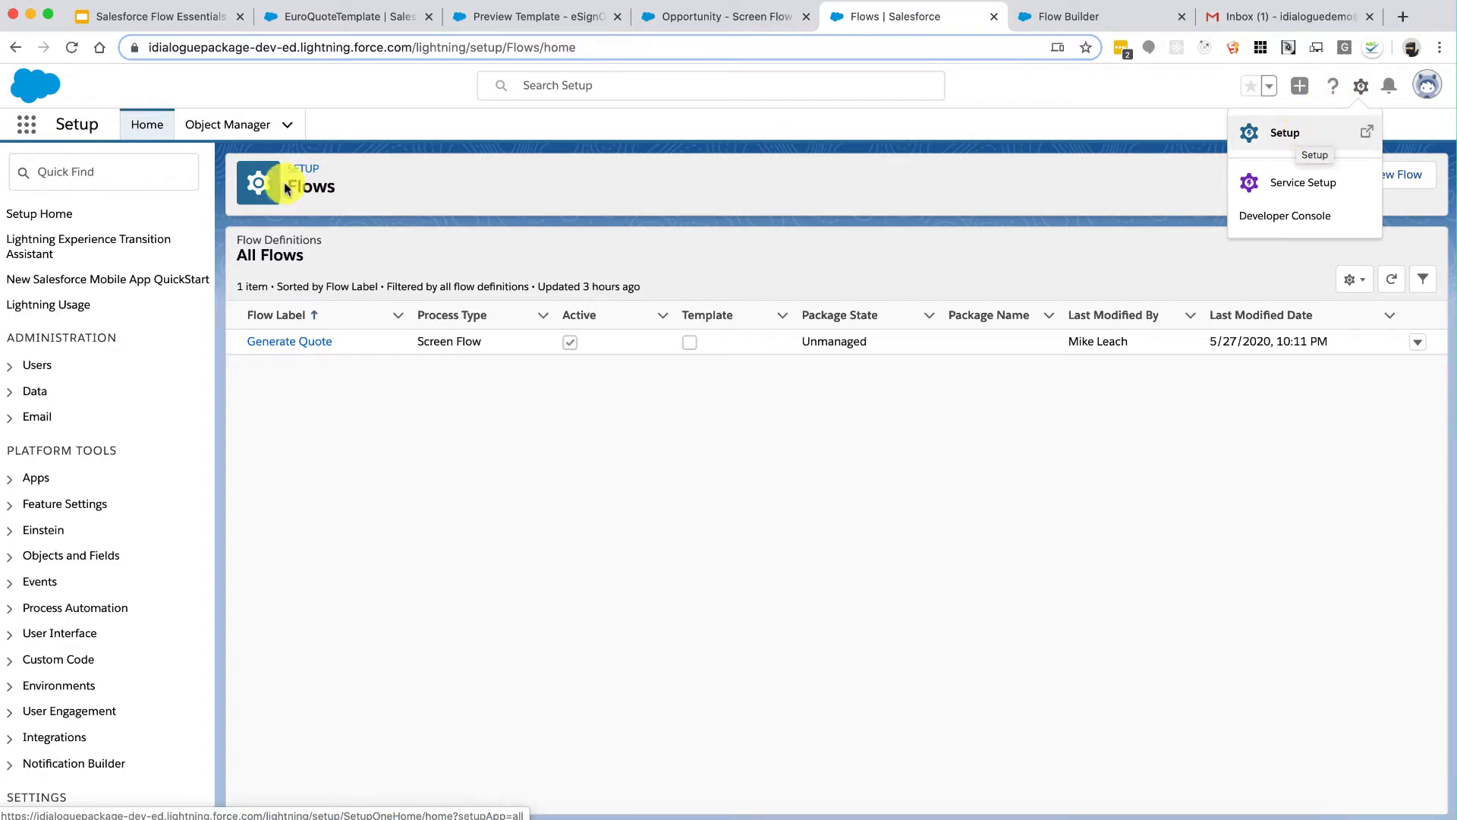
Step: Find Flows in Setup Quick Find with 'flows' and start a new flow
{"action": "left_click", "coordinate": [127, 182]}
{"action": "type", "text": "f"}
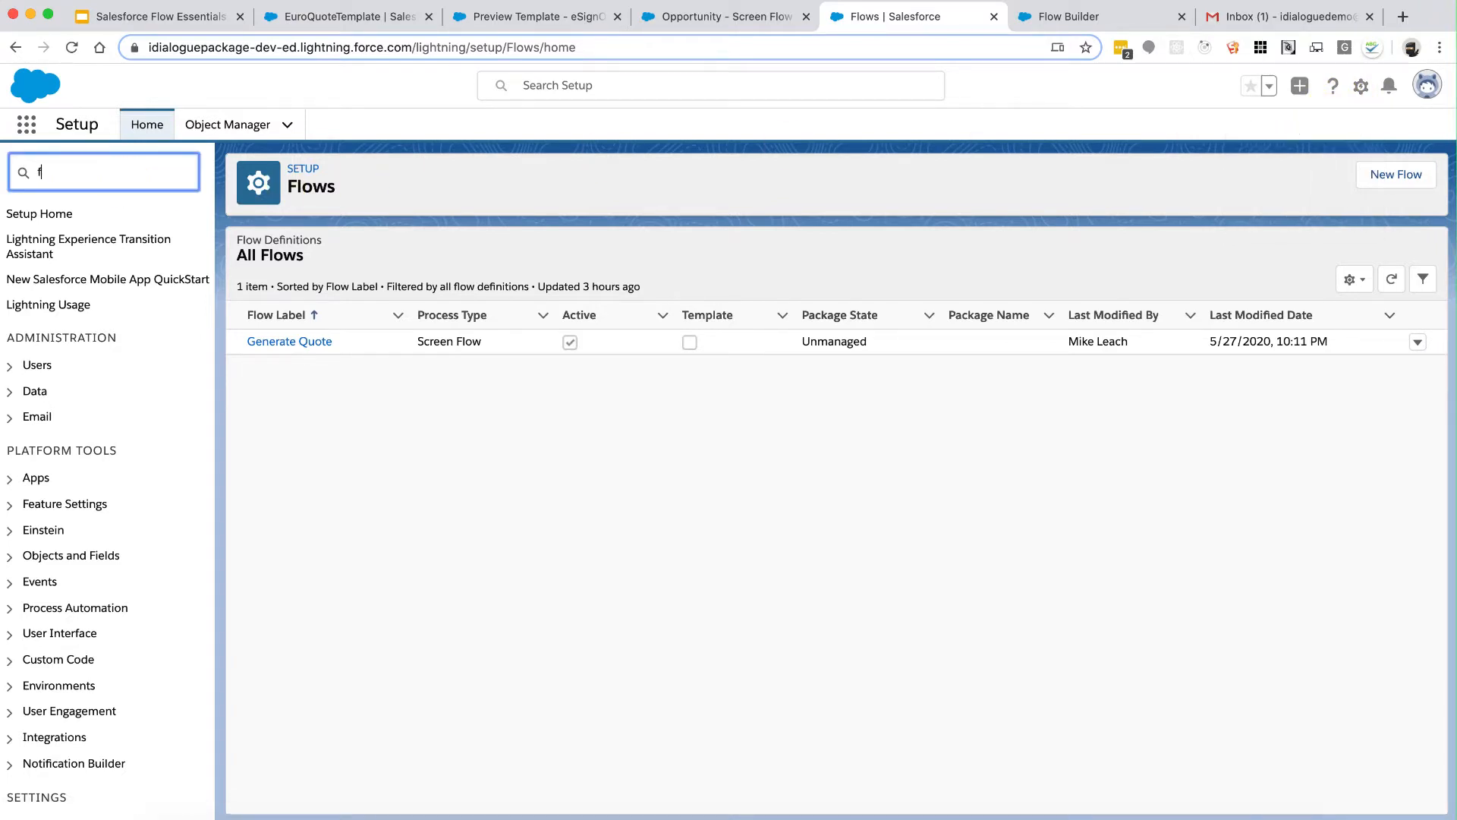
{"action": "type", "text": "lows"}
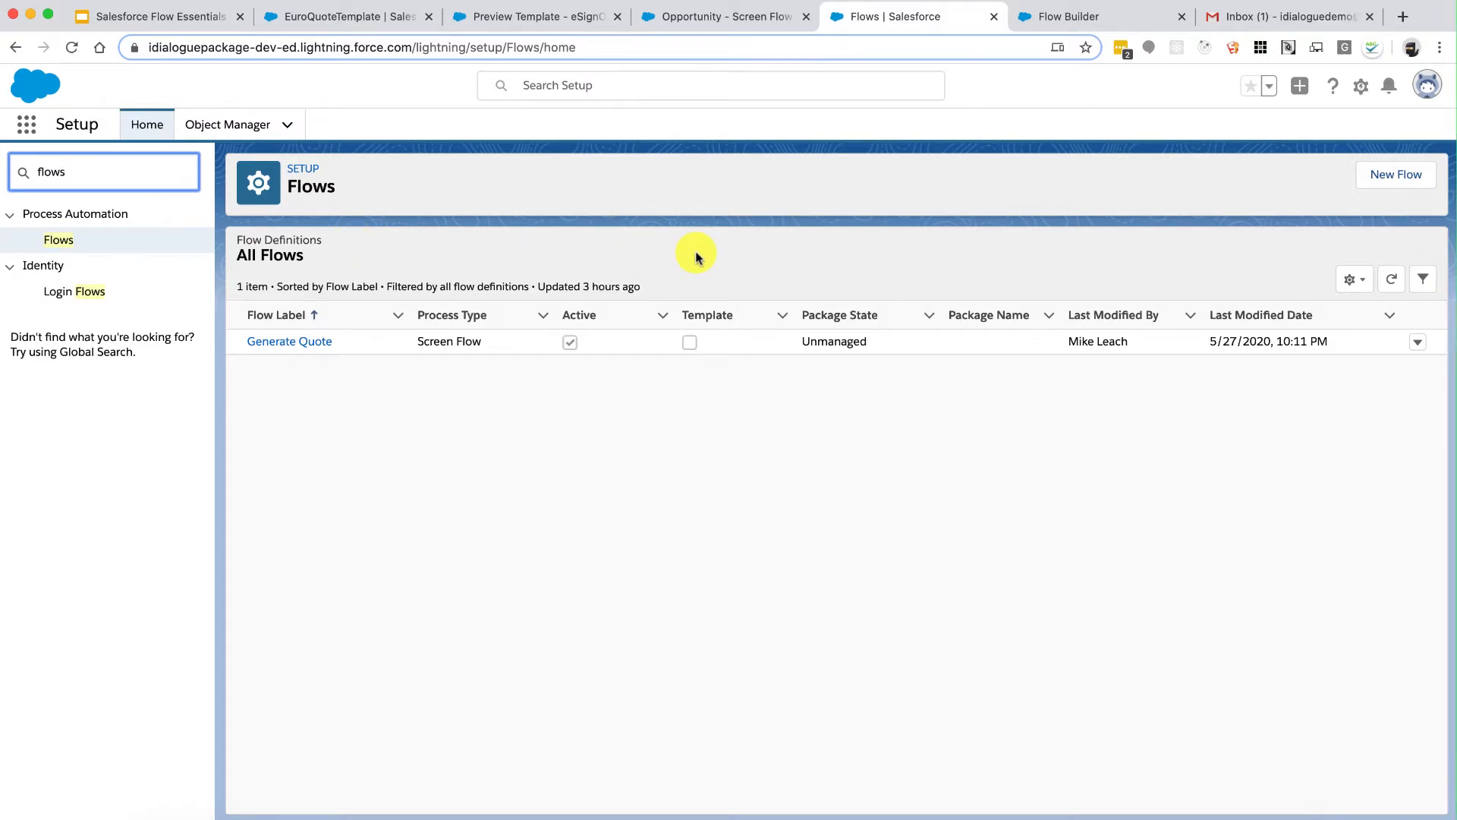
{"action": "left_click", "coordinate": [1402, 185]}
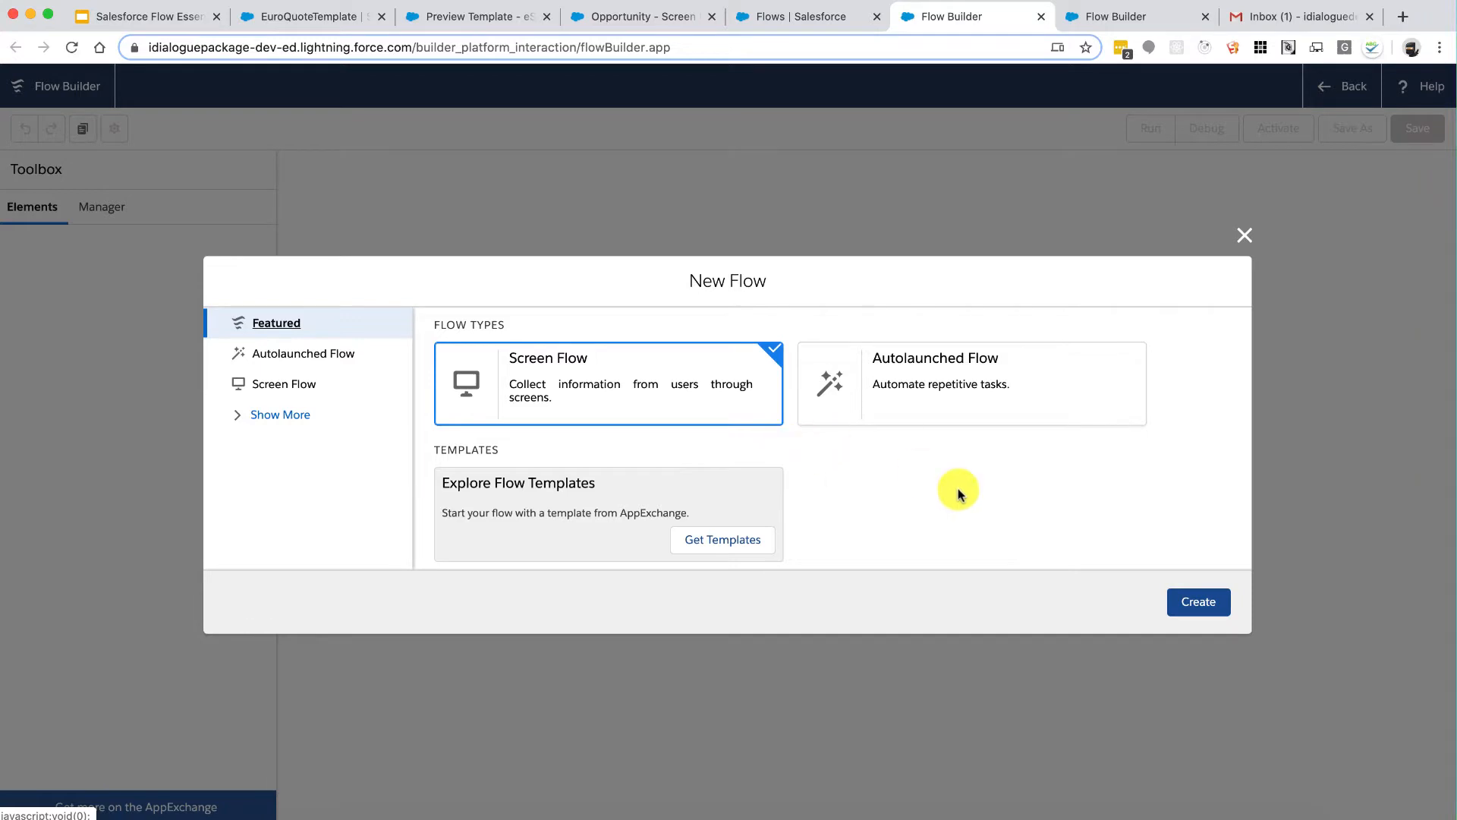
Step: Create a blank Screen Flow from the New Flow dialog
{"action": "left_click", "coordinate": [1198, 601]}
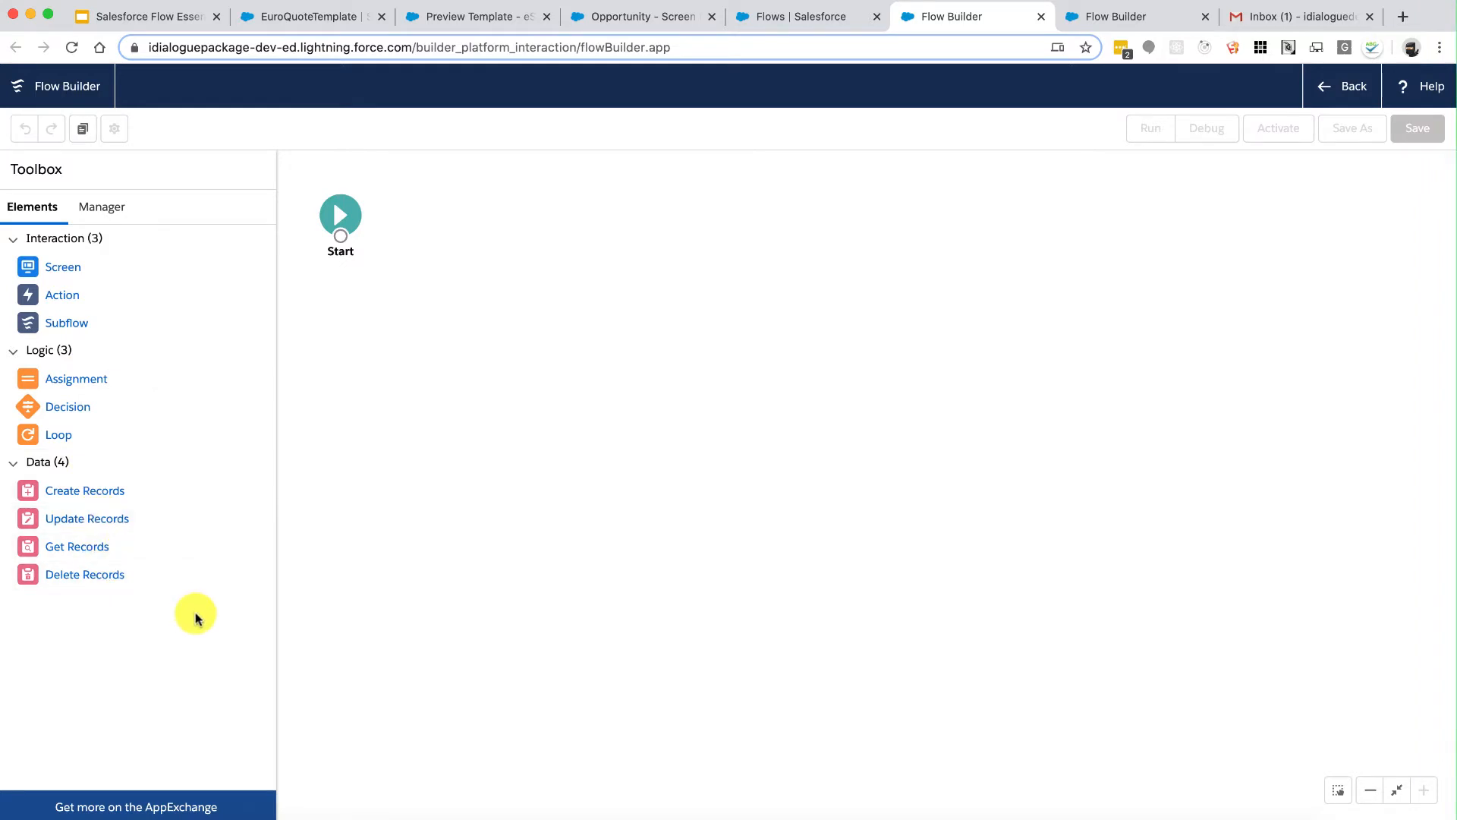
Step: Add a 'Generate Quote' screen with API name ScreenInput
{"action": "left_click_drag", "start_coordinate": [61, 269], "coordinate": [494, 208]}
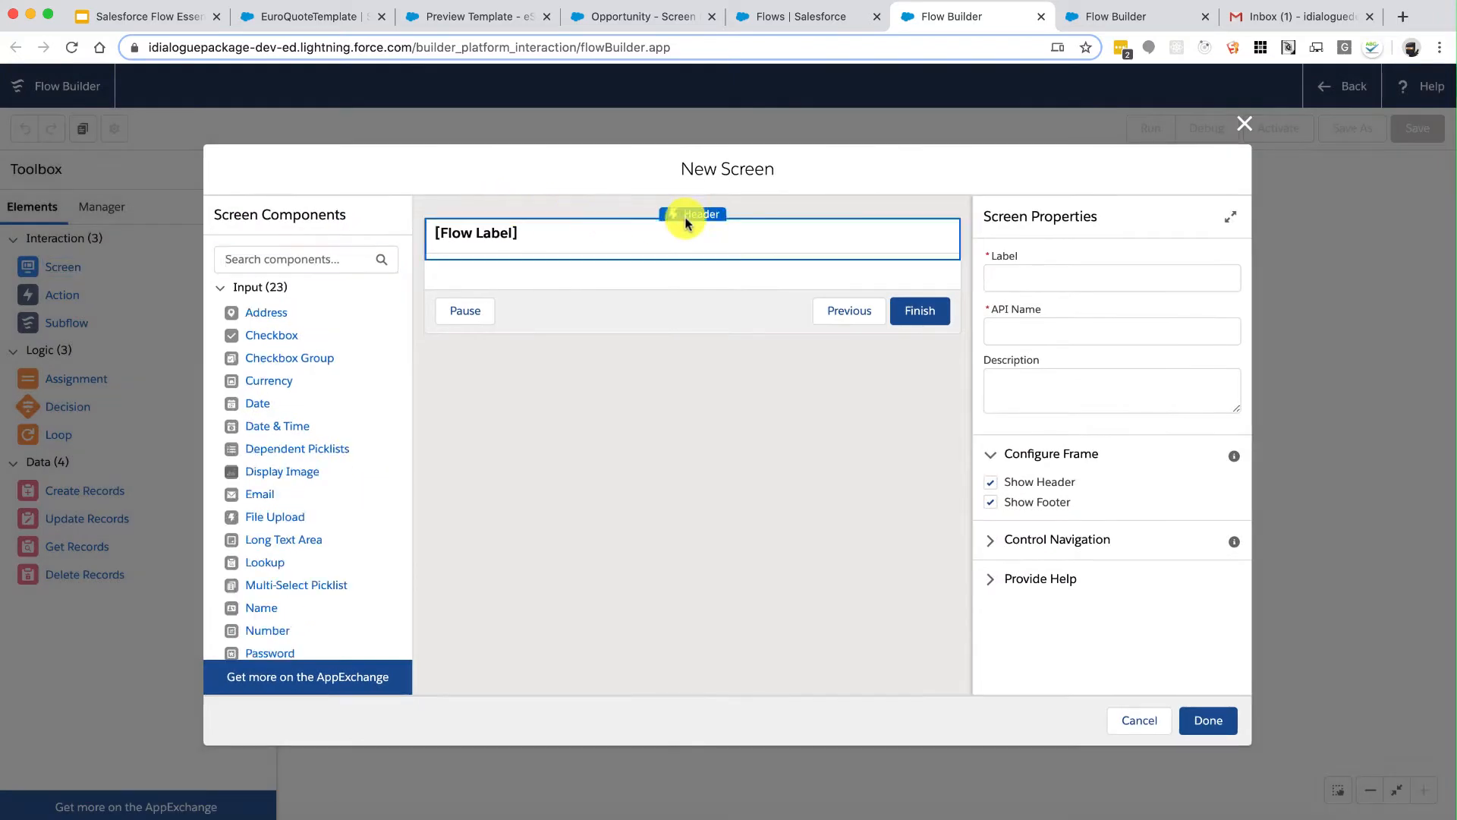
{"action": "left_click", "coordinate": [1013, 274]}
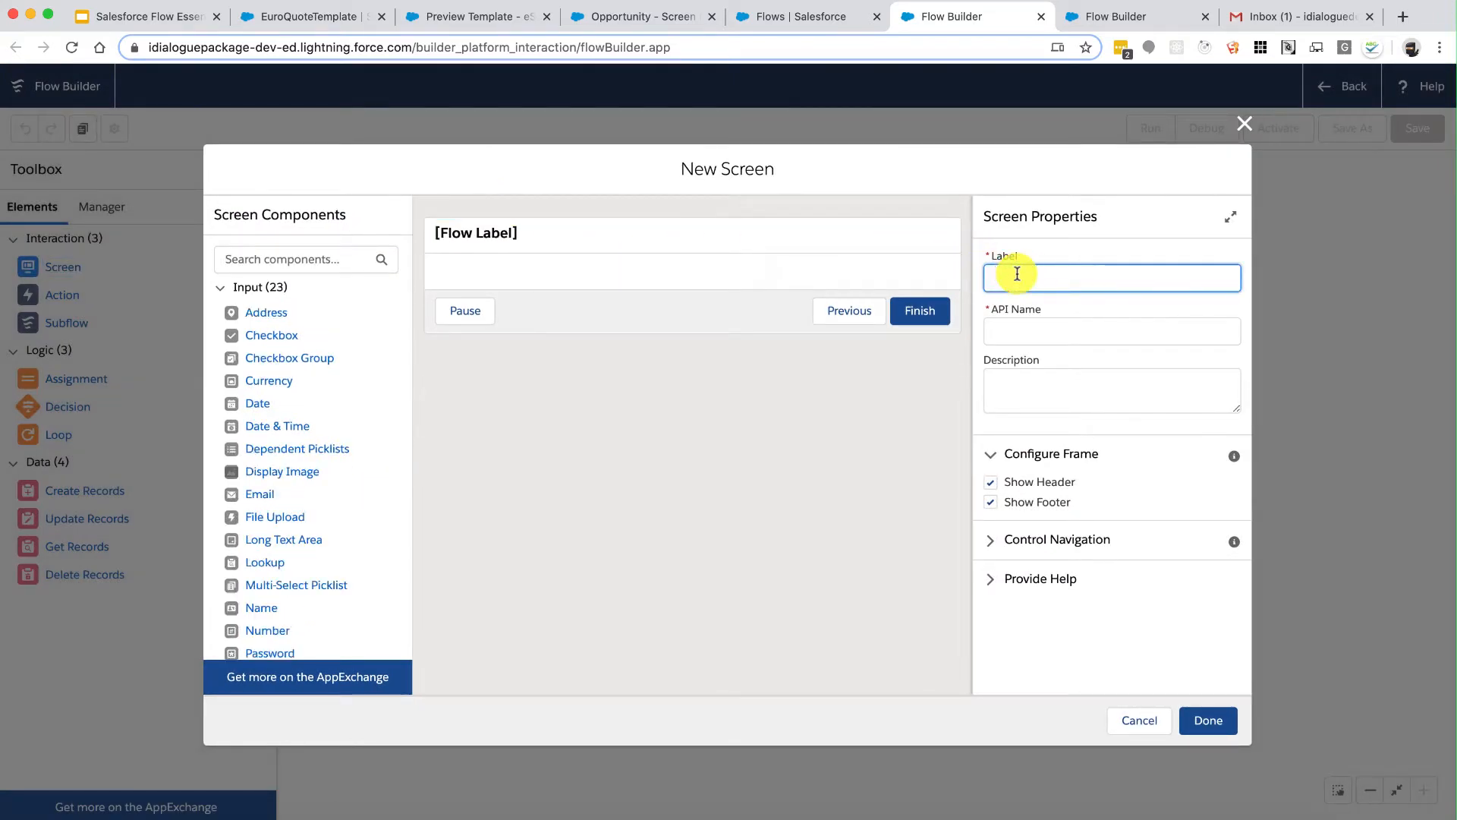
{"action": "type", "text": "Generate Quote"}
{"action": "key", "text": "Tab"}
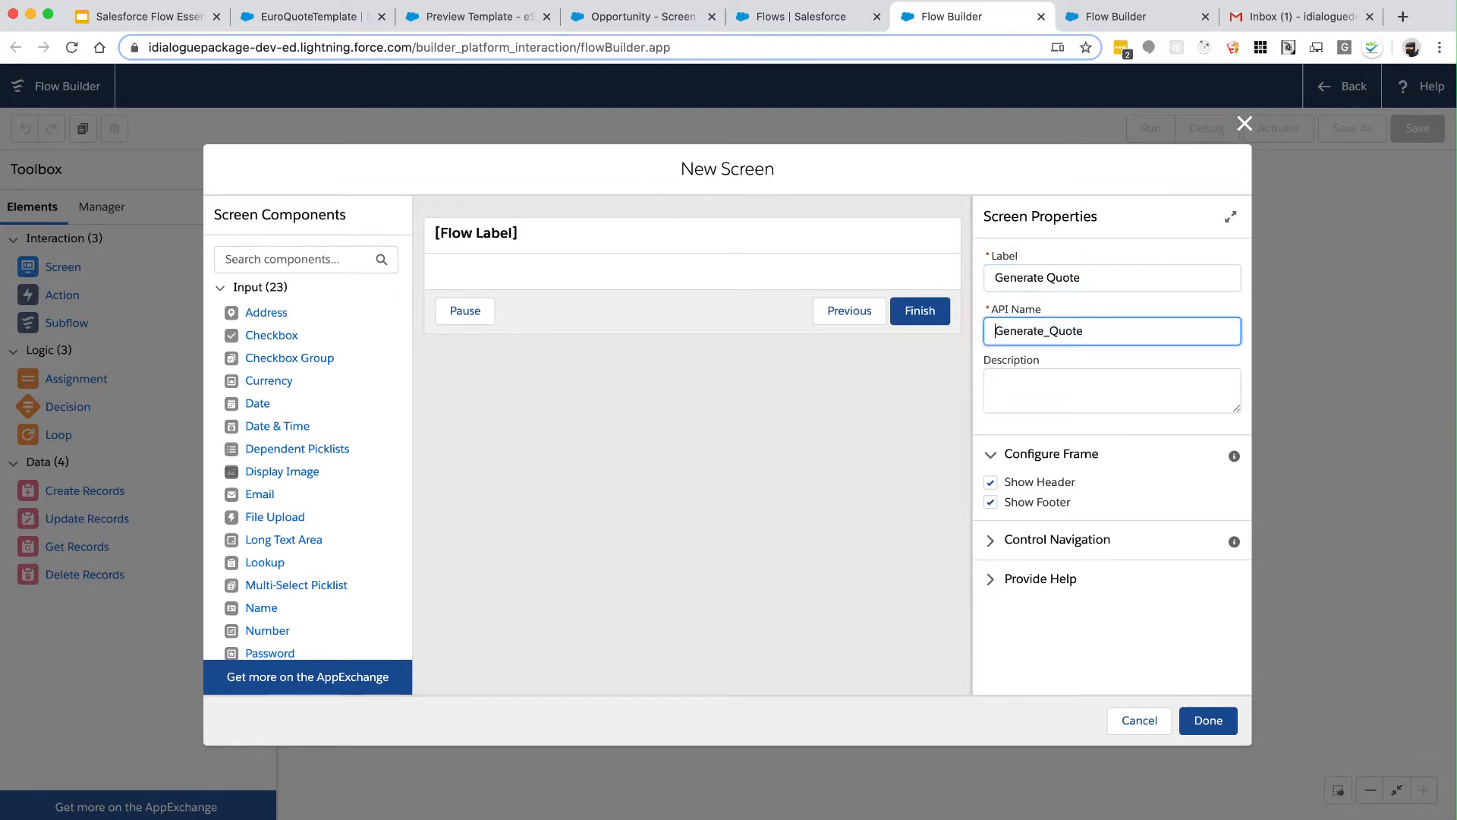
{"action": "type", "text": "ScreenInput"}
{"action": "left_click", "coordinate": [991, 539]}
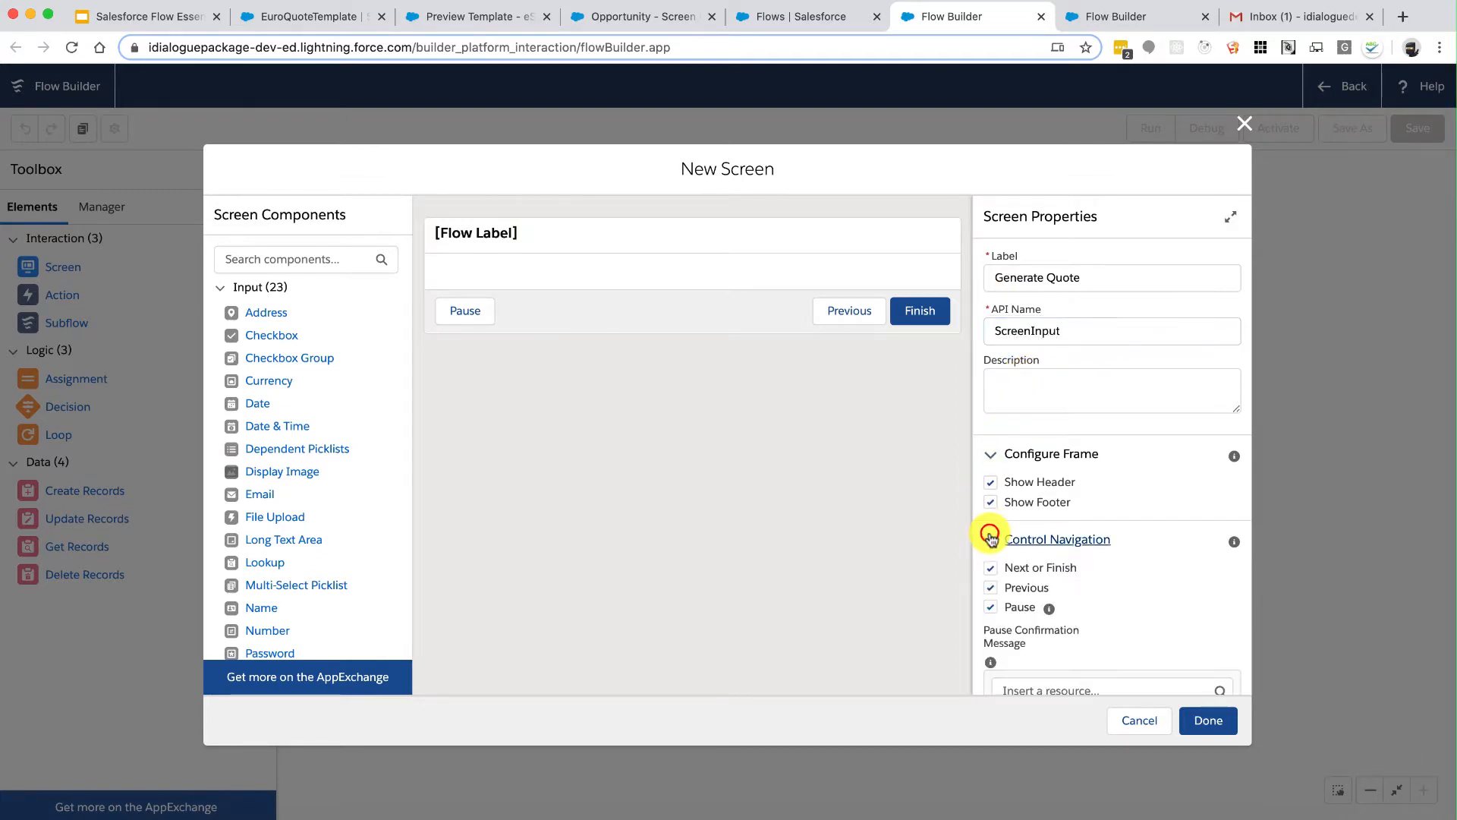
{"action": "left_click", "coordinate": [1203, 717]}
Step: Add a 'Document Generation Results' screen named ScreenOutput with the Pause button removed
{"action": "left_click_drag", "start_coordinate": [28, 266], "coordinate": [743, 215]}
{"action": "left_click", "coordinate": [1020, 280]}
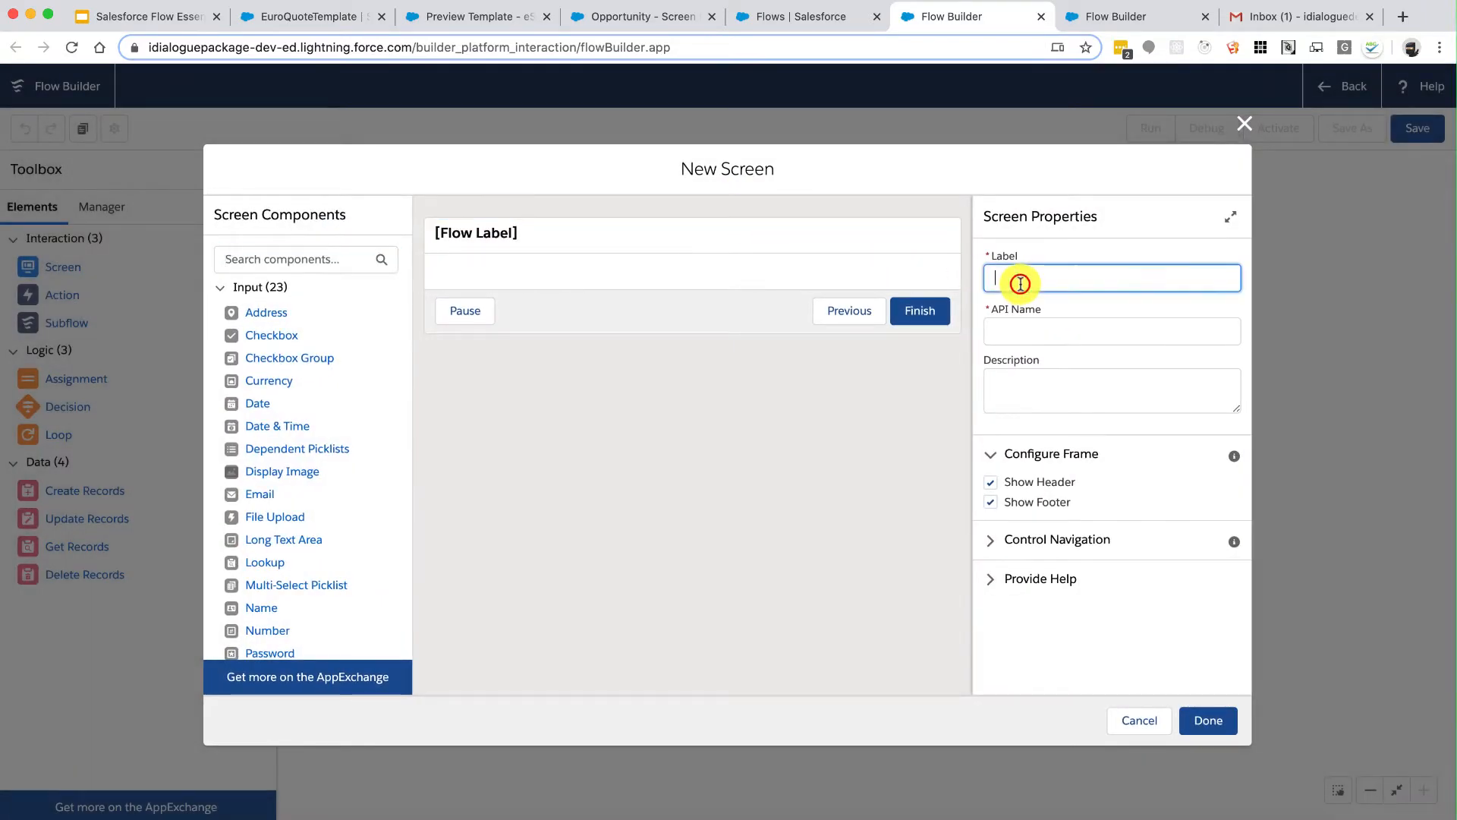
{"action": "type", "text": "Do ume"}
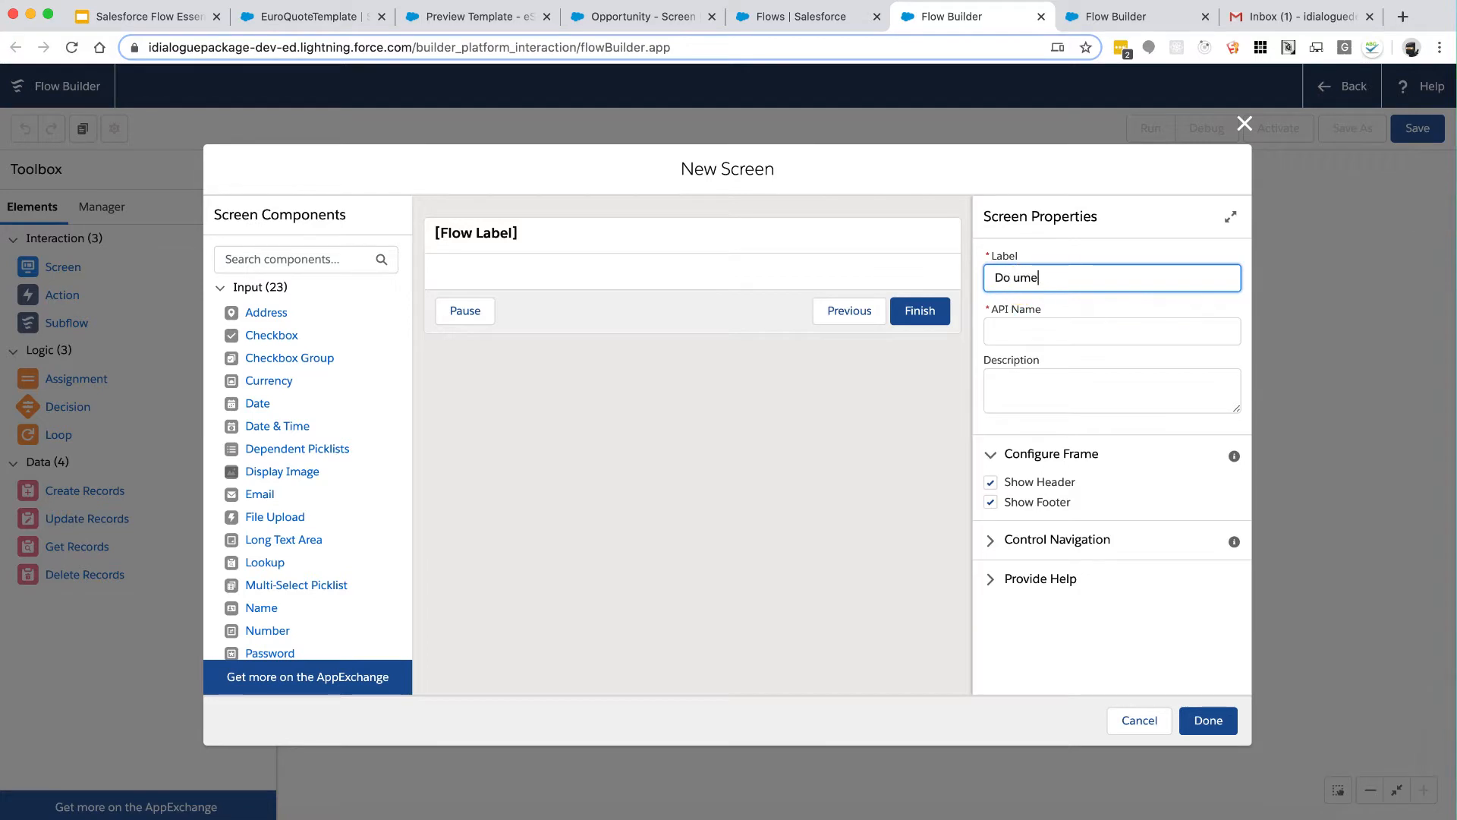
{"action": "type", "text": "c"}
{"action": "key", "text": "super+Right"}
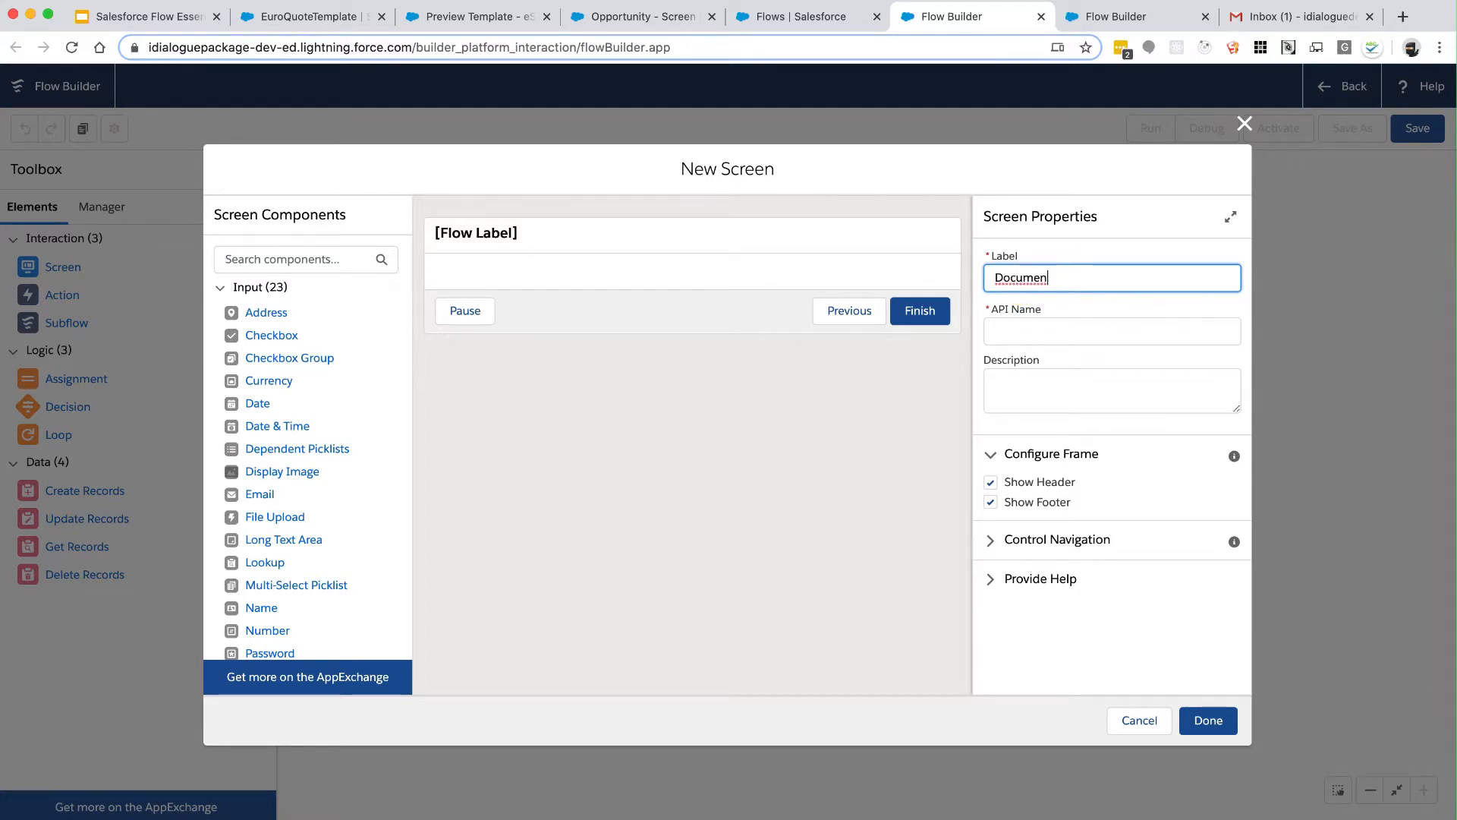
{"action": "type", "text": "t Generation Results"}
{"action": "key", "text": "Tab"}
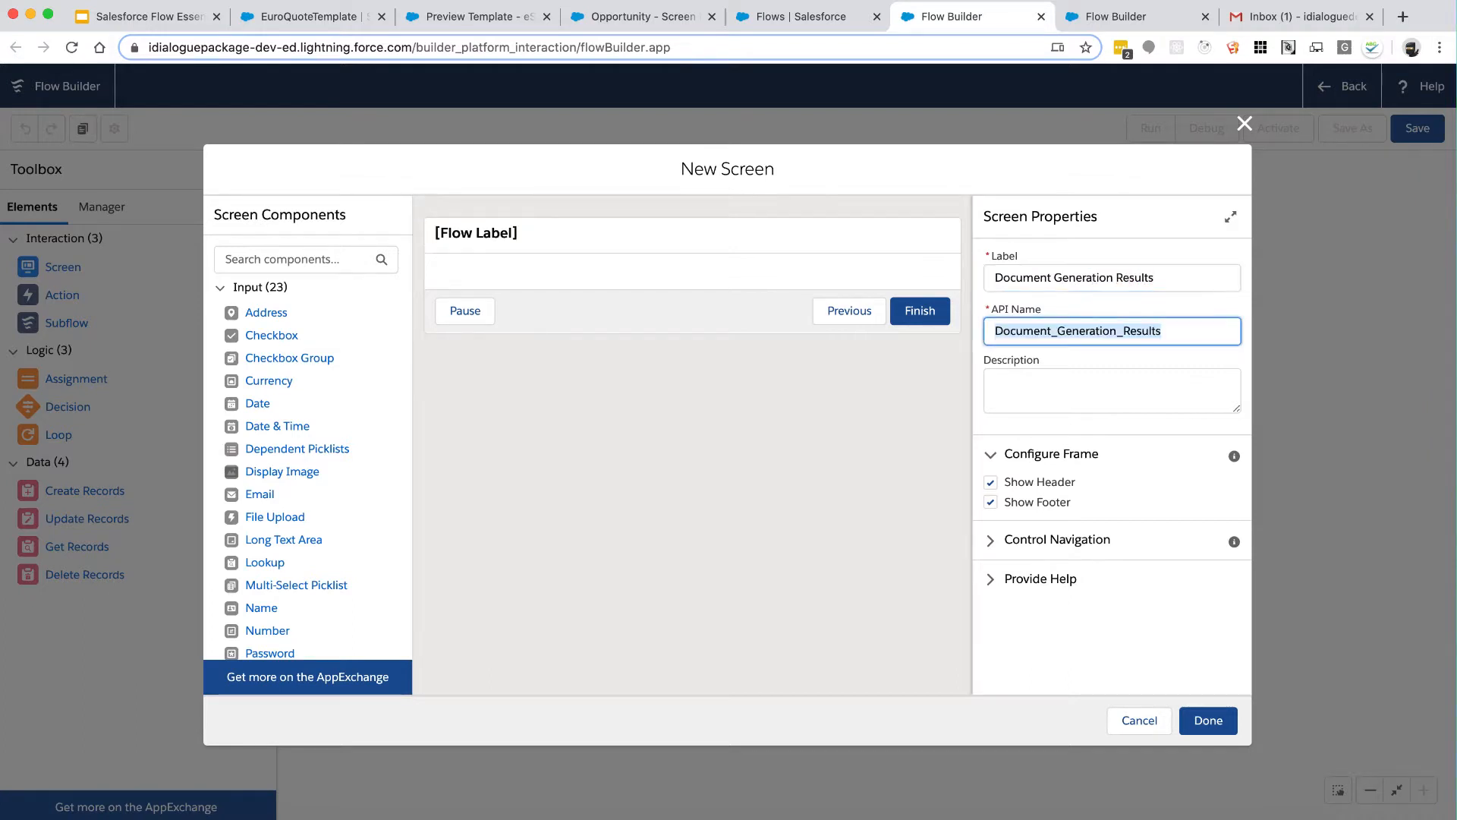
{"action": "type", "text": "ScreenOutput"}
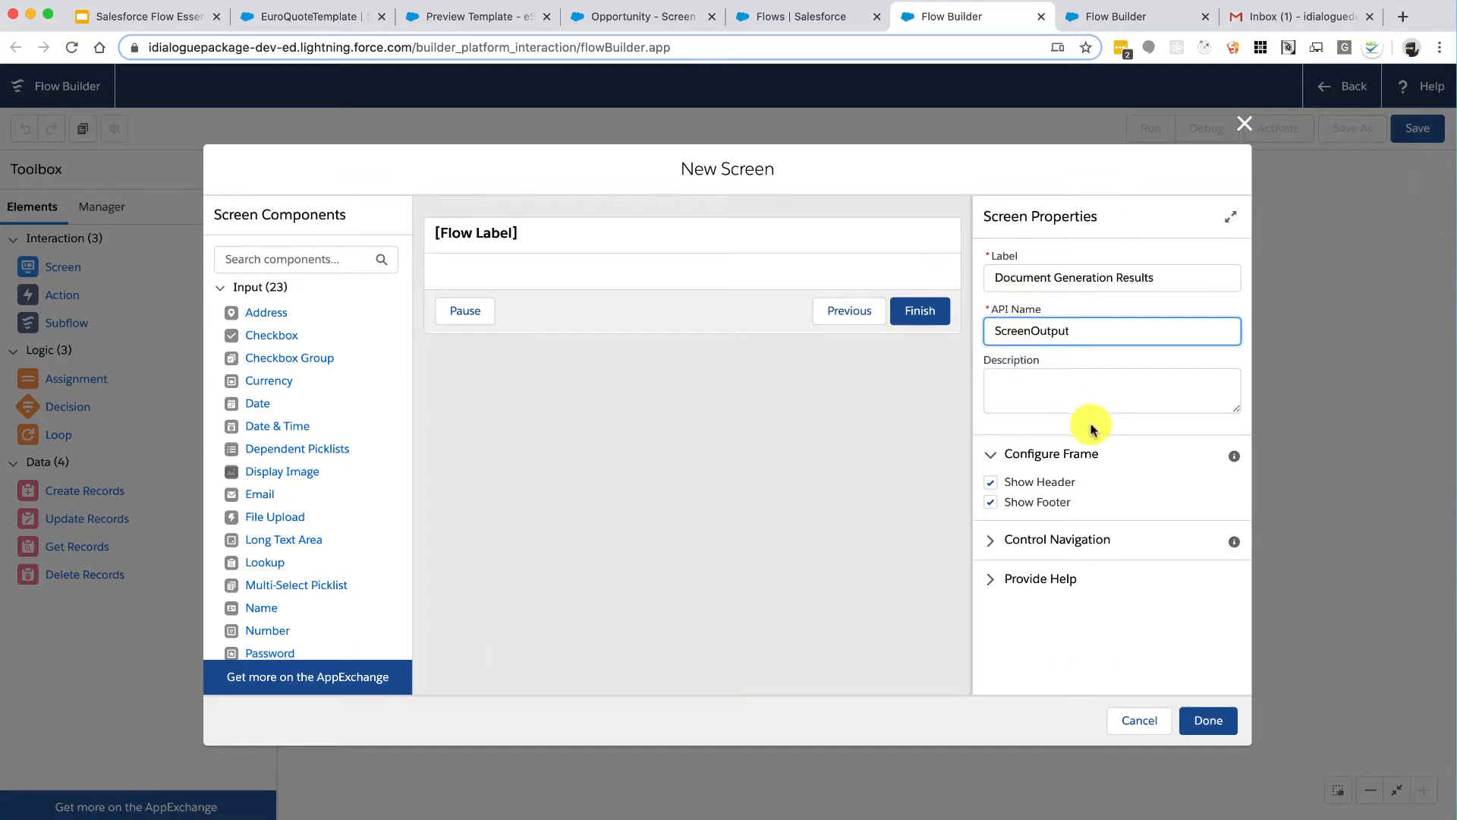
{"action": "left_click", "coordinate": [1100, 392]}
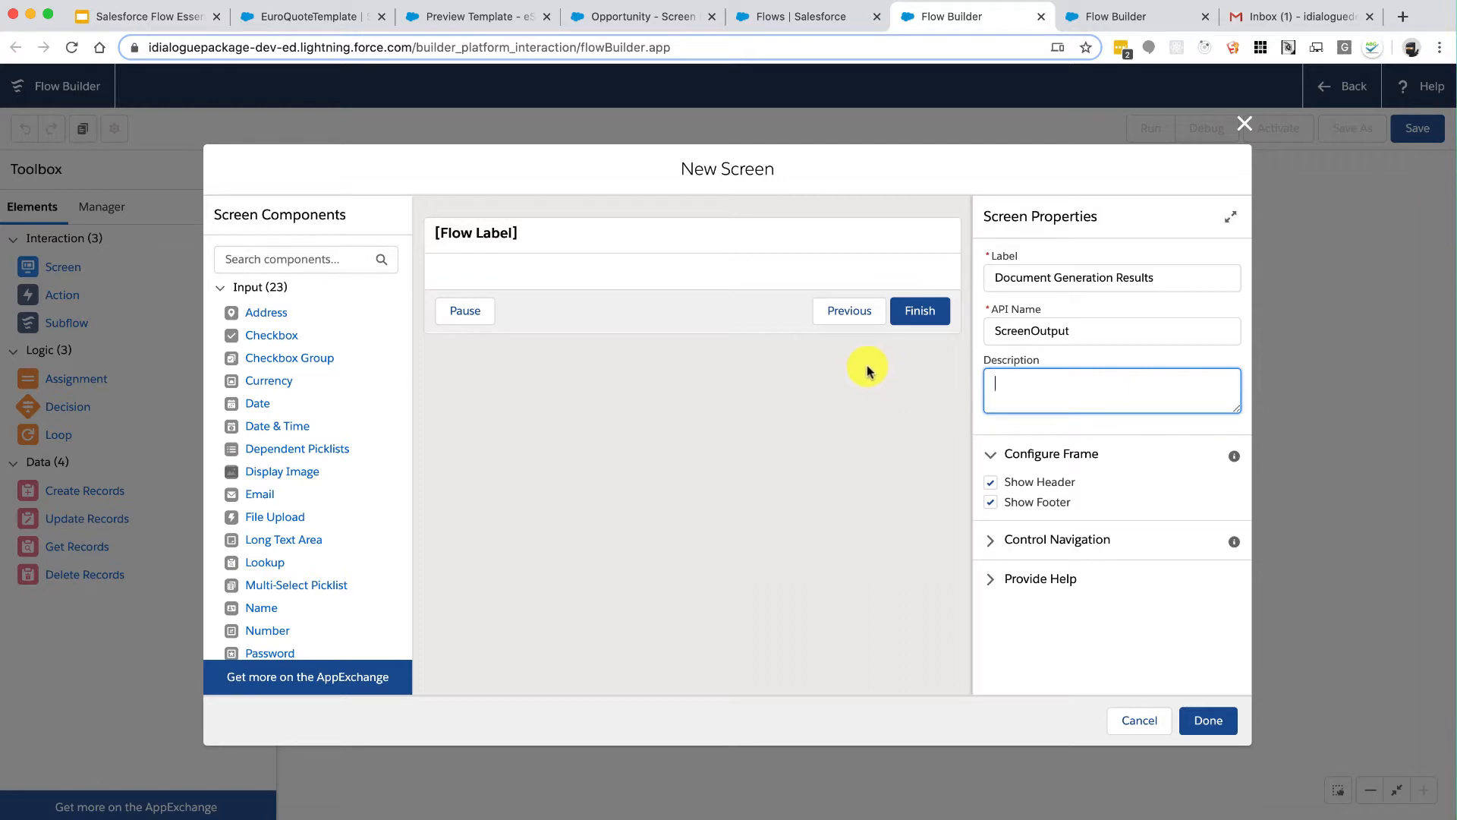
{"action": "left_click", "coordinate": [991, 540]}
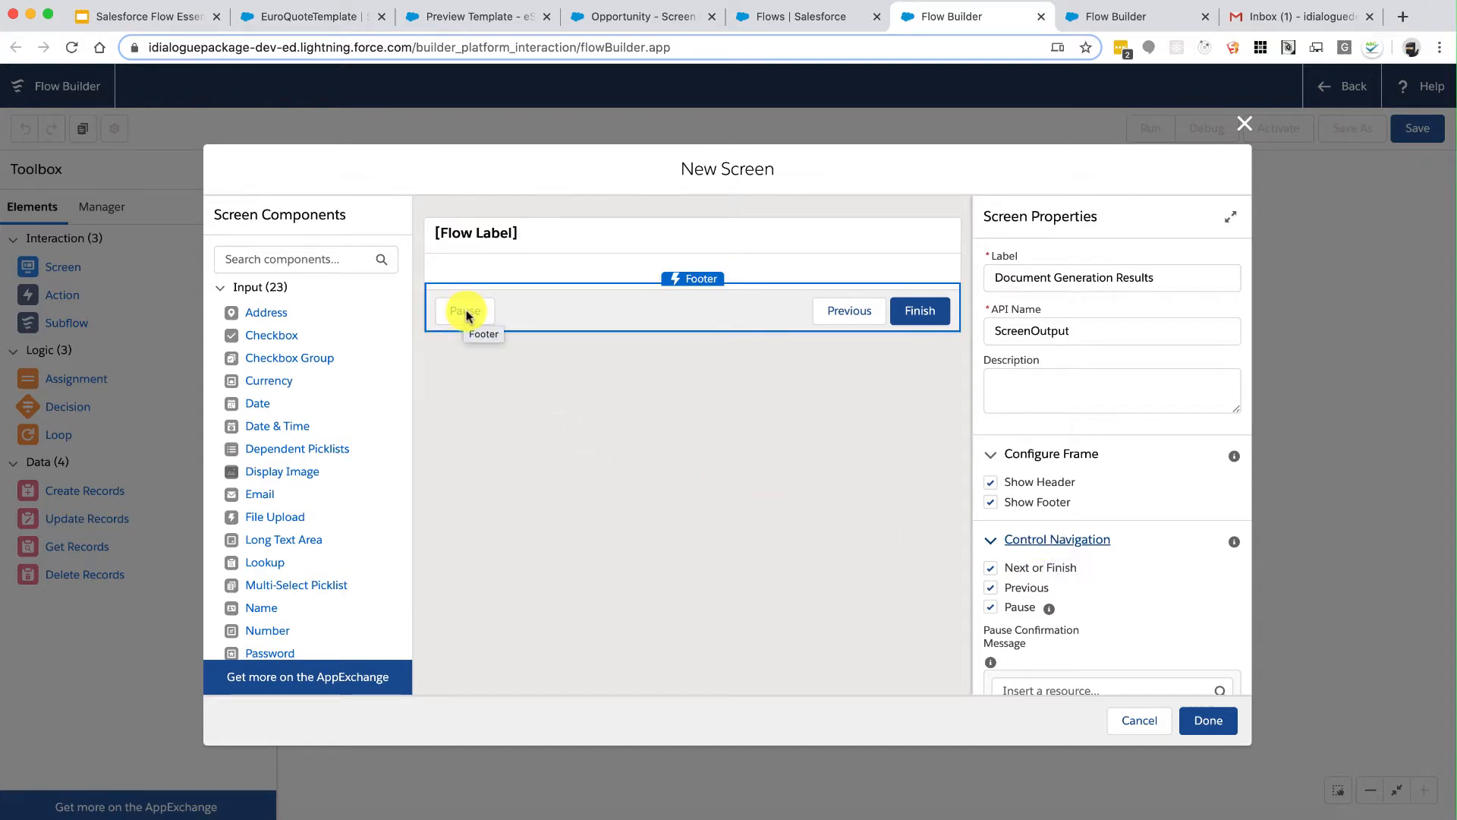
{"action": "left_click", "coordinate": [987, 607]}
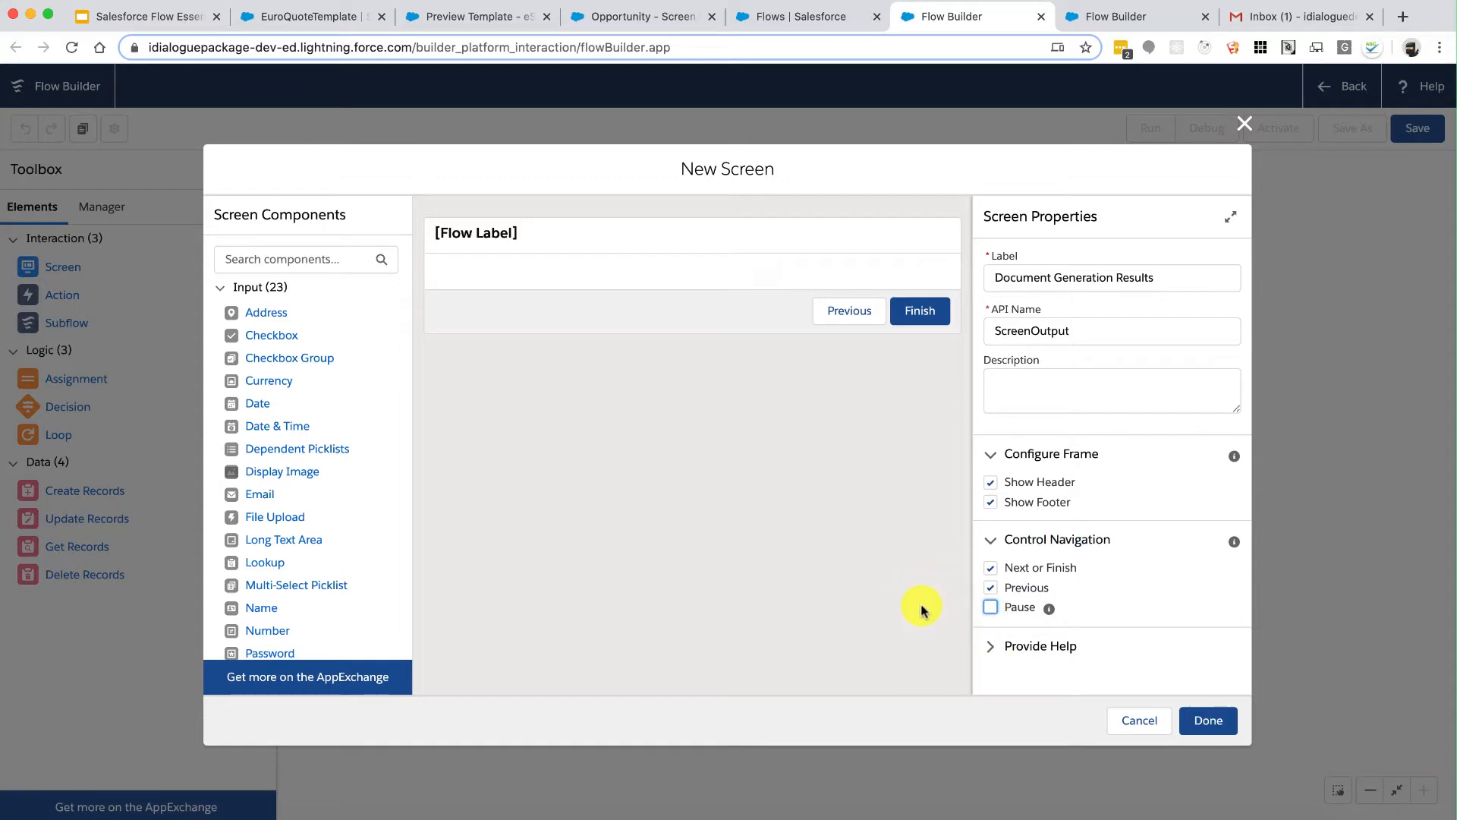
{"action": "left_click", "coordinate": [1215, 719]}
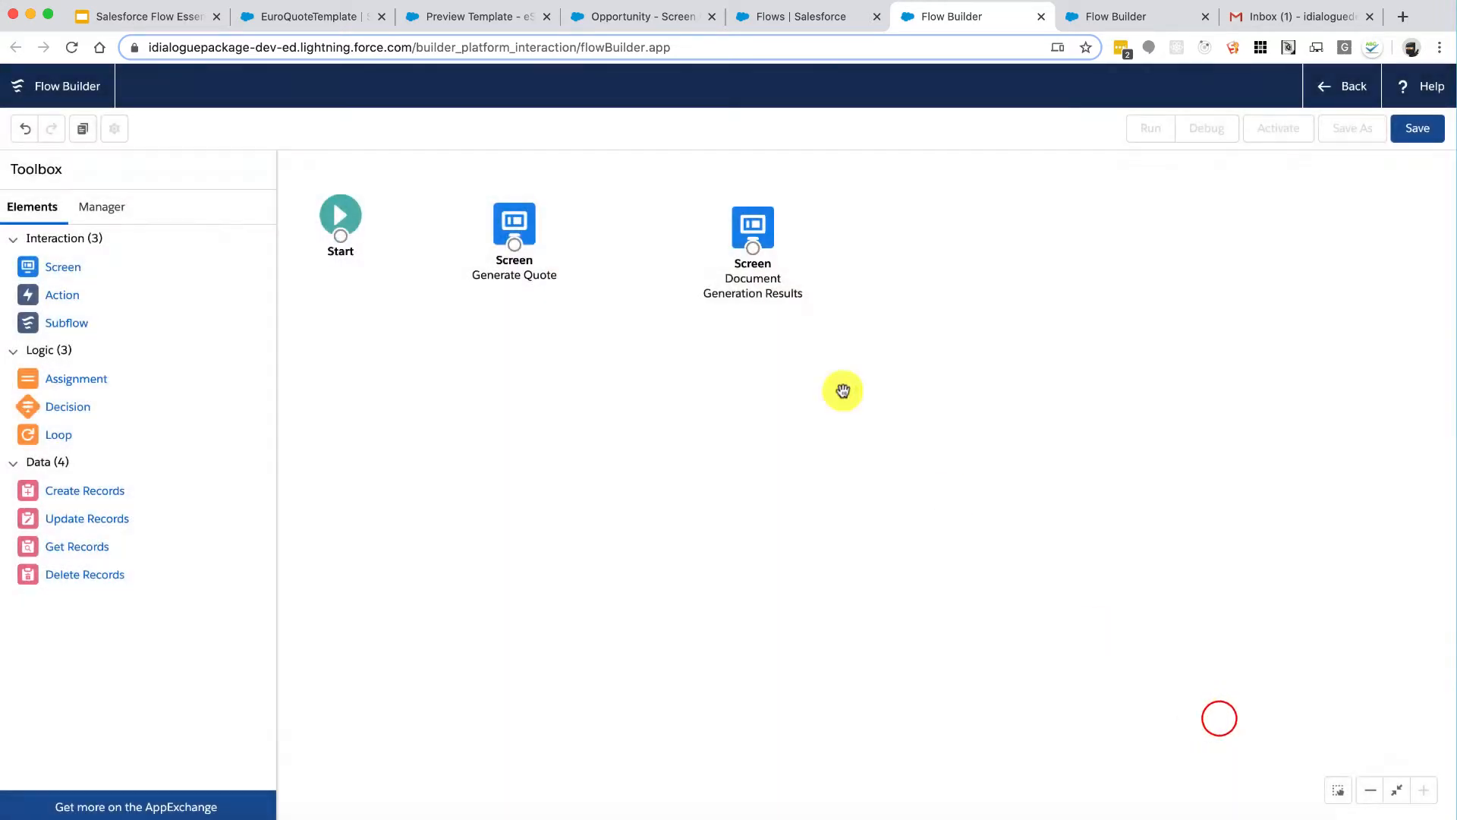
Step: Remove the Pause and Previous buttons from the Generate Quote screen
{"action": "double_click", "coordinate": [516, 217]}
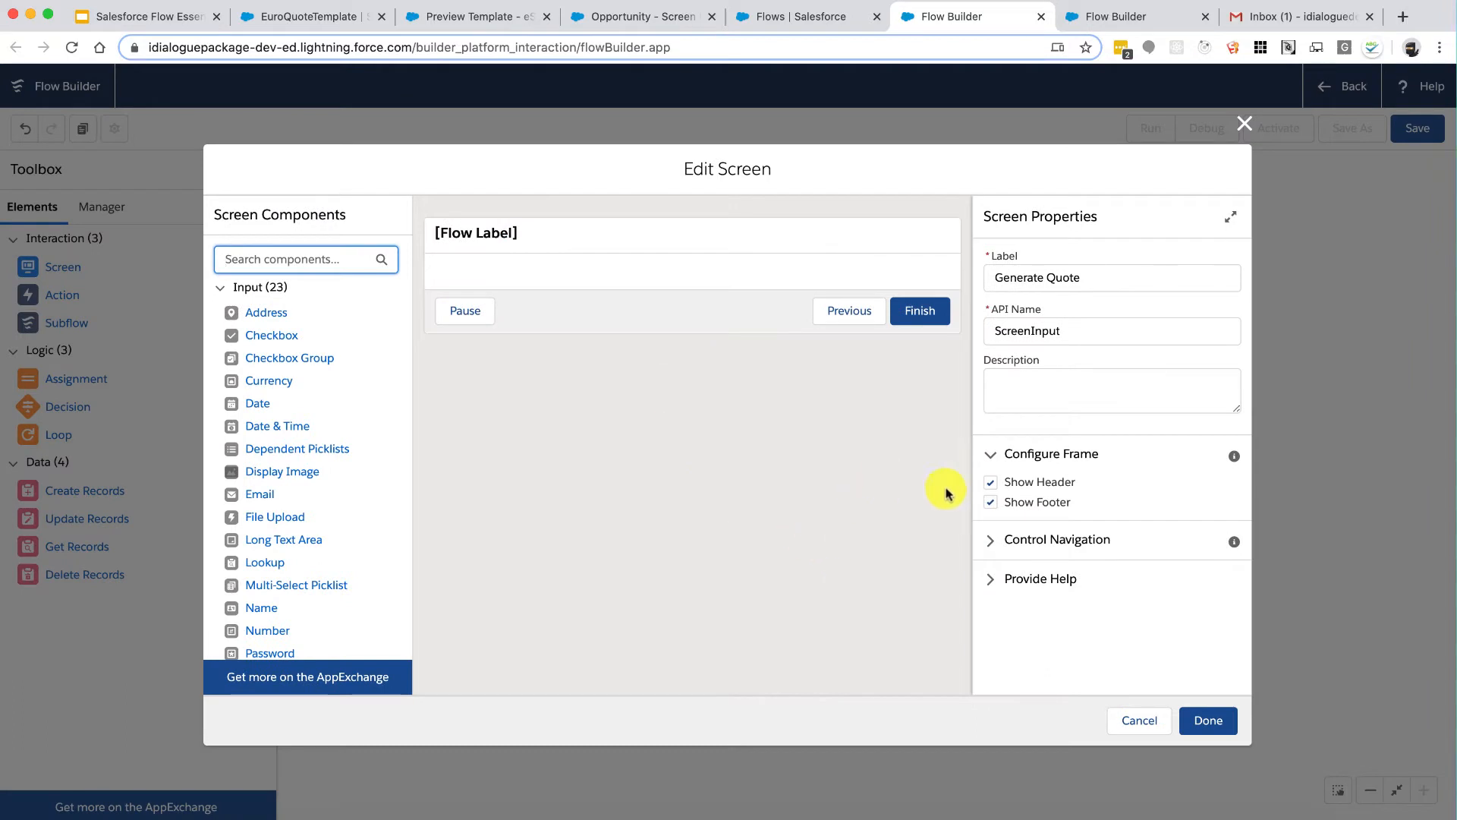
{"action": "left_click", "coordinate": [990, 539]}
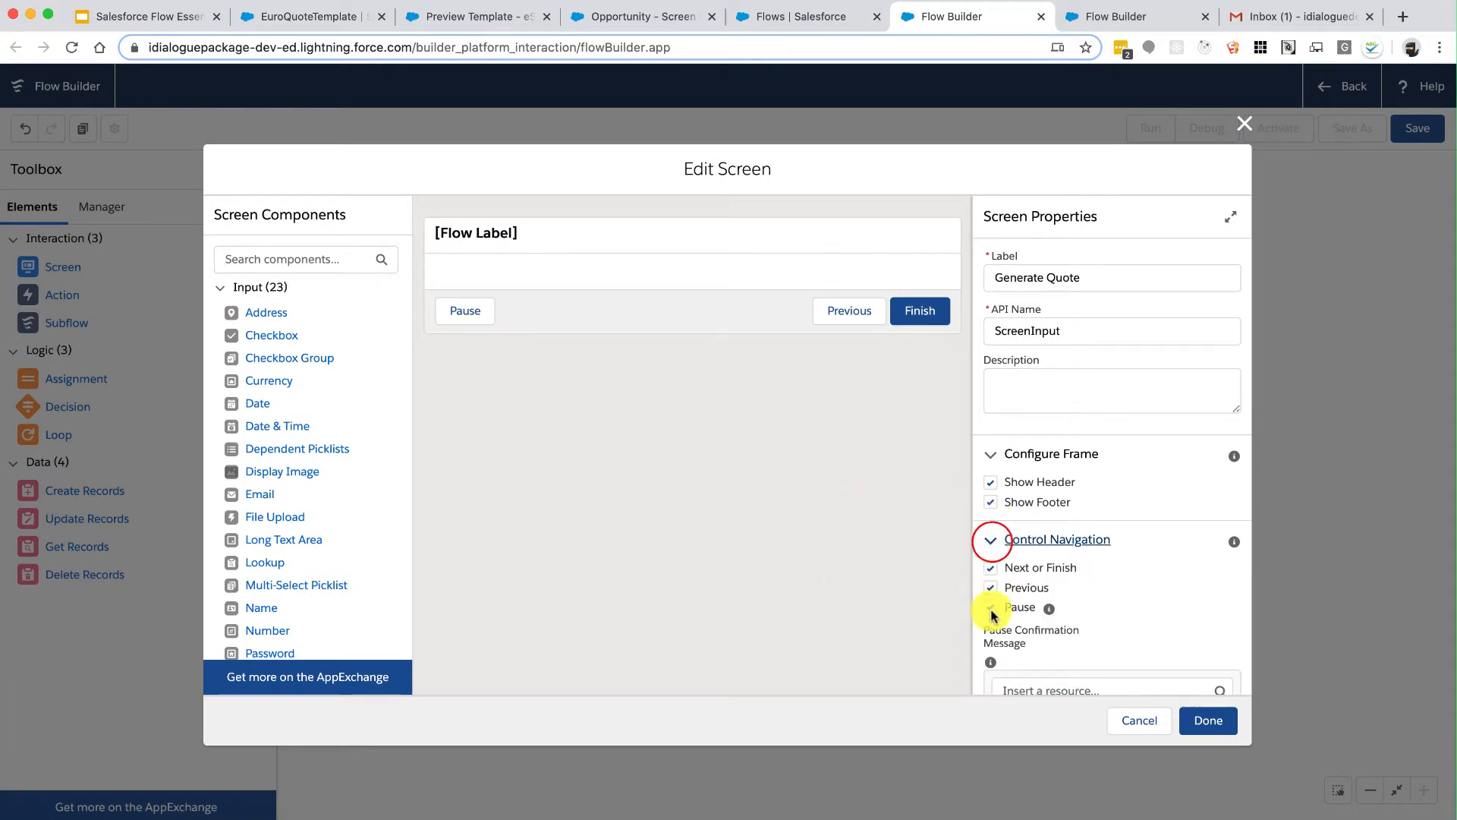
{"action": "left_click", "coordinate": [990, 607]}
{"action": "left_click", "coordinate": [991, 588]}
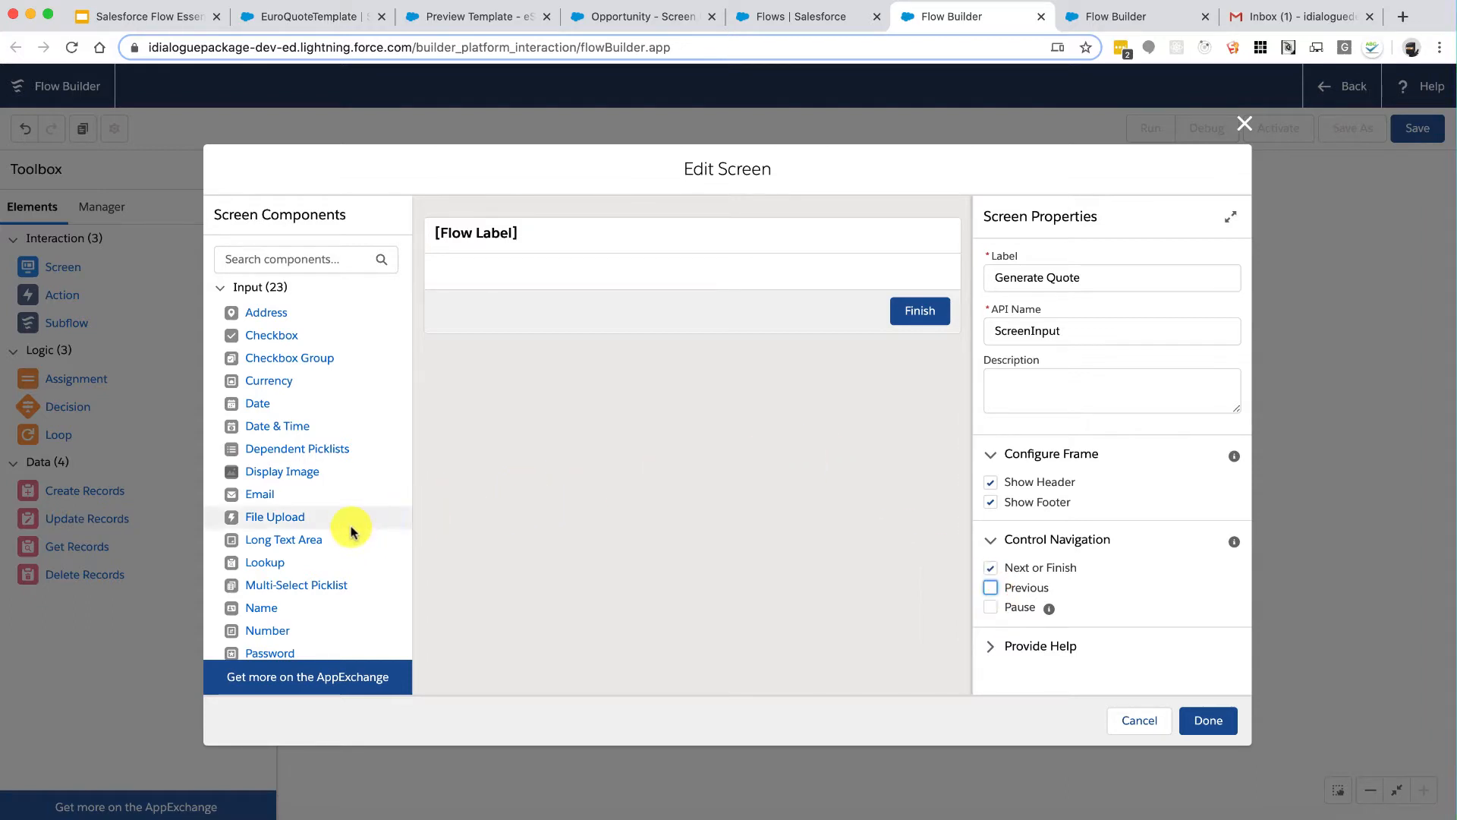
{"action": "scroll", "coordinate": [346, 537], "scroll_direction": "down", "scroll_amount": 4}
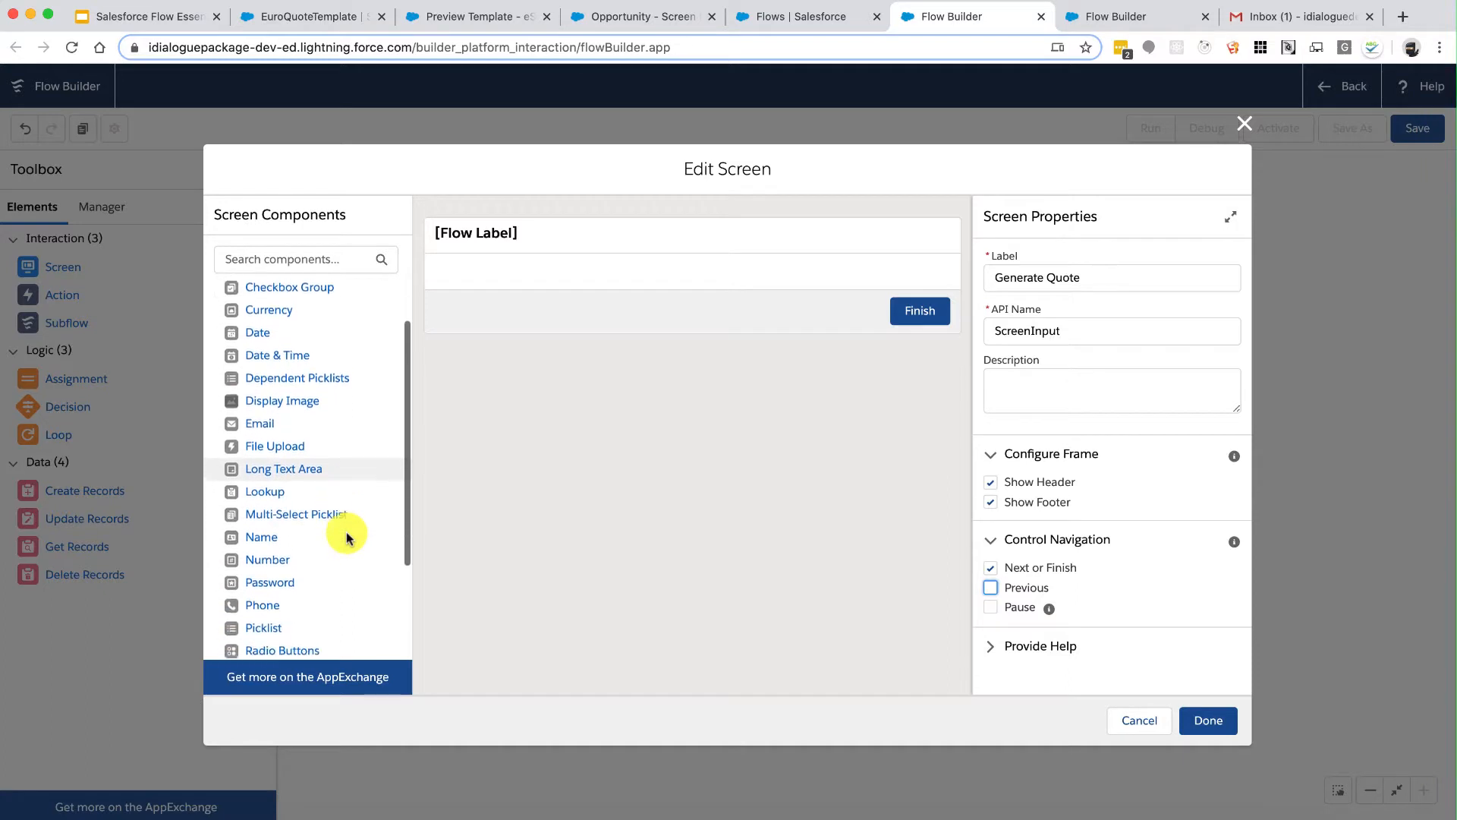
{"action": "scroll", "coordinate": [346, 538], "scroll_direction": "down", "scroll_amount": 3}
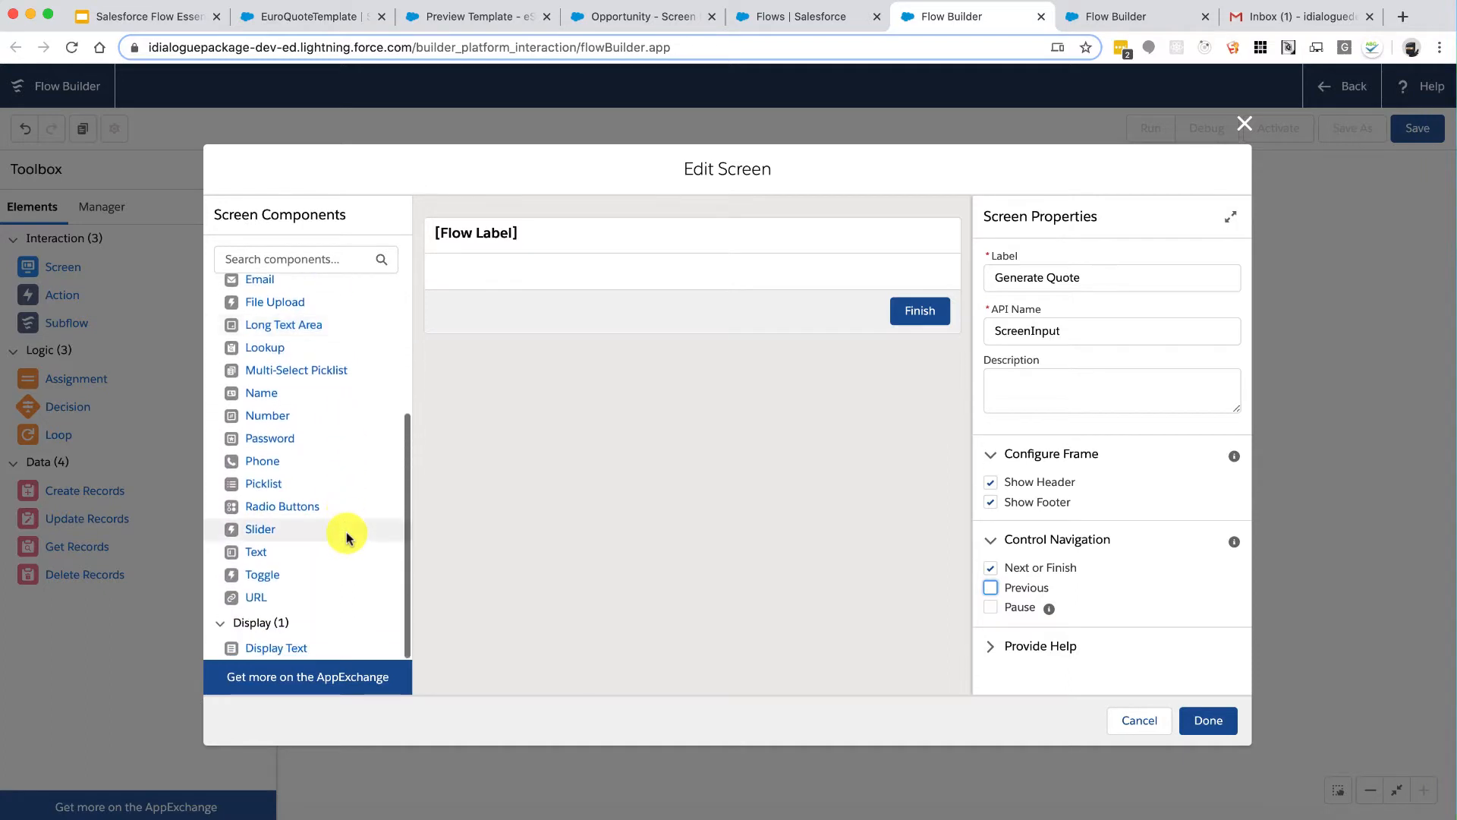
Step: Add a 'File Name' text input with API name ScreenInput_FileName to Generate Quote
{"action": "left_click_drag", "start_coordinate": [316, 556], "coordinate": [589, 283]}
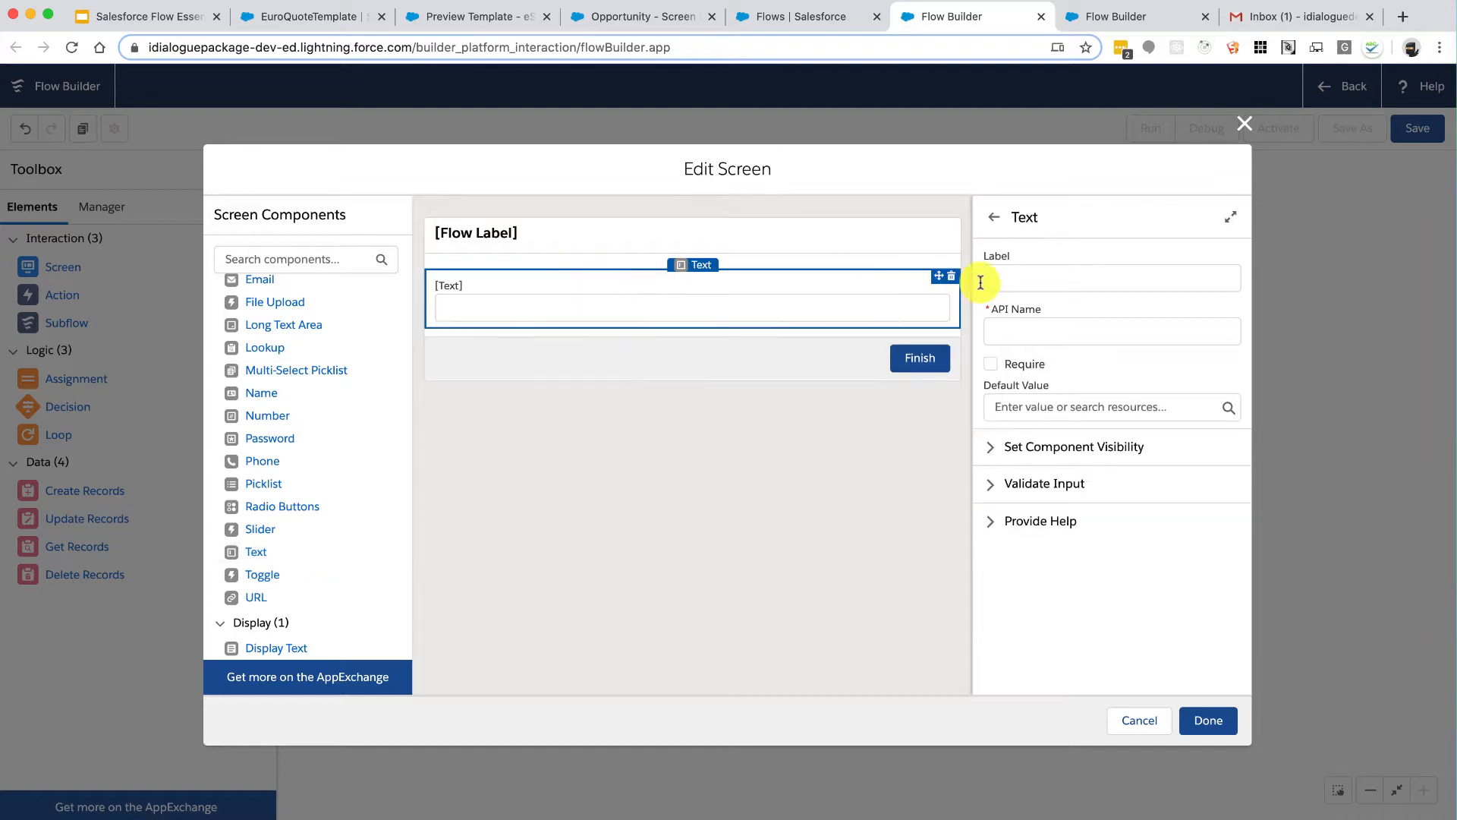
{"action": "left_click", "coordinate": [1011, 279]}
{"action": "type", "text": "File "}
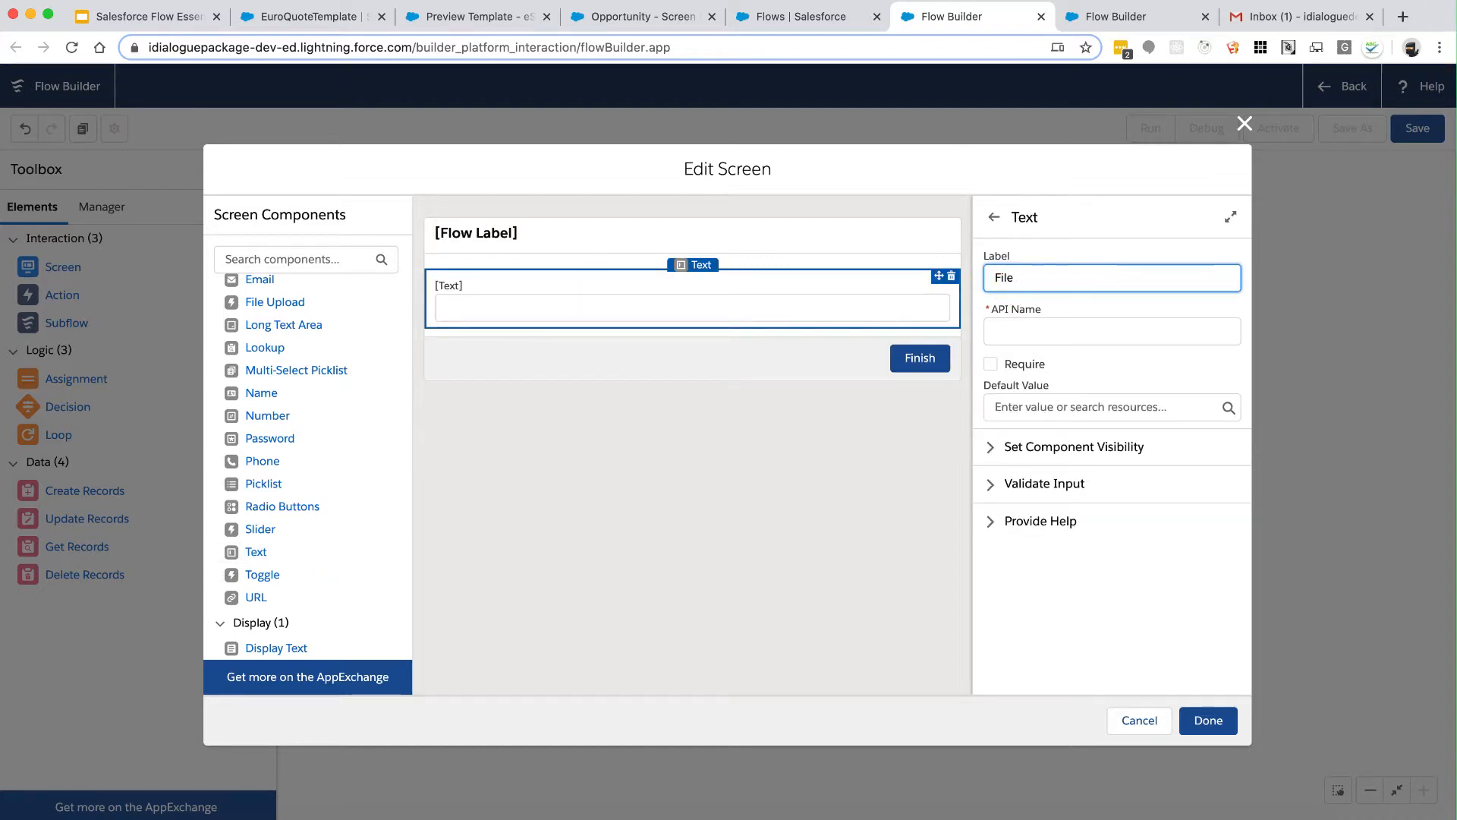
{"action": "type", "text": "Name"}
{"action": "key", "text": "Tab"}
{"action": "key", "text": "Left"}
{"action": "type", "text": "ScreenInput_"}
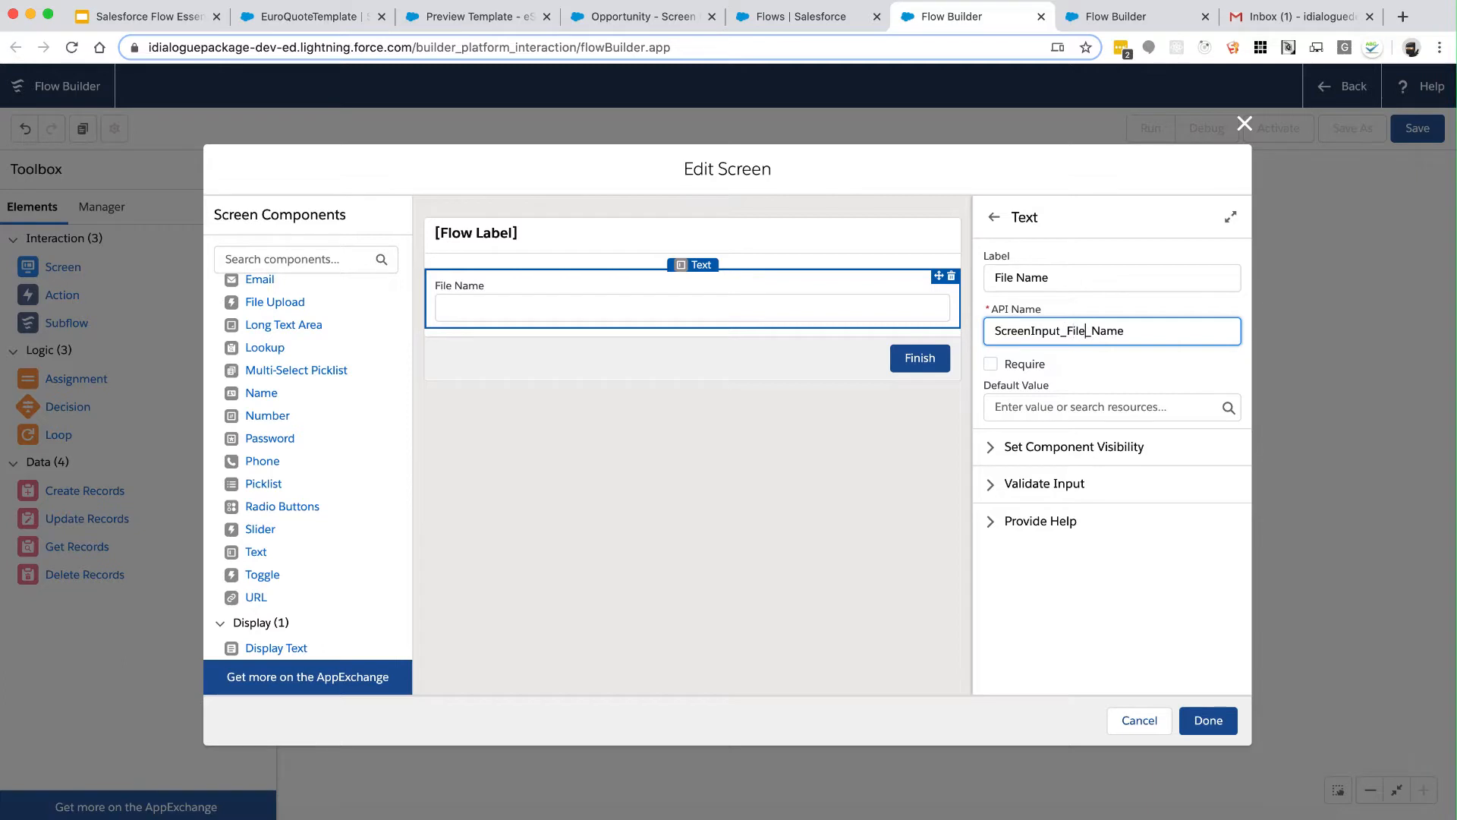
{"action": "key", "text": "BackSpace"}
{"action": "key", "text": "End"}
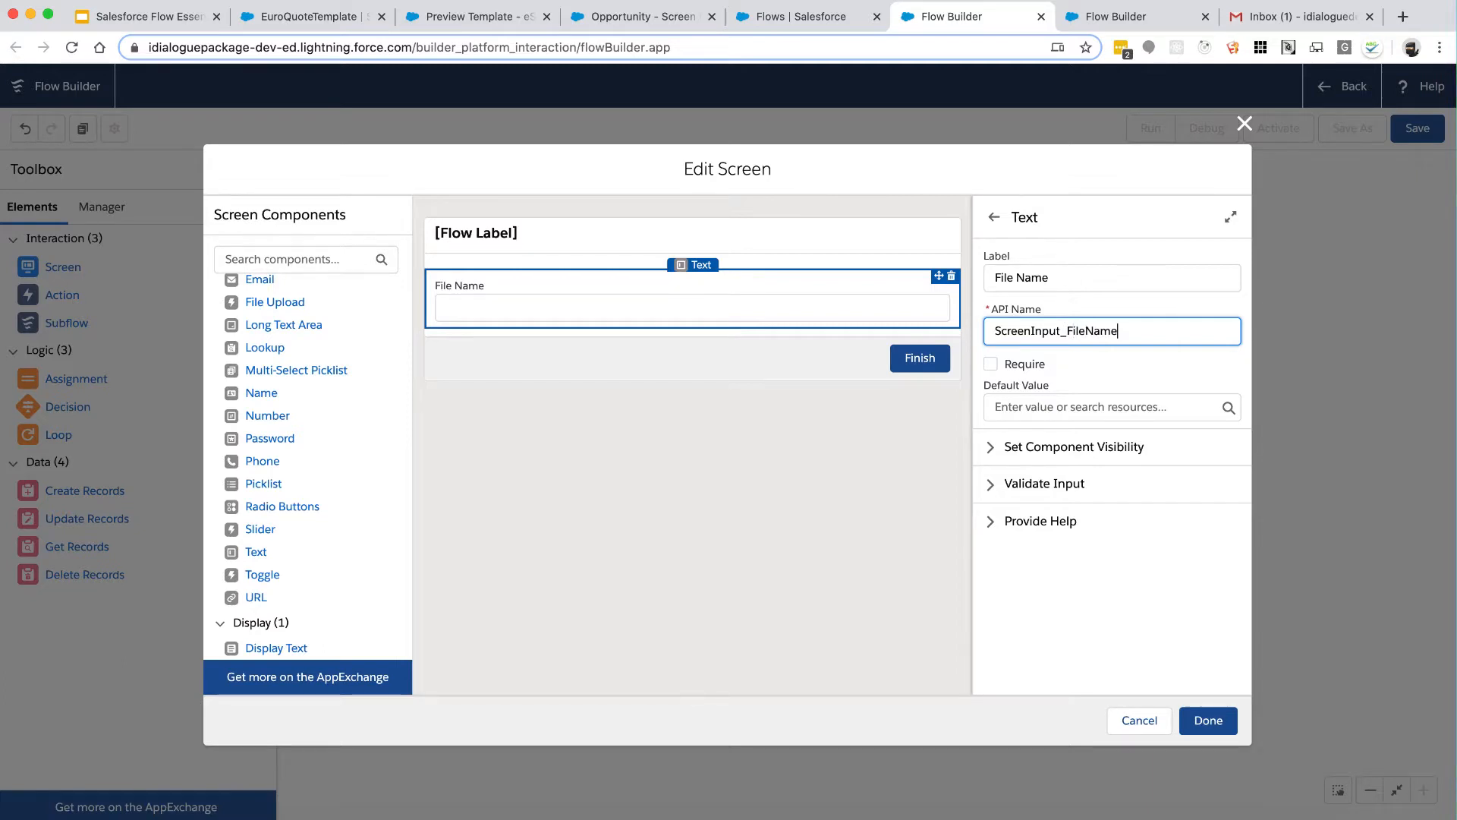
{"action": "key", "text": "super+a"}
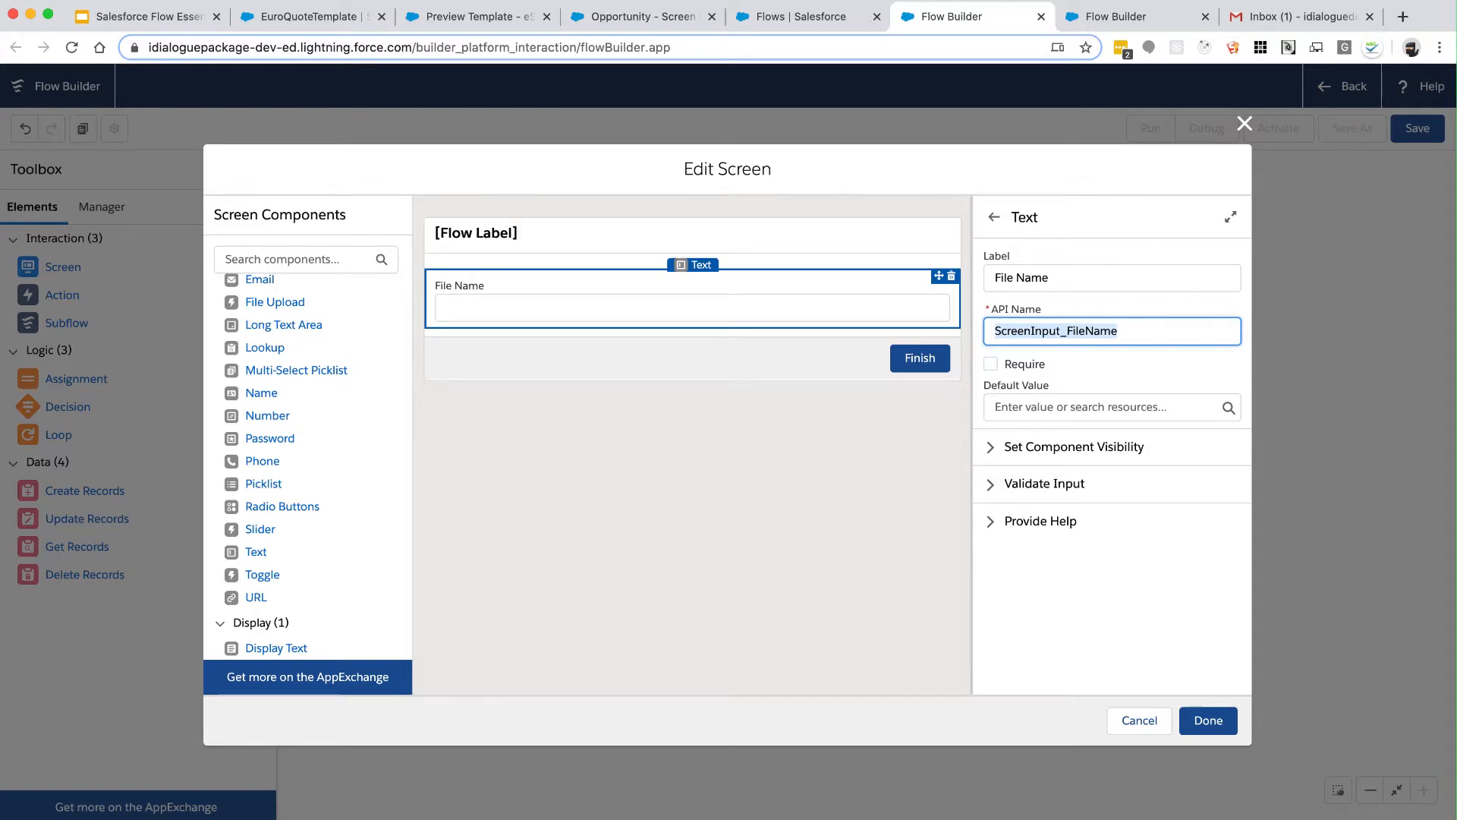
{"action": "key", "text": "Left"}
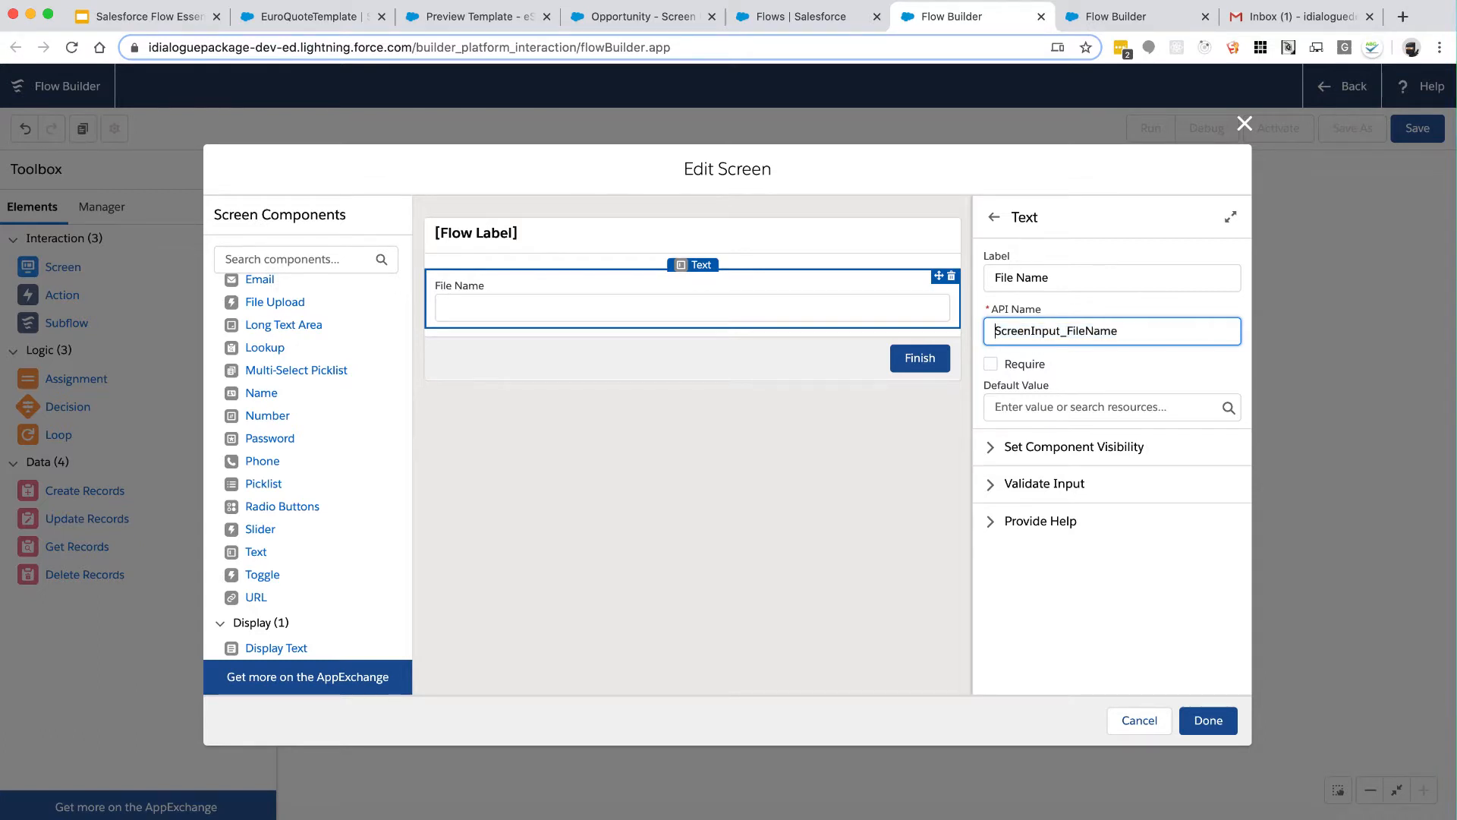
{"action": "left_click", "coordinate": [1119, 331]}
{"action": "key", "text": "super+a"}
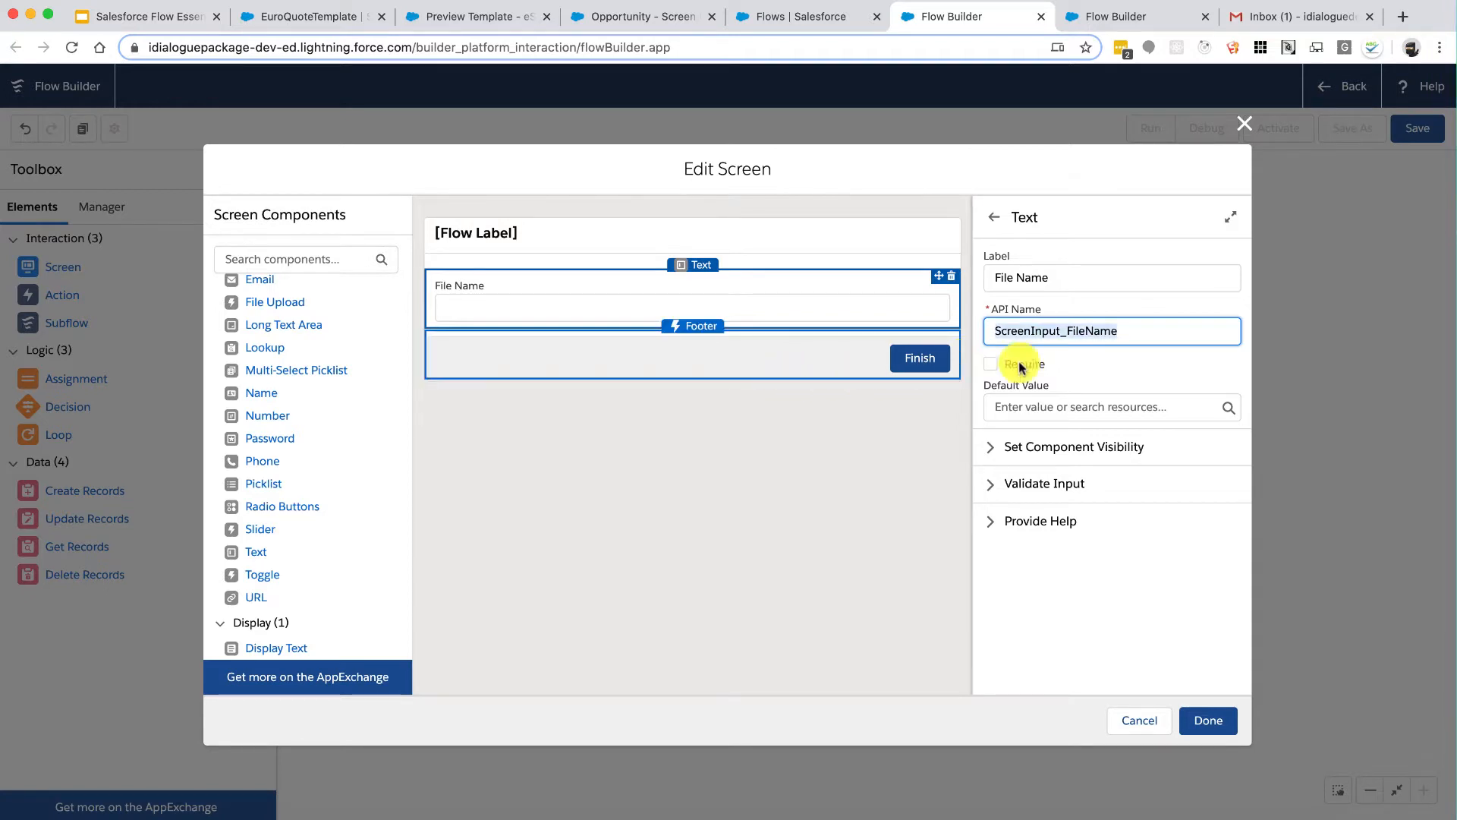
{"action": "left_click", "coordinate": [1151, 333]}
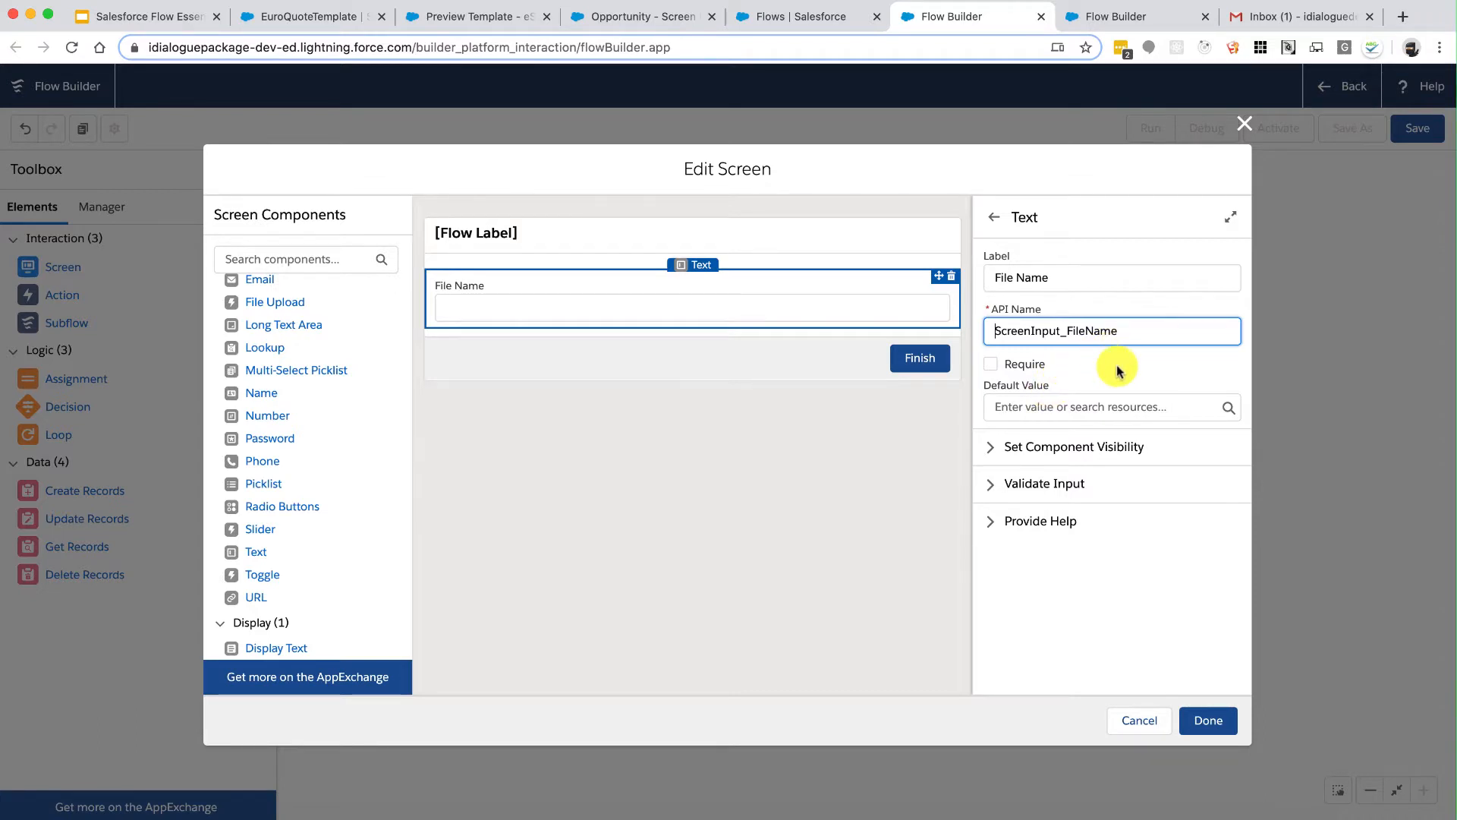
{"action": "key", "text": "super+a"}
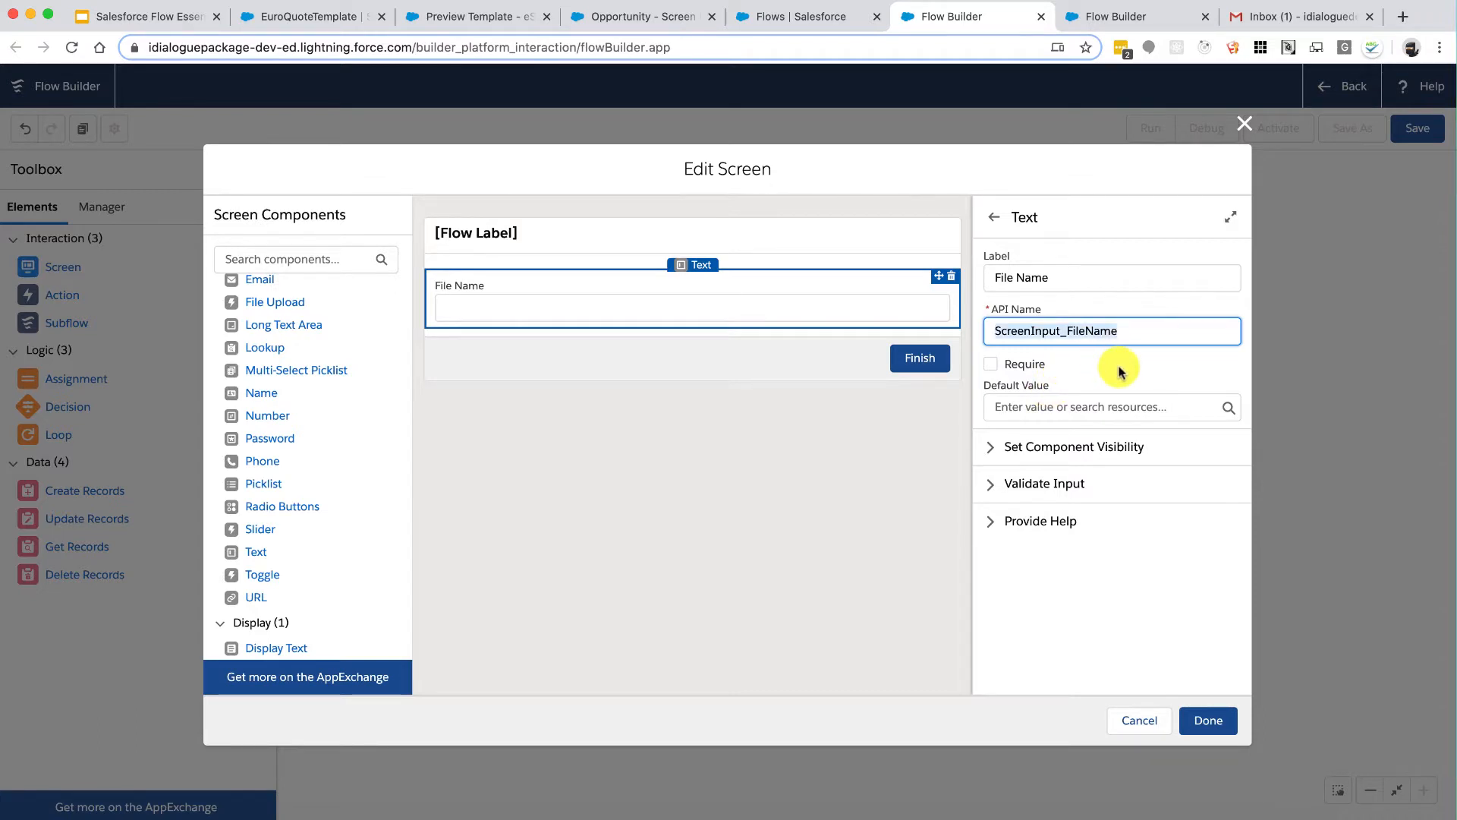
Step: Make File Name required with default value Quote.pdf and save the screen
{"action": "left_click", "coordinate": [991, 363]}
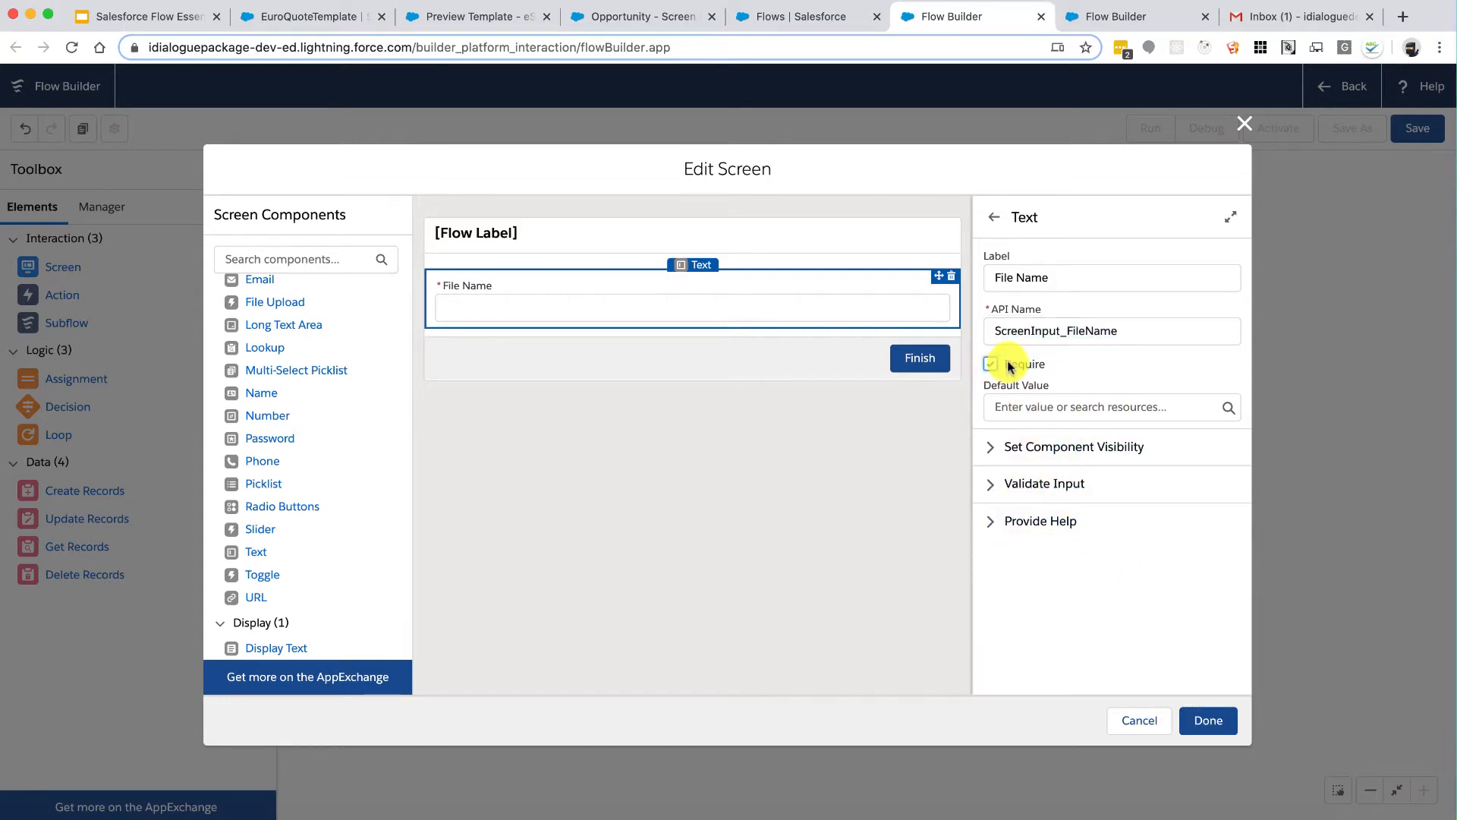
{"action": "left_click", "coordinate": [1037, 408]}
{"action": "type", "text": "Quote.pdf"}
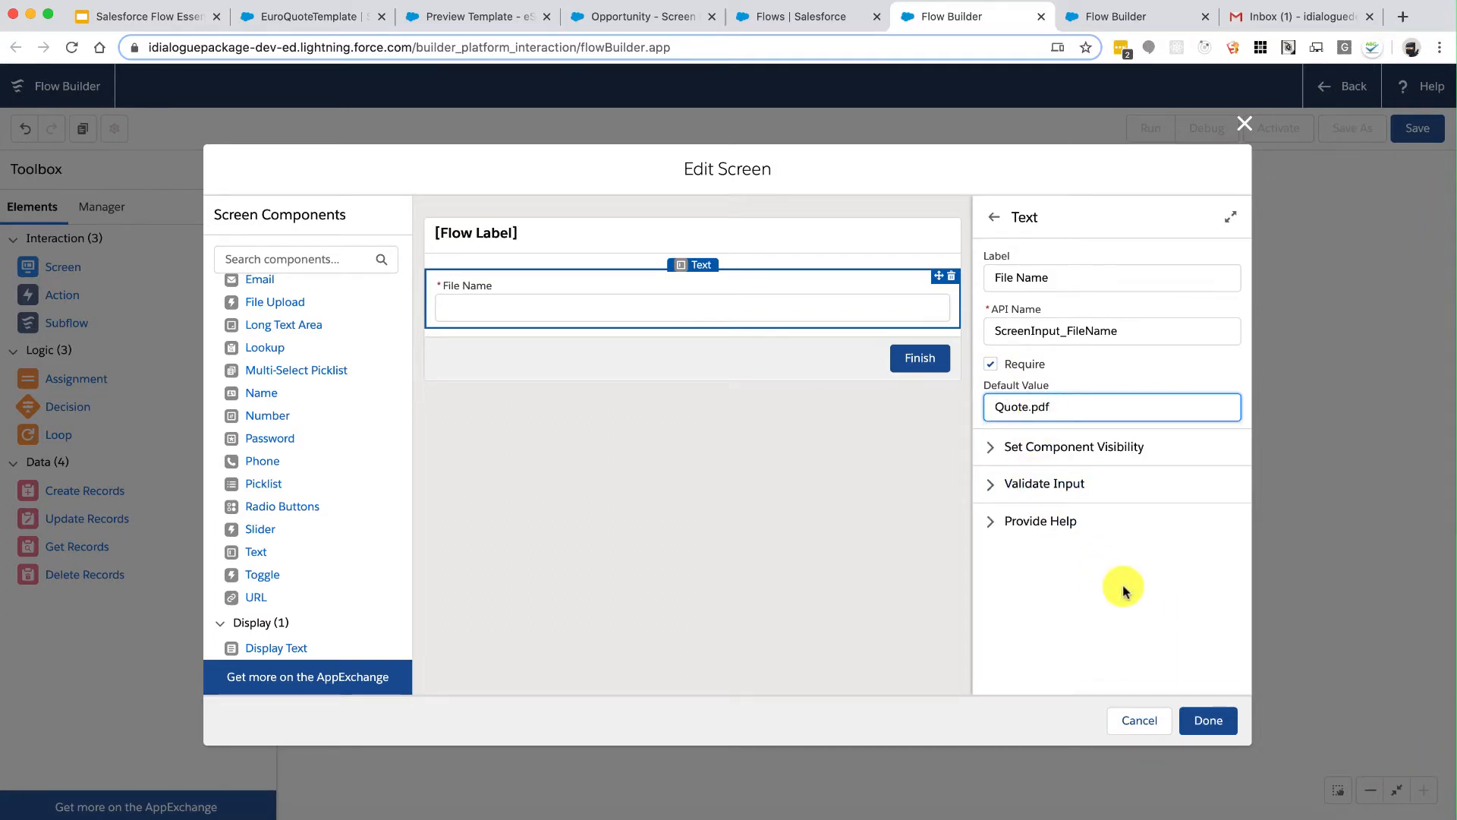
{"action": "left_click", "coordinate": [1212, 722]}
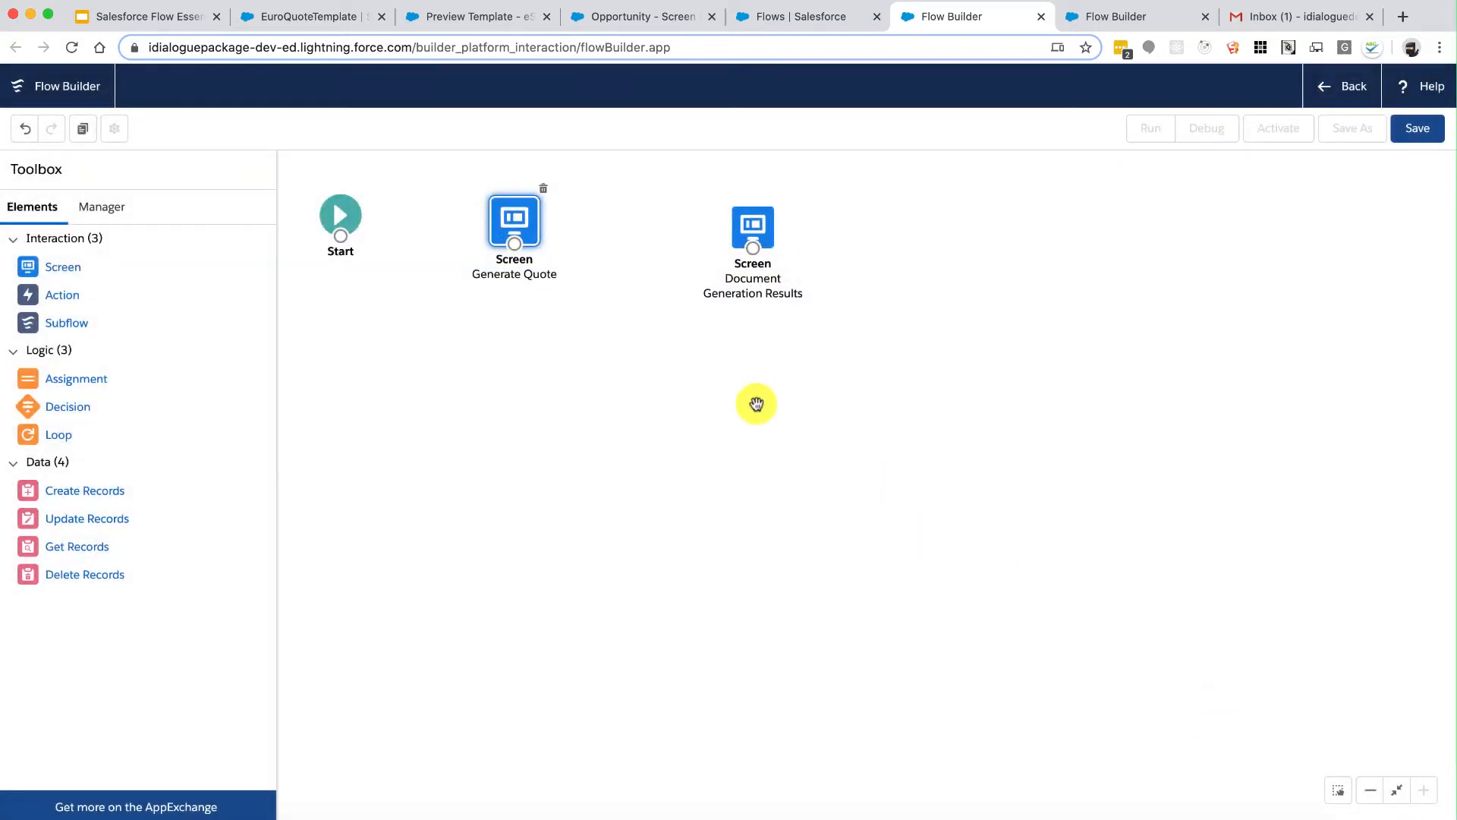
Step: Add Display Text Flow_Results reading 'Document Generation Results' to the results screen
{"action": "double_click", "coordinate": [750, 222]}
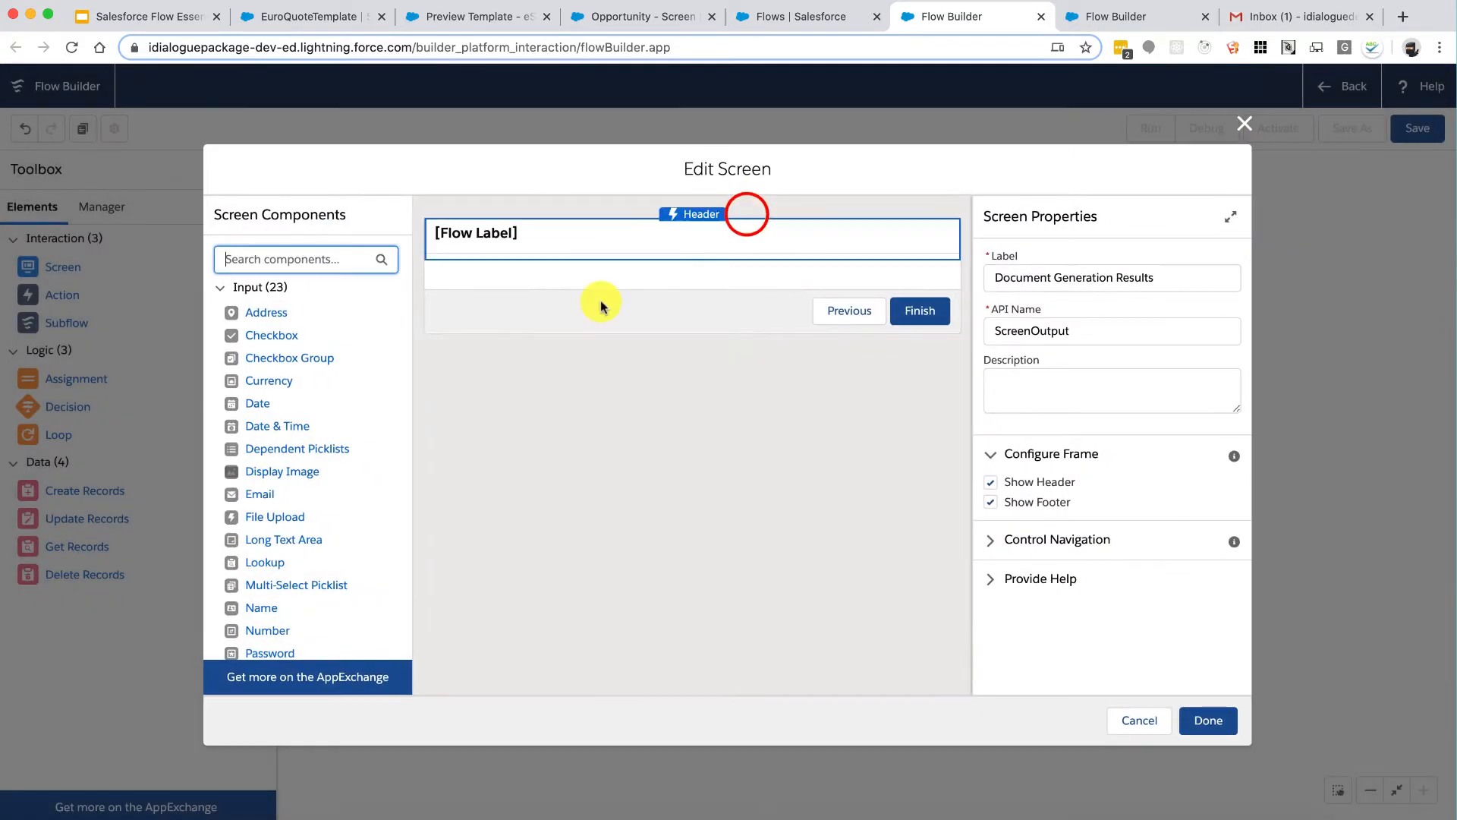
{"action": "scroll", "coordinate": [315, 558], "scroll_direction": "down", "scroll_amount": 3}
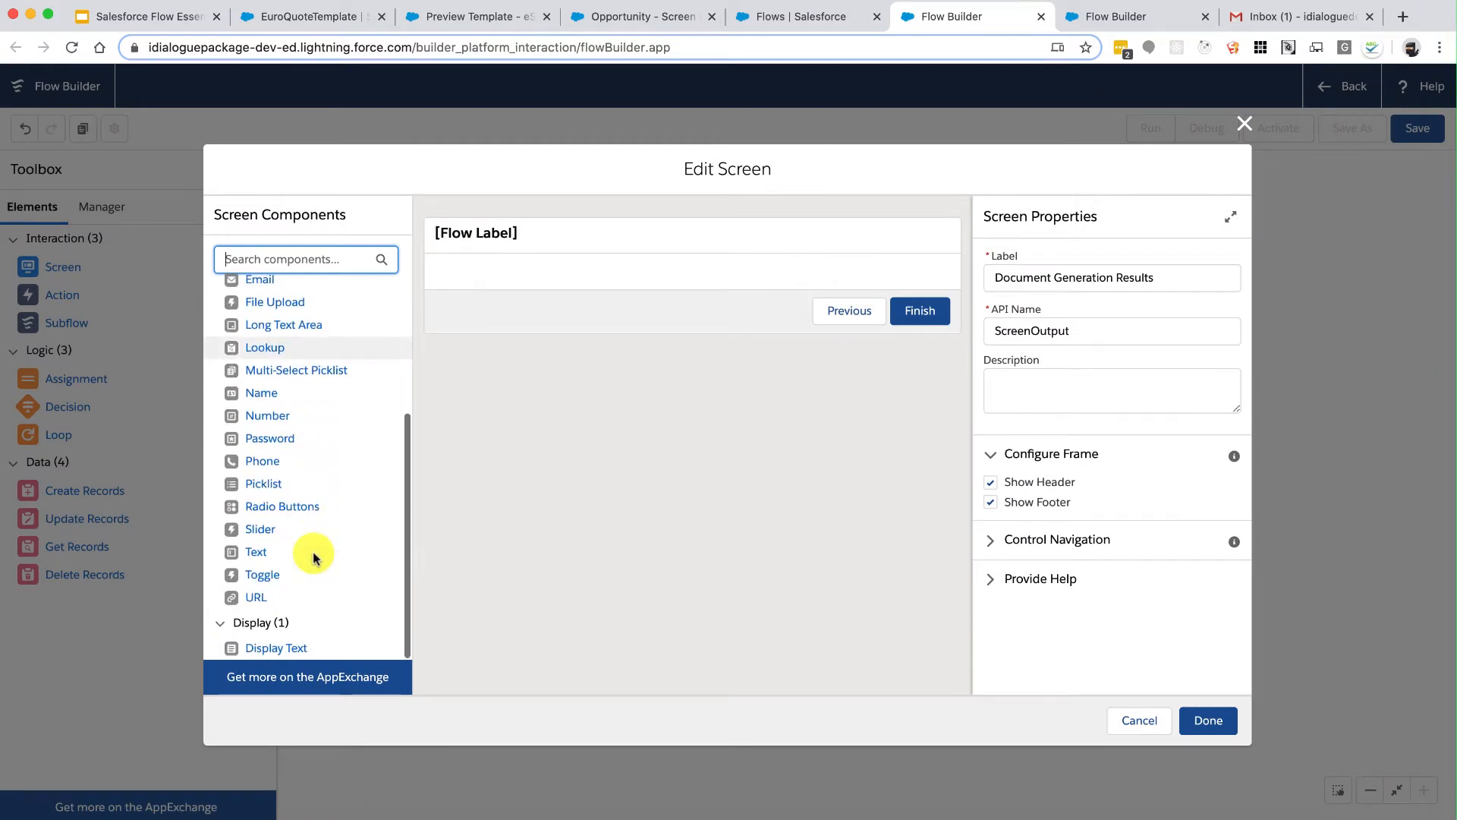
{"action": "right_click", "coordinate": [274, 649]}
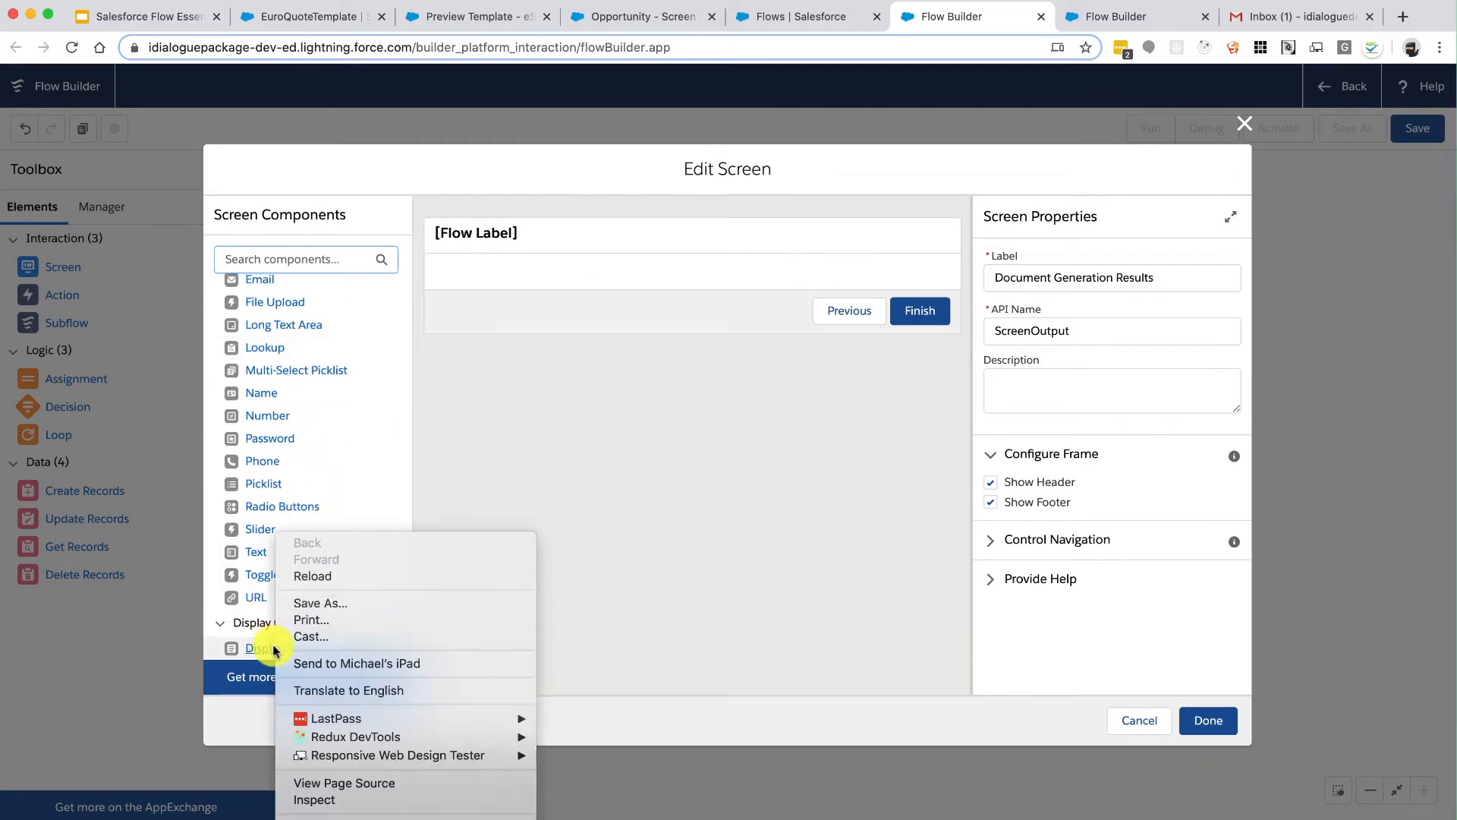
{"action": "left_click", "coordinate": [504, 328]}
{"action": "left_click_drag", "start_coordinate": [269, 649], "coordinate": [566, 269]}
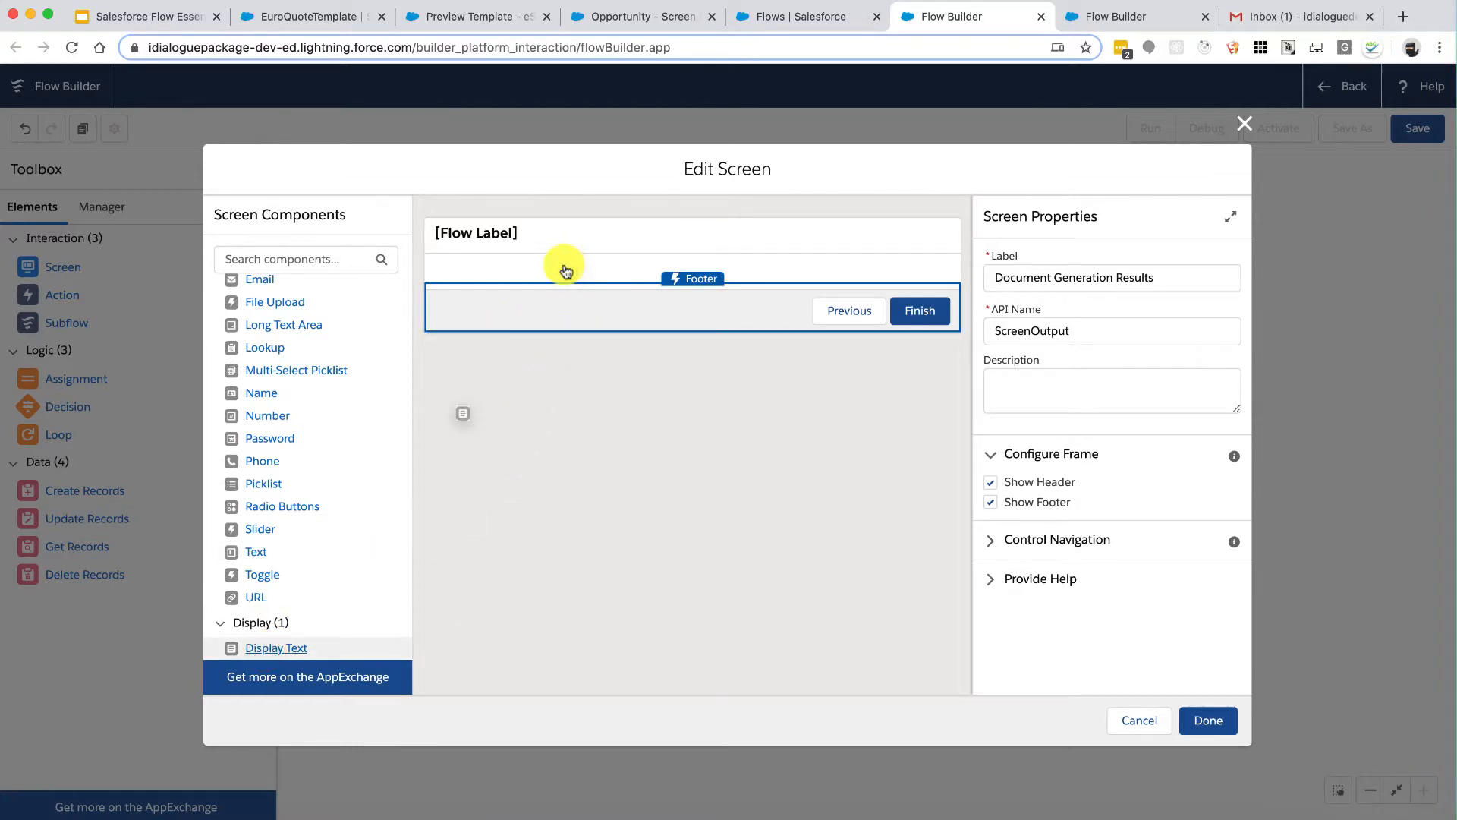
{"action": "left_click_drag", "start_coordinate": [286, 651], "coordinate": [462, 280]}
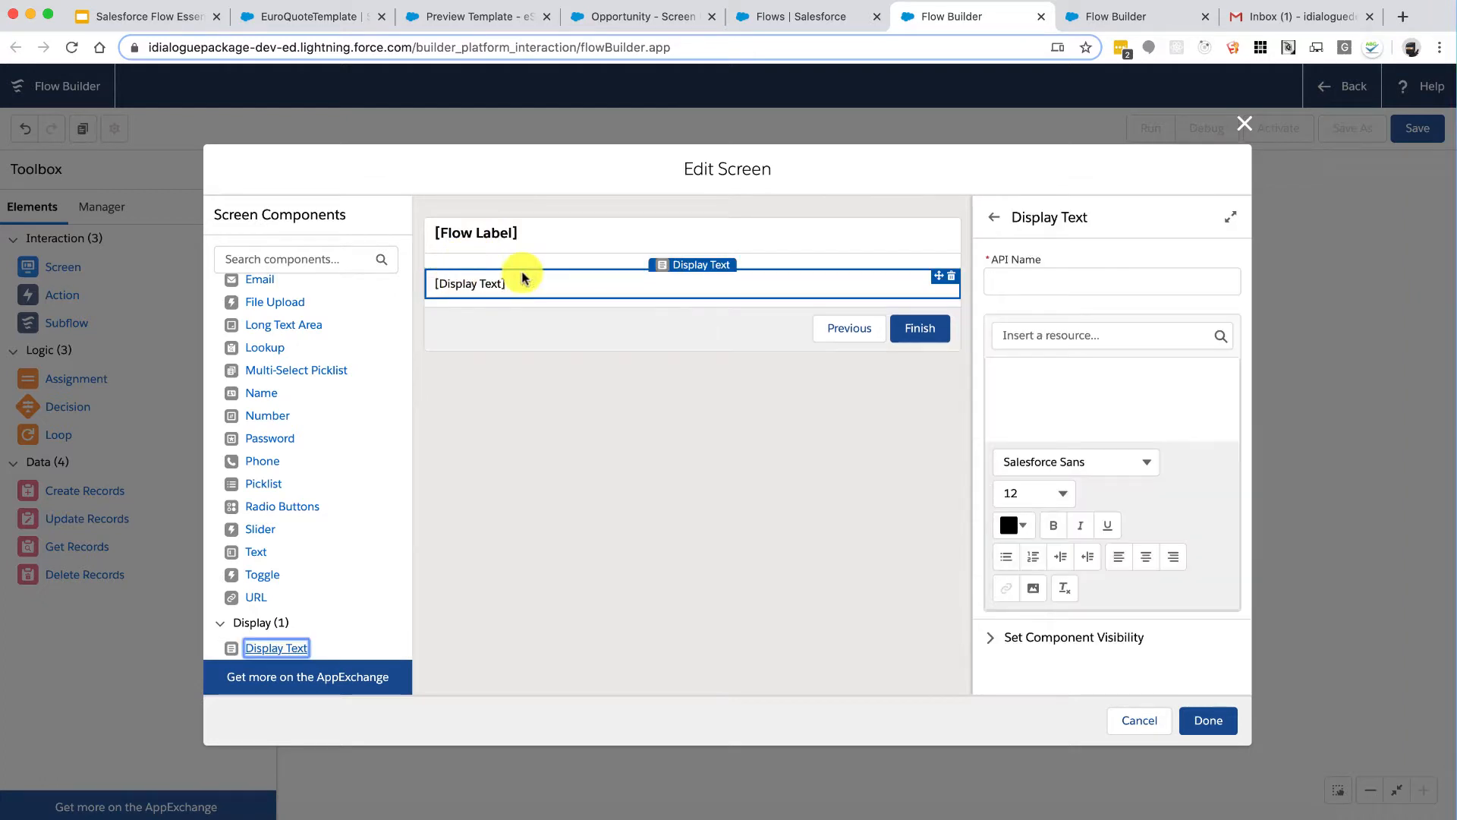
{"action": "left_click", "coordinate": [1039, 284]}
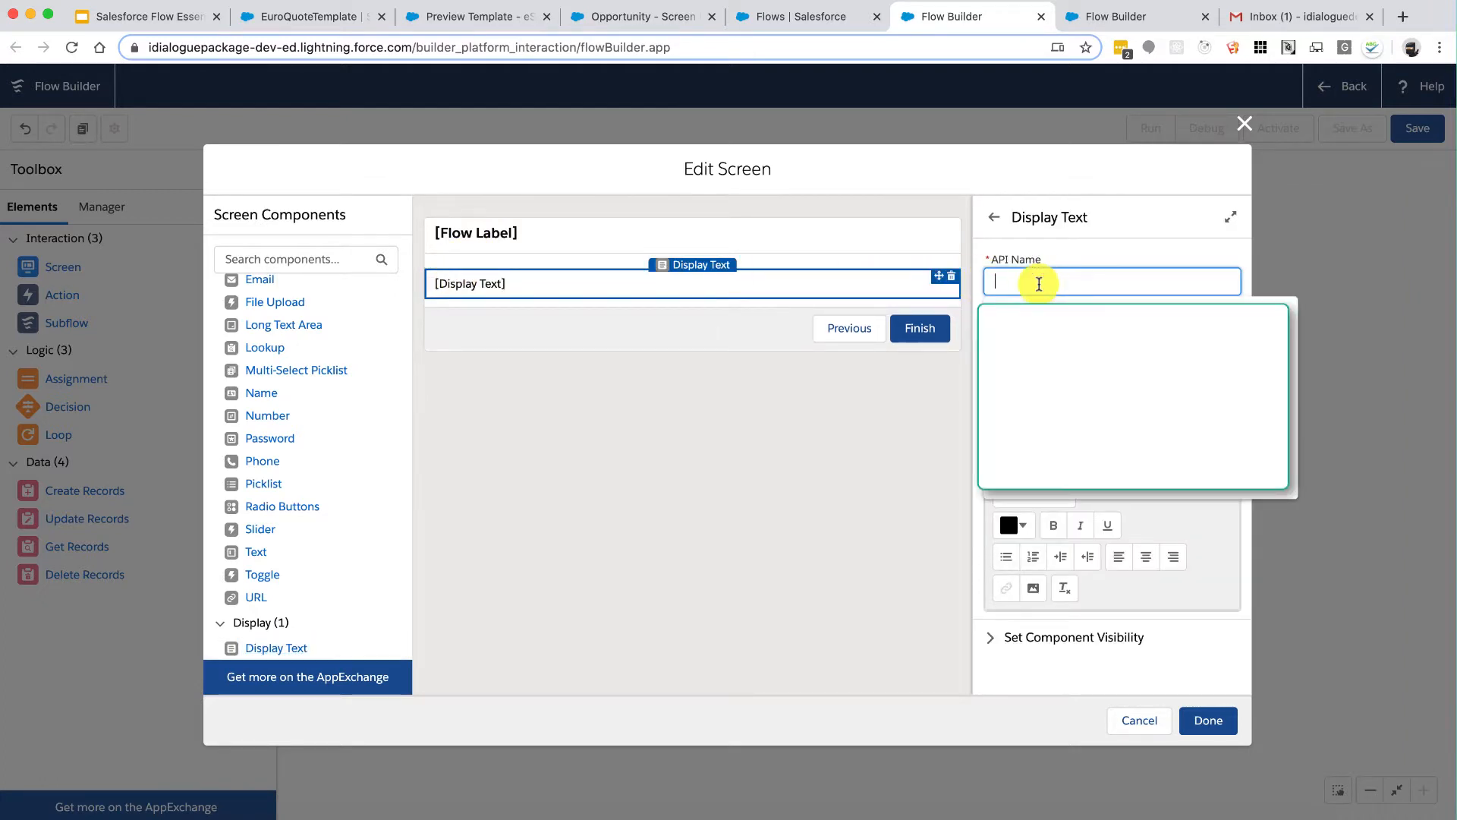
{"action": "type", "text": "Flow_Results"}
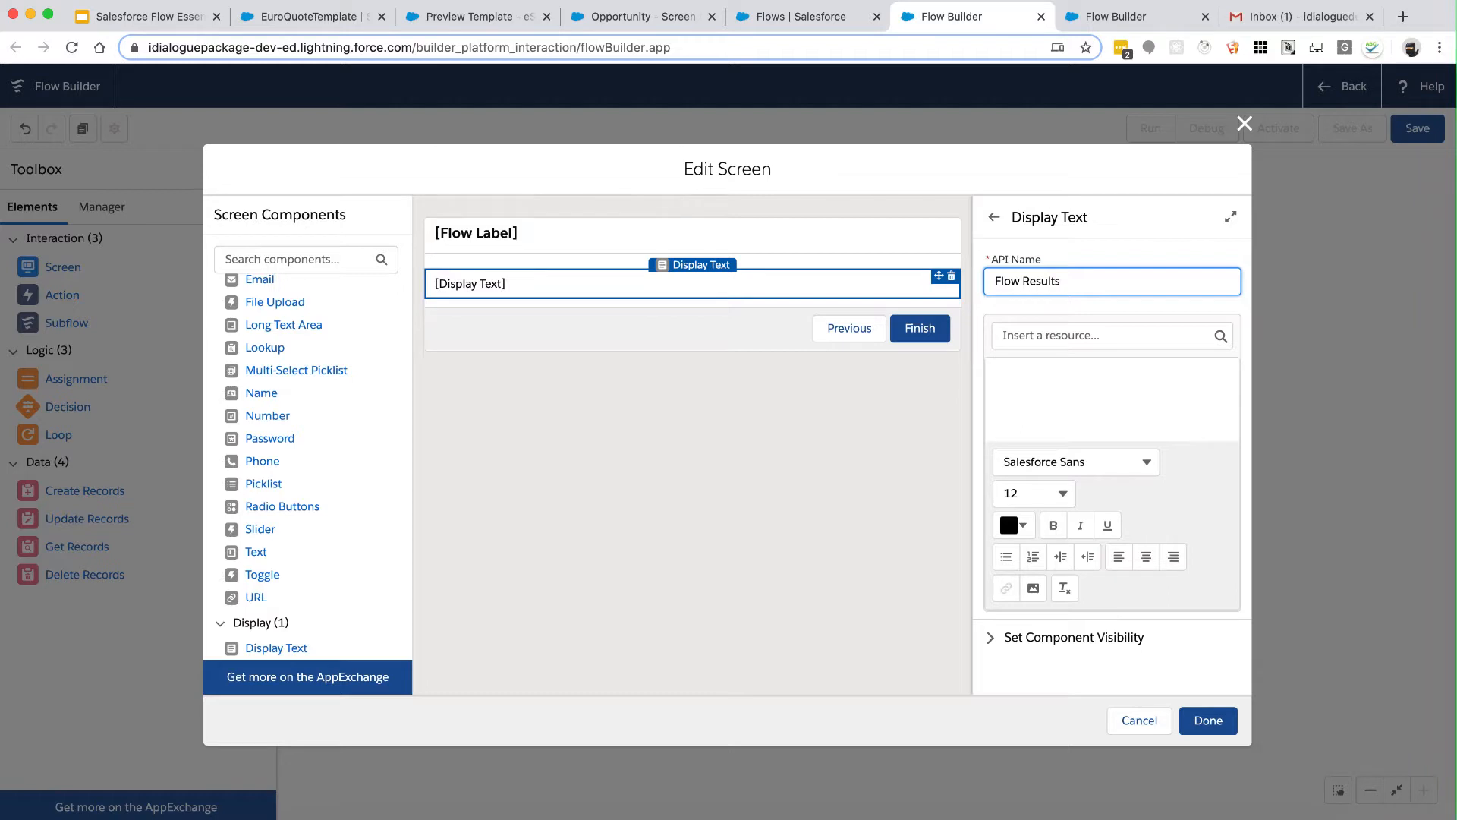
{"action": "left_click", "coordinate": [1079, 371]}
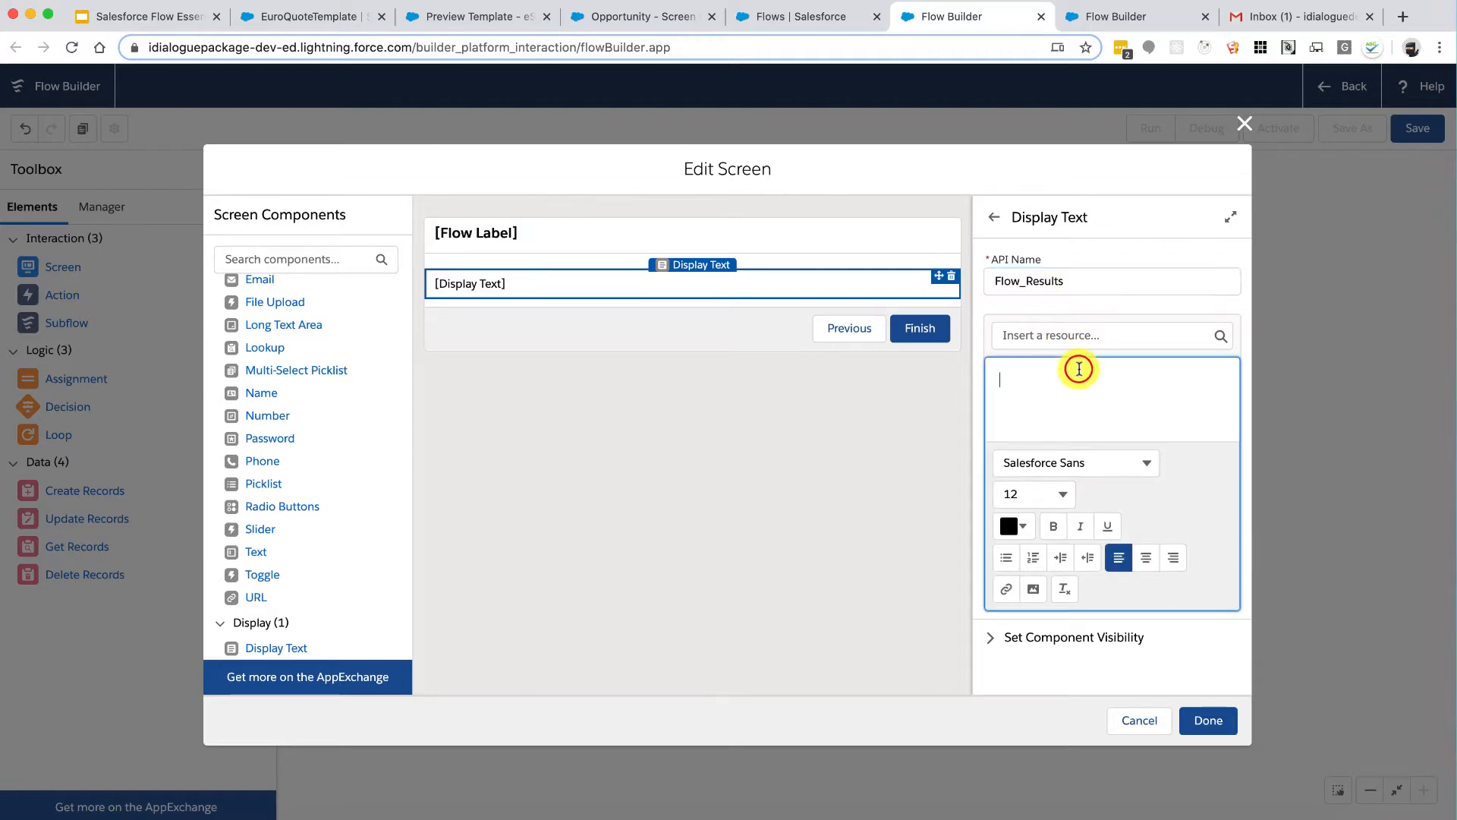
{"action": "type", "text": "Document Generation Results"}
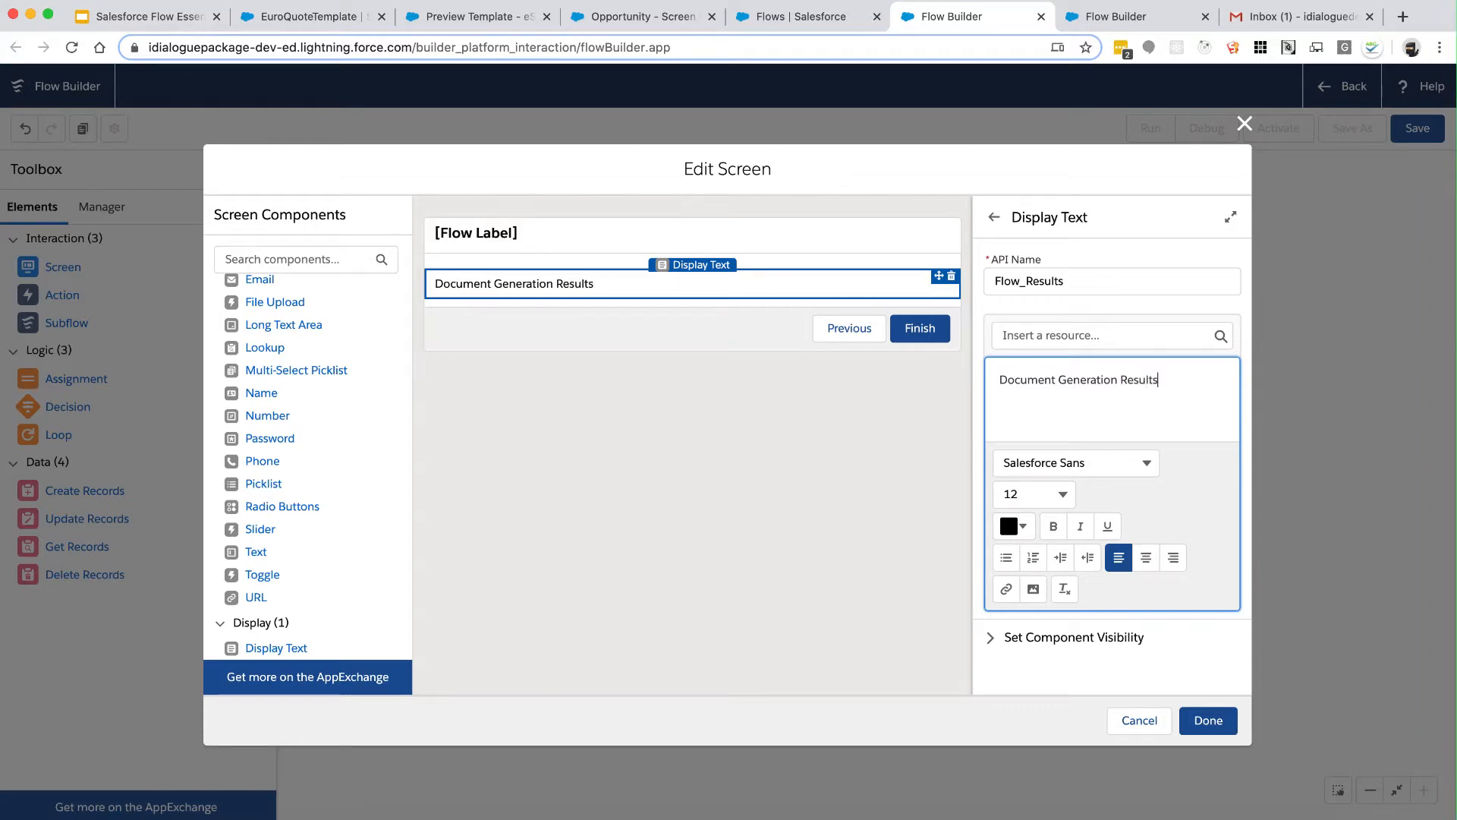
{"action": "left_click", "coordinate": [1206, 718]}
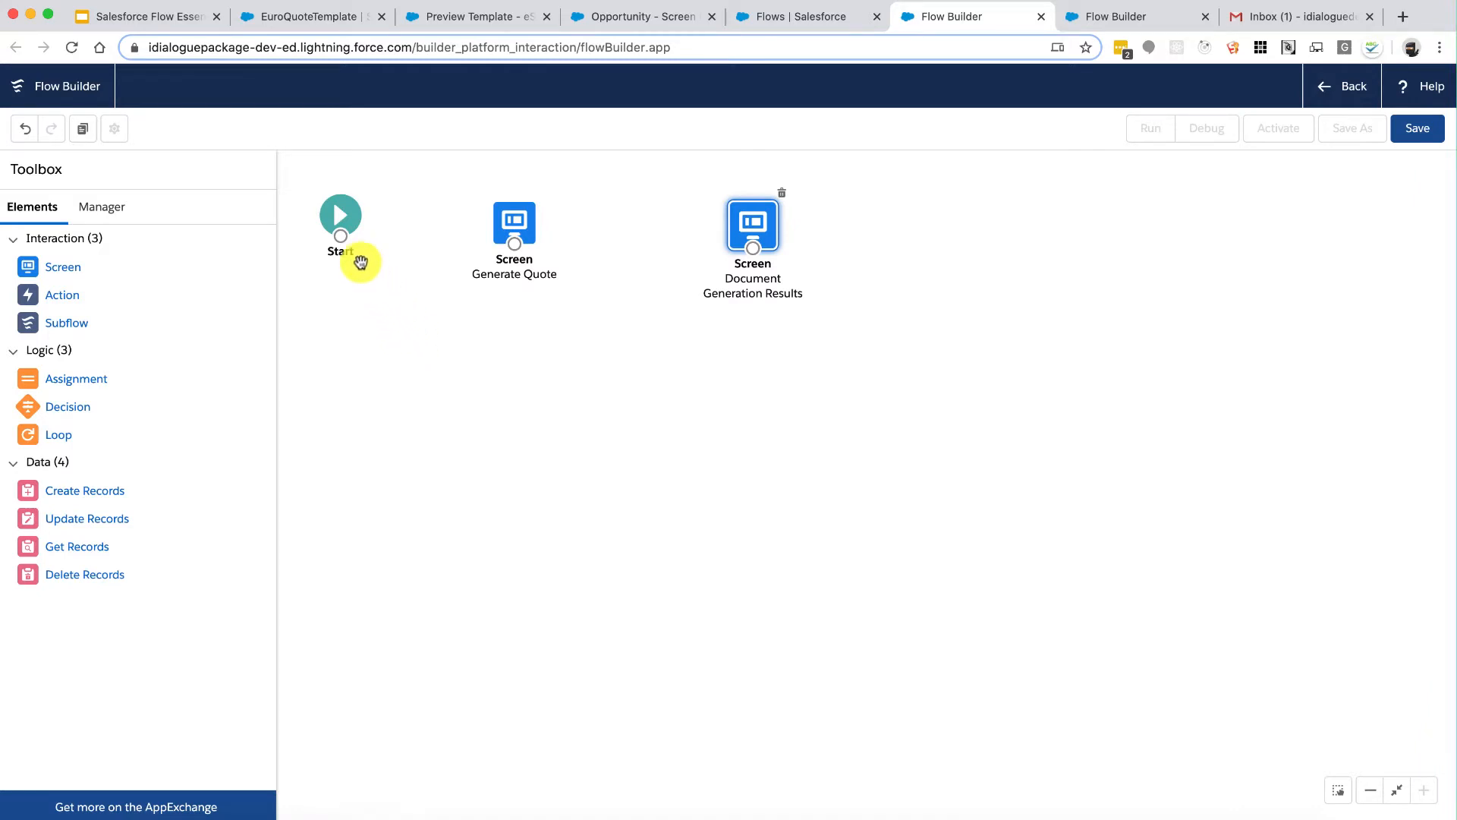
Step: Connect Start to Generate Quote, then review both screens without changing them
{"action": "left_click_drag", "start_coordinate": [343, 241], "coordinate": [764, 218]}
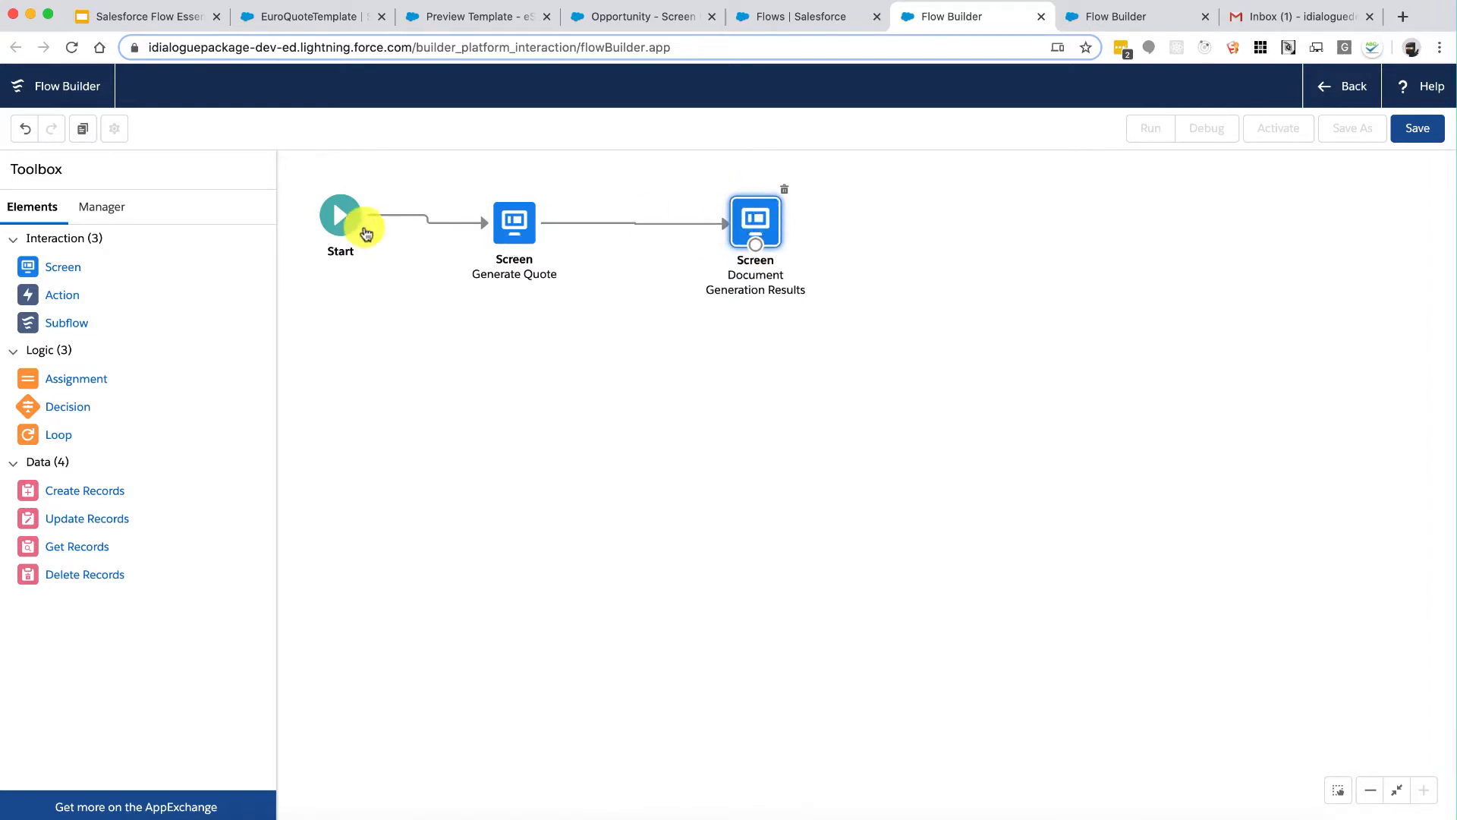
{"action": "left_click", "coordinate": [518, 228]}
{"action": "double_click", "coordinate": [519, 228]}
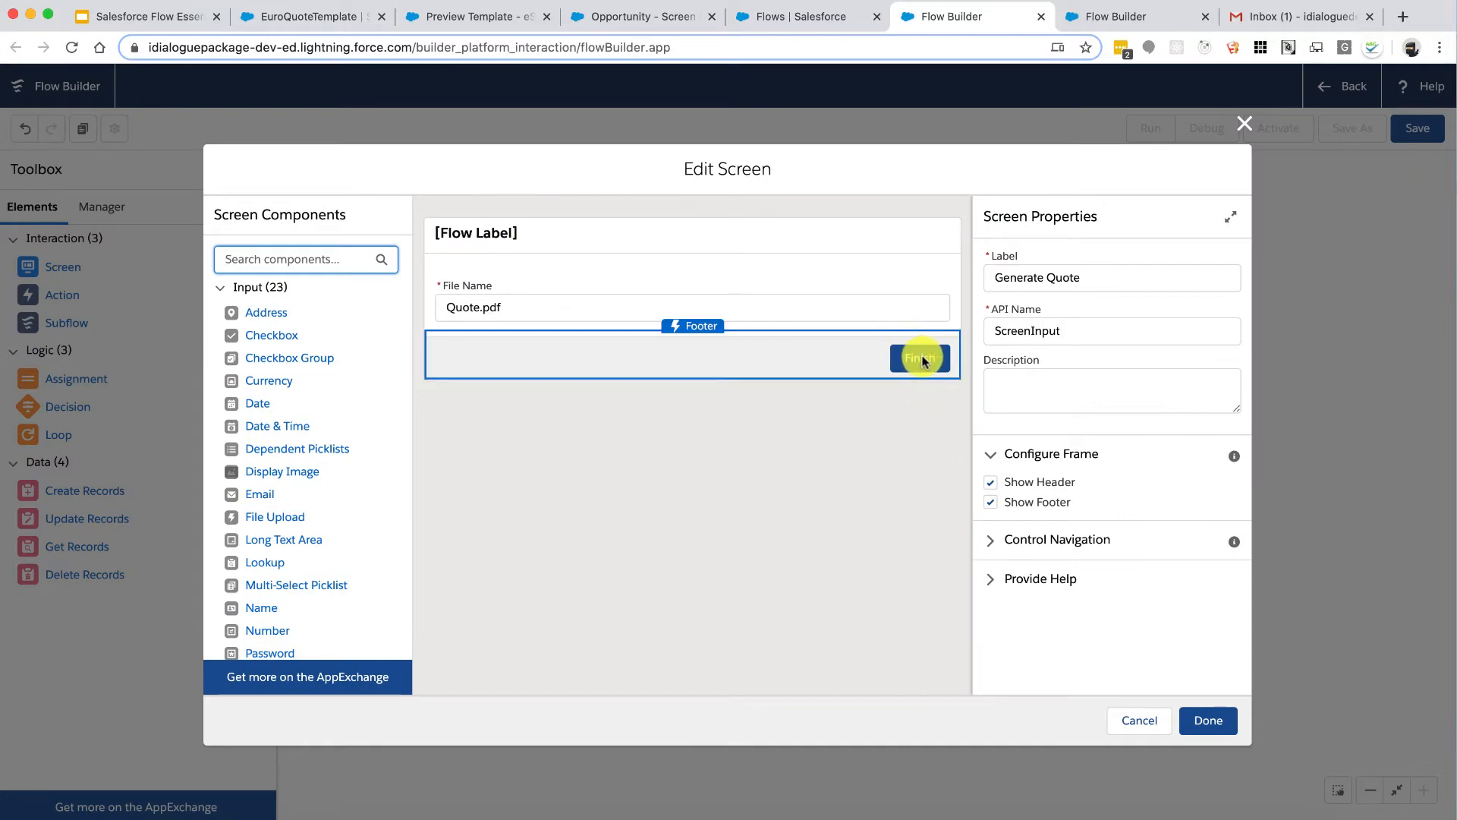
{"action": "left_click", "coordinate": [1135, 717]}
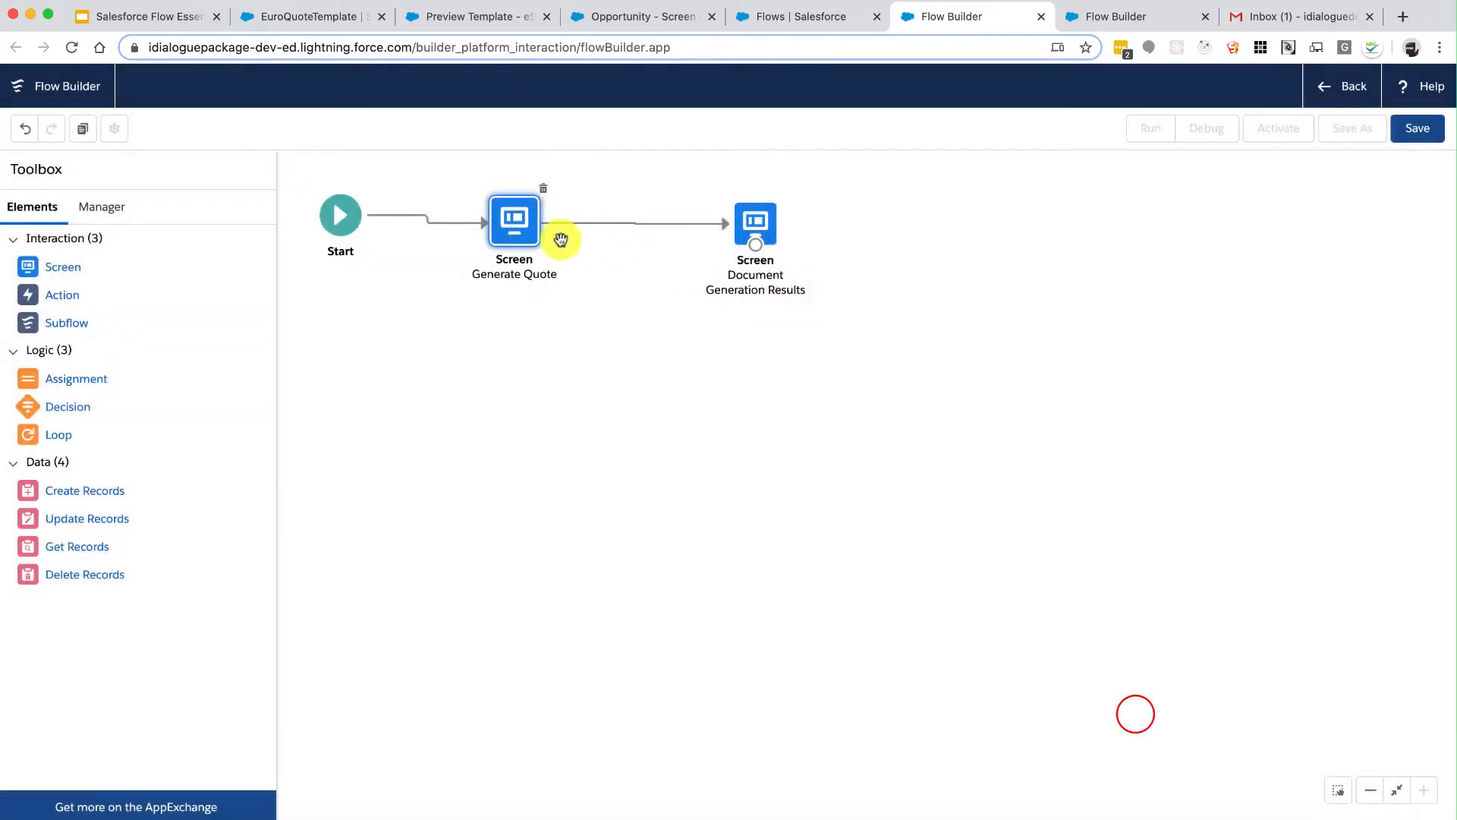
{"action": "double_click", "coordinate": [755, 222]}
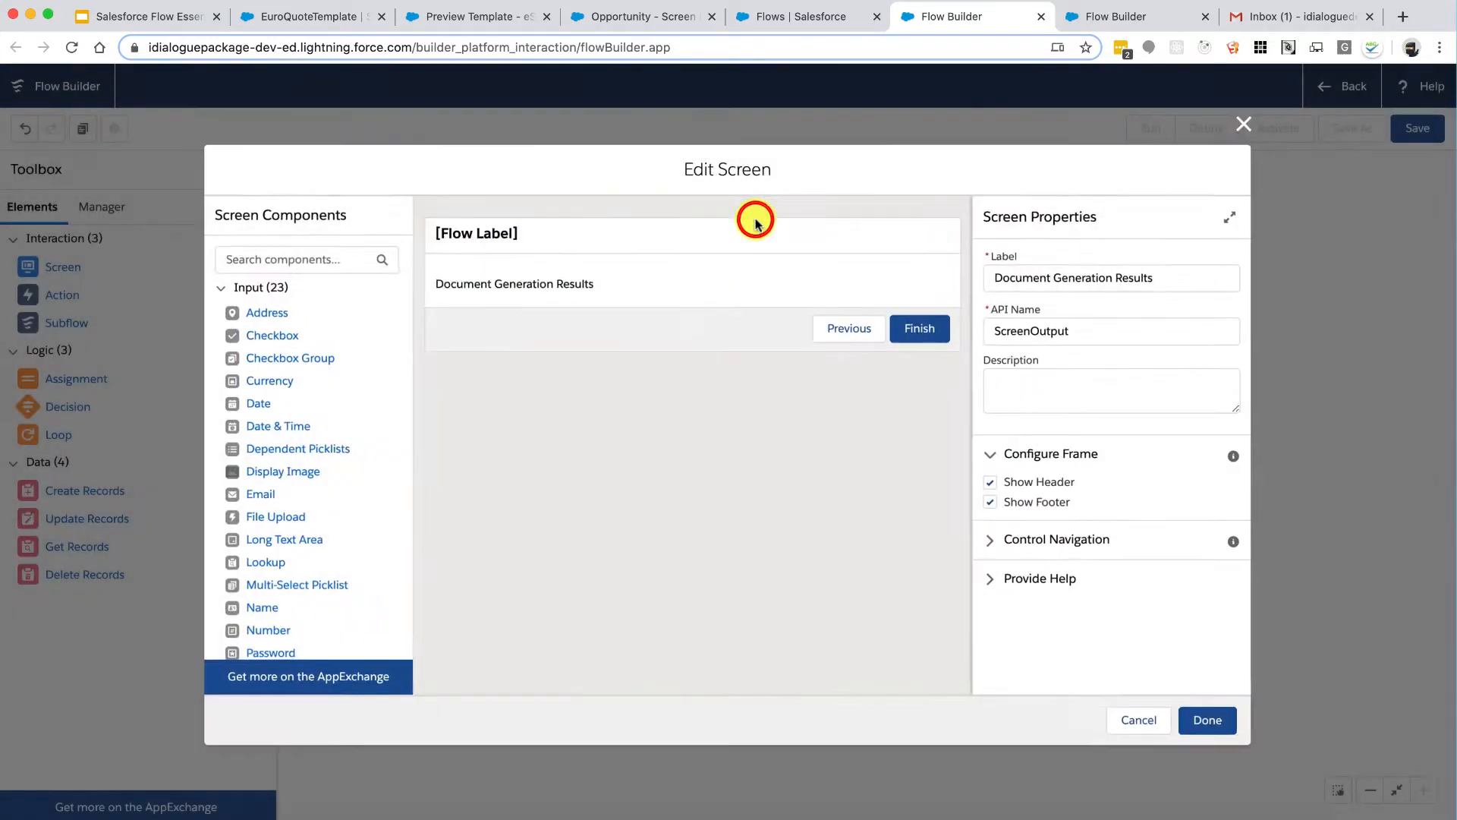
{"action": "left_click", "coordinate": [1206, 718]}
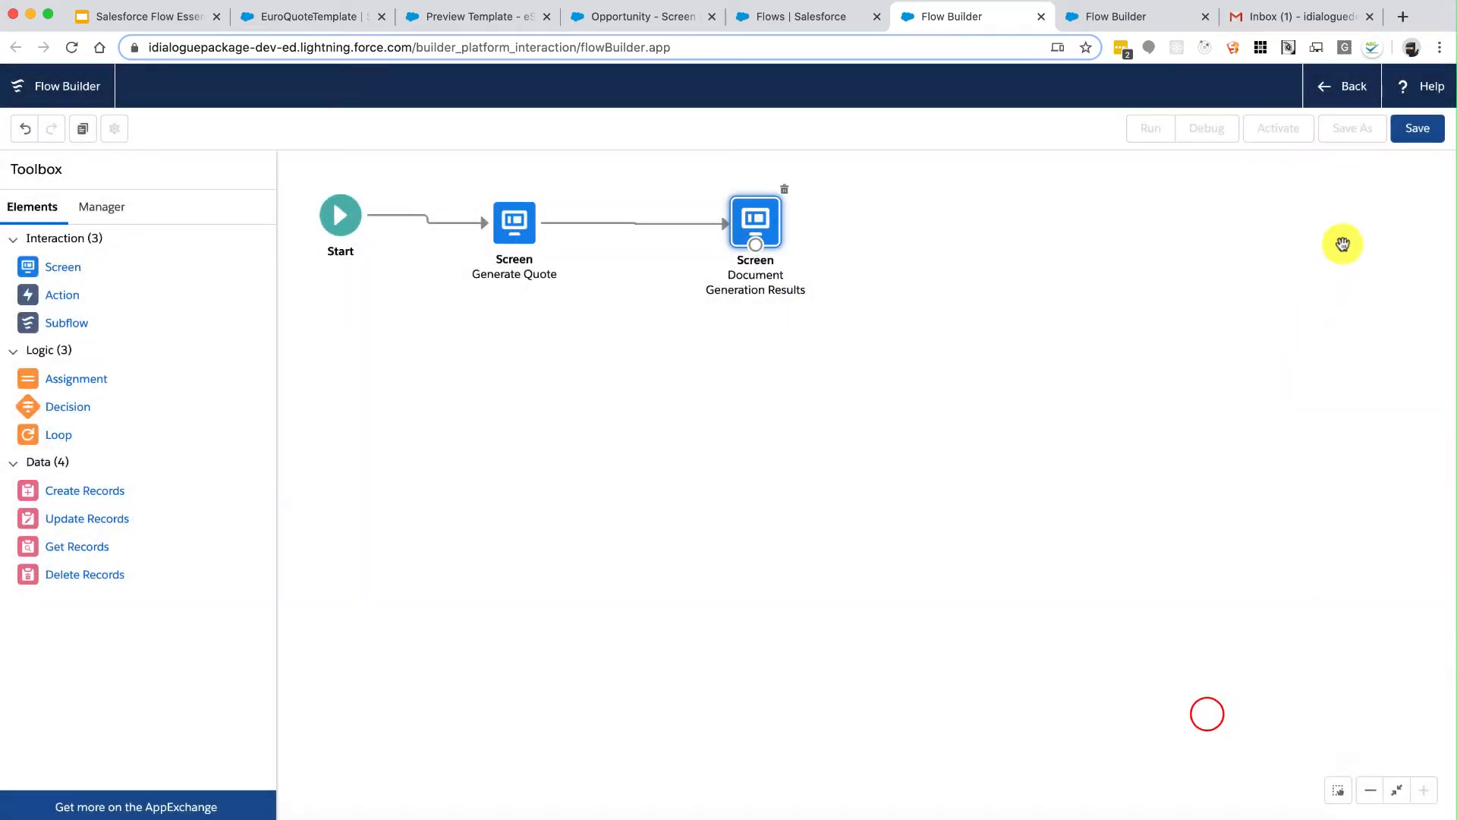
Step: Name the flow 'Opportunity Quote Document Flow' with API name Opportunity_Quote_Document_Flow
{"action": "left_click", "coordinate": [1413, 129]}
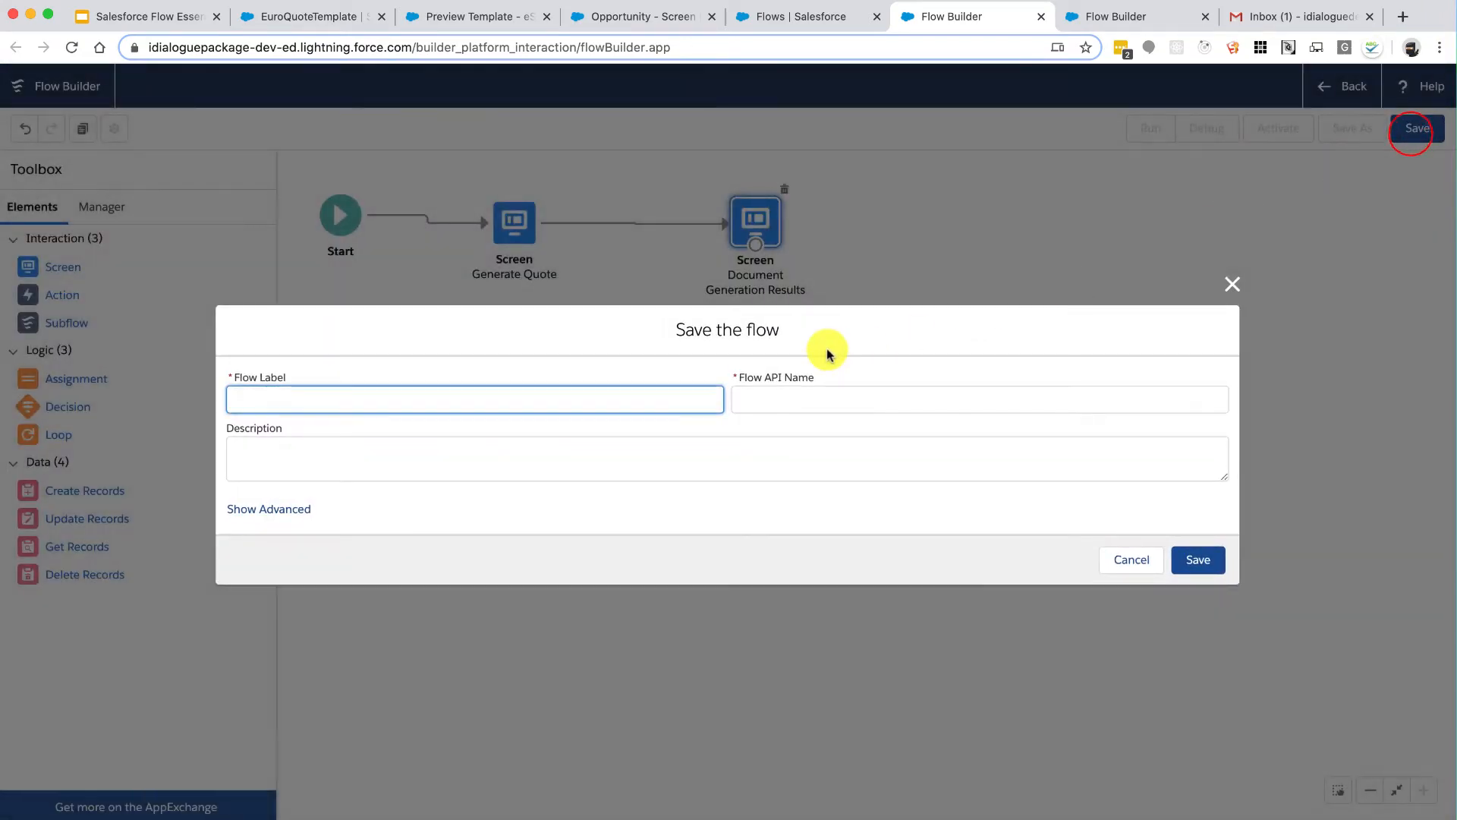
{"action": "type", "text": "Opportuni"}
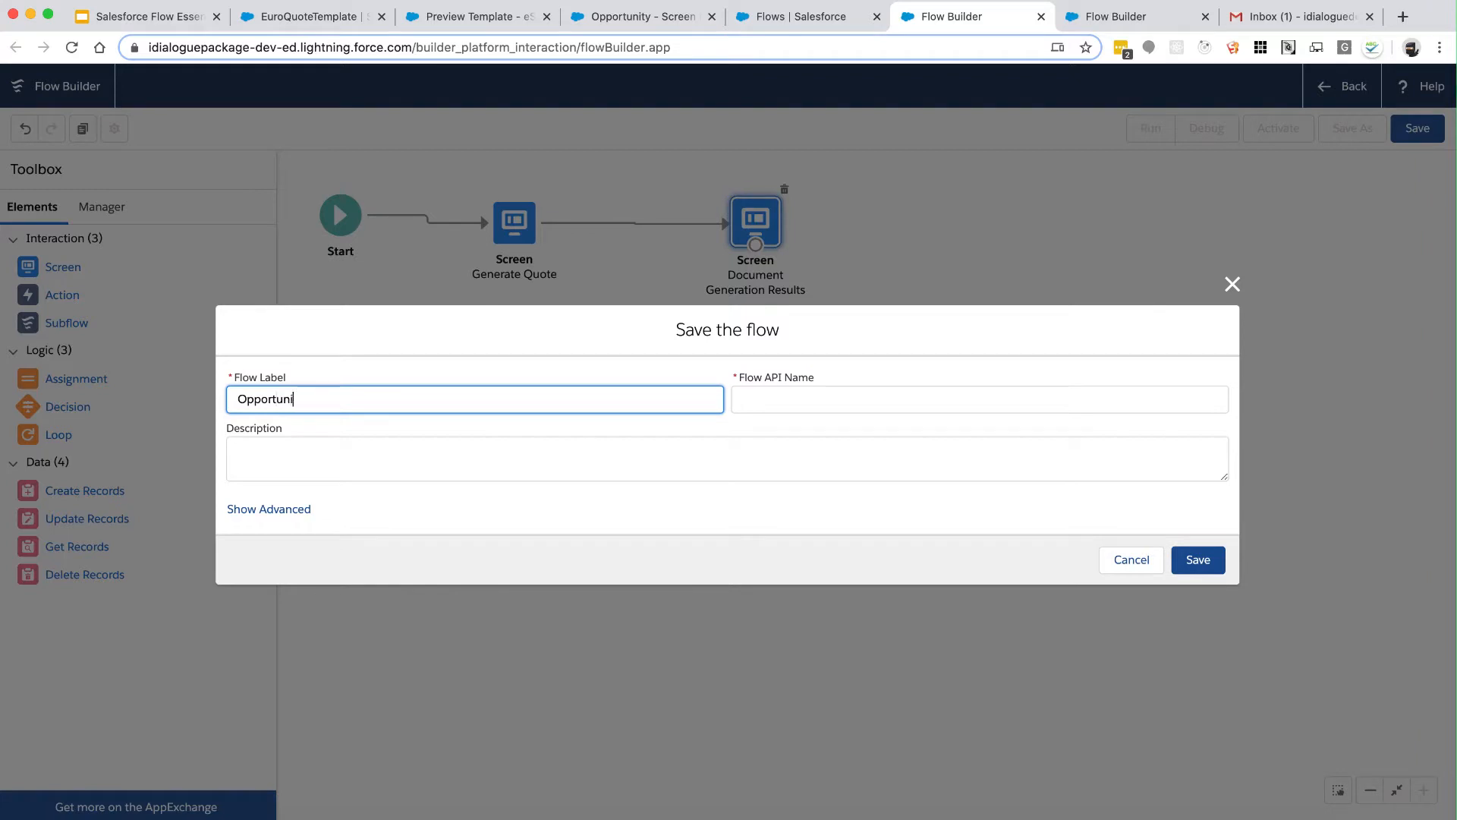
{"action": "type", "text": "ty Quote Document FLow"}
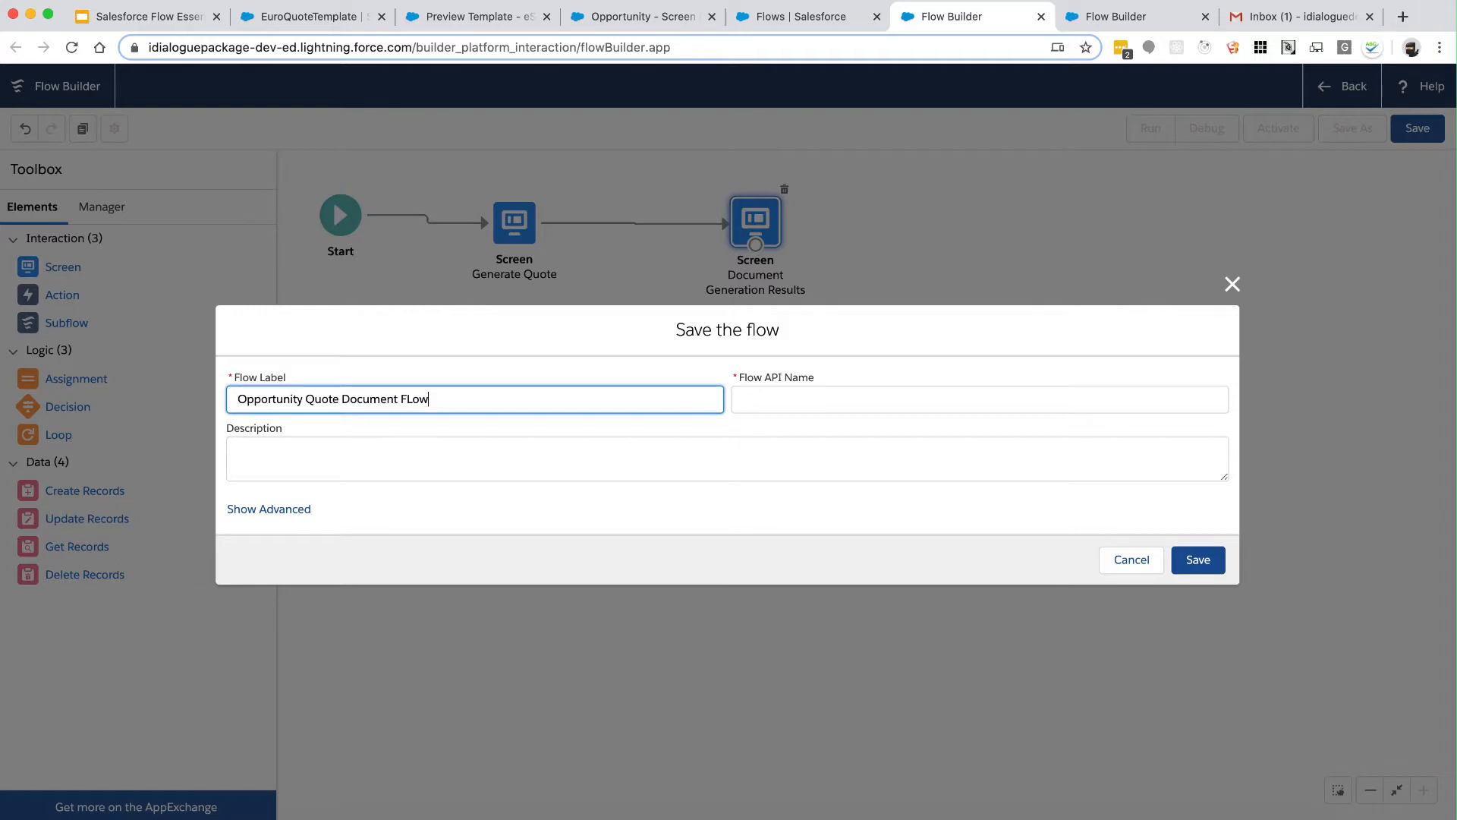
{"action": "key", "text": "Tab"}
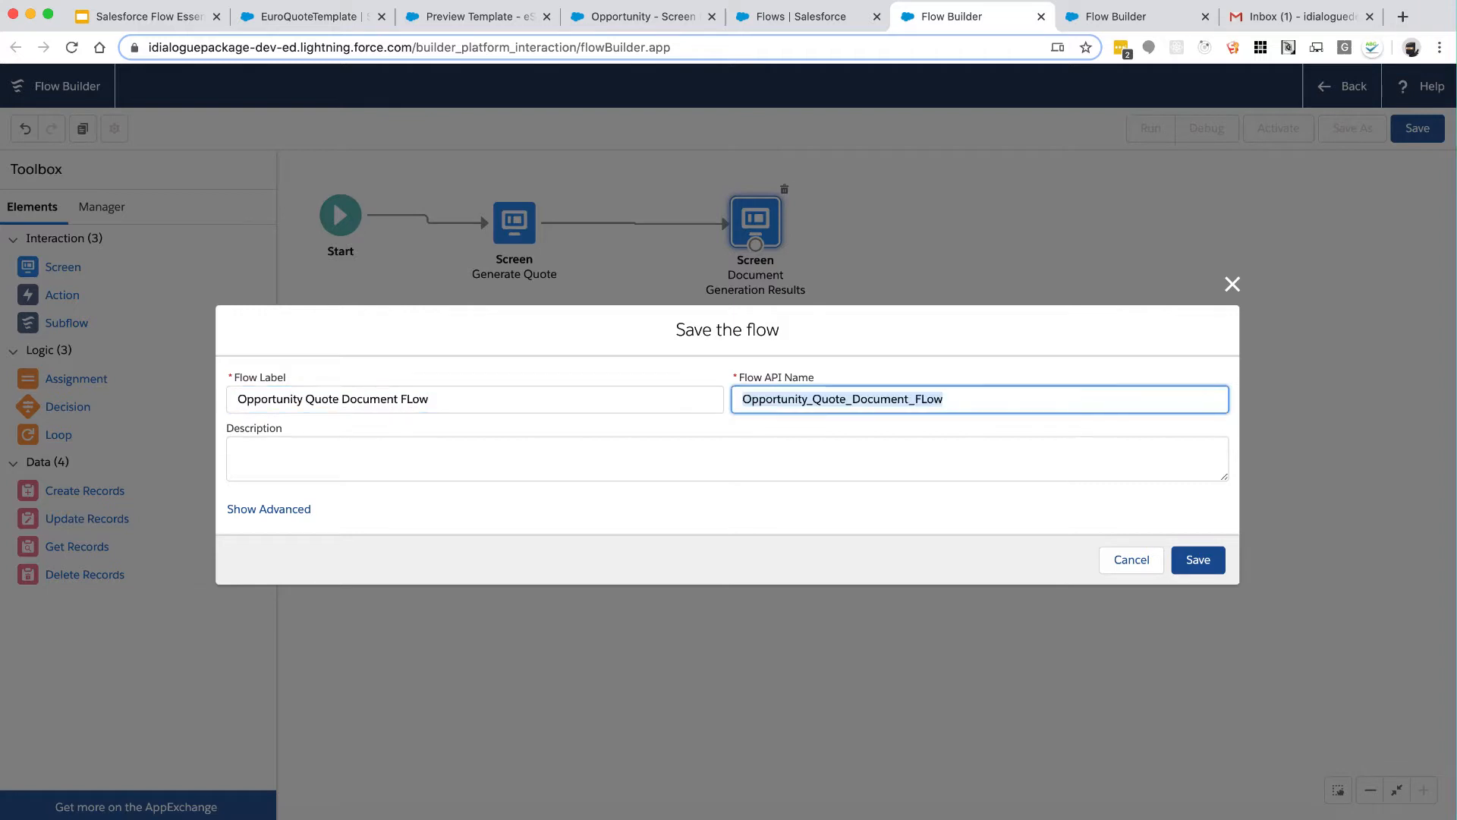
{"action": "left_click", "coordinate": [608, 400]}
{"action": "key", "text": "Left"}
{"action": "key", "text": "Left"}
{"action": "key", "text": "Left"}
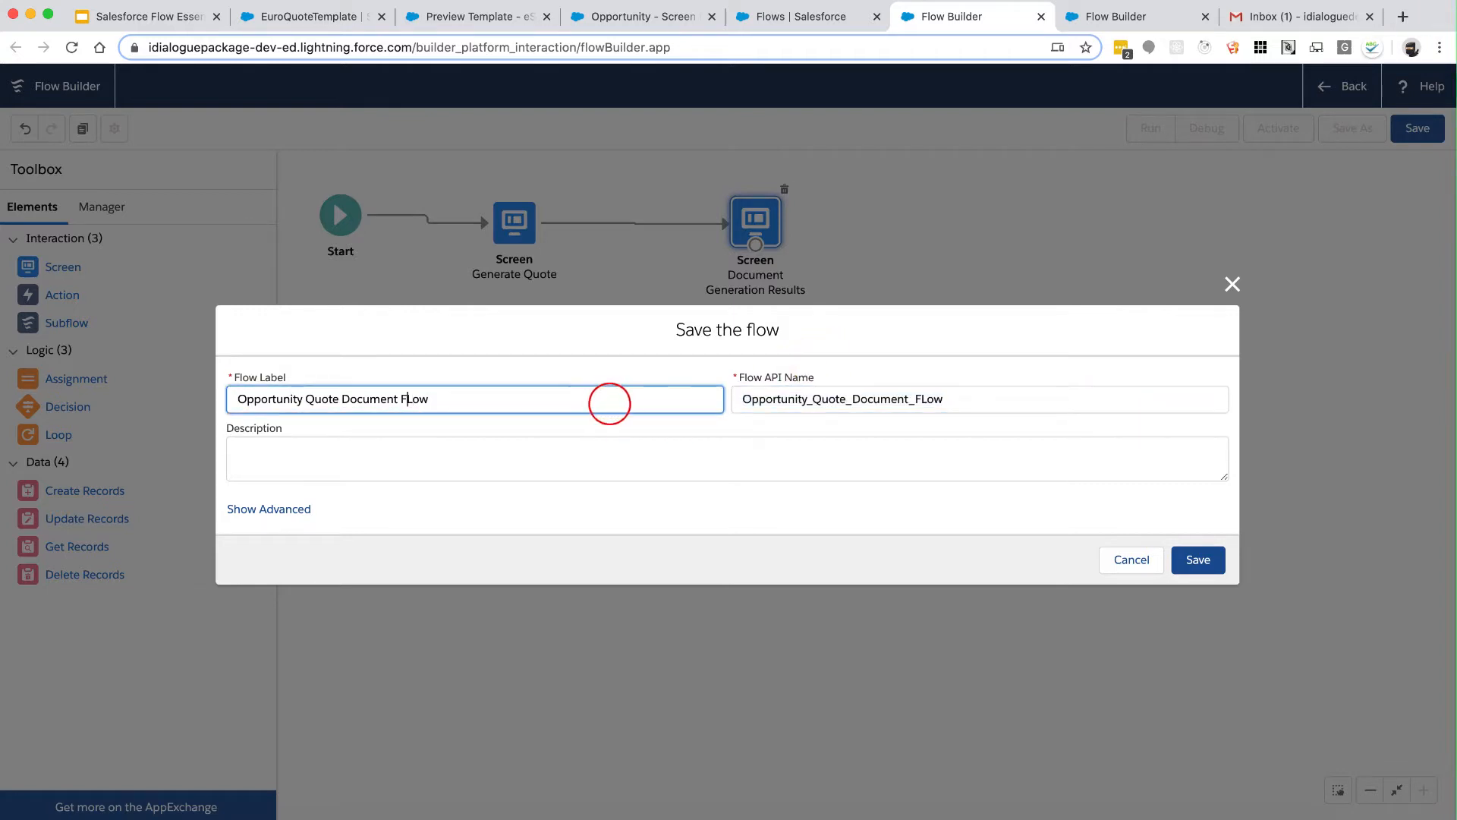
{"action": "type", "text": "l"}
{"action": "key", "text": "Tab"}
{"action": "key", "text": "Right"}
{"action": "key", "text": "Left"}
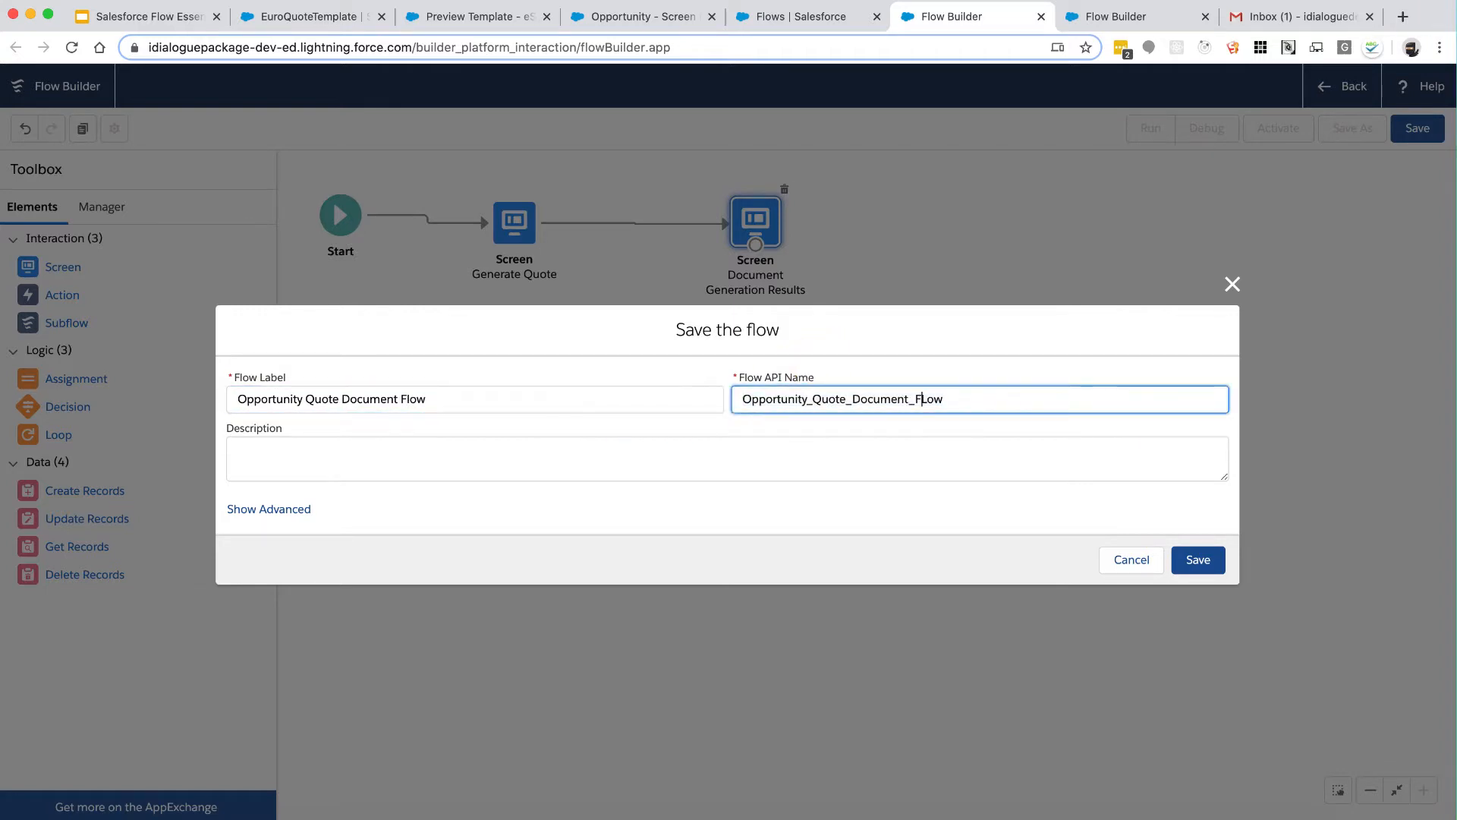
Step: Save the flow, activate version V1, and return to the Opportunity record tab
{"action": "left_click", "coordinate": [1200, 560]}
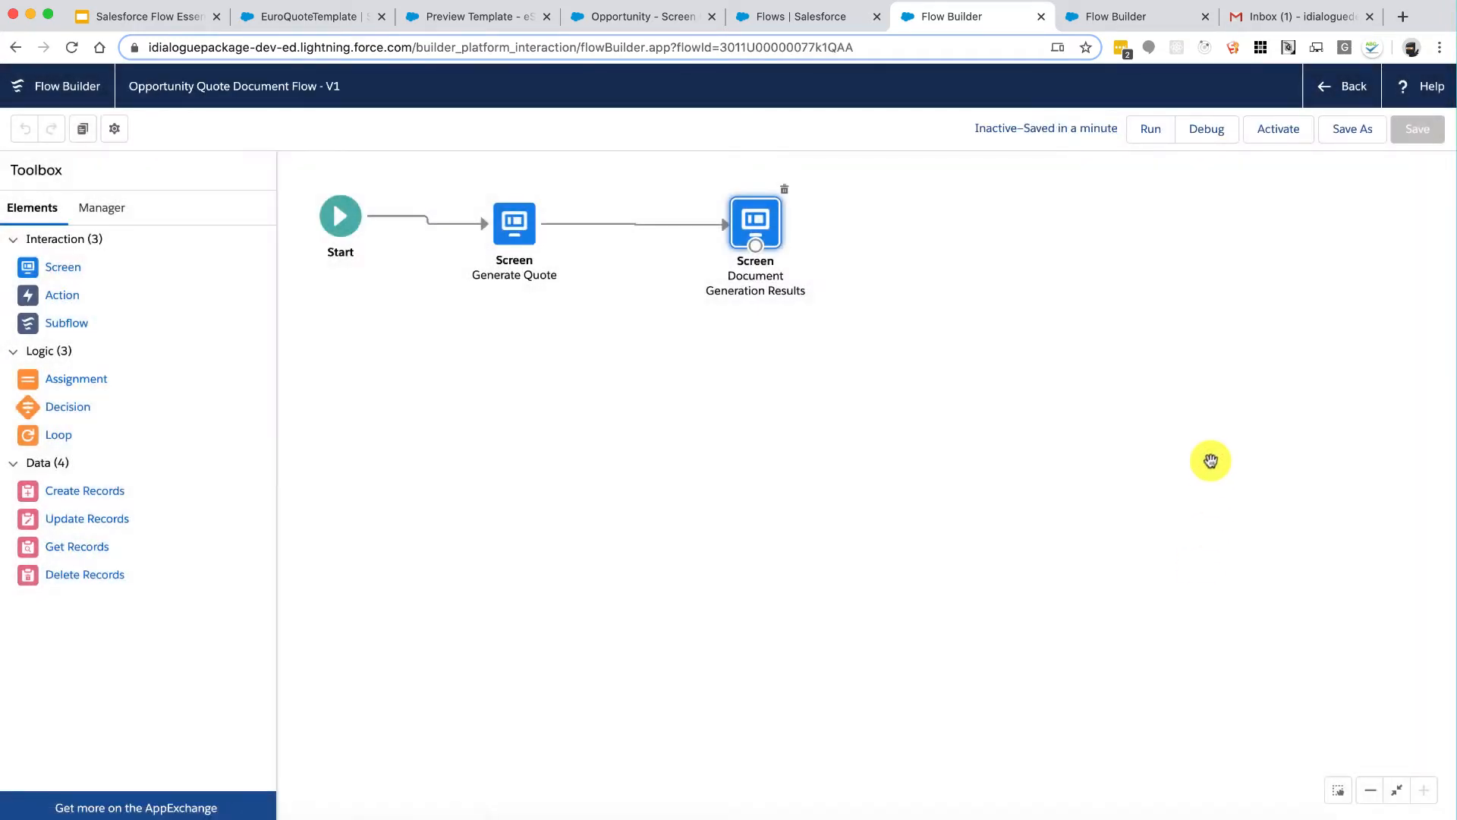
{"action": "left_click", "coordinate": [1278, 131]}
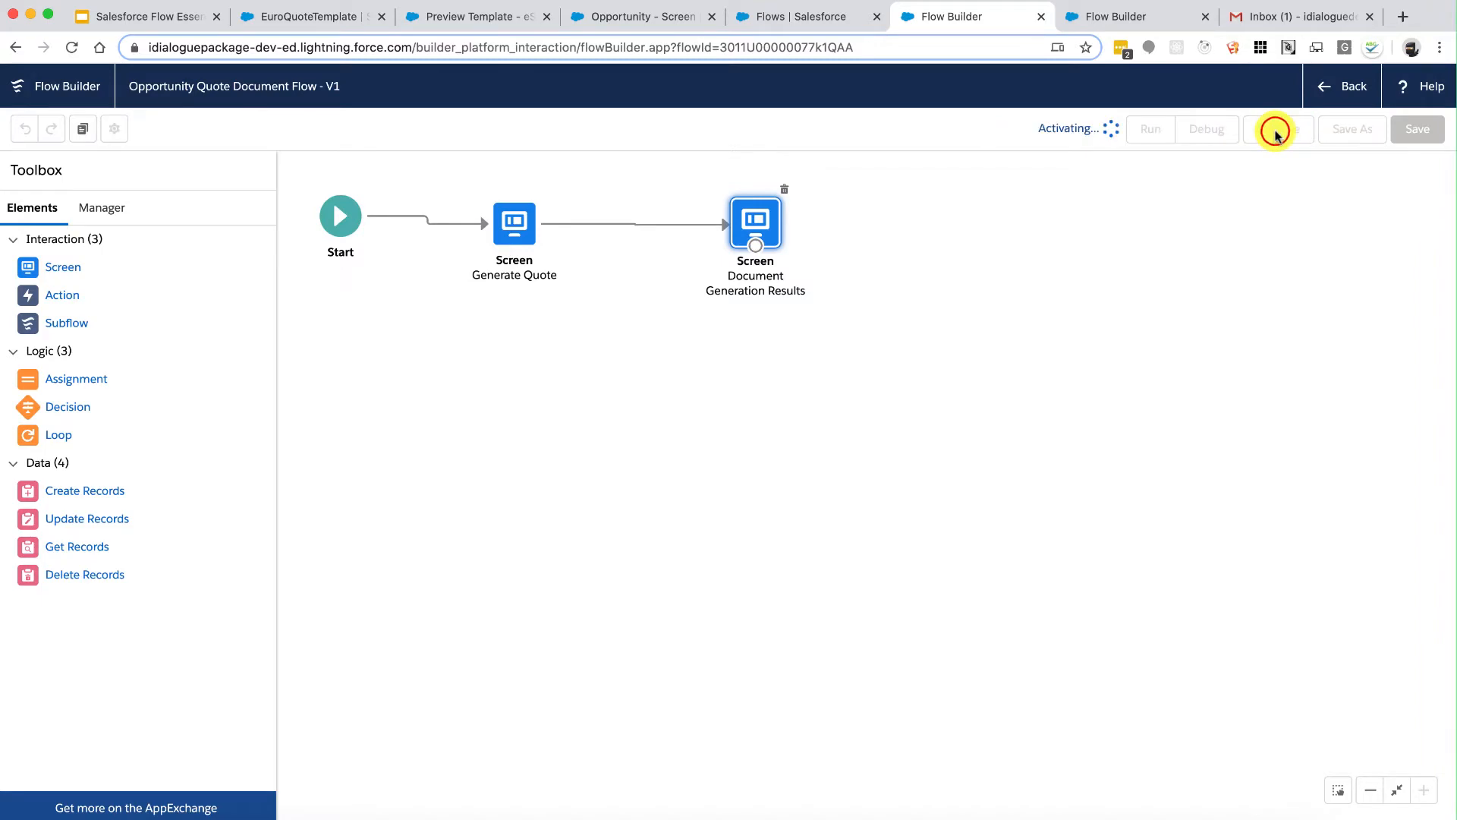
{"action": "left_click", "coordinate": [621, 12]}
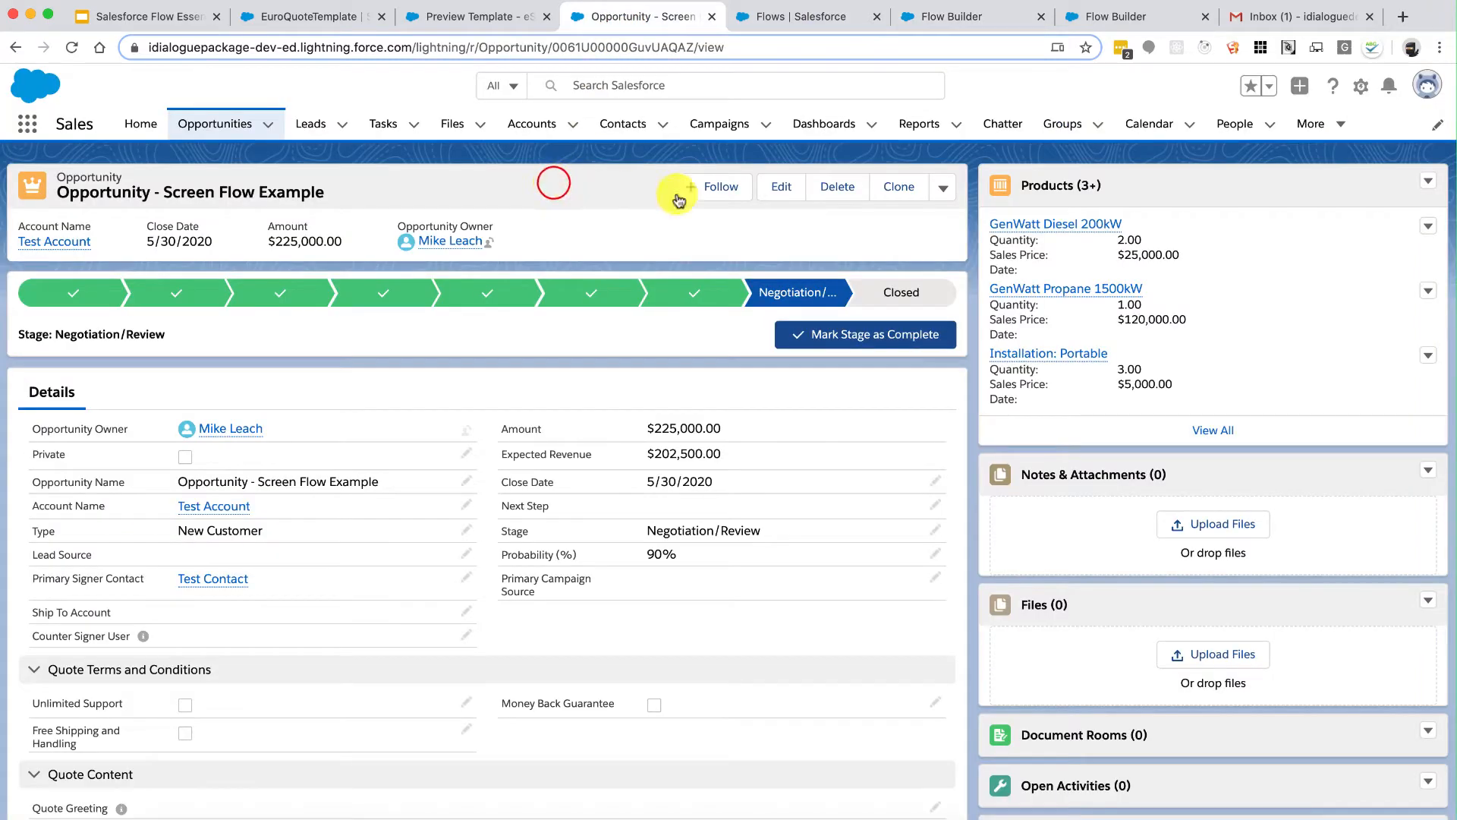
Step: Edit the Opportunity record page and place a Flow component above the Products list
{"action": "left_click", "coordinate": [1358, 86]}
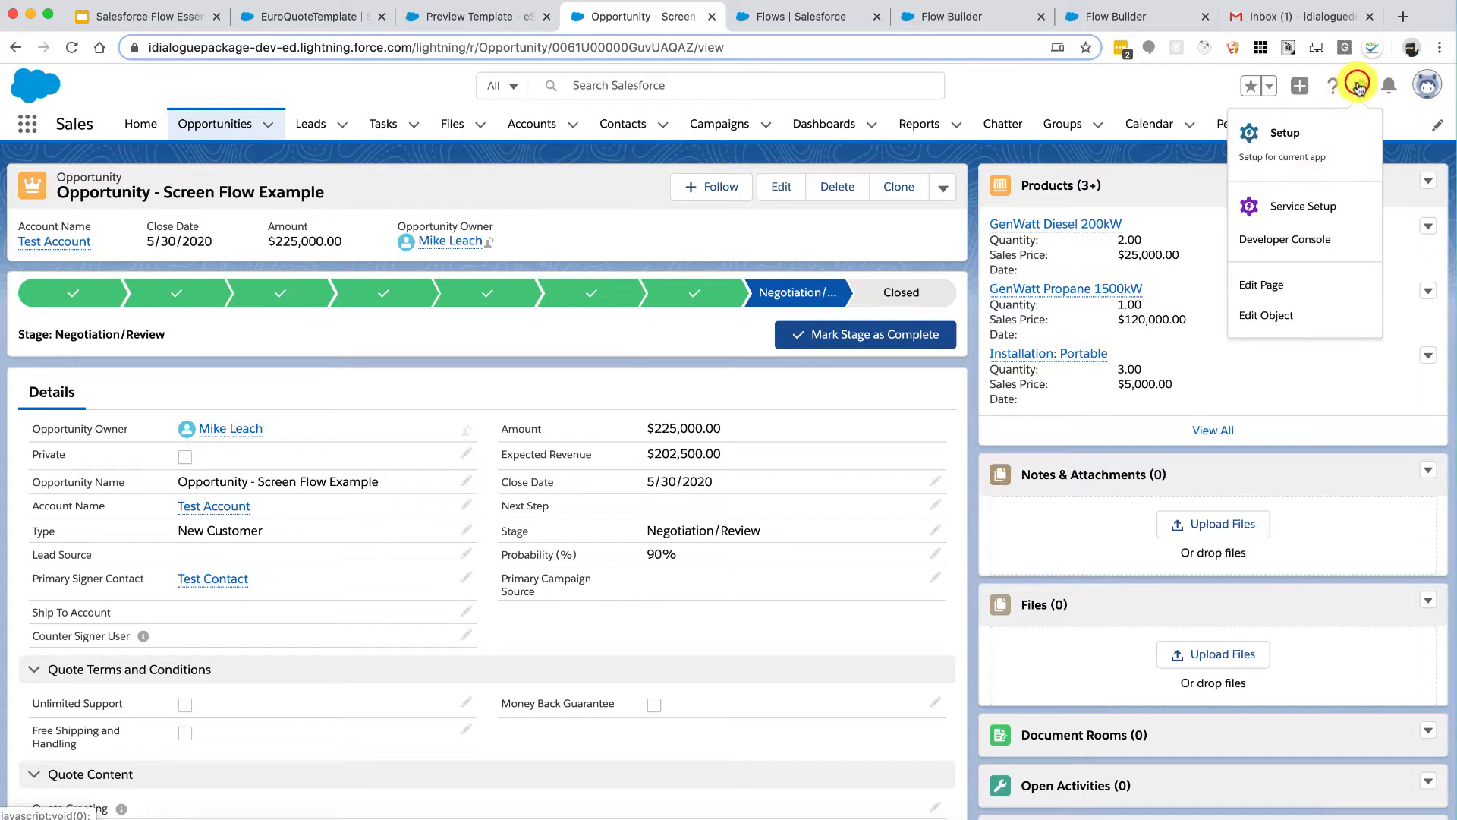
{"action": "left_click", "coordinate": [1262, 286]}
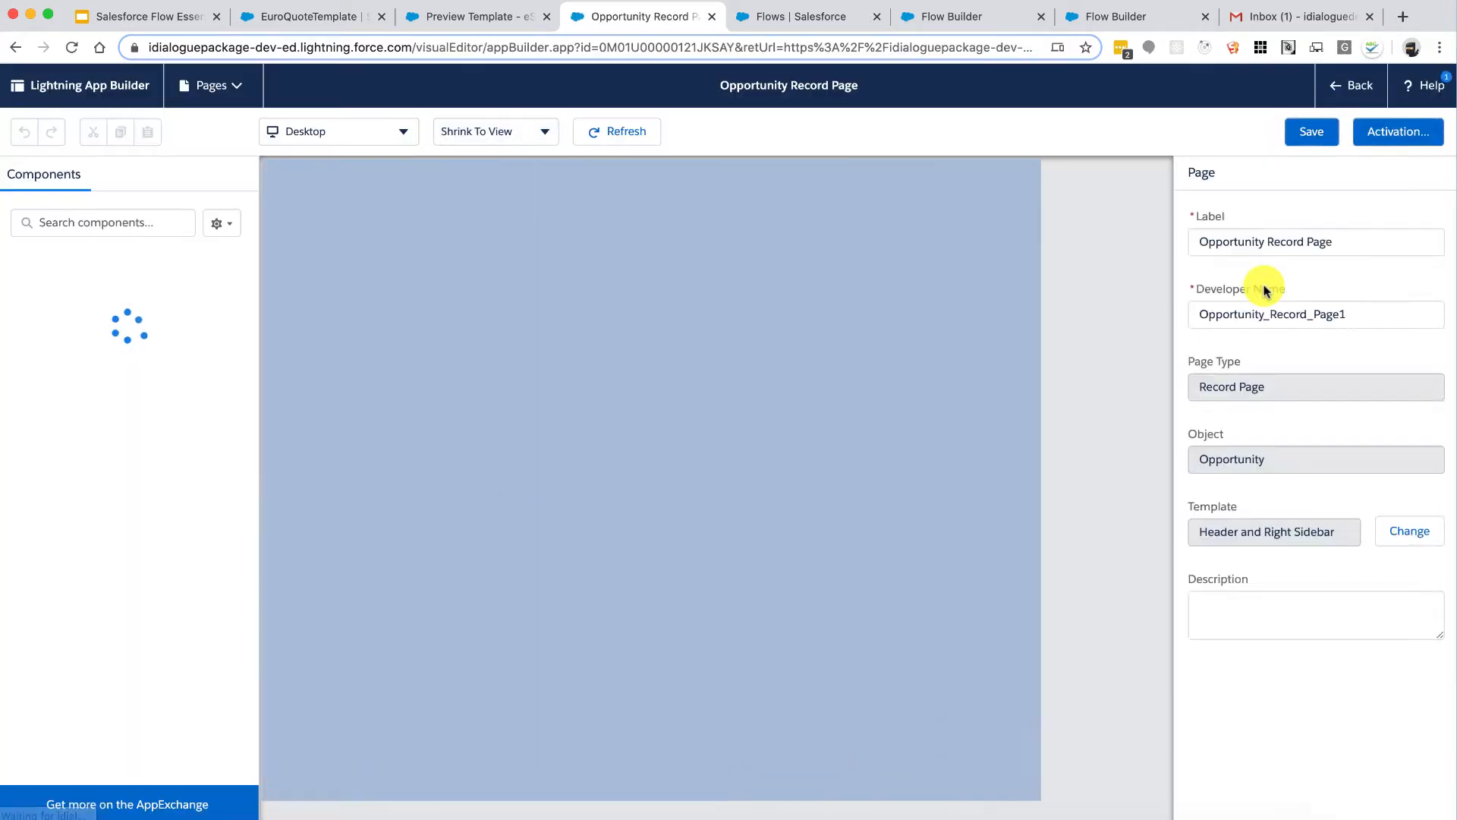
{"action": "left_click", "coordinate": [133, 222]}
{"action": "type", "text": "flow"}
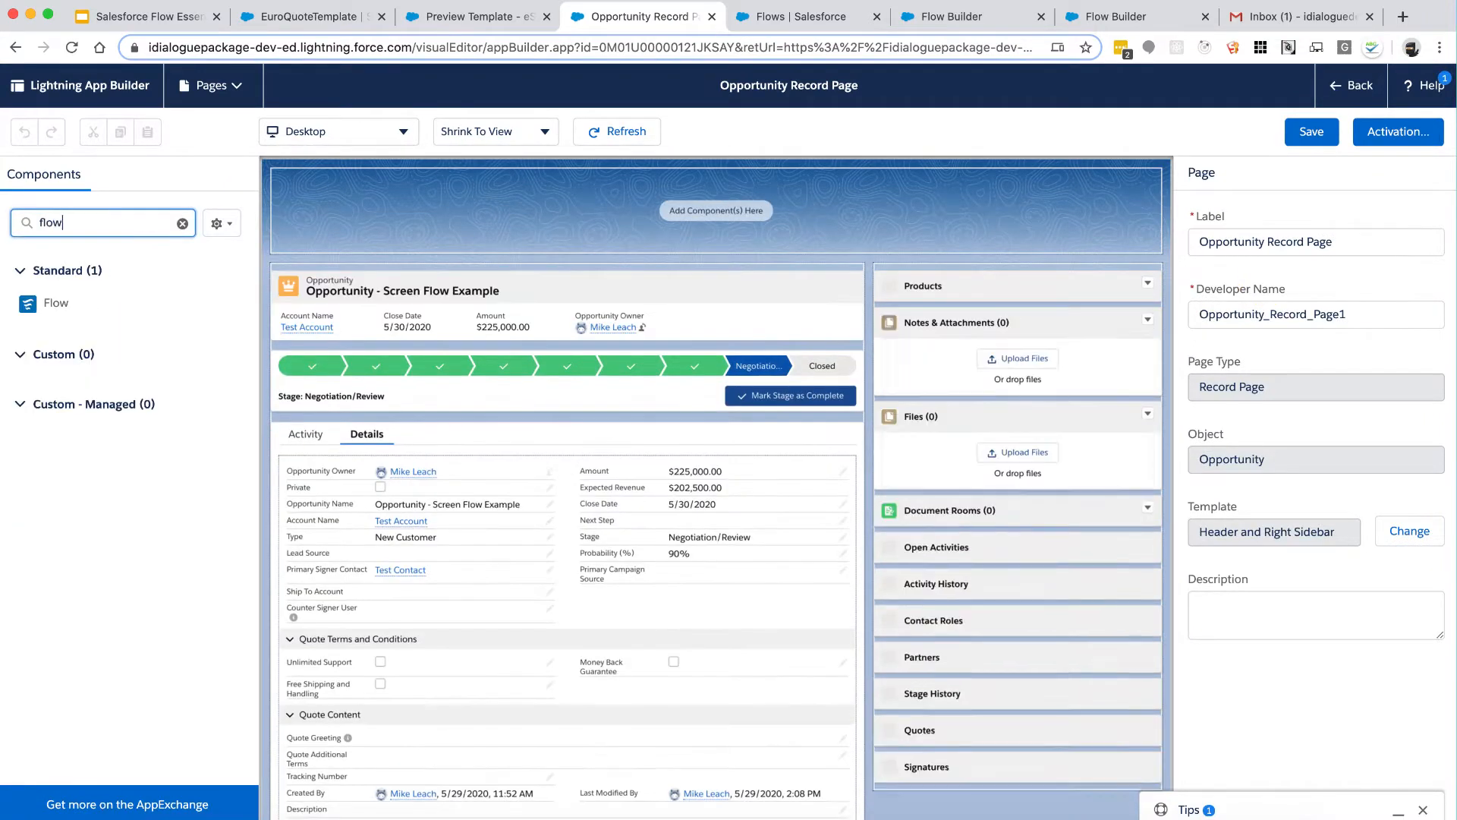
{"action": "left_click_drag", "start_coordinate": [52, 303], "coordinate": [949, 276]}
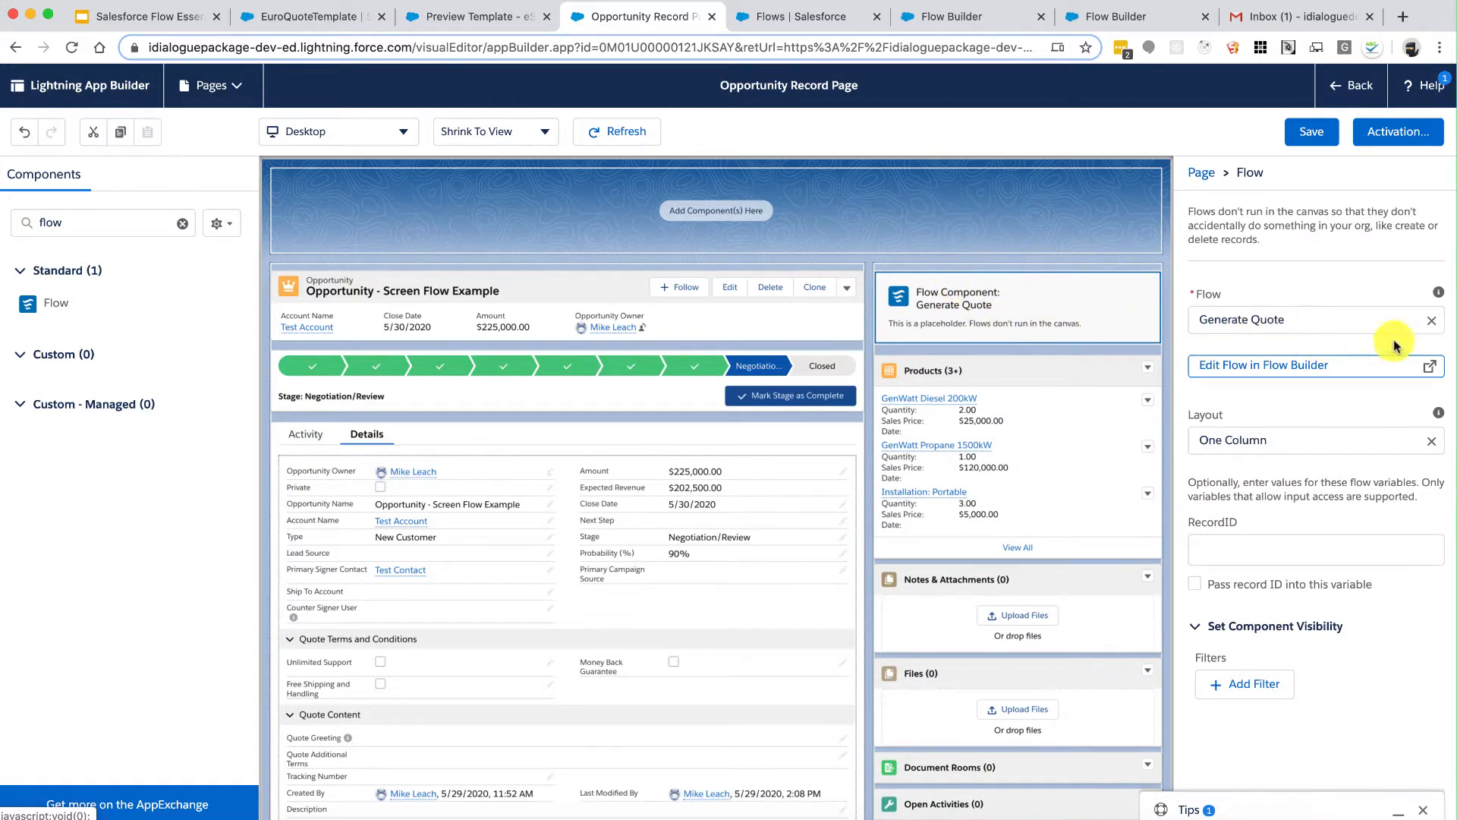
Step: Assign Opportunity Quote Document Flow to the component, save the page, and go back
{"action": "left_click", "coordinate": [1431, 320]}
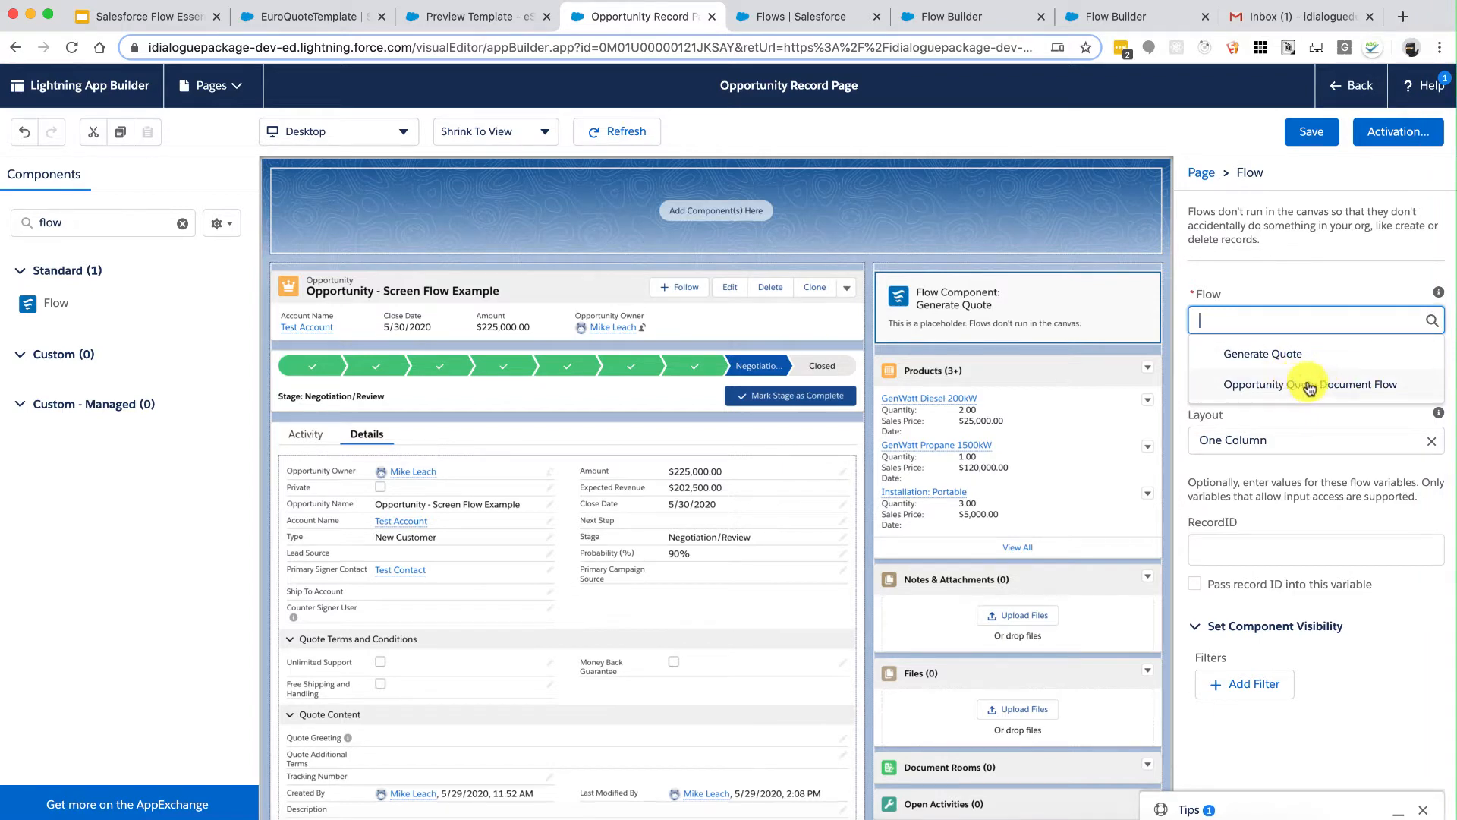
{"action": "left_click", "coordinate": [1333, 386]}
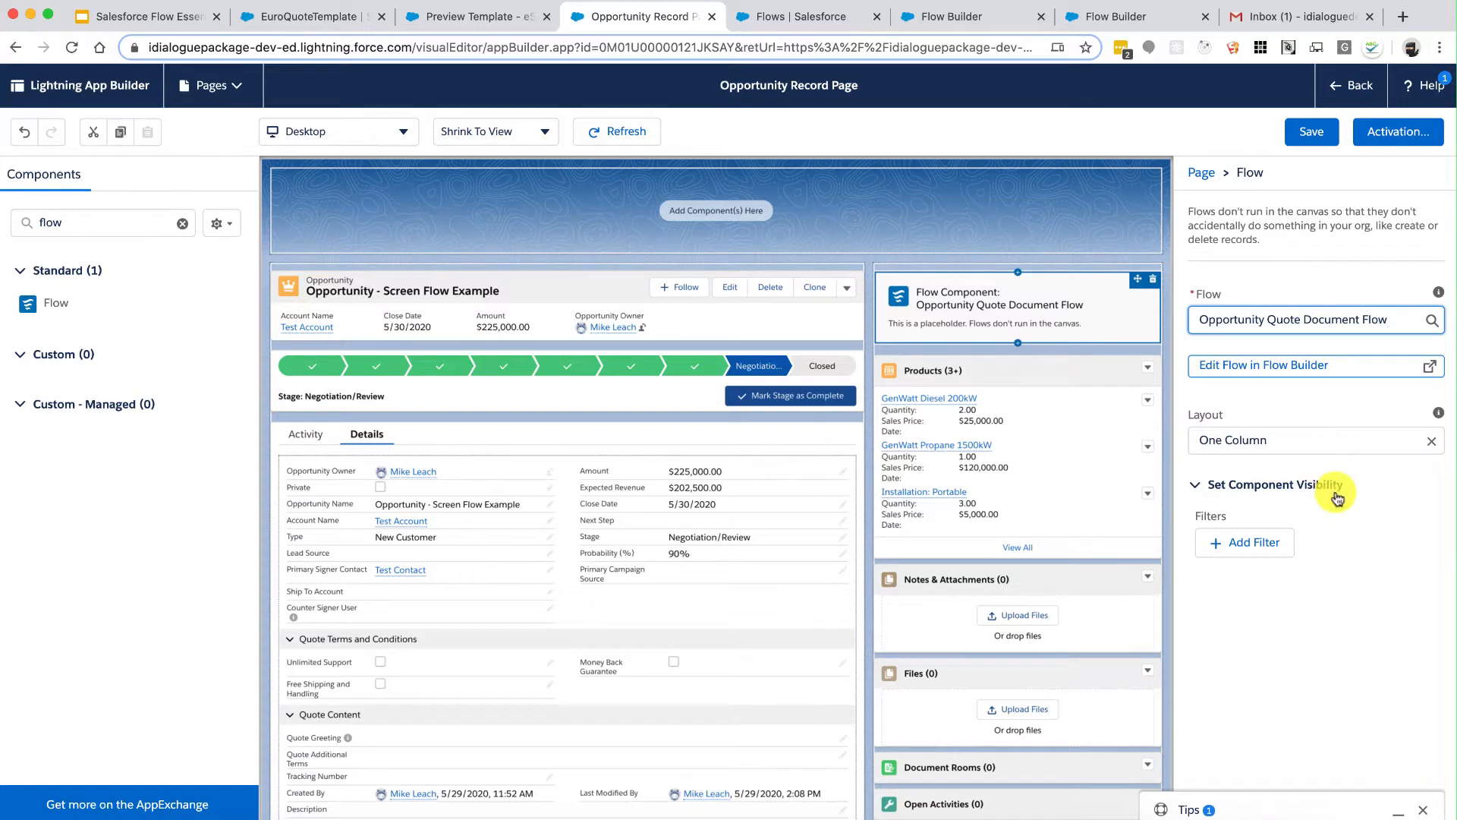
{"action": "left_click", "coordinate": [1307, 129]}
{"action": "left_click", "coordinate": [1342, 88]}
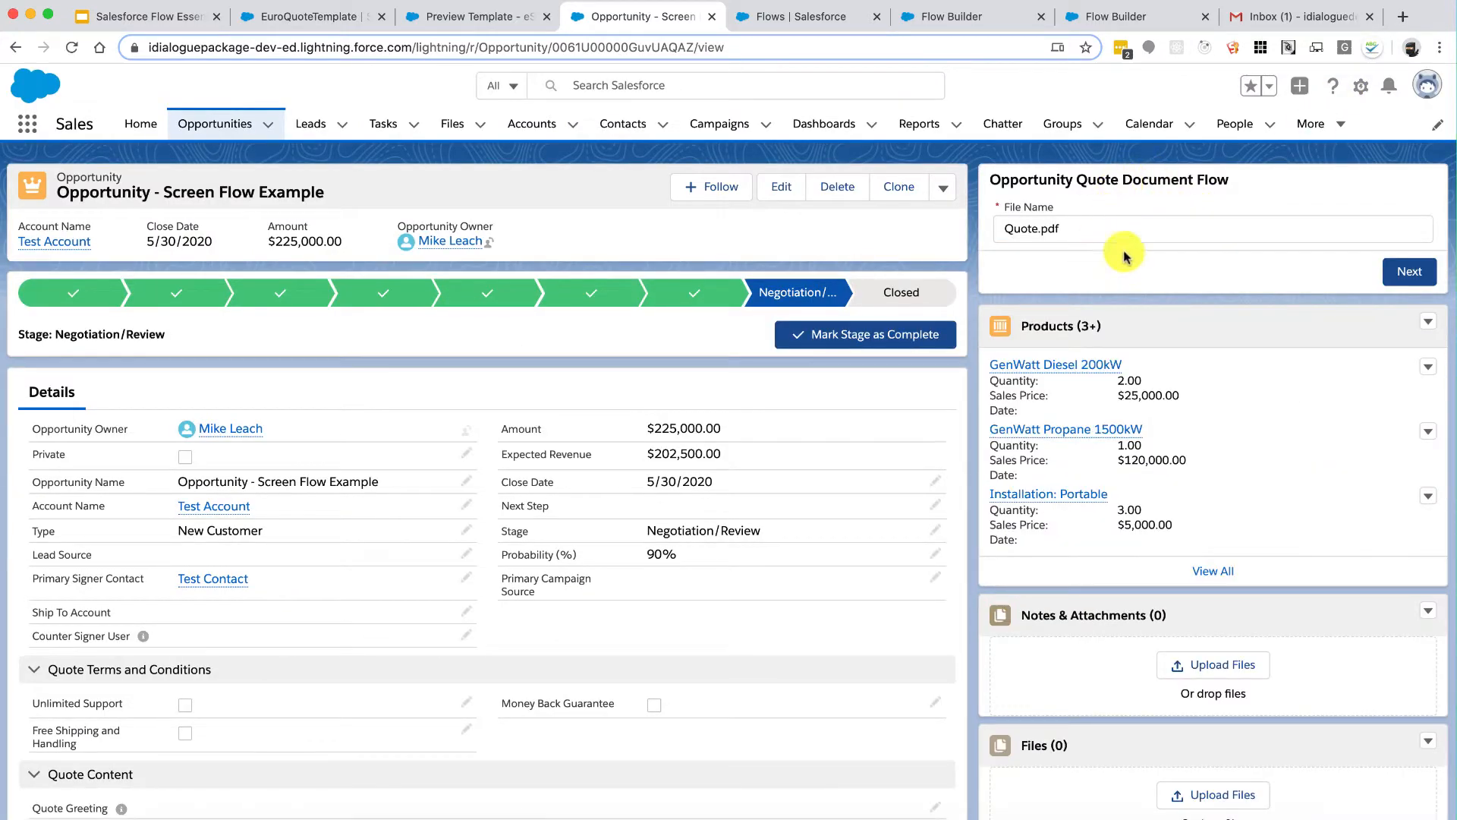
Step: Run the flow with file name MyQuote.pdf, check the results screen, then go Previous
{"action": "left_click", "coordinate": [1094, 227]}
{"action": "type", "text": "My"}
{"action": "left_click", "coordinate": [1404, 271]}
{"action": "left_click", "coordinate": [1152, 193]}
{"action": "left_click", "coordinate": [1149, 202]}
{"action": "left_click_drag", "start_coordinate": [1149, 203], "coordinate": [1037, 202]}
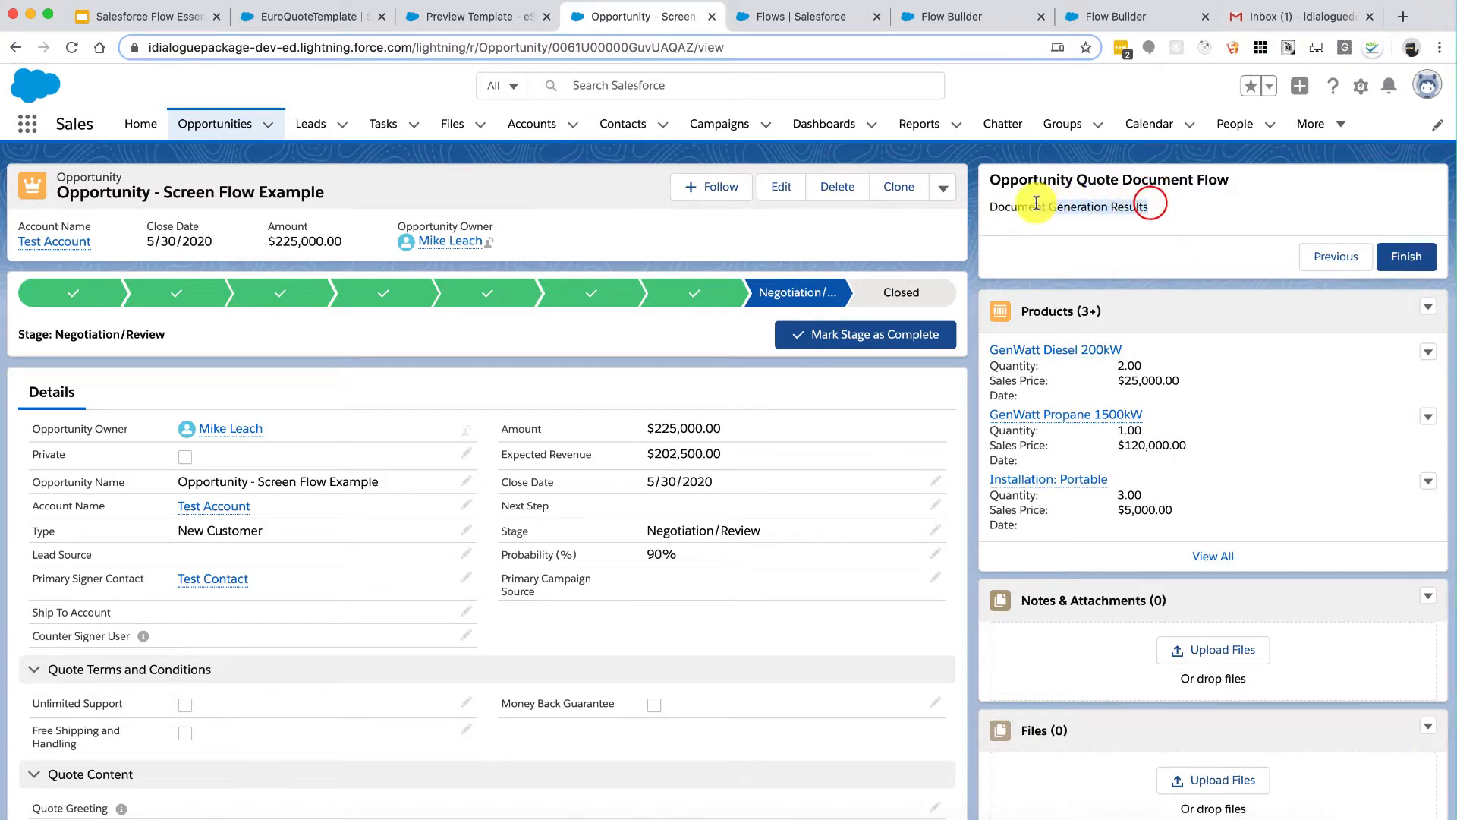
{"action": "left_click", "coordinate": [1146, 217]}
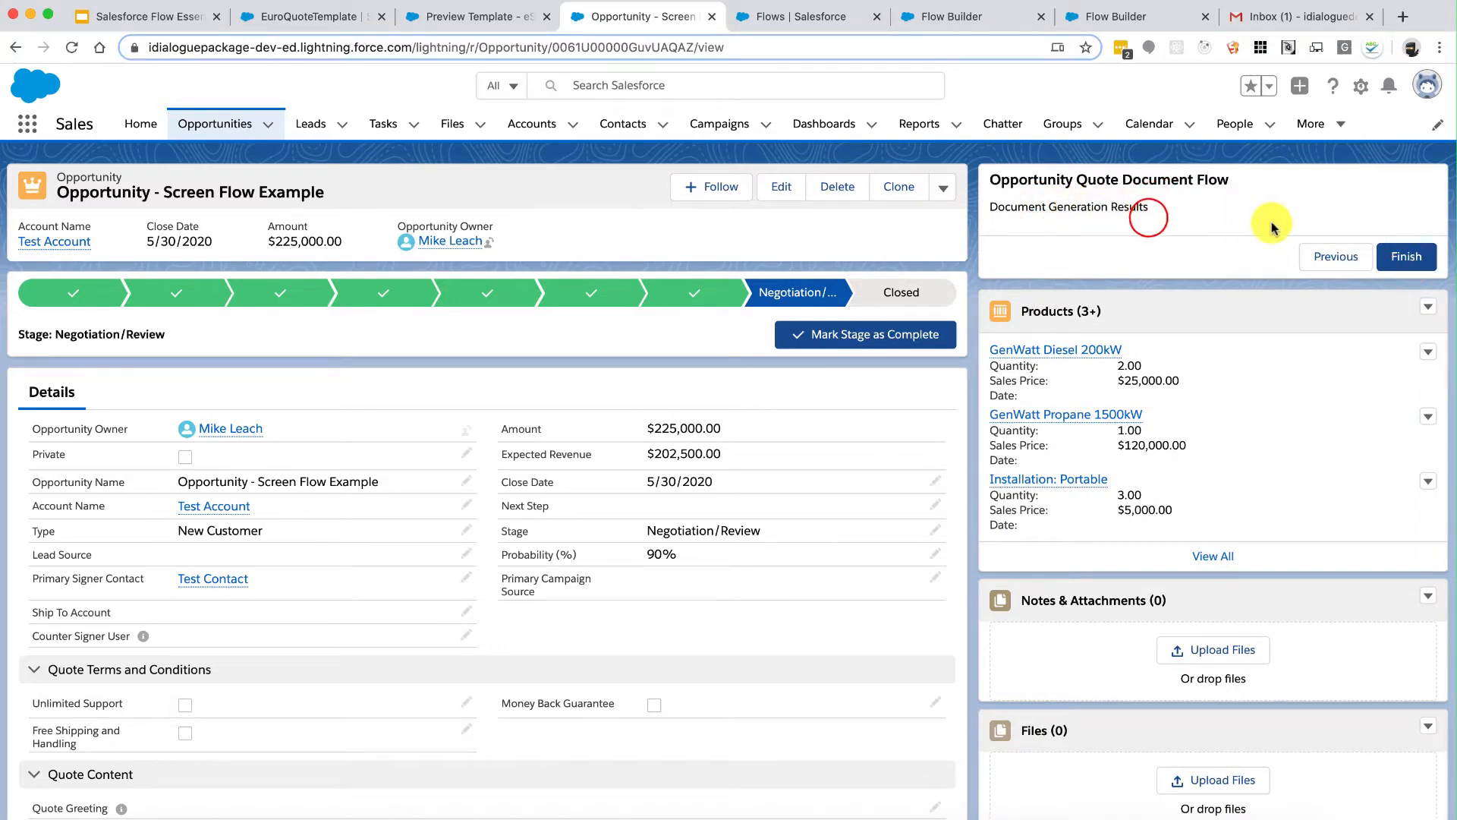
{"action": "left_click", "coordinate": [1333, 258]}
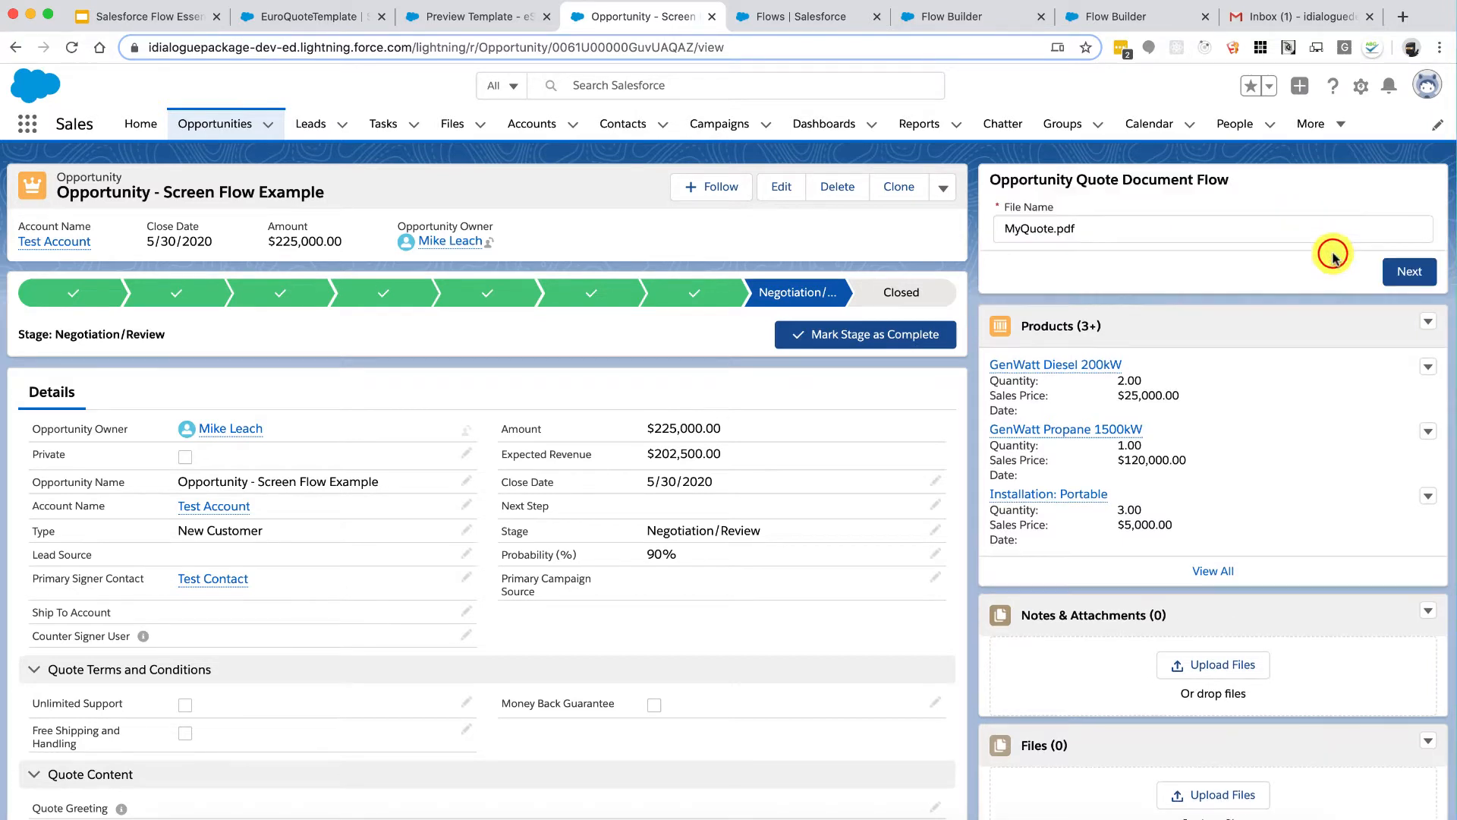
Step: Close the duplicate builder tab, move the results screen right, and drop an Action onto the canvas
{"action": "left_click", "coordinate": [982, 17]}
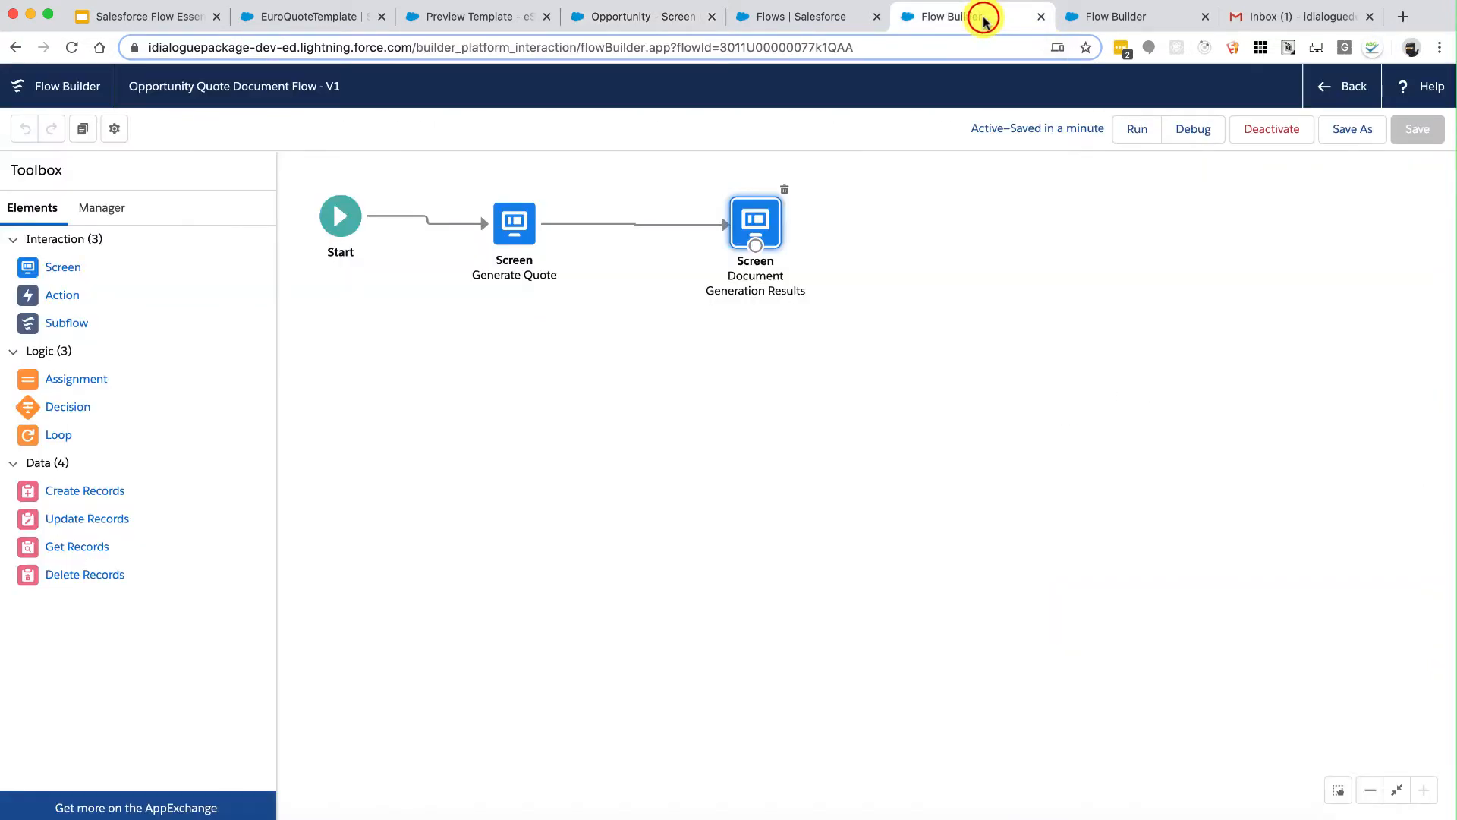
{"action": "left_click", "coordinate": [1204, 16]}
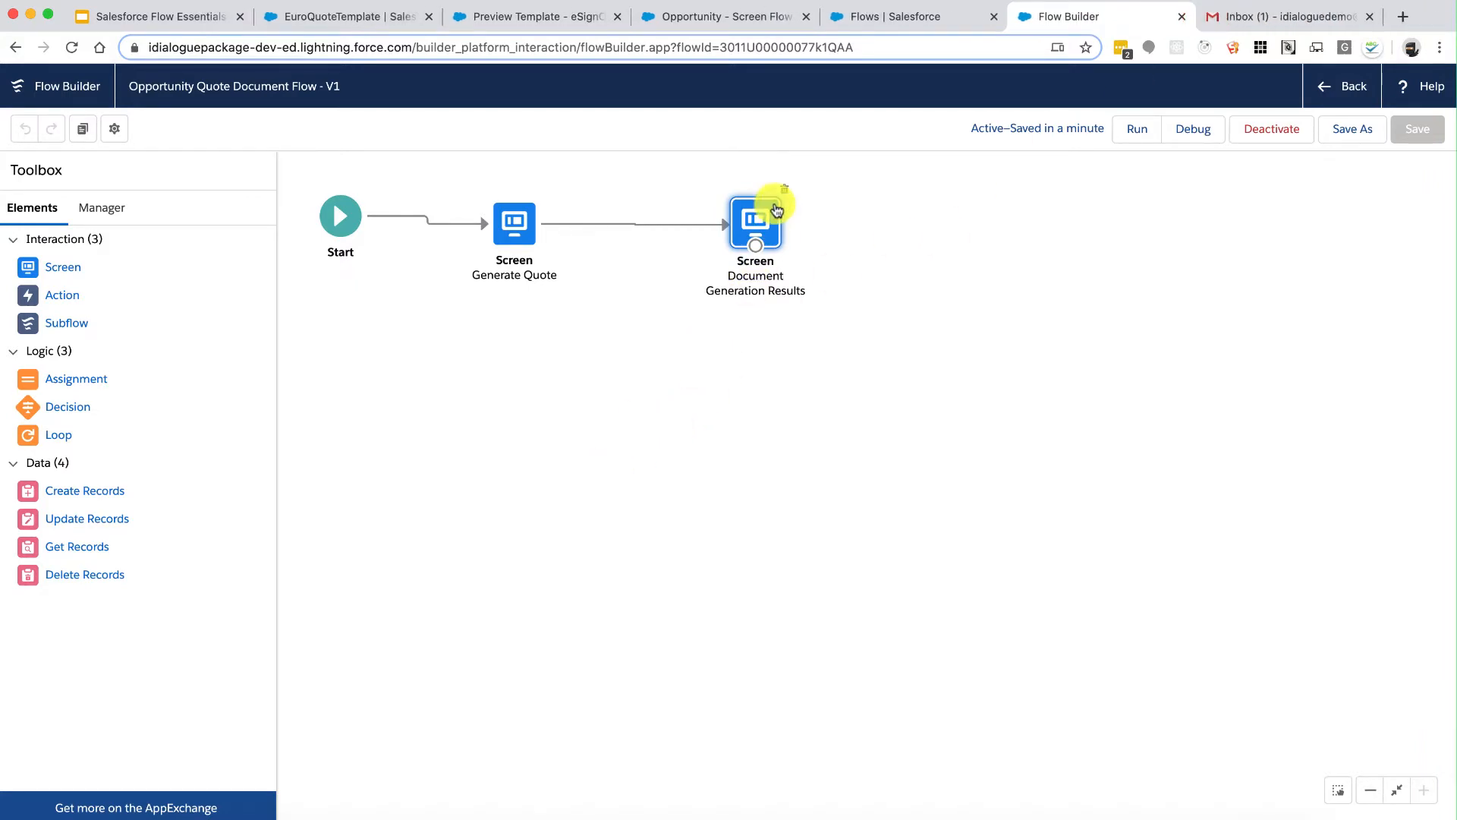
{"action": "left_click_drag", "start_coordinate": [766, 214], "coordinate": [1018, 194]}
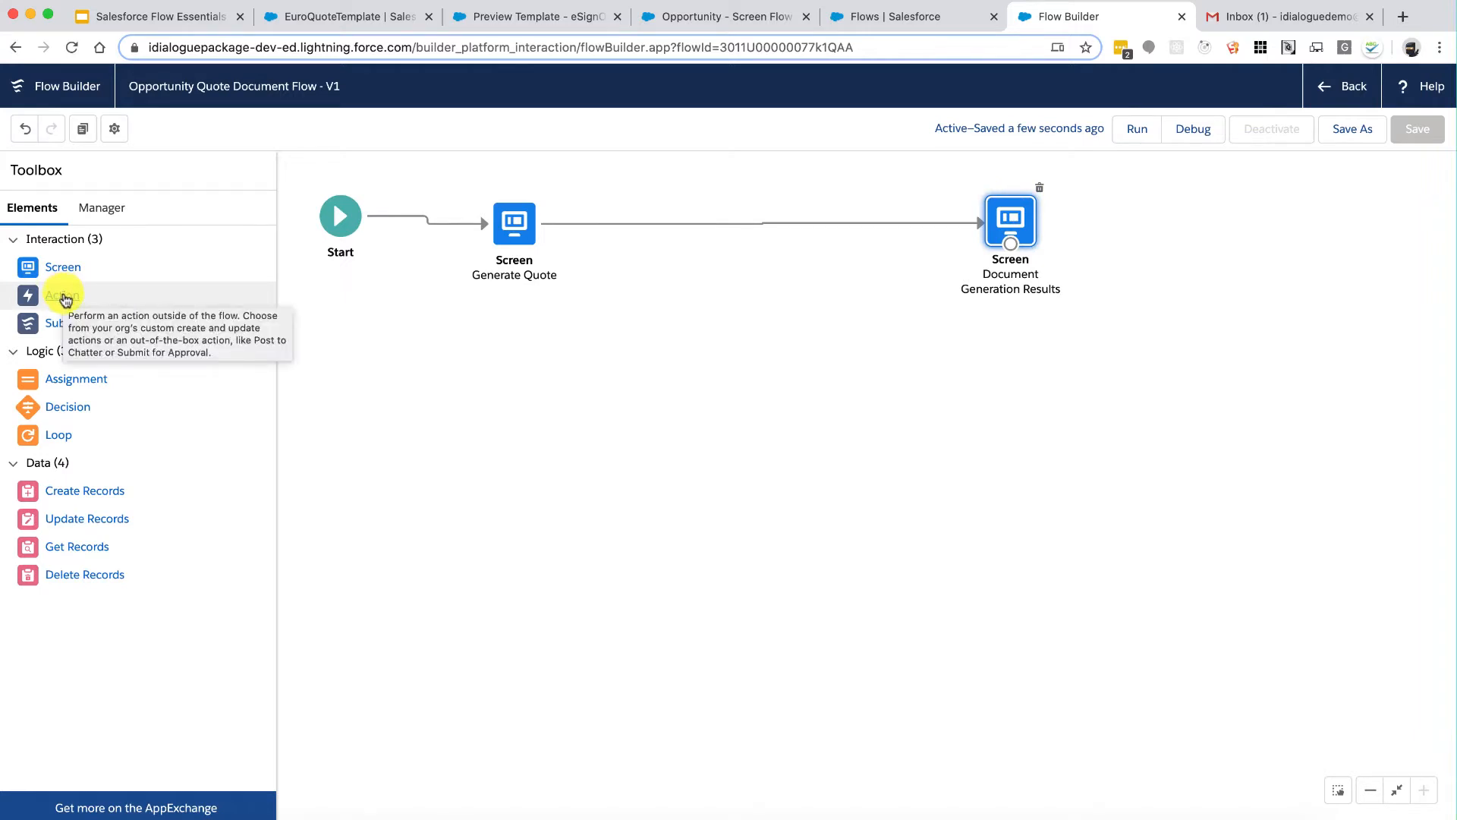
{"action": "left_click_drag", "start_coordinate": [66, 298], "coordinate": [775, 334]}
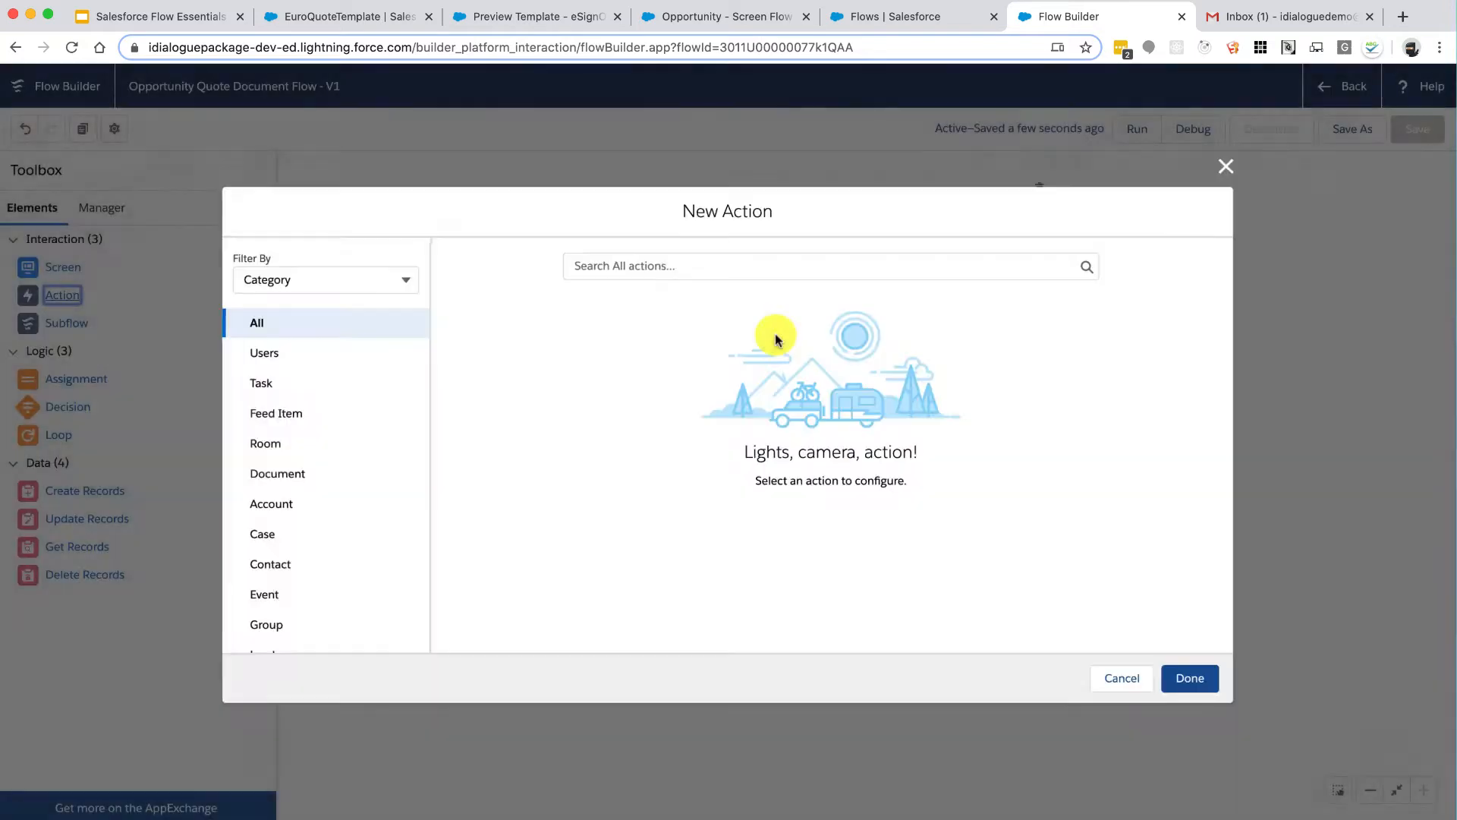
Step: Filter New Action to the Document category and pick Generate Document
{"action": "left_click", "coordinate": [283, 476]}
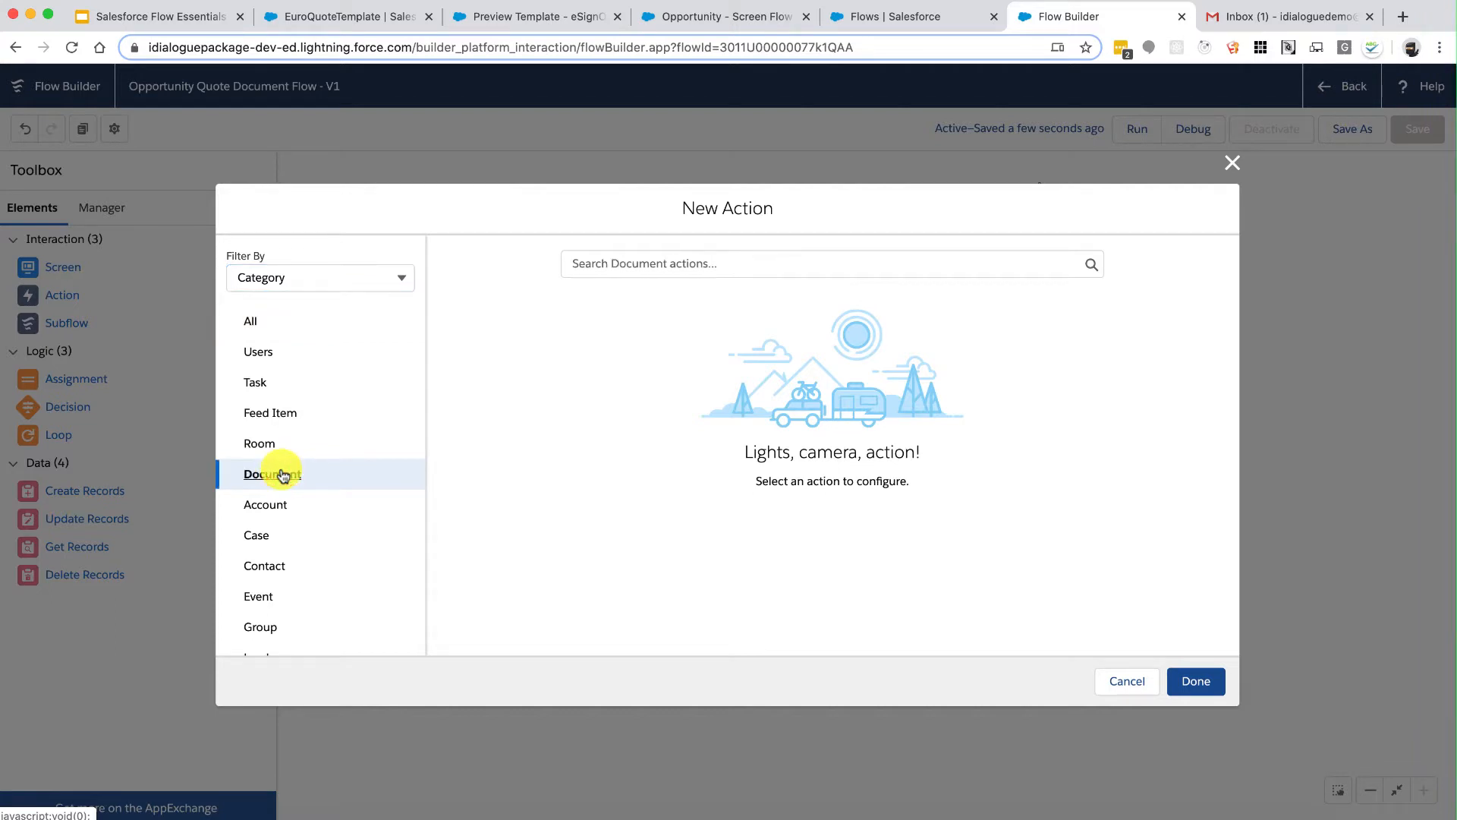
{"action": "left_click", "coordinate": [594, 267]}
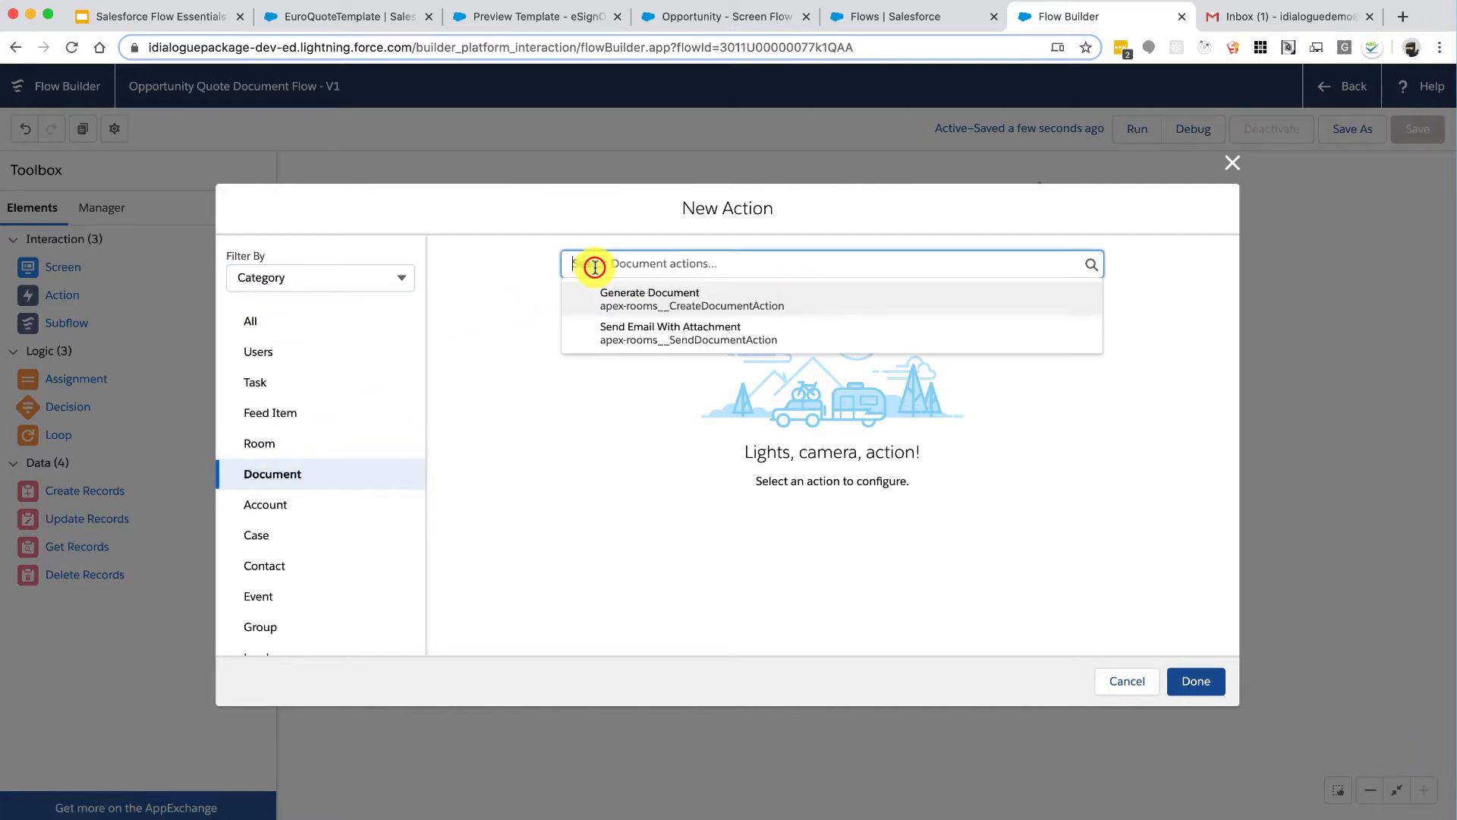
{"action": "left_click", "coordinate": [660, 305]}
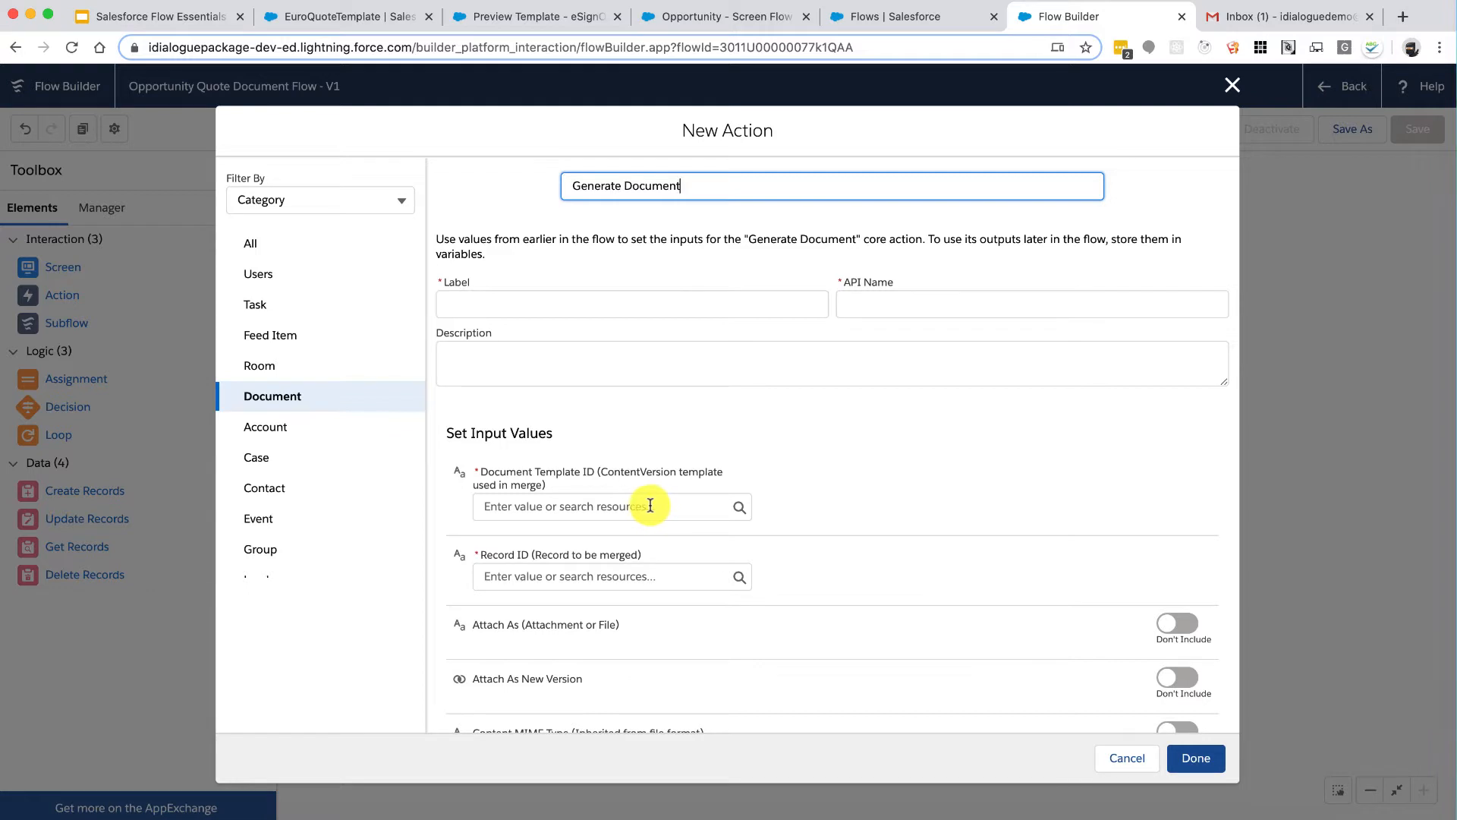
Step: Review the Document Template ID and Record ID inputs and their resource choices, then cancel
{"action": "left_click_drag", "start_coordinate": [501, 470], "coordinate": [591, 484]}
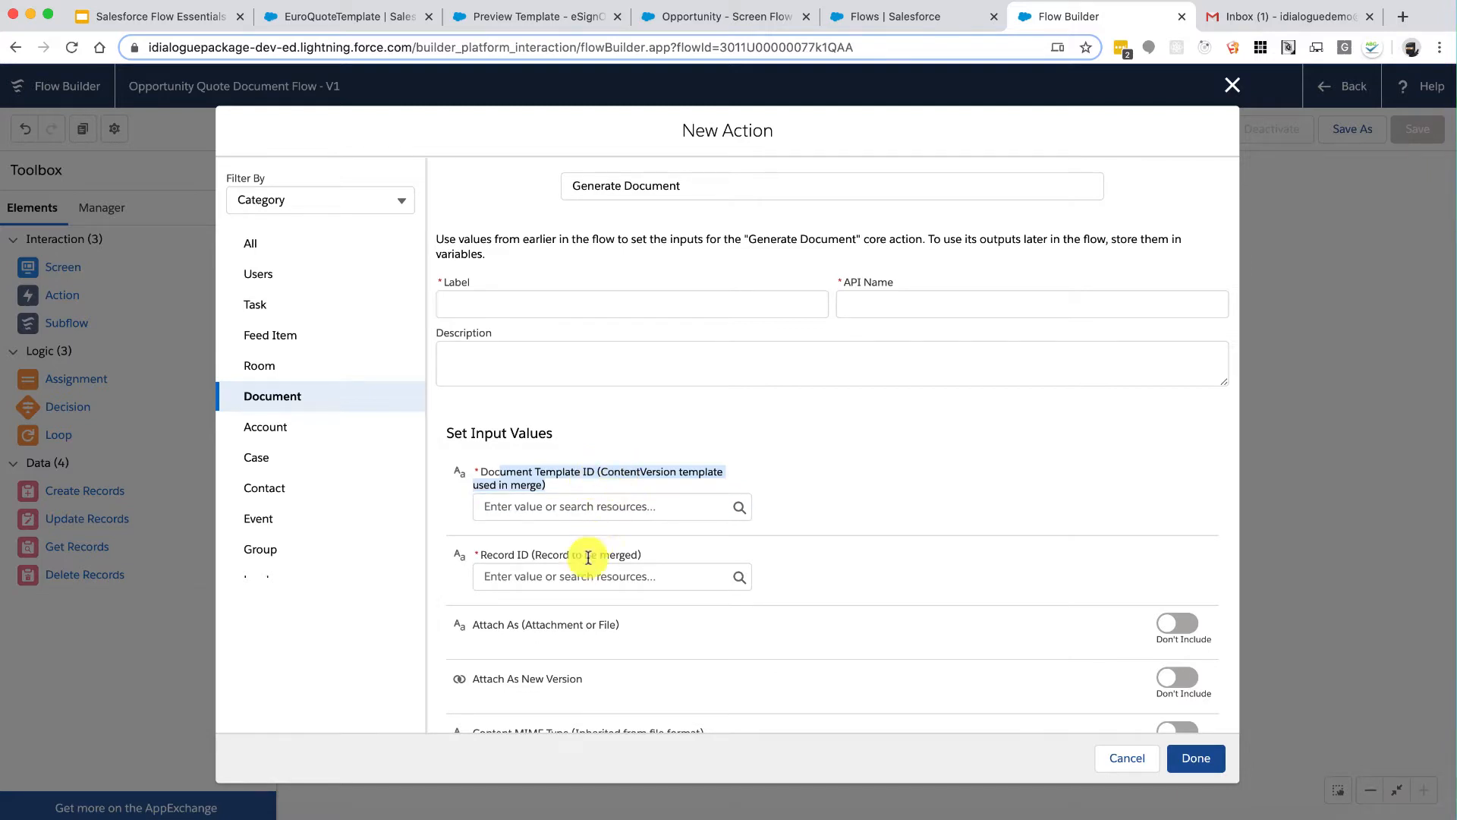
{"action": "left_click", "coordinate": [508, 548]}
{"action": "left_click_drag", "start_coordinate": [552, 556], "coordinate": [608, 556]}
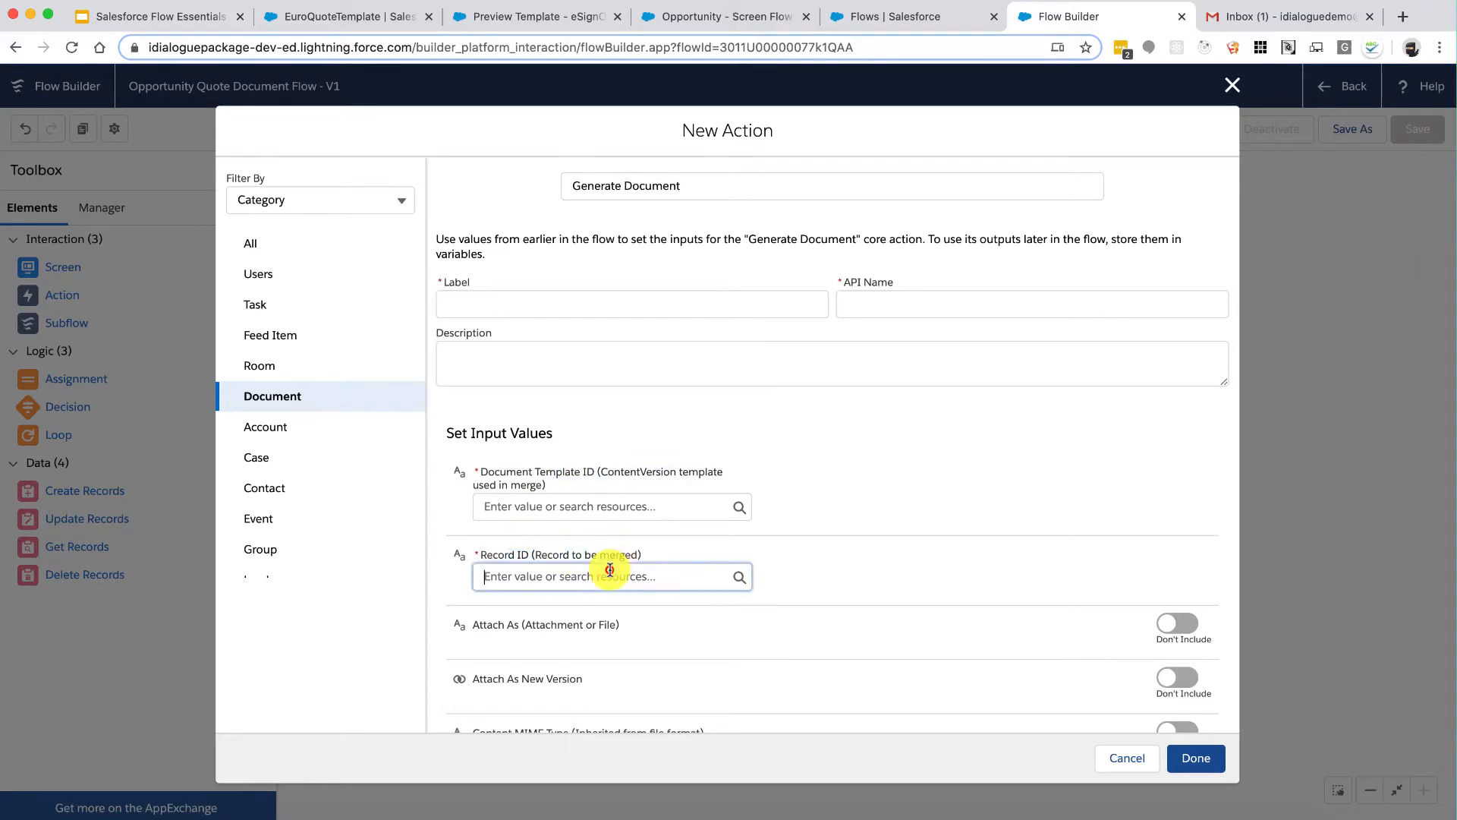
{"action": "left_click", "coordinate": [610, 570]}
{"action": "left_click", "coordinate": [938, 445]}
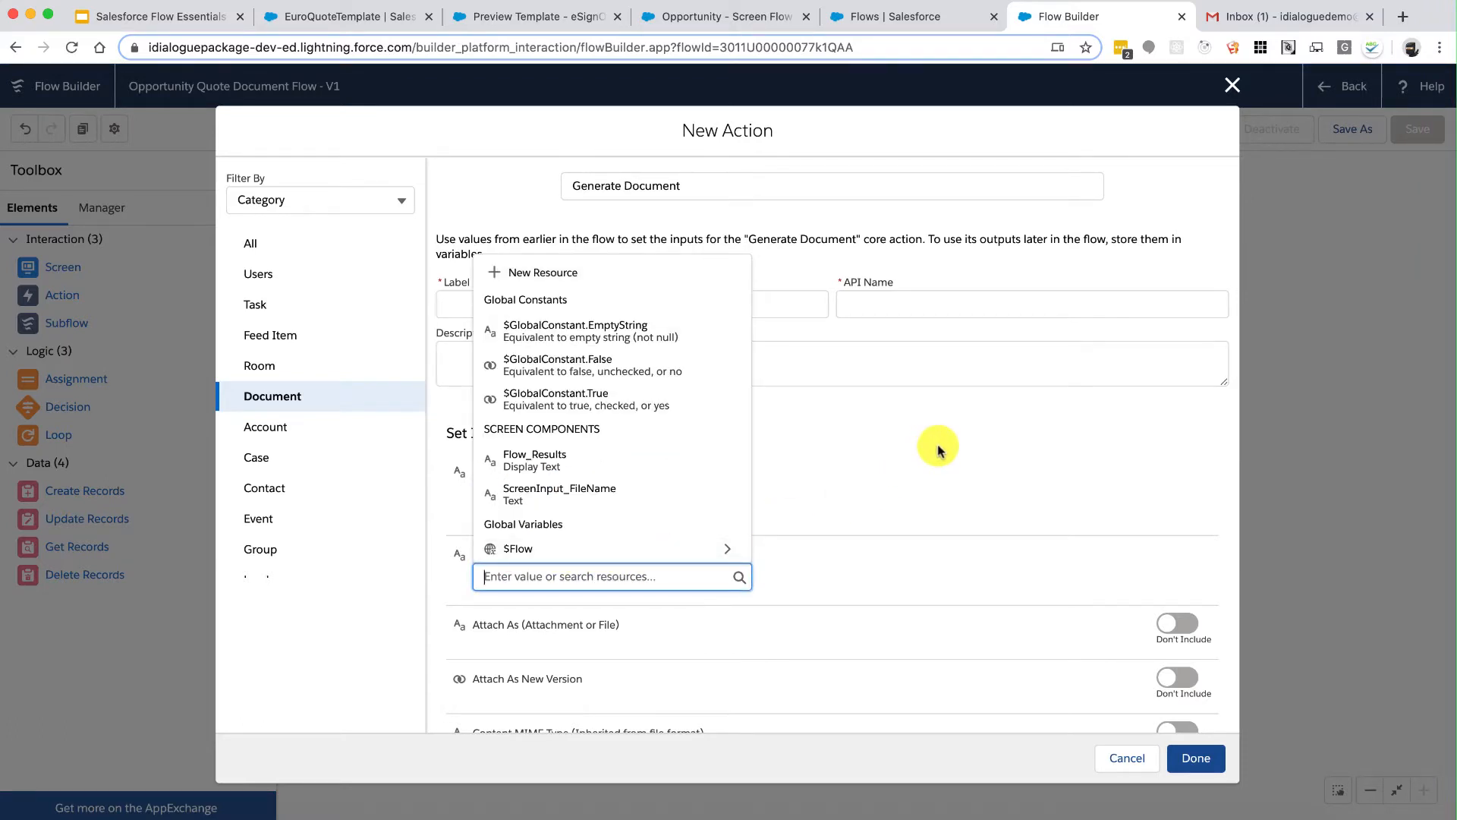
{"action": "left_click", "coordinate": [608, 514]}
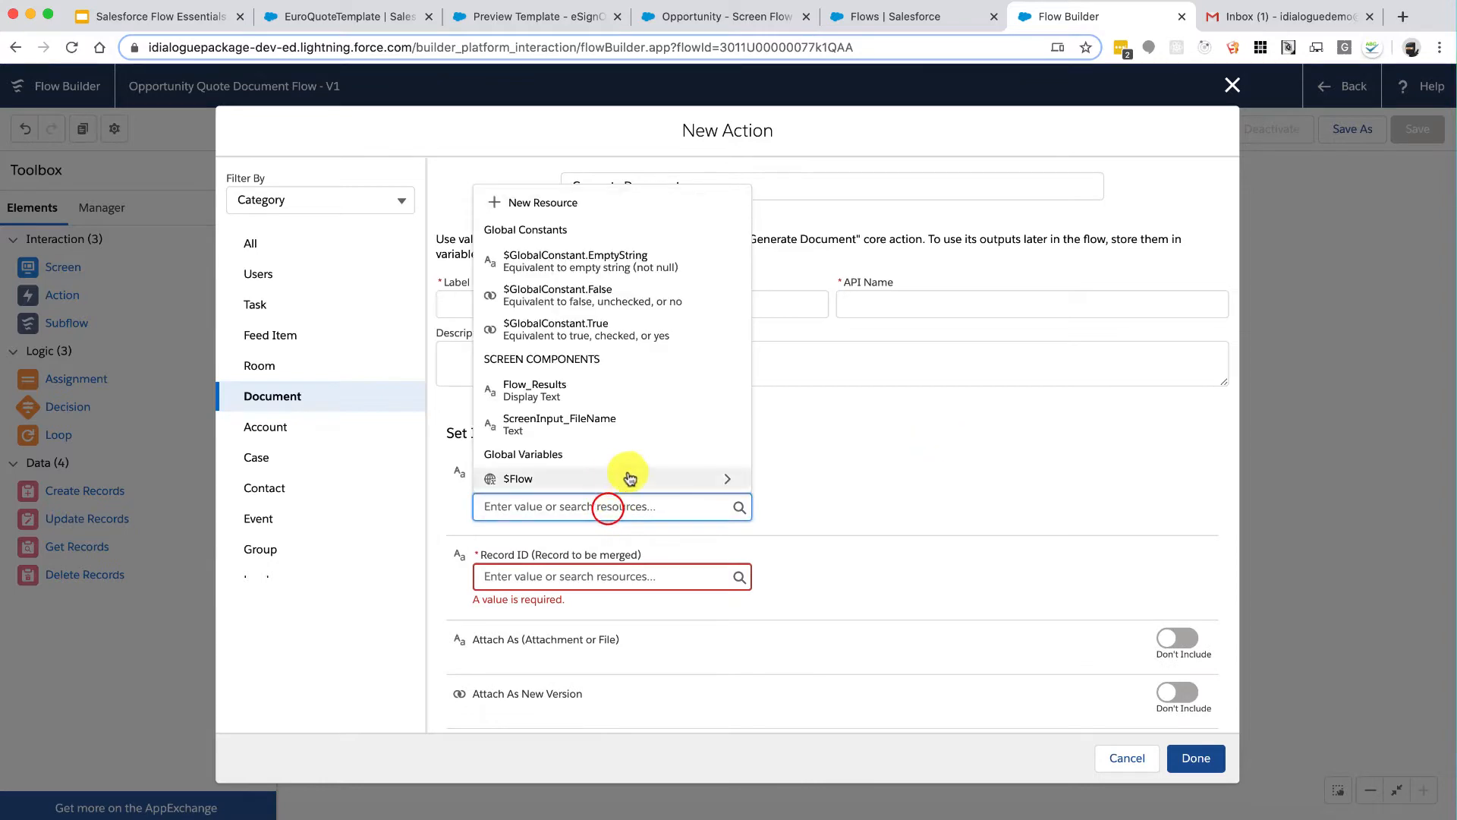
{"action": "left_click", "coordinate": [888, 466]}
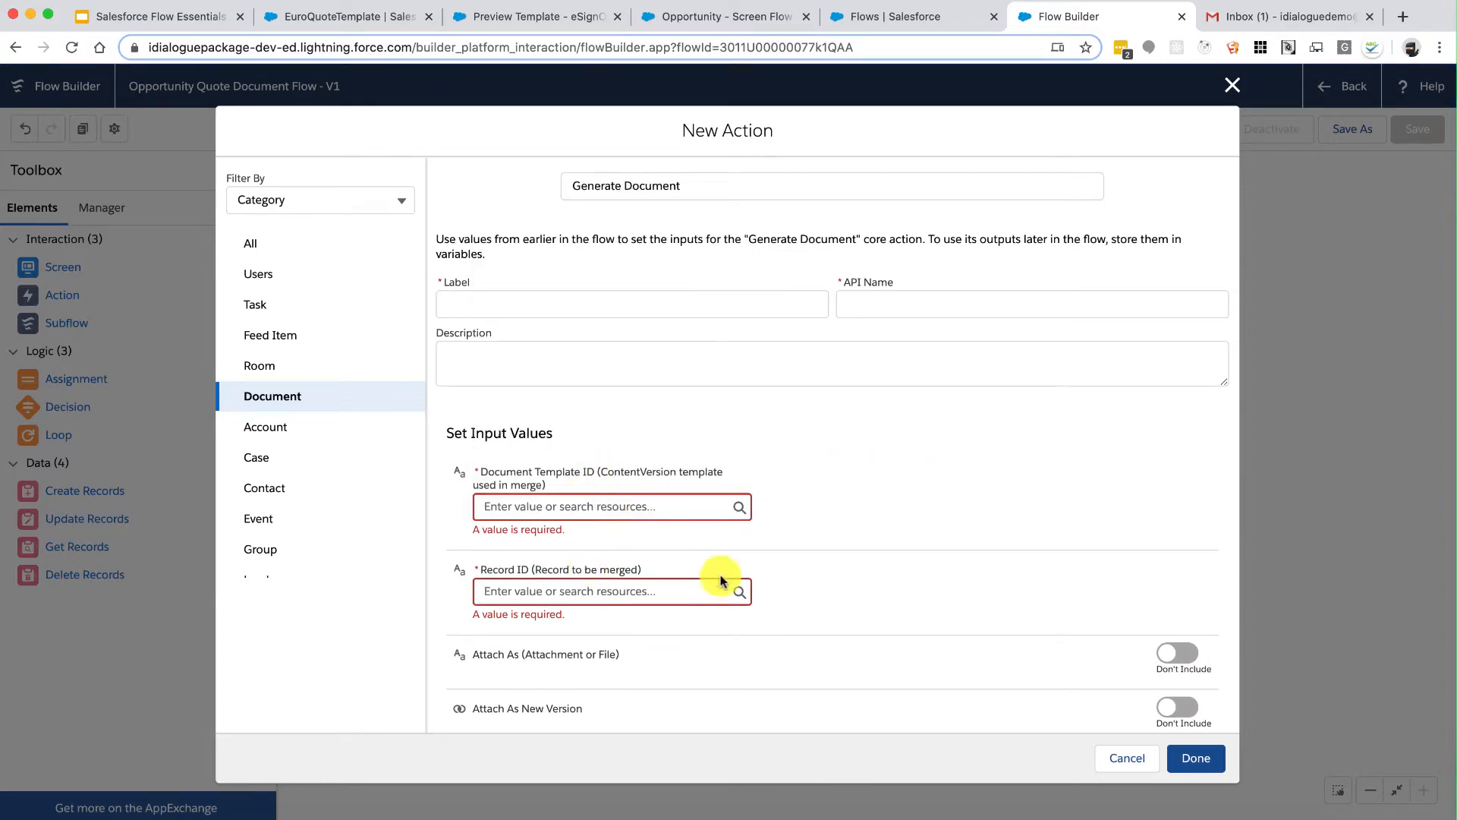
{"action": "left_click", "coordinate": [1122, 759]}
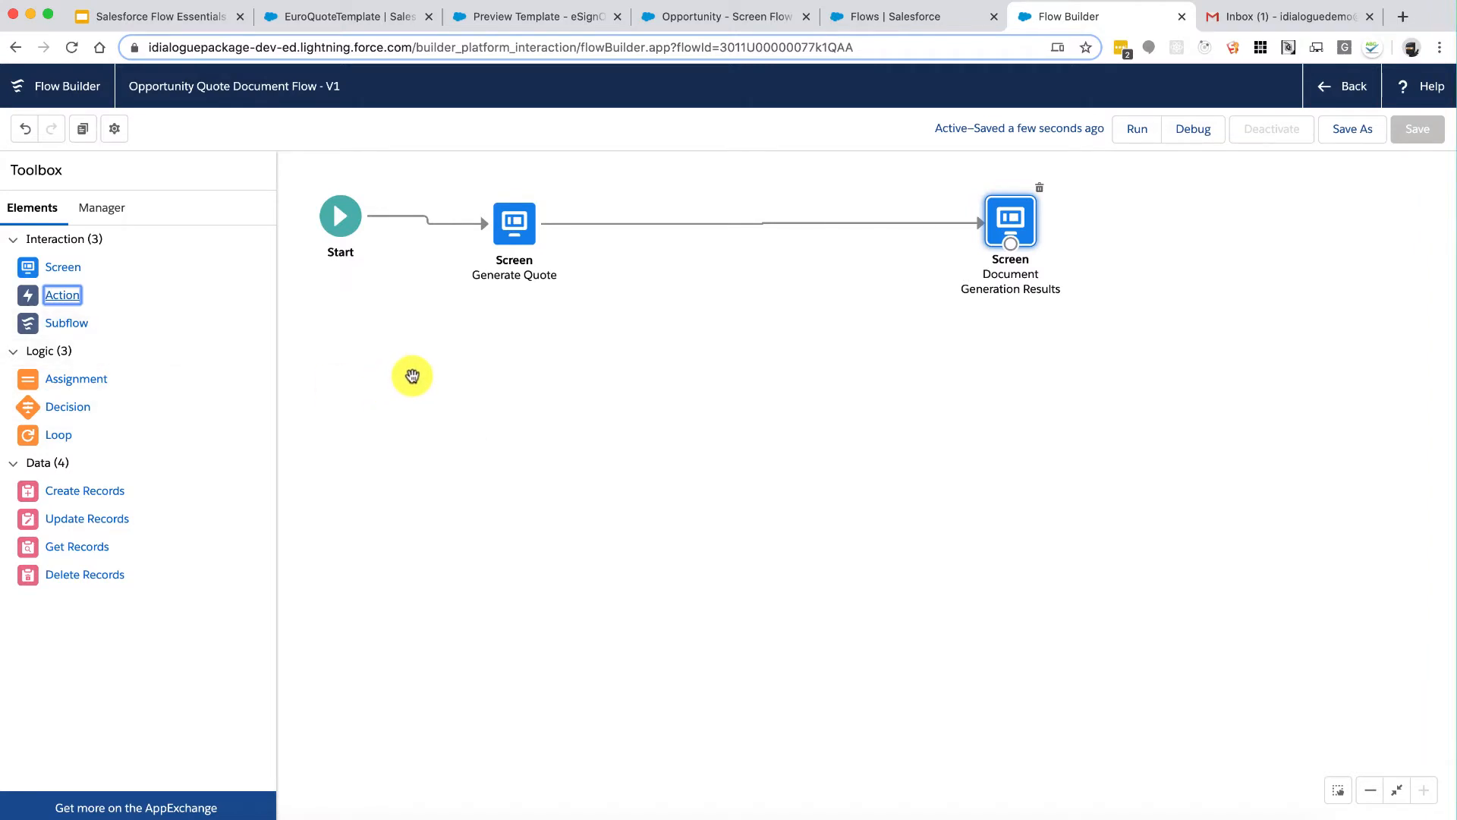
Step: Check the Start element and the Flows and Opportunity tabs, then show the Toolbox Manager
{"action": "left_click", "coordinate": [342, 216]}
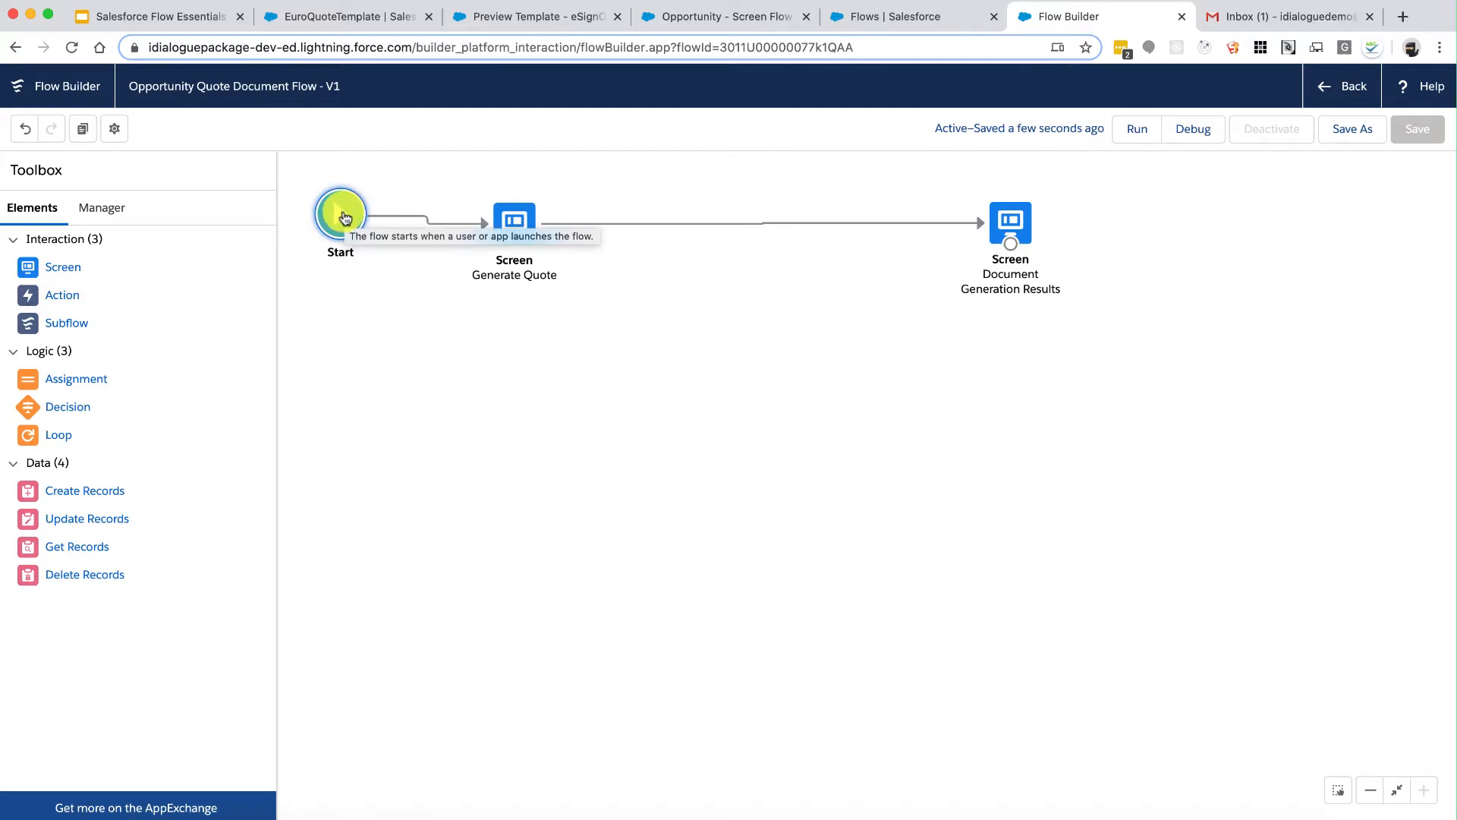
{"action": "left_click", "coordinate": [871, 18]}
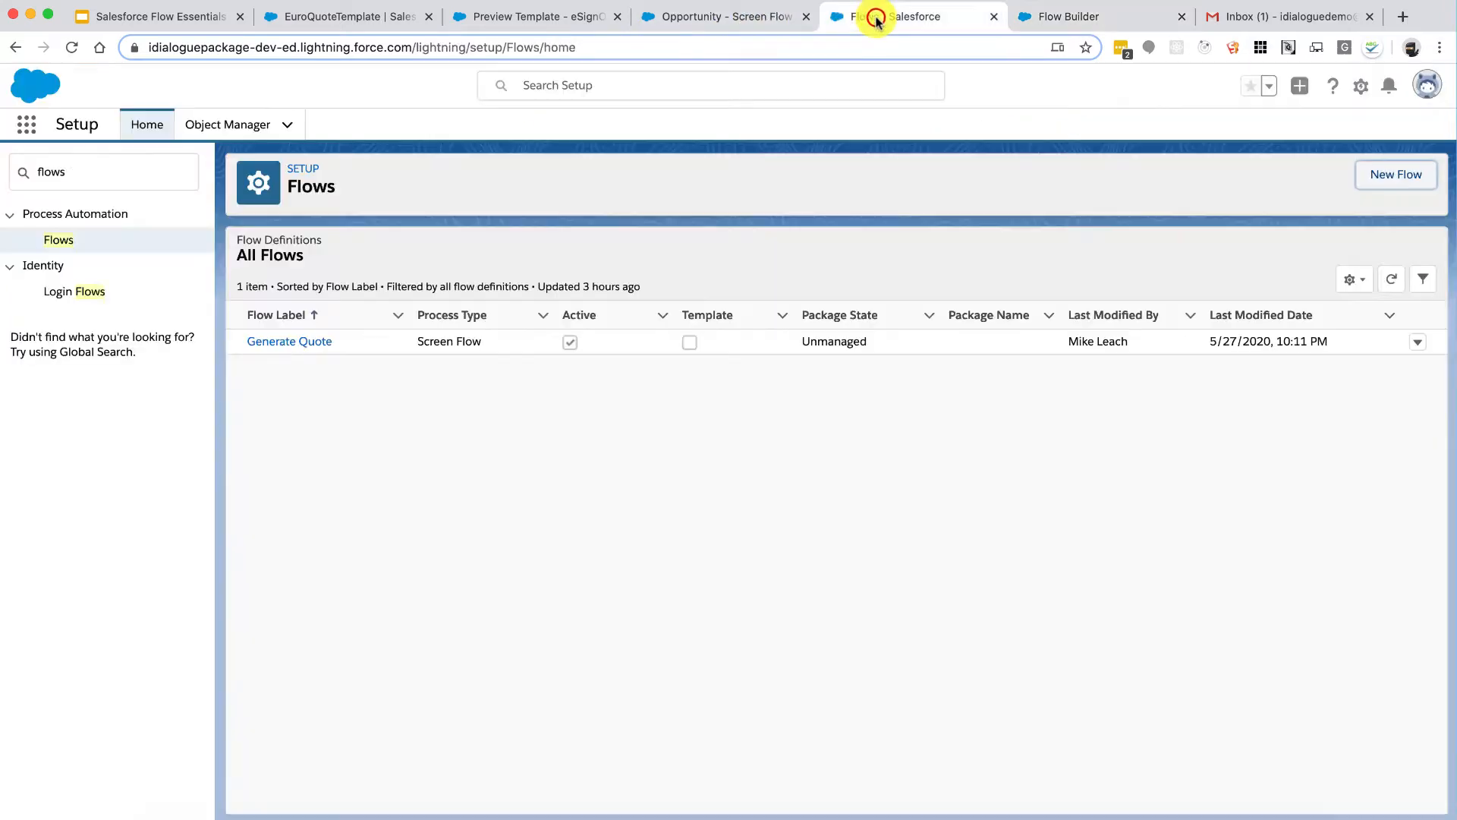
{"action": "left_click", "coordinate": [747, 16]}
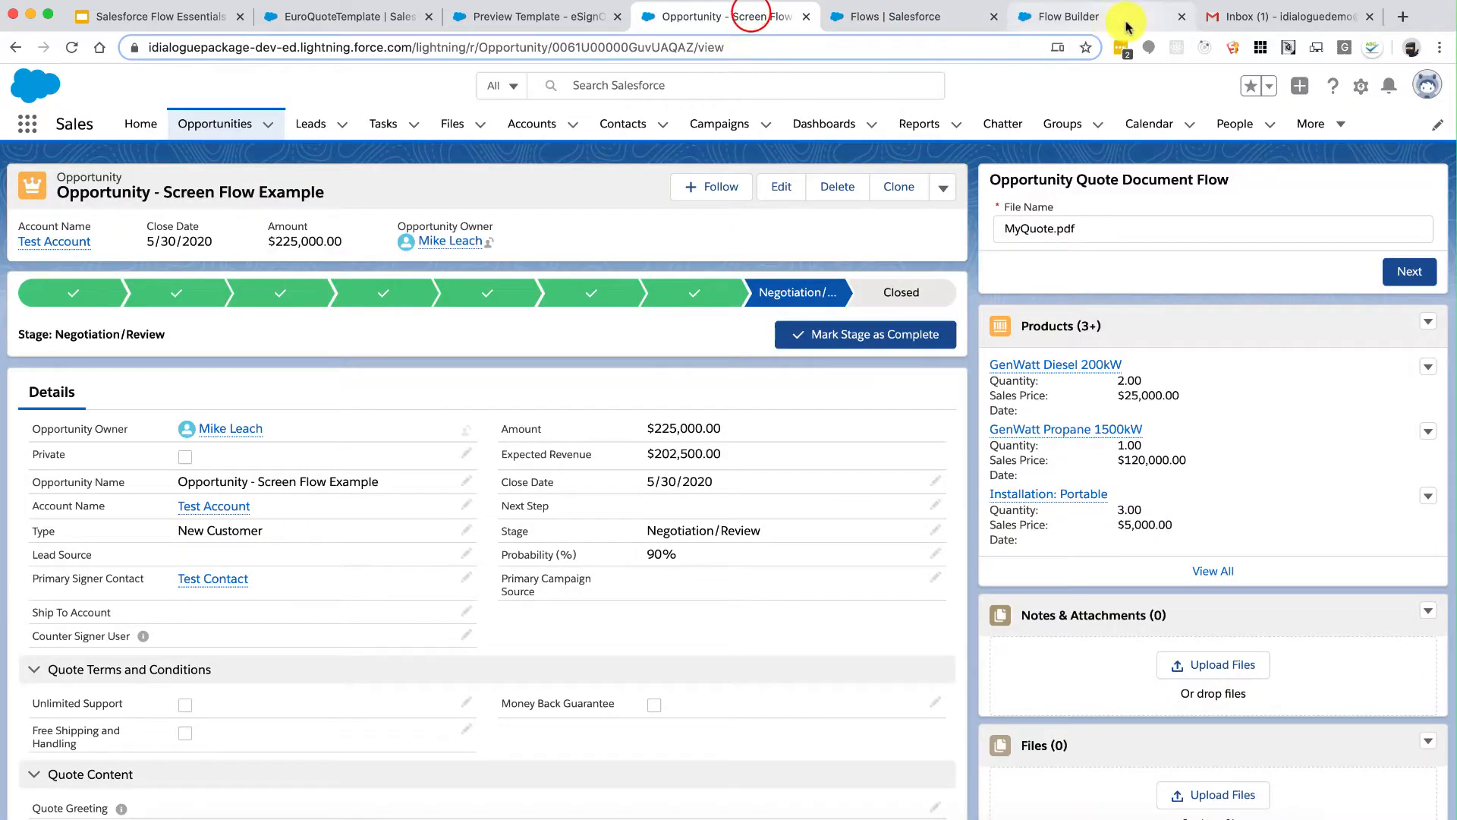
{"action": "left_click", "coordinate": [1087, 21]}
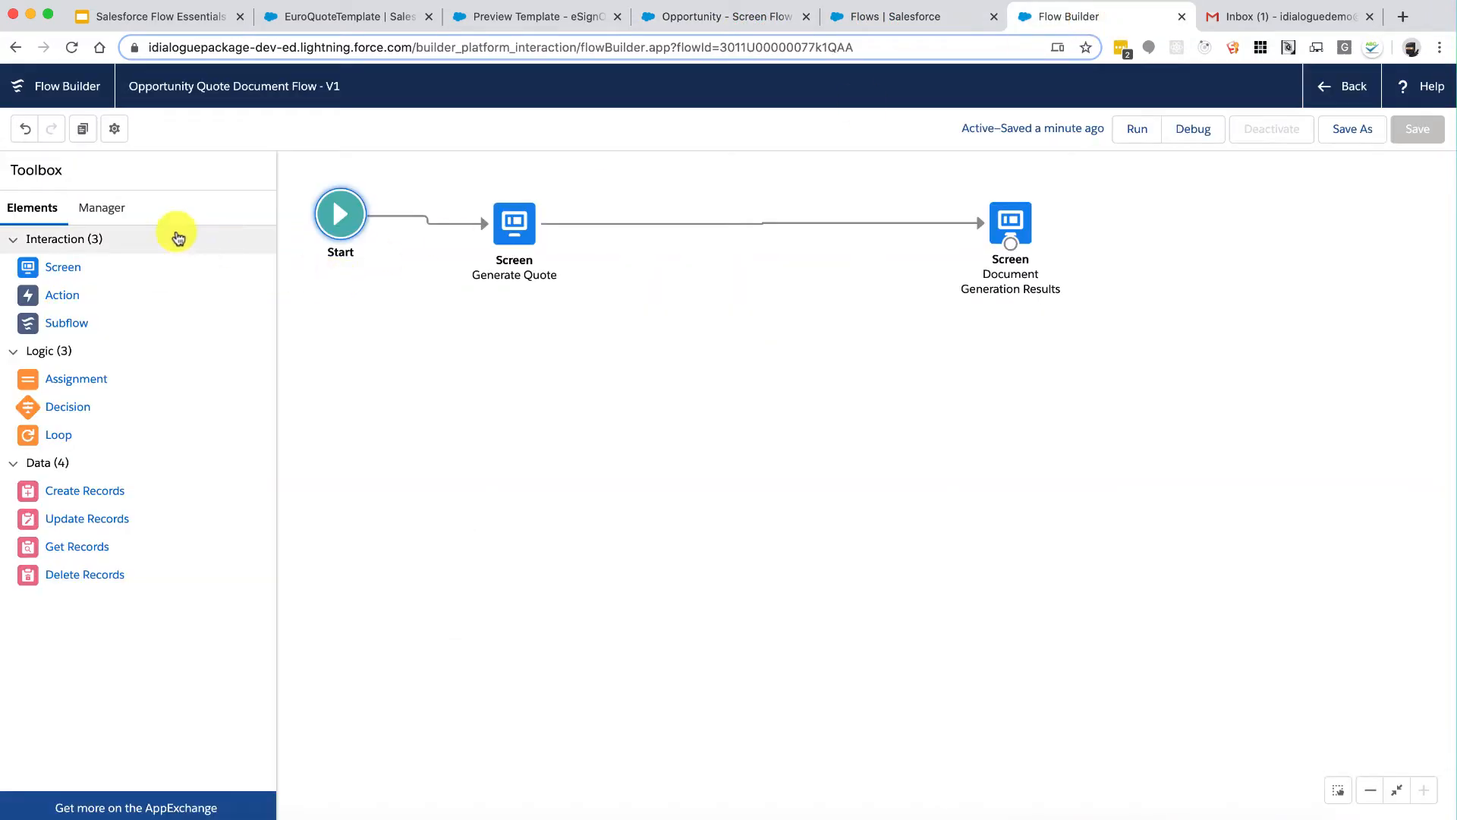
{"action": "left_click", "coordinate": [113, 214]}
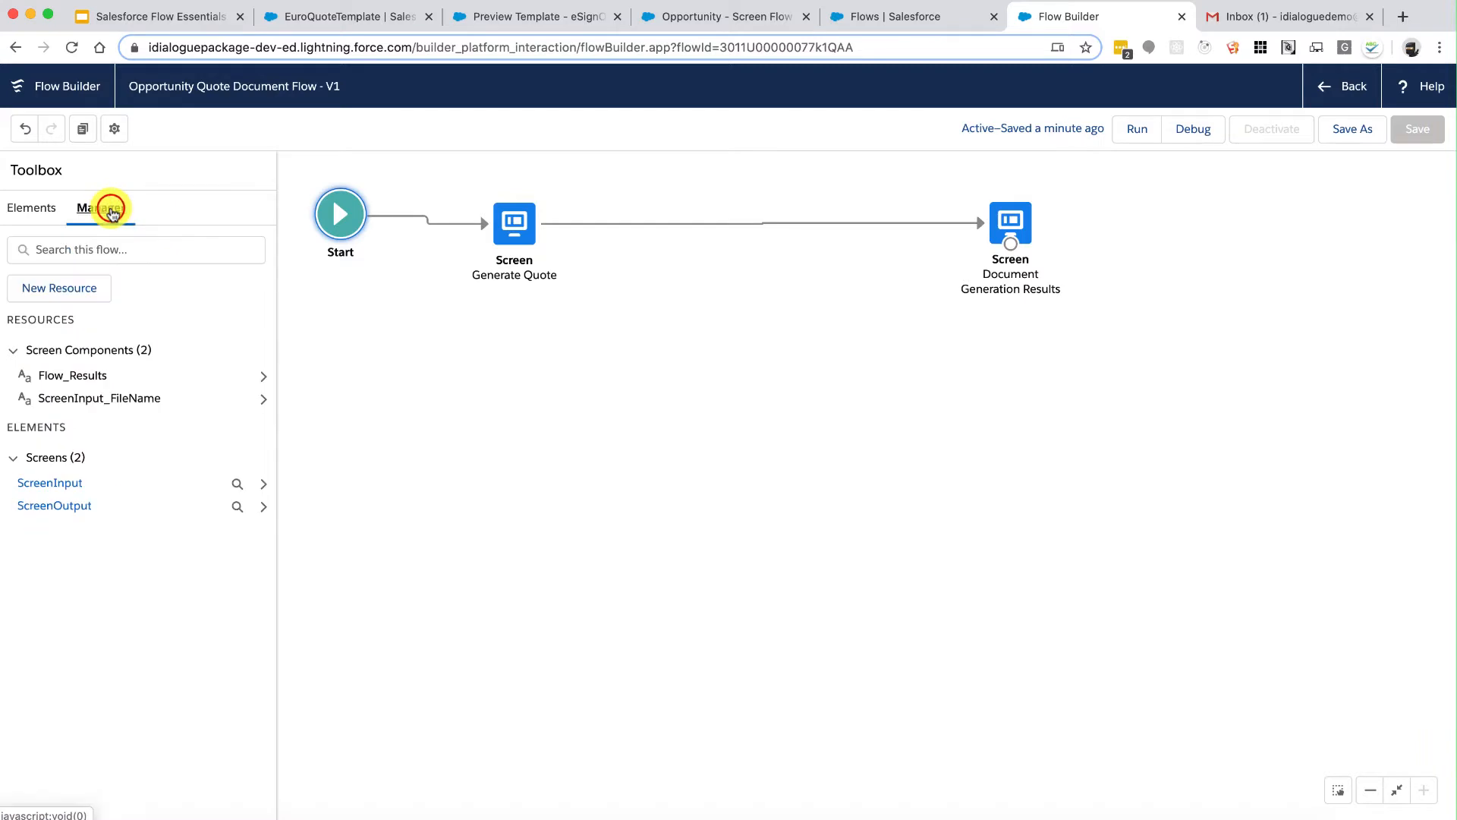
Step: Create a Text variable named RecordID with Available for input ticked
{"action": "left_click", "coordinate": [68, 290]}
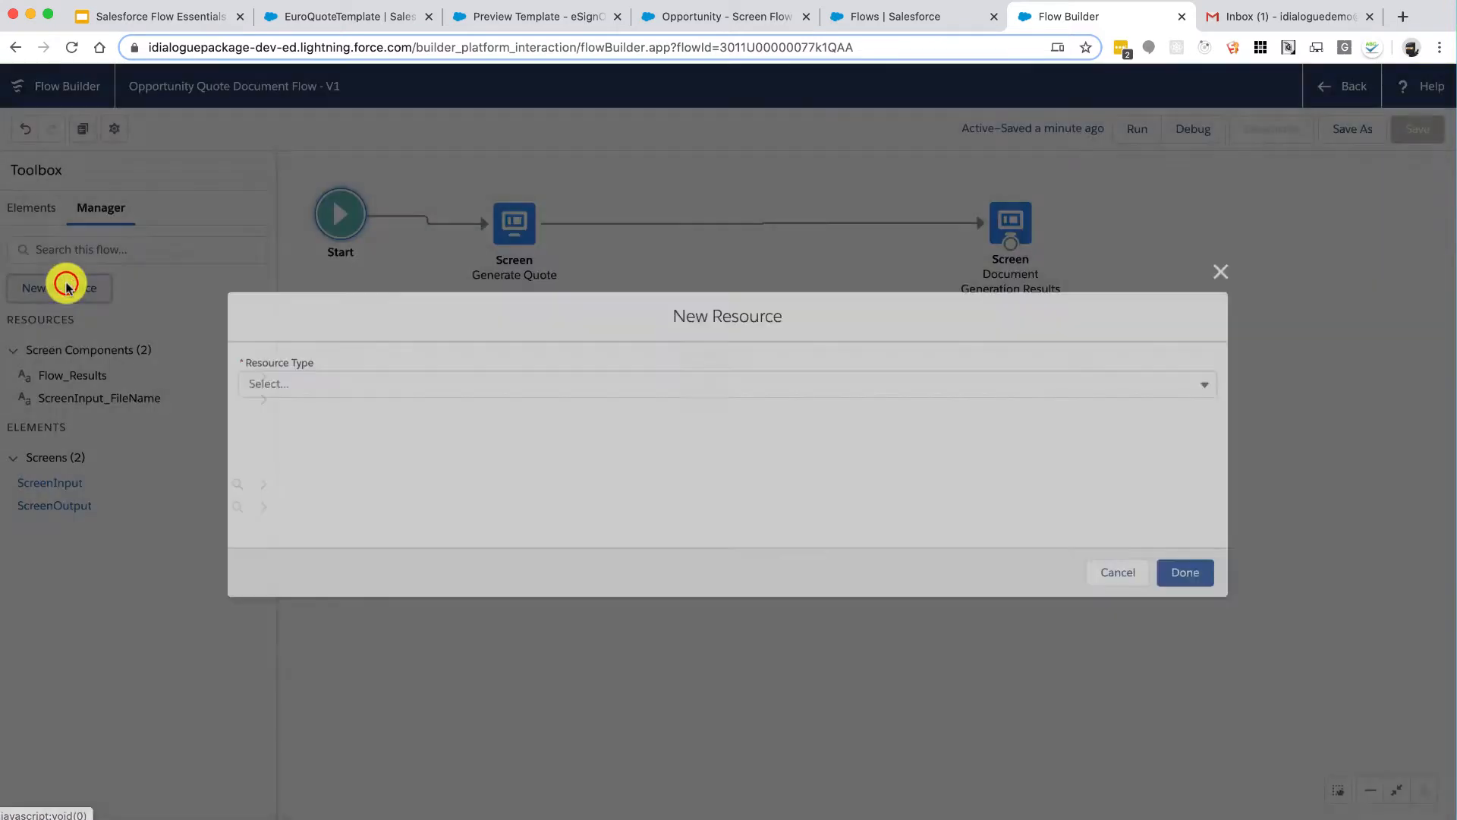
{"action": "left_click", "coordinate": [295, 377]}
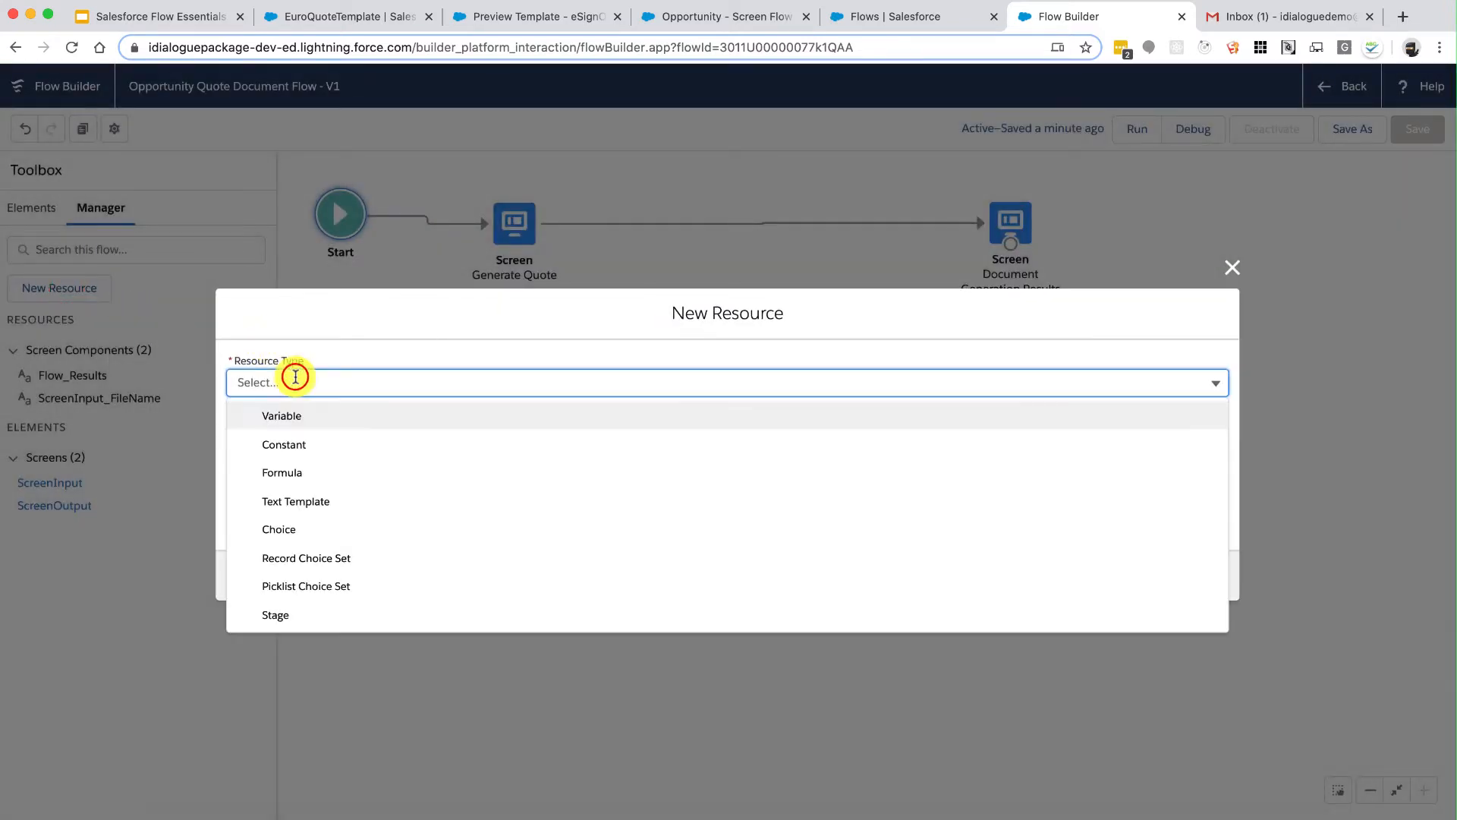
{"action": "left_click", "coordinate": [283, 413]}
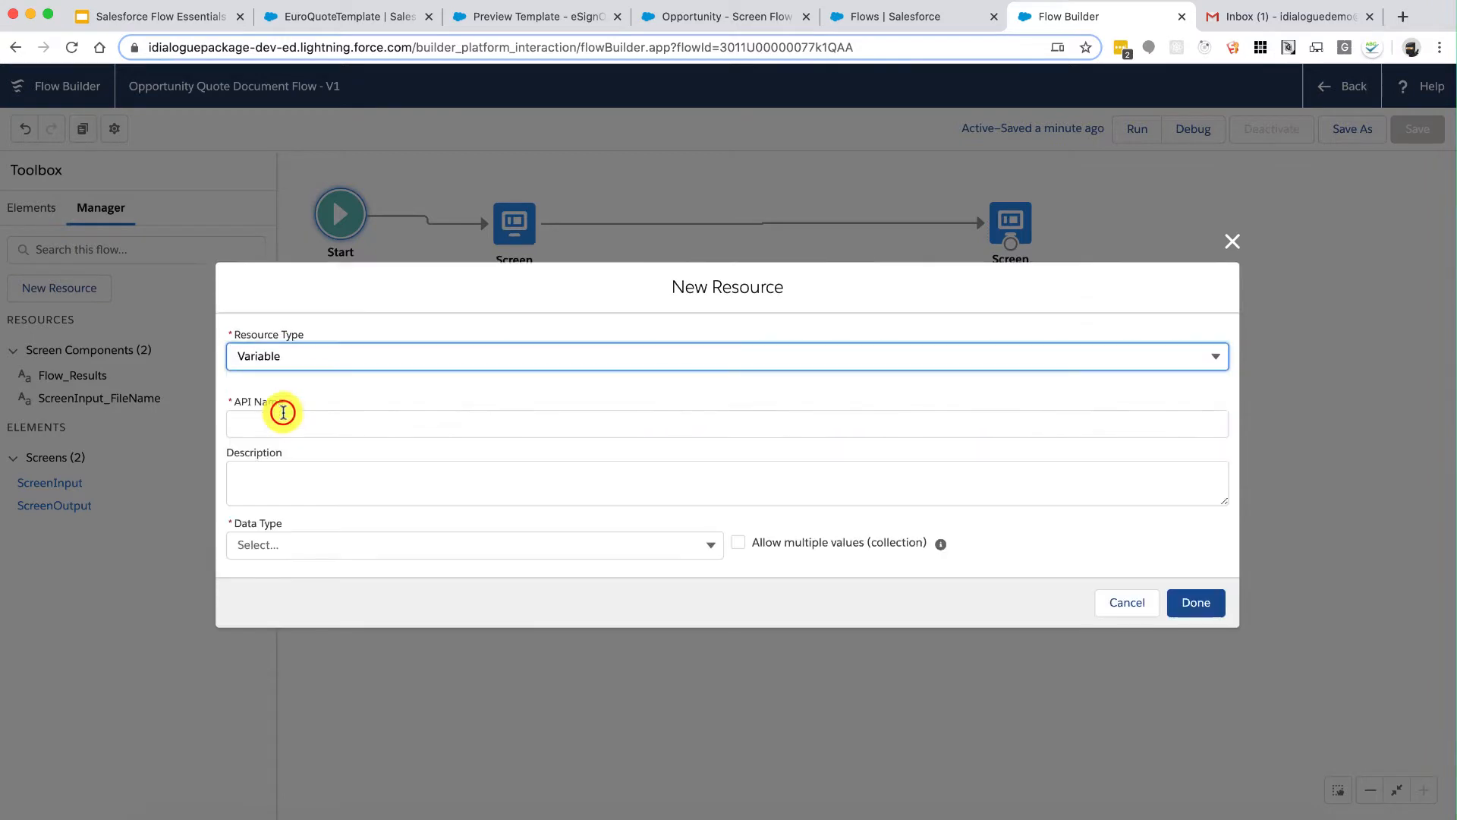
{"action": "left_click", "coordinate": [327, 421]}
{"action": "type", "text": "RecordID"}
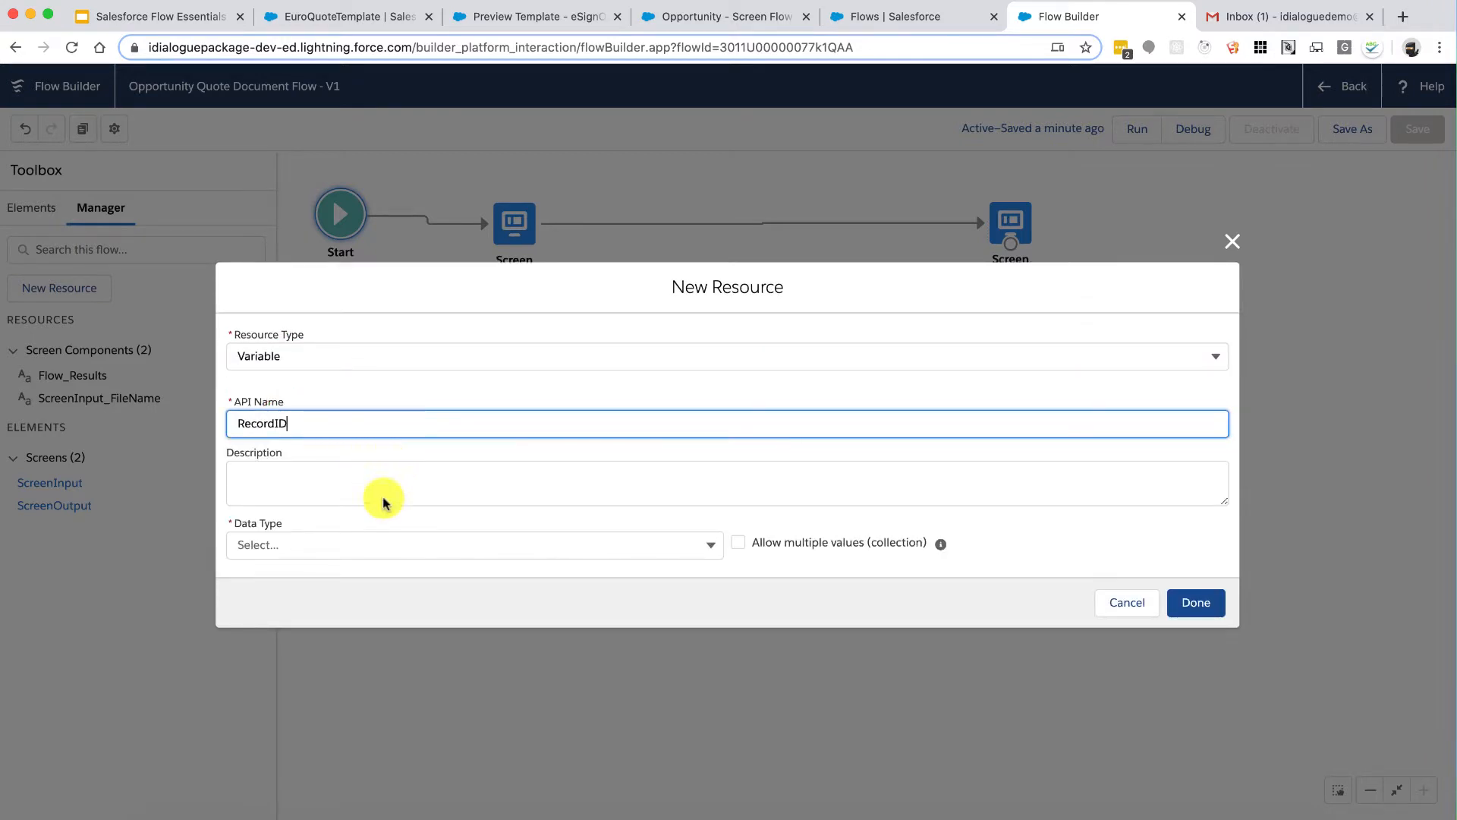
{"action": "left_click", "coordinate": [375, 539]}
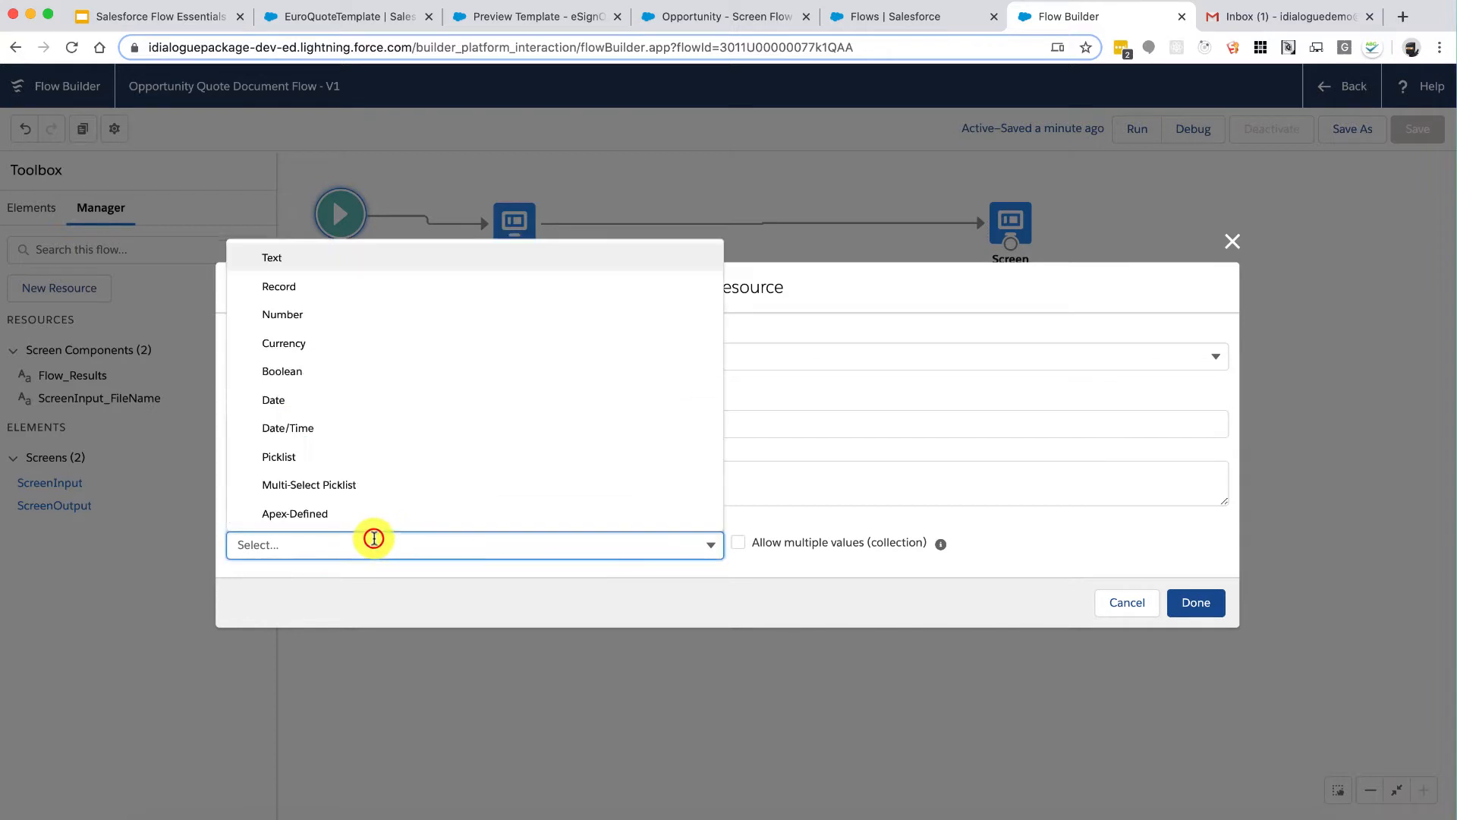
{"action": "left_click", "coordinate": [357, 259]}
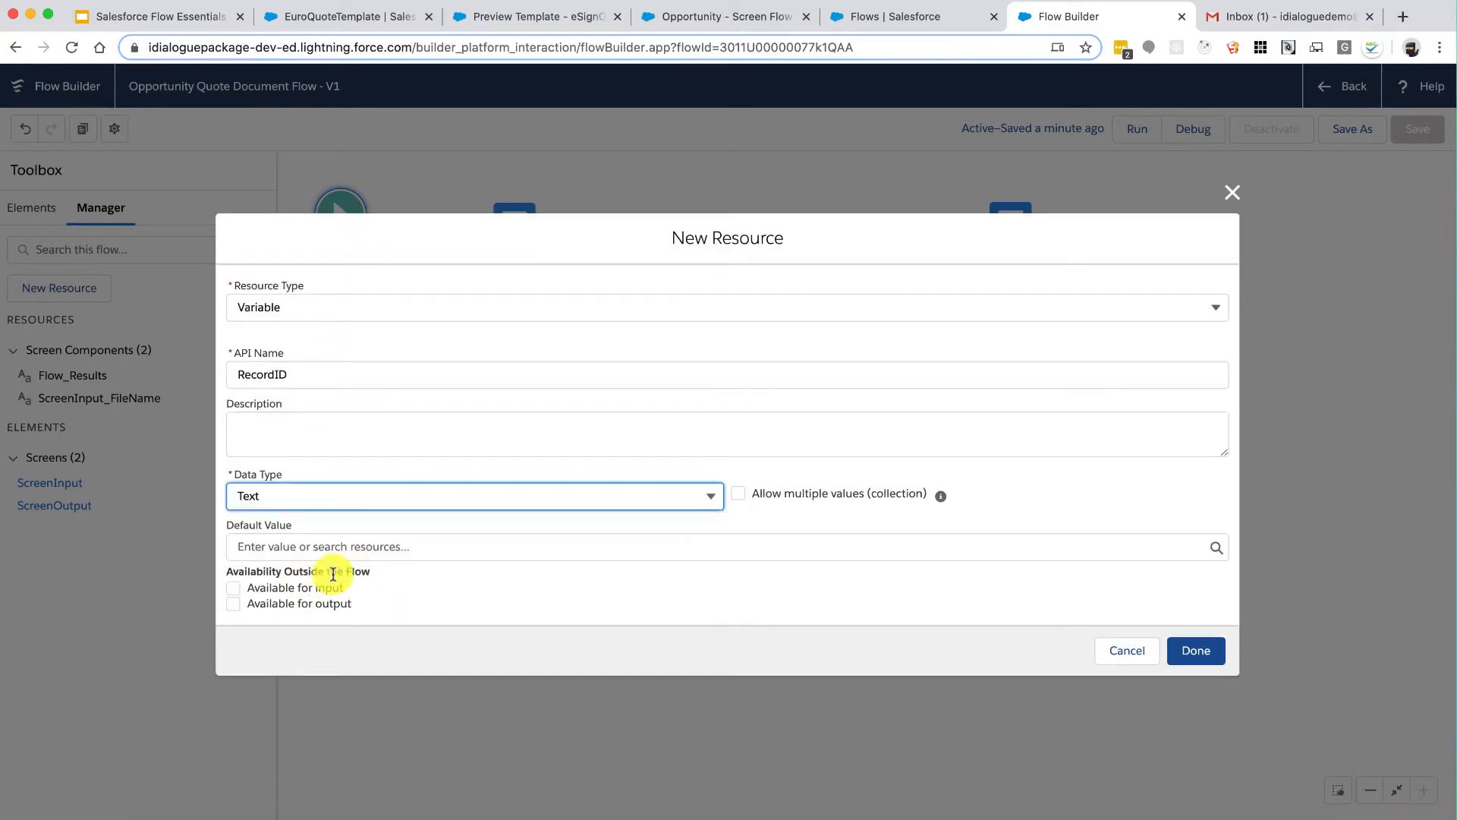
{"action": "left_click_drag", "start_coordinate": [354, 569], "coordinate": [255, 573]}
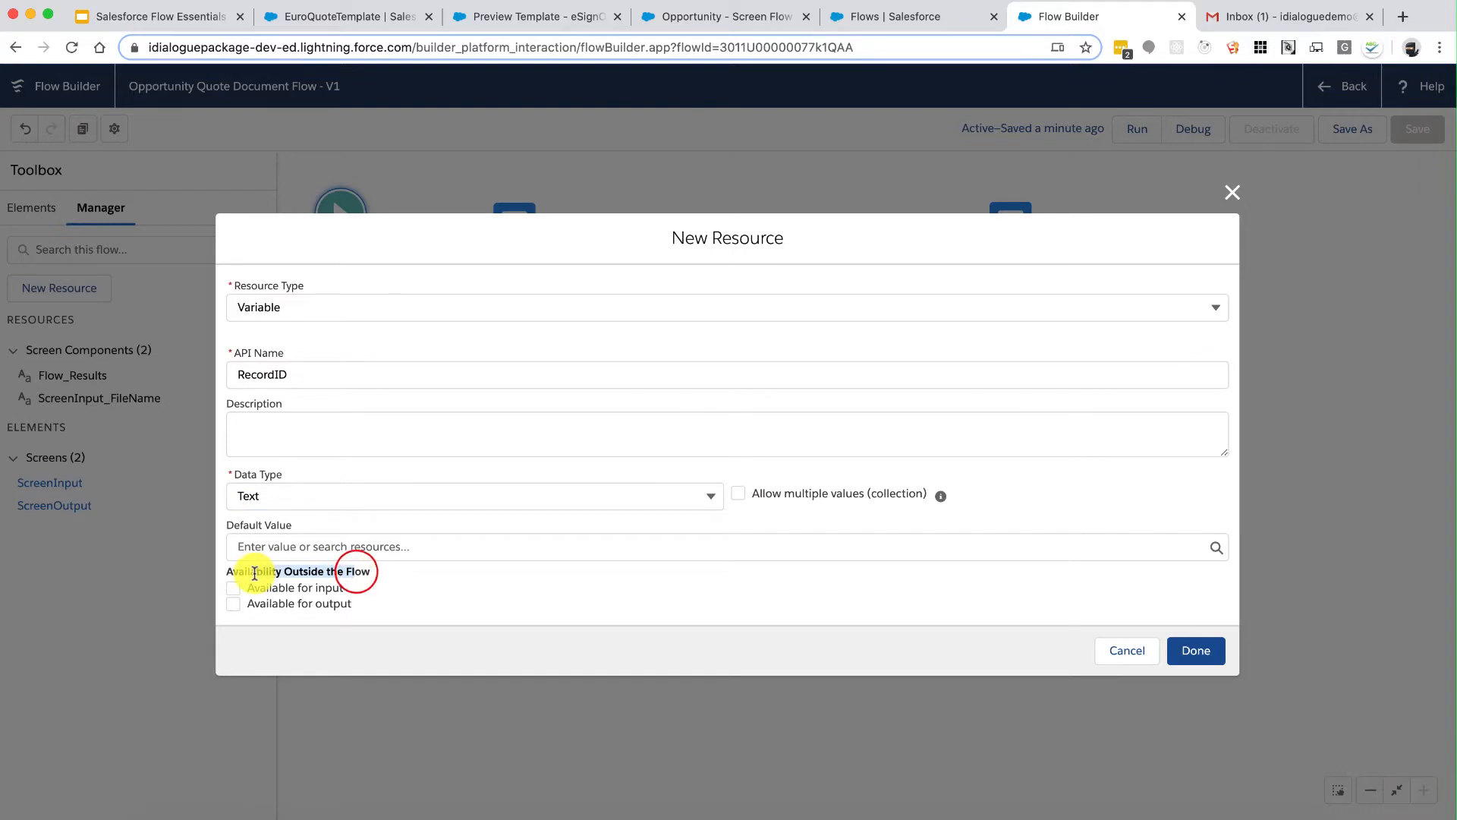
{"action": "left_click", "coordinate": [255, 572]}
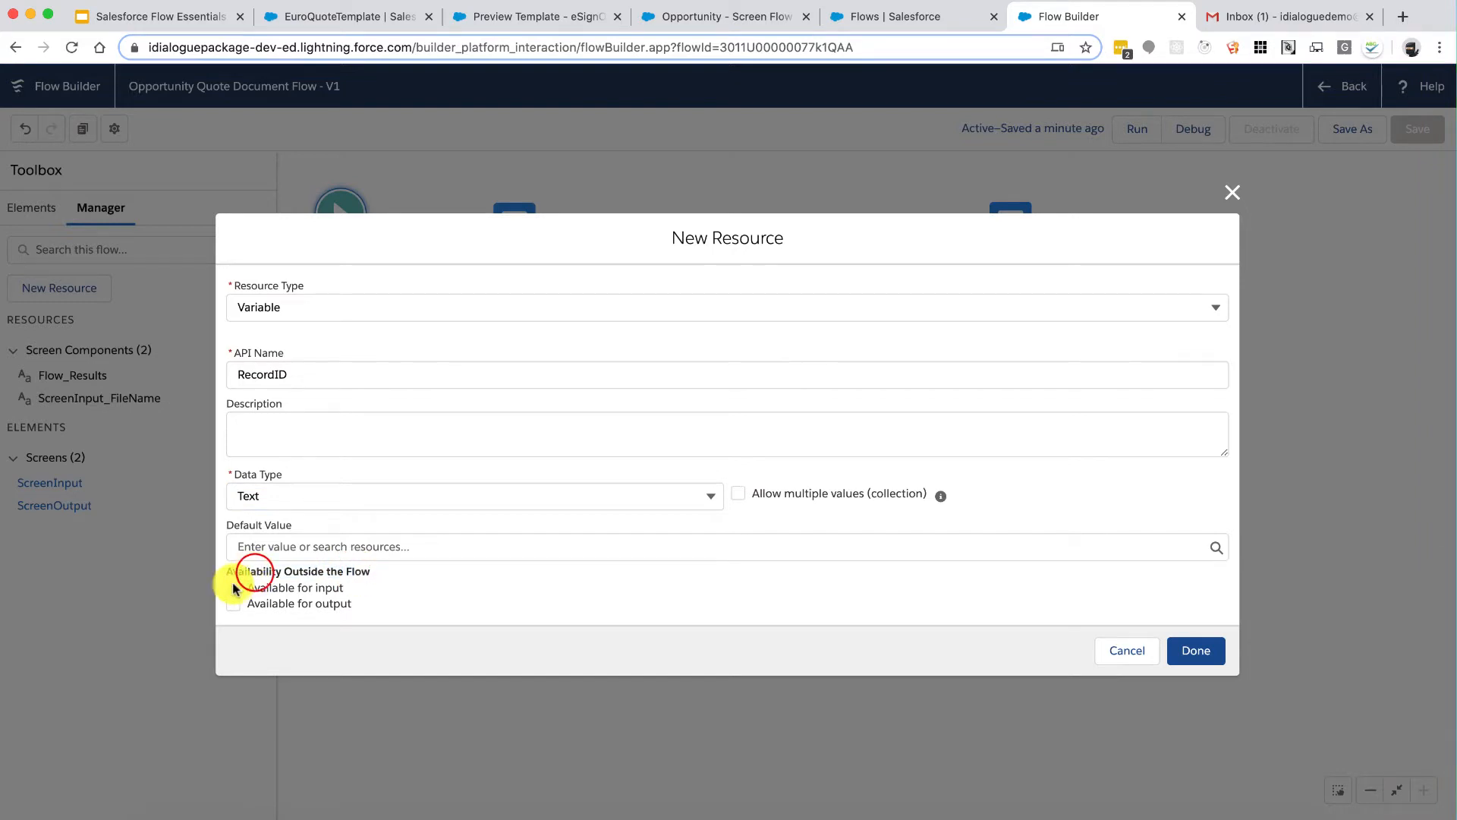
{"action": "left_click", "coordinate": [234, 587]}
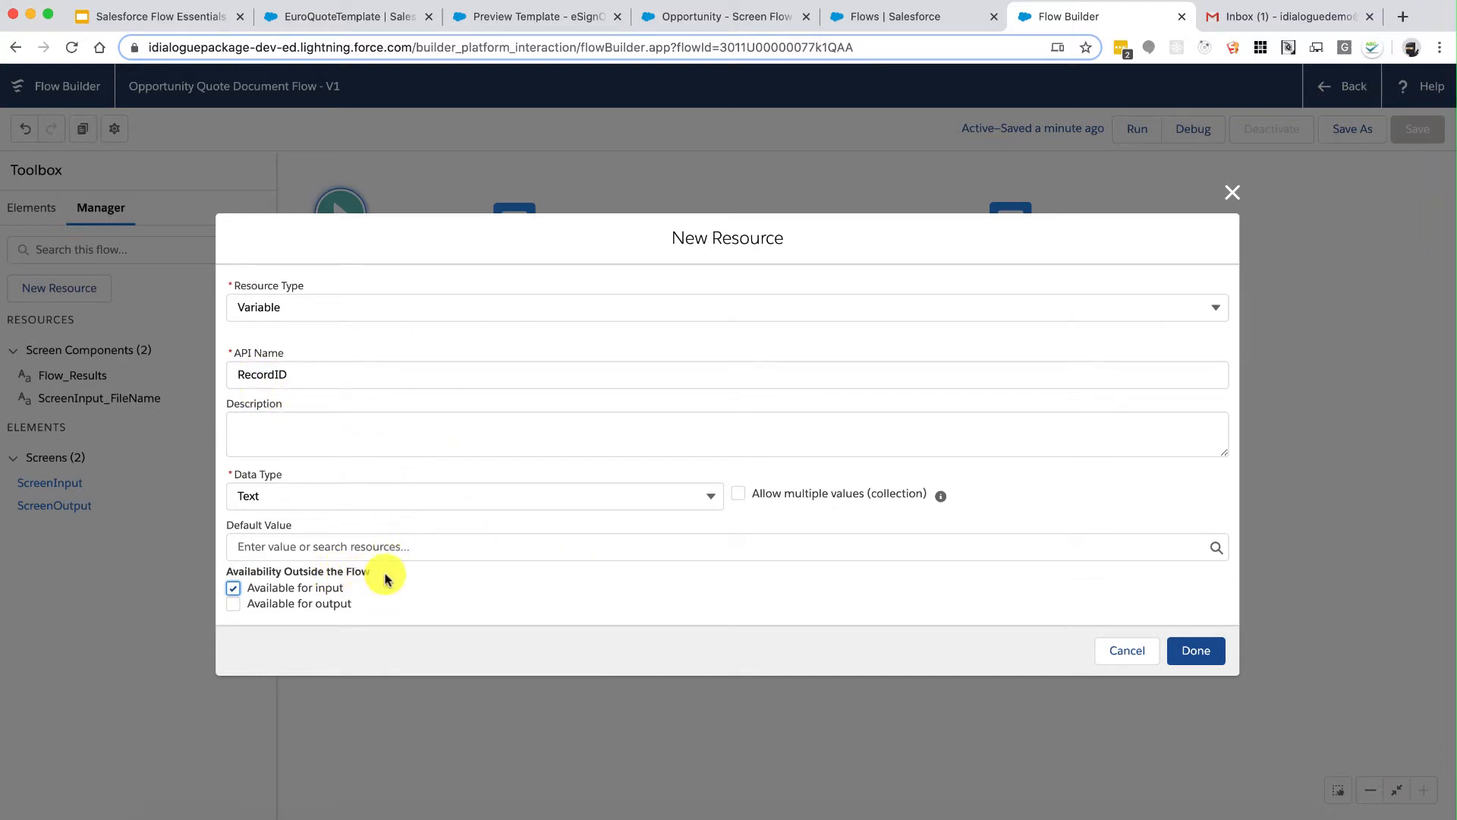
{"action": "left_click", "coordinate": [1190, 651]}
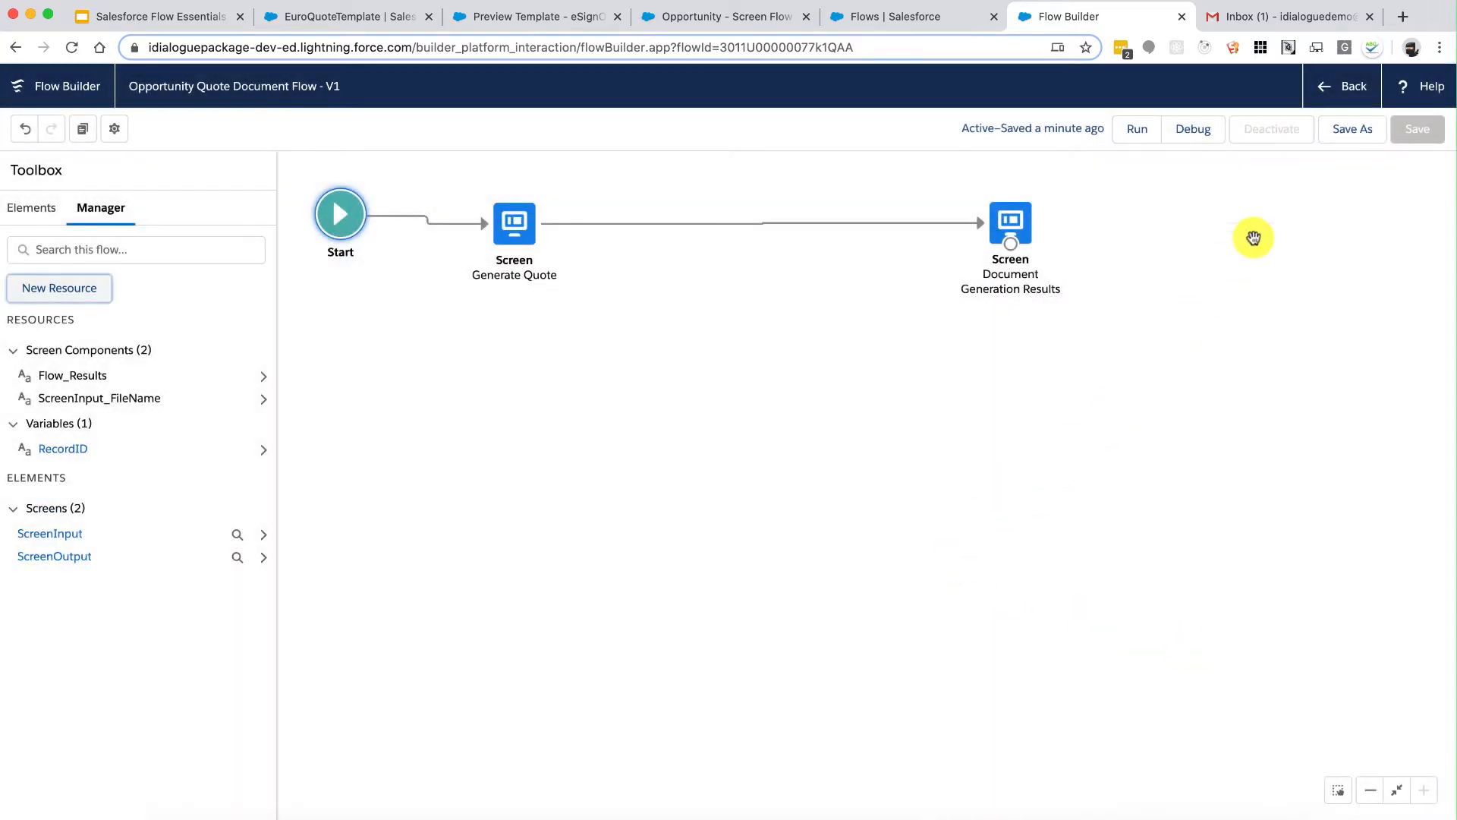
Step: Save a new flow version described 'Added the RecordID variable.' and activate it
{"action": "left_click", "coordinate": [1347, 141]}
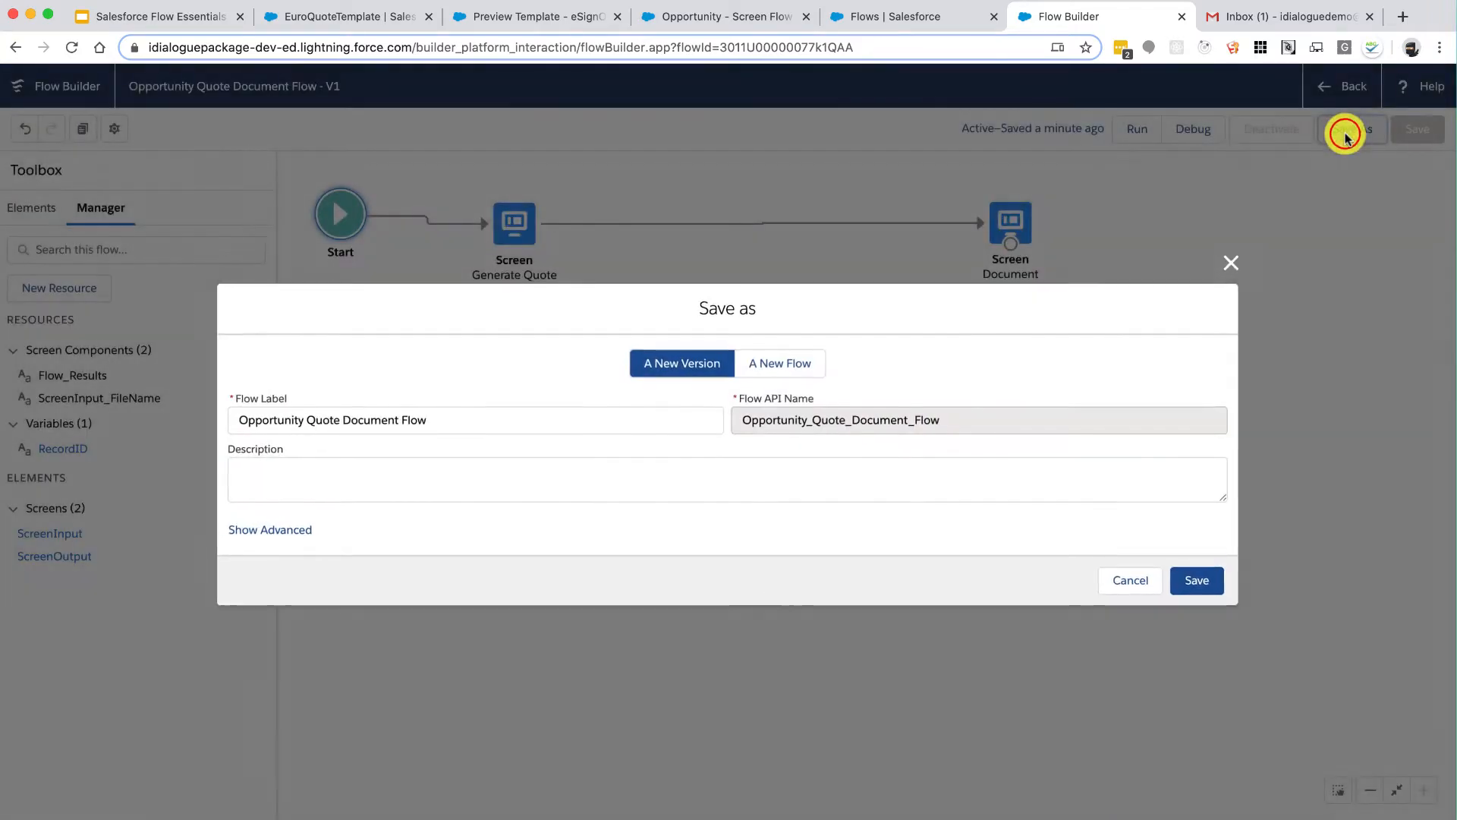
{"action": "left_click", "coordinate": [898, 468]}
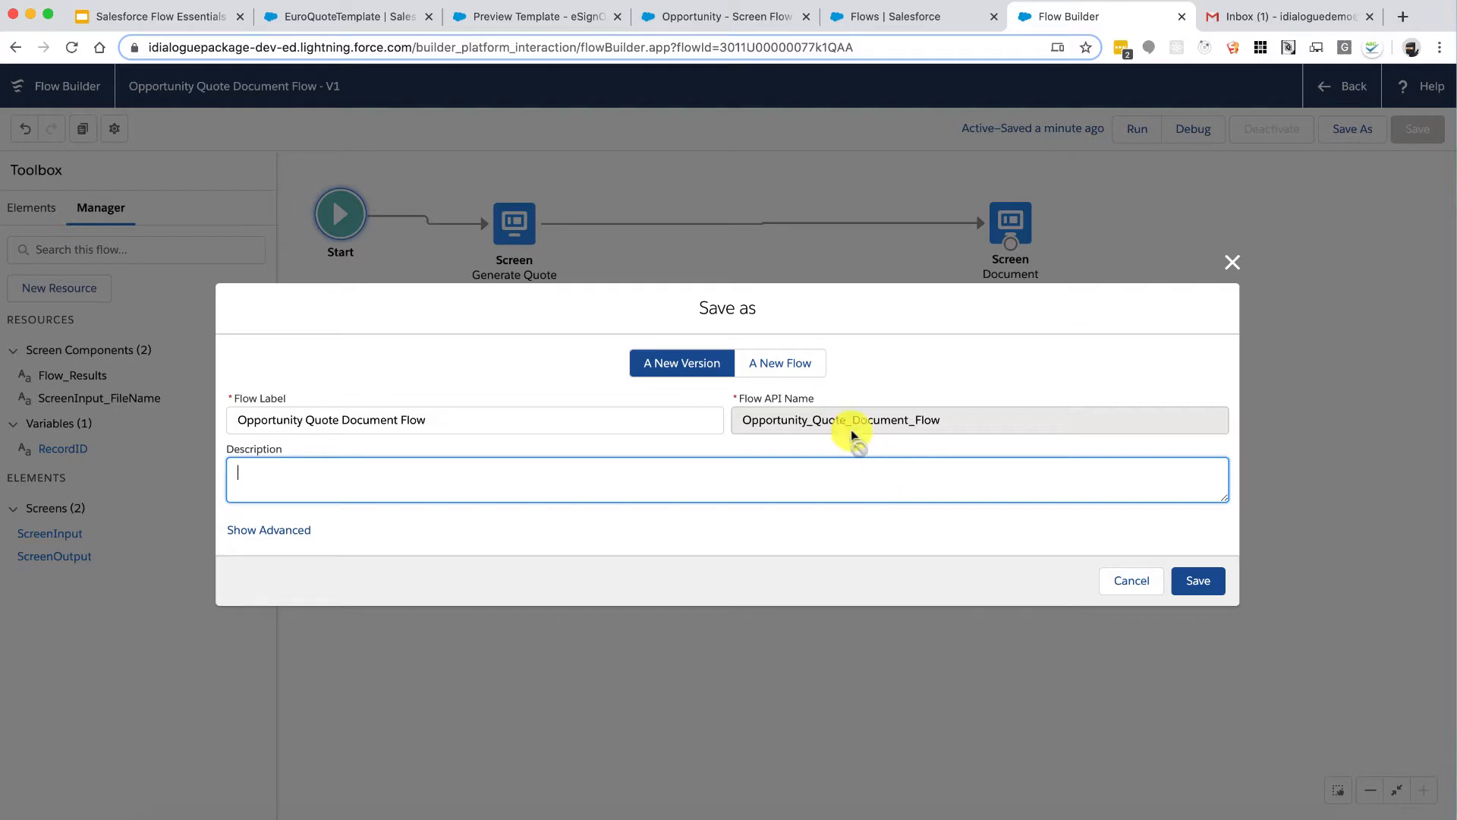
{"action": "left_click", "coordinate": [790, 363]}
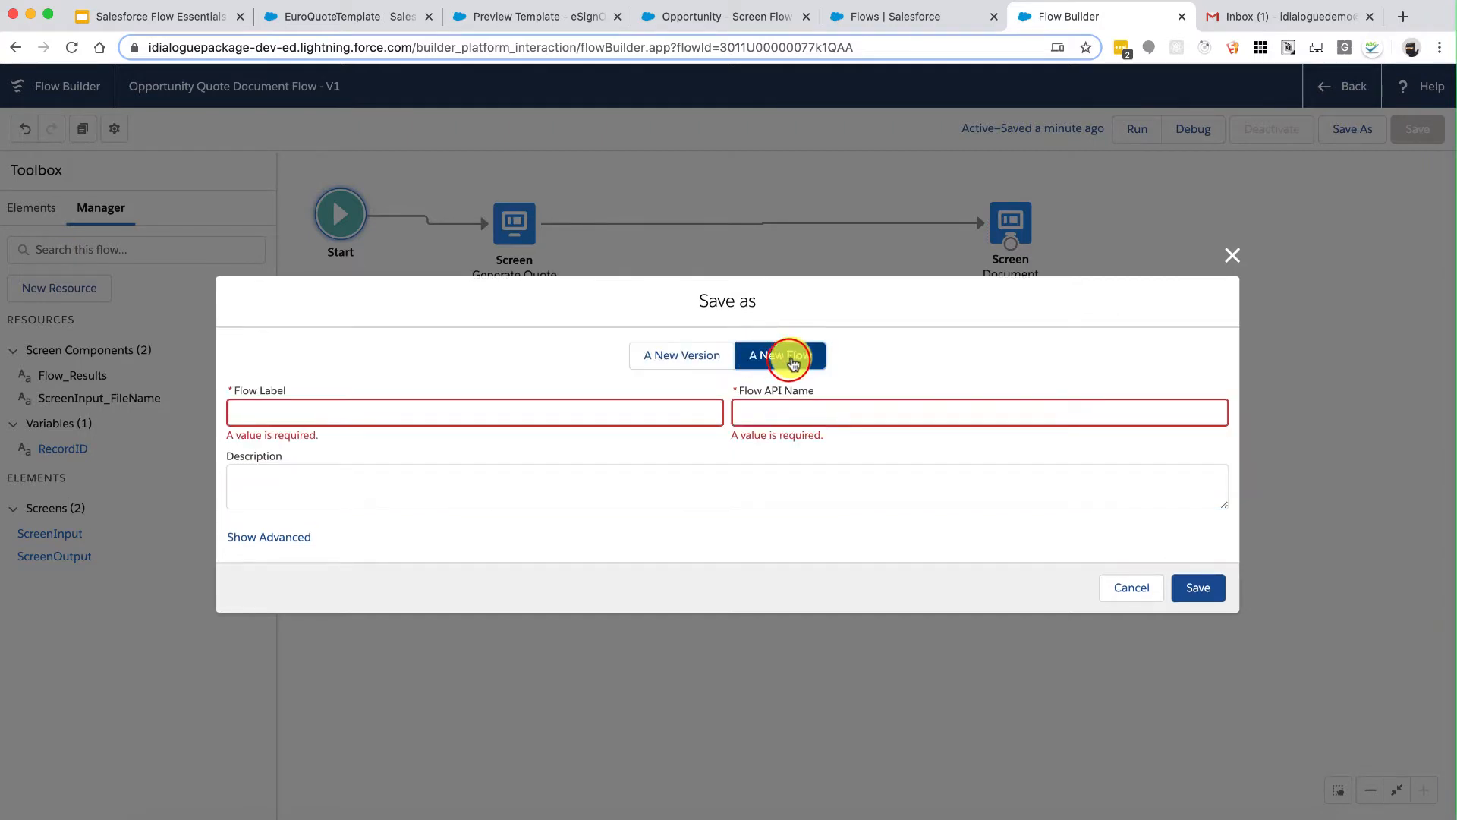
{"action": "left_click", "coordinate": [687, 357]}
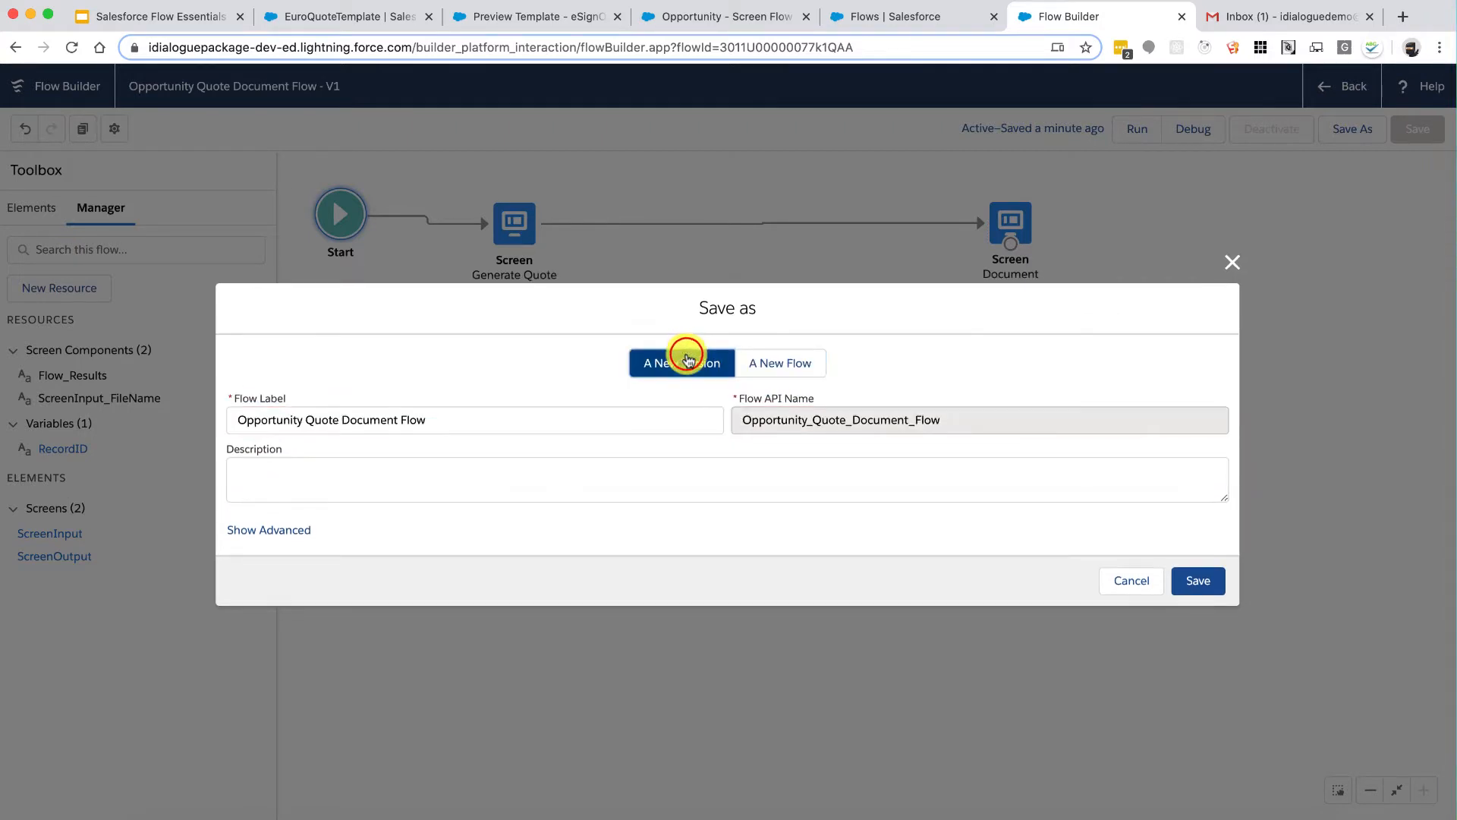
{"action": "left_click", "coordinate": [650, 472]}
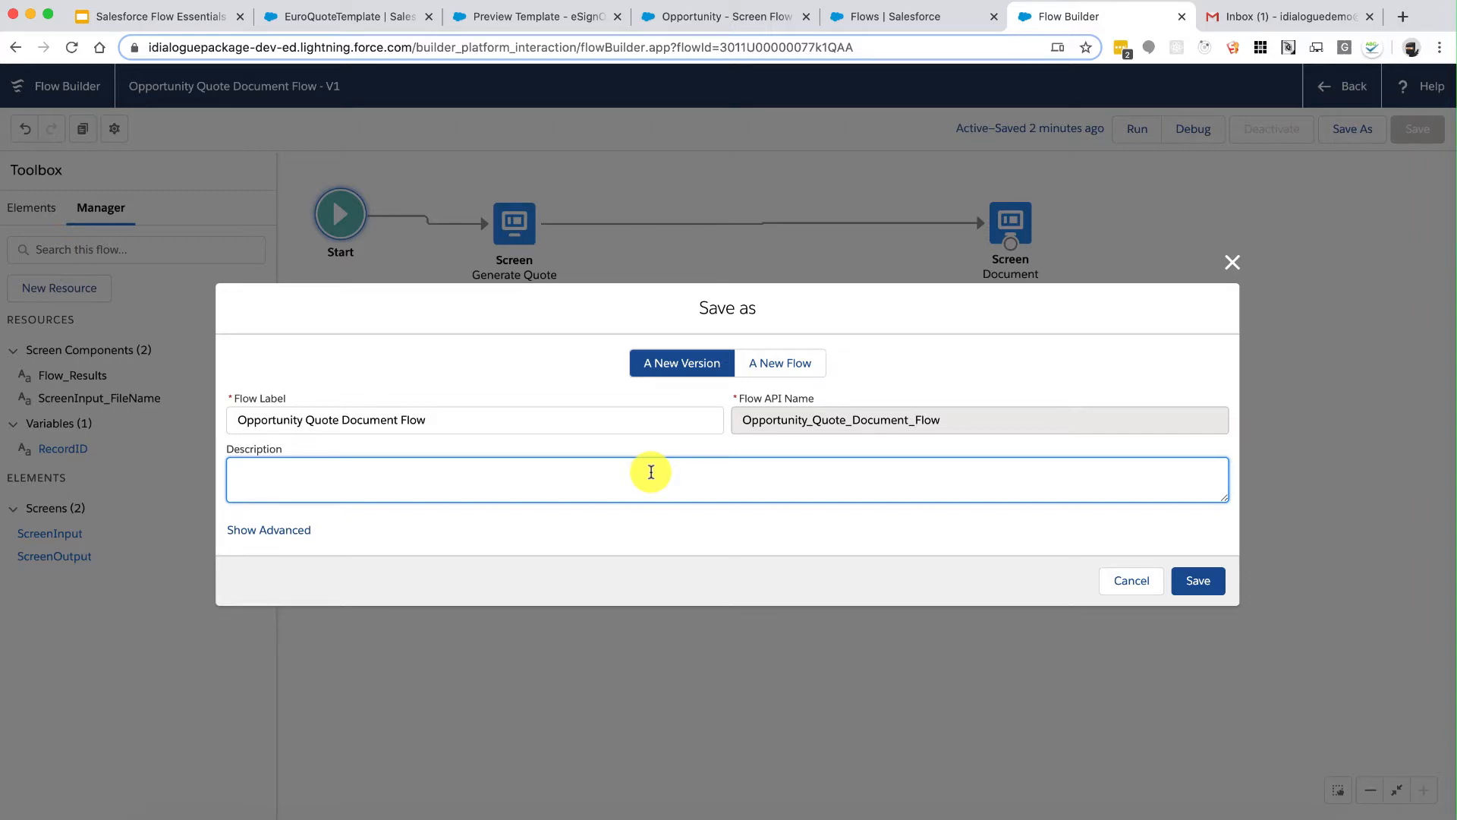
{"action": "type", "text": "Added the RecordID var"}
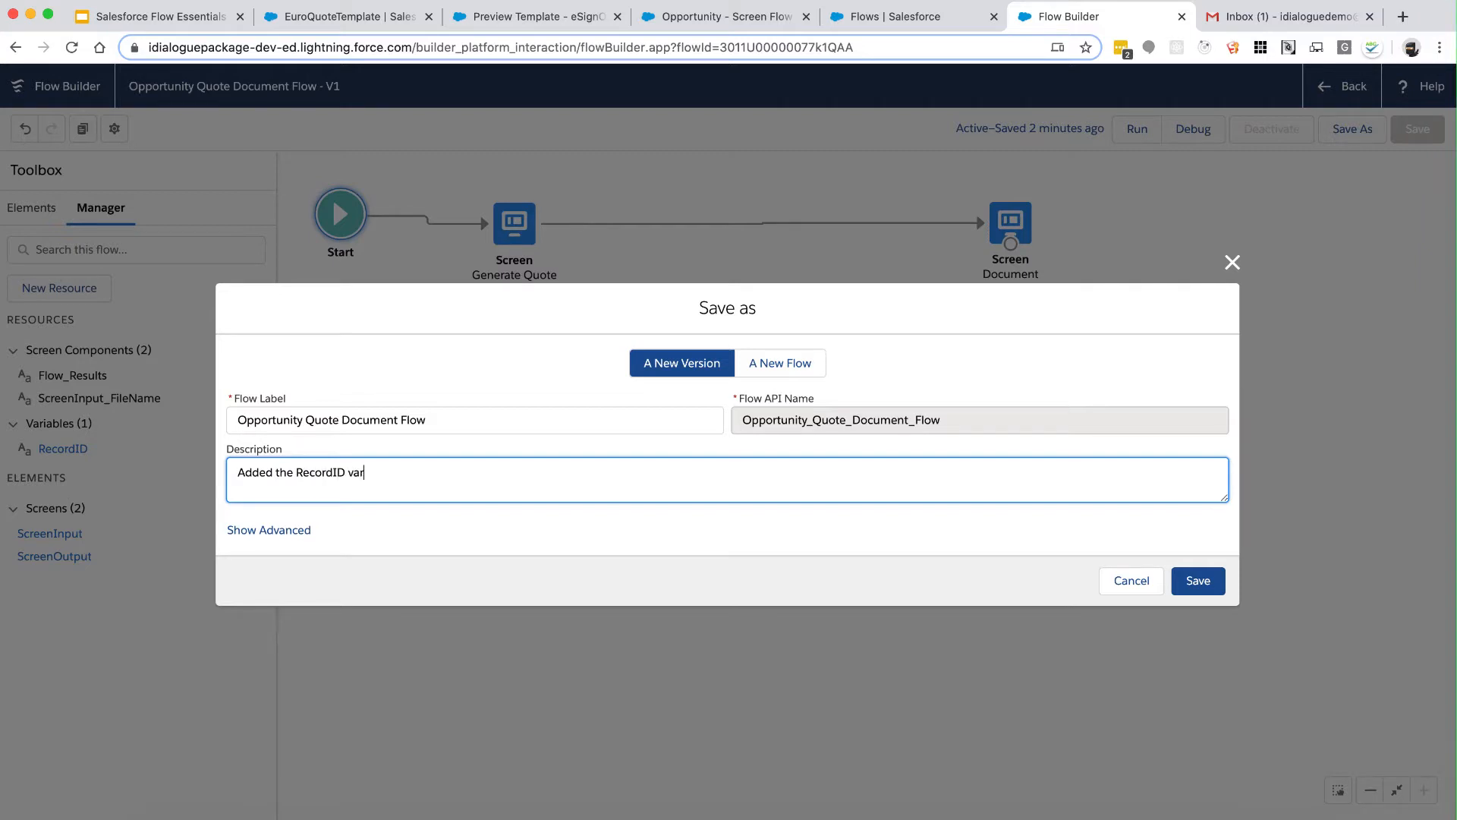
{"action": "type", "text": "iable."}
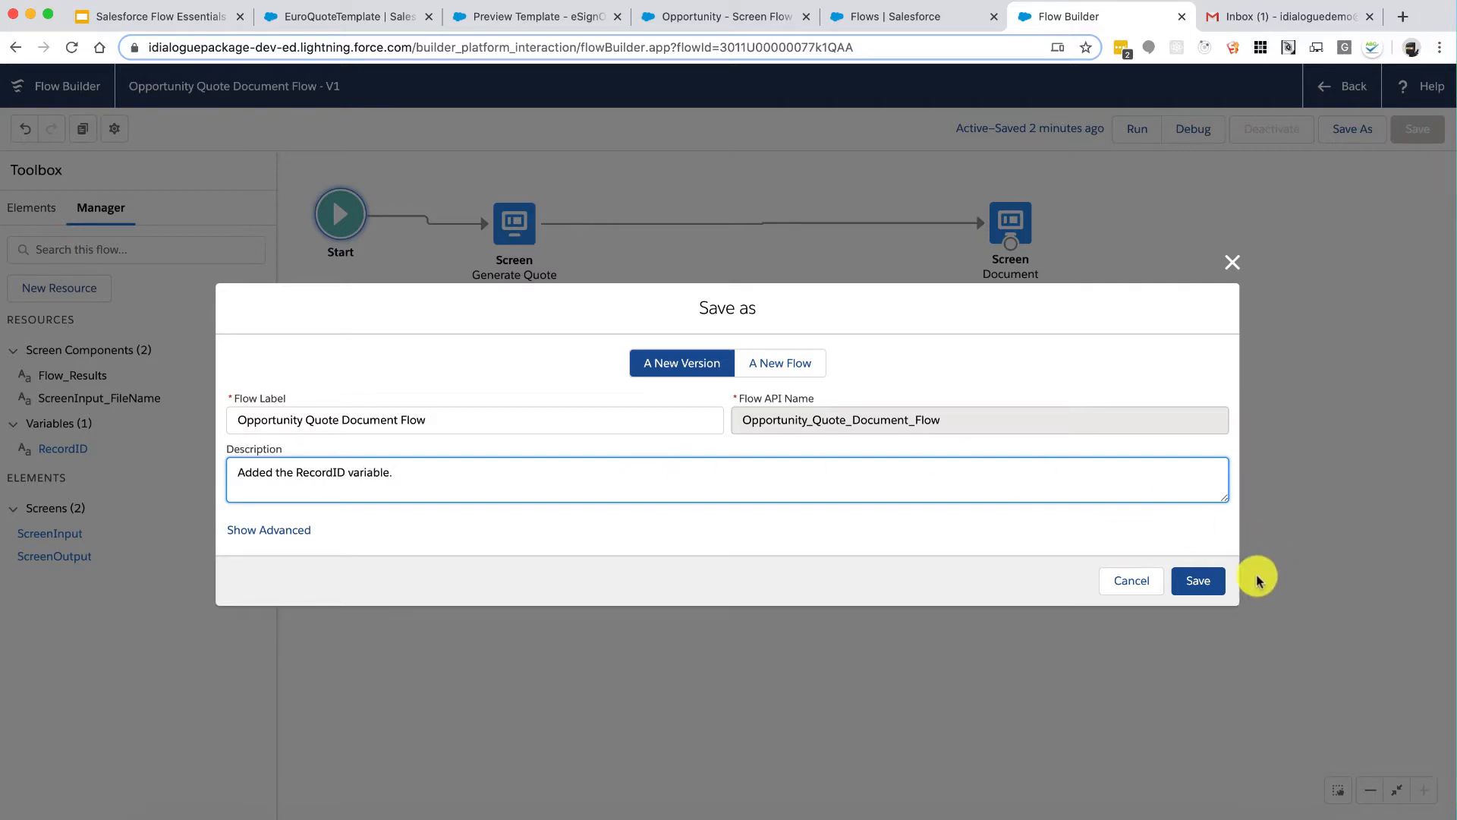
{"action": "left_click", "coordinate": [1198, 581]}
{"action": "left_click", "coordinate": [1276, 135]}
Step: Edit the Opportunity record page so its flow component passes the record ID into RecordID, then save
{"action": "left_click", "coordinate": [730, 16]}
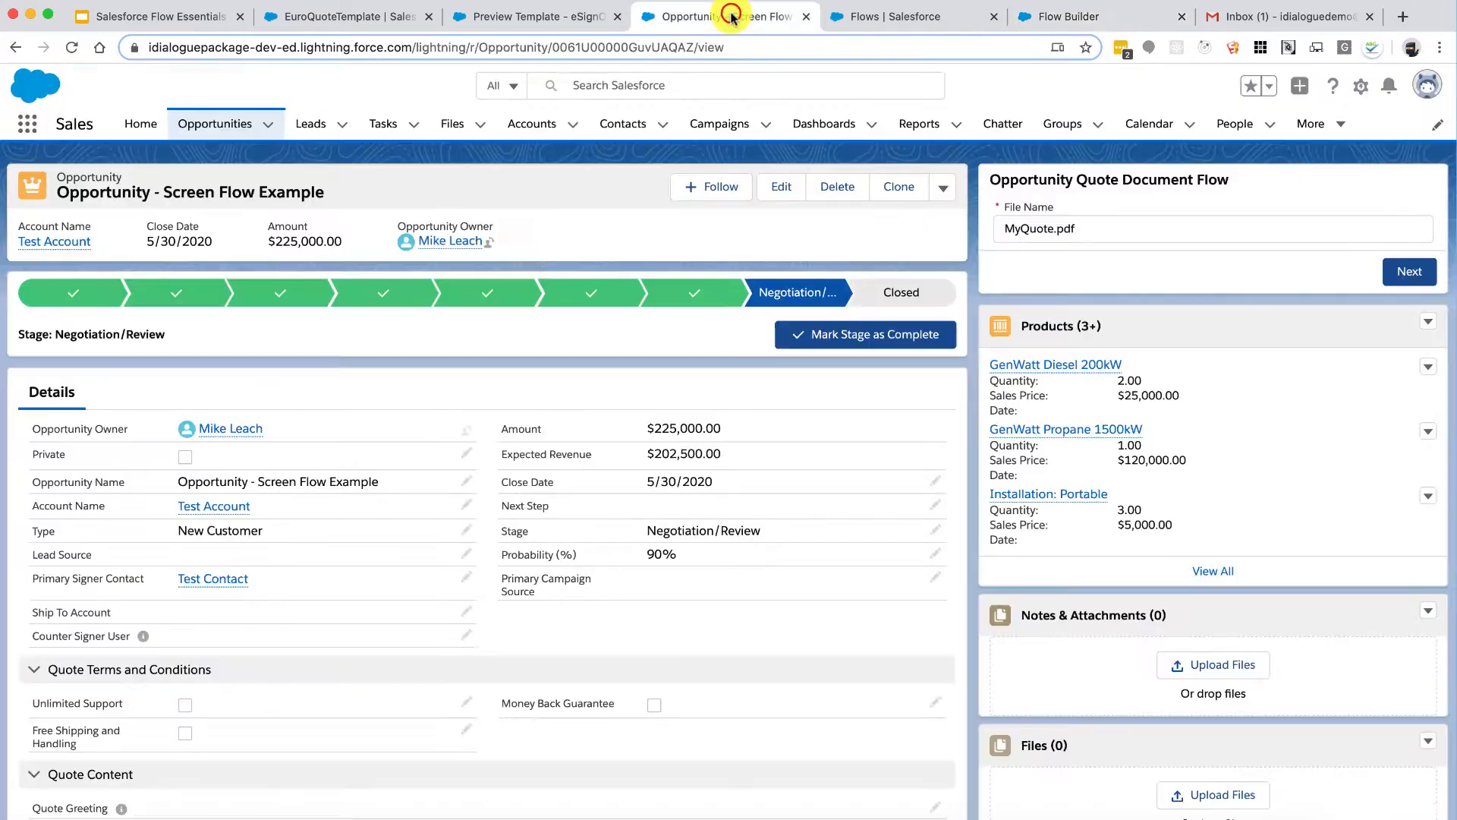
{"action": "left_click", "coordinate": [1361, 85]}
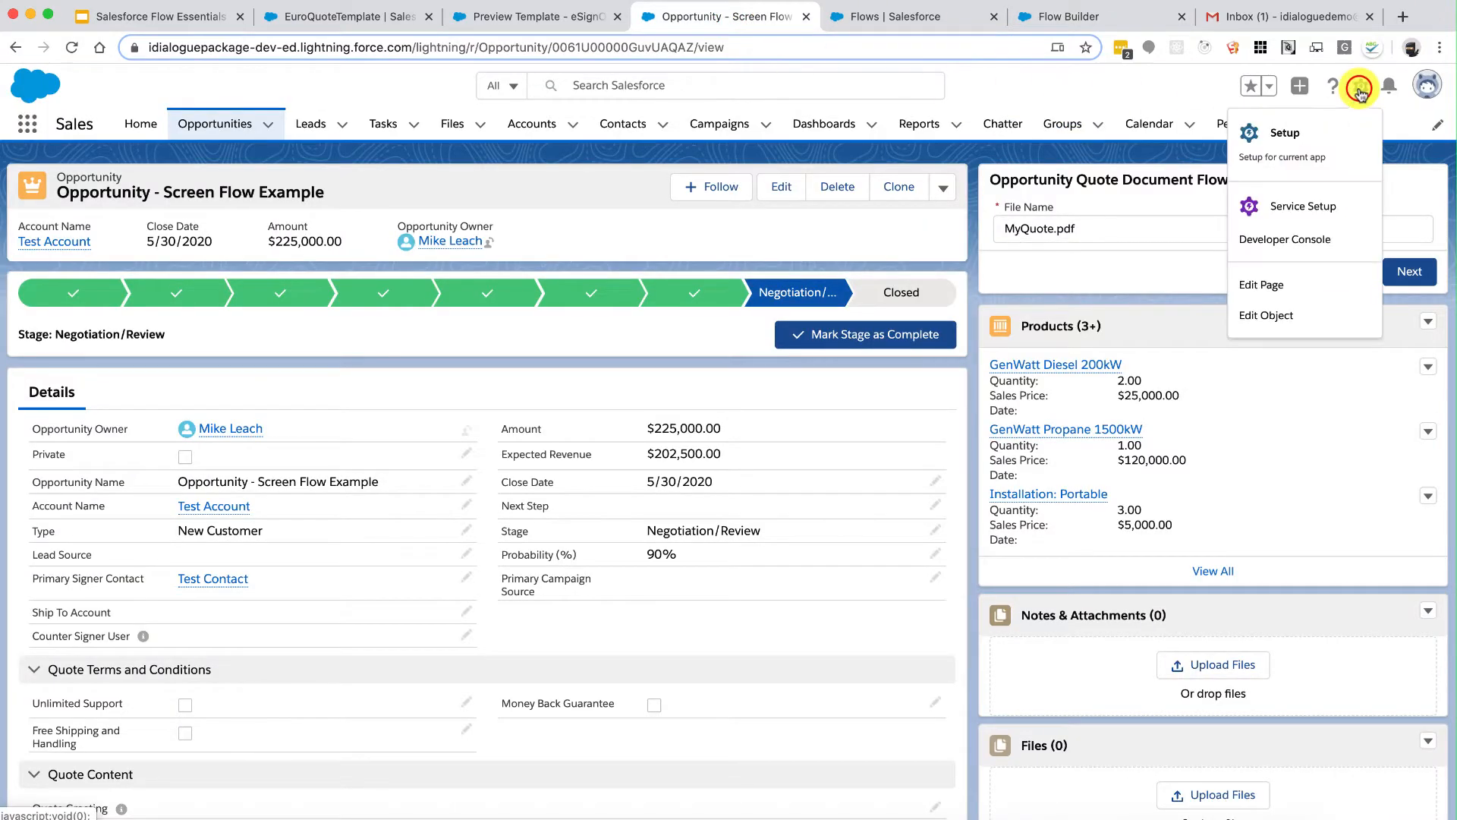
{"action": "left_click", "coordinate": [1266, 285]}
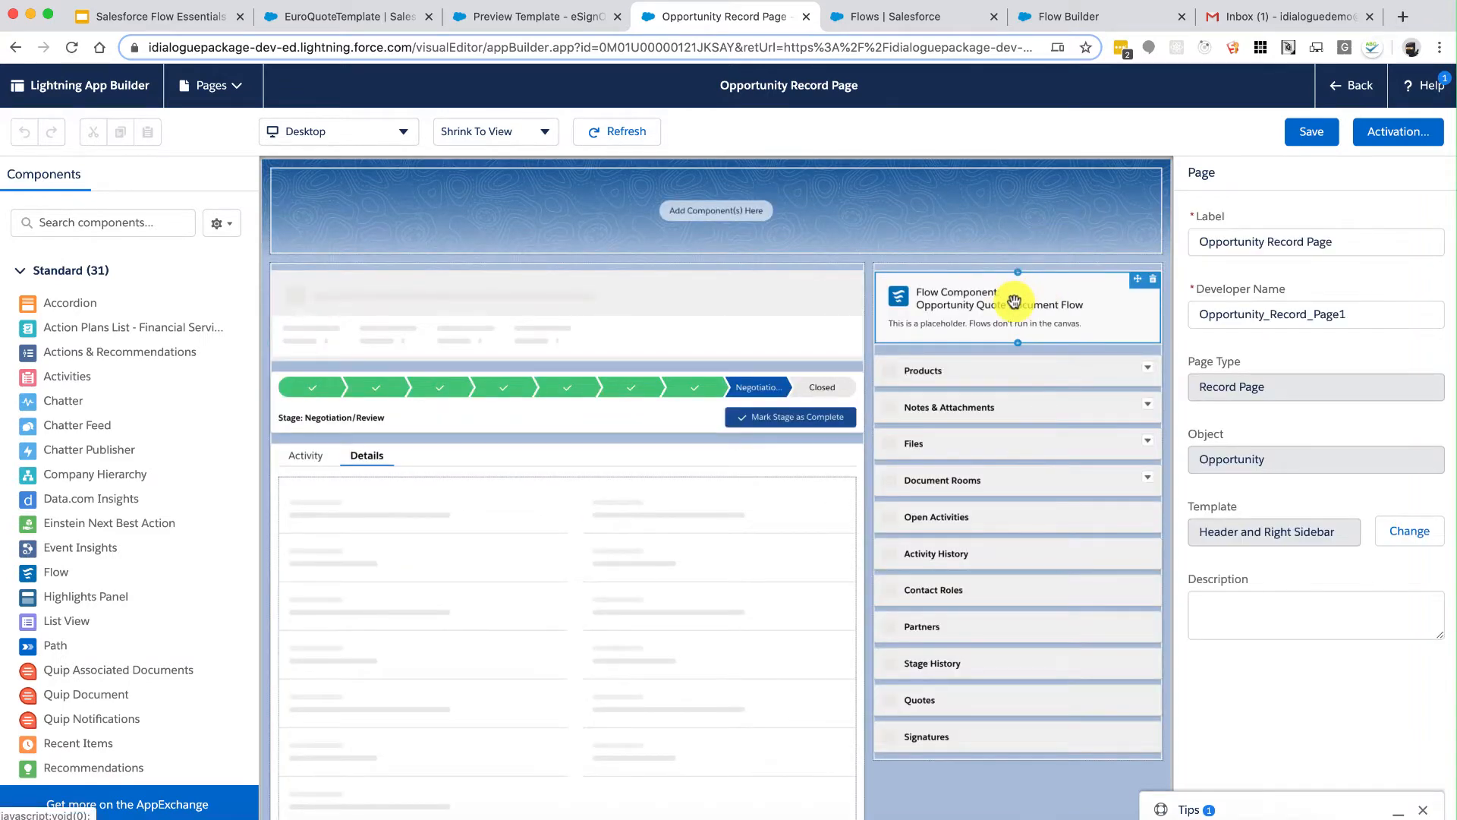
{"action": "left_click", "coordinate": [1014, 301]}
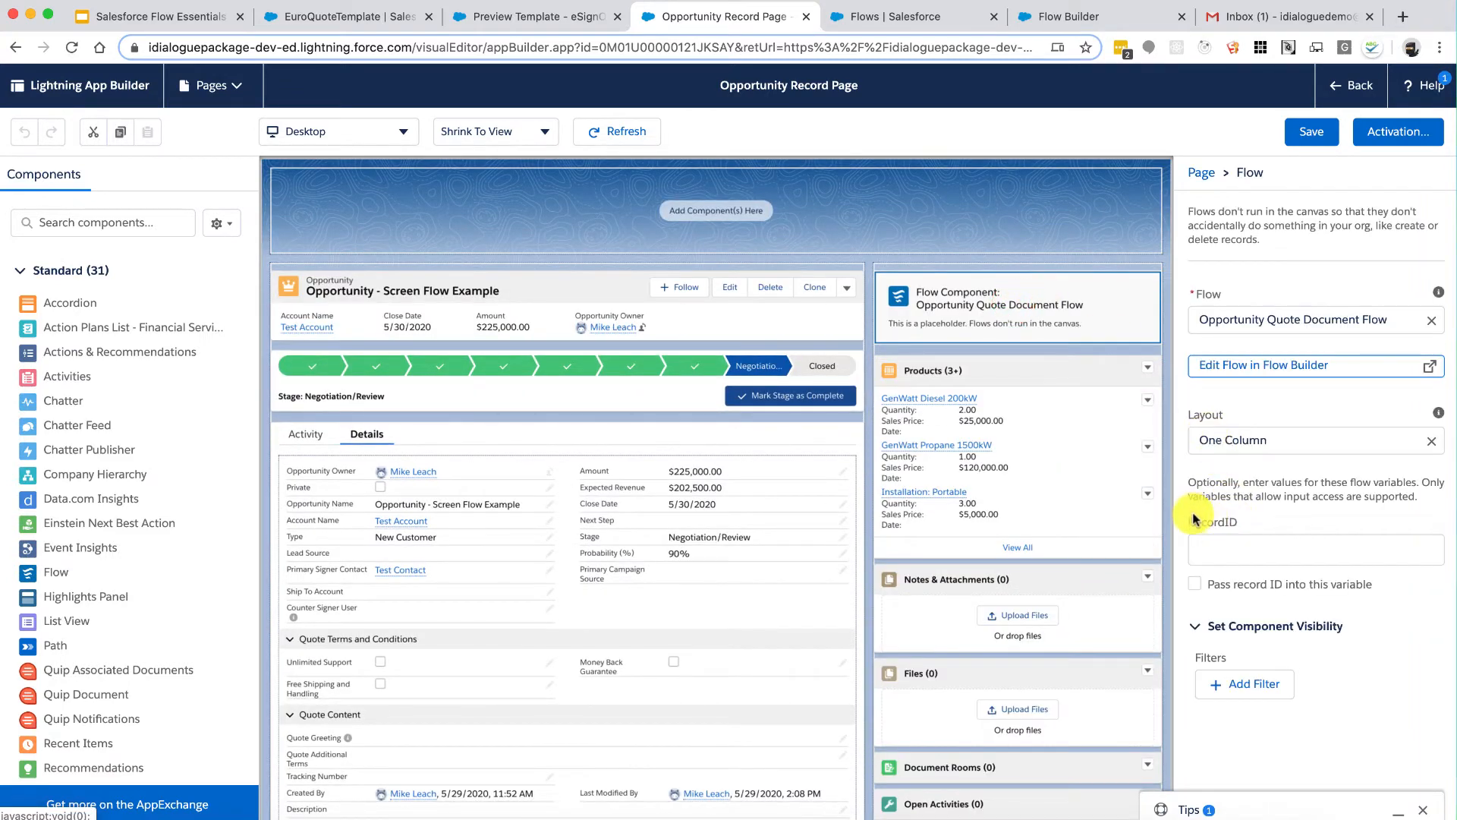
{"action": "left_click", "coordinate": [1192, 521]}
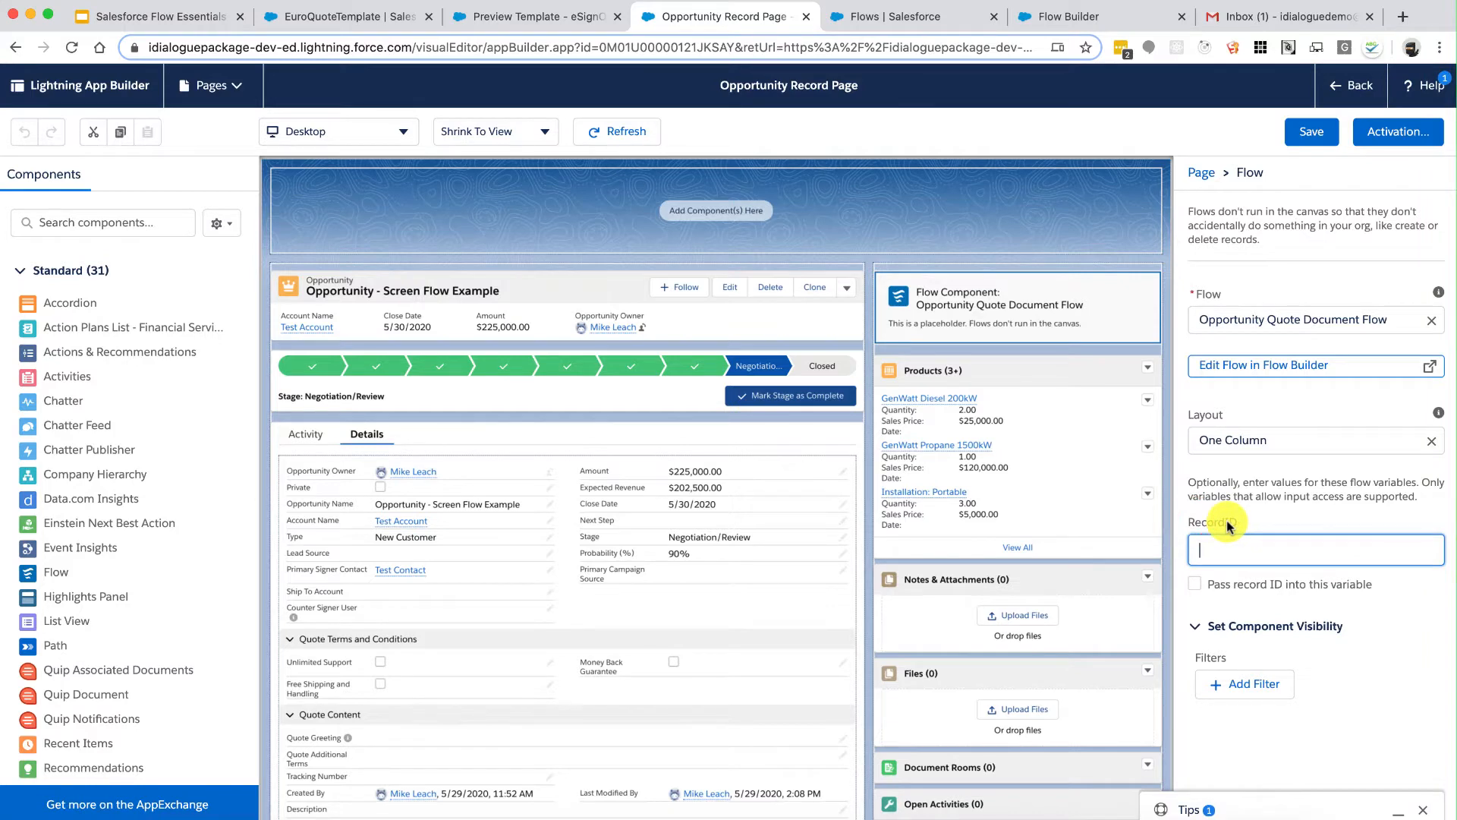
{"action": "left_click", "coordinate": [1193, 586]}
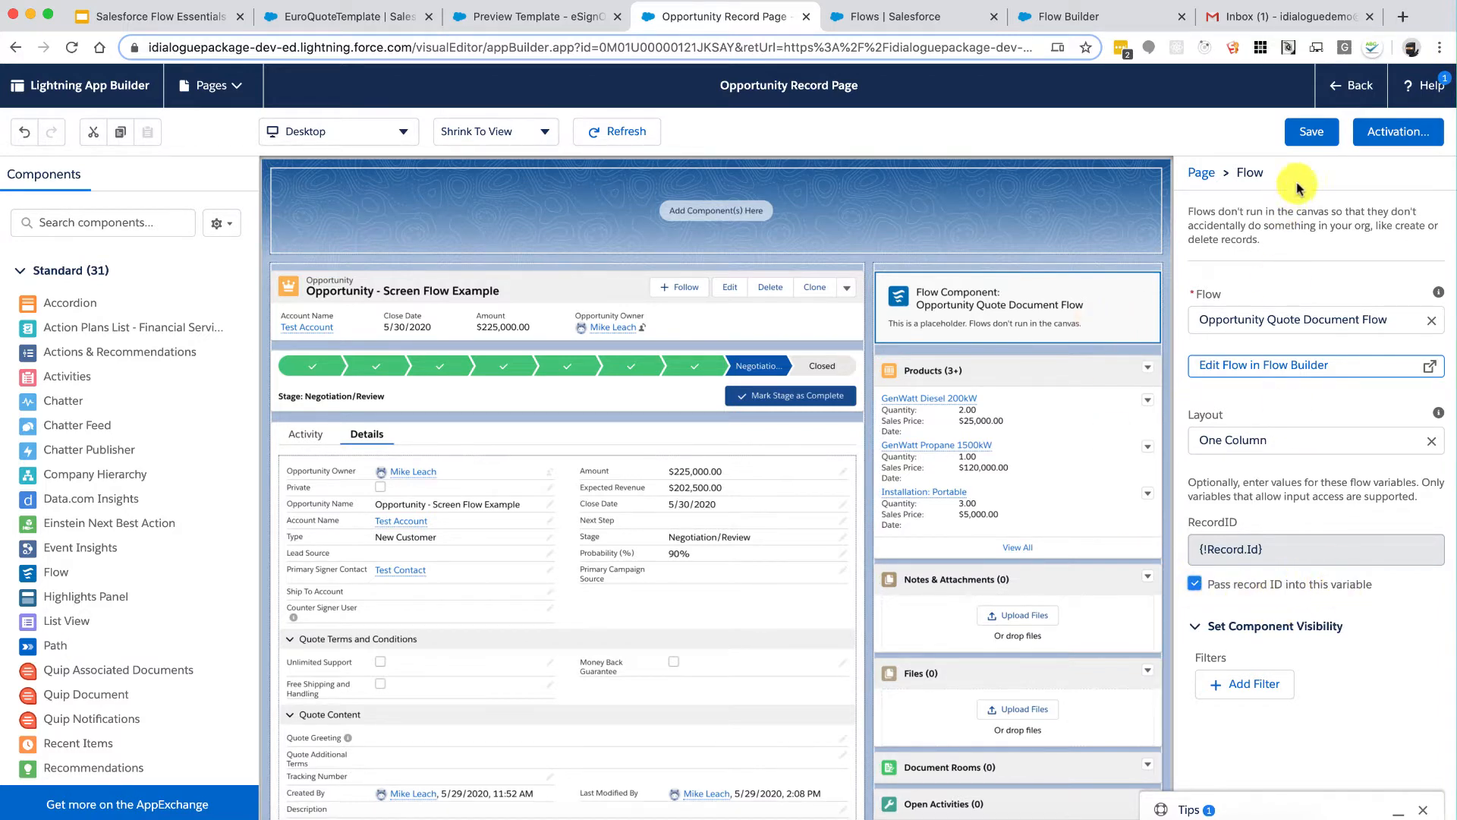
{"action": "left_click", "coordinate": [1306, 136]}
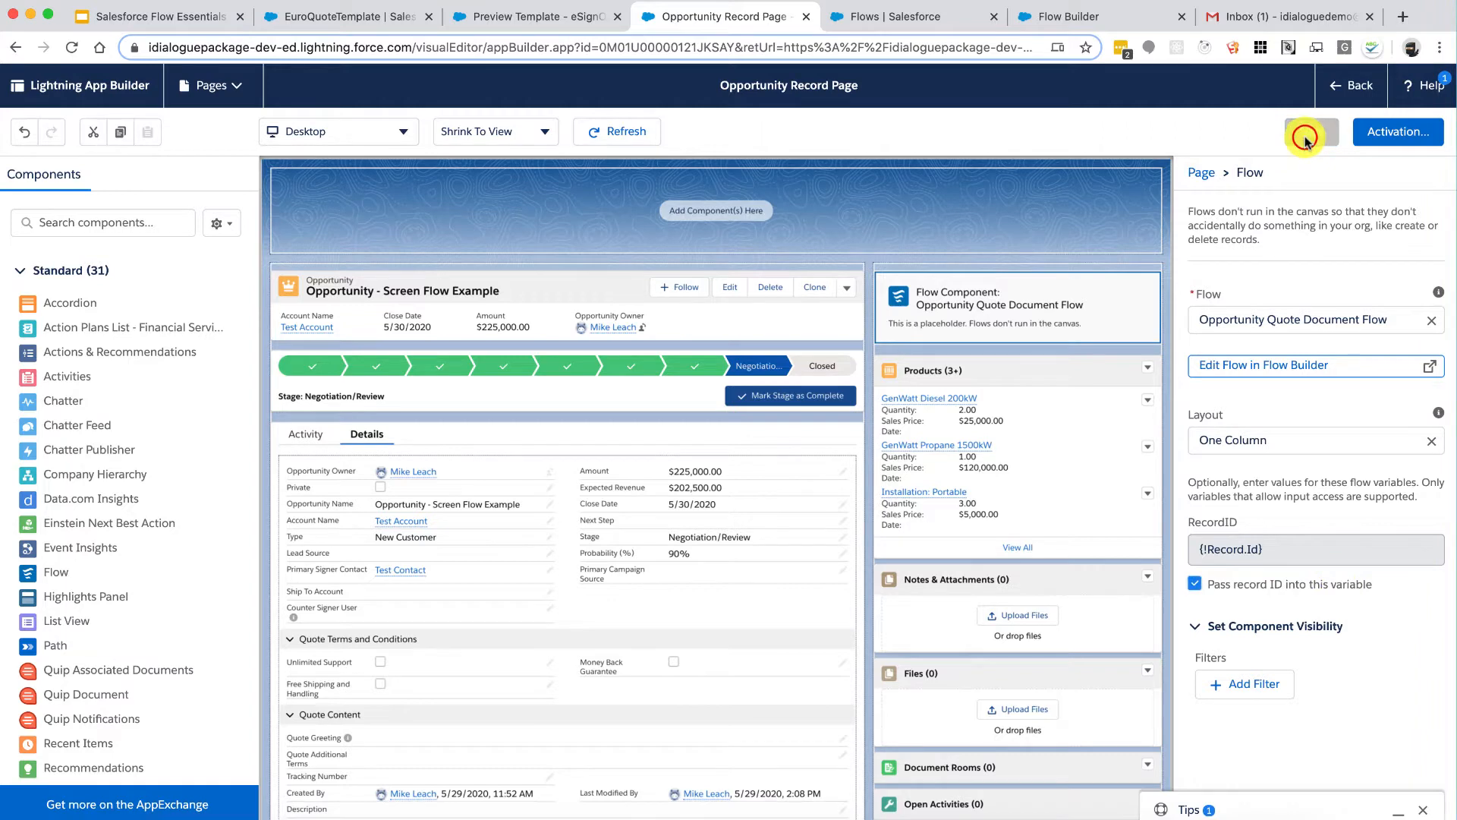
{"action": "left_click", "coordinate": [1347, 88]}
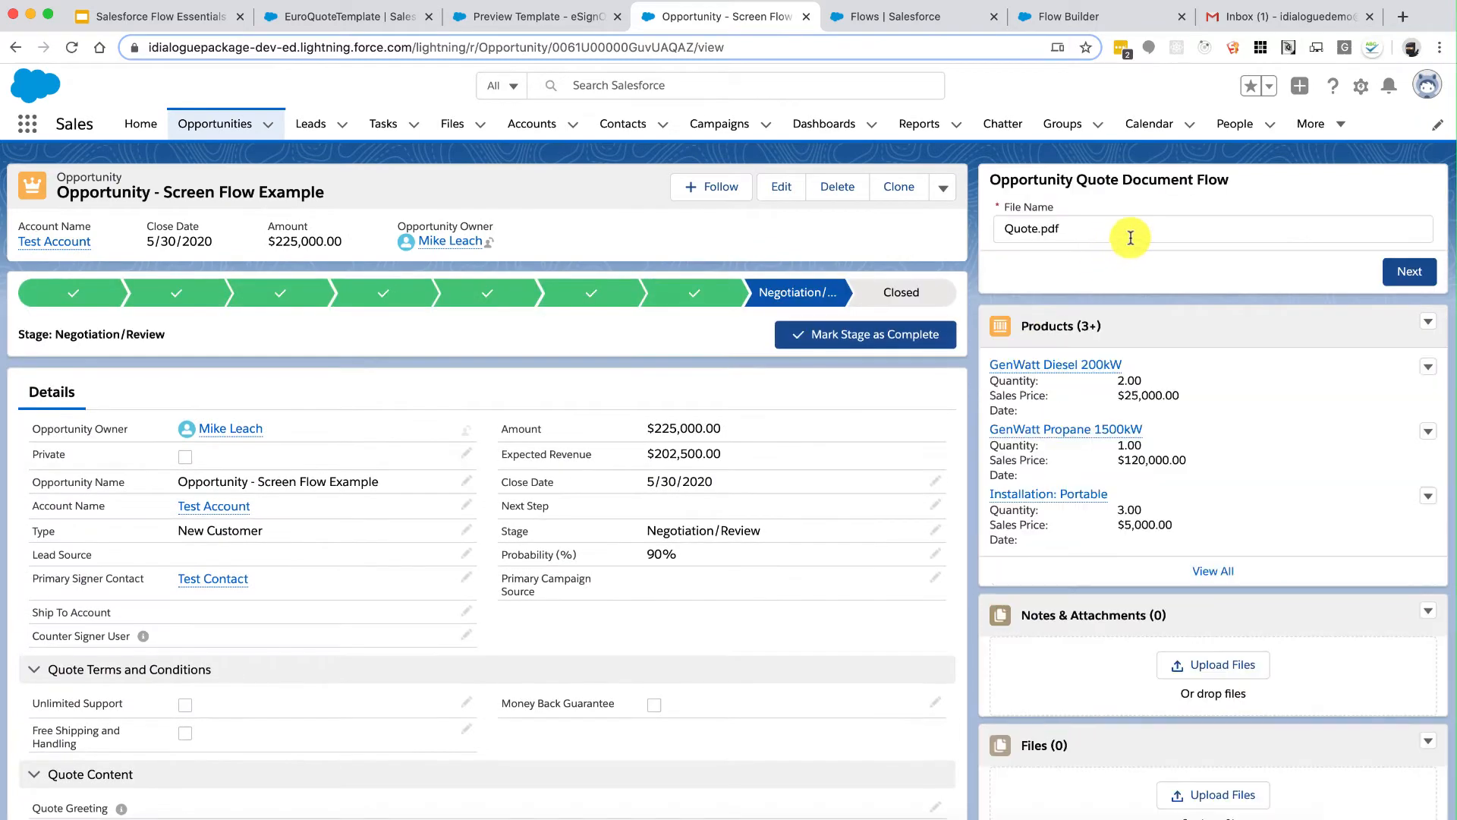
Step: Step the flow on the Opportunity to its results screen and back, then return to Flow Builder
{"action": "left_click", "coordinate": [1405, 273]}
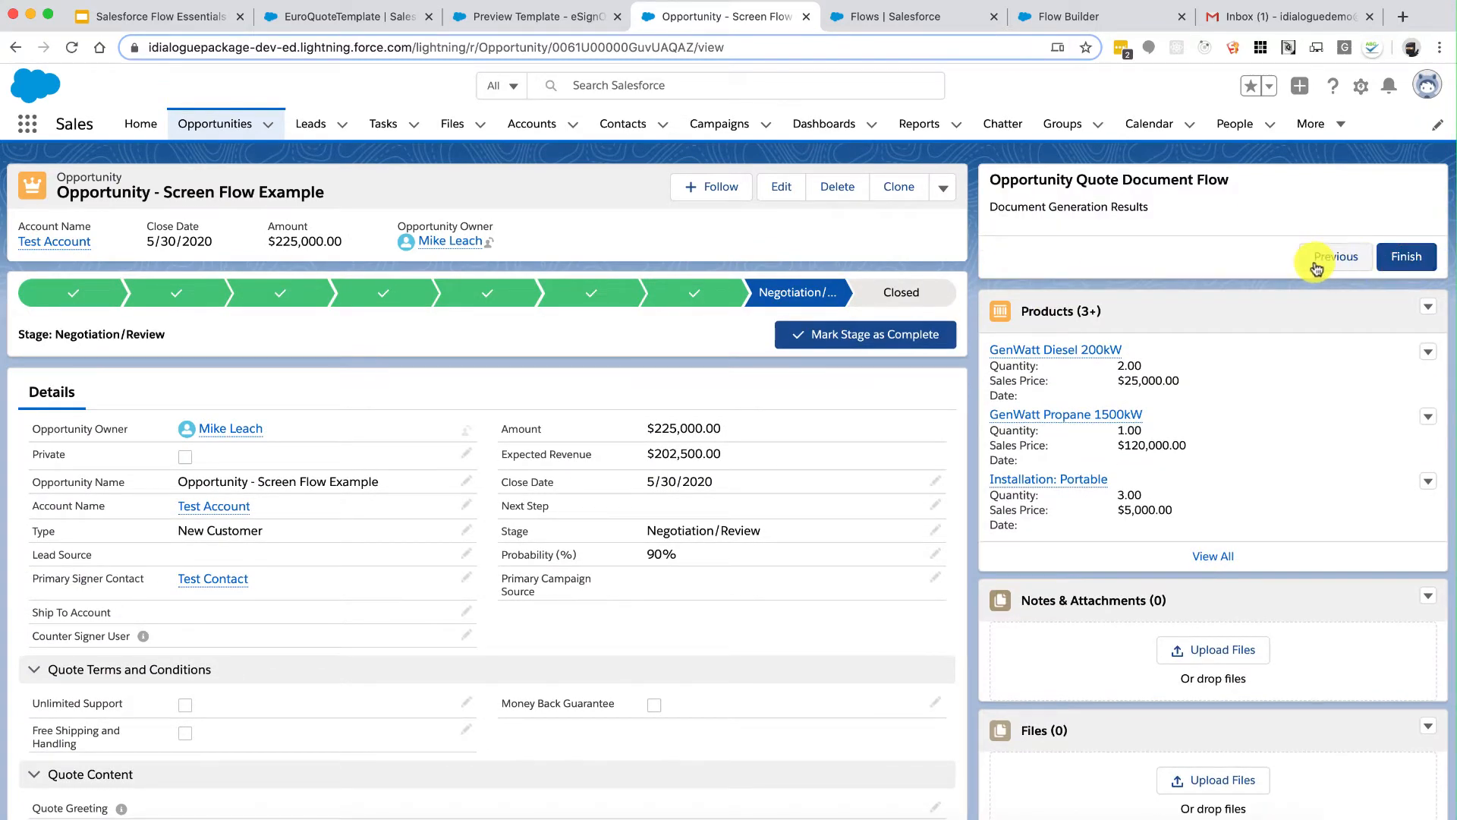
{"action": "left_click", "coordinate": [1335, 257]}
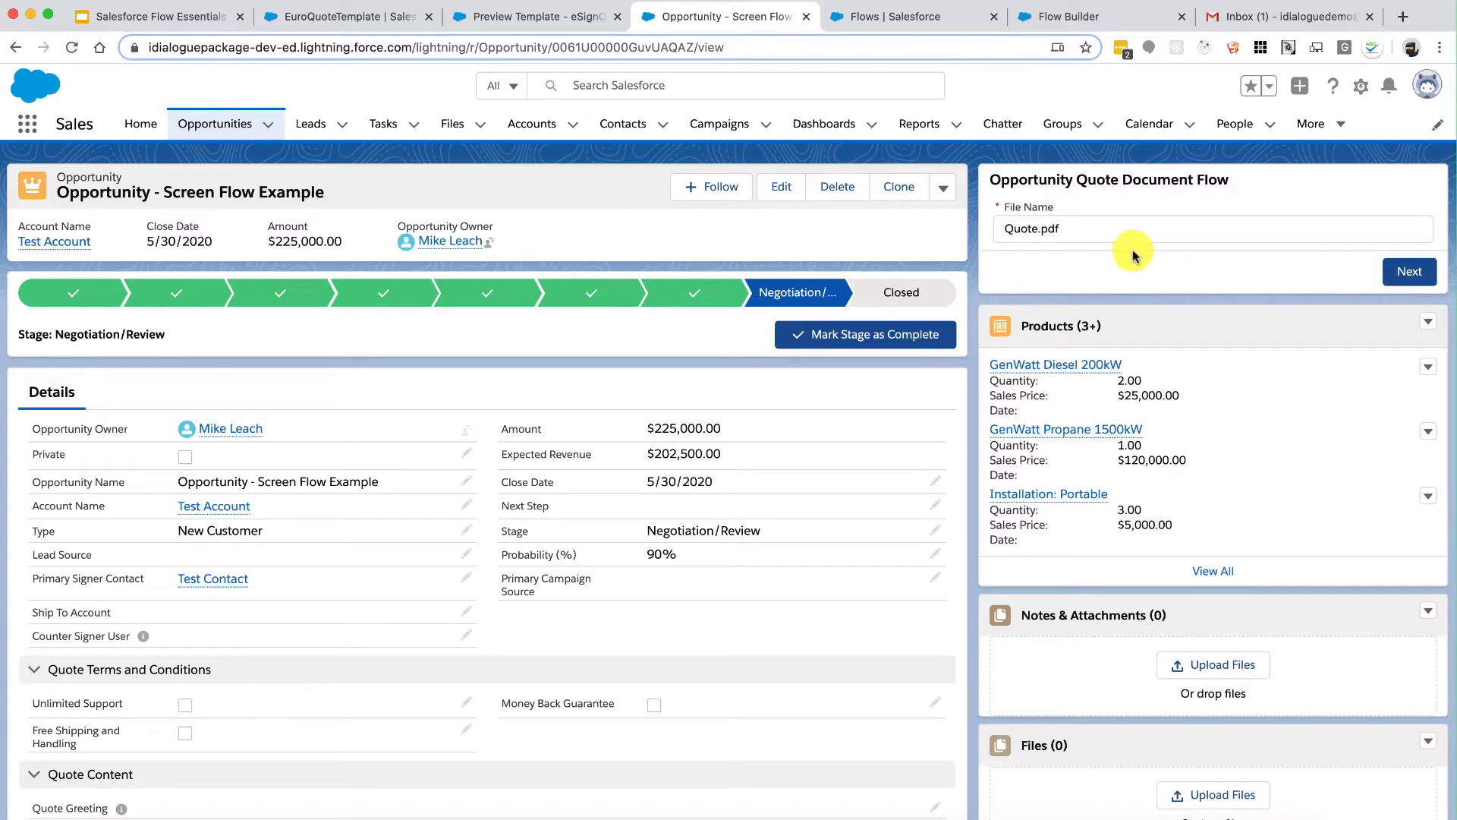
{"action": "left_click", "coordinate": [1050, 19]}
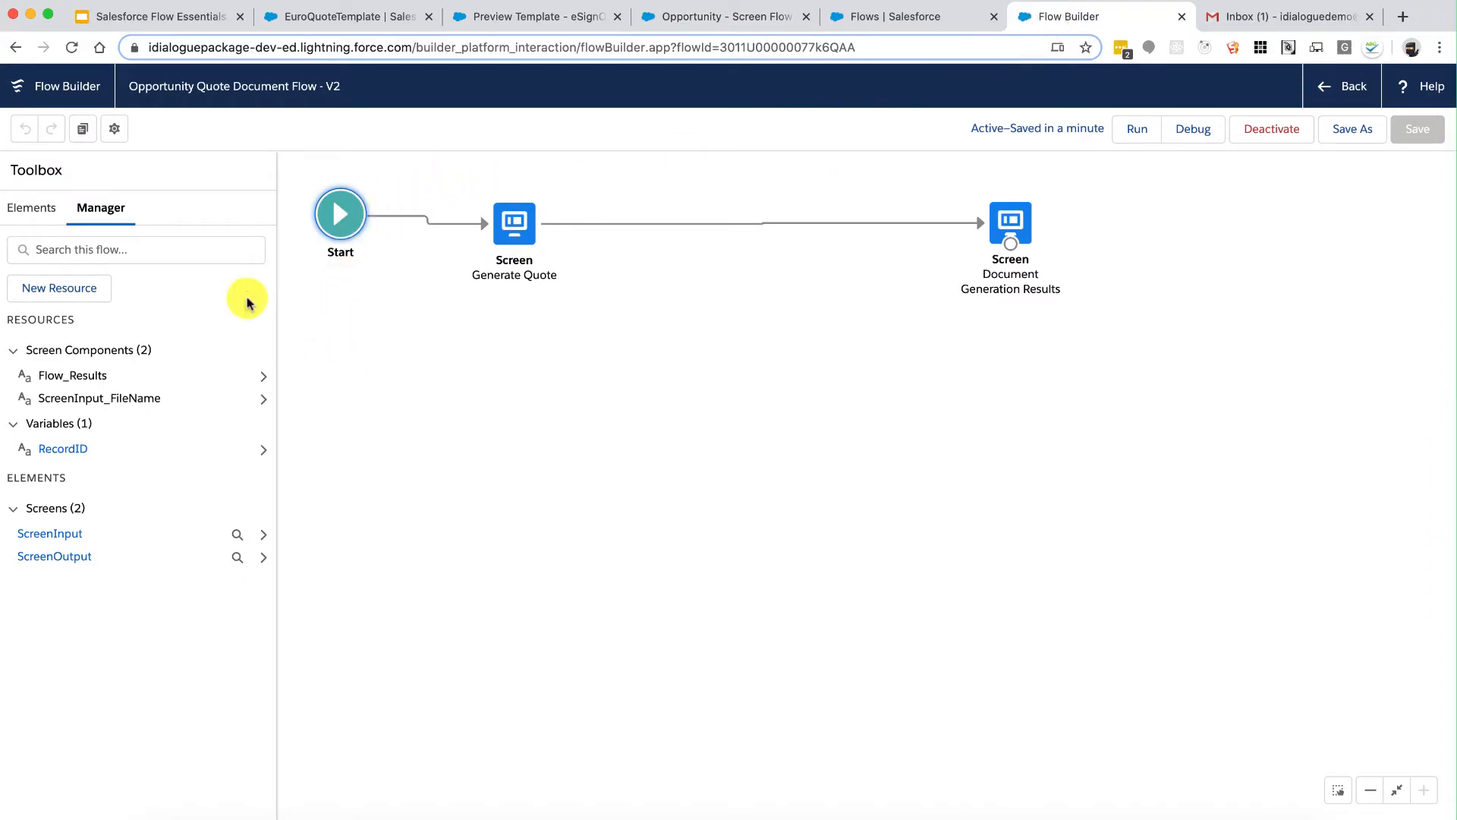
Step: Add a Get Records element labelled 'Get US Quote Template'
{"action": "left_click", "coordinate": [31, 208]}
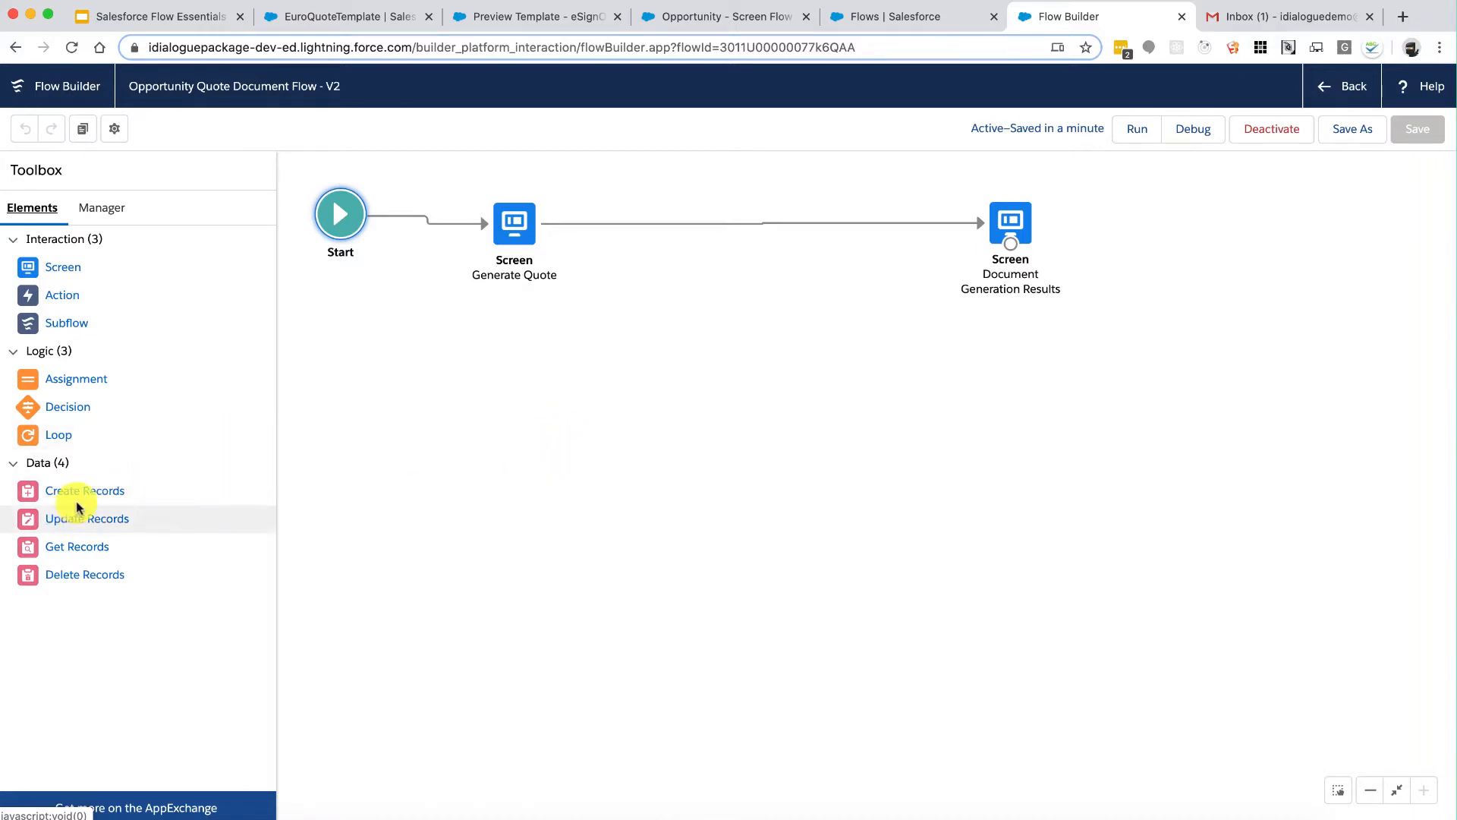
{"action": "left_click_drag", "start_coordinate": [57, 549], "coordinate": [658, 307]}
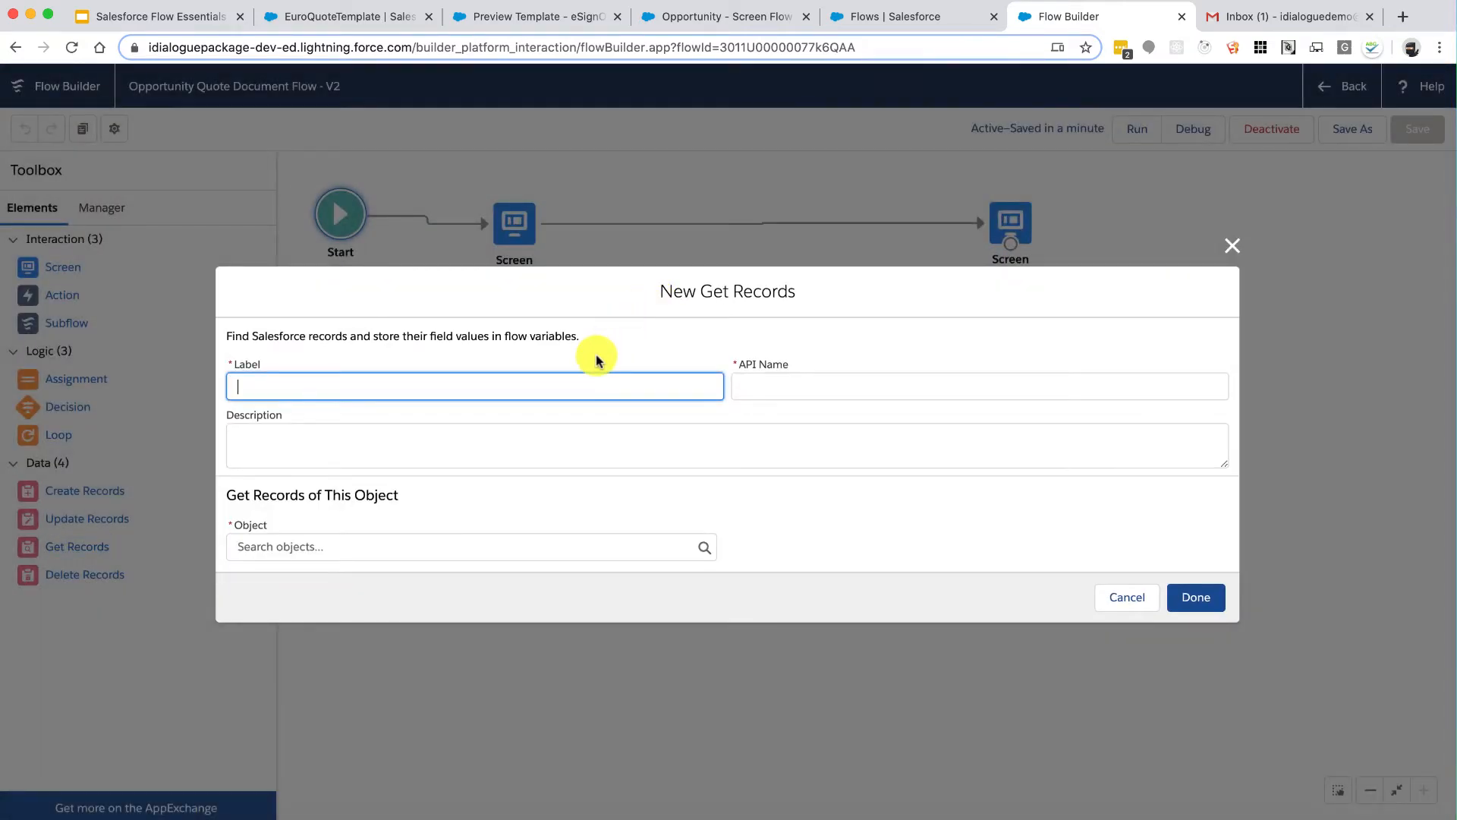
{"action": "type", "text": "Get "}
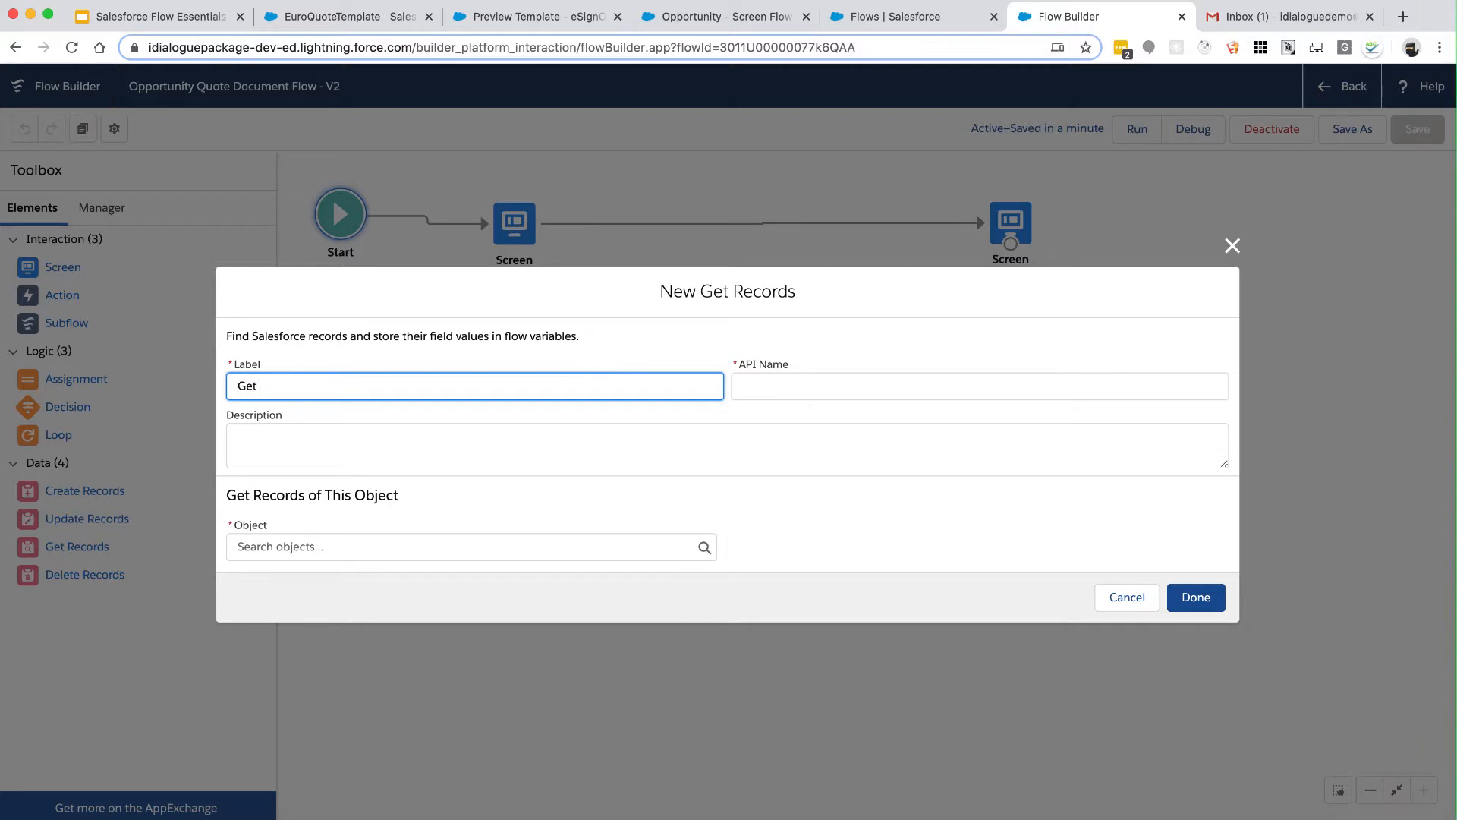
{"action": "type", "text": "Quote "}
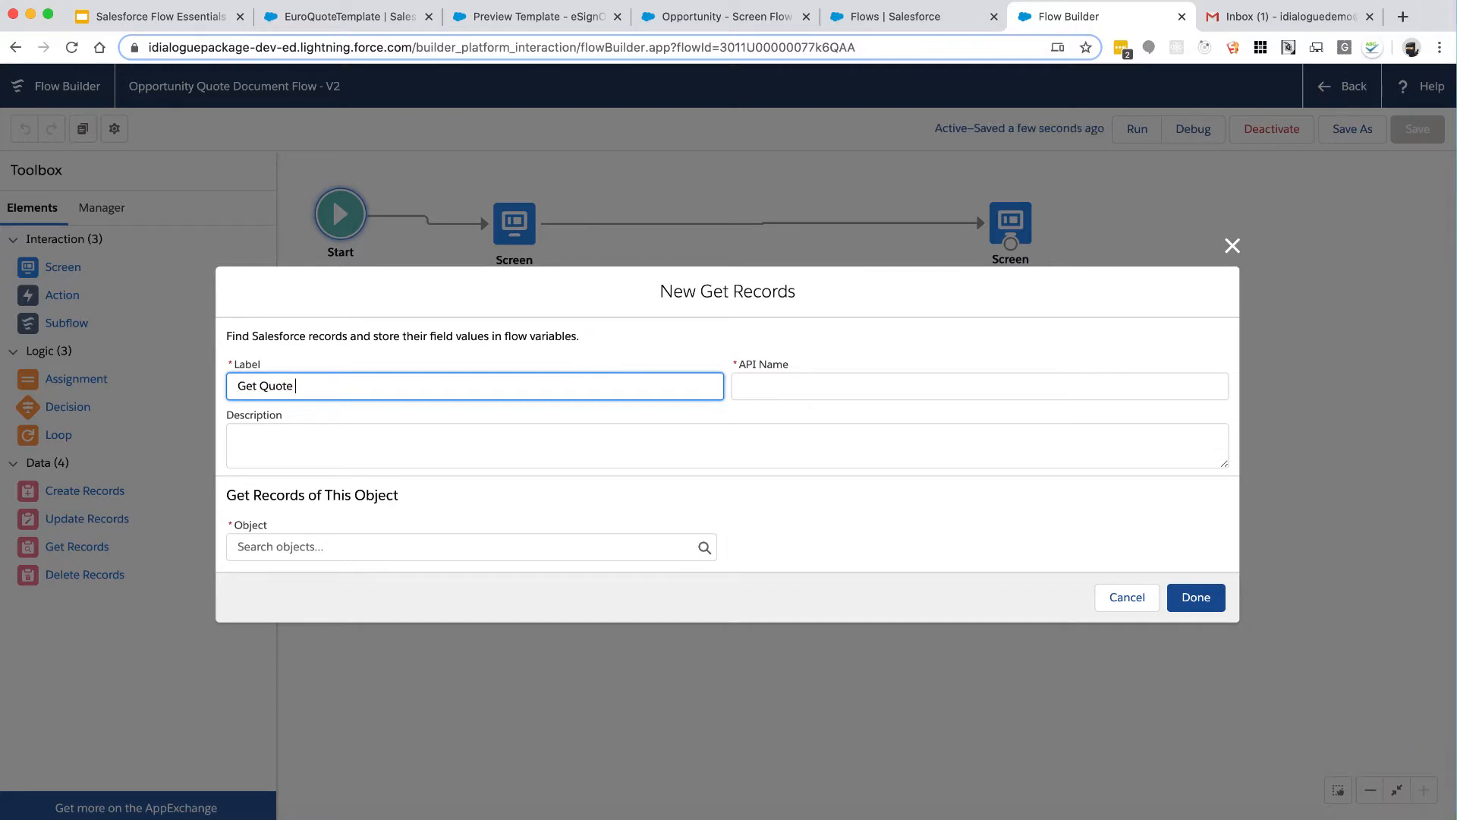
{"action": "type", "text": "Template"}
{"action": "key", "text": "alt+Left"}
{"action": "key", "text": "alt+Left"}
{"action": "key", "text": "alt+Right"}
{"action": "key", "text": "alt+Right"}
{"action": "key", "text": "alt+Left"}
{"action": "type", "text": "US"}
{"action": "key", "text": "Tab"}
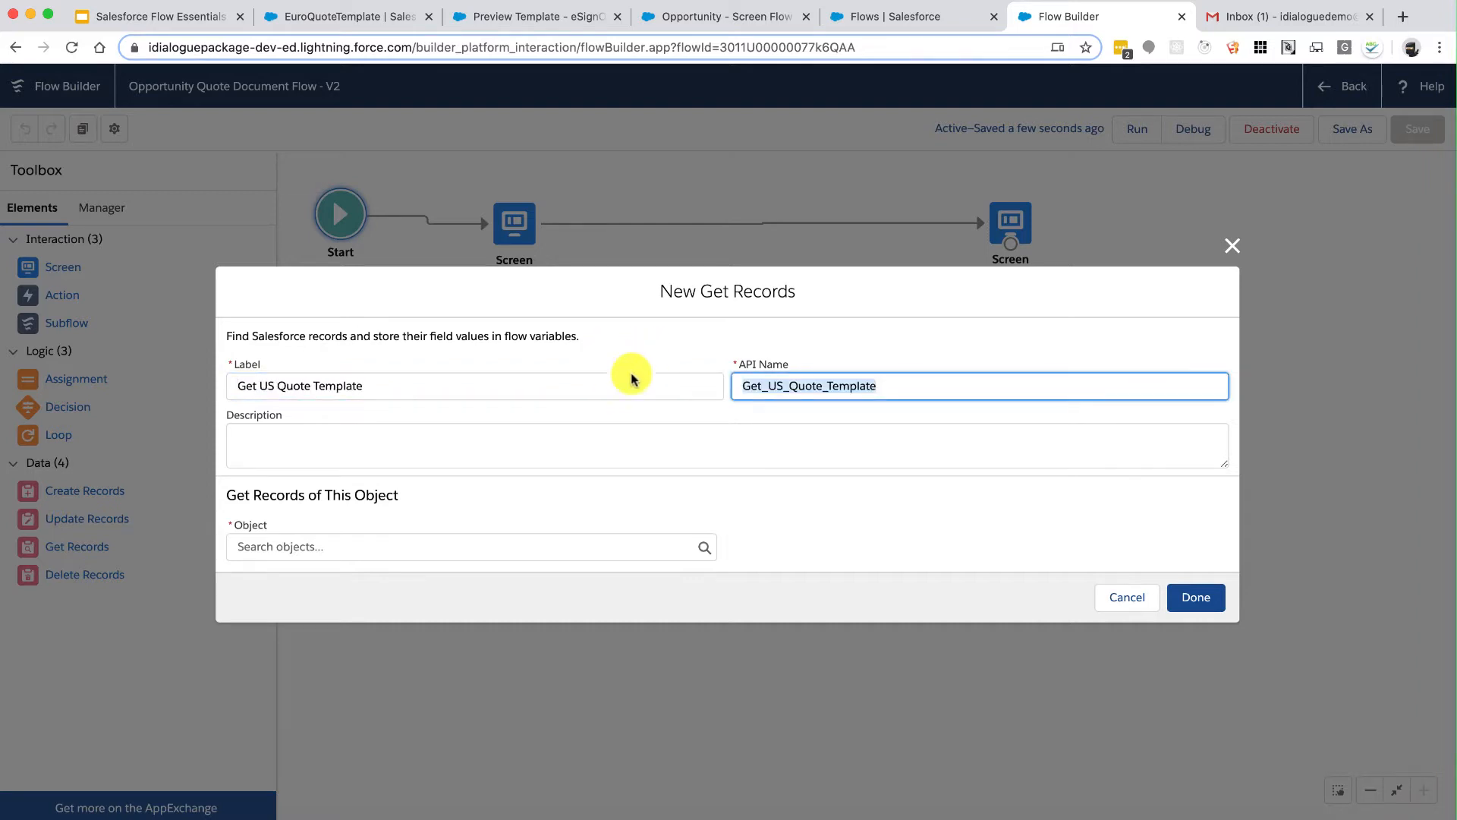
Step: Set its object to Content Version and filter on the Title field with Equals
{"action": "left_click", "coordinate": [468, 543]}
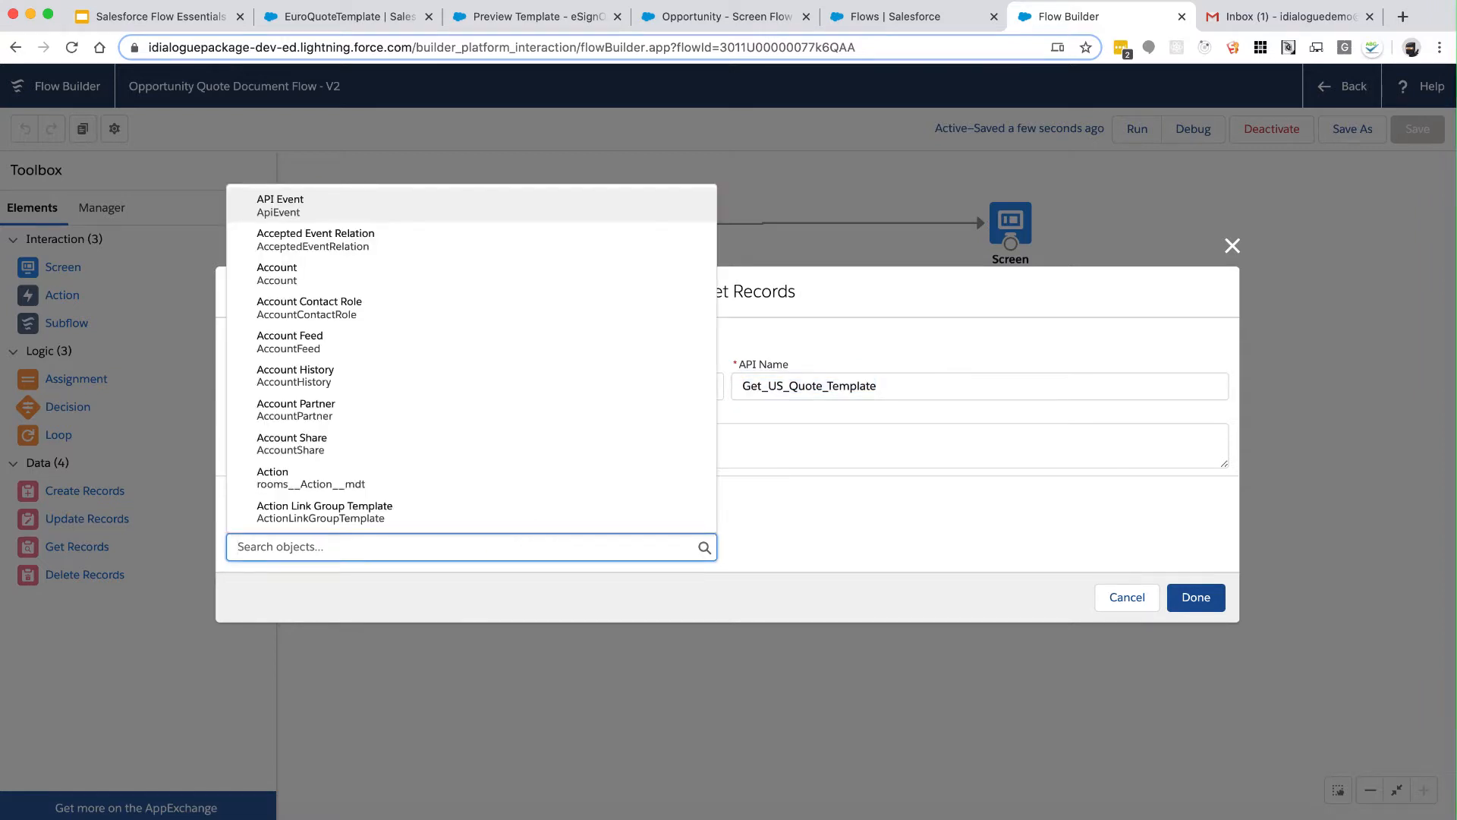
{"action": "type", "text": "contentver"}
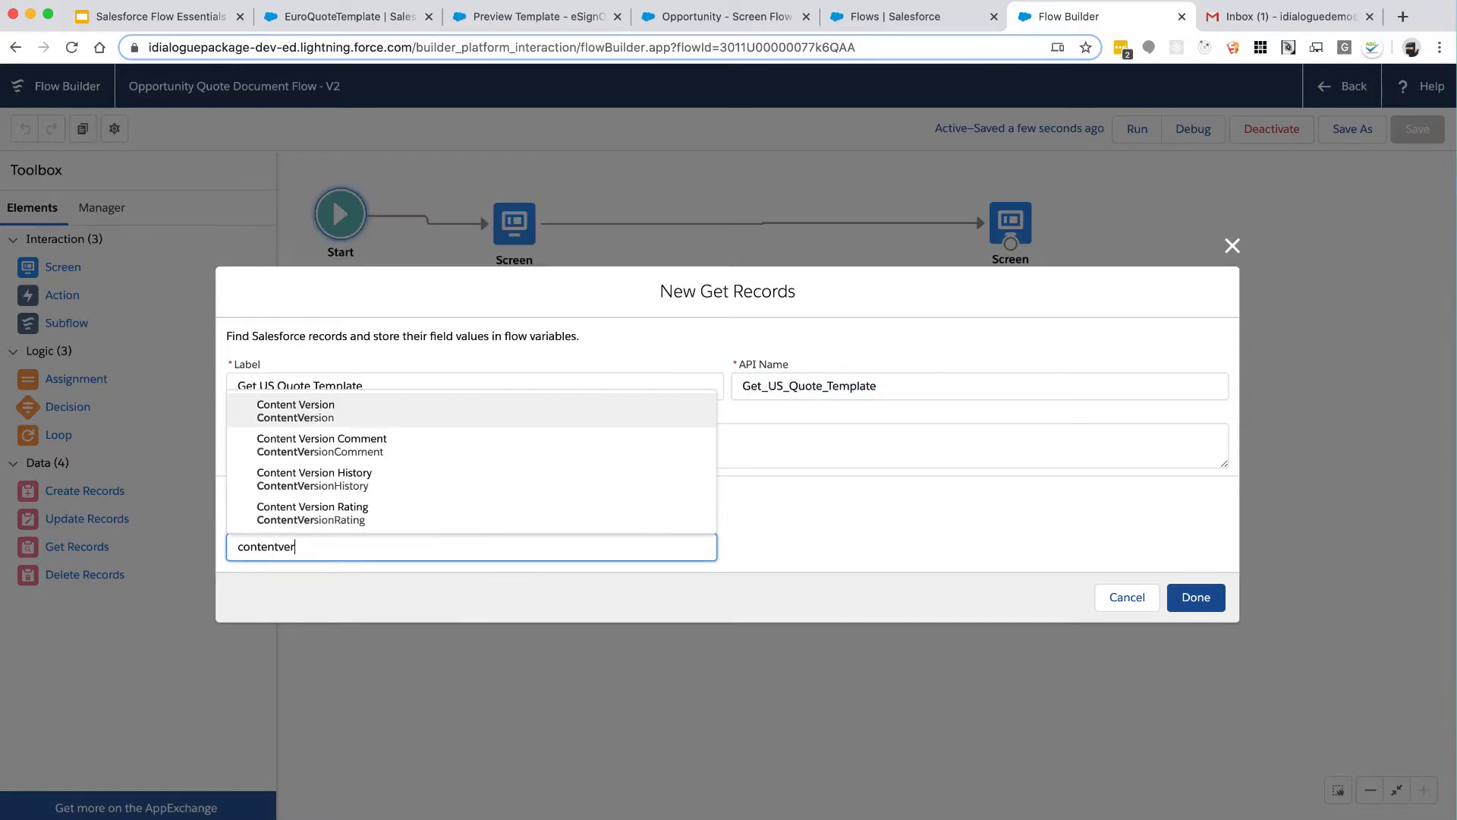
{"action": "left_click", "coordinate": [461, 408]}
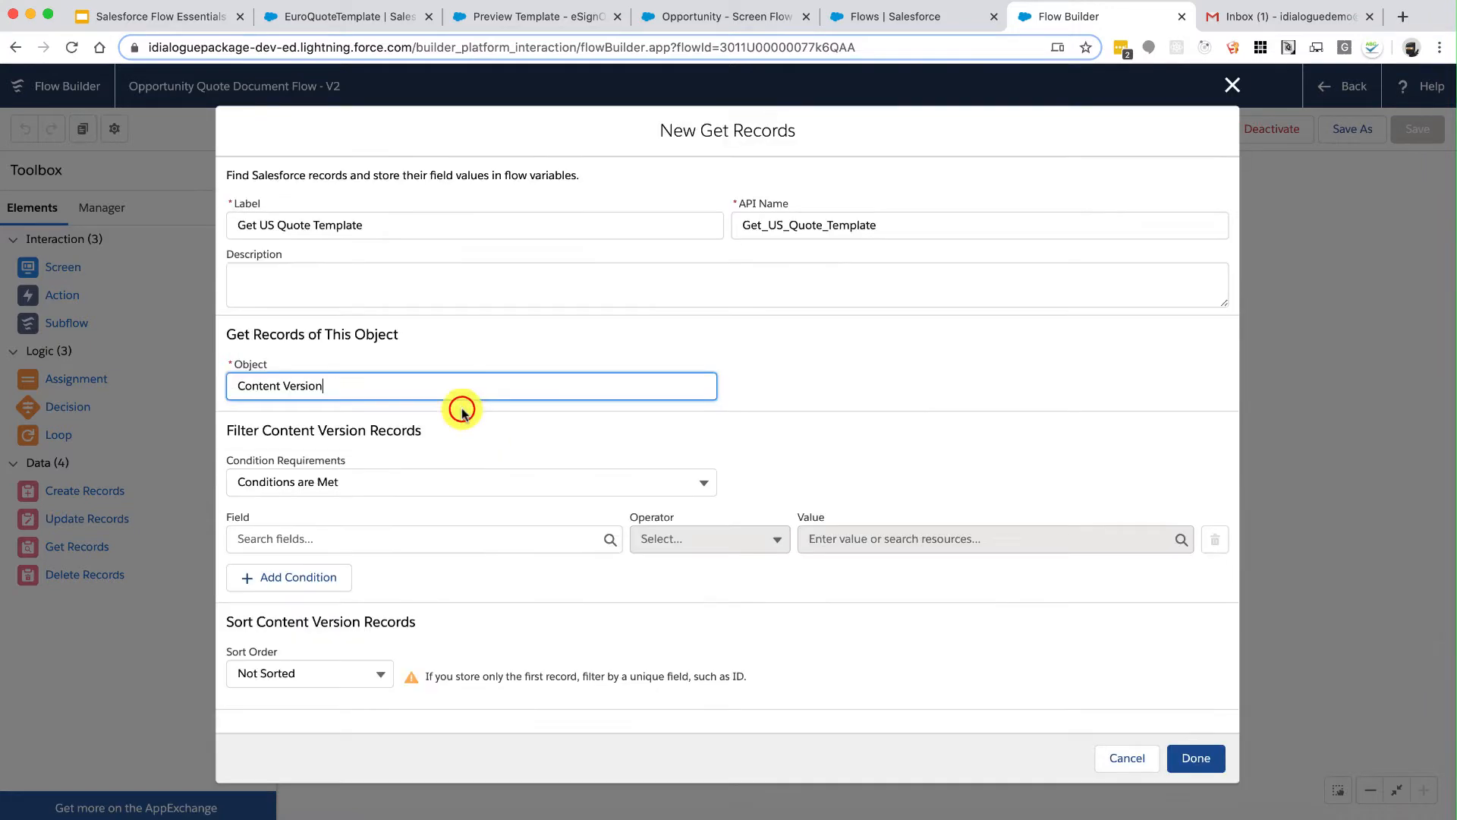
{"action": "scroll", "coordinate": [573, 459], "scroll_direction": "down", "scroll_amount": 3}
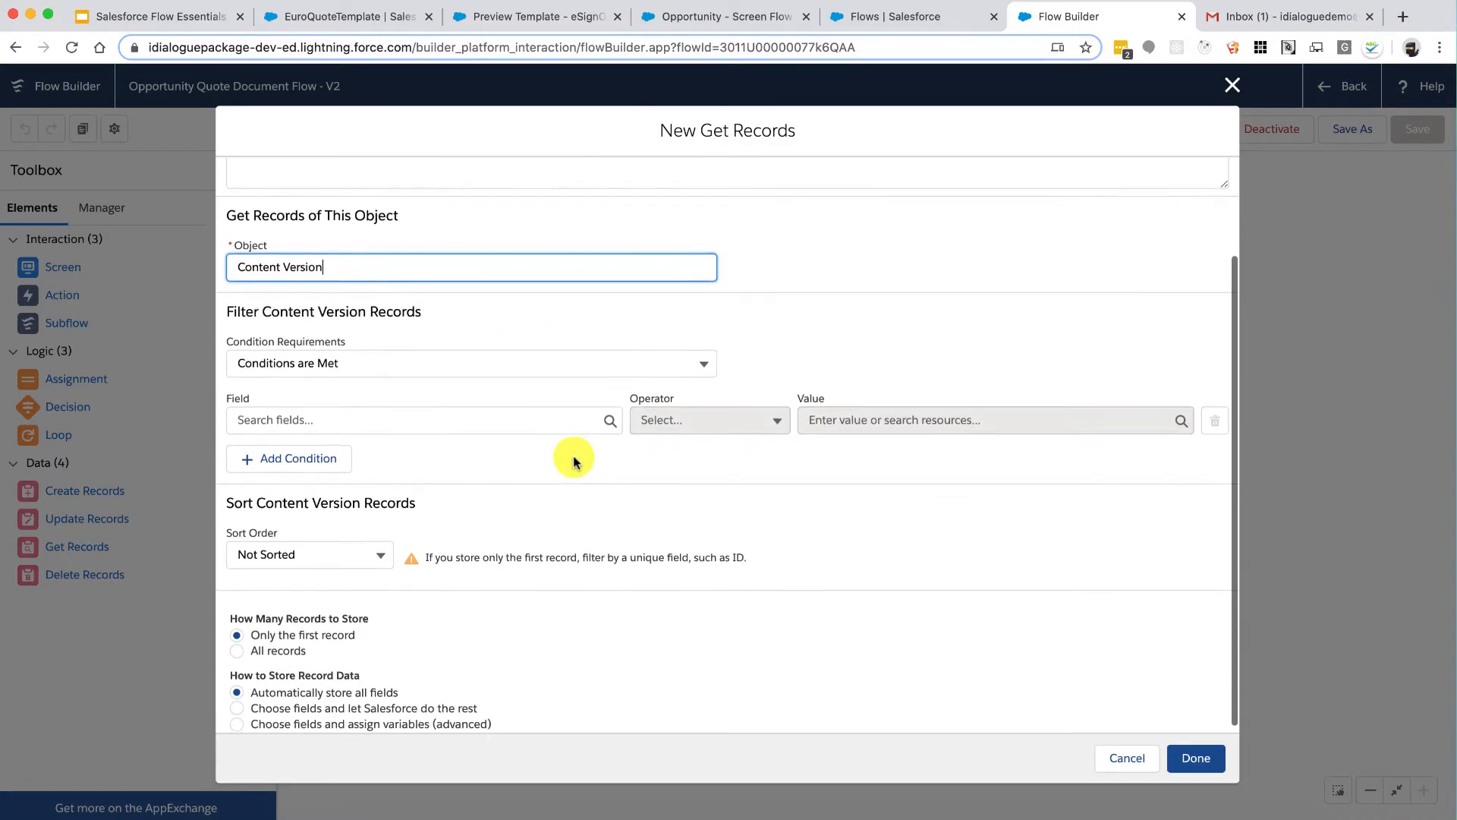
{"action": "left_click", "coordinate": [531, 421]}
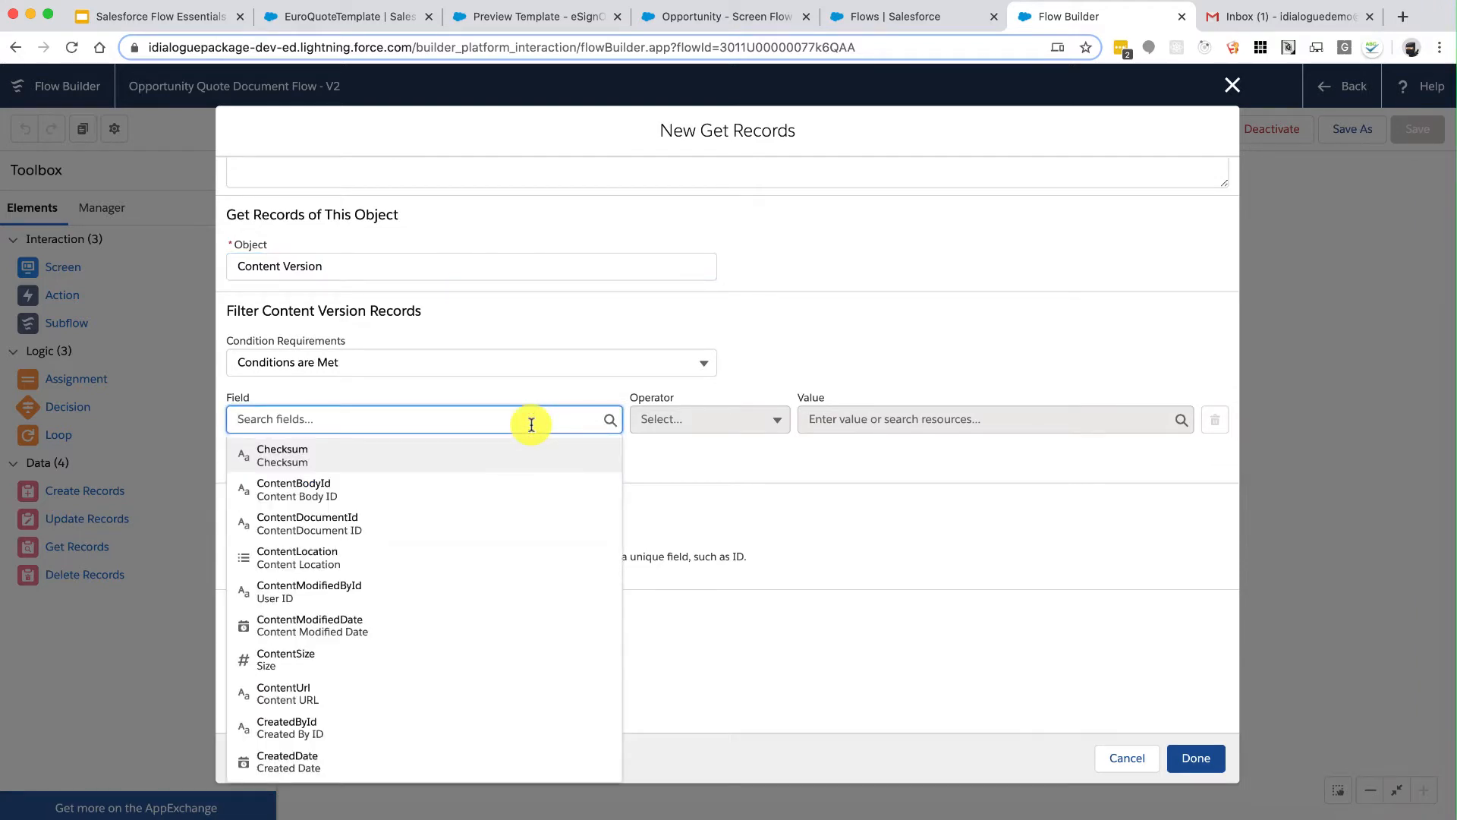
{"action": "type", "text": "title"}
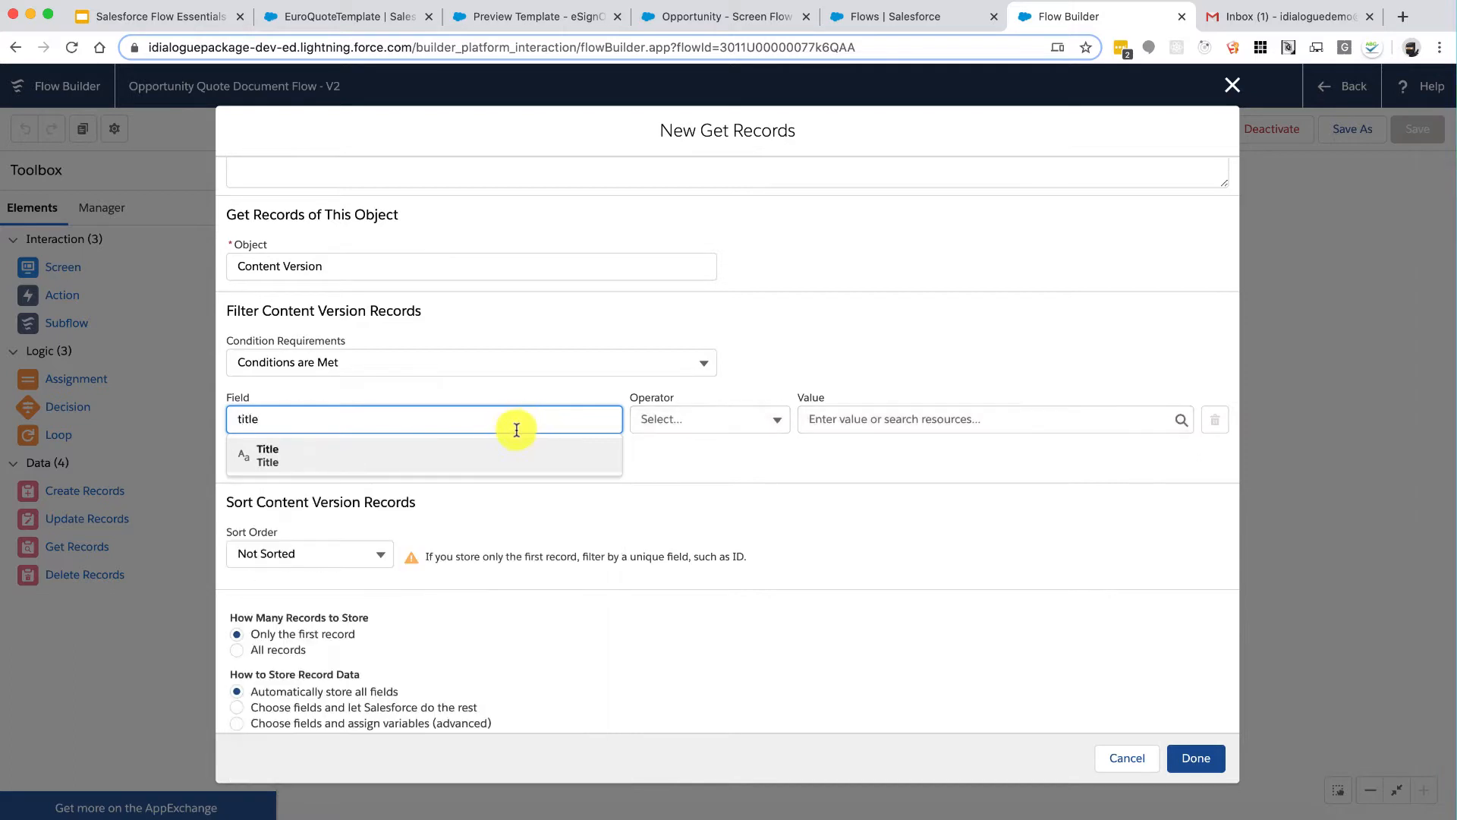
{"action": "left_click", "coordinate": [504, 457]}
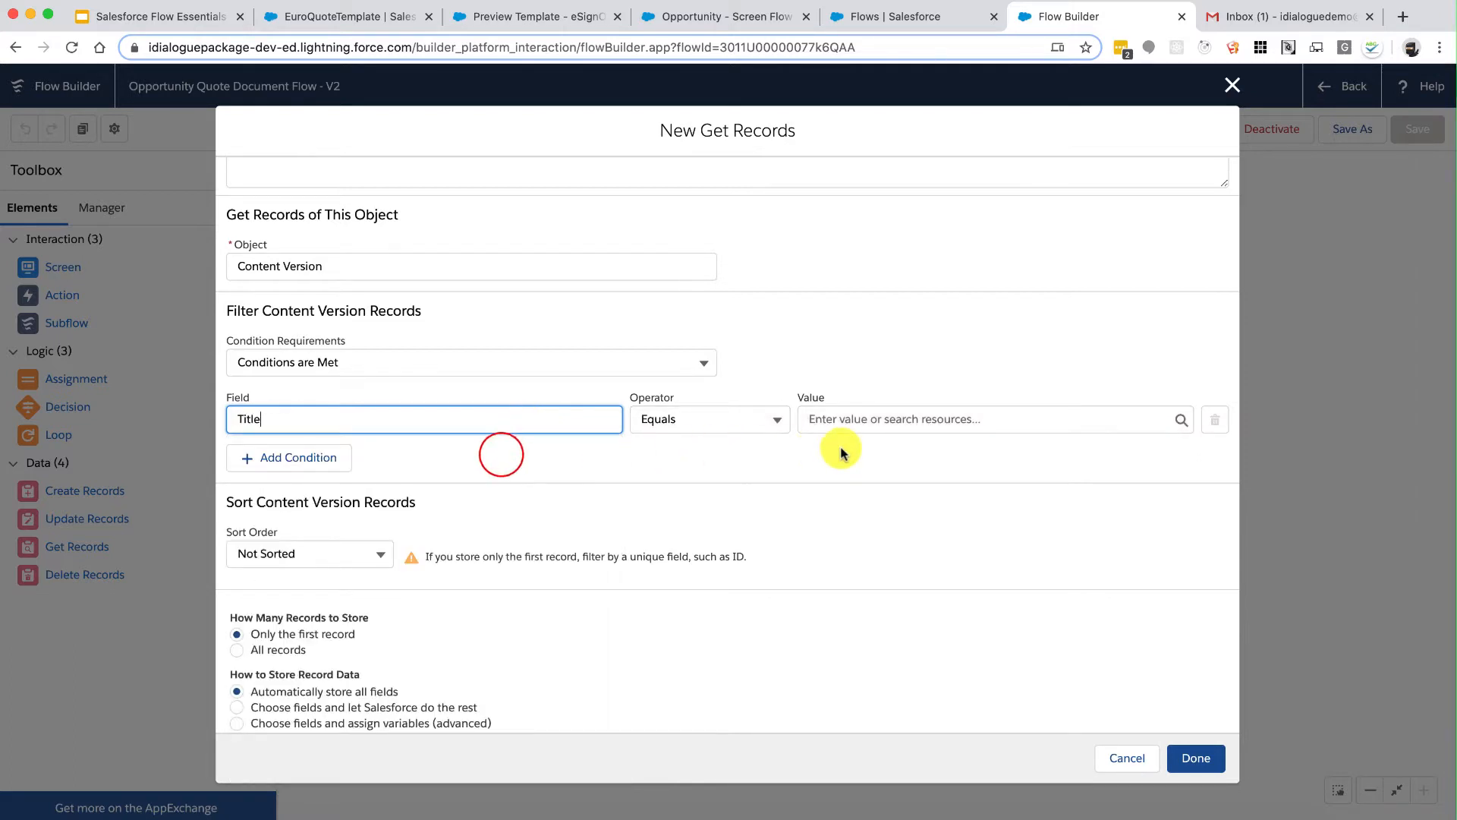
{"action": "left_click", "coordinate": [543, 23]}
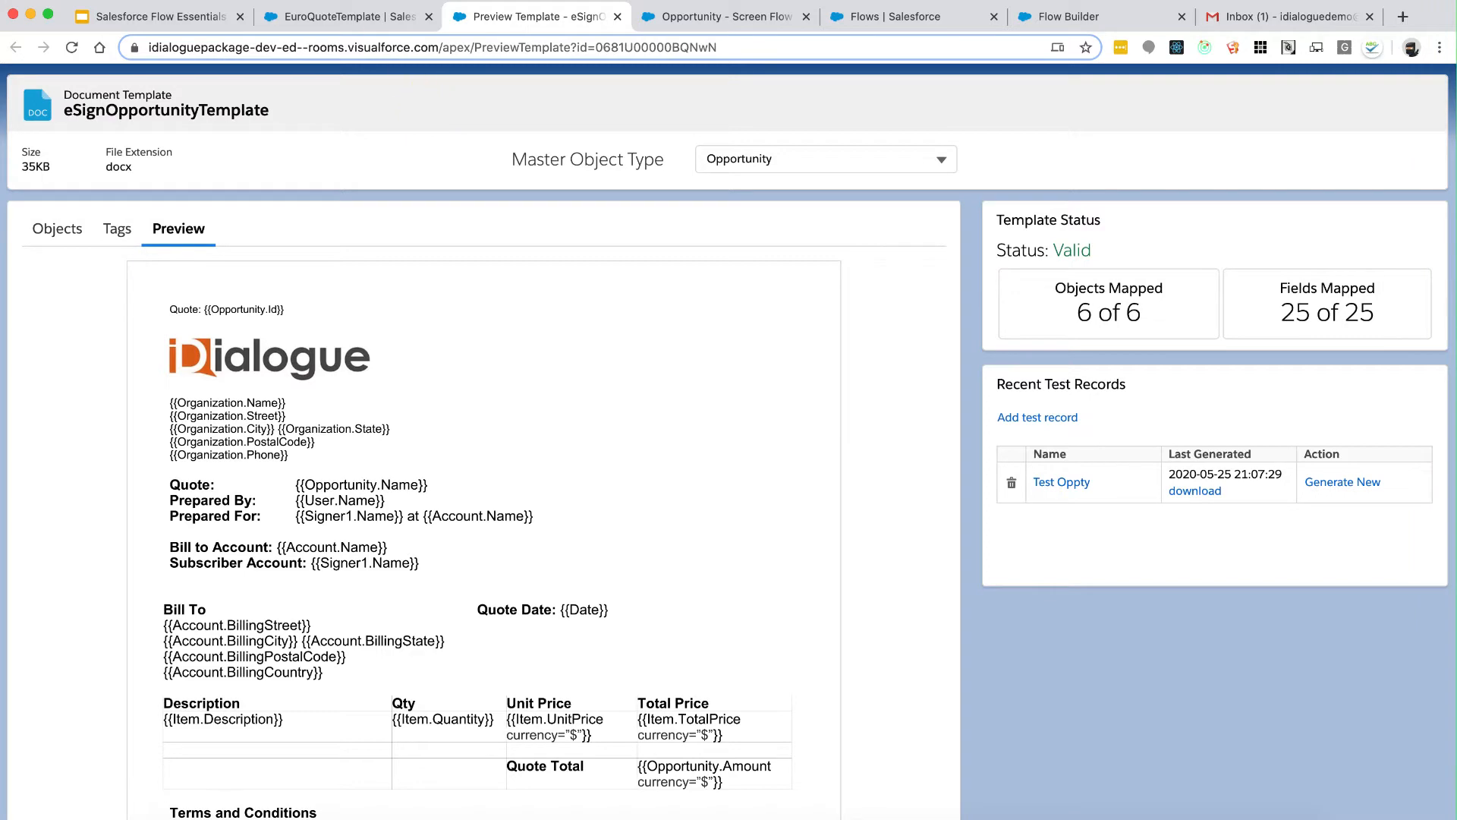
Step: Select the eSignOpportunityTemplate title after glancing at the EuroQuoteTemplate file
{"action": "left_click", "coordinate": [347, 16]}
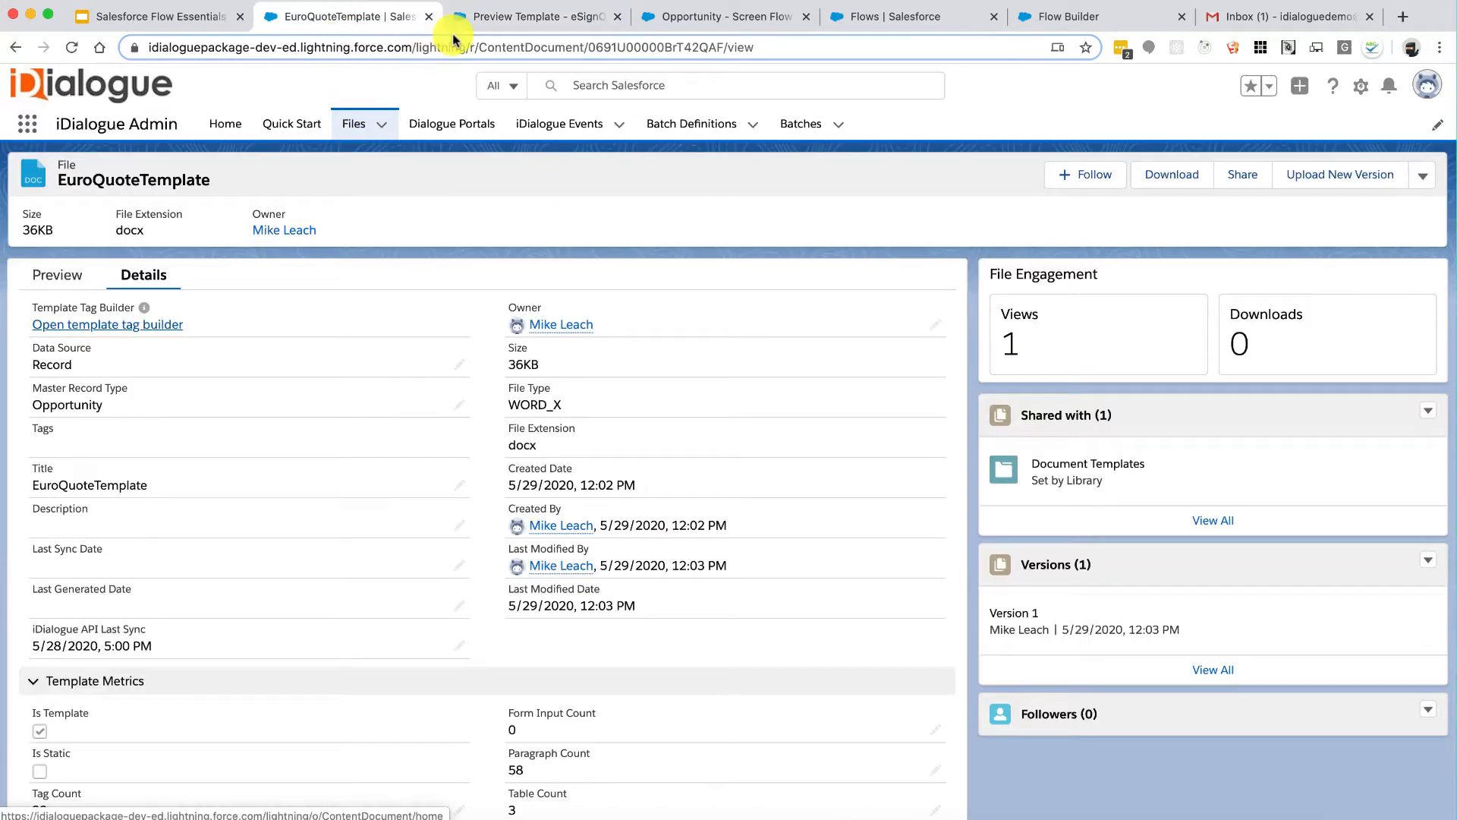
{"action": "left_click", "coordinate": [488, 16]}
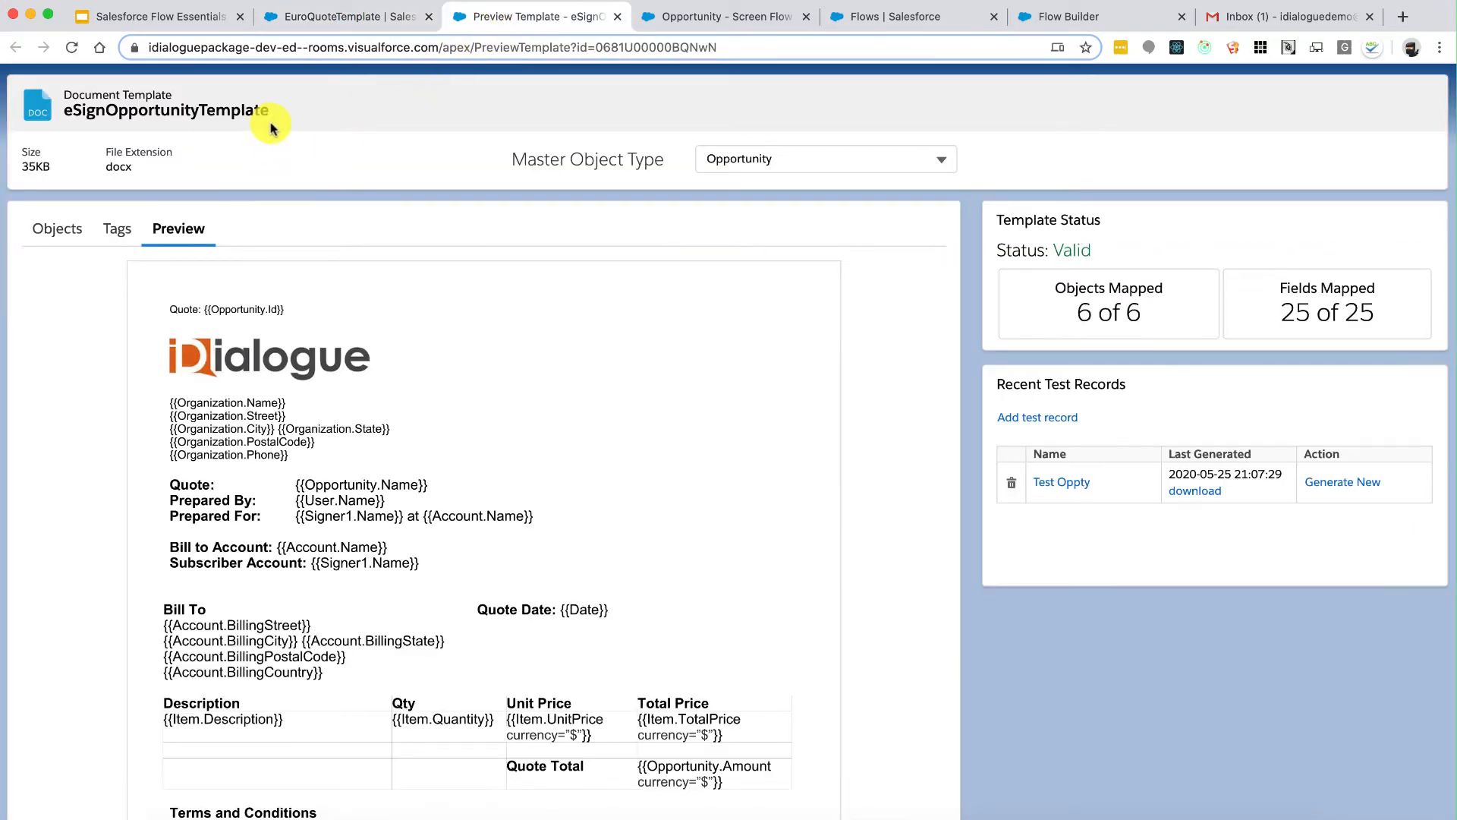
{"action": "left_click_drag", "start_coordinate": [267, 110], "coordinate": [64, 111]}
{"action": "key", "text": "super+c"}
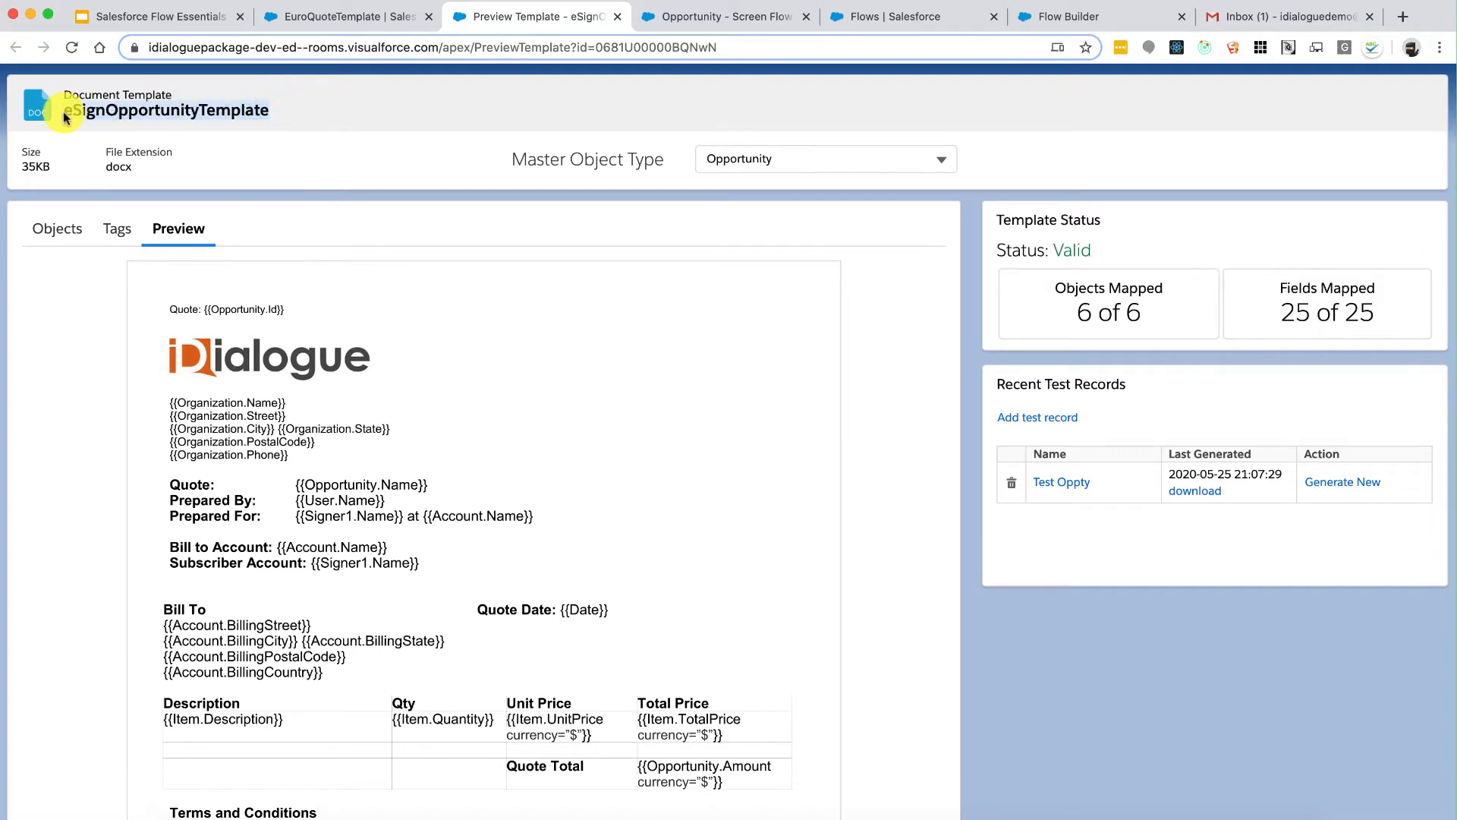
Step: Review the template's merge tags, then scroll through its document preview
{"action": "left_click", "coordinate": [112, 229]}
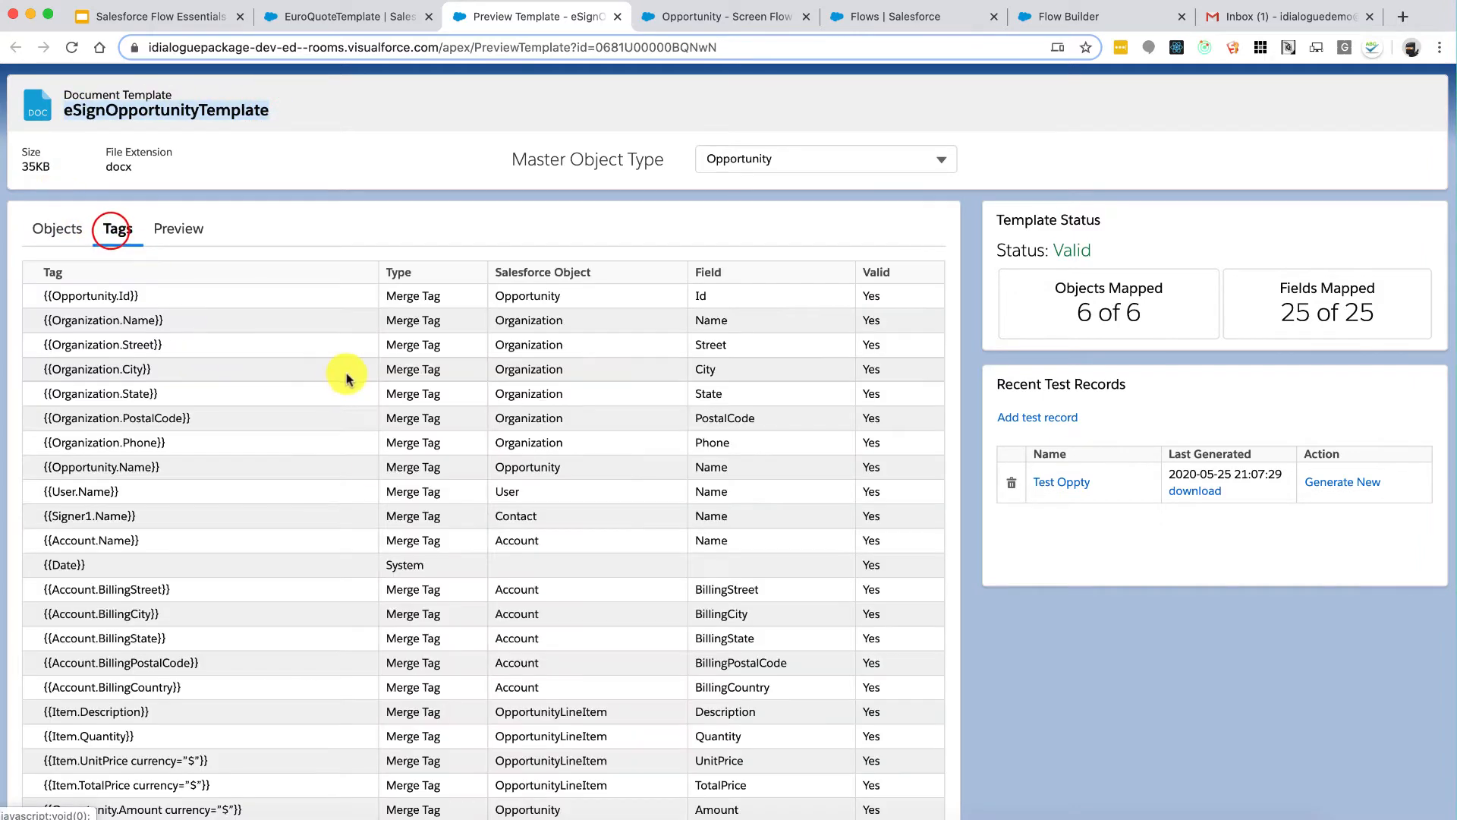
{"action": "scroll", "coordinate": [494, 600], "scroll_direction": "down", "scroll_amount": 2}
{"action": "scroll", "coordinate": [494, 598], "scroll_direction": "down", "scroll_amount": 1}
{"action": "scroll", "coordinate": [494, 595], "scroll_direction": "up", "scroll_amount": 3}
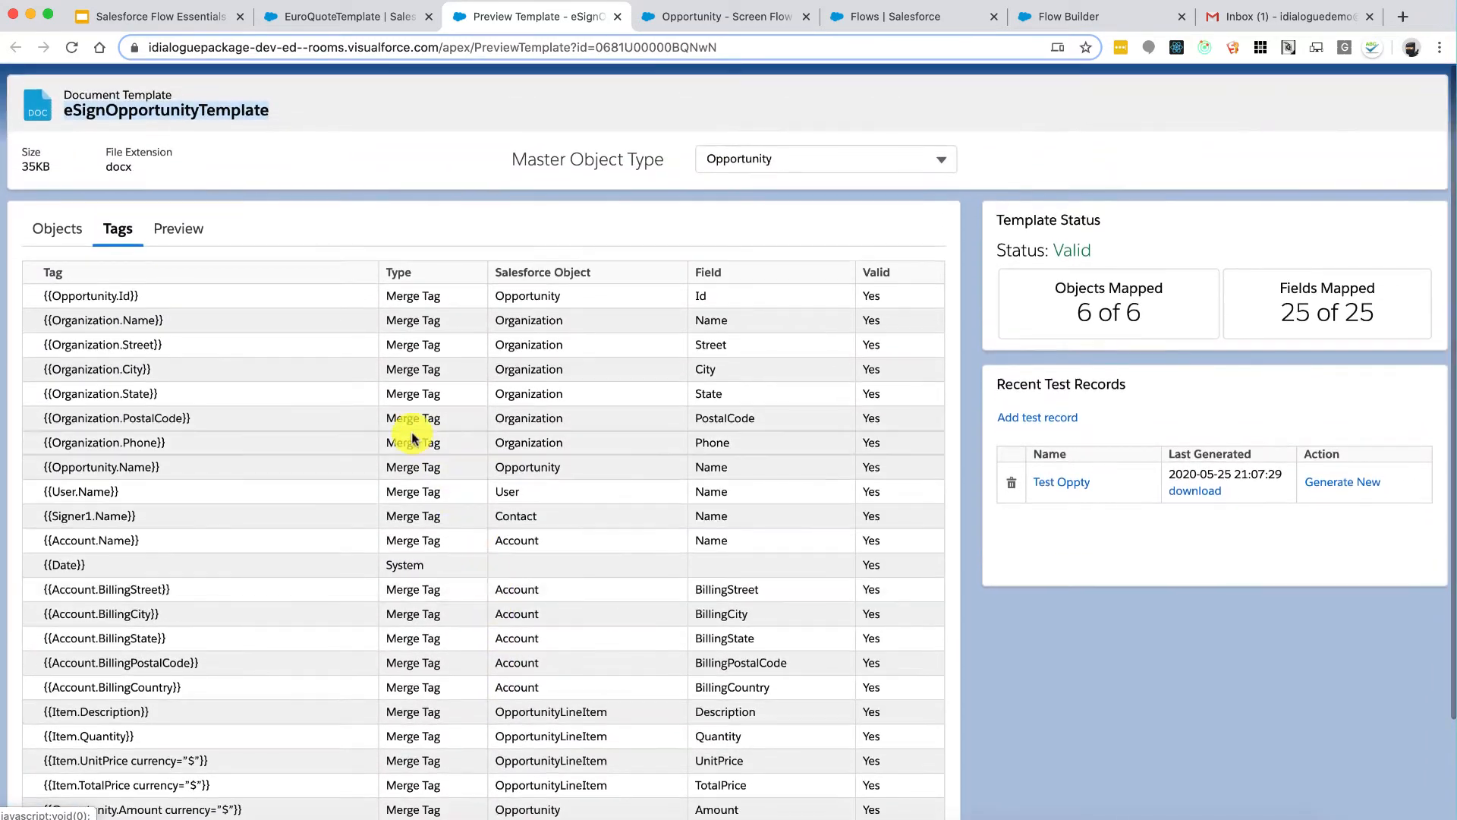
{"action": "left_click", "coordinate": [189, 228]}
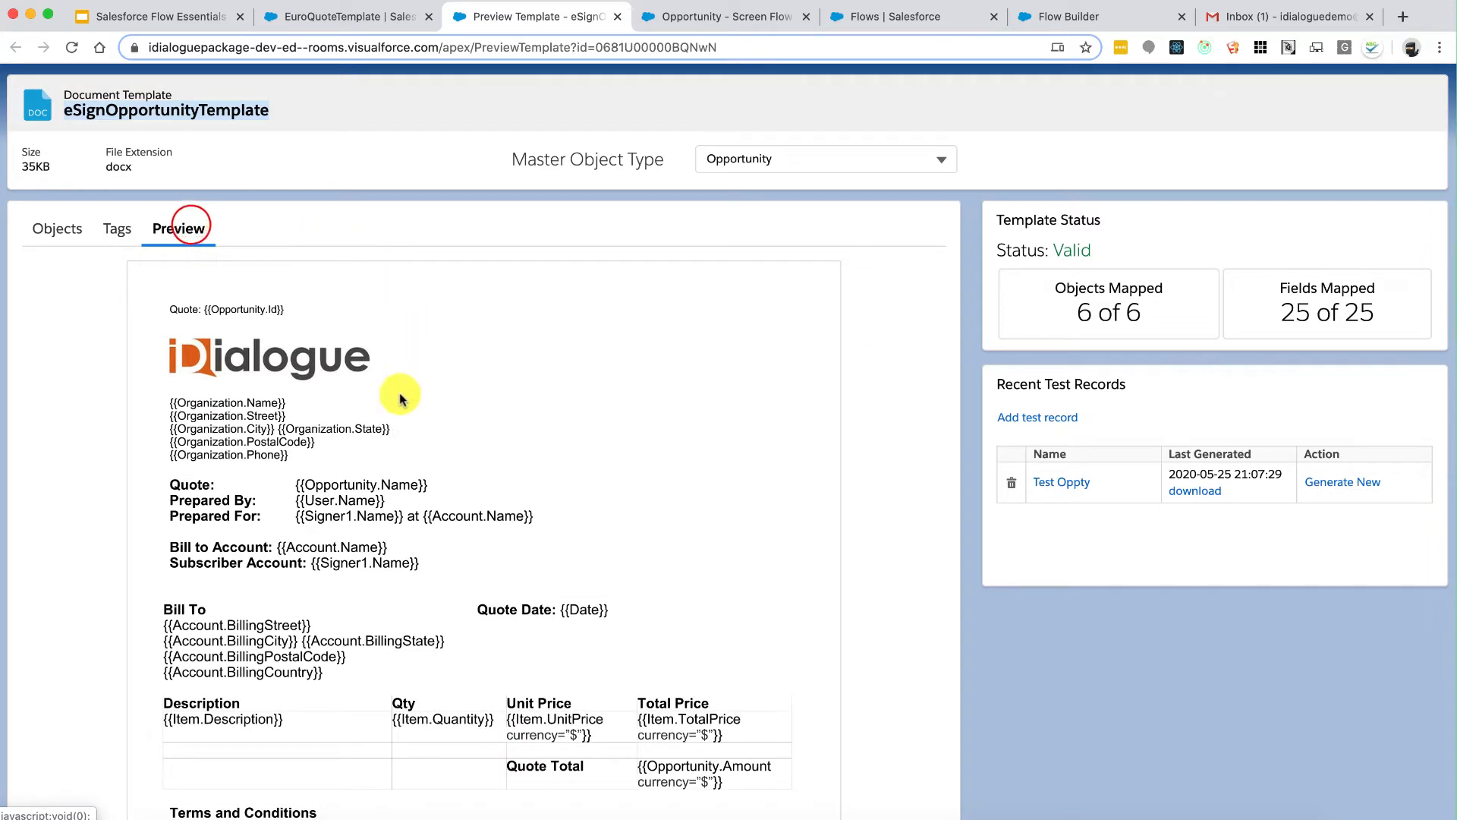
{"action": "scroll", "coordinate": [572, 507], "scroll_direction": "down", "scroll_amount": 3}
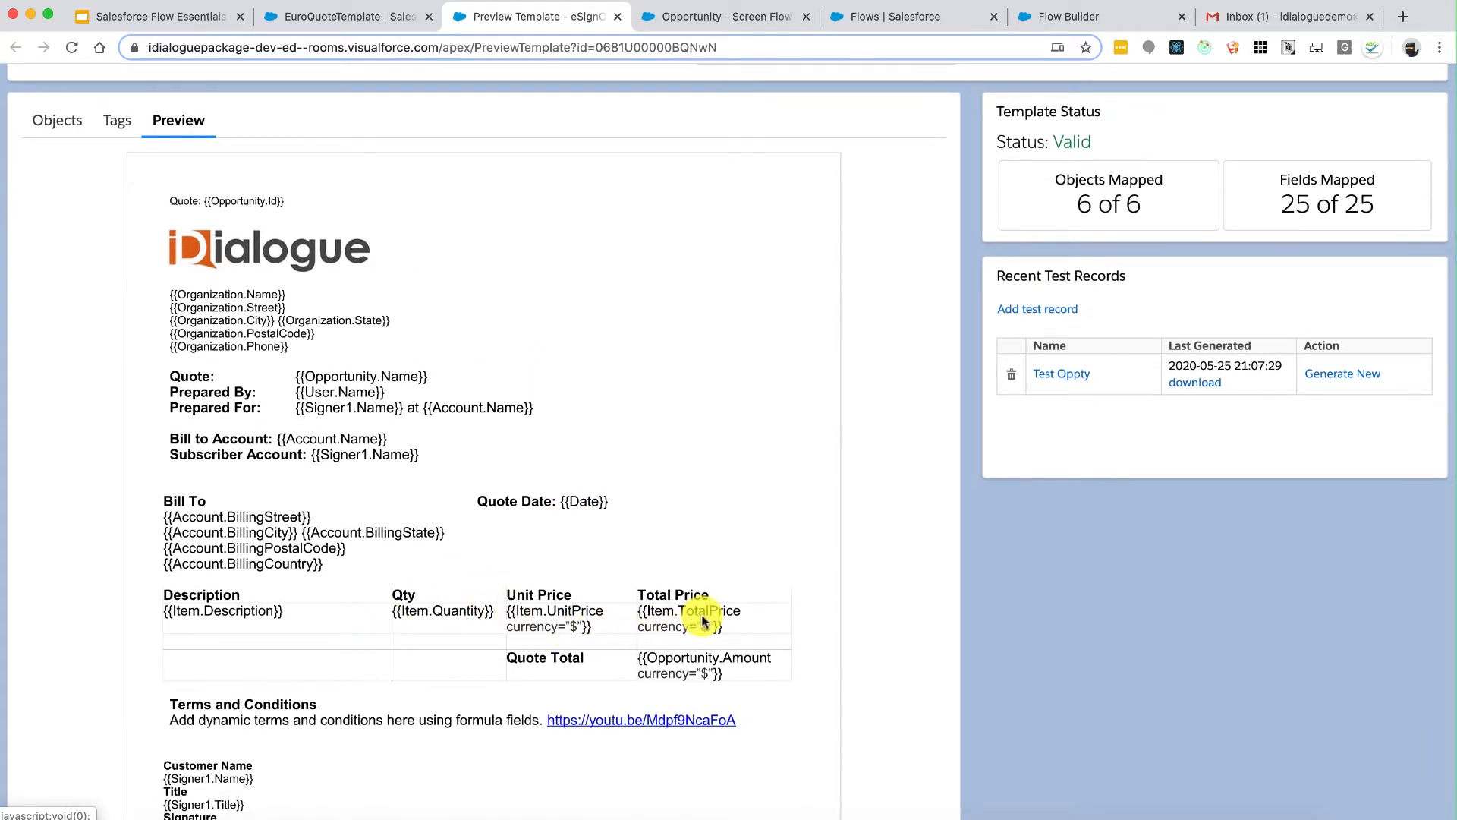
{"action": "scroll", "coordinate": [702, 621], "scroll_direction": "up", "scroll_amount": 3}
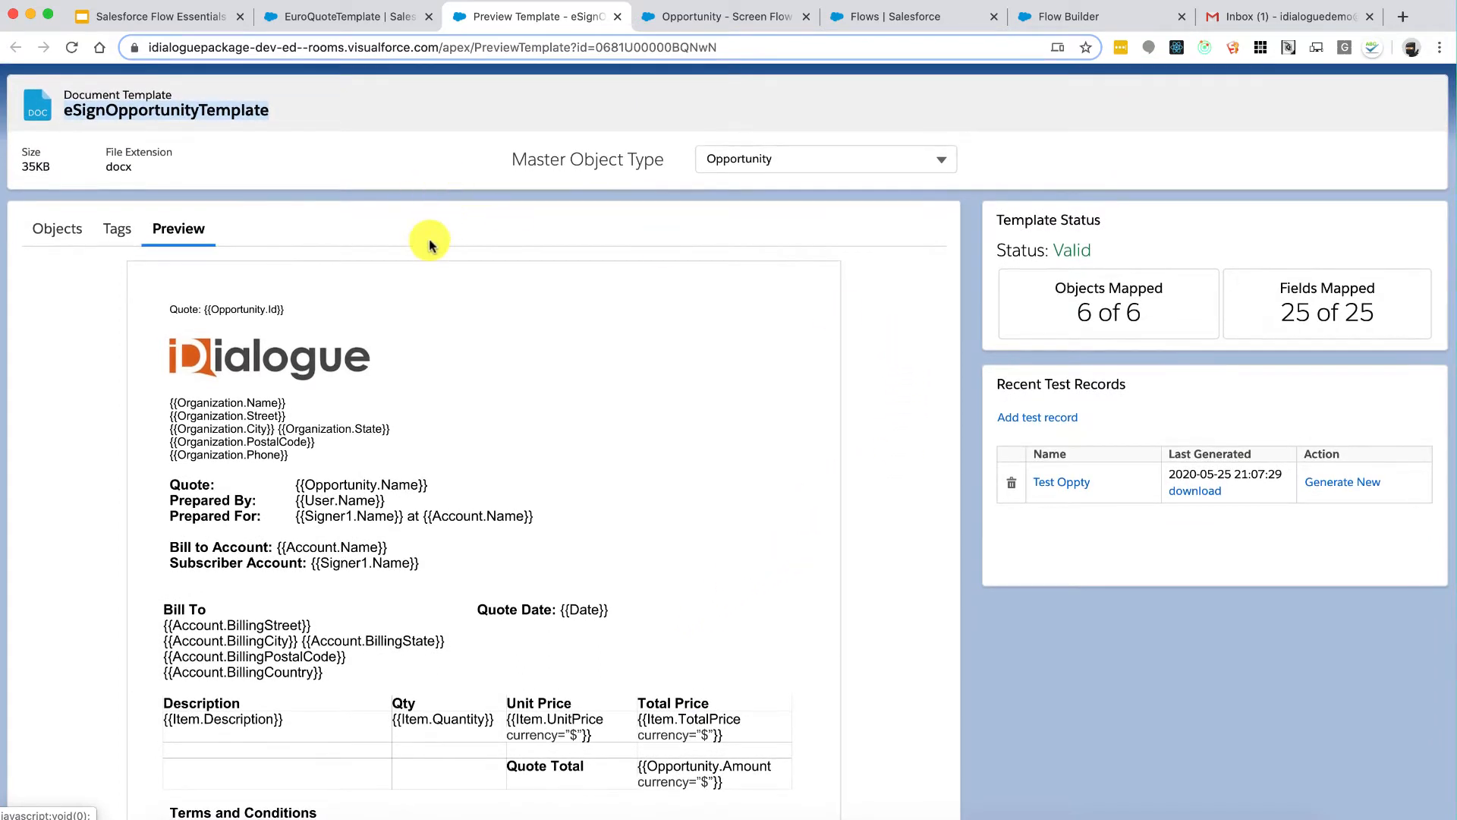
Step: Paste eSignOpportunityTemplate as the Title condition's value
{"action": "left_click", "coordinate": [1073, 17]}
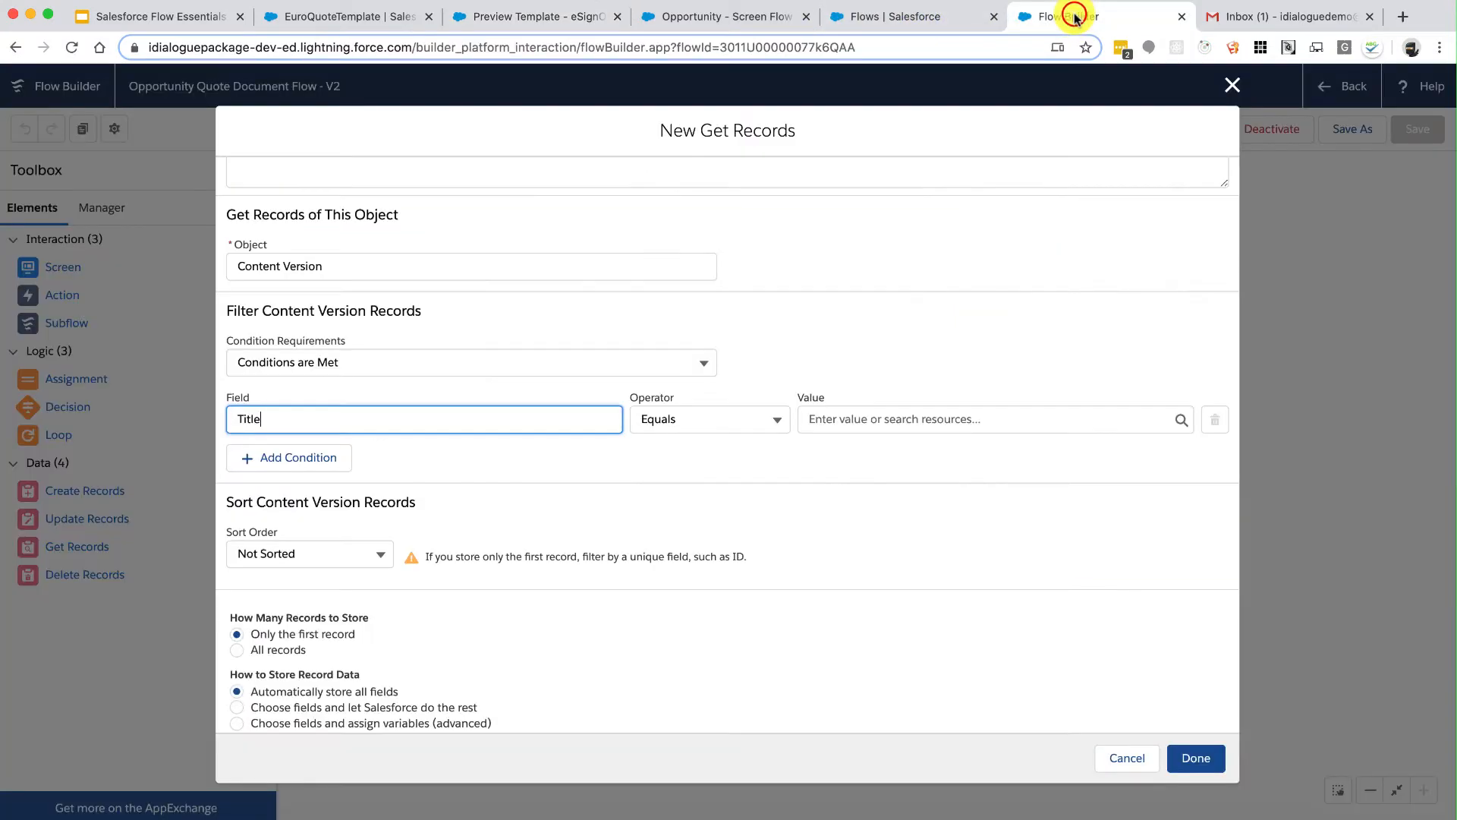
{"action": "left_click", "coordinate": [879, 417]}
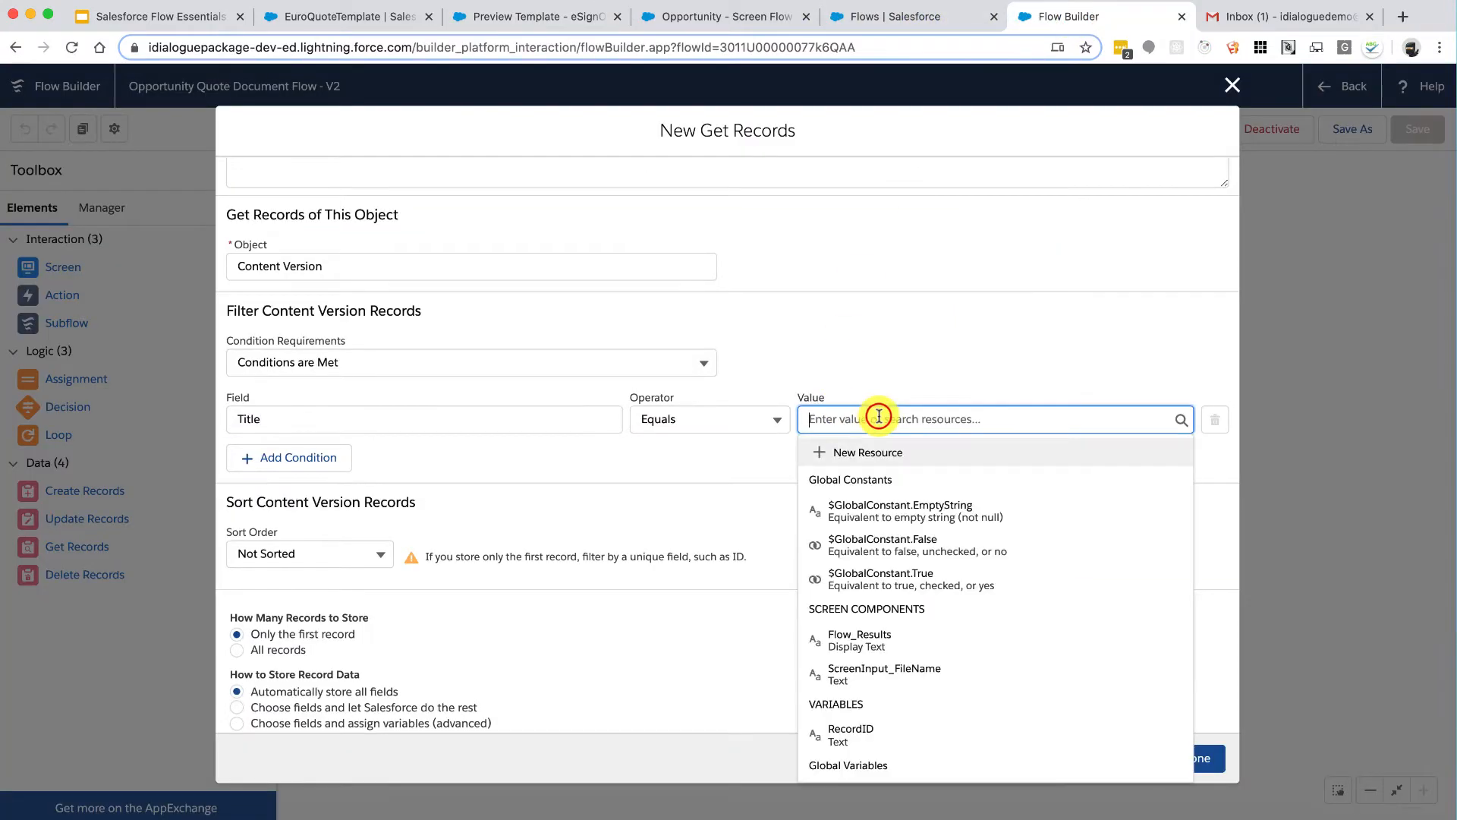
{"action": "key", "text": "super+v"}
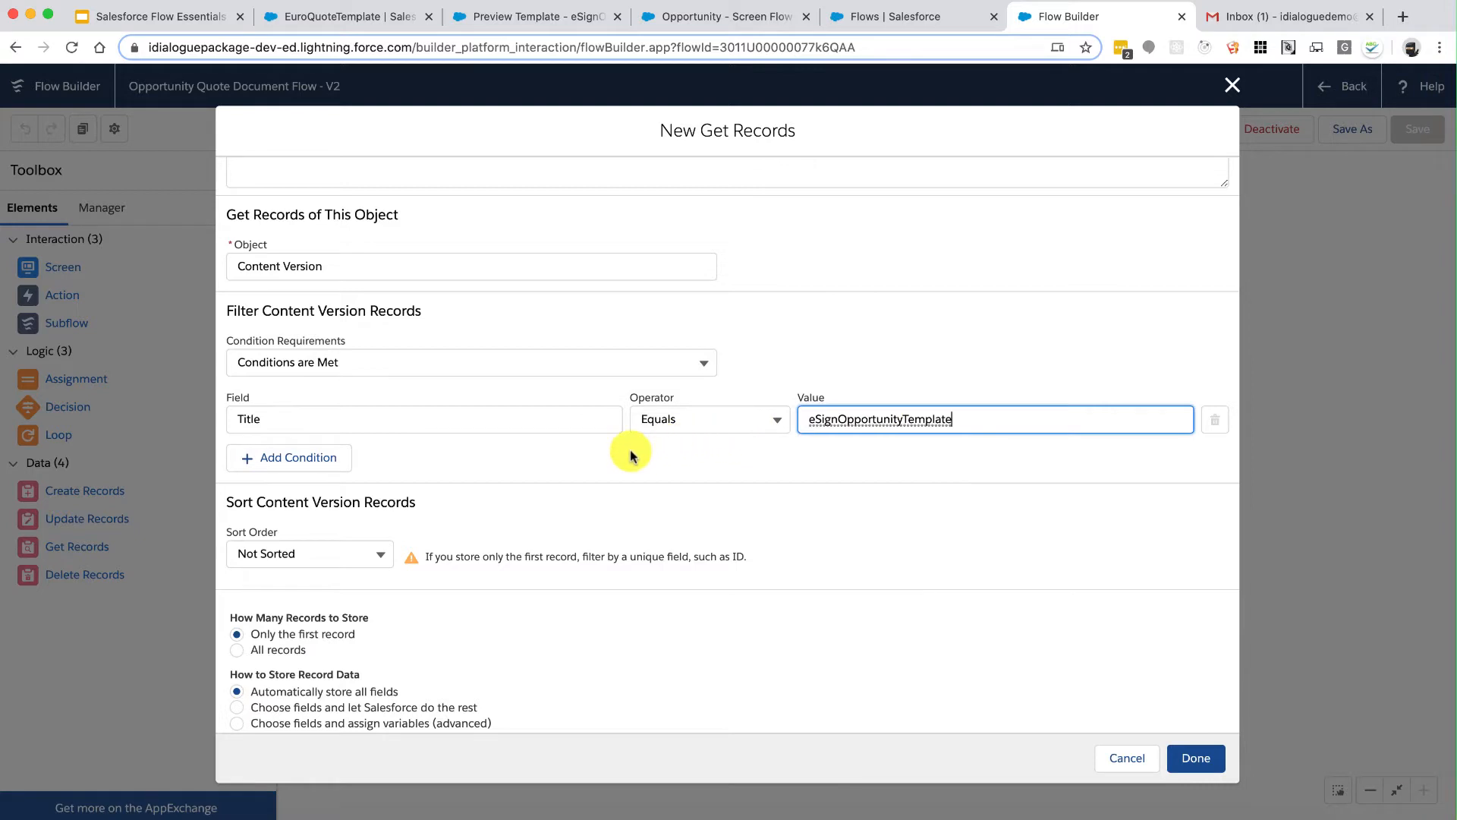
Step: Add a second condition: IsLatest Equals {!$GlobalConstant.True}
{"action": "left_click", "coordinate": [325, 460]}
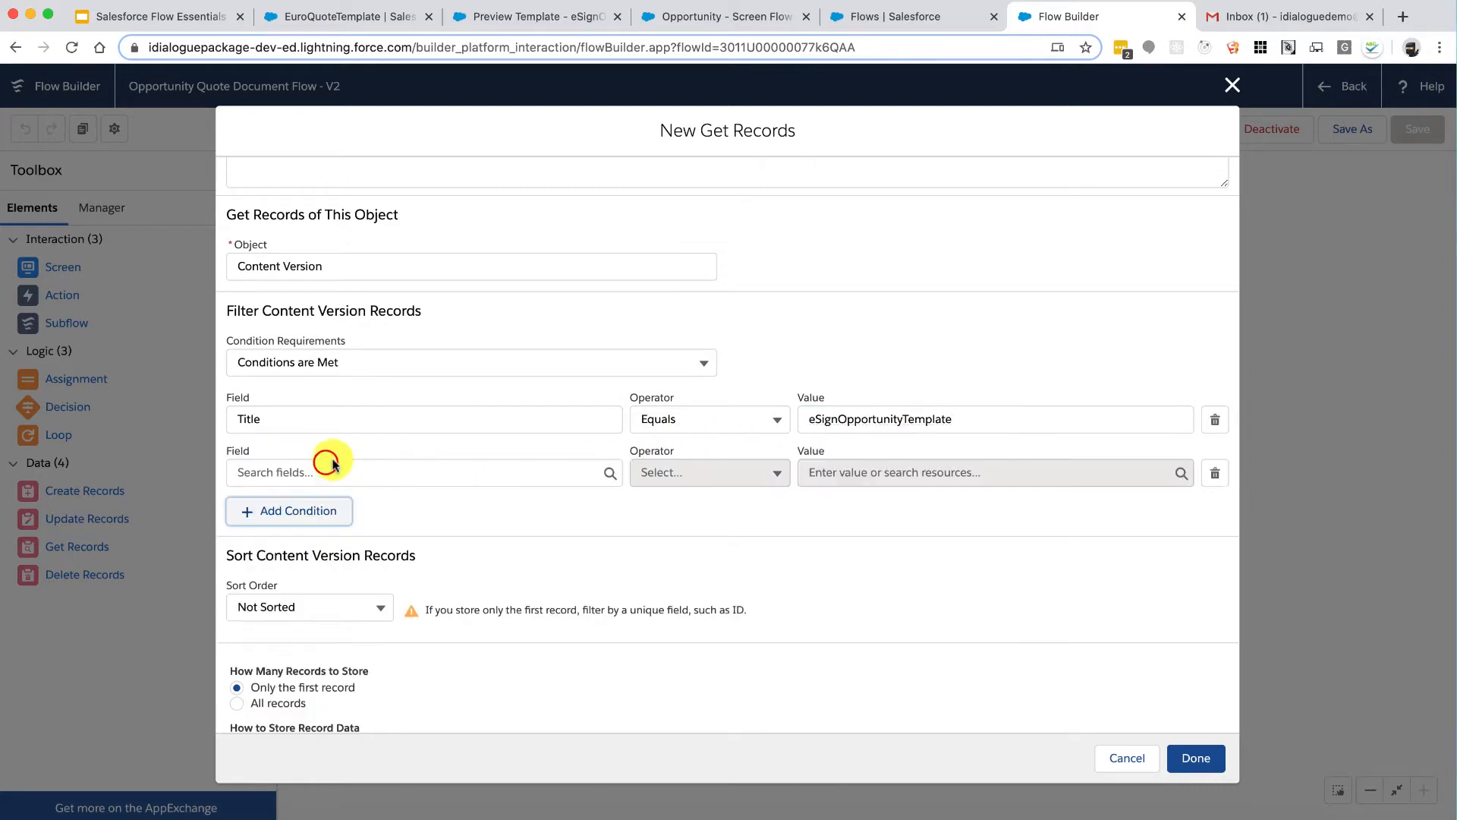
{"action": "left_click", "coordinate": [348, 464]}
{"action": "type", "text": "isl"}
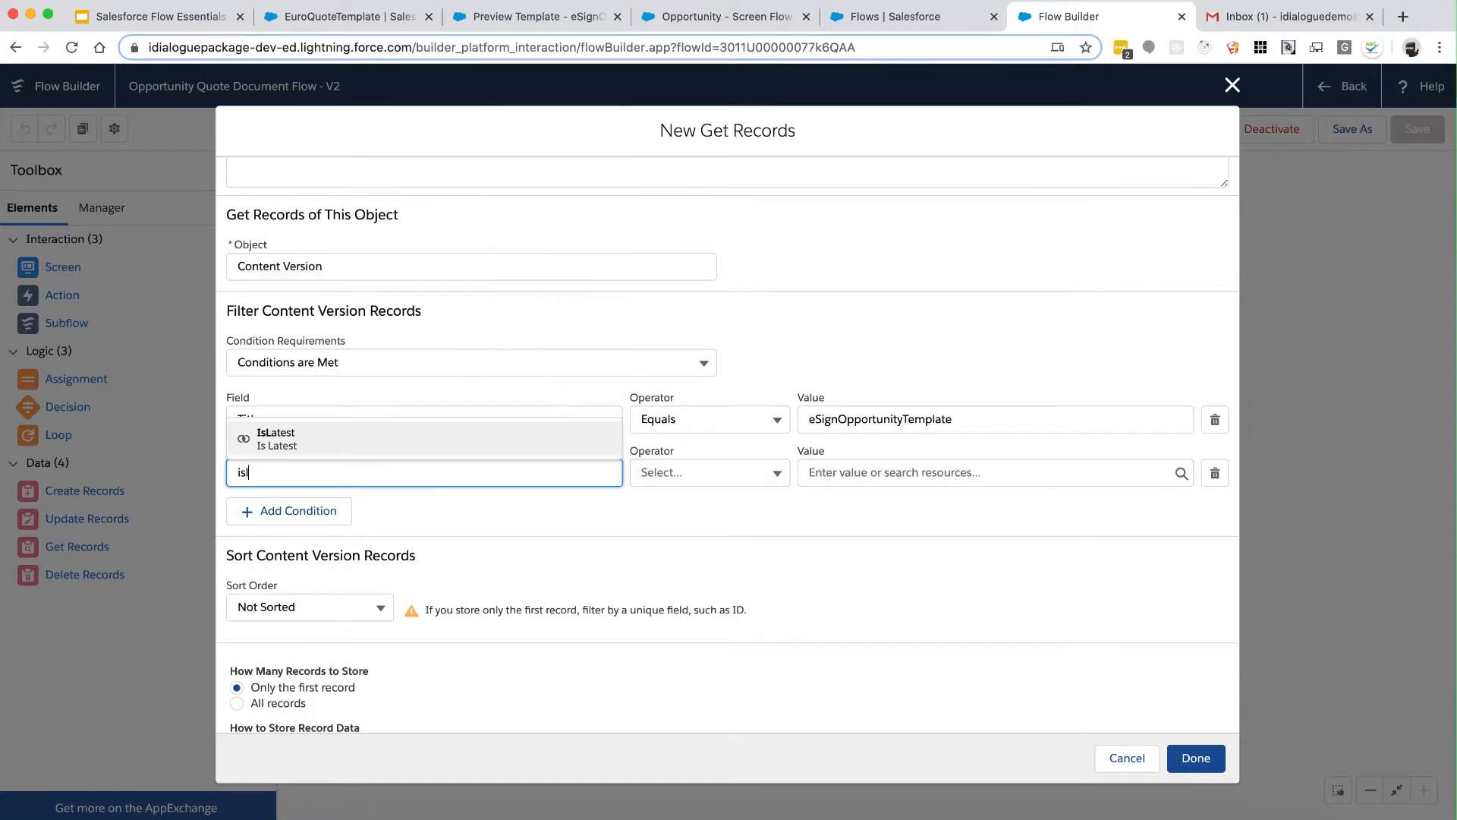
{"action": "left_click", "coordinate": [351, 453]}
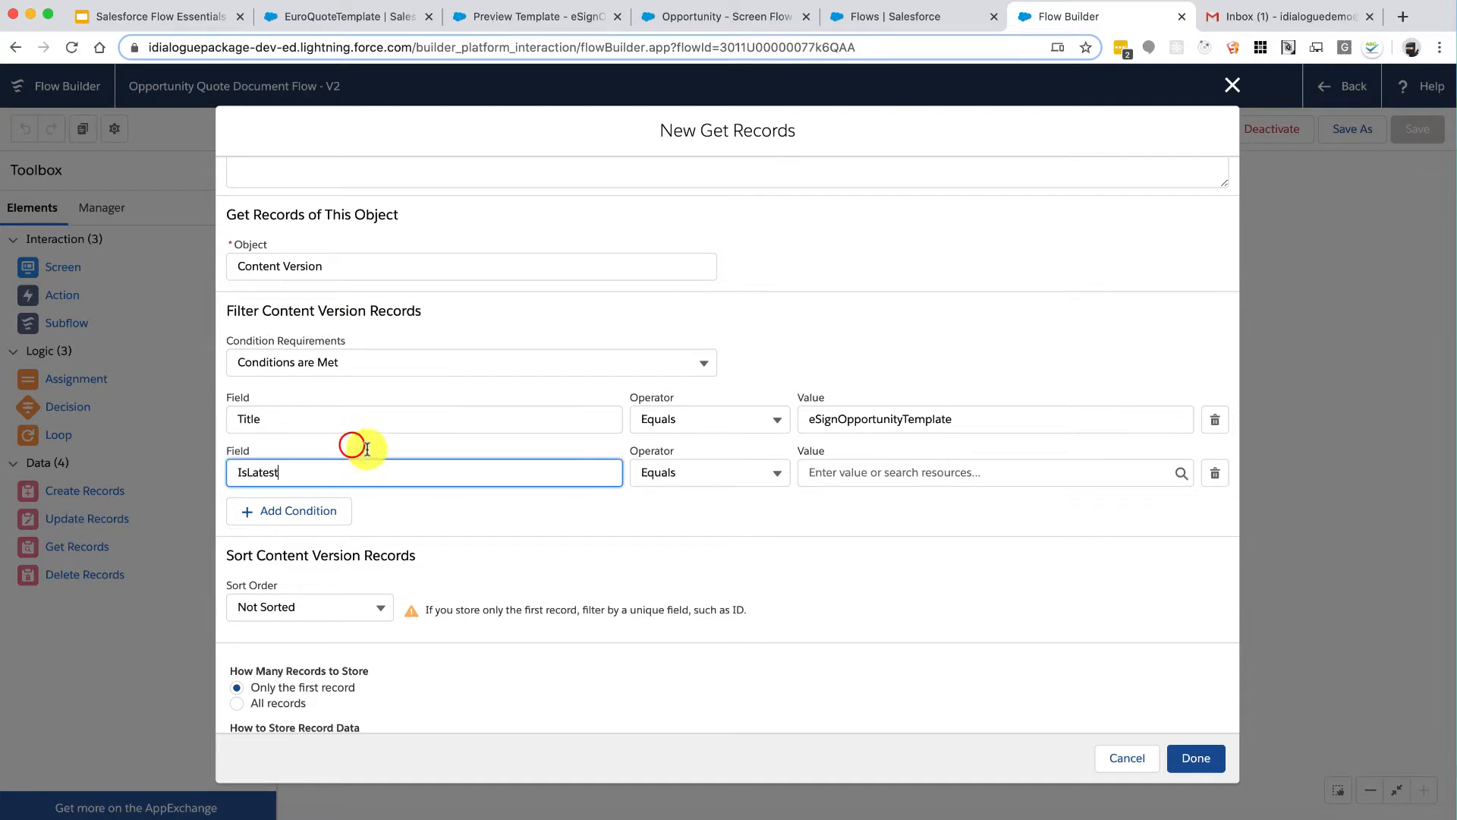
{"action": "left_click", "coordinate": [861, 479]}
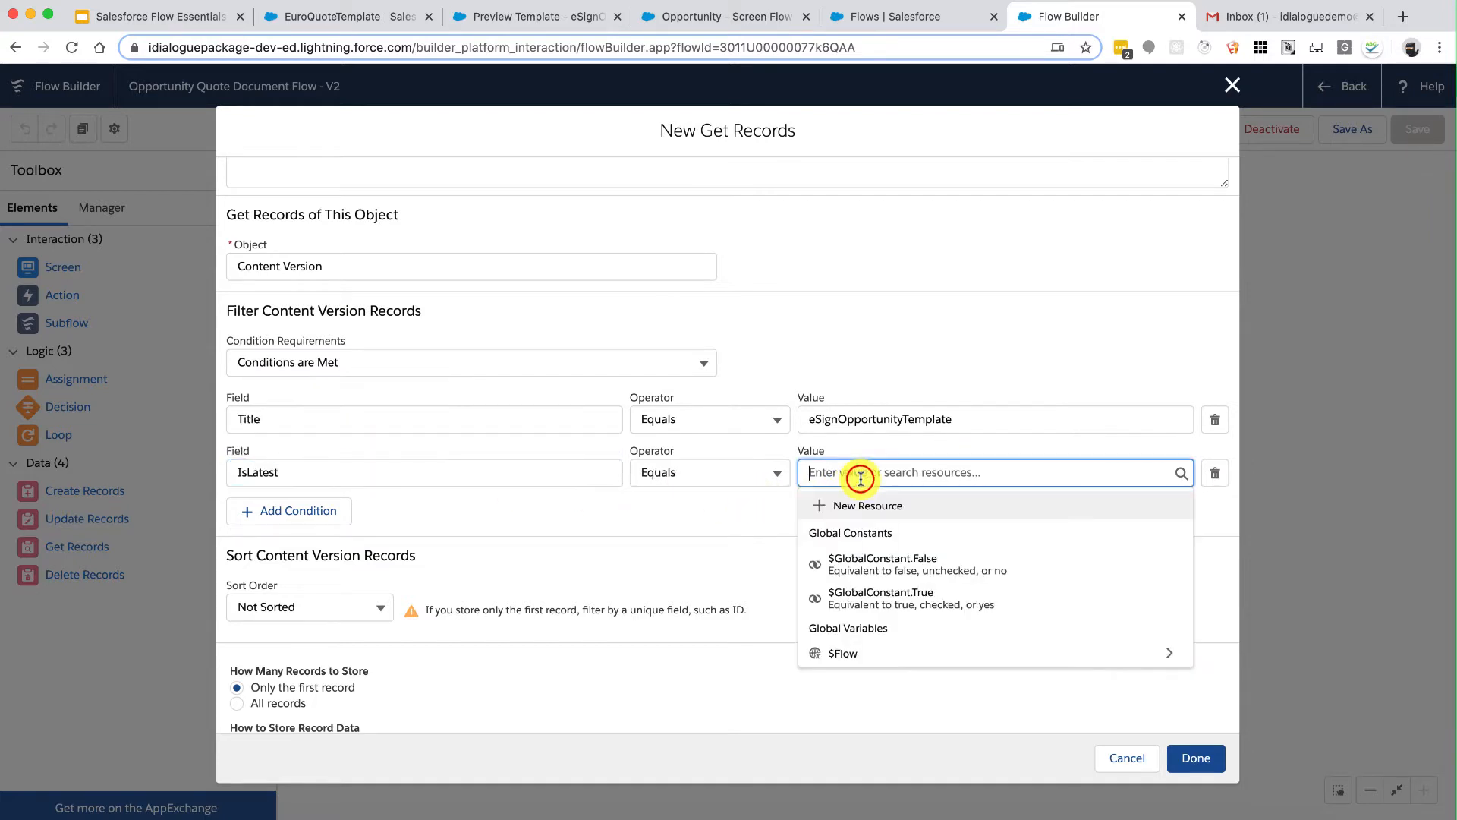
{"action": "left_click", "coordinate": [934, 593]}
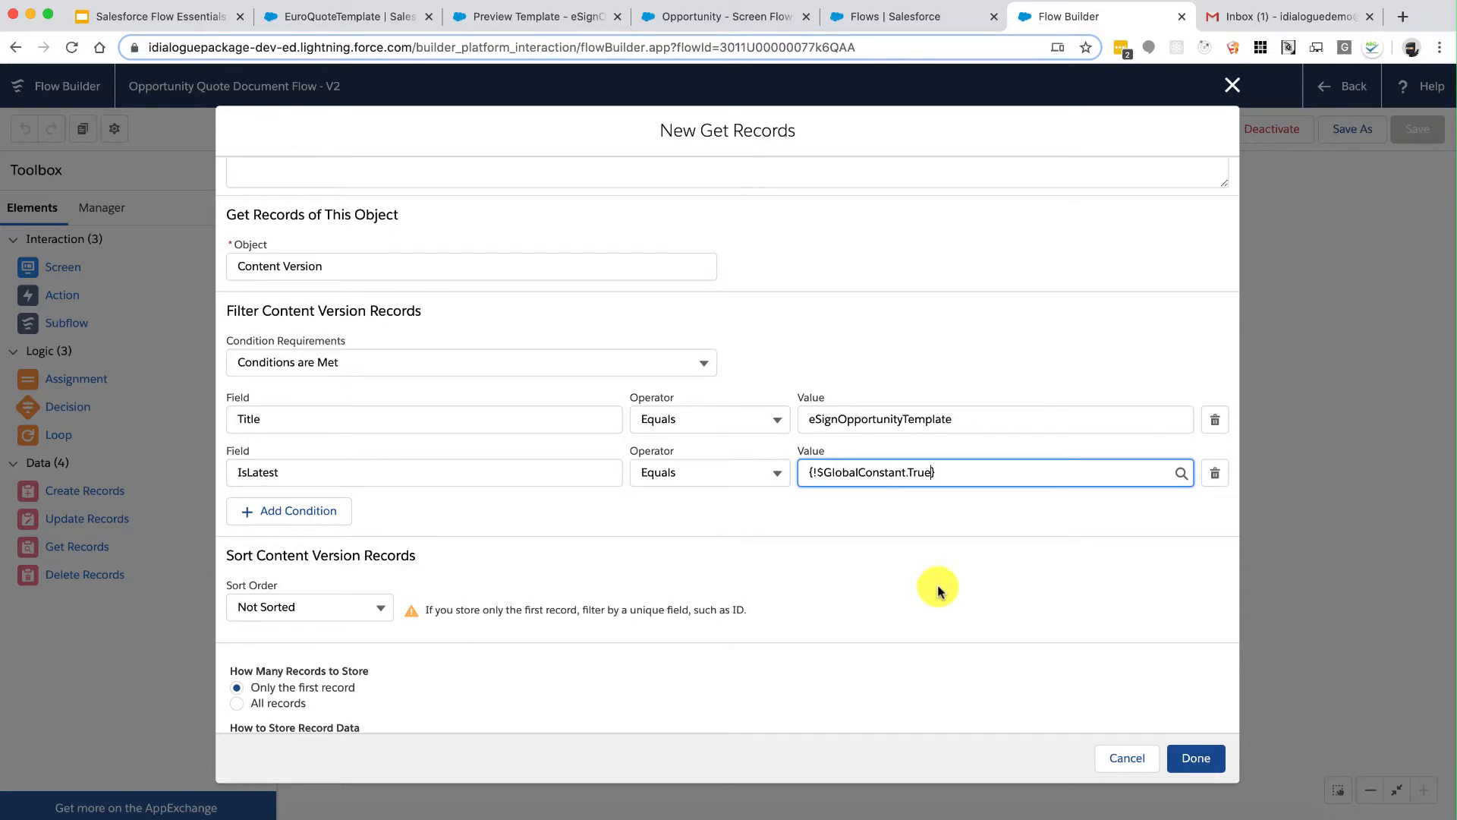
{"action": "left_click", "coordinate": [978, 421]}
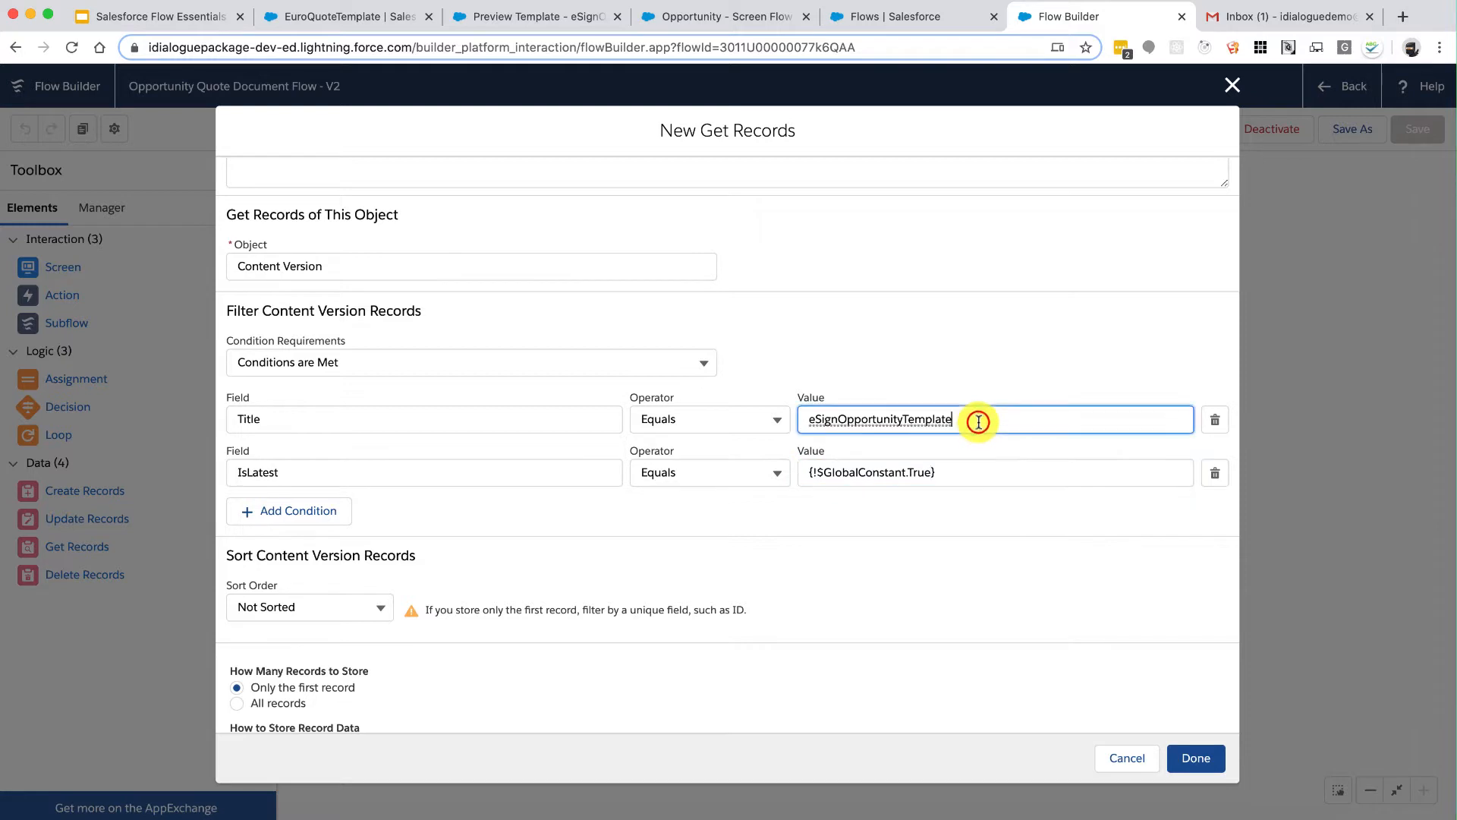
Step: Double-check the IsLatest condition's Equals operator and {!$GlobalConstant.True} value, leaving them unchanged
{"action": "left_click", "coordinate": [963, 470]}
{"action": "left_click", "coordinate": [709, 524]}
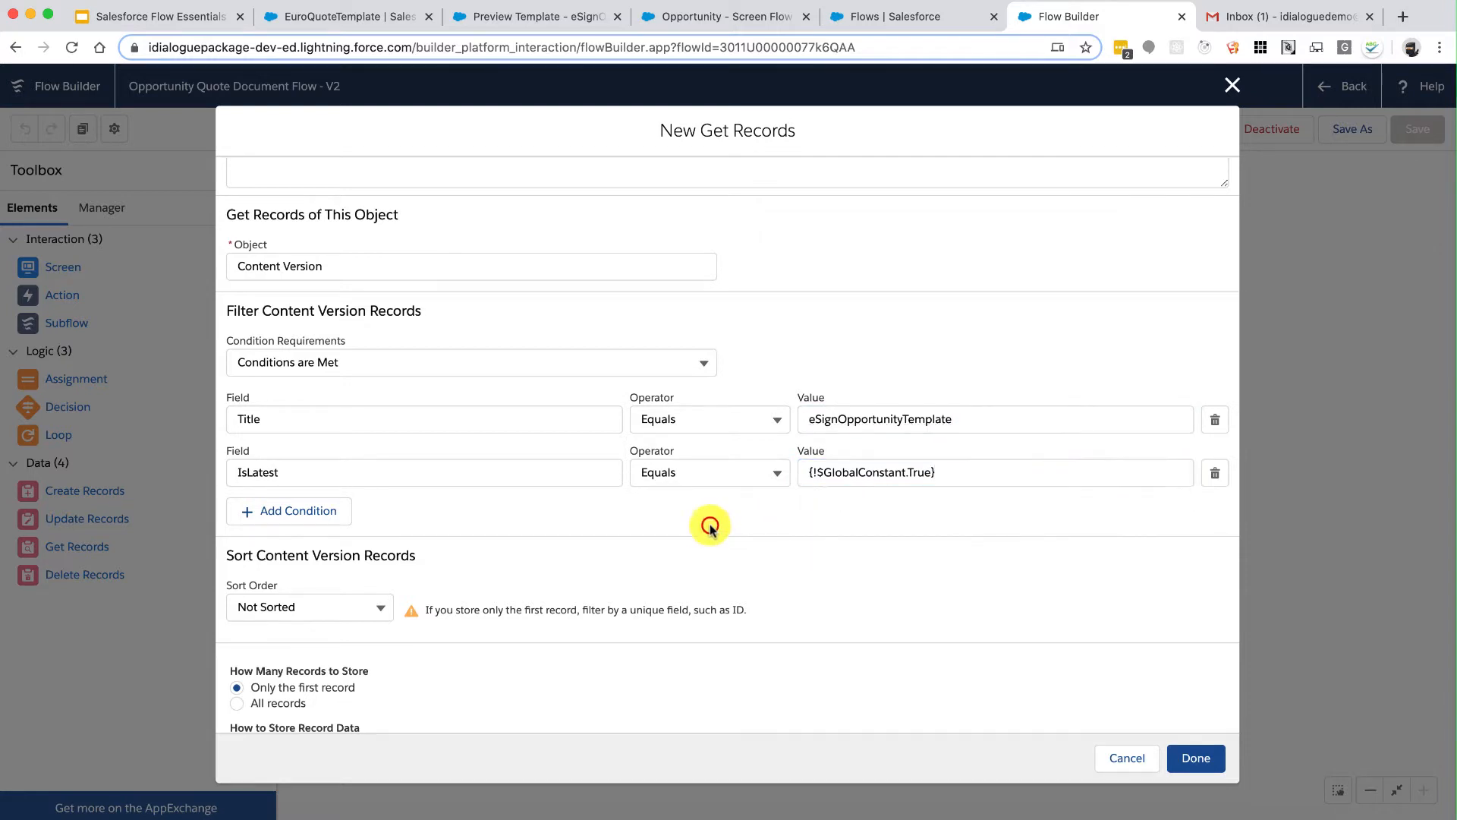
{"action": "left_click", "coordinate": [846, 474]}
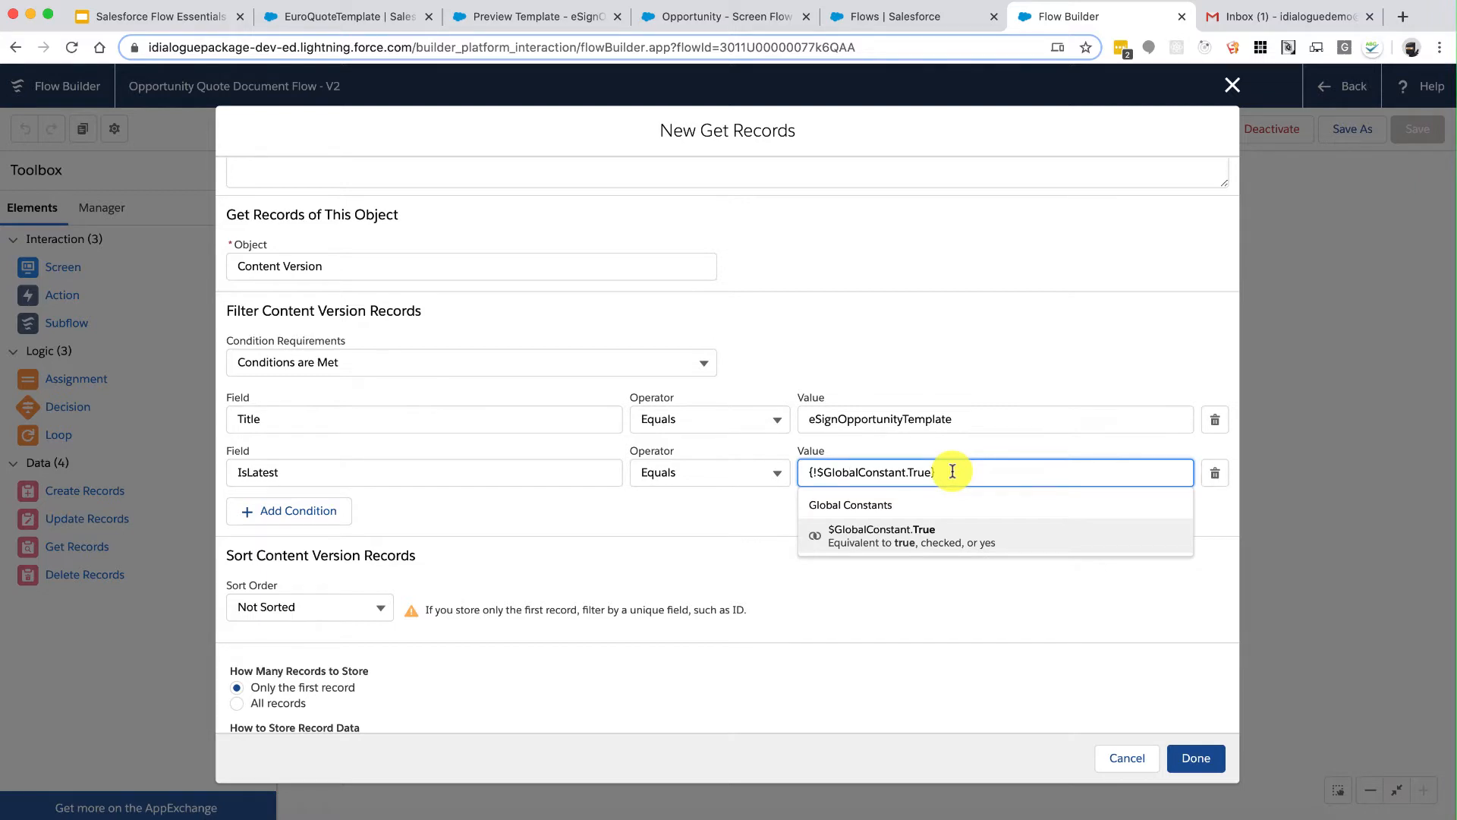
{"action": "left_click", "coordinate": [757, 472]}
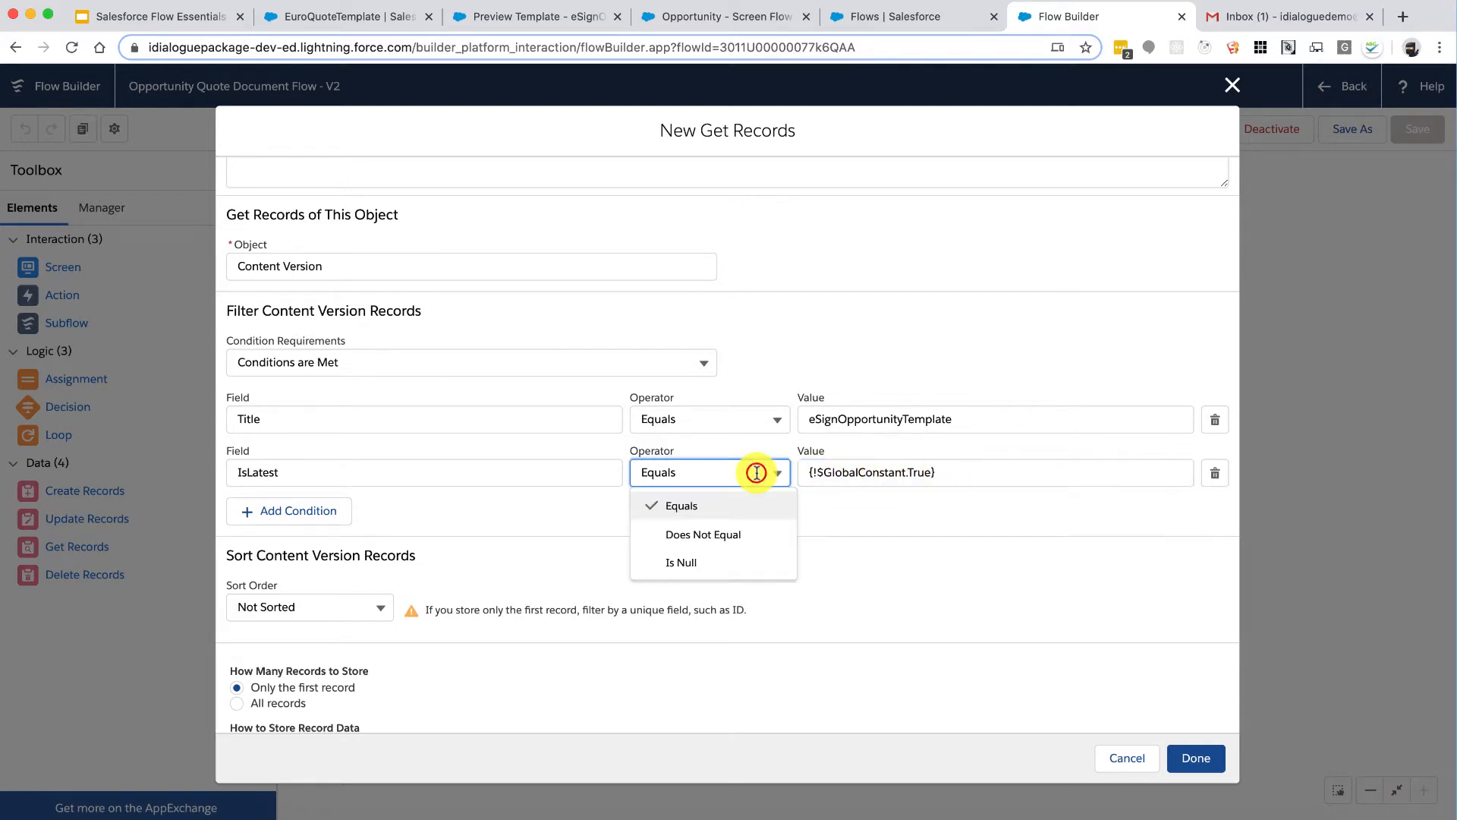
{"action": "left_click", "coordinate": [978, 488]}
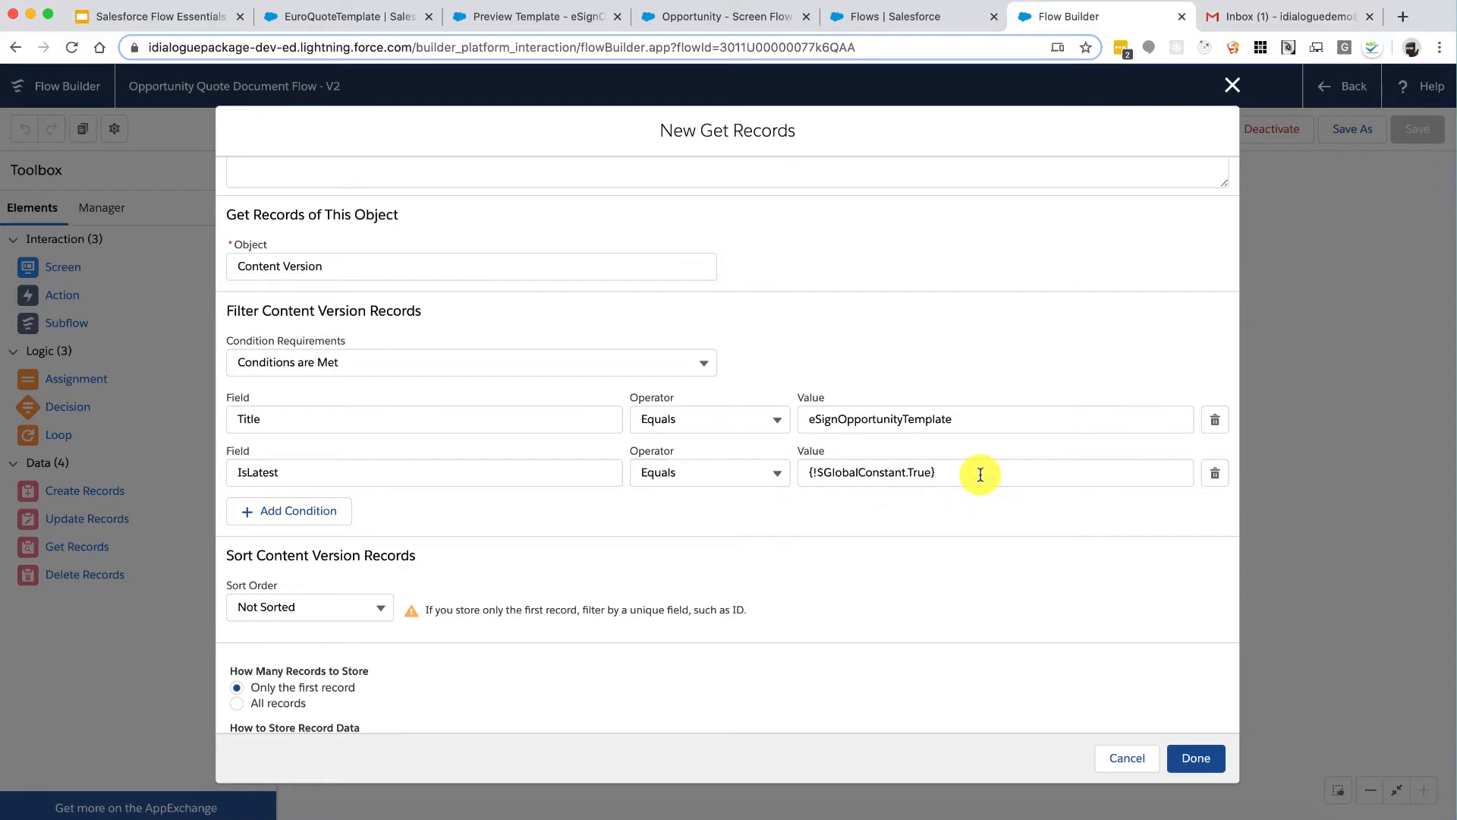
{"action": "left_click", "coordinate": [979, 475]}
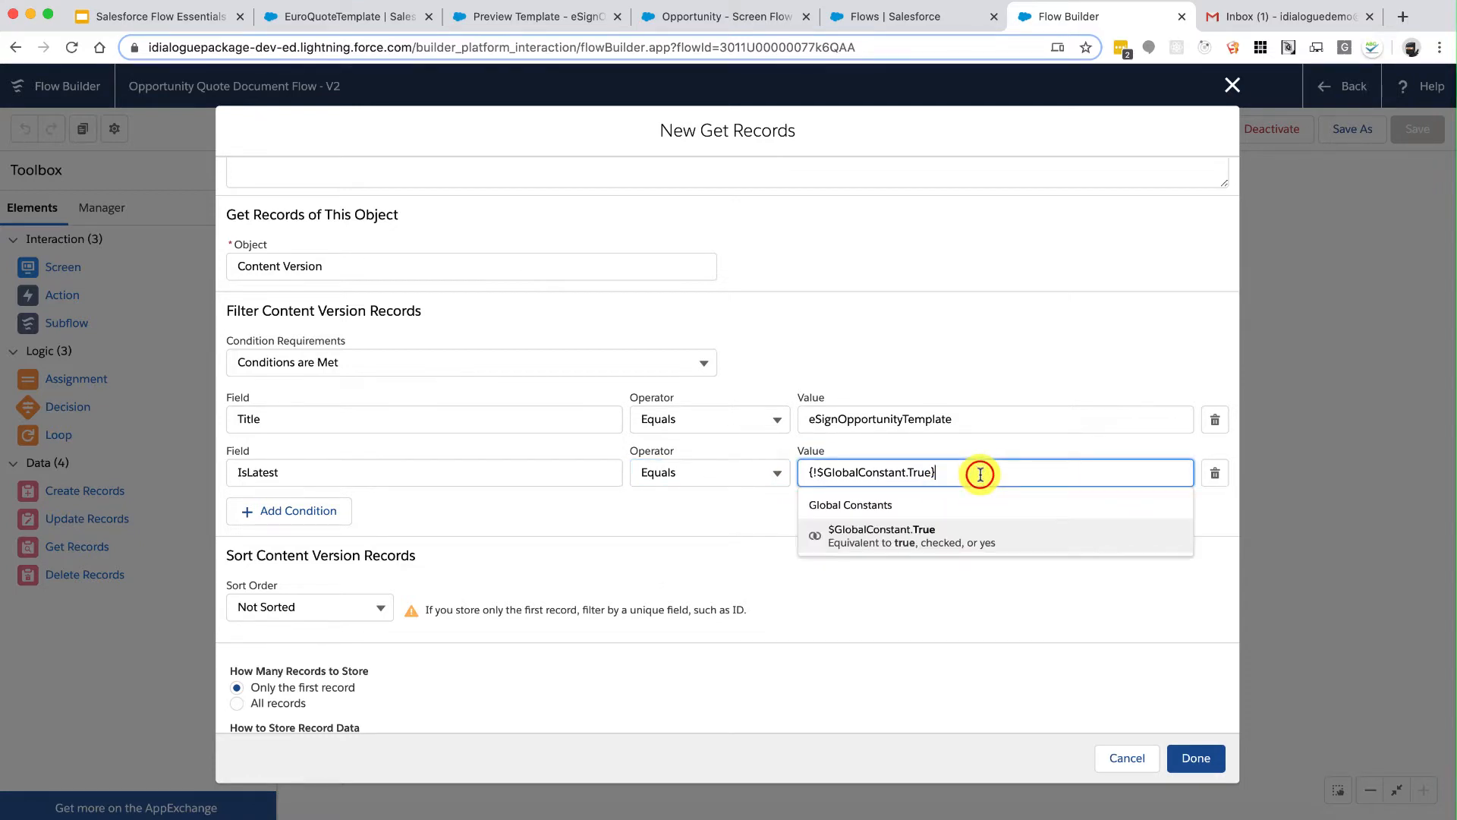
{"action": "left_click_drag", "start_coordinate": [905, 470], "coordinate": [816, 473]}
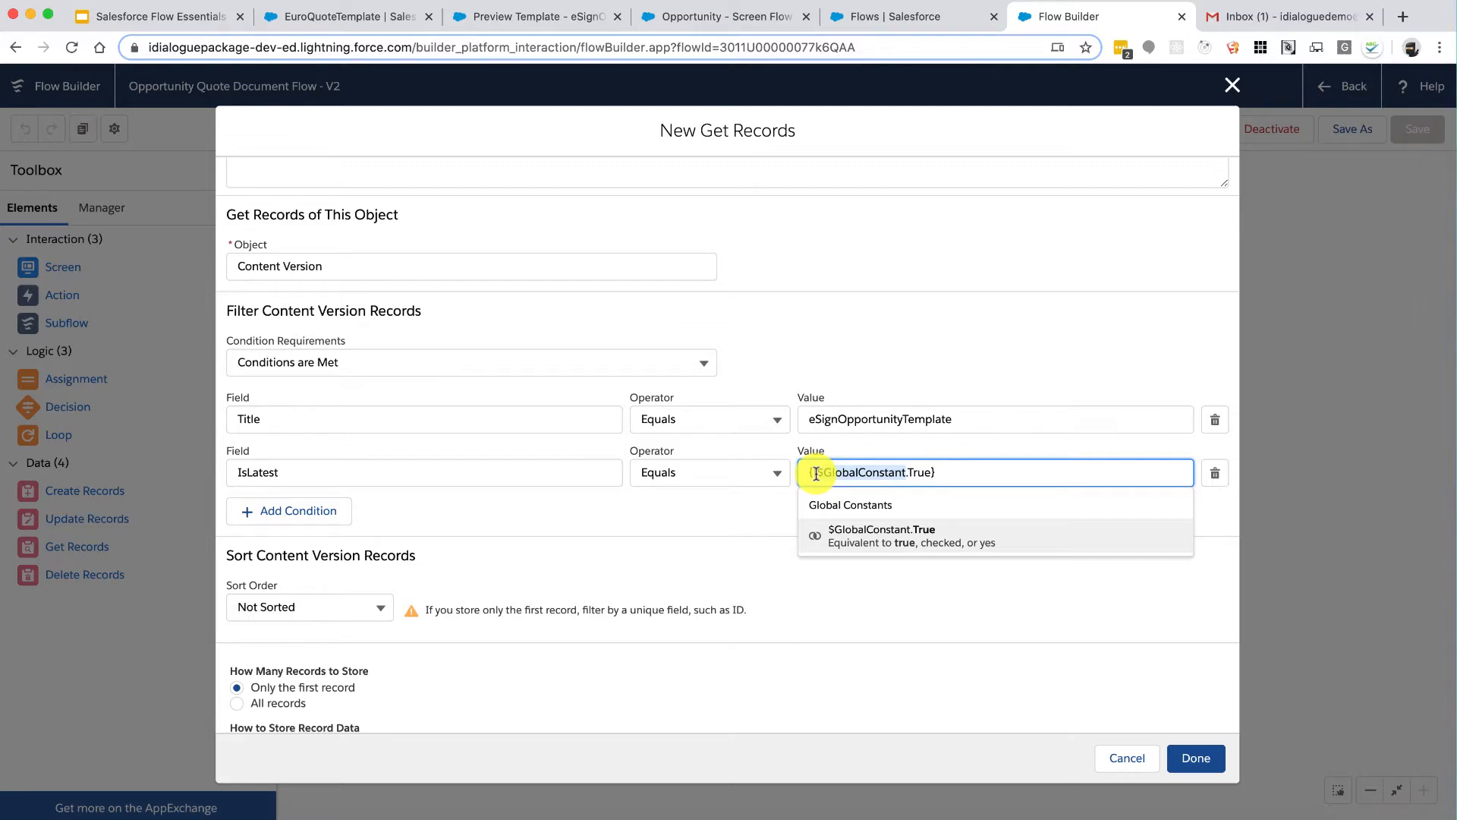
{"action": "left_click", "coordinate": [762, 513]}
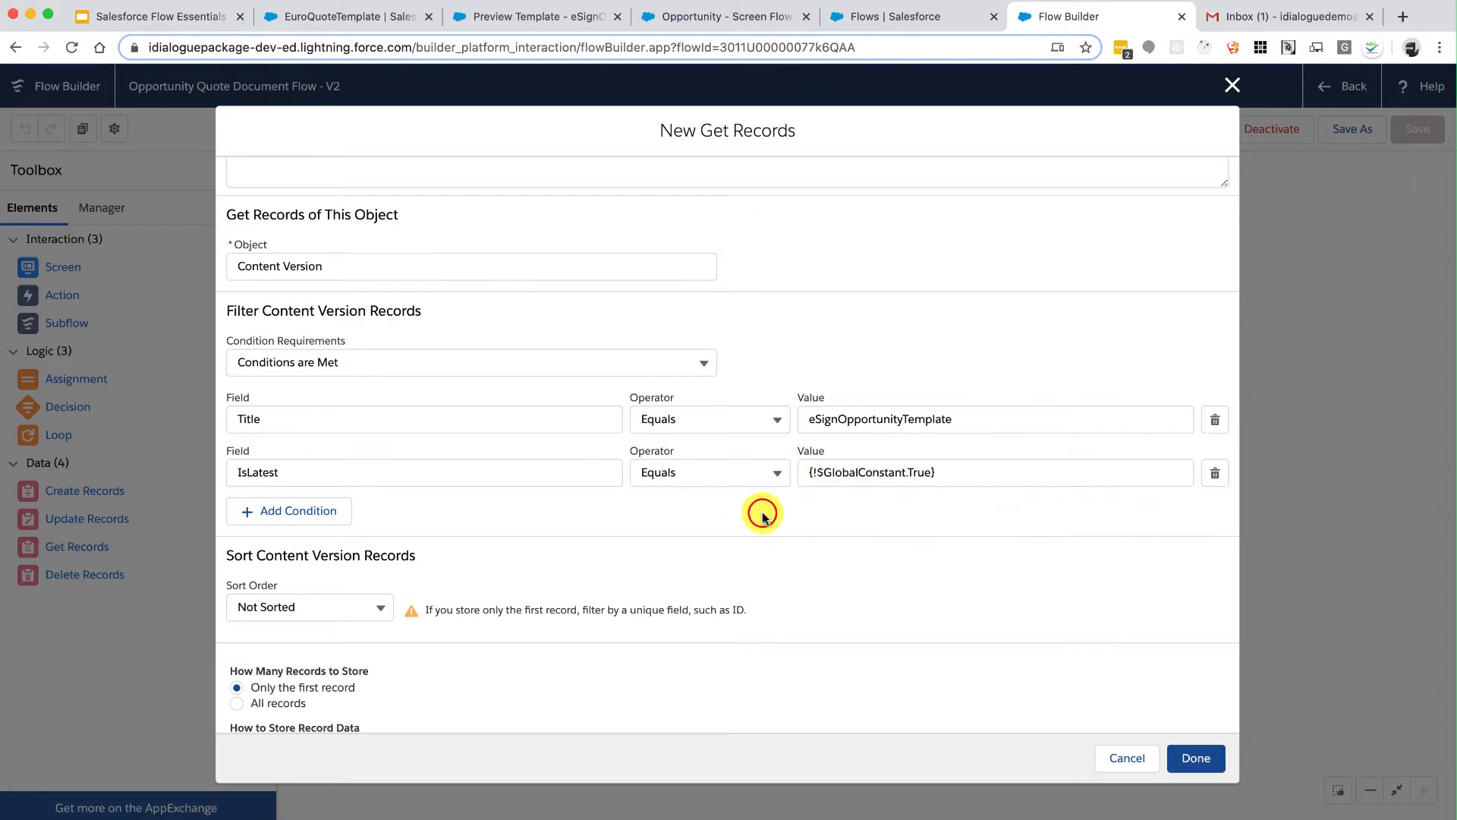
Step: Review the Get Records options for how the Content Version record and its fields are stored
{"action": "scroll", "coordinate": [809, 522], "scroll_direction": "down", "scroll_amount": 2}
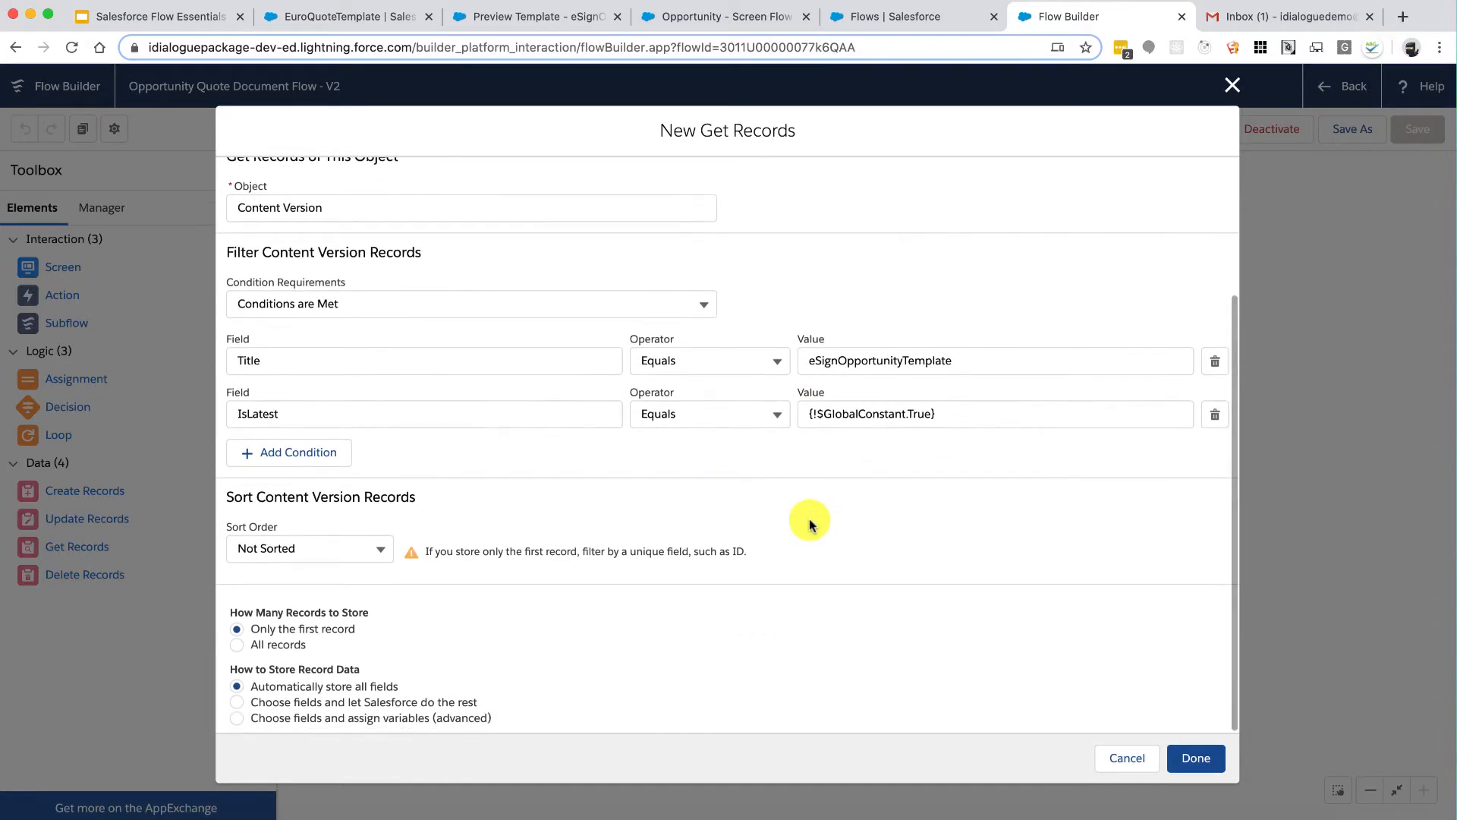
{"action": "left_click_drag", "start_coordinate": [326, 495], "coordinate": [399, 496]}
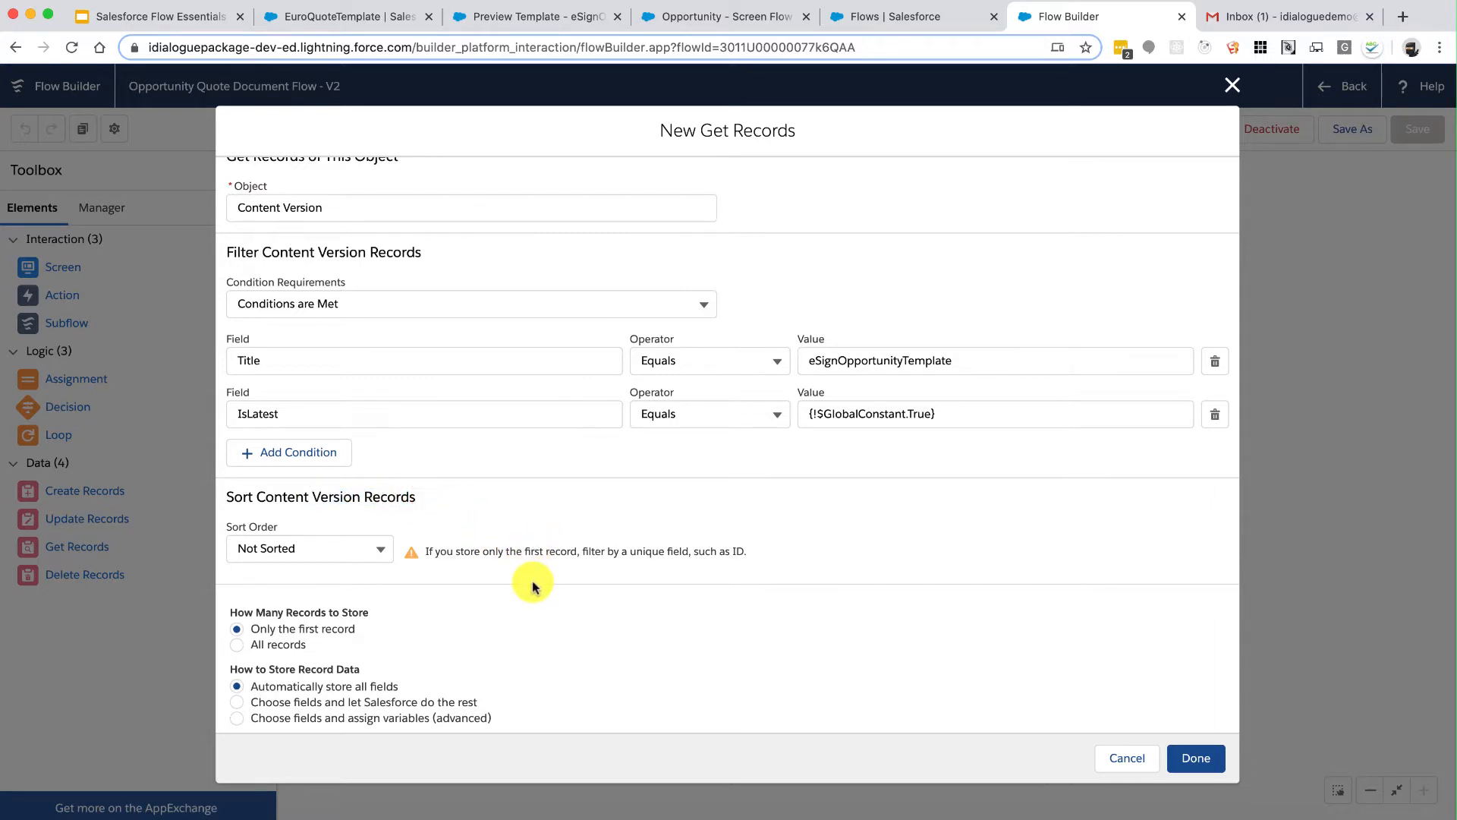
{"action": "mouse_move", "coordinate": [356, 628]}
{"action": "left_mouse_down"}
{"action": "mouse_move", "coordinate": [286, 628]}
{"action": "mouse_move", "coordinate": [312, 628]}
{"action": "mouse_move", "coordinate": [335, 668]}
{"action": "mouse_move", "coordinate": [356, 667]}
{"action": "mouse_move", "coordinate": [218, 668]}
{"action": "mouse_move", "coordinate": [244, 669]}
{"action": "left_mouse_up"}
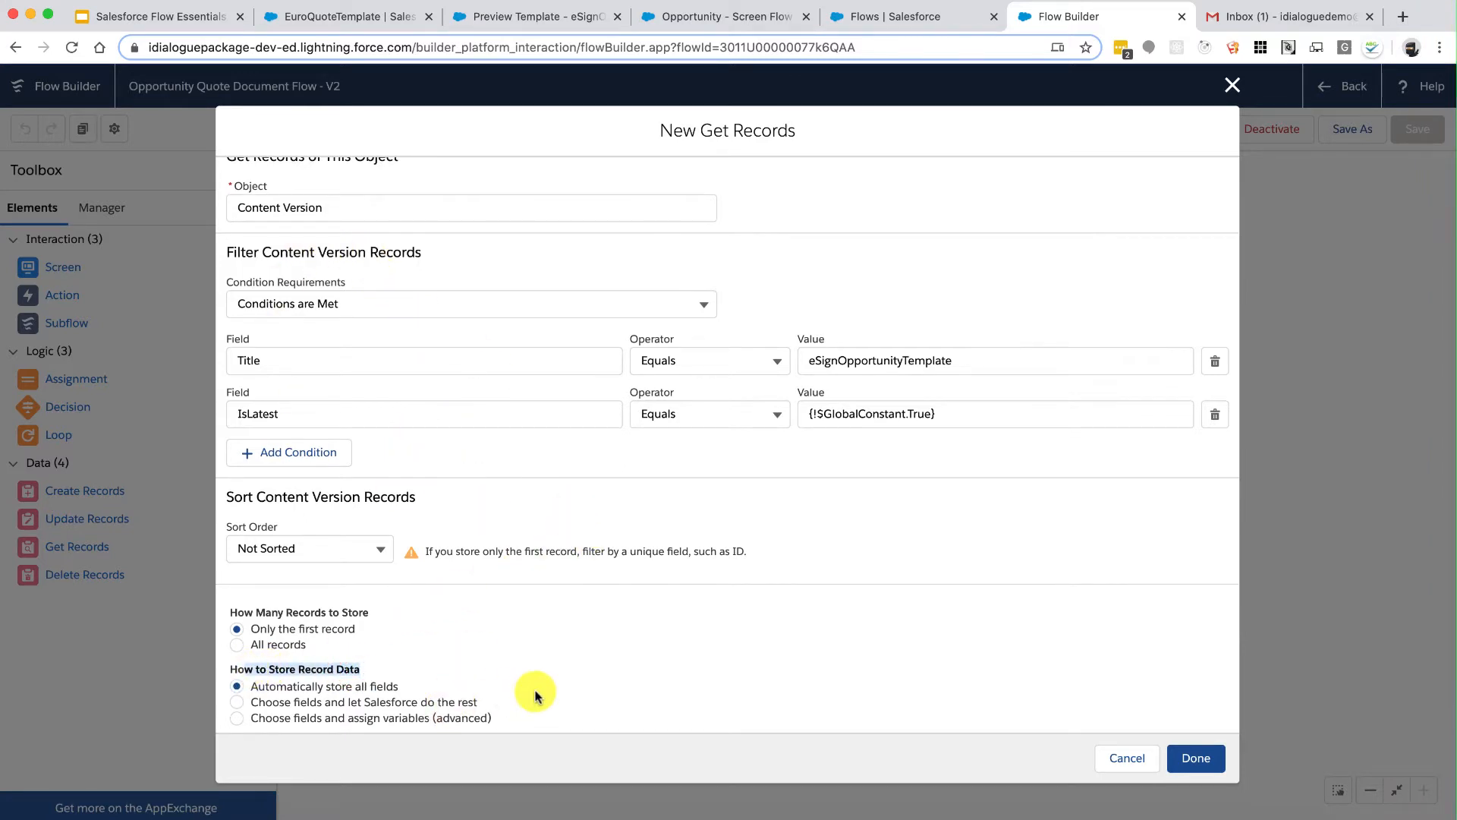
Step: Store the retrieved ContentVersion fields in separate variables, starting with the Id field
{"action": "left_click", "coordinate": [406, 718]}
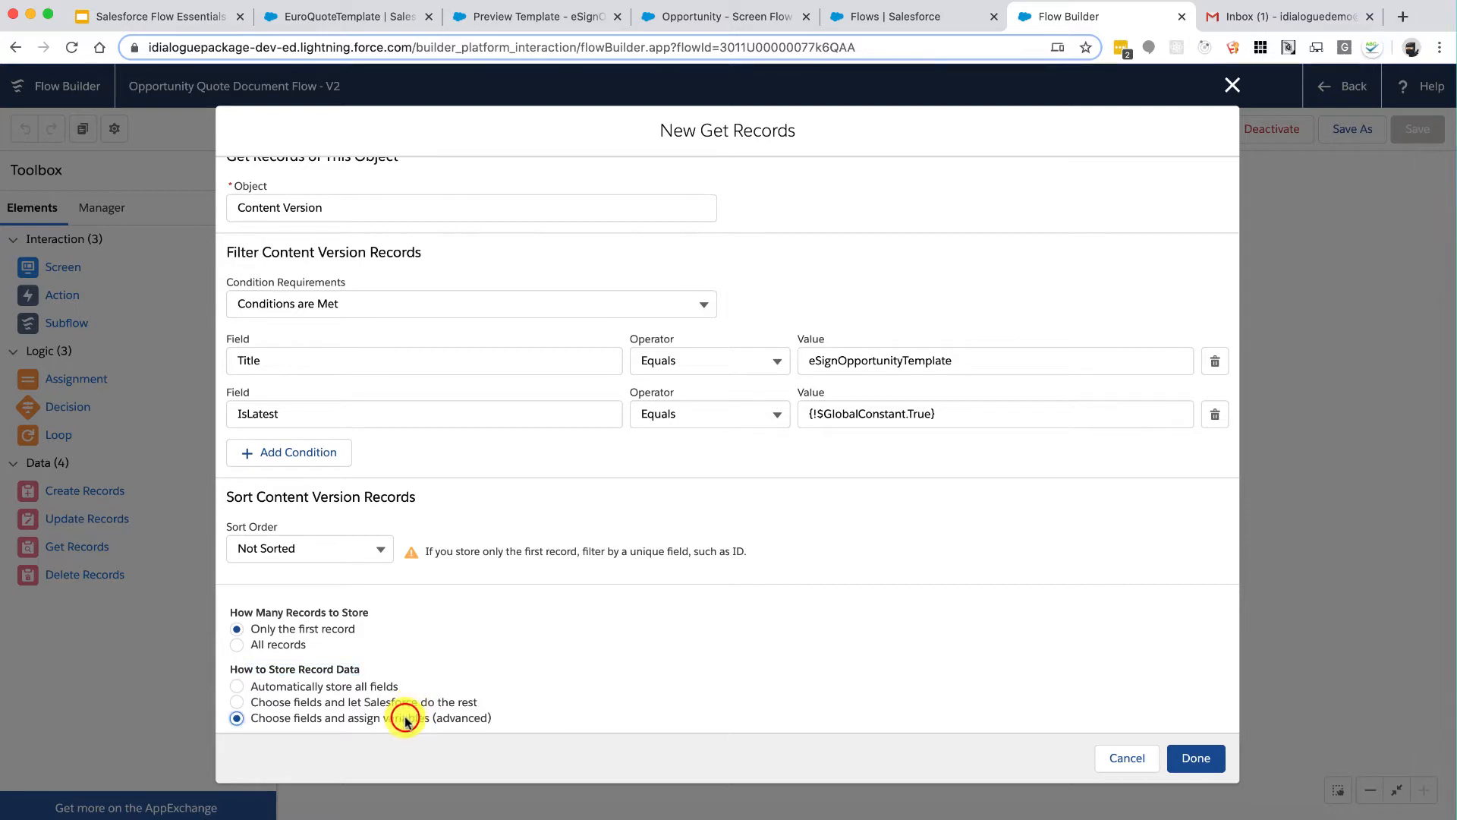
{"action": "scroll", "coordinate": [403, 713], "scroll_direction": "down", "scroll_amount": 3}
{"action": "left_click", "coordinate": [341, 620]}
{"action": "scroll", "coordinate": [334, 628], "scroll_direction": "down", "scroll_amount": 1}
{"action": "left_click", "coordinate": [344, 634]}
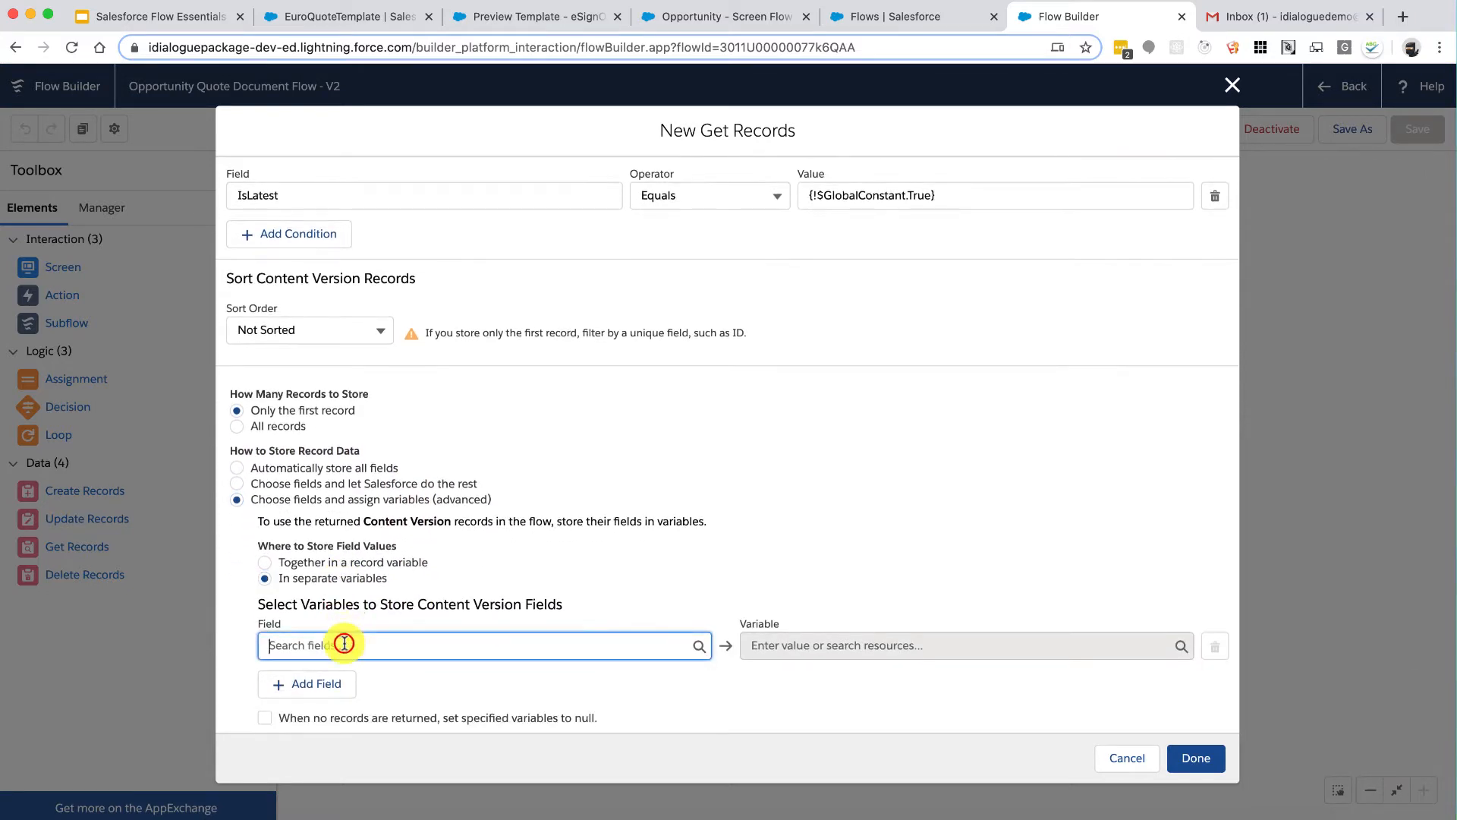
{"action": "type", "text": "Id"}
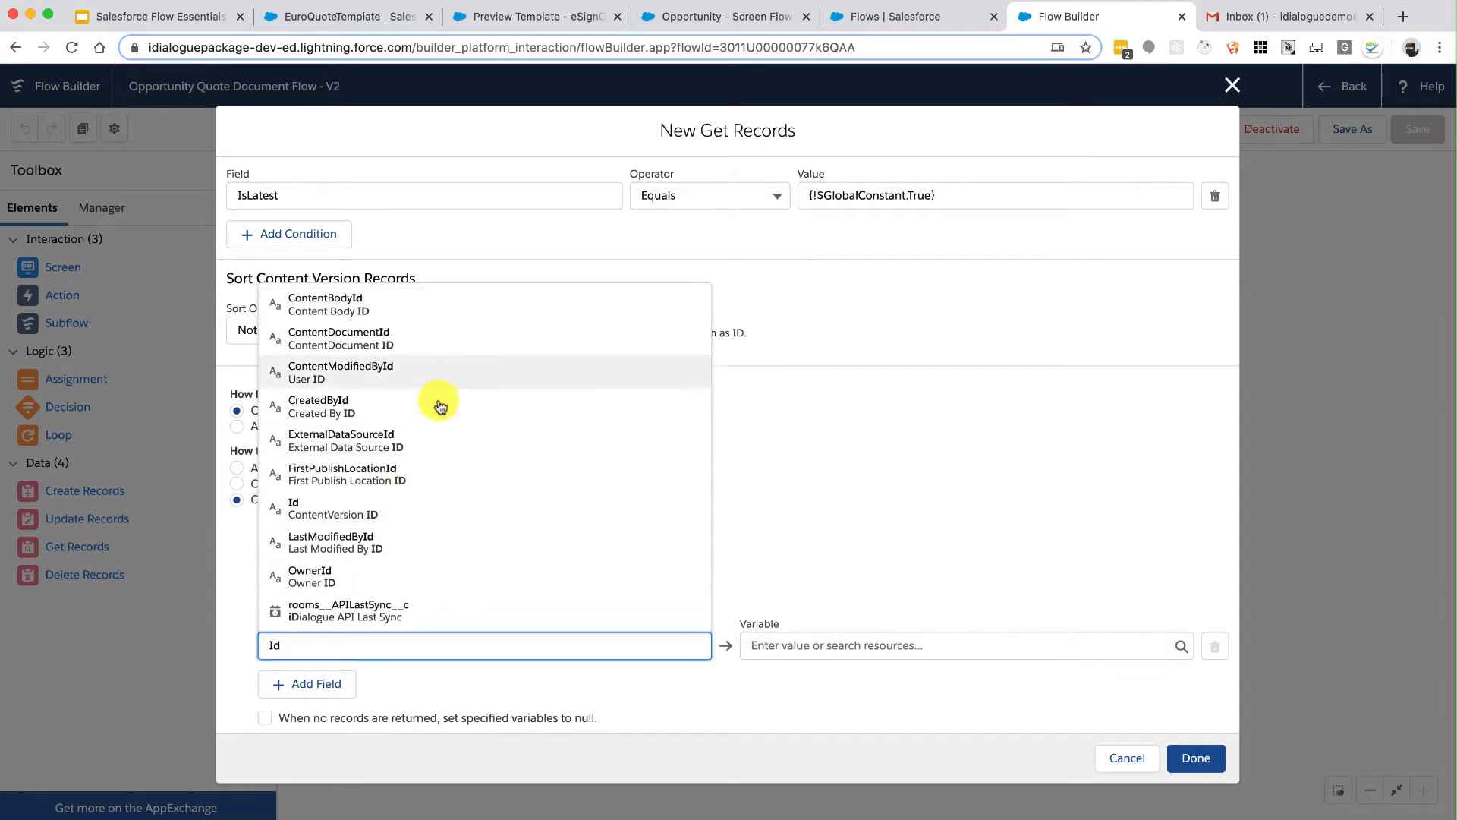
{"action": "left_click", "coordinate": [374, 509]}
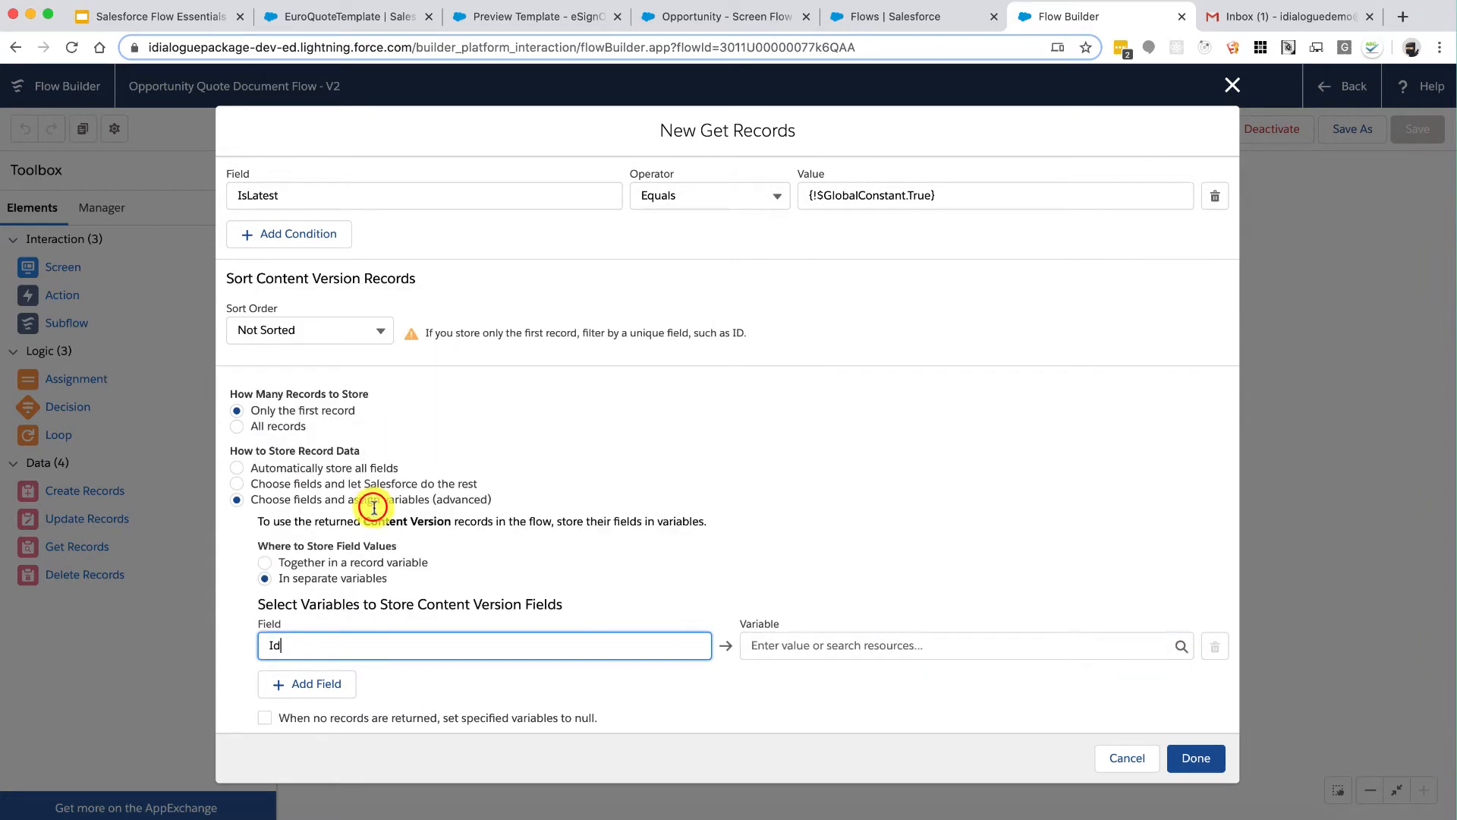
Step: Save the Id into a new Text variable named TemplateID
{"action": "left_click", "coordinate": [791, 642]}
{"action": "left_click", "coordinate": [793, 678]}
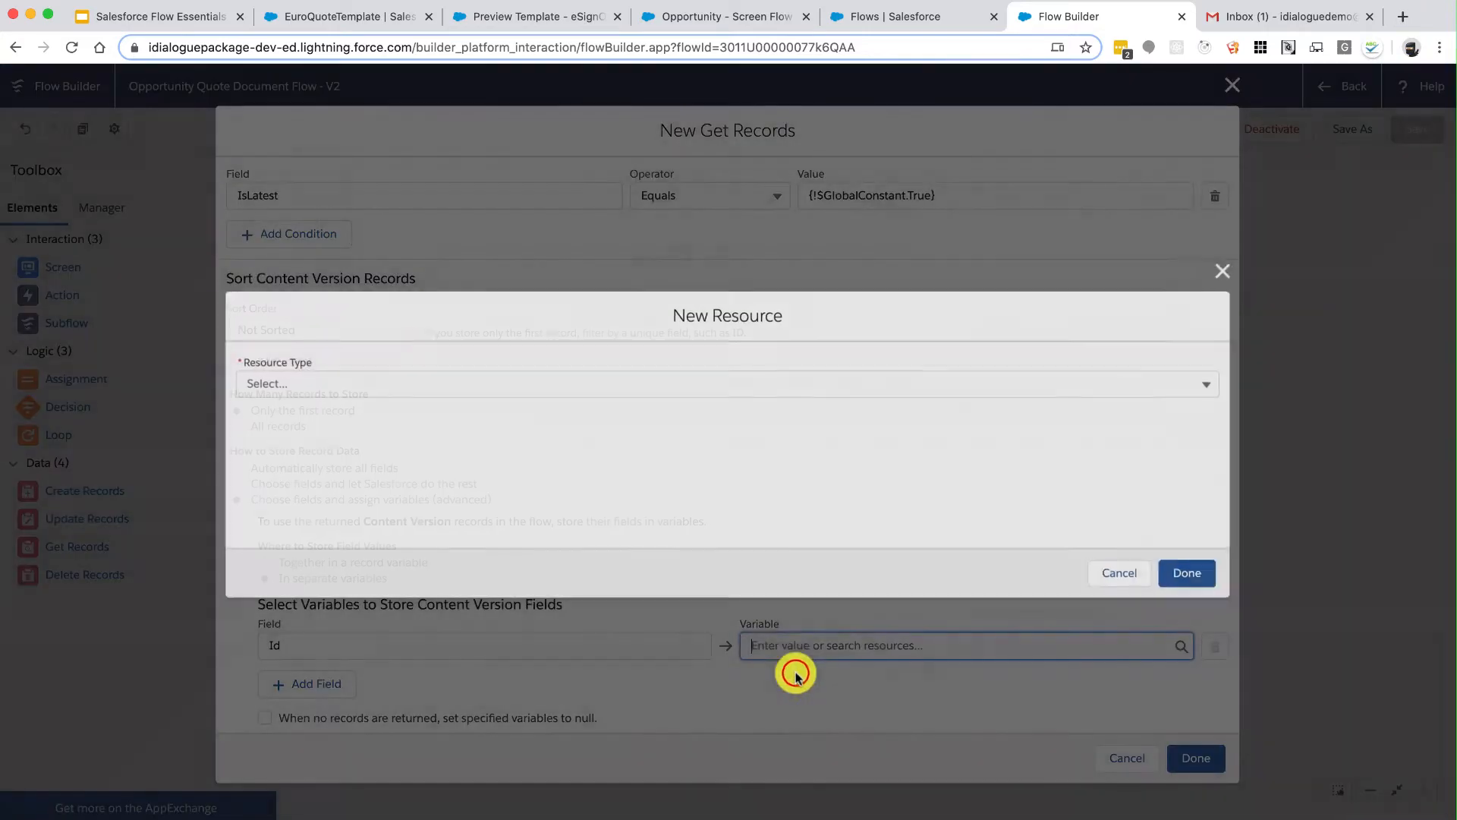
{"action": "left_click", "coordinate": [603, 376]}
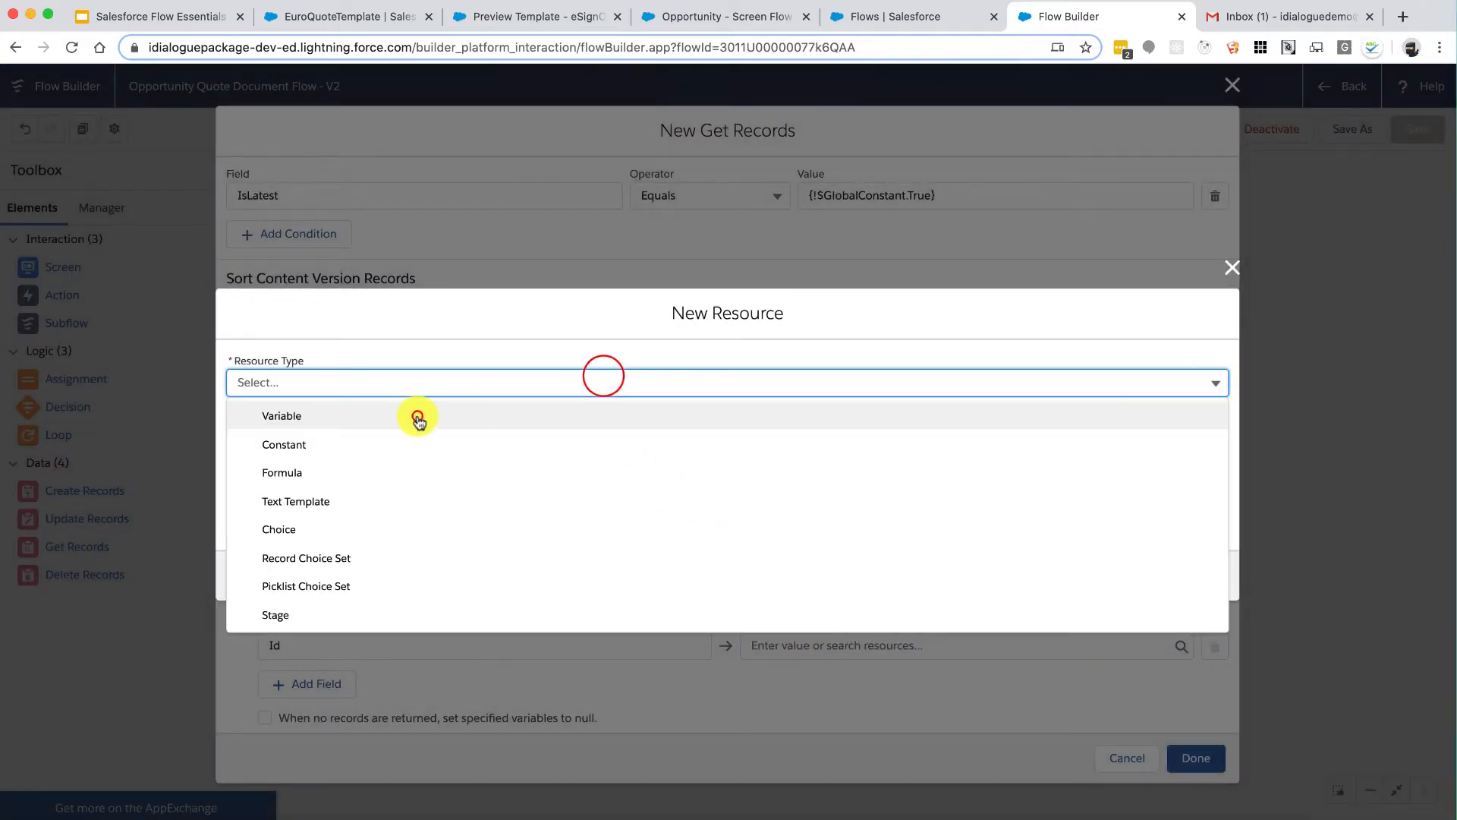
{"action": "left_click", "coordinate": [416, 416]}
{"action": "left_click", "coordinate": [358, 424]}
{"action": "type", "text": "Templ"}
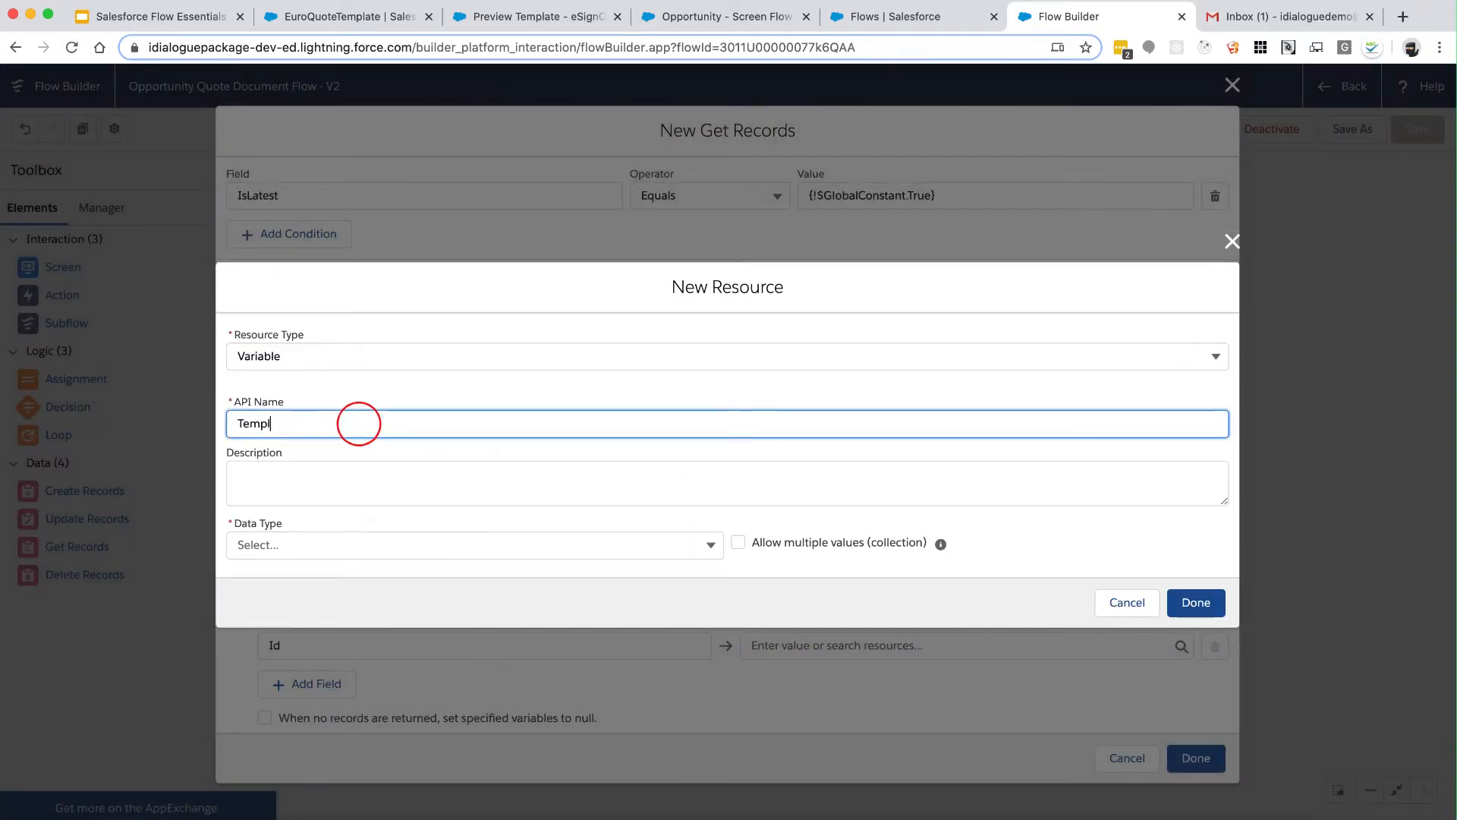
{"action": "key", "text": "Tab"}
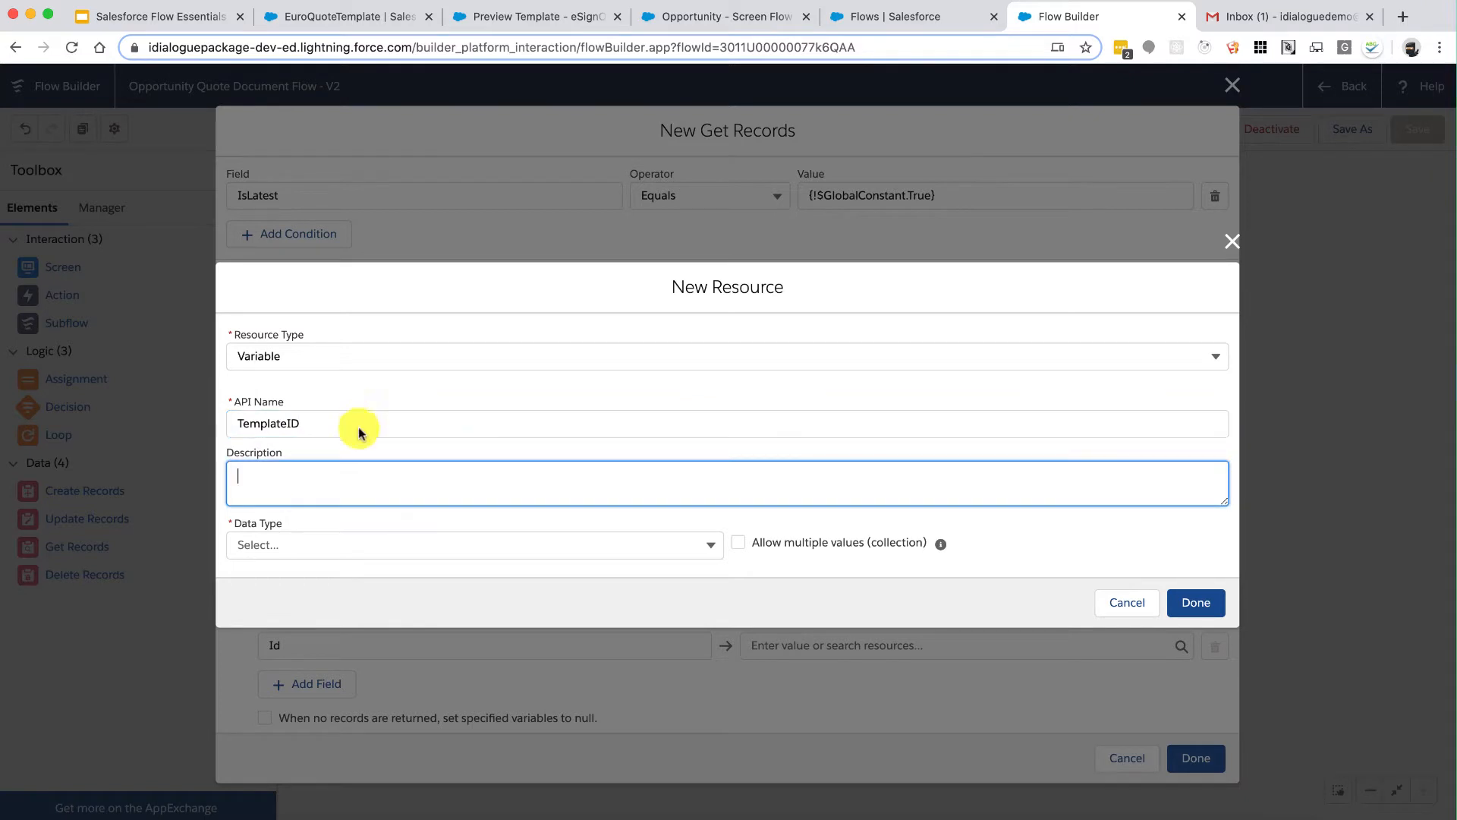
{"action": "left_click", "coordinate": [341, 544]}
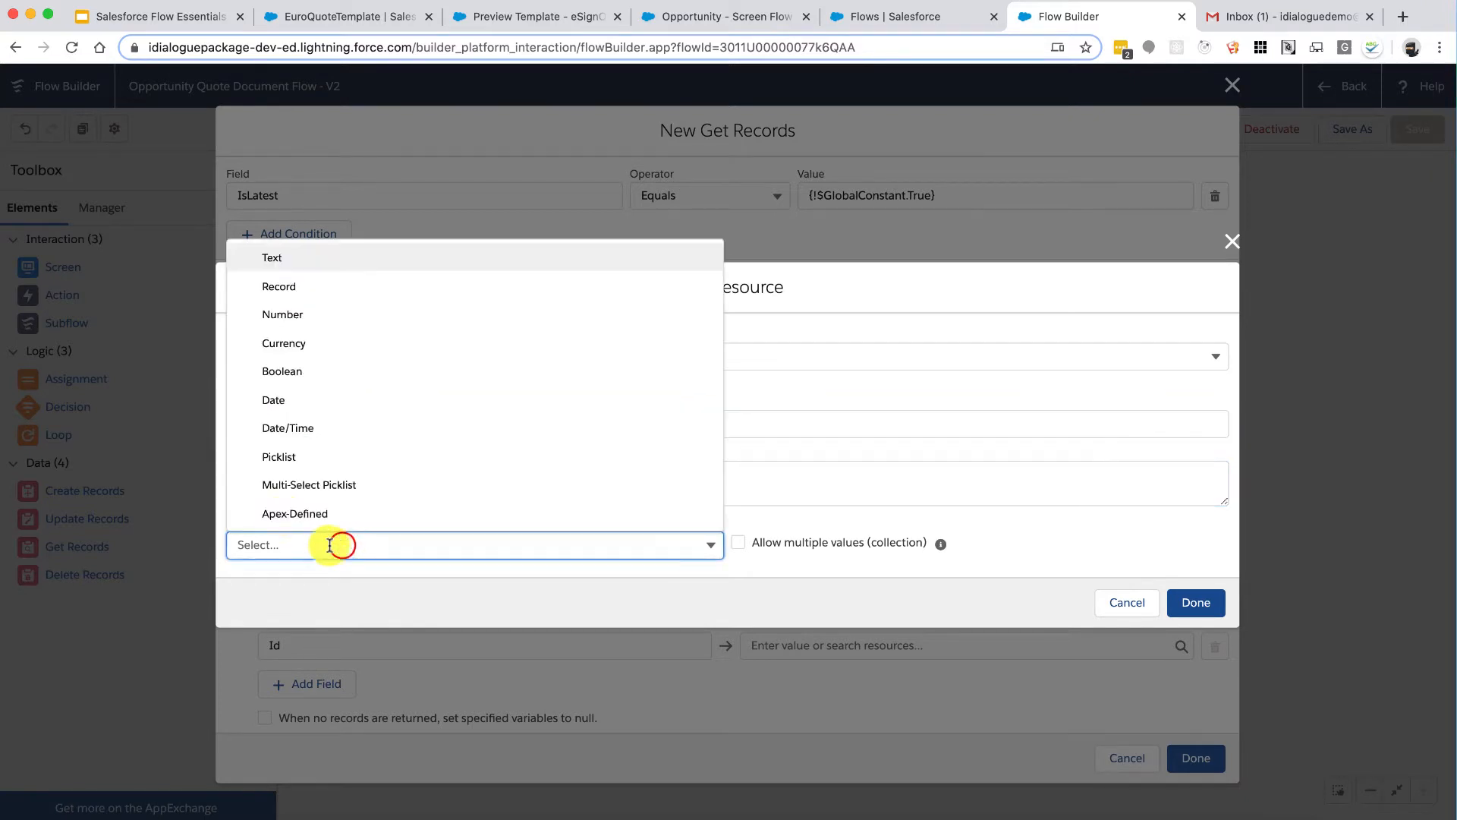
{"action": "left_click", "coordinate": [357, 266]}
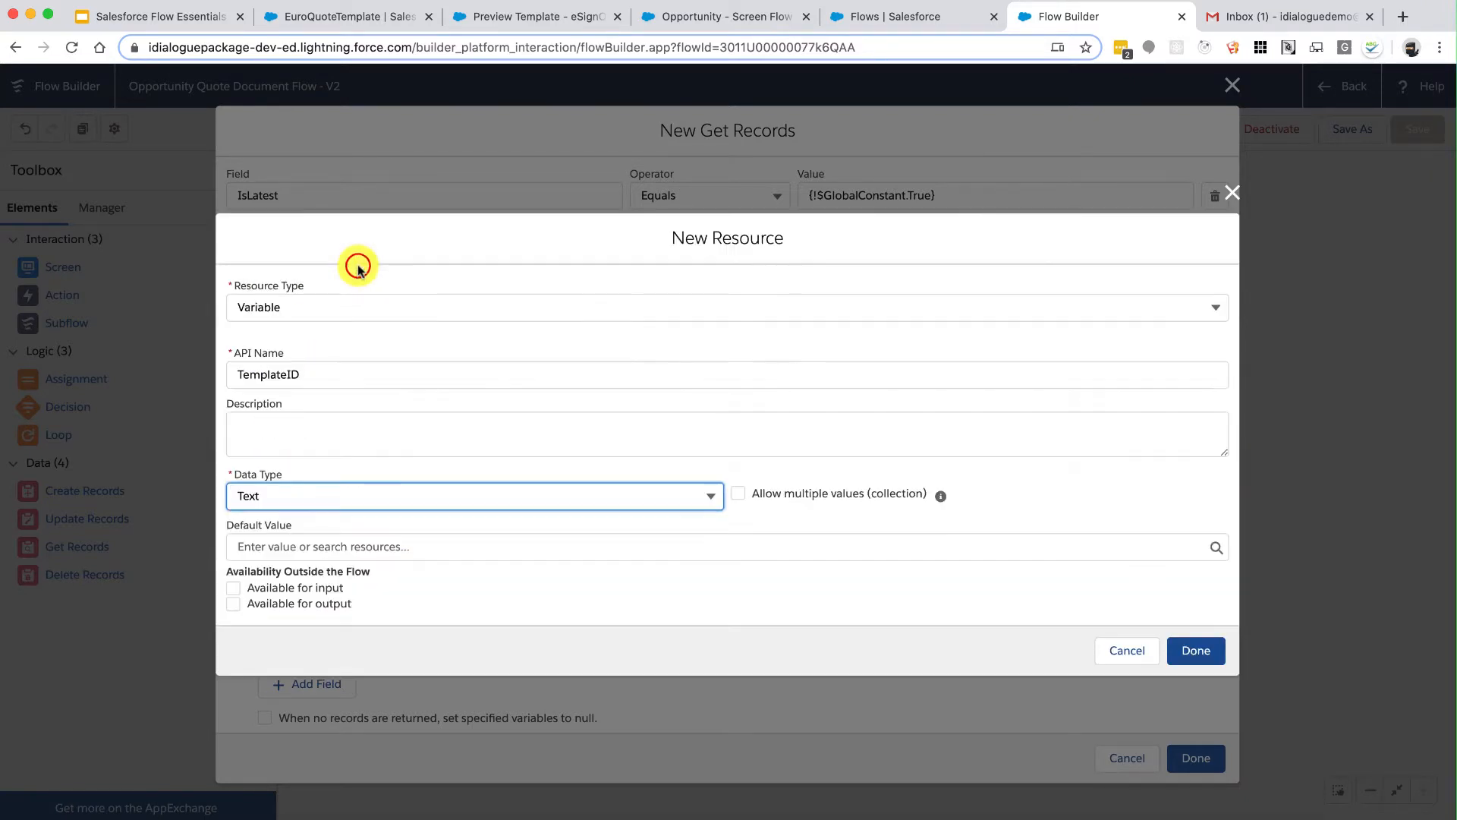
{"action": "left_click", "coordinate": [1196, 652]}
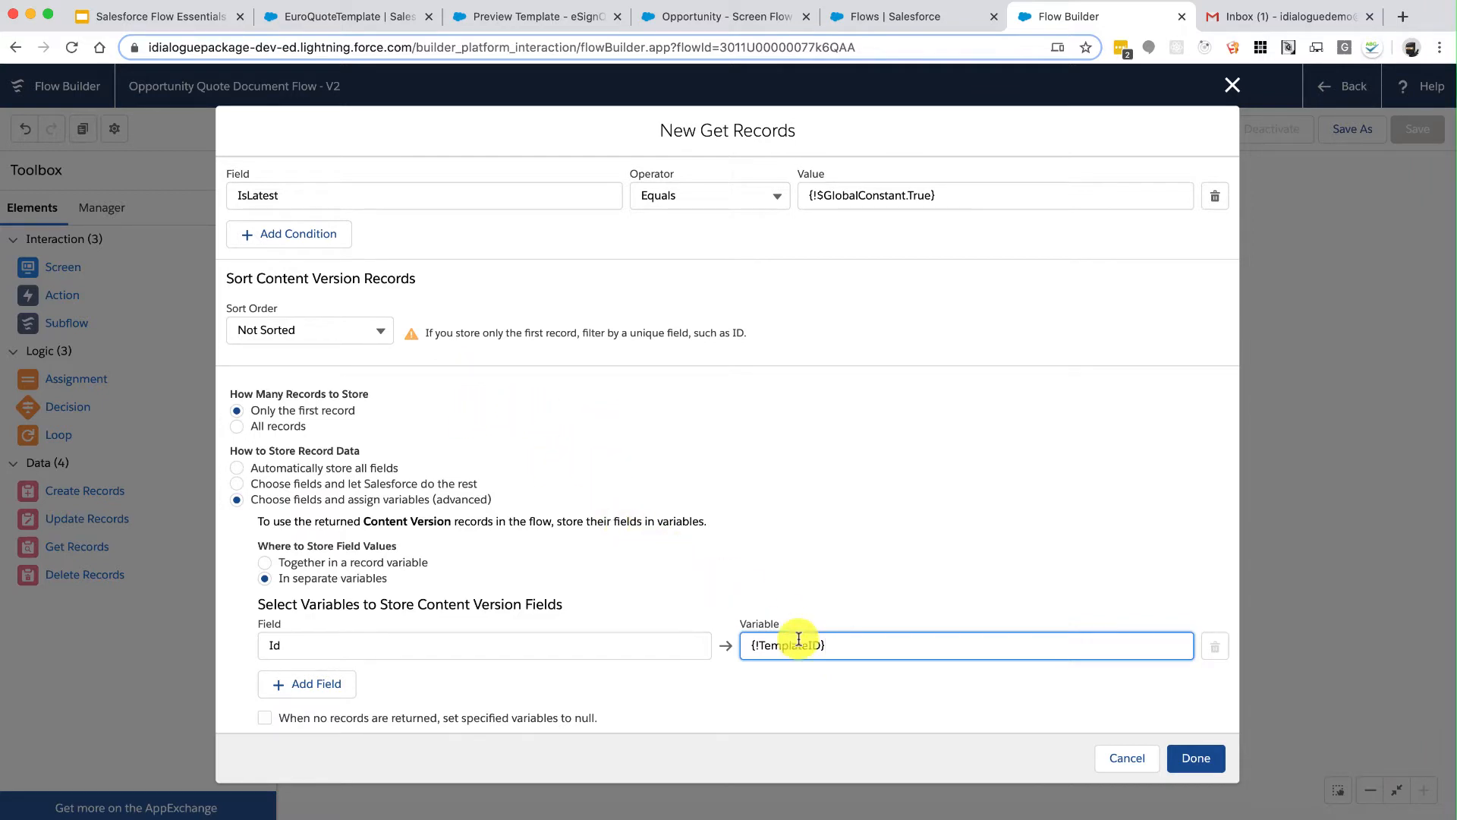
Step: Finish the Get US Quote Template step and drop a new Action onto the canvas
{"action": "left_click", "coordinate": [1195, 758]}
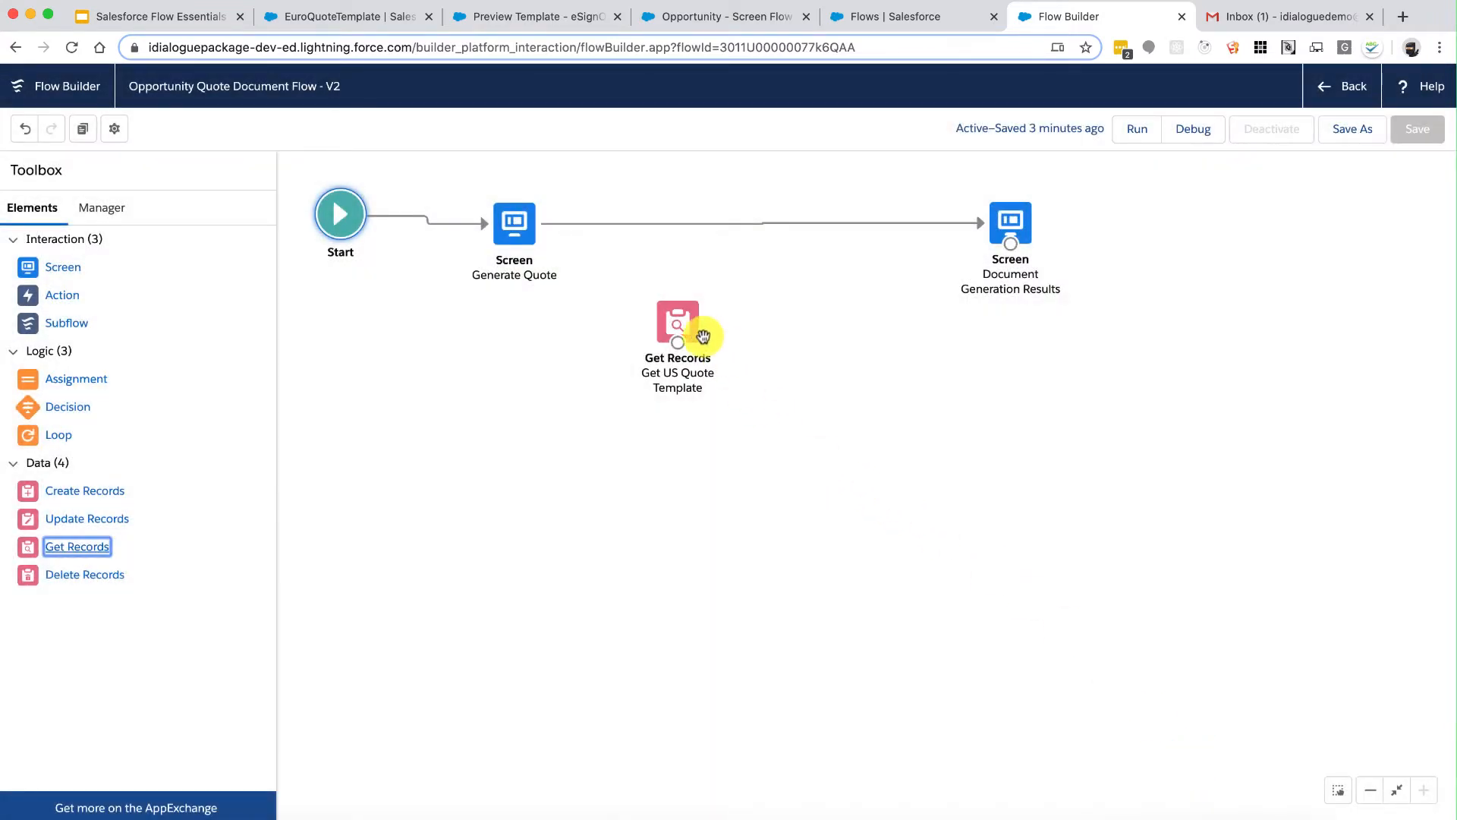
{"action": "left_click_drag", "start_coordinate": [679, 323], "coordinate": [571, 349]}
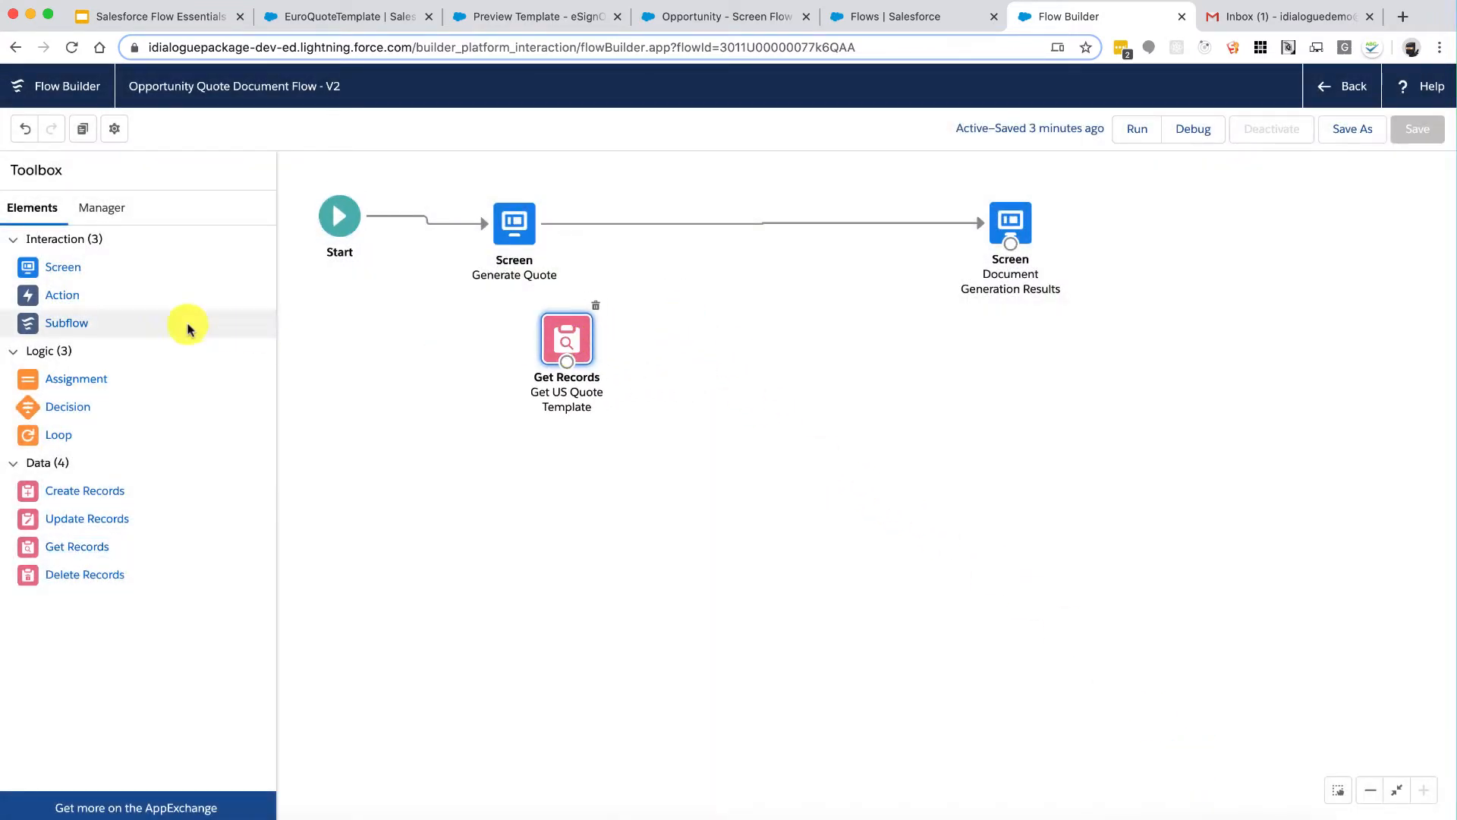
{"action": "left_click_drag", "start_coordinate": [65, 295], "coordinate": [775, 328]}
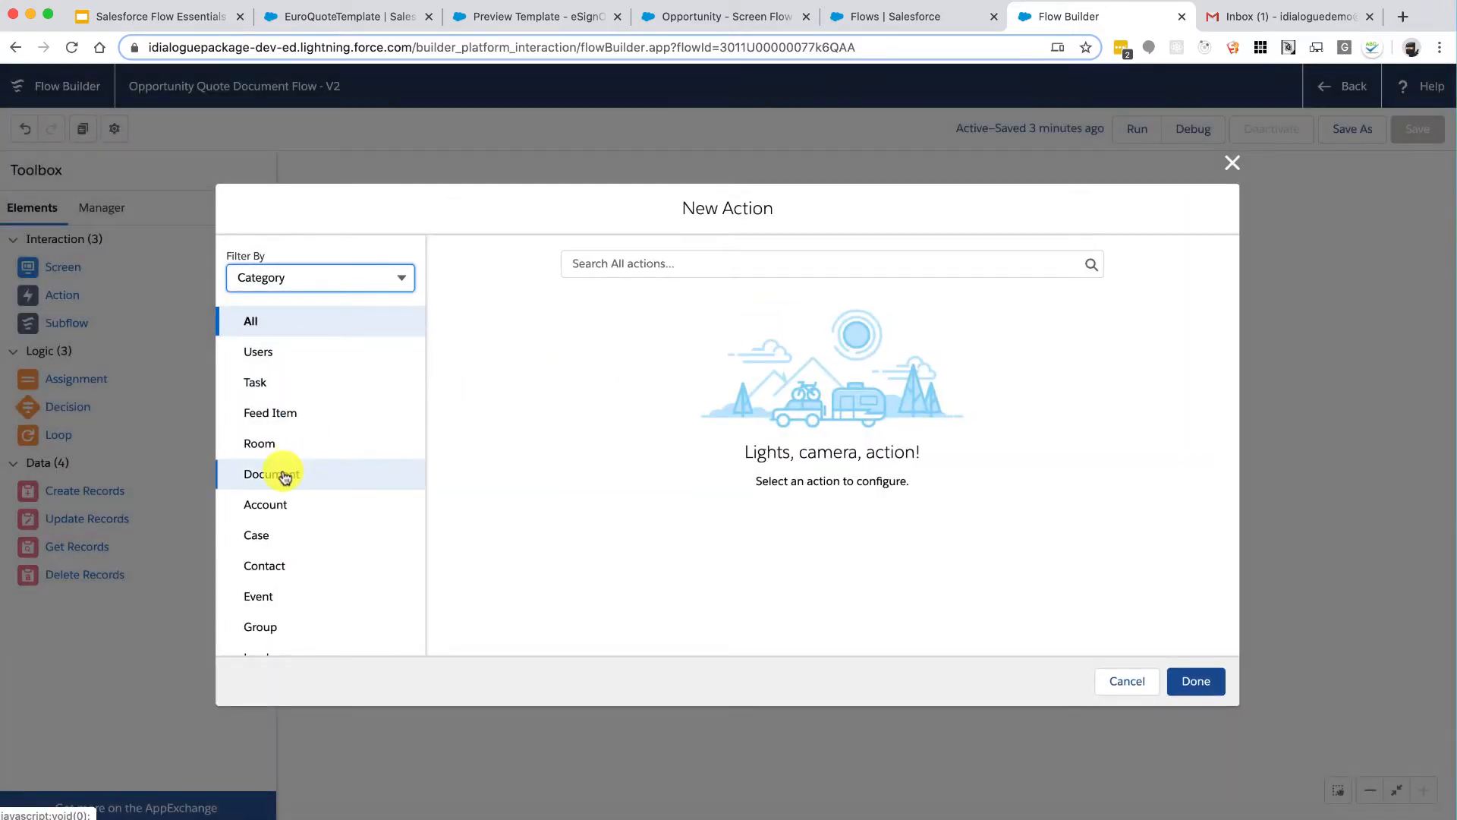
Step: Choose the Generate Document action and label it 'Document Generation Action'
{"action": "left_click", "coordinate": [285, 475]}
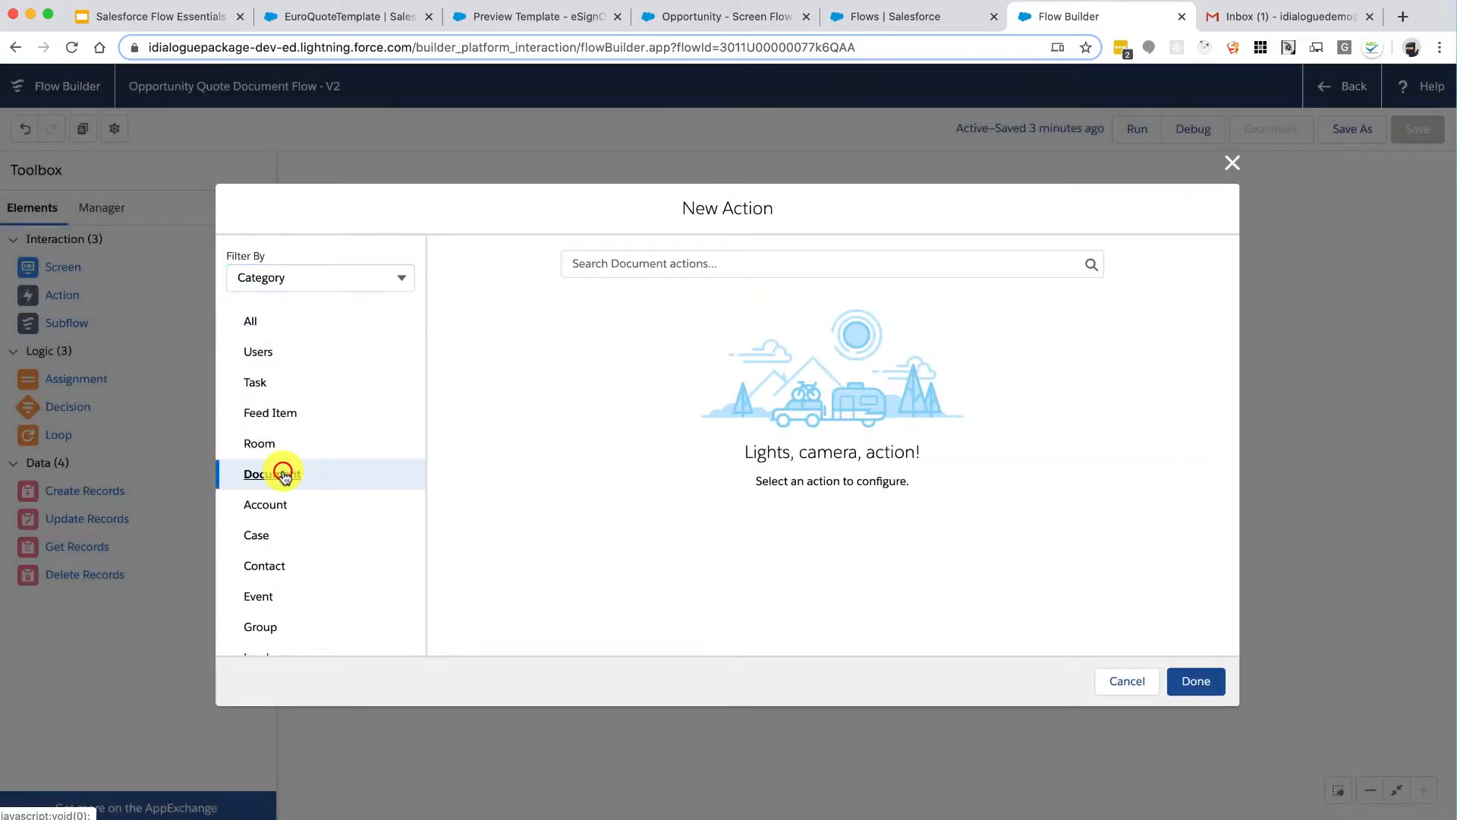
{"action": "left_click", "coordinate": [668, 264]}
{"action": "left_click", "coordinate": [658, 296]}
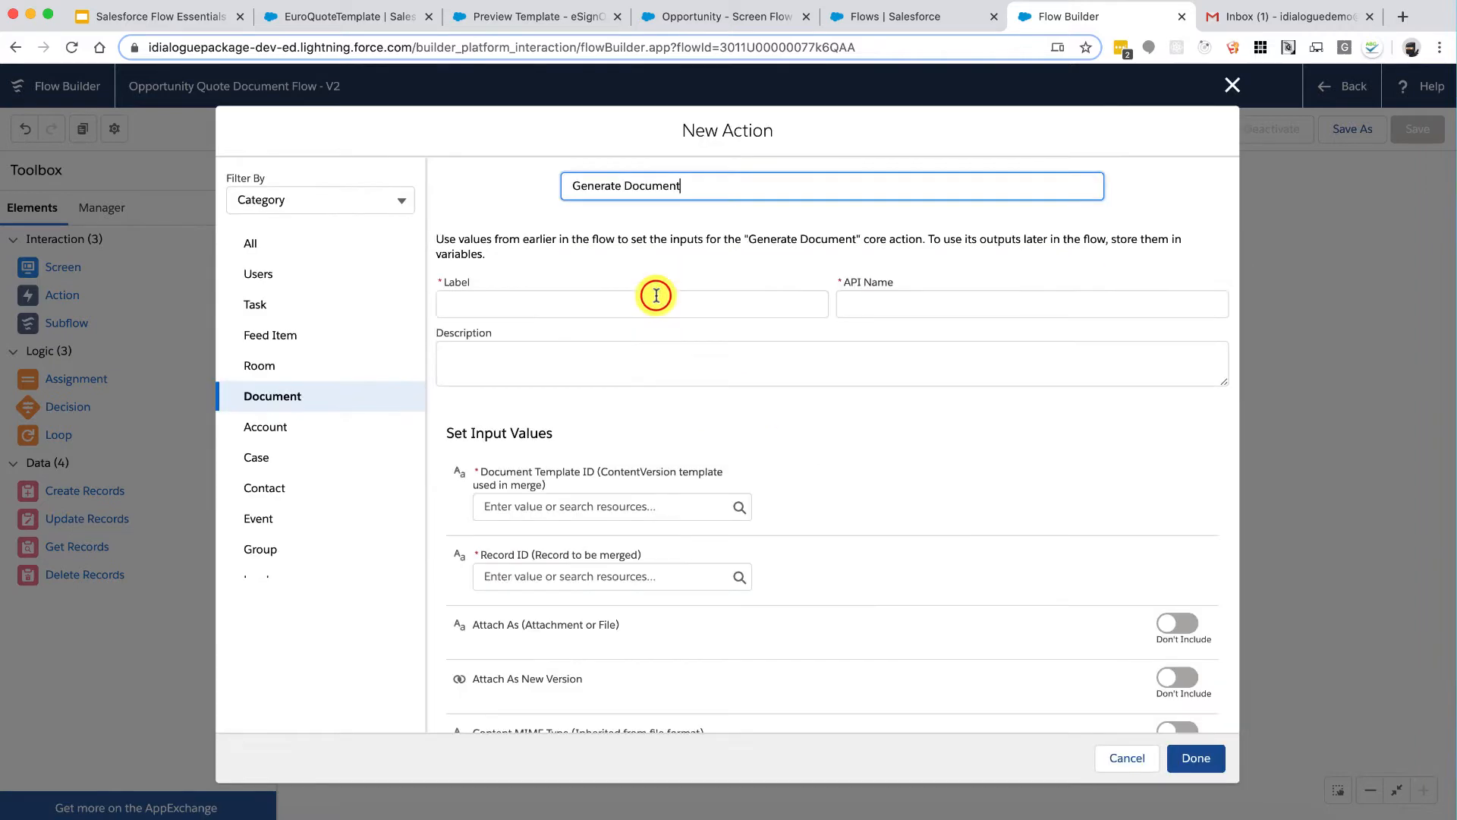
{"action": "left_click", "coordinate": [657, 296]}
{"action": "type", "text": "Document Genera"}
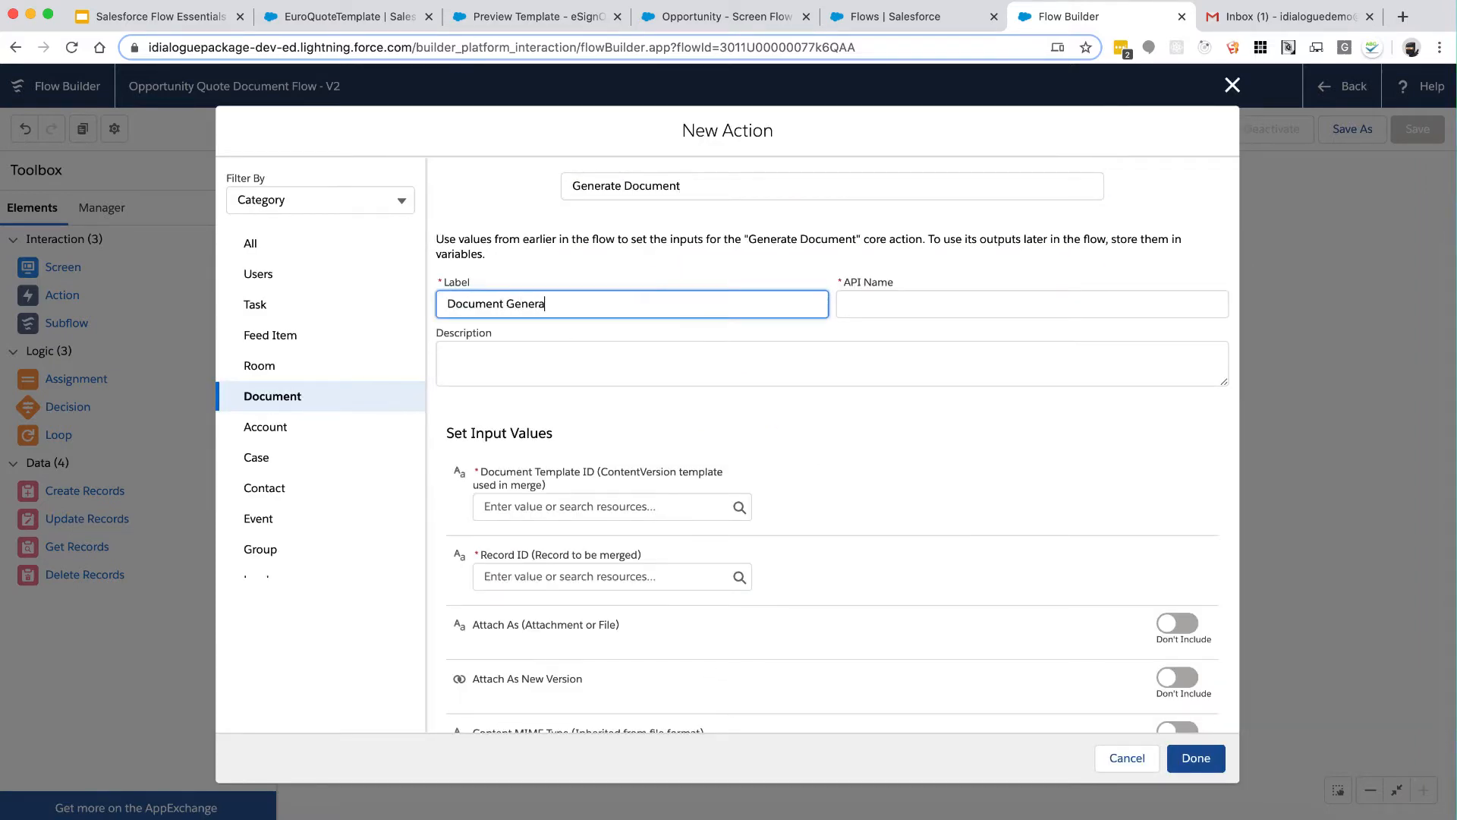
{"action": "type", "text": "tion Action"}
{"action": "key", "text": "Tab"}
Step: Feed {!TemplateID} as Document Template ID and {!RecordID} as Record ID
{"action": "scroll", "coordinate": [782, 389], "scroll_direction": "down", "scroll_amount": 2}
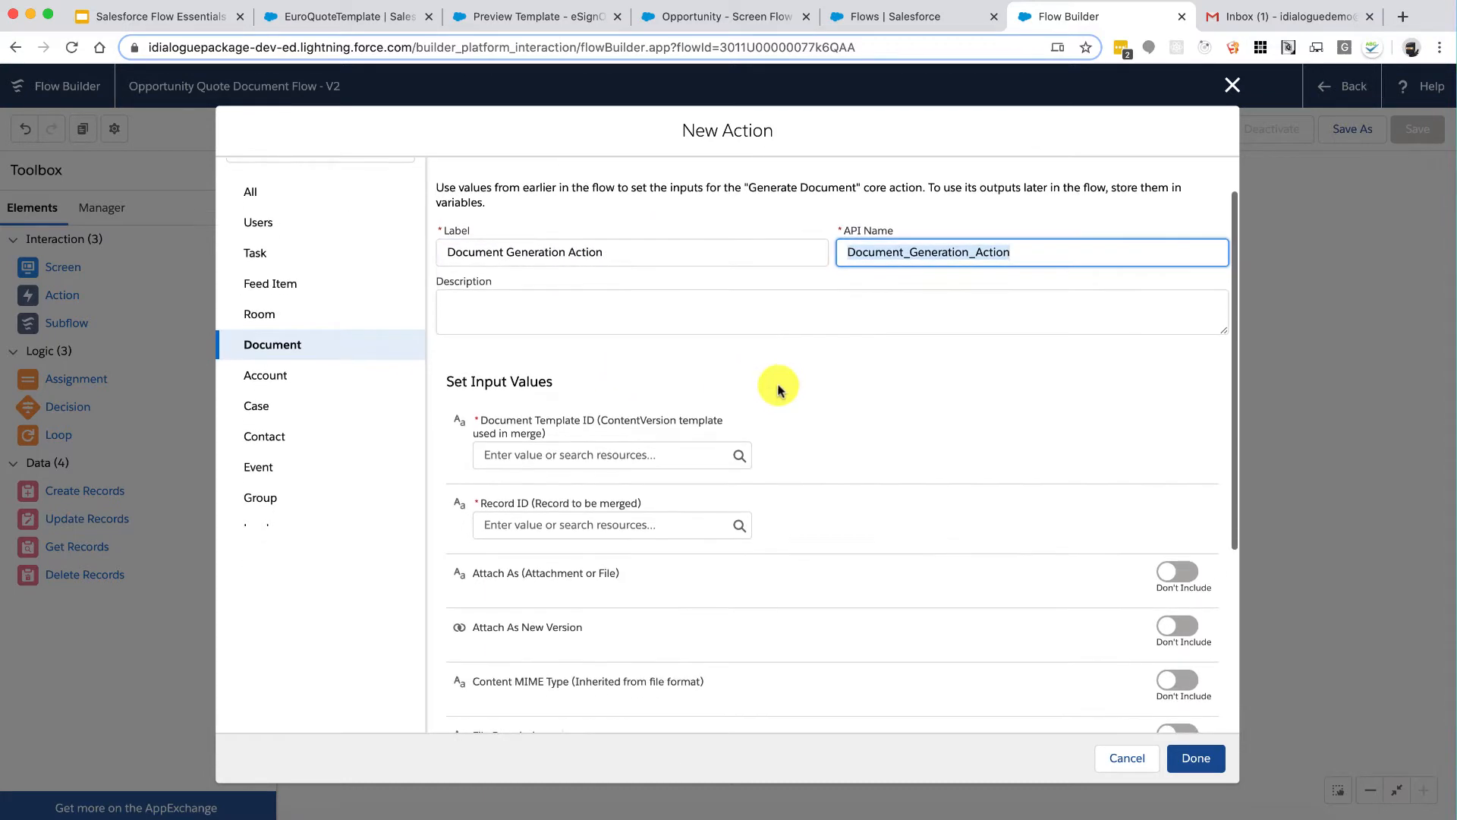
{"action": "left_click", "coordinate": [659, 457]}
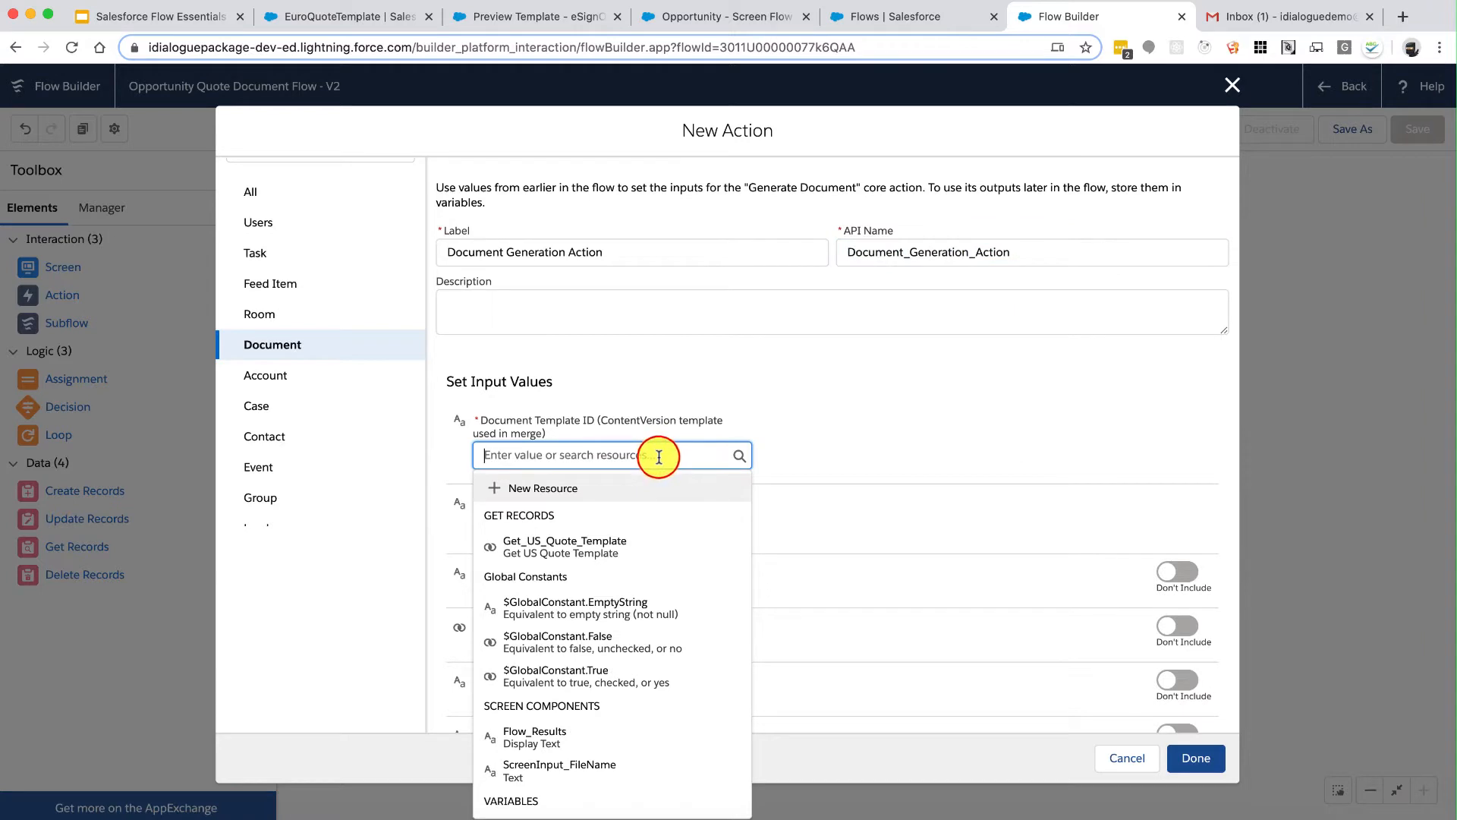
{"action": "scroll", "coordinate": [683, 569], "scroll_direction": "down", "scroll_amount": 2}
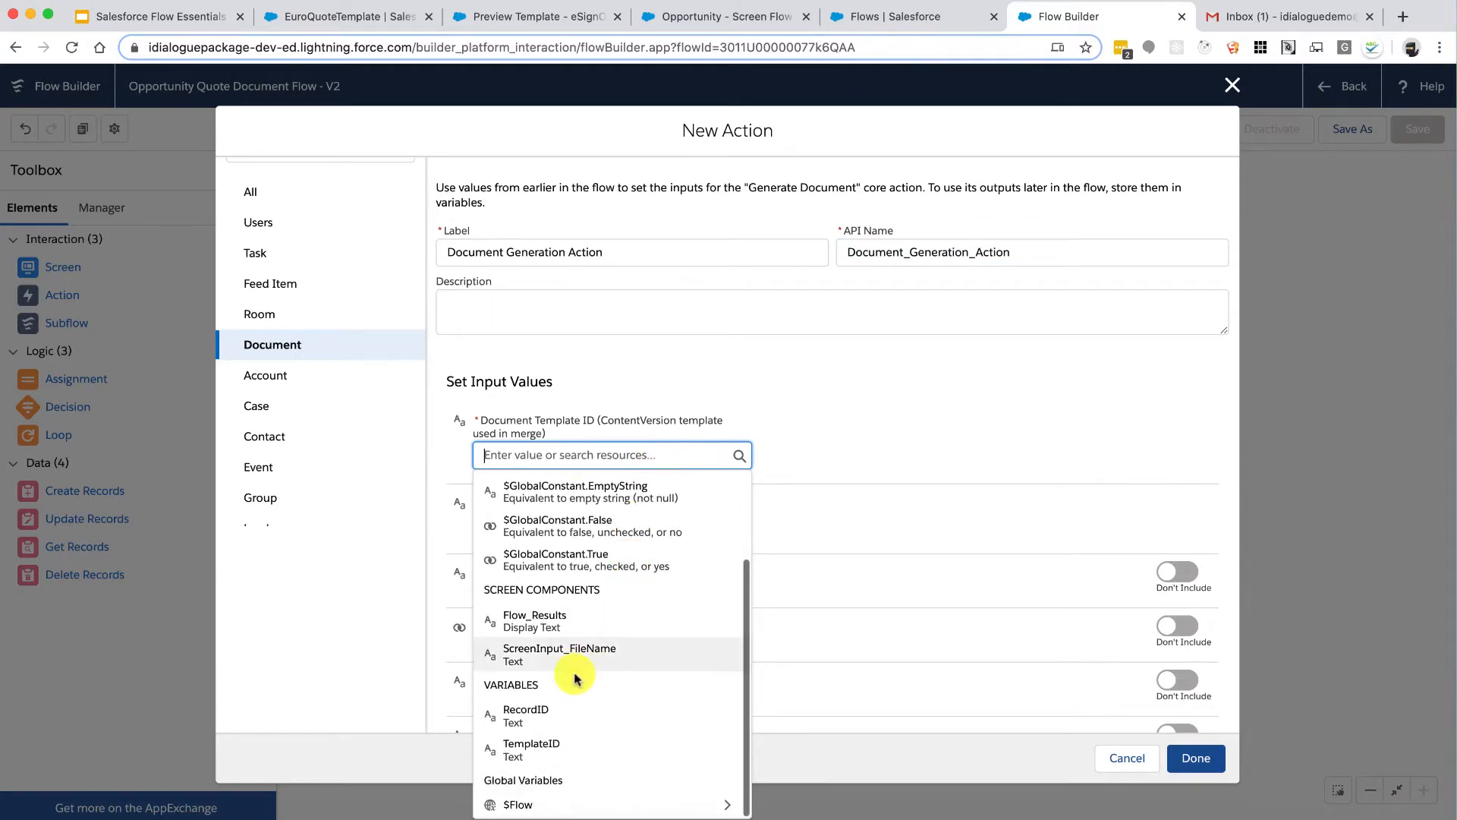
{"action": "left_click", "coordinate": [560, 751]}
{"action": "left_click", "coordinate": [564, 524]}
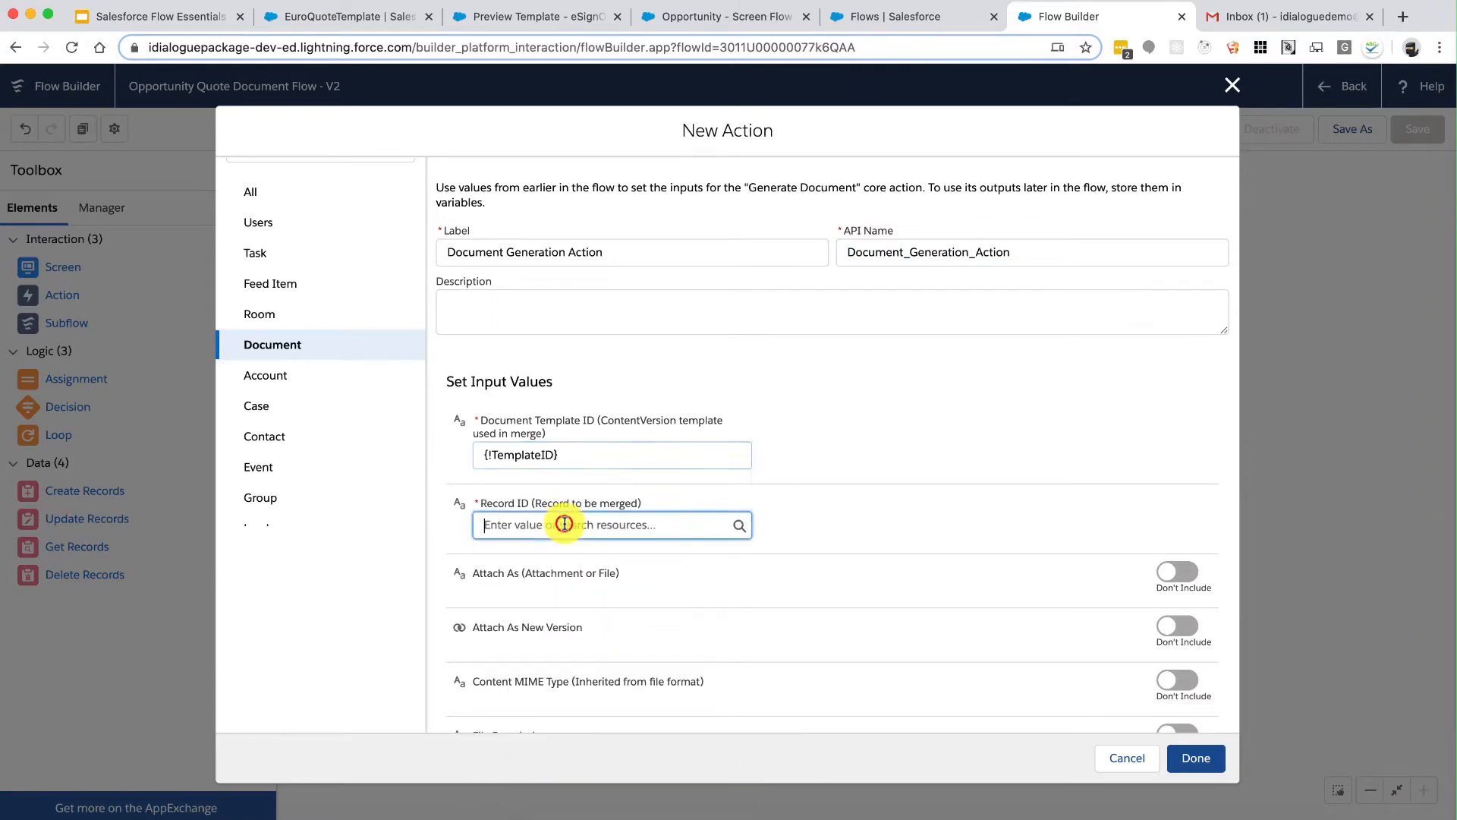
{"action": "scroll", "coordinate": [607, 463], "scroll_direction": "down", "scroll_amount": 2}
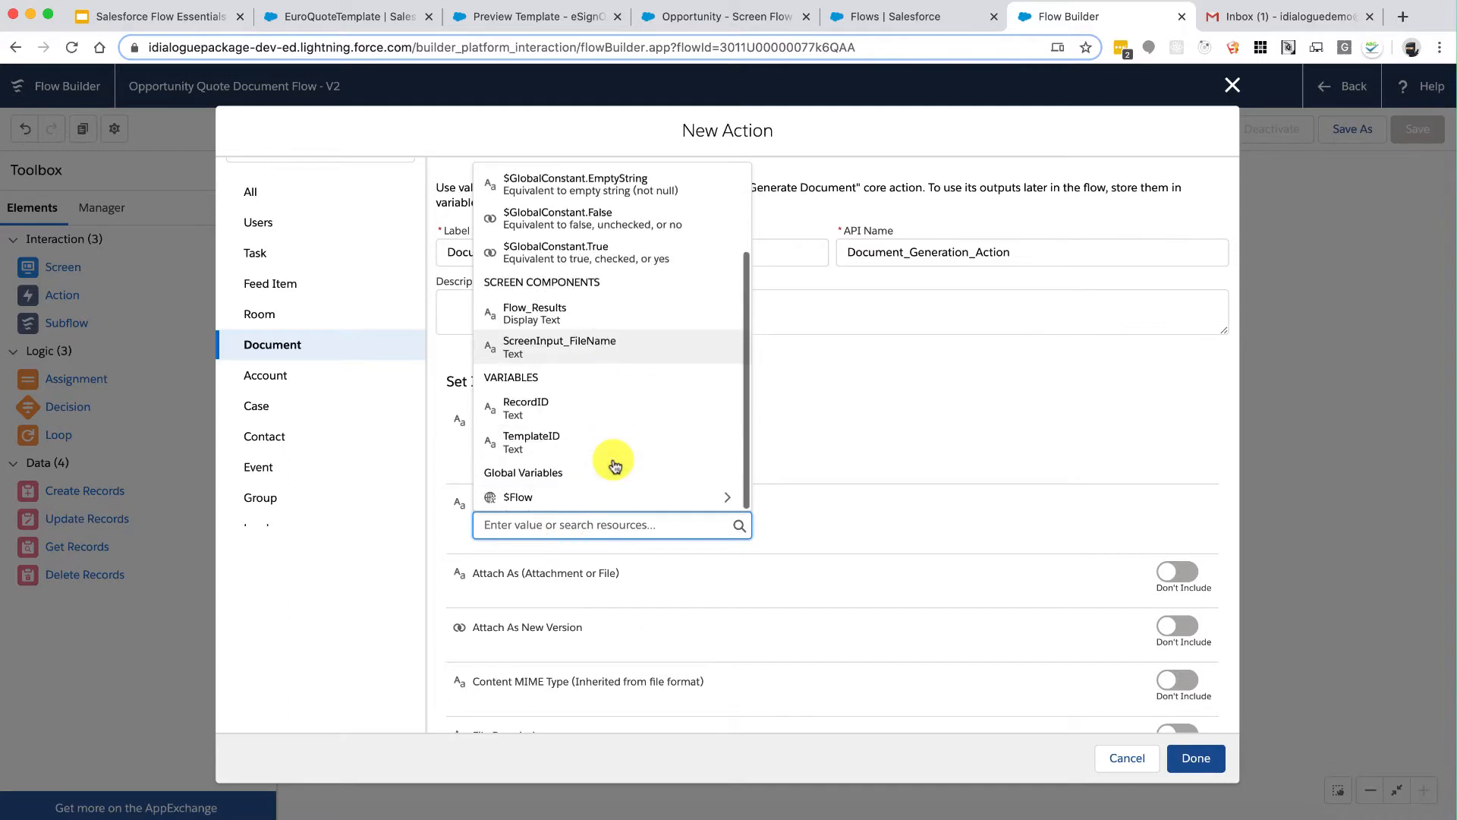
{"action": "left_click", "coordinate": [574, 412]}
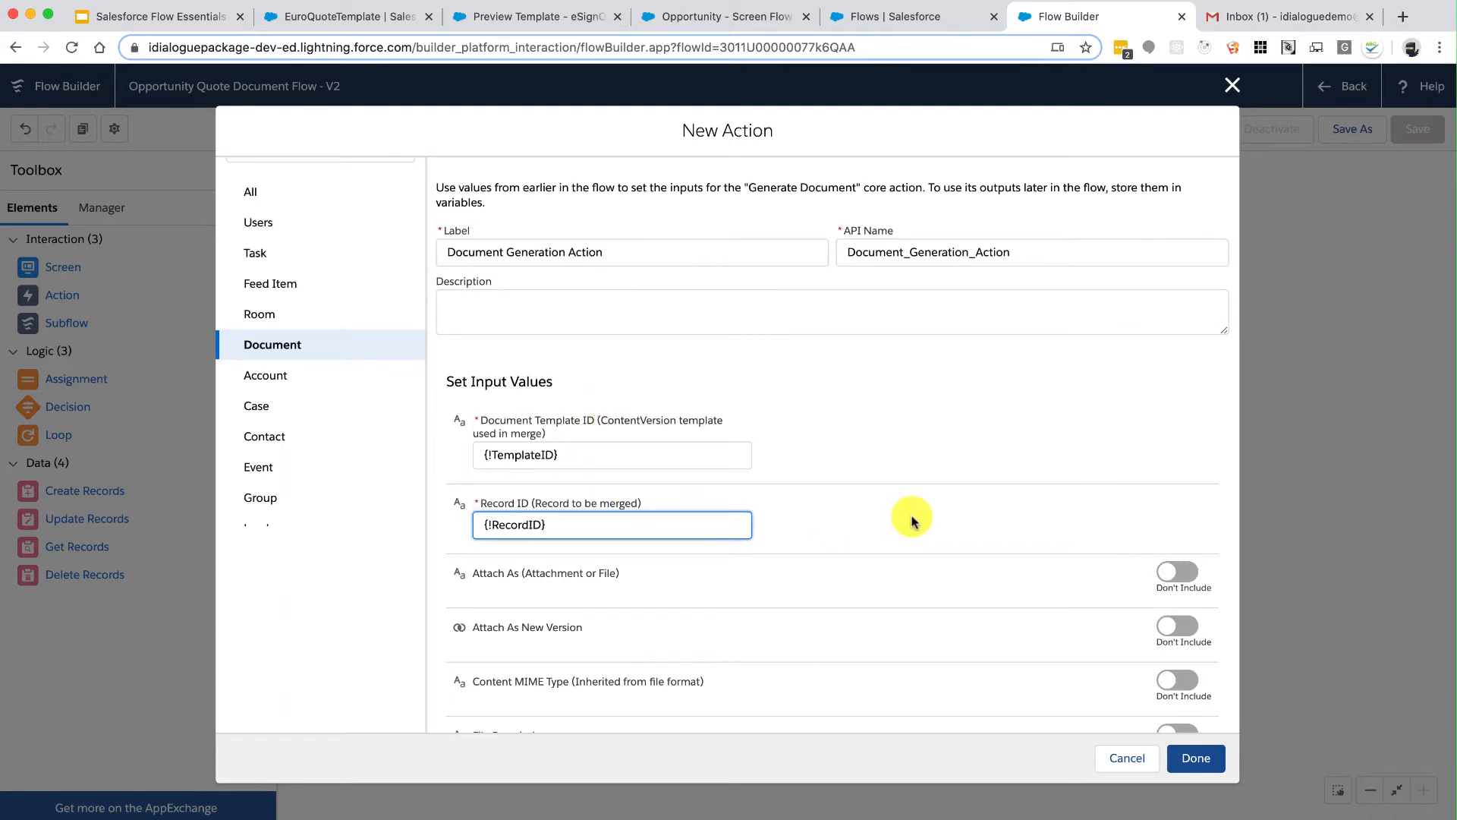
Step: Include File Name set to {!ScreenInput_FileName} and add the action to the flow
{"action": "scroll", "coordinate": [915, 516], "scroll_direction": "down", "scroll_amount": 1}
{"action": "scroll", "coordinate": [913, 520], "scroll_direction": "down", "scroll_amount": 5}
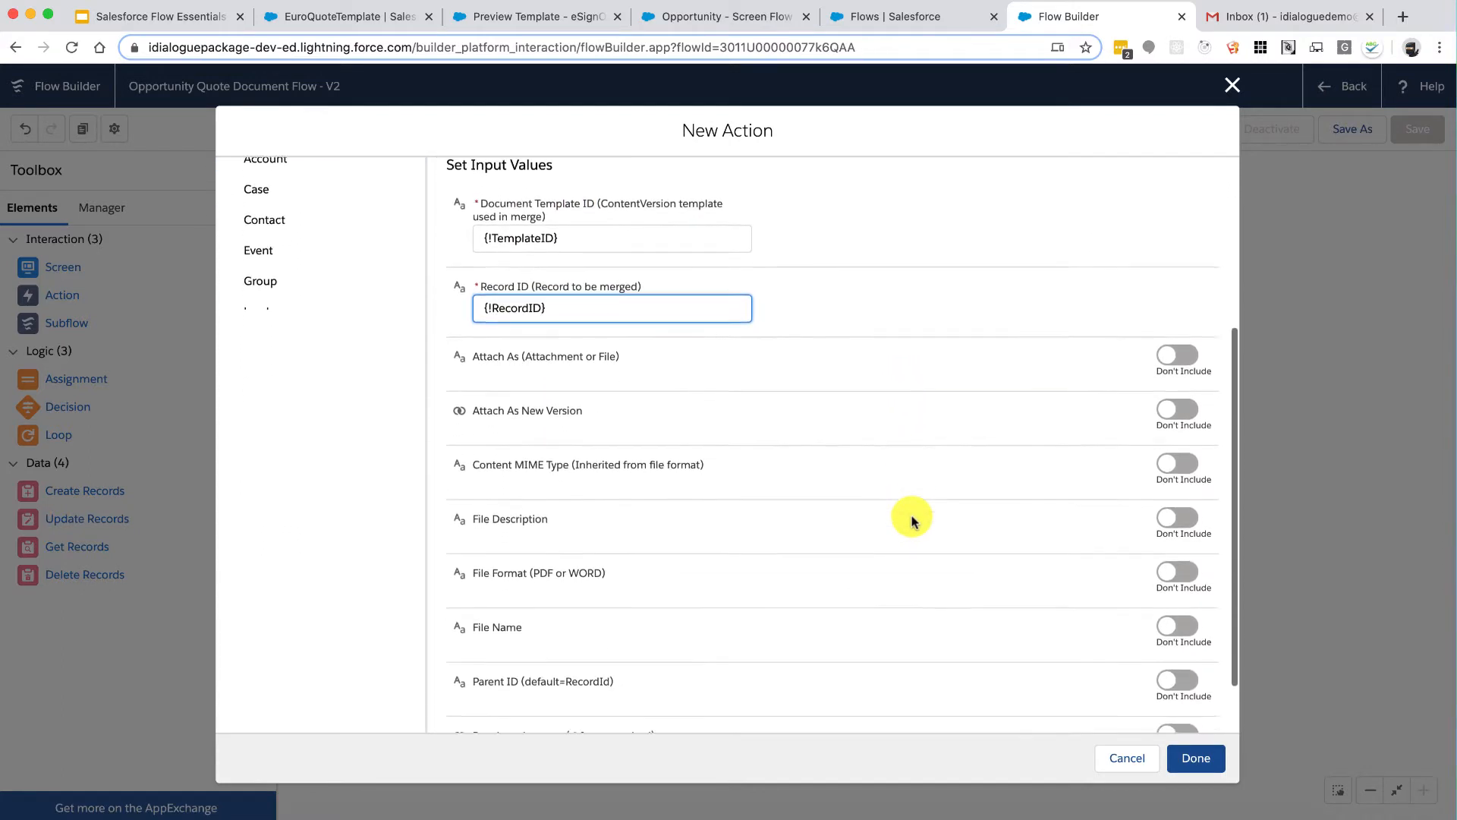
{"action": "scroll", "coordinate": [913, 520], "scroll_direction": "up", "scroll_amount": 3}
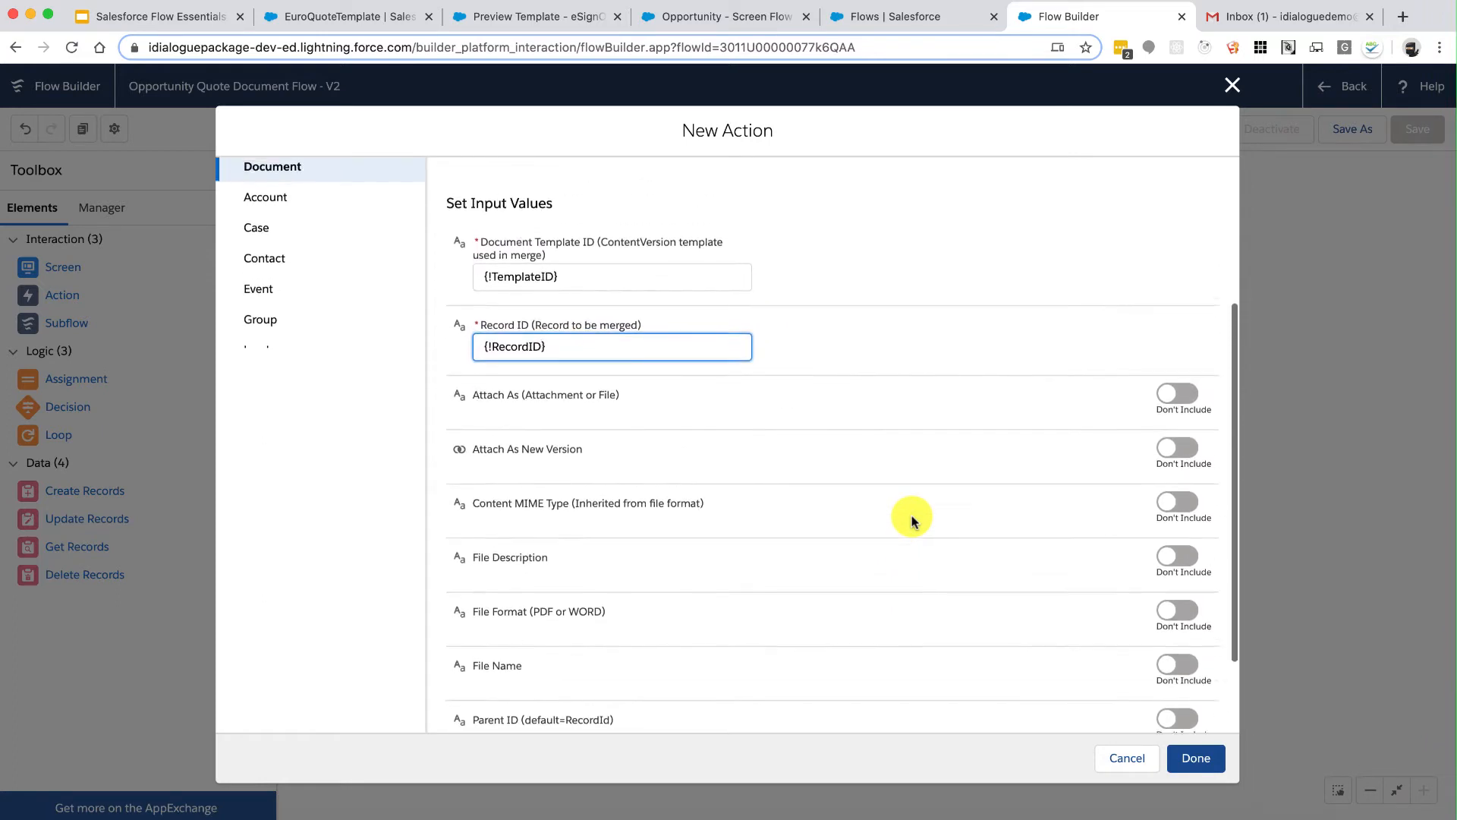
{"action": "scroll", "coordinate": [913, 520], "scroll_direction": "down", "scroll_amount": 3}
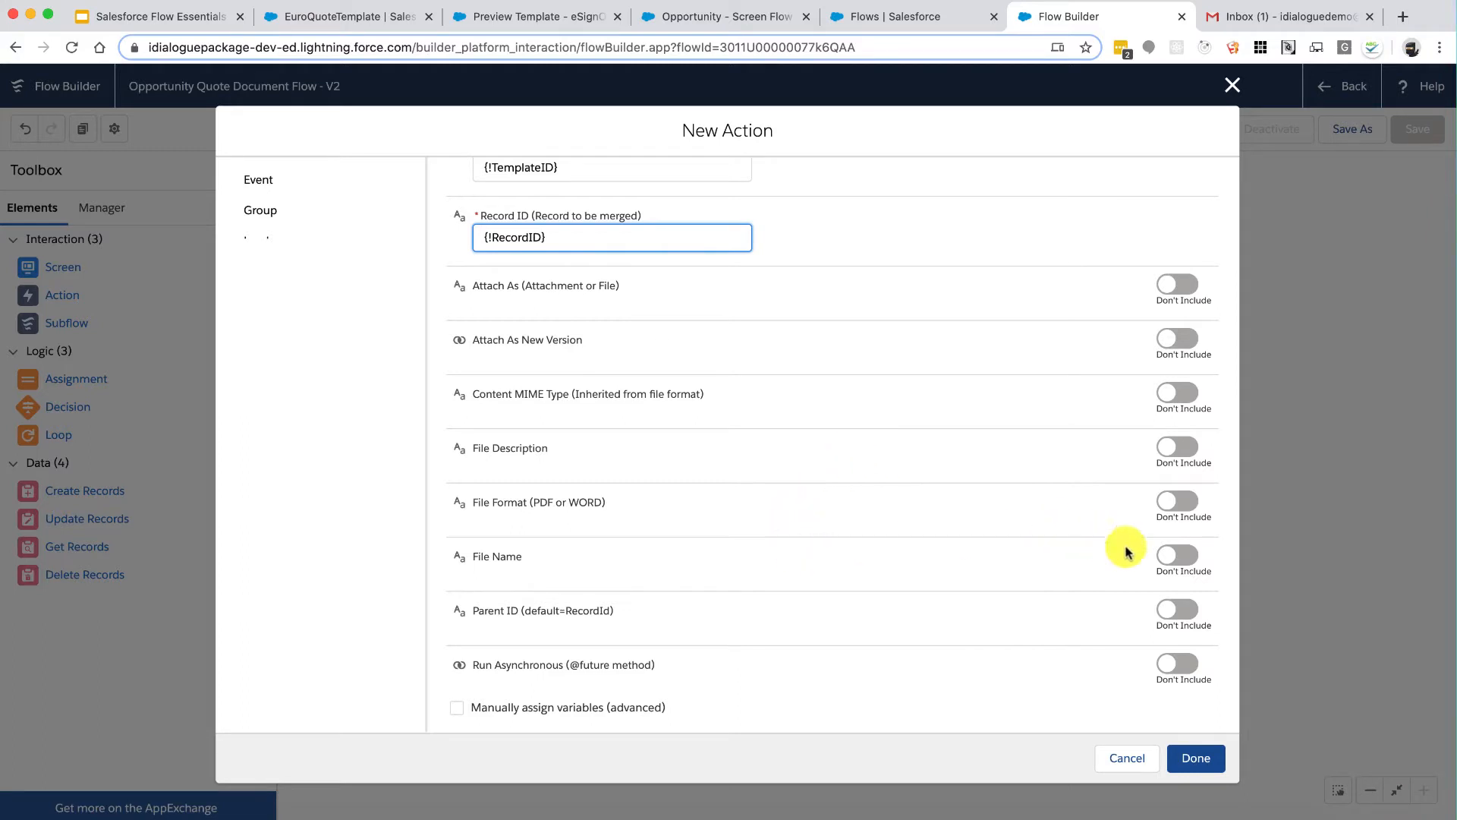
{"action": "left_click", "coordinate": [1170, 558]}
{"action": "left_click", "coordinate": [636, 581]}
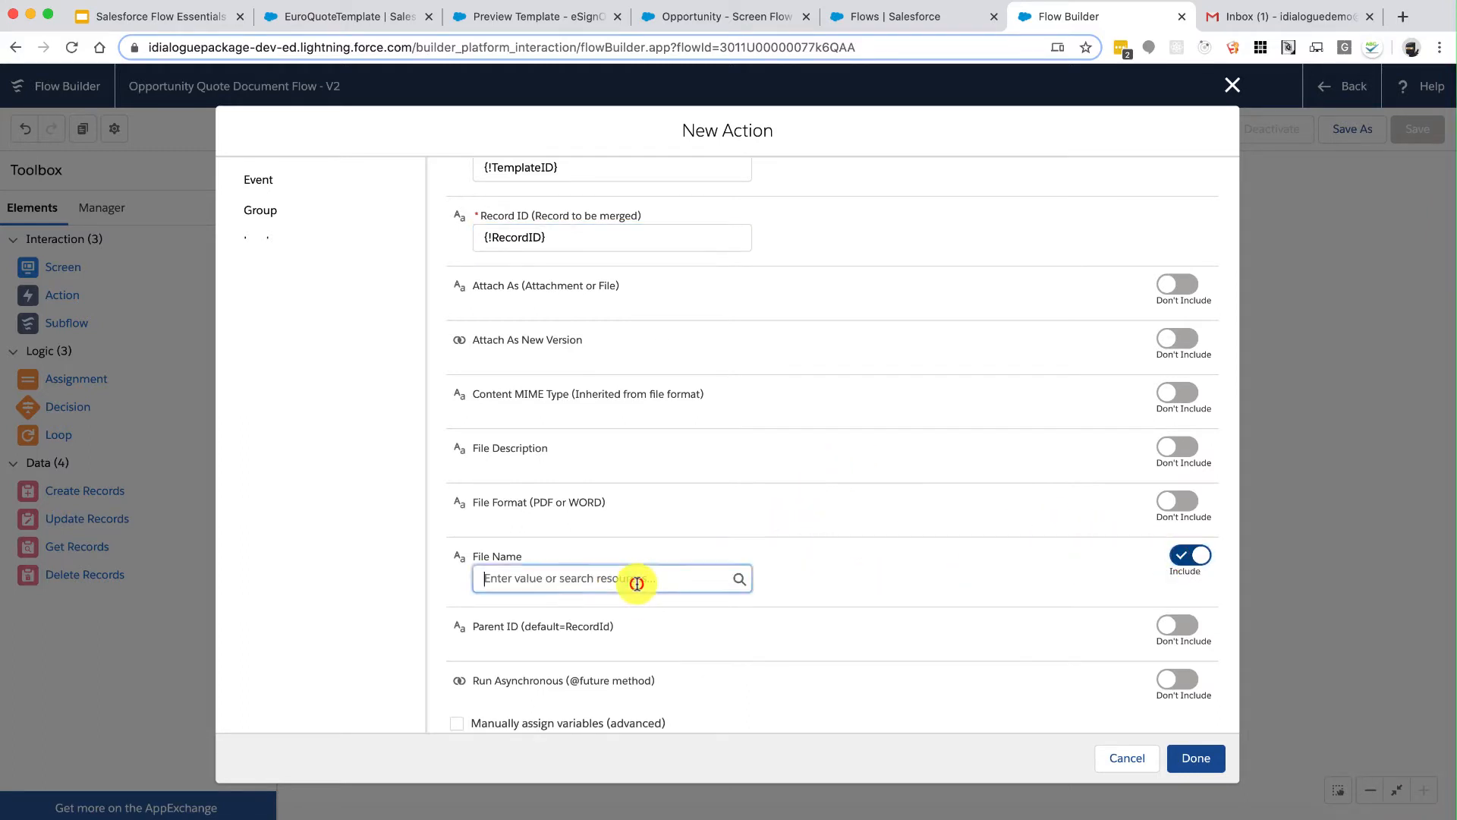
{"action": "left_click", "coordinate": [636, 531]}
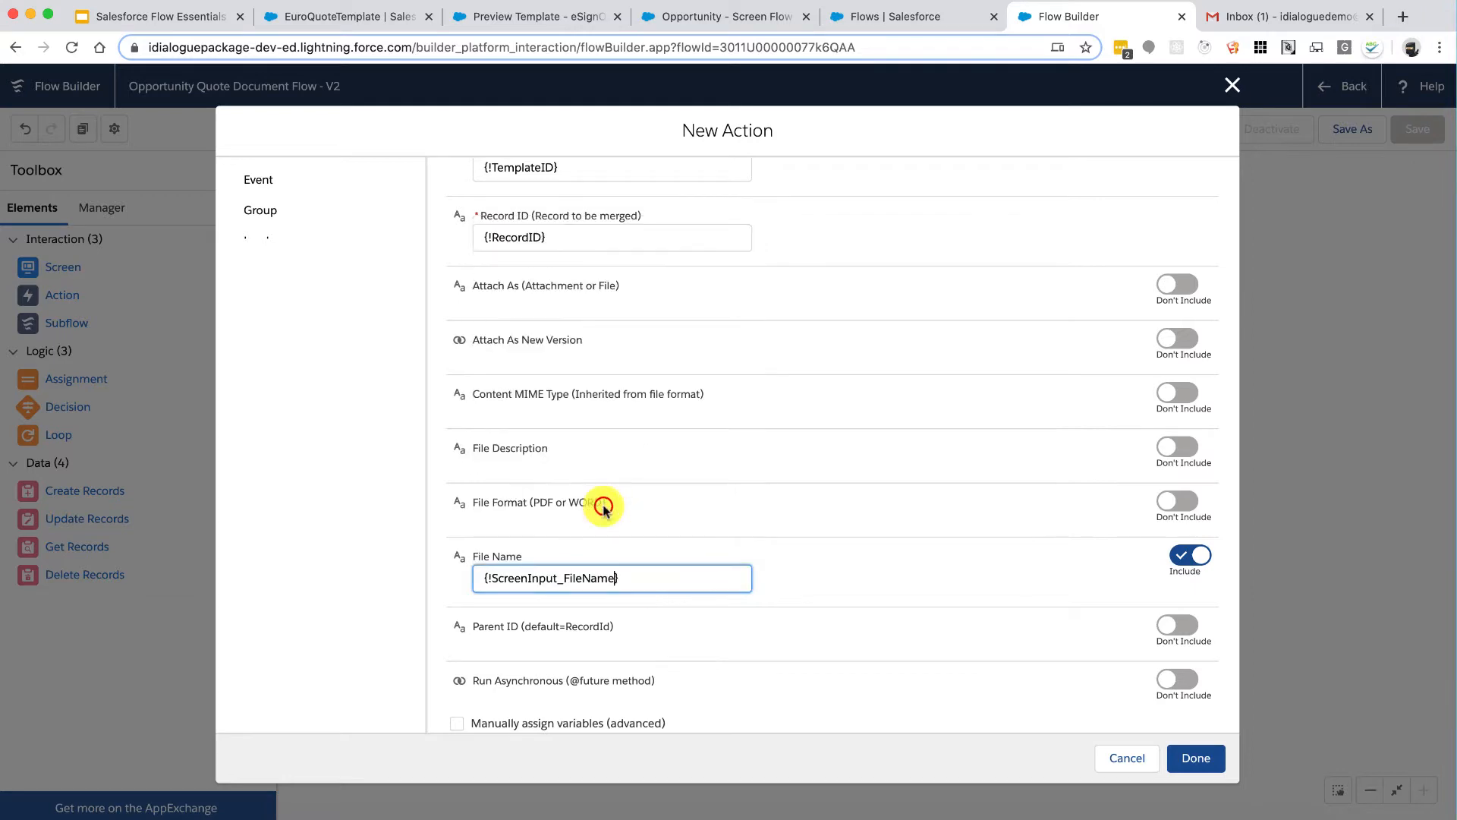
{"action": "scroll", "coordinate": [904, 602], "scroll_direction": "down", "scroll_amount": 1}
{"action": "left_click", "coordinate": [1193, 756]}
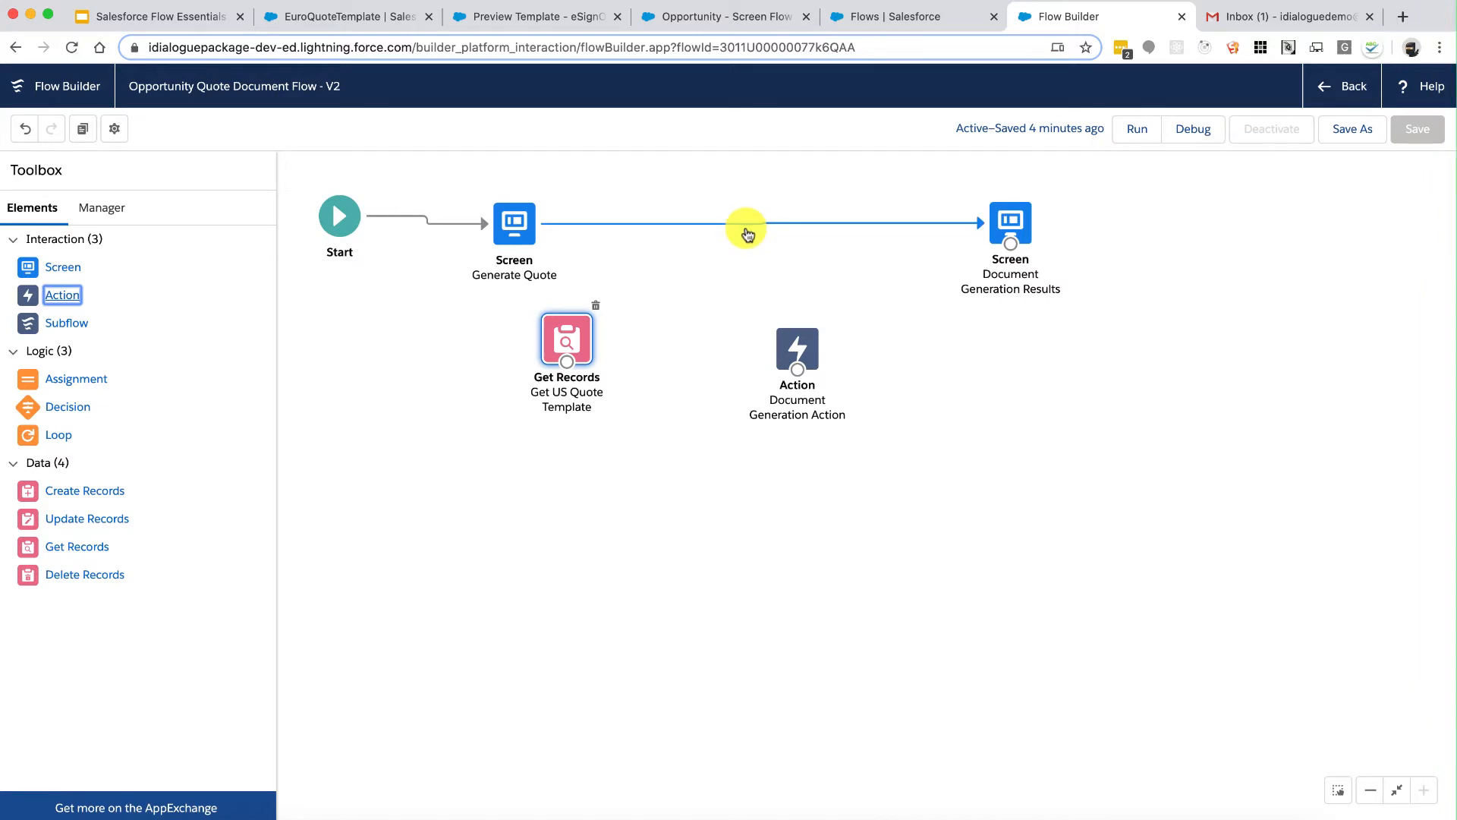
Step: Remove the Generate Quote-to-results connector and link Generate Quote to Get US Quote Template
{"action": "left_click", "coordinate": [746, 228]}
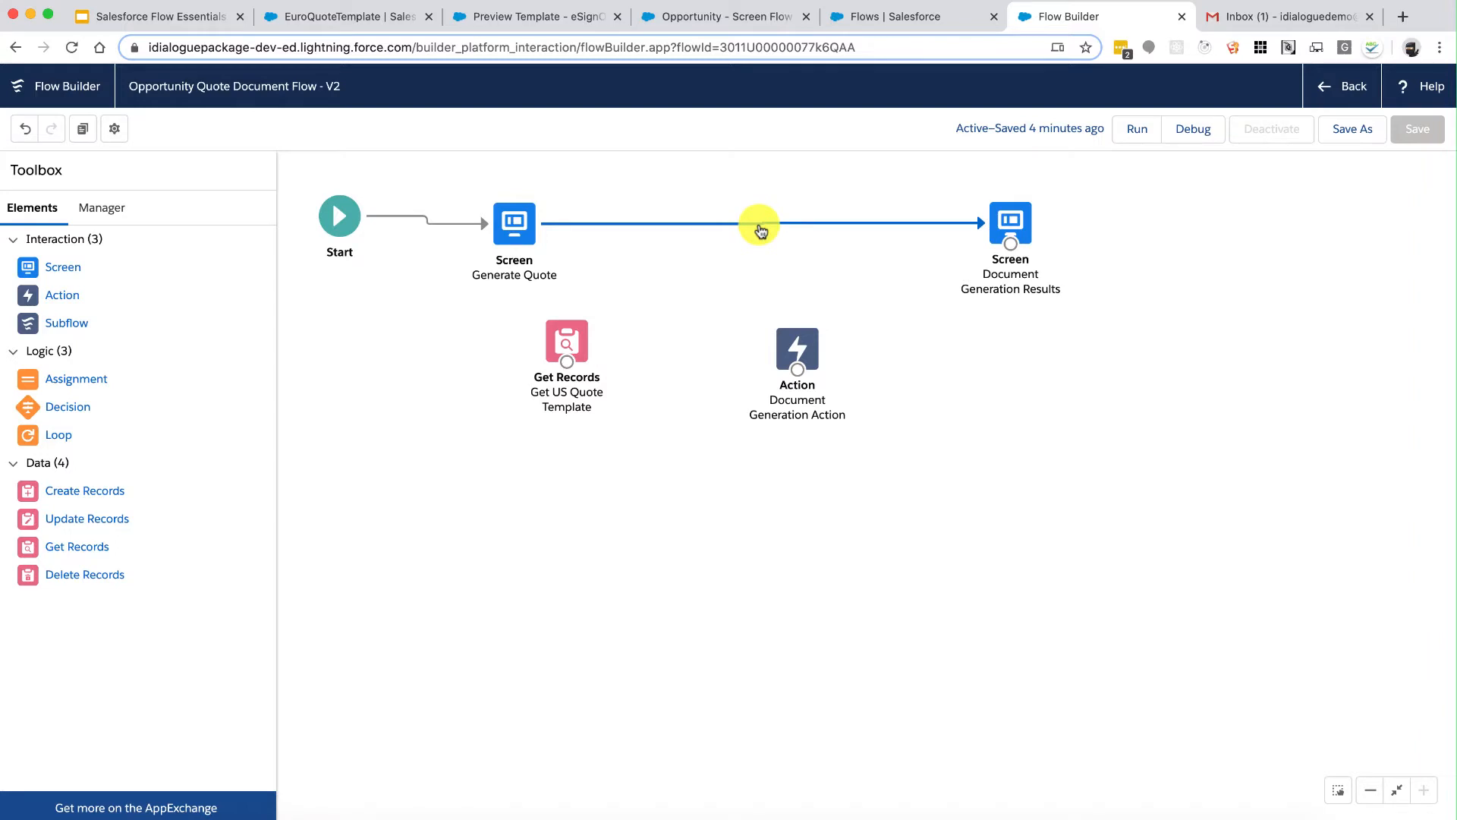
{"action": "key", "text": "Delete"}
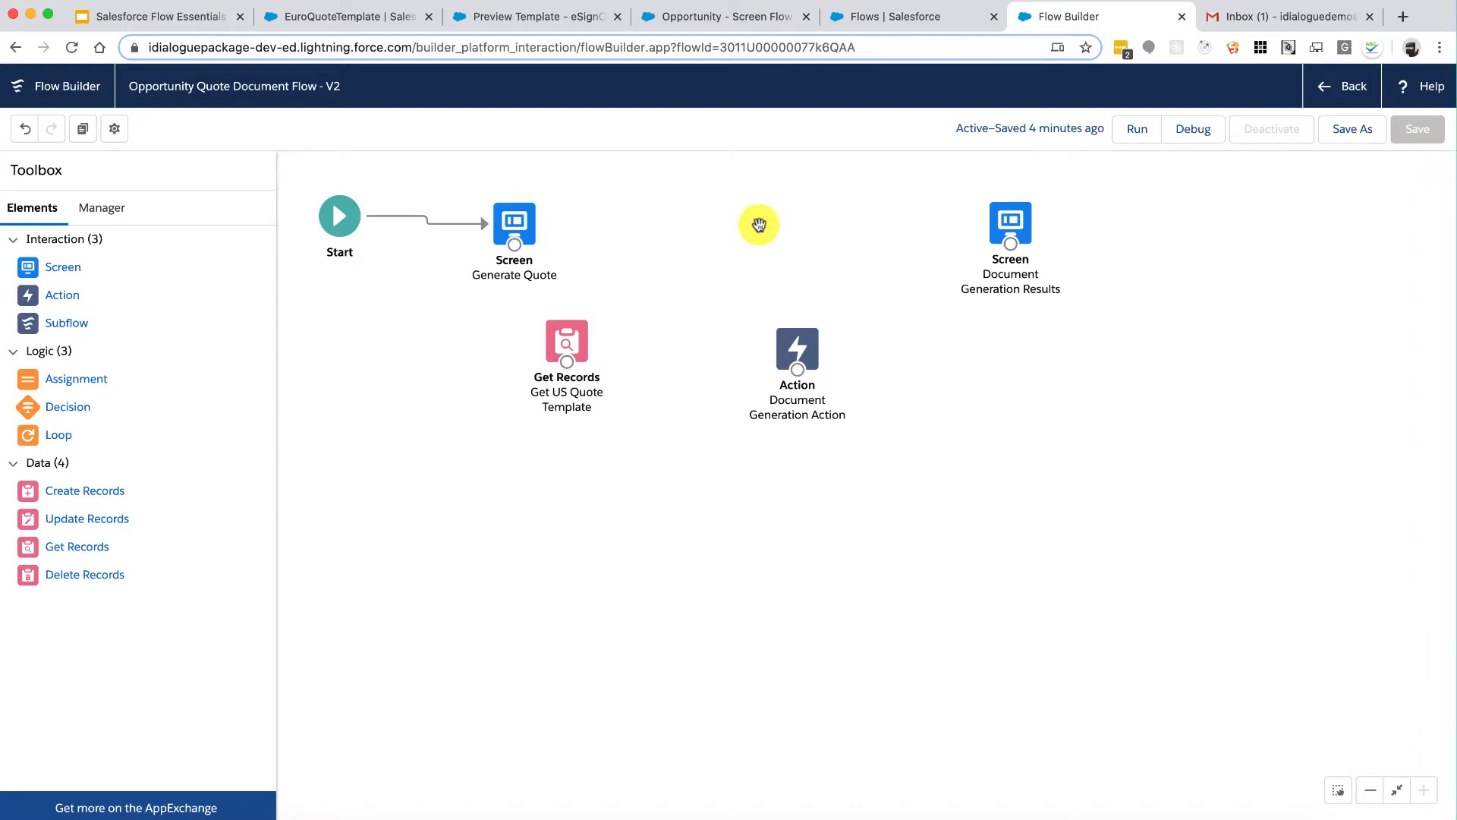
{"action": "left_click_drag", "start_coordinate": [568, 343], "coordinate": [651, 236]}
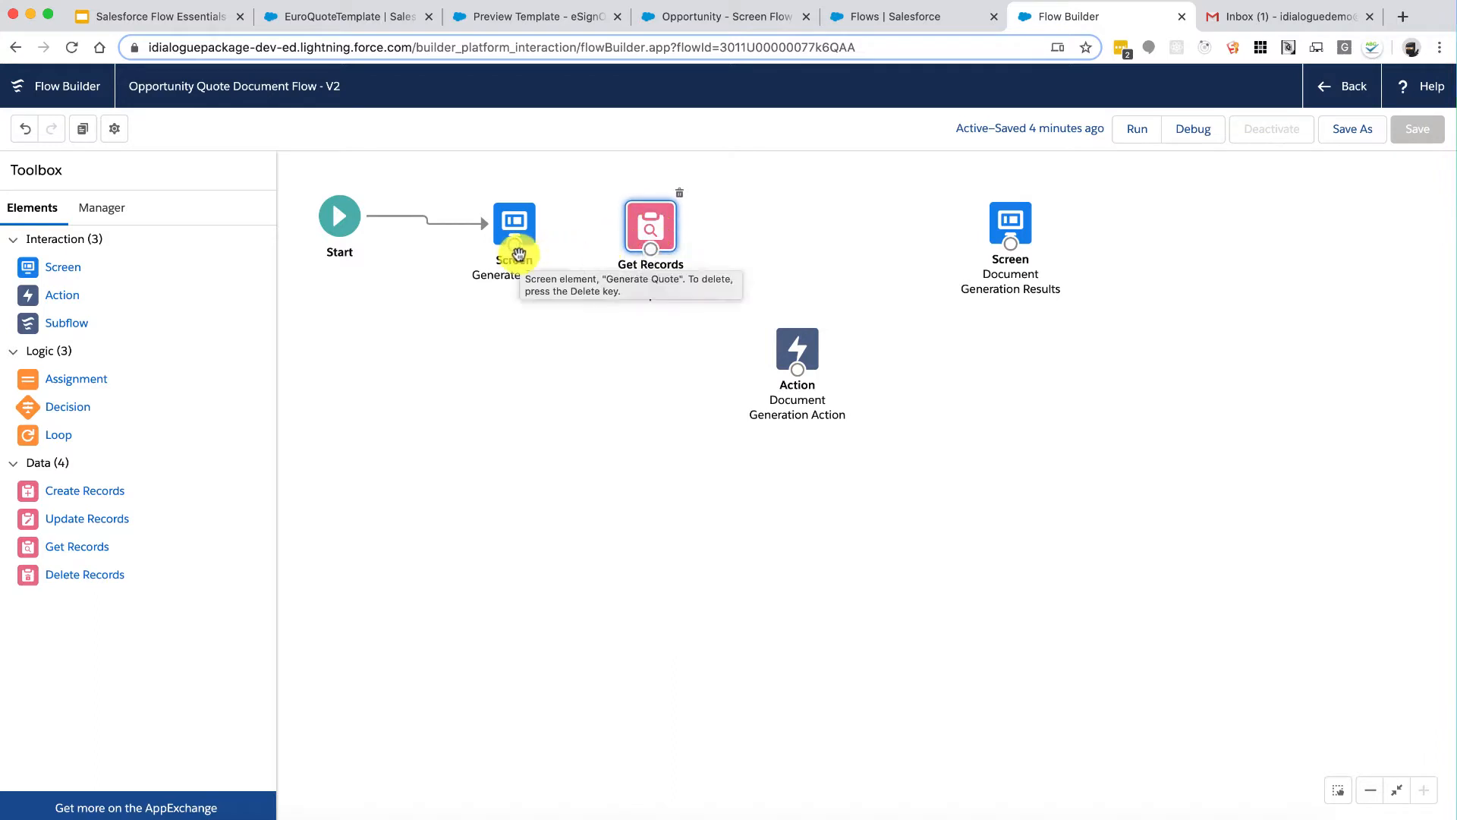
{"action": "left_click_drag", "start_coordinate": [514, 253], "coordinate": [797, 368]}
Step: Connect Document Generation Action to Document Generation Results and align the nodes in one row
{"action": "left_click", "coordinate": [802, 352]}
{"action": "left_click", "coordinate": [1026, 216]}
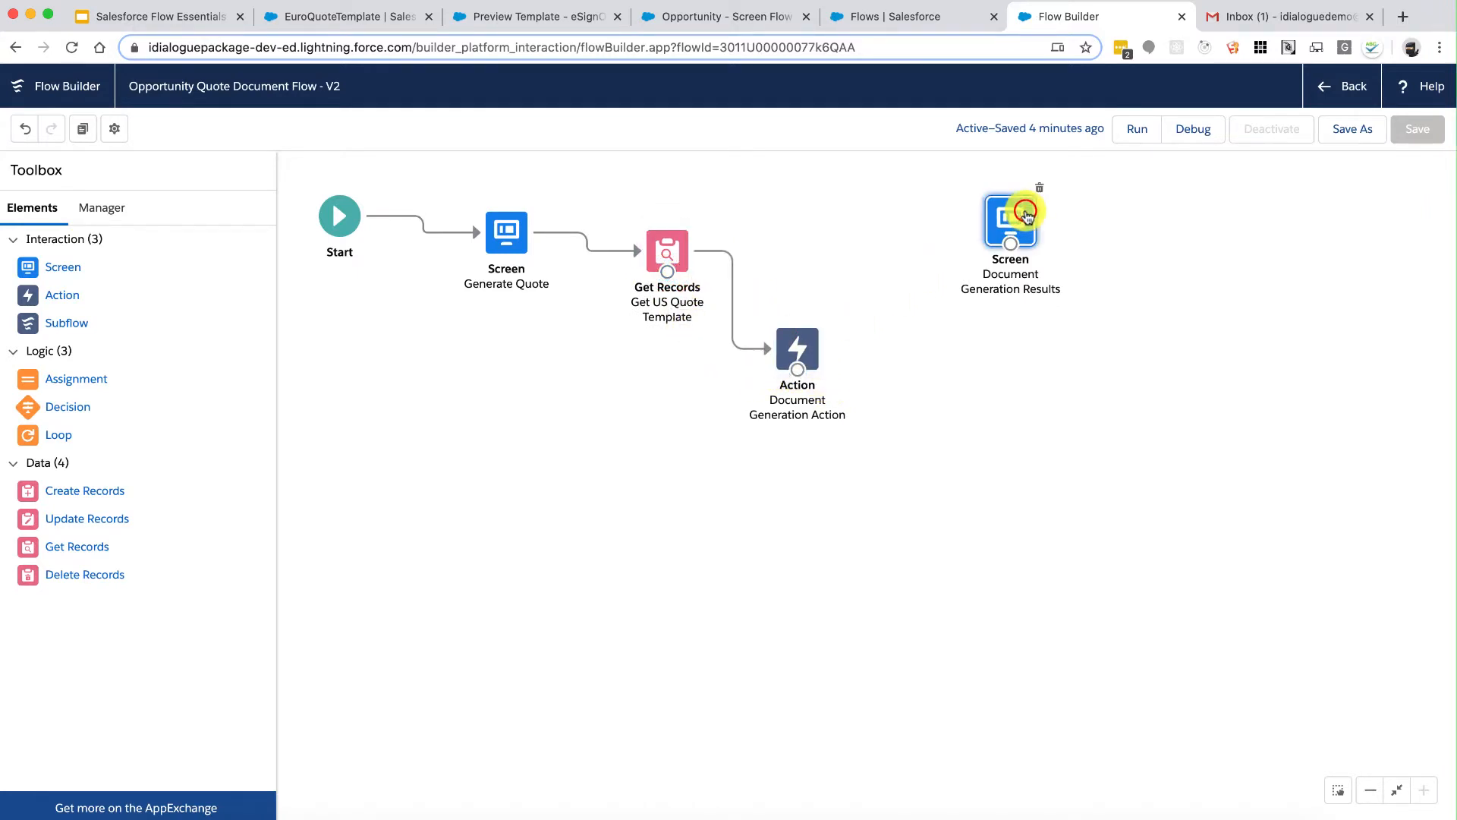
{"action": "left_click_drag", "start_coordinate": [796, 370], "coordinate": [1013, 234]}
{"action": "left_click_drag", "start_coordinate": [797, 348], "coordinate": [794, 244]}
{"action": "left_click_drag", "start_coordinate": [668, 241], "coordinate": [642, 227]}
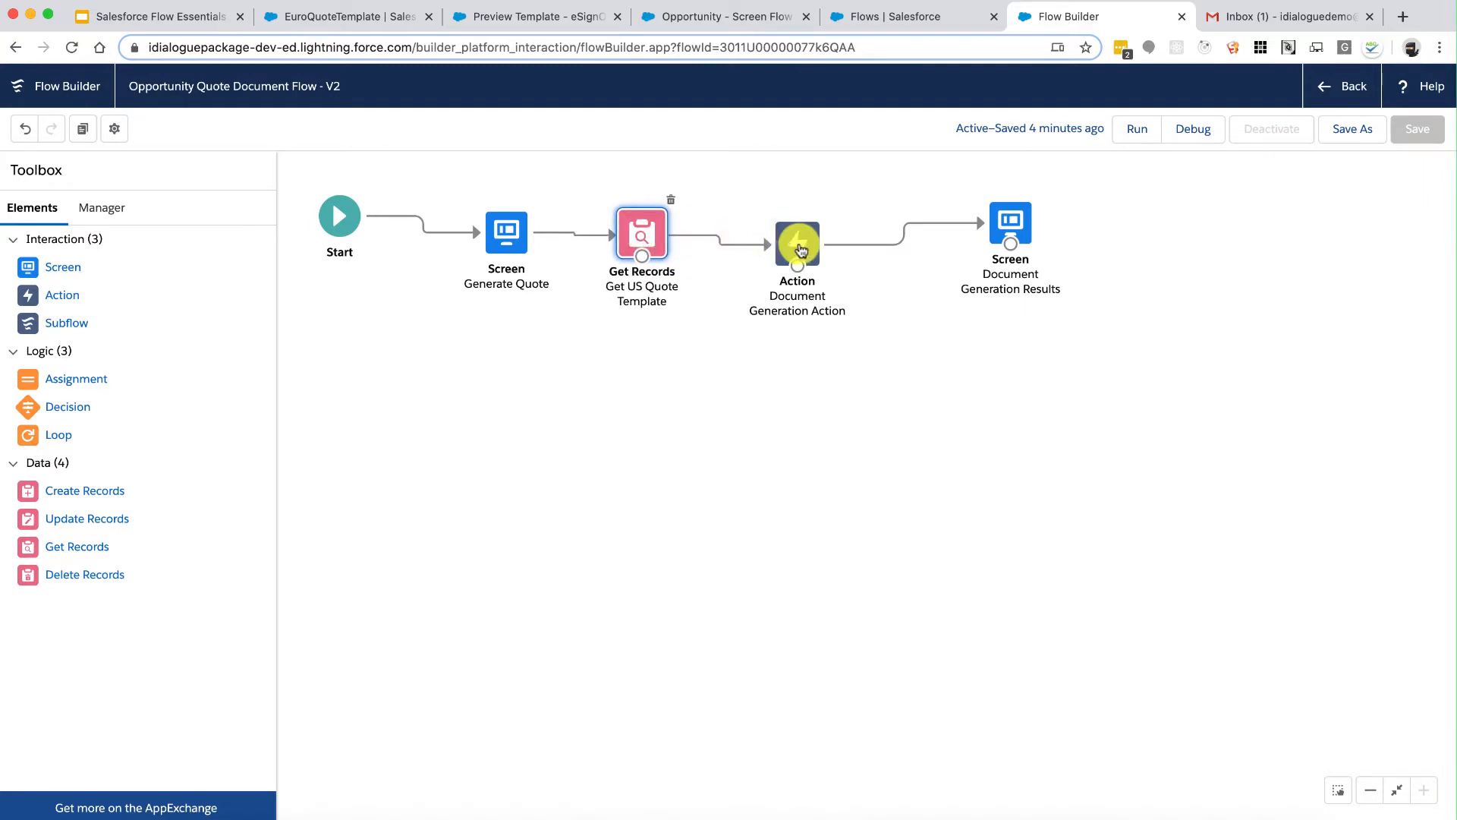
{"action": "left_click_drag", "start_coordinate": [797, 245], "coordinate": [797, 233]}
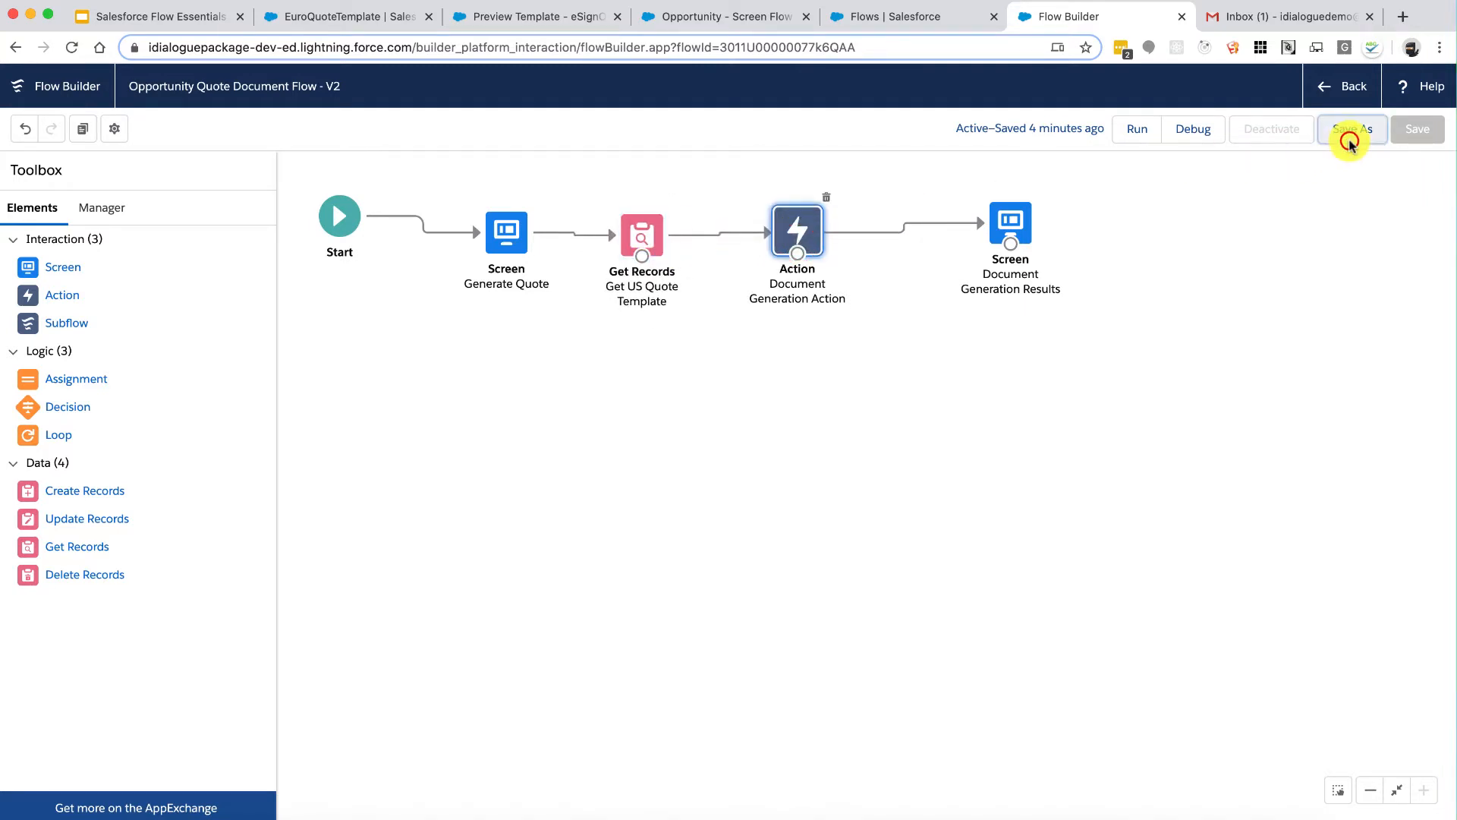
{"action": "left_click", "coordinate": [1349, 144]}
Step: Save as new version V3 described 'Added GetRecord for contentVersion, TemplateID variable, action for generate document.'
{"action": "key", "text": "Up"}
{"action": "key", "text": "shift+End"}
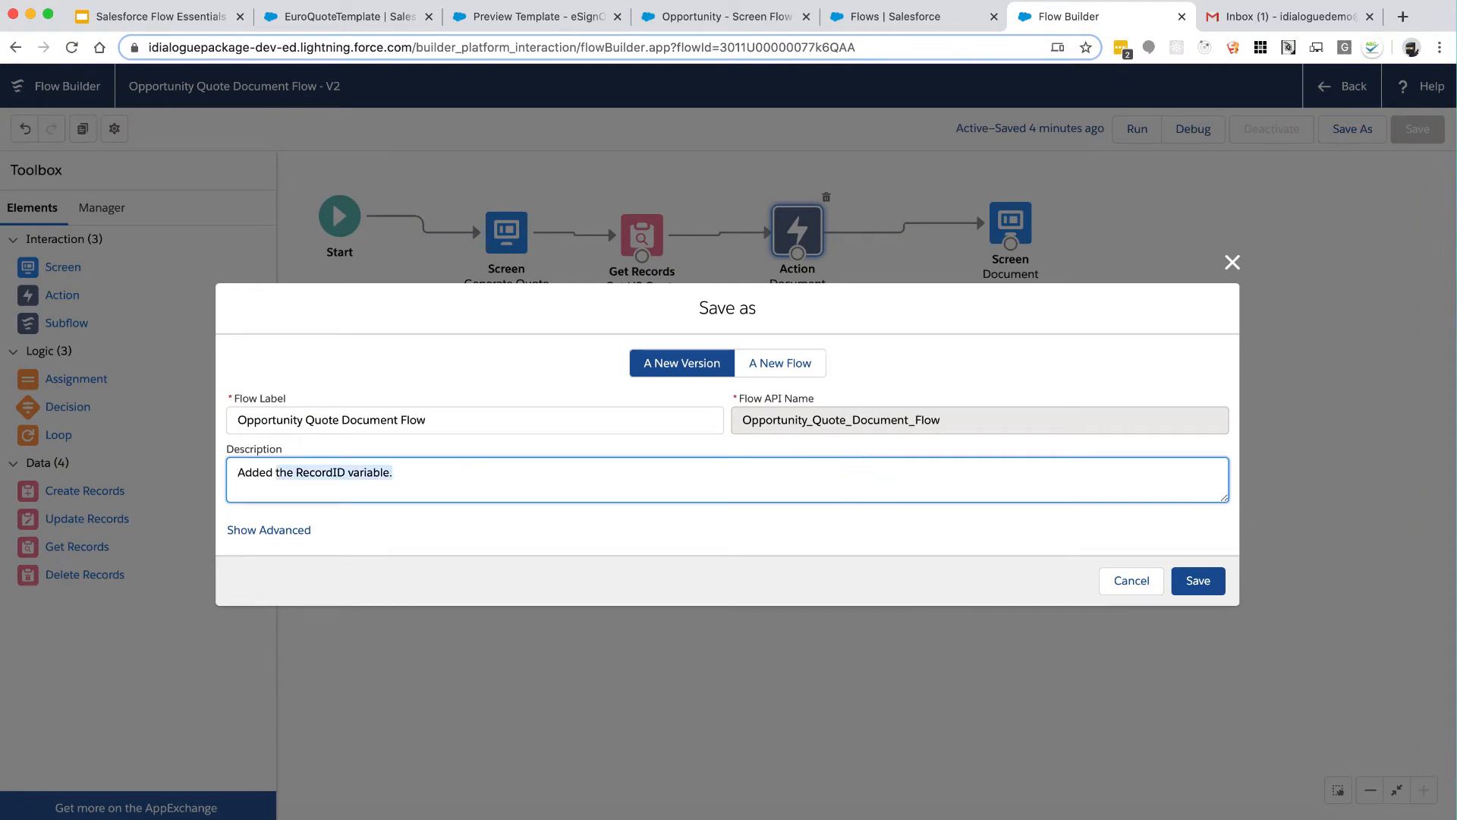
{"action": "type", "text": "Ge"}
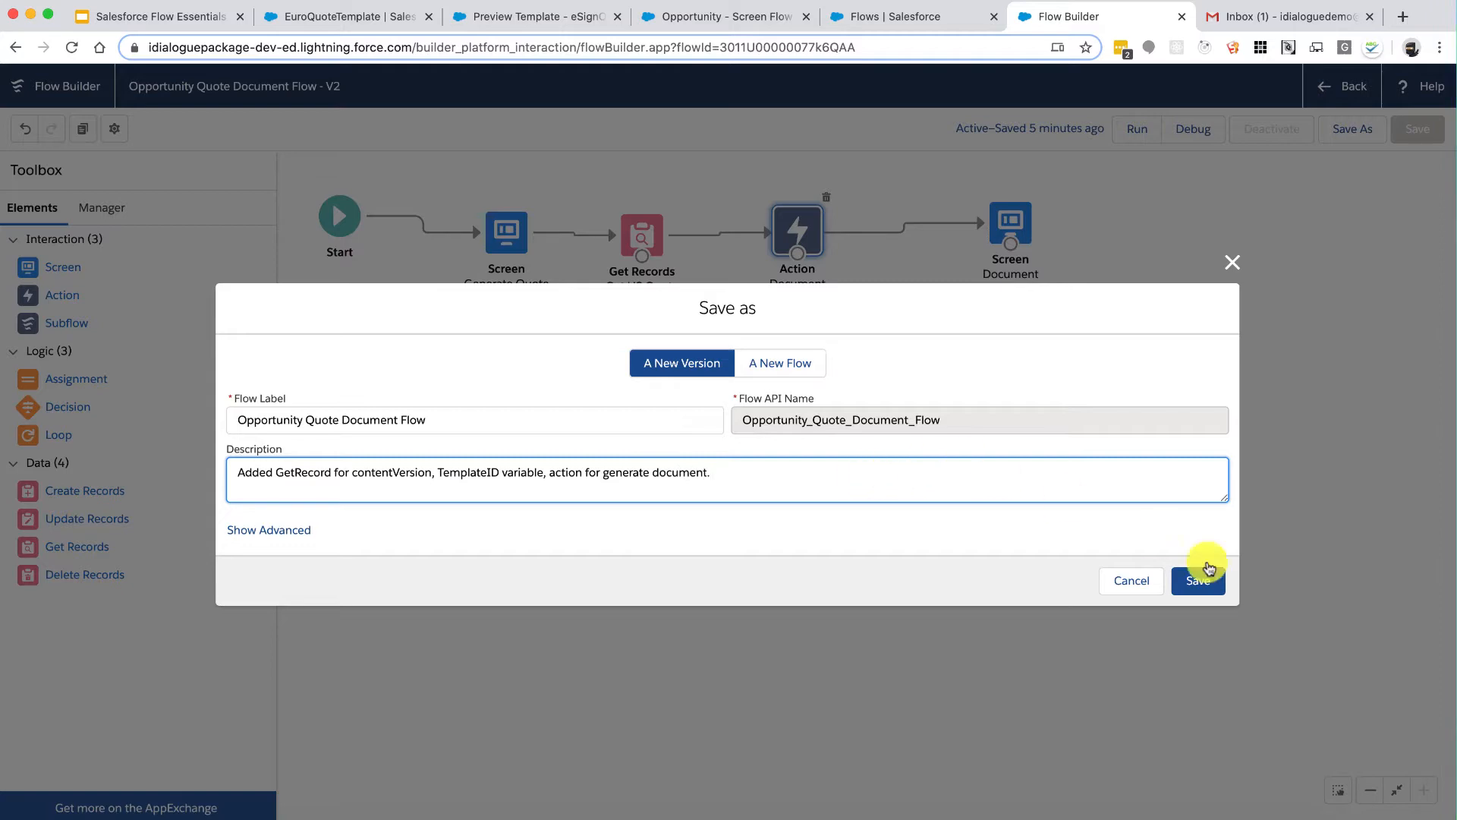
{"action": "left_click", "coordinate": [1193, 581]}
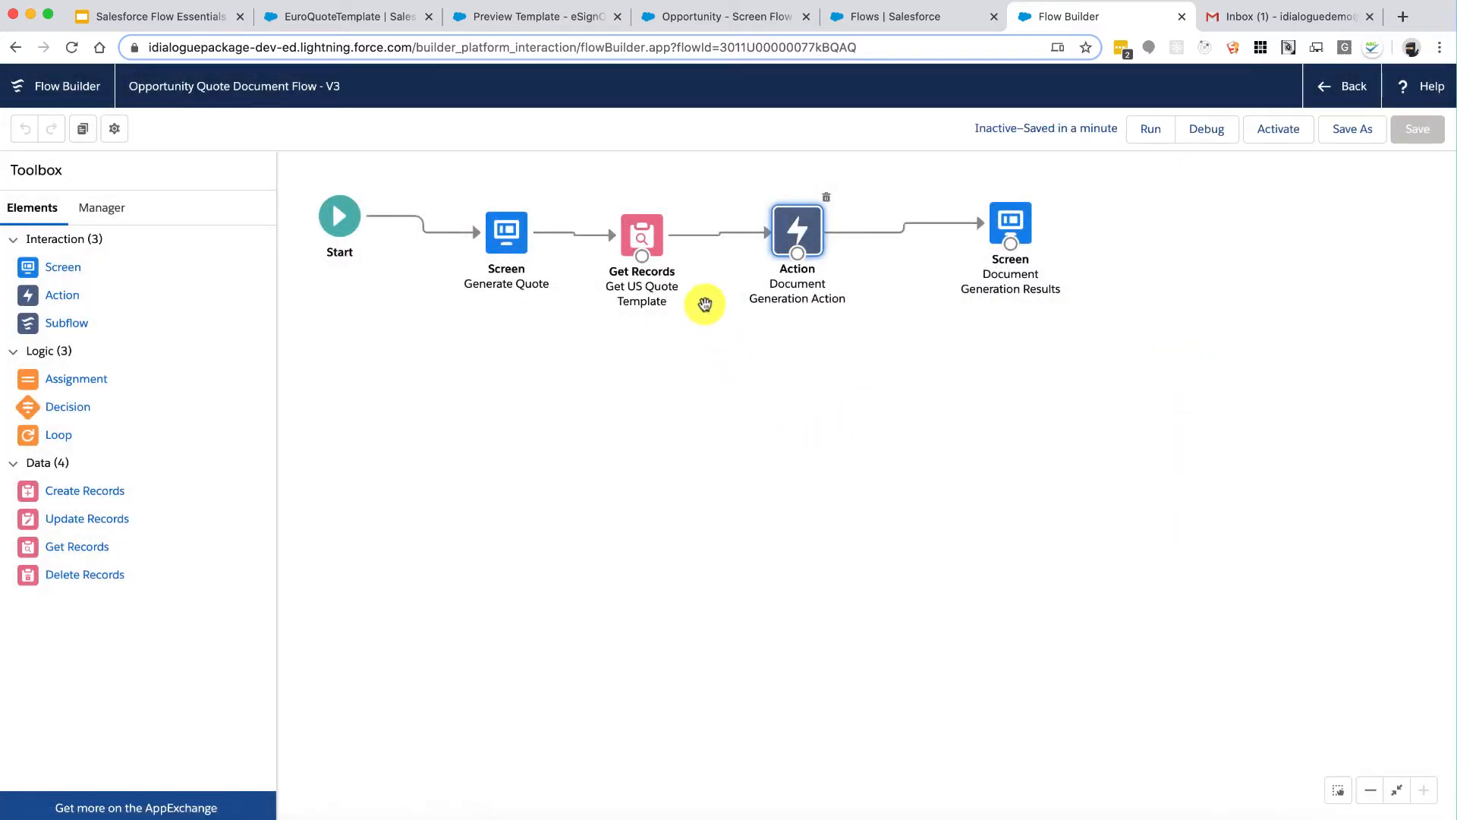
Step: Nudge Get US Quote Template, save V3 again, and launch a debug run
{"action": "left_click_drag", "start_coordinate": [650, 245], "coordinate": [652, 244]}
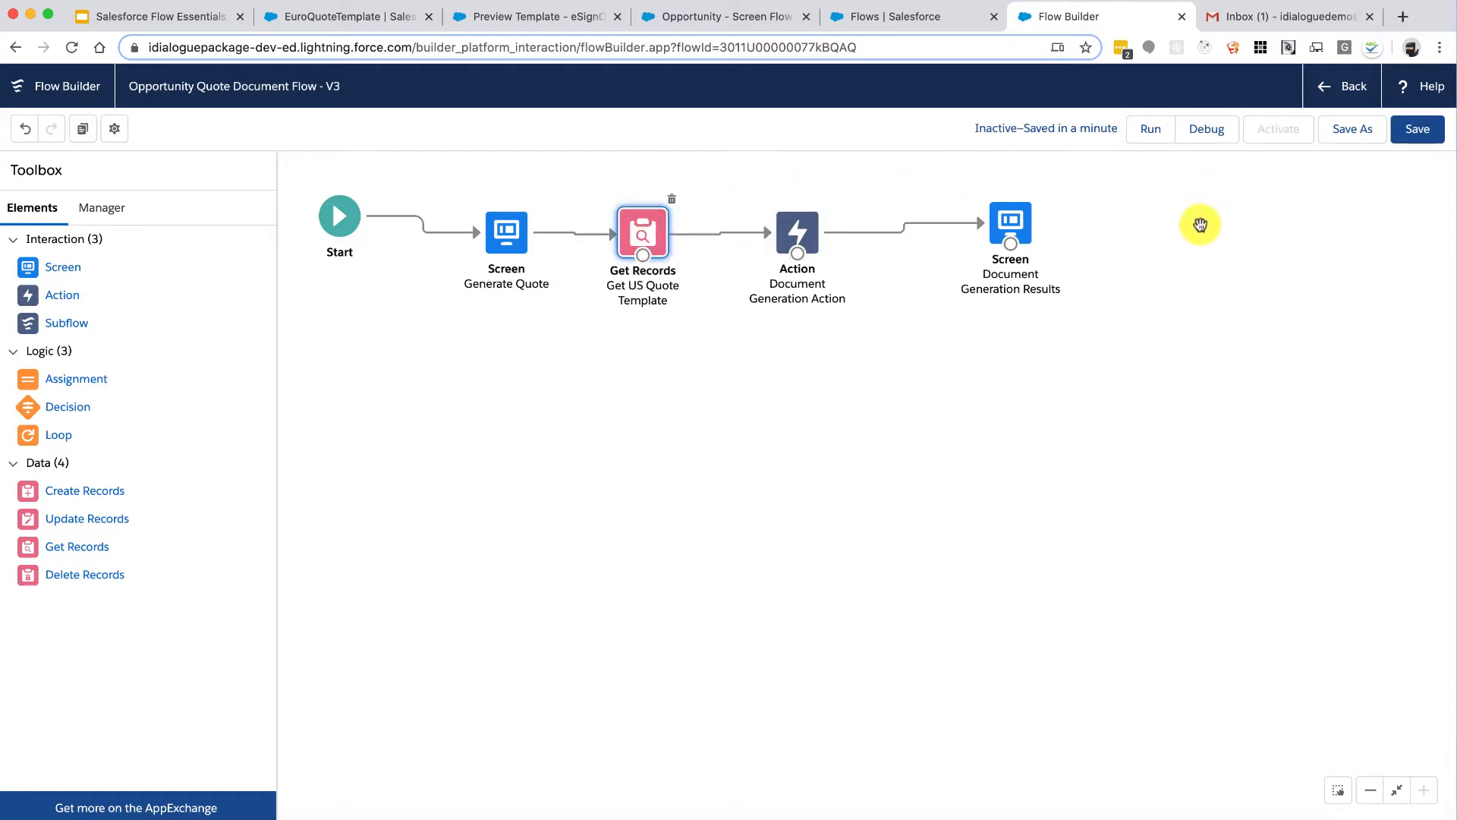
{"action": "left_click", "coordinate": [1416, 129]}
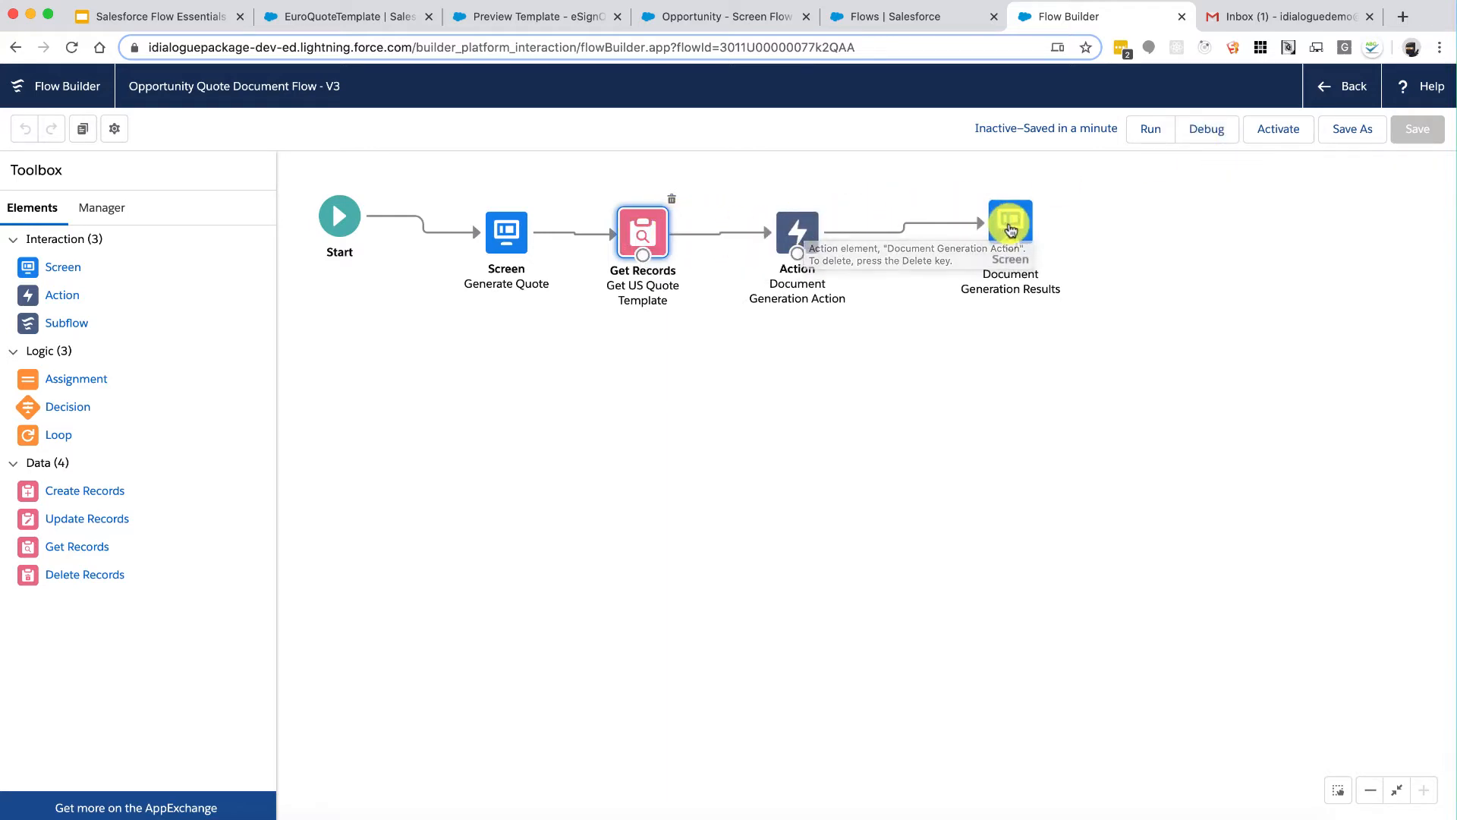
{"action": "left_click", "coordinate": [1207, 130]}
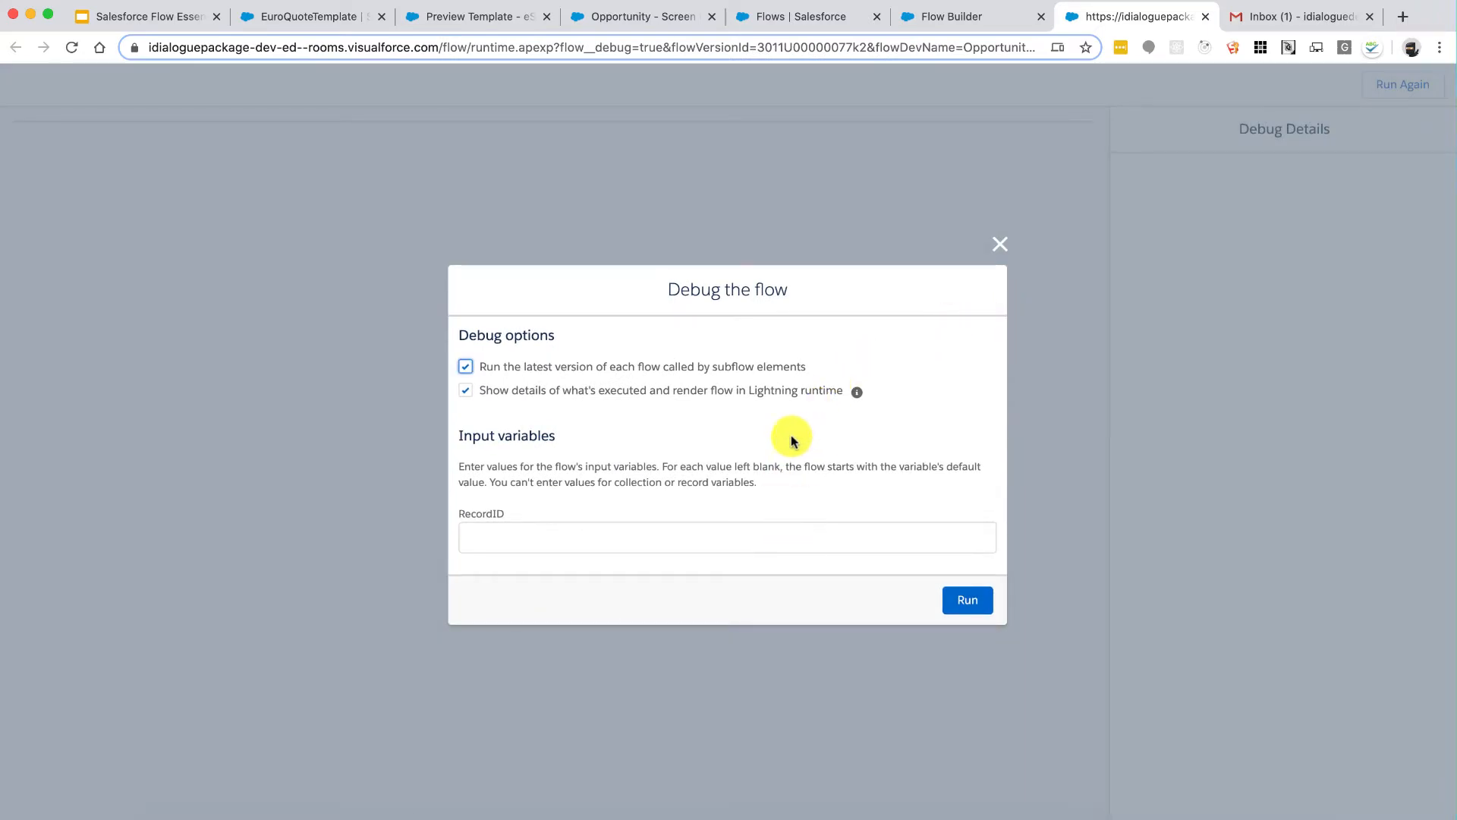
Step: Copy the Opportunity record ID from its URL into RecordID and run the debug
{"action": "left_click", "coordinate": [759, 12]}
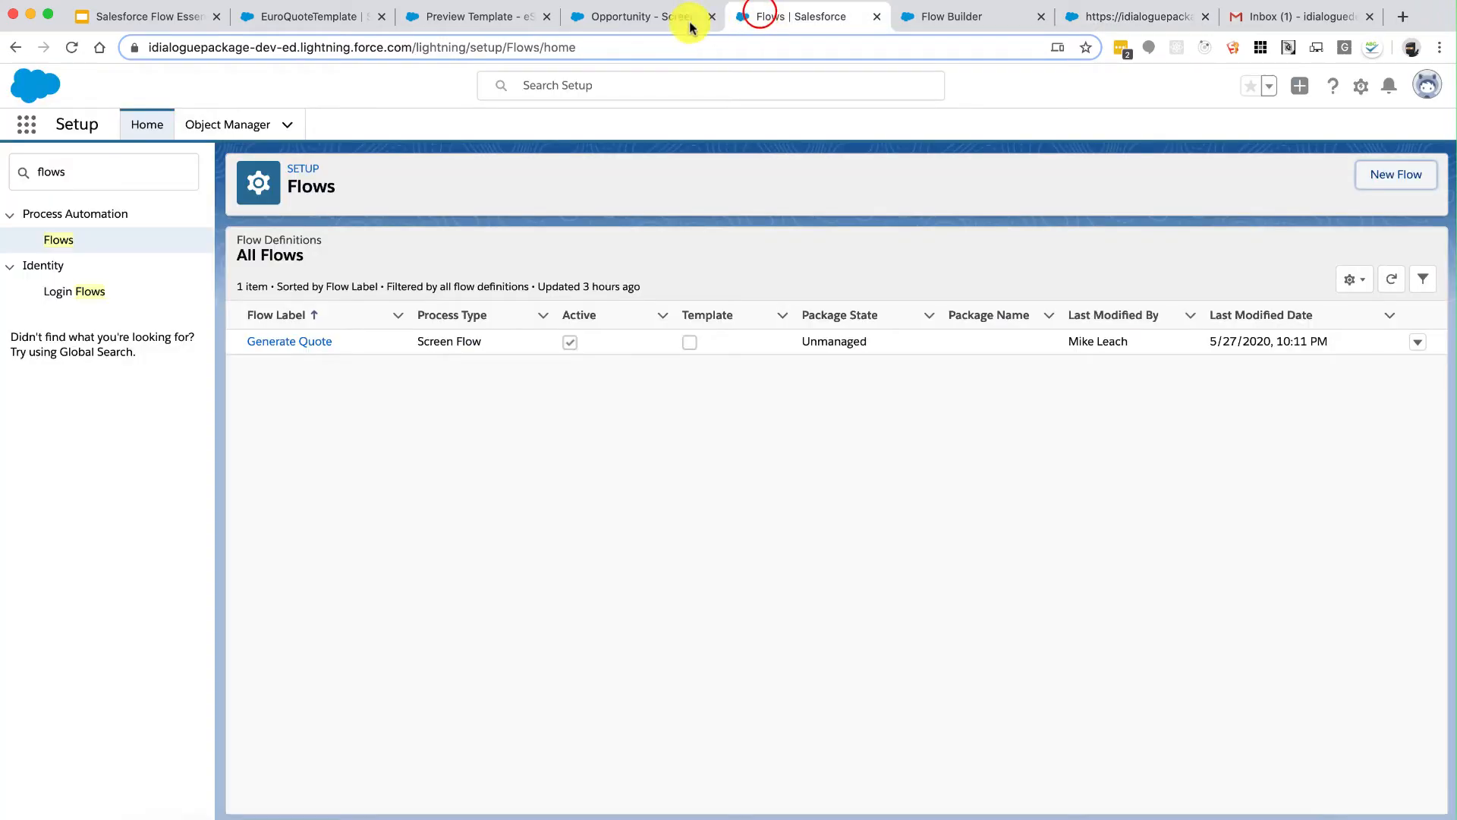
{"action": "left_click", "coordinate": [636, 18]}
{"action": "double_click", "coordinate": [611, 47]}
{"action": "key", "text": "super+c"}
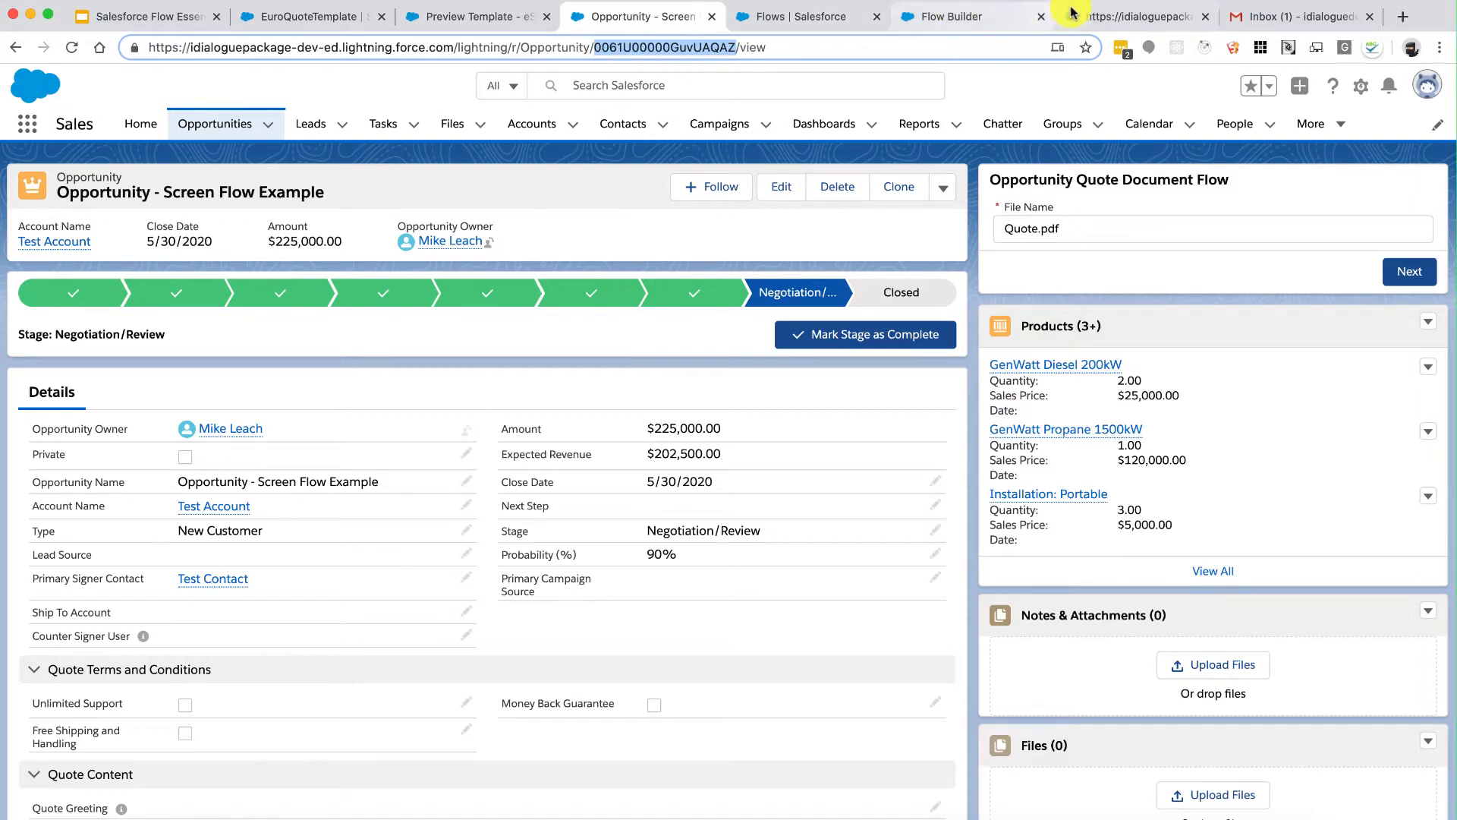
{"action": "left_click", "coordinate": [1096, 17]}
{"action": "left_click", "coordinate": [753, 532]}
{"action": "key", "text": "super+v"}
{"action": "left_click", "coordinate": [972, 606]}
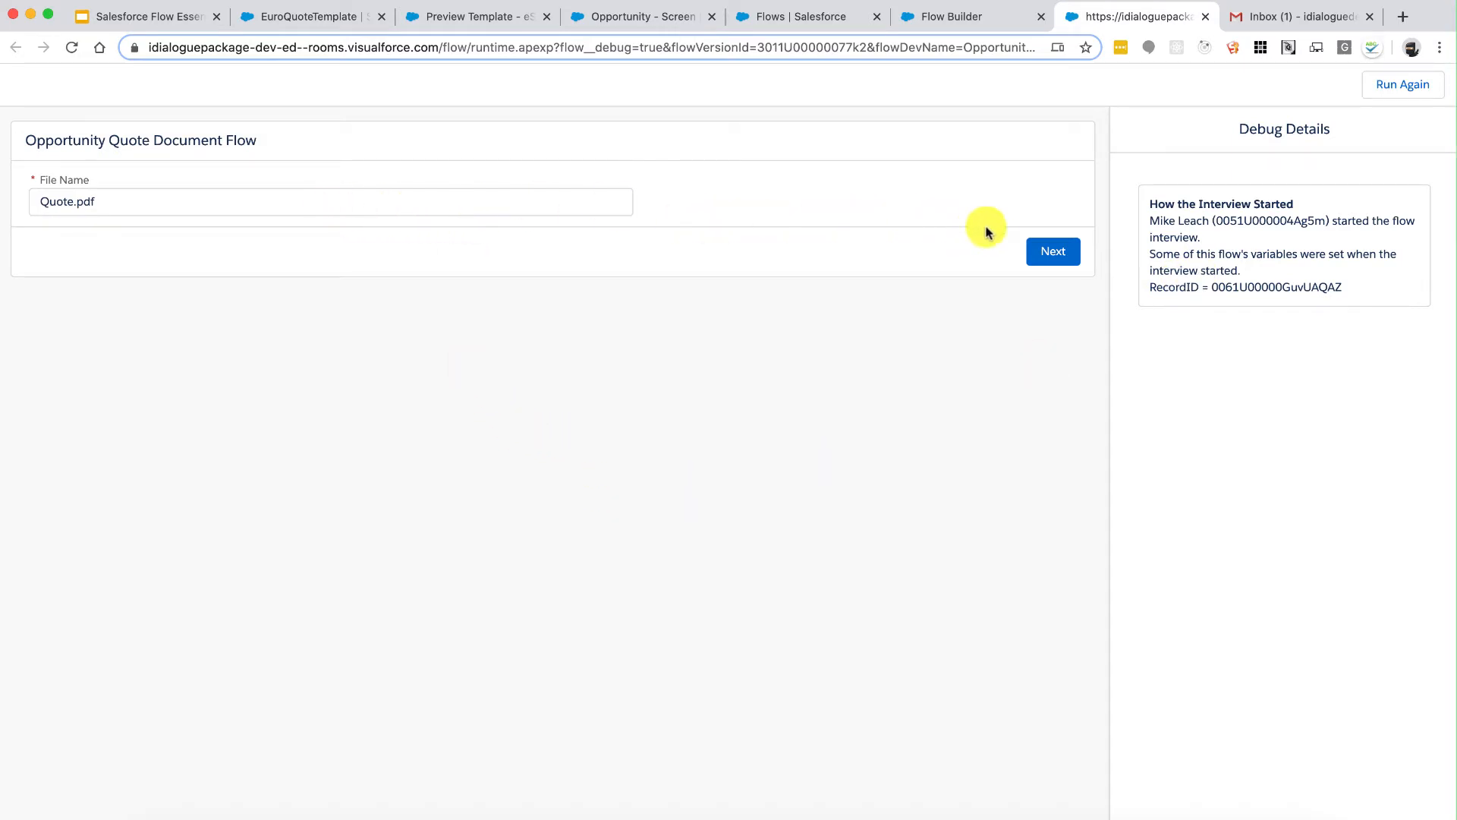
Step: Advance past File Name and check Debug Details: Quote.pdf, success true, attachmentID returned
{"action": "left_click", "coordinate": [1055, 256]}
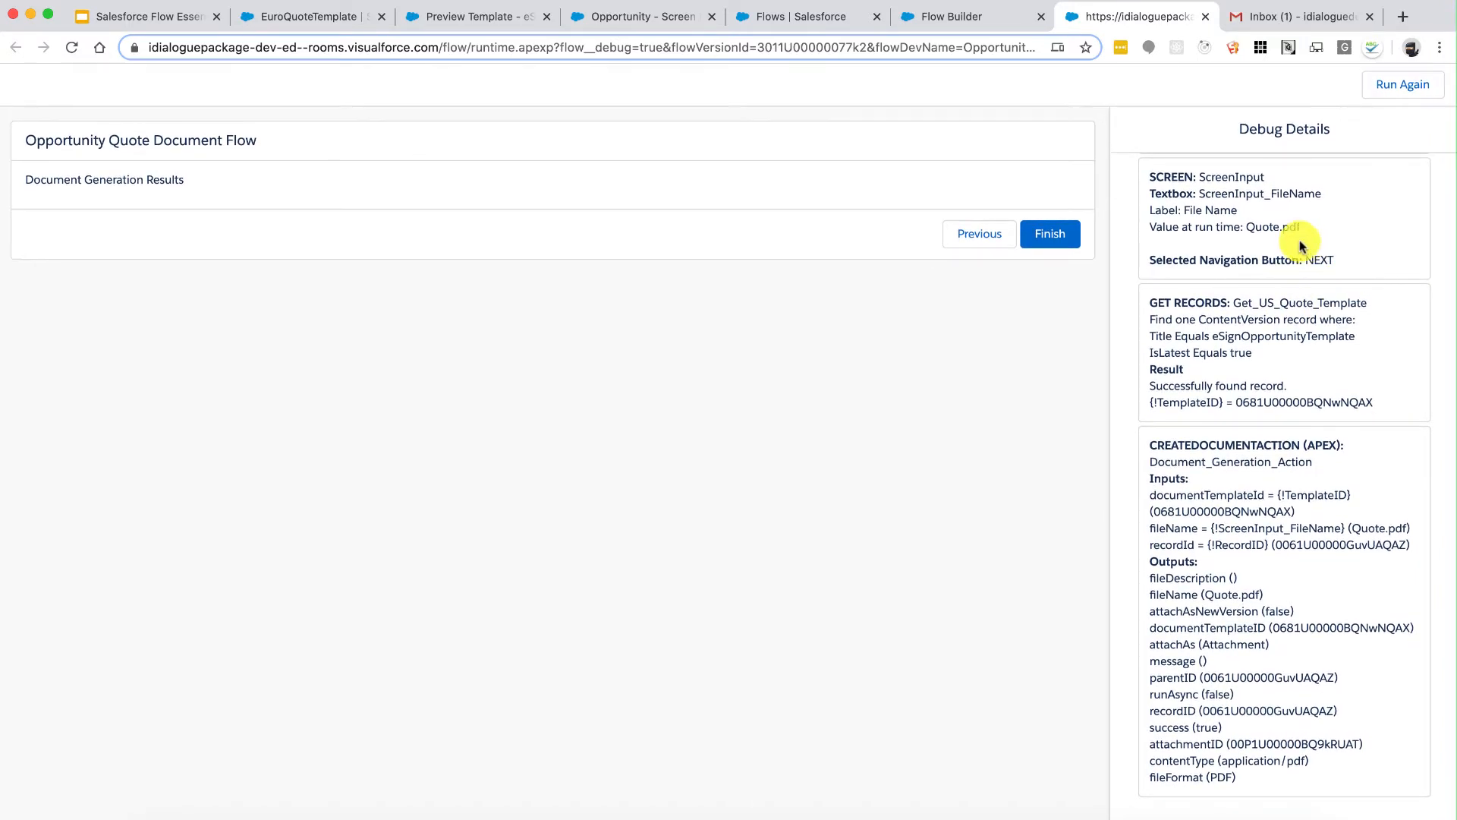
{"action": "left_click_drag", "start_coordinate": [1212, 226], "coordinate": [1336, 261]}
{"action": "left_click_drag", "start_coordinate": [1231, 299], "coordinate": [1322, 402]}
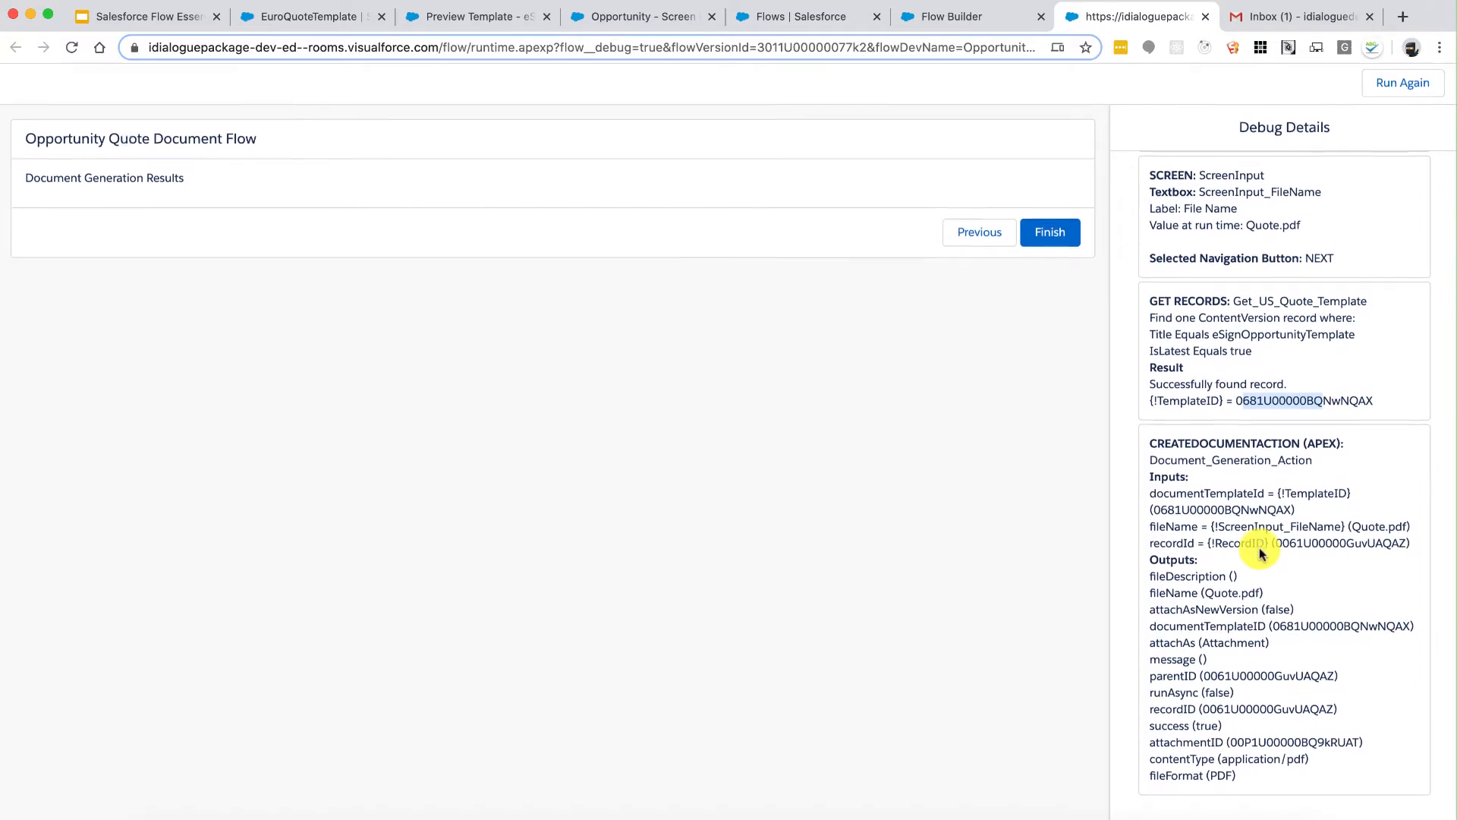
{"action": "left_click_drag", "start_coordinate": [1177, 442], "coordinate": [1266, 459]}
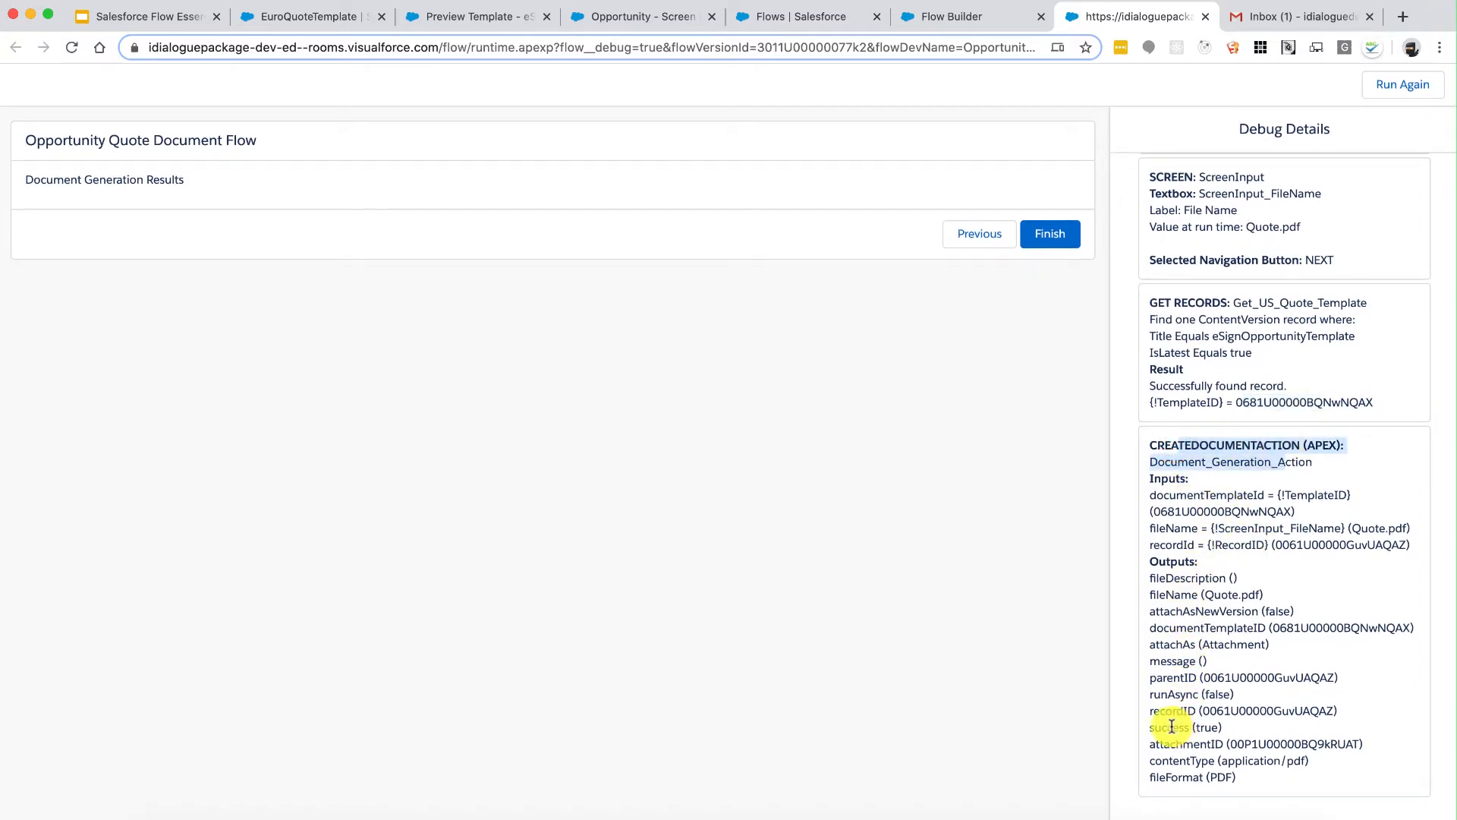
{"action": "left_click_drag", "start_coordinate": [1166, 727], "coordinate": [1210, 727]}
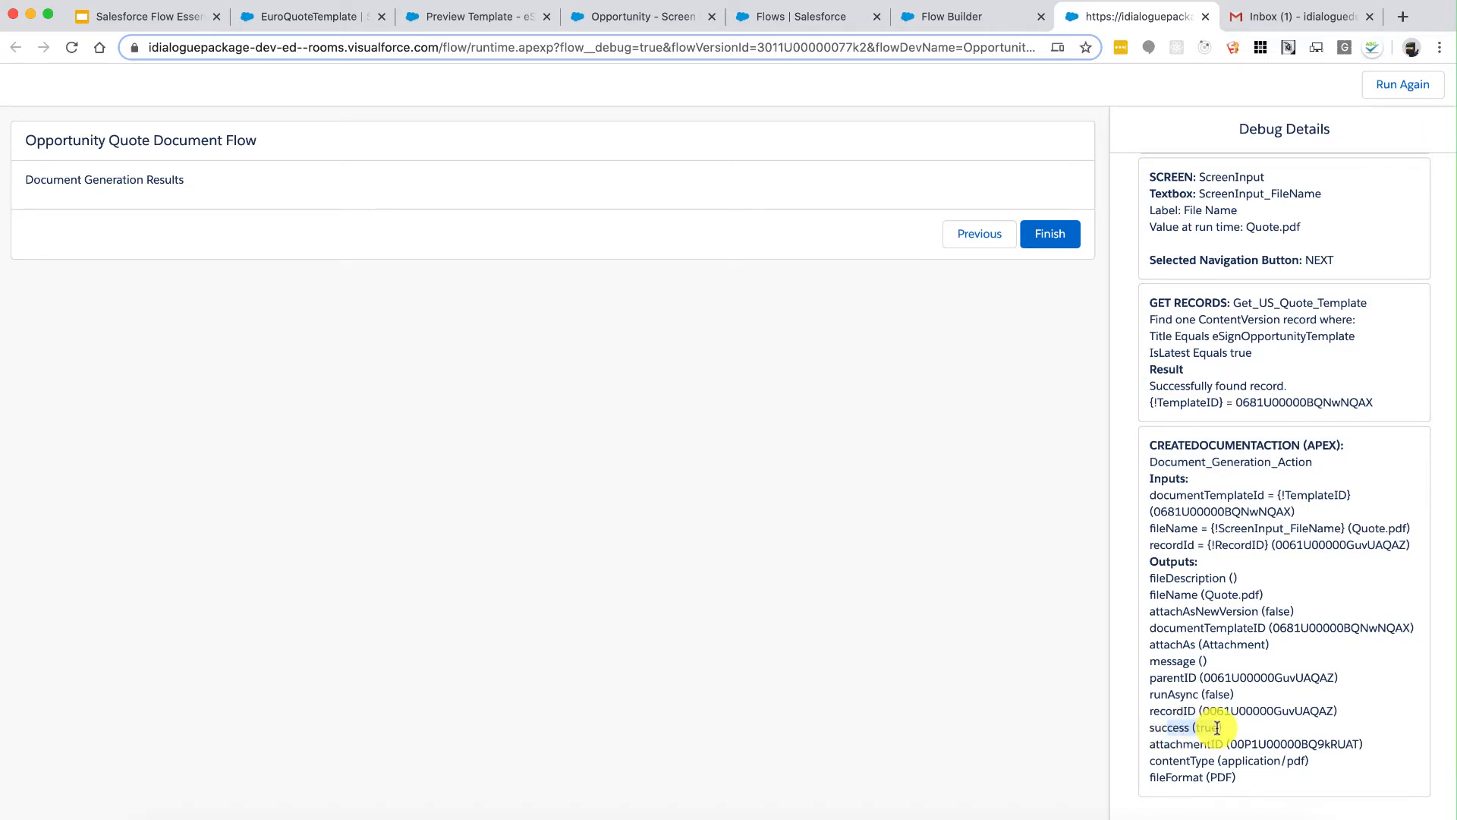
{"action": "left_click_drag", "start_coordinate": [1190, 745], "coordinate": [1303, 744]}
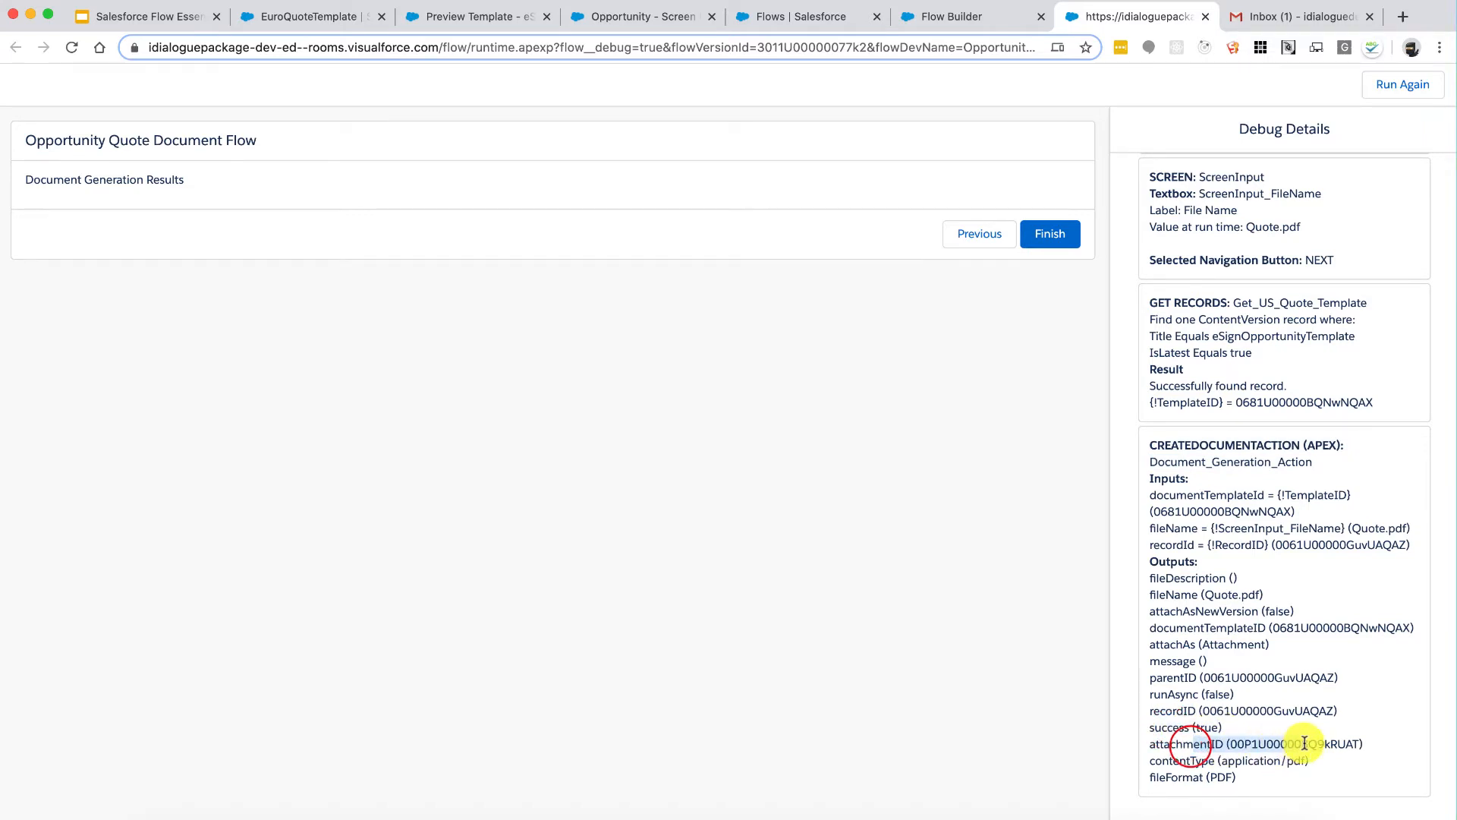
{"action": "left_click", "coordinate": [1304, 744]}
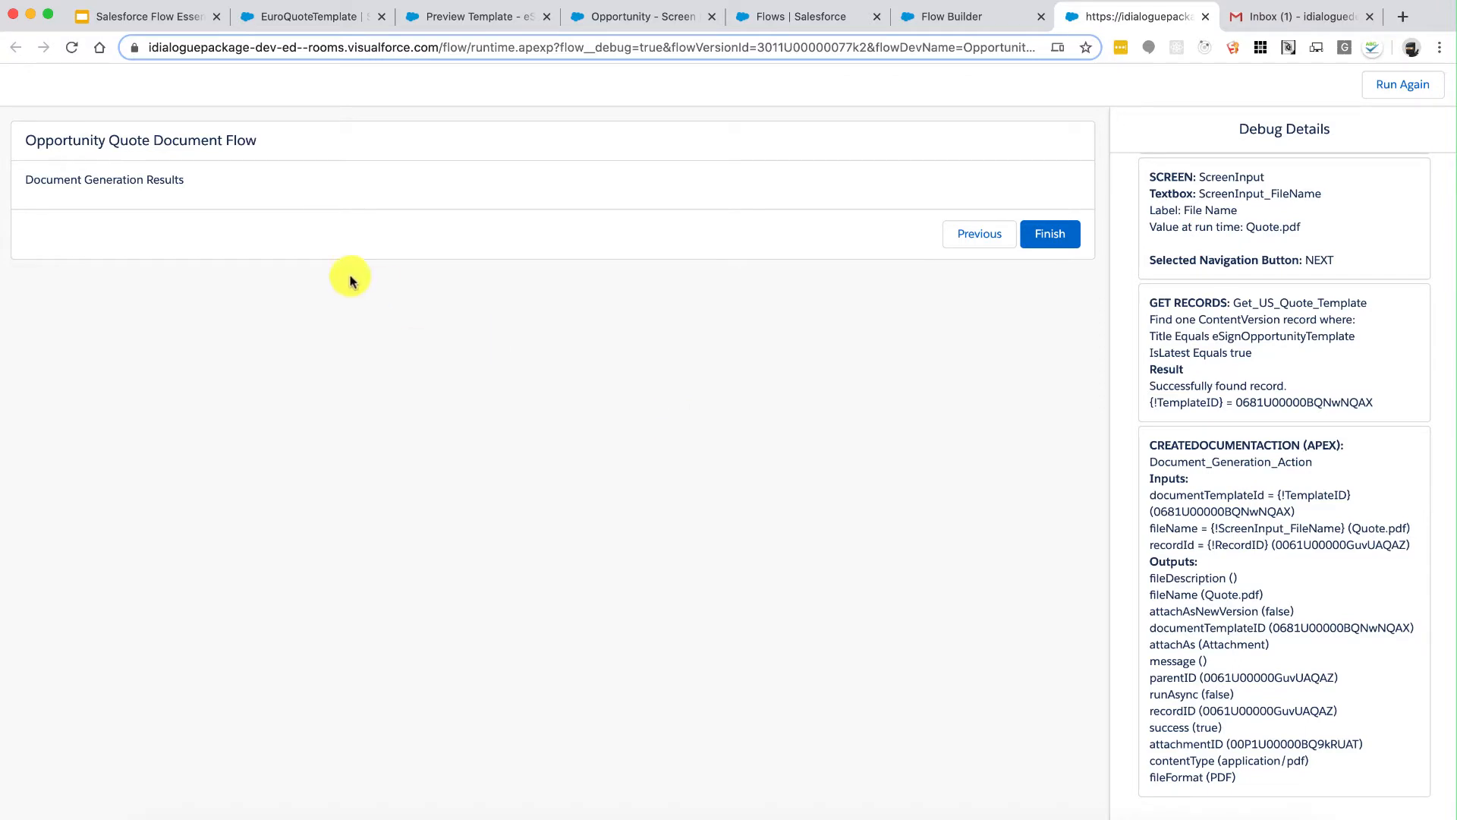
{"action": "left_click_drag", "start_coordinate": [170, 179], "coordinate": [85, 181]}
{"action": "left_click", "coordinate": [85, 181]}
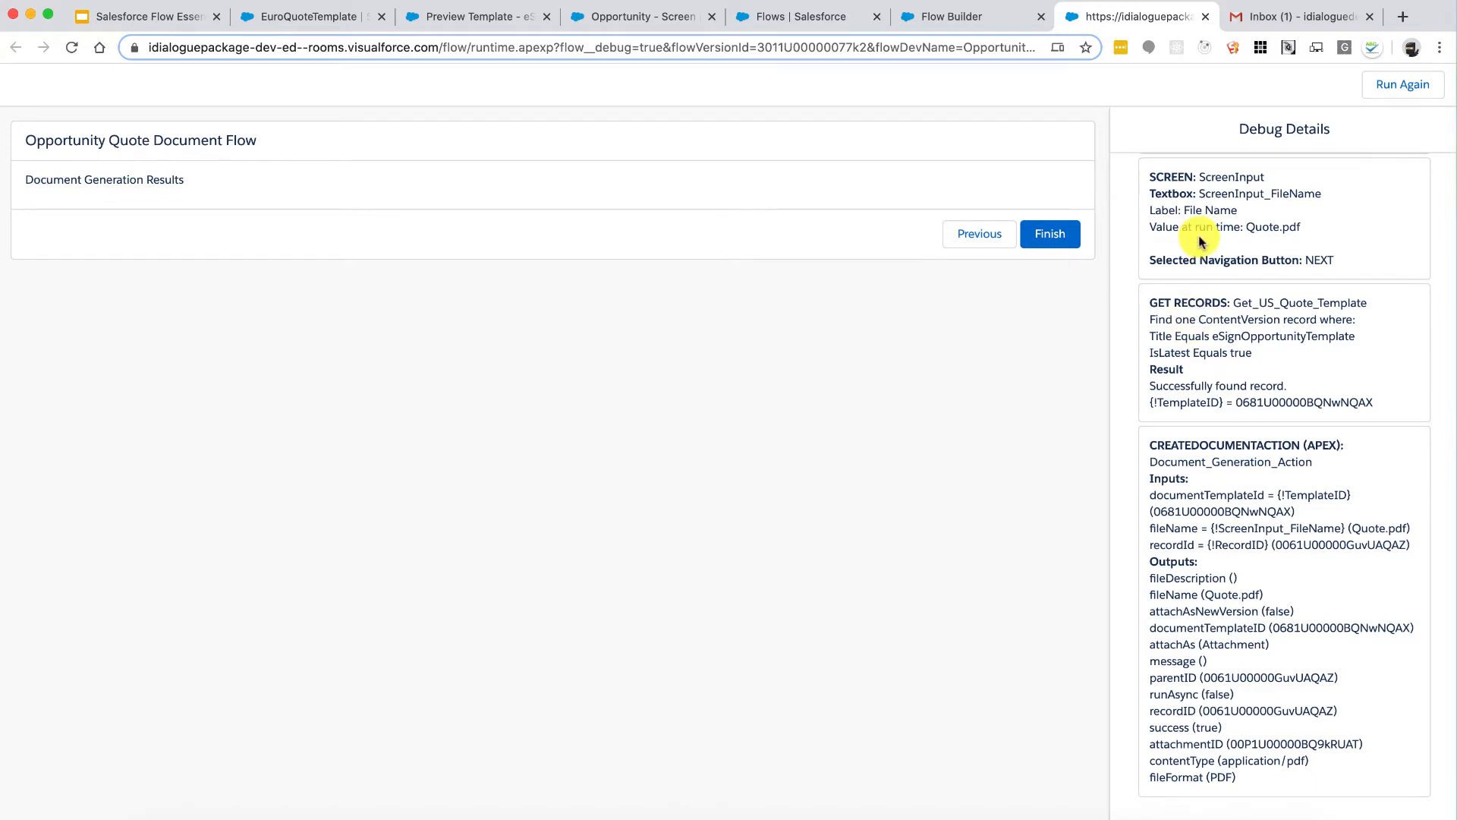
Step: Close the debug tab and reopen Document Generation Action's settings in Flow Builder
{"action": "left_click", "coordinate": [1202, 16]}
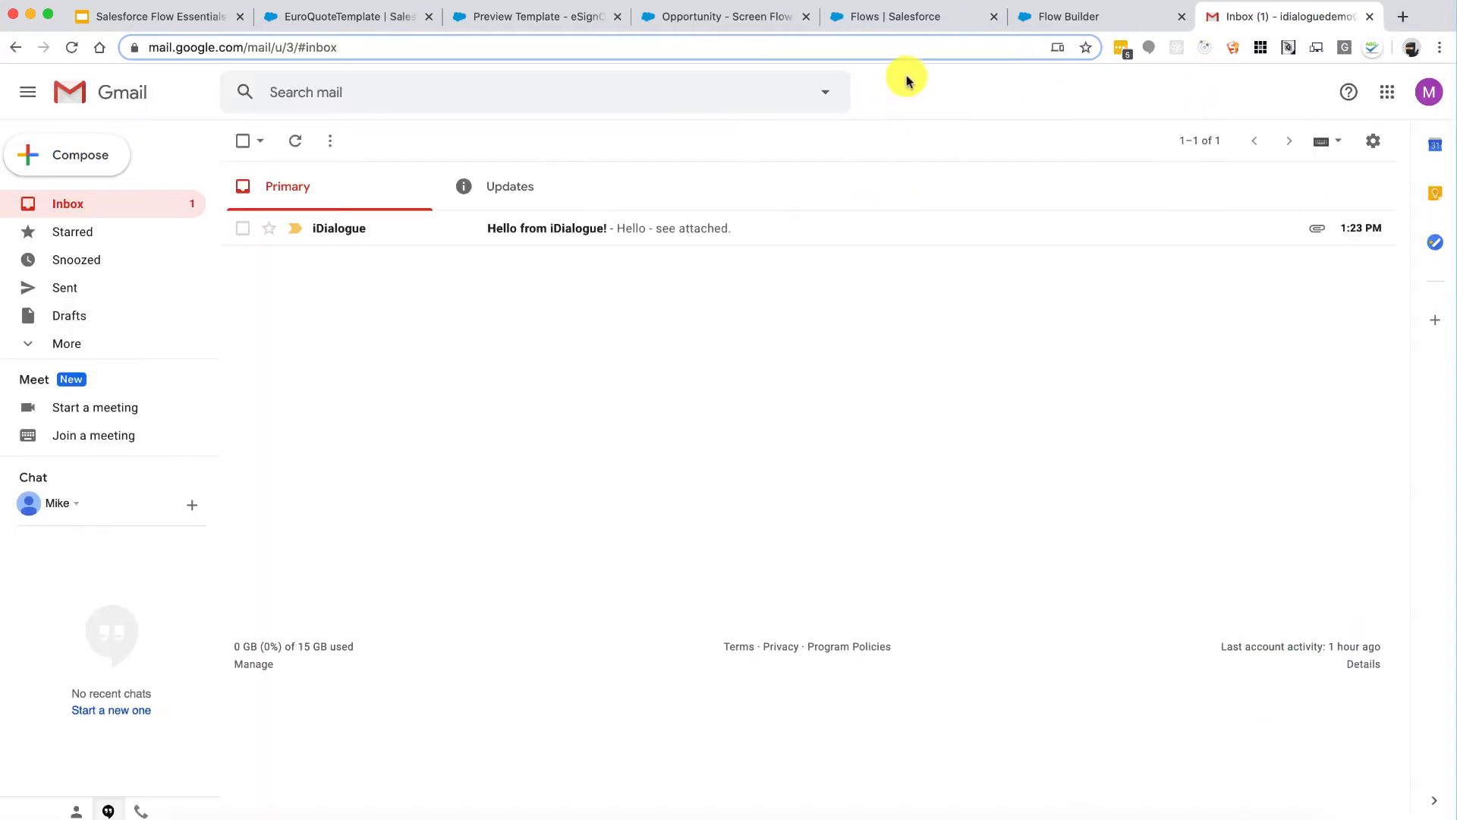
{"action": "left_click", "coordinate": [933, 12]}
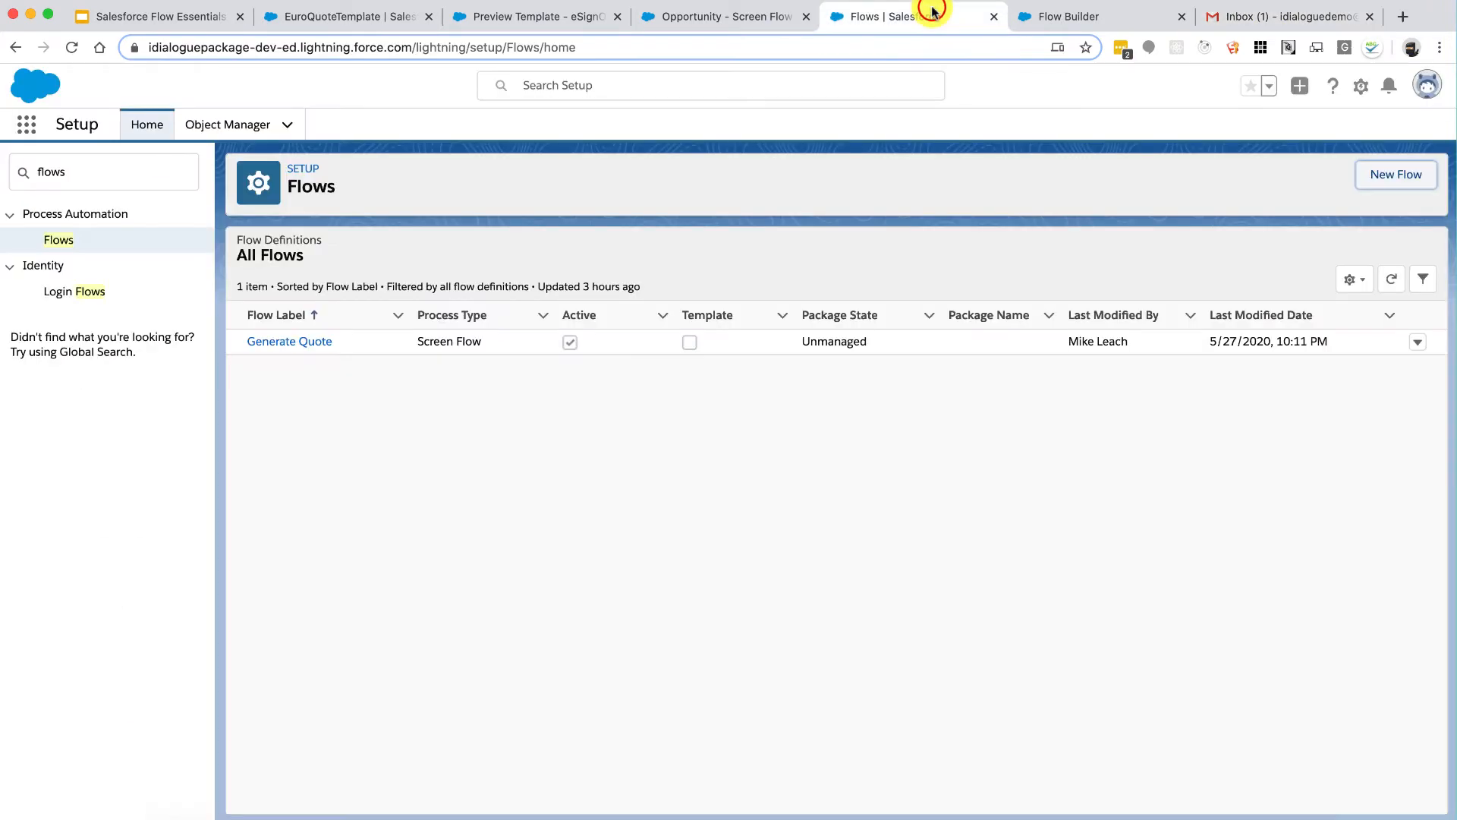
{"action": "left_click", "coordinate": [1060, 19]}
{"action": "left_click", "coordinate": [805, 237]}
{"action": "double_click", "coordinate": [805, 236]}
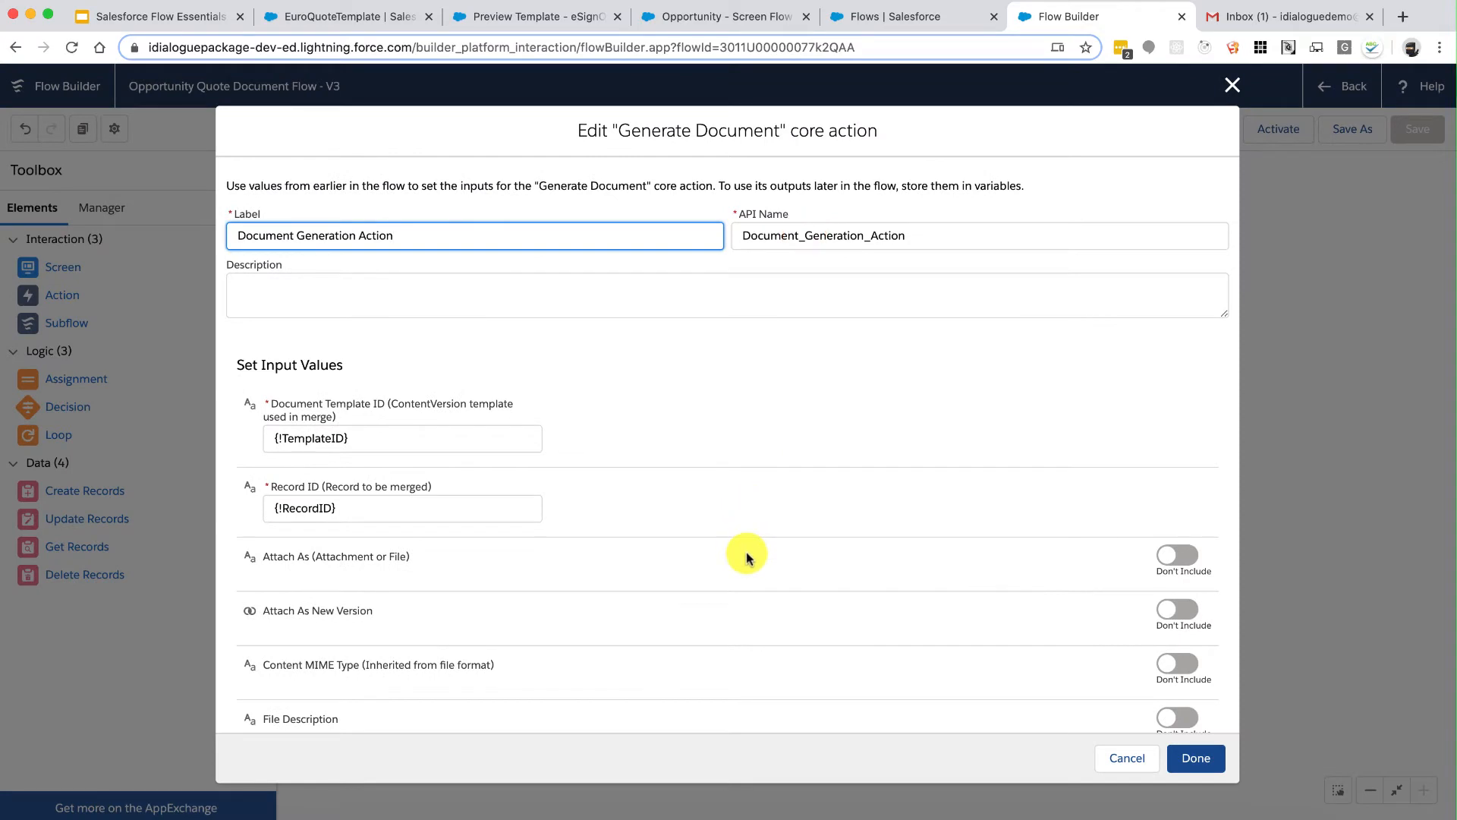
Step: Scroll to Store Output Values and open the Attachment ID variable picker
{"action": "scroll", "coordinate": [744, 549], "scroll_direction": "down", "scroll_amount": 2}
{"action": "scroll", "coordinate": [746, 558], "scroll_direction": "down", "scroll_amount": 5}
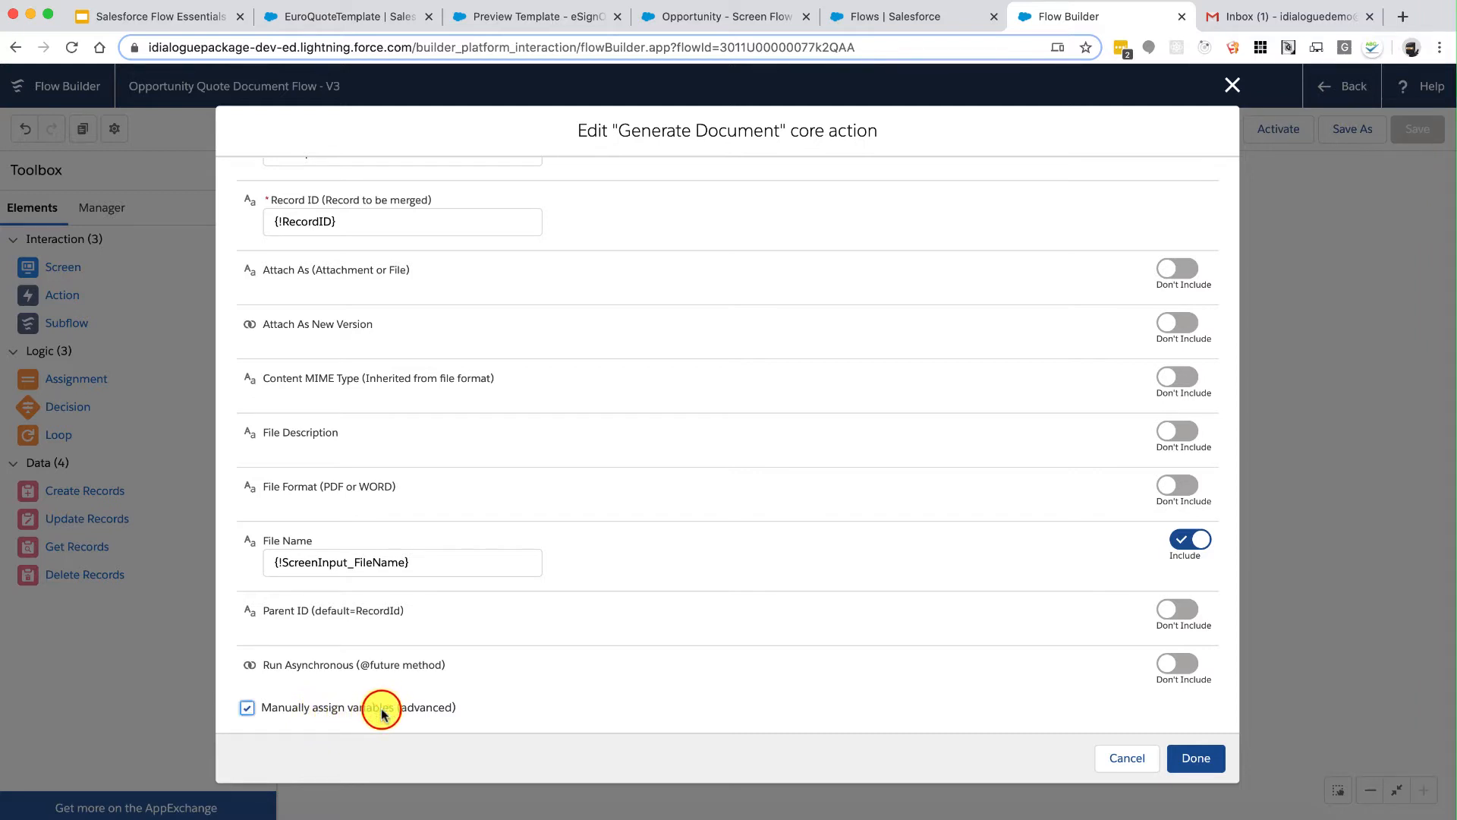
{"action": "scroll", "coordinate": [626, 675], "scroll_direction": "down", "scroll_amount": 3}
{"action": "scroll", "coordinate": [626, 675], "scroll_direction": "down", "scroll_amount": 5}
{"action": "scroll", "coordinate": [717, 634], "scroll_direction": "down", "scroll_amount": 4}
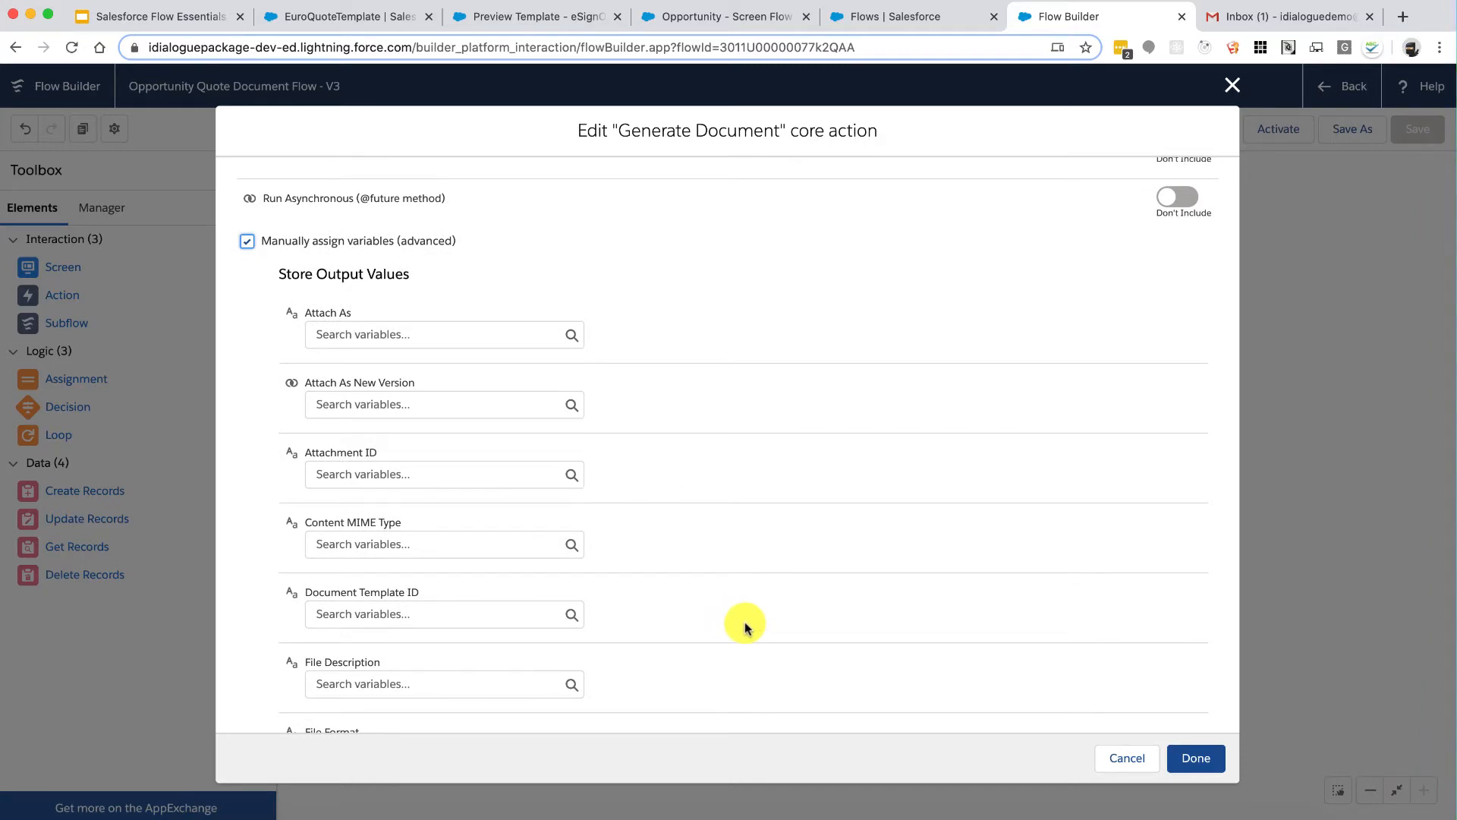
{"action": "scroll", "coordinate": [744, 627], "scroll_direction": "down", "scroll_amount": 2}
{"action": "scroll", "coordinate": [744, 627], "scroll_direction": "down", "scroll_amount": 2}
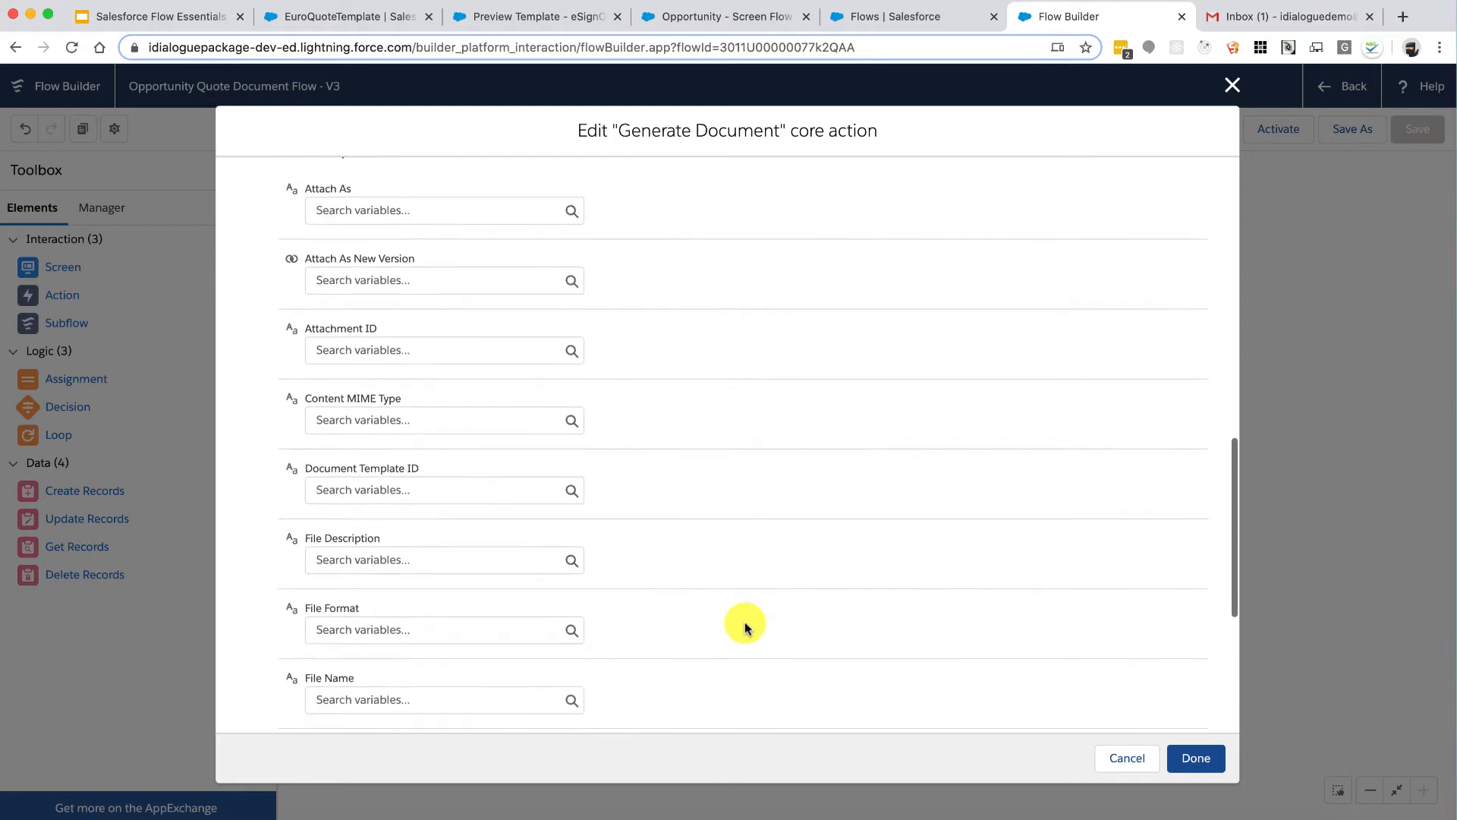
{"action": "left_click", "coordinate": [485, 354]}
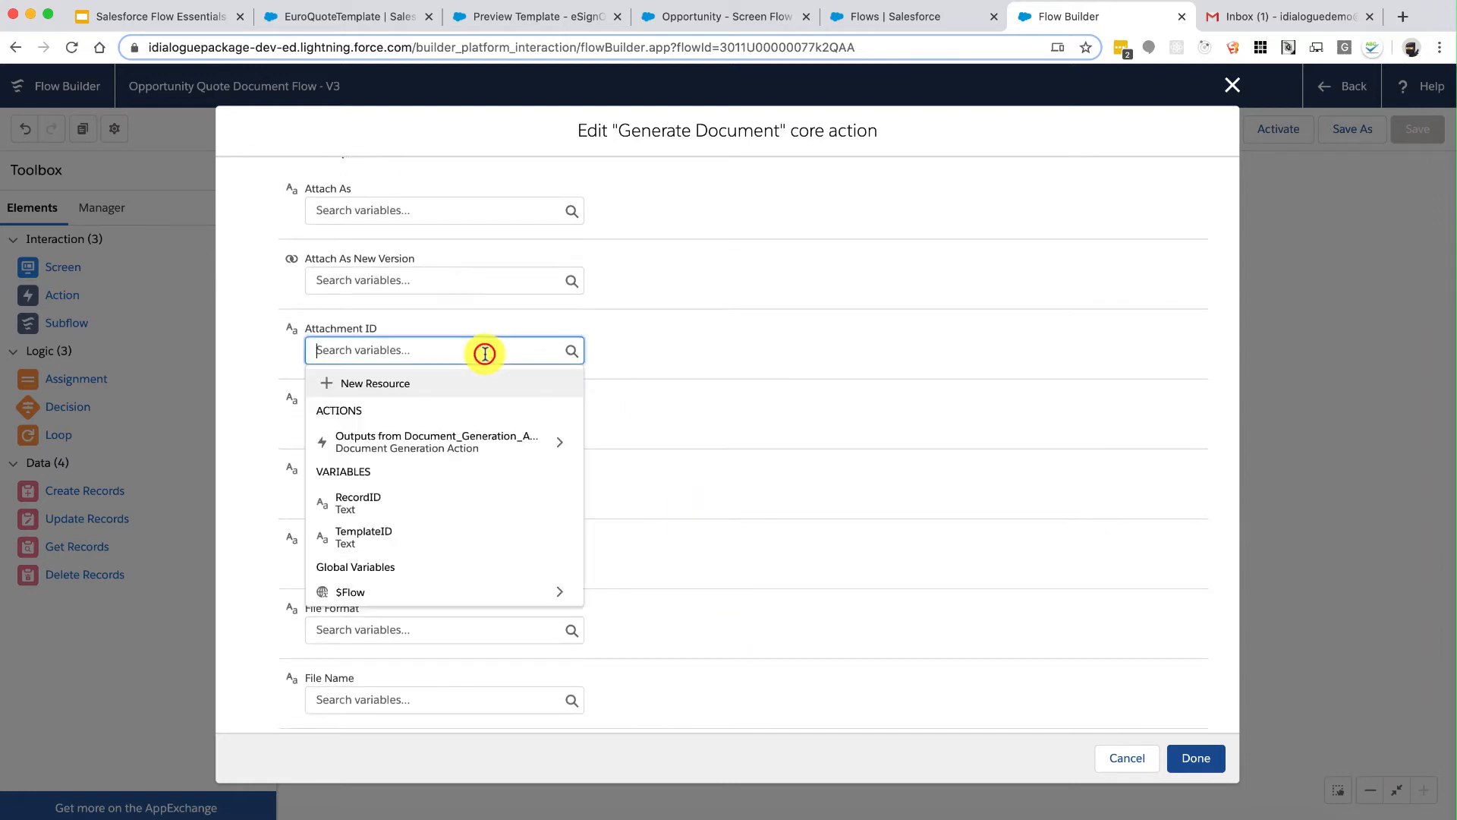
Step: Store Attachment ID in a new Text variable AttachmentID
{"action": "left_click", "coordinate": [397, 383]}
{"action": "left_click", "coordinate": [394, 380]}
{"action": "left_click", "coordinate": [346, 414]}
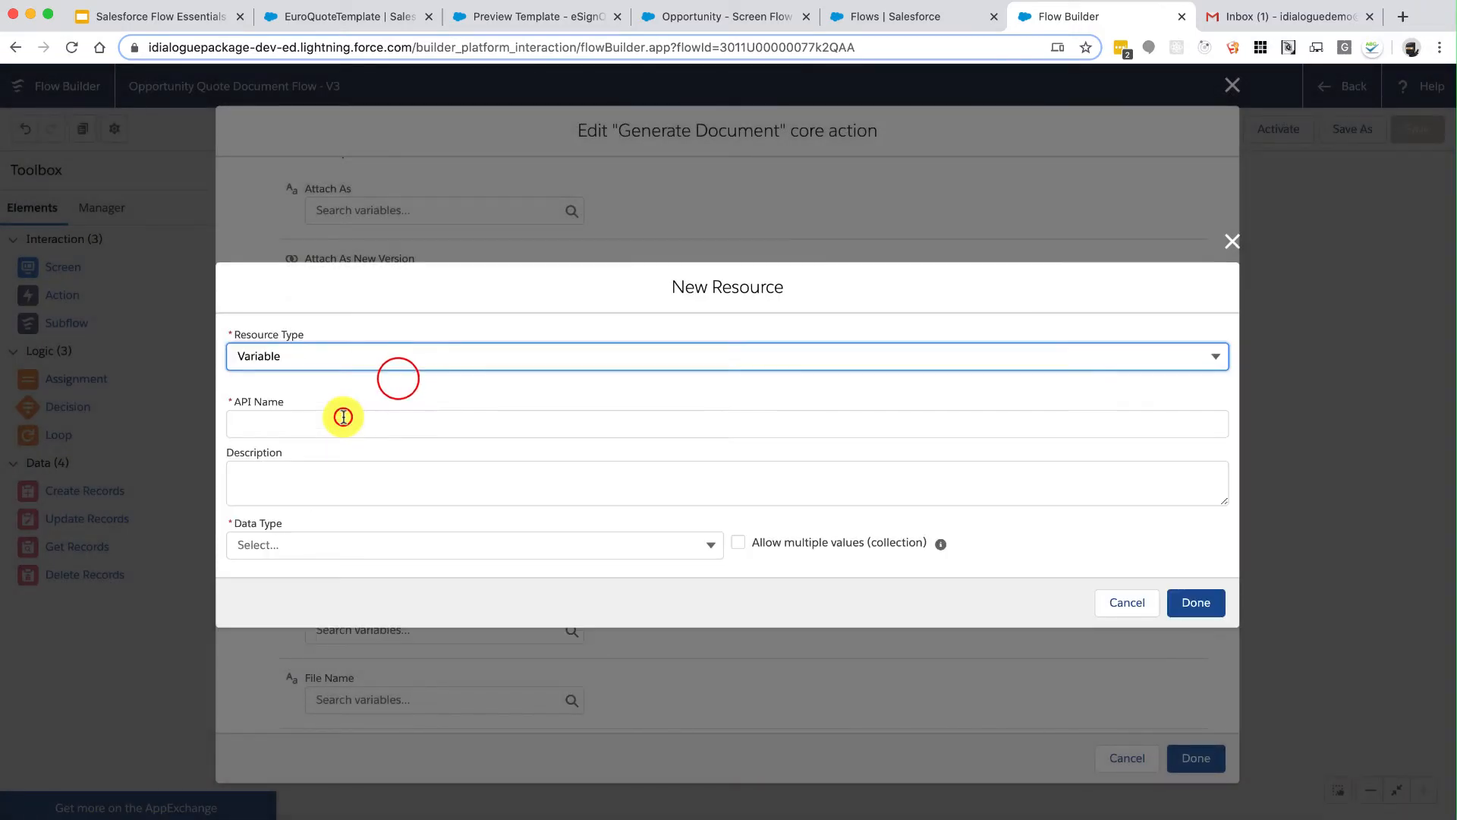
{"action": "type", "text": "AttachmentID"}
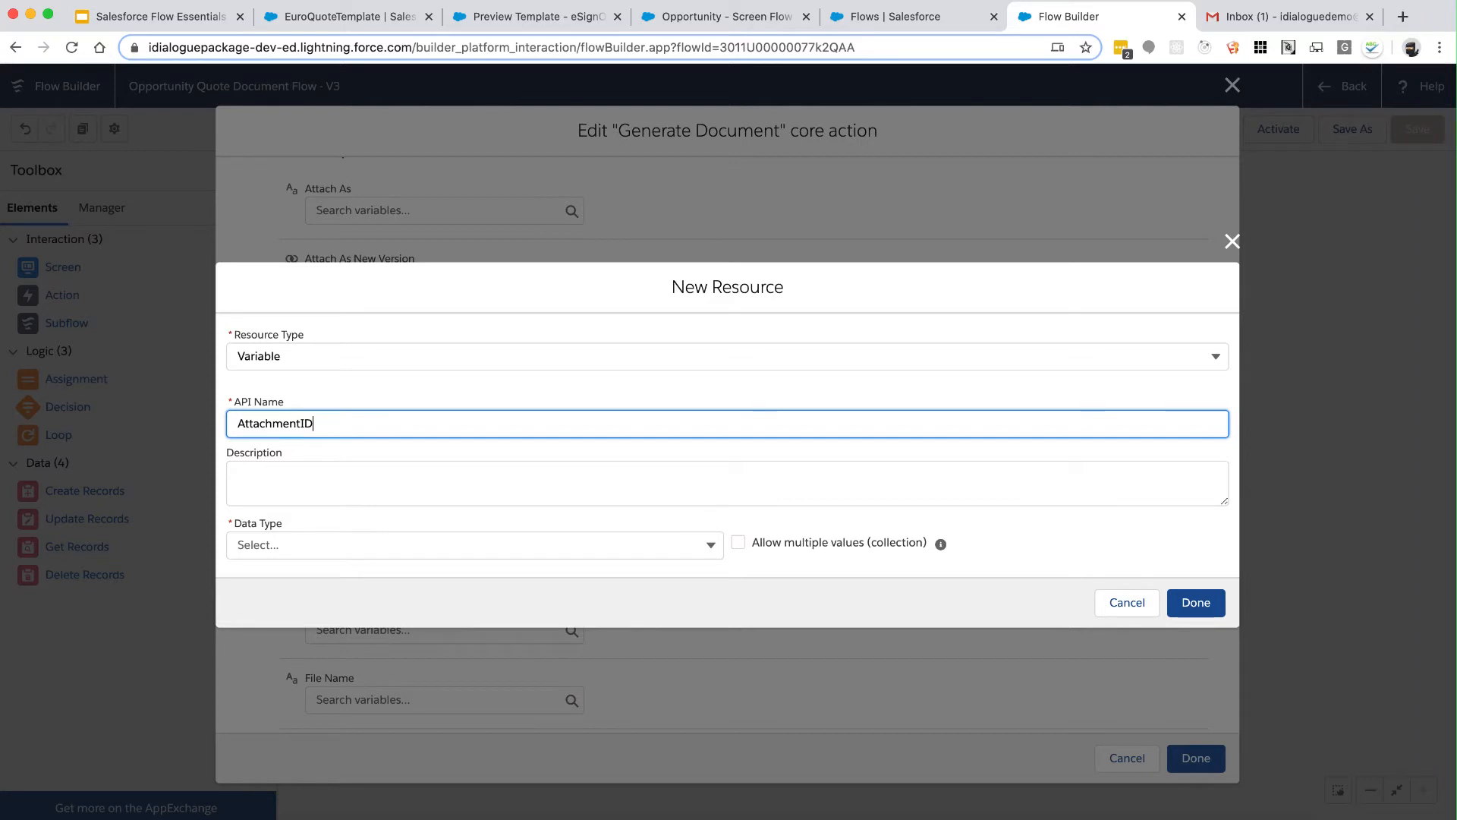
{"action": "left_click", "coordinate": [322, 458]}
{"action": "left_click", "coordinate": [296, 541]}
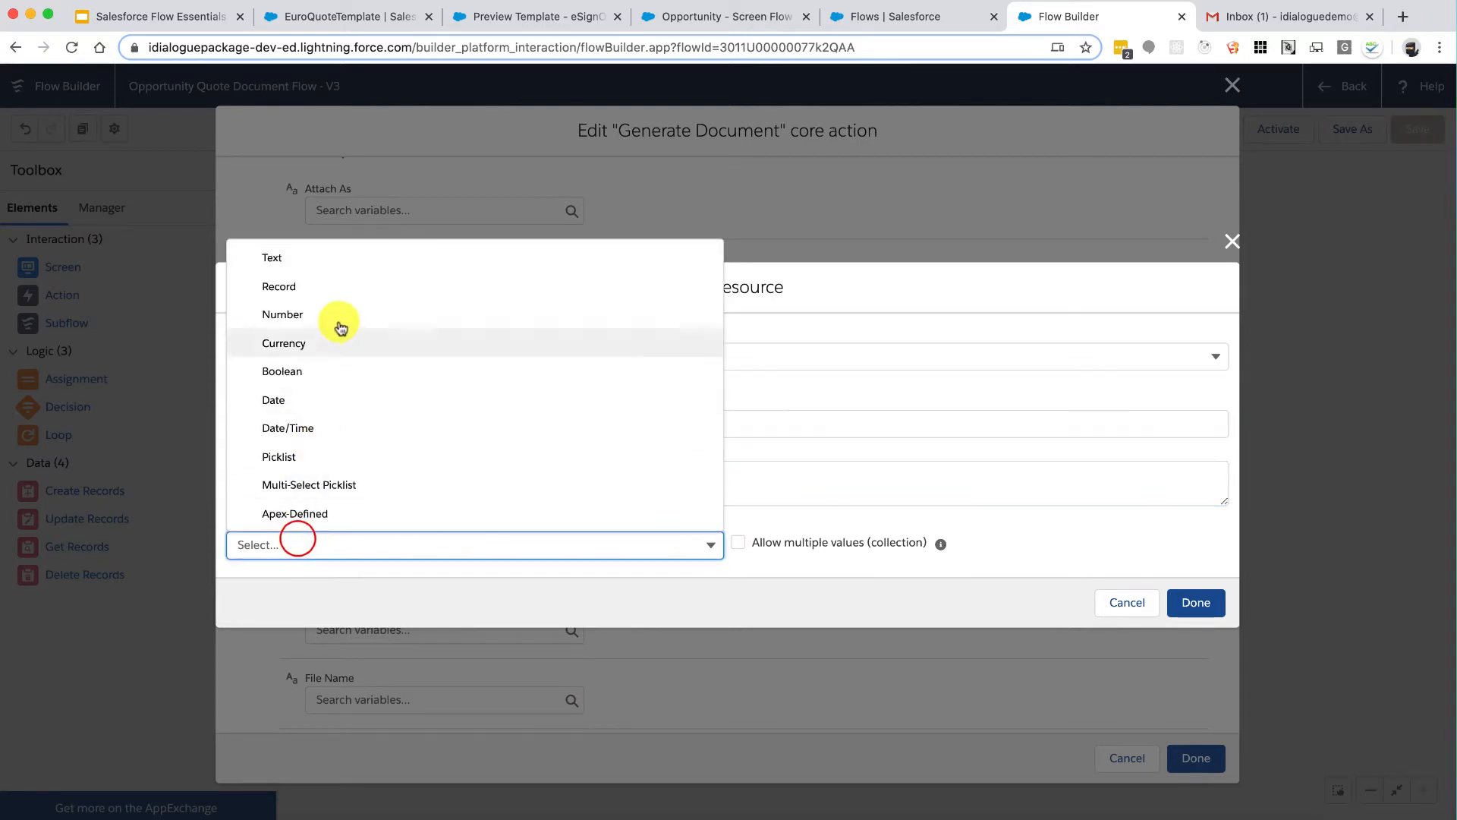
{"action": "left_click", "coordinate": [341, 258]}
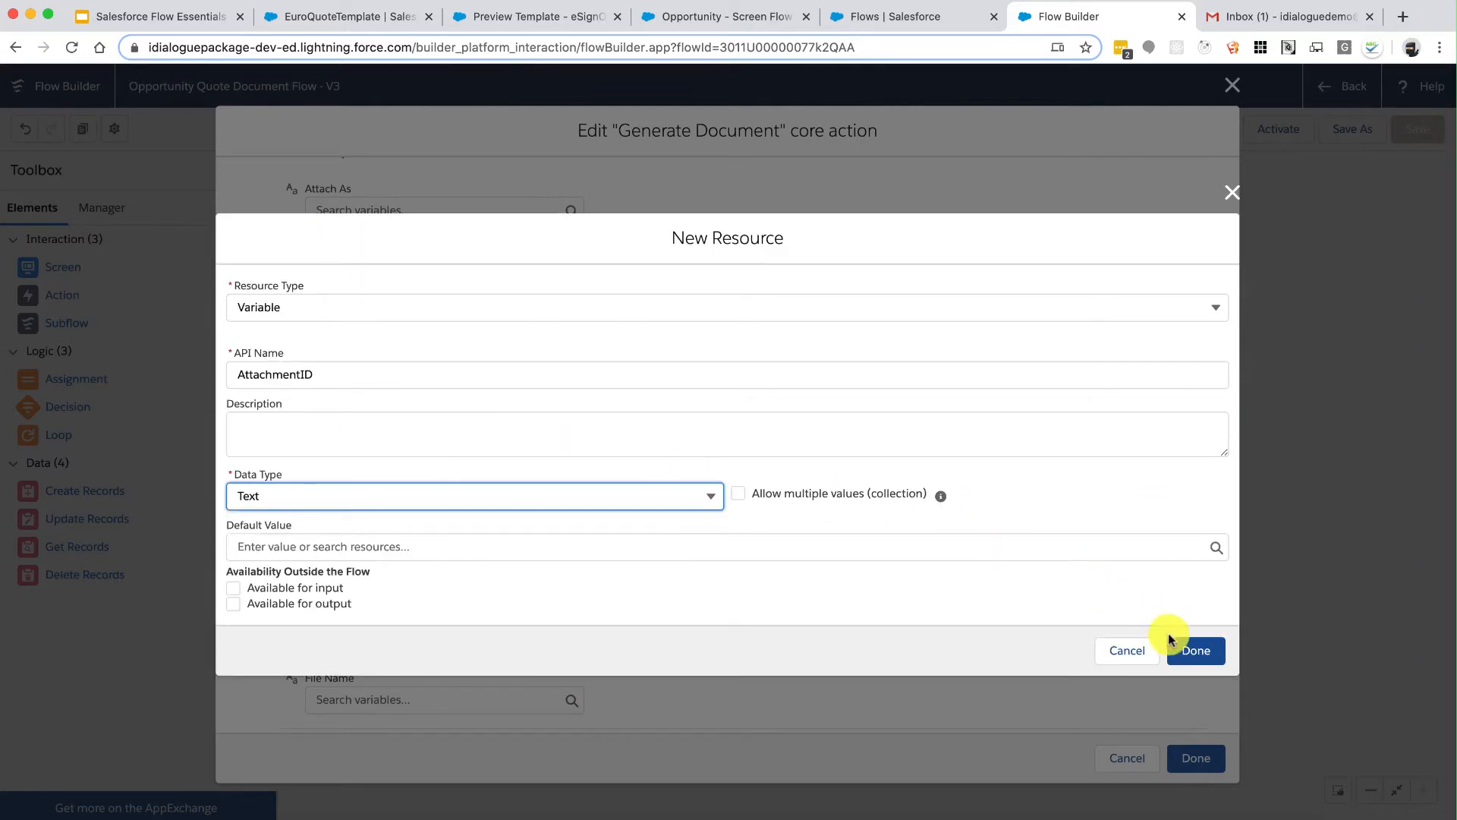
{"action": "left_click", "coordinate": [1195, 648]}
Step: Store Success in a new Boolean variable DocGen_Success
{"action": "scroll", "coordinate": [829, 576], "scroll_direction": "up", "scroll_amount": 2}
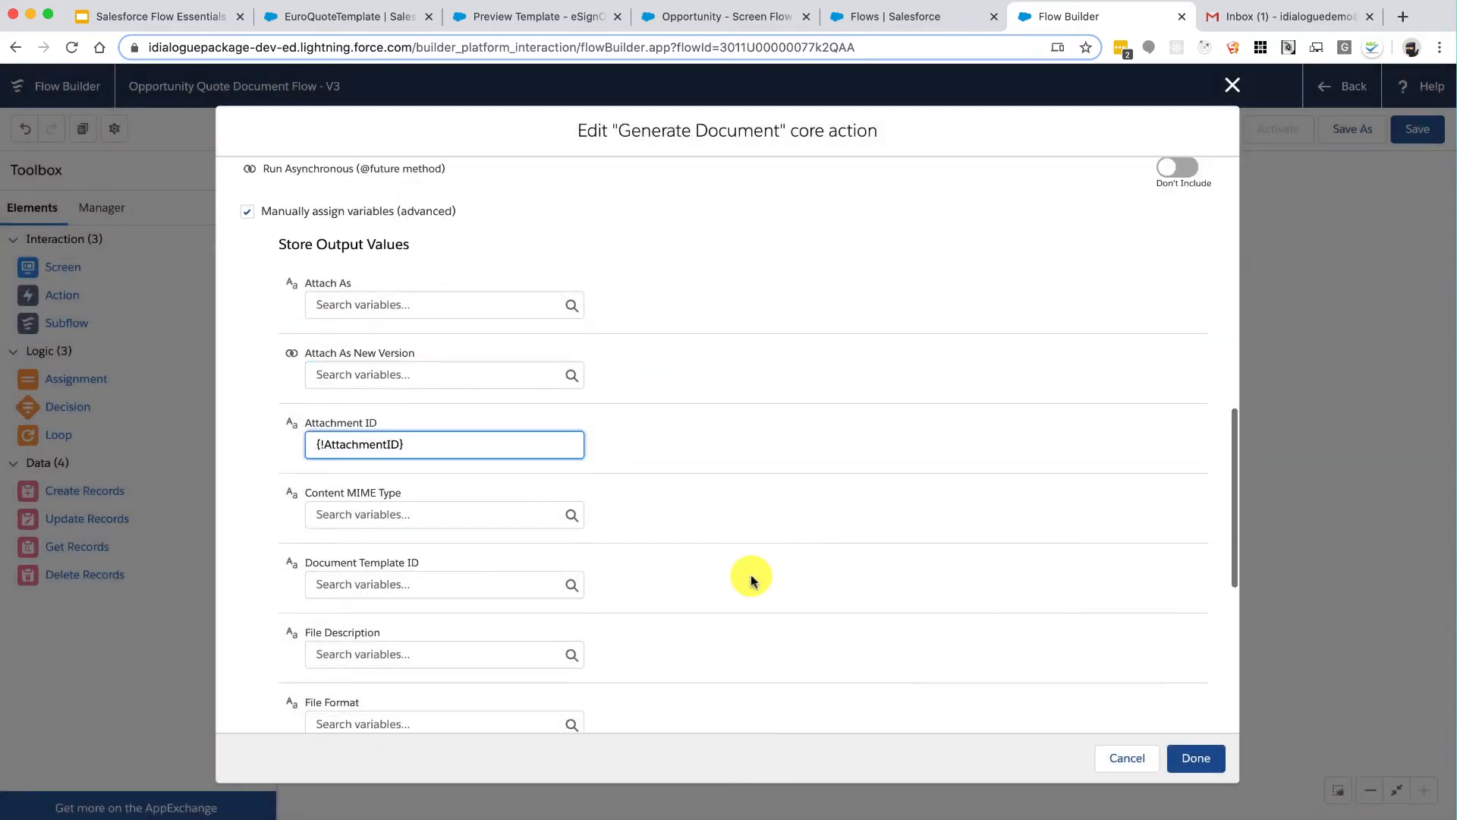
{"action": "scroll", "coordinate": [752, 579], "scroll_direction": "down", "scroll_amount": 5}
{"action": "scroll", "coordinate": [751, 579], "scroll_direction": "down", "scroll_amount": 2}
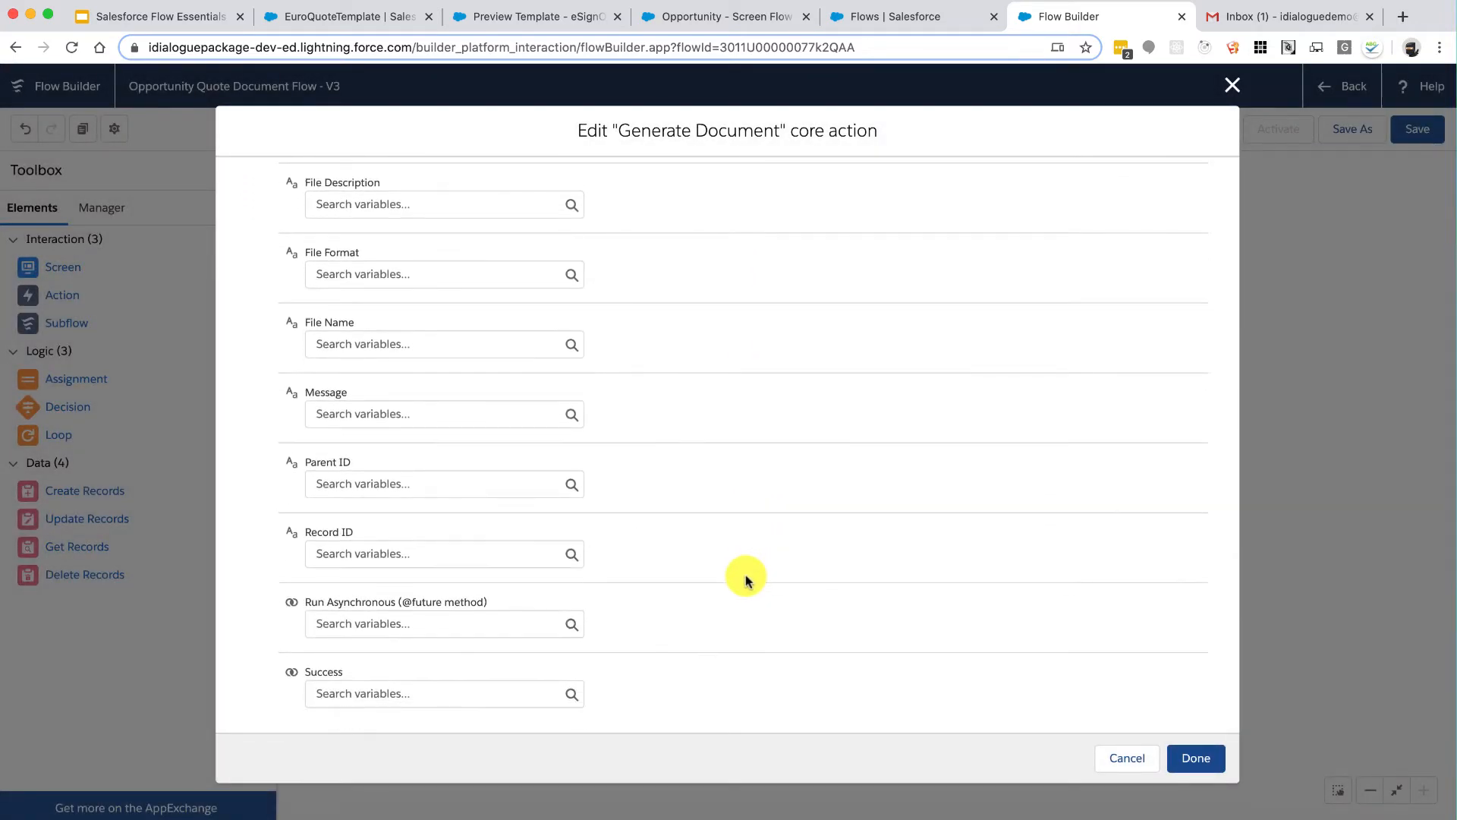
{"action": "left_click", "coordinate": [431, 695]}
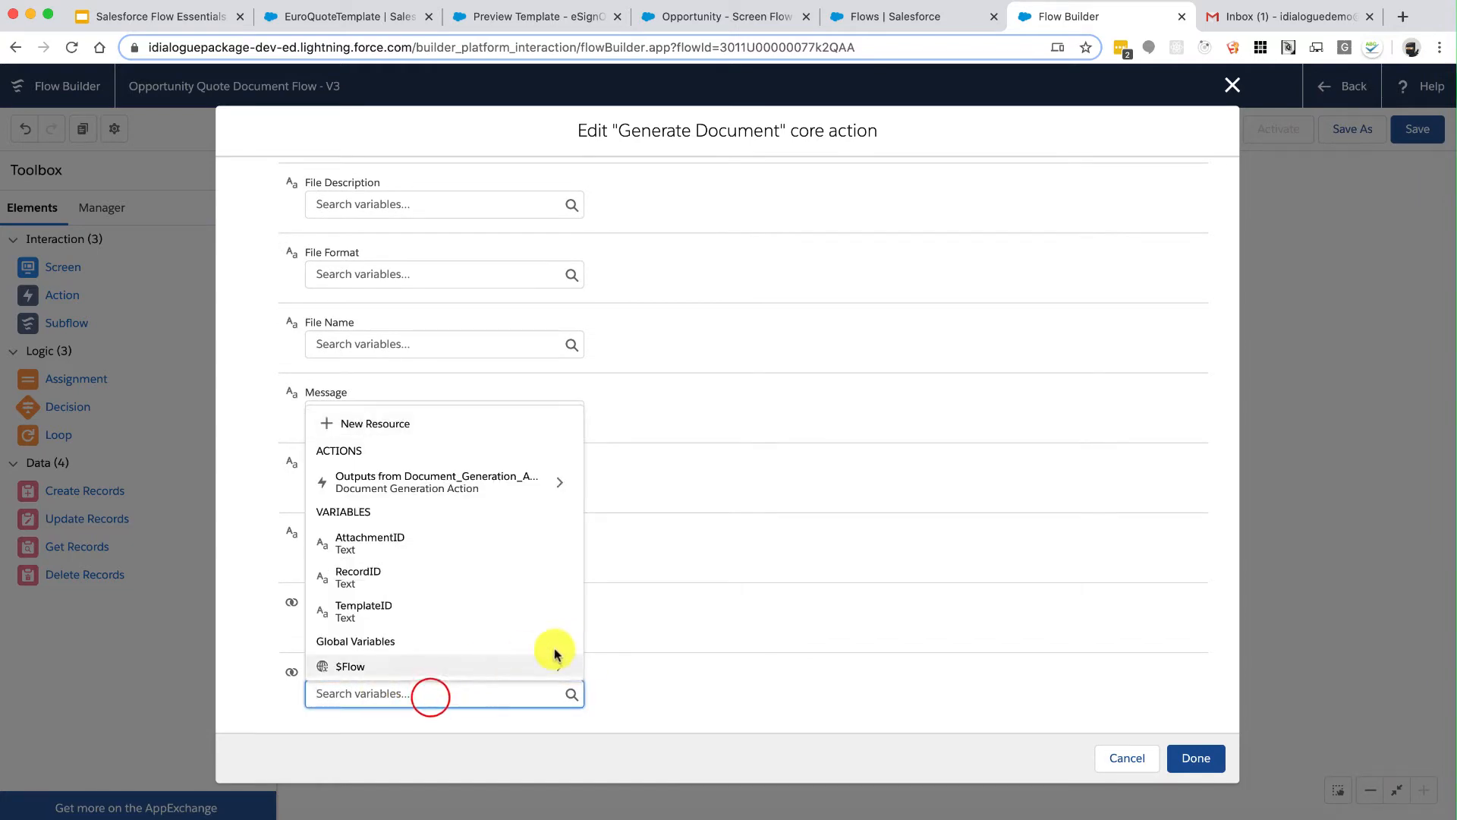
{"action": "left_click", "coordinate": [668, 690]}
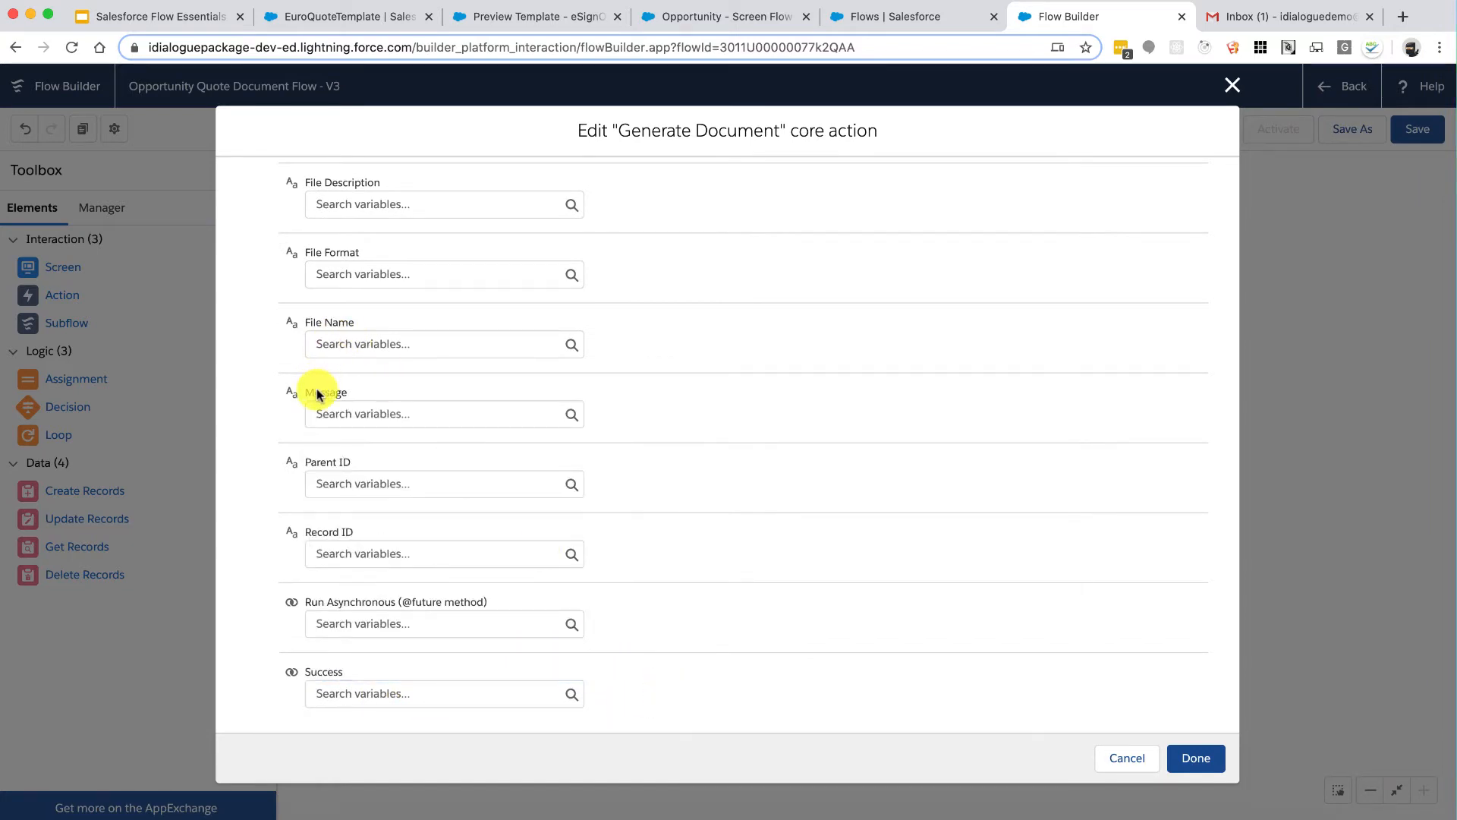
{"action": "left_click", "coordinate": [385, 694]}
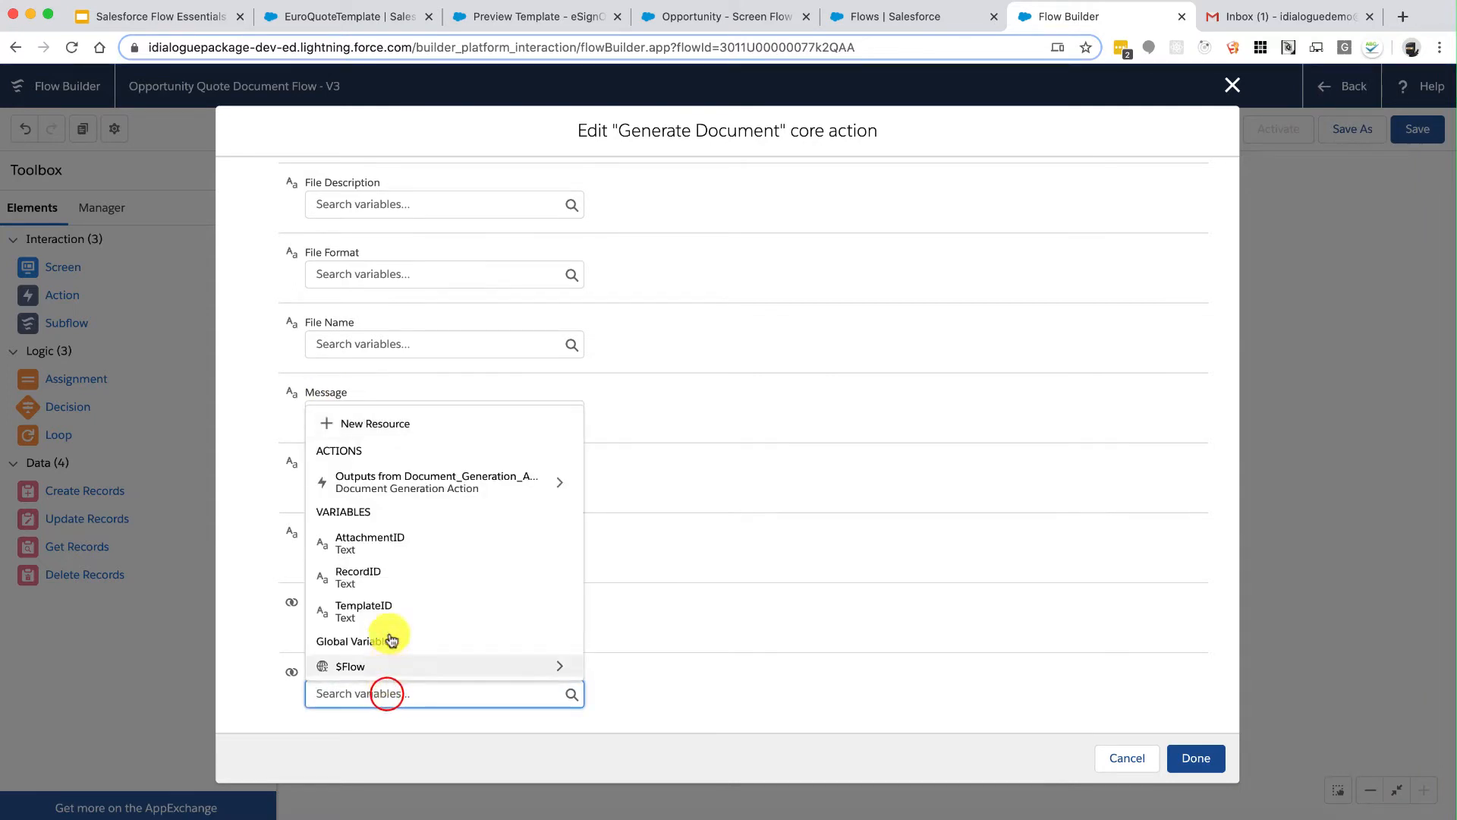
{"action": "left_click", "coordinate": [397, 425]}
{"action": "left_click", "coordinate": [327, 379]}
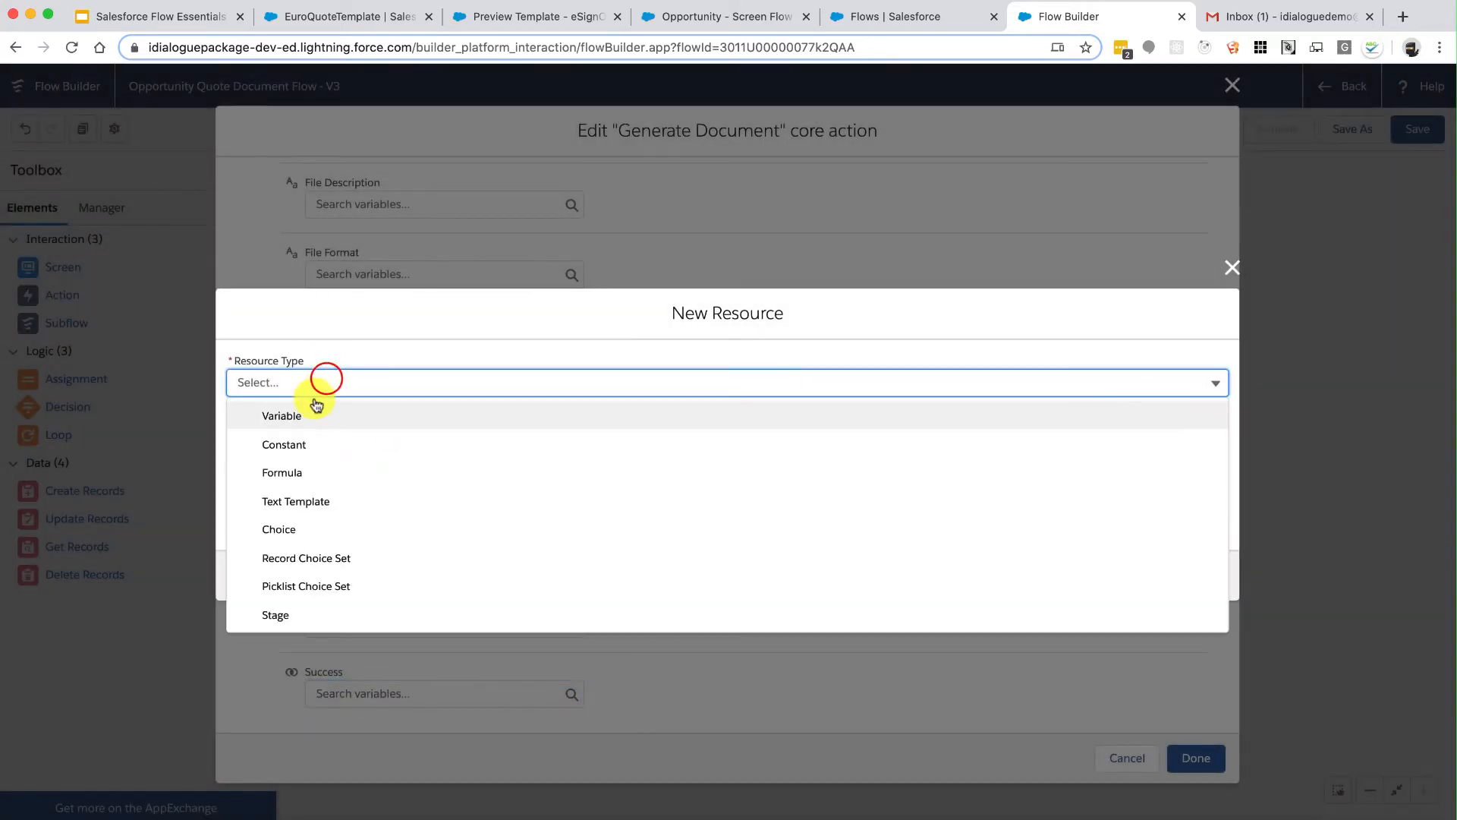
{"action": "left_click", "coordinate": [302, 416]}
{"action": "left_click", "coordinate": [303, 416]}
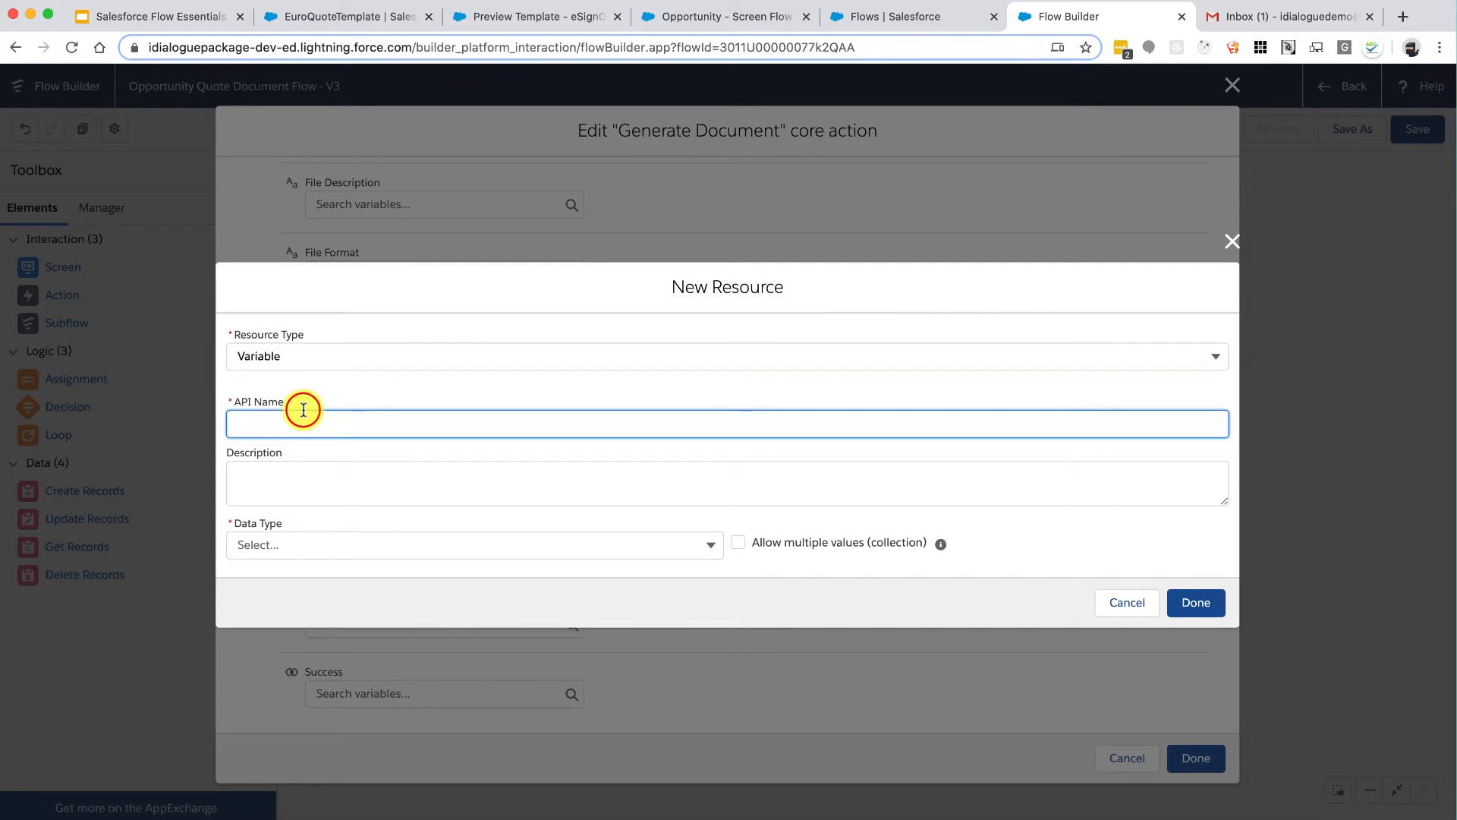
{"action": "type", "text": "DocGen_Success"}
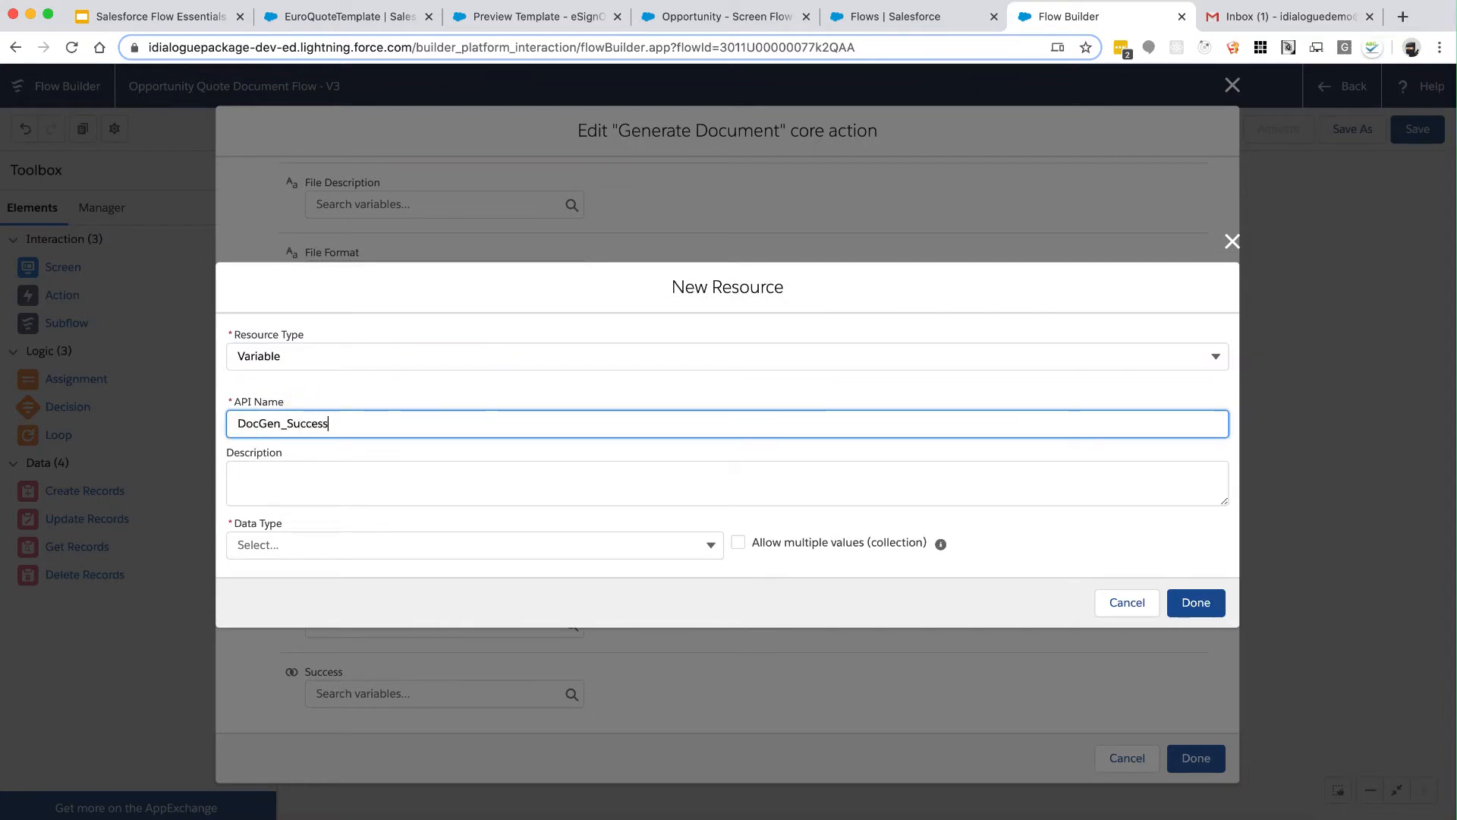
{"action": "key", "text": "Tab"}
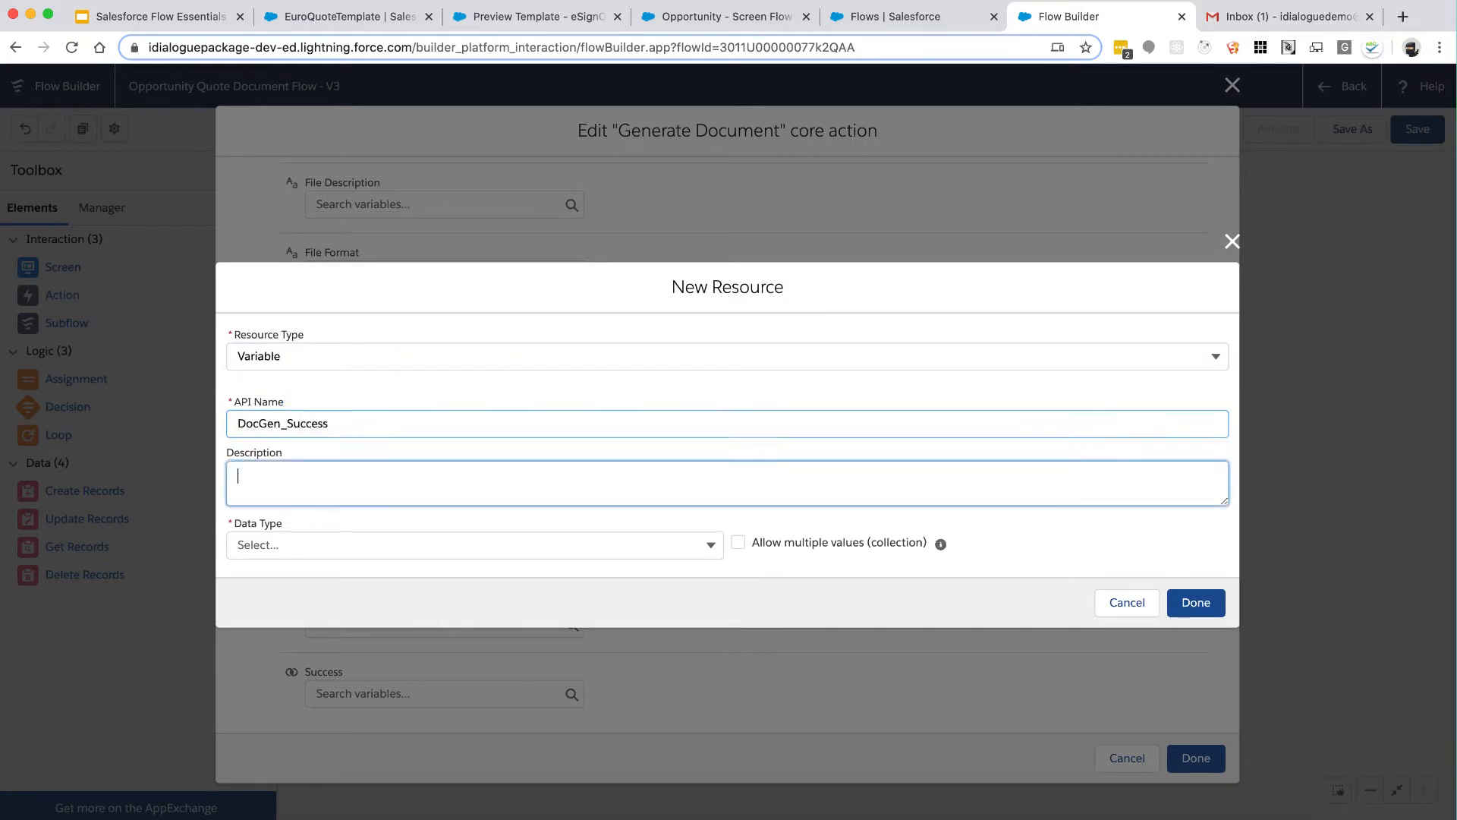
{"action": "left_click", "coordinate": [261, 542]}
{"action": "left_click", "coordinate": [358, 362]}
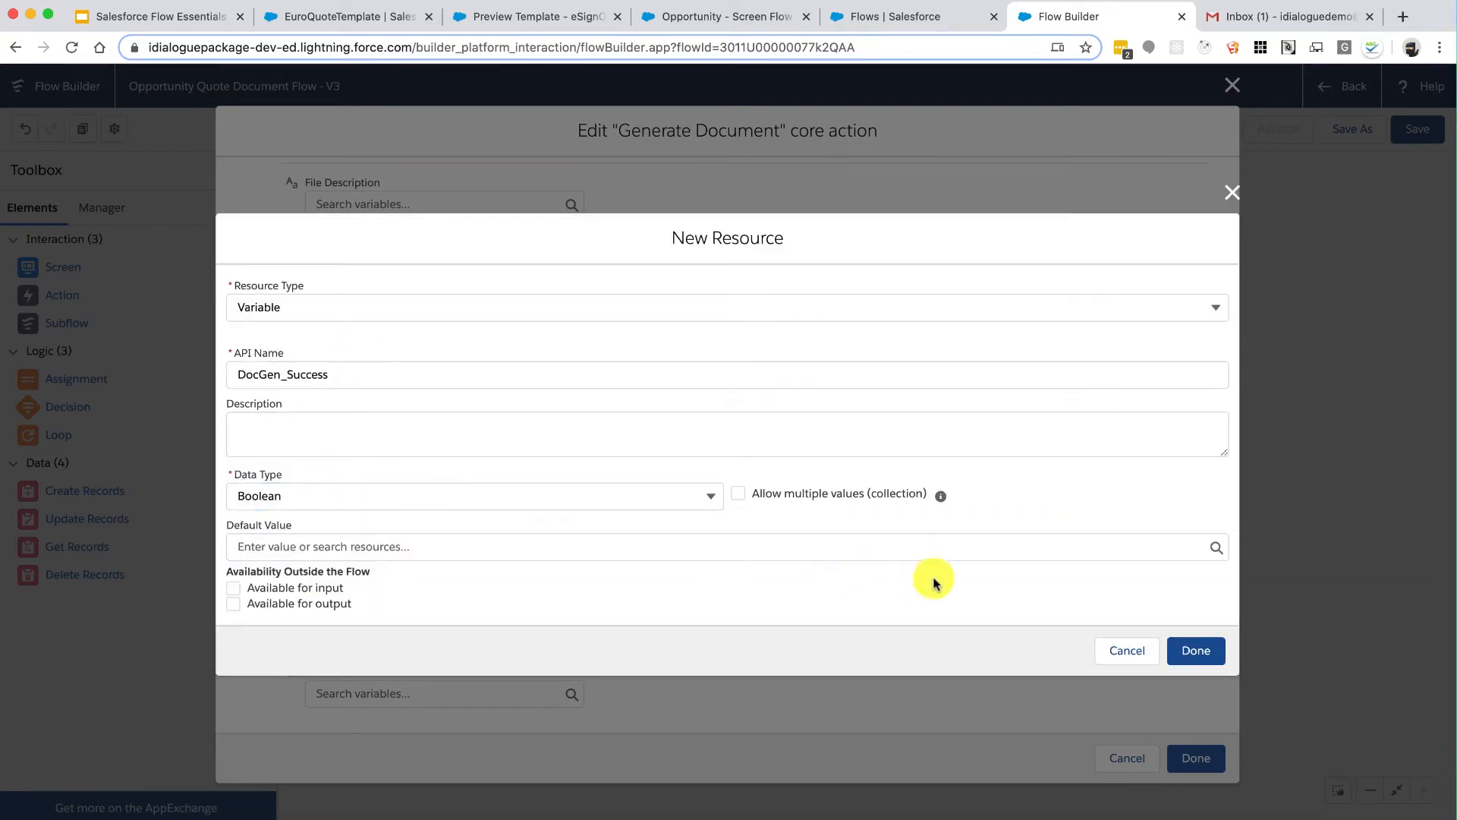
{"action": "left_click", "coordinate": [1176, 651]}
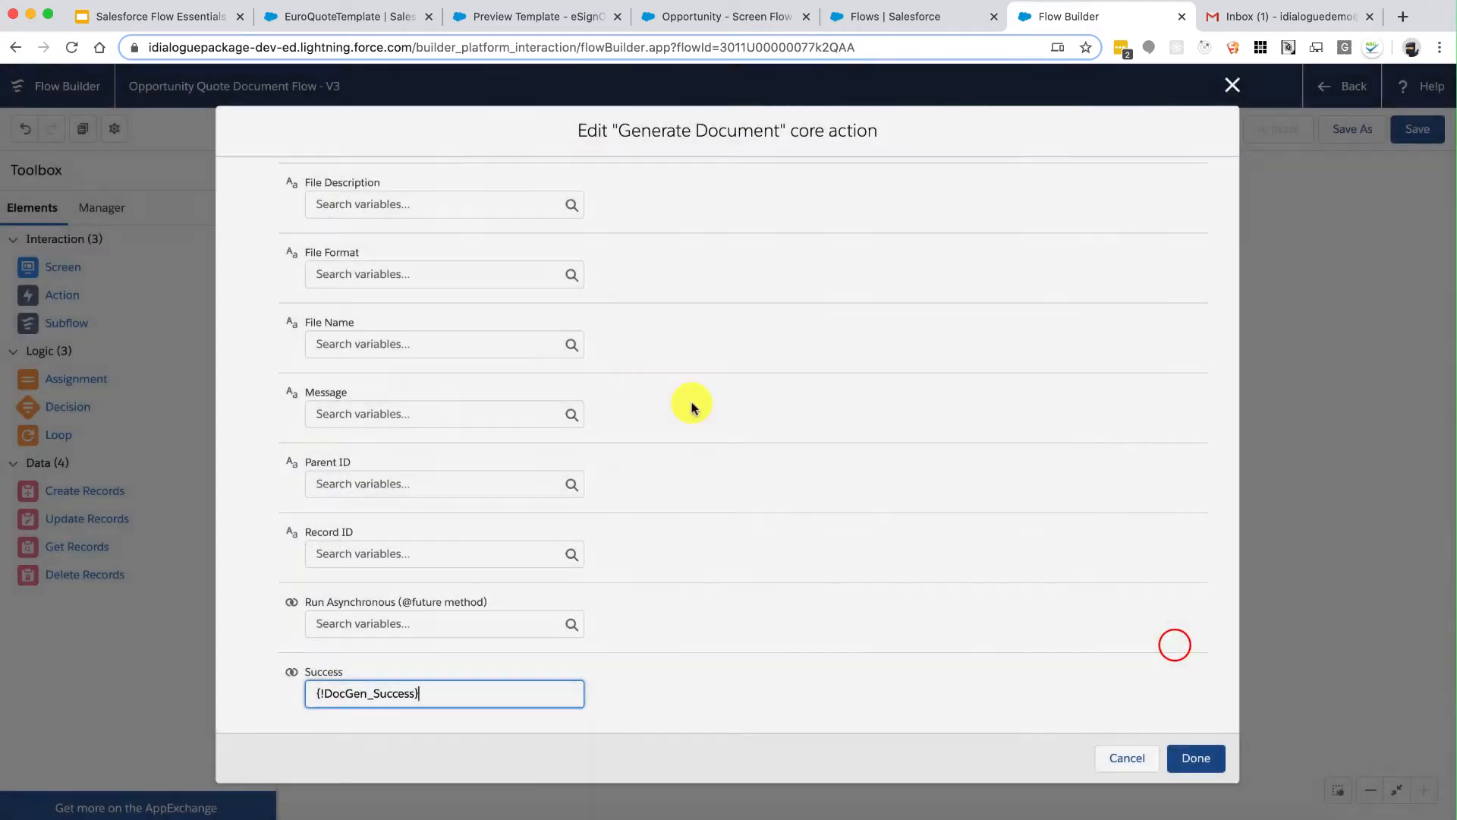
Step: Store Message in a new Text variable DocGen_ErrorMessage and close the action
{"action": "left_click", "coordinate": [448, 413]}
{"action": "left_click", "coordinate": [427, 447]}
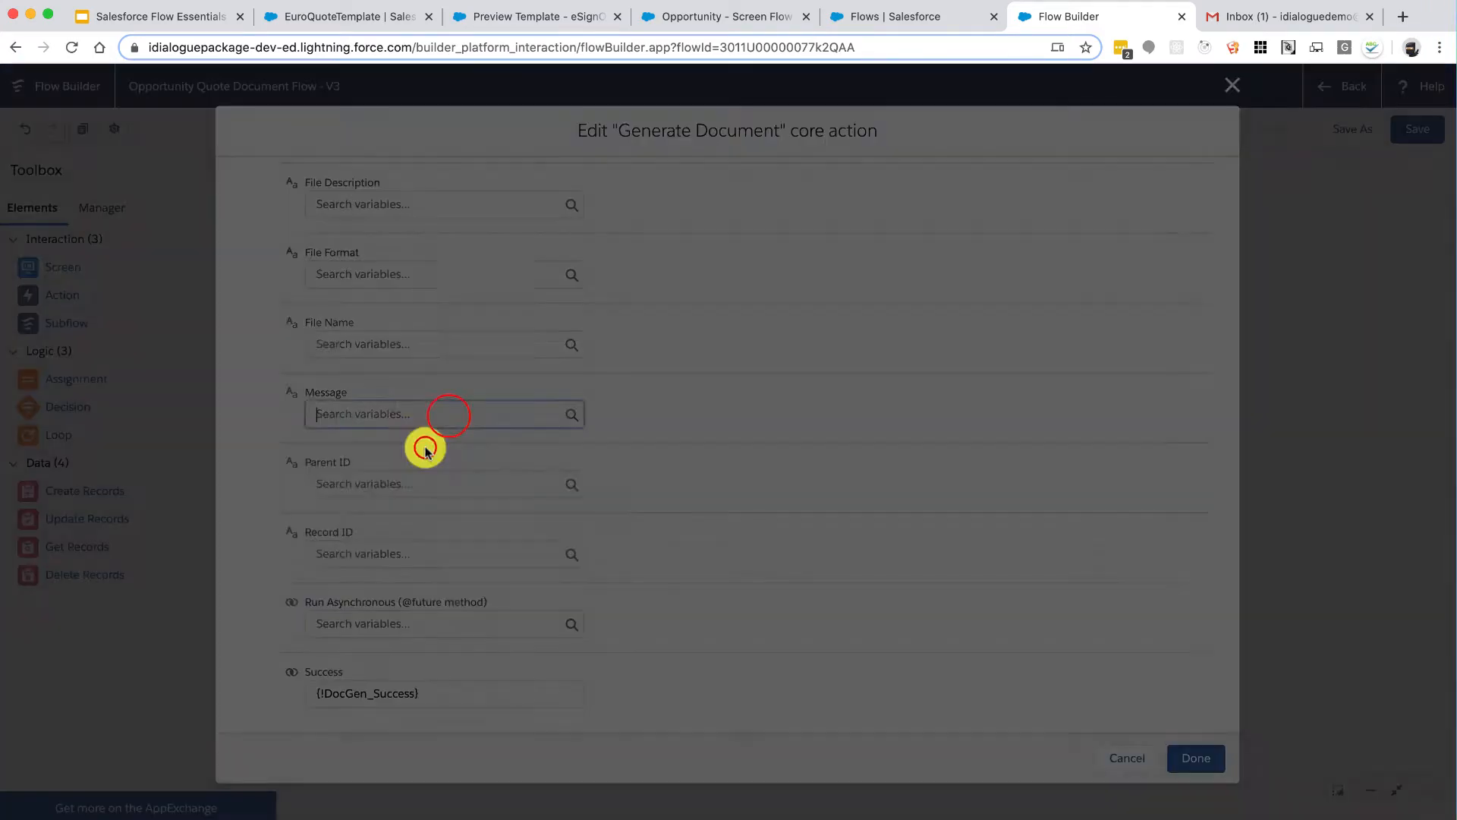
{"action": "left_click", "coordinate": [364, 383]}
{"action": "left_click", "coordinate": [338, 417]}
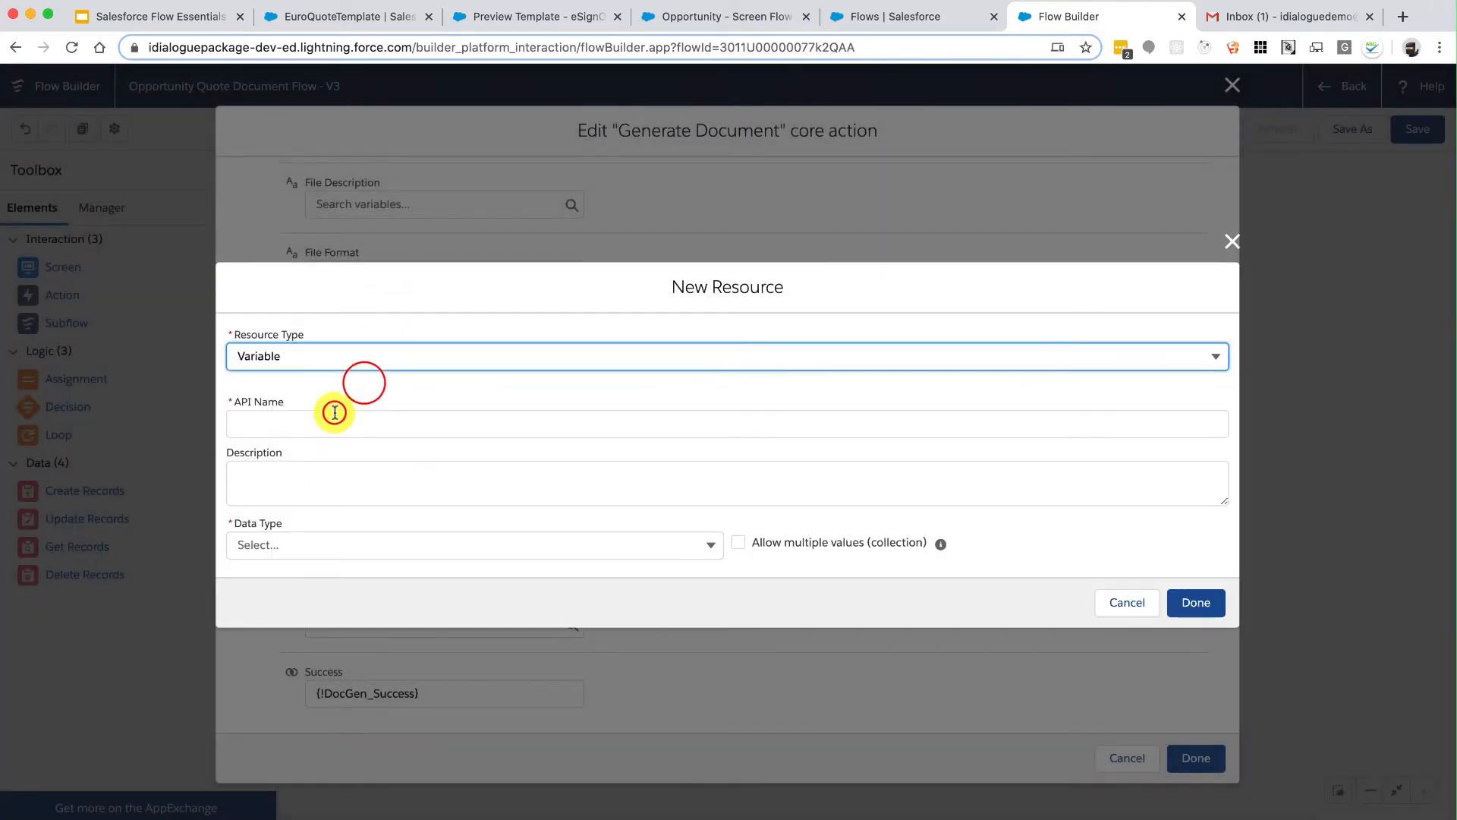
{"action": "left_click", "coordinate": [343, 423]}
{"action": "type", "text": "DocGen_ErrorMessage"}
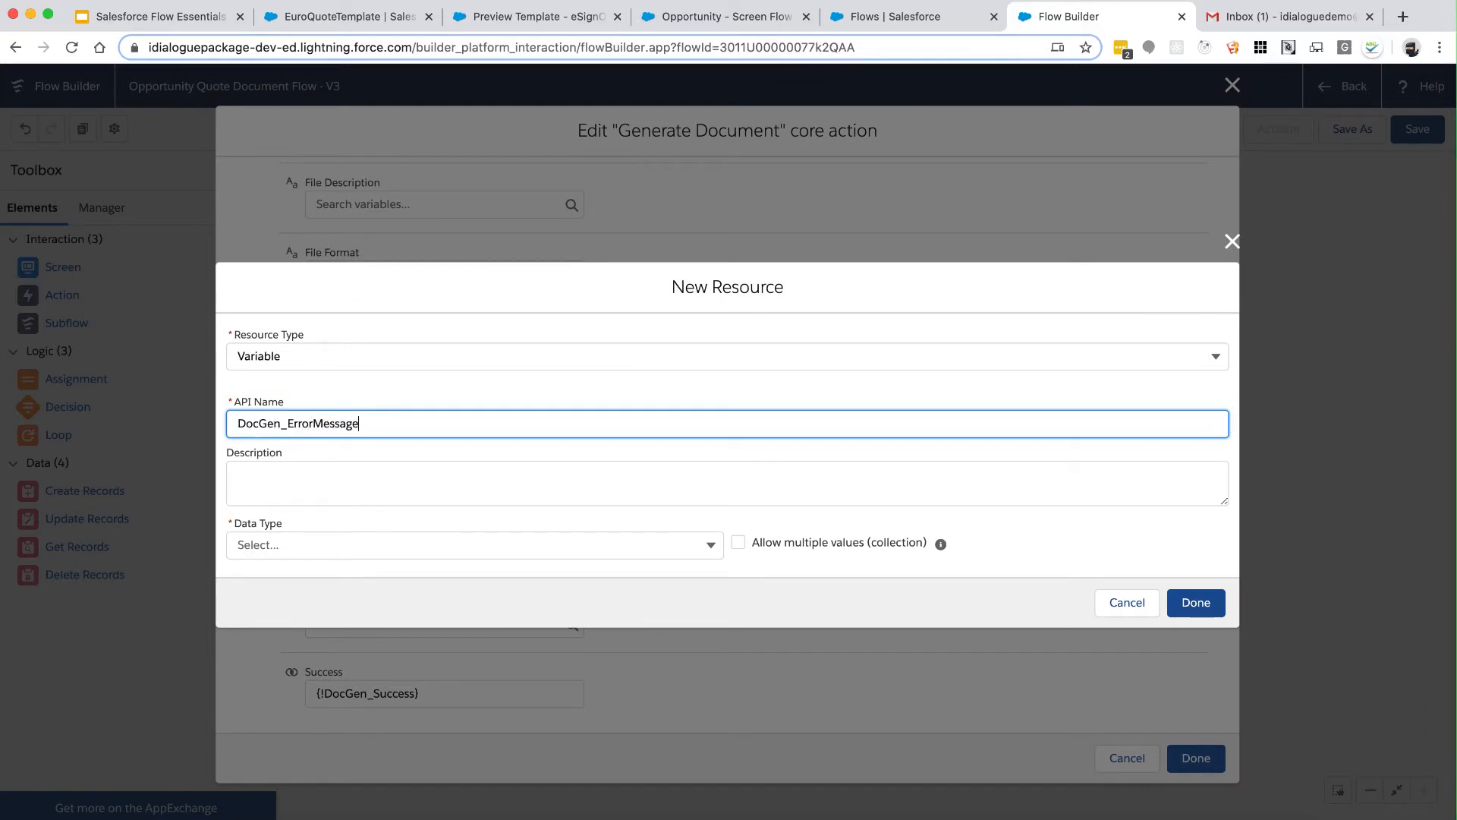
{"action": "left_click", "coordinate": [304, 542]}
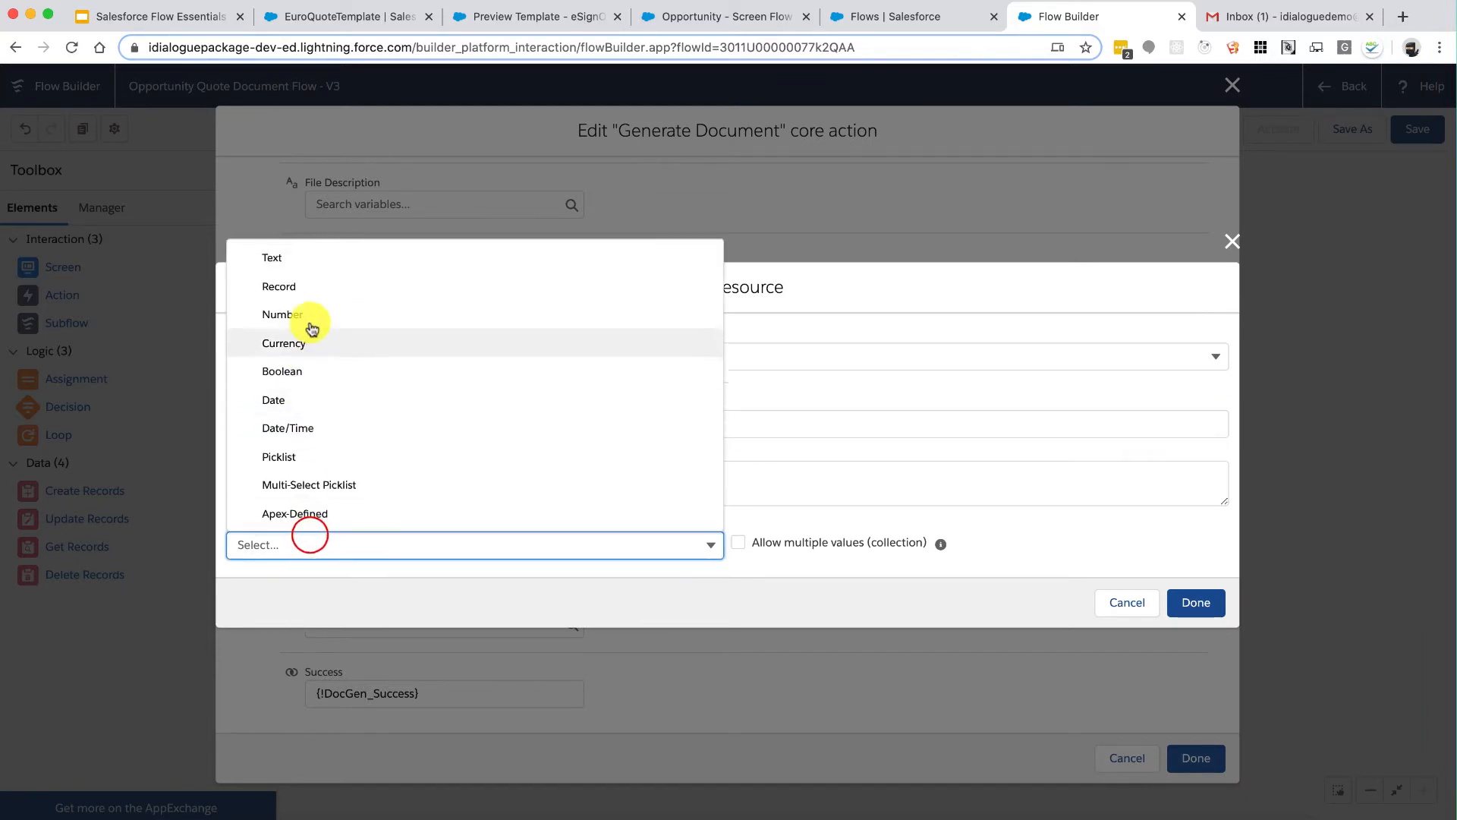
{"action": "left_click", "coordinate": [314, 270]}
{"action": "left_click", "coordinate": [1205, 653]}
{"action": "left_click", "coordinate": [1195, 757]}
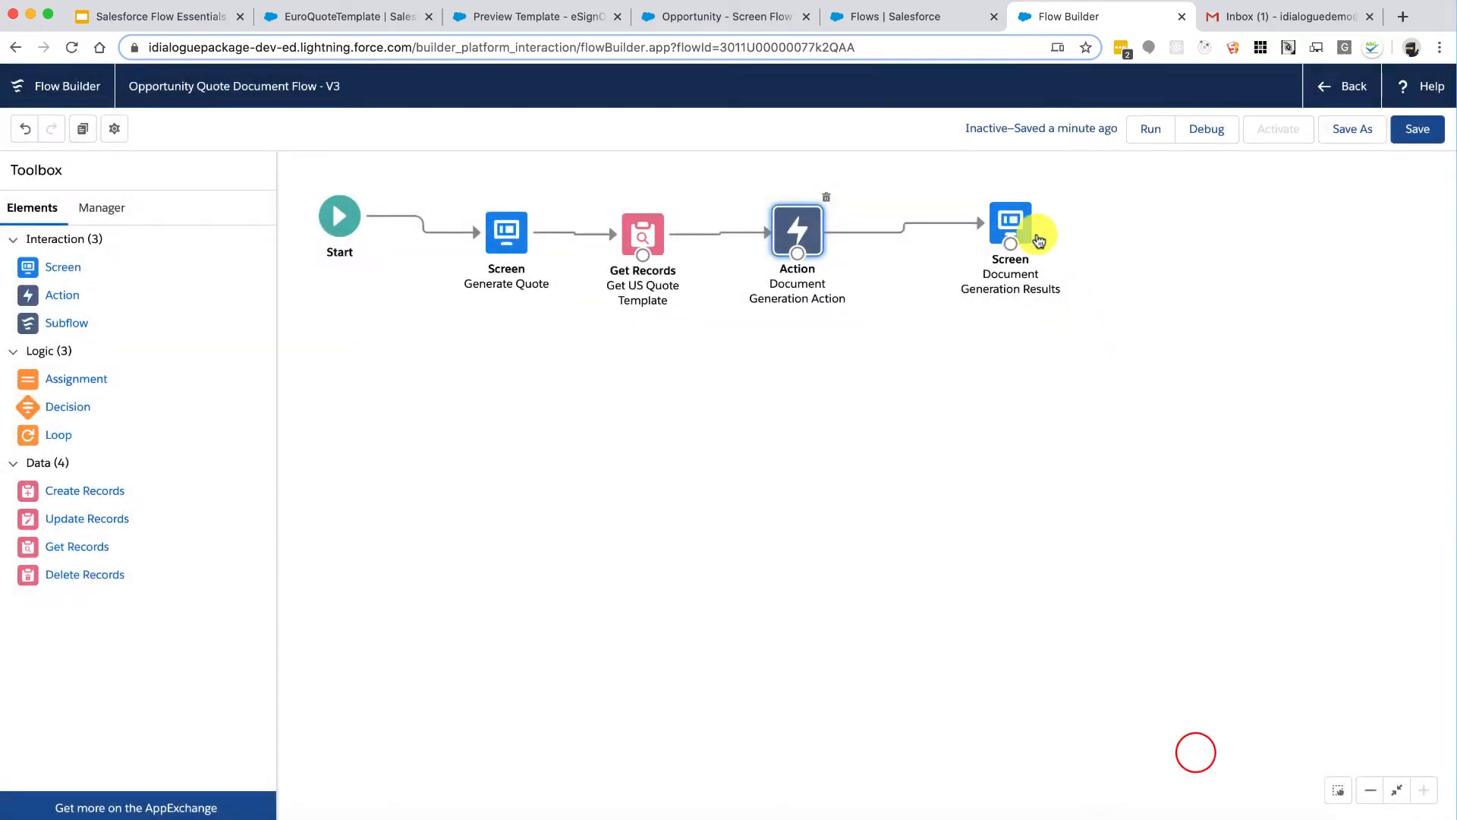
Step: Add an 'Attachment ID:' line with the AttachmentID resource to the Document Generation Results text
{"action": "double_click", "coordinate": [1037, 240]}
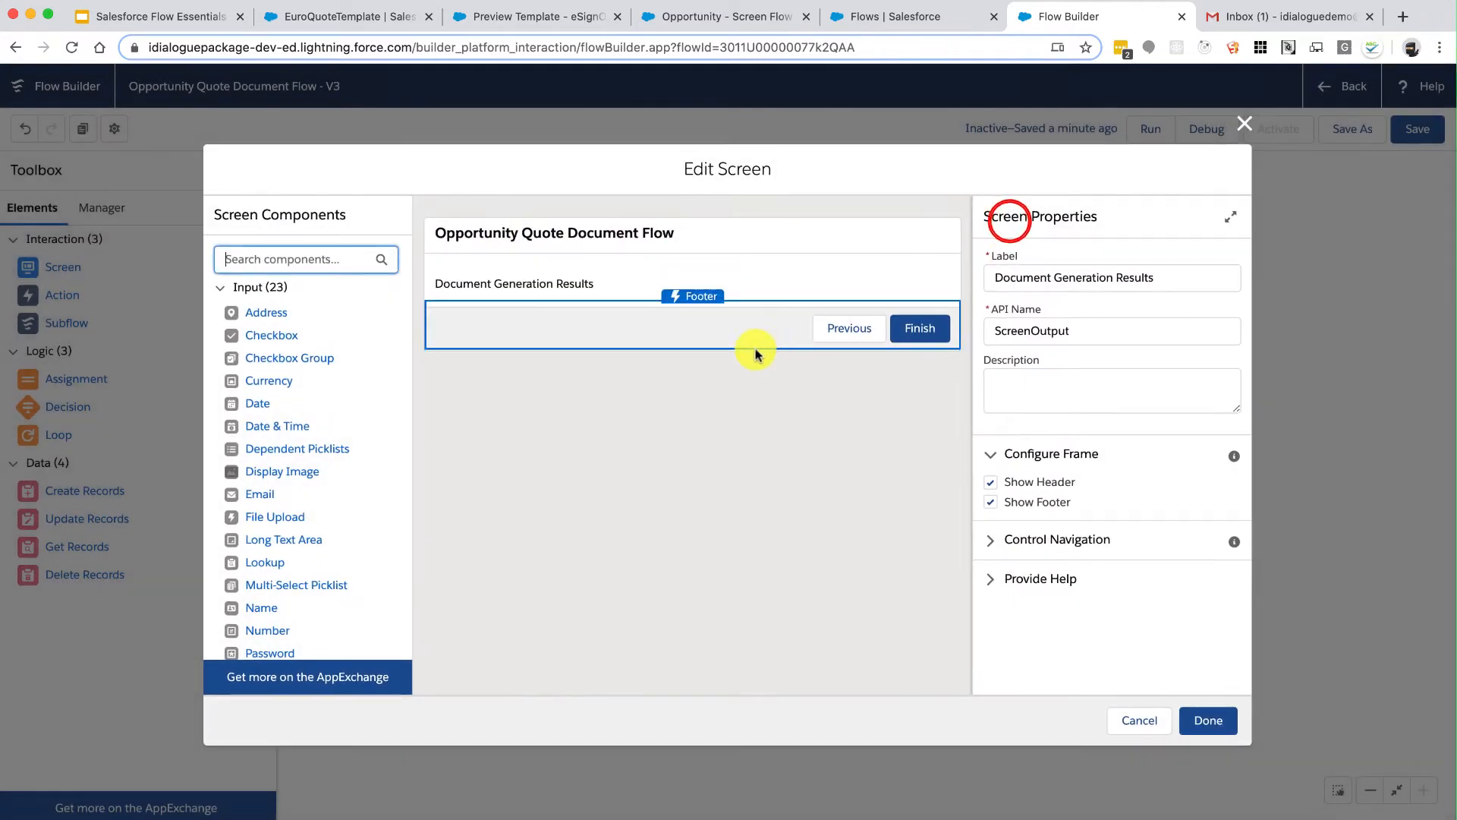
{"action": "left_click", "coordinate": [756, 284]}
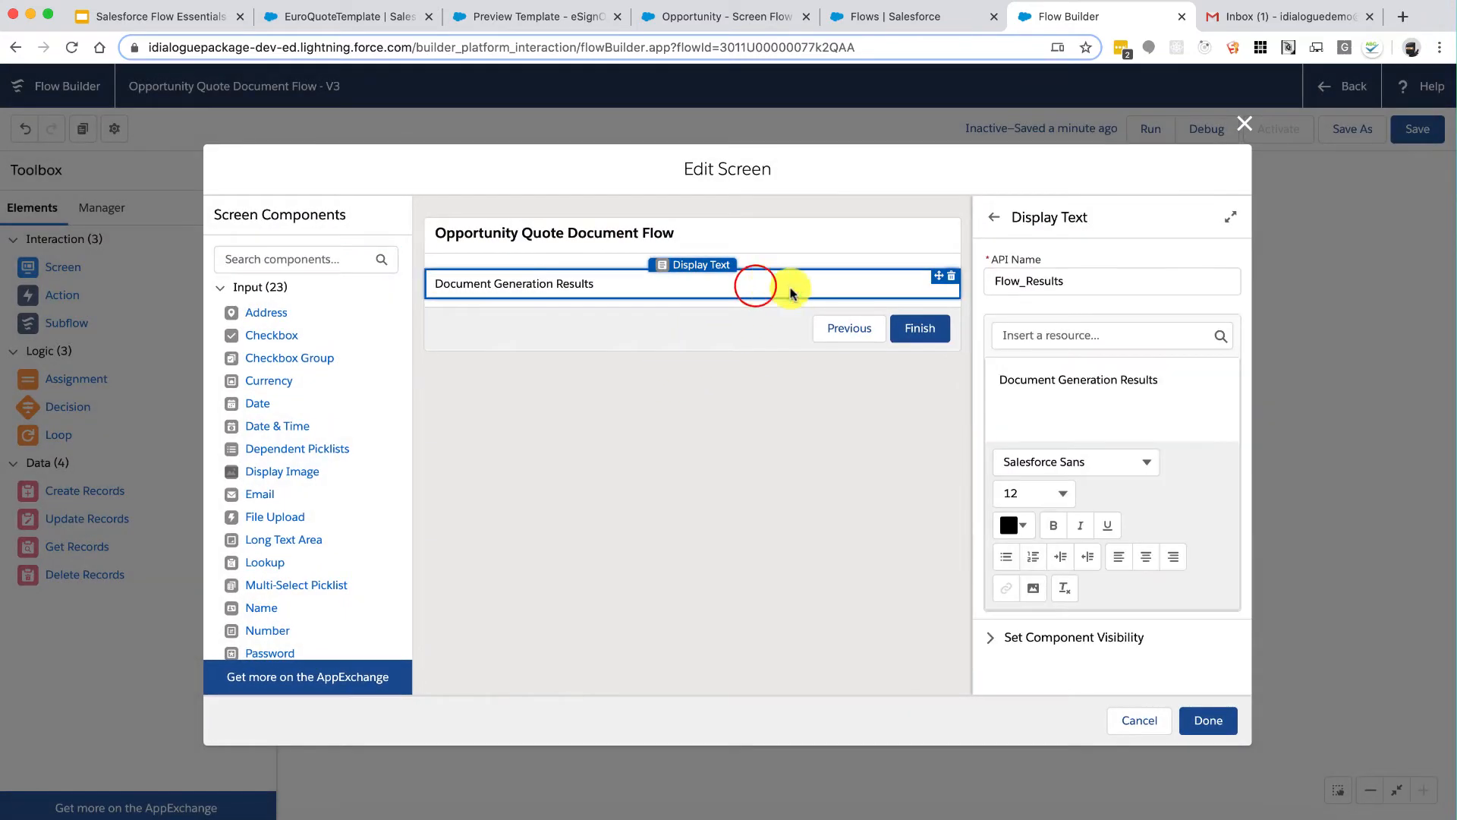
{"action": "left_click", "coordinate": [1153, 396]}
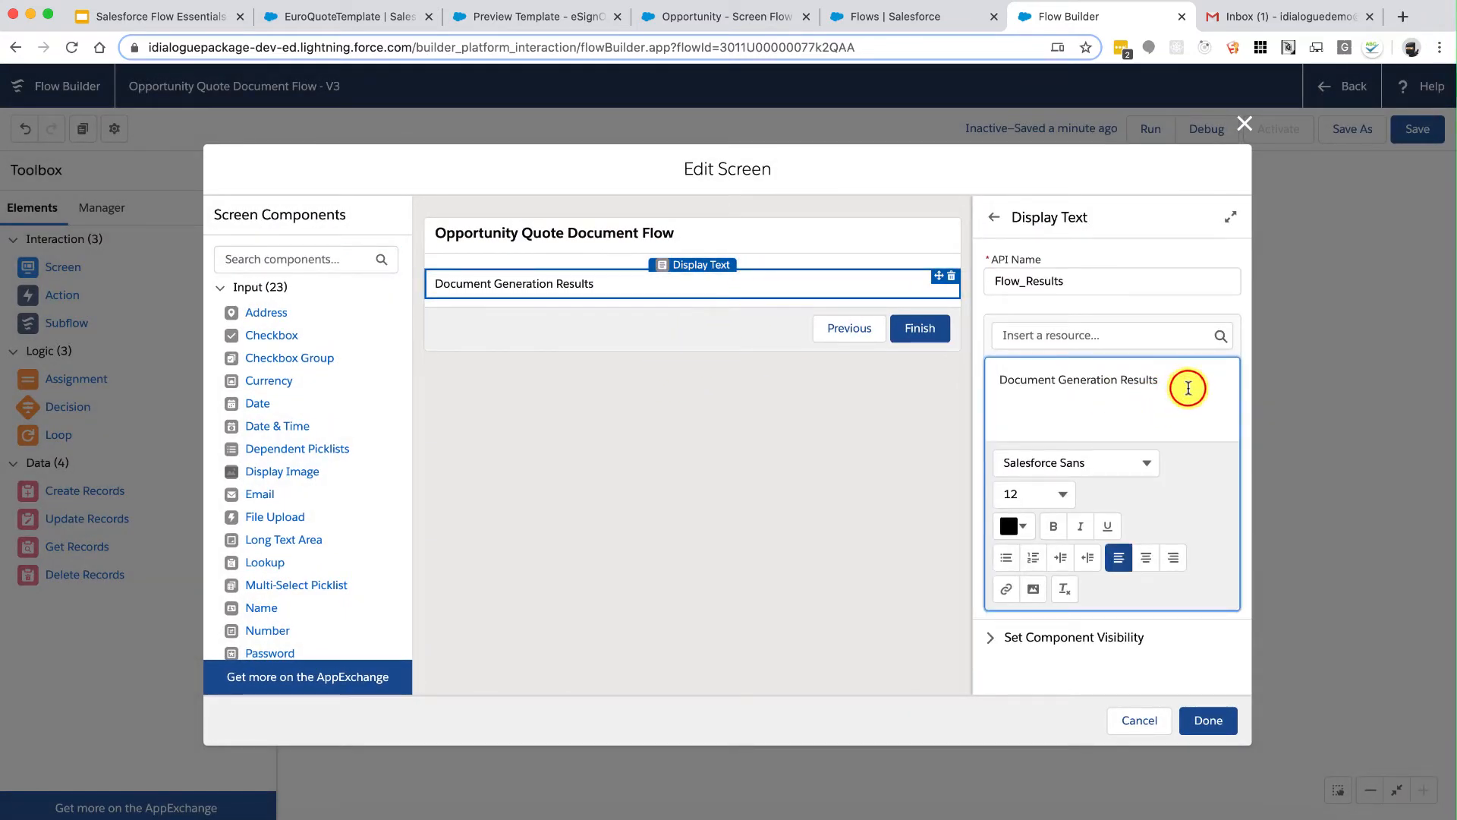
{"action": "key", "text": "Return"}
{"action": "key", "text": "Return"}
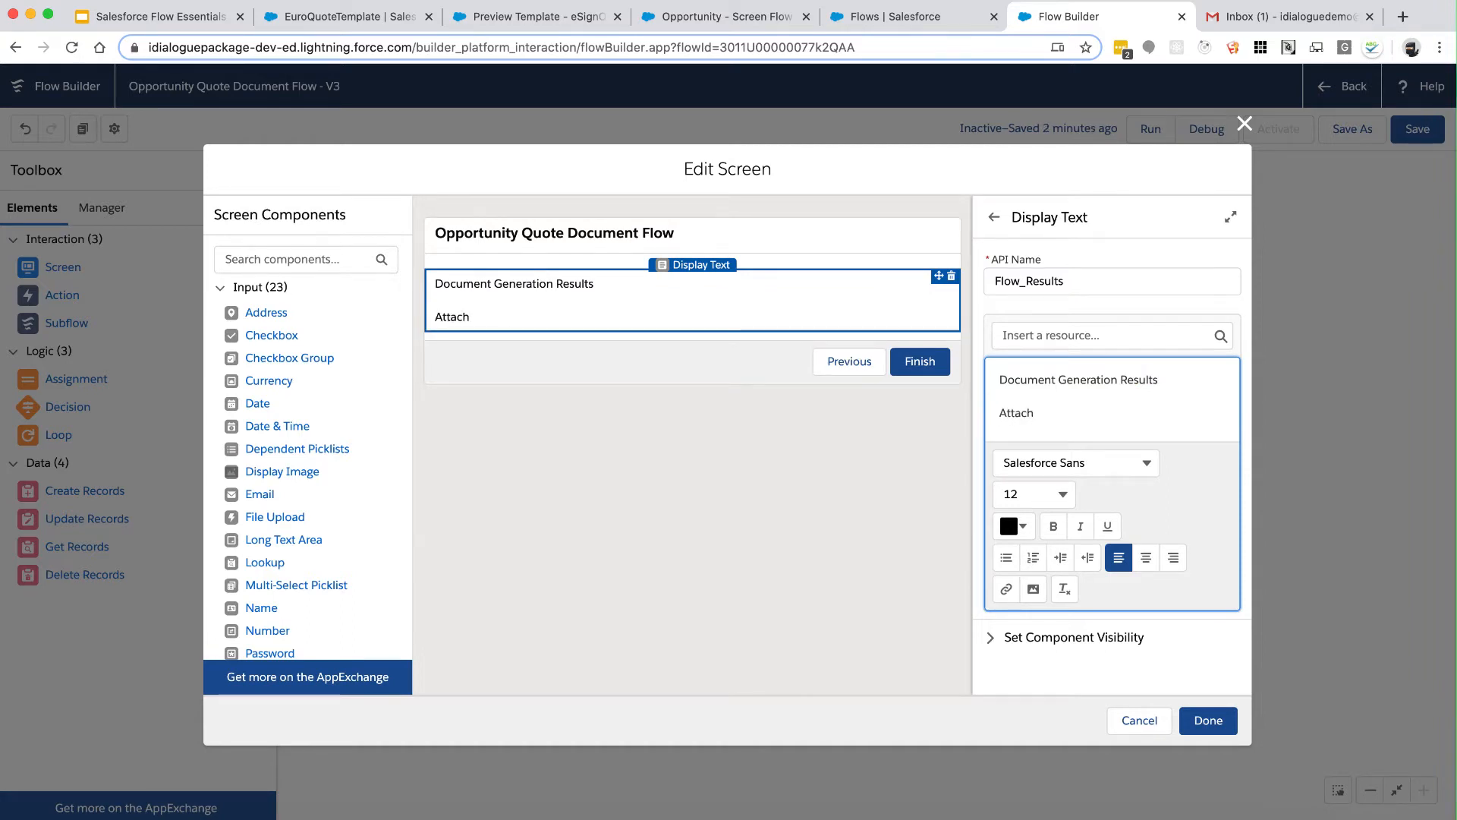
{"action": "type", "text": "Attachment ID:"}
{"action": "key", "text": "Return"}
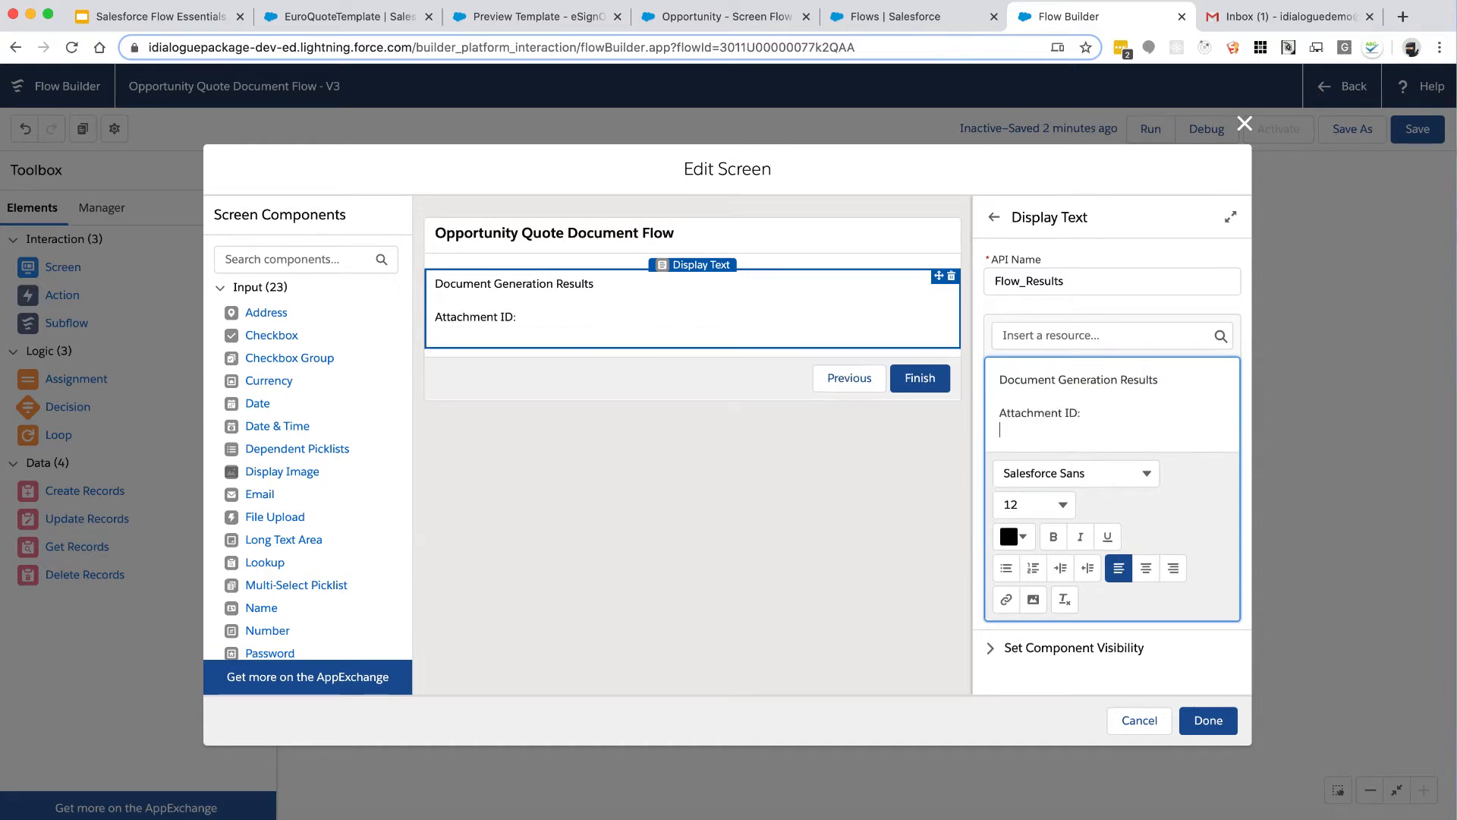
{"action": "left_click", "coordinate": [1126, 332]}
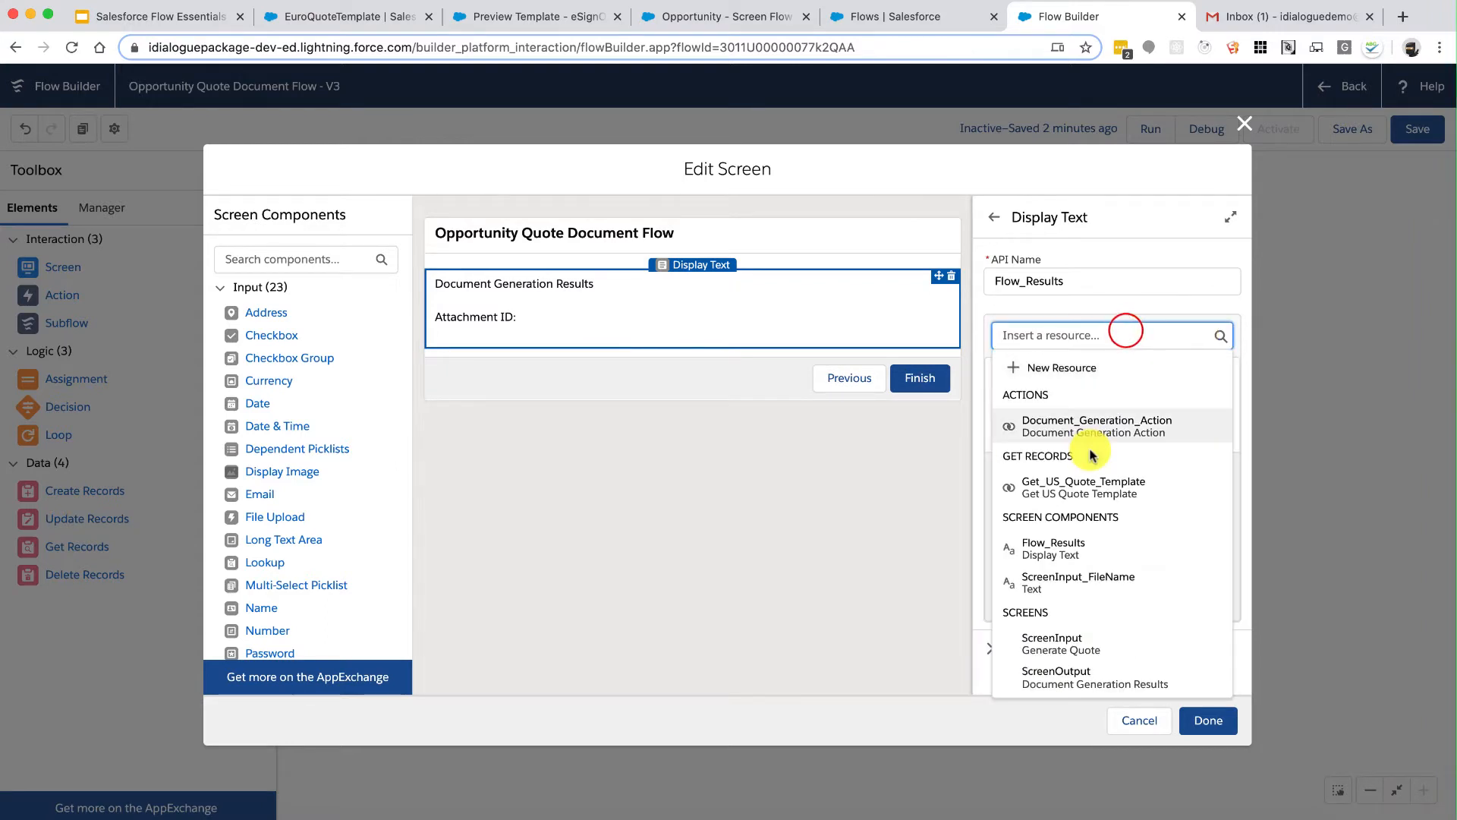
{"action": "scroll", "coordinate": [1090, 454], "scroll_direction": "down", "scroll_amount": 3}
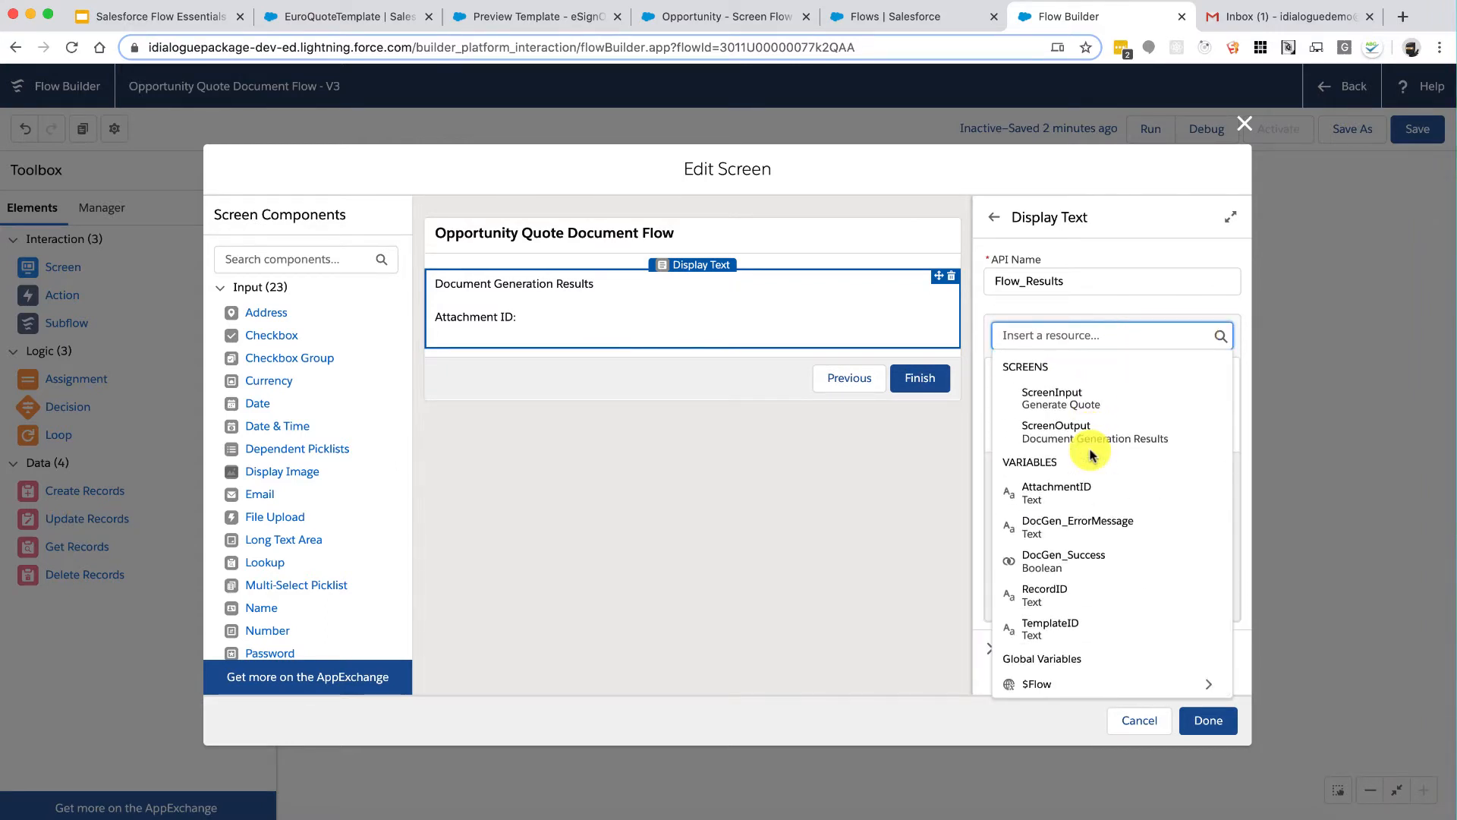
{"action": "scroll", "coordinate": [1090, 454], "scroll_direction": "up", "scroll_amount": 1}
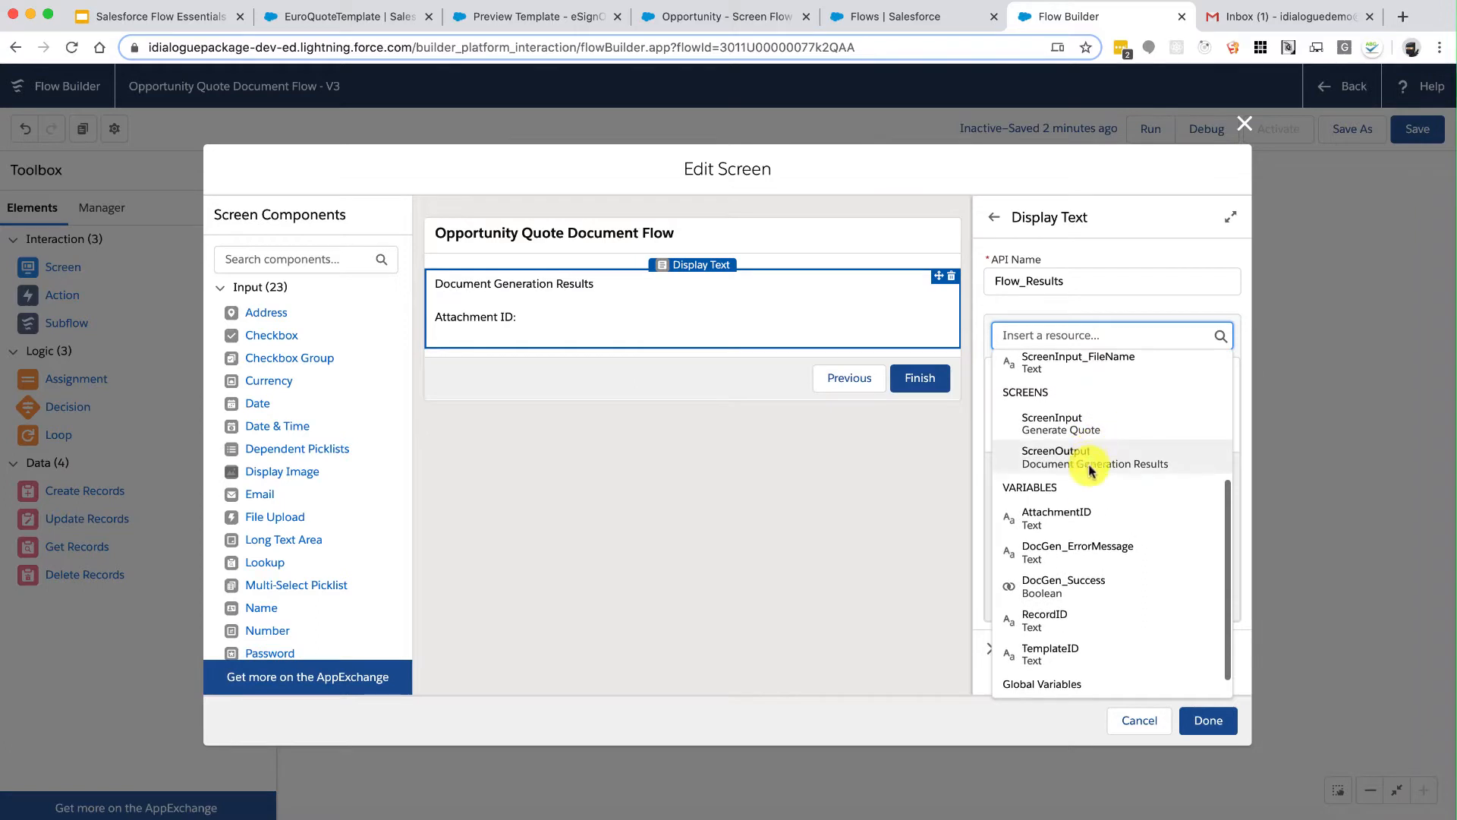
{"action": "left_click", "coordinate": [1073, 514]}
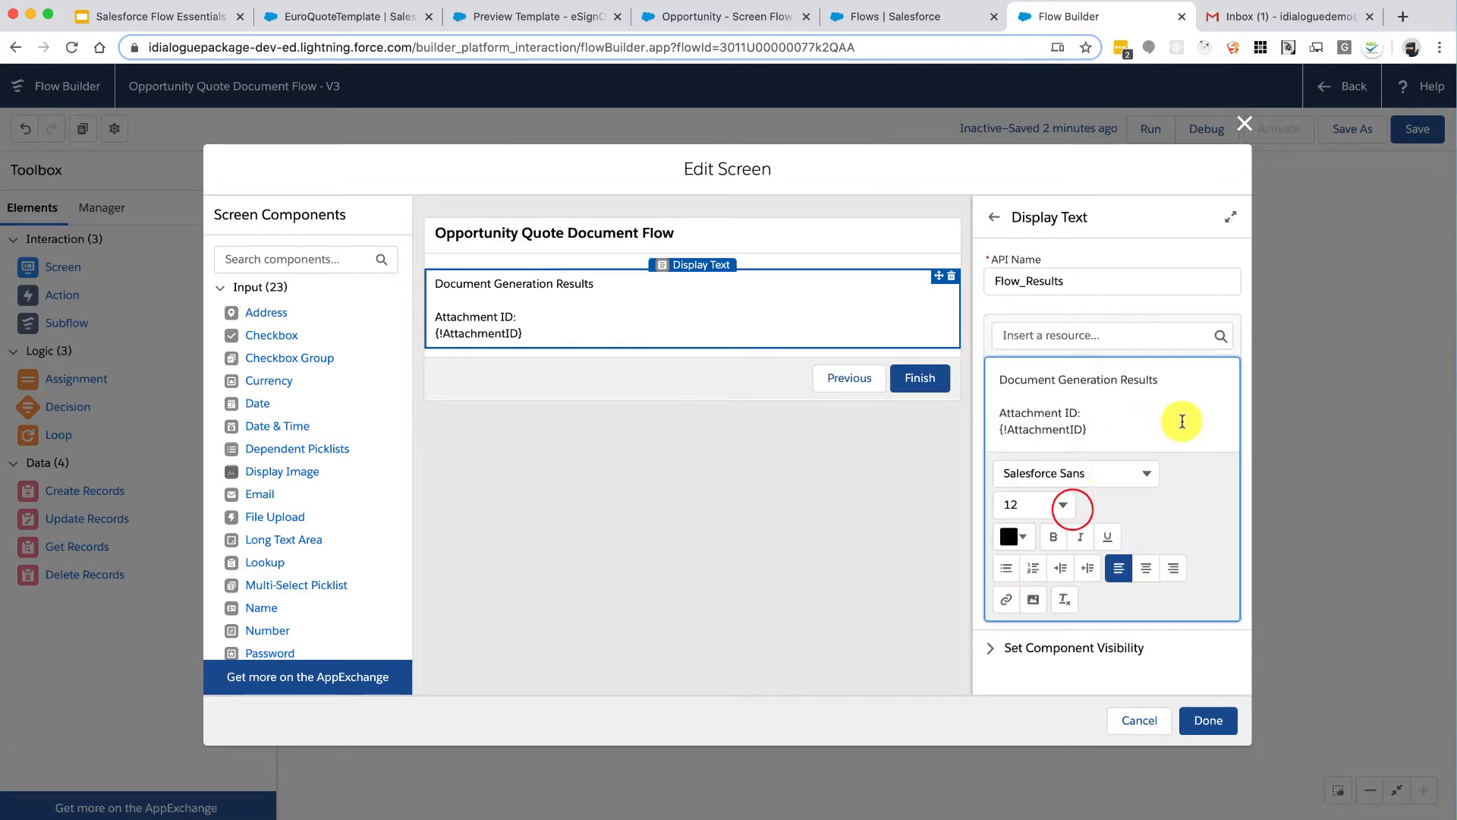
{"action": "key", "text": "Return"}
{"action": "key", "text": "Return"}
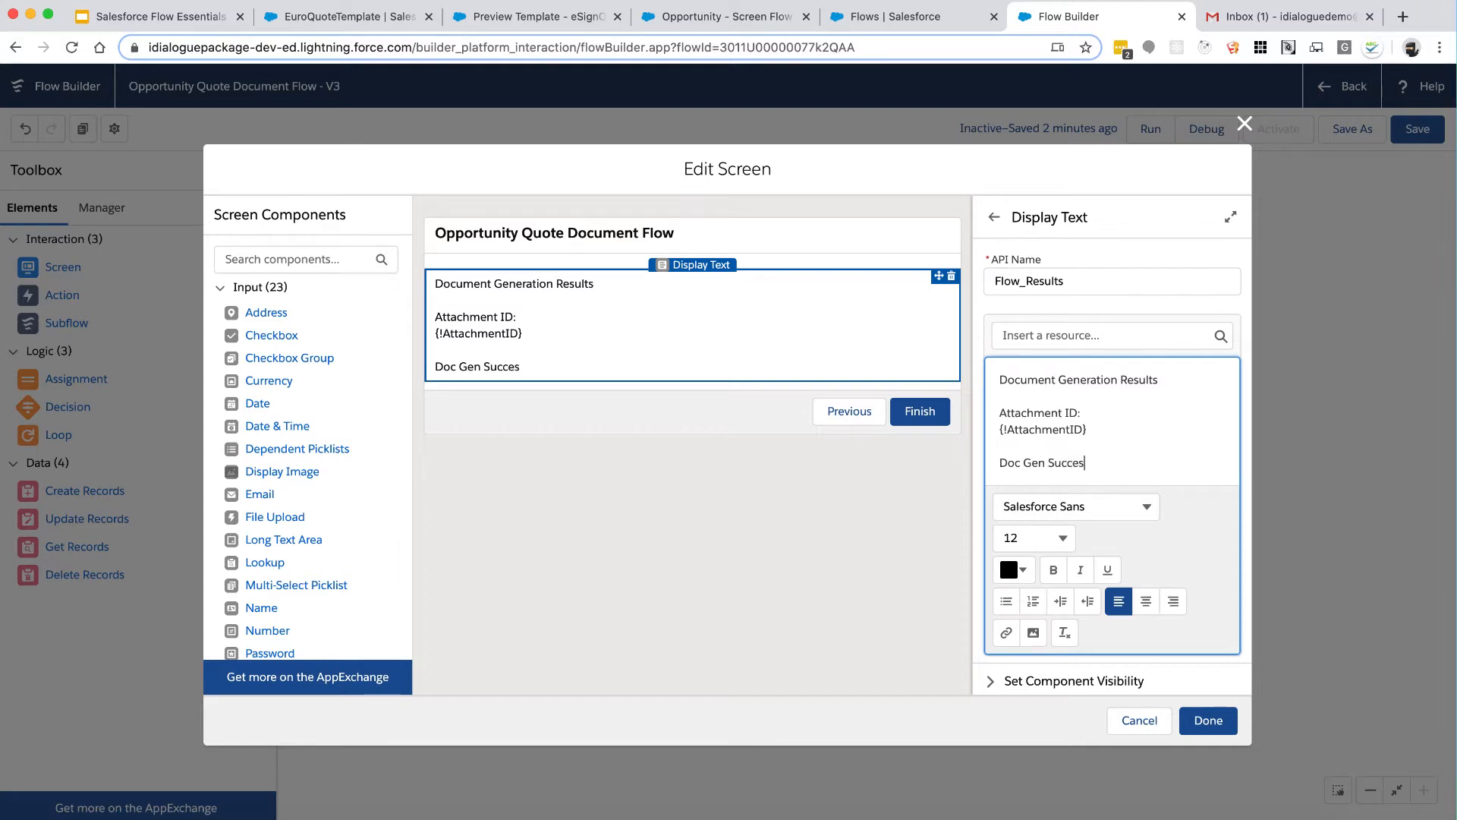
Step: Insert {!DocGen_Success} and {!ScreenInput_FileName} under their Doc Gen Success and File Name labels
{"action": "left_click", "coordinate": [1122, 338]}
{"action": "scroll", "coordinate": [1090, 523], "scroll_direction": "down", "scroll_amount": 5}
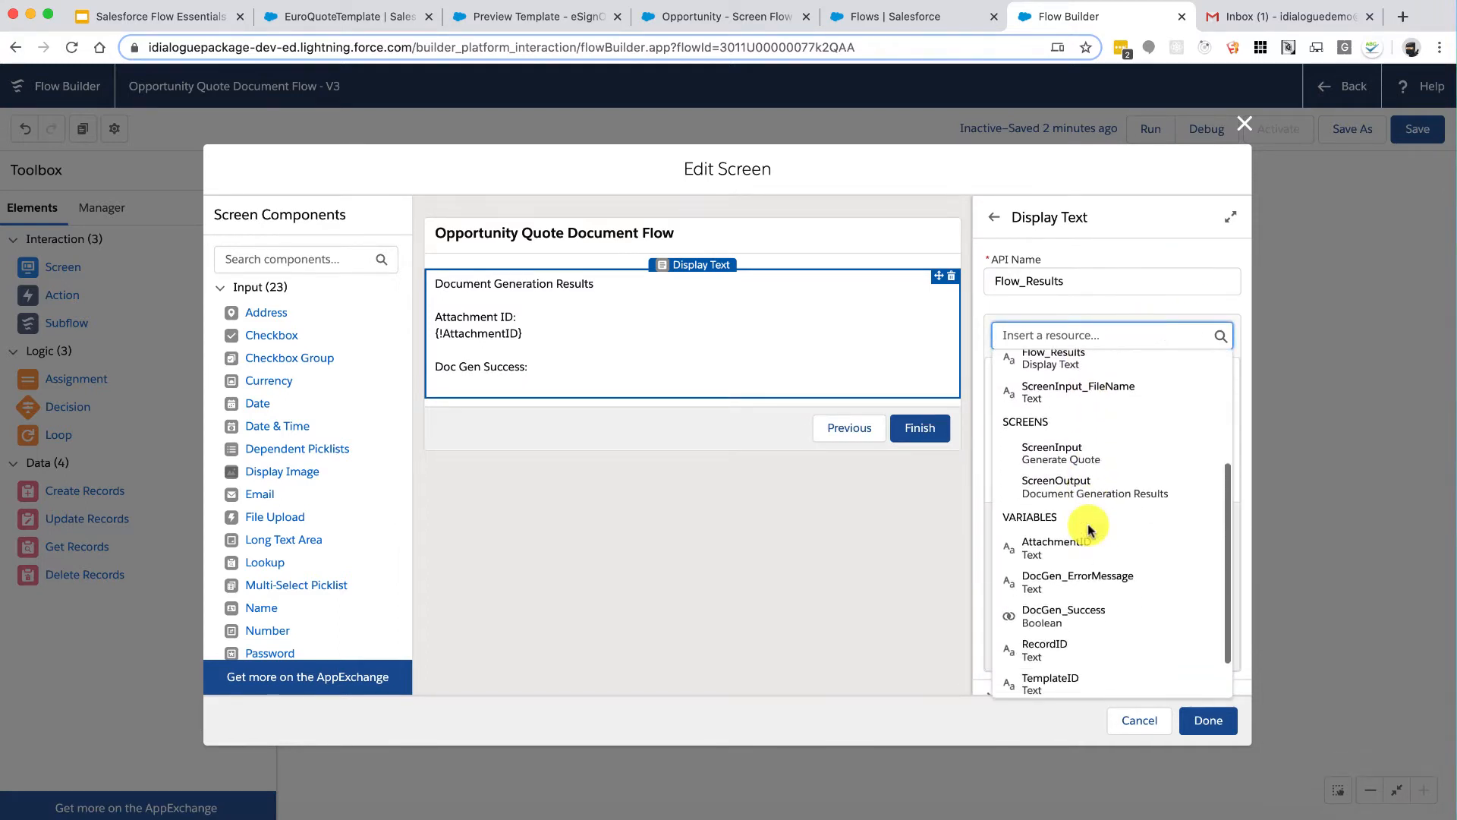
{"action": "left_click", "coordinate": [1052, 557]}
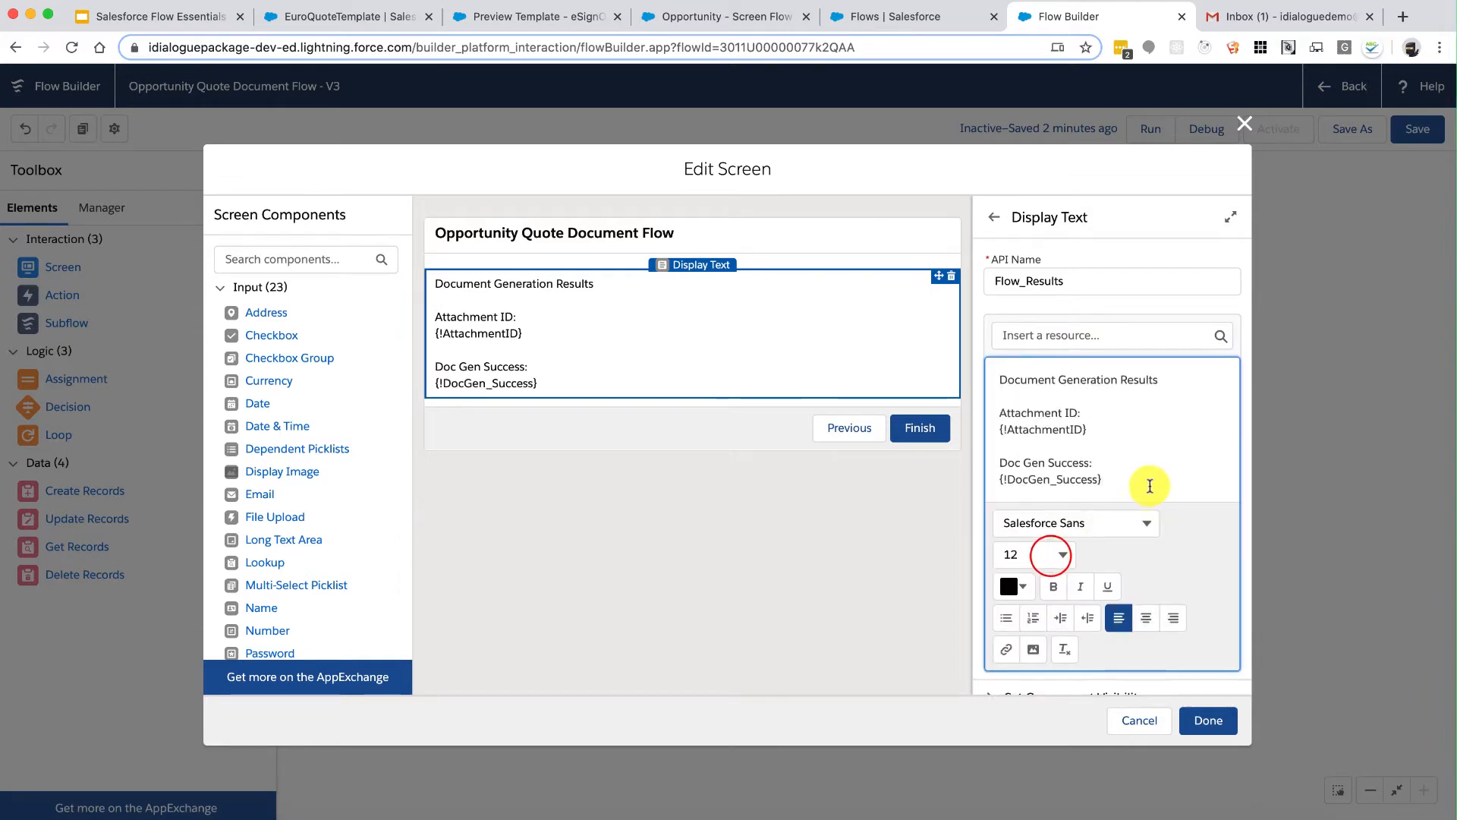
{"action": "key", "text": "Return"}
{"action": "key", "text": "Return"}
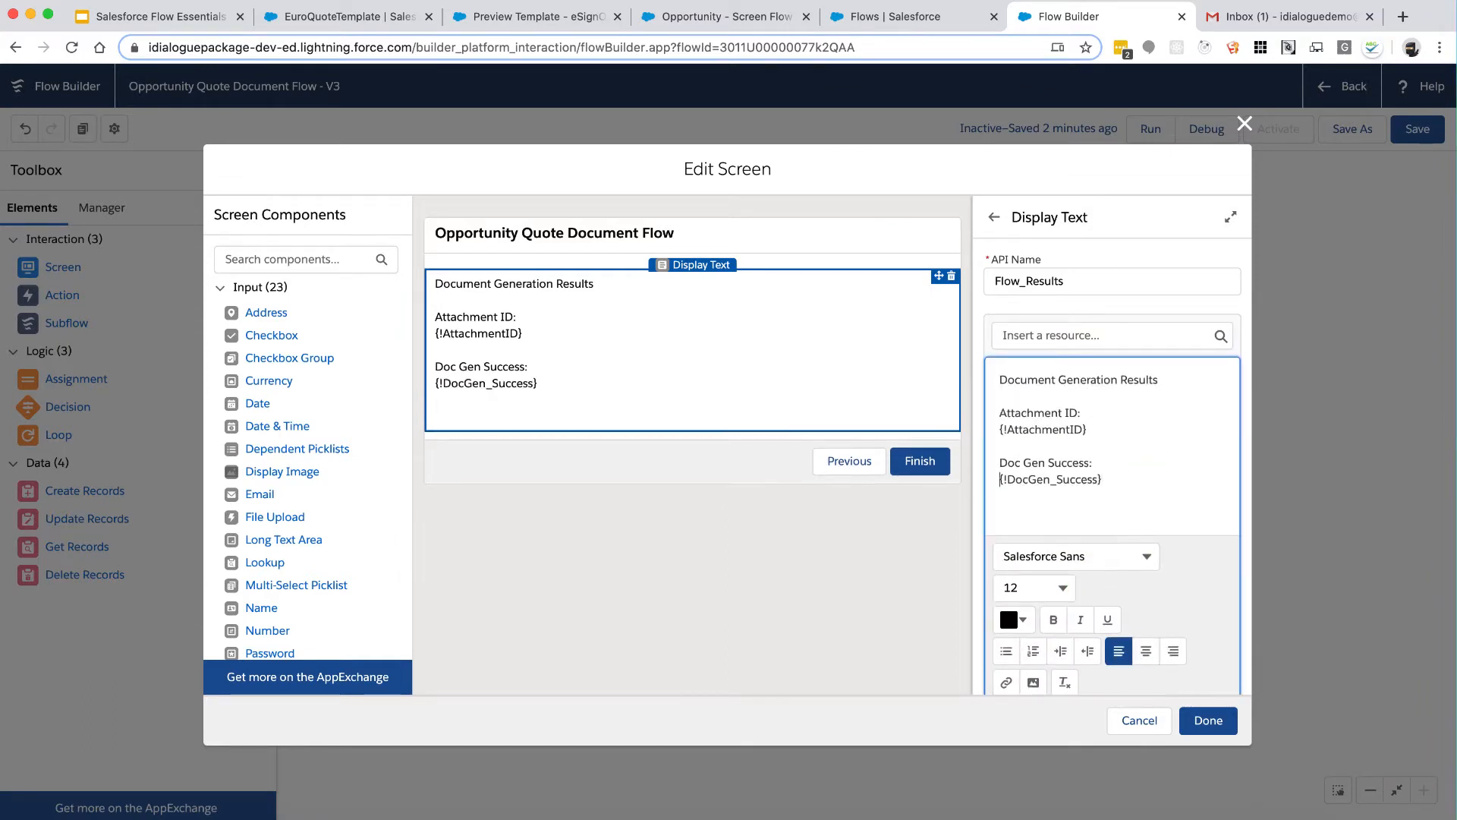
{"action": "key", "text": "Return"}
{"action": "key", "text": "Return"}
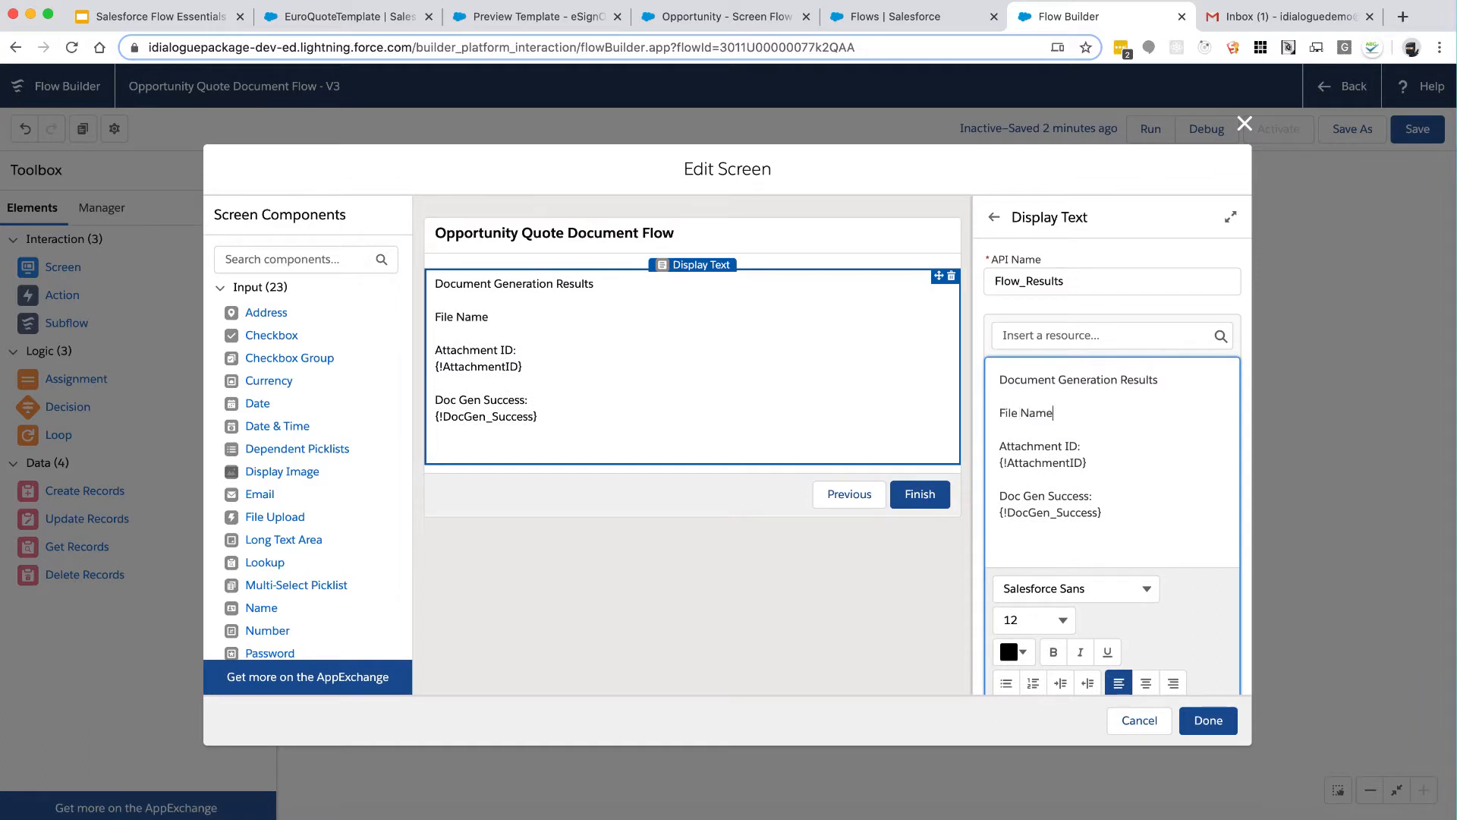
{"action": "left_click", "coordinate": [1092, 335]}
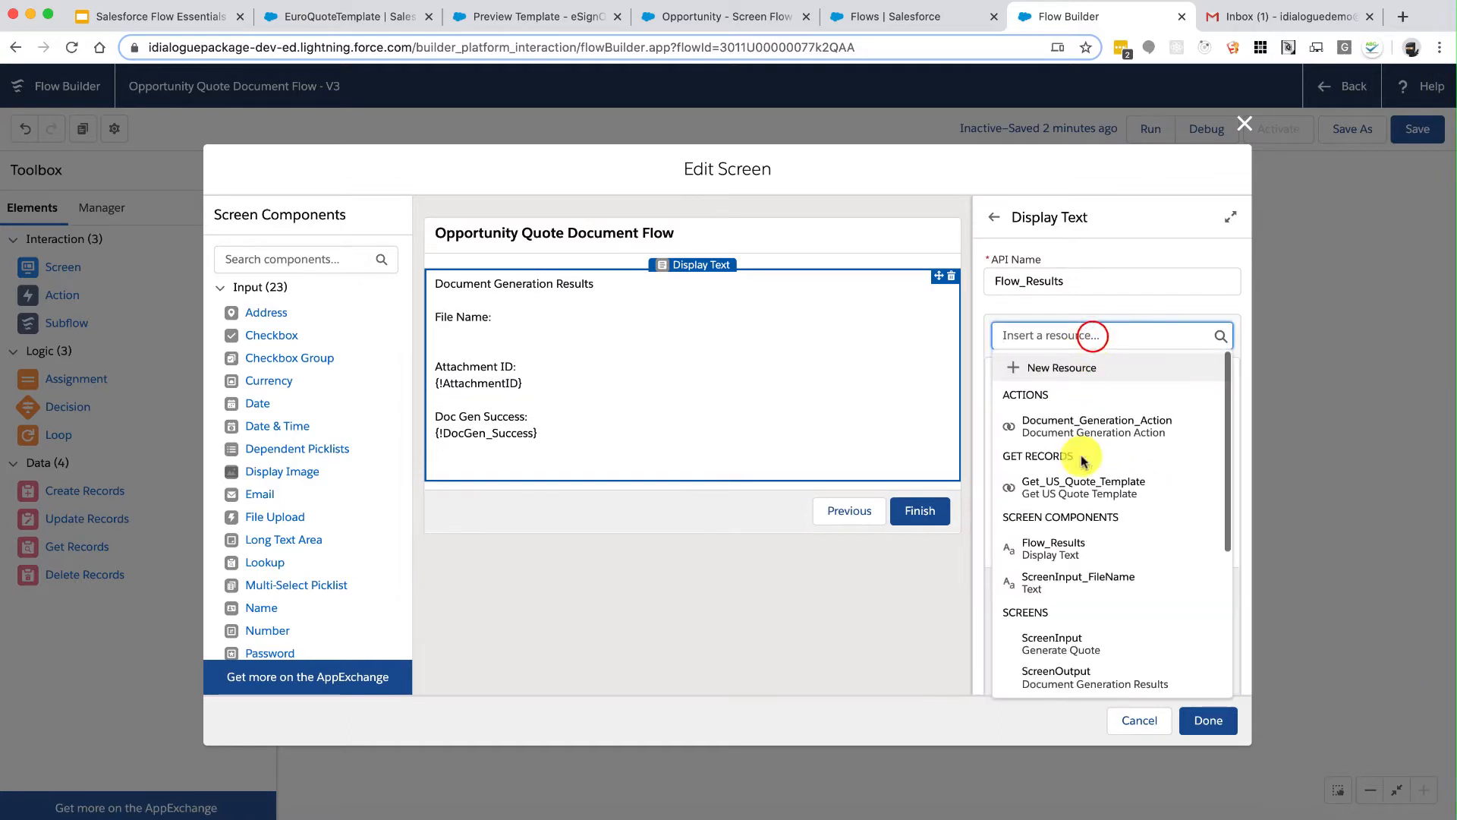
{"action": "left_click", "coordinate": [1078, 577]}
Step: Insert {!DocGen_ErrorMessage} under the error message label and finish the results screen
{"action": "key", "text": "Return"}
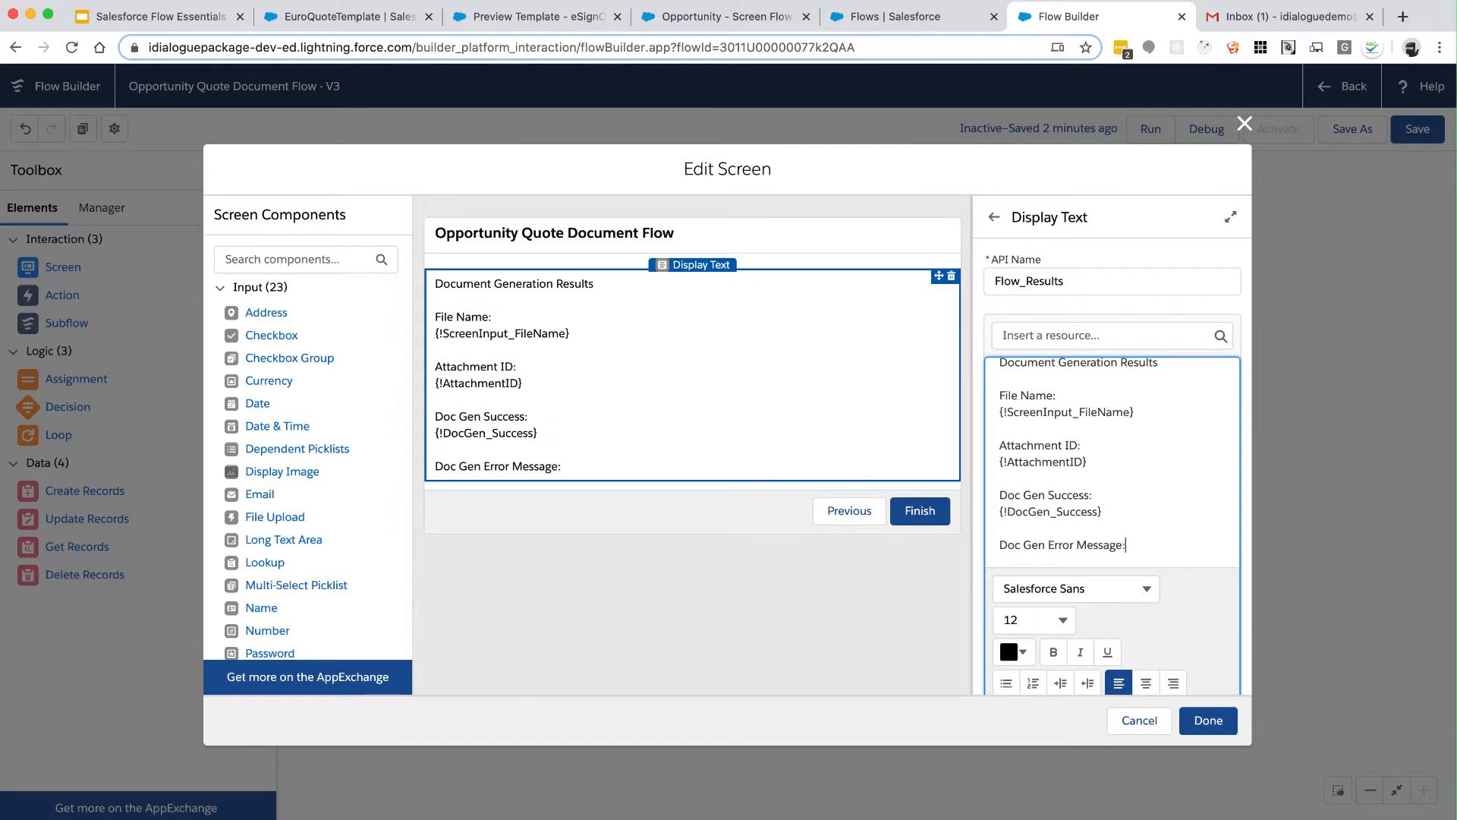
{"action": "type", "text": ":"}
{"action": "left_click", "coordinate": [1087, 335]}
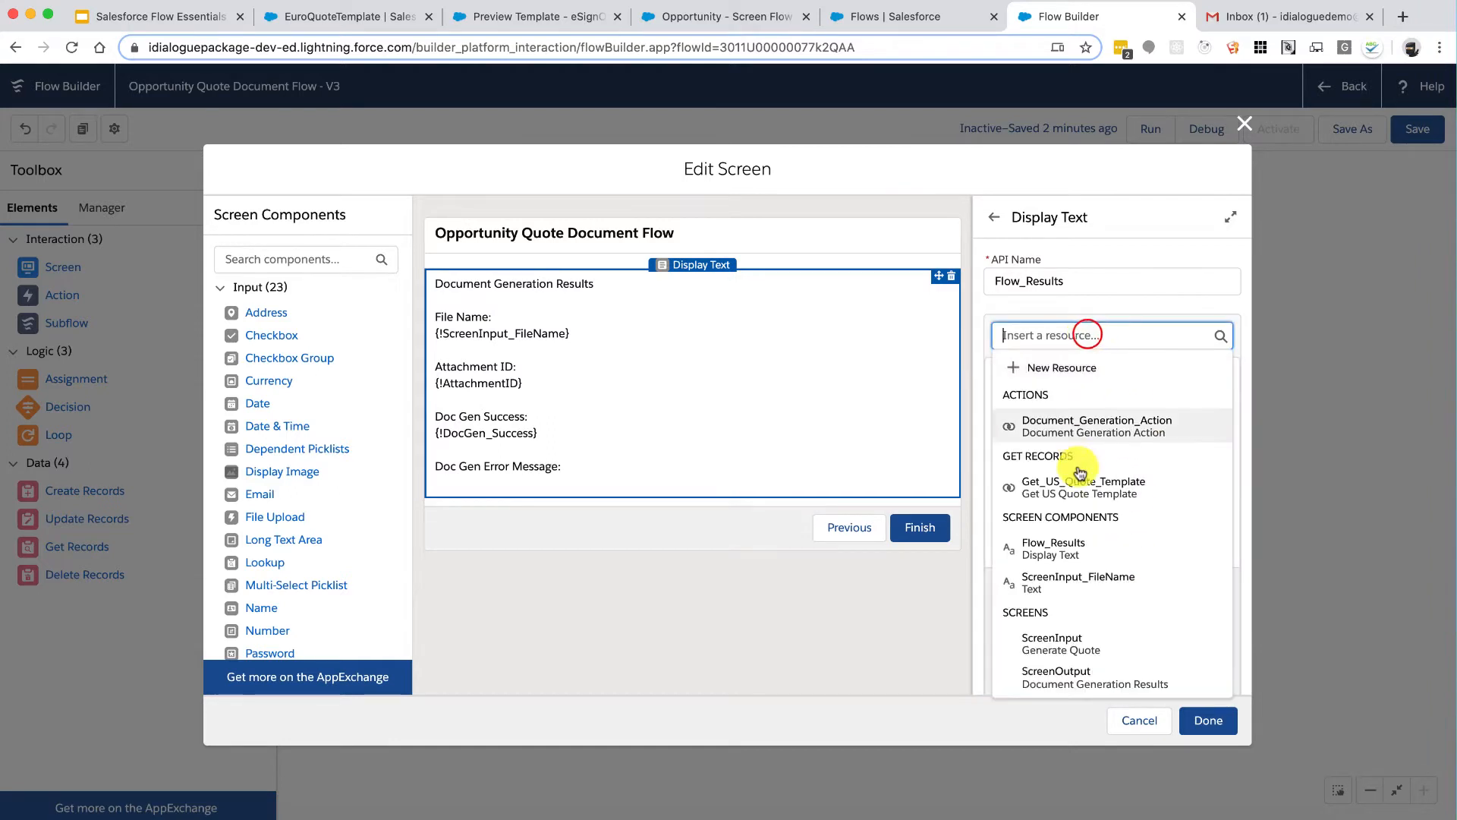
{"action": "scroll", "coordinate": [1083, 494], "scroll_direction": "down", "scroll_amount": 5}
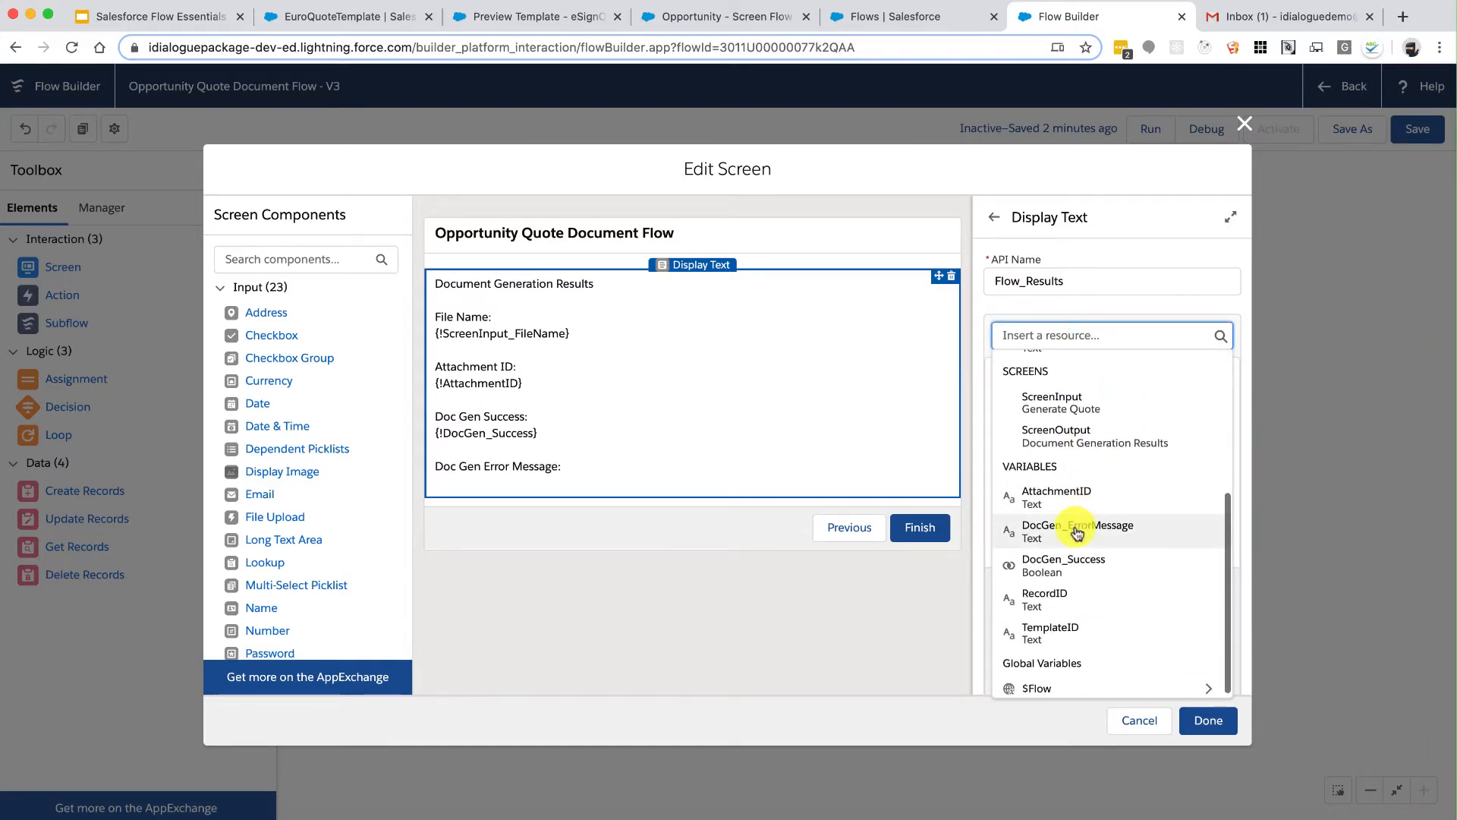
{"action": "left_click", "coordinate": [1077, 532]}
{"action": "scroll", "coordinate": [1138, 509], "scroll_direction": "down", "scroll_amount": 1}
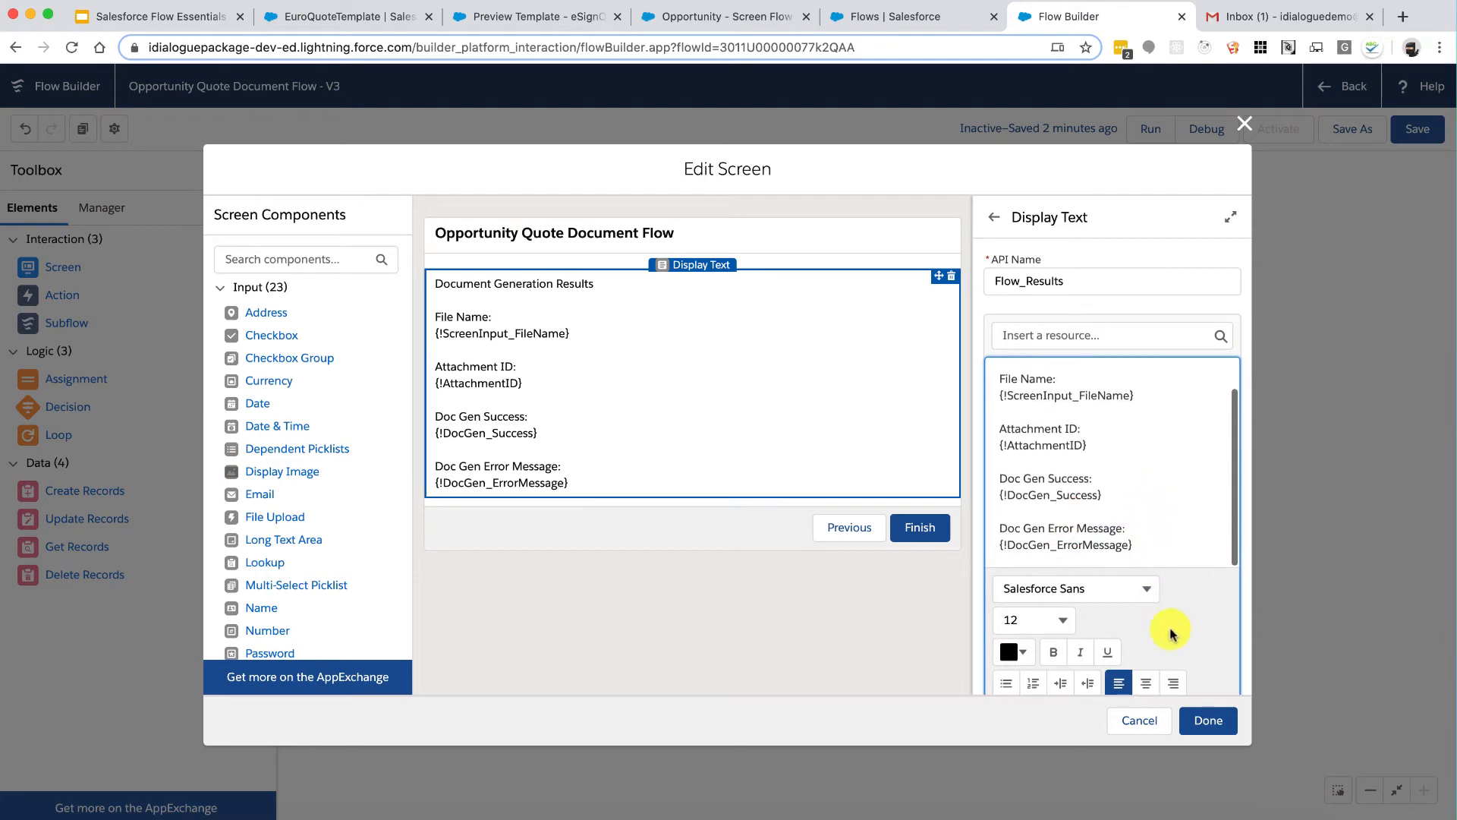
{"action": "left_click", "coordinate": [1208, 720]}
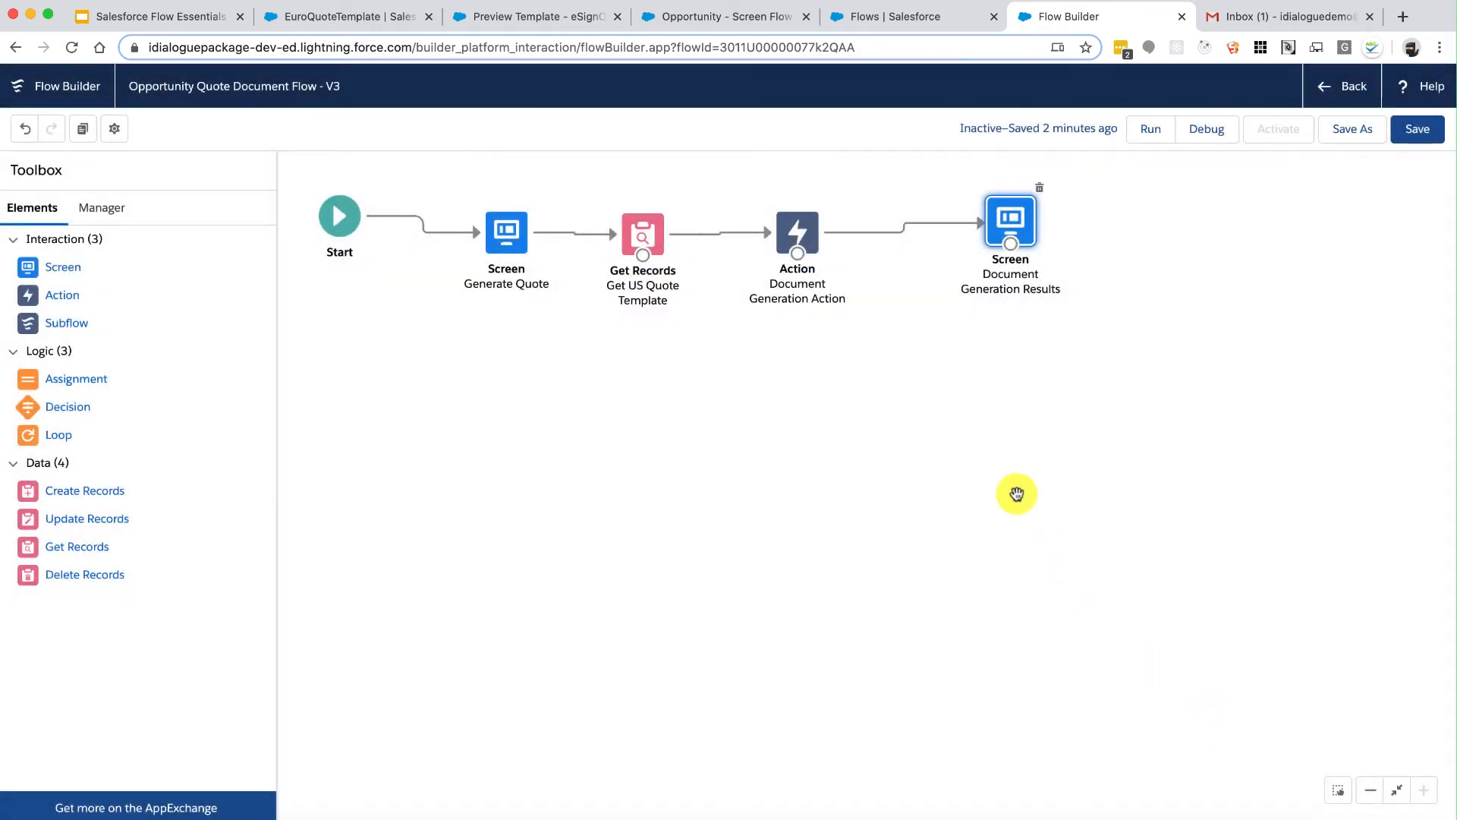
Step: Save and activate the flow, then return to the Opportunity record
{"action": "left_click", "coordinate": [1417, 128]}
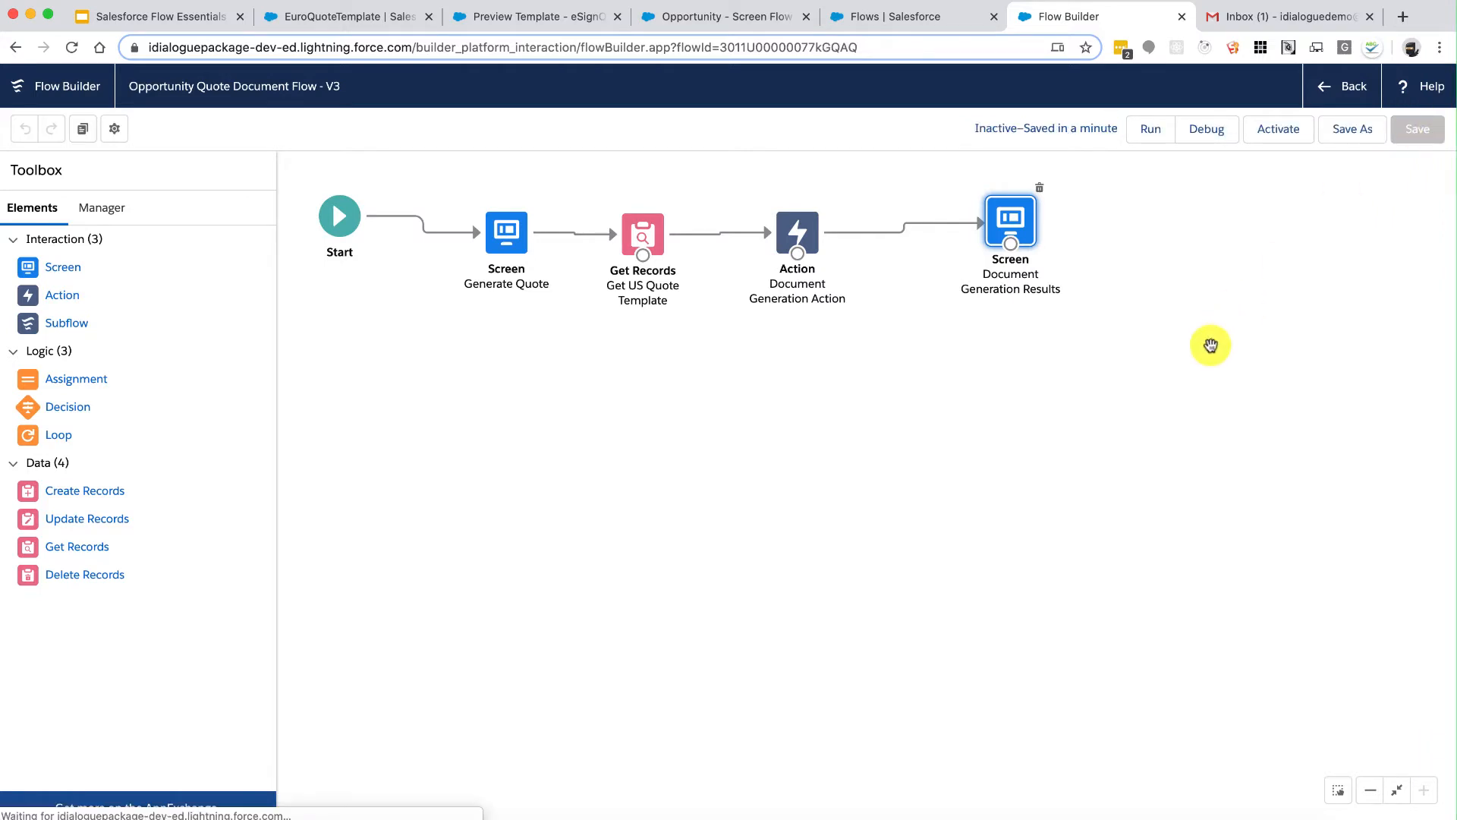
{"action": "left_click", "coordinate": [1264, 137]}
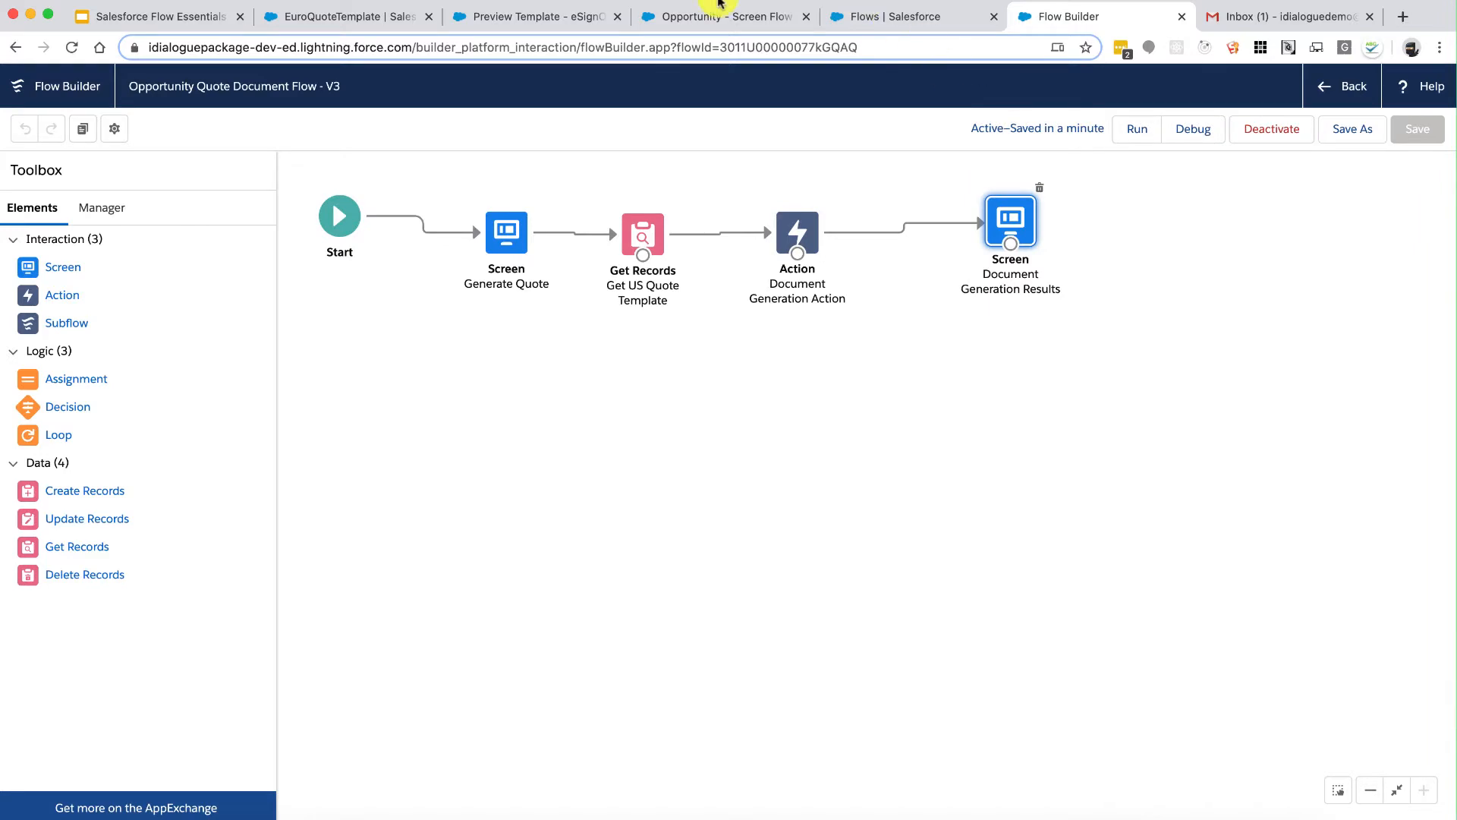
{"action": "left_click", "coordinate": [705, 18]}
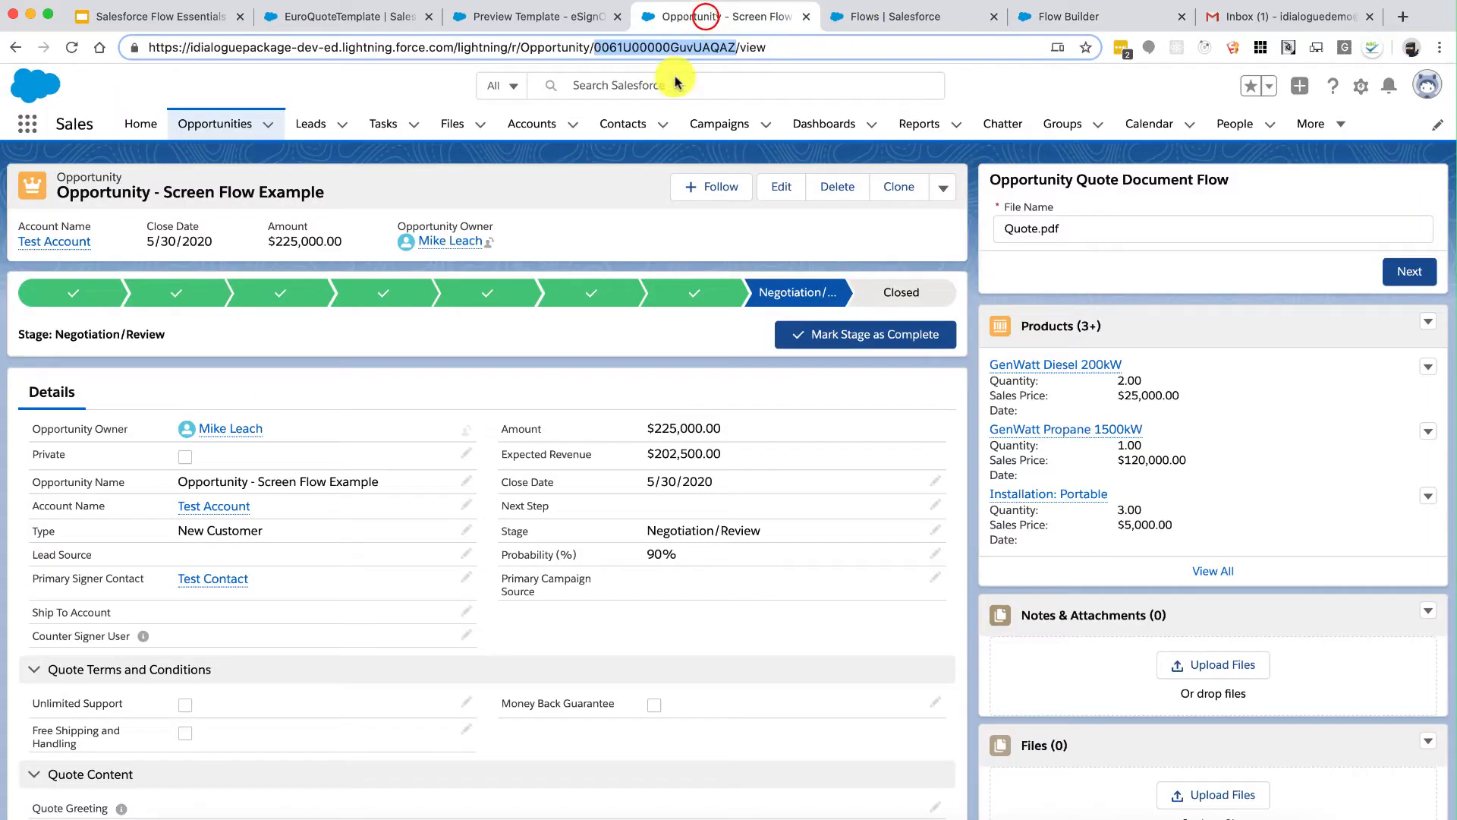
Step: Reload the Opportunity and run the quote flow with file name MyQuote.pdf
{"action": "left_click", "coordinate": [69, 49]}
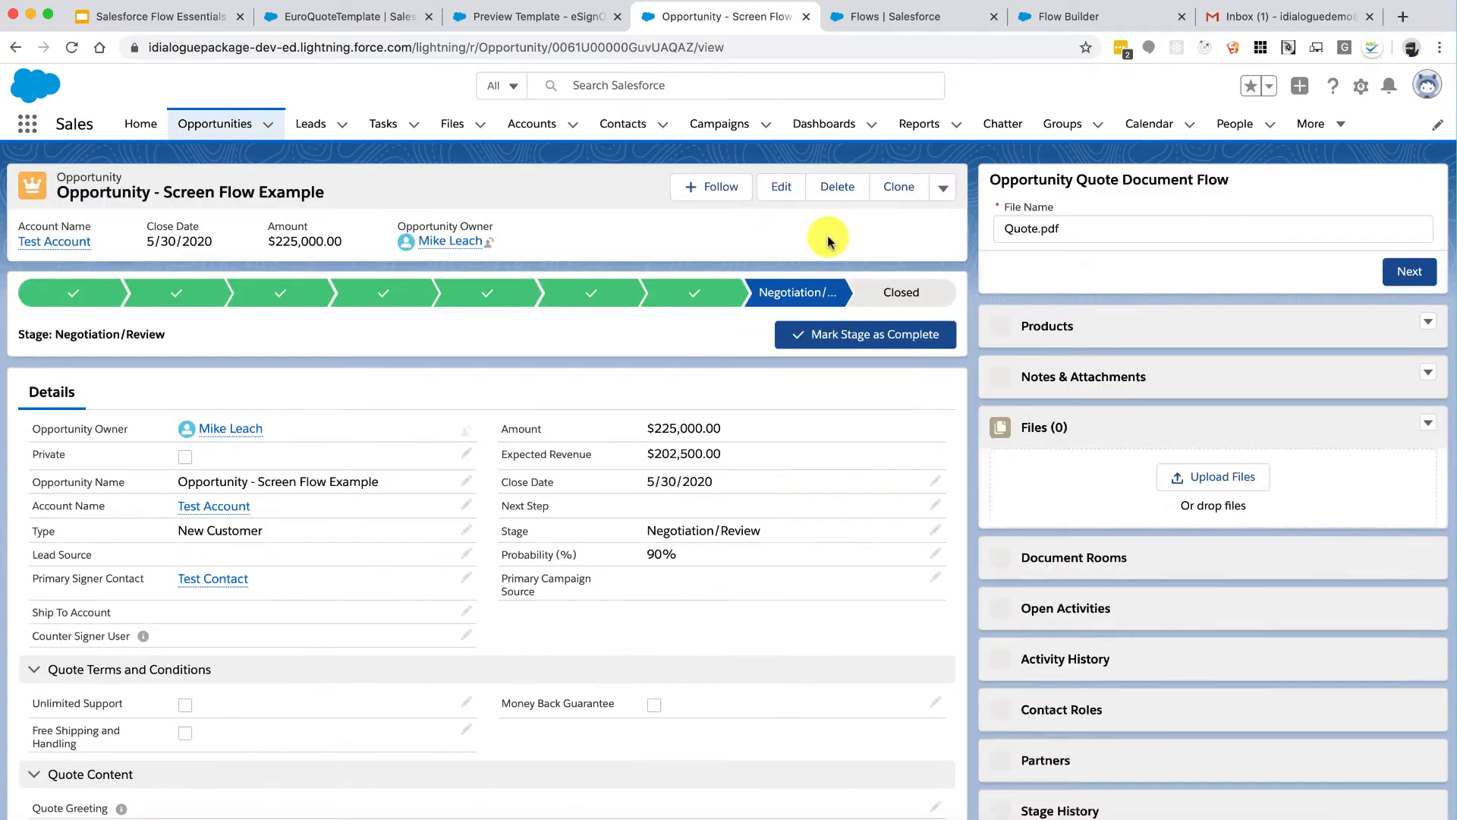
{"action": "left_click", "coordinate": [1086, 229]}
{"action": "type", "text": "My"}
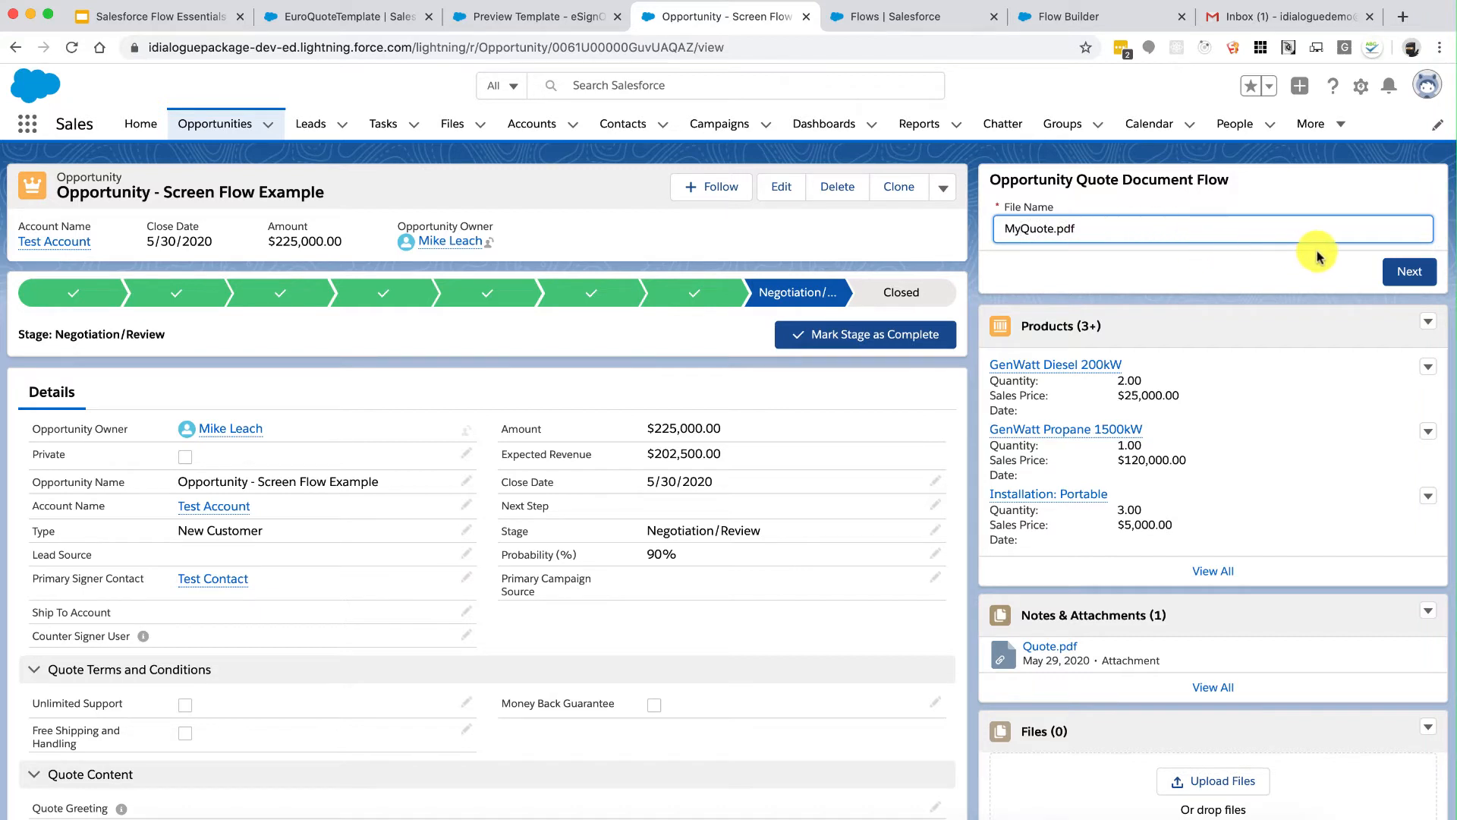
{"action": "left_click", "coordinate": [1409, 272]}
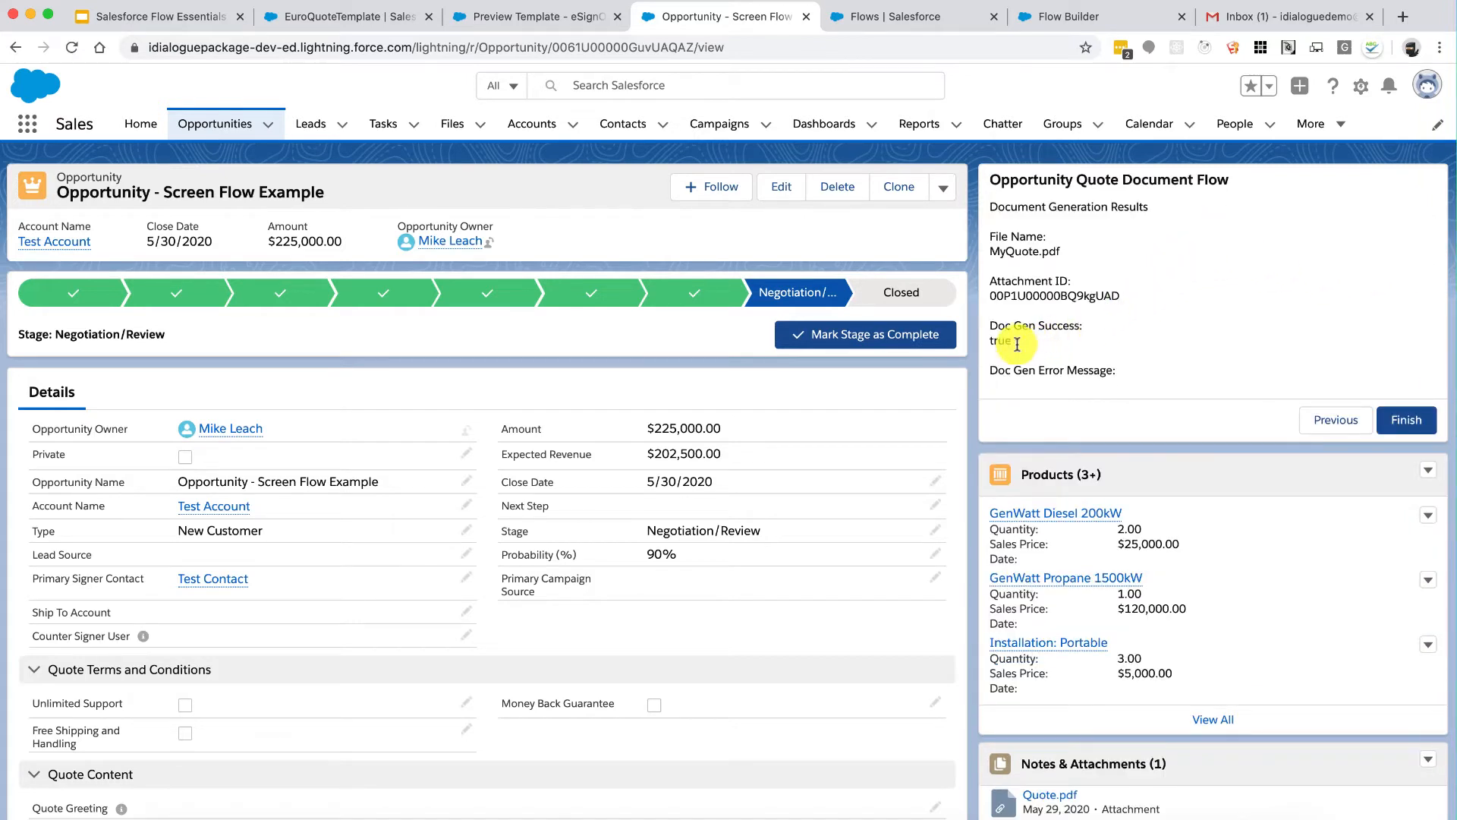
Step: Review the generated file name and attachment ID, then view all Notes & Attachments
{"action": "left_click_drag", "start_coordinate": [1014, 294], "coordinate": [1069, 293]}
{"action": "left_click_drag", "start_coordinate": [1009, 249], "coordinate": [1031, 250]}
{"action": "left_click", "coordinate": [1032, 249]}
{"action": "left_click_drag", "start_coordinate": [1154, 296], "coordinate": [1011, 280]}
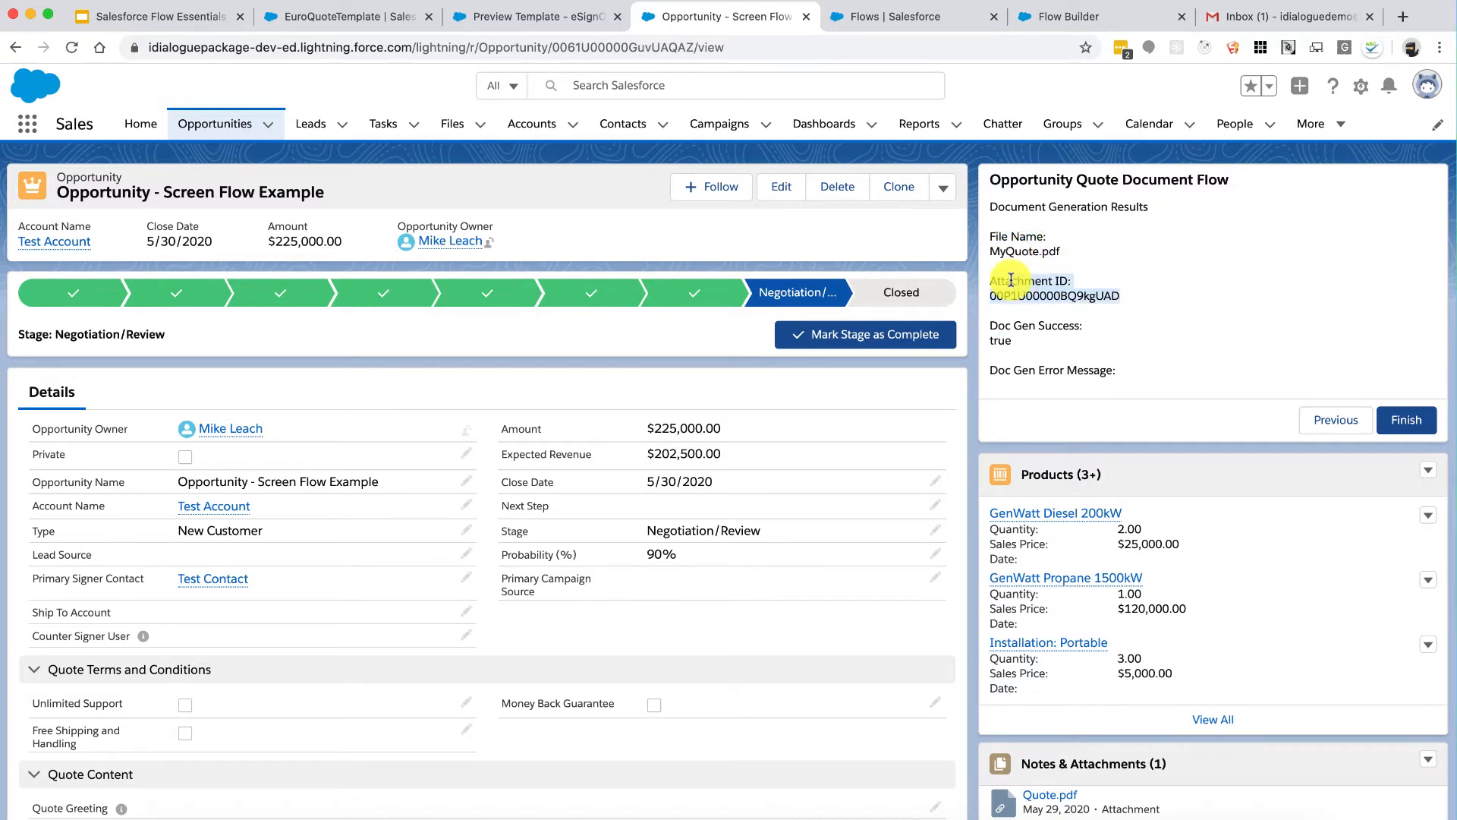
{"action": "left_click", "coordinate": [1012, 281]}
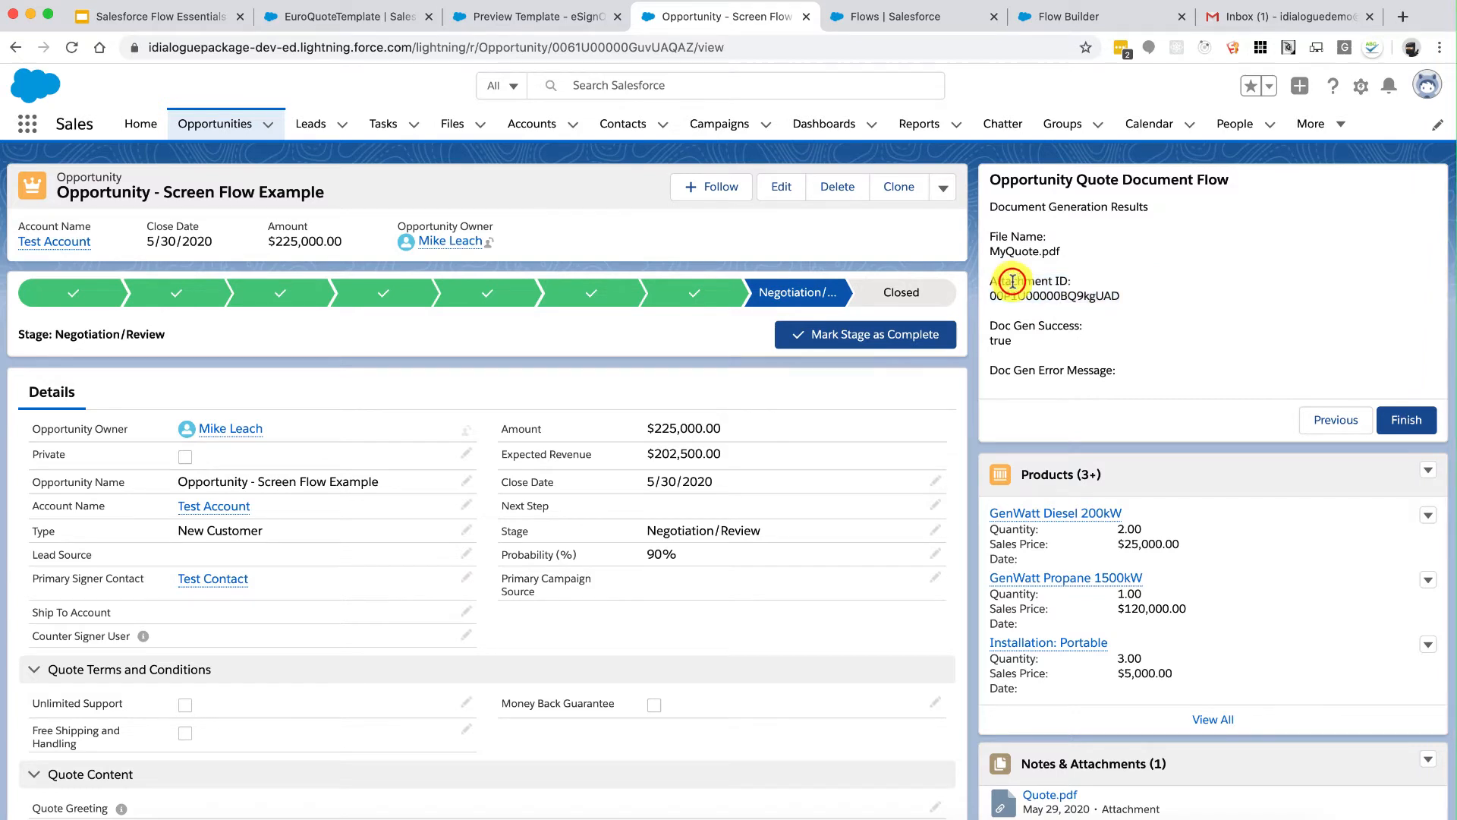
{"action": "left_click_drag", "start_coordinate": [1002, 280], "coordinate": [1095, 293]}
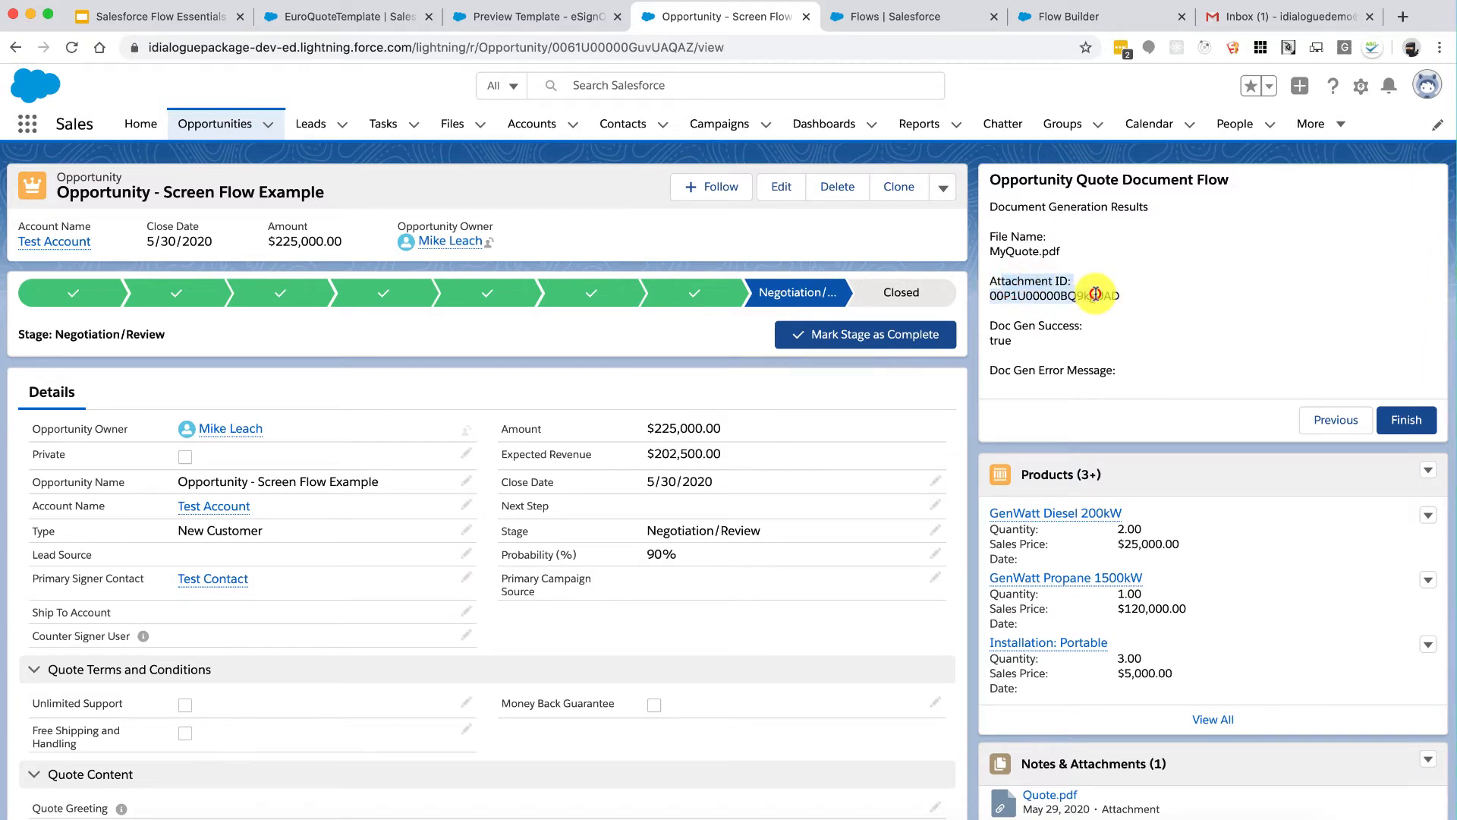
{"action": "left_click", "coordinate": [1095, 295]}
{"action": "left_click", "coordinate": [1122, 295]}
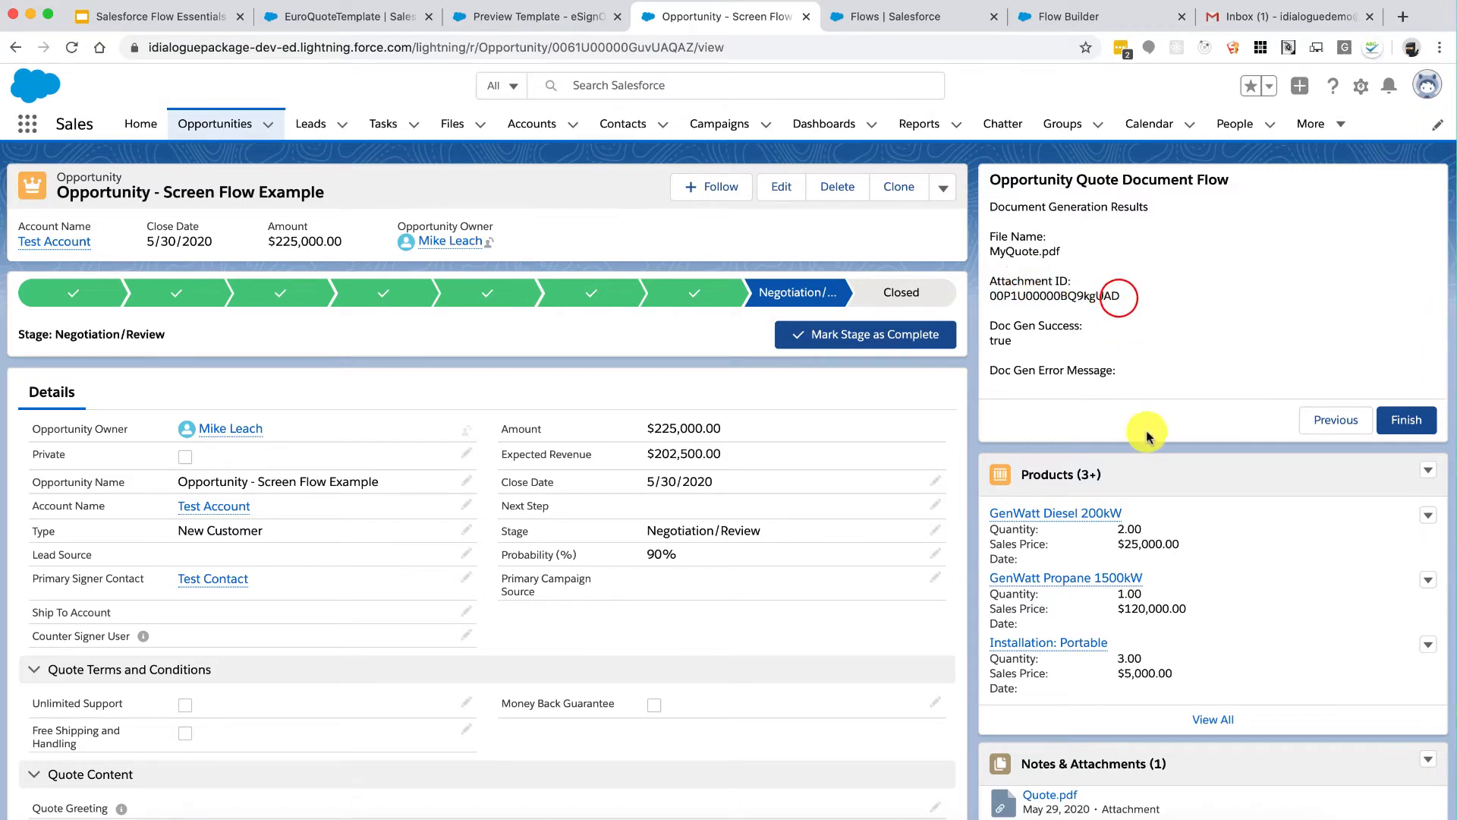
{"action": "scroll", "coordinate": [1101, 379], "scroll_direction": "down", "scroll_amount": 3}
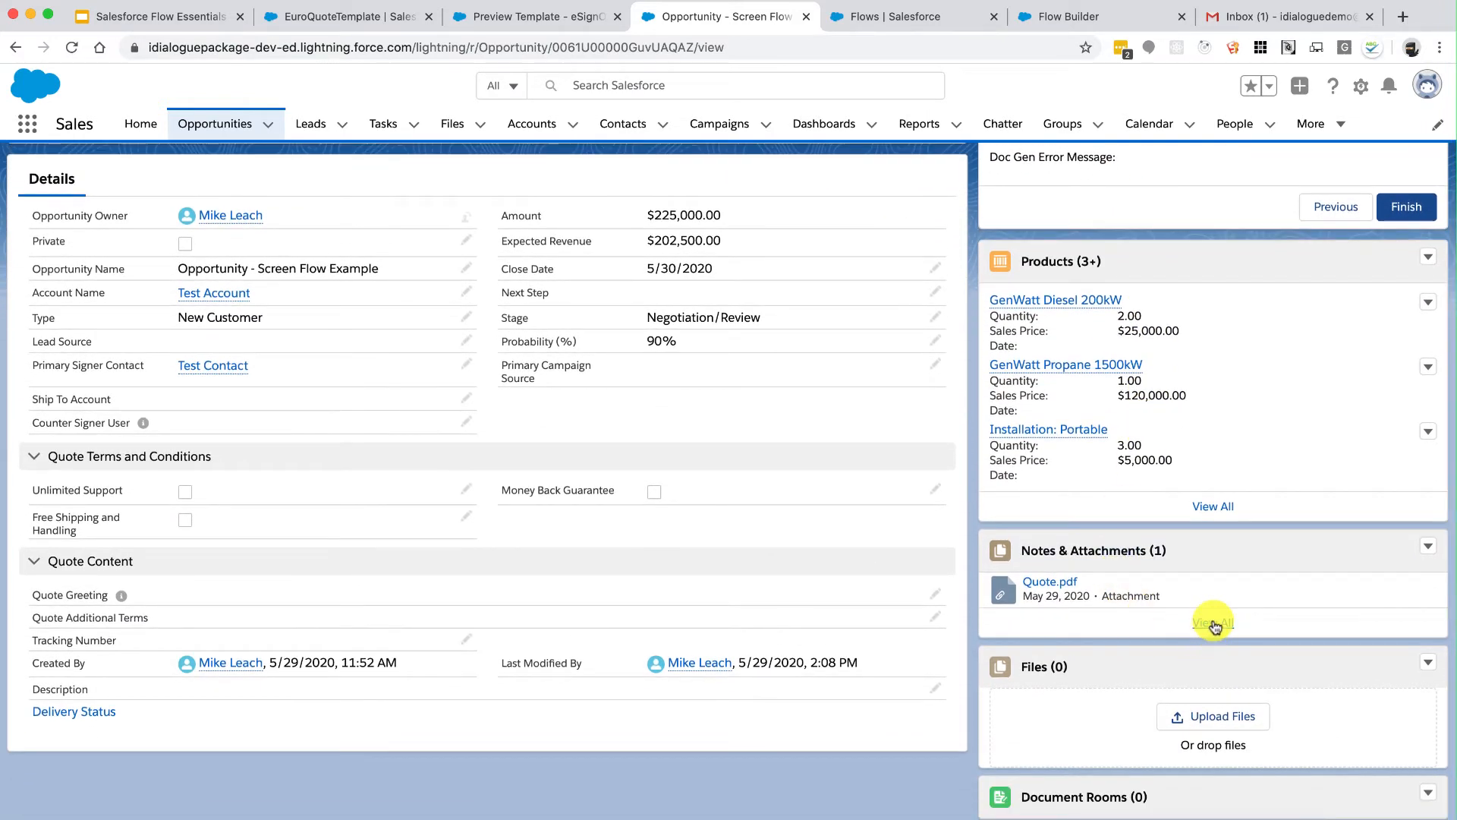
{"action": "left_click", "coordinate": [1210, 620]}
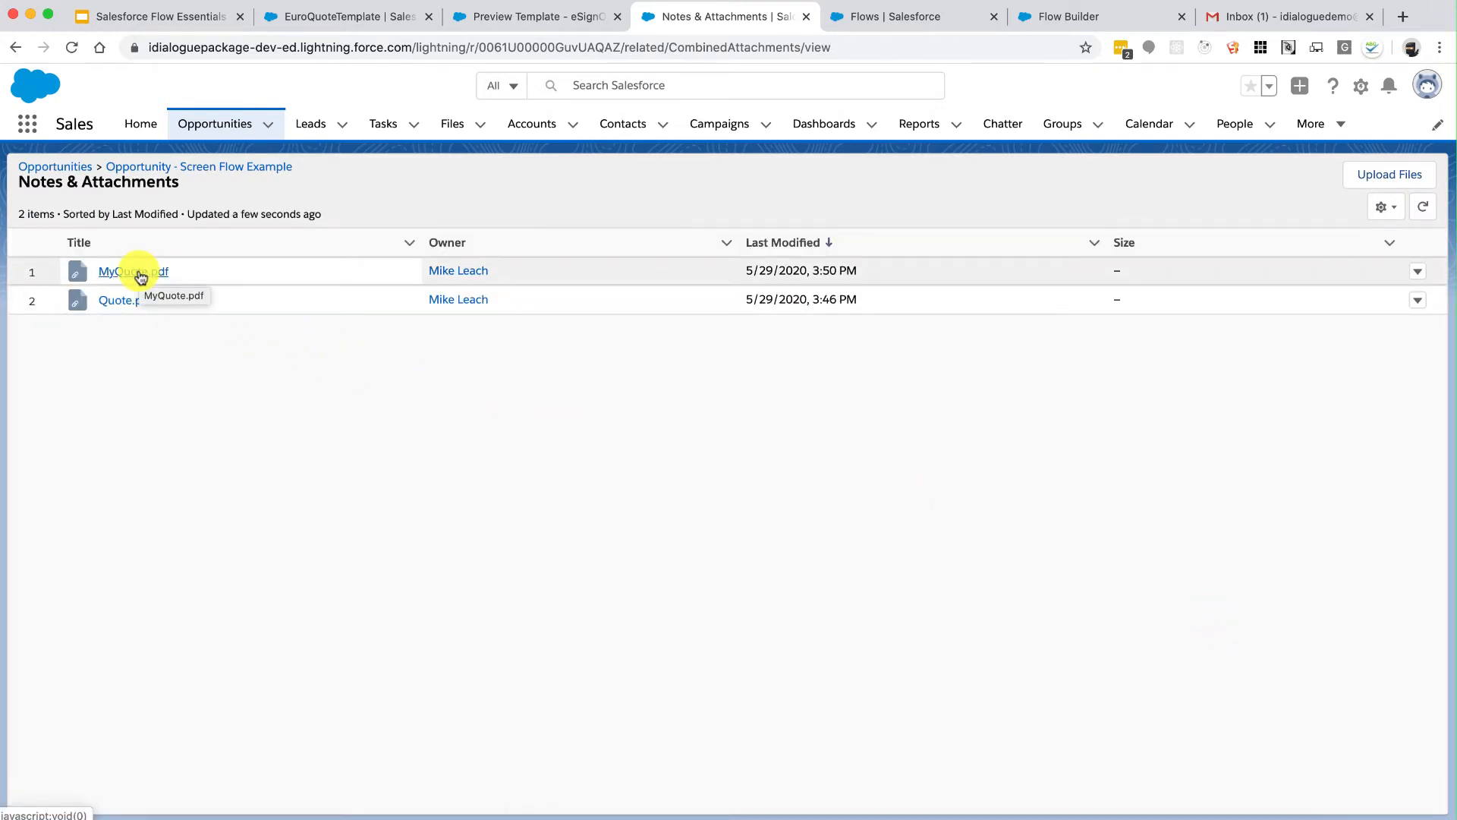
Step: Open the MyQuote.pdf attachment from the Notes & Attachments list
{"action": "left_click", "coordinate": [141, 274]}
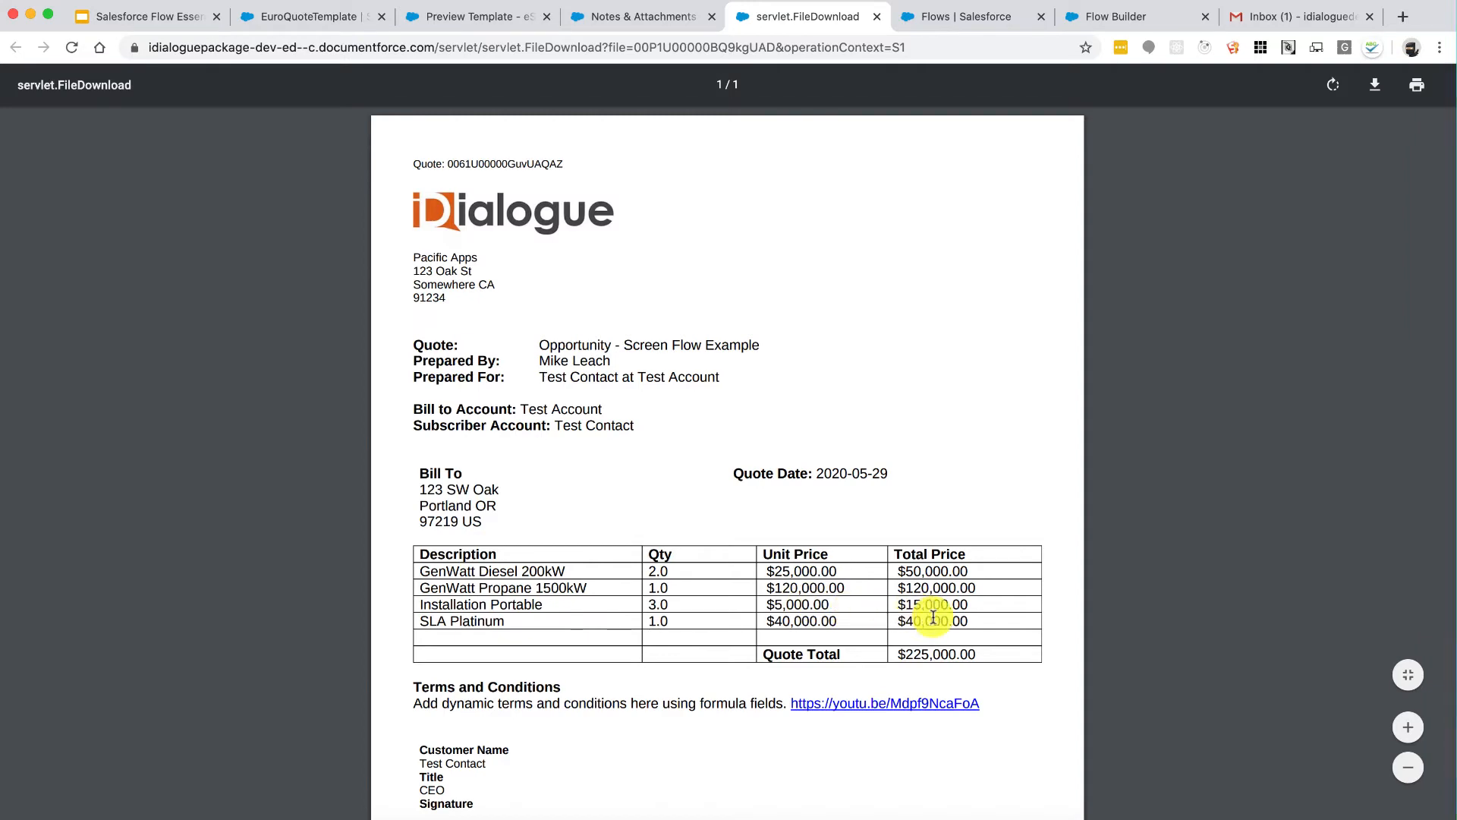
Step: Check the quote's line items and $225,000.00 total, then close the PDF and return to Opportunity - Screen Flow Example
{"action": "scroll", "coordinate": [932, 617], "scroll_direction": "down", "scroll_amount": 3}
{"action": "scroll", "coordinate": [933, 614], "scroll_direction": "up", "scroll_amount": 3}
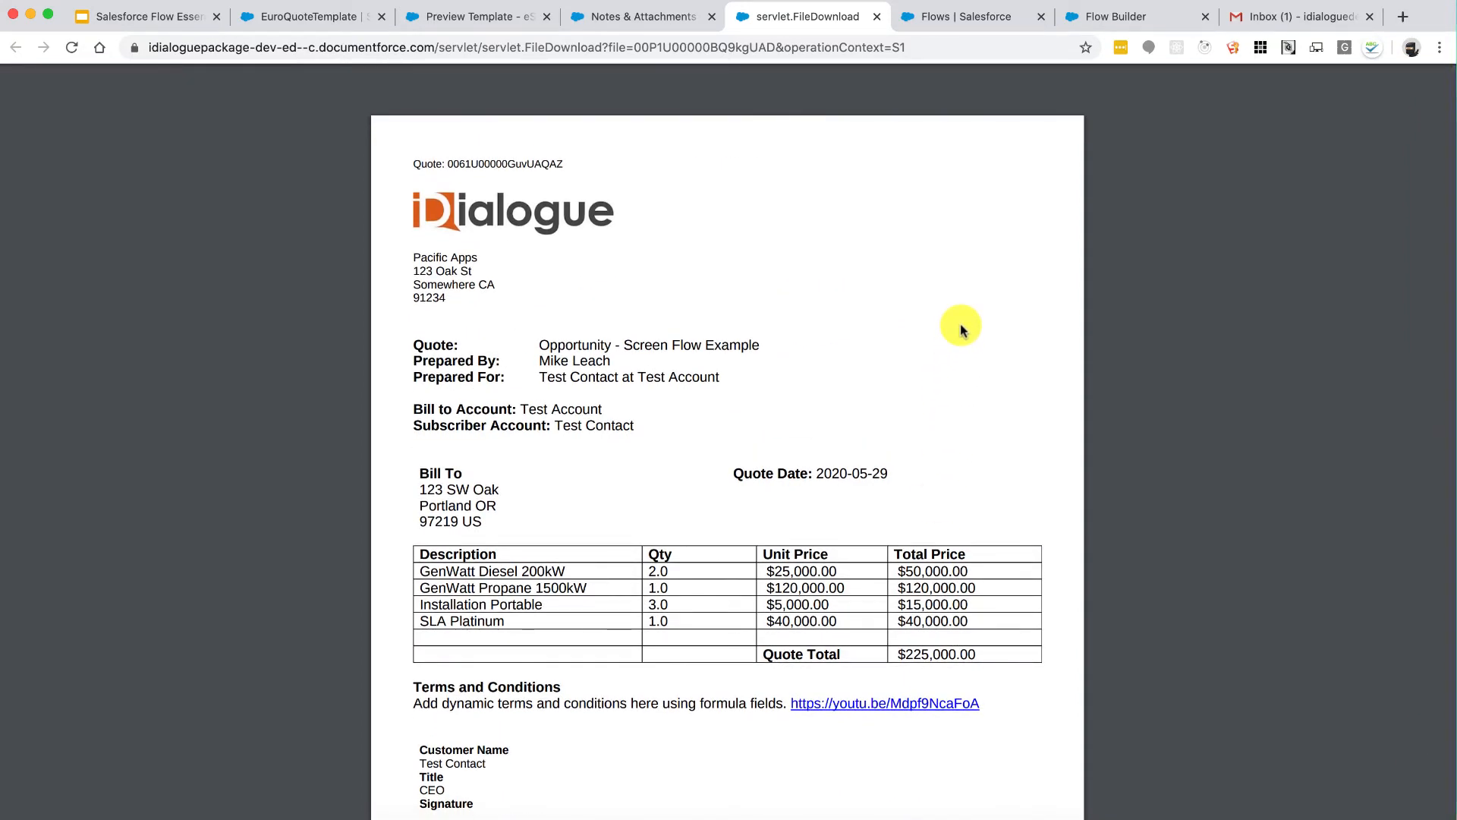
{"action": "left_click", "coordinate": [875, 16]}
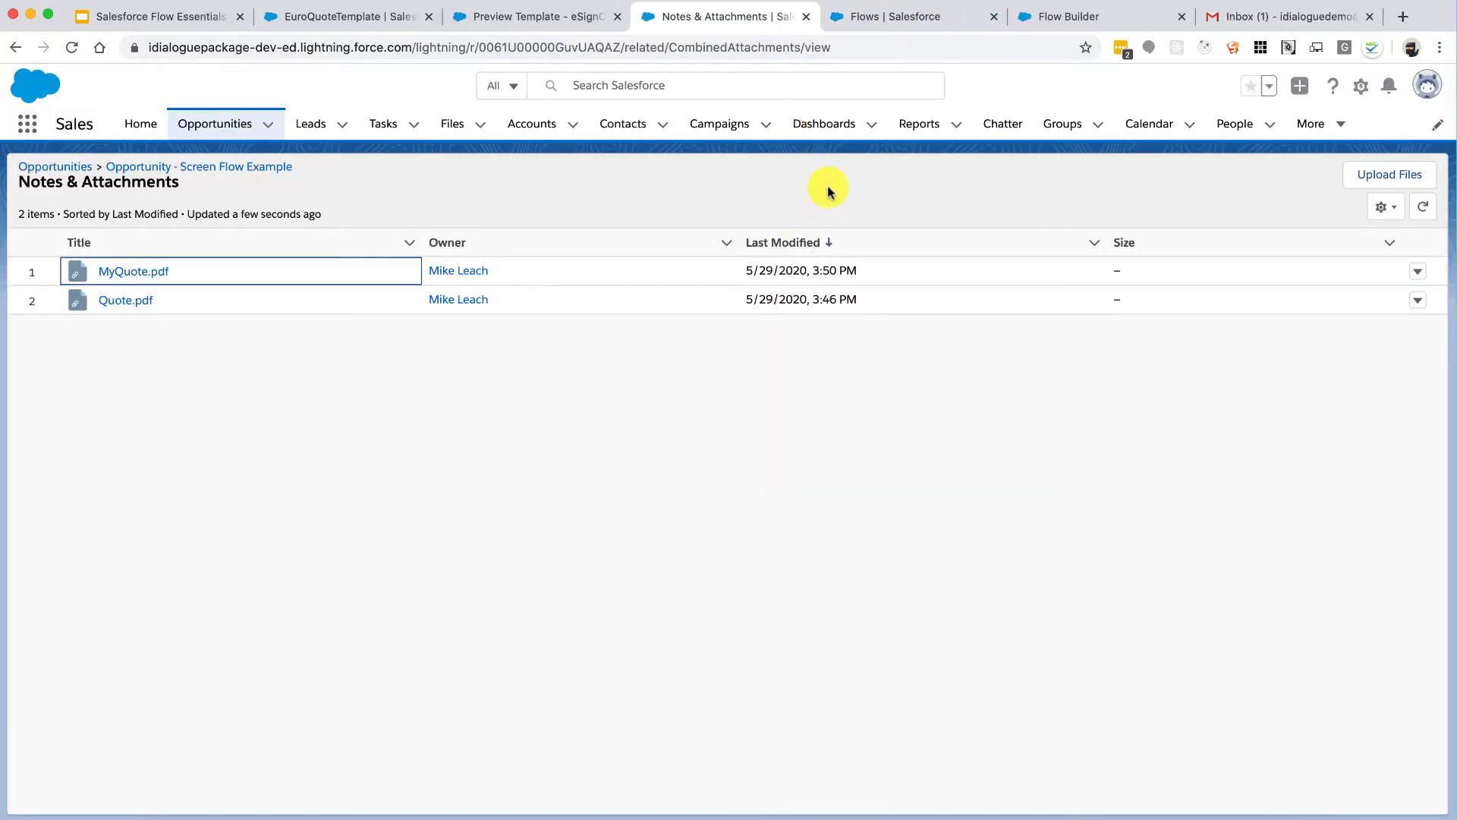
{"action": "left_click", "coordinate": [274, 168]}
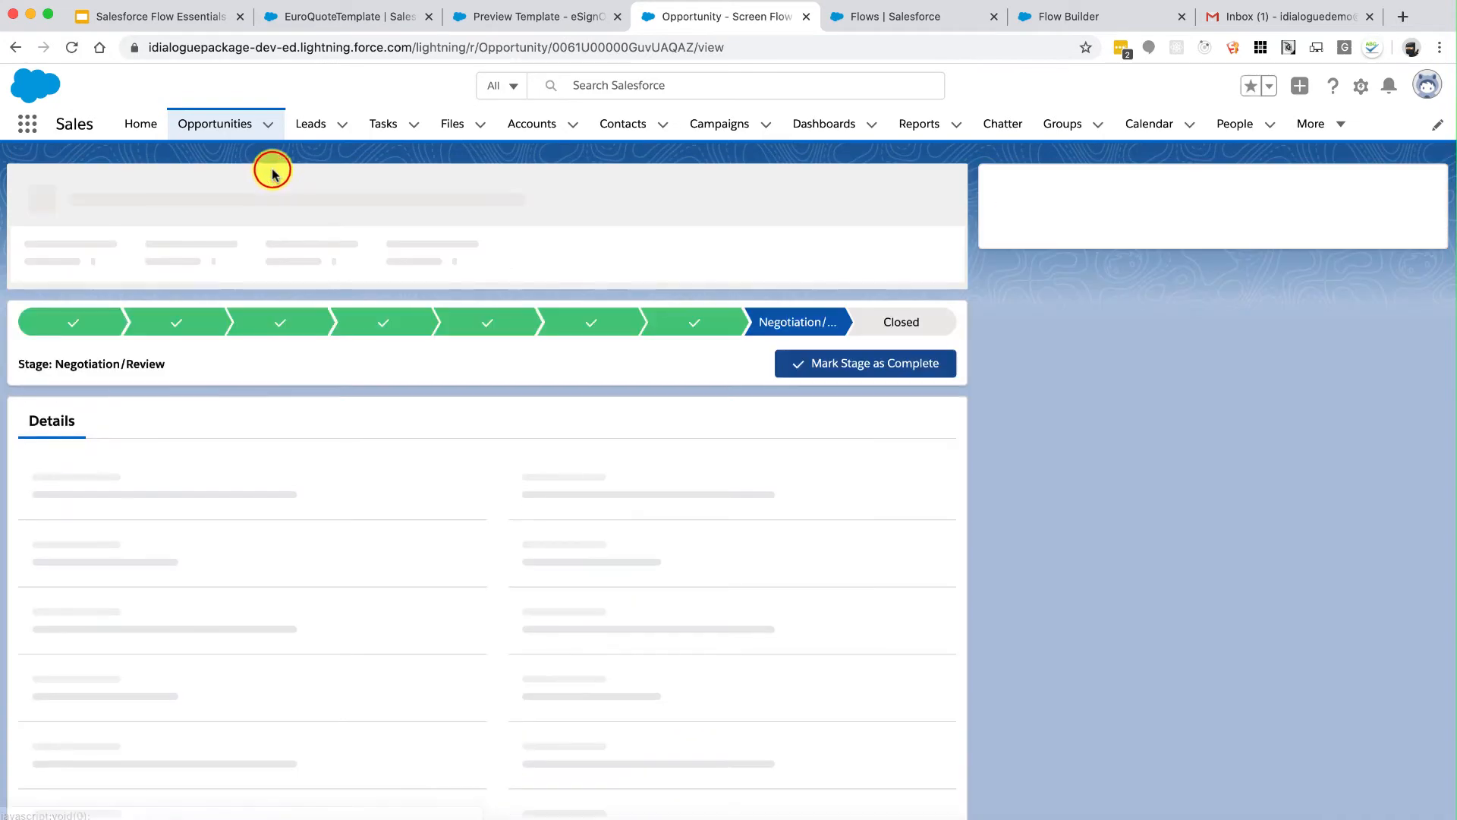
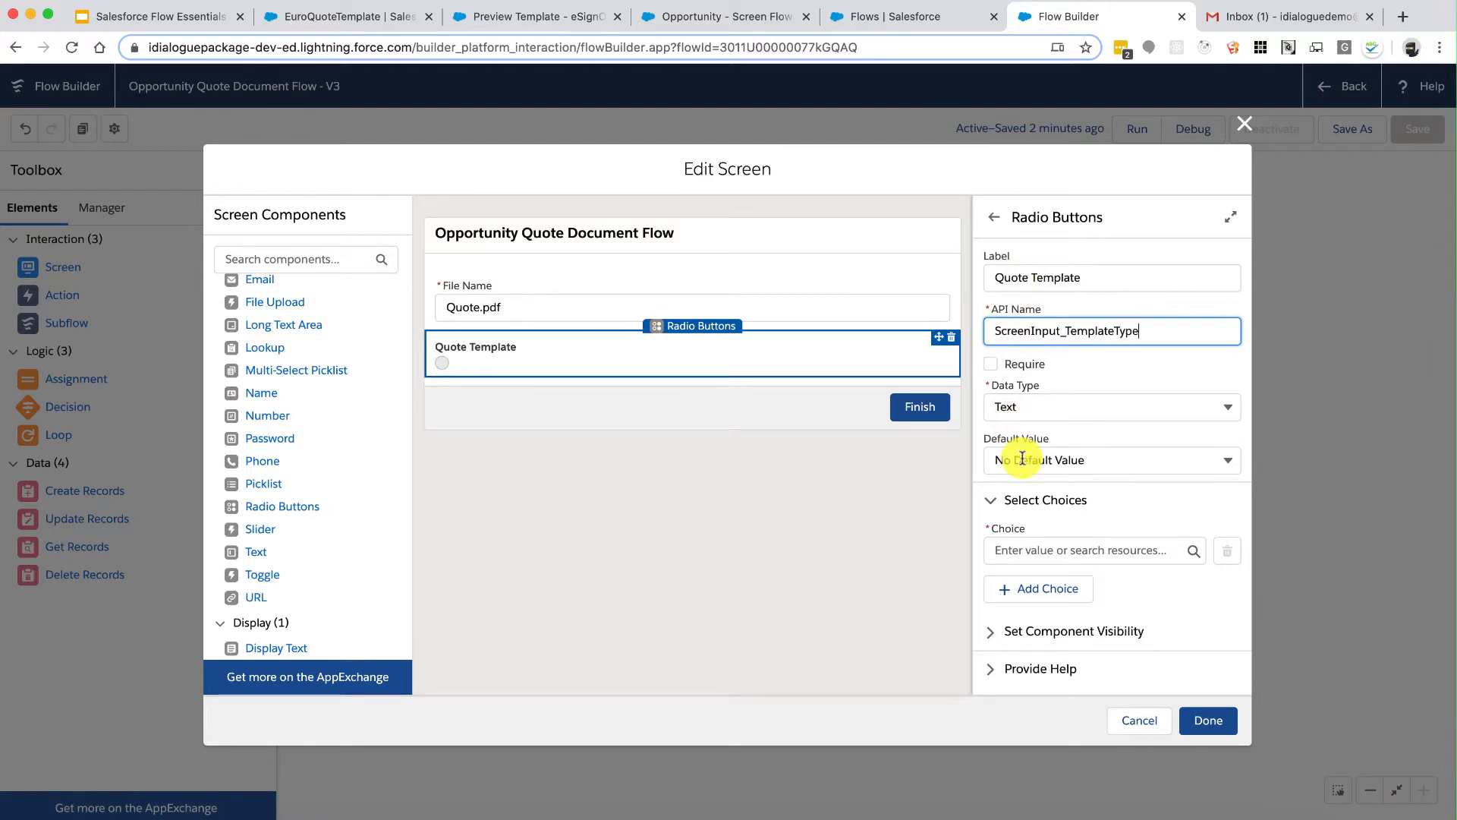
Step: Create a new Choice resource named Choice_US for the first Quote Template option
{"action": "left_click", "coordinate": [1051, 546]}
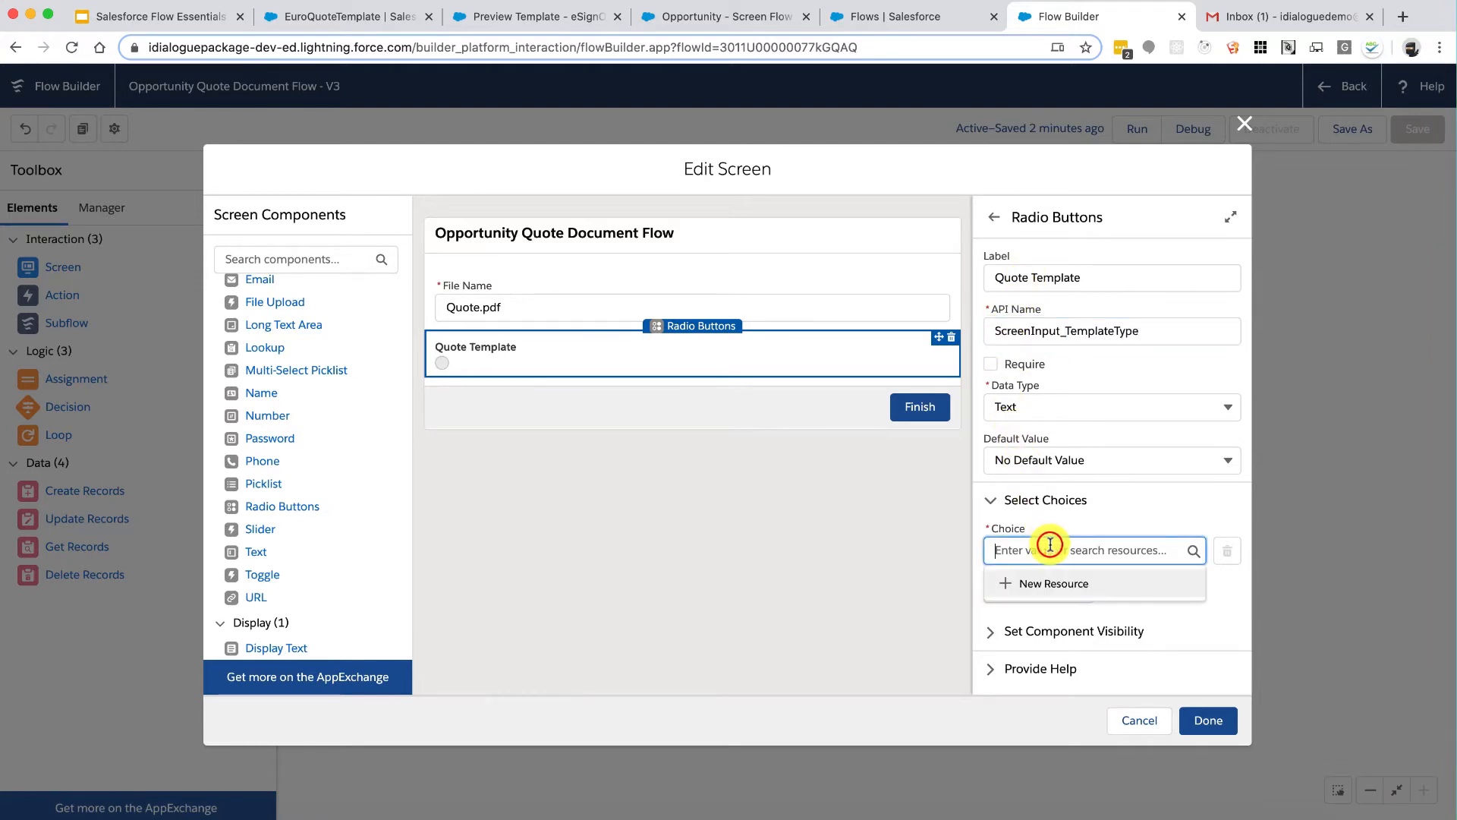
{"action": "left_click", "coordinate": [1087, 591]}
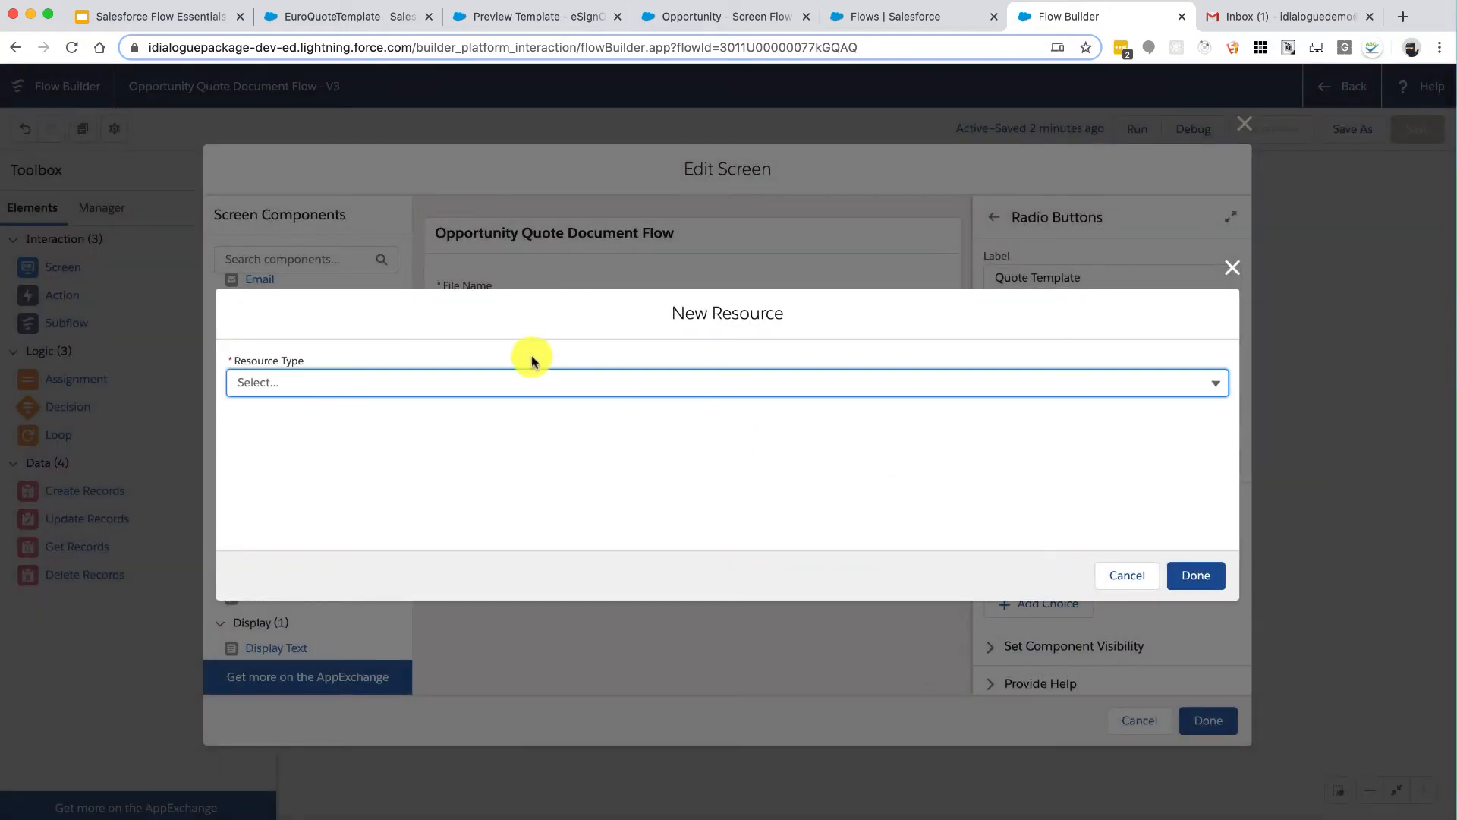
{"action": "left_click", "coordinate": [443, 382]}
{"action": "left_click", "coordinate": [373, 525]}
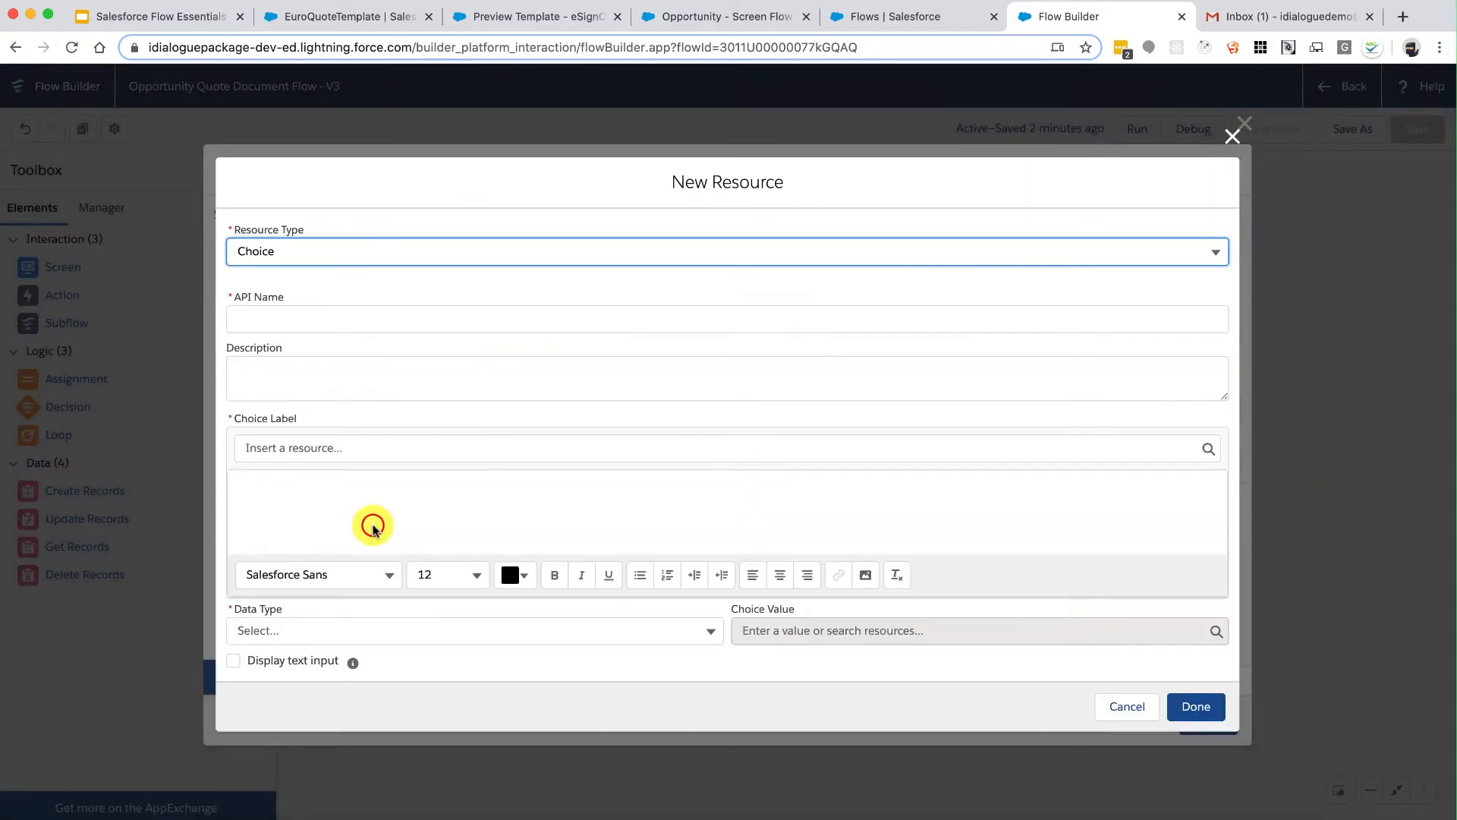
{"action": "left_click", "coordinate": [329, 319]}
{"action": "type", "text": "Choice"}
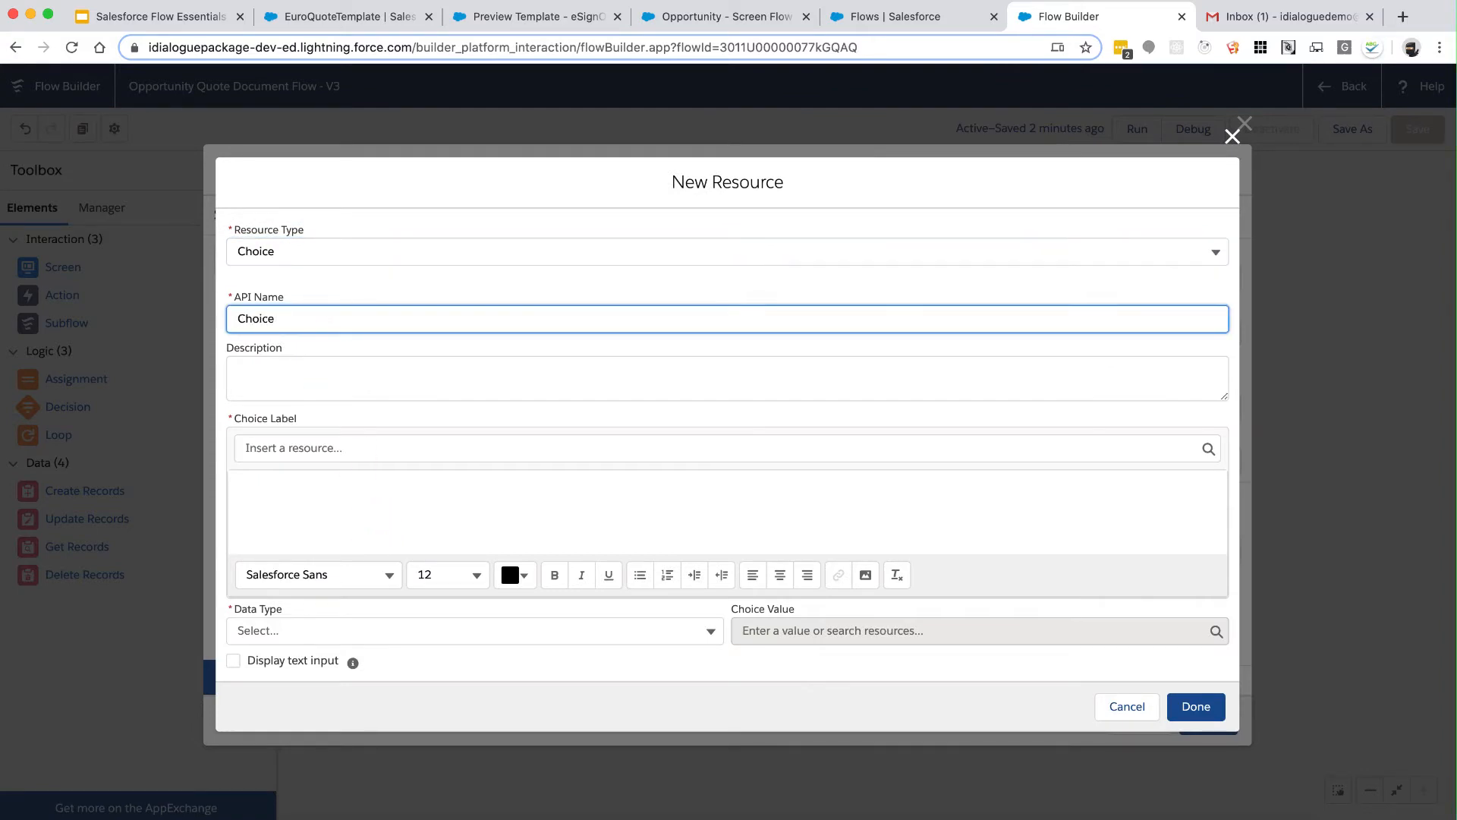
{"action": "key", "text": "Tab"}
{"action": "key", "text": "Tab"}
{"action": "key", "text": "Tab"}
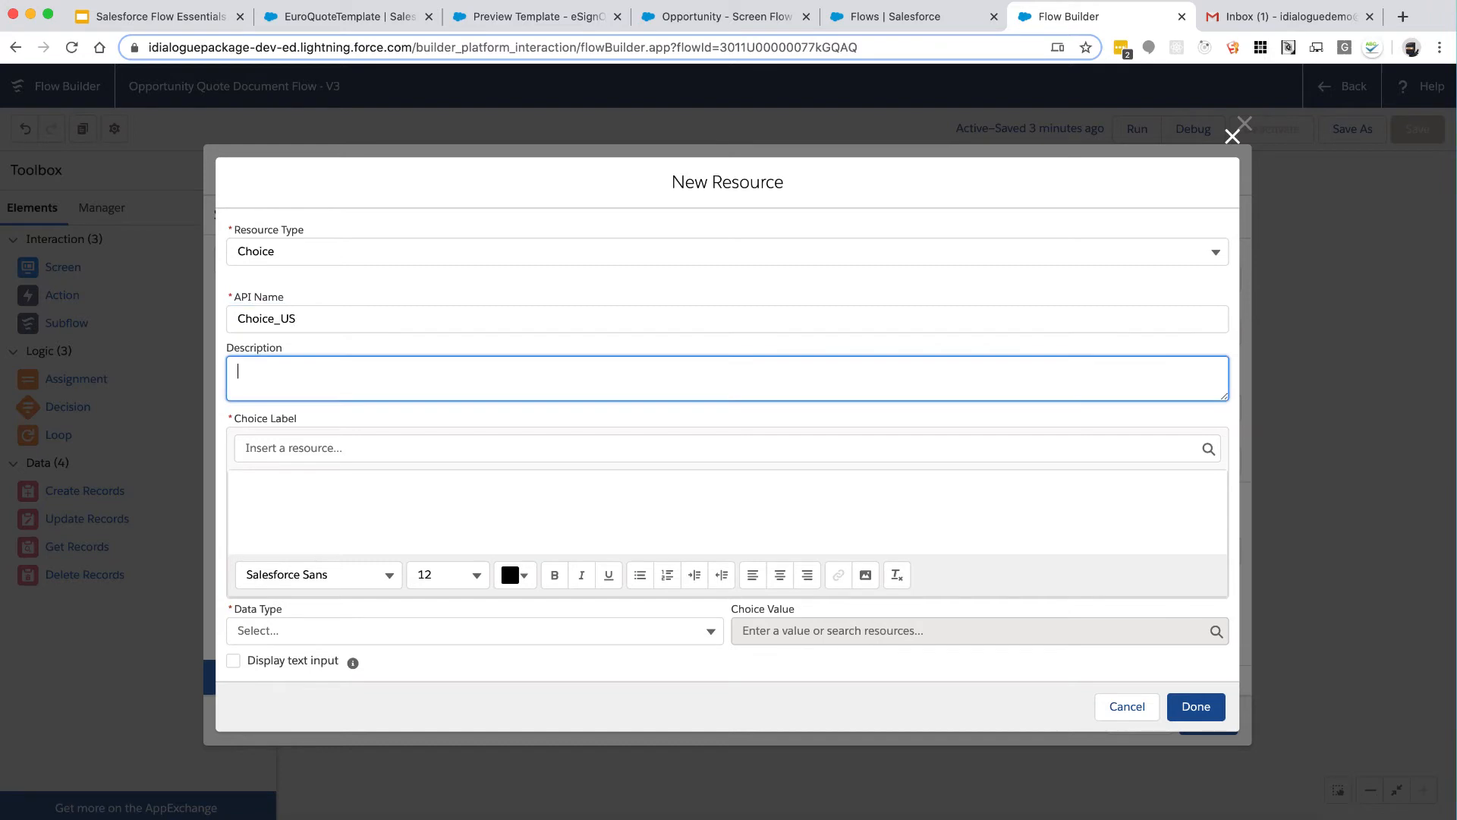
Step: Give Choice_US the label US Quote Template, Text data type and stored value US
{"action": "left_click", "coordinate": [319, 505]}
{"action": "type", "text": "US"}
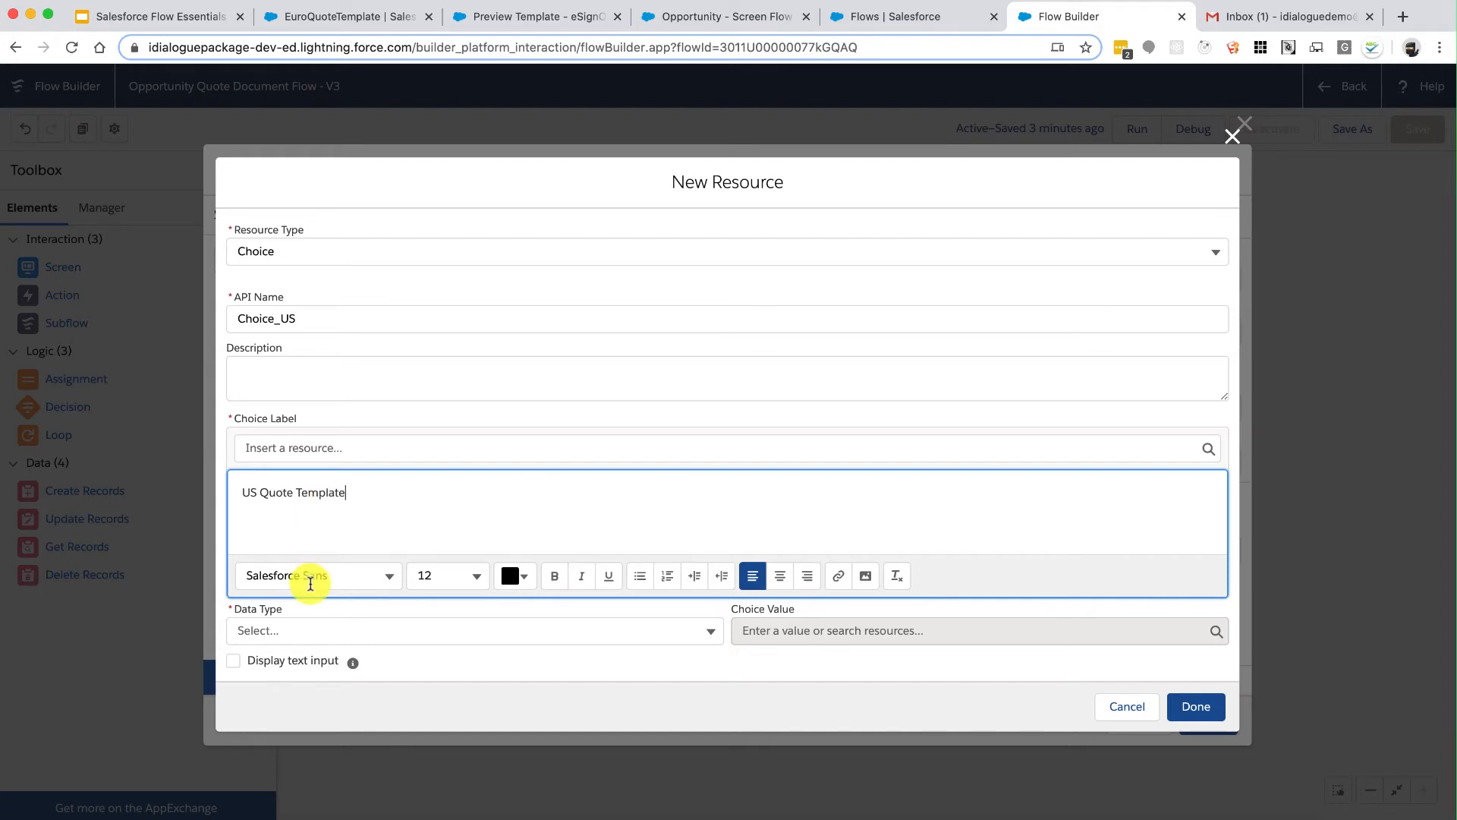
{"action": "type", "text": " Quote Template"}
{"action": "left_click", "coordinate": [319, 629]}
{"action": "left_click", "coordinate": [305, 664]}
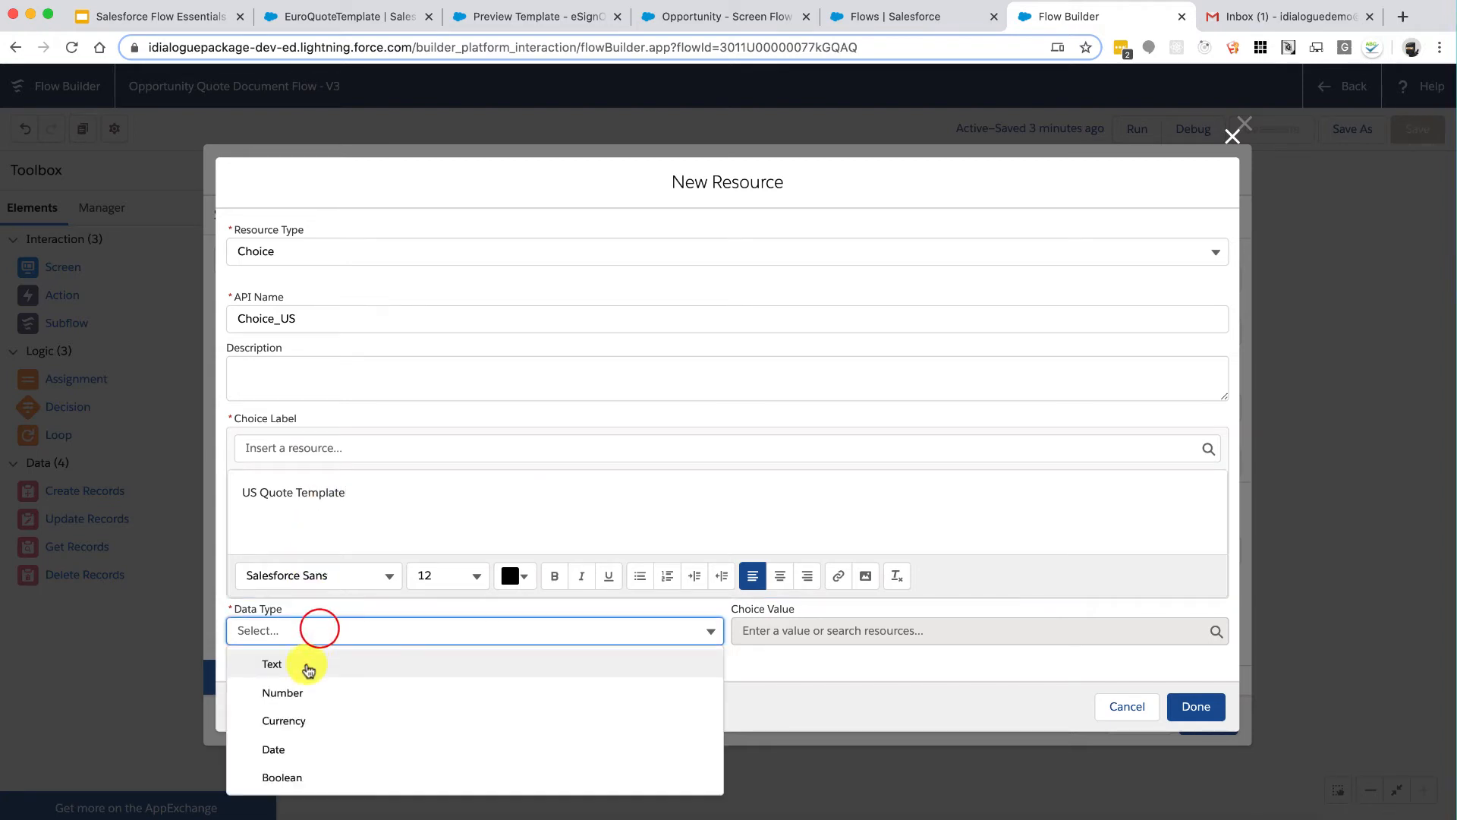
{"action": "left_click", "coordinate": [859, 629]}
{"action": "type", "text": "US"}
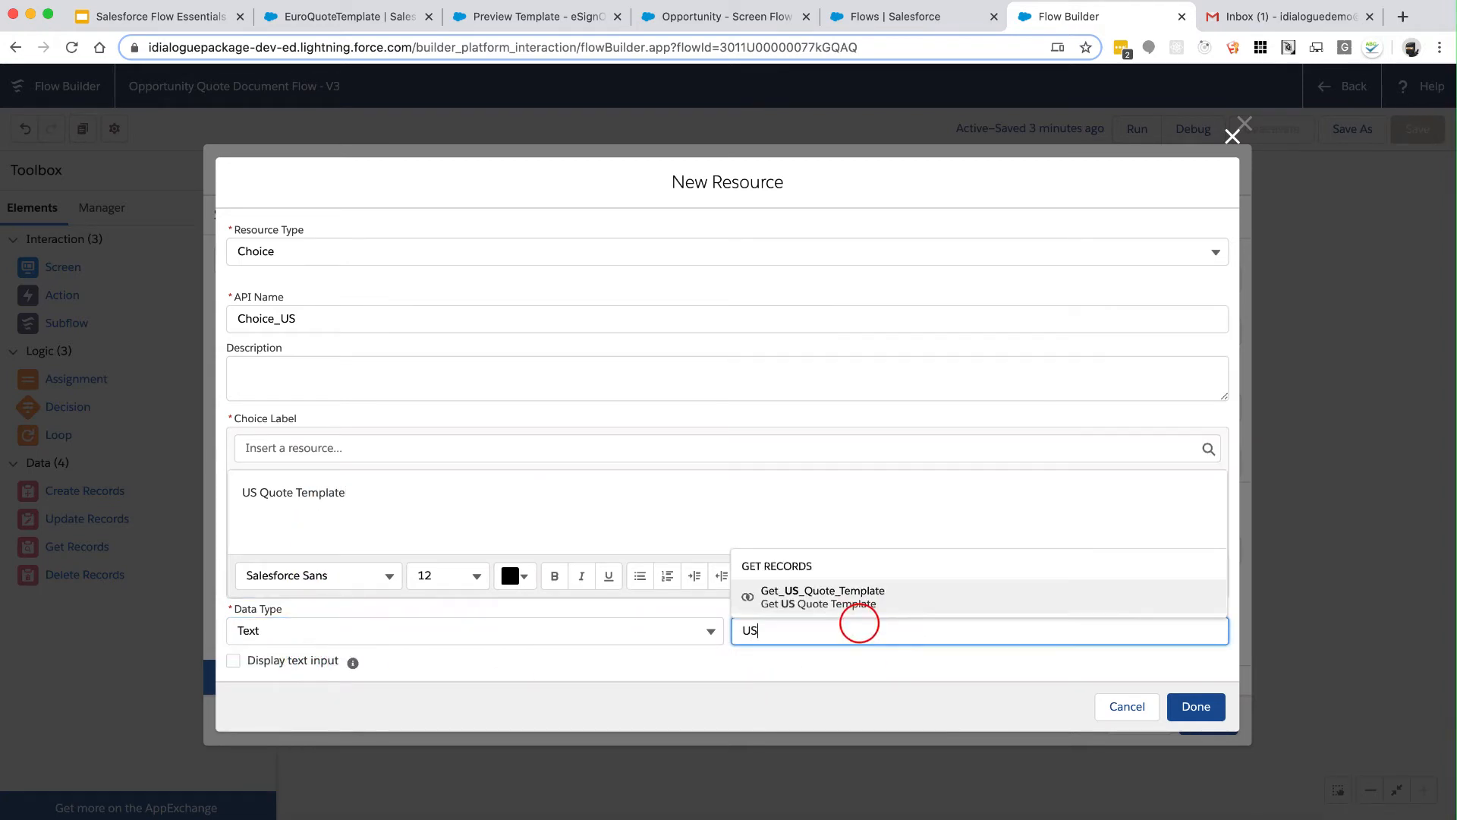
{"action": "left_click", "coordinate": [1222, 705]}
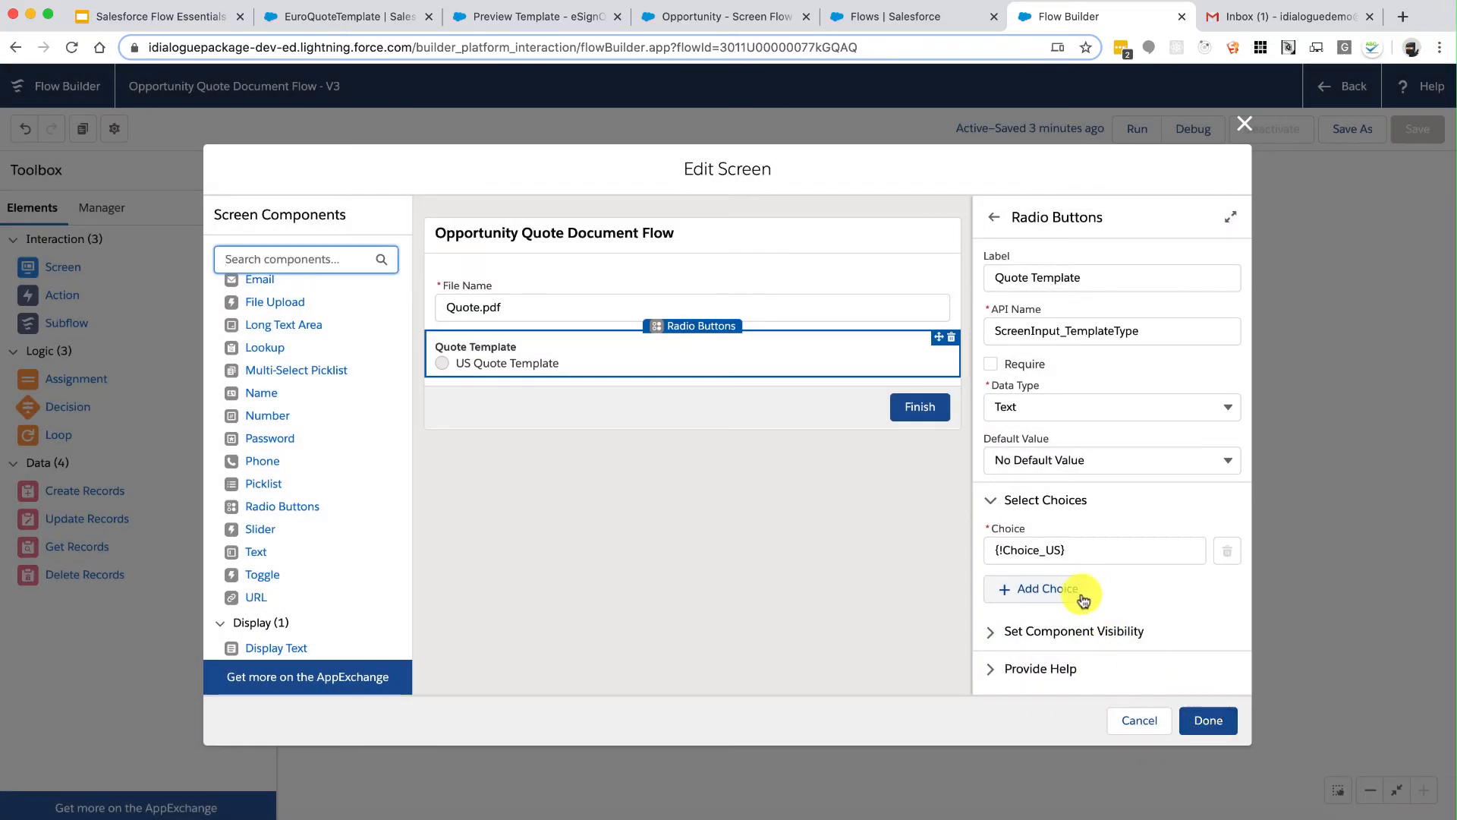
{"action": "left_click", "coordinate": [1052, 589]}
Step: Create a new Choice resource named Choice_Euro for the second option
{"action": "left_click", "coordinate": [1051, 600]}
{"action": "left_click", "coordinate": [1047, 636]}
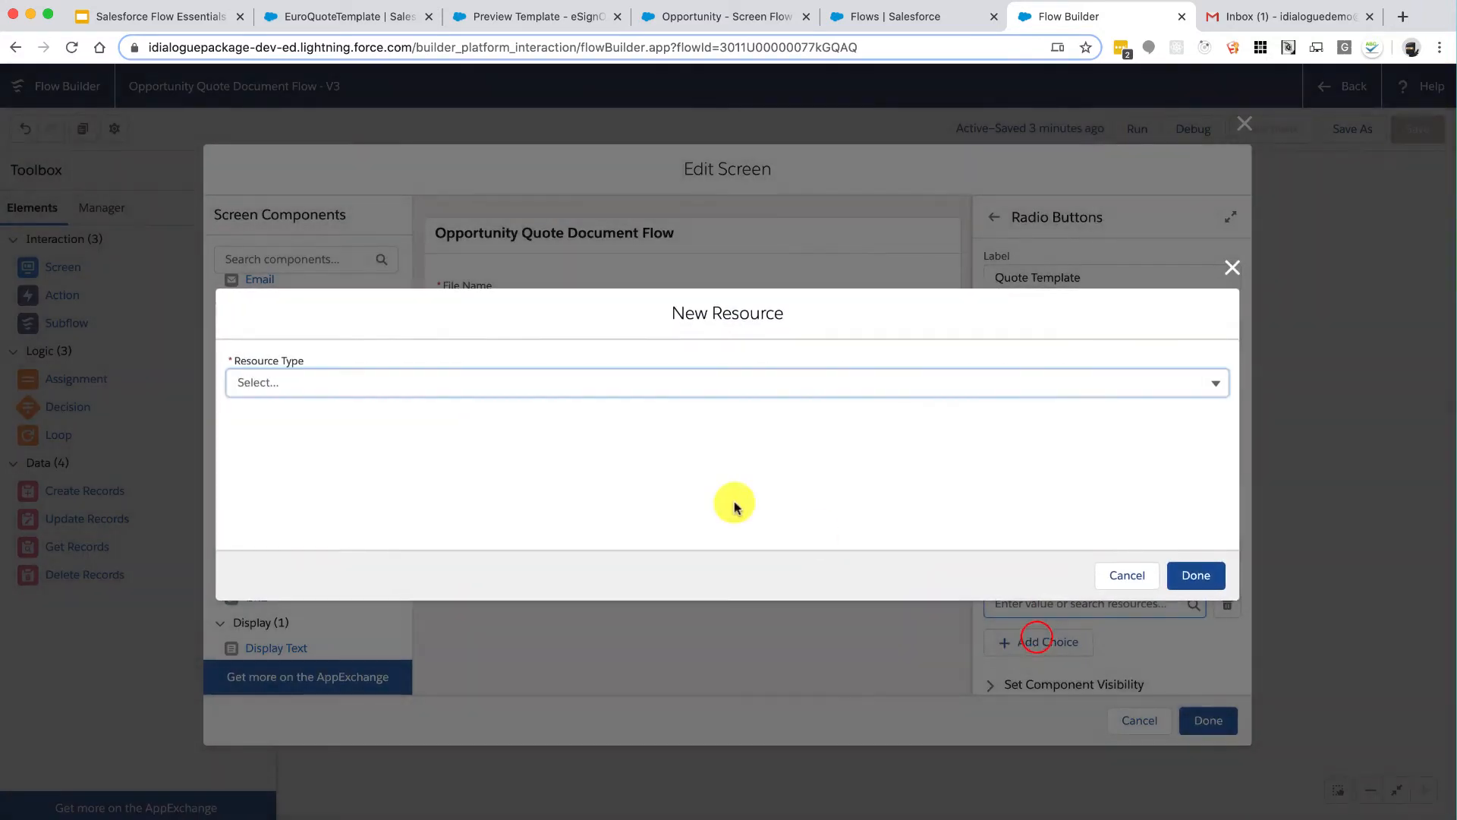
{"action": "left_click", "coordinate": [513, 384]}
{"action": "left_click", "coordinate": [341, 524]}
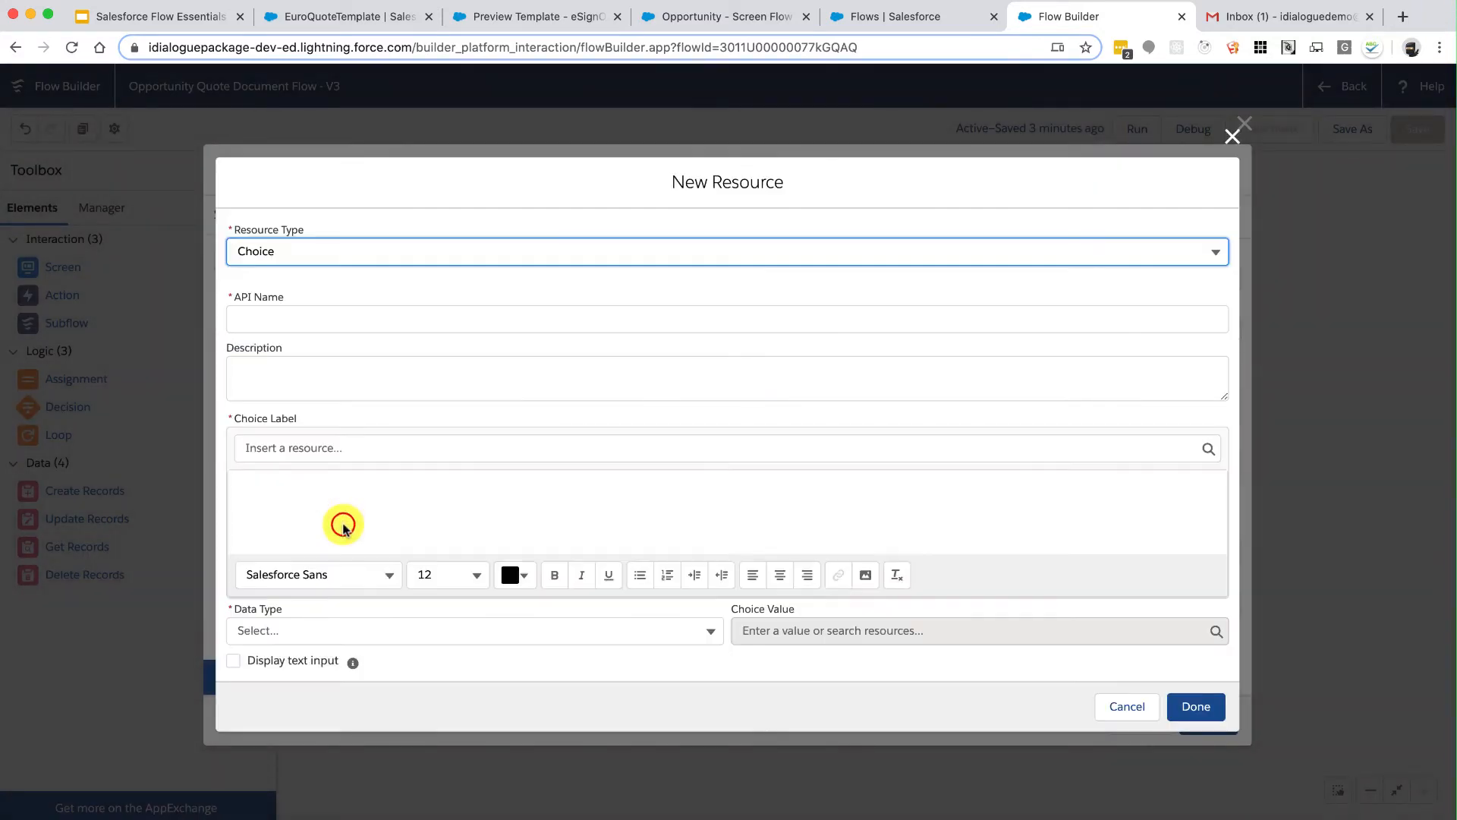
{"action": "left_click", "coordinate": [319, 324]}
{"action": "type", "text": "Choice_"}
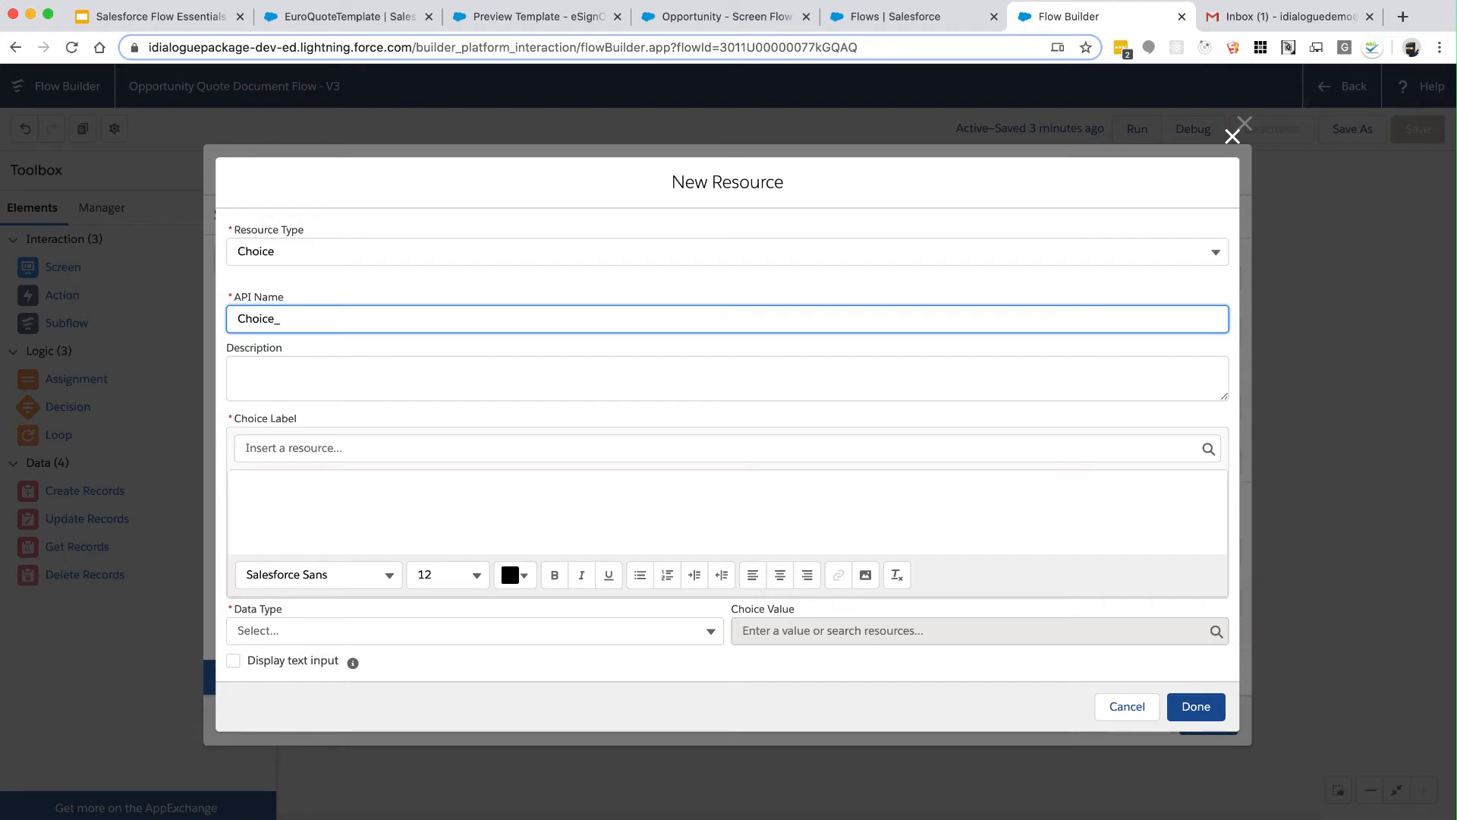
{"action": "type", "text": "Euro"}
{"action": "key", "text": "Tab"}
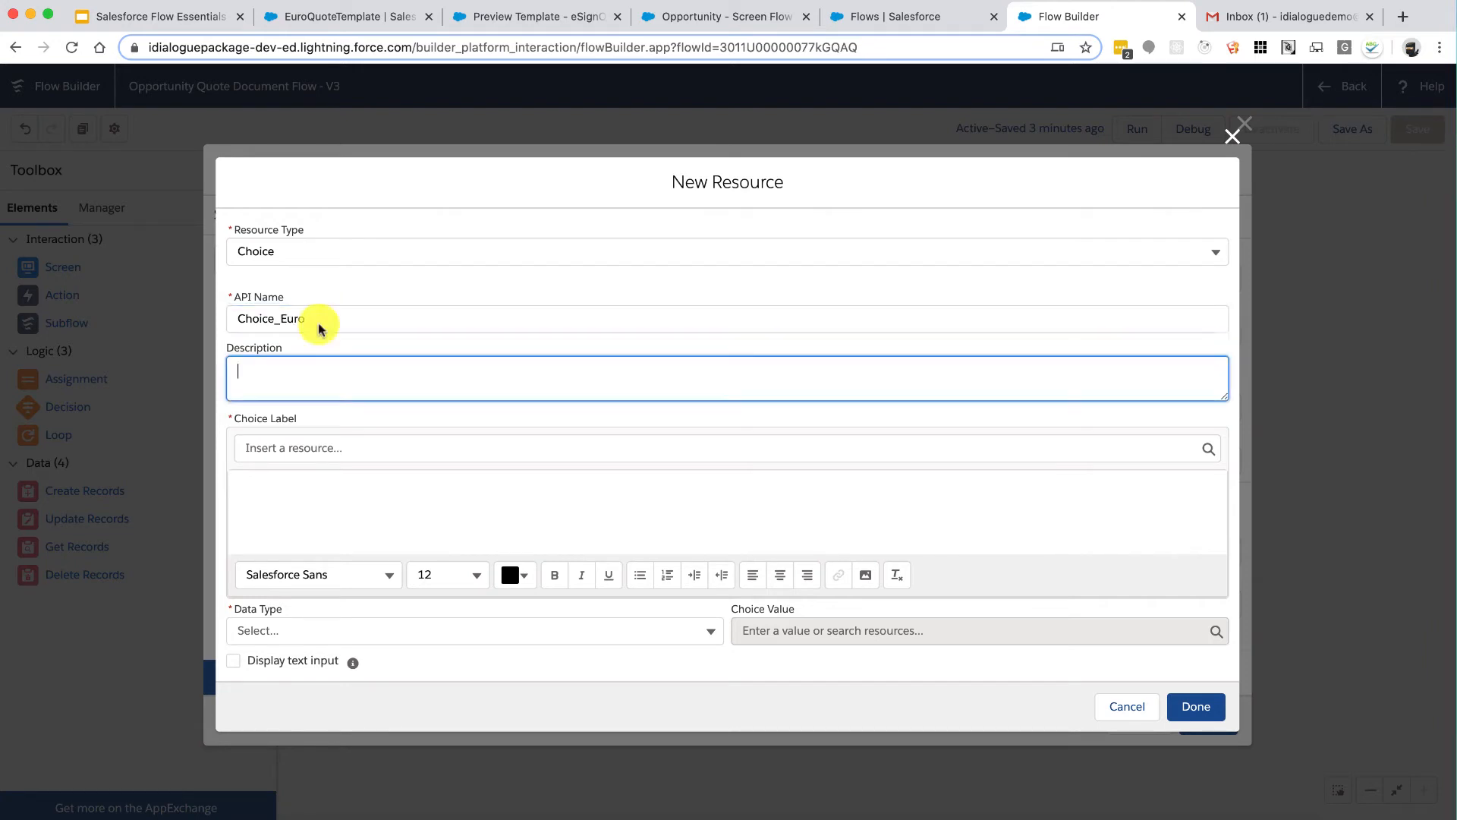
Step: Label Choice_Euro as Euro Quote Template with Text data type and stored value Euro
{"action": "left_click", "coordinate": [330, 512]}
{"action": "type", "text": "Euro Quote Template"}
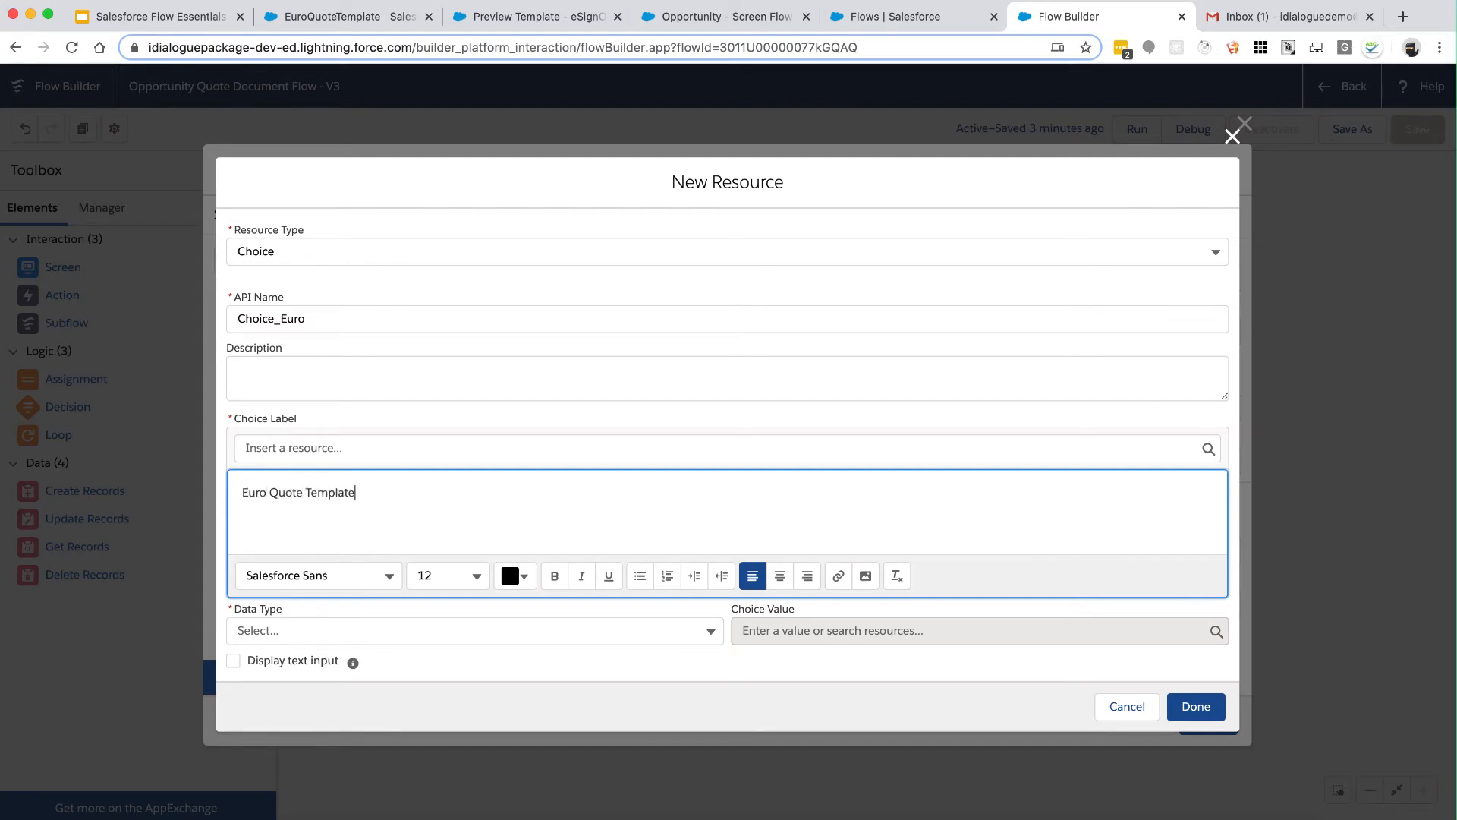
{"action": "left_click", "coordinate": [305, 630]}
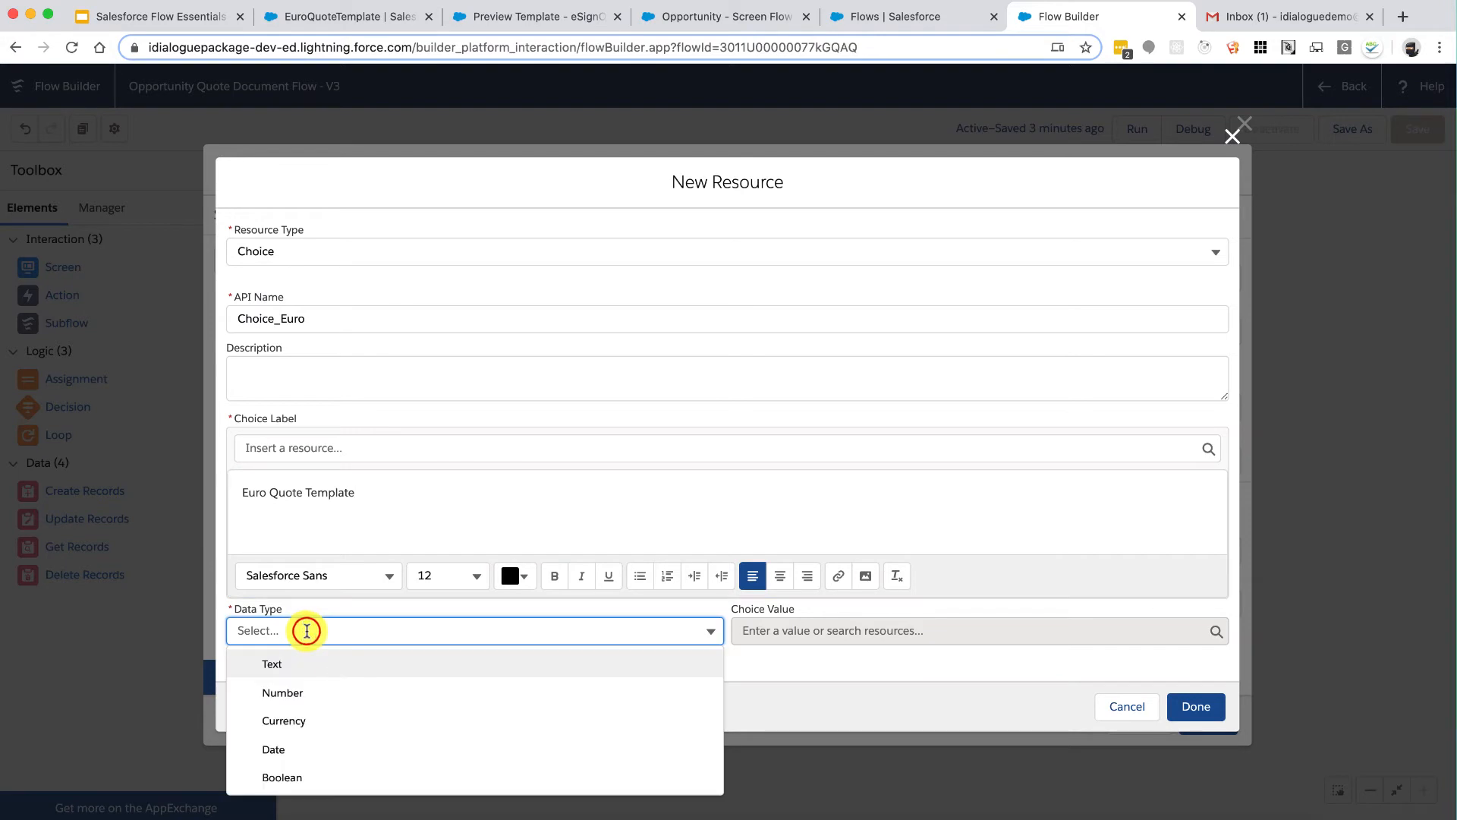
{"action": "left_click", "coordinate": [301, 665]}
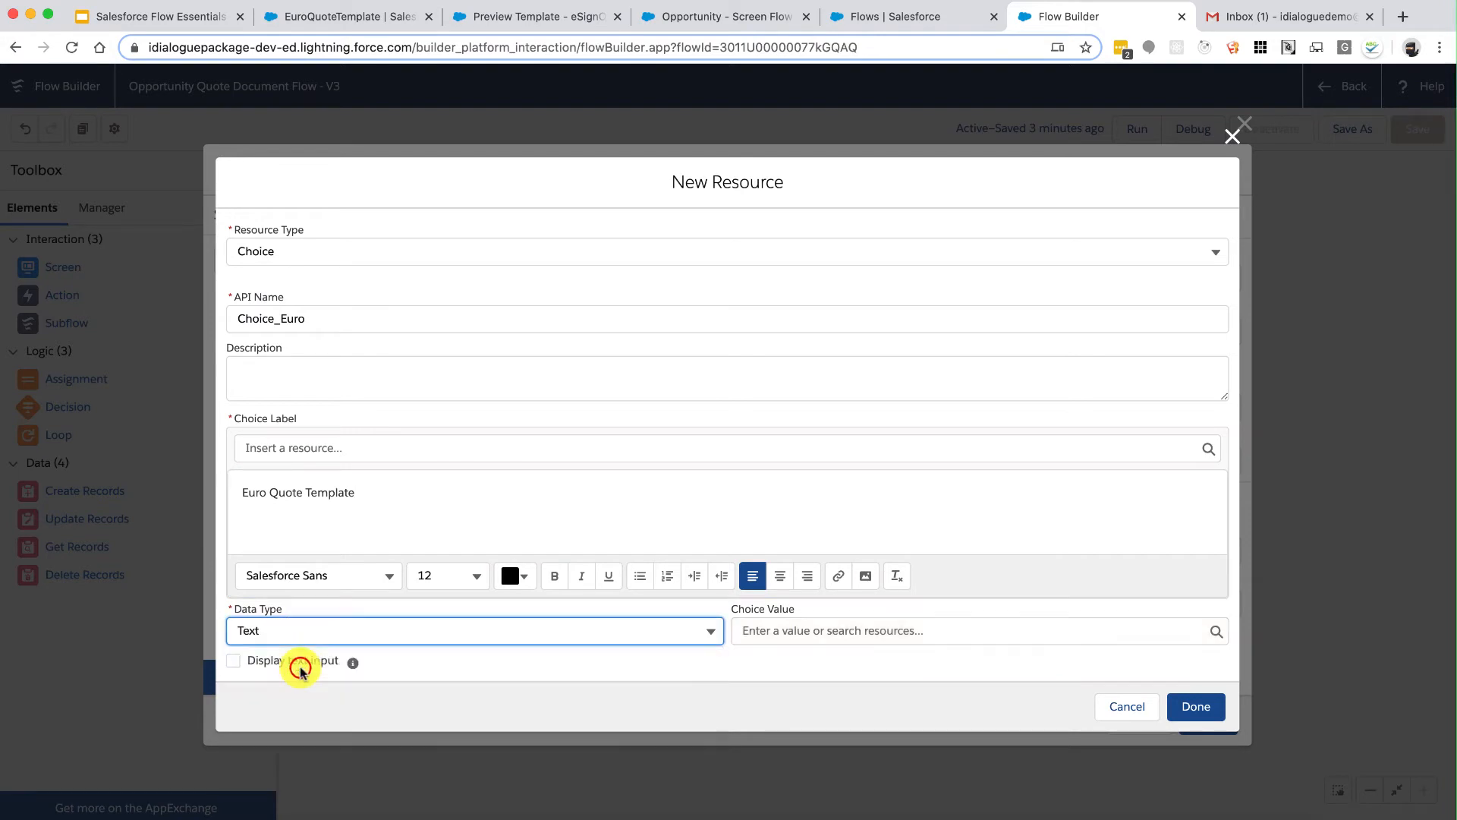
{"action": "left_click", "coordinate": [787, 629]}
{"action": "type", "text": "Euro"}
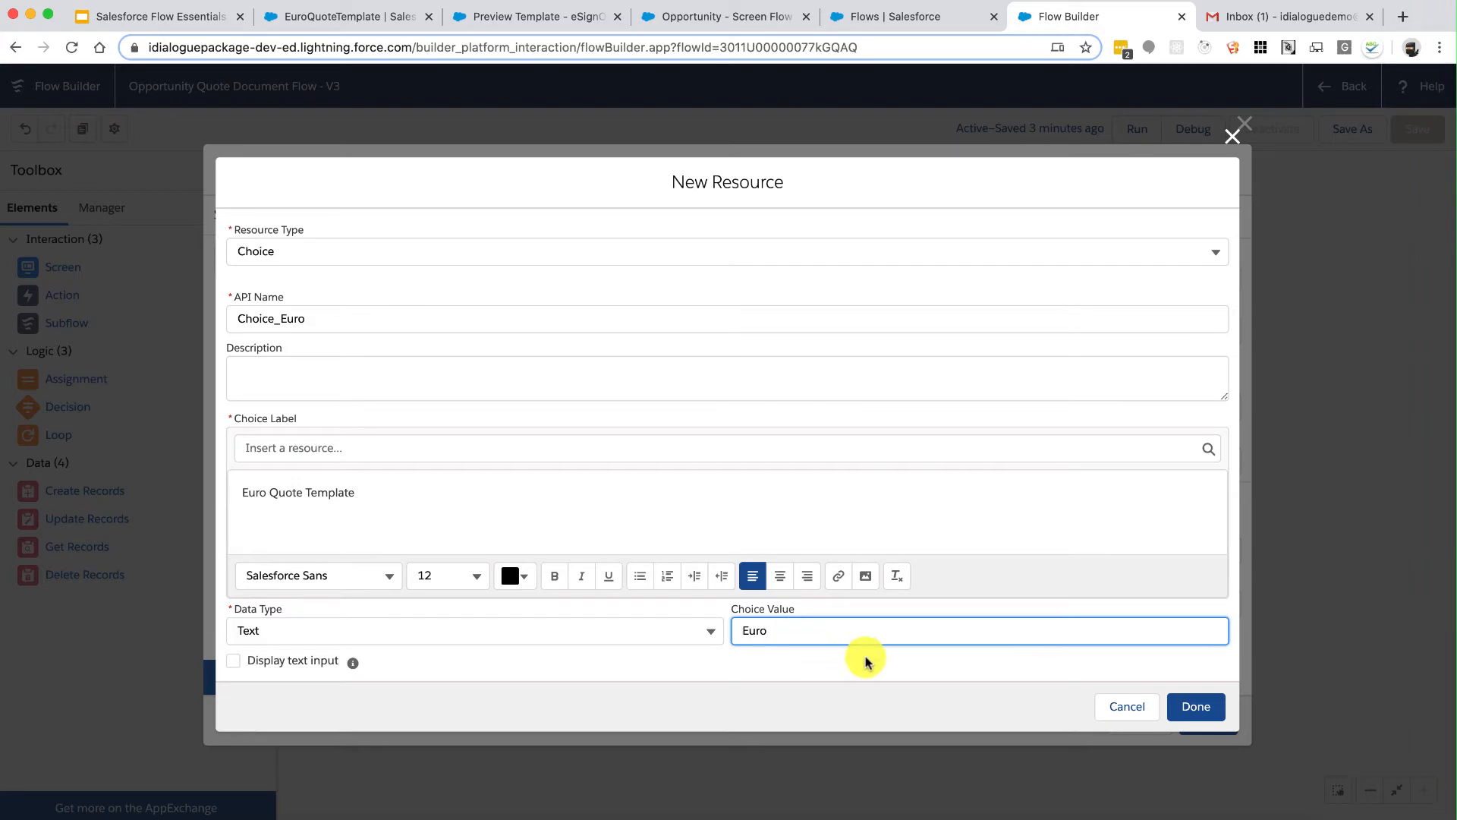
{"action": "left_click", "coordinate": [1190, 704]}
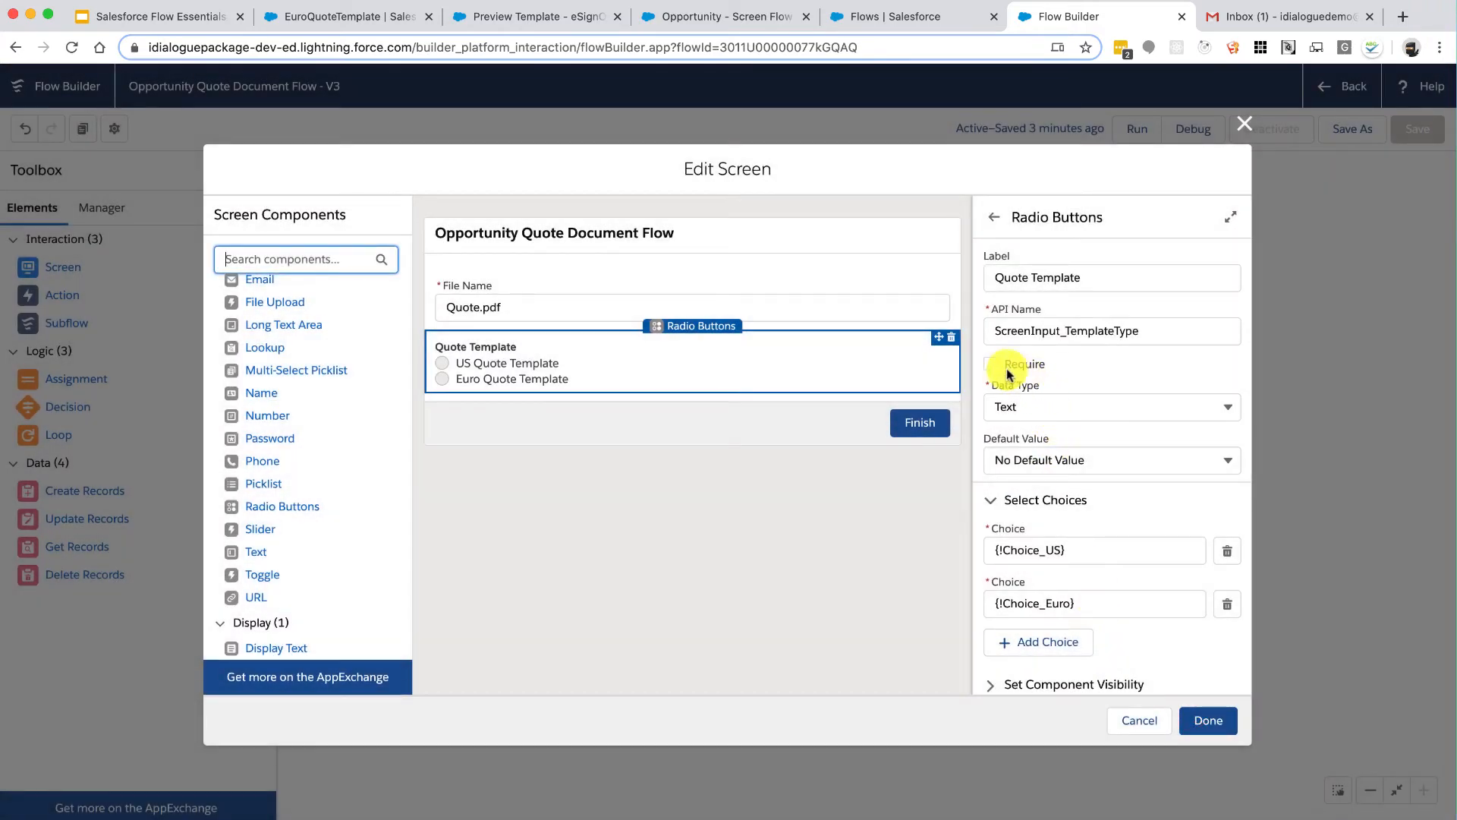
Step: Make Choice_US the Quote Template default, save the screen, and recheck Generate Quote unchanged
{"action": "left_click", "coordinate": [1040, 460]}
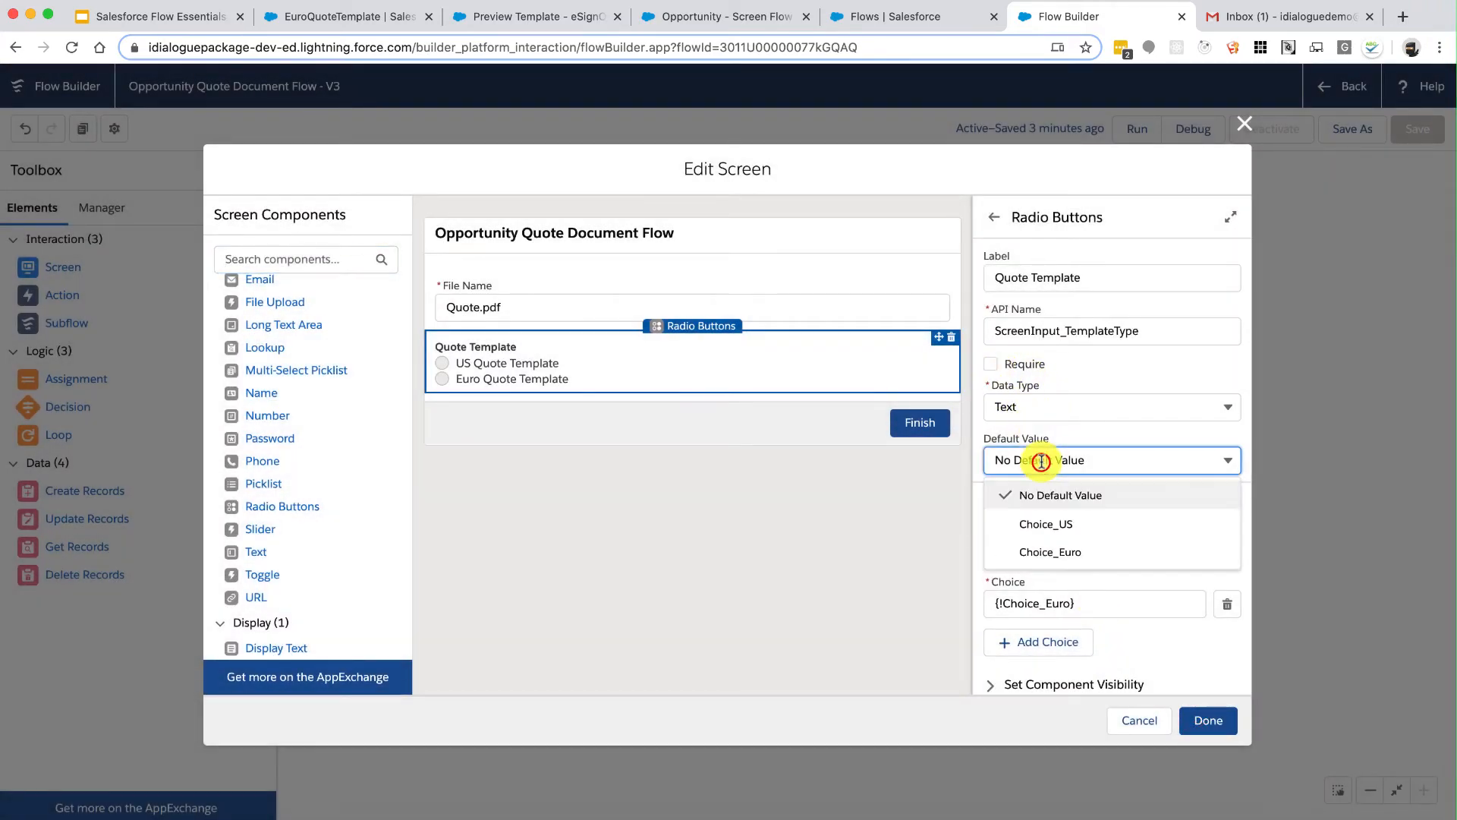
{"action": "left_click", "coordinate": [1067, 524]}
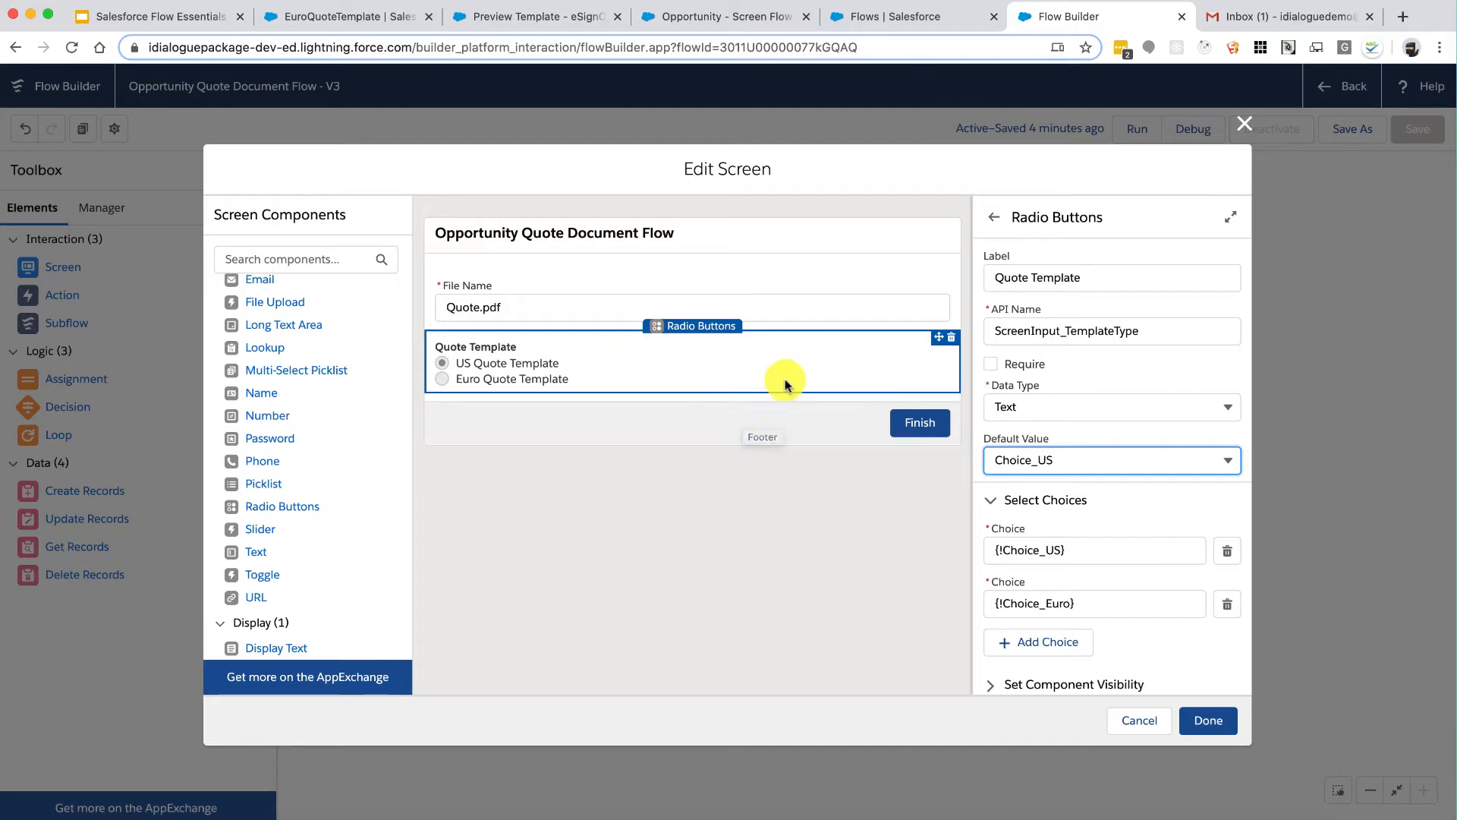
{"action": "left_click", "coordinate": [1212, 721]}
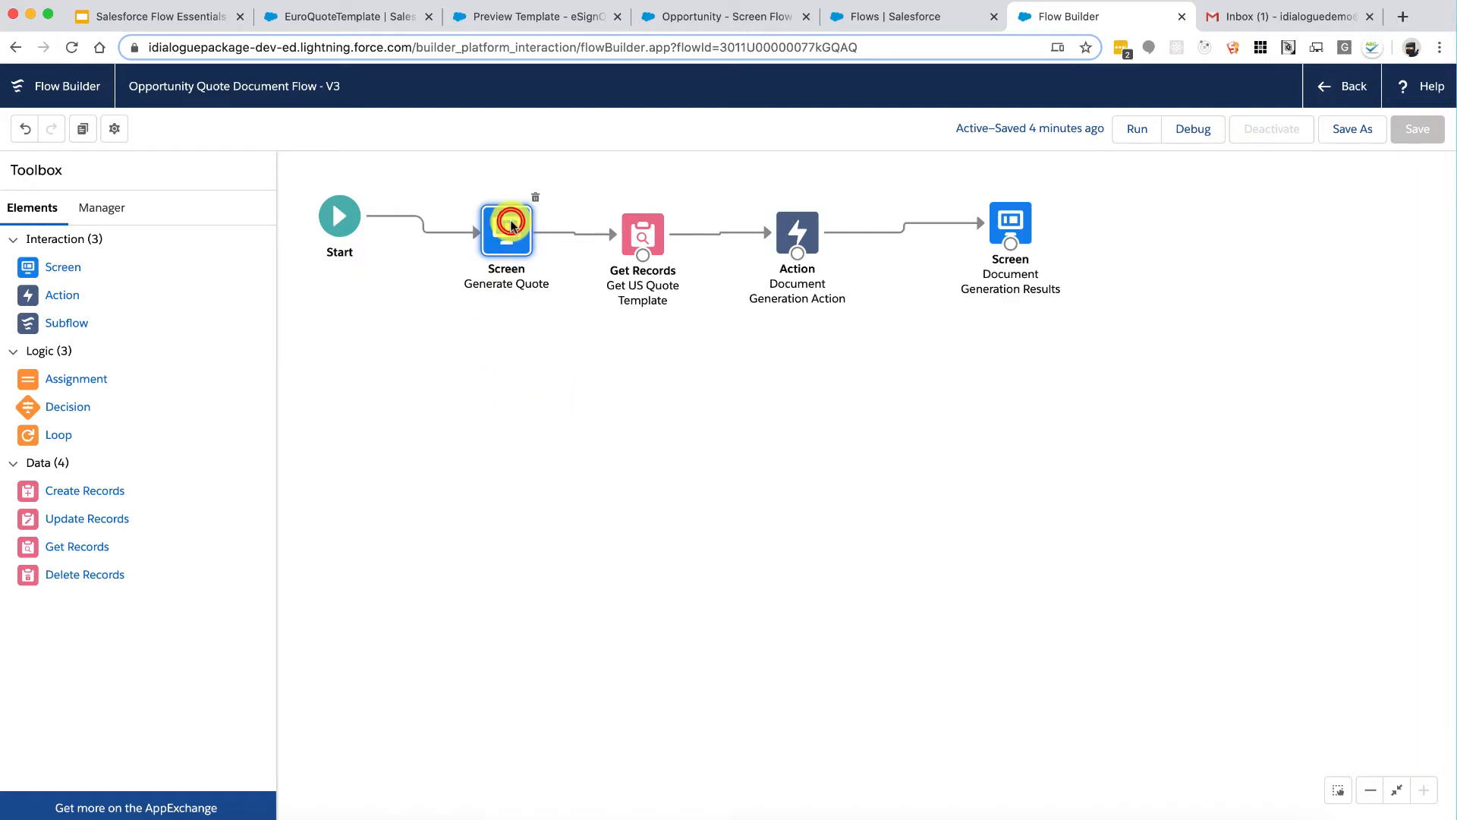
{"action": "double_click", "coordinate": [511, 225]}
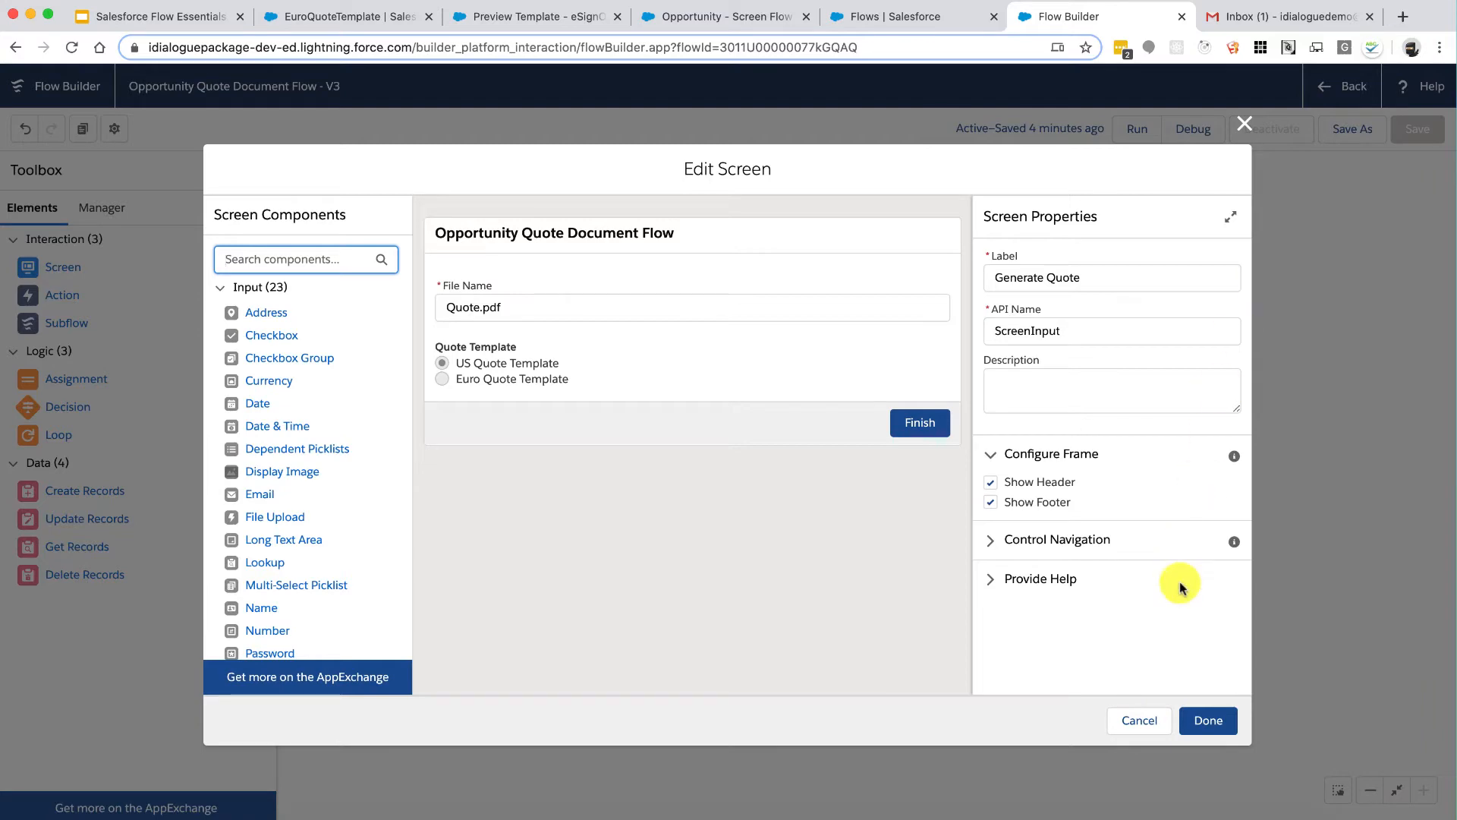
{"action": "left_click", "coordinate": [1138, 727]}
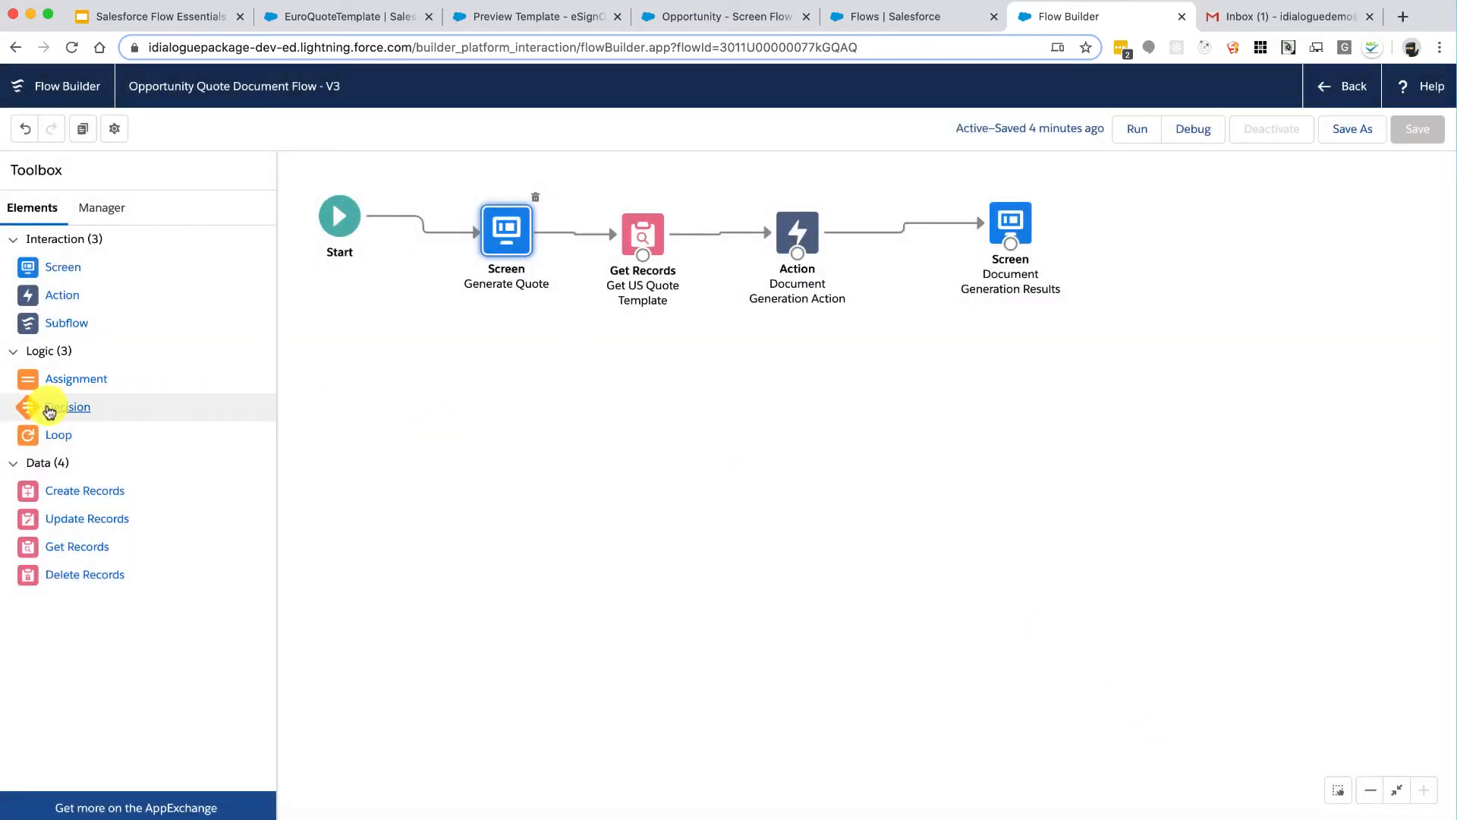
Step: Add a Decision labelled Use US Template? with a first outcome named Yes
{"action": "left_click_drag", "start_coordinate": [34, 409], "coordinate": [534, 378]}
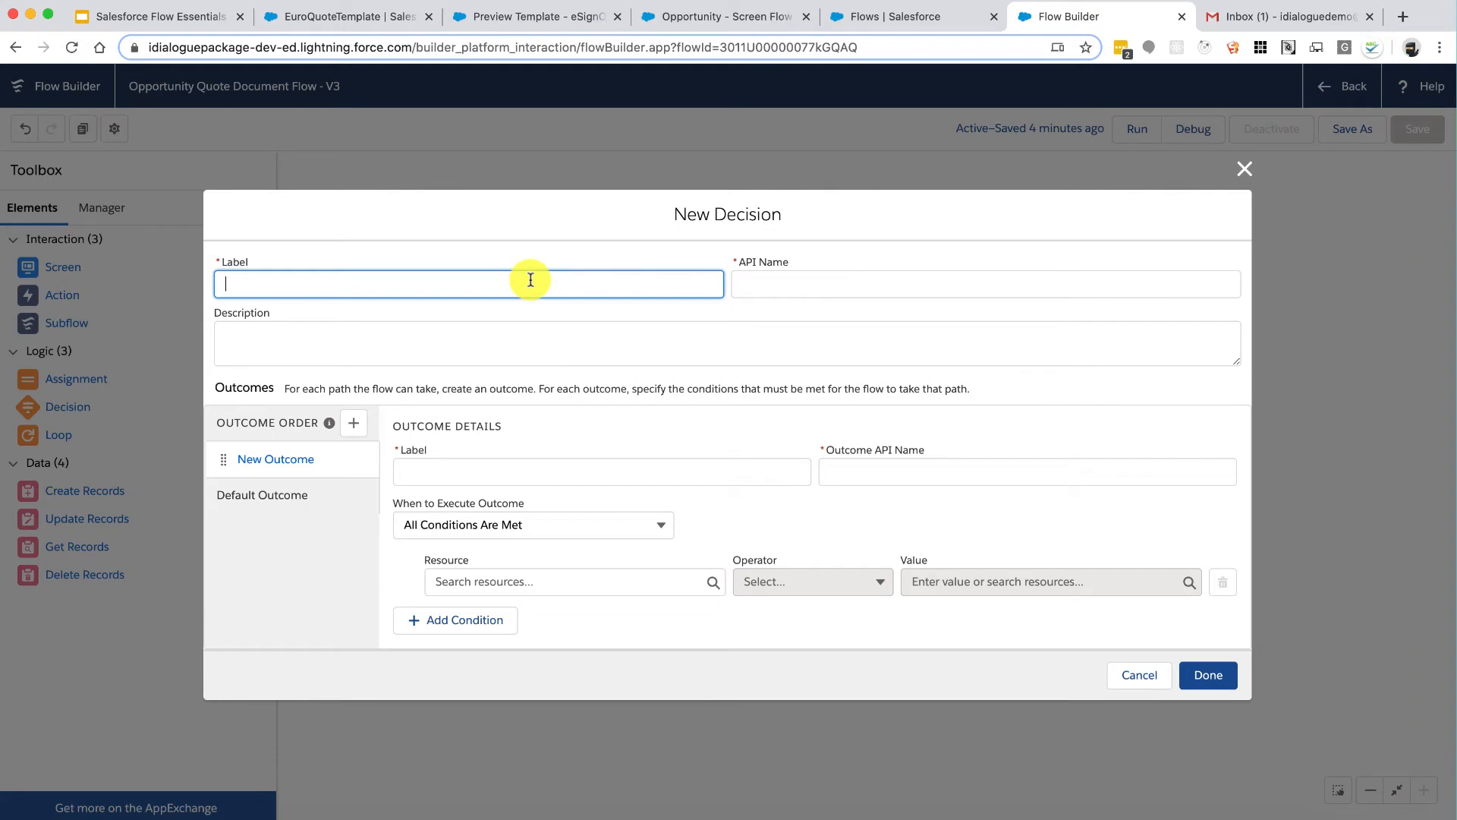
{"action": "type", "text": "Use US Tem"}
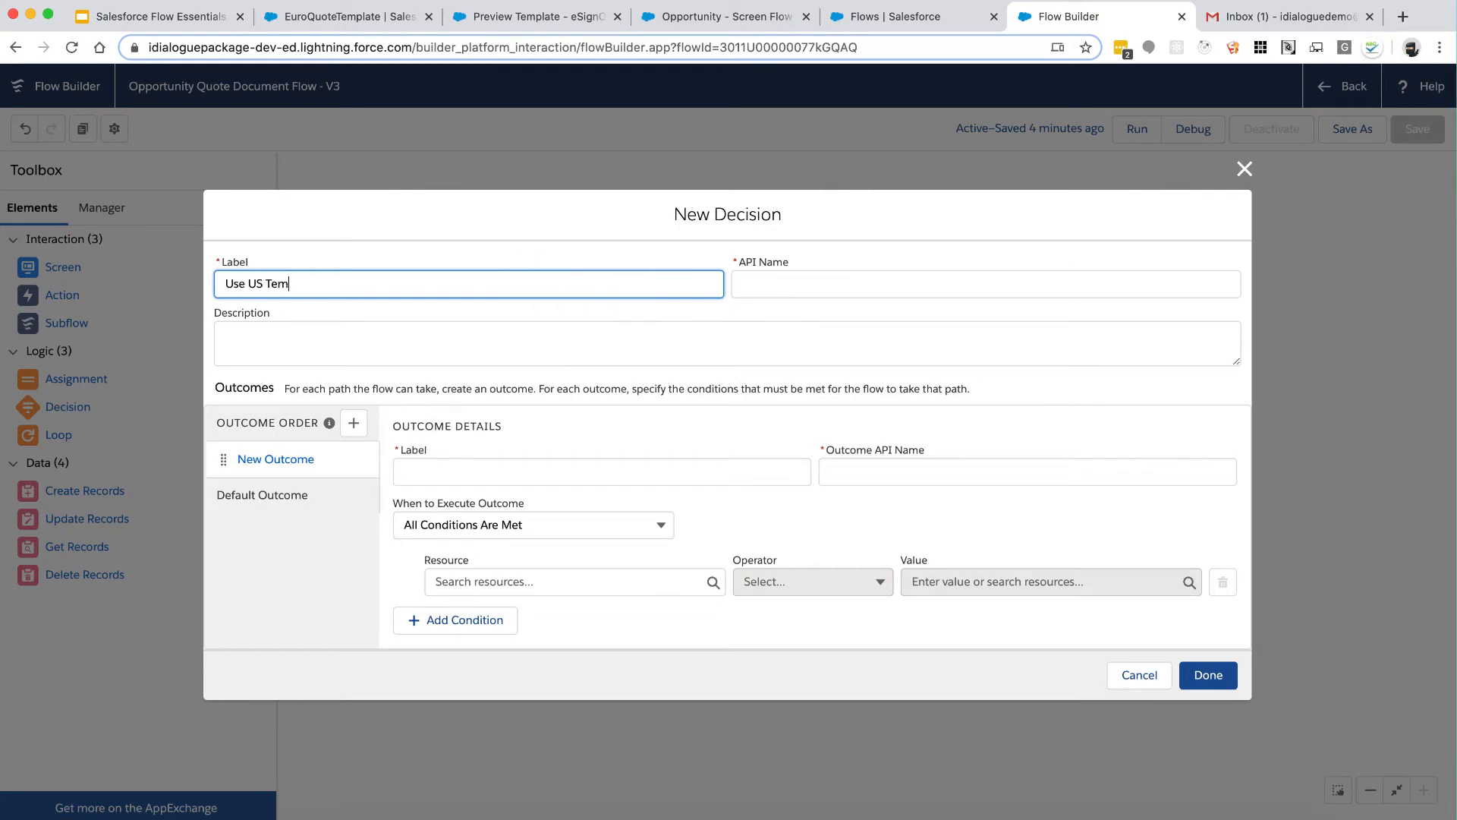
{"action": "key", "text": "Tab"}
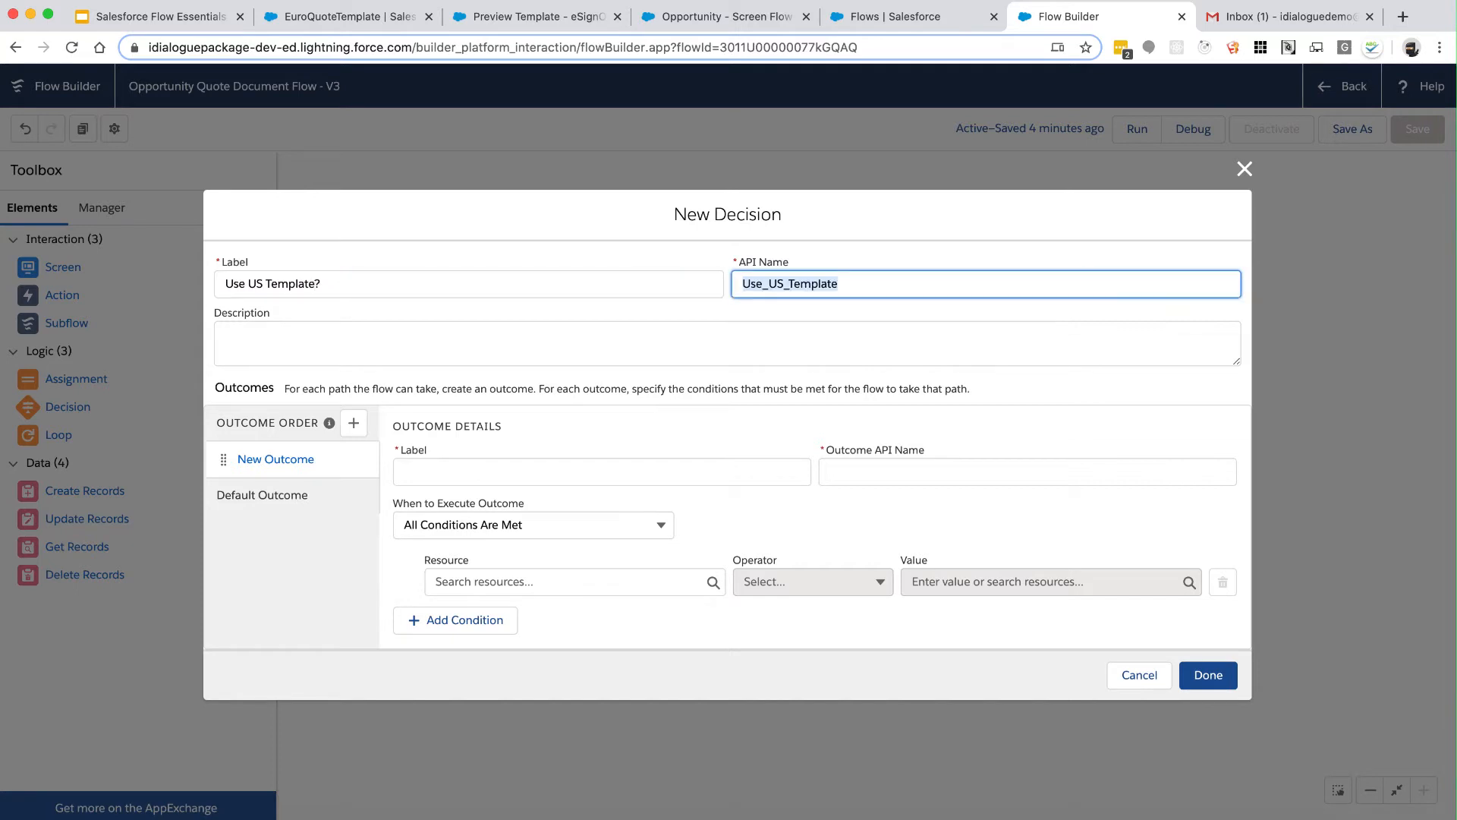
{"action": "left_click", "coordinate": [486, 472]}
{"action": "type", "text": "Yes"}
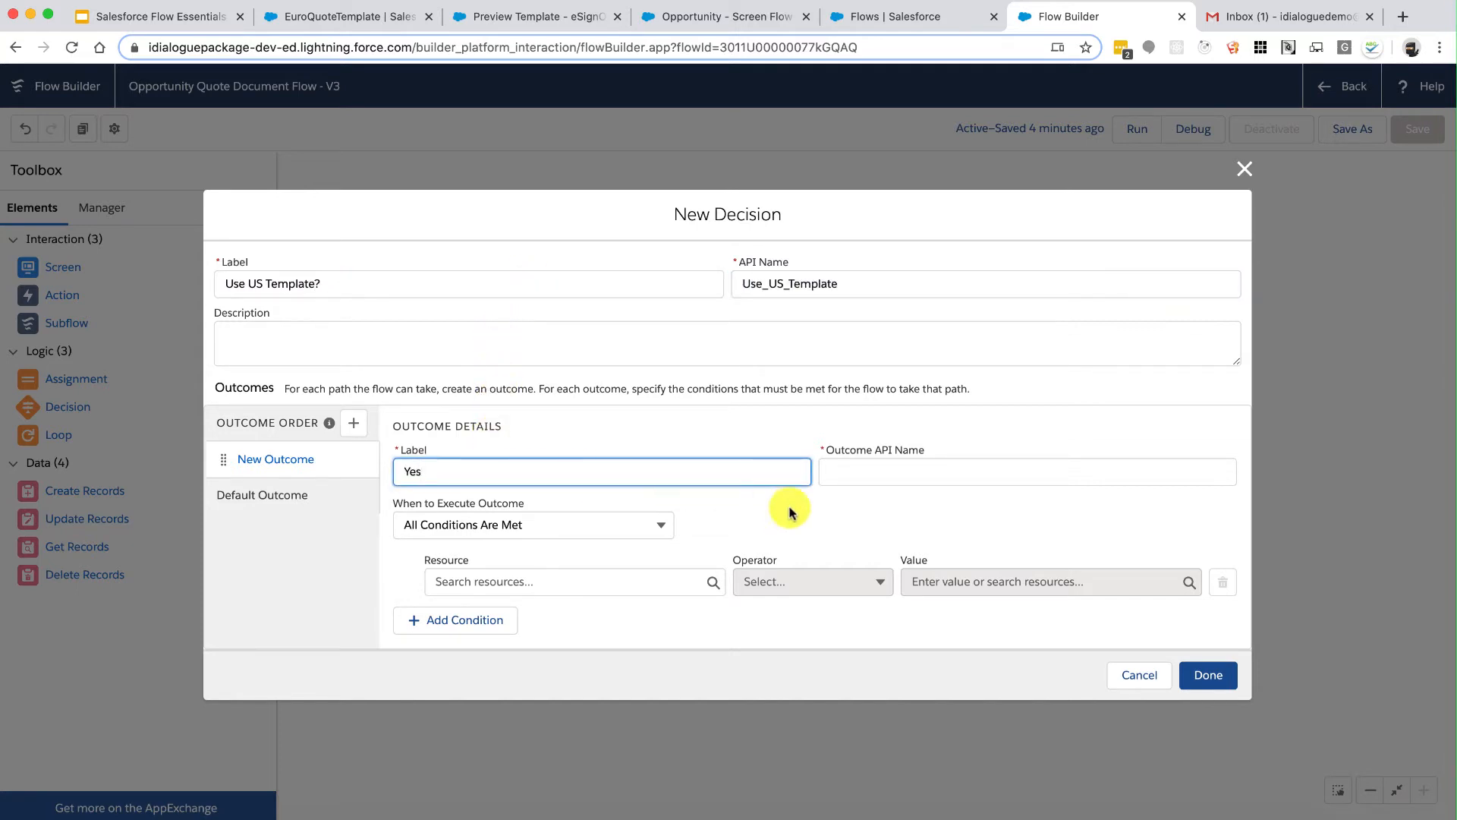
{"action": "left_click", "coordinate": [858, 471]}
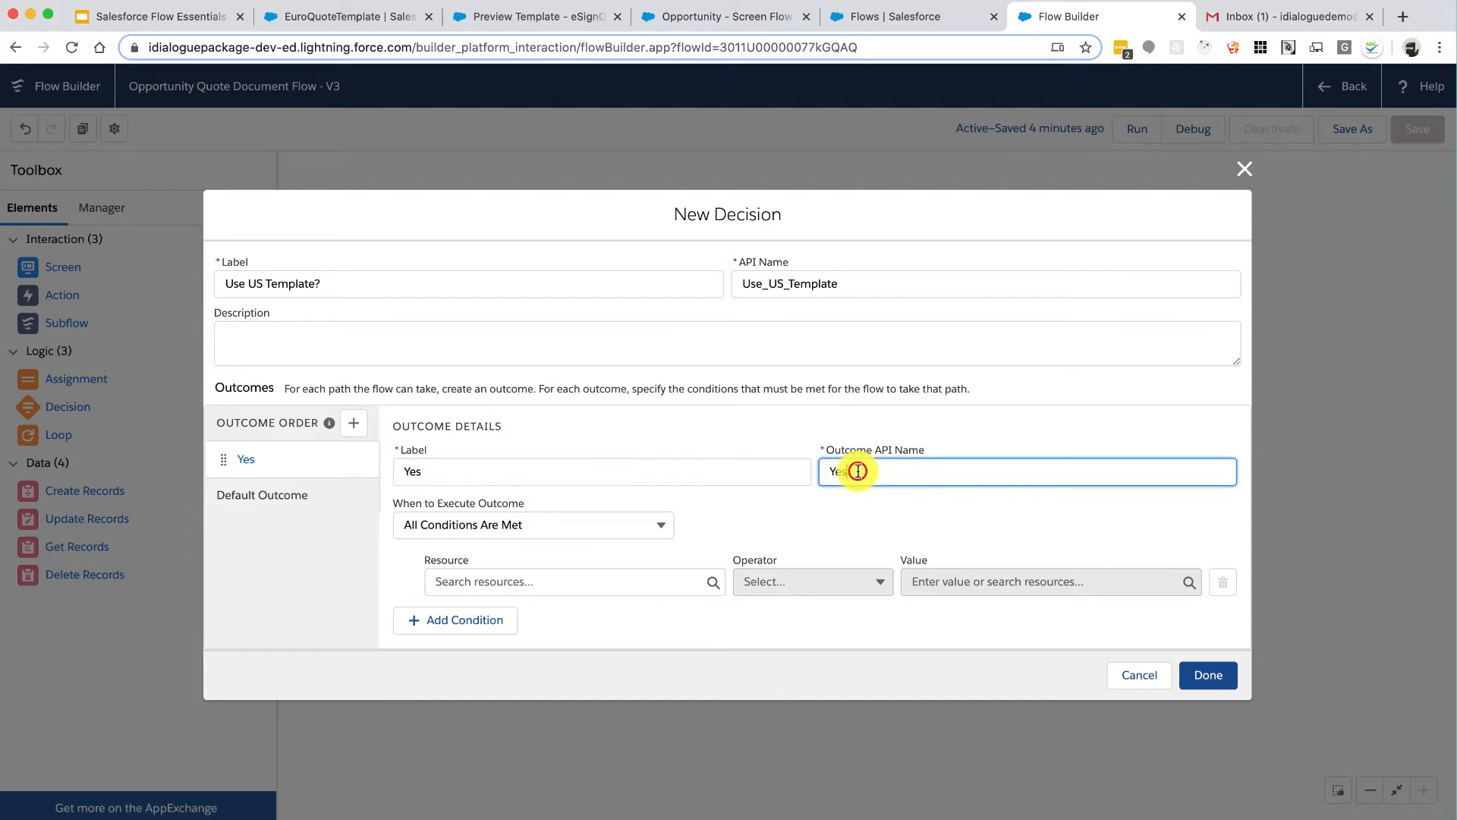
{"action": "type", "text": "USTem"}
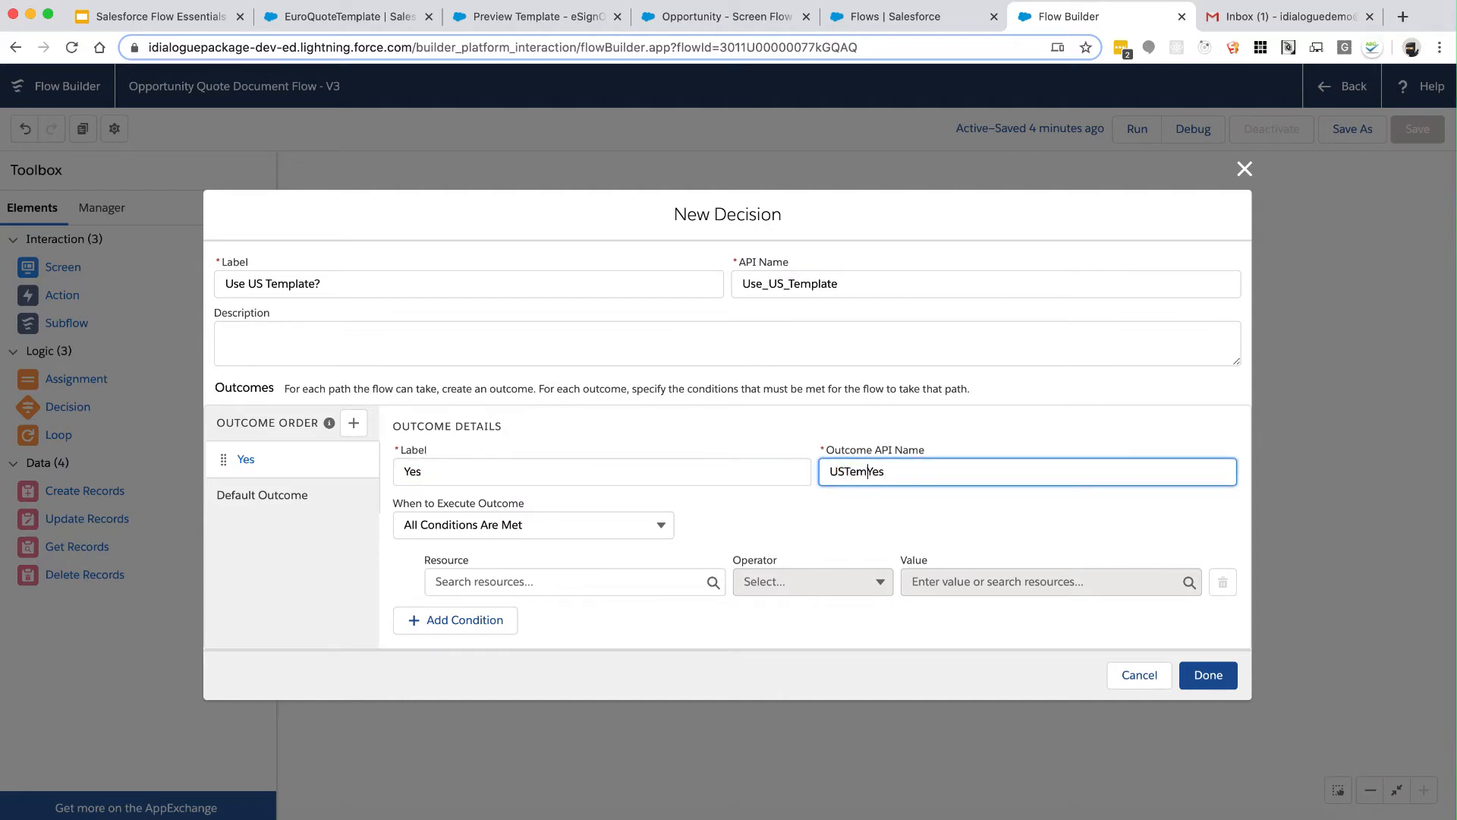
Step: Make the Yes outcome require ScreenInput_TemplateType to equal US
{"action": "left_click", "coordinate": [648, 581]}
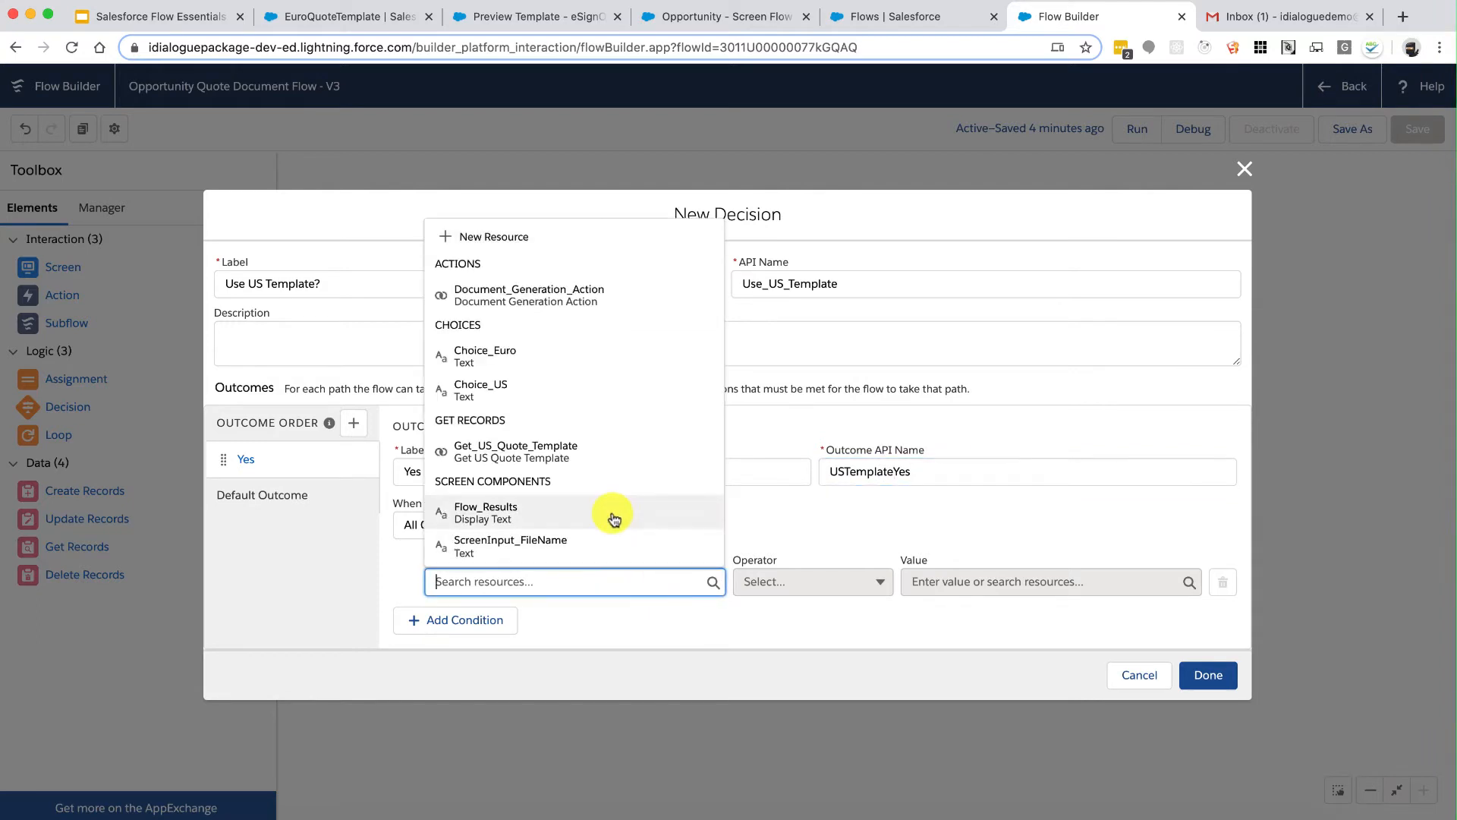
{"action": "scroll", "coordinate": [611, 516], "scroll_direction": "down", "scroll_amount": 1}
{"action": "scroll", "coordinate": [611, 516], "scroll_direction": "down", "scroll_amount": 1}
{"action": "left_click", "coordinate": [572, 487]}
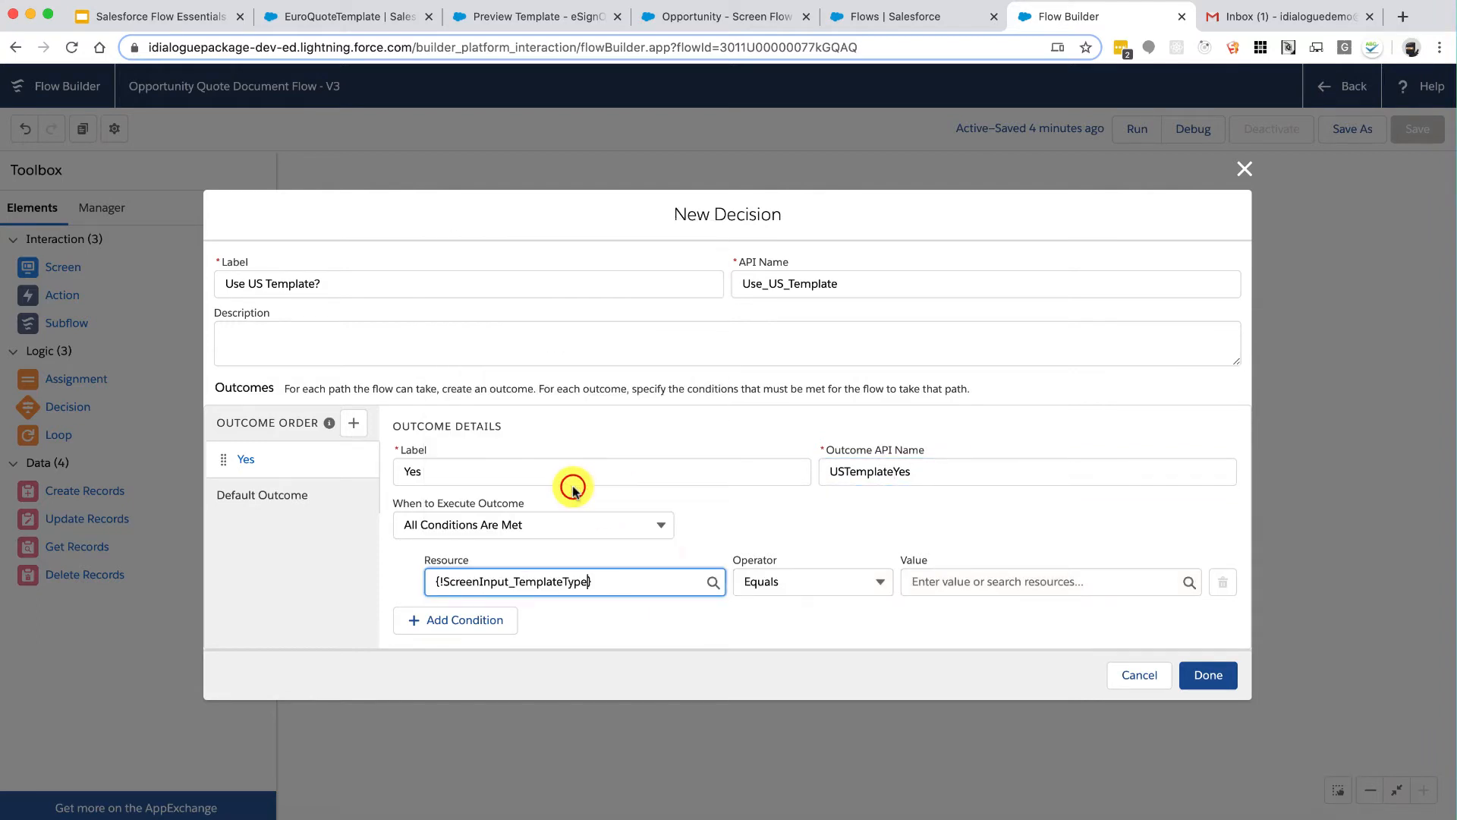
{"action": "left_click", "coordinate": [941, 581]}
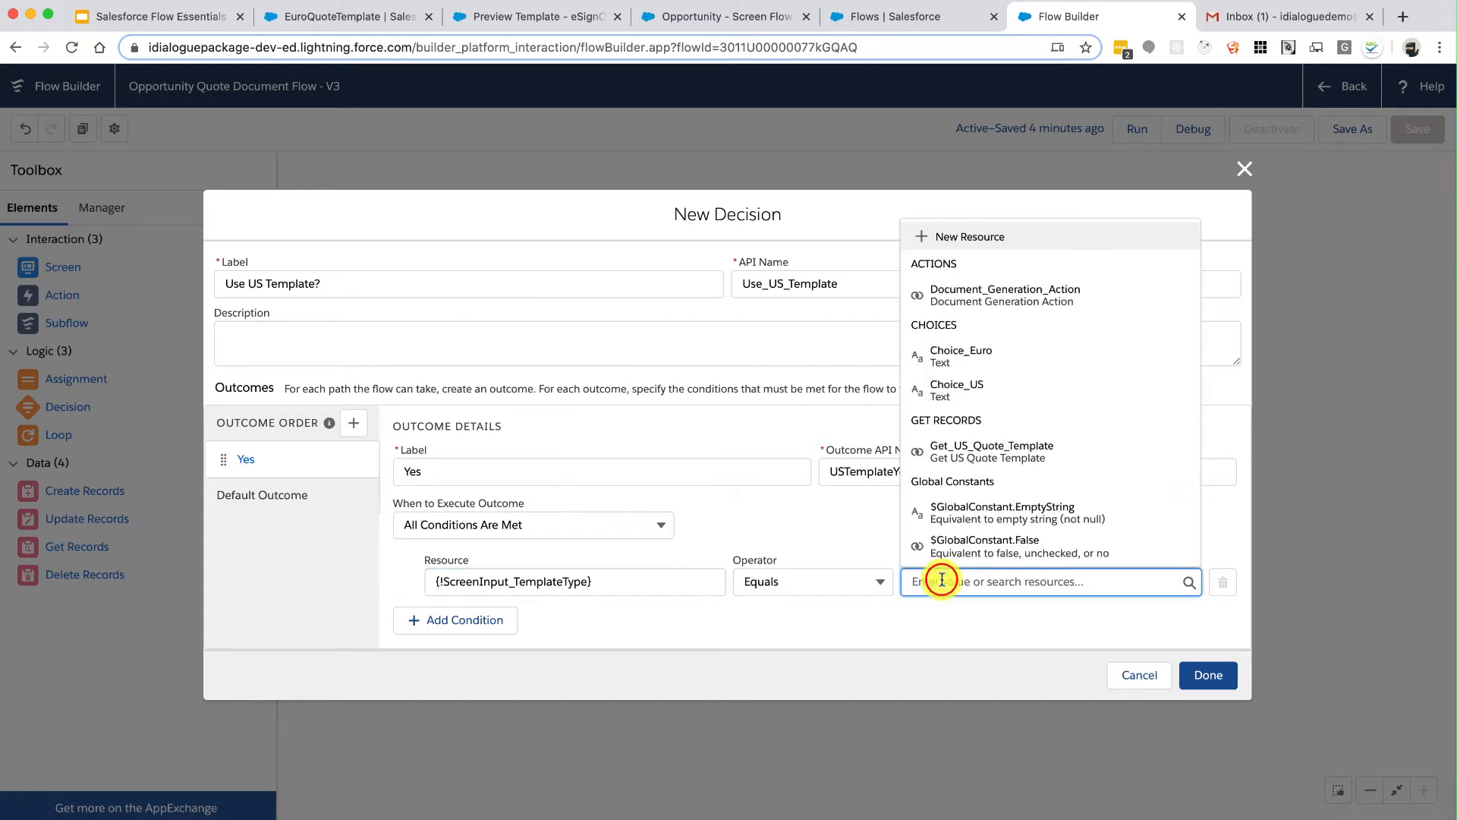
{"action": "type", "text": "US"}
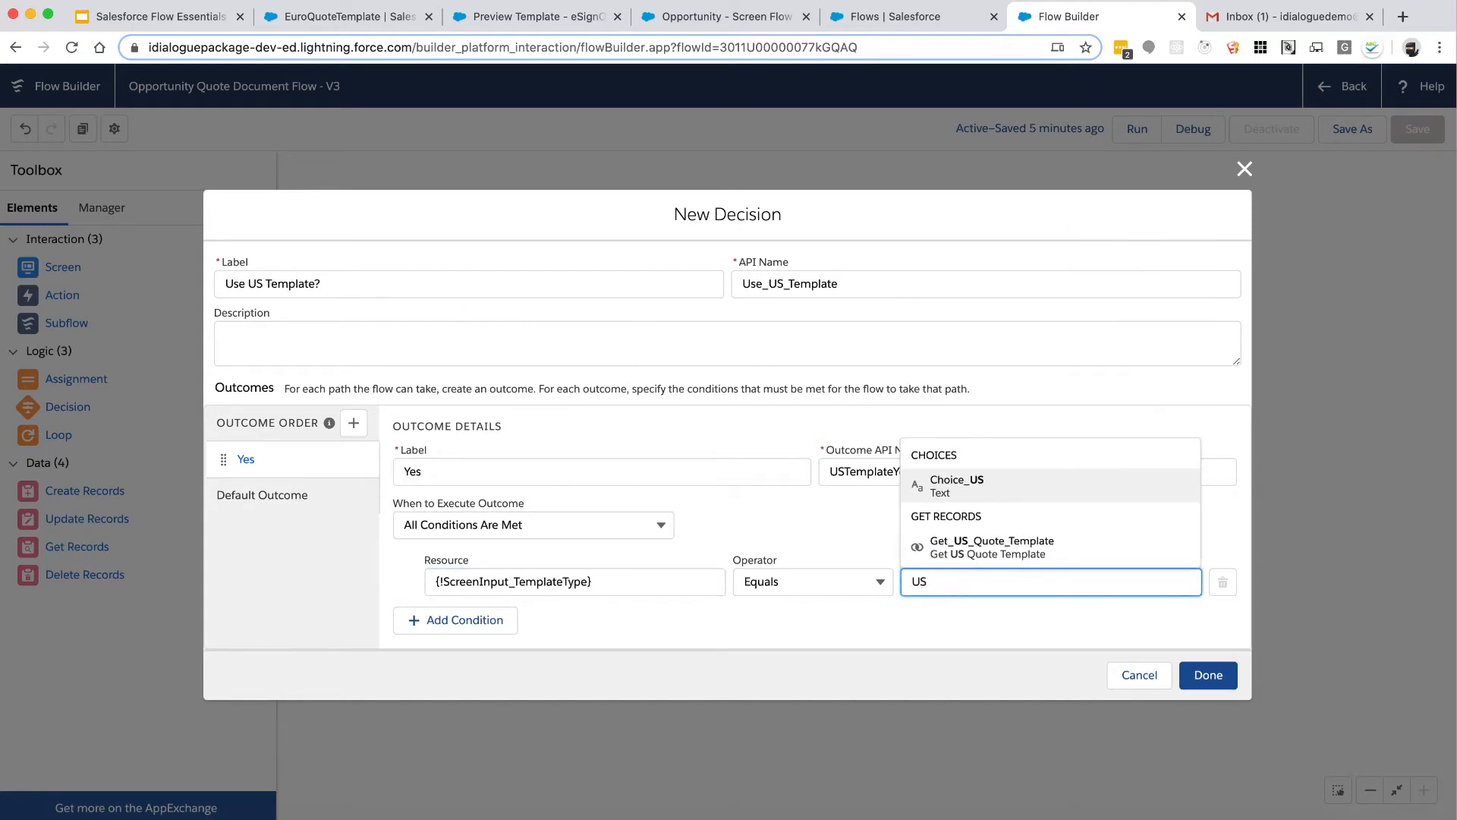
Step: Rename the default outcome to No and review both outcomes
{"action": "left_click", "coordinate": [262, 494]}
{"action": "double_click", "coordinate": [456, 437]}
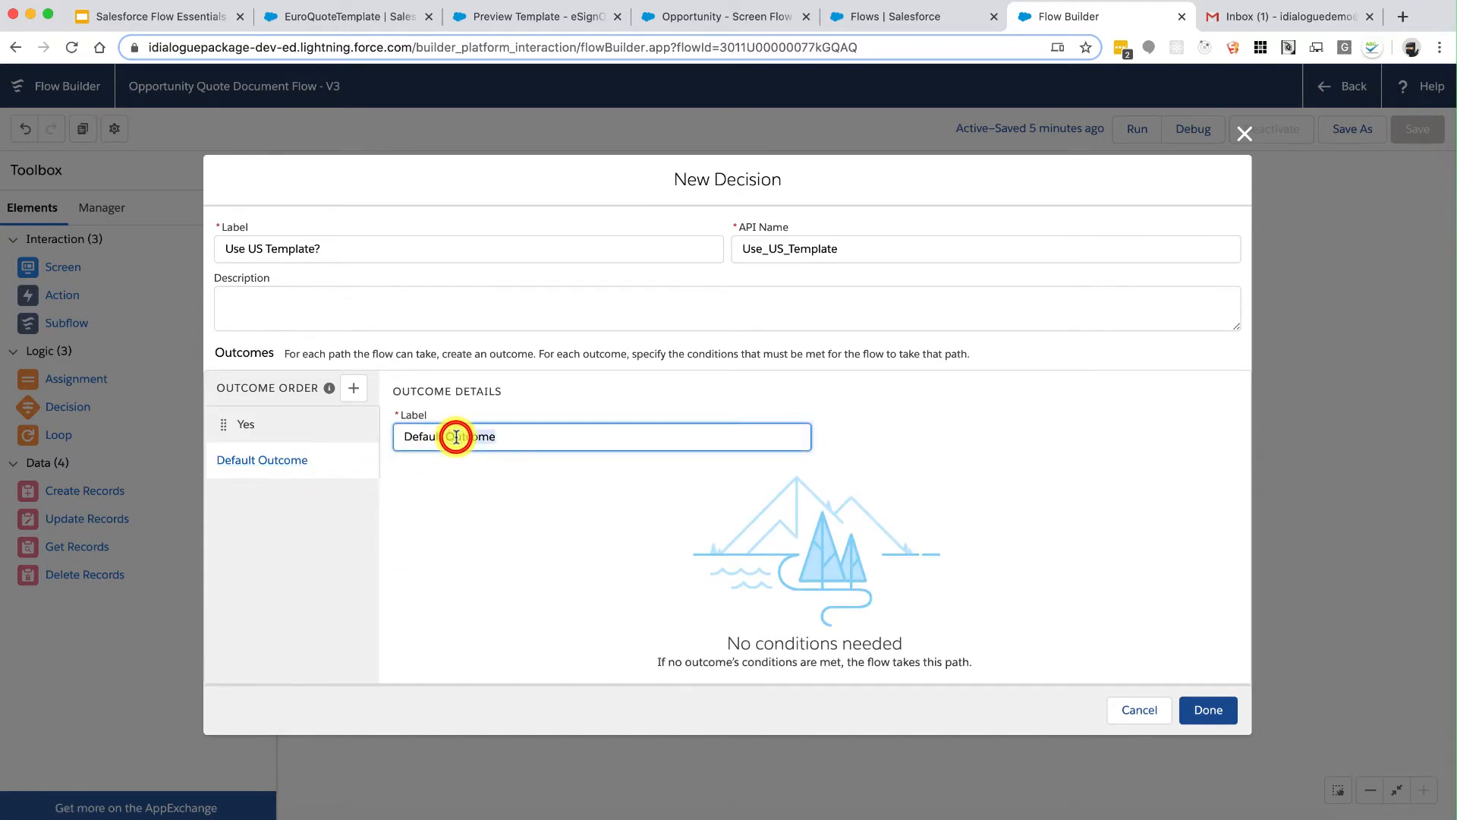
{"action": "triple_click", "coordinate": [456, 437]}
{"action": "type", "text": "No"}
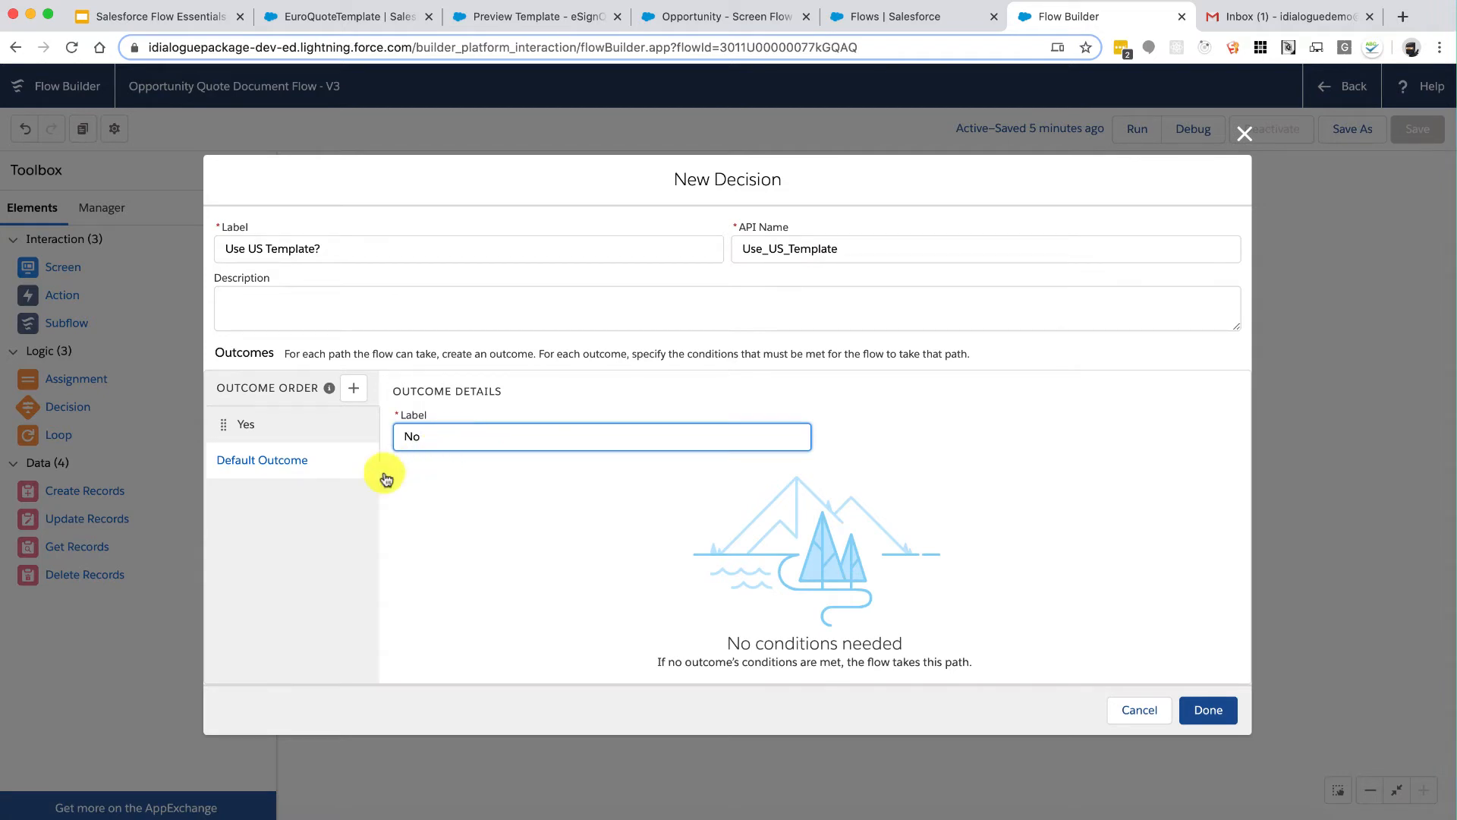
{"action": "left_click", "coordinate": [289, 431]}
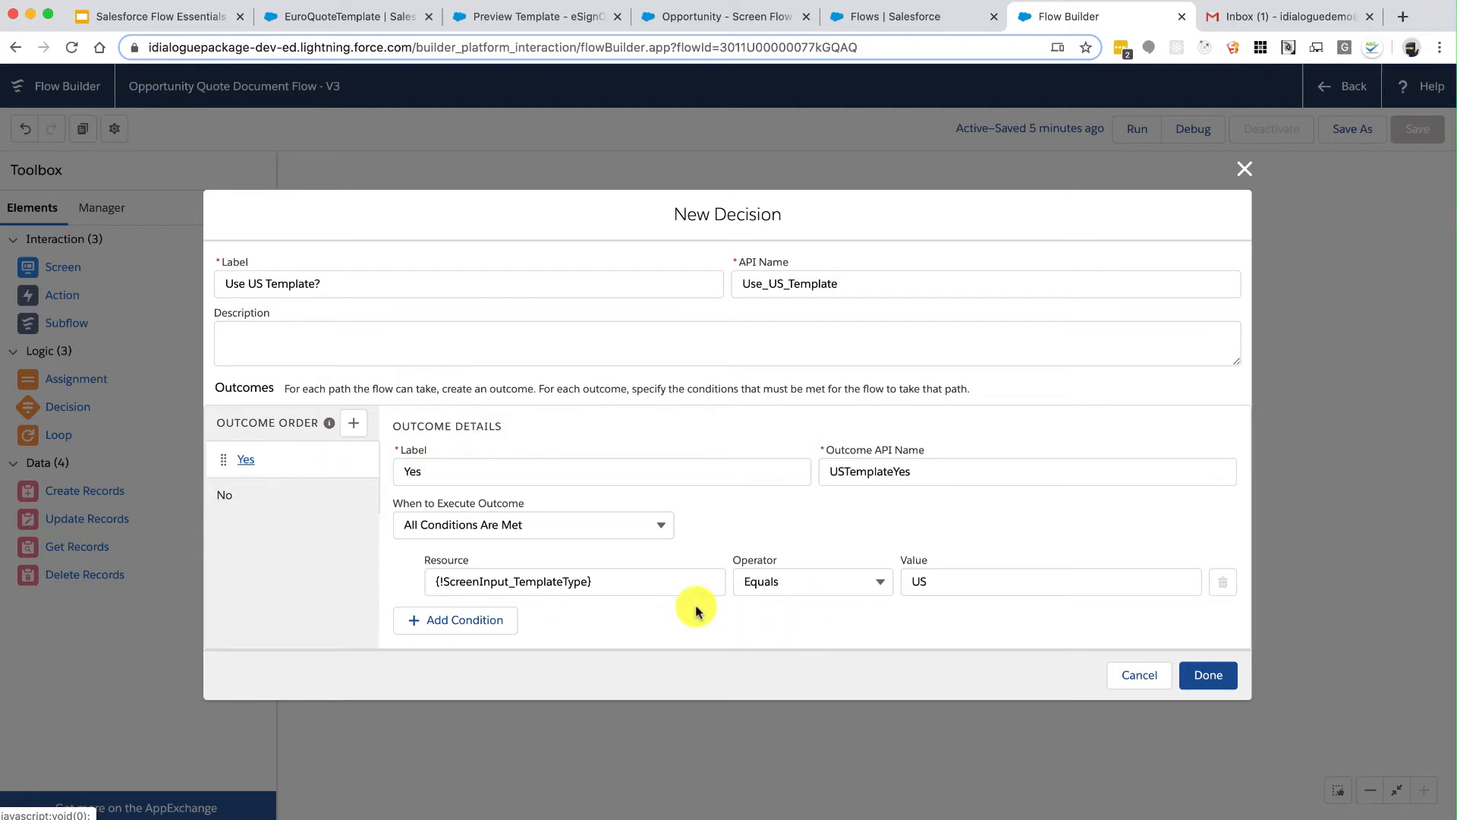
{"action": "left_click", "coordinate": [303, 498]}
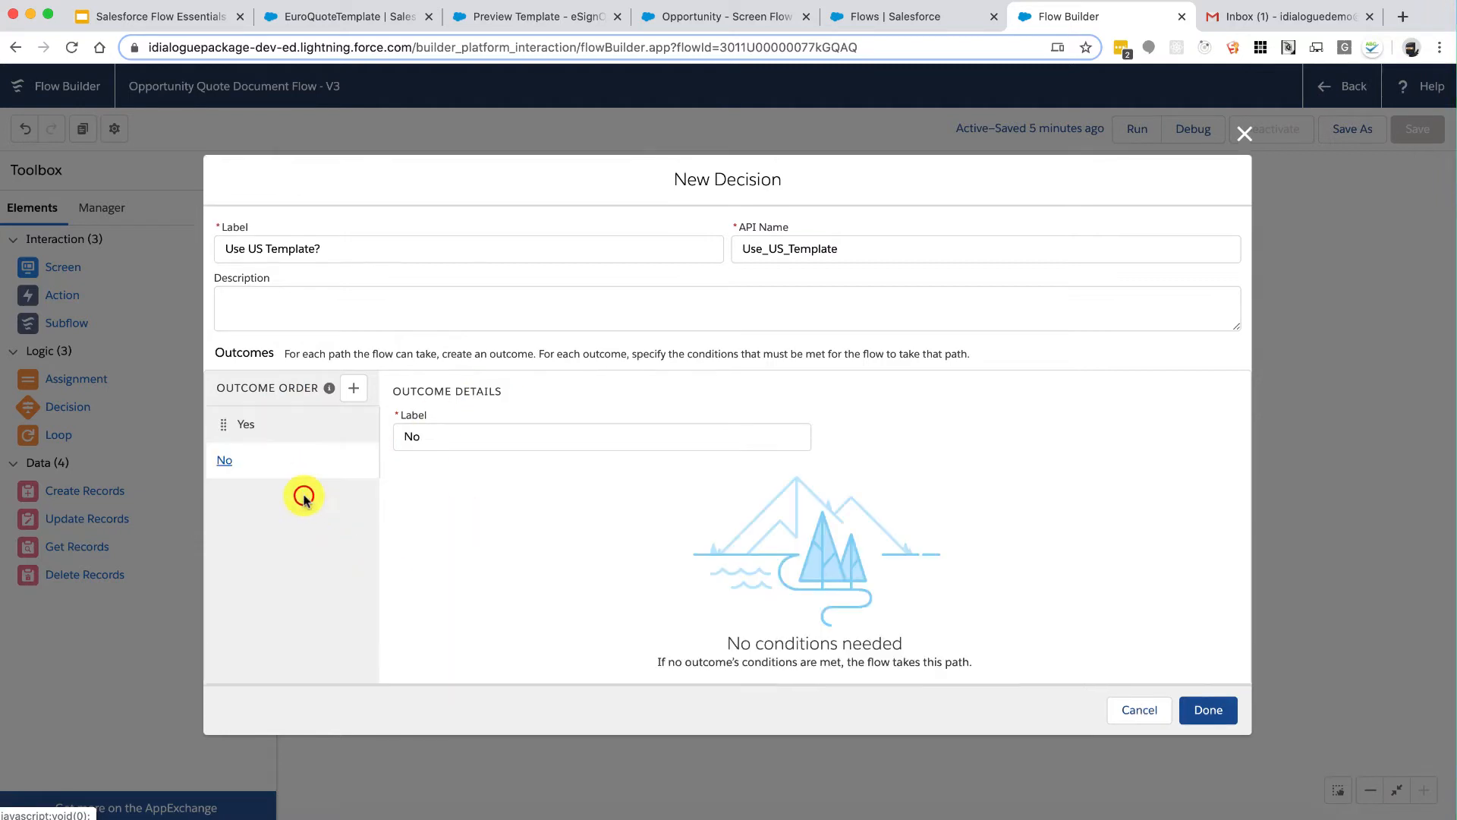
{"action": "left_click", "coordinate": [304, 423]}
Step: Place the Use US Template? decision on the canvas and review the Generate Quote screen
{"action": "left_click", "coordinate": [1195, 674]}
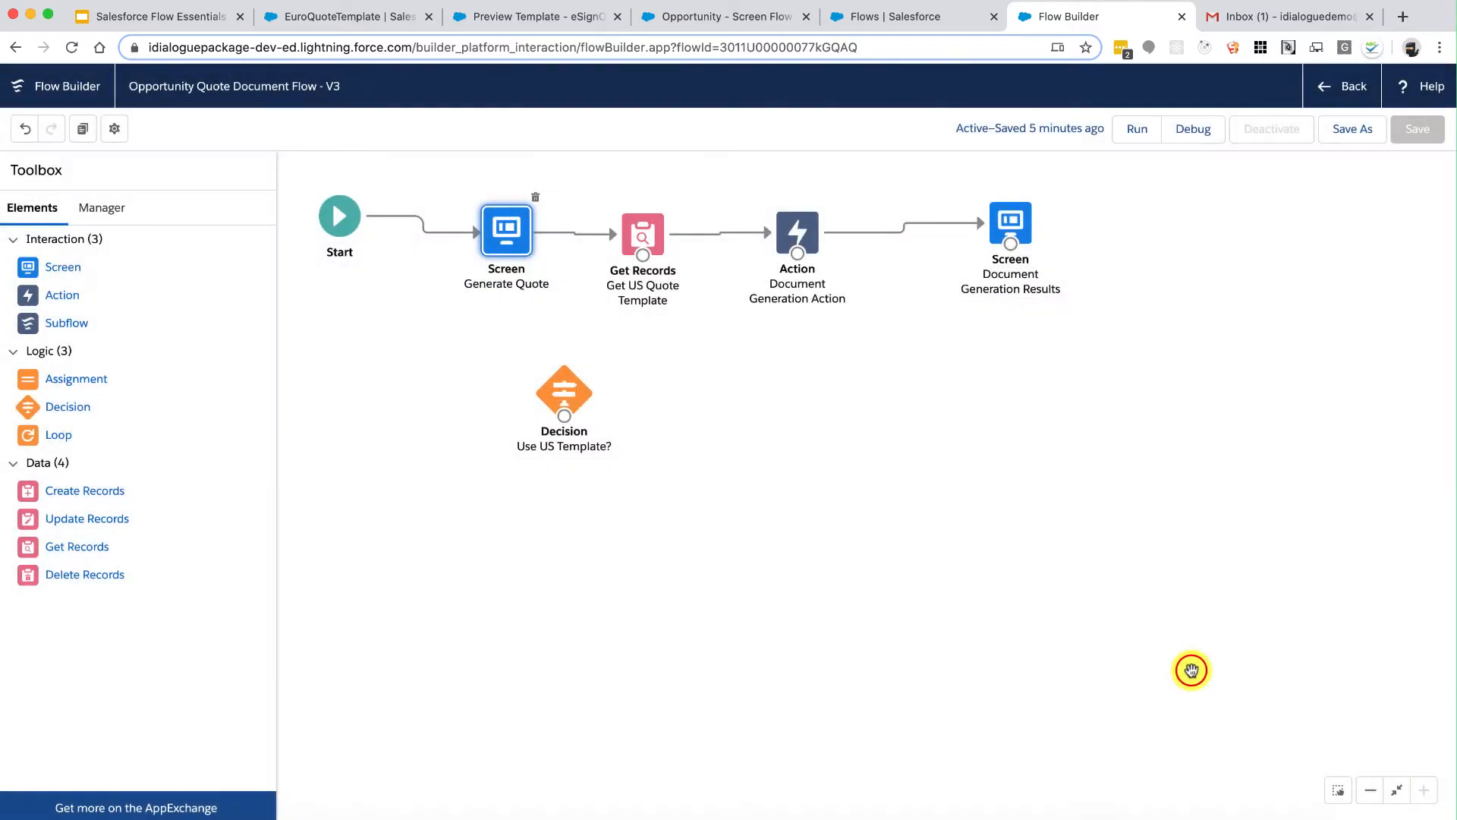
{"action": "left_click_drag", "start_coordinate": [574, 379], "coordinate": [544, 387]}
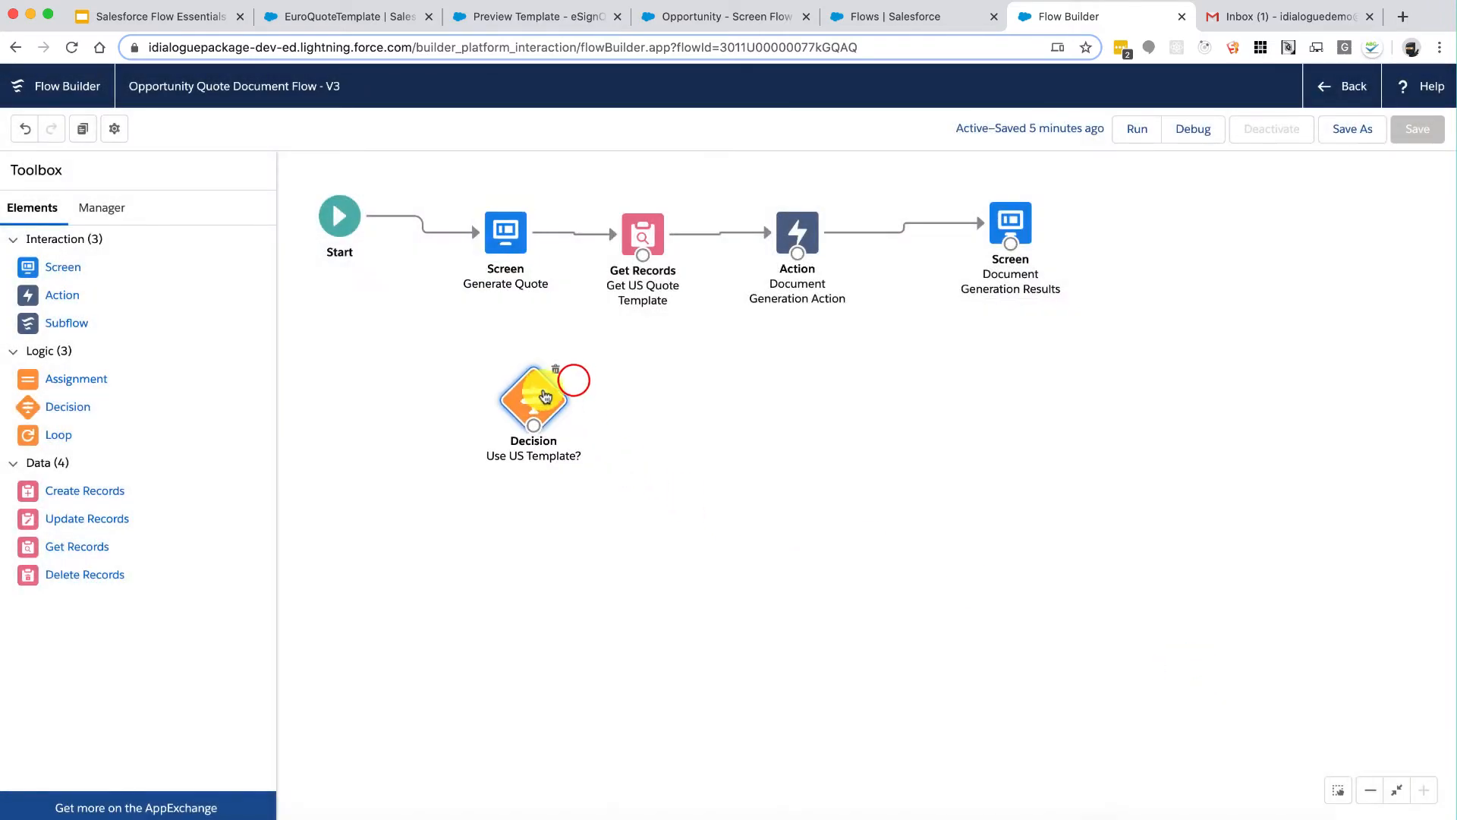
{"action": "left_click", "coordinate": [575, 237]}
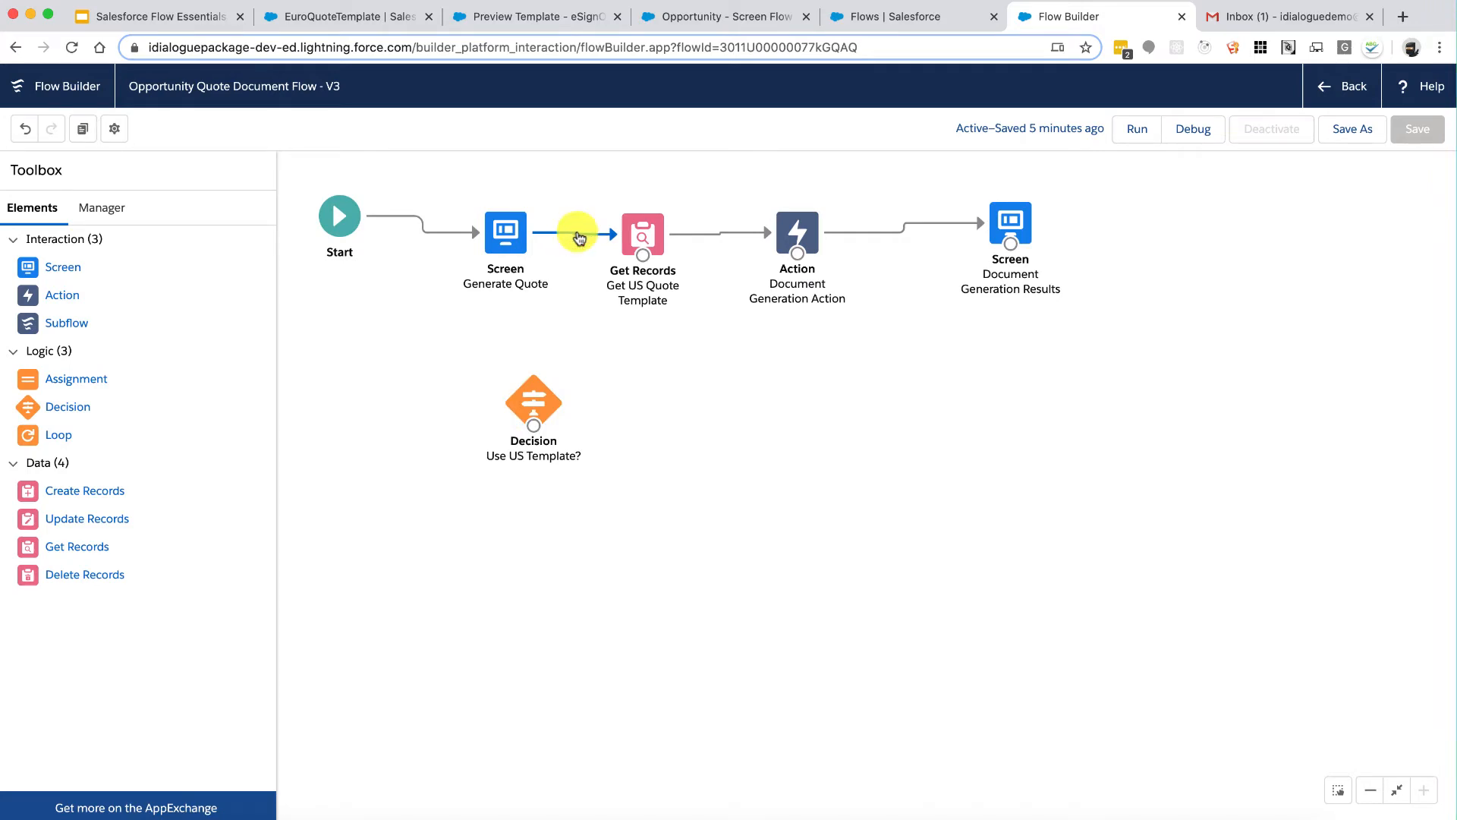
{"action": "left_click", "coordinate": [506, 233]}
{"action": "double_click", "coordinate": [505, 233]}
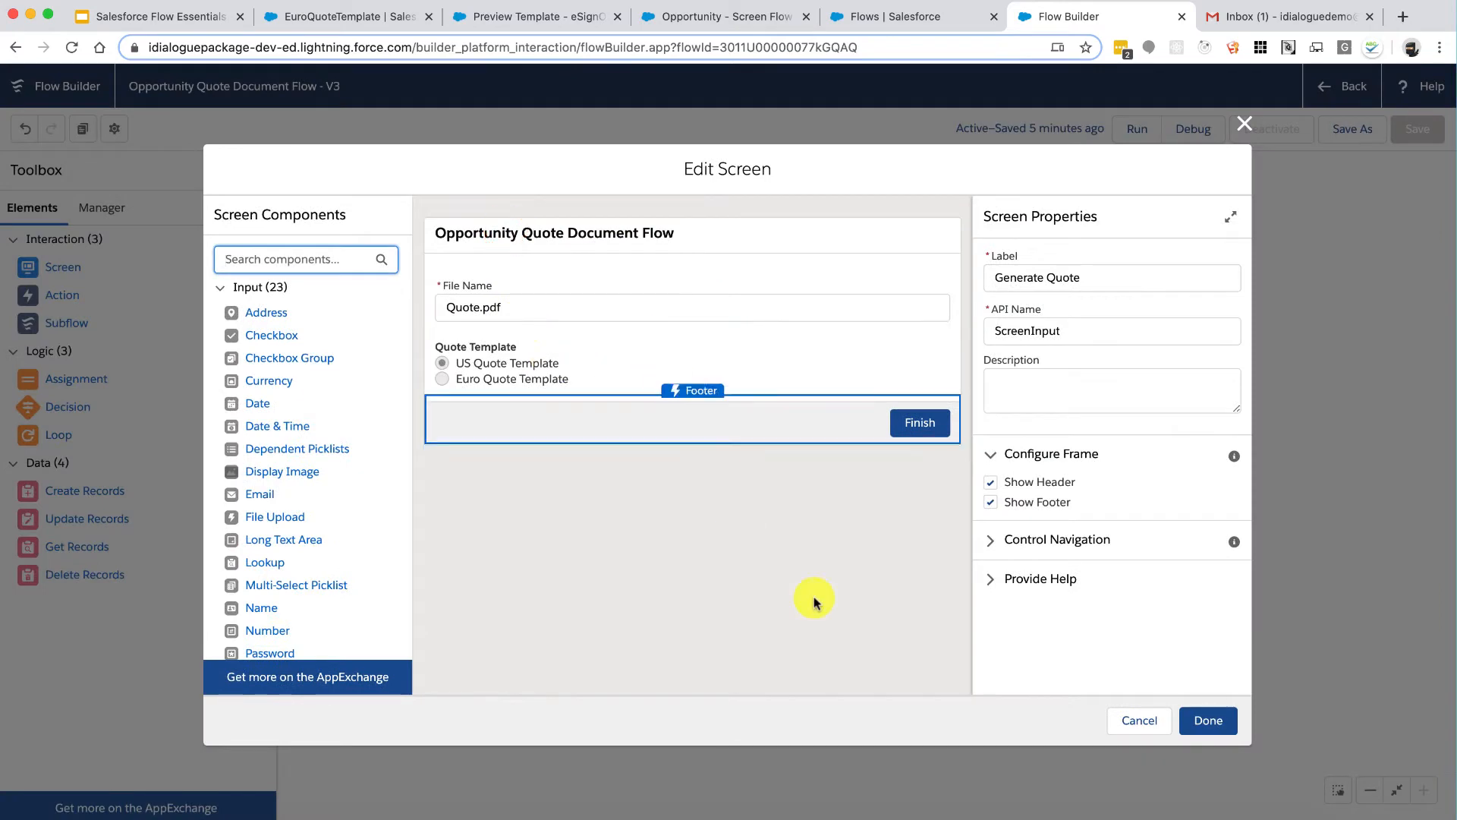
{"action": "left_click", "coordinate": [1206, 721]}
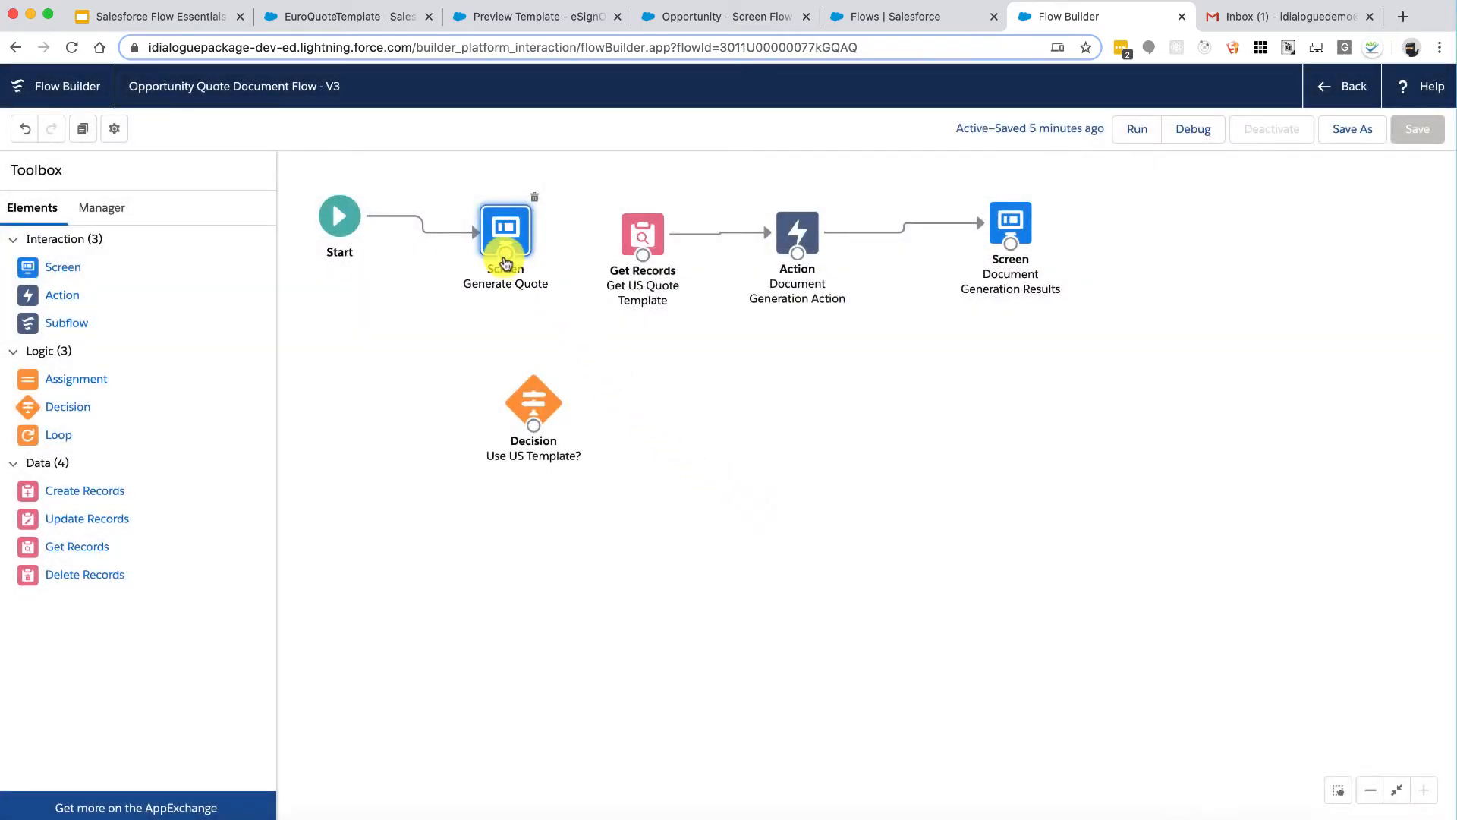
Step: Connect Generate Quote to the decision, and its Yes outcome to Get US Quote Template
{"action": "left_click_drag", "start_coordinate": [504, 259], "coordinate": [642, 261]}
{"action": "left_click", "coordinate": [505, 435]}
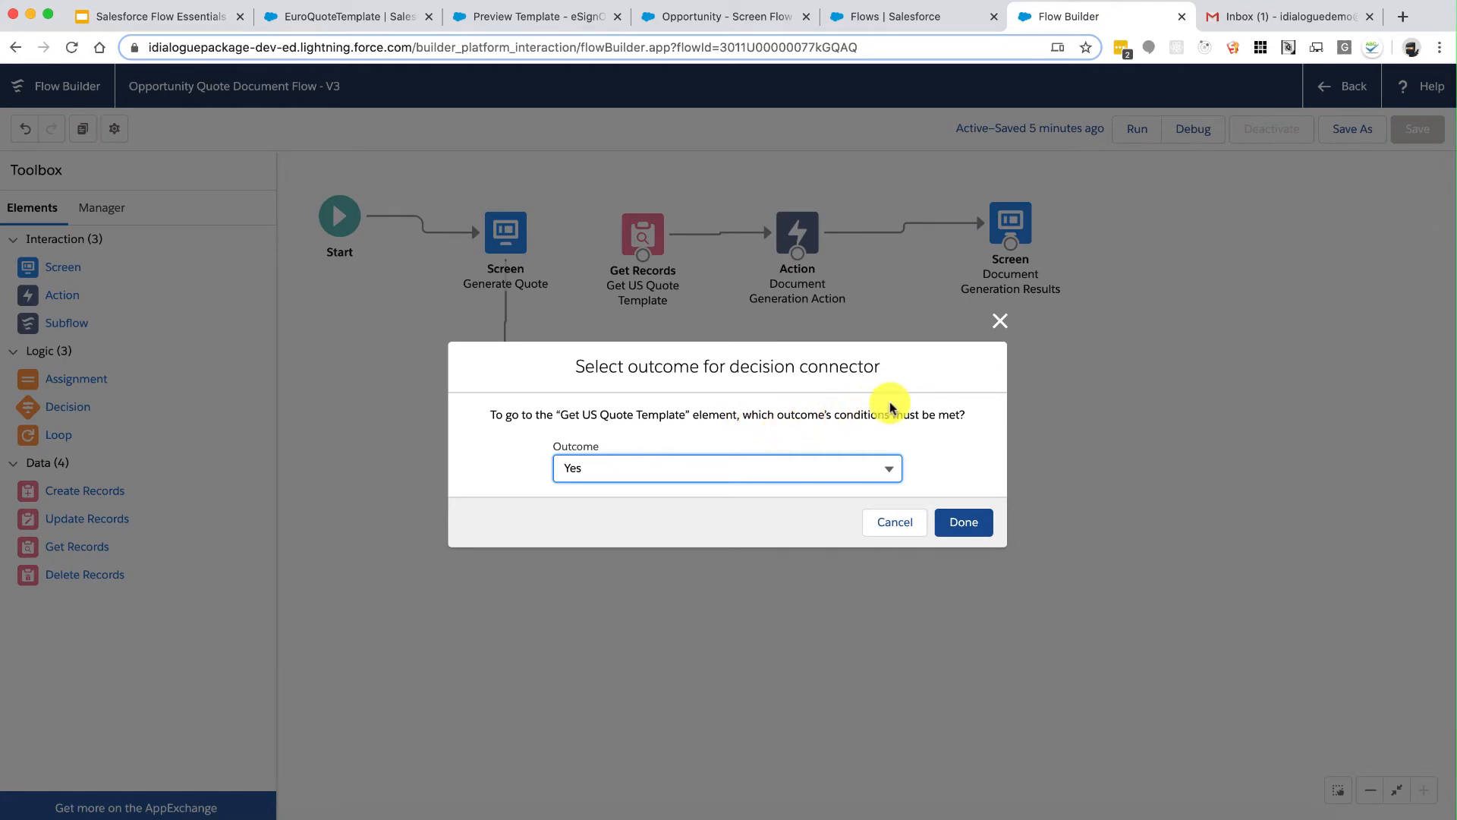
{"action": "left_click", "coordinate": [961, 519]}
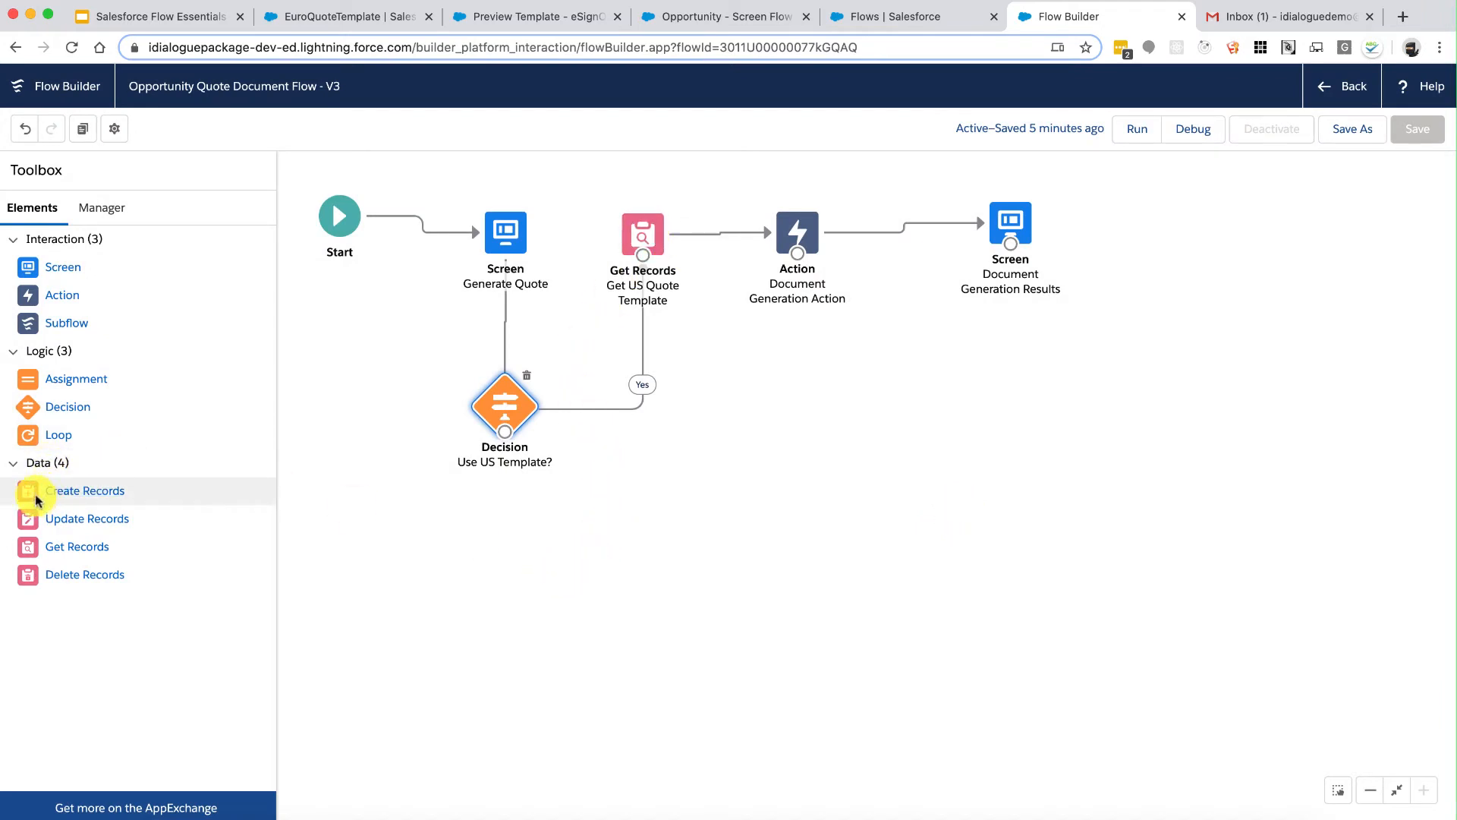
Step: Add a Get Records element, Get Euro Quote Template, querying Content Version
{"action": "left_click_drag", "start_coordinate": [27, 546], "coordinate": [622, 494]}
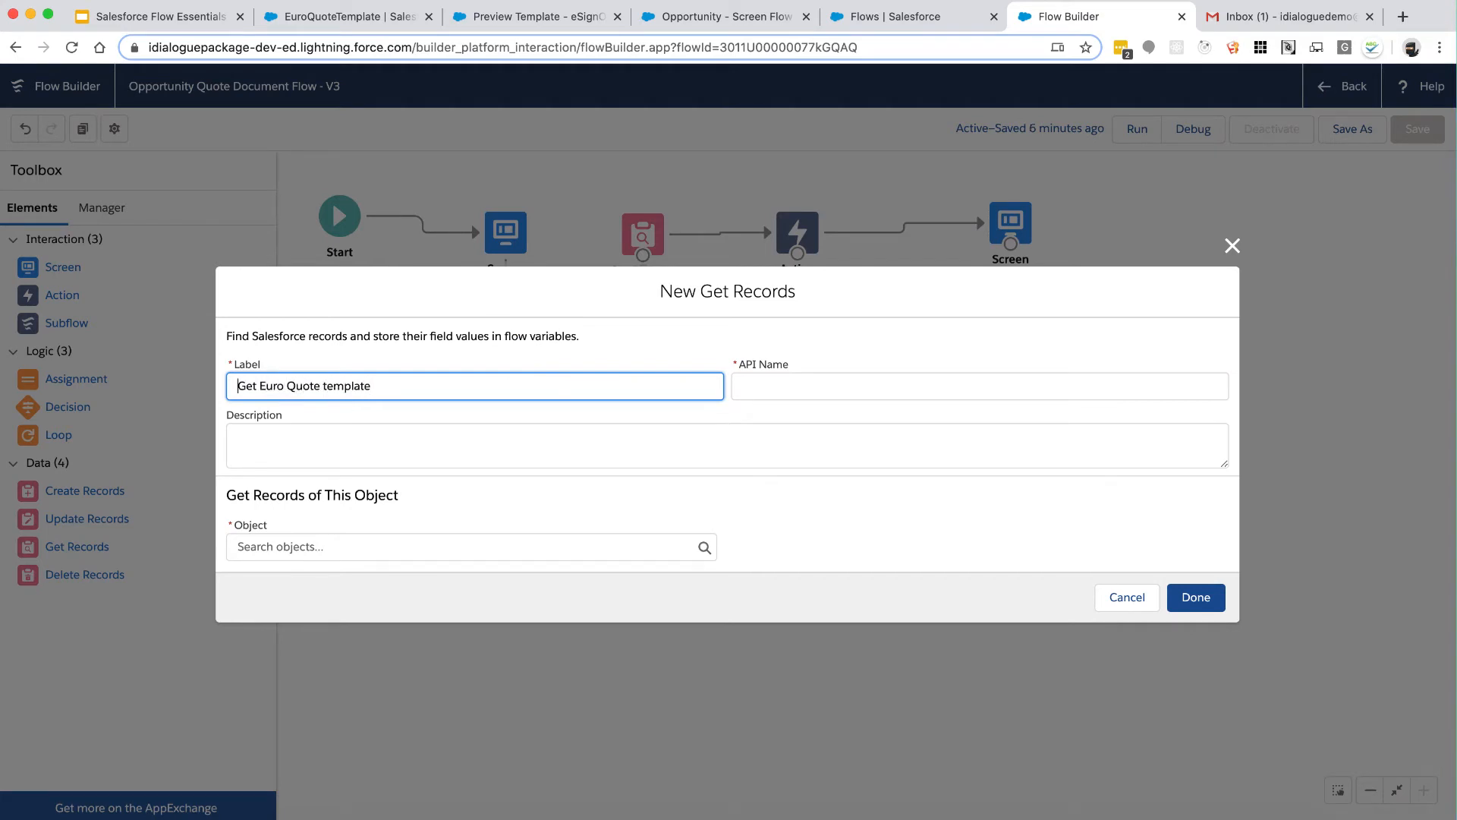
{"action": "key", "text": "Tab"}
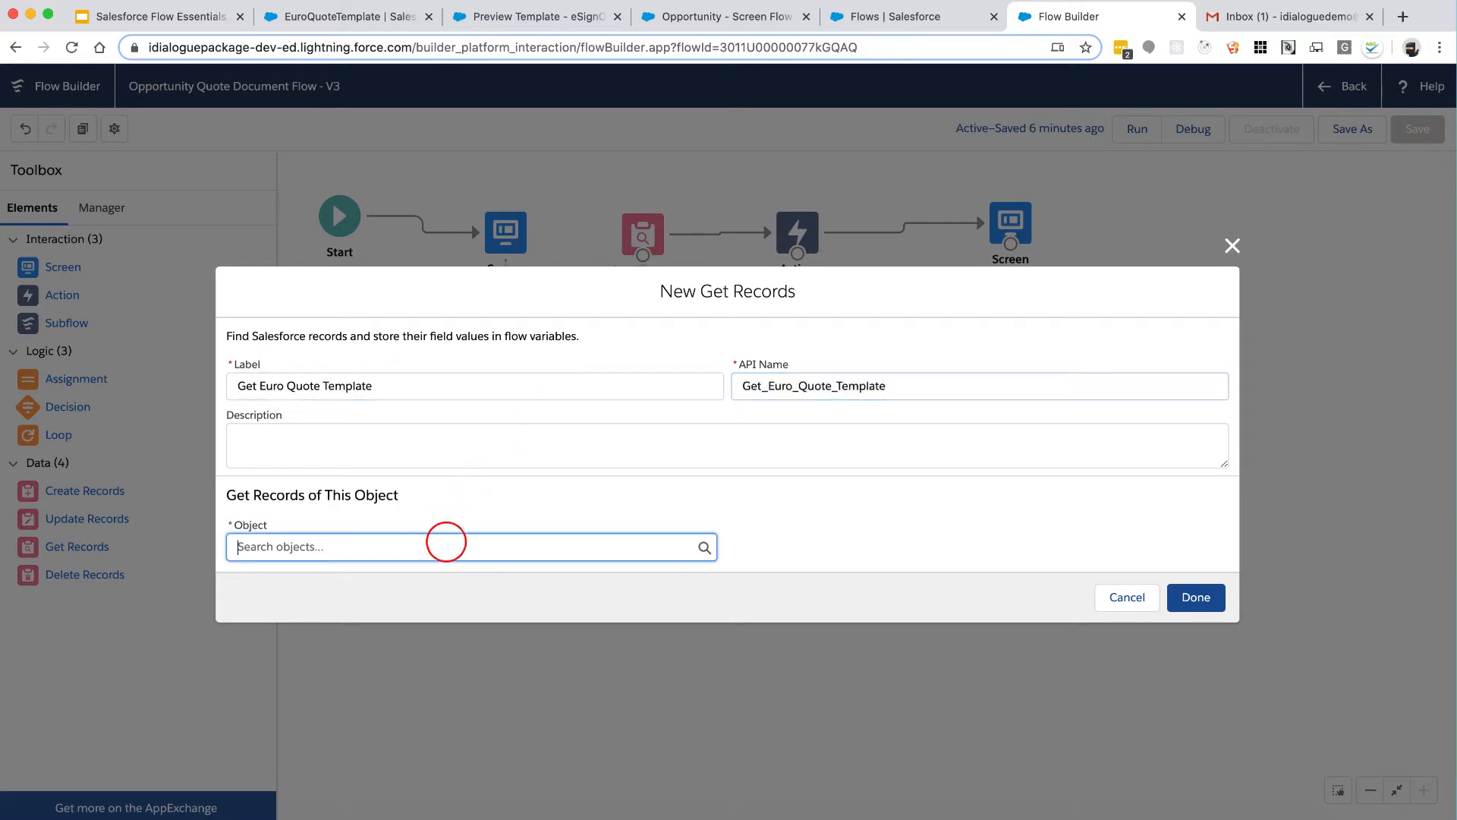
{"action": "type", "text": "content"}
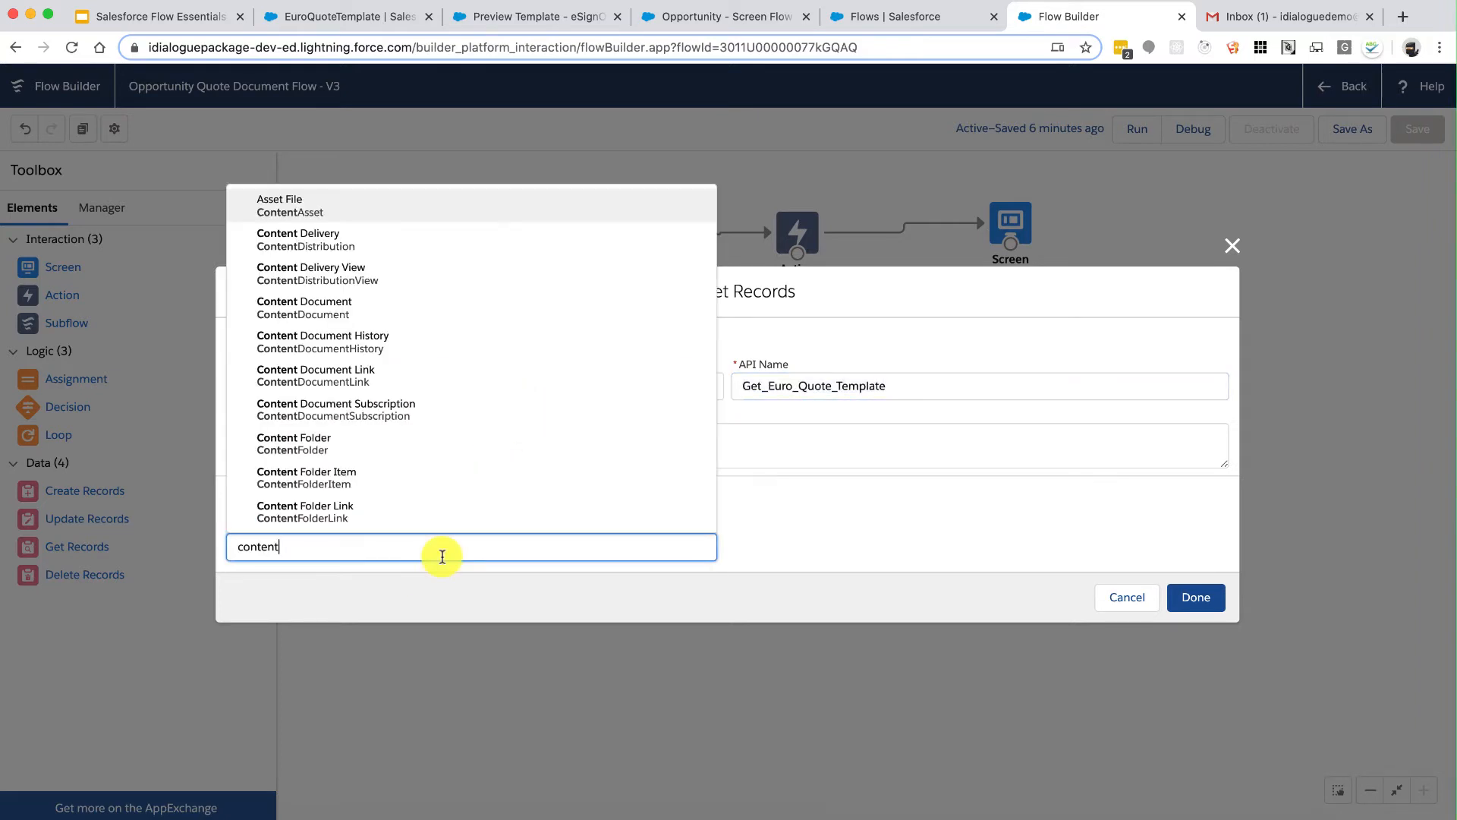
{"action": "type", "text": "ver"}
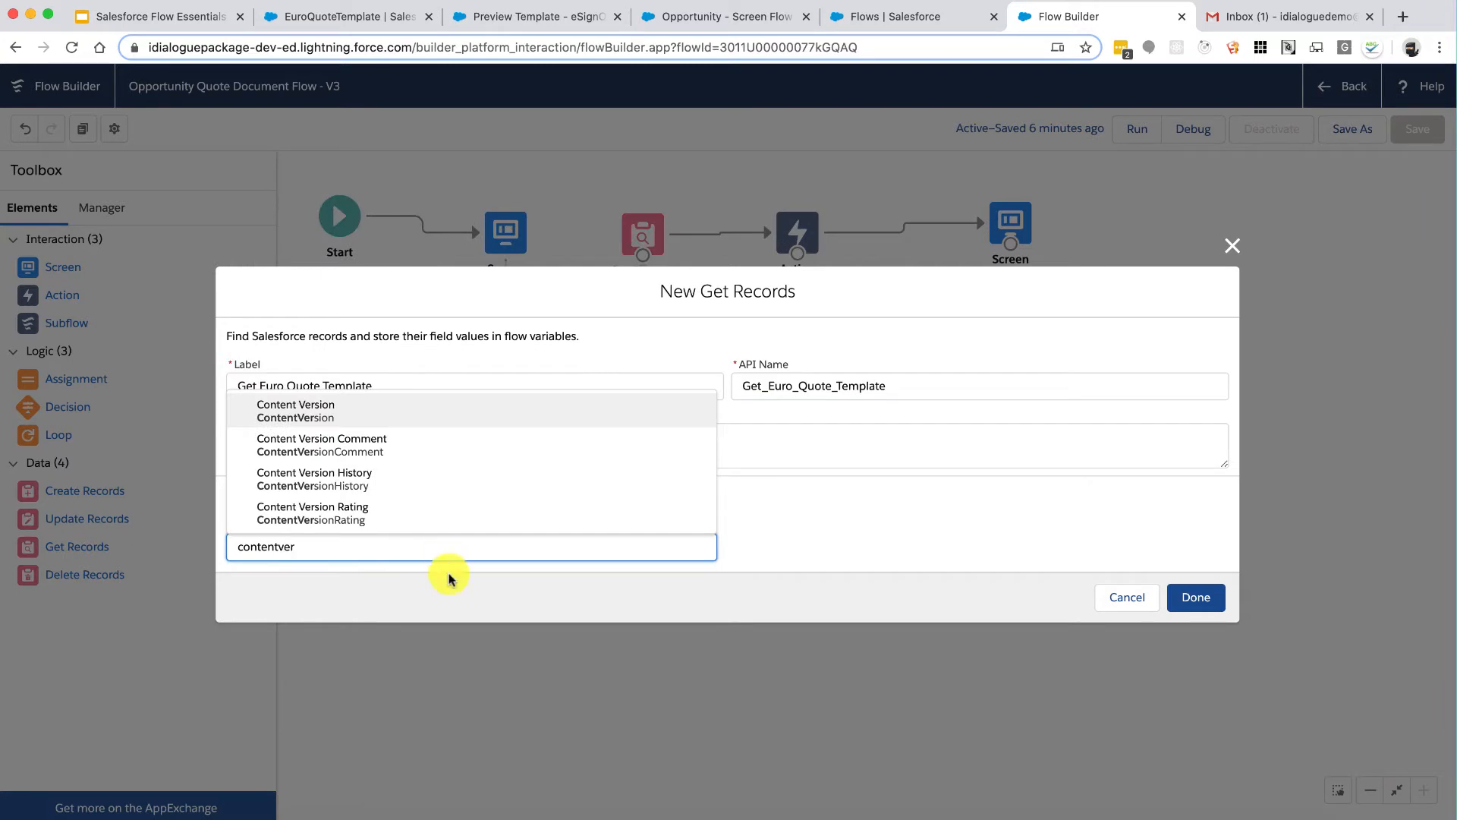
{"action": "left_click", "coordinate": [334, 406]}
Step: Filter the records by Title and by IsLatest equal to True
{"action": "left_click", "coordinate": [372, 538]}
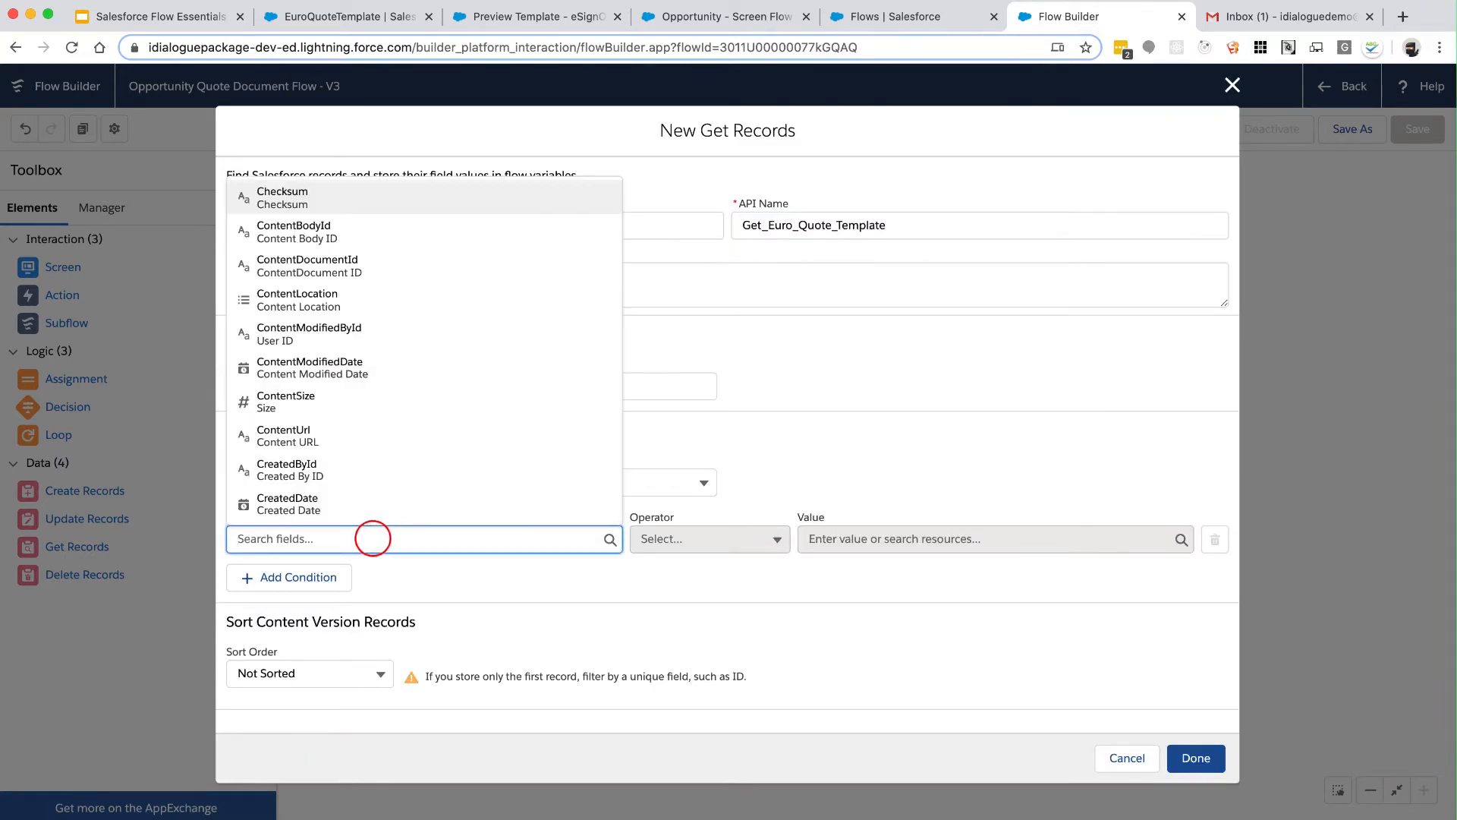
{"action": "type", "text": "Title"}
{"action": "left_click", "coordinate": [373, 512]}
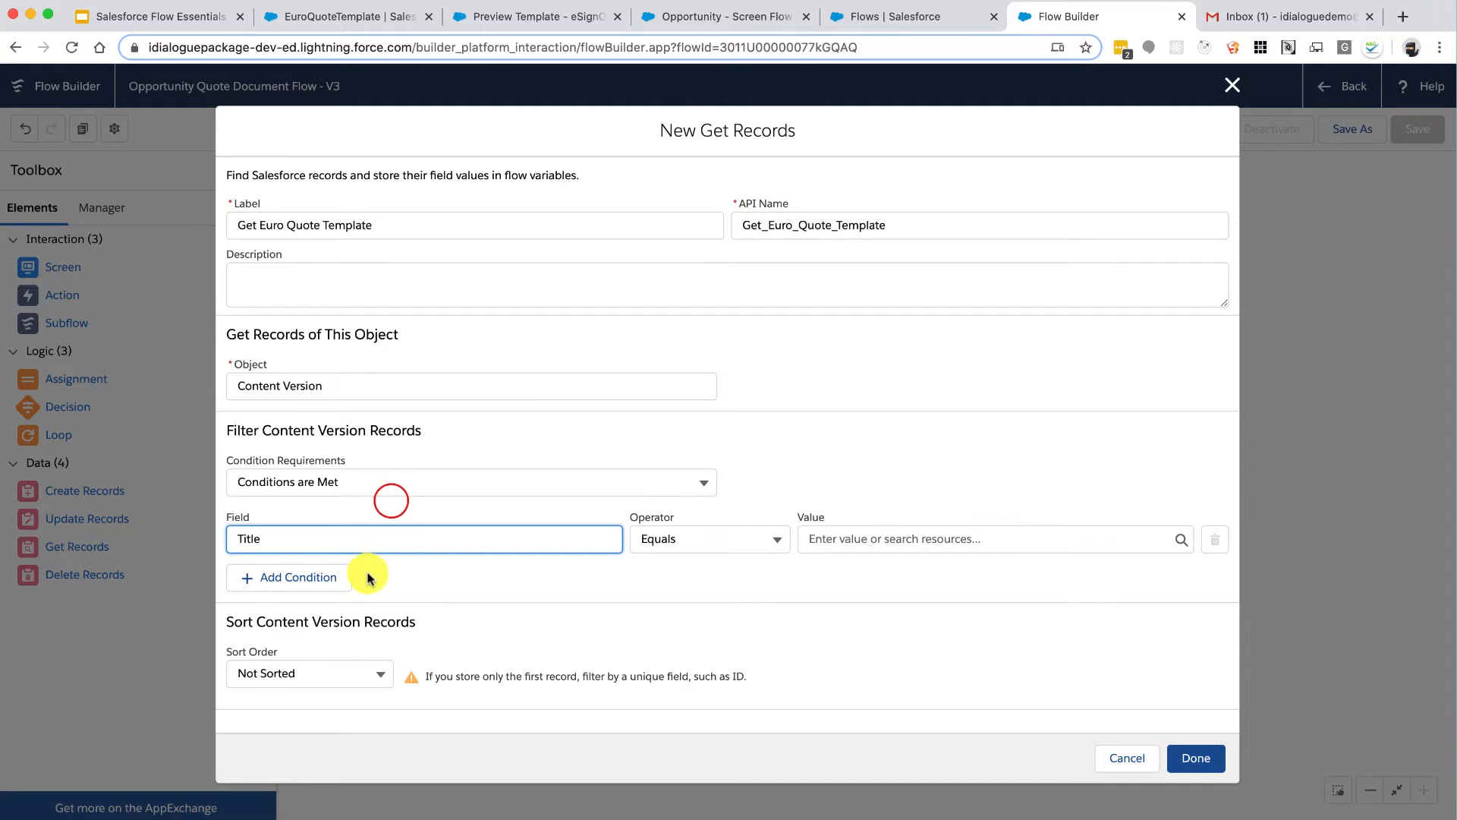
{"action": "left_click", "coordinate": [324, 579]}
{"action": "left_click", "coordinate": [334, 581]}
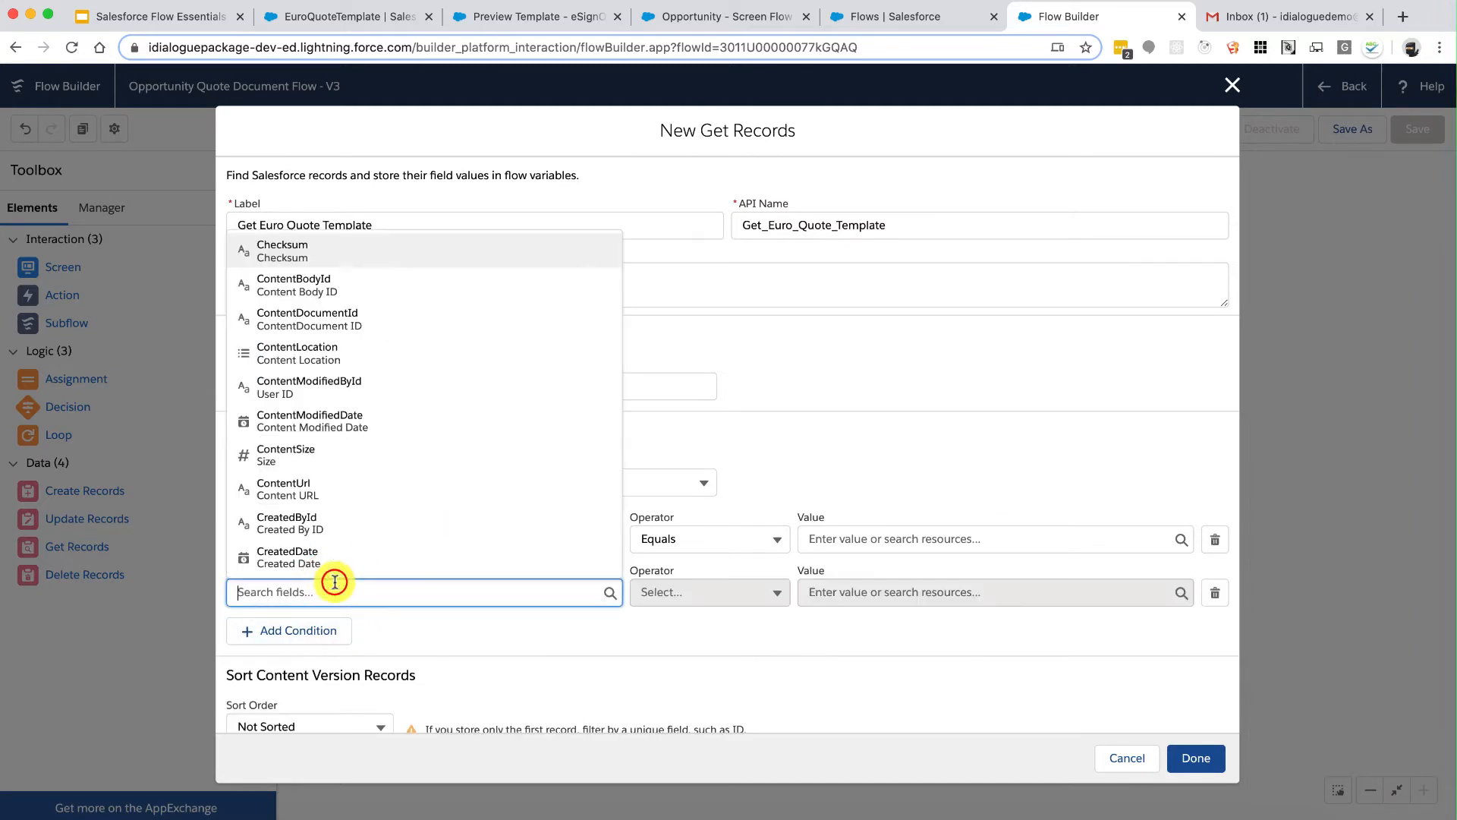
{"action": "type", "text": "Isl"}
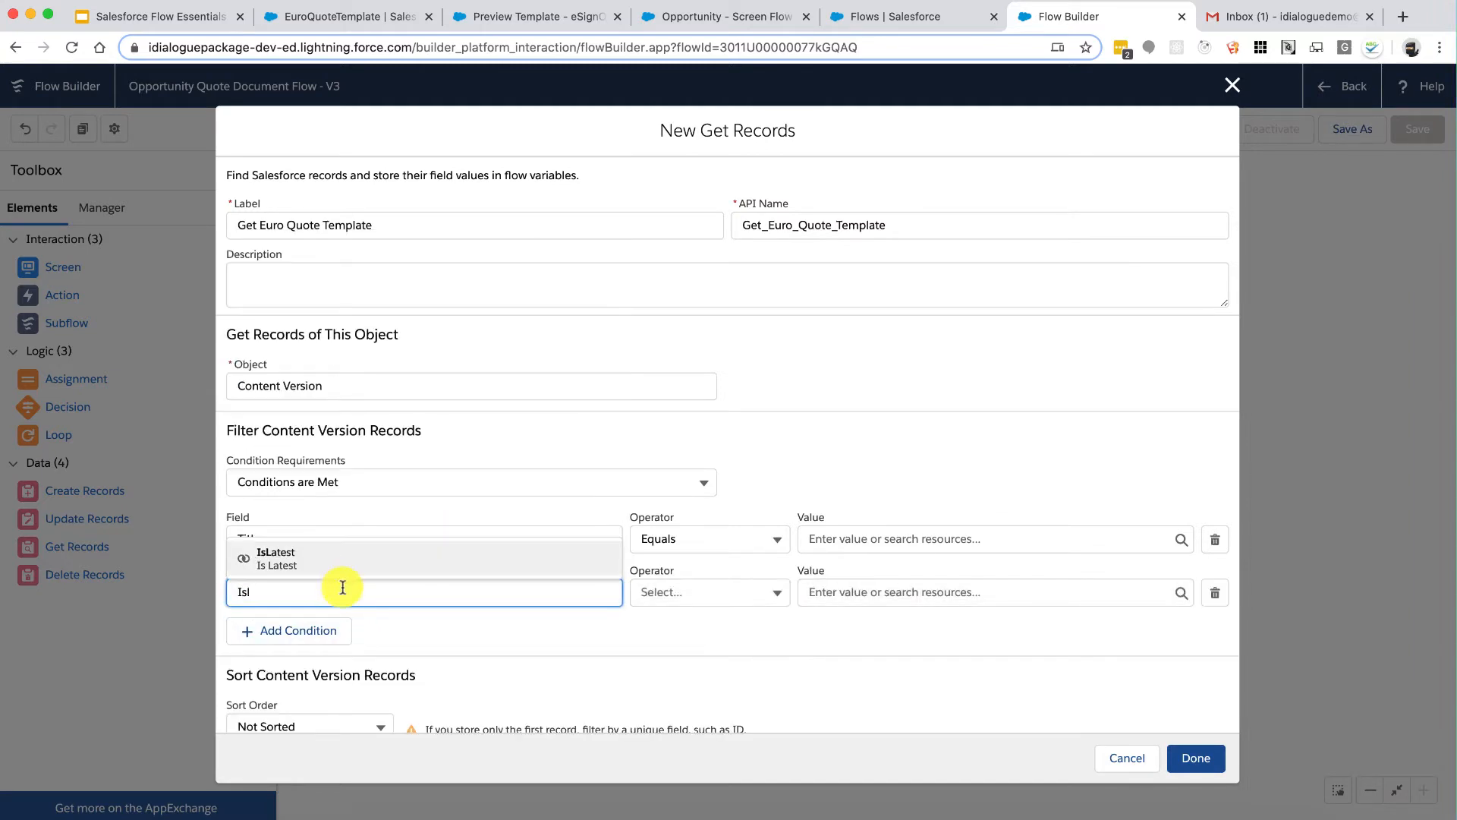
{"action": "left_click", "coordinate": [357, 561]}
{"action": "left_click", "coordinate": [888, 592]}
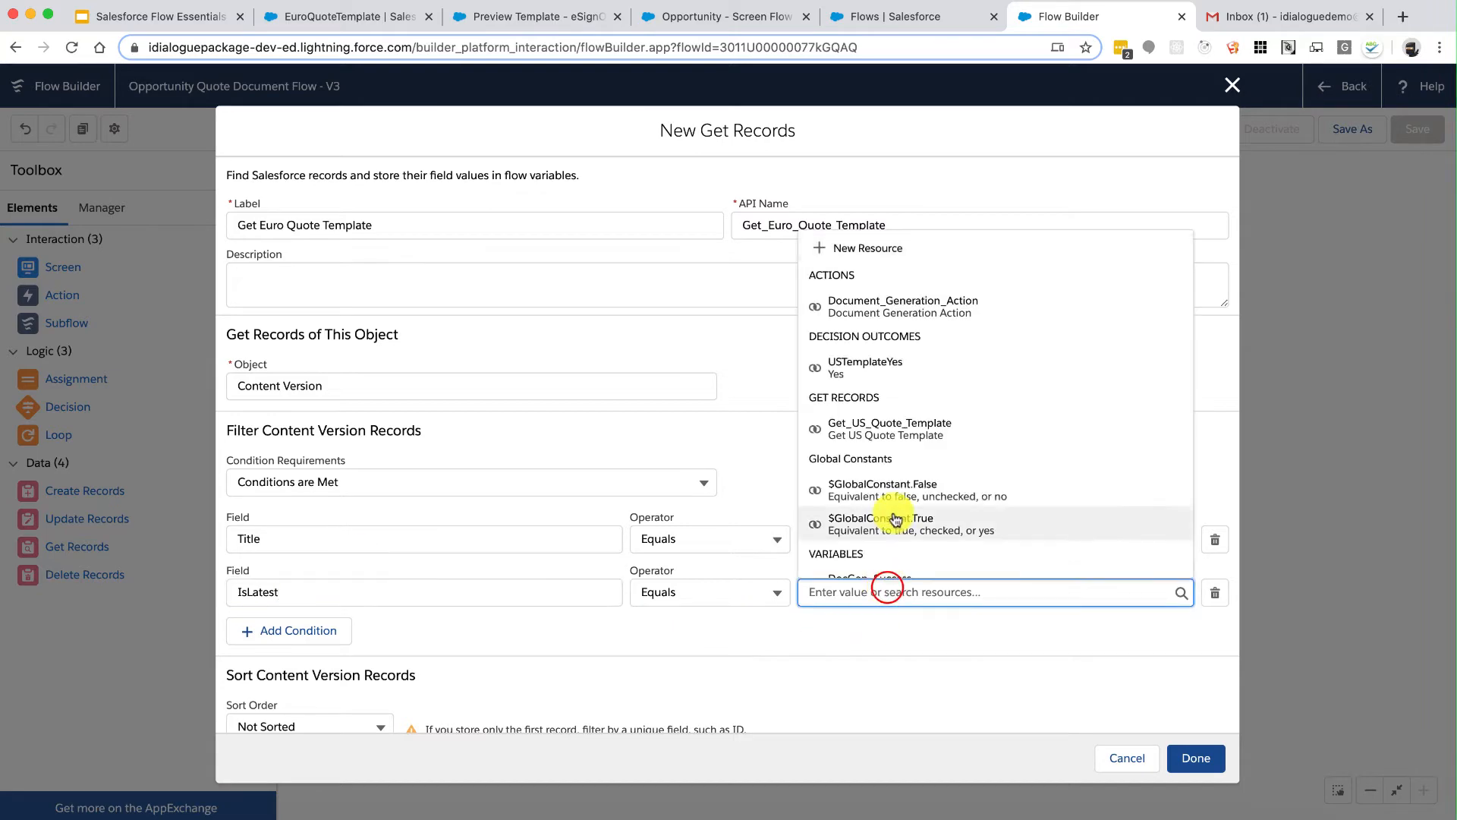
{"action": "left_click", "coordinate": [899, 524]}
{"action": "left_click", "coordinate": [880, 539]}
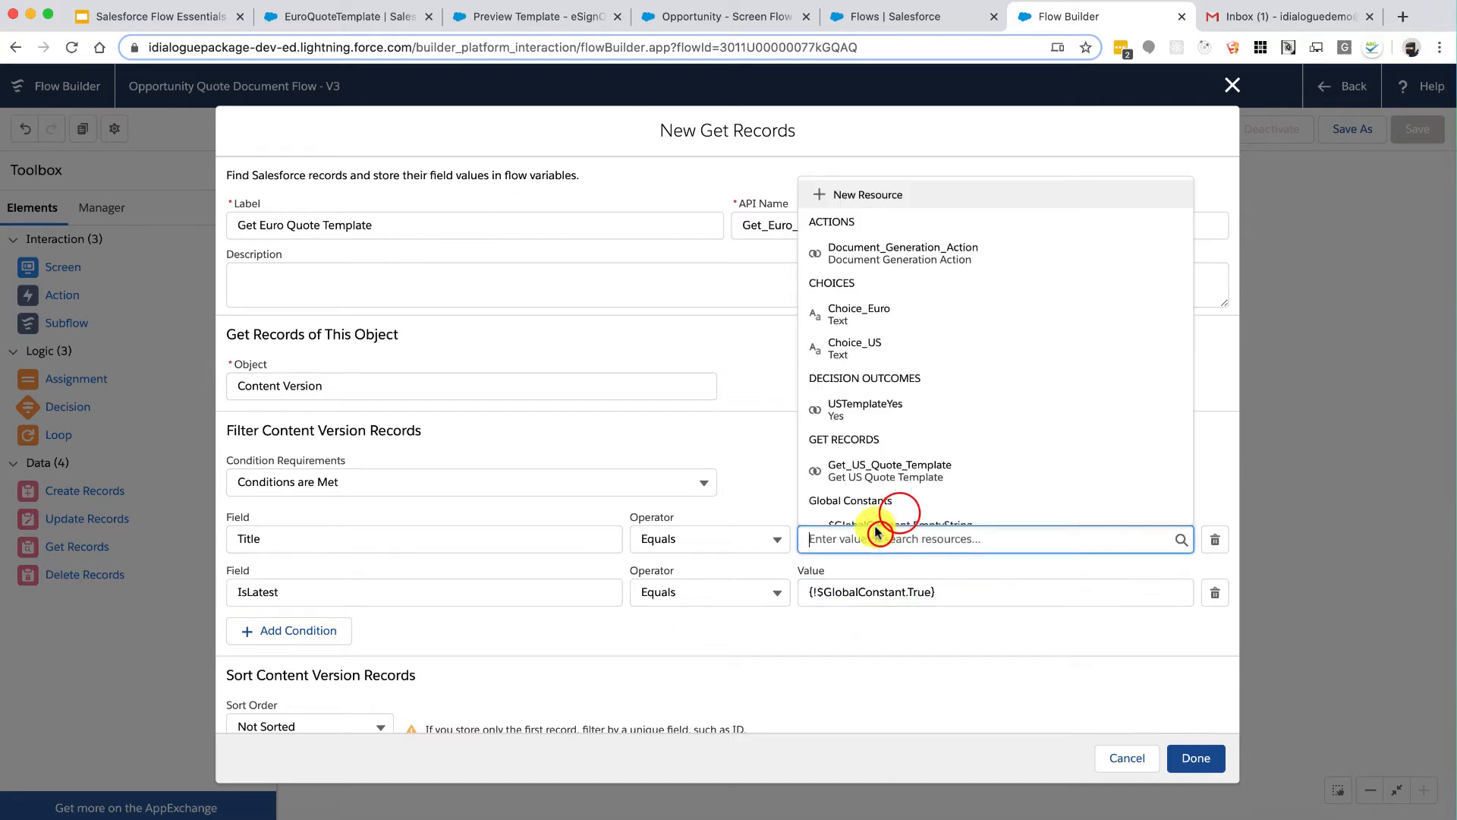
Step: Copy the EuroQuoteTemplate file title and paste it as the Title filter value
{"action": "left_click", "coordinate": [380, 16]}
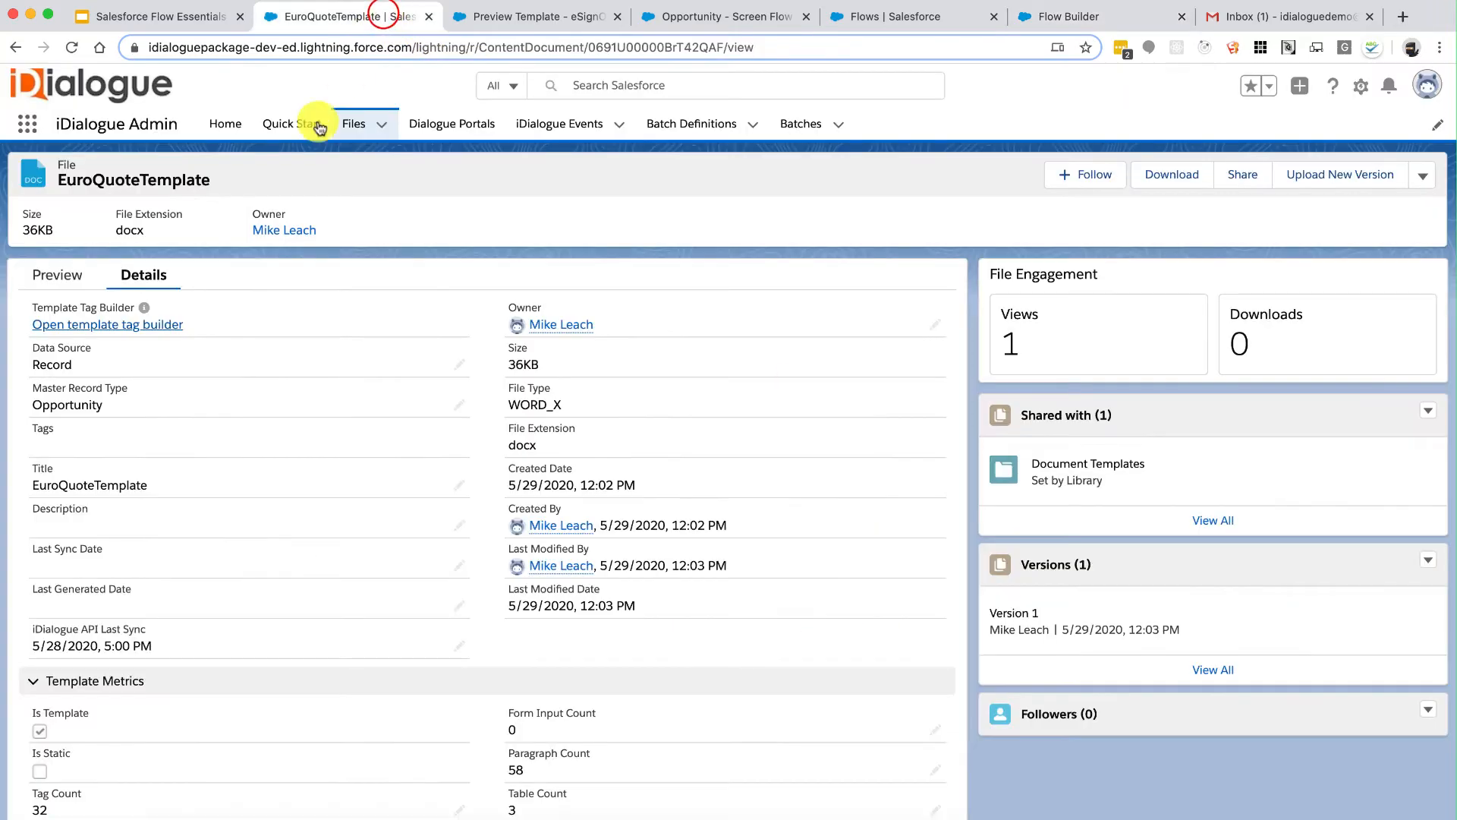
{"action": "left_click_drag", "start_coordinate": [167, 178], "coordinate": [82, 176]}
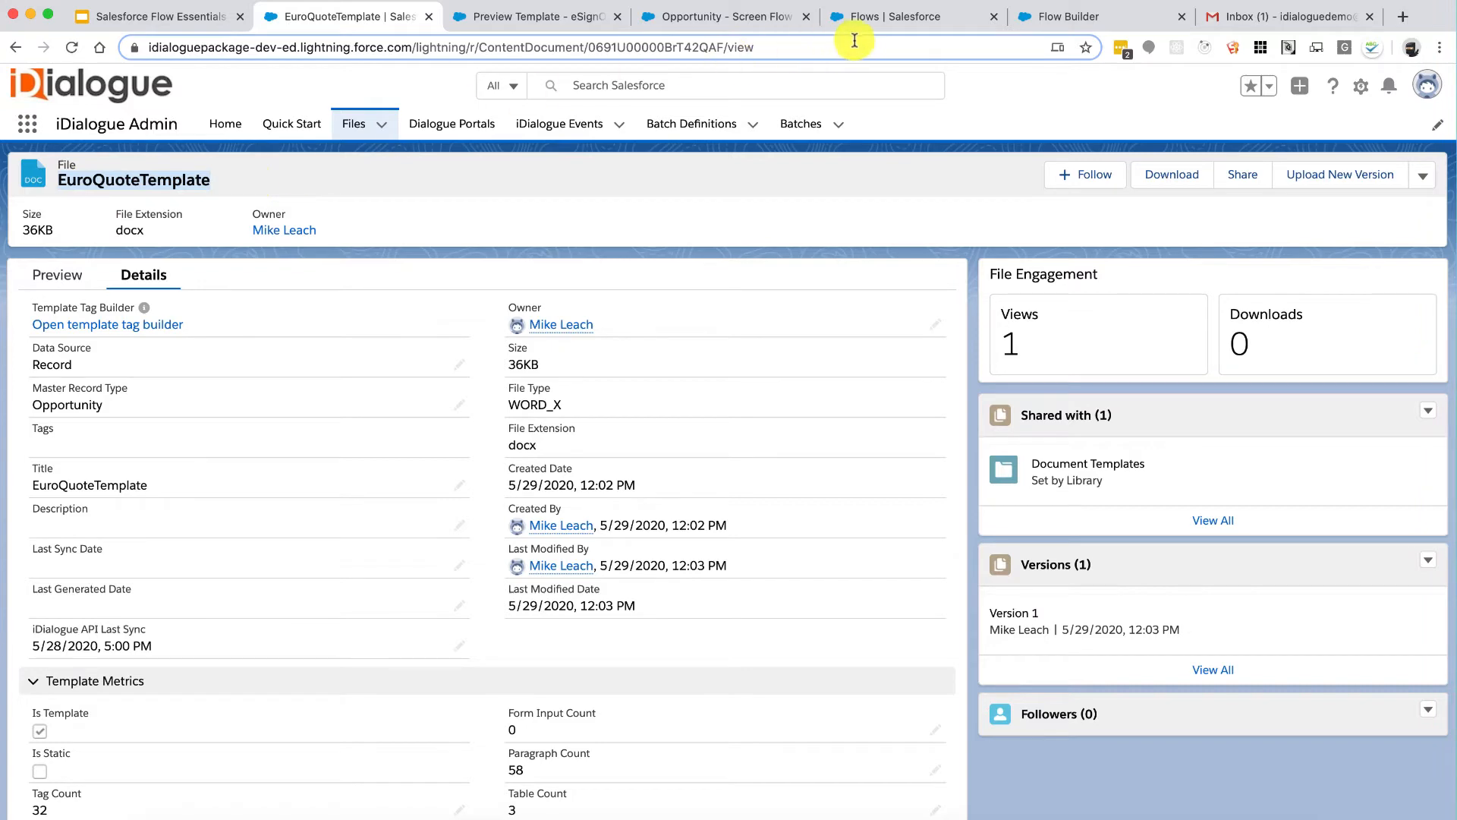
{"action": "left_click", "coordinate": [886, 18]}
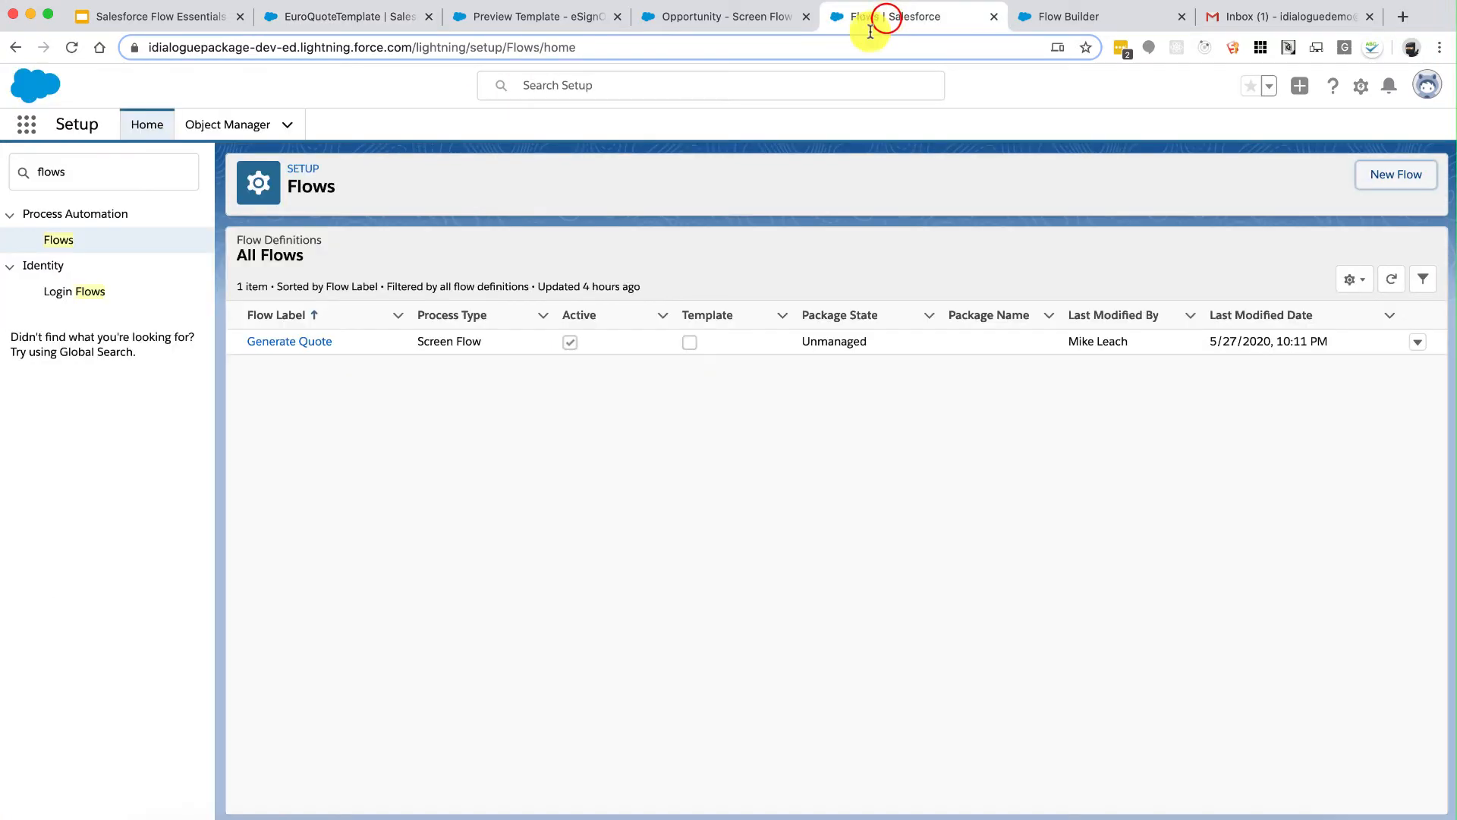
{"action": "left_click", "coordinate": [1071, 19]}
{"action": "type", "text": "EuroQuoteTemplate"}
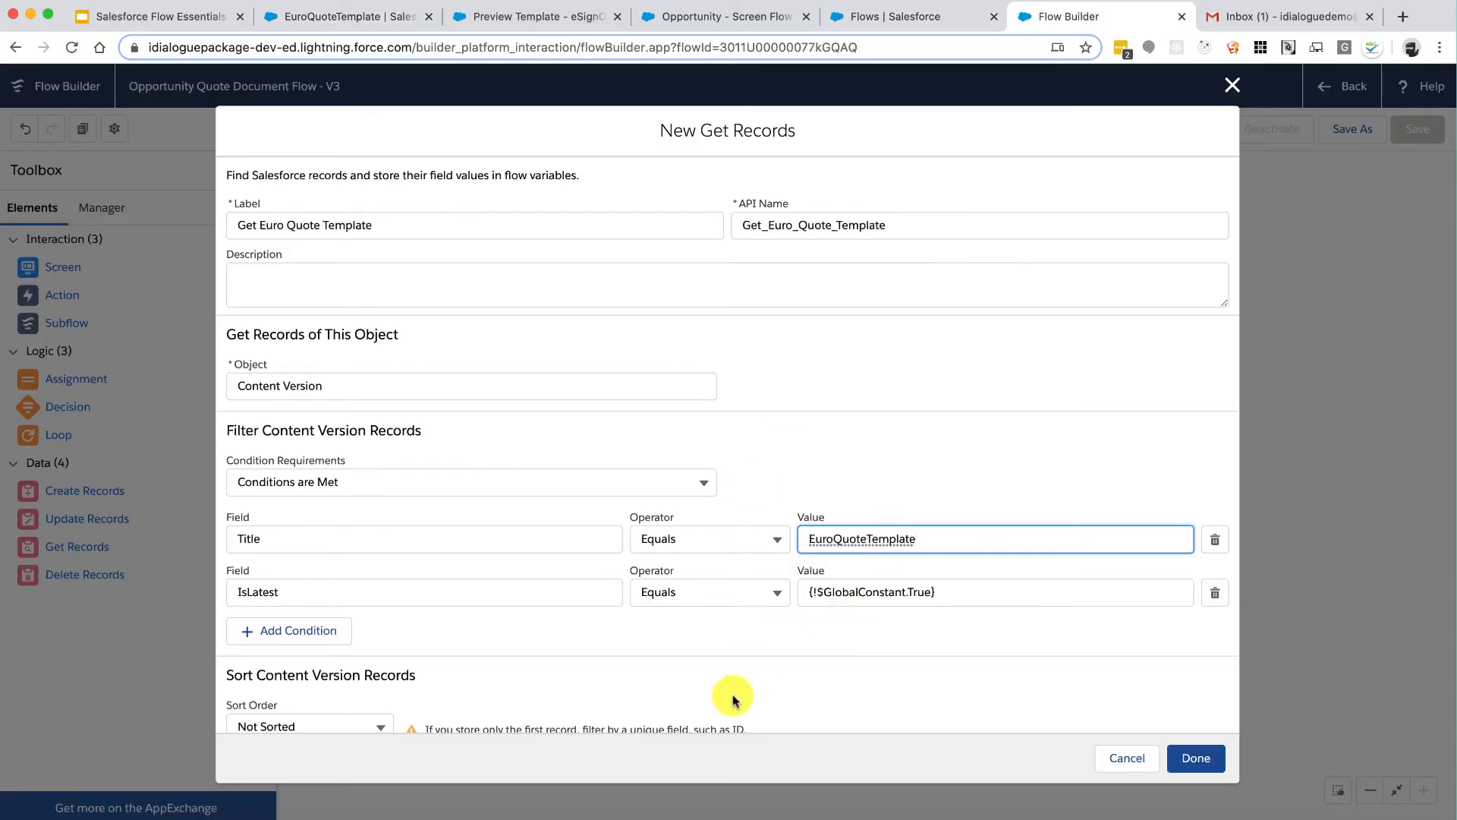
Step: Choose to store the found Content Version's fields in separate variables
{"action": "scroll", "coordinate": [776, 662], "scroll_direction": "down", "scroll_amount": 2}
{"action": "scroll", "coordinate": [776, 661], "scroll_direction": "down", "scroll_amount": 3}
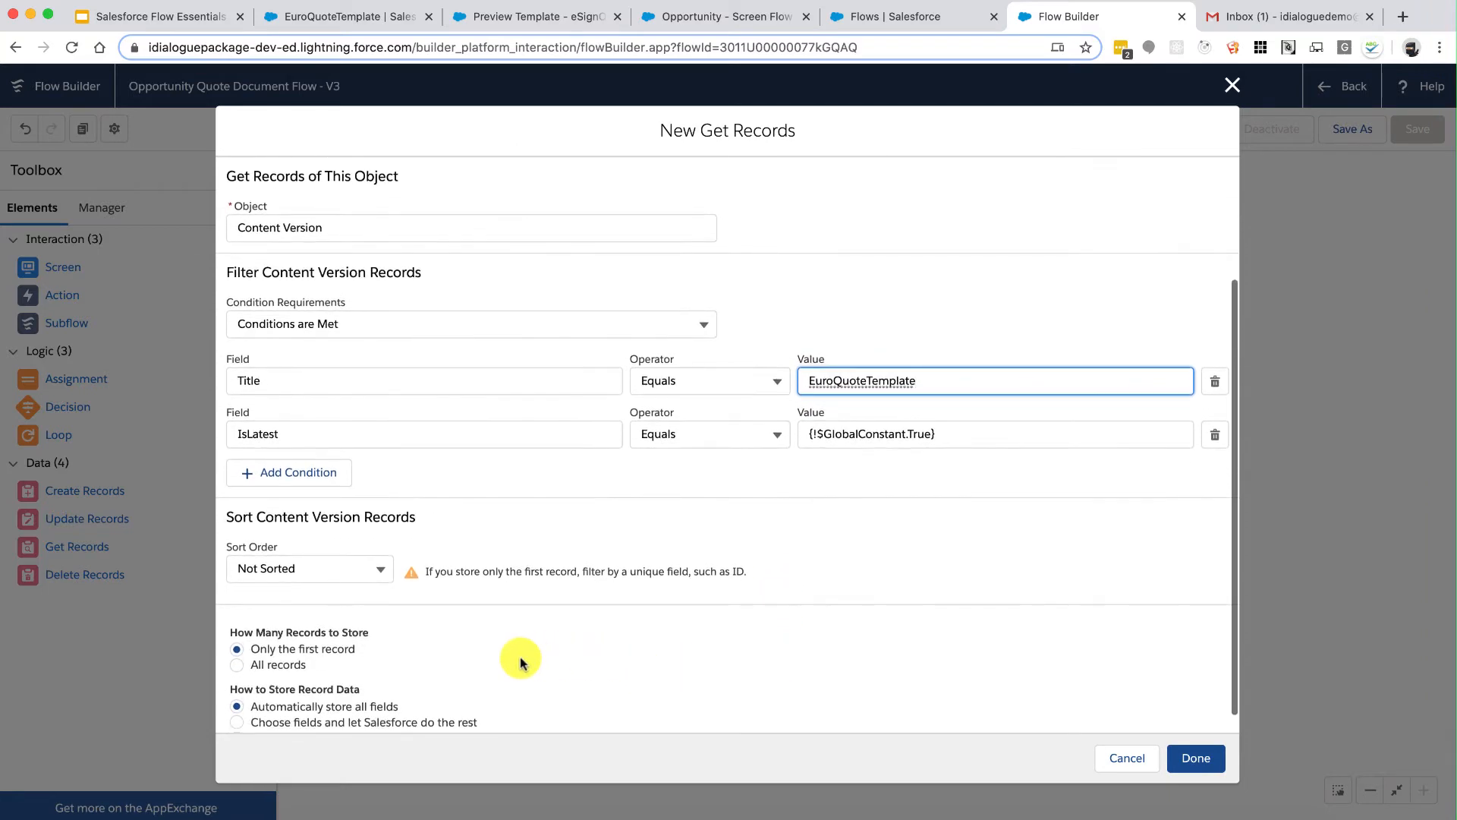
{"action": "scroll", "coordinate": [509, 657], "scroll_direction": "down", "scroll_amount": 1}
{"action": "left_click", "coordinate": [409, 717]}
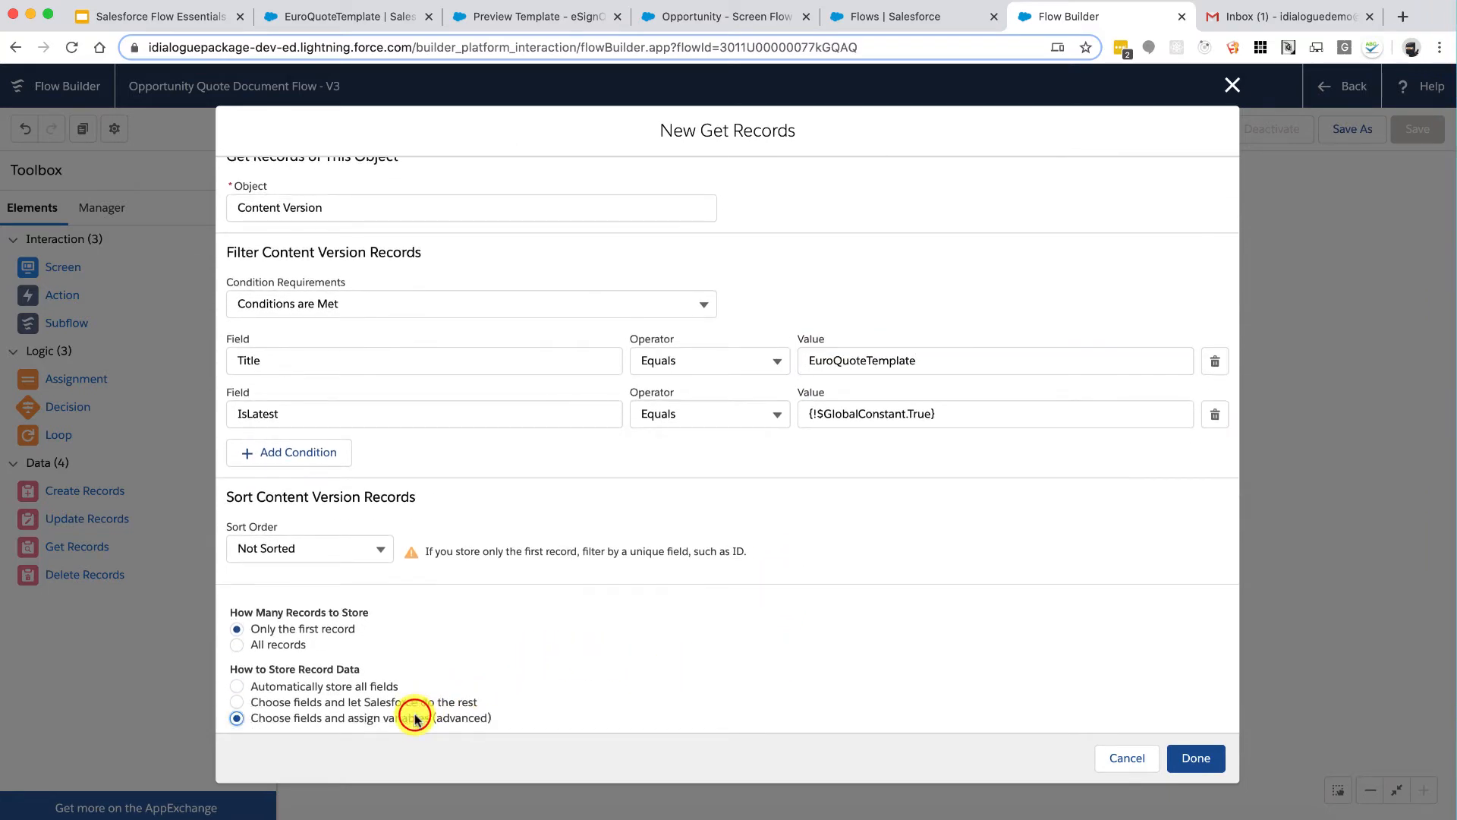
{"action": "scroll", "coordinate": [410, 713], "scroll_direction": "down", "scroll_amount": 4}
{"action": "left_click", "coordinate": [352, 620]}
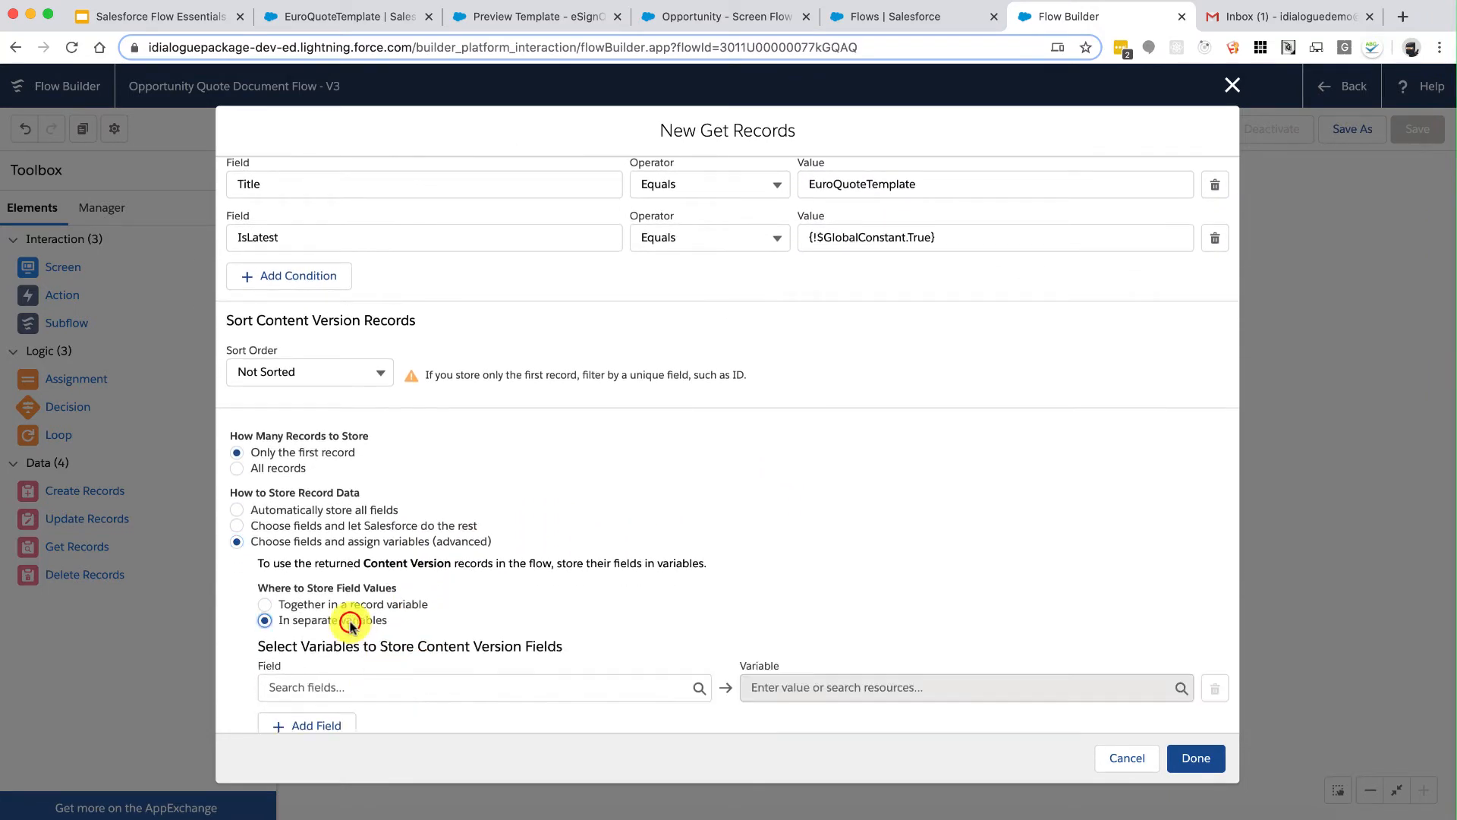
{"action": "scroll", "coordinate": [350, 624], "scroll_direction": "down", "scroll_amount": 1}
Step: Store the record's Id in the TemplateID variable and save the lookup
{"action": "left_click", "coordinate": [375, 645]}
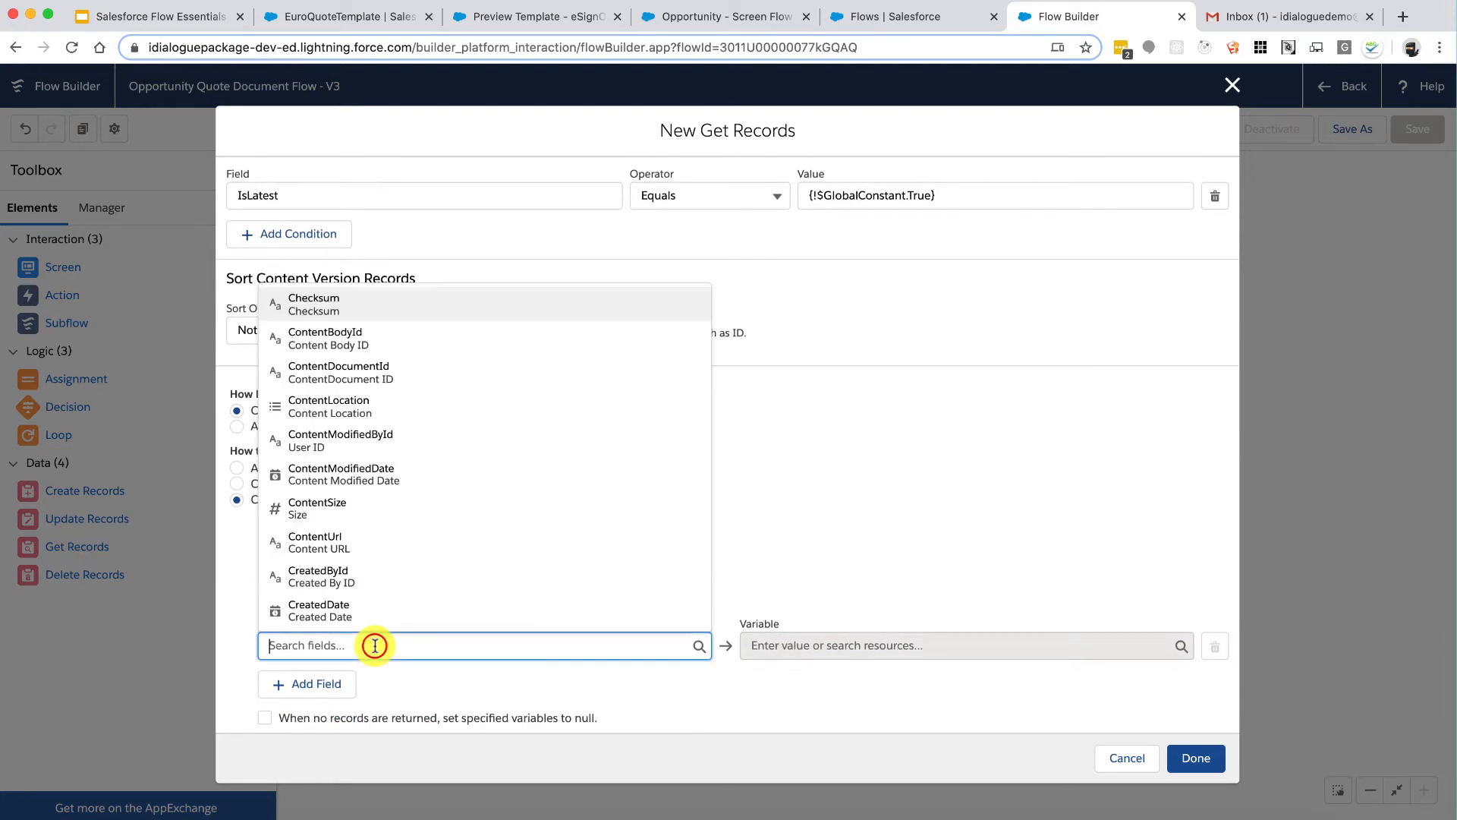
{"action": "type", "text": "Id"}
{"action": "left_click", "coordinate": [364, 501]}
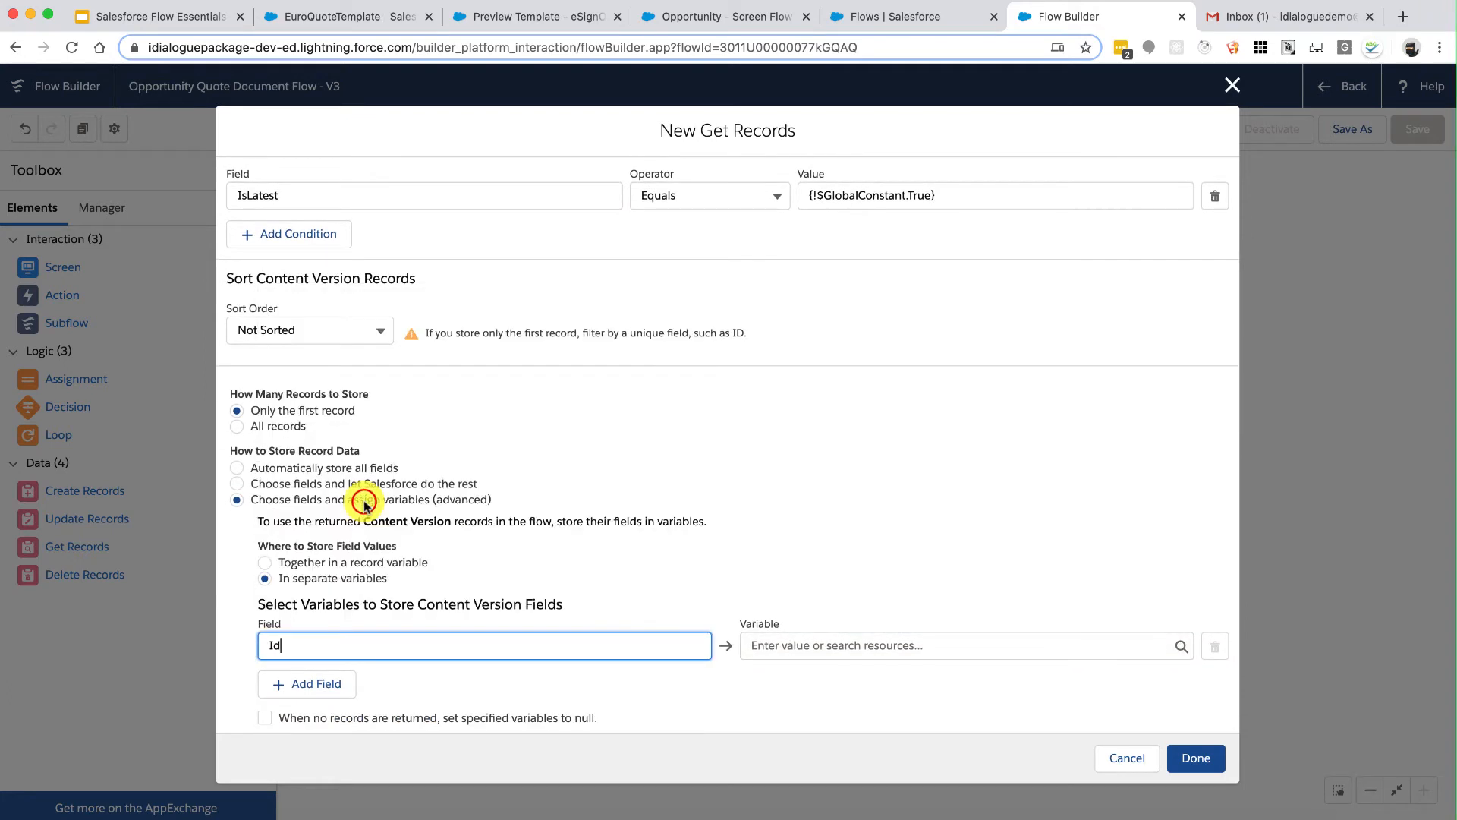
{"action": "left_click", "coordinate": [887, 645]}
{"action": "type", "text": "Tem"}
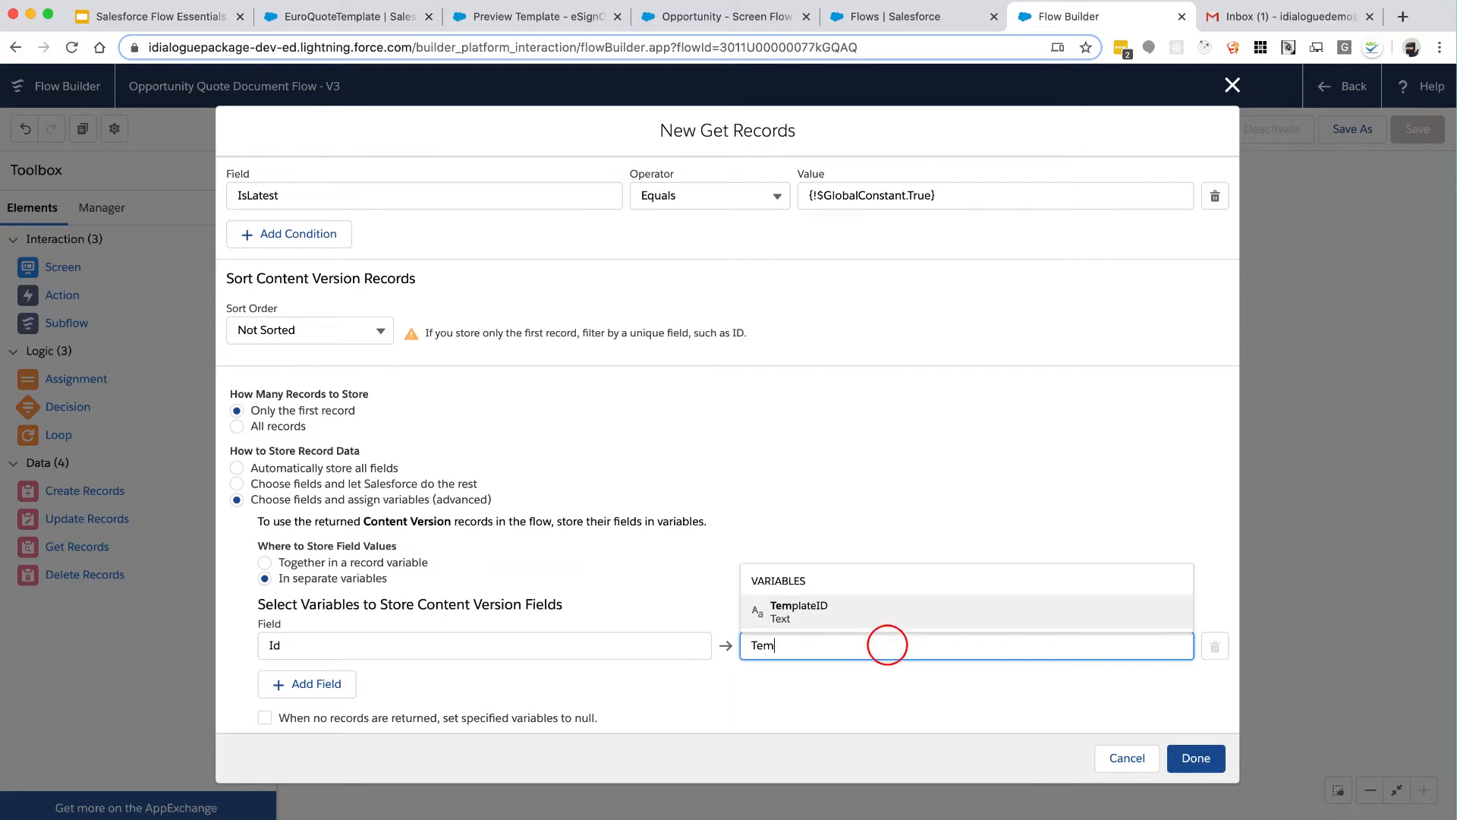
{"action": "type", "text": "pl"}
{"action": "left_click", "coordinate": [882, 618]}
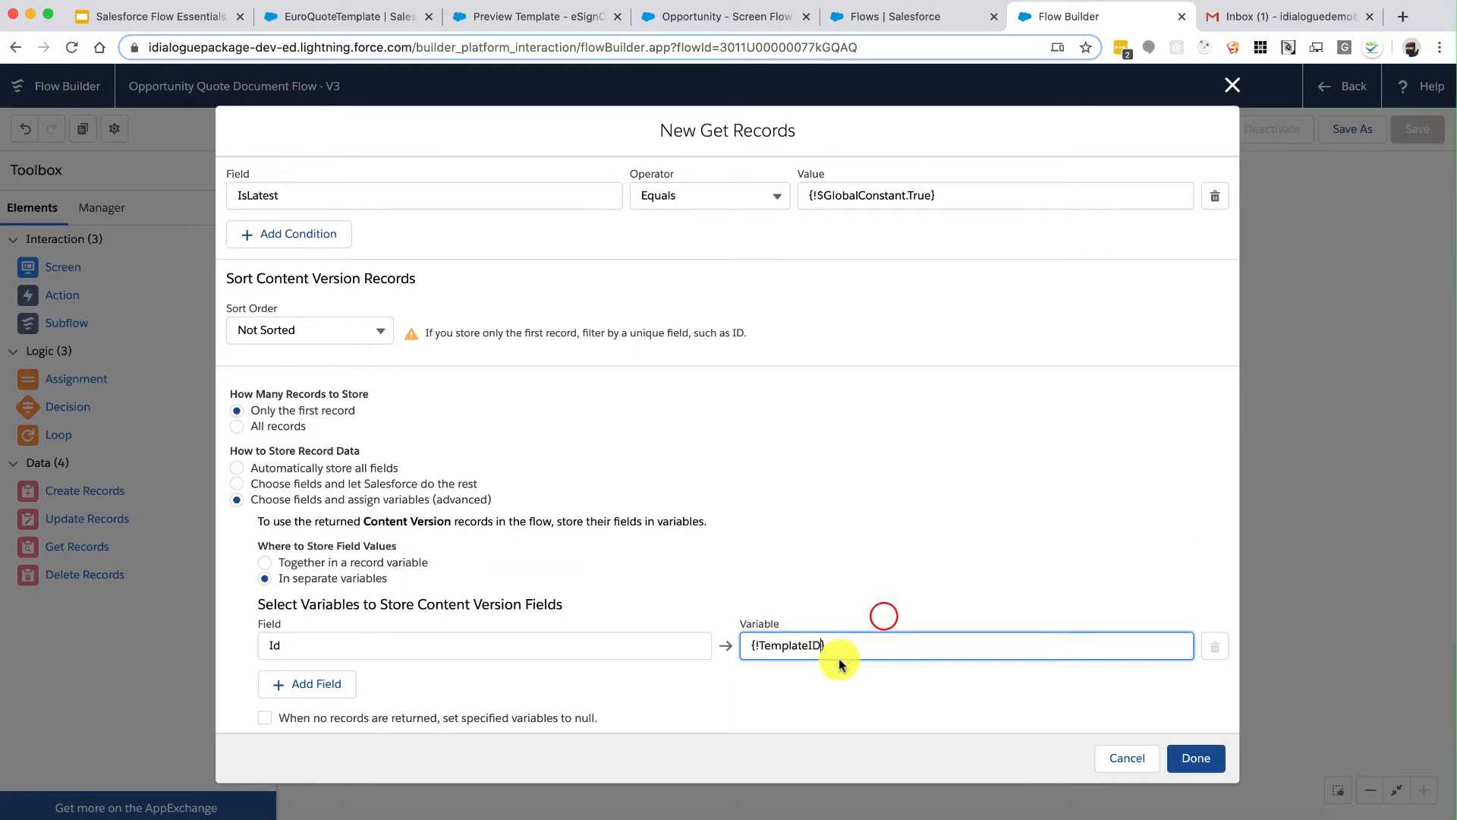
{"action": "left_click", "coordinate": [829, 702]}
{"action": "scroll", "coordinate": [939, 571], "scroll_direction": "up", "scroll_amount": 5}
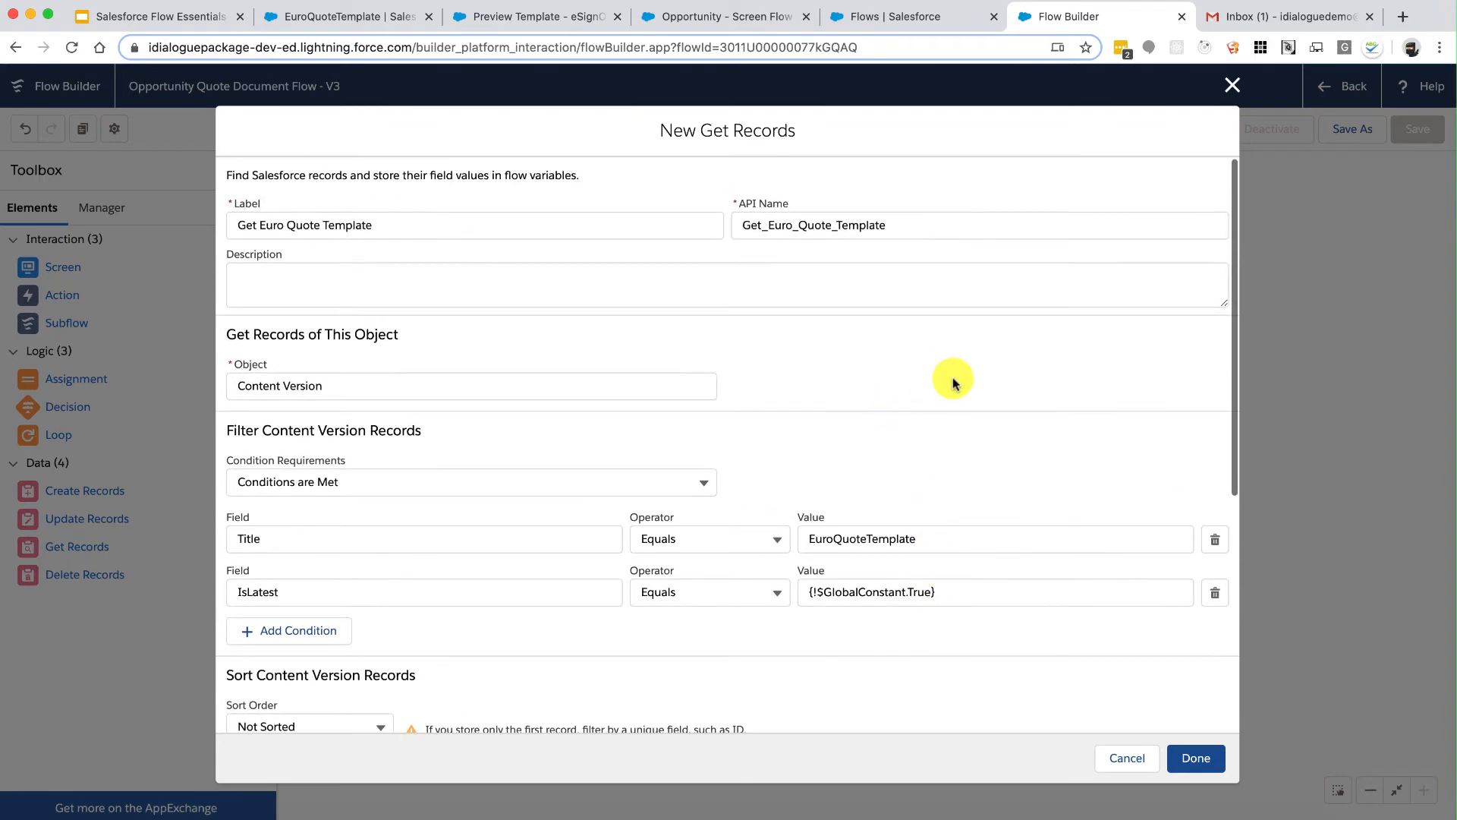
{"action": "left_click", "coordinate": [1184, 755]}
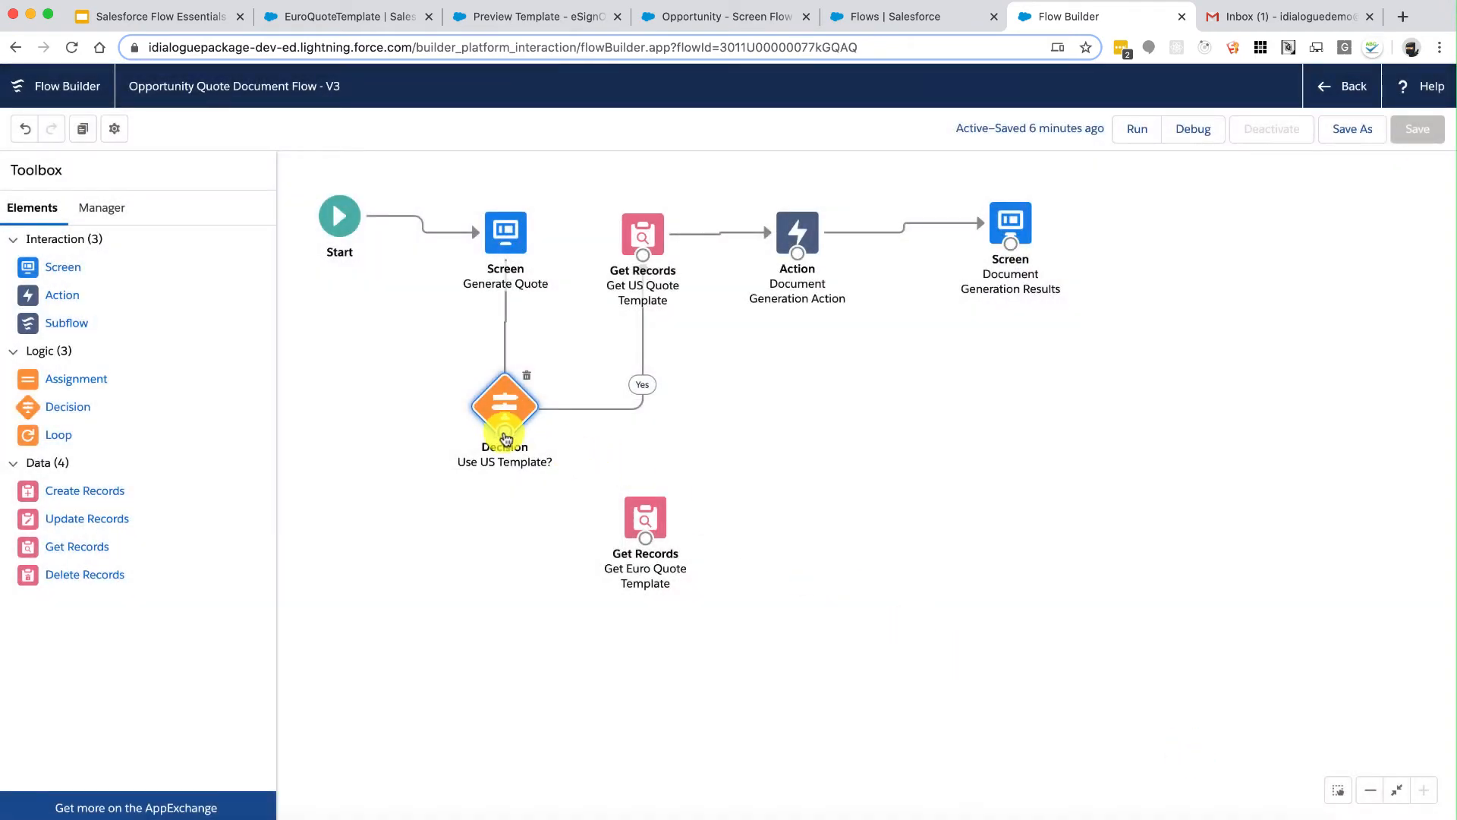
Step: Connect the Decision's No outcome to Get Euro Quote Template and review its settings
{"action": "left_click_drag", "start_coordinate": [506, 438], "coordinate": [498, 234]}
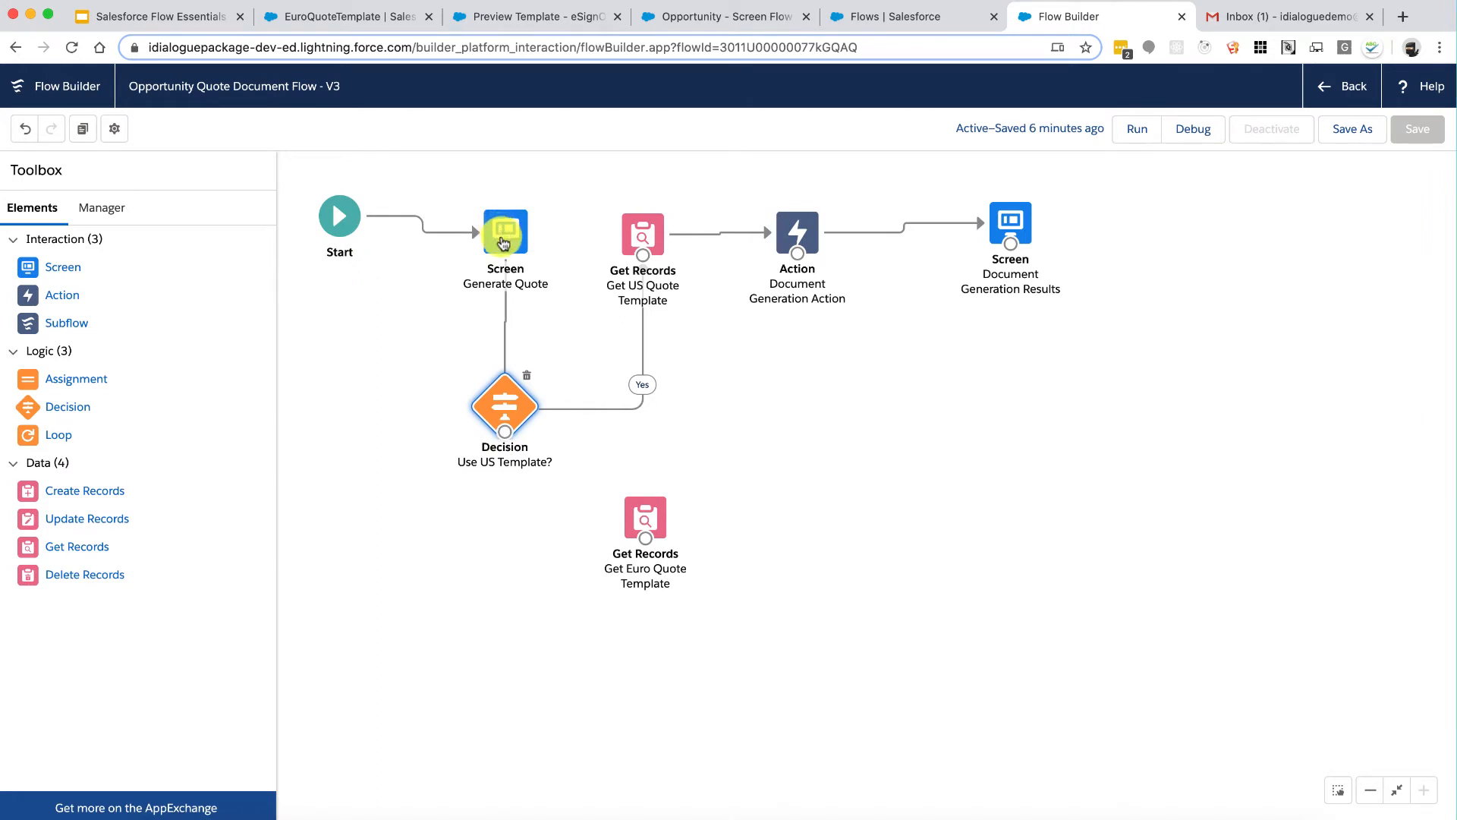
{"action": "left_click_drag", "start_coordinate": [505, 428], "coordinate": [644, 541]}
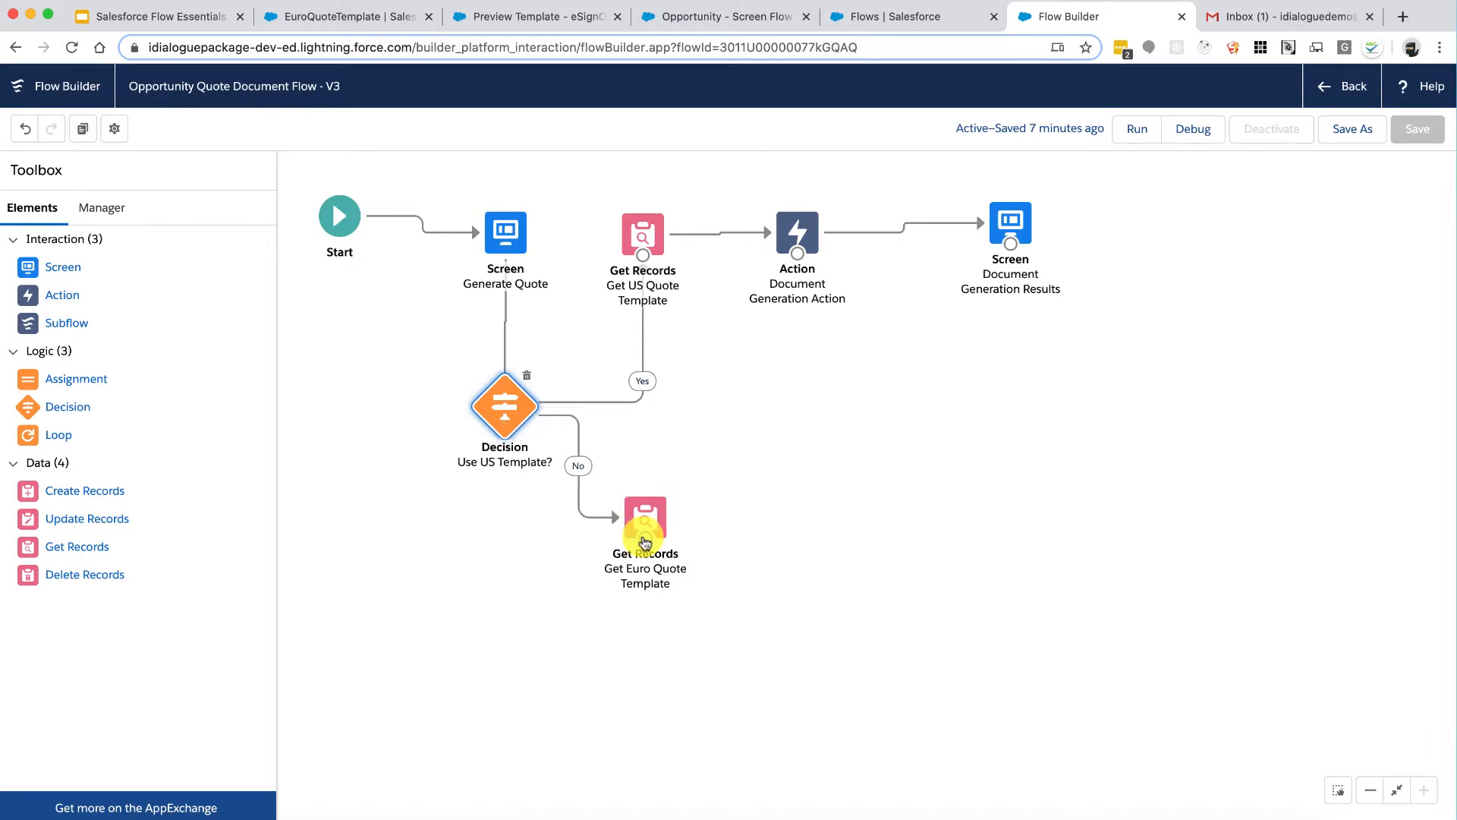
{"action": "left_click", "coordinate": [646, 228]}
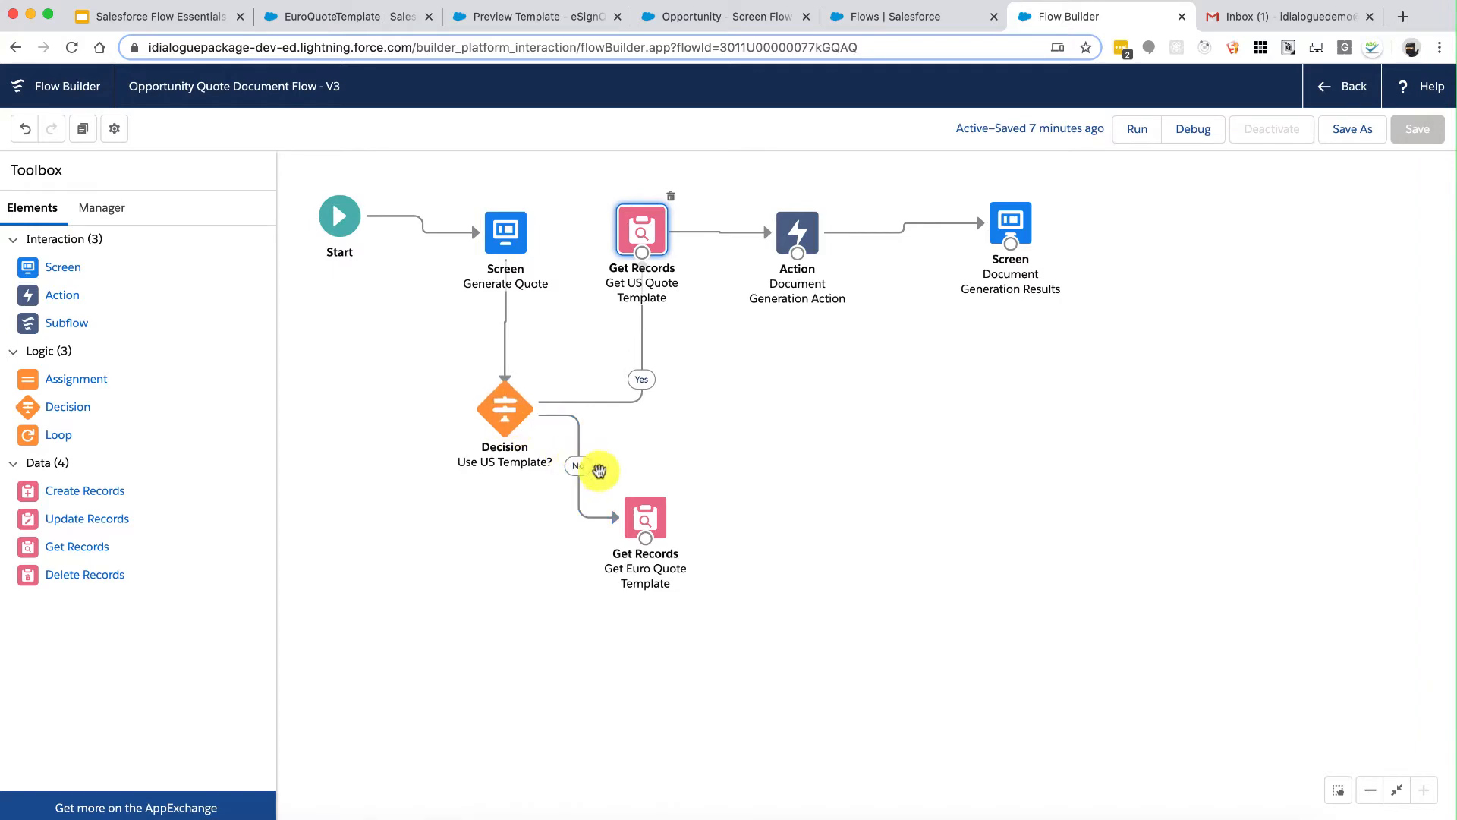
{"action": "double_click", "coordinate": [644, 521]}
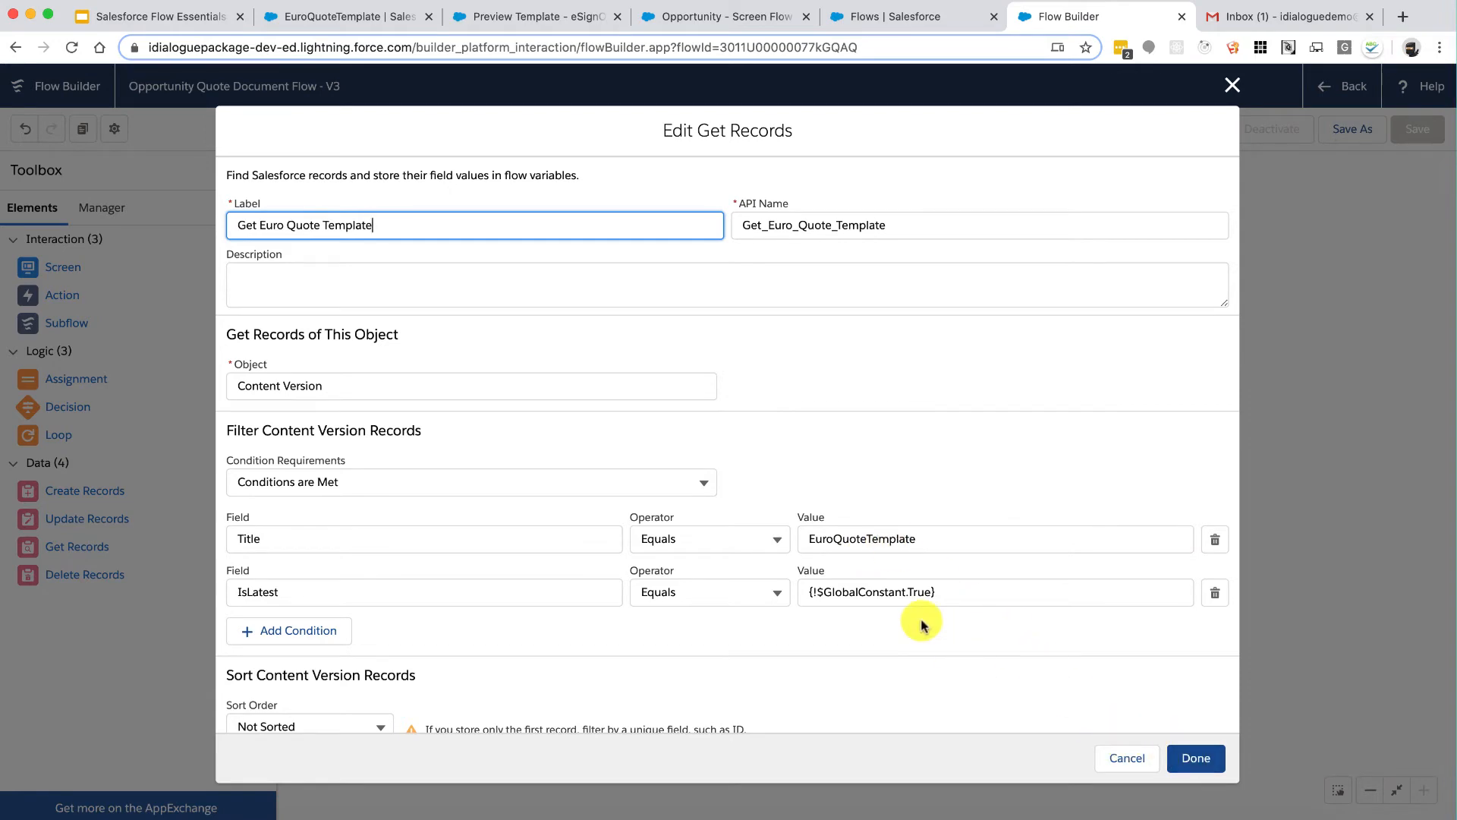
{"action": "scroll", "coordinate": [922, 621], "scroll_direction": "down", "scroll_amount": 3}
{"action": "scroll", "coordinate": [922, 621], "scroll_direction": "down", "scroll_amount": 3}
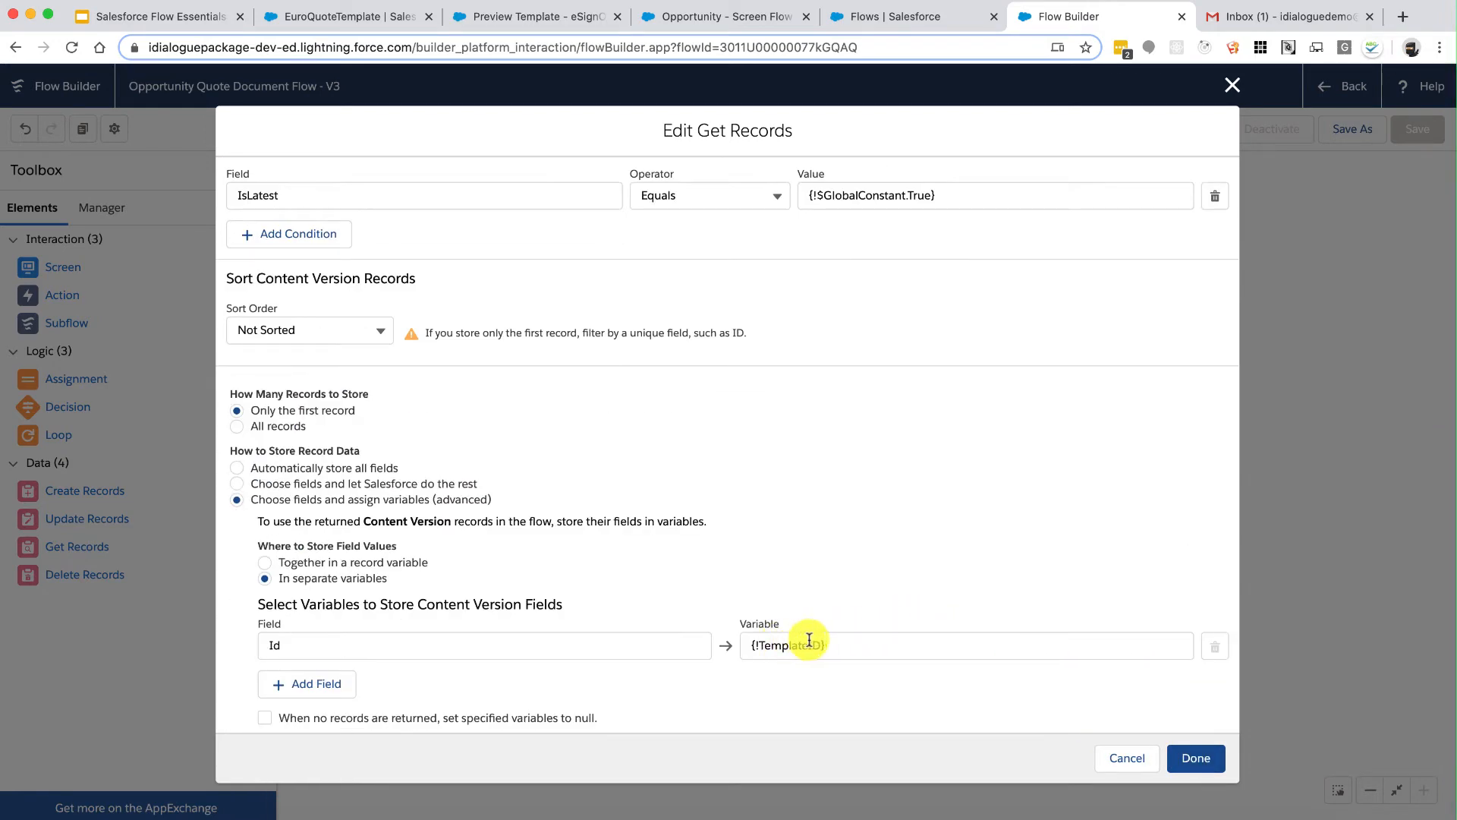
{"action": "left_click", "coordinate": [1198, 756]}
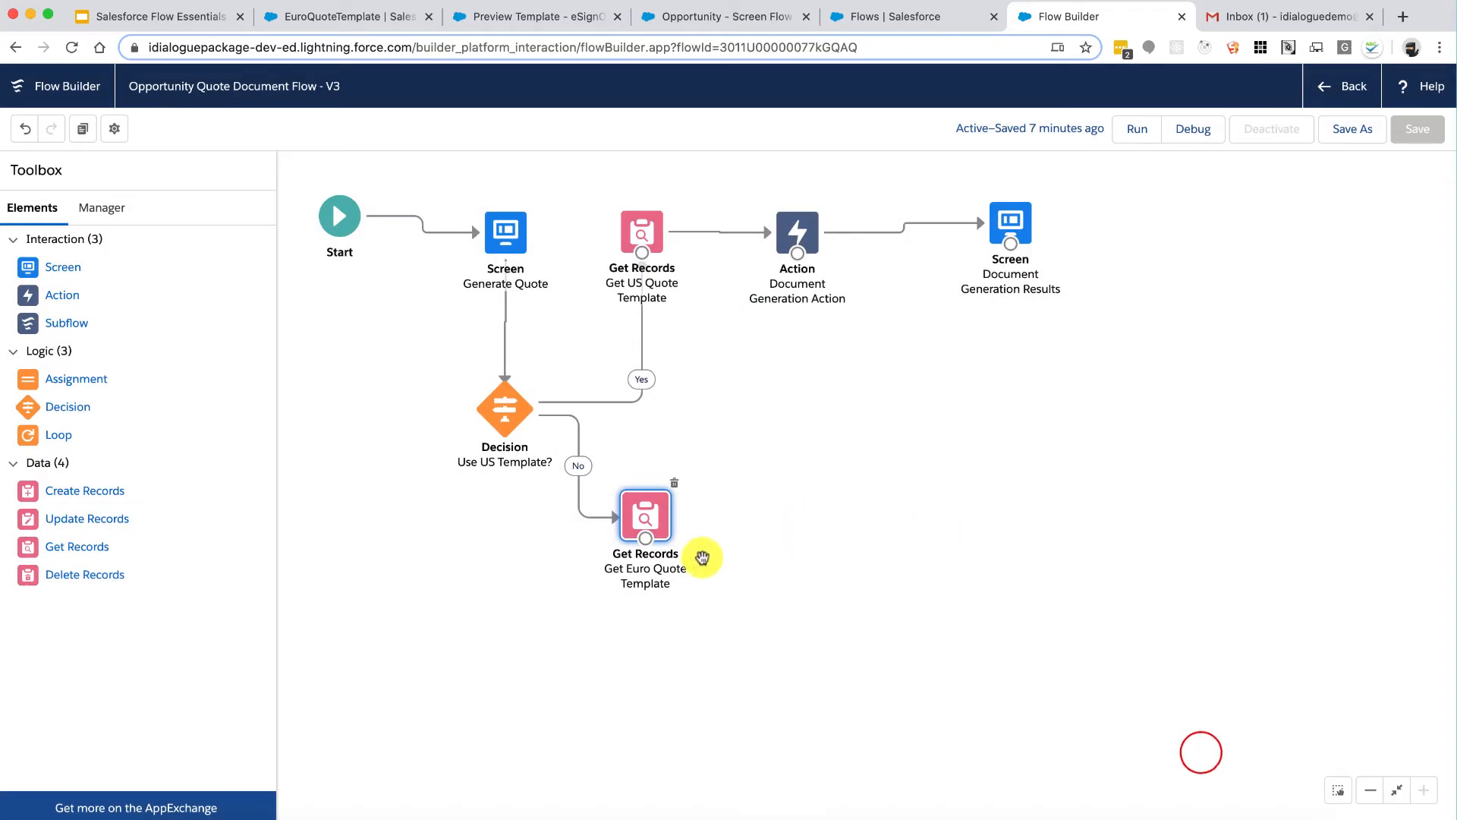
Step: Link Get Euro Quote Template to the Document Generation Action and rearrange the canvas
{"action": "mouse_move", "coordinate": [650, 543]}
{"action": "left_mouse_down"}
{"action": "mouse_move", "coordinate": [749, 475]}
{"action": "mouse_move", "coordinate": [797, 326]}
{"action": "mouse_move", "coordinate": [799, 237]}
{"action": "mouse_move", "coordinate": [781, 494]}
{"action": "mouse_move", "coordinate": [791, 418]}
{"action": "left_mouse_up"}
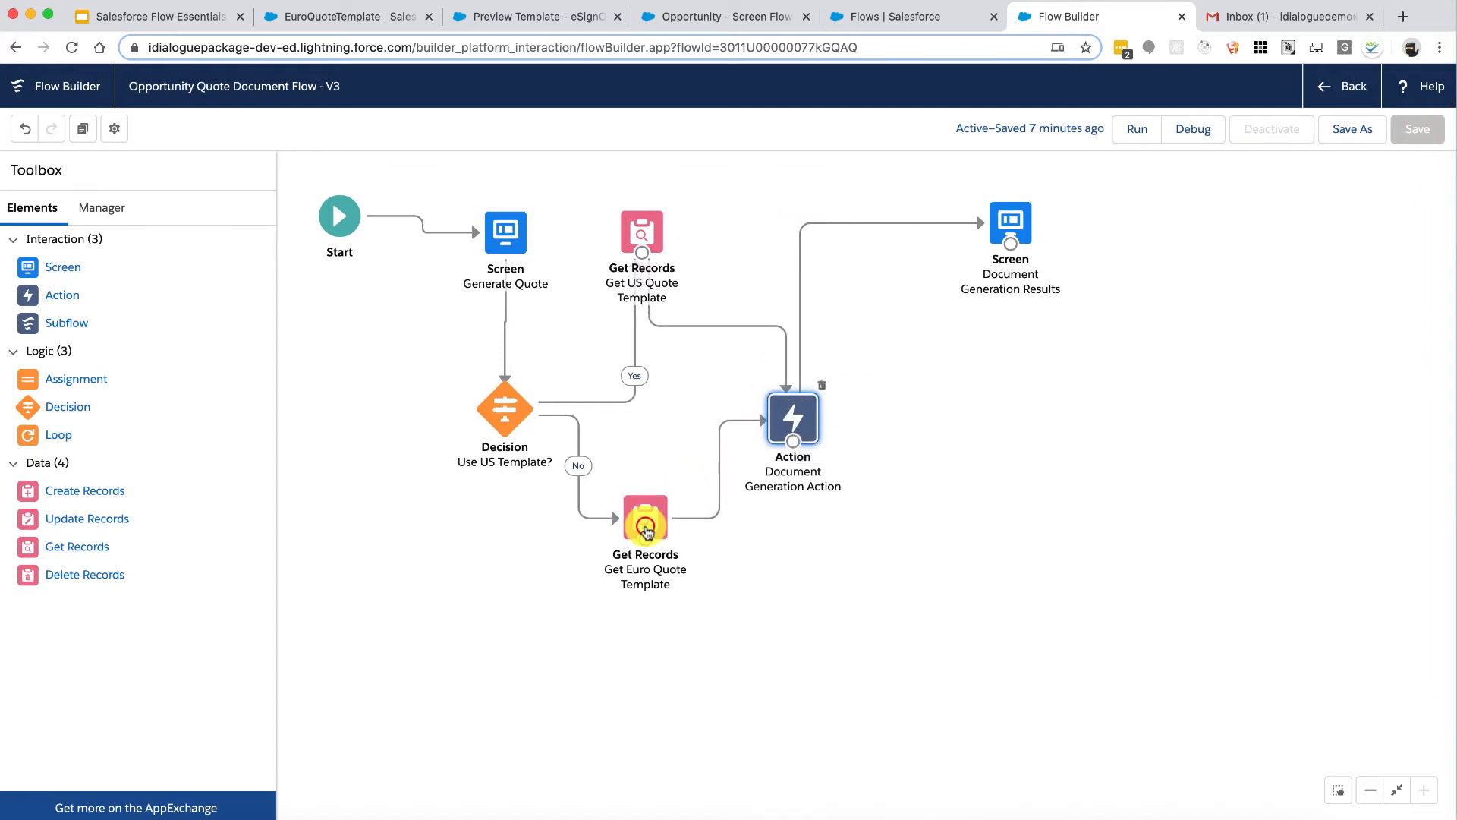
{"action": "left_click_drag", "start_coordinate": [645, 525], "coordinate": [639, 596]}
{"action": "left_click_drag", "start_coordinate": [1010, 226], "coordinate": [987, 433]}
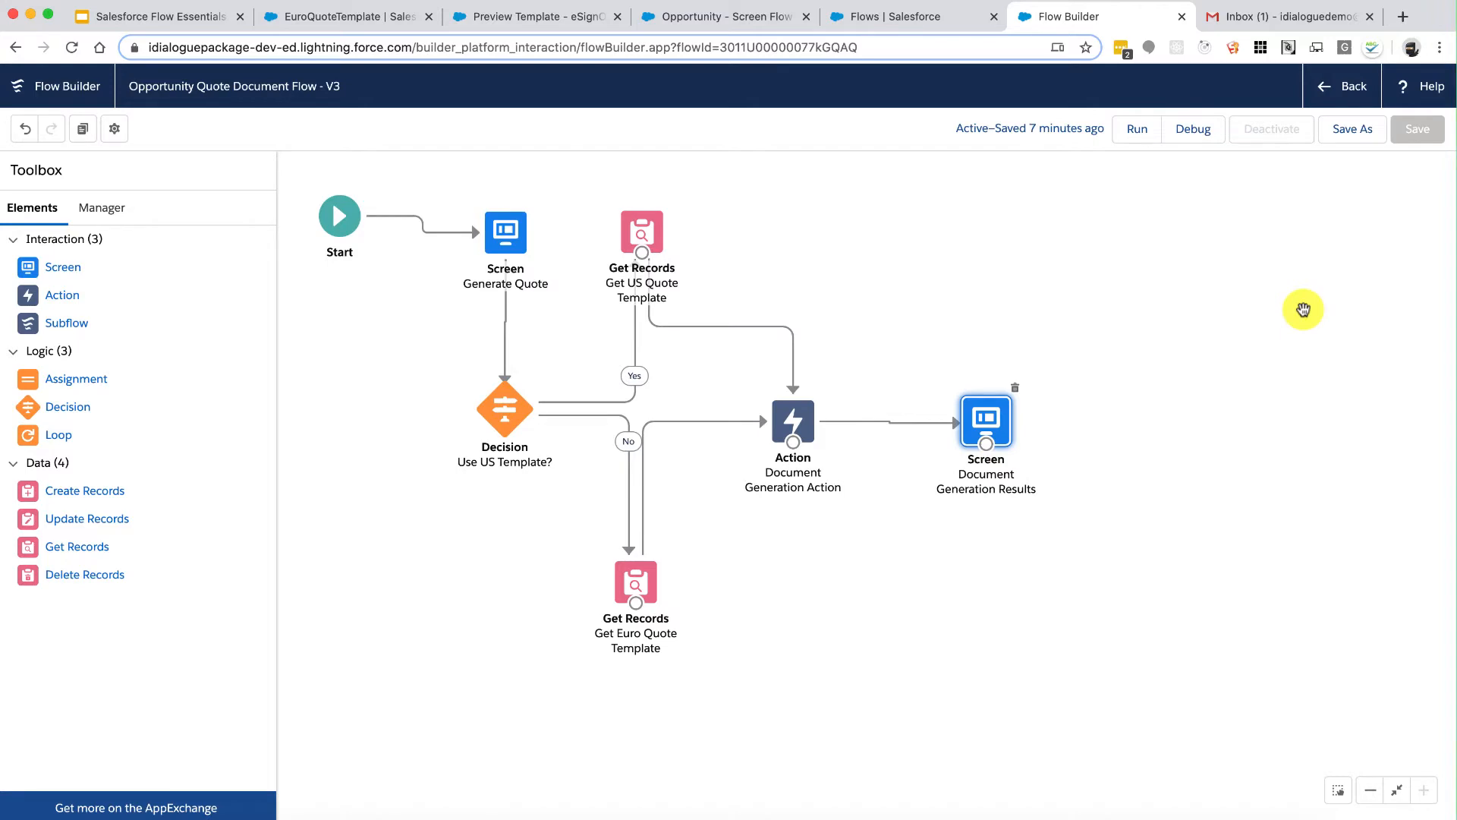
Step: Save a new flow version described as 'Added support for multi-quote templates.'
{"action": "left_click", "coordinate": [1358, 144]}
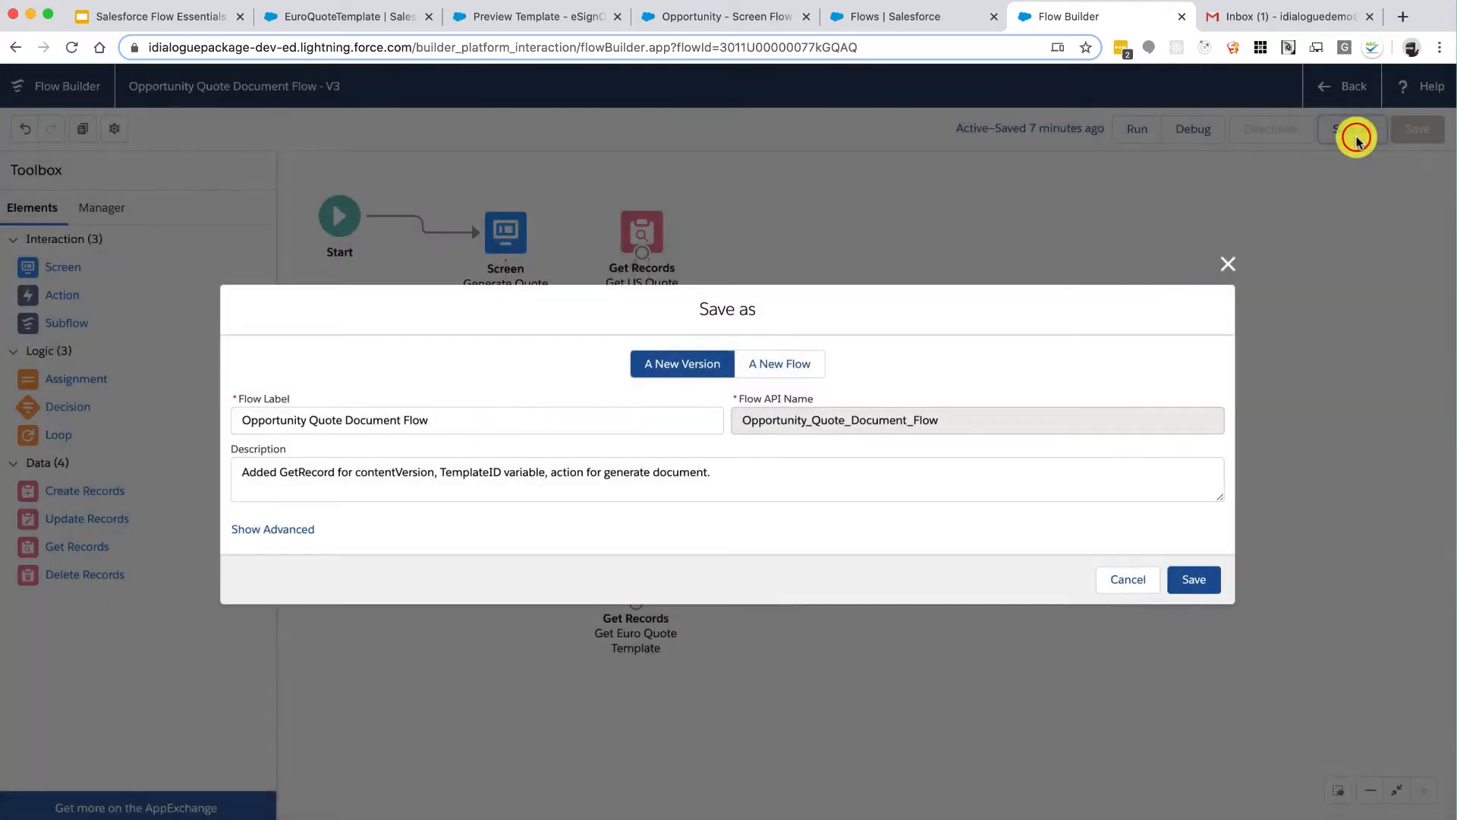
{"action": "left_click", "coordinate": [775, 475]}
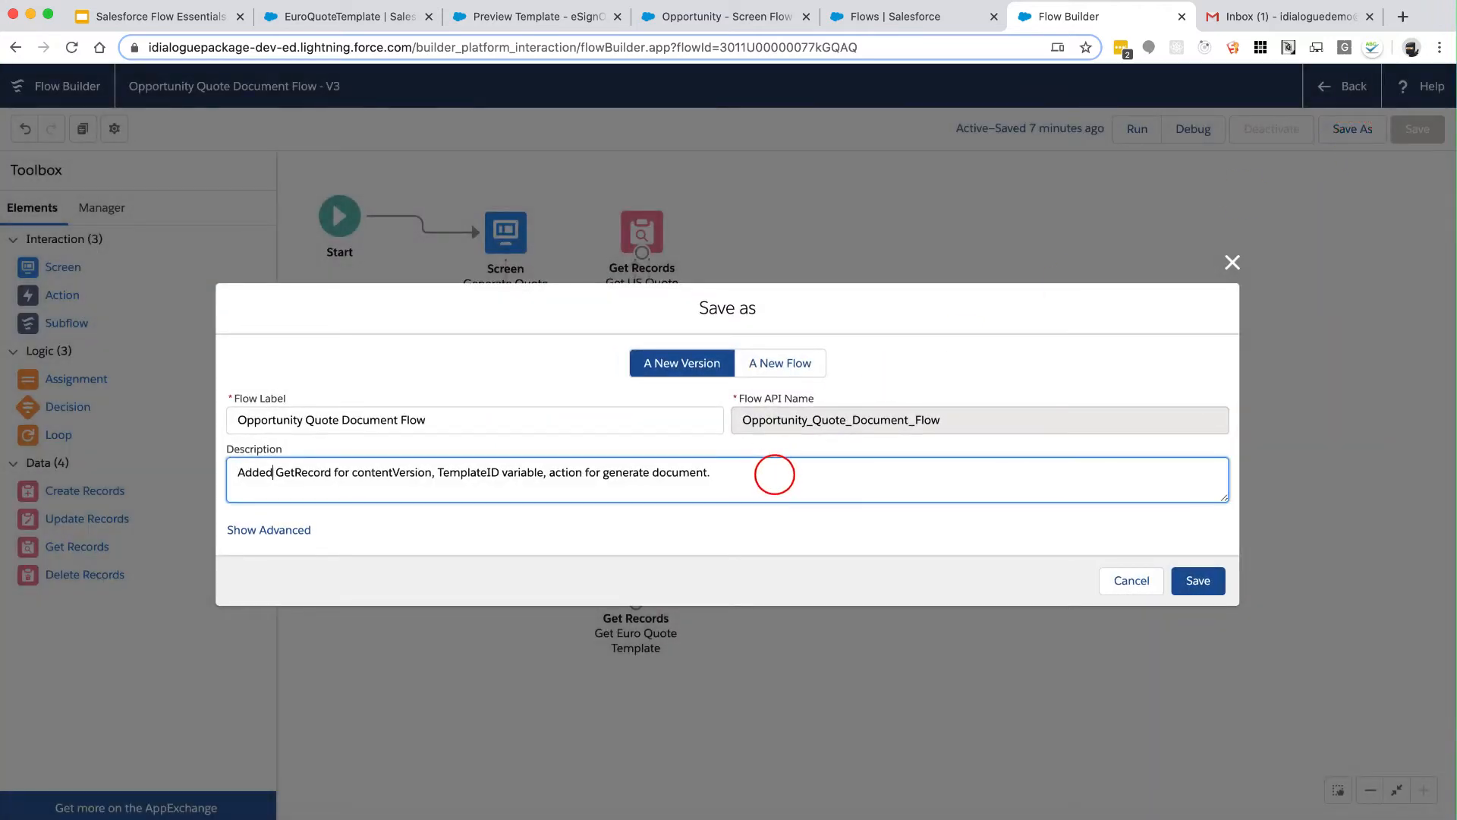
{"action": "key", "text": "shift+End"}
{"action": "type", "text": "su"}
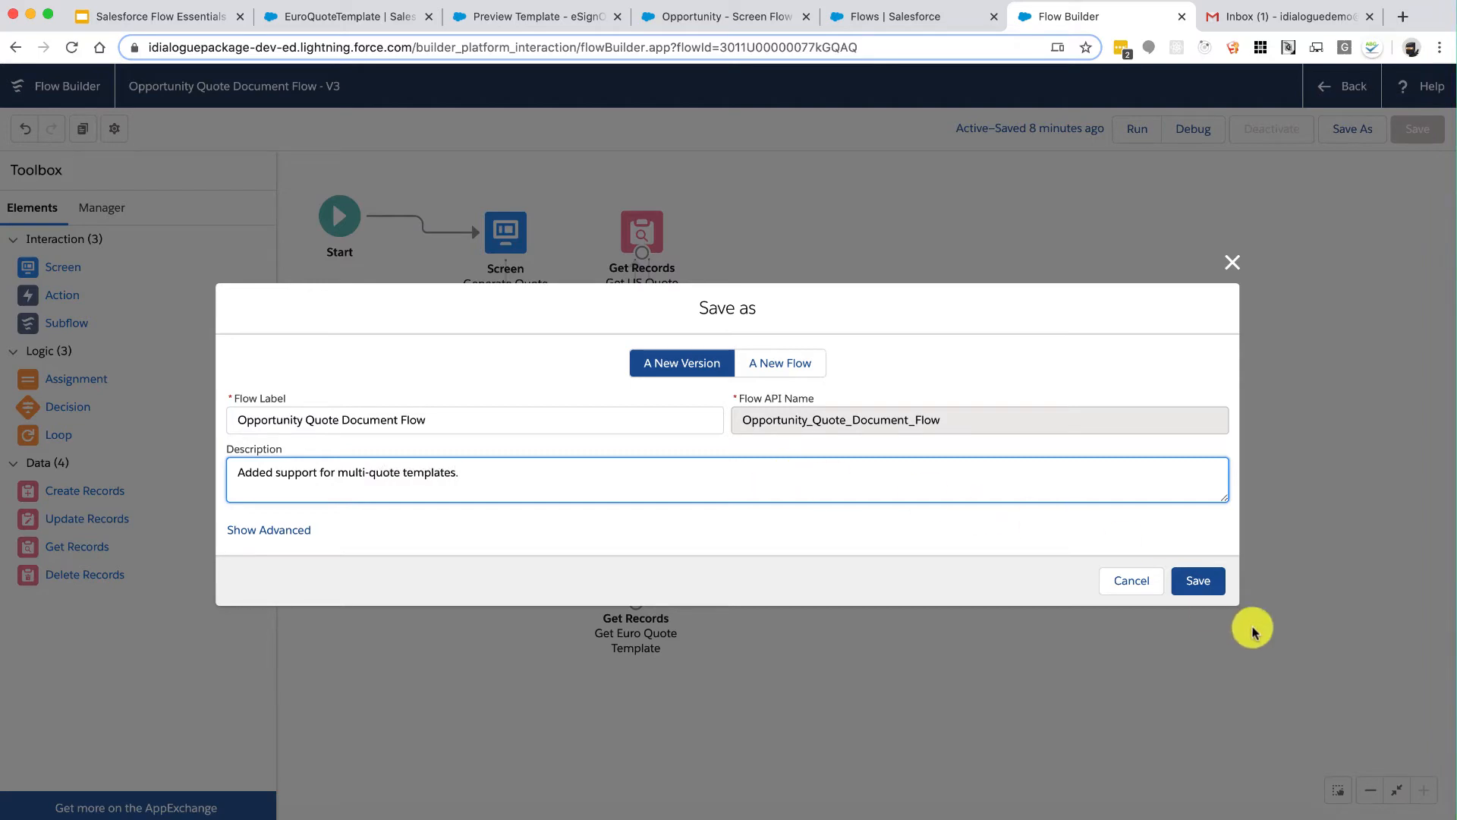
{"action": "left_click", "coordinate": [1198, 581]}
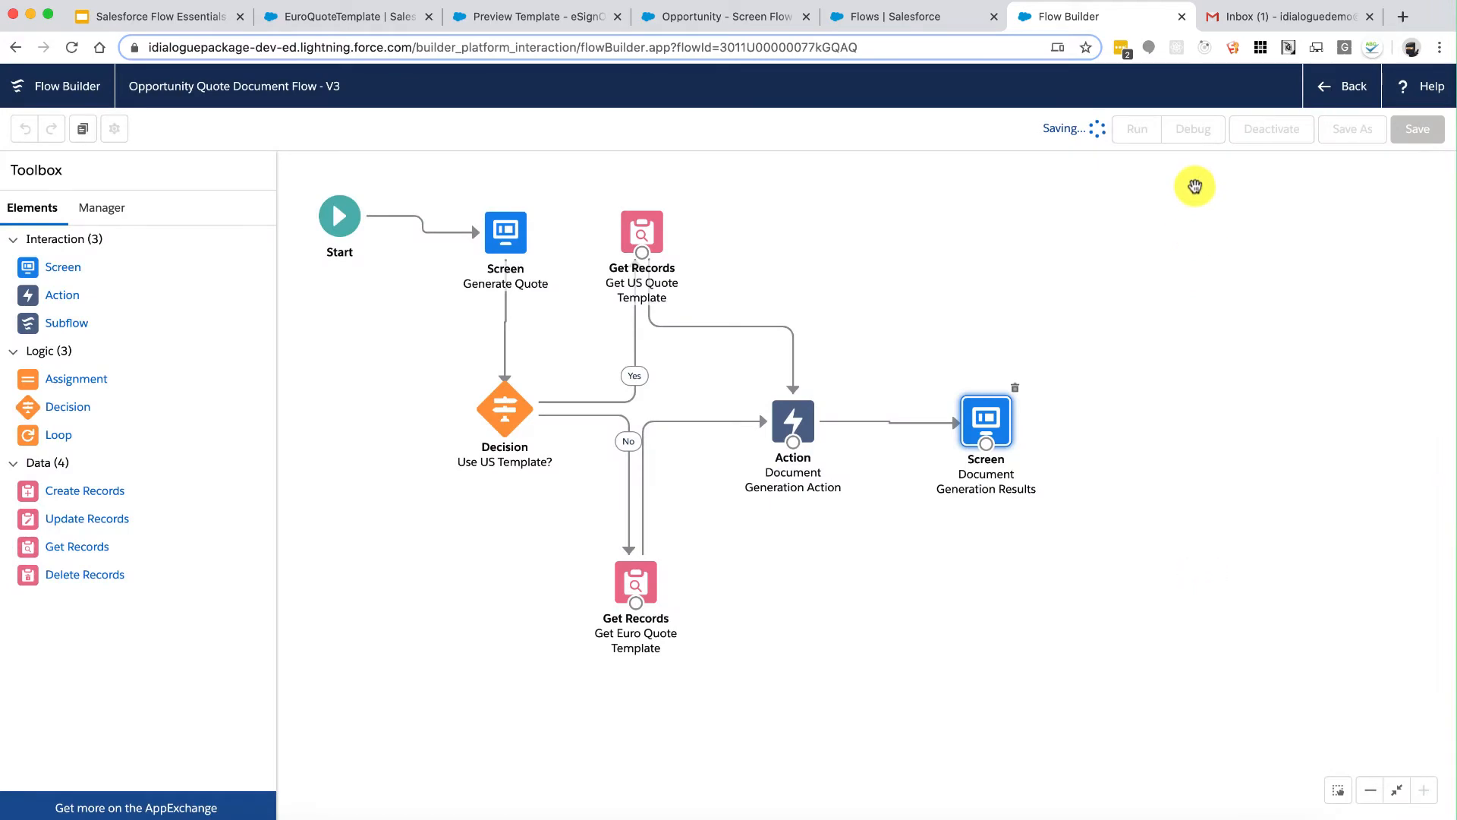
Step: Start a debug run and paste the opportunity's record ID into the RecordID variable
{"action": "left_click", "coordinate": [1205, 134]}
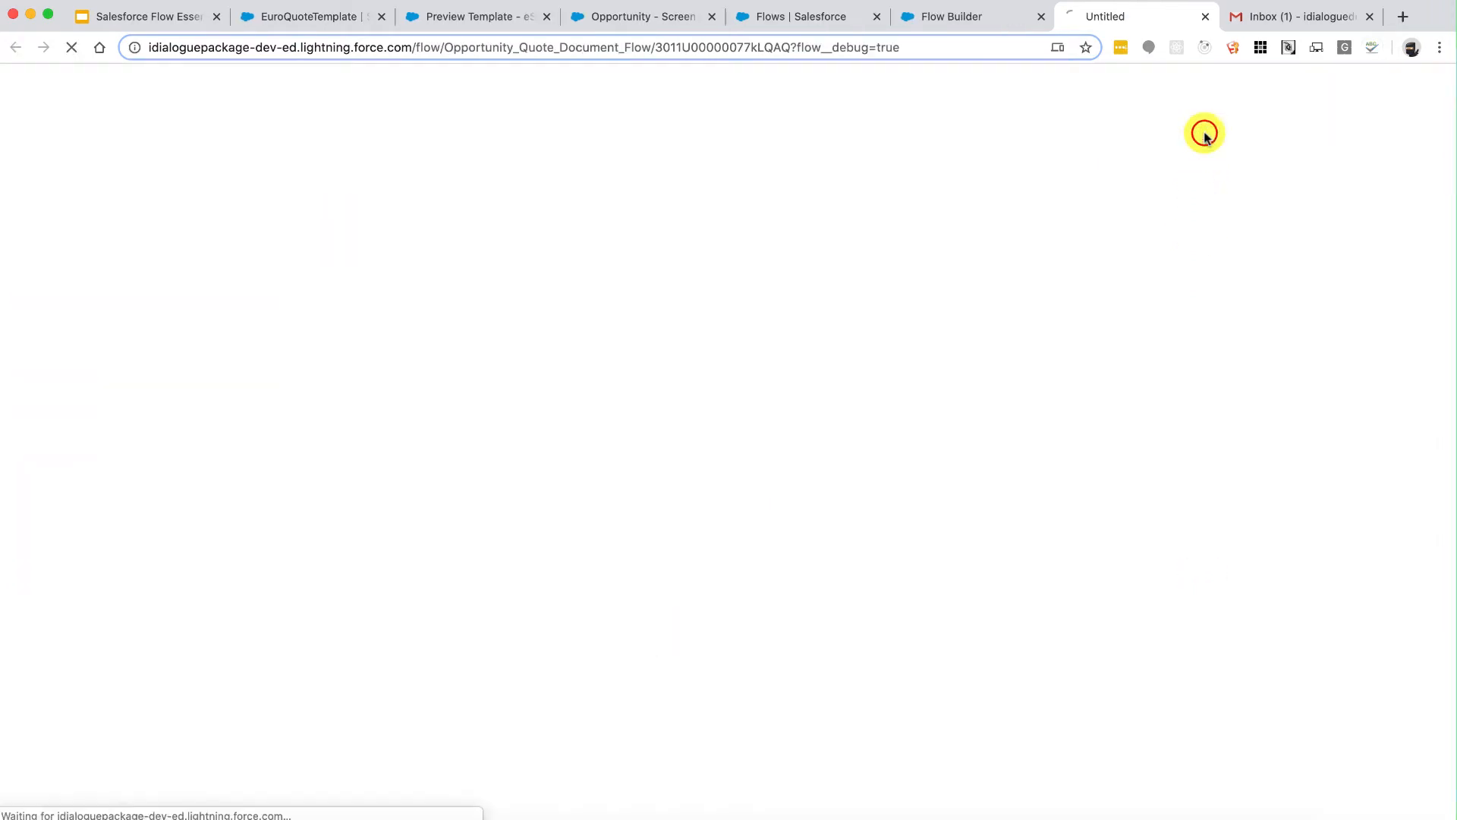
{"action": "left_click", "coordinate": [644, 16]}
{"action": "left_click", "coordinate": [621, 47]}
{"action": "double_click", "coordinate": [620, 47]}
{"action": "key", "text": "ctrl+c"}
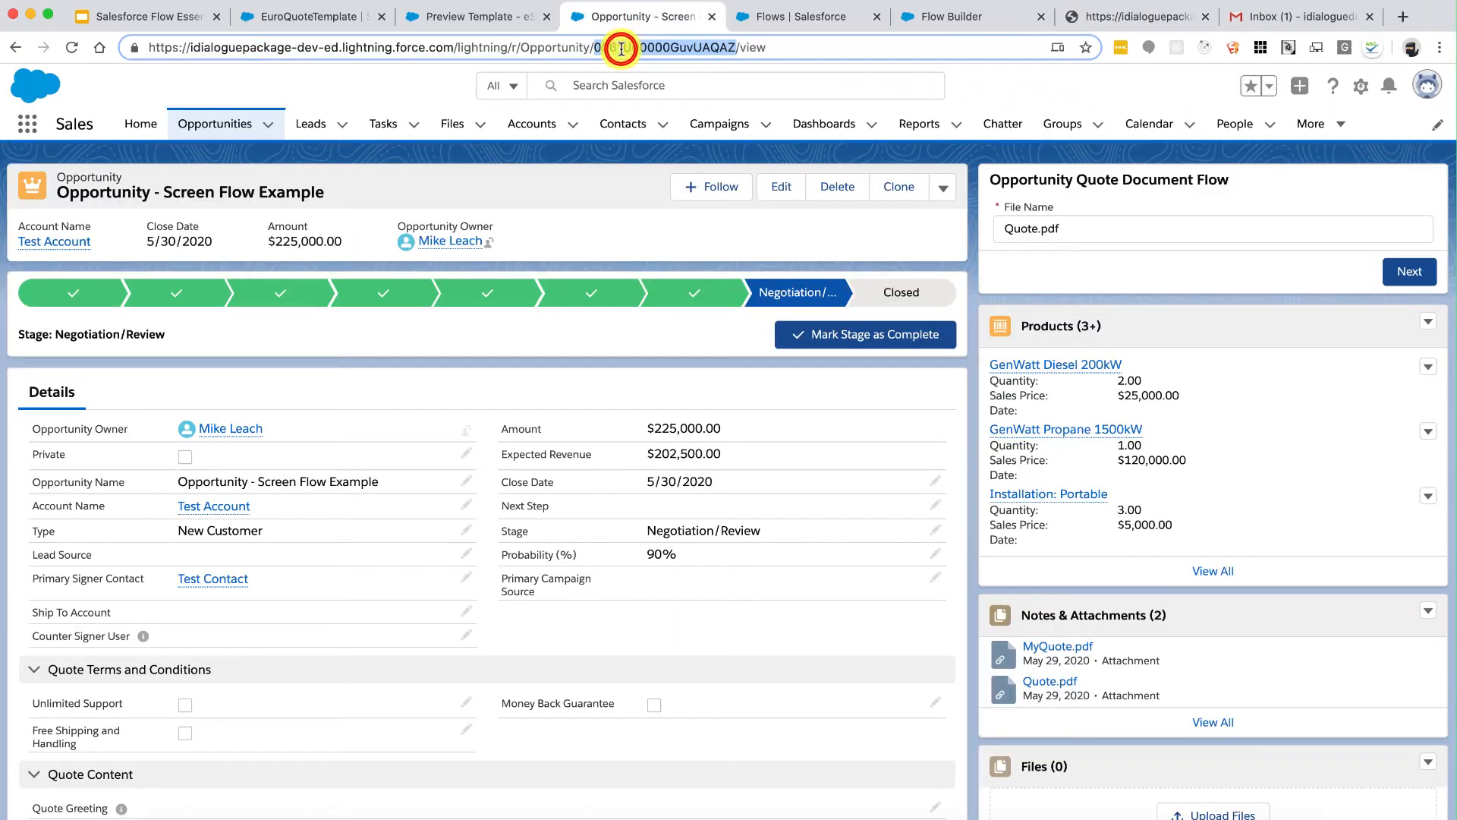
{"action": "left_click", "coordinate": [1141, 17]}
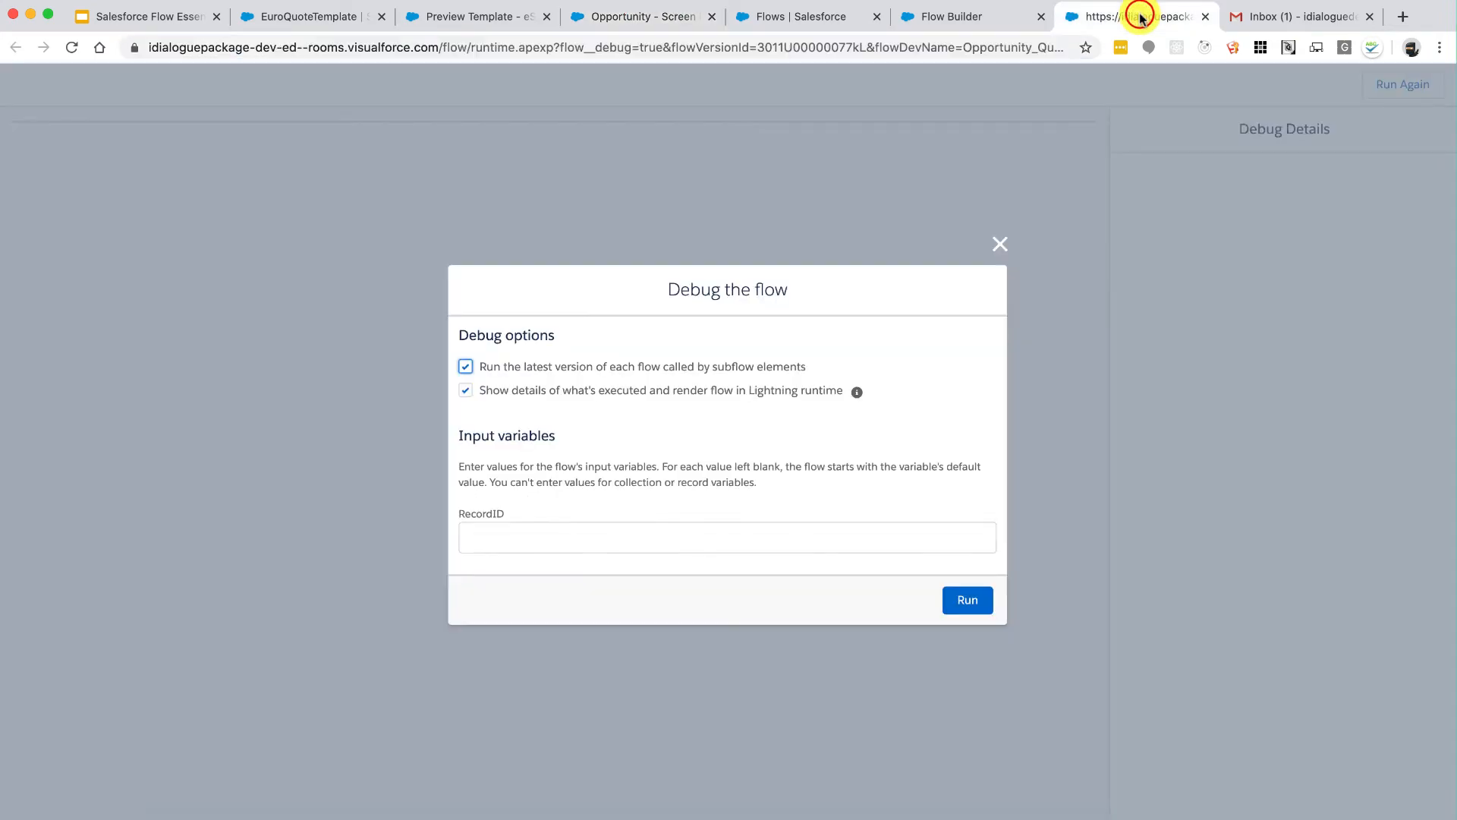
{"action": "left_click", "coordinate": [567, 535]}
{"action": "key", "text": "ctrl+v"}
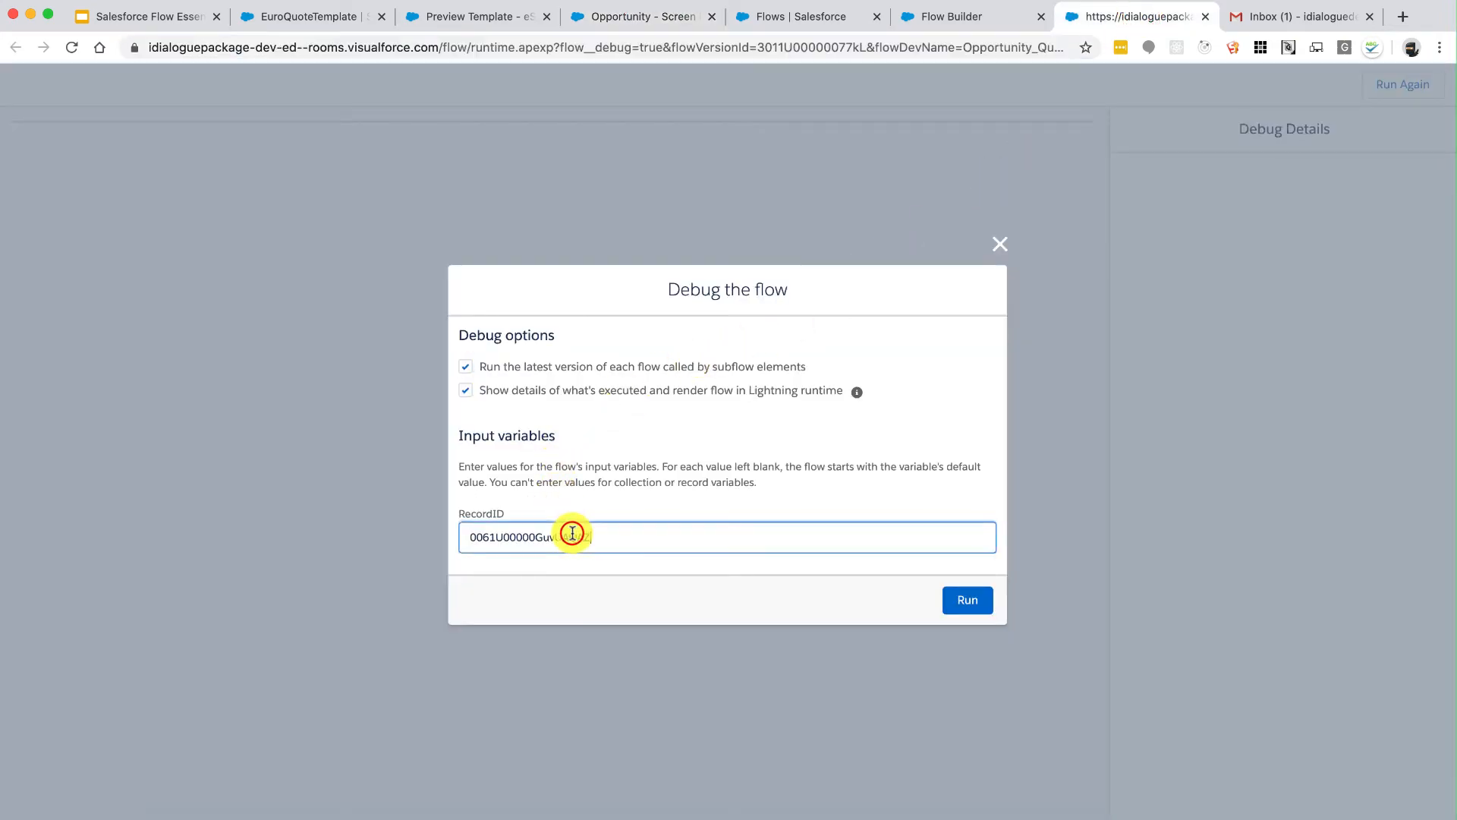
Step: Run the debug with file name EuroQuote.pdf and the Euro Quote Template
{"action": "left_click", "coordinate": [976, 601]}
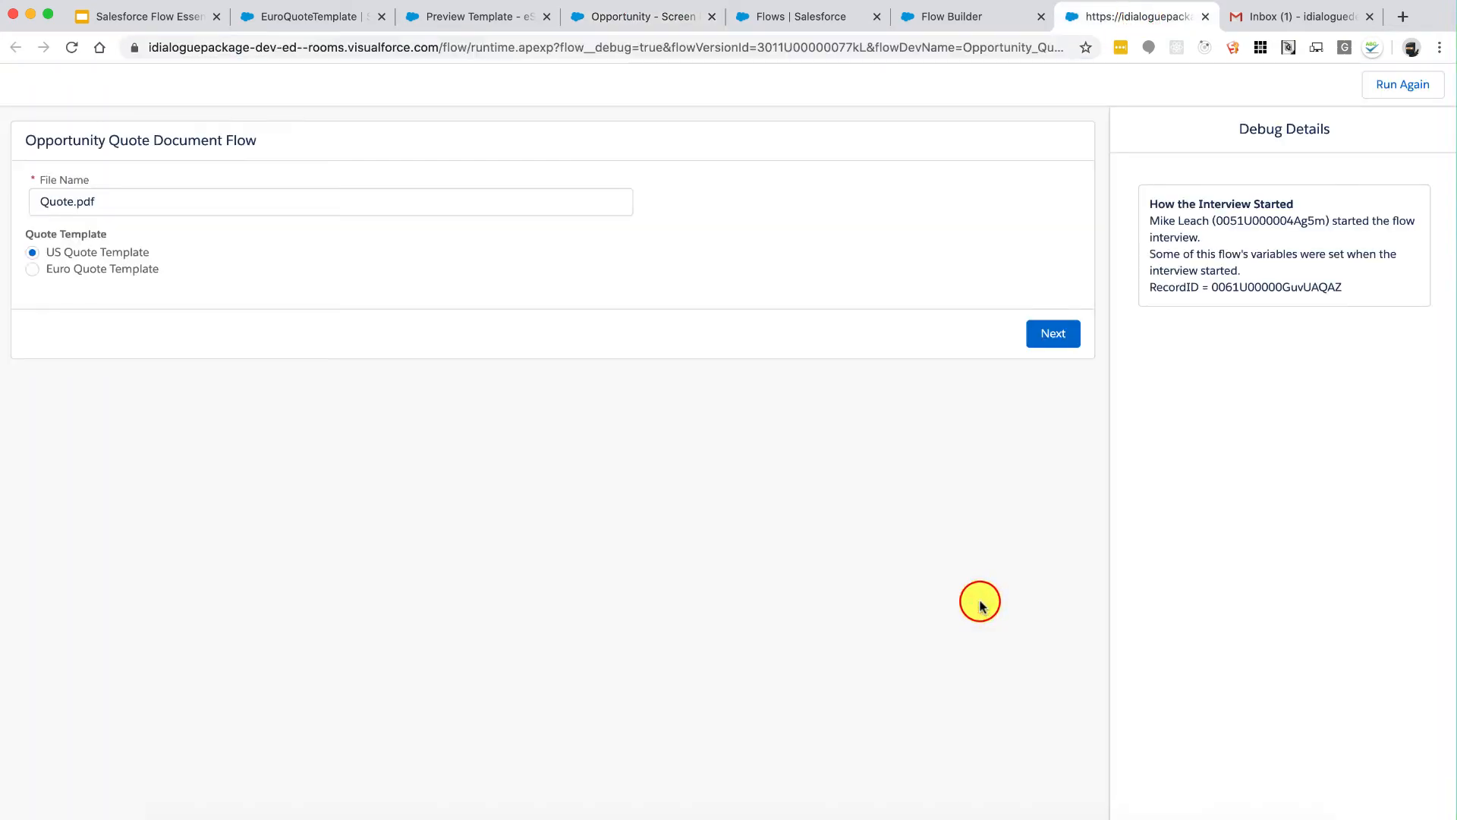
{"action": "left_click", "coordinate": [181, 193]}
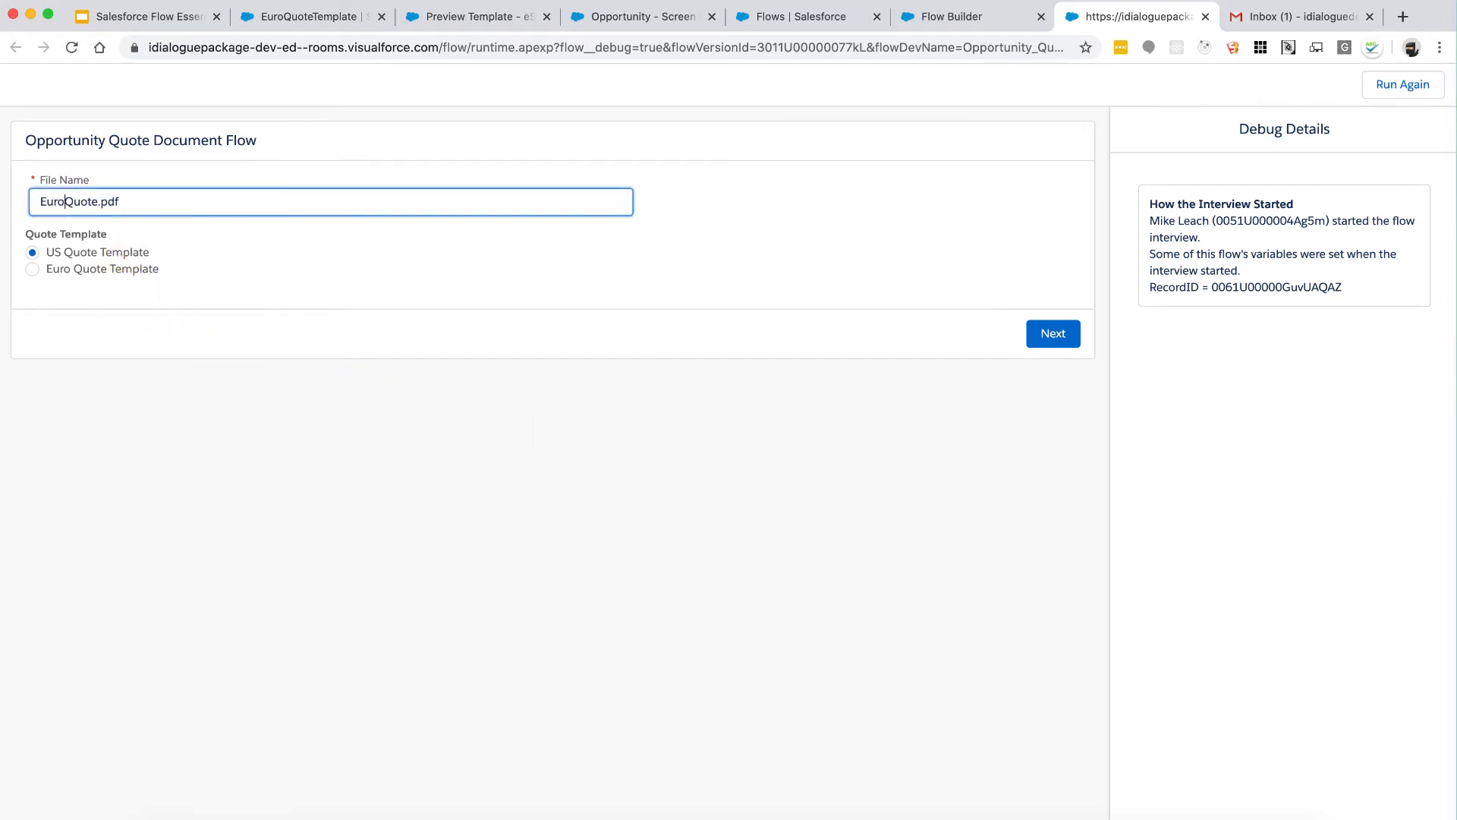
{"action": "left_click", "coordinate": [82, 269]}
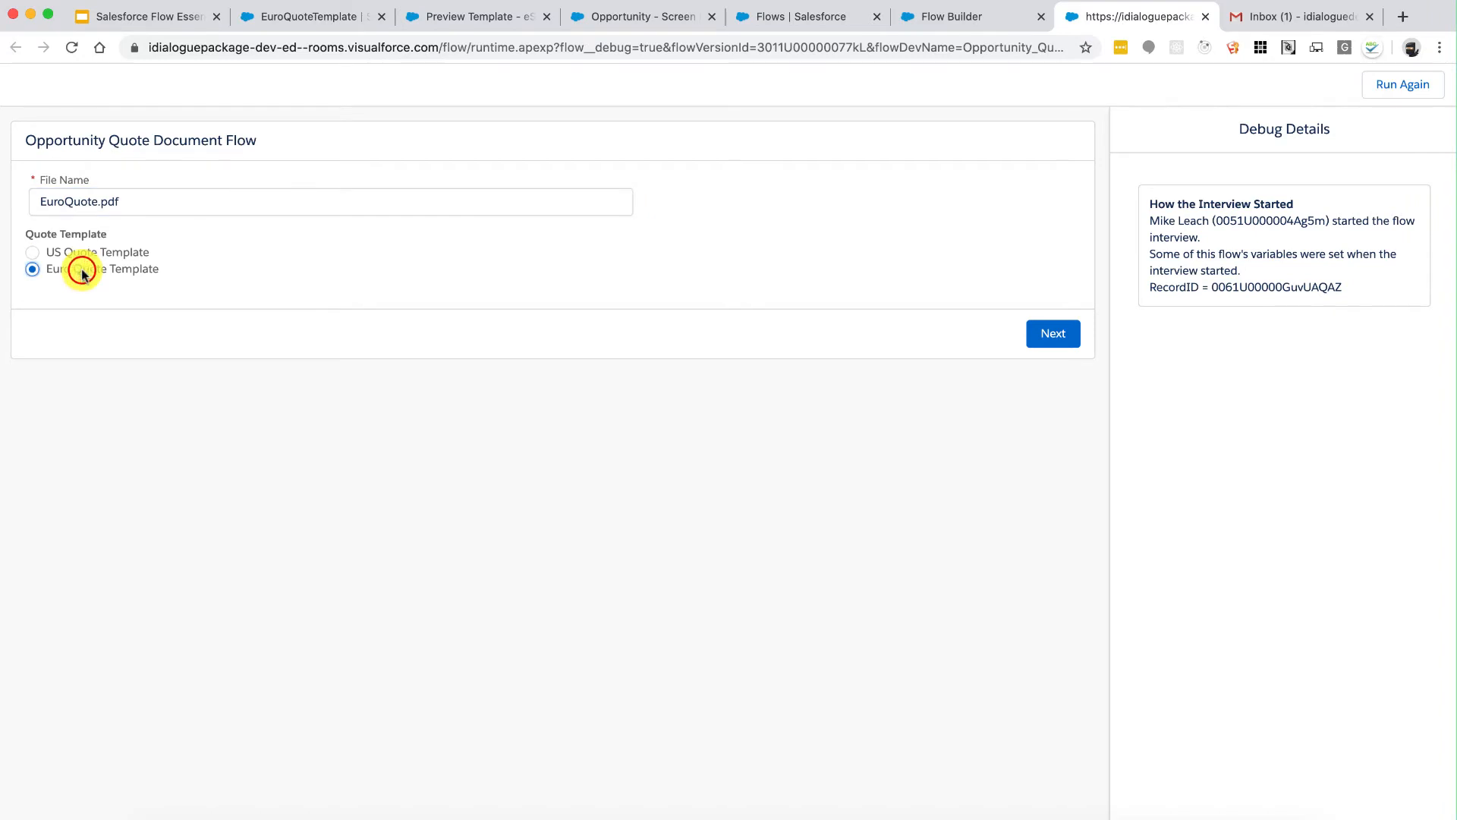
{"action": "left_click", "coordinate": [1048, 336]}
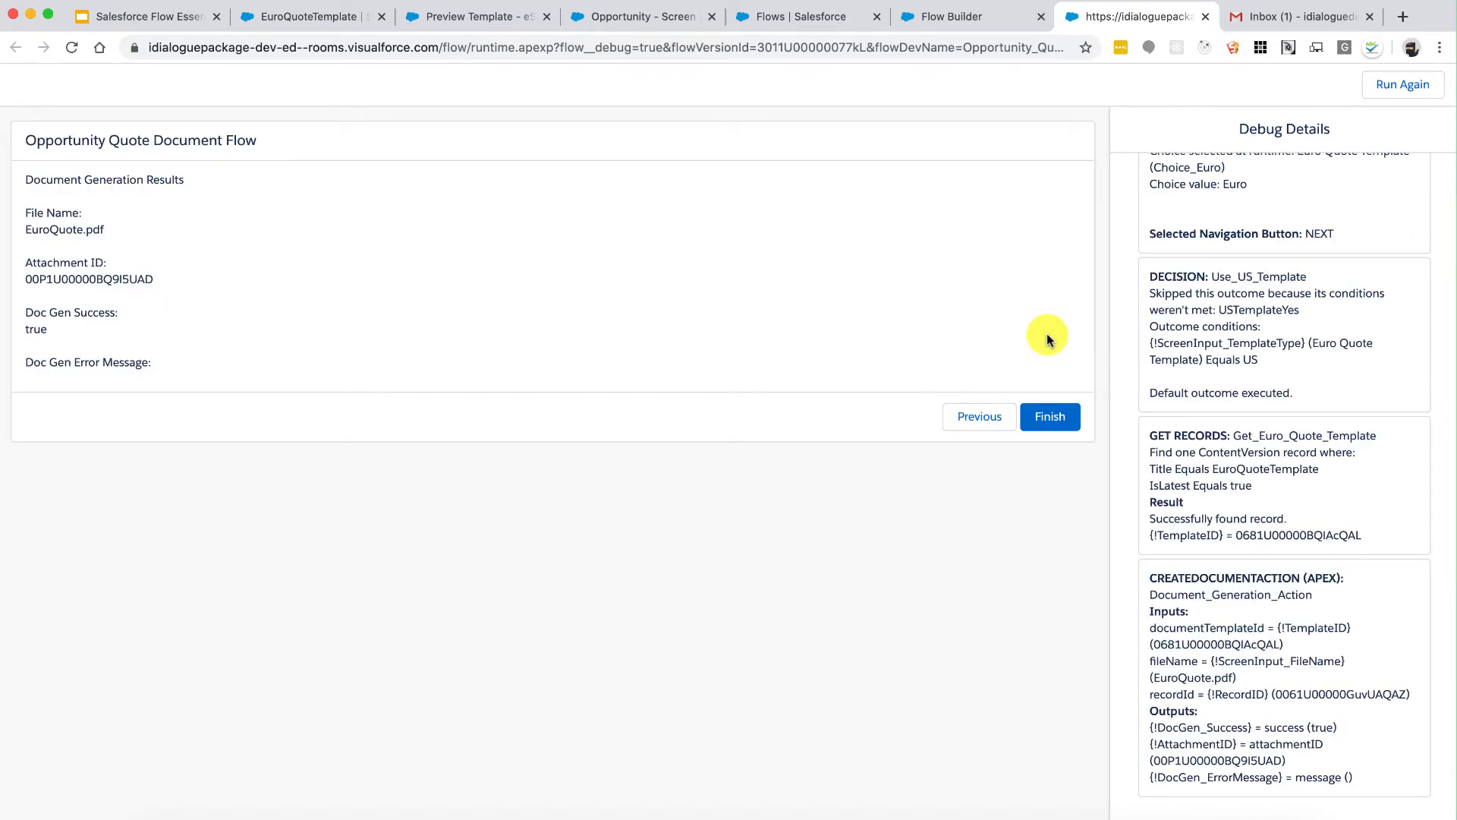
Step: Review the screen input values recorded in the debug details
{"action": "scroll", "coordinate": [1235, 279], "scroll_direction": "up", "scroll_amount": 5}
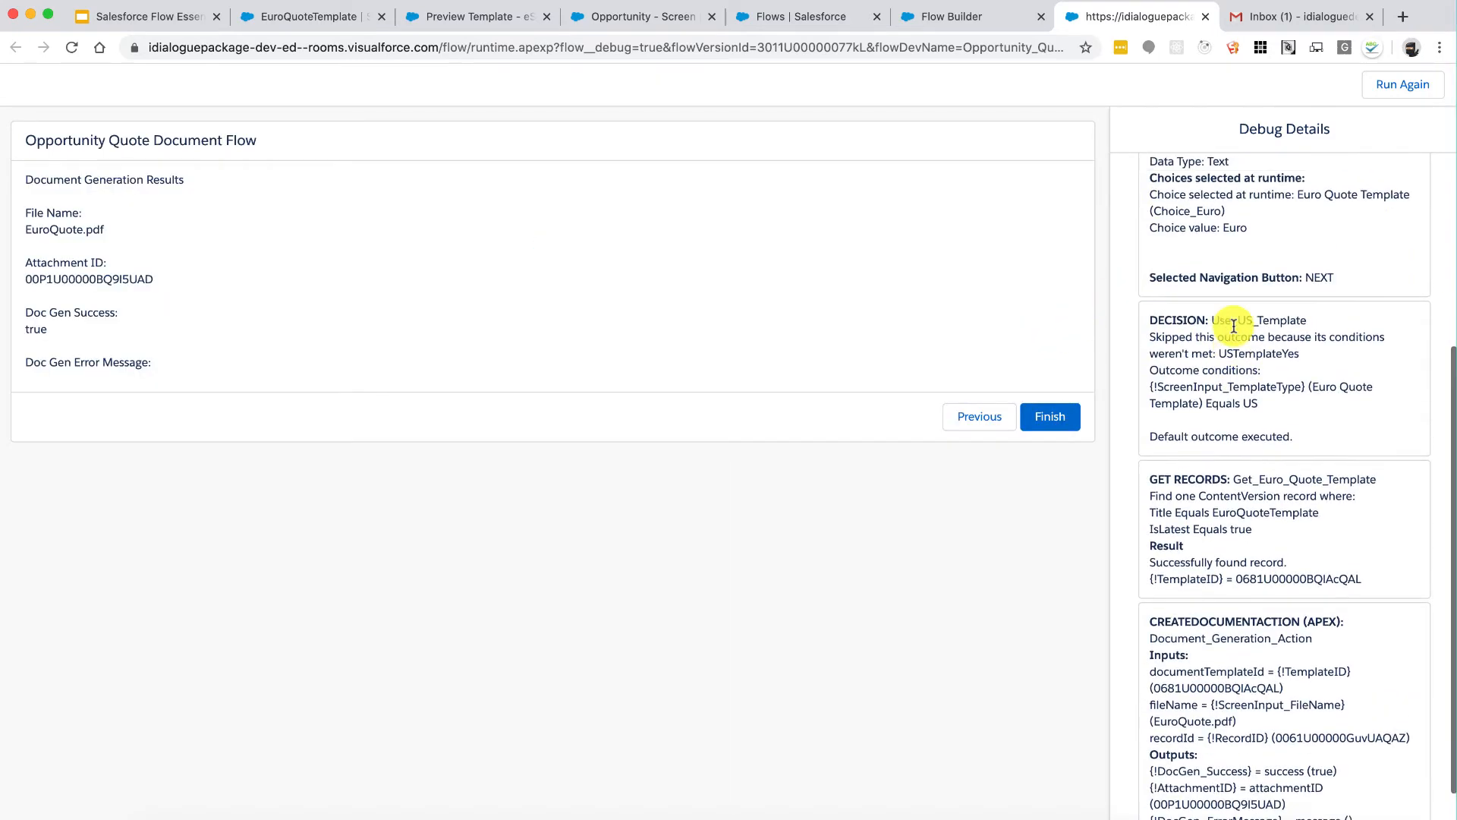
{"action": "scroll", "coordinate": [1235, 327], "scroll_direction": "up", "scroll_amount": 1}
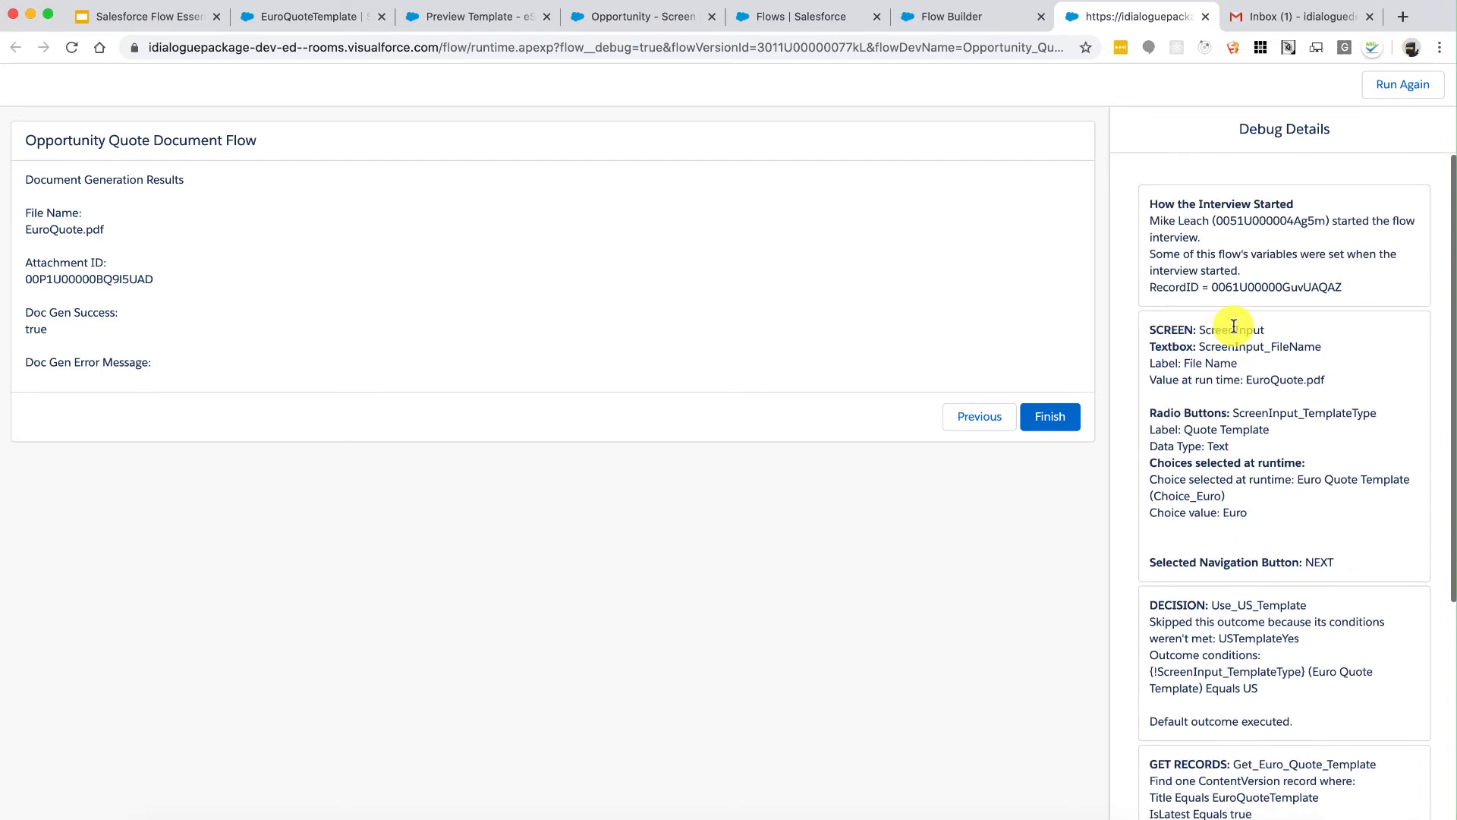
{"action": "left_click_drag", "start_coordinate": [1195, 198], "coordinate": [1249, 279]}
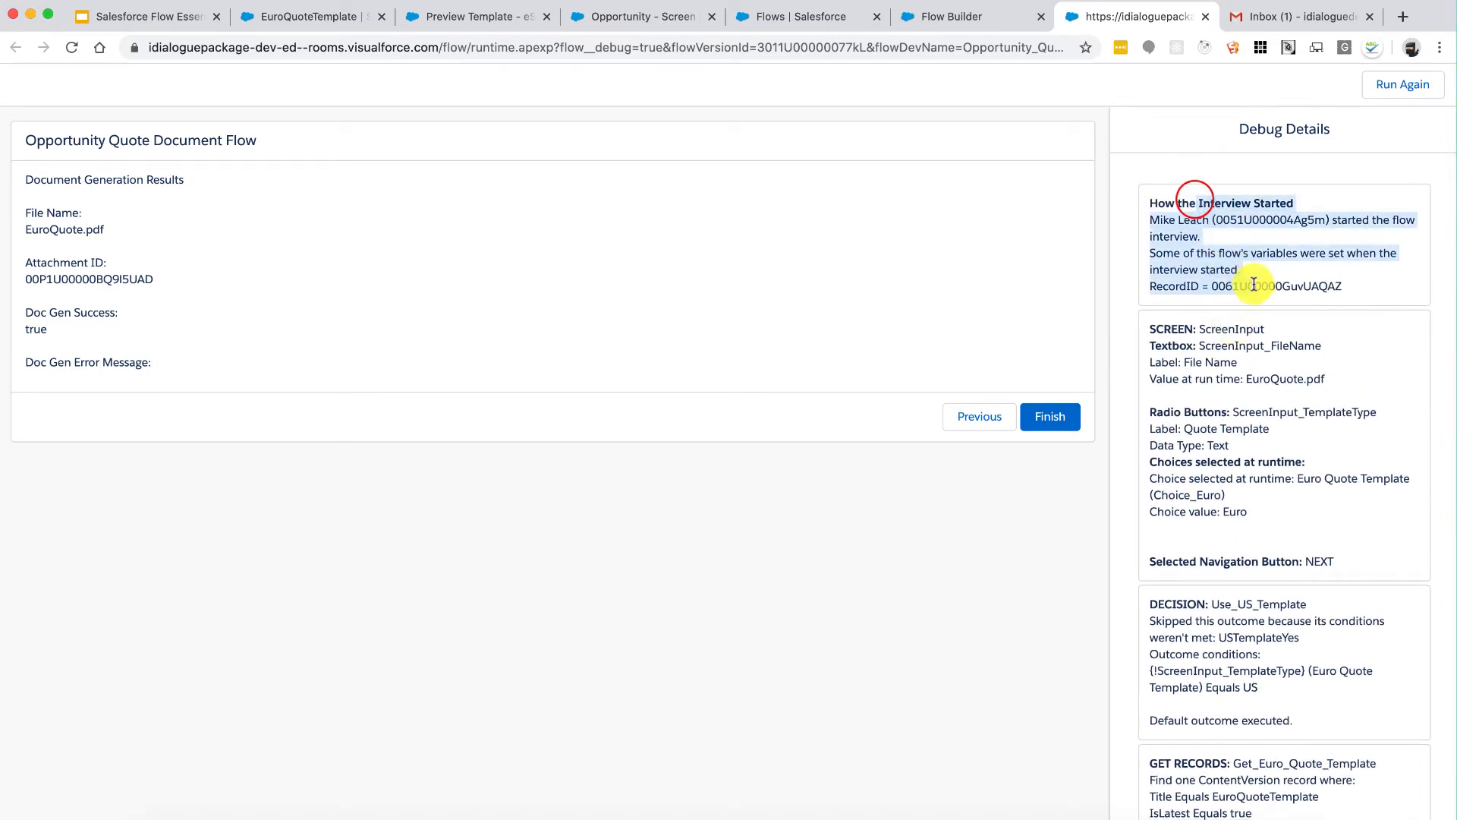
{"action": "left_click_drag", "start_coordinate": [1213, 331], "coordinate": [1369, 478]}
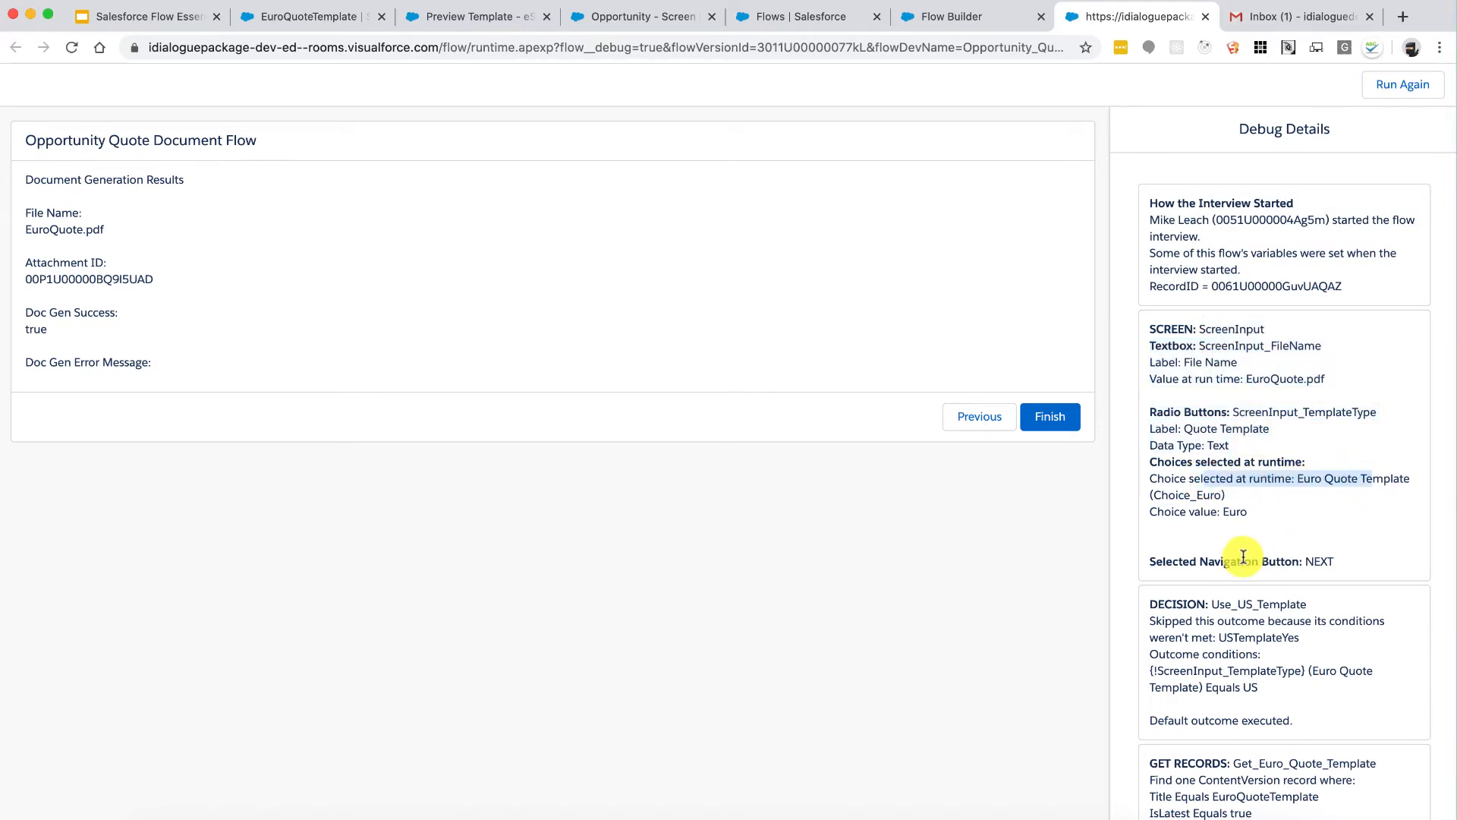
{"action": "scroll", "coordinate": [1243, 556], "scroll_direction": "down", "scroll_amount": 3}
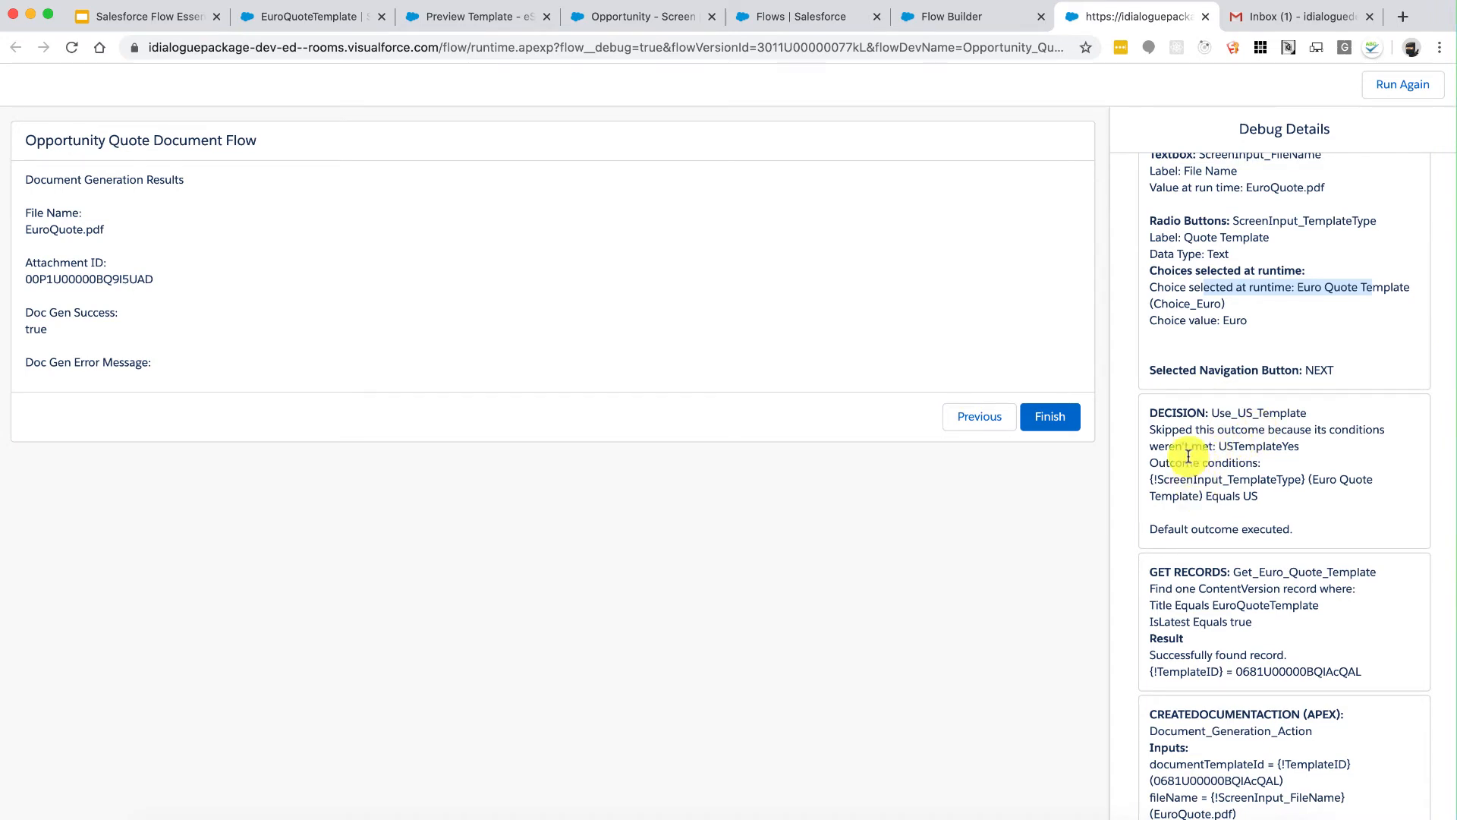
{"action": "left_click", "coordinate": [1167, 532]}
Step: Inspect the decision outcome, Get Records filters, retrieved template ID and document action inputs
{"action": "left_click_drag", "start_coordinate": [1209, 532], "coordinate": [1209, 453]}
{"action": "left_click", "coordinate": [1209, 453]}
{"action": "scroll", "coordinate": [1208, 454], "scroll_direction": "down", "scroll_amount": 1}
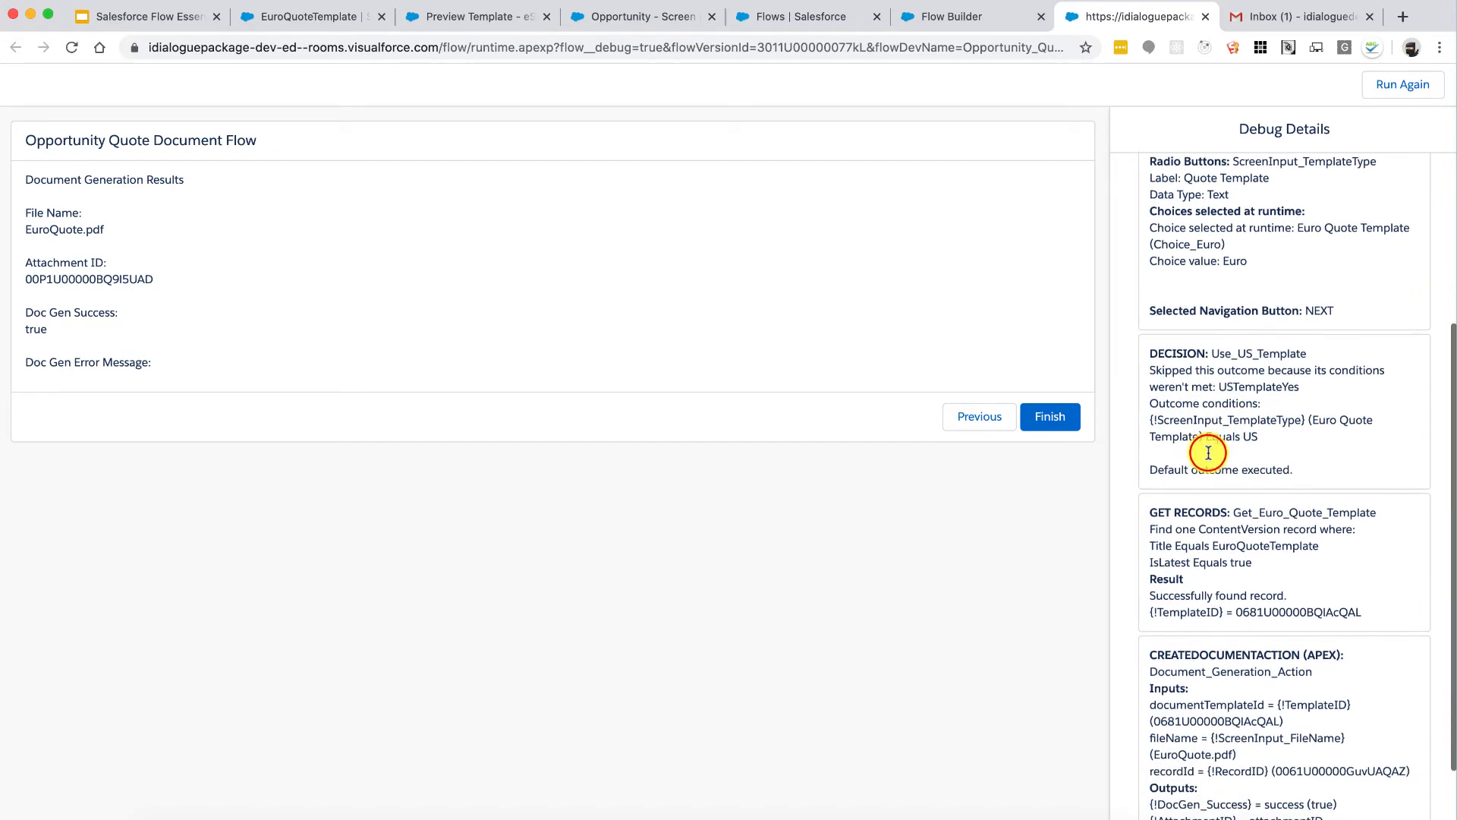
{"action": "scroll", "coordinate": [1208, 456], "scroll_direction": "down", "scroll_amount": 1}
{"action": "left_click_drag", "start_coordinate": [1205, 470], "coordinate": [1281, 519]}
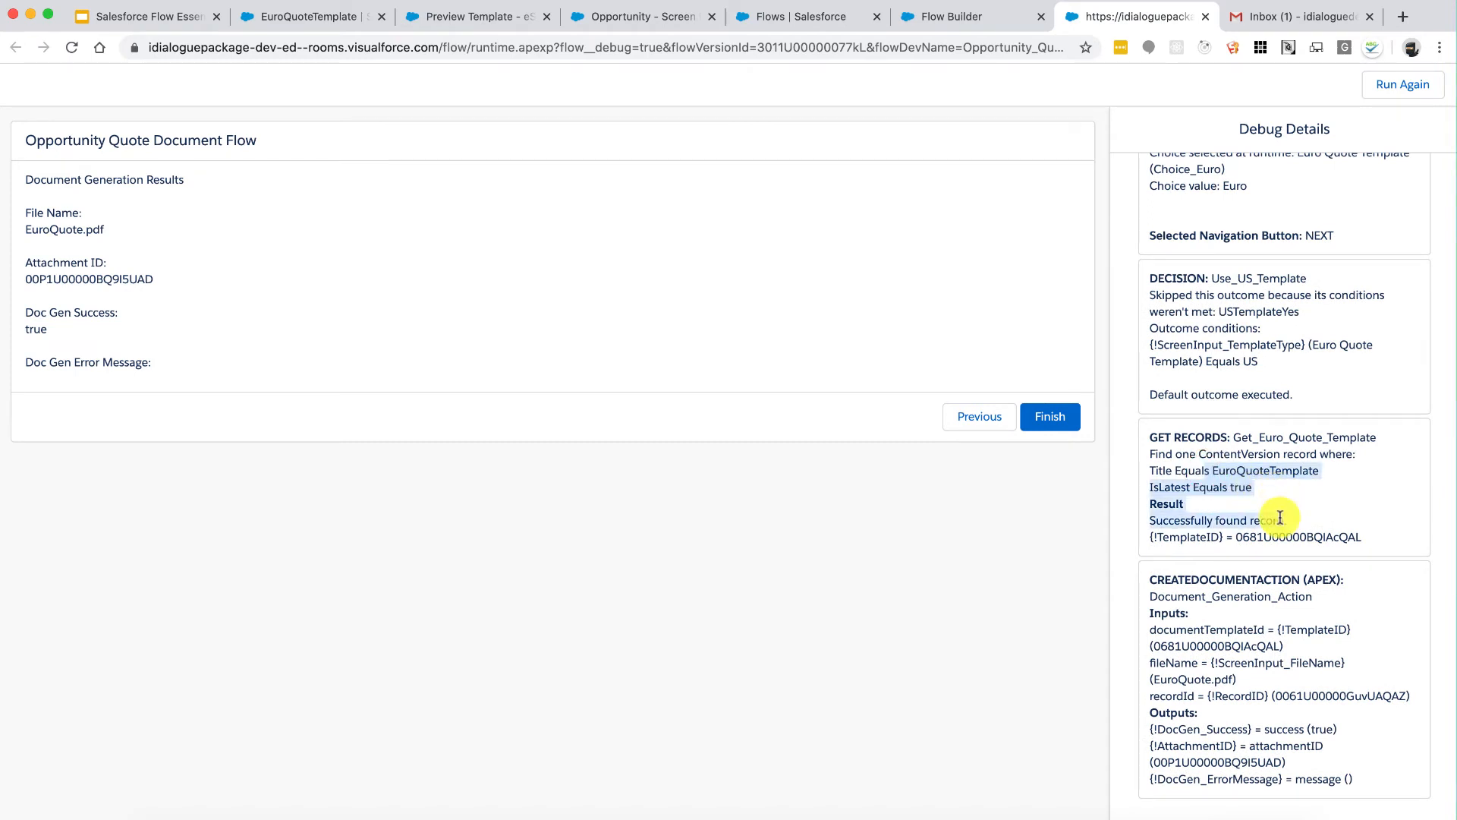
{"action": "double_click", "coordinate": [1278, 536]}
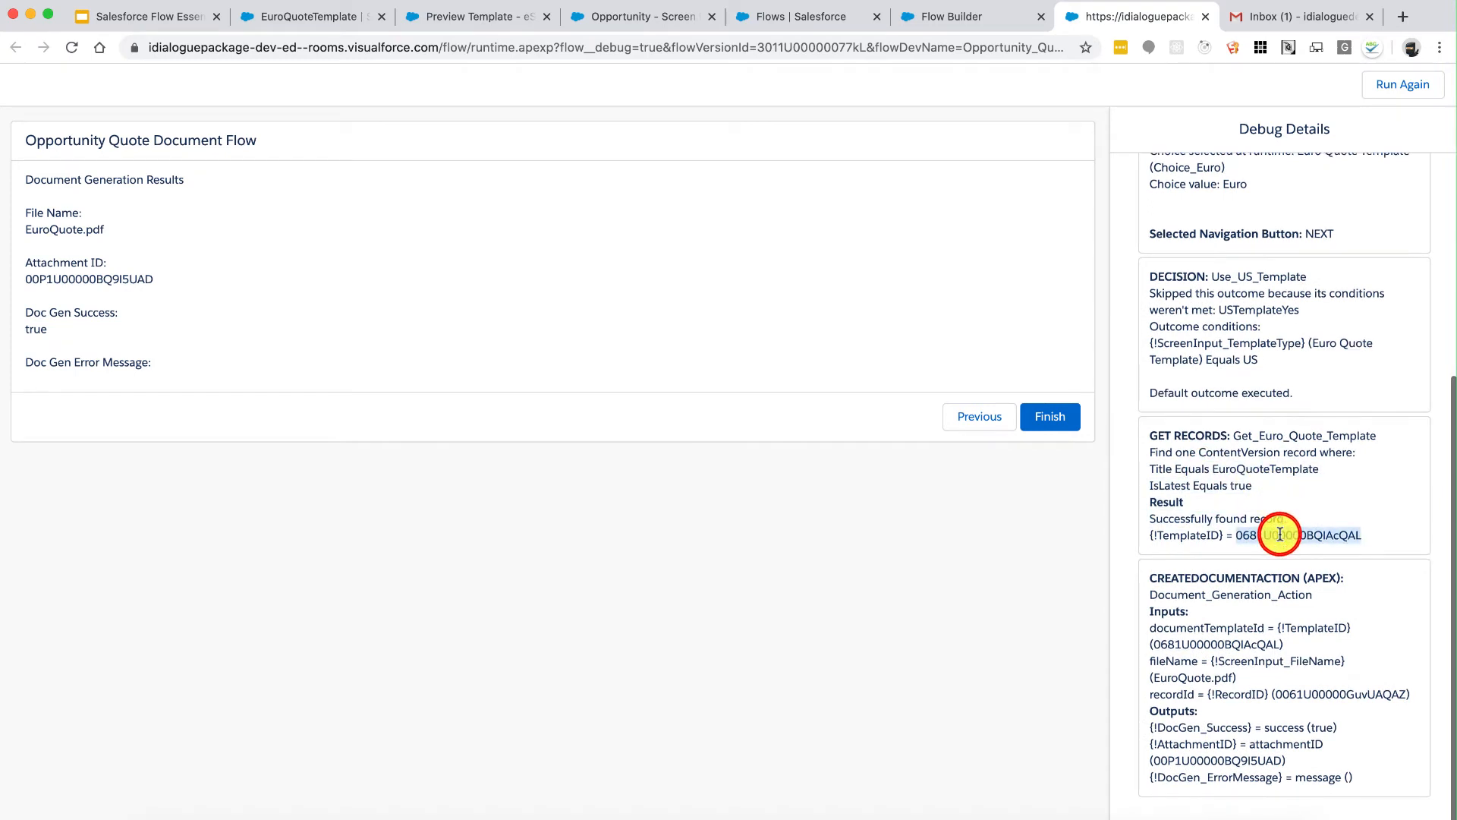
{"action": "left_click_drag", "start_coordinate": [1179, 579], "coordinate": [1308, 766]}
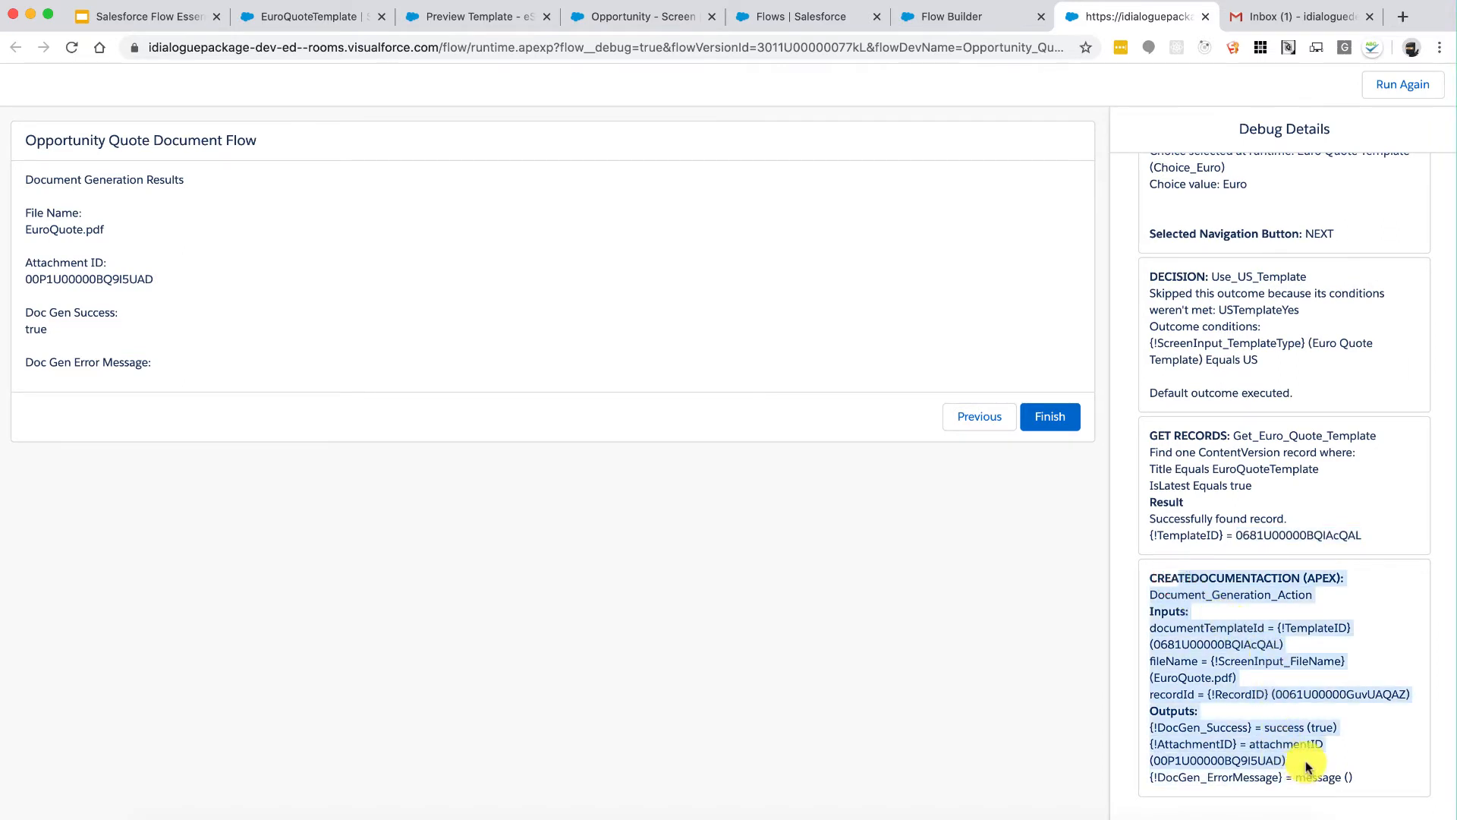
{"action": "left_click", "coordinate": [1305, 756]}
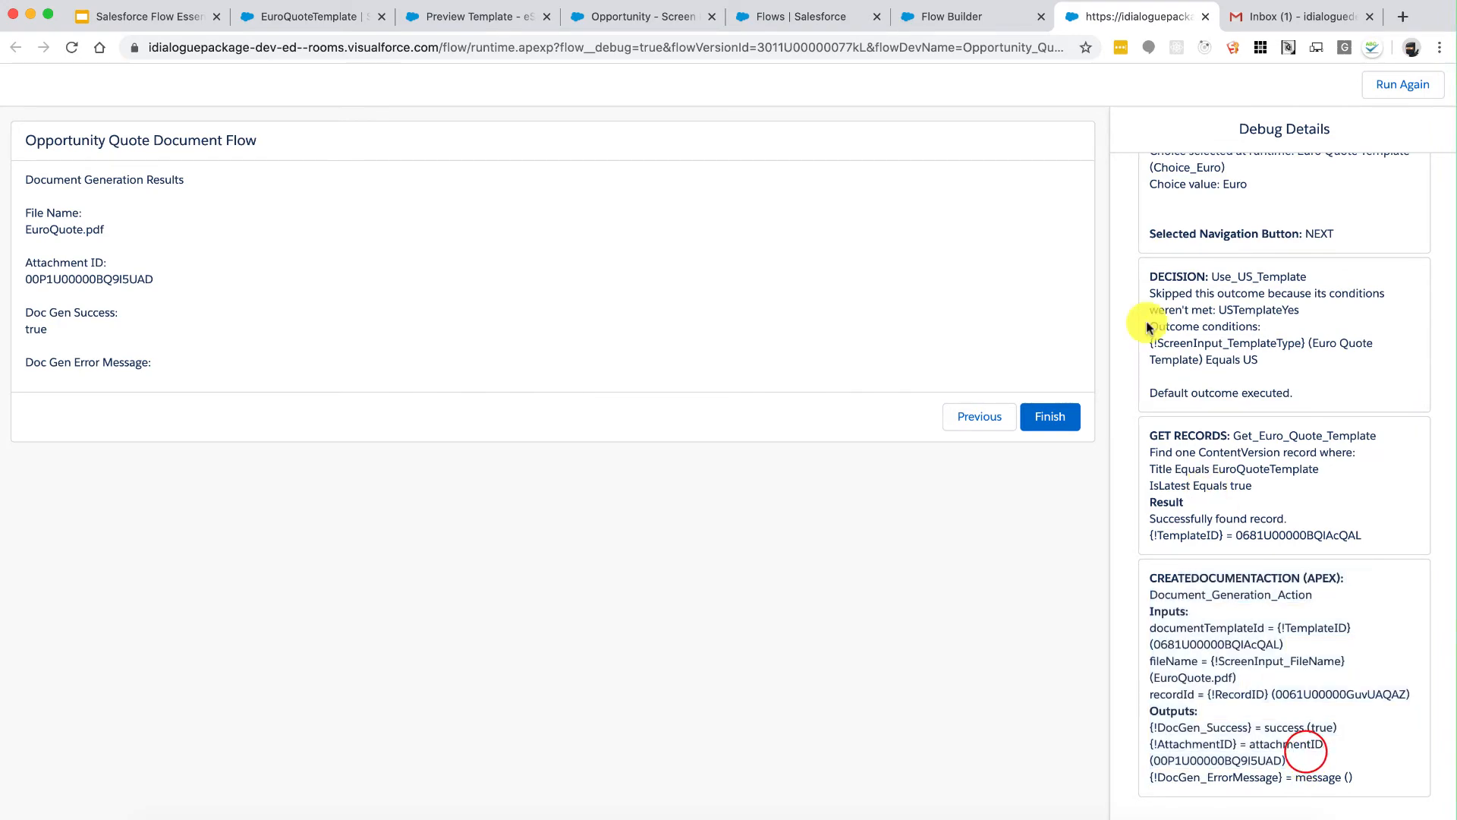
{"action": "left_click", "coordinate": [641, 18]}
{"action": "scroll", "coordinate": [1013, 425], "scroll_direction": "down", "scroll_amount": 3}
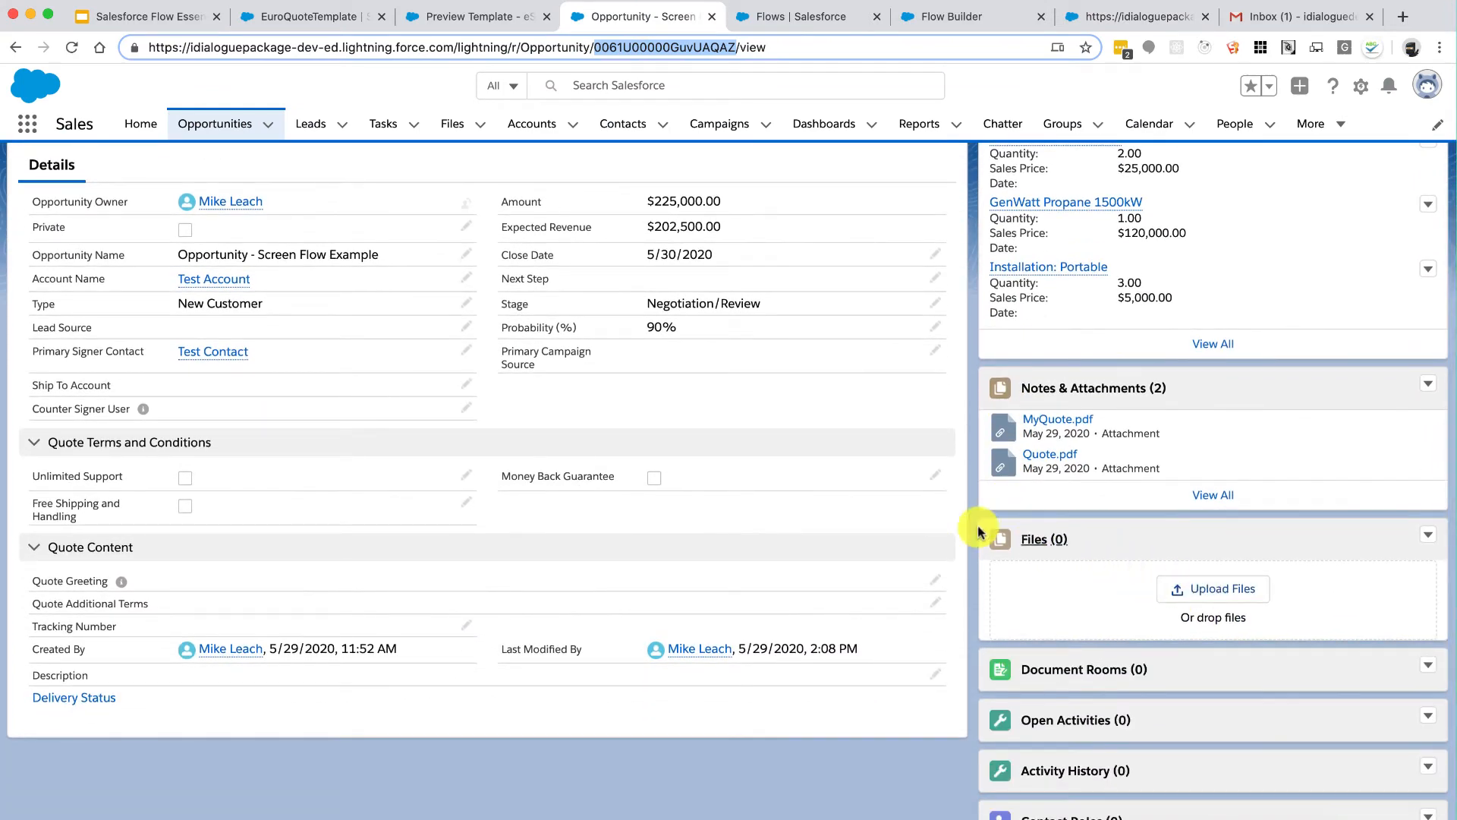
{"action": "left_click", "coordinate": [1220, 495]}
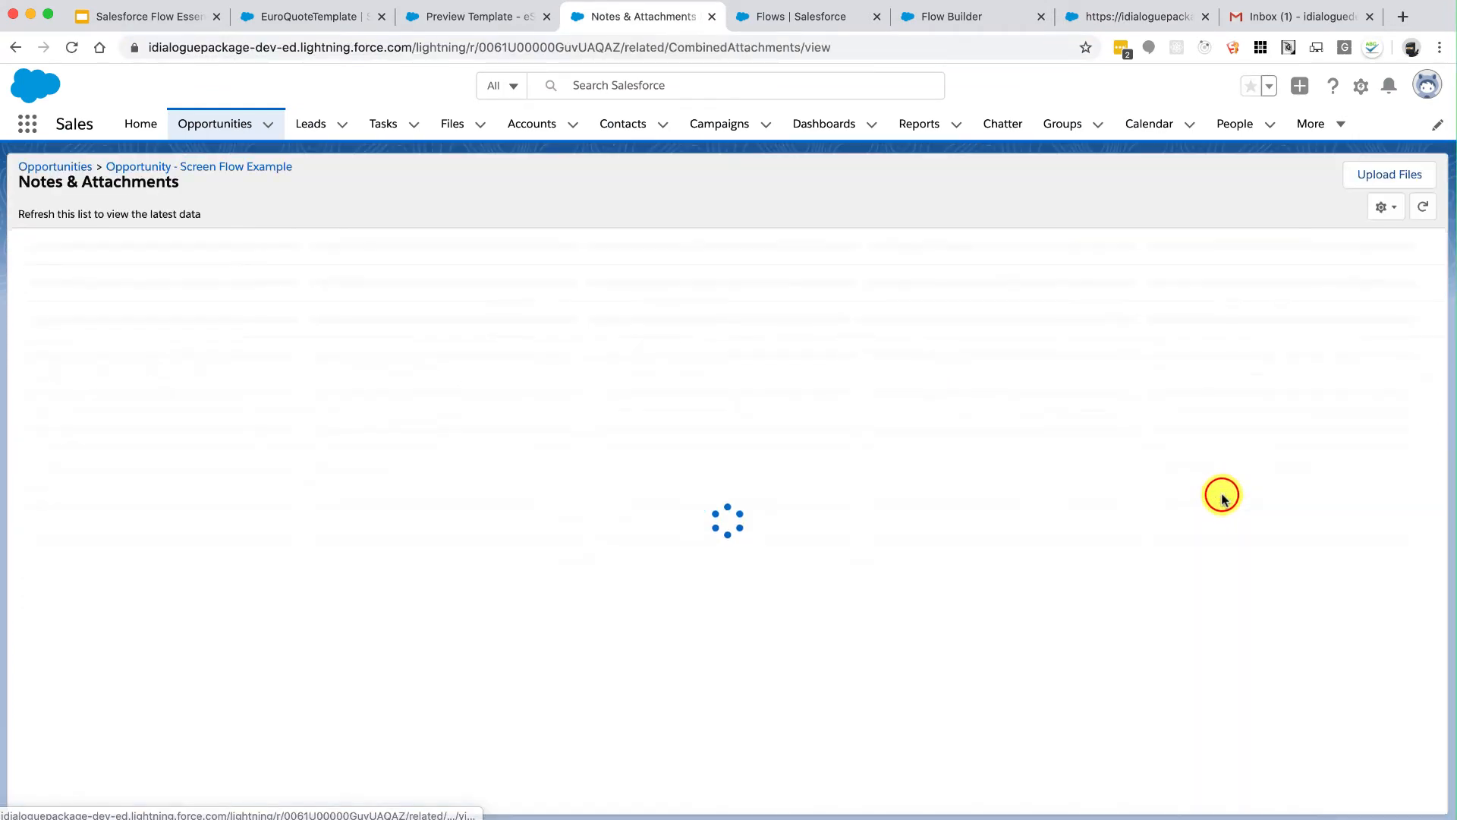
{"action": "left_click", "coordinate": [139, 274]}
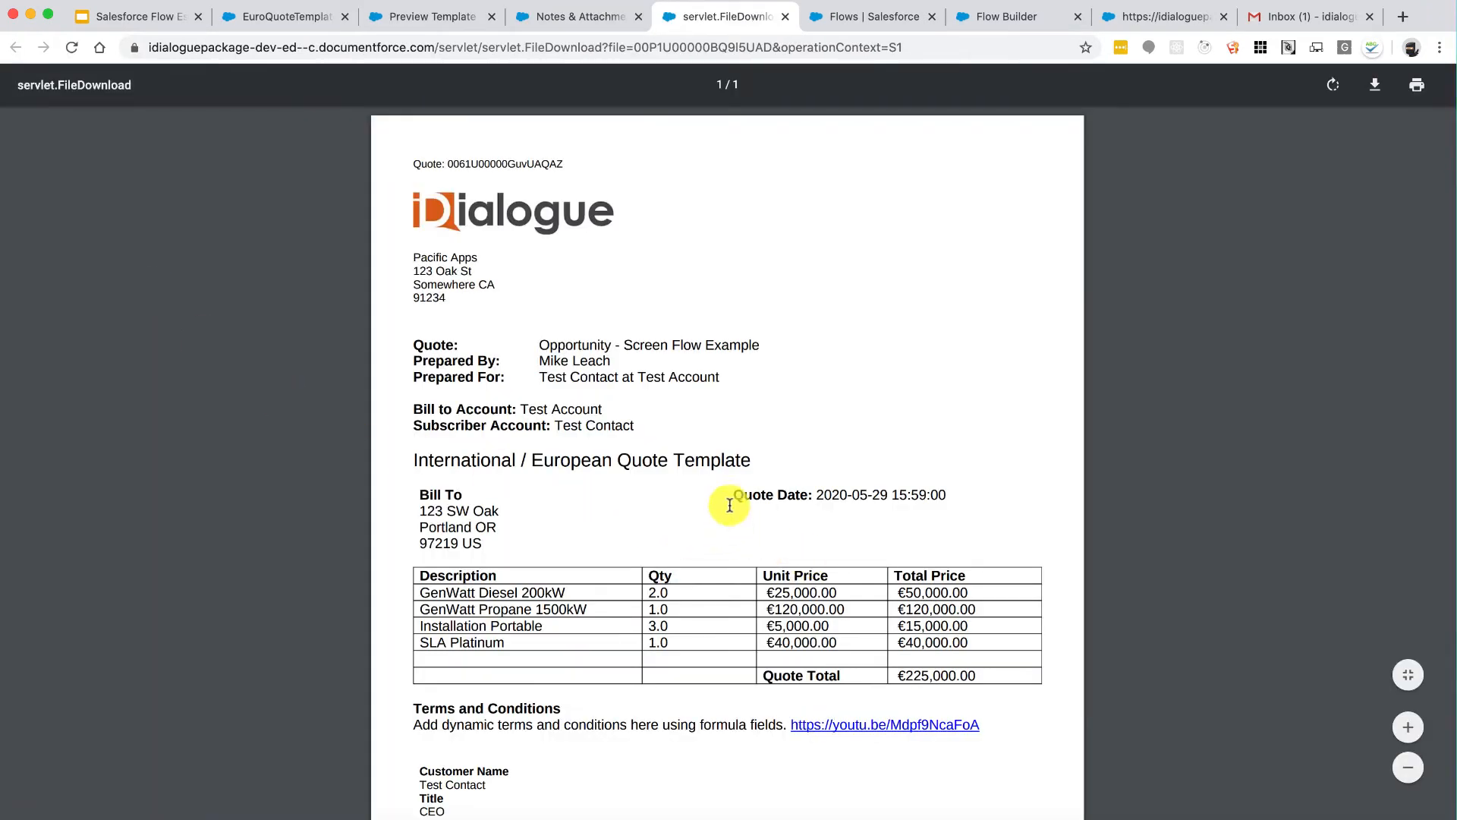
{"action": "left_click_drag", "start_coordinate": [761, 463], "coordinate": [506, 464]}
{"action": "left_click", "coordinate": [505, 465]}
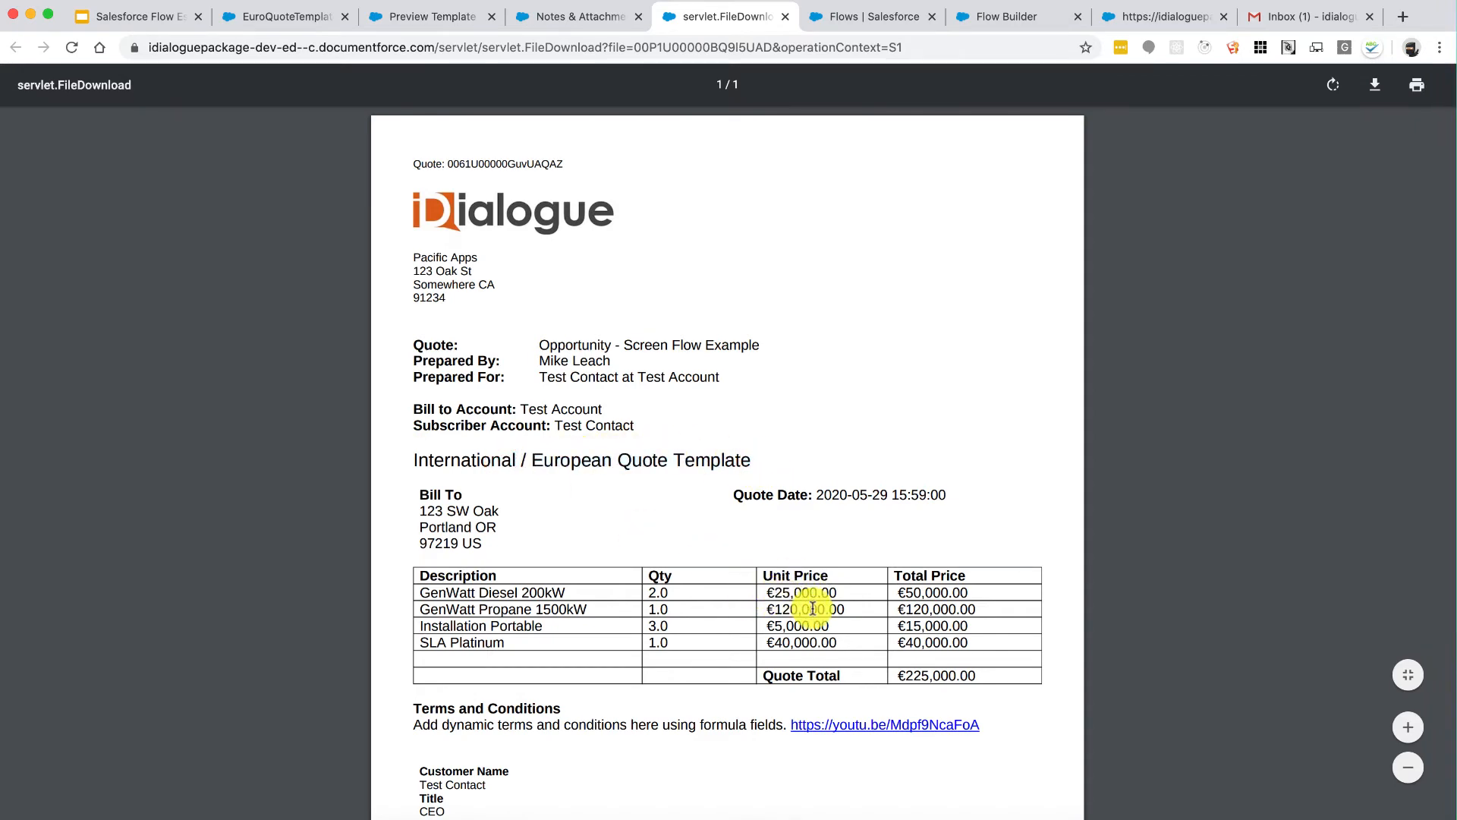
{"action": "scroll", "coordinate": [813, 531], "scroll_direction": "down", "scroll_amount": 2}
{"action": "scroll", "coordinate": [813, 693], "scroll_direction": "up", "scroll_amount": 2}
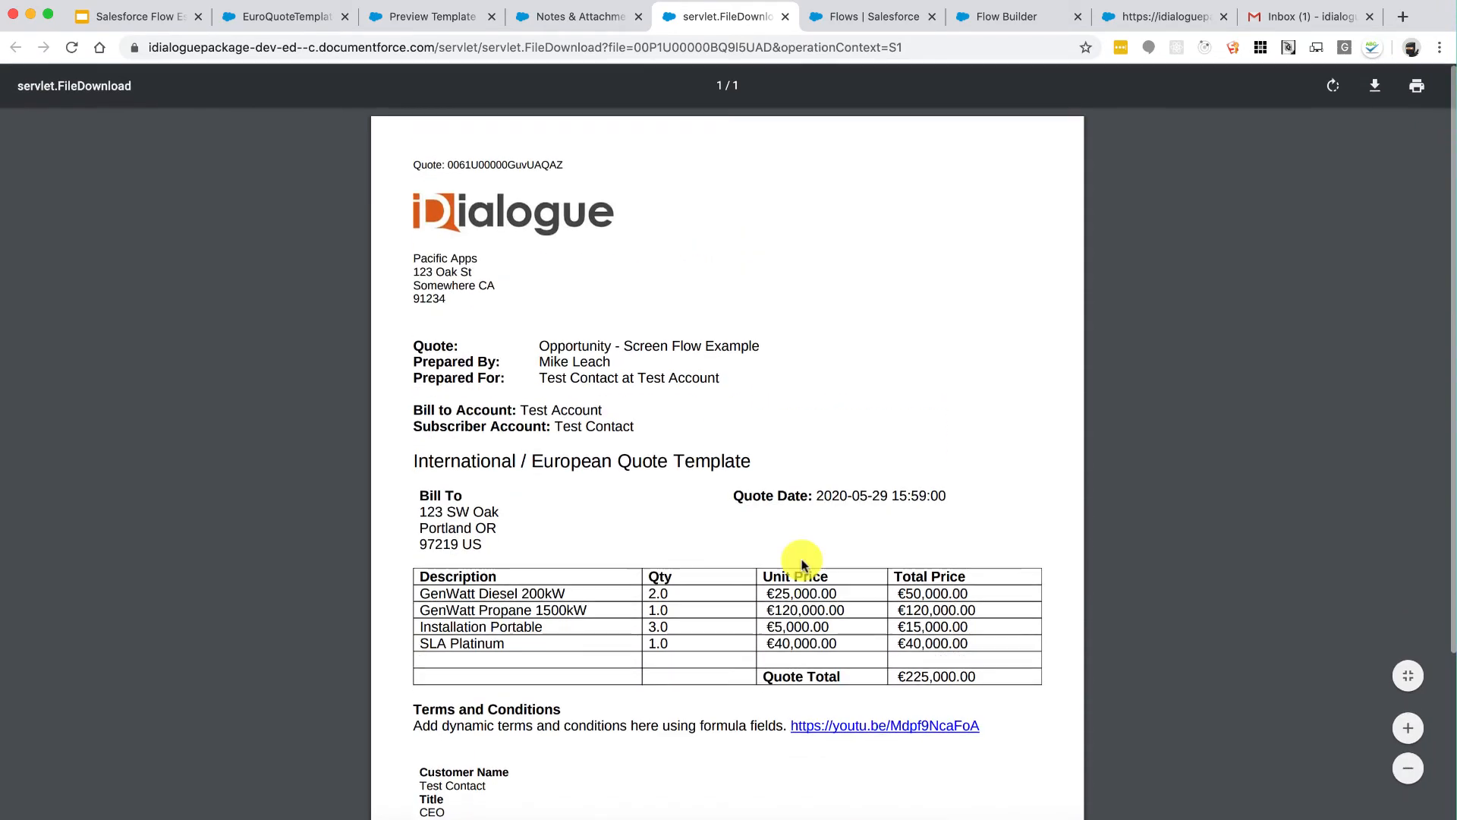
{"action": "left_click", "coordinate": [782, 17]}
Step: Close the debug run and activate the quote document flow
{"action": "left_click", "coordinate": [1007, 17]}
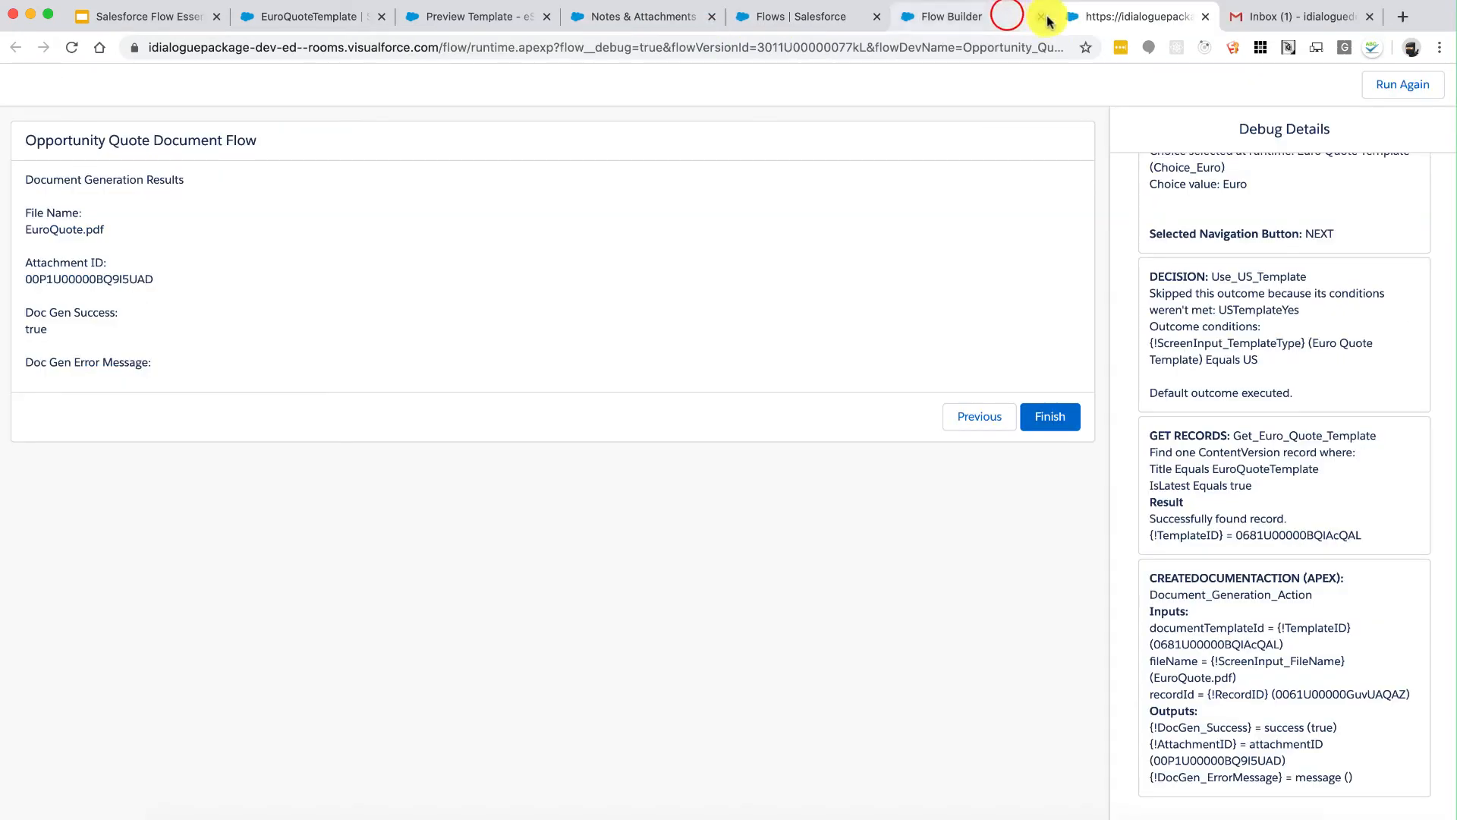
{"action": "left_click", "coordinate": [1204, 17]}
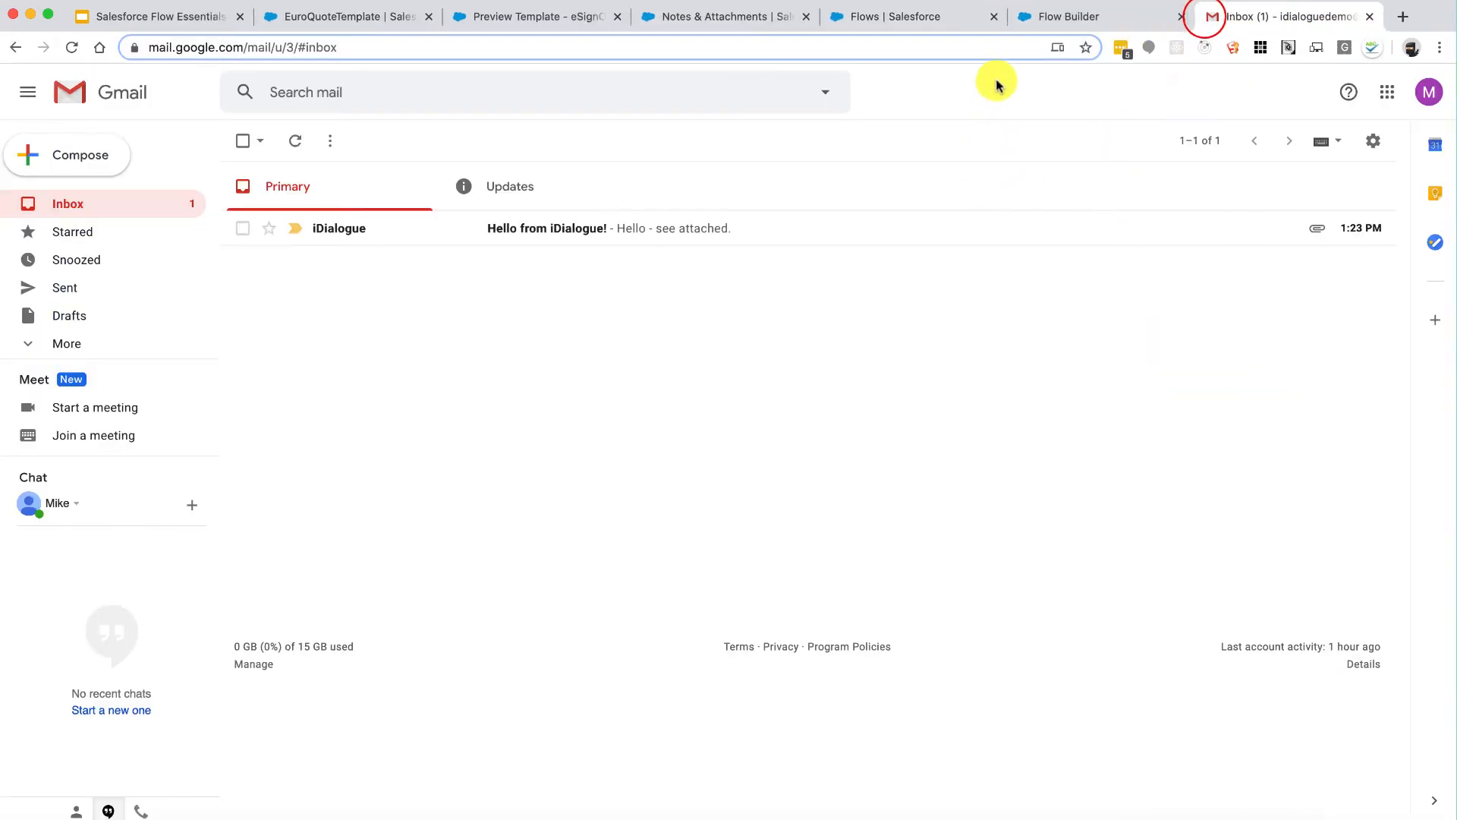
{"action": "left_click", "coordinate": [1051, 21]}
{"action": "left_click", "coordinate": [1278, 129]}
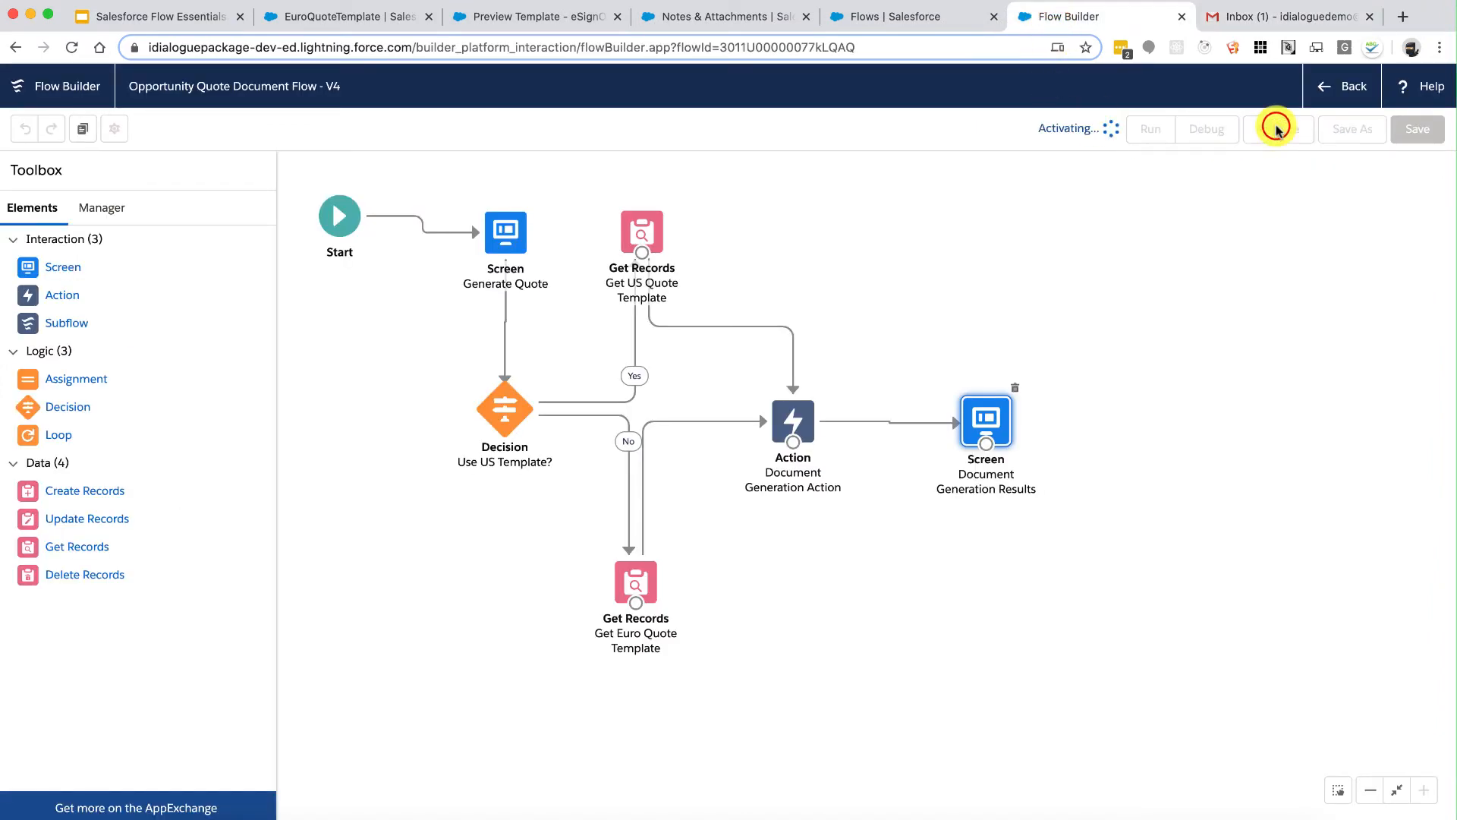
Step: Run the flow from the reloaded opportunity with file name MyEuroQuote.pdf and the Euro Quote Template
{"action": "left_click", "coordinate": [702, 21]}
{"action": "left_click", "coordinate": [230, 166]}
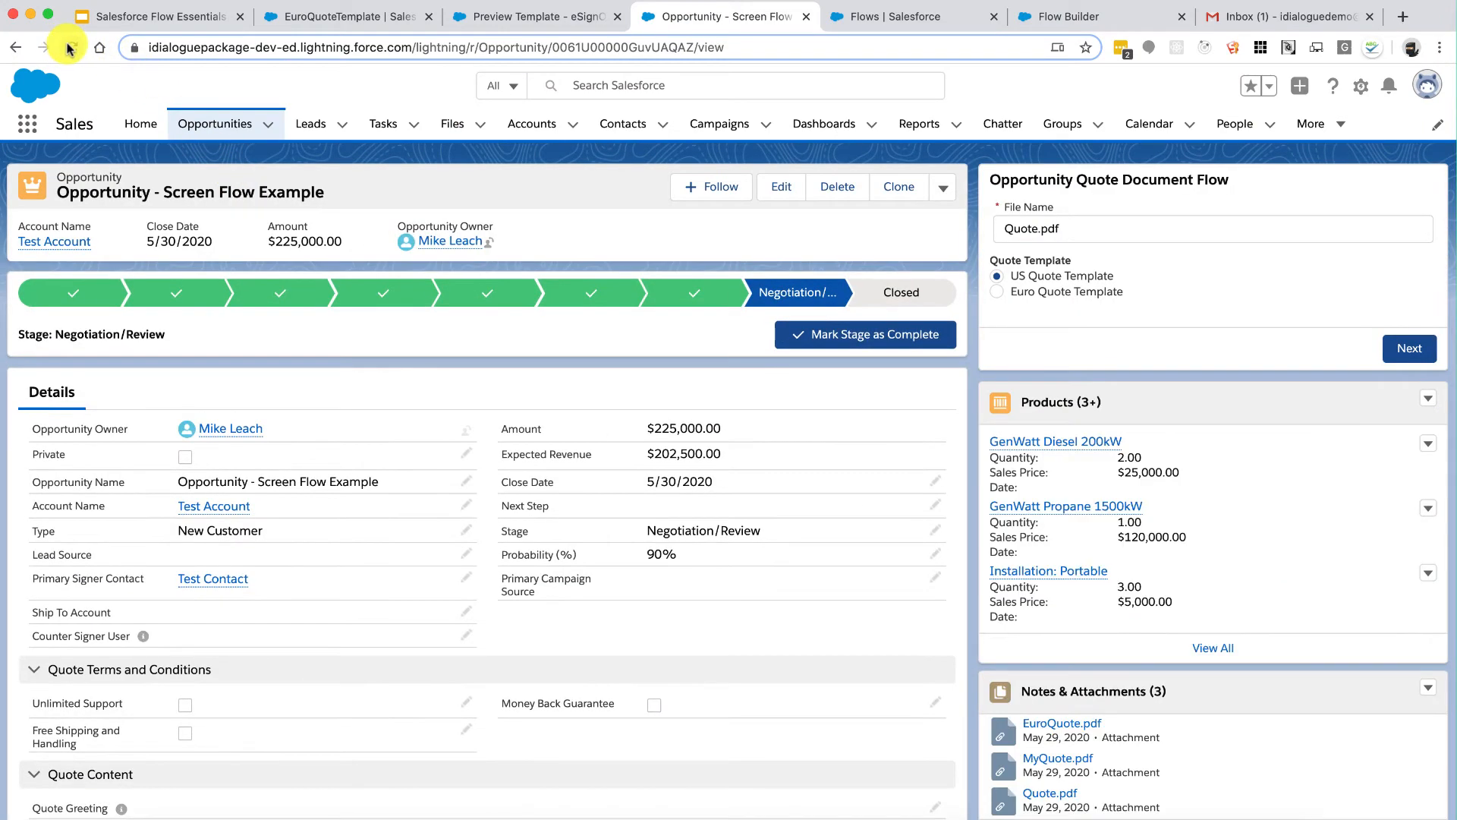
{"action": "left_click", "coordinate": [71, 48]}
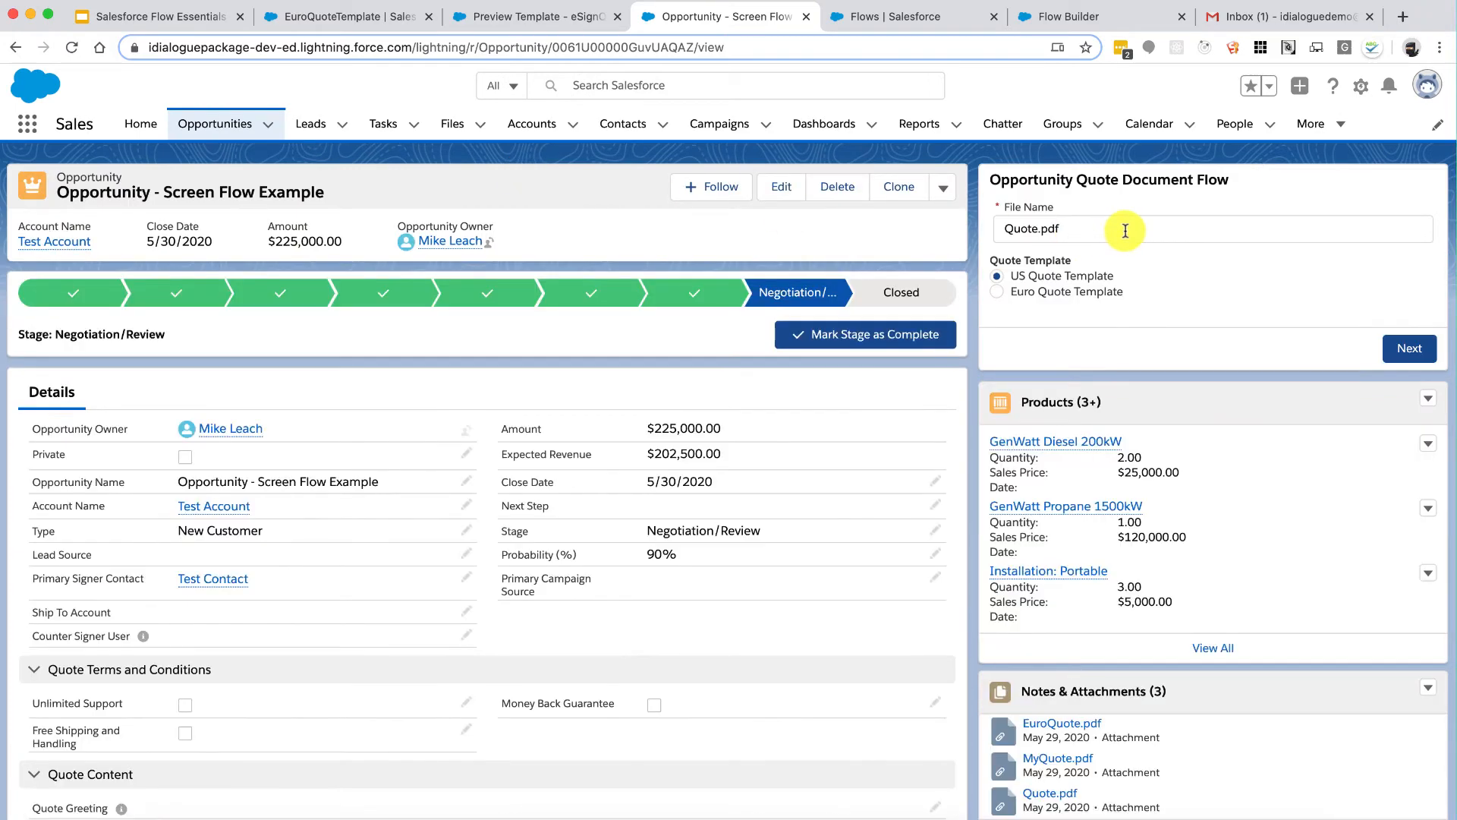
{"action": "left_click", "coordinate": [1126, 231]}
{"action": "type", "text": "MyEuroQuote.pdf"}
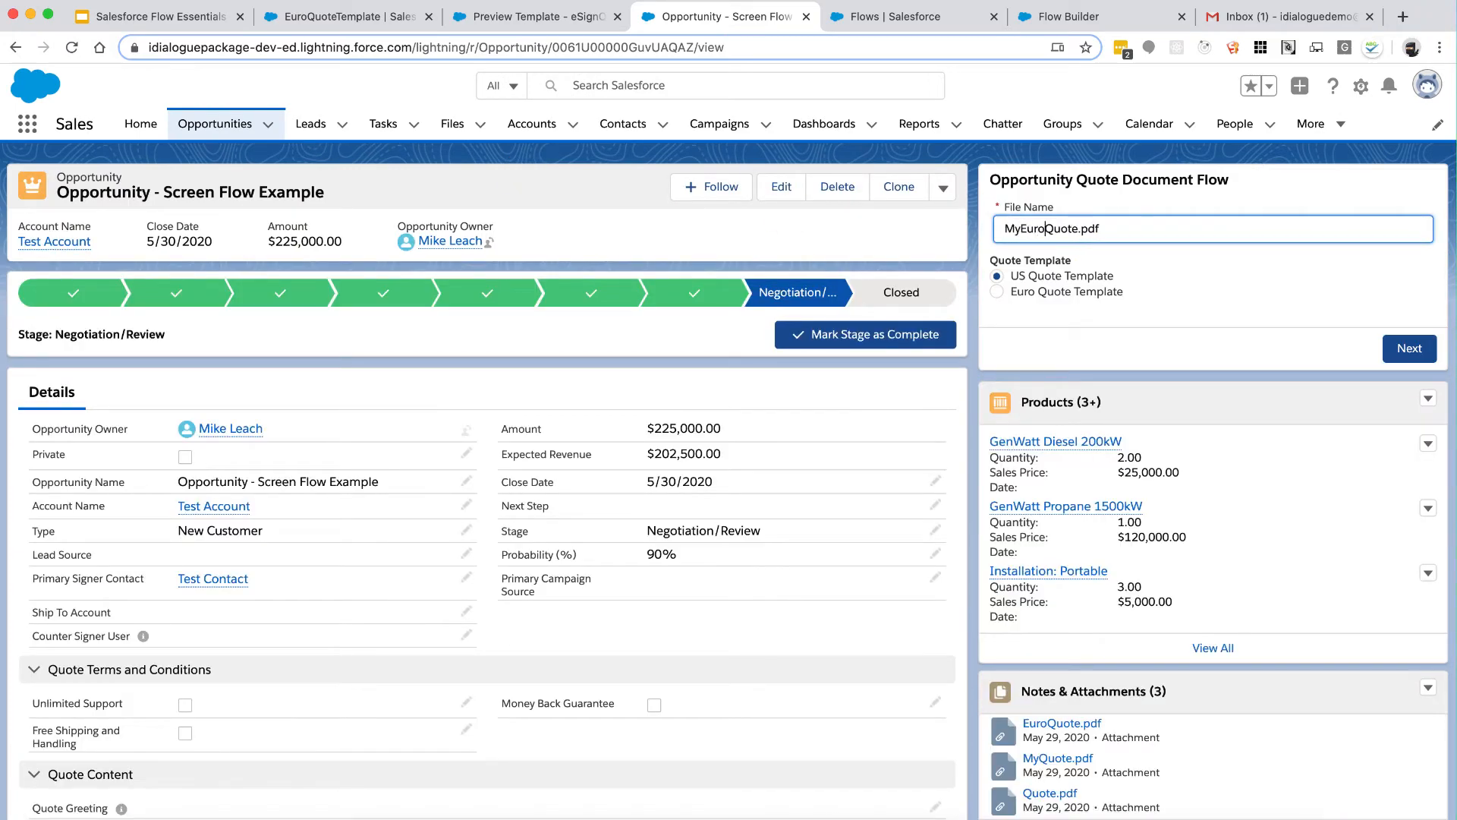
{"action": "left_click", "coordinate": [1104, 295]}
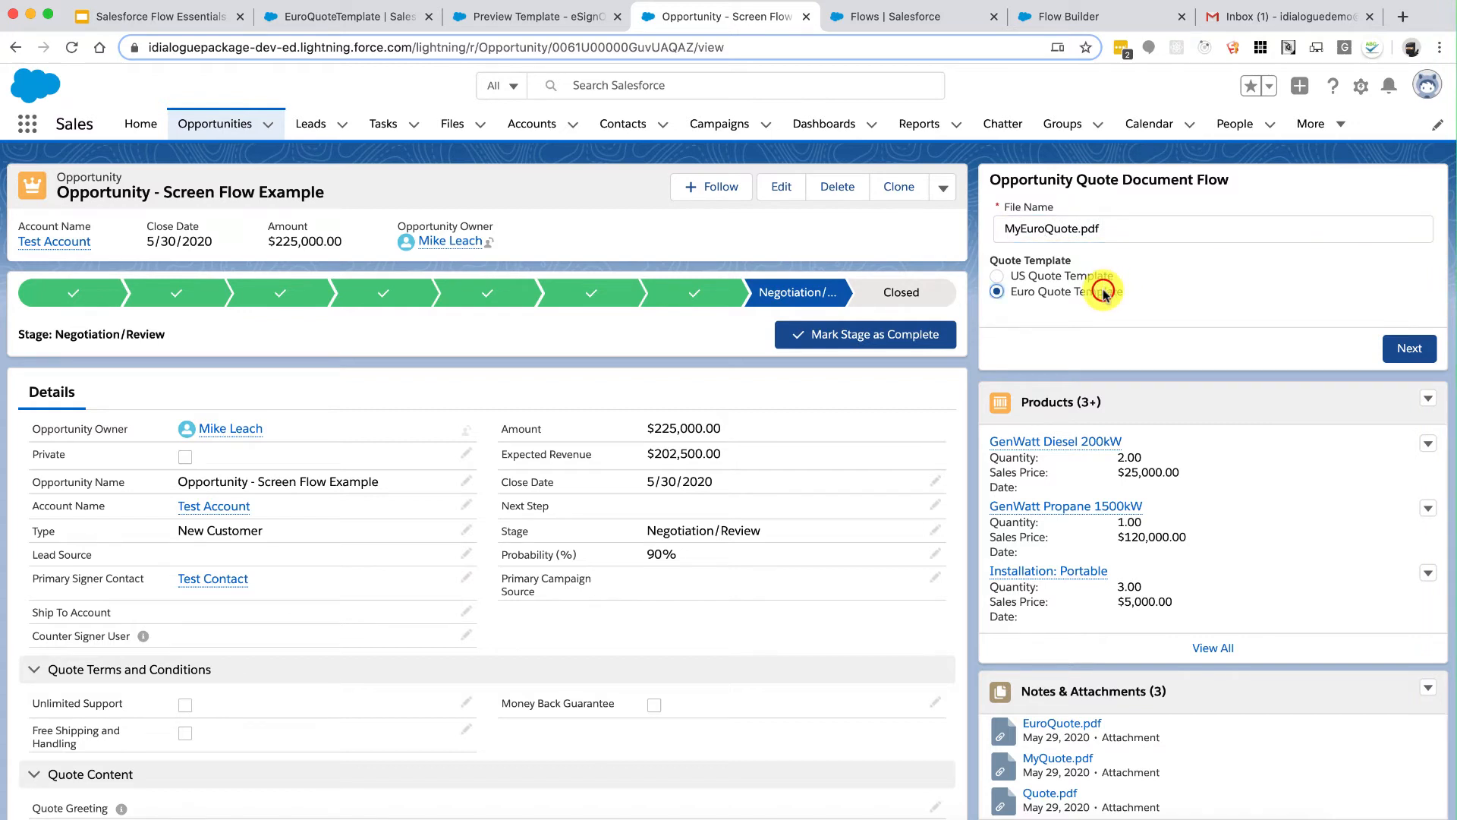
{"action": "left_click", "coordinate": [1404, 347]}
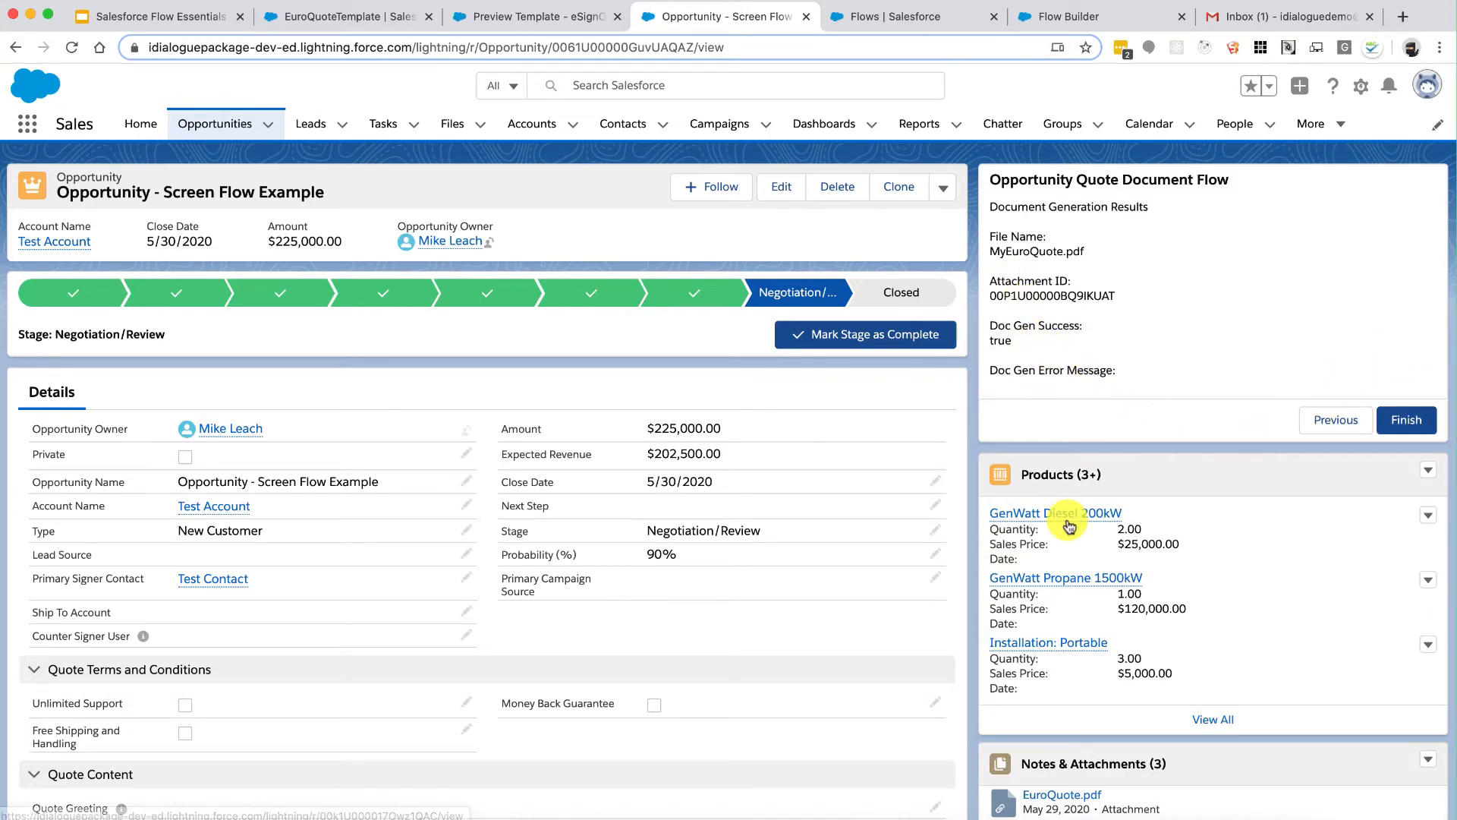
Step: Confirm MyEuroQuote.pdf appears in the opportunity's Notes & Attachments list
{"action": "scroll", "coordinate": [1063, 422], "scroll_direction": "down", "scroll_amount": 5}
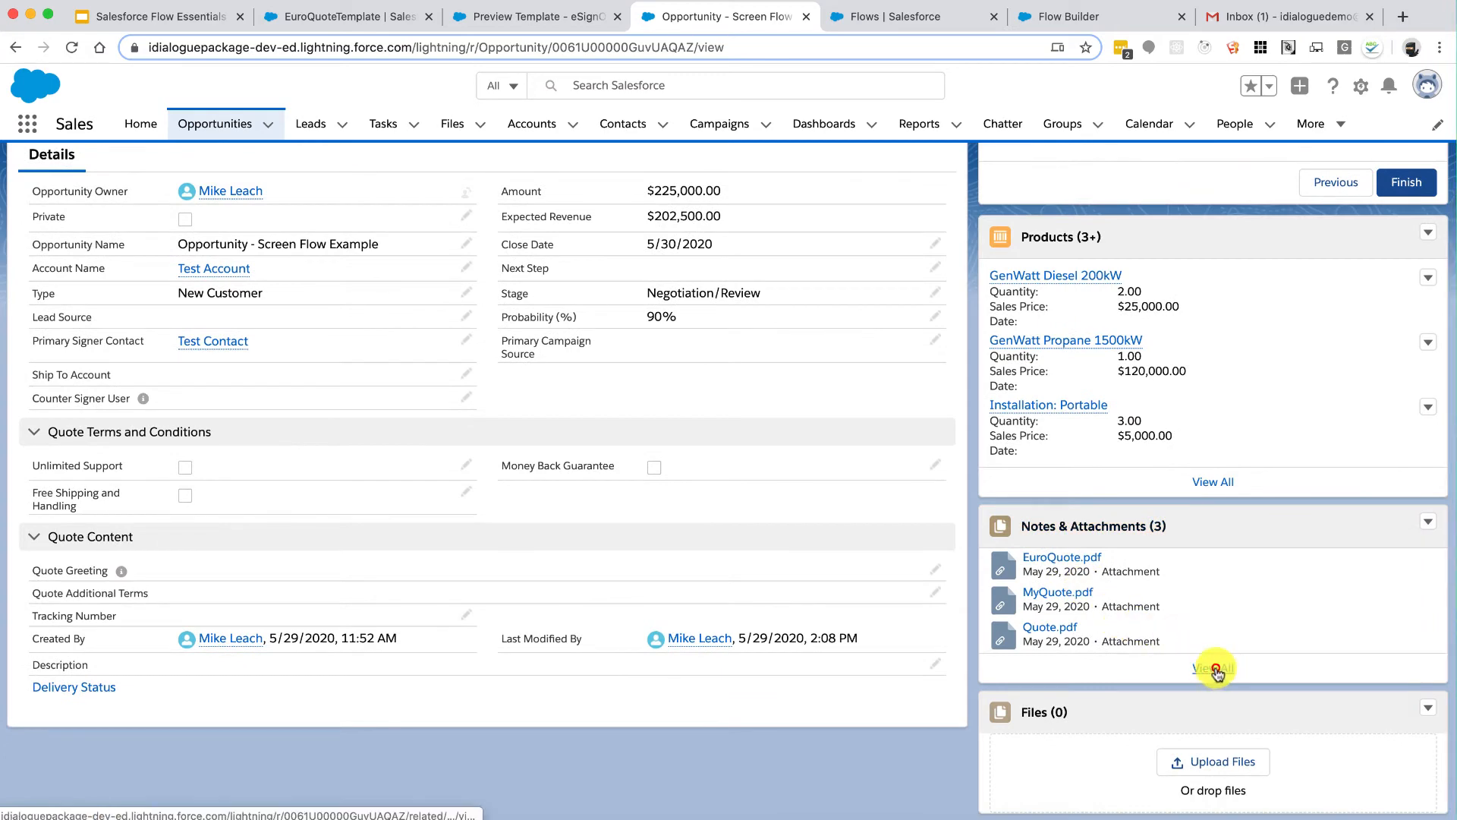
{"action": "left_click", "coordinate": [1215, 668]}
{"action": "left_click_drag", "start_coordinate": [226, 268], "coordinate": [360, 186]}
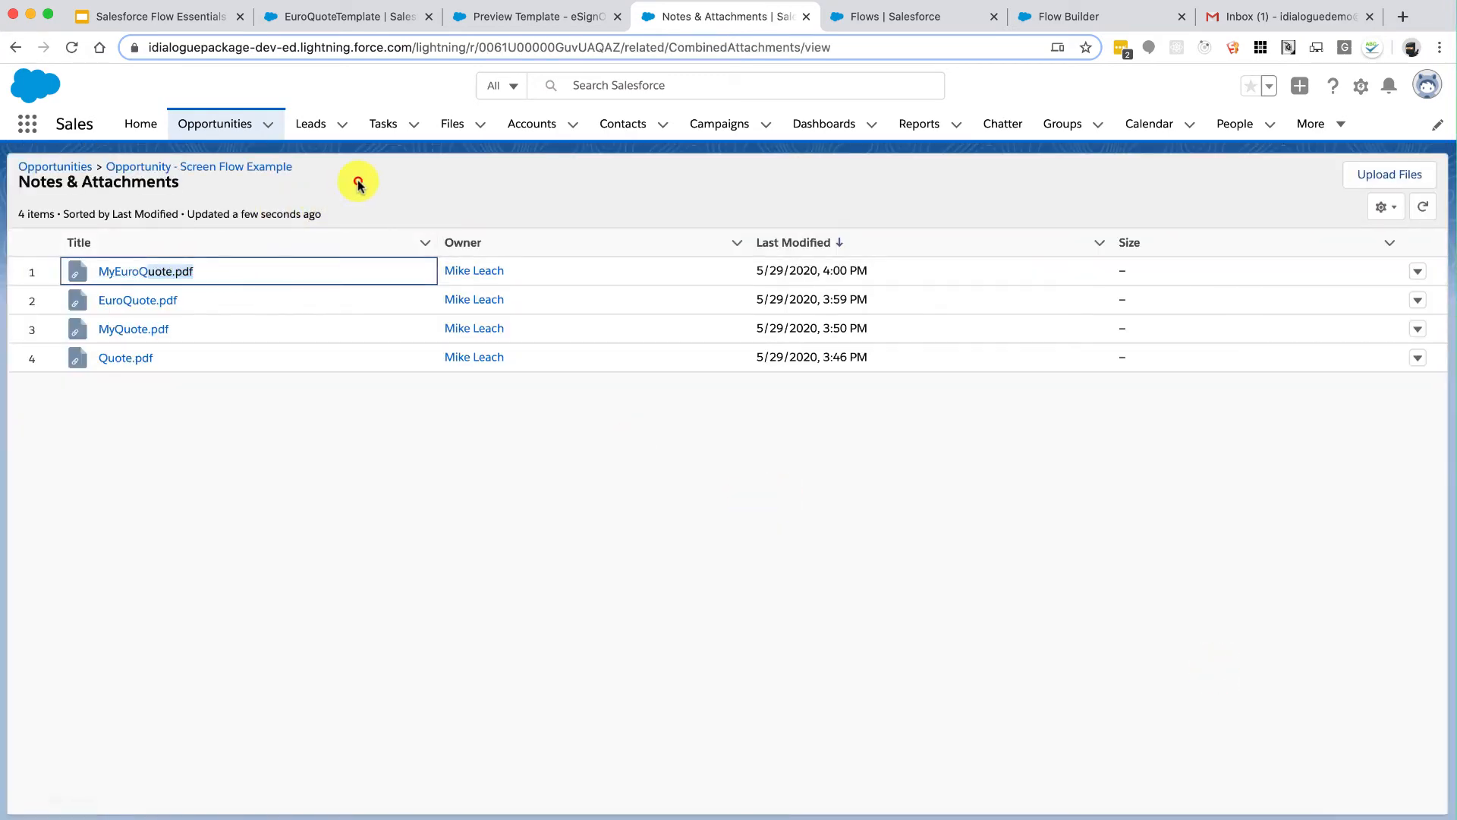
{"action": "left_click", "coordinate": [258, 166]}
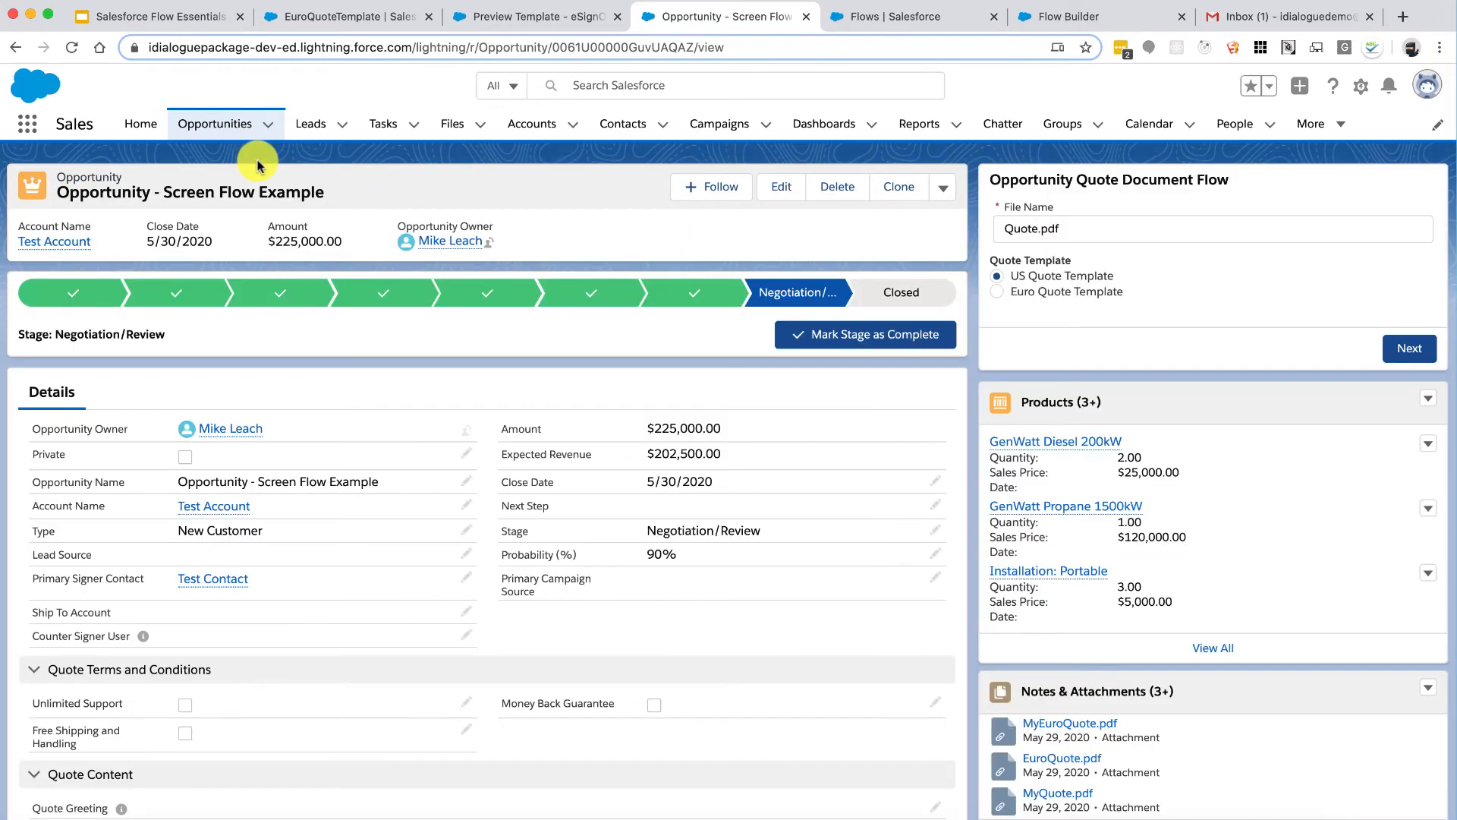
Step: Look over the Google Slides presentation, then return to the Flow Builder canvas
{"action": "left_click", "coordinate": [182, 20]}
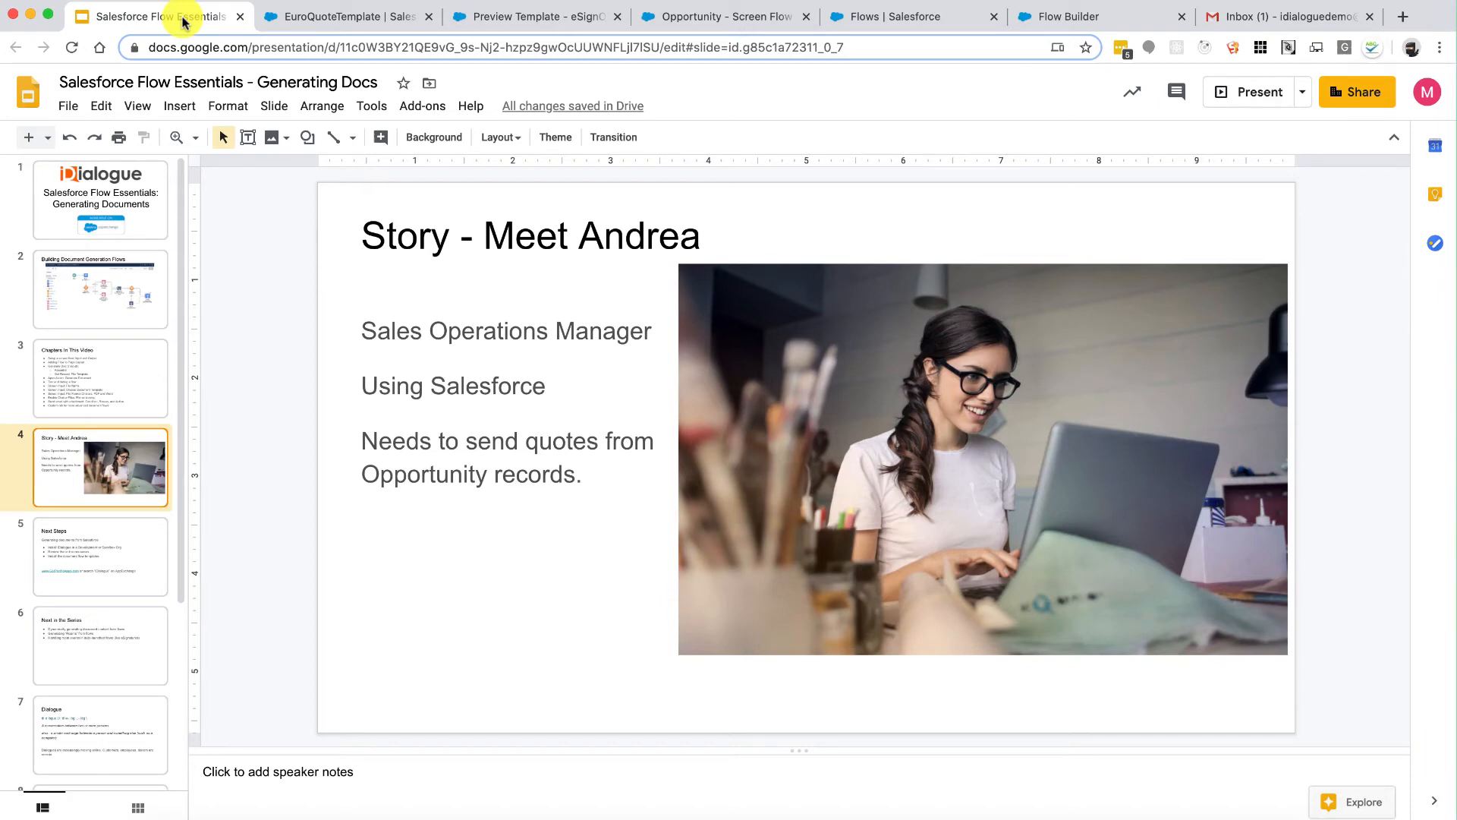
{"action": "left_click", "coordinate": [1051, 23]}
Step: Open the Generate Quote screen and drop a Radio Buttons field onto it
{"action": "left_click", "coordinate": [509, 239]}
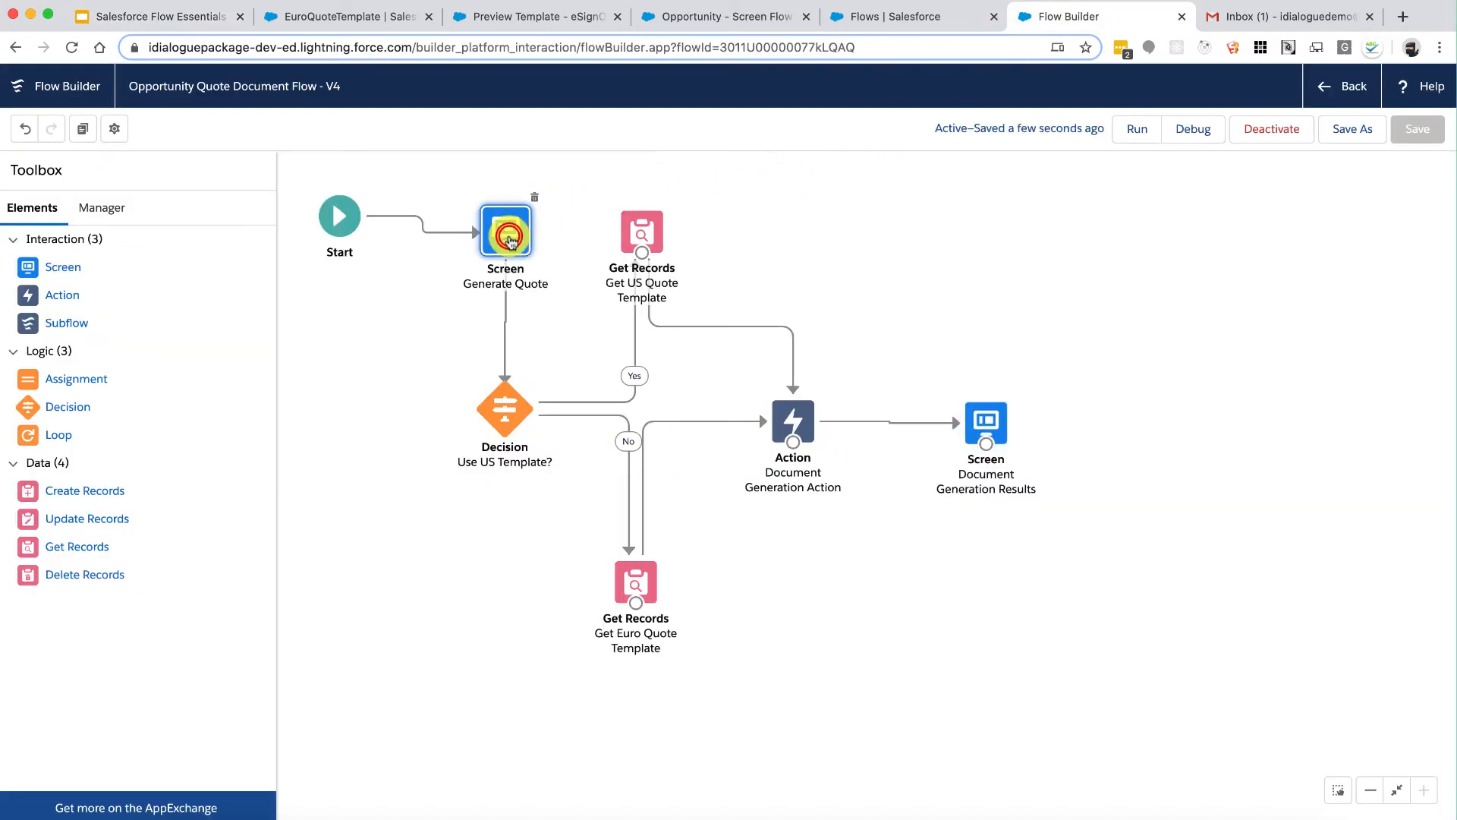
{"action": "double_click", "coordinate": [509, 239]}
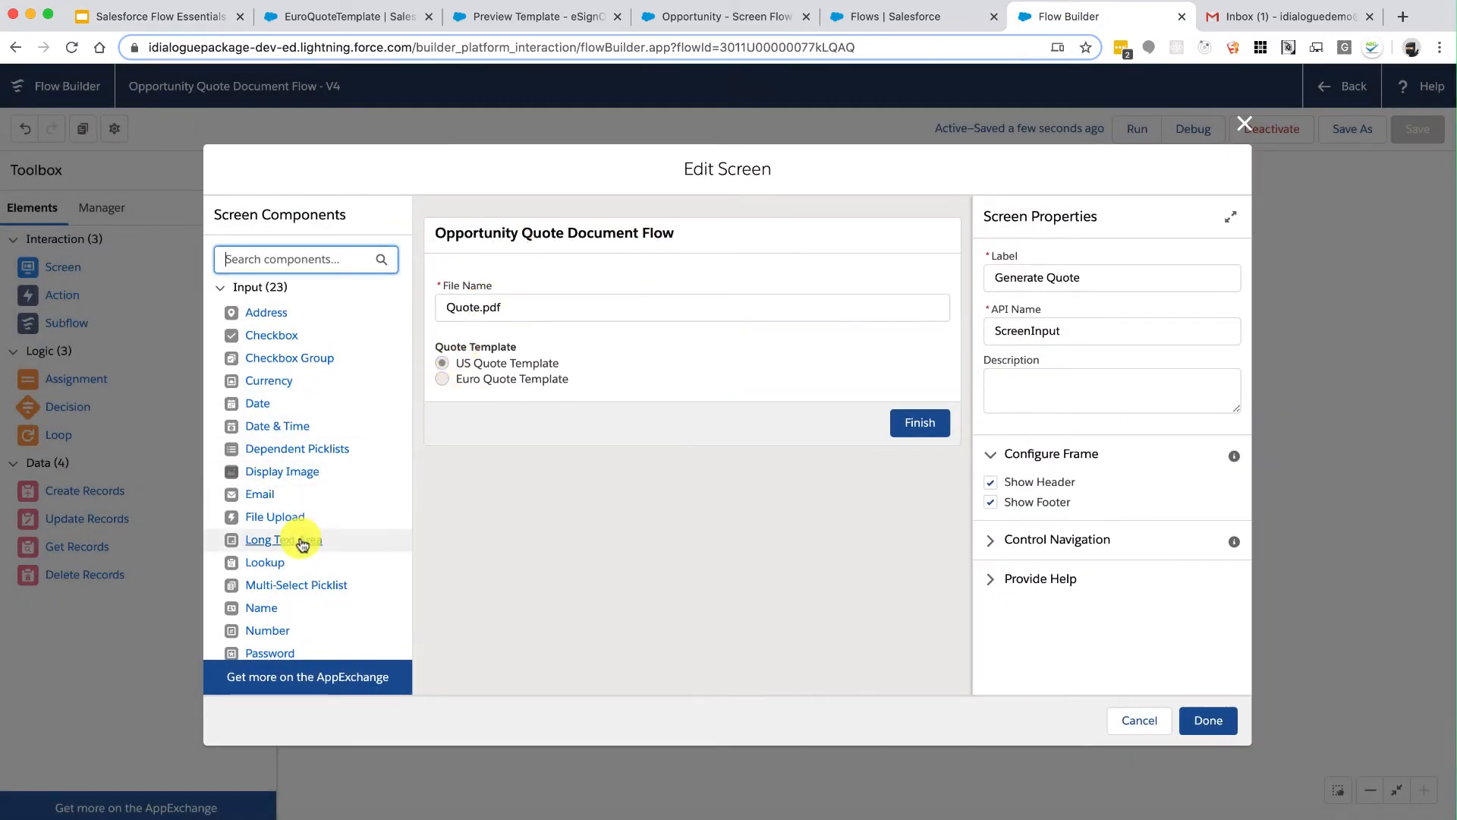
{"action": "scroll", "coordinate": [303, 544], "scroll_direction": "down", "scroll_amount": 5}
{"action": "left_click_drag", "start_coordinate": [287, 525], "coordinate": [569, 384]}
Step: Label the radio field File Format and begin a new choice resource for it
{"action": "left_click", "coordinate": [578, 413]}
{"action": "left_click", "coordinate": [1036, 275]}
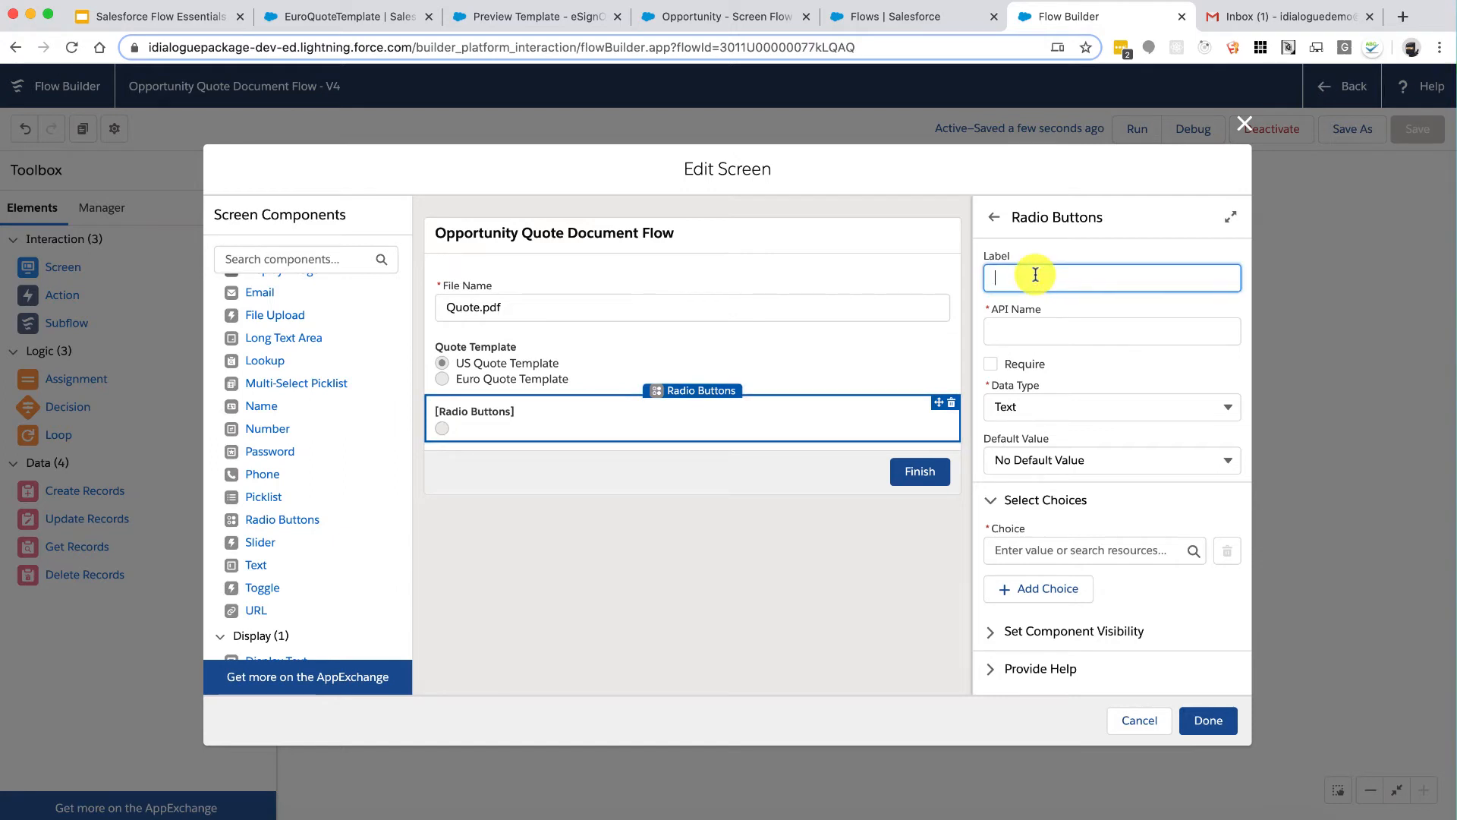
{"action": "type", "text": "File Format"}
{"action": "key", "text": "Tab"}
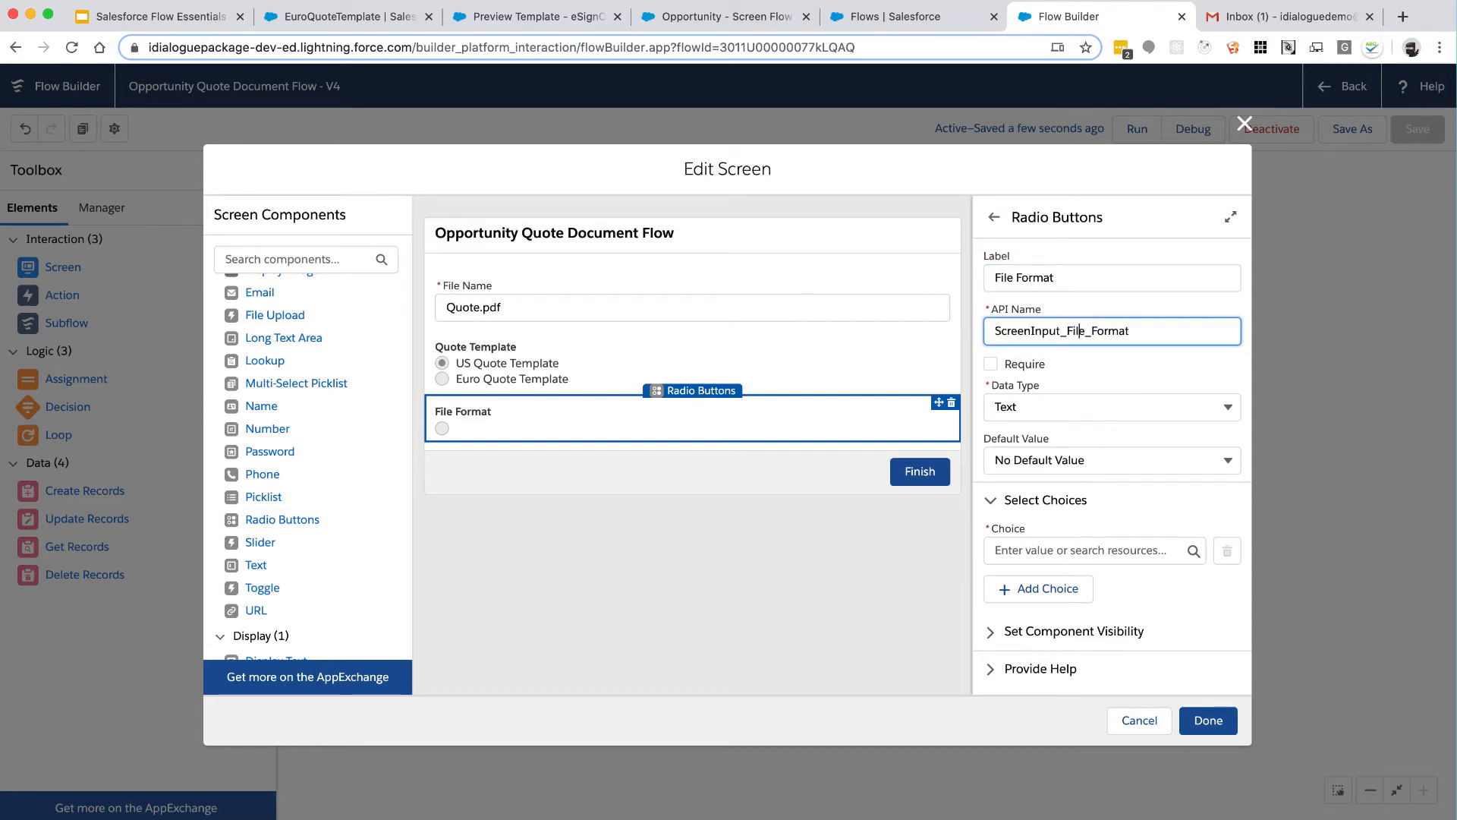
{"action": "left_click", "coordinate": [1083, 551]}
{"action": "left_click", "coordinate": [1076, 584]}
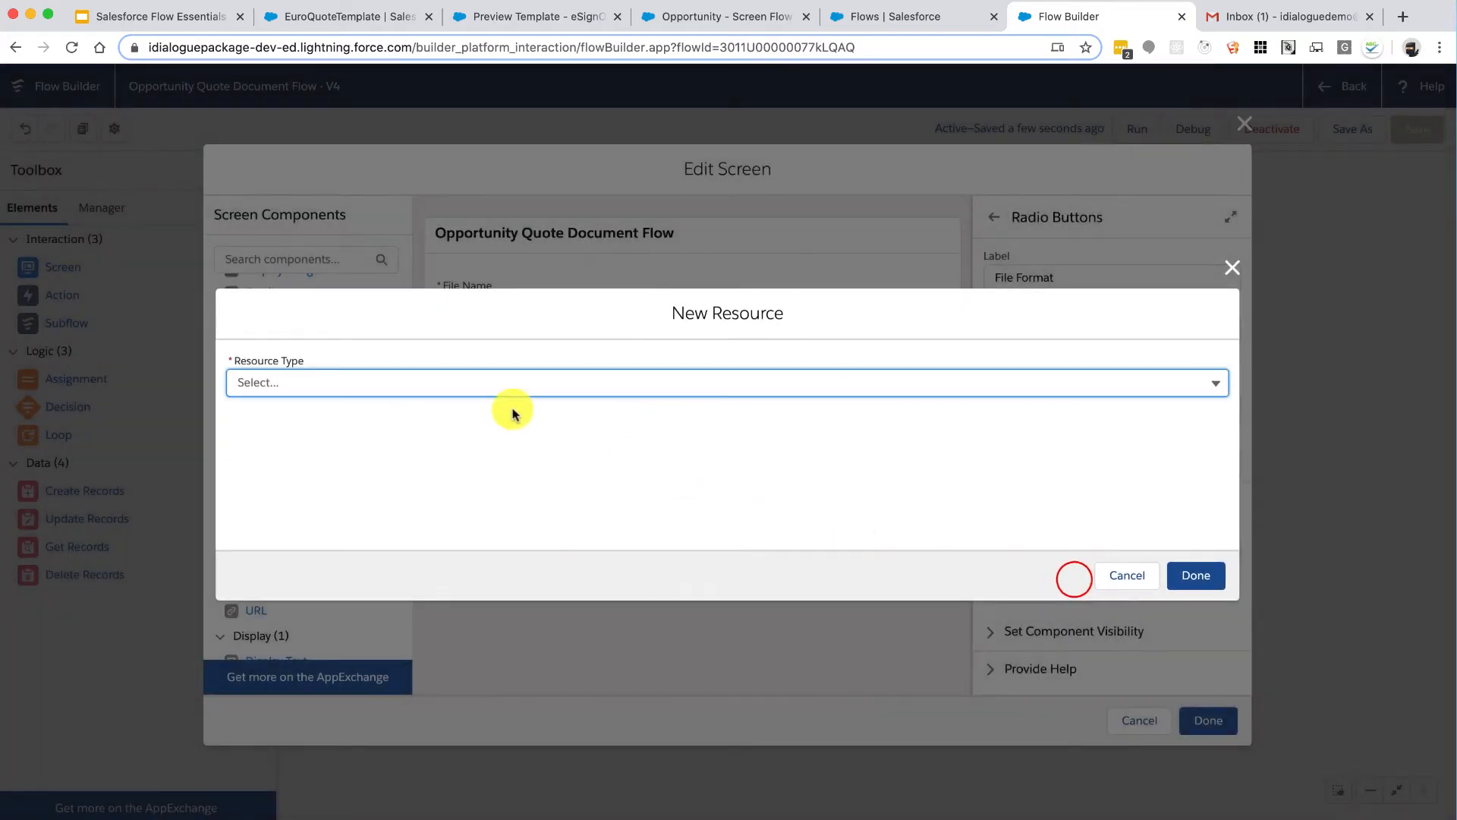
Step: Create a Text choice resource labelled Adobe PDF with value PDF
{"action": "left_click", "coordinate": [419, 387]}
{"action": "left_click", "coordinate": [327, 525]}
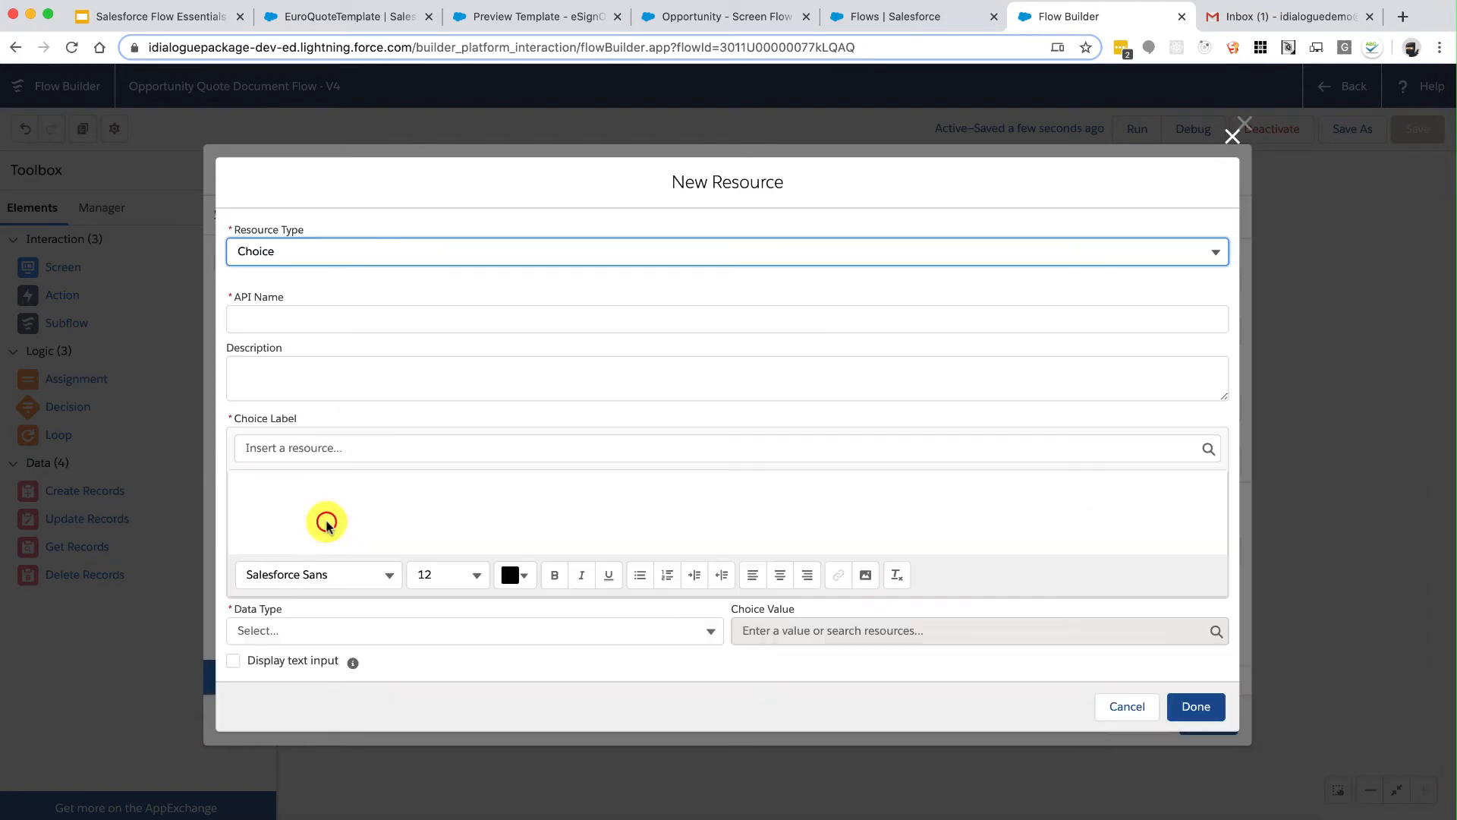
{"action": "left_click", "coordinate": [363, 324]}
{"action": "type", "text": "Choice_PDF"}
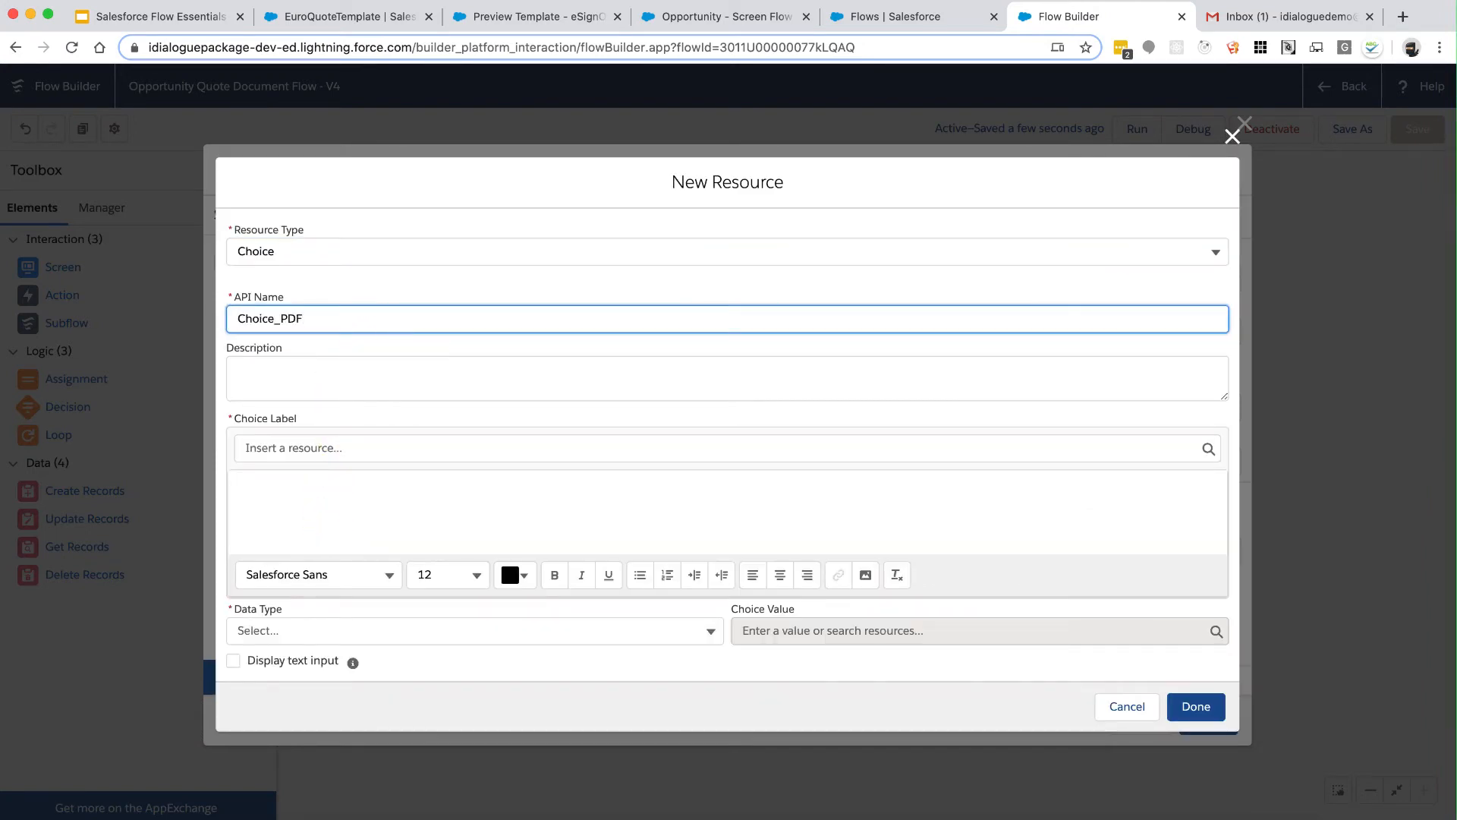
{"action": "key", "text": "Tab"}
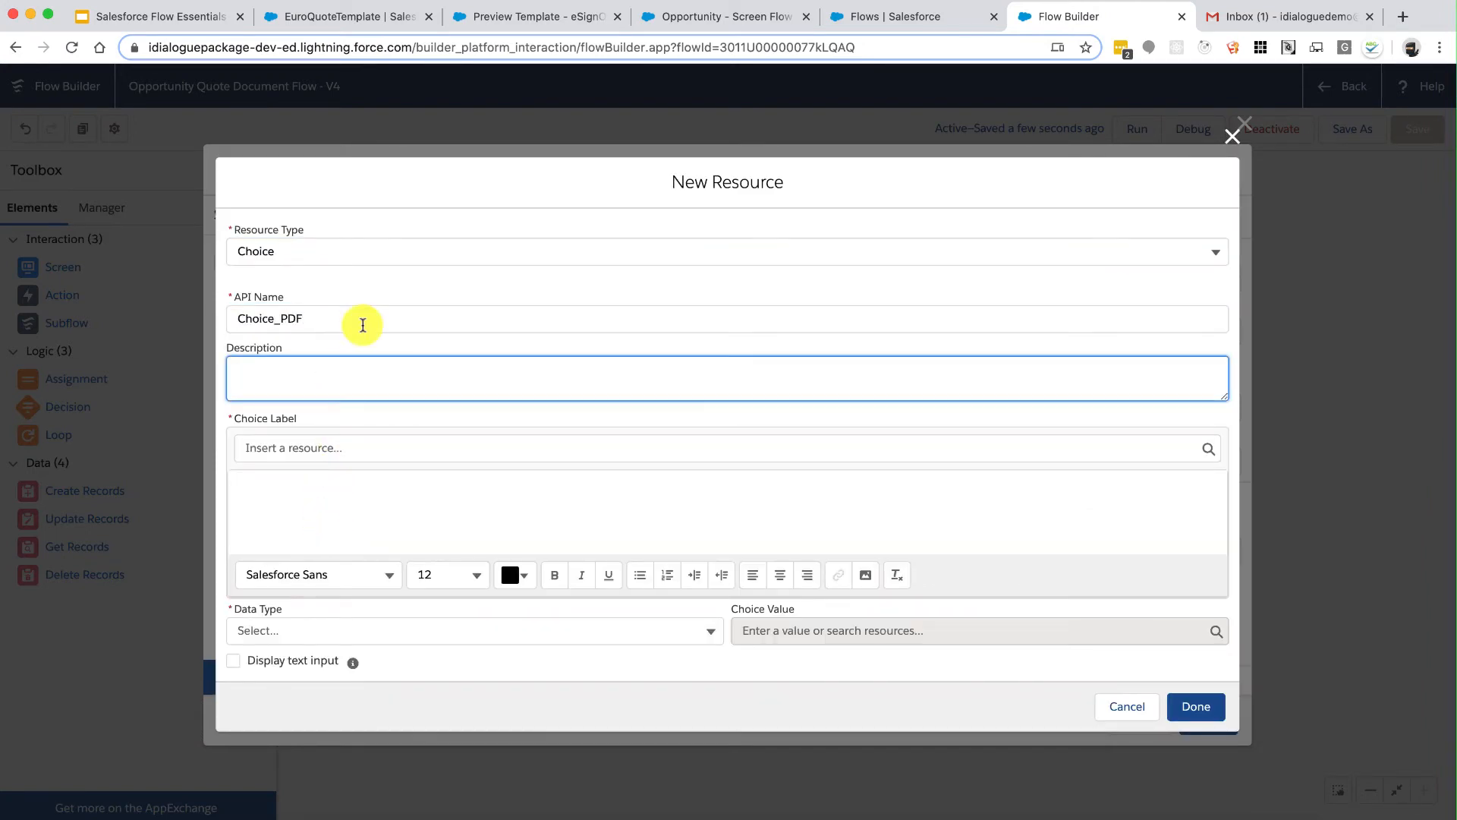
{"action": "left_click", "coordinate": [354, 509]}
{"action": "type", "text": "Adobe PDF"}
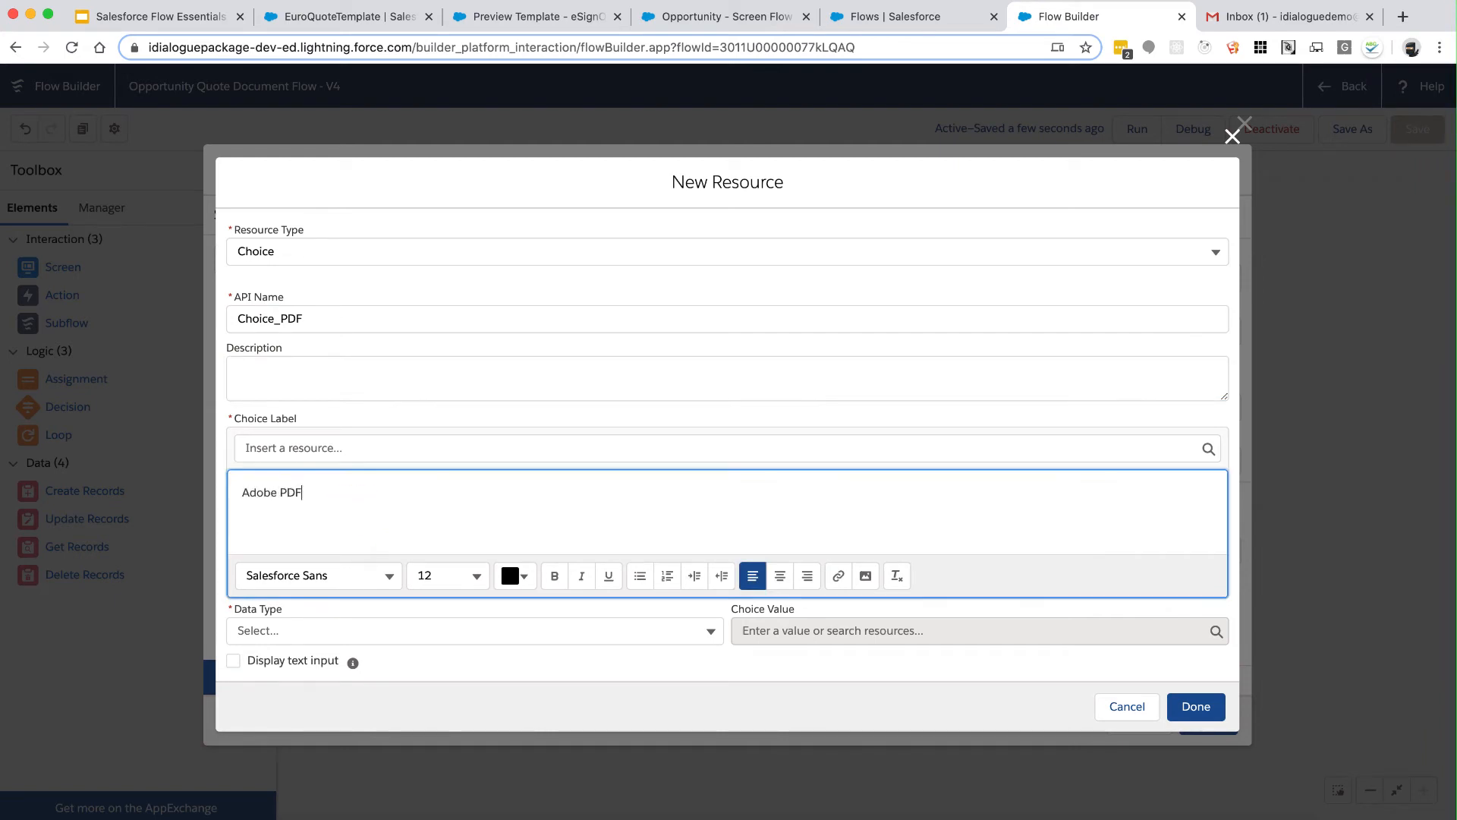
{"action": "left_click", "coordinate": [319, 630]}
{"action": "left_click", "coordinate": [307, 665]}
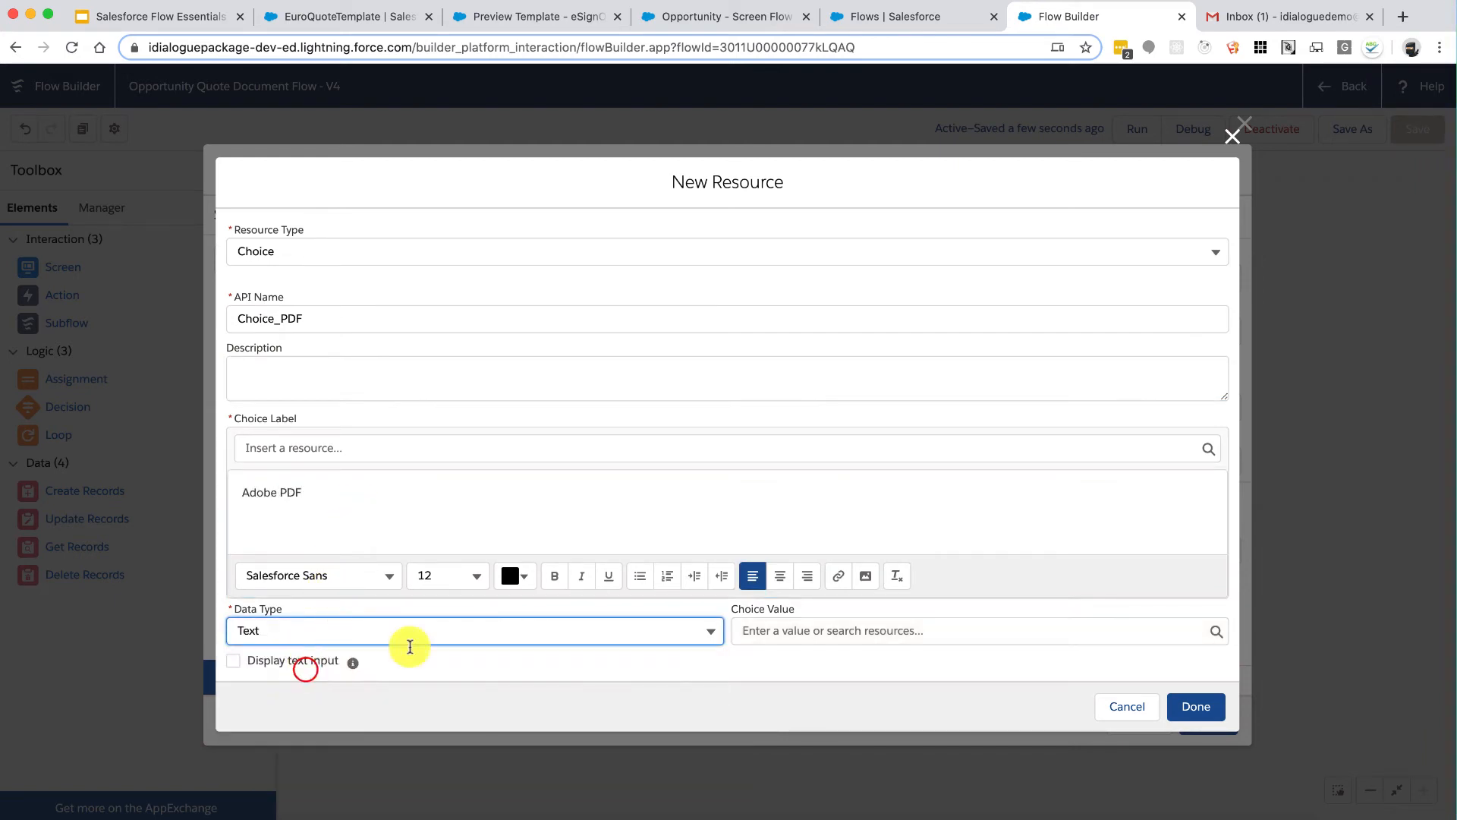
{"action": "left_click", "coordinate": [824, 631]}
{"action": "type", "text": "PDF"}
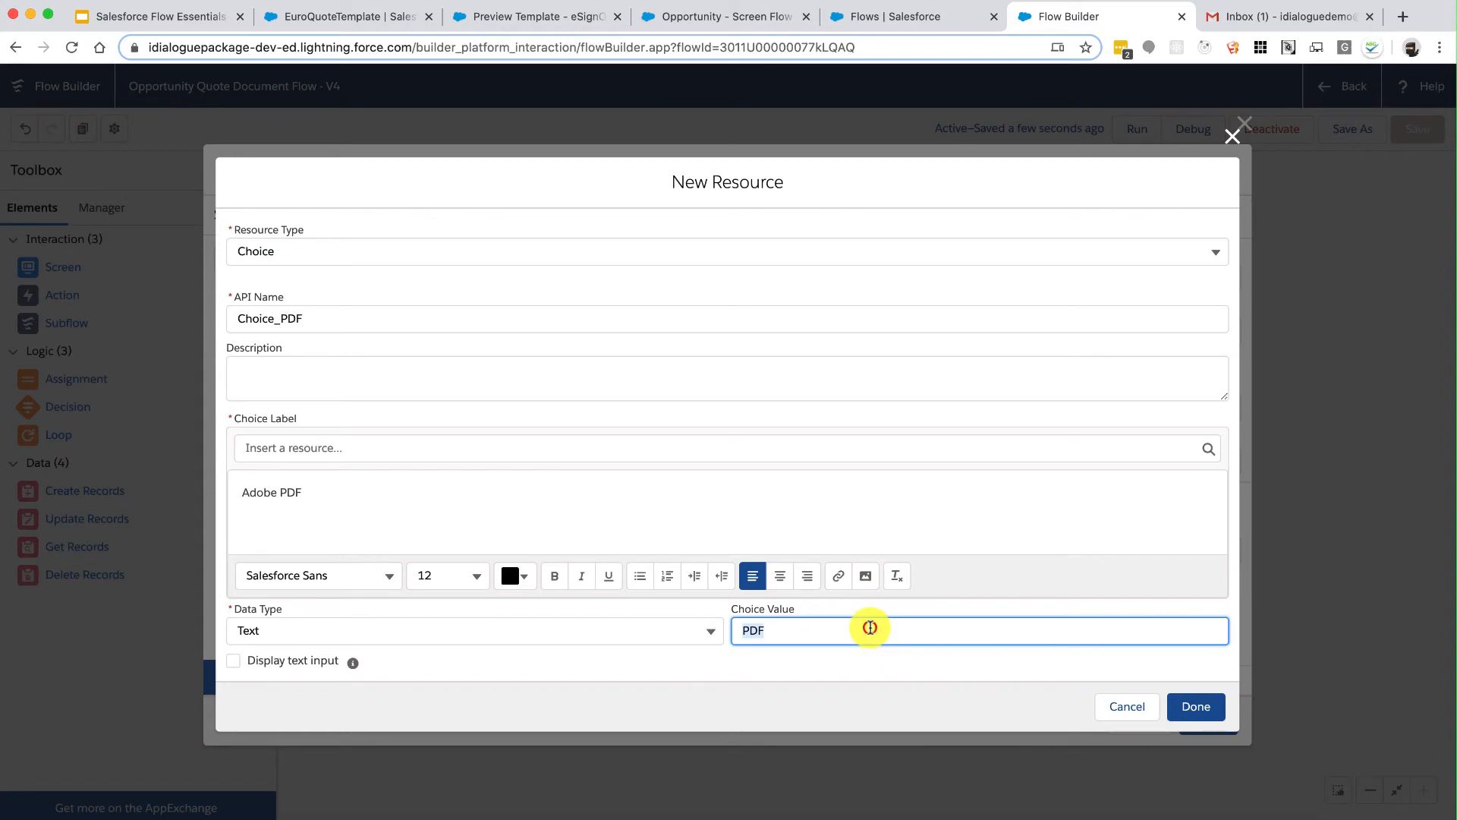
{"action": "left_click", "coordinate": [1191, 706]}
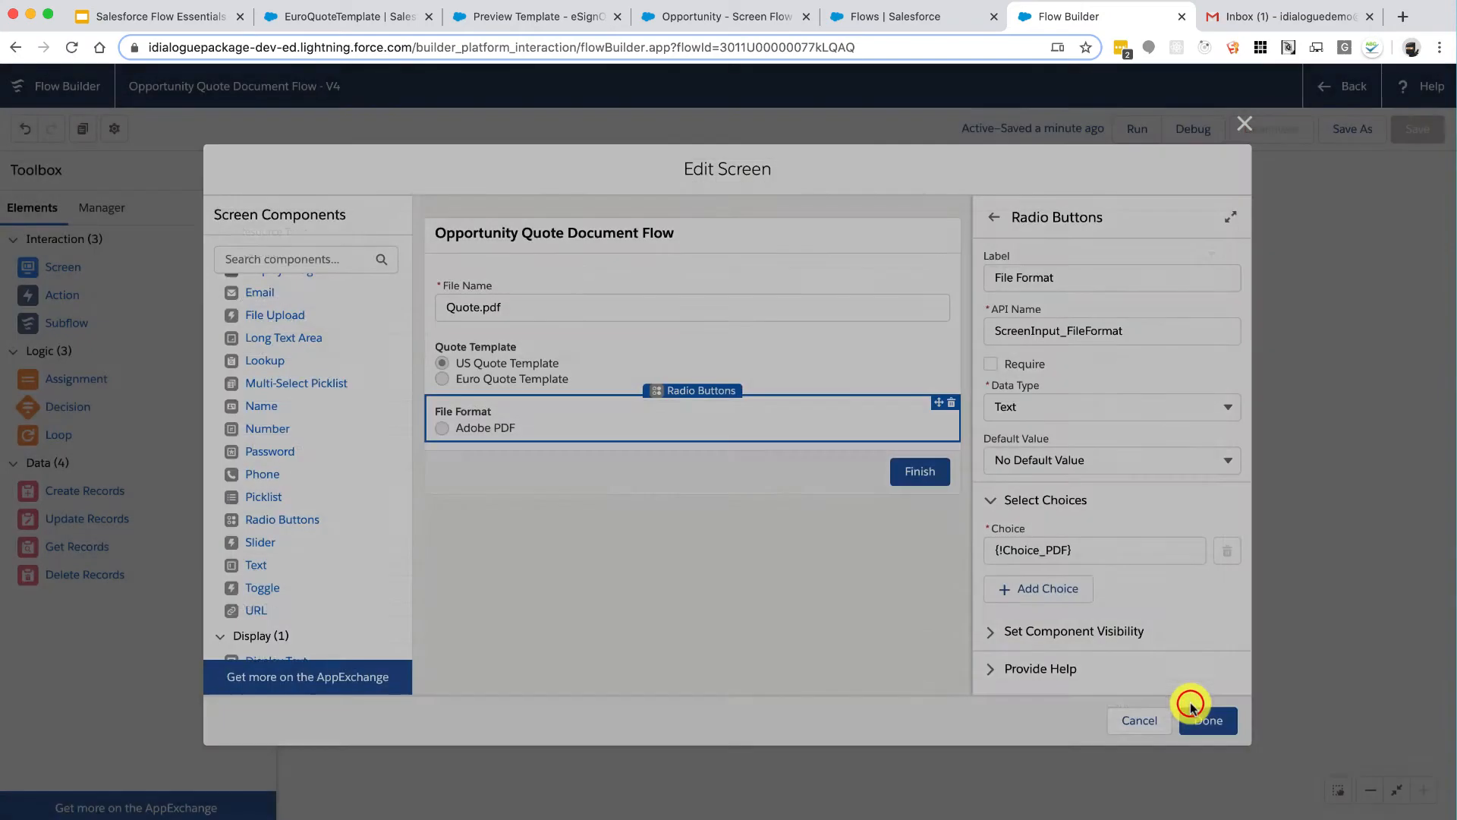
Step: Add a second Text choice, Choice_Word, labelled MS Word with value WORD
{"action": "left_click", "coordinate": [1051, 588]}
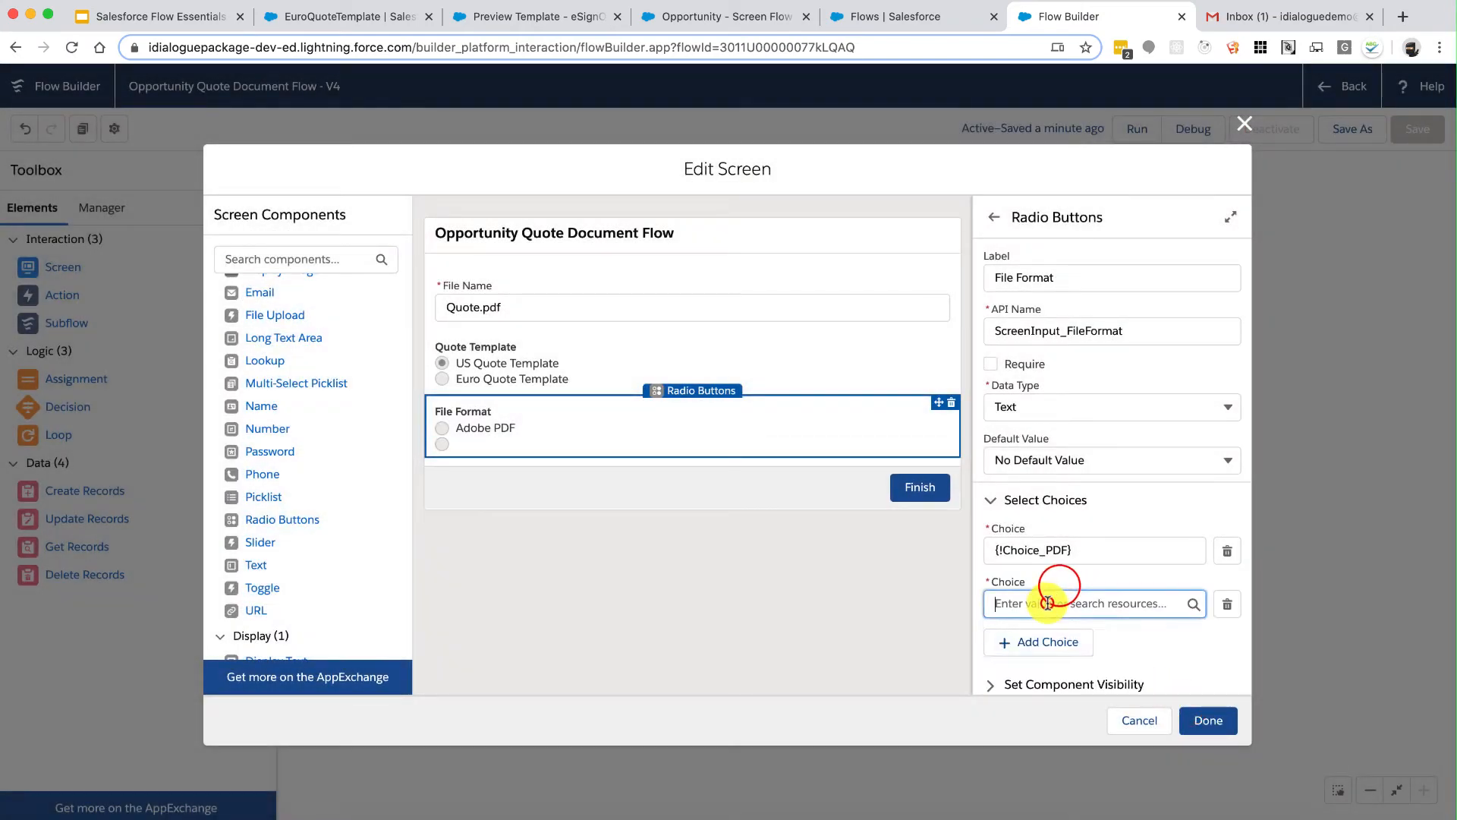
{"action": "left_click", "coordinate": [1041, 639]}
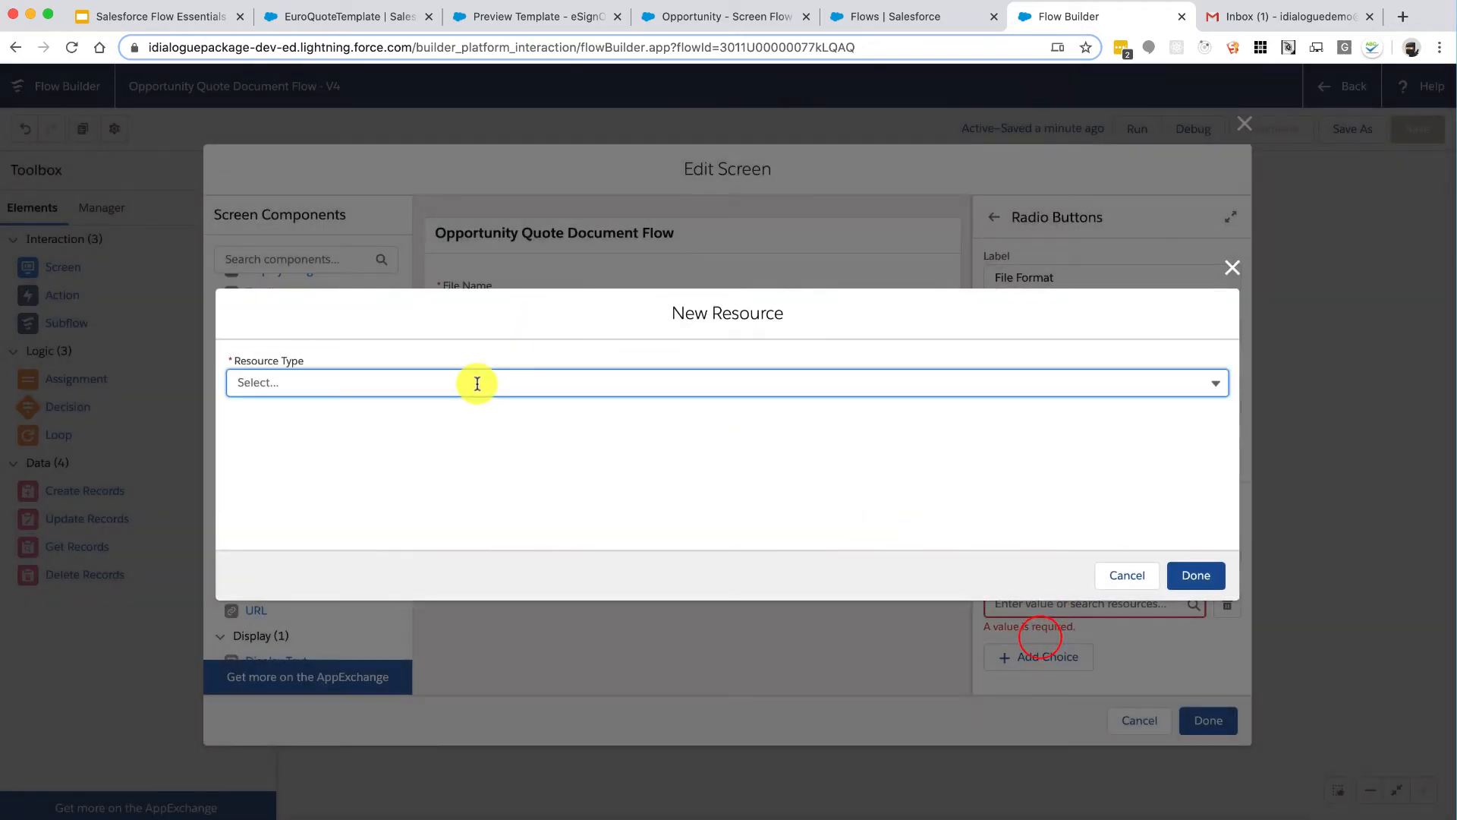
{"action": "left_click", "coordinate": [477, 383]}
{"action": "left_click", "coordinate": [336, 521]}
{"action": "left_click", "coordinate": [337, 320]}
{"action": "type", "text": "Choice_Word"}
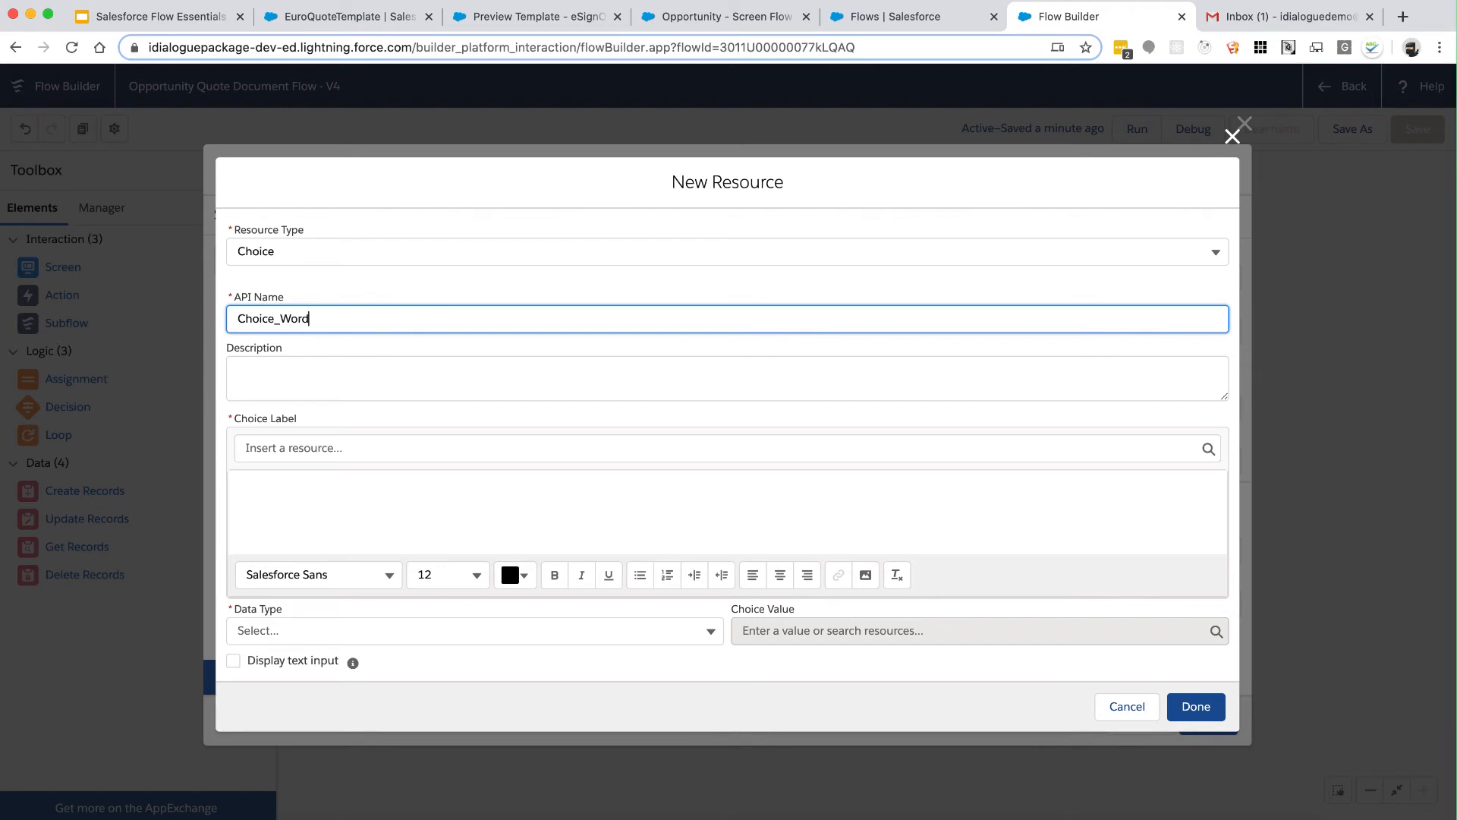
{"action": "key", "text": "Tab"}
{"action": "left_click", "coordinate": [331, 500]}
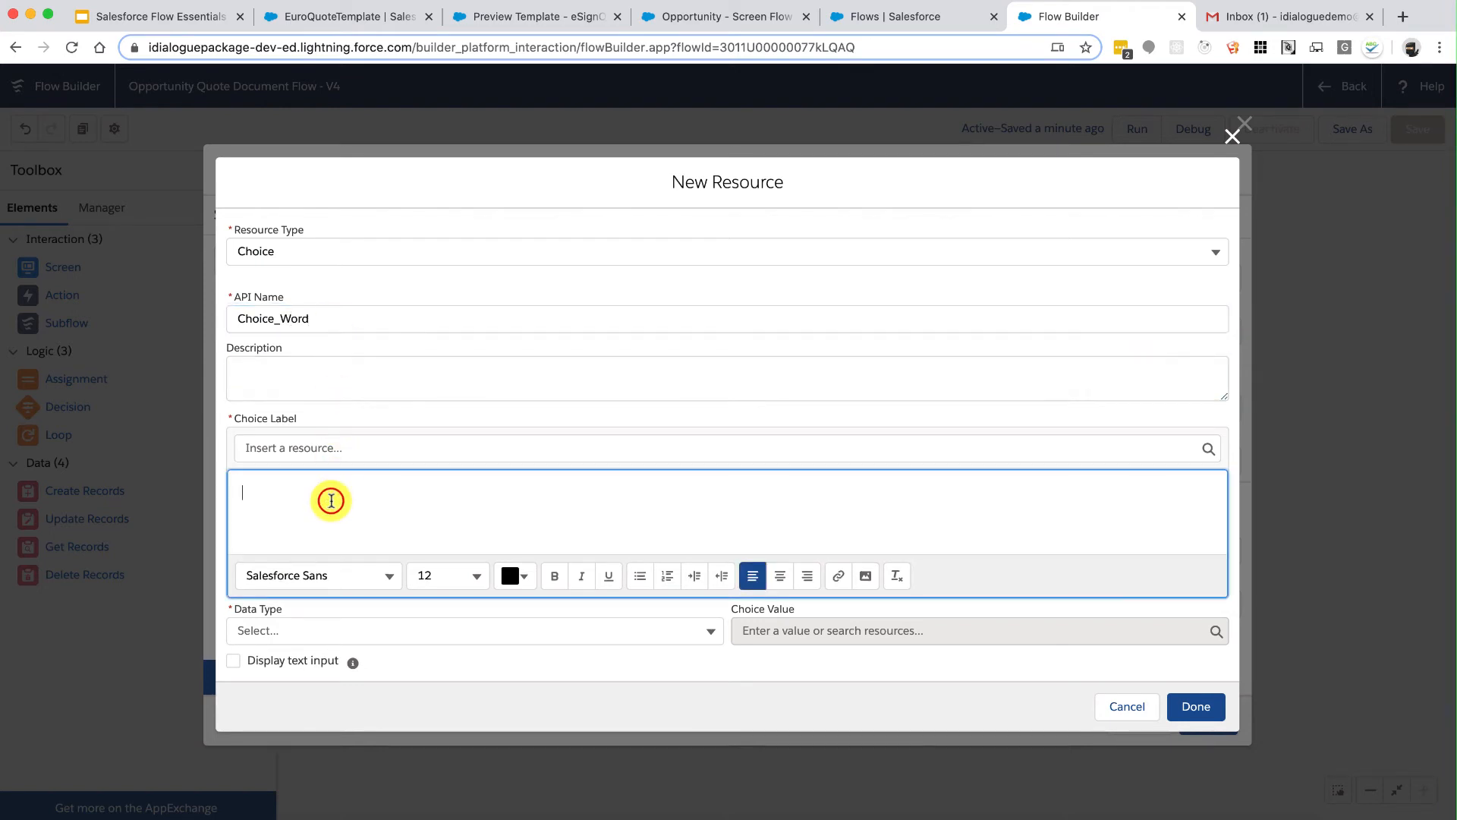
{"action": "type", "text": "MS Word"}
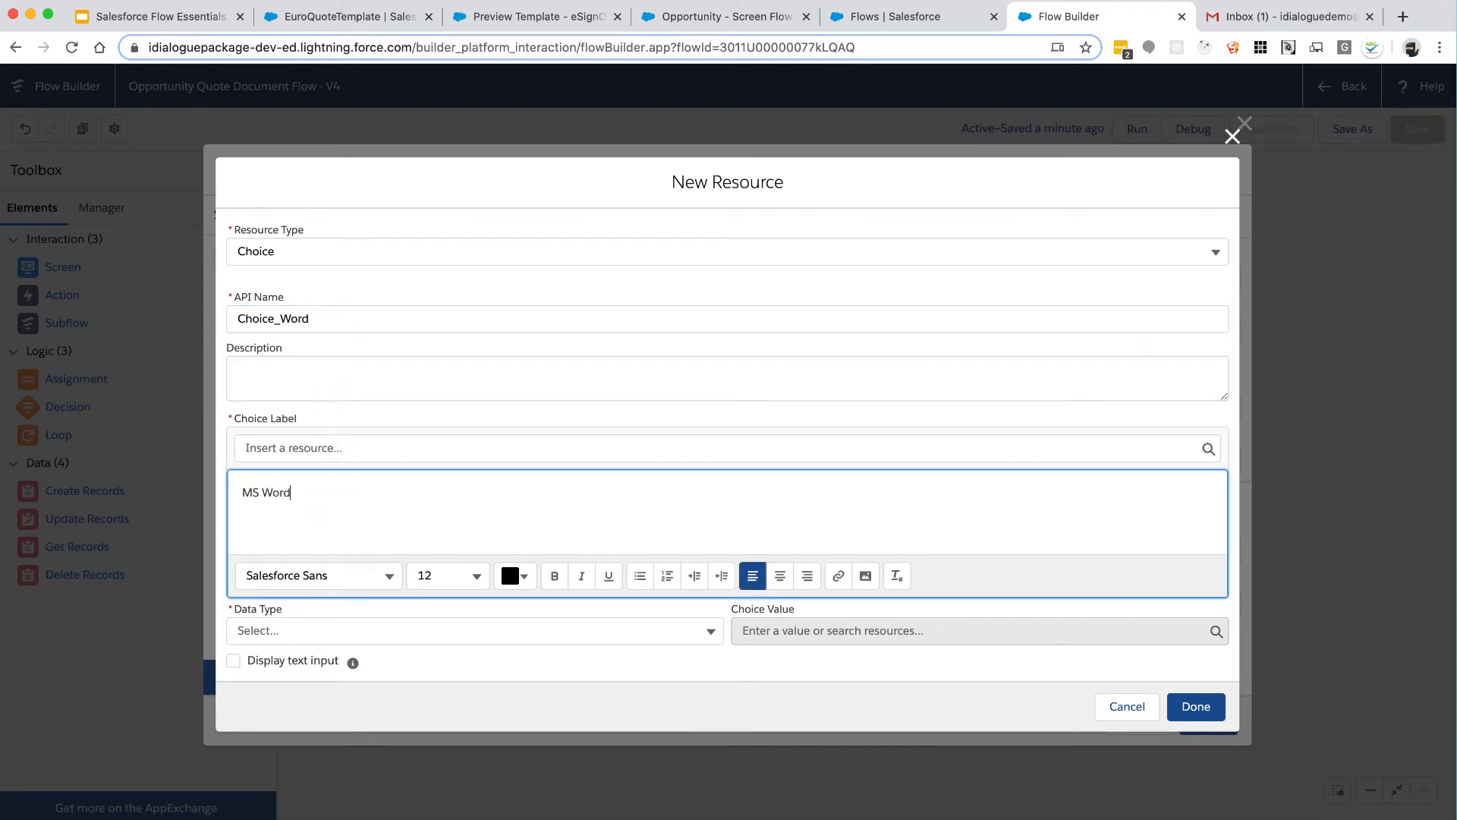
{"action": "left_click", "coordinate": [327, 629]}
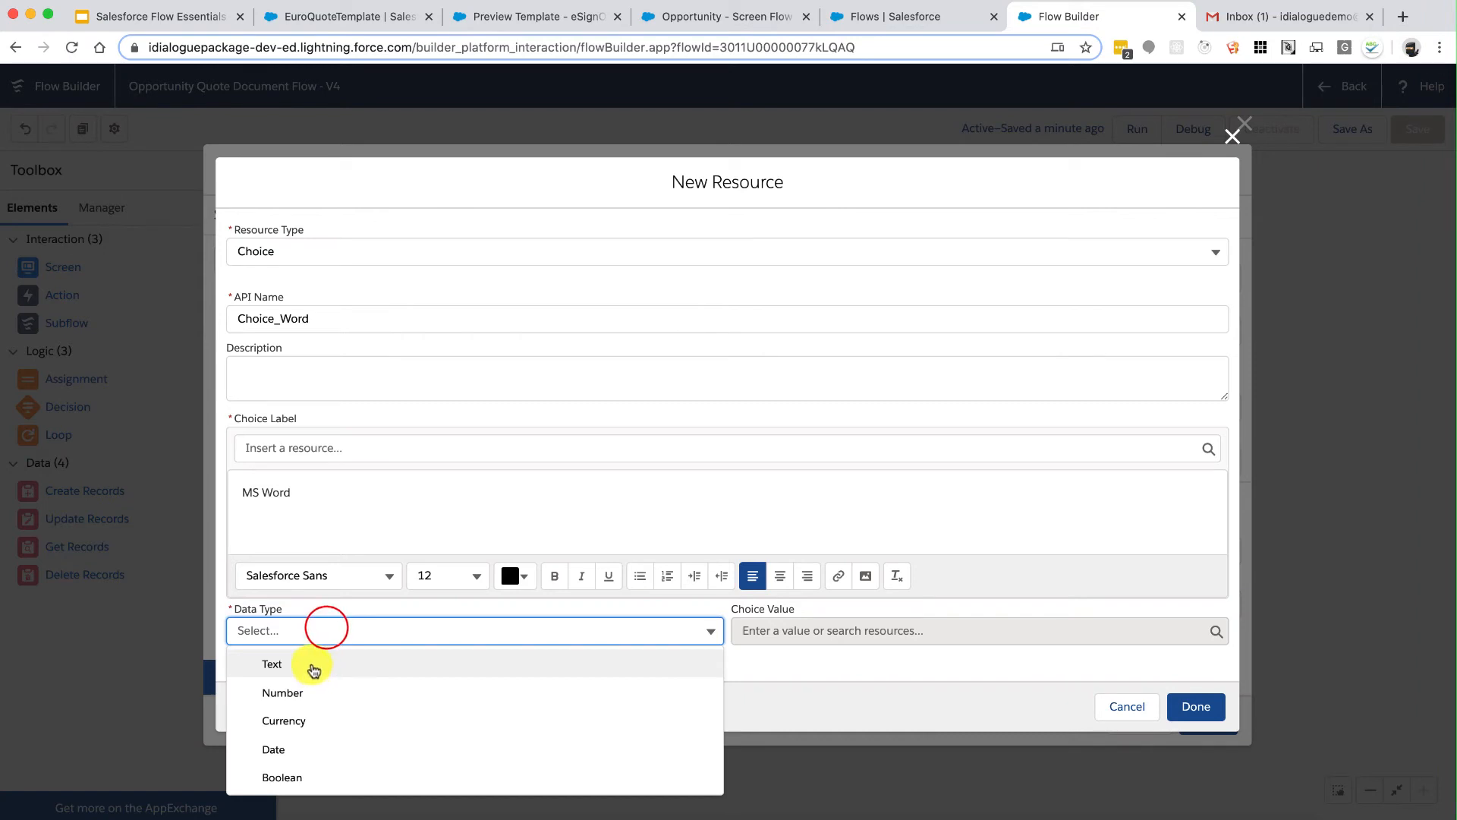
{"action": "left_click", "coordinate": [314, 668]}
{"action": "left_click", "coordinate": [759, 629]}
{"action": "type", "text": "wo"}
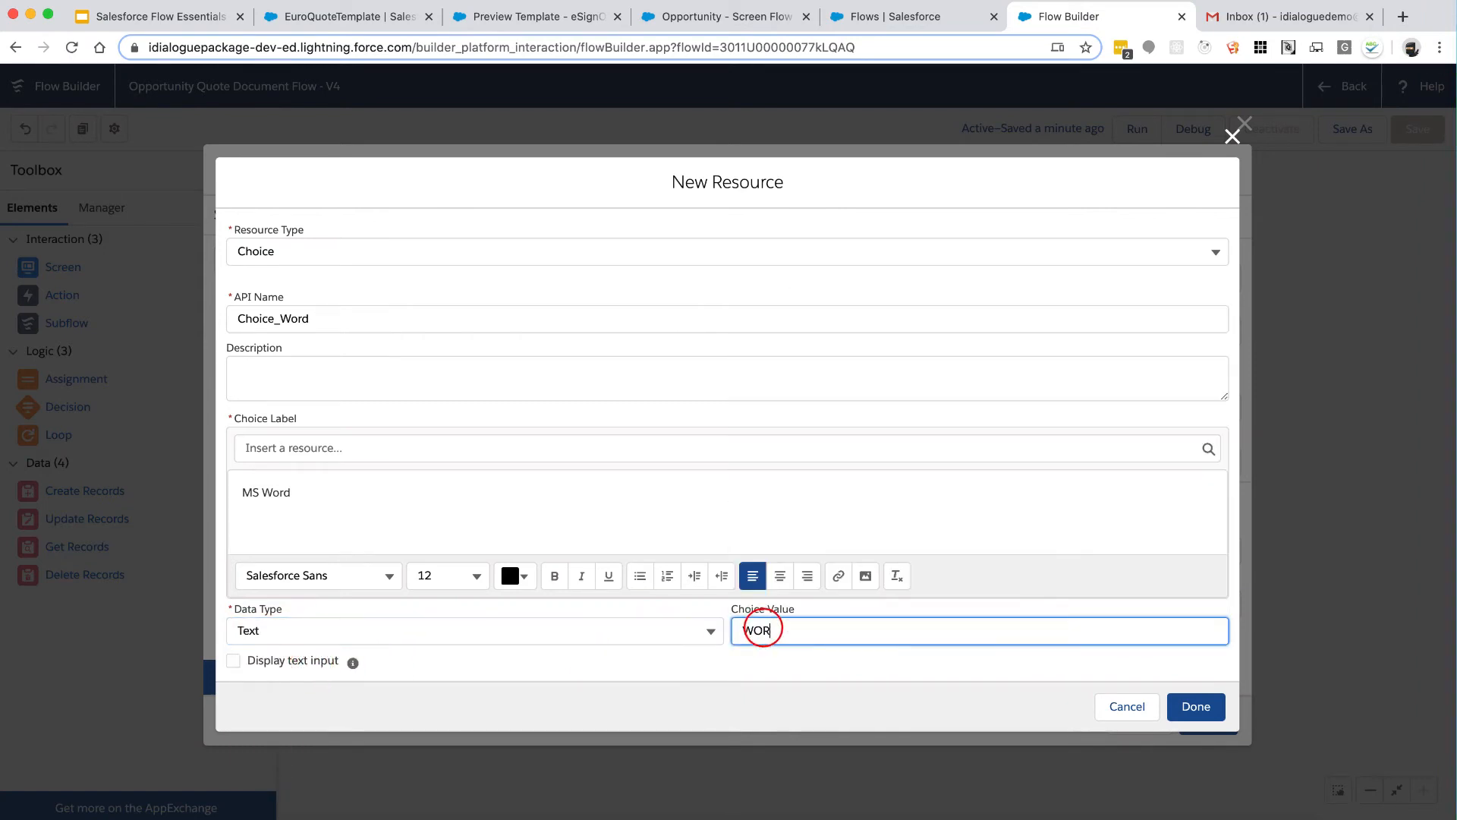
{"action": "type", "text": "RD"}
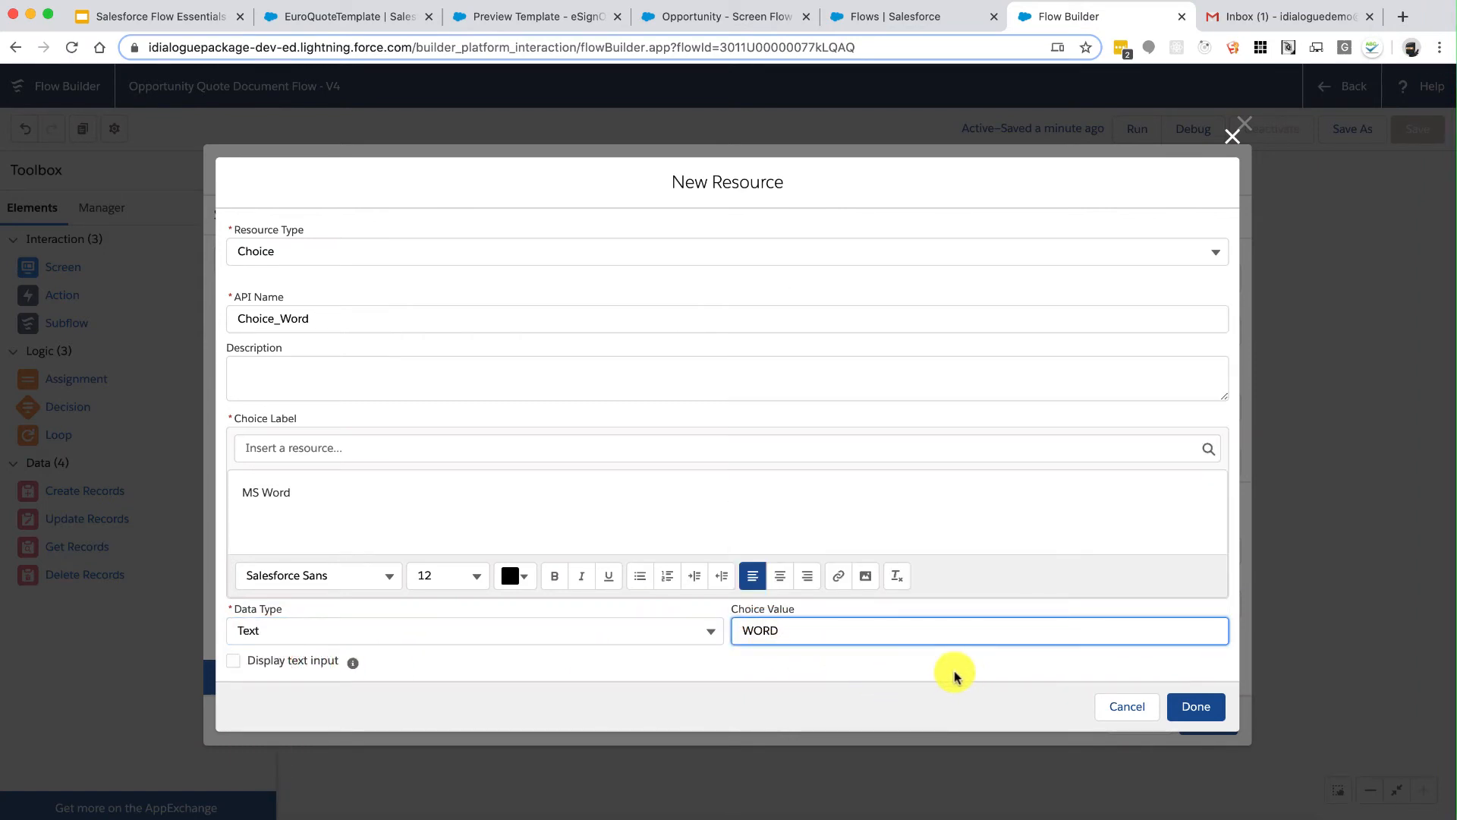
{"action": "left_click", "coordinate": [1194, 707]}
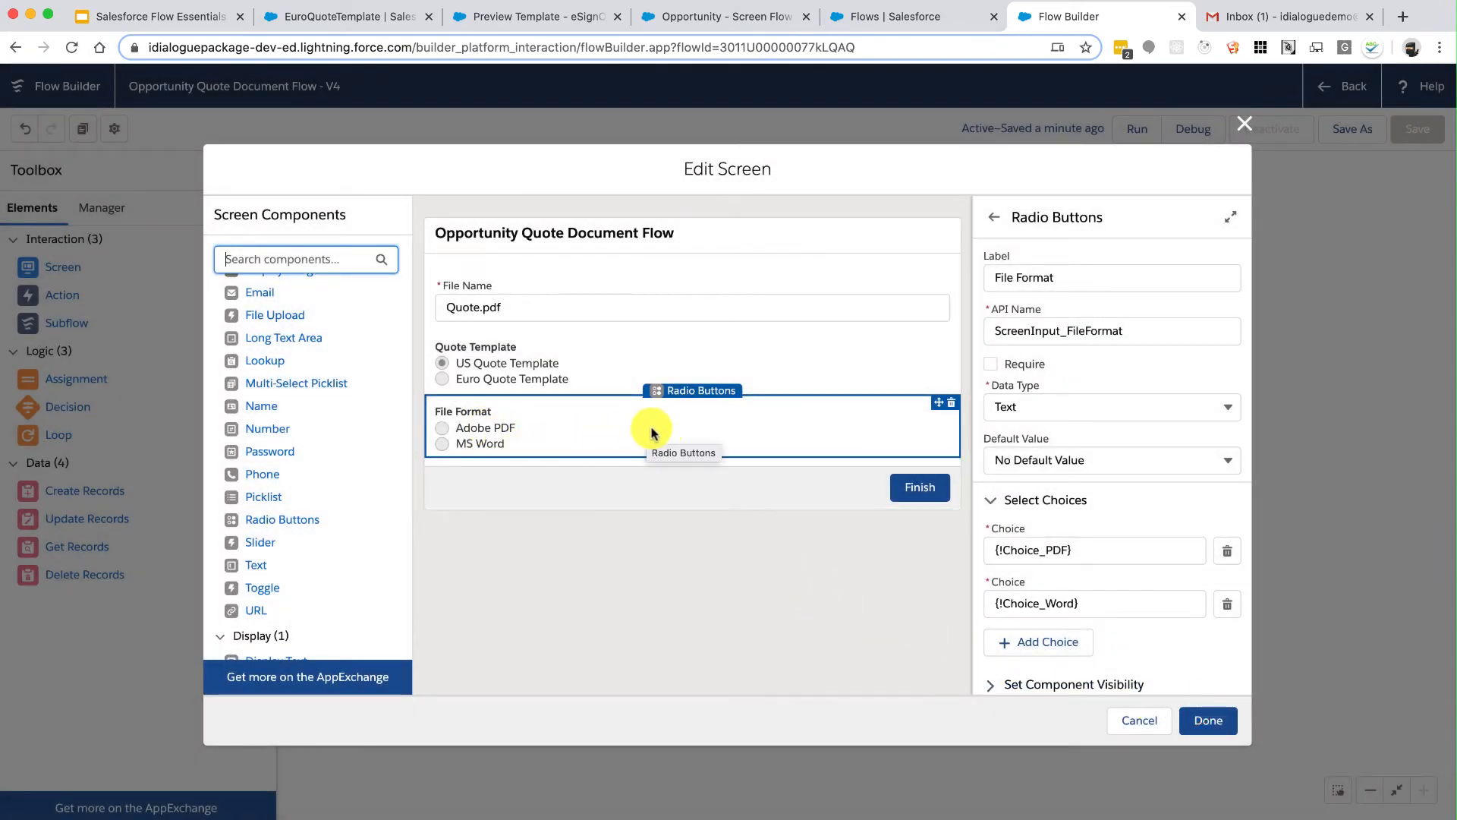
Step: Make Choice_PDF the default File Format and apply the screen changes
{"action": "left_click", "coordinate": [1039, 460]}
{"action": "left_click", "coordinate": [1061, 520]}
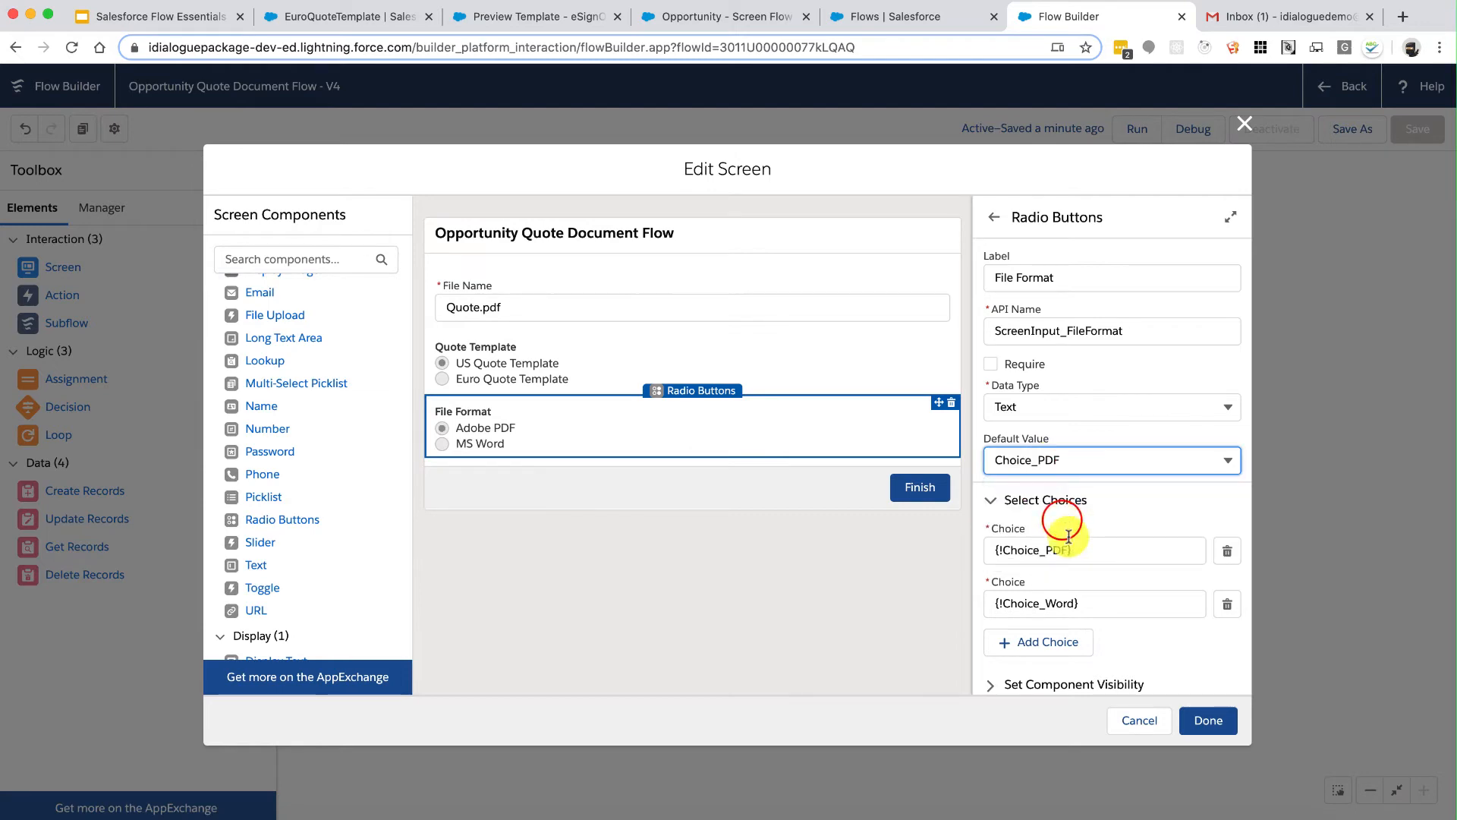
{"action": "left_click", "coordinate": [1208, 719]}
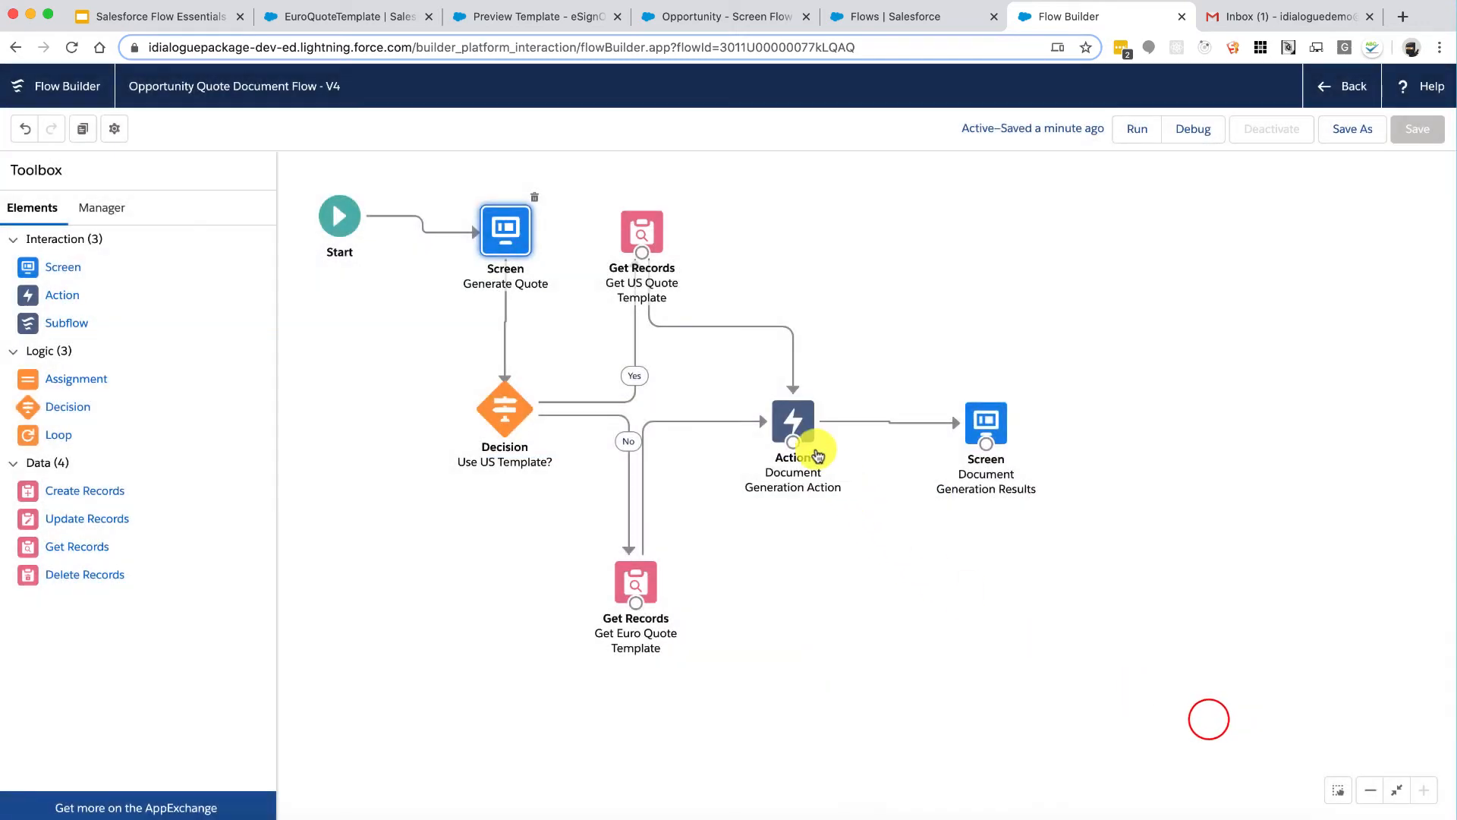
Step: Include the action's File Format input and map it to {!ScreenInput_FileFormat}
{"action": "double_click", "coordinate": [793, 419]}
{"action": "scroll", "coordinate": [792, 416], "scroll_direction": "down", "scroll_amount": 5}
{"action": "scroll", "coordinate": [792, 418], "scroll_direction": "down", "scroll_amount": 2}
{"action": "left_click_drag", "start_coordinate": [275, 493], "coordinate": [377, 491]}
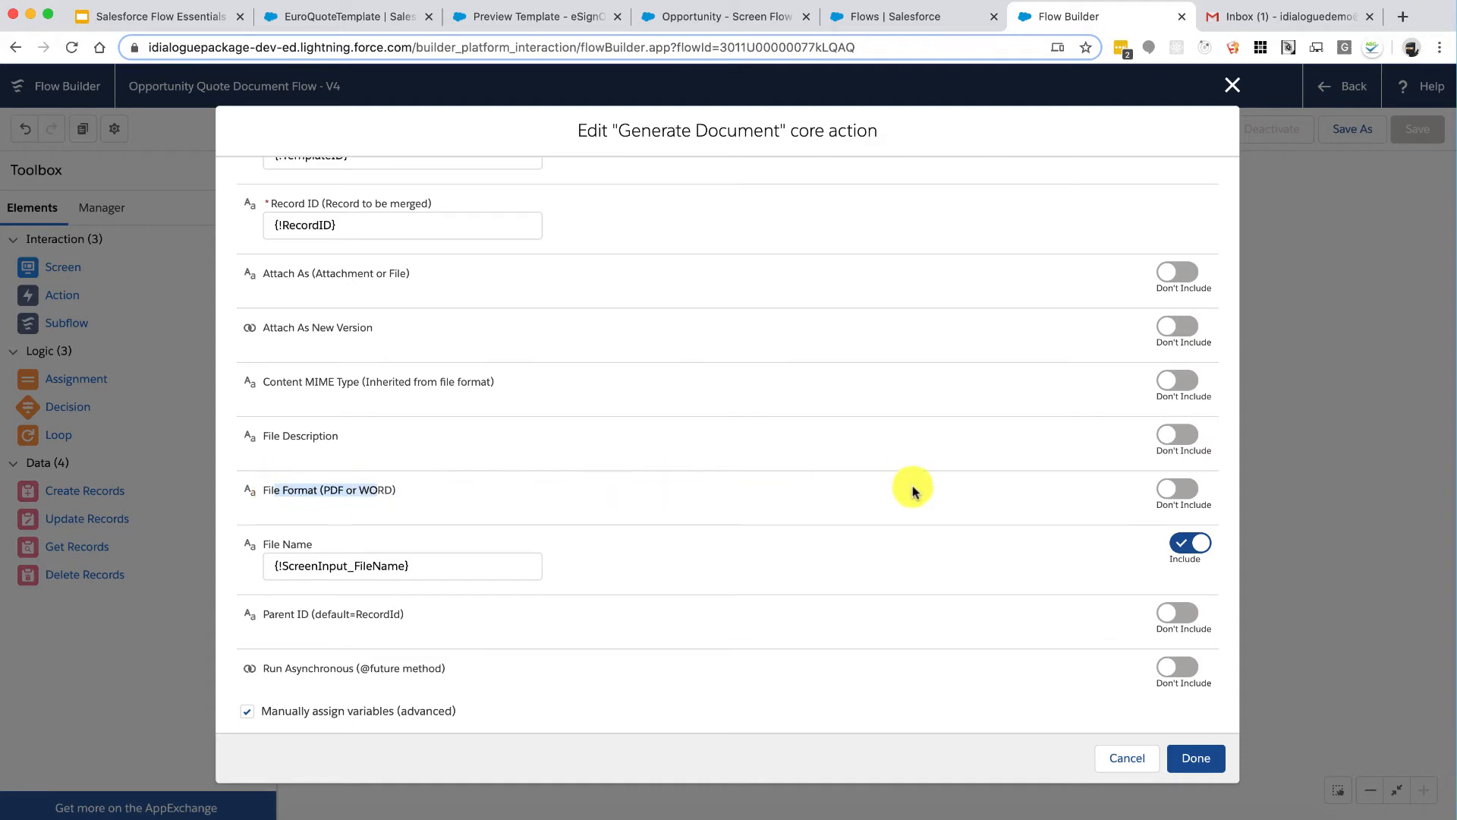
{"action": "left_click", "coordinate": [1172, 488]}
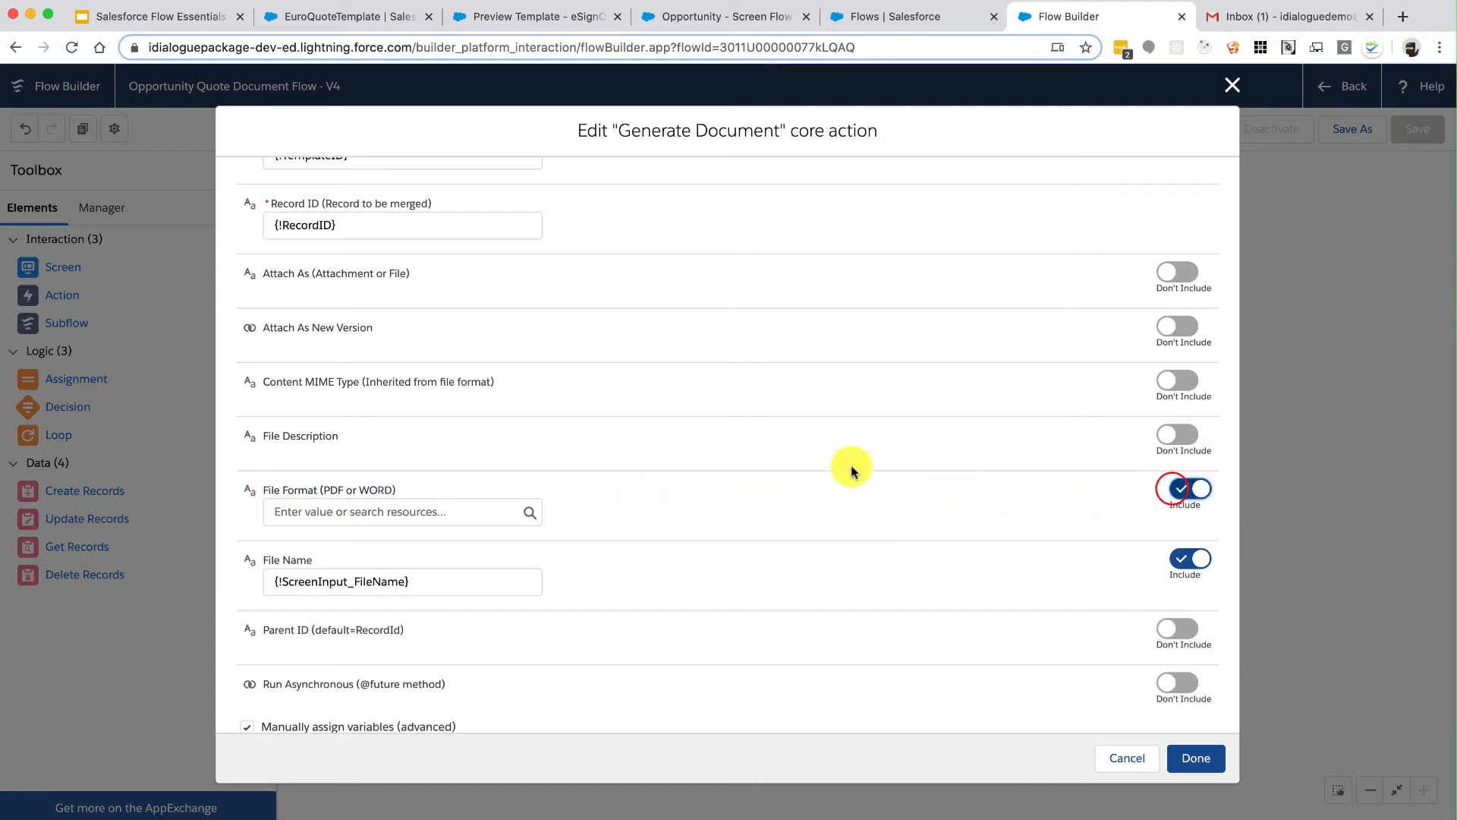
{"action": "left_click", "coordinate": [441, 513]}
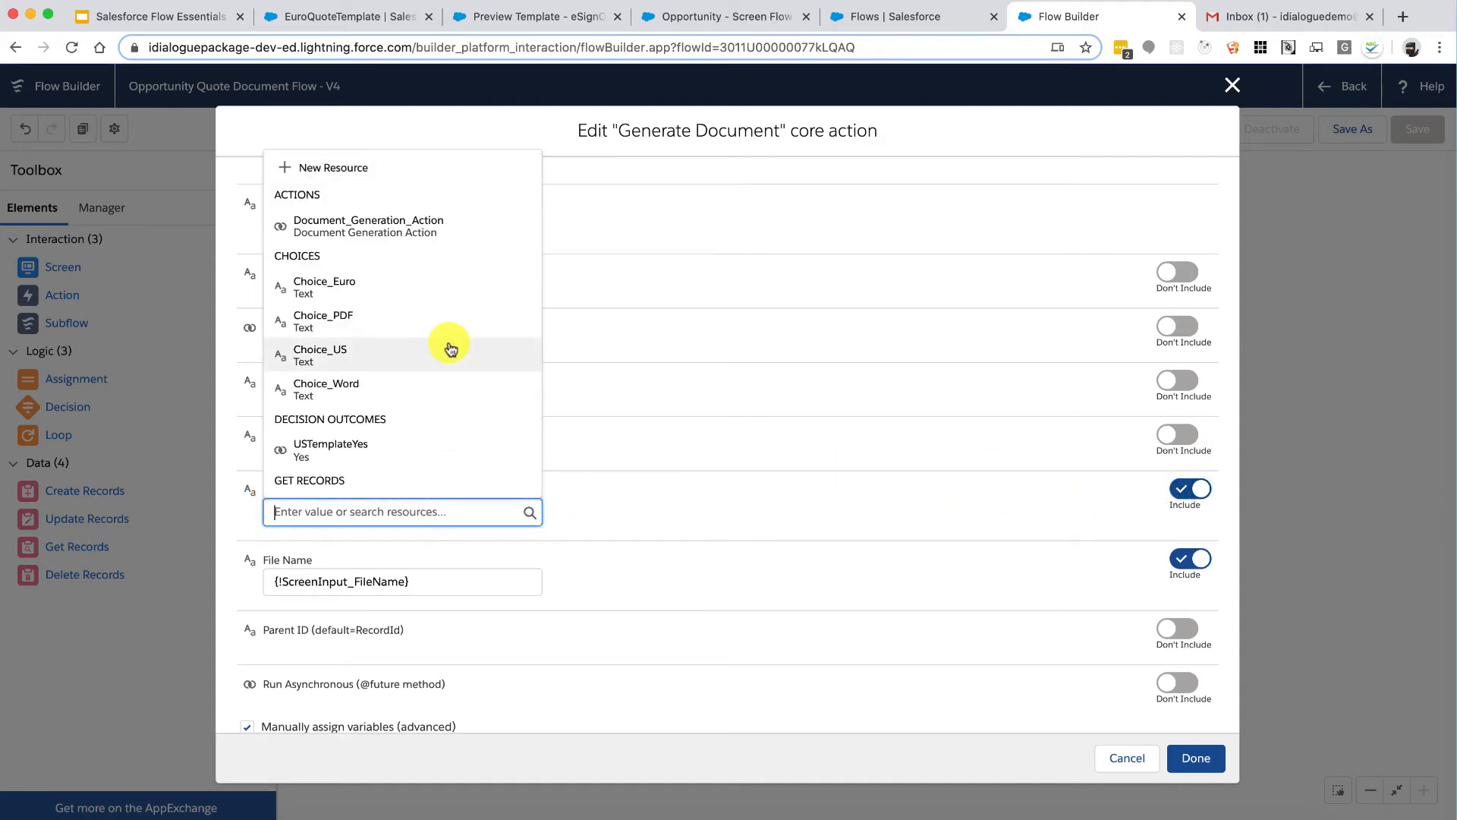
{"action": "scroll", "coordinate": [449, 348], "scroll_direction": "down", "scroll_amount": 10}
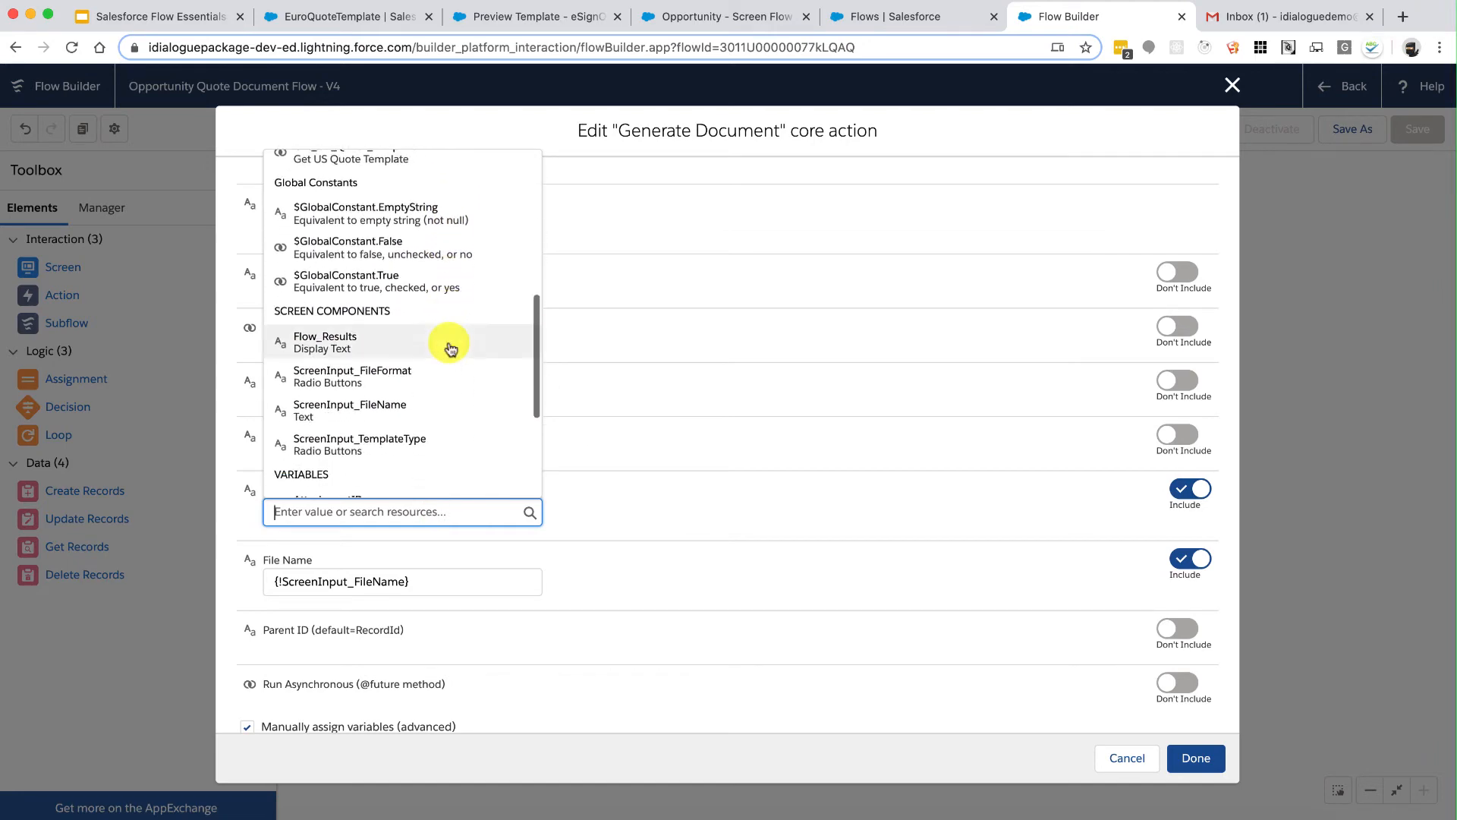
{"action": "left_click", "coordinate": [395, 374]}
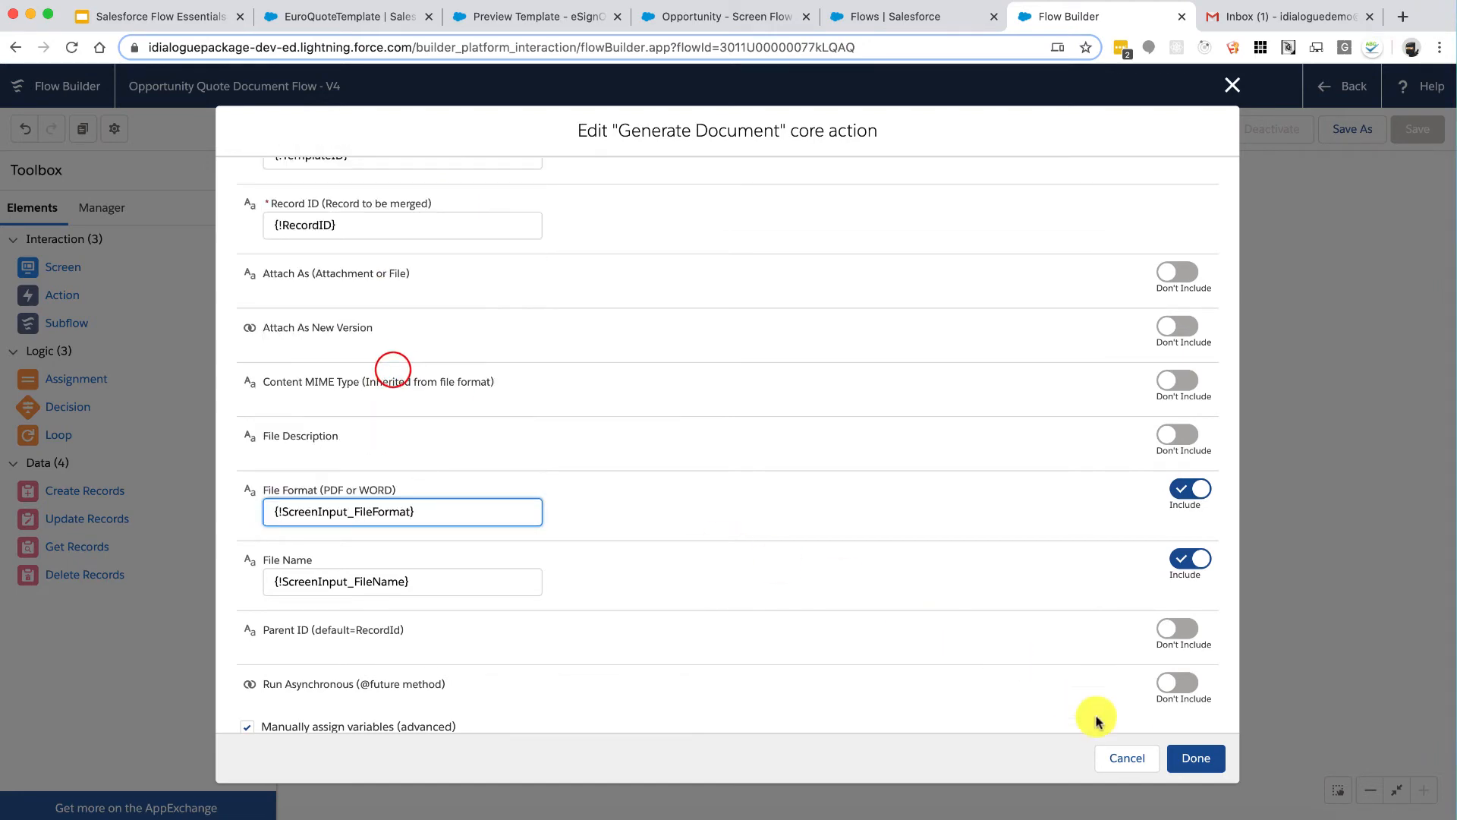
{"action": "left_click", "coordinate": [1192, 757]}
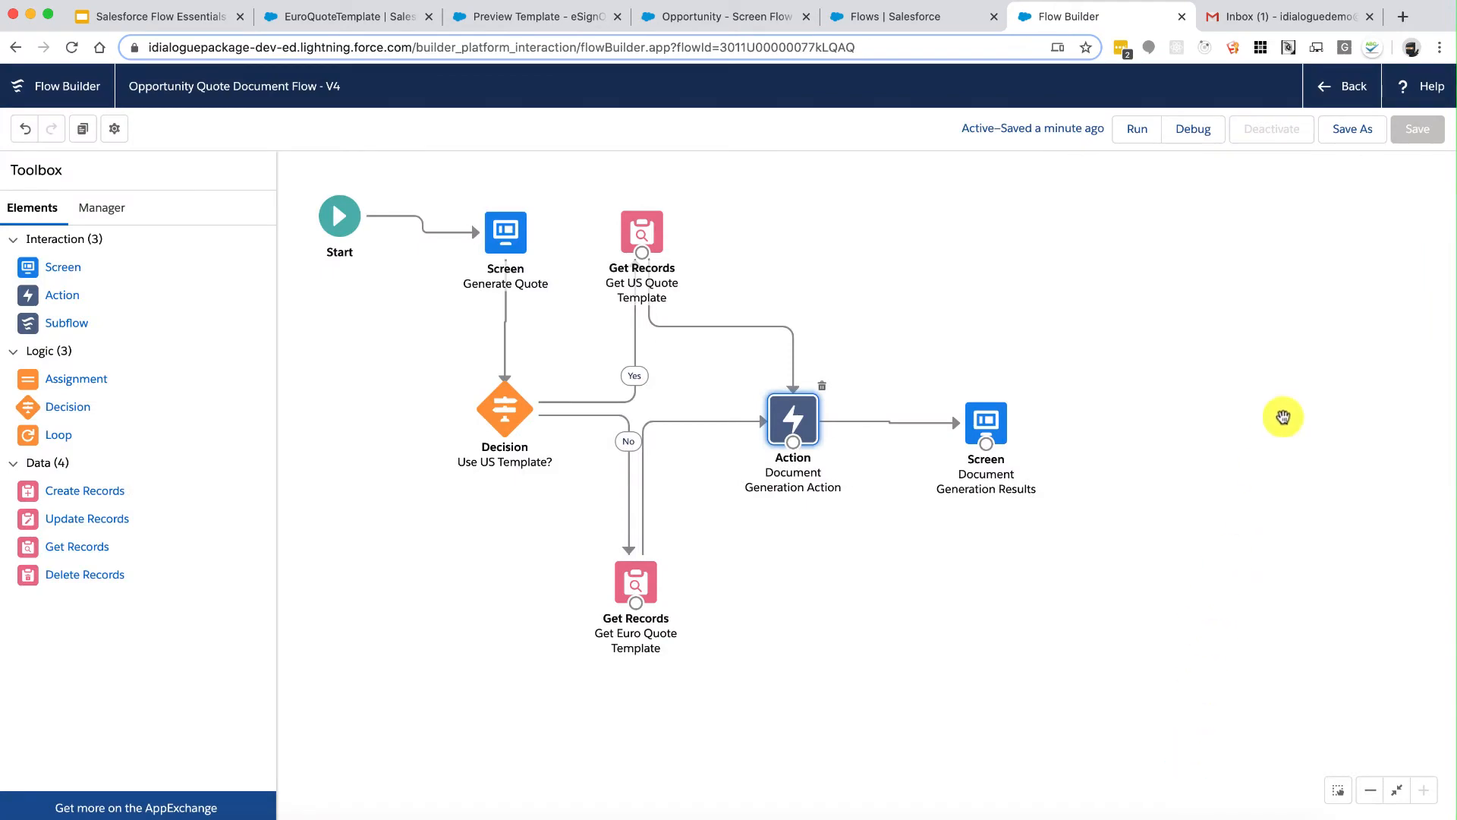
Step: Save version V5 with description 'Added support for PDF and Word formats.' and activate it
{"action": "left_click", "coordinate": [1352, 138]}
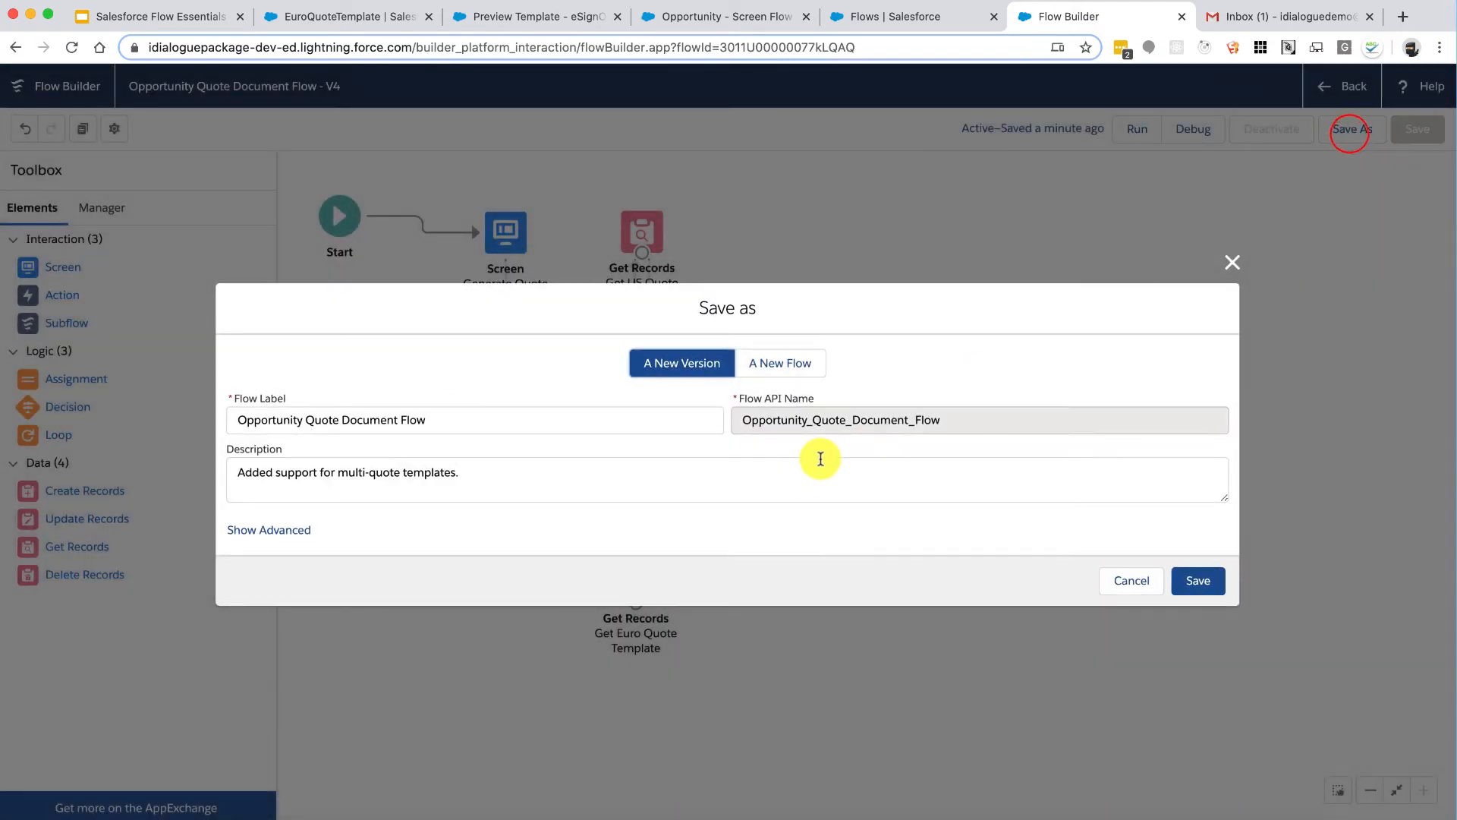
{"action": "left_click", "coordinate": [806, 485]}
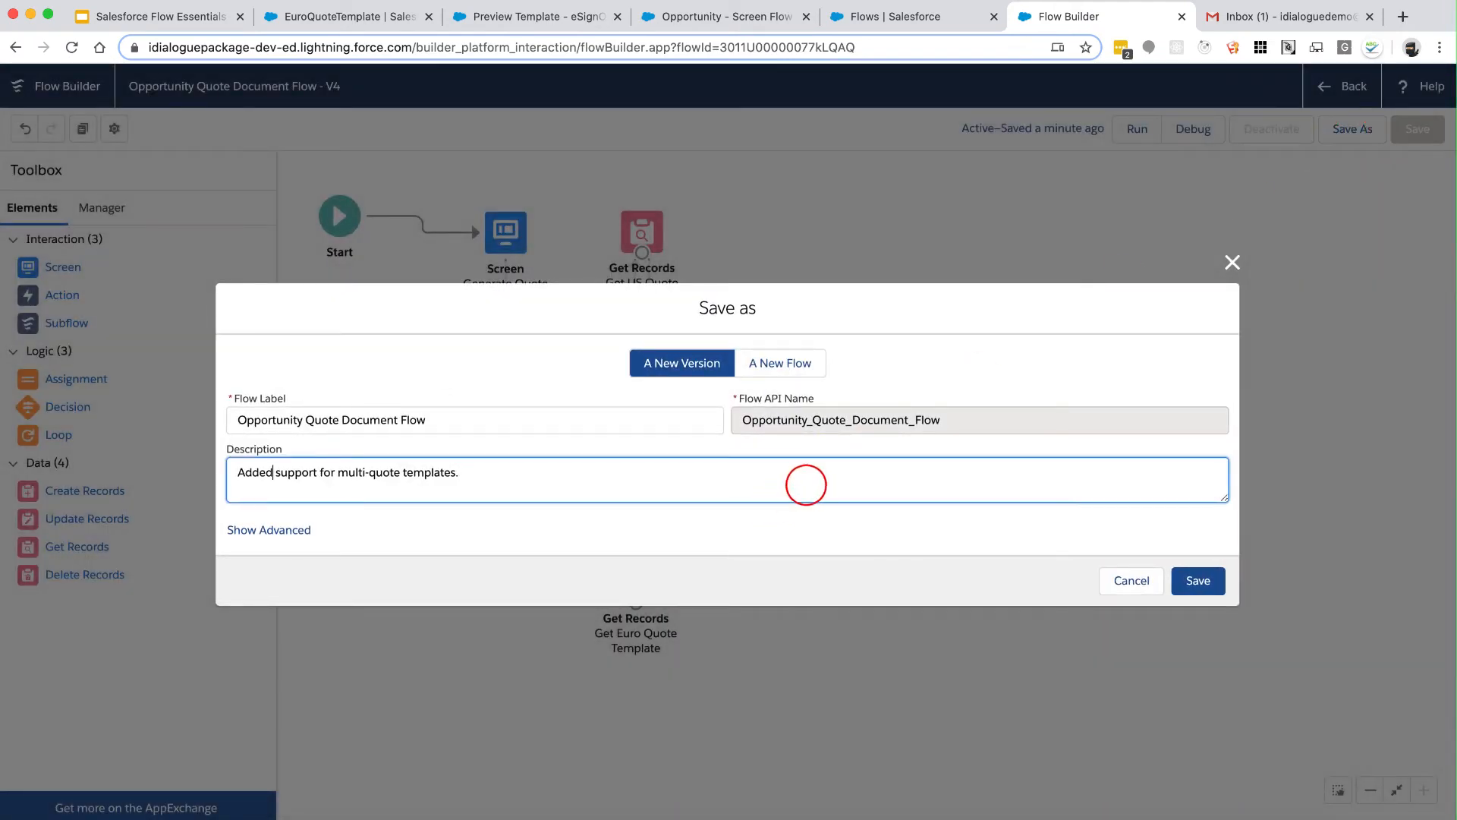
{"action": "key", "text": "shift+End"}
{"action": "type", "text": "P"}
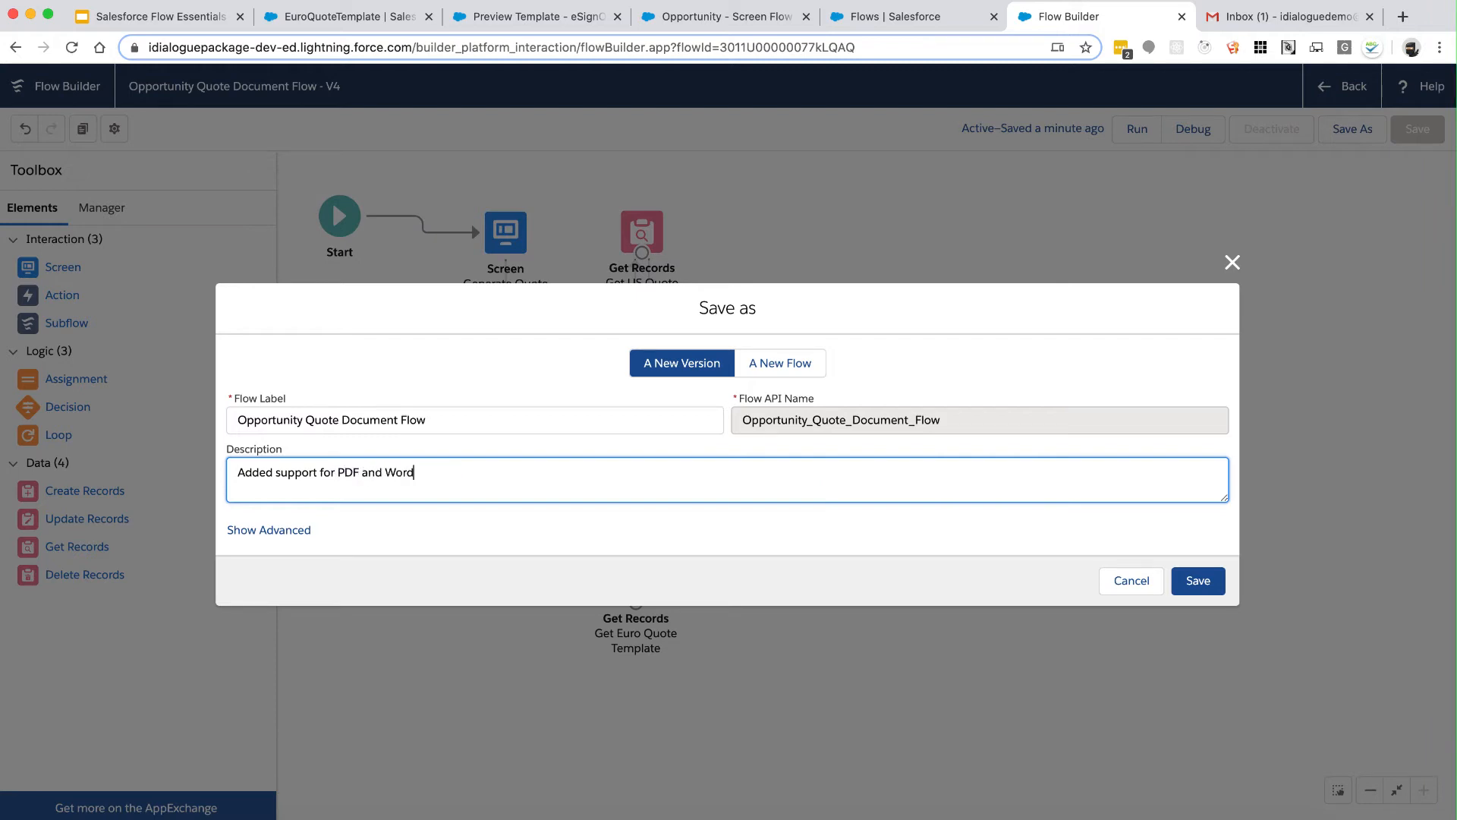
{"action": "left_click", "coordinate": [1198, 581]}
{"action": "left_click", "coordinate": [1269, 129]}
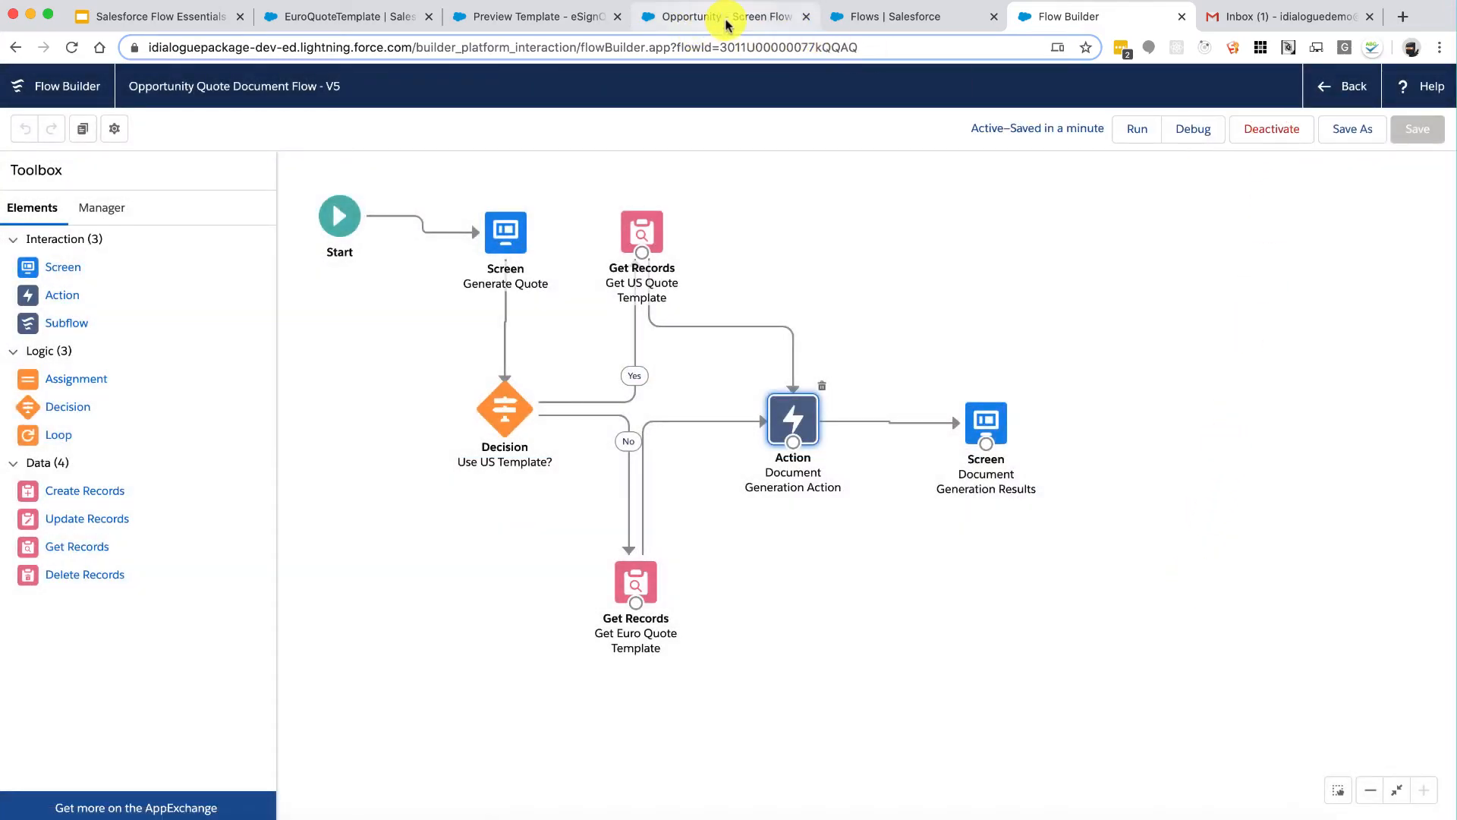
{"action": "left_click", "coordinate": [717, 17]}
Step: Generate an MS Word quote named Quote.docx using the US quote template
{"action": "left_click", "coordinate": [69, 49]}
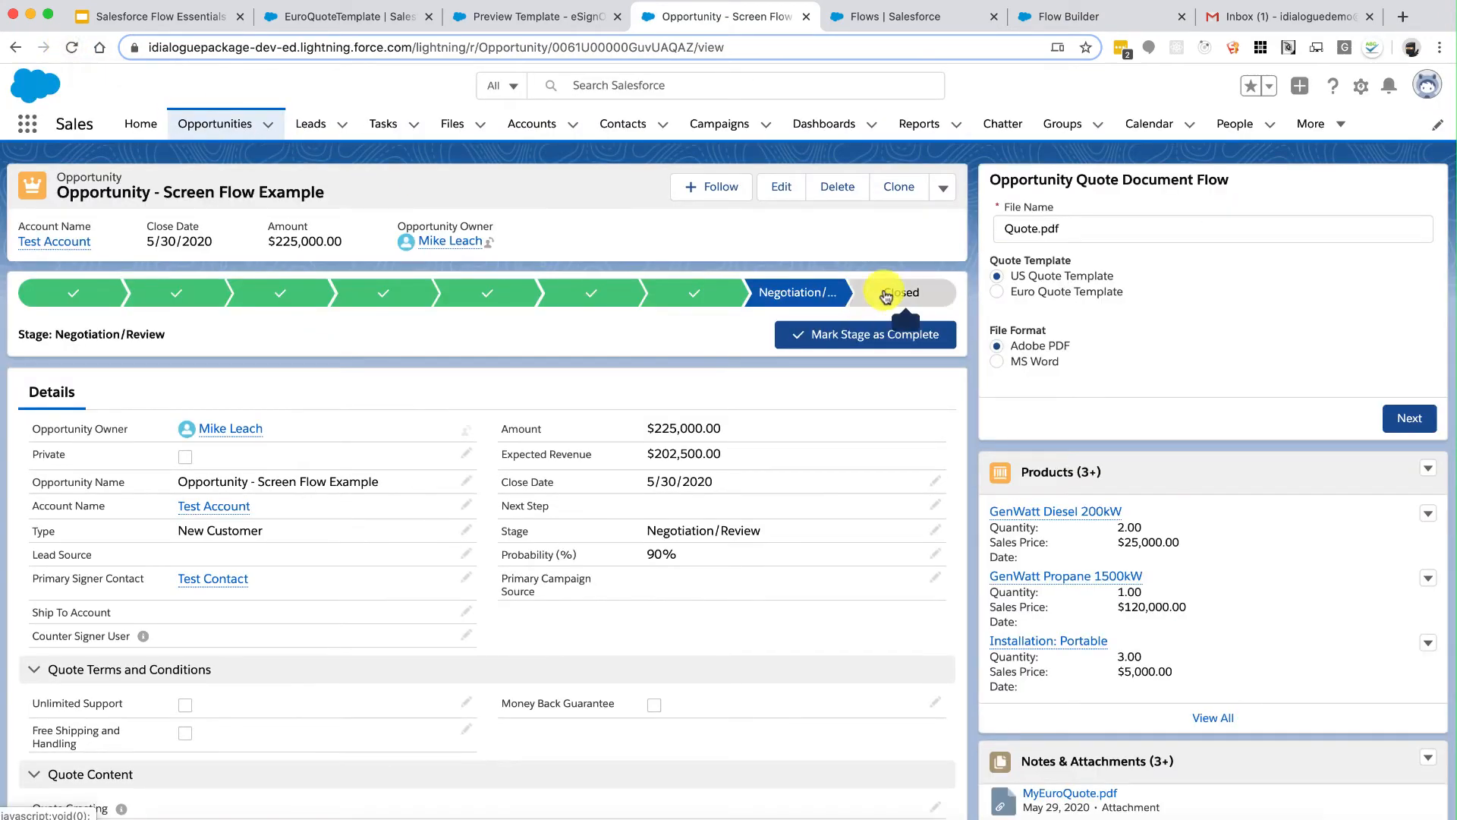
{"action": "left_click", "coordinate": [1000, 362]}
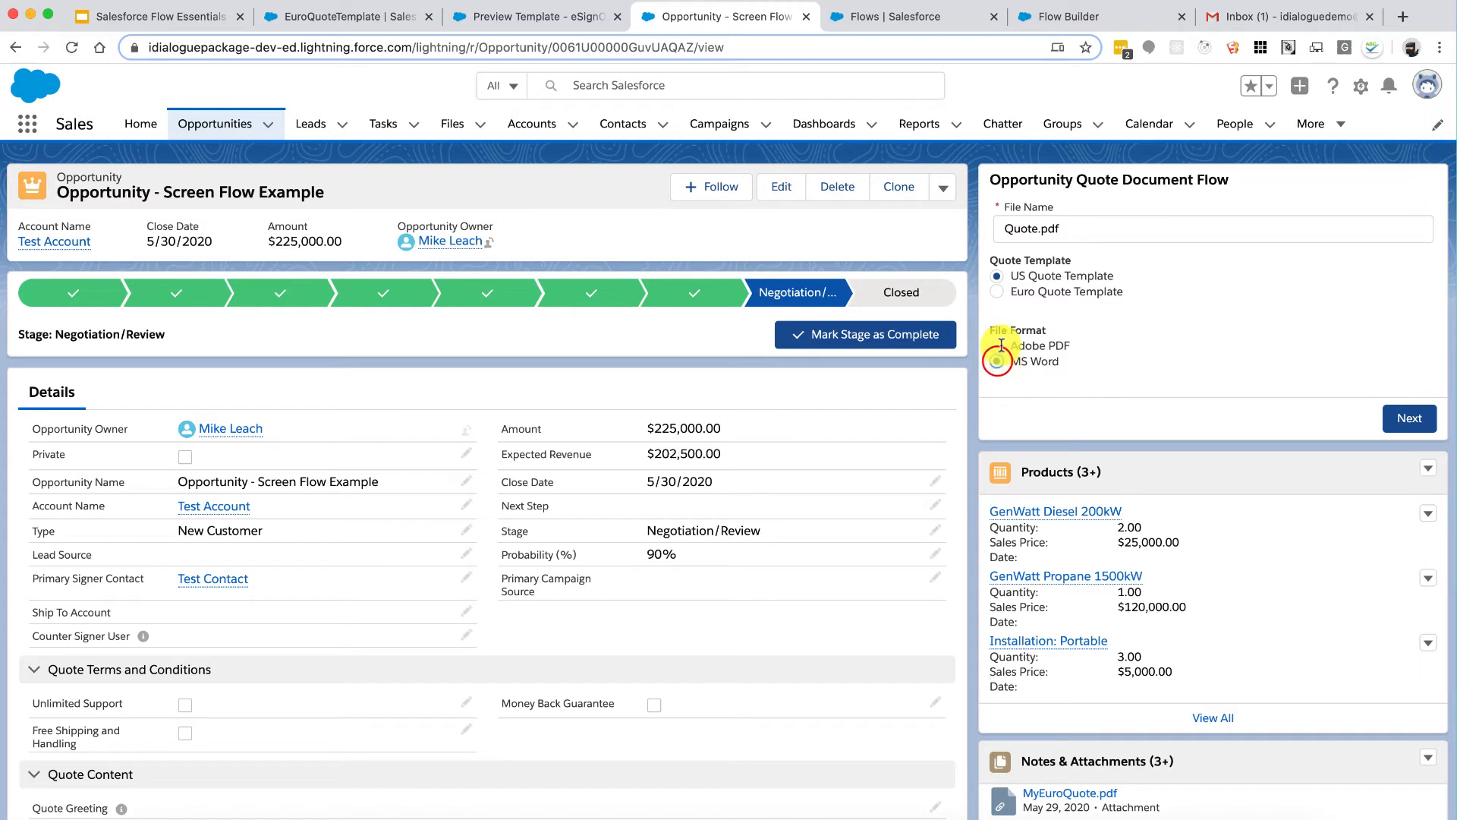
{"action": "left_click", "coordinate": [1022, 290]}
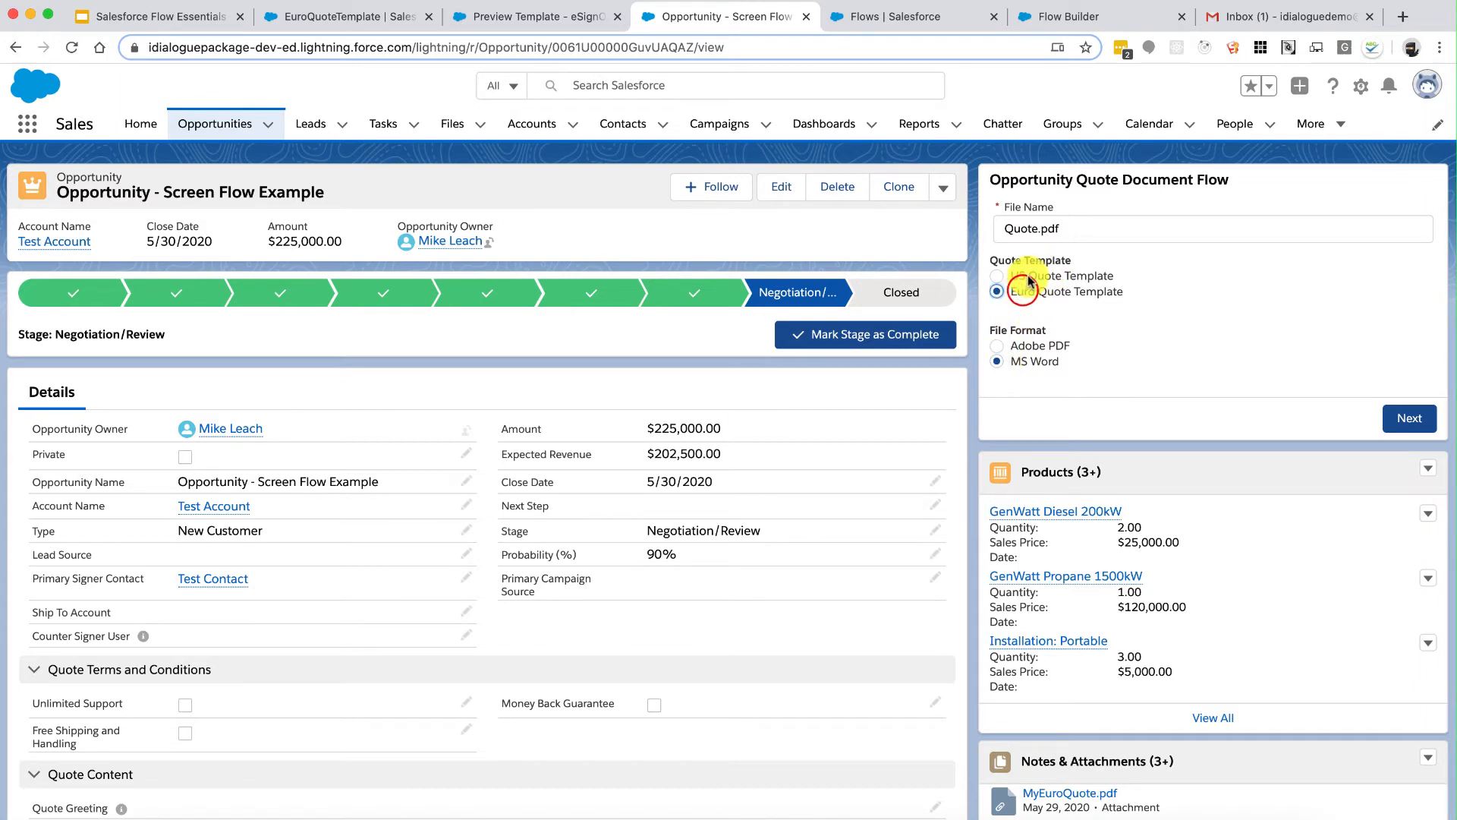
{"action": "left_click", "coordinate": [1021, 277]}
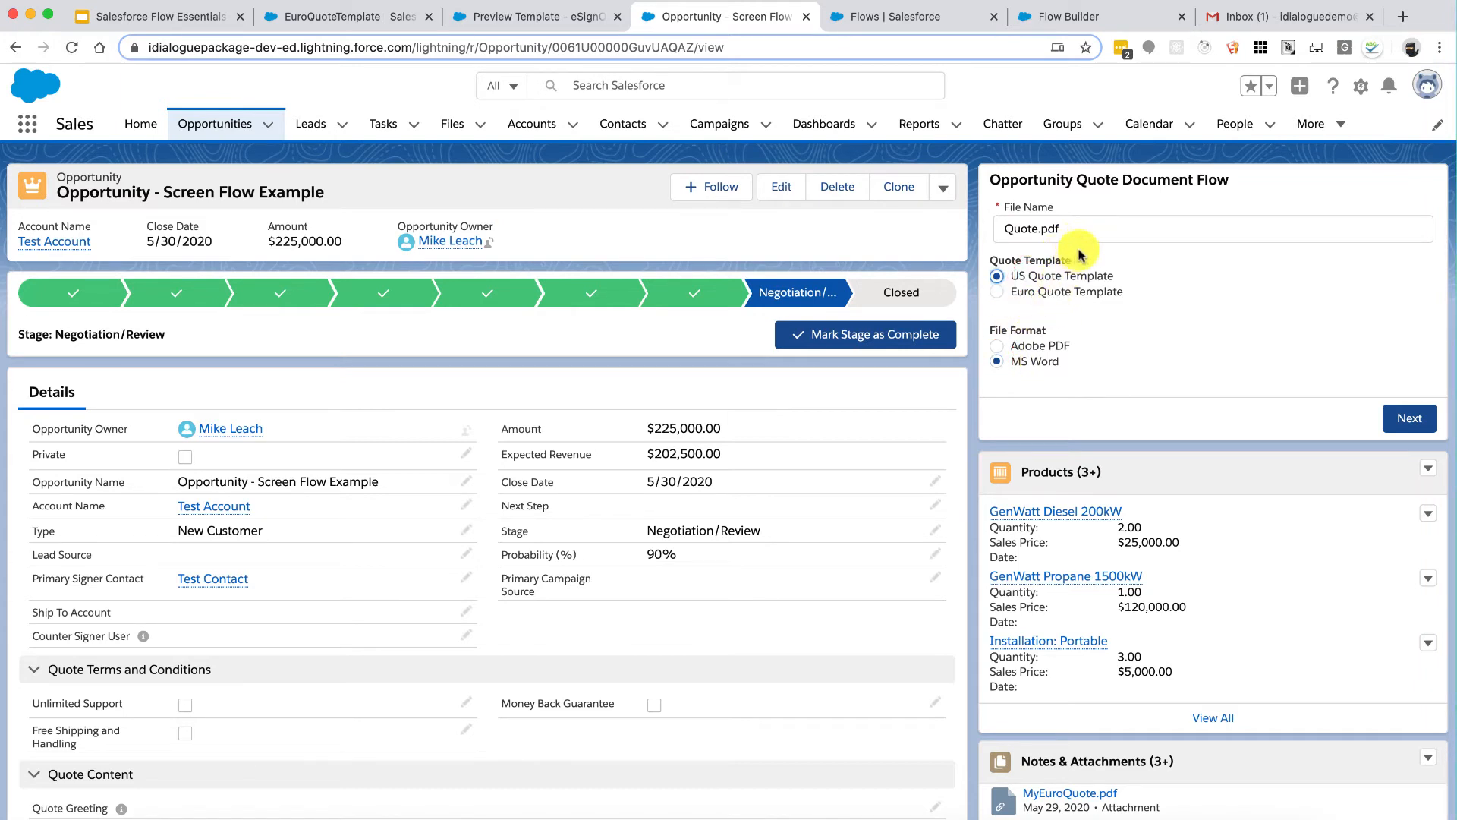
{"action": "left_click", "coordinate": [1104, 224]}
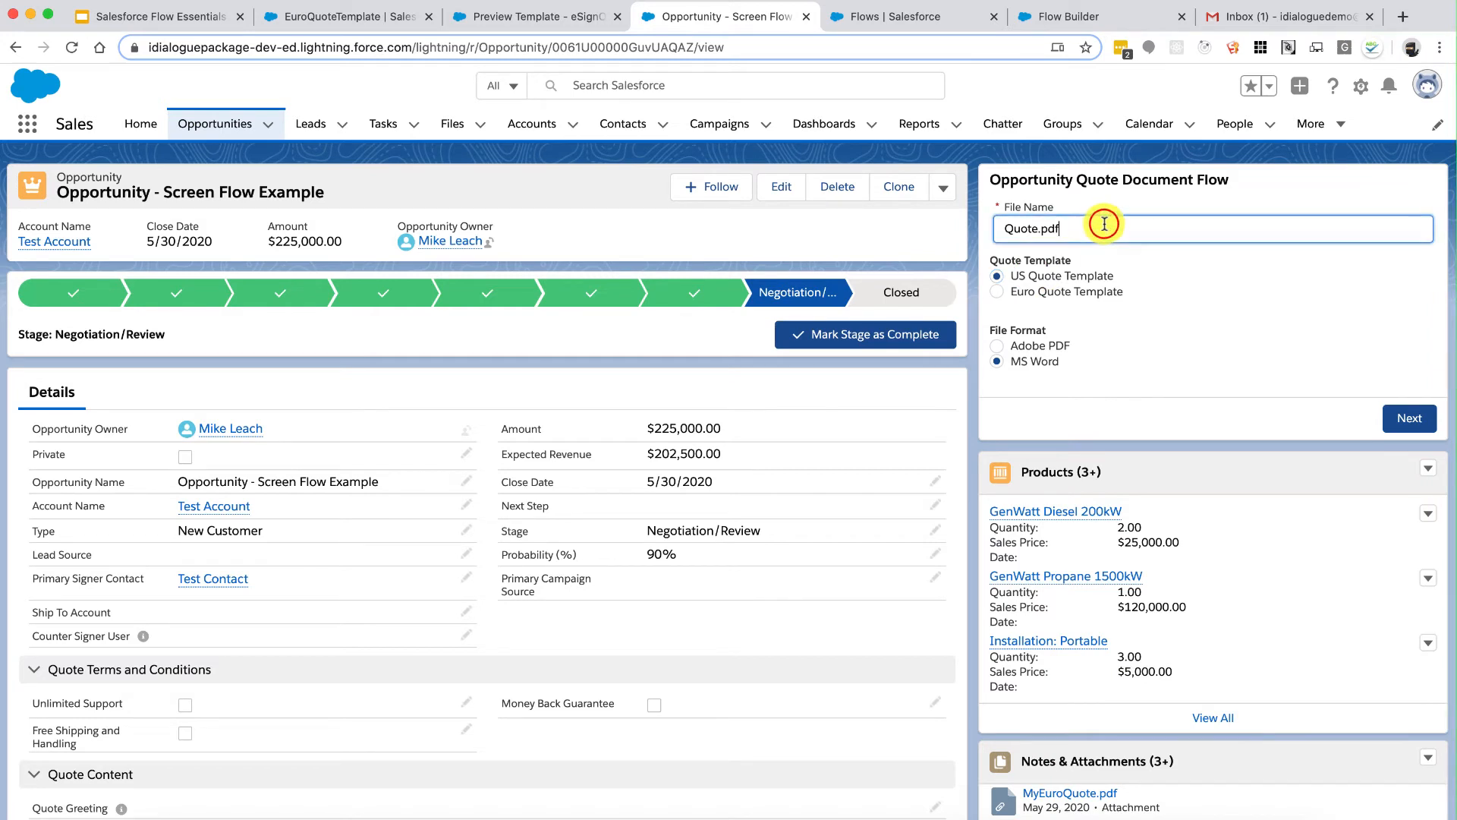
{"action": "key", "text": "BackSpace"}
{"action": "key", "text": "BackSpace"}
{"action": "key", "text": "BackSpace"}
{"action": "type", "text": "docx"}
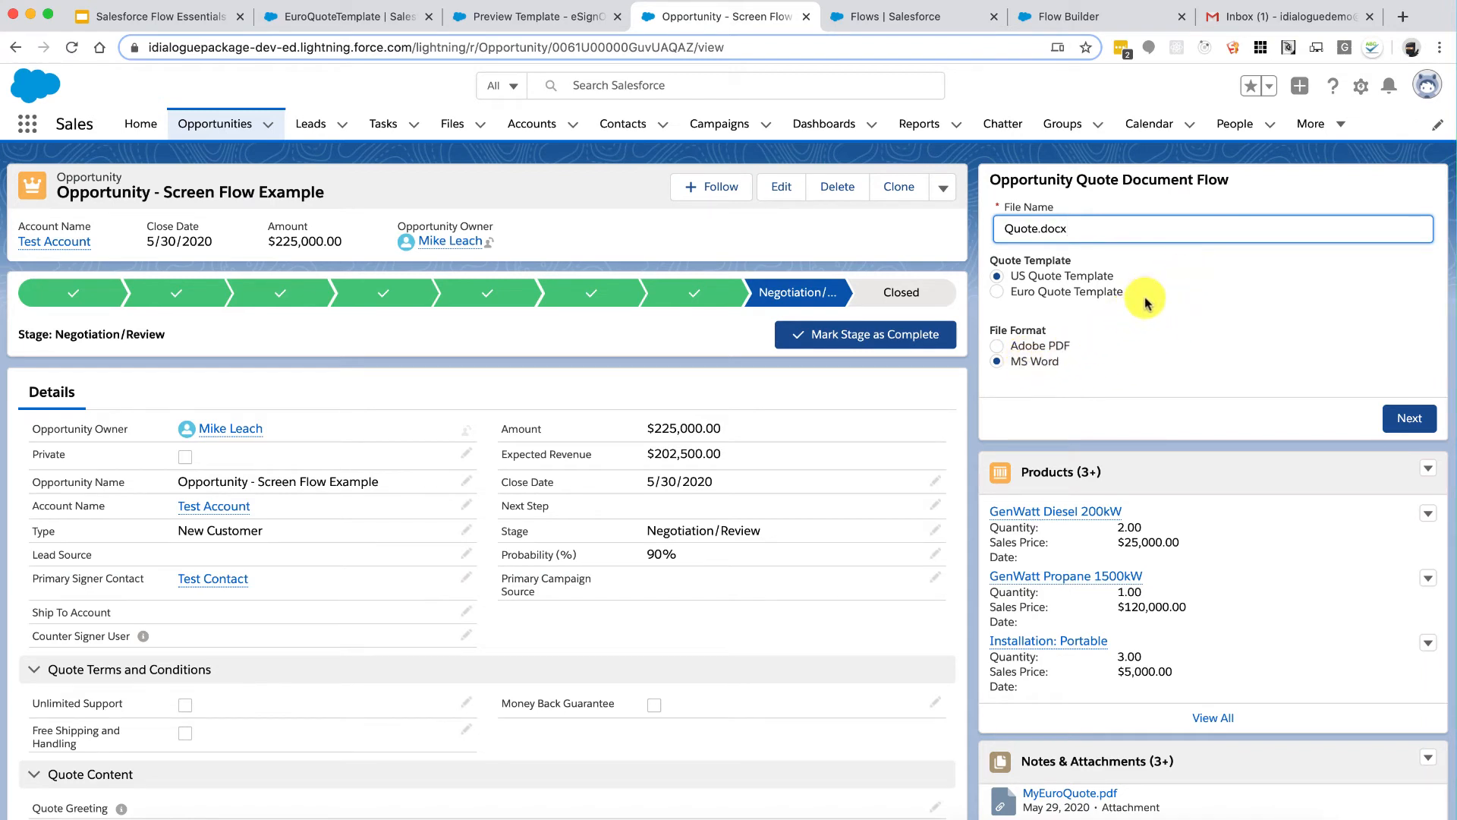
{"action": "left_click", "coordinate": [1102, 288]}
{"action": "left_click", "coordinate": [1093, 276]}
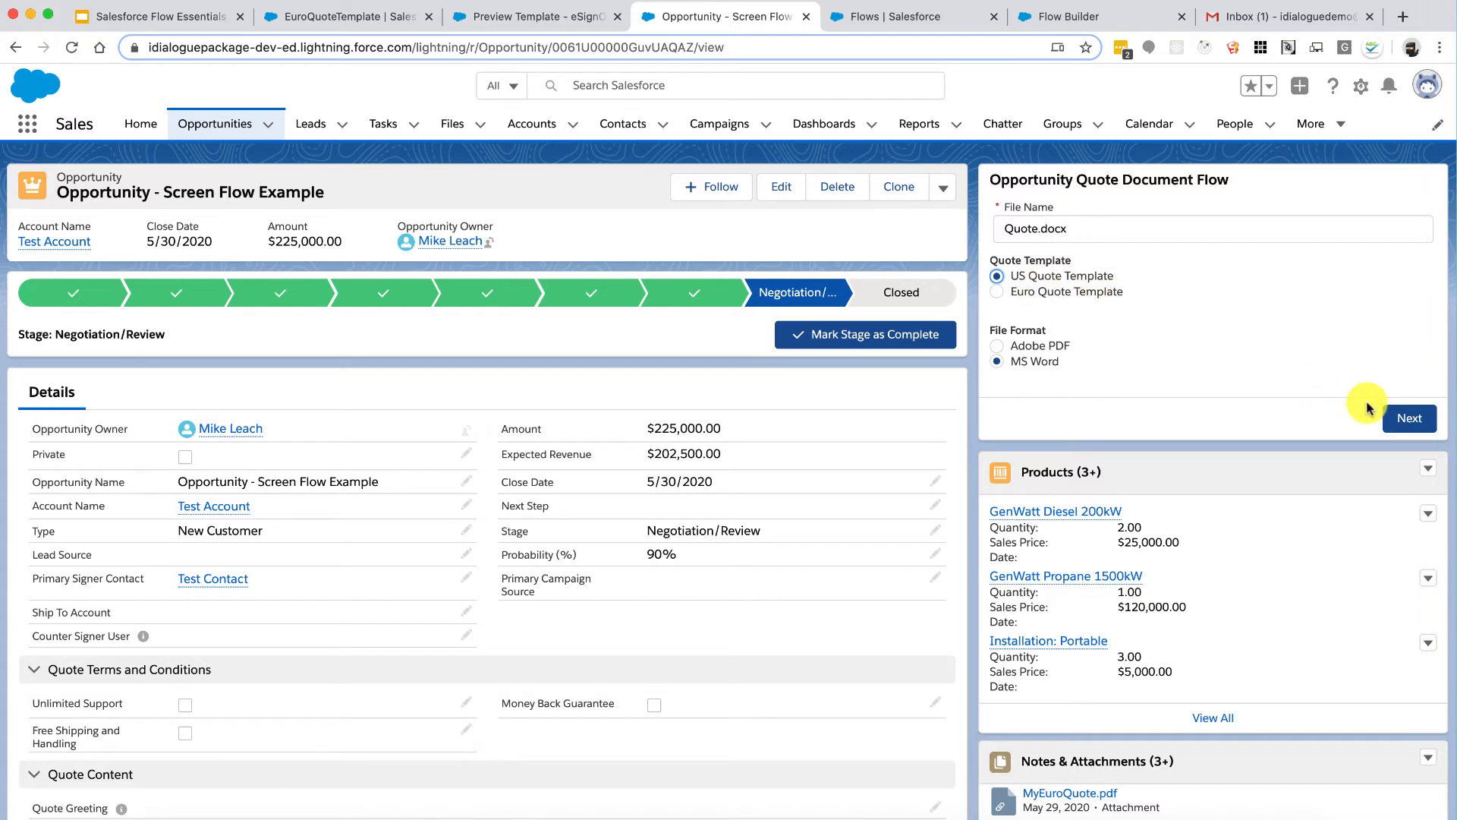
{"action": "left_click", "coordinate": [1405, 425]}
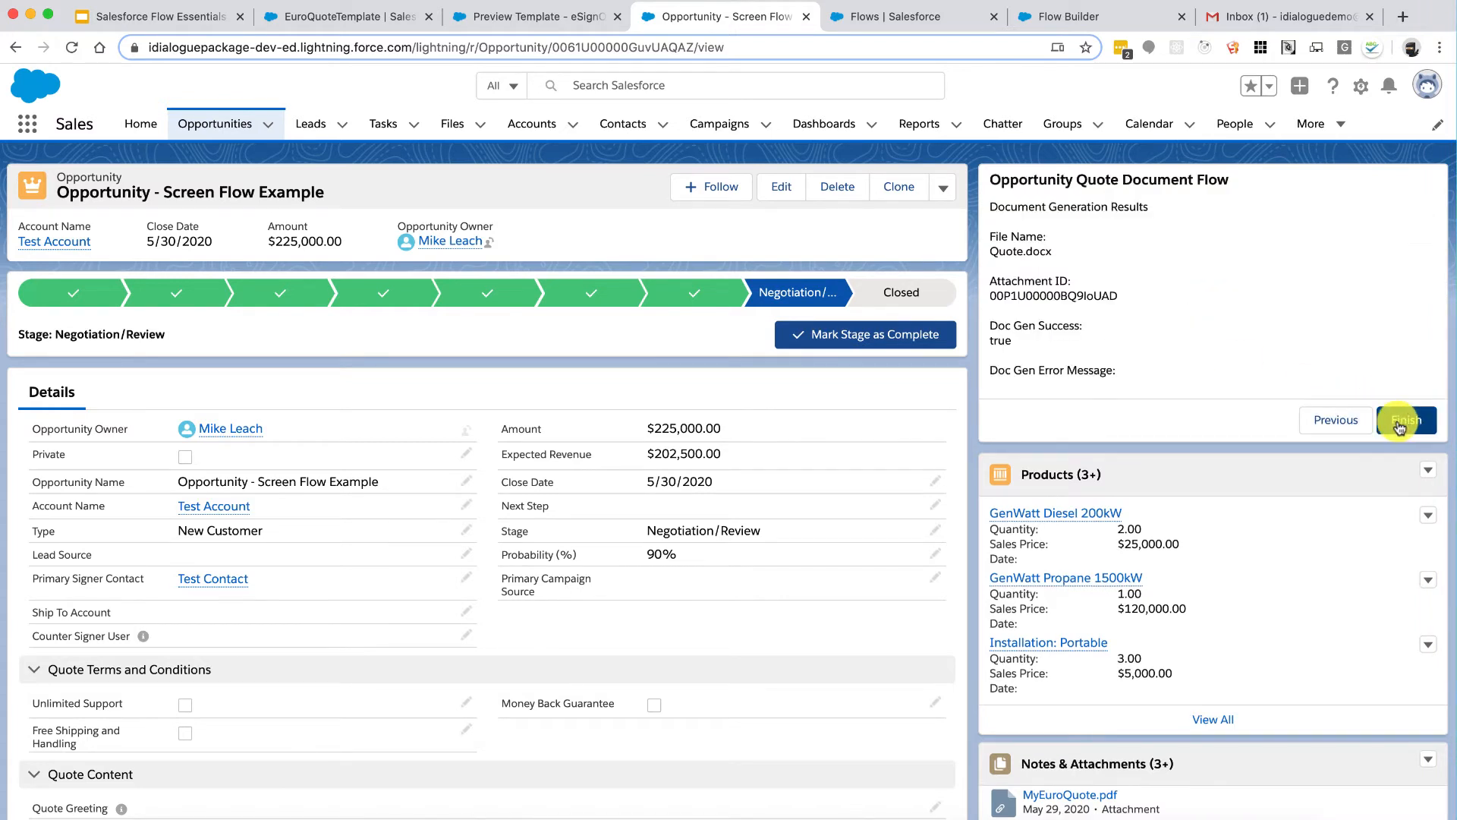
Step: Check that Quote.docx heads the opportunity's Notes & Attachments list
{"action": "scroll", "coordinate": [1246, 522], "scroll_direction": "down", "scroll_amount": 5}
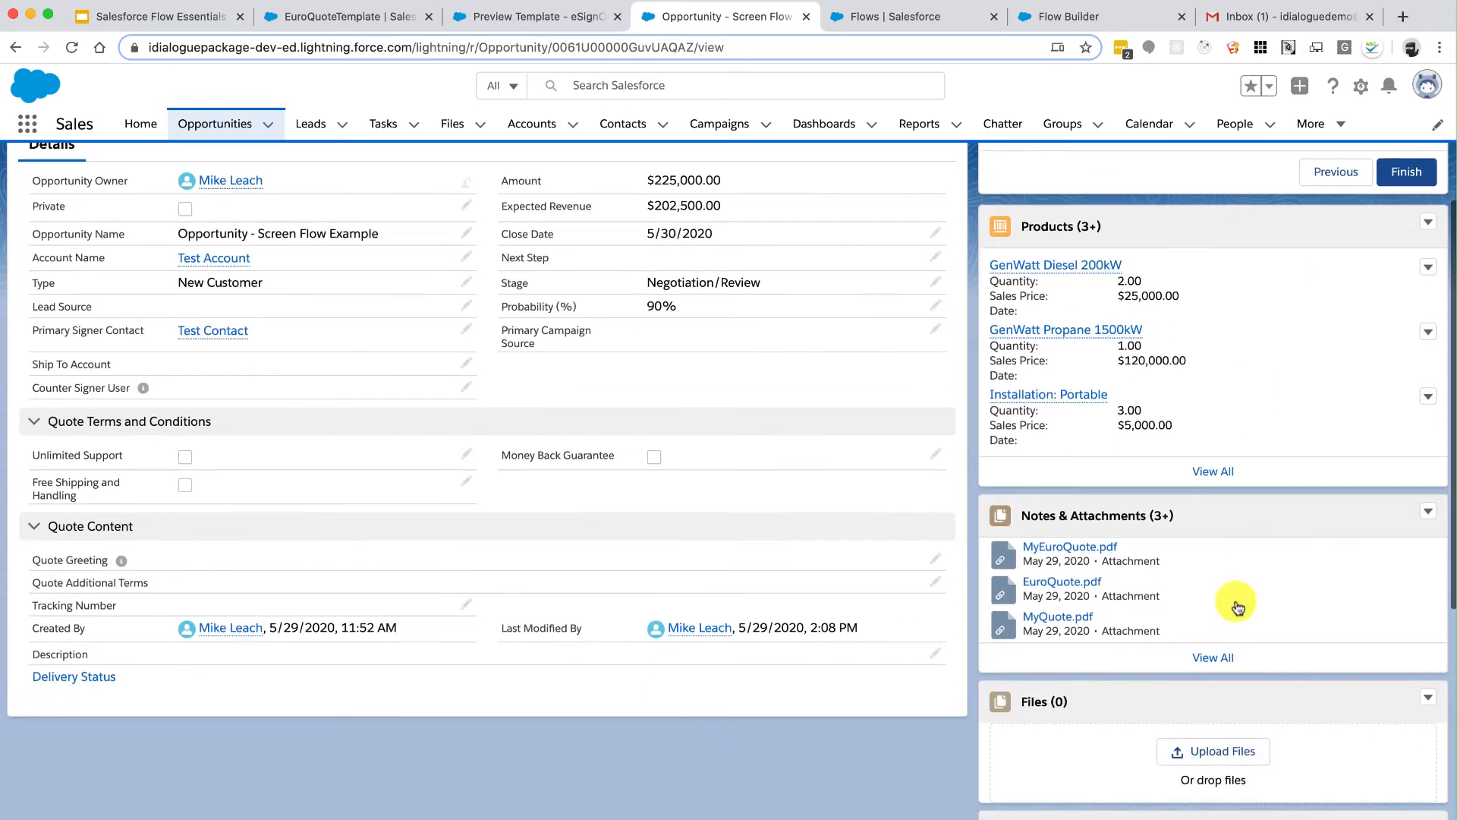
{"action": "left_click", "coordinate": [1215, 659]}
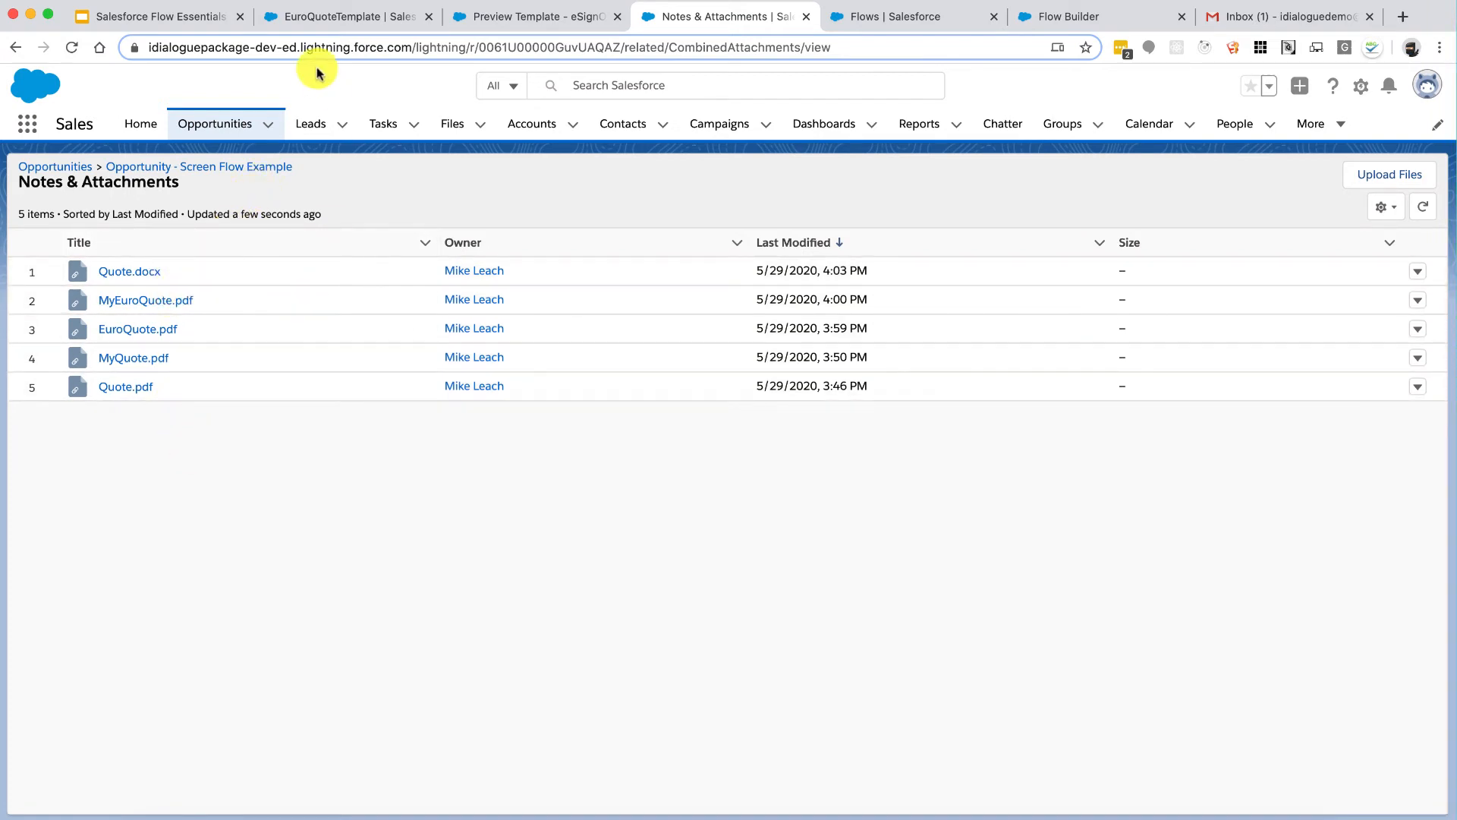
{"action": "left_click", "coordinate": [148, 165]}
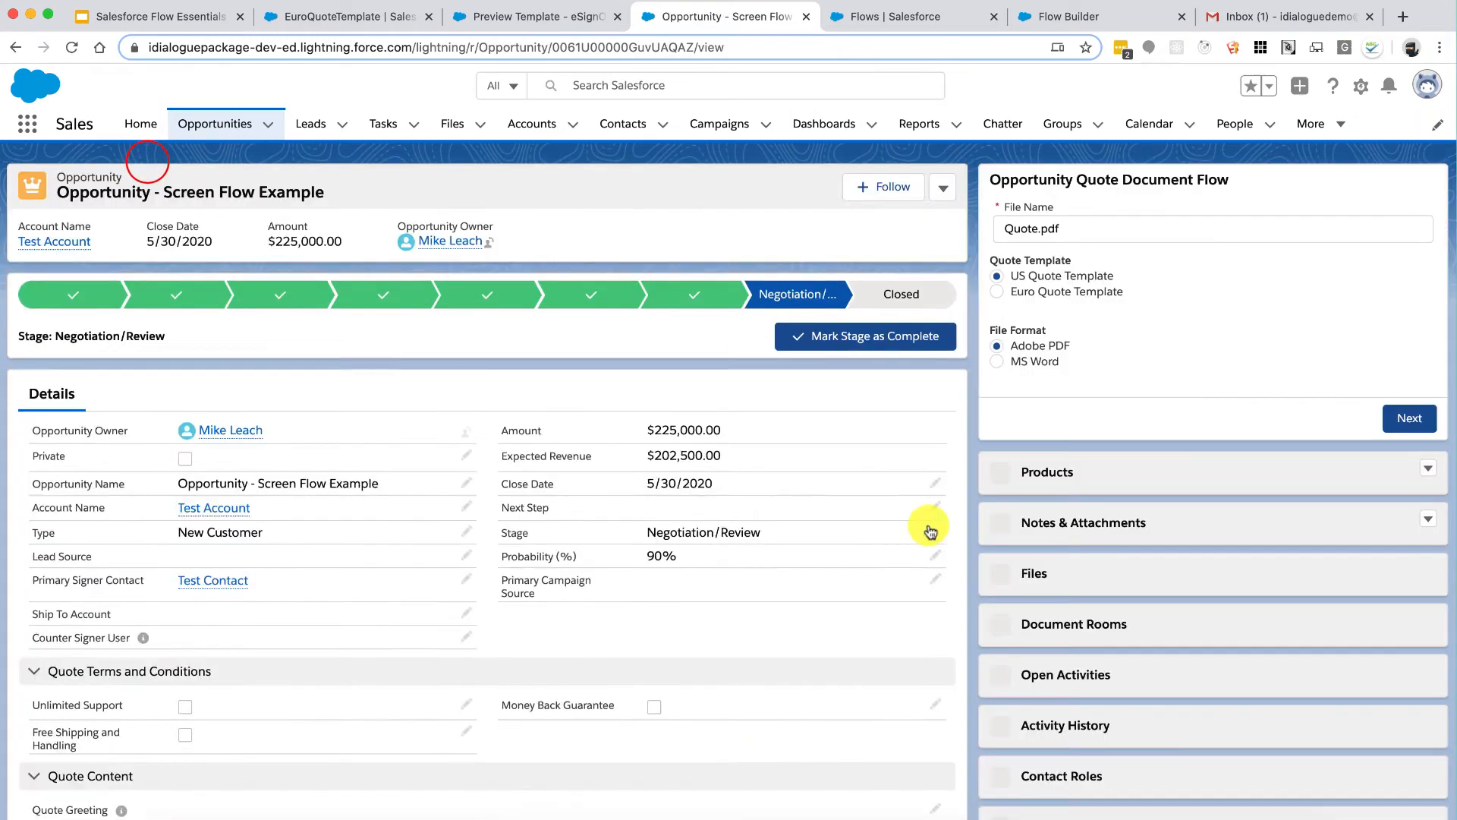
{"action": "scroll", "coordinate": [1082, 588], "scroll_direction": "down", "scroll_amount": 5}
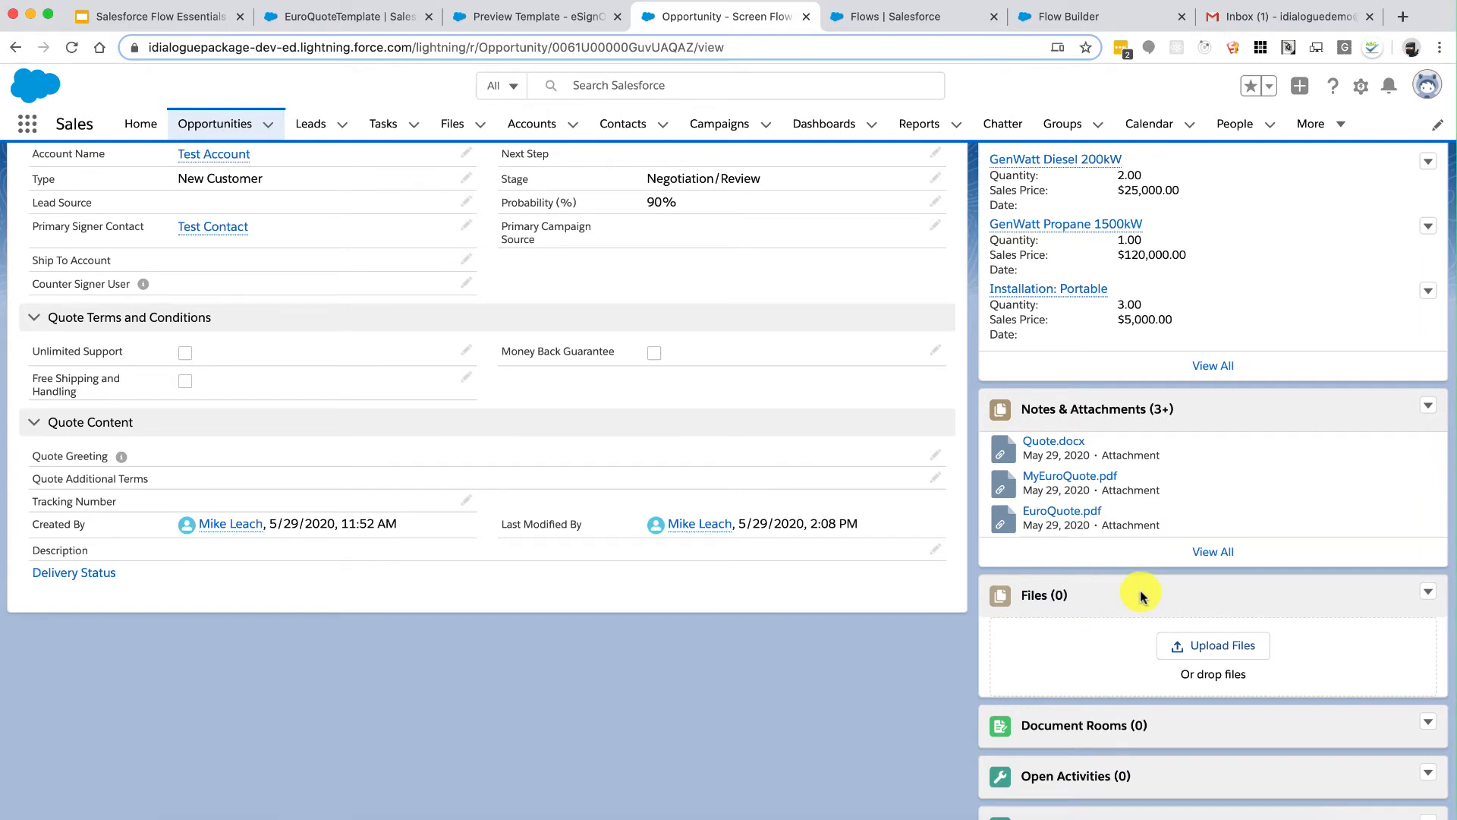
{"action": "left_click", "coordinate": [1068, 19]}
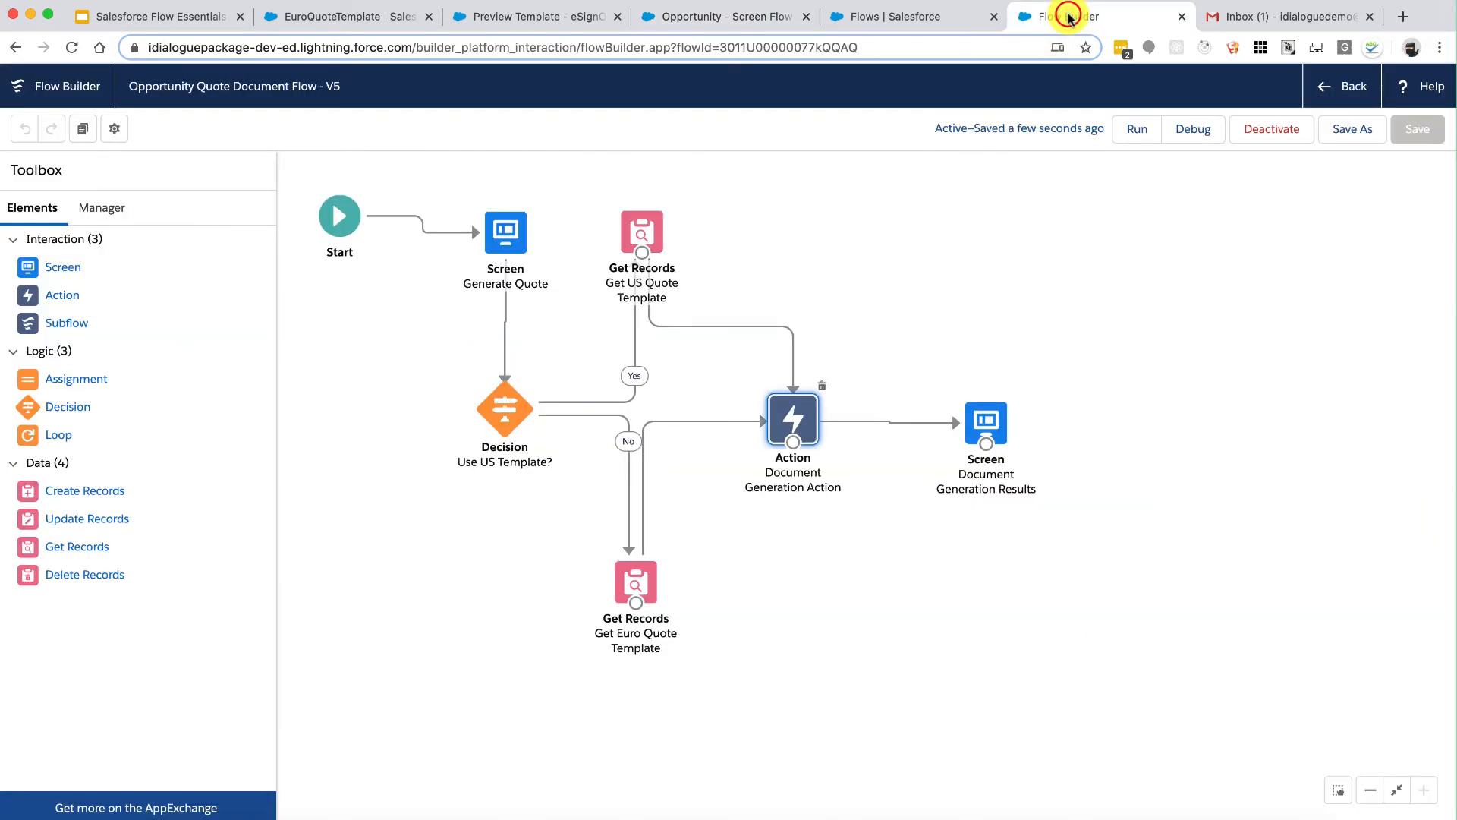
Step: Set the action's Attach As to File and Attach As New Version to $GlobalConstant.True
{"action": "double_click", "coordinate": [790, 408]}
{"action": "scroll", "coordinate": [790, 408], "scroll_direction": "down", "scroll_amount": 3}
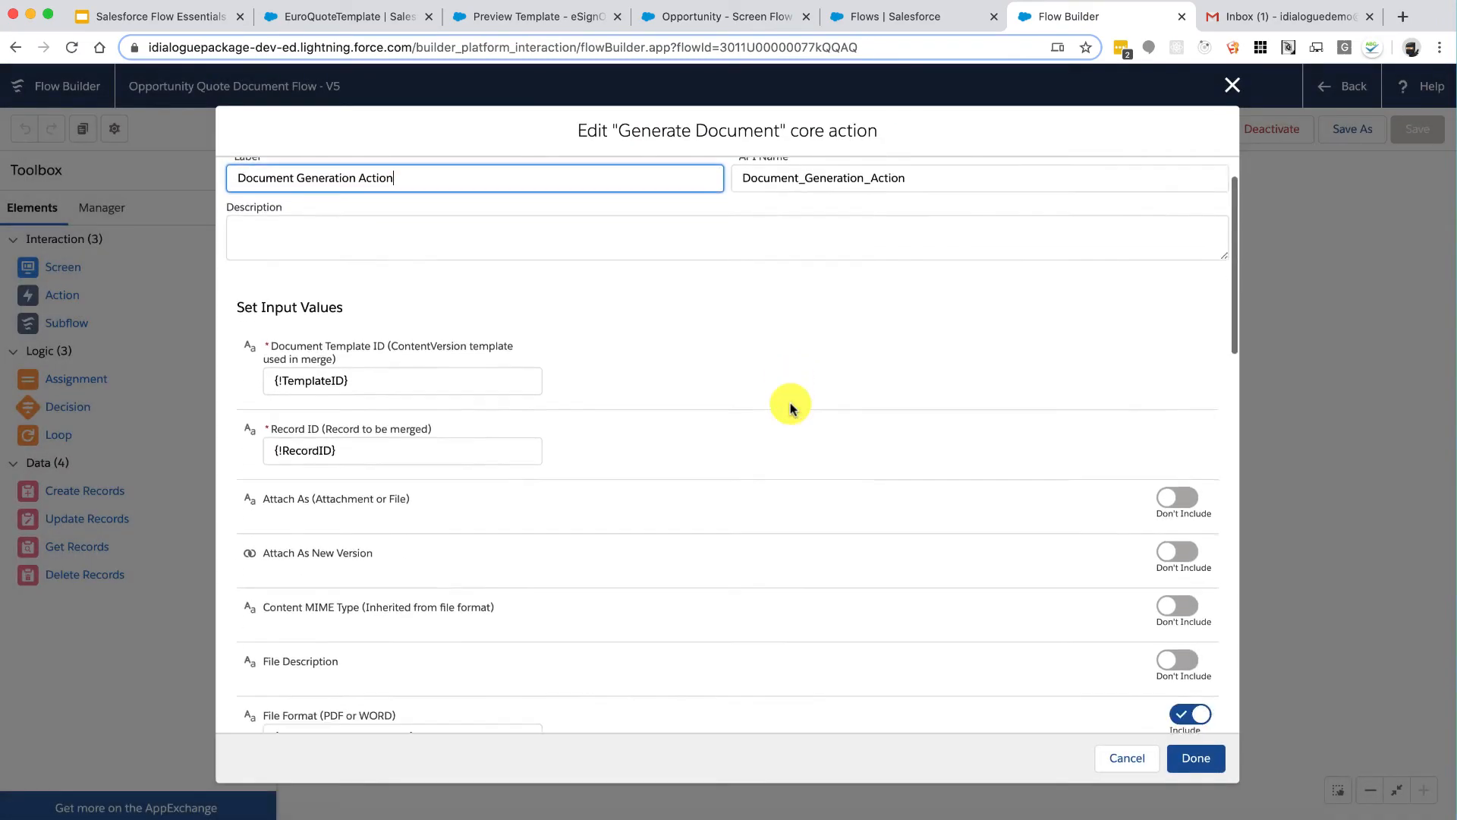
{"action": "scroll", "coordinate": [790, 407], "scroll_direction": "down", "scroll_amount": 1}
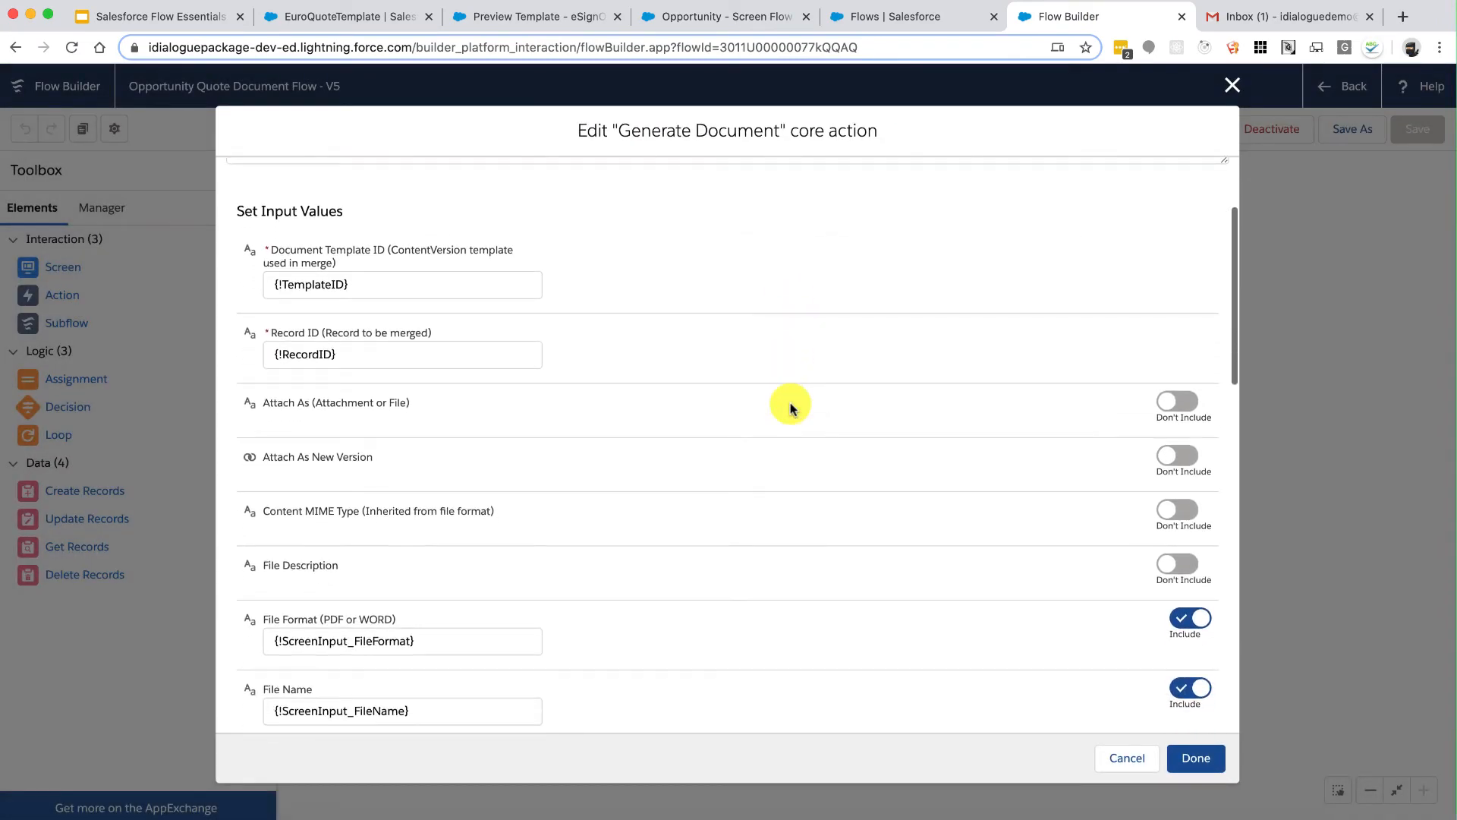
{"action": "left_click", "coordinate": [1172, 411]}
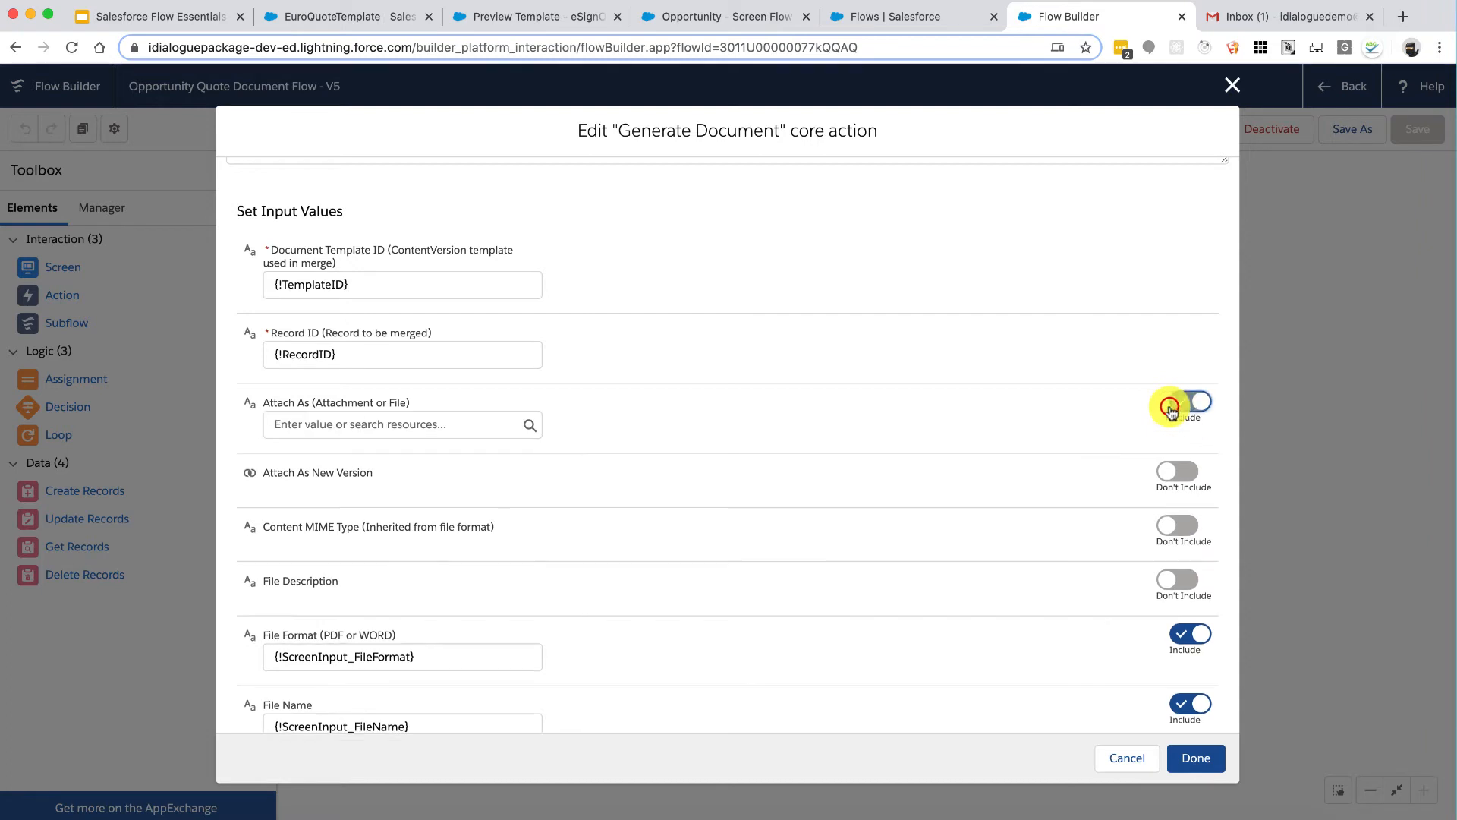
{"action": "left_click", "coordinate": [444, 424]}
{"action": "type", "text": "File"}
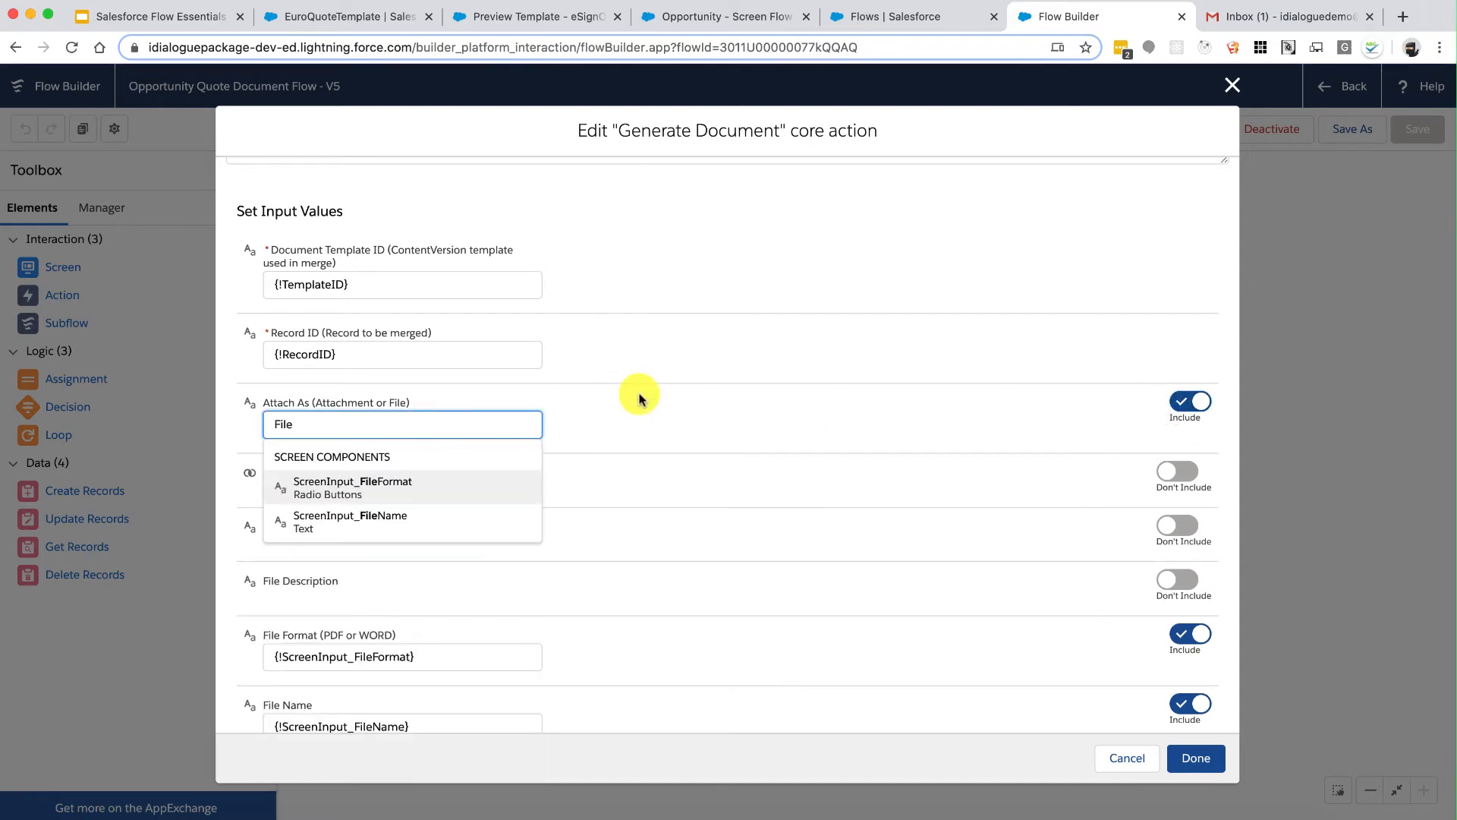
{"action": "left_click", "coordinate": [683, 406]}
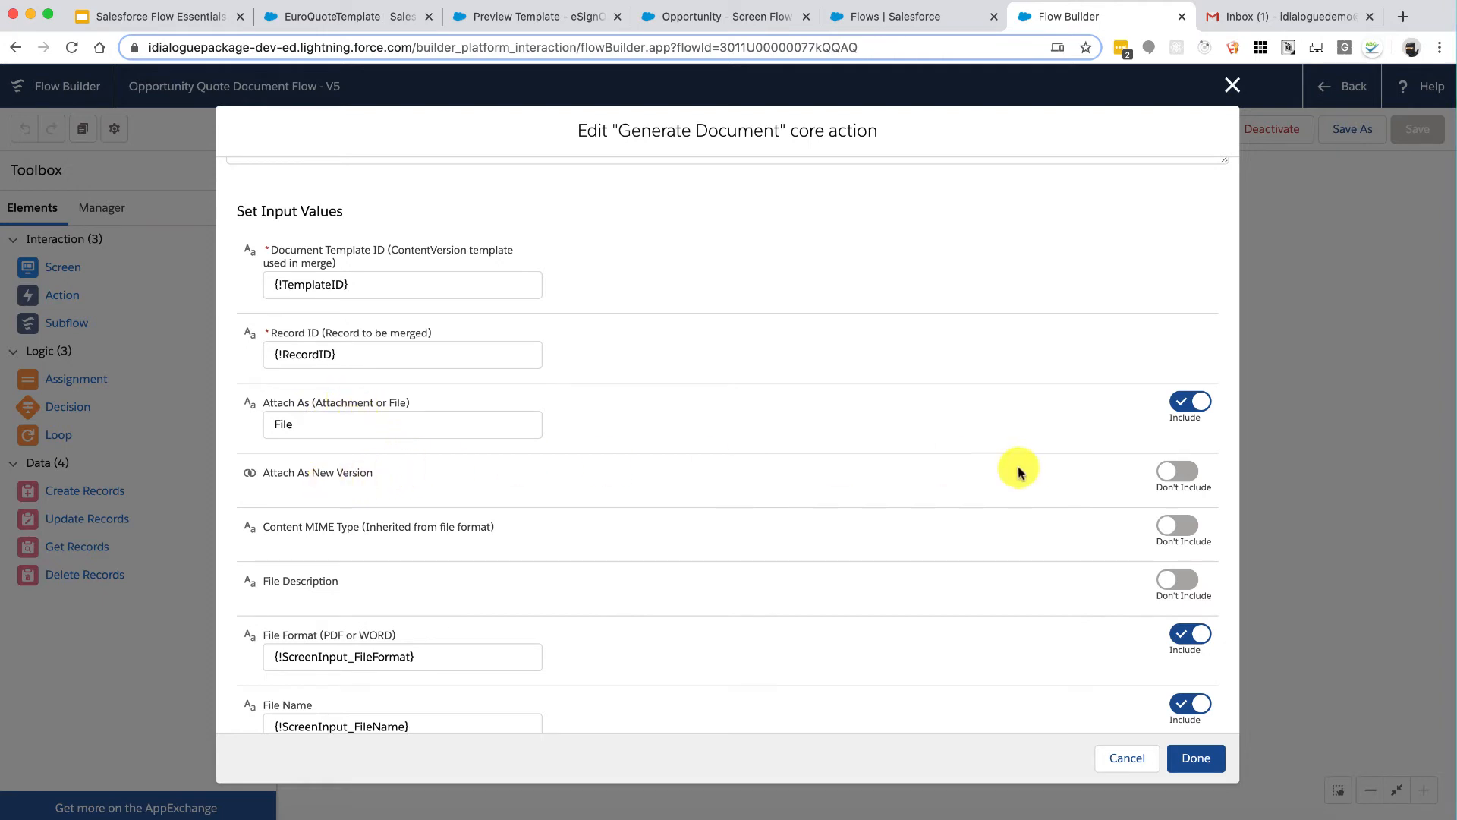
{"action": "left_click", "coordinate": [1165, 473]}
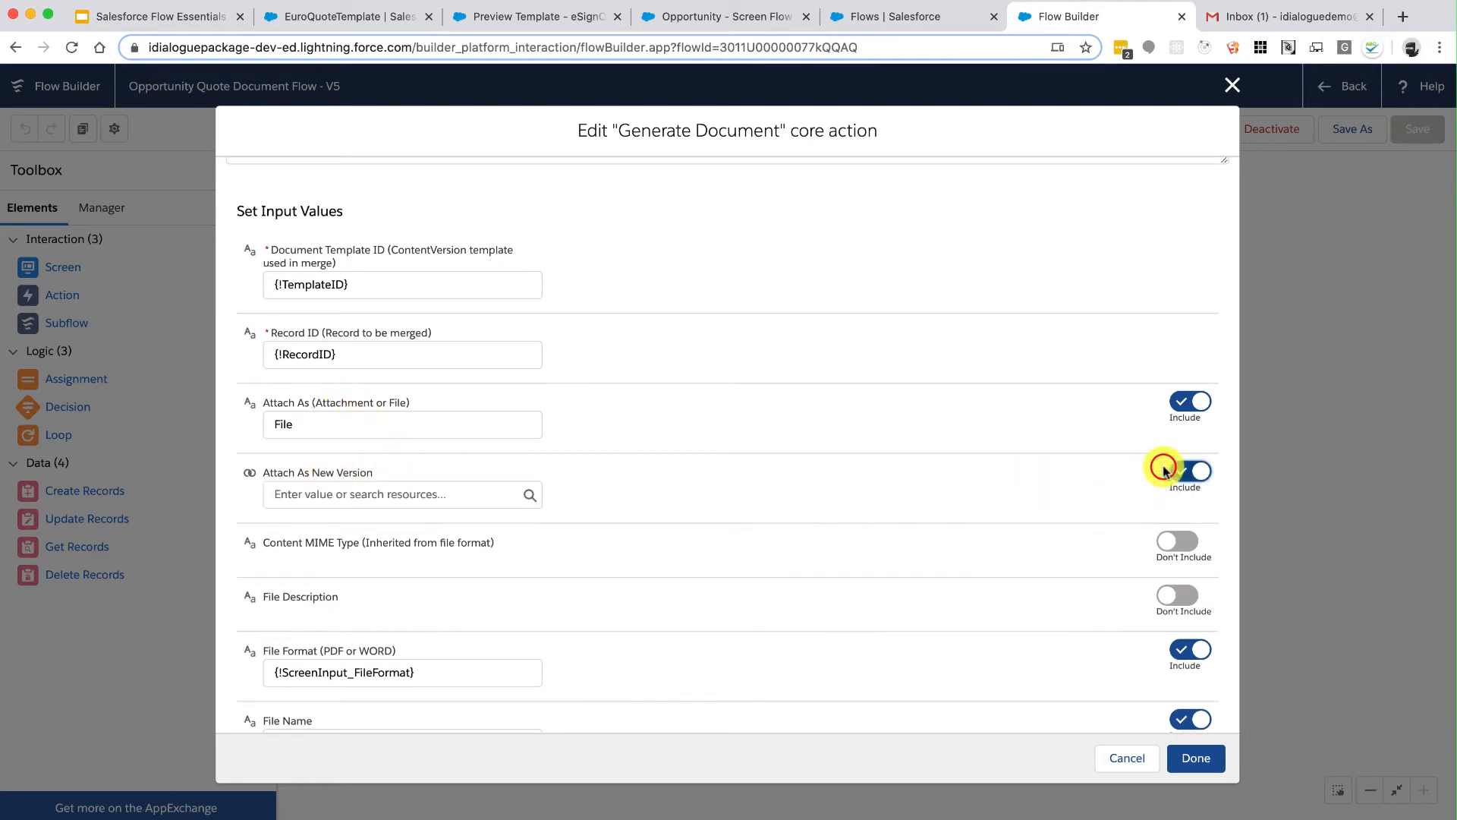
{"action": "left_click", "coordinate": [417, 488]}
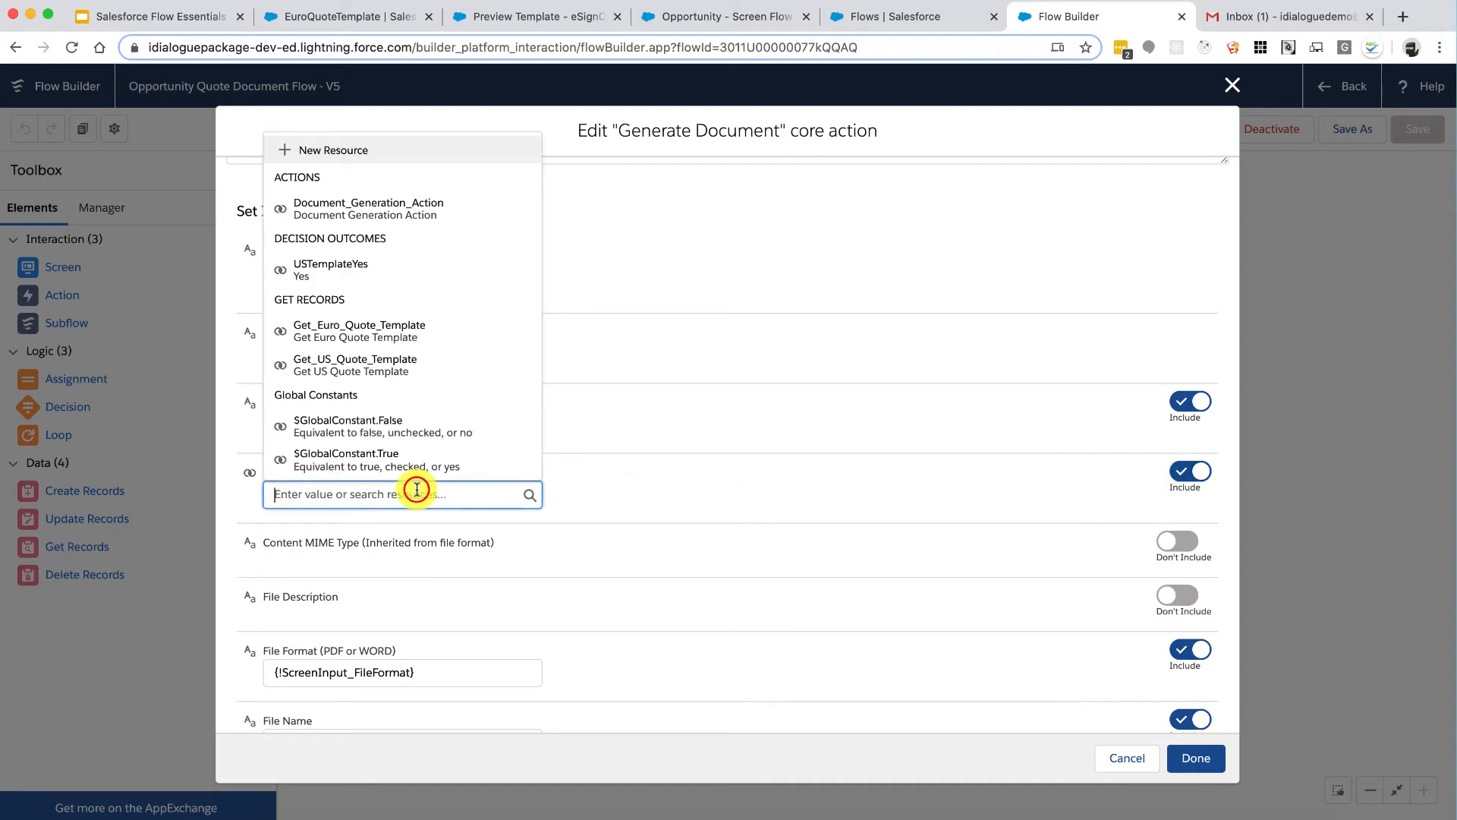
{"action": "left_click", "coordinate": [381, 456]}
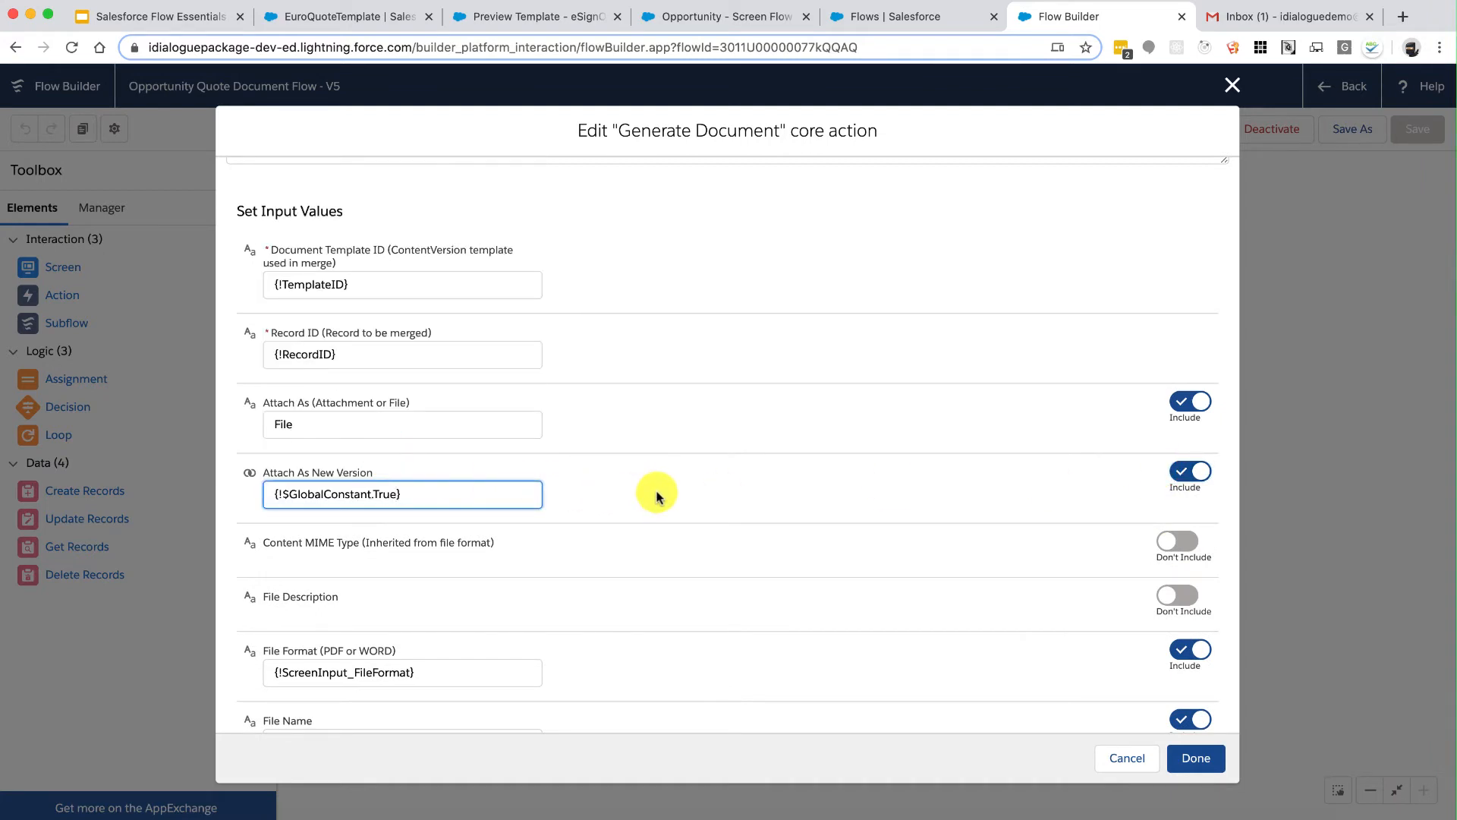
{"action": "left_click", "coordinate": [1197, 757]}
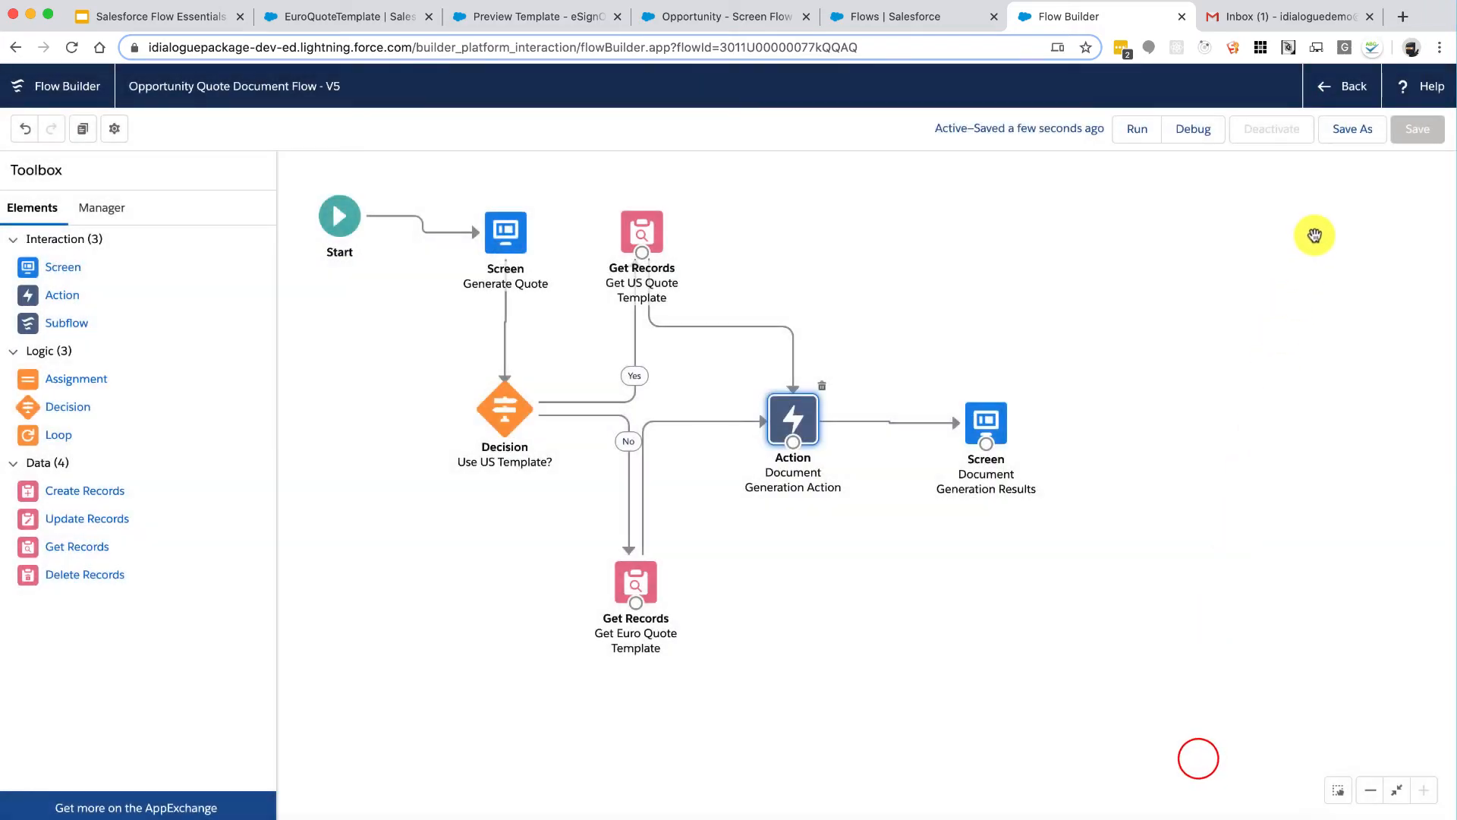
Step: Save version V6 with description 'Enabled Chatter Files' and activate it
{"action": "left_click", "coordinate": [1349, 135]}
{"action": "left_click", "coordinate": [756, 471]}
{"action": "key", "text": "super+a"}
{"action": "type", "text": "ena"}
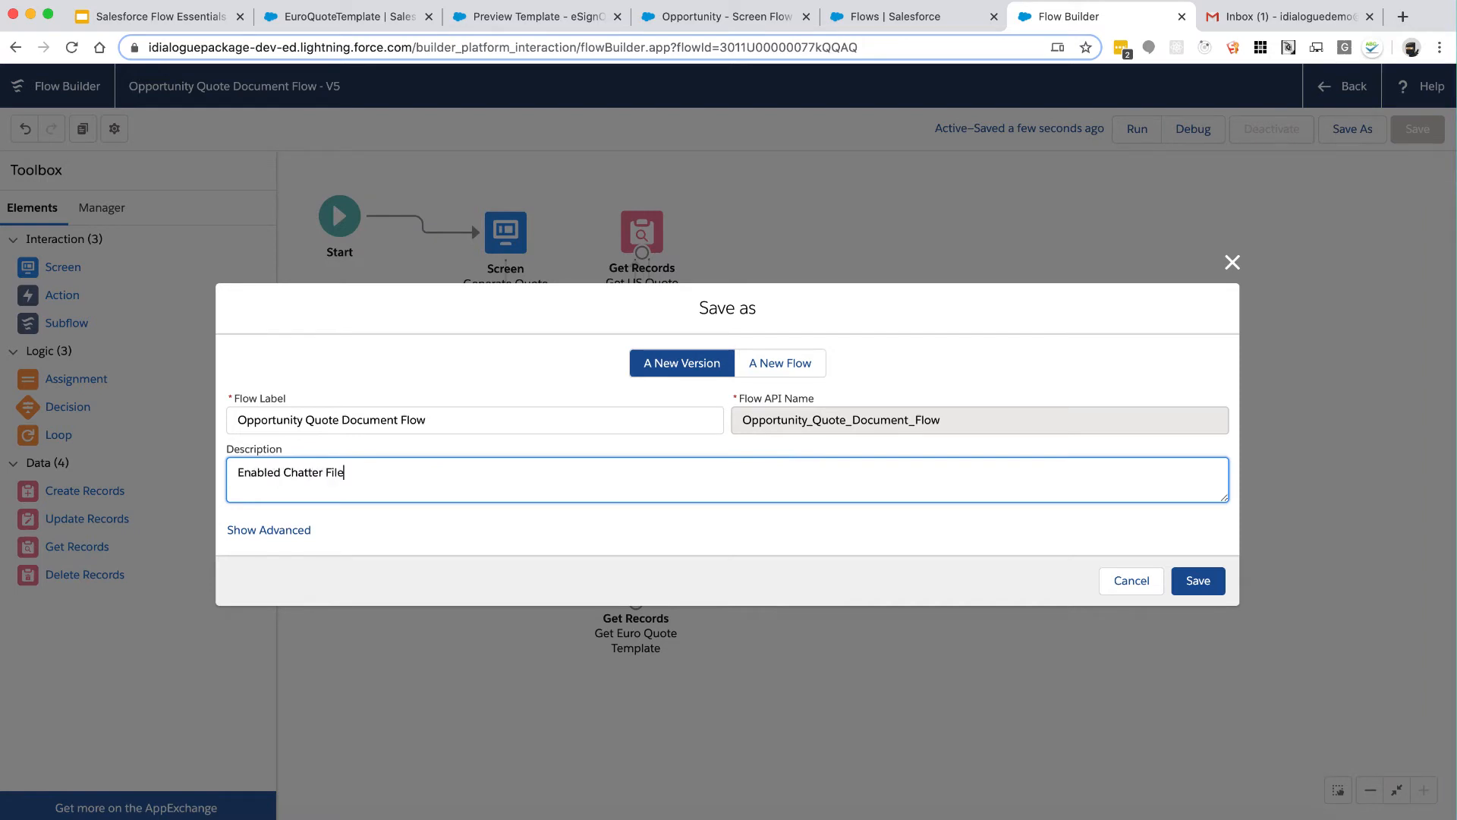
{"action": "left_click", "coordinate": [1197, 579]}
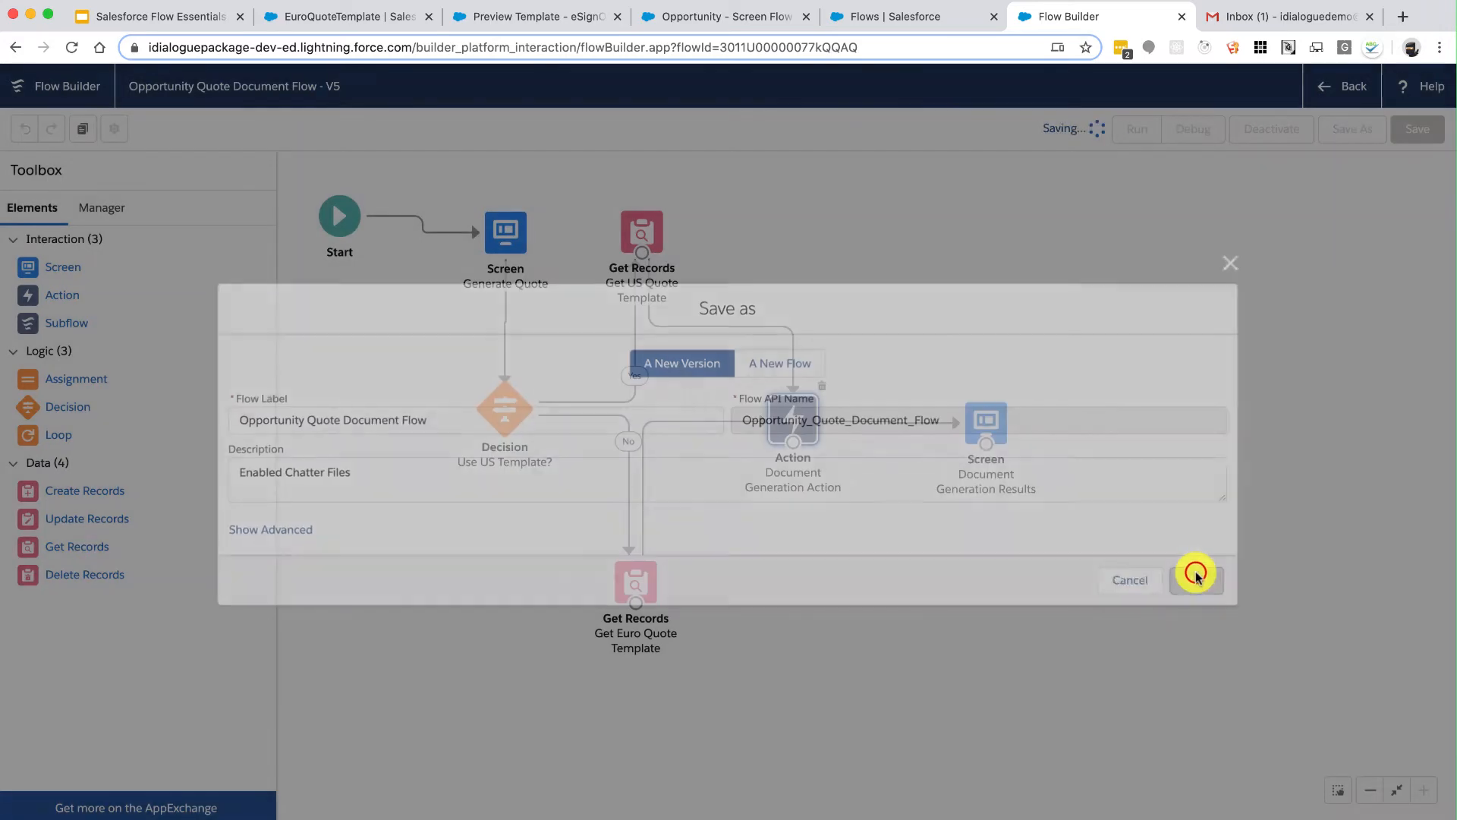
{"action": "left_click", "coordinate": [1271, 134]}
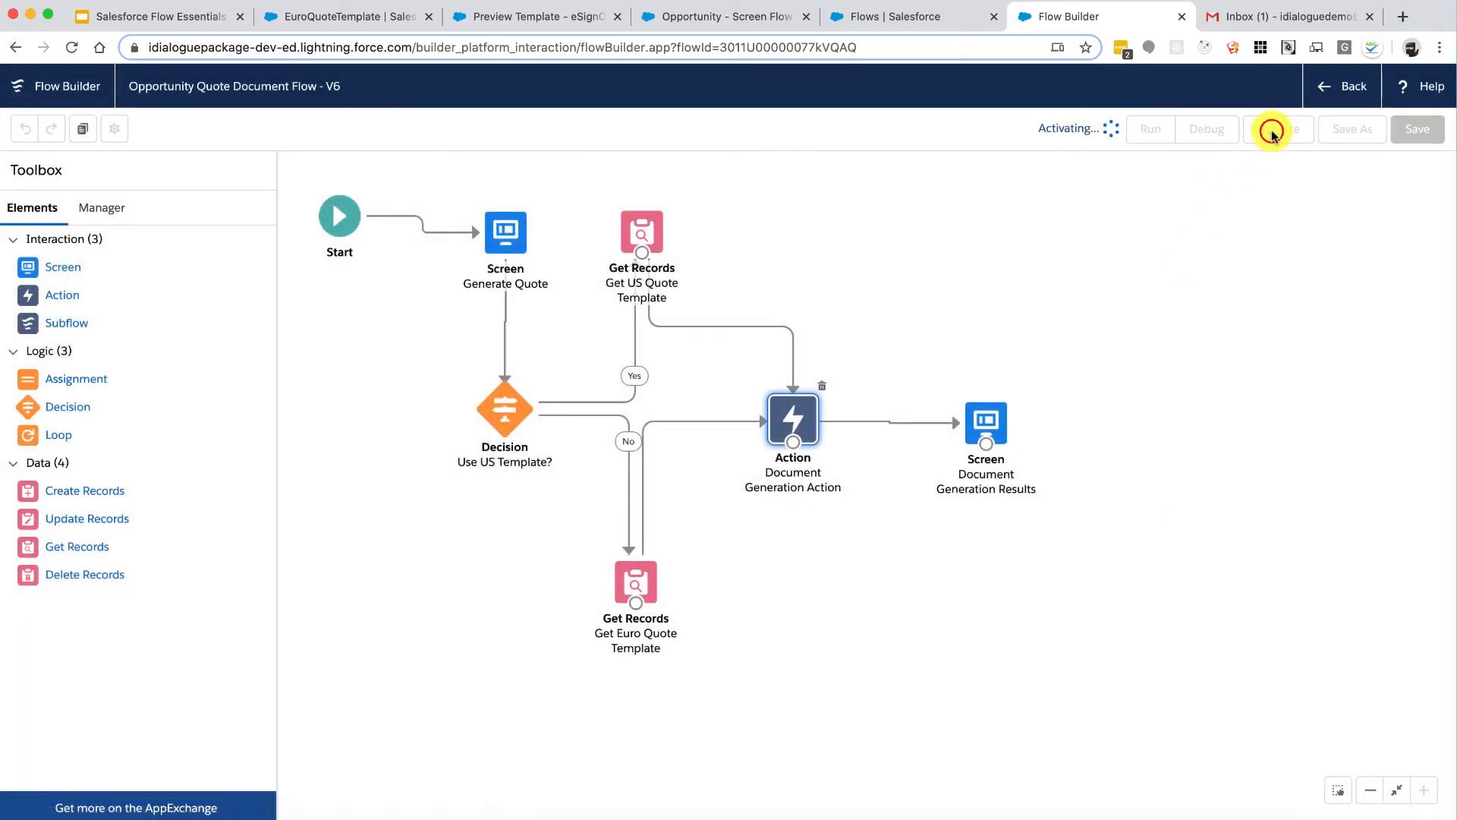
Step: Run the quote flow for Quote.pdf, then view the Files list showing the 83KB Quote.pdf
{"action": "left_click", "coordinate": [733, 21]}
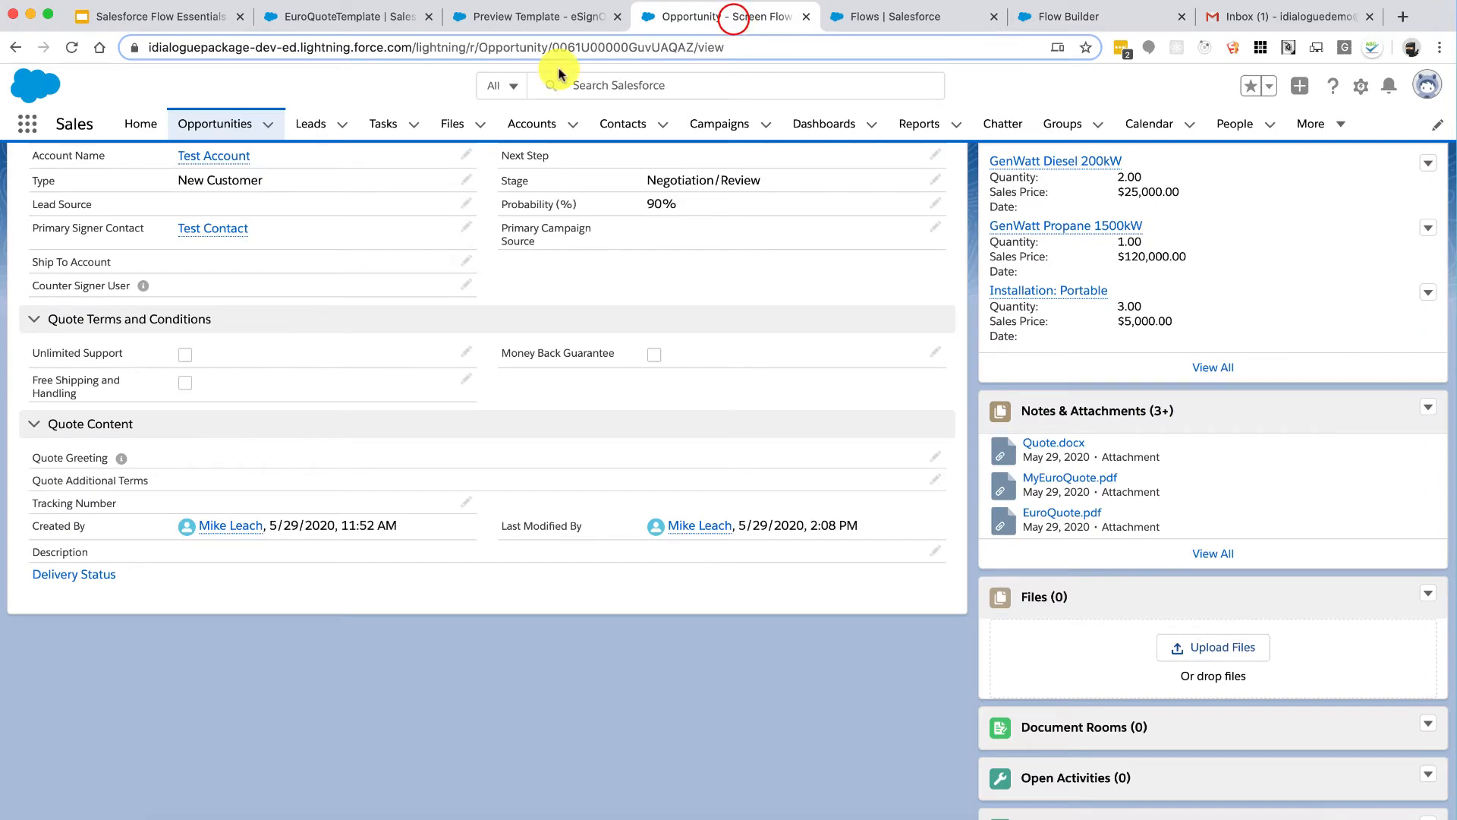
{"action": "left_click", "coordinate": [72, 47]}
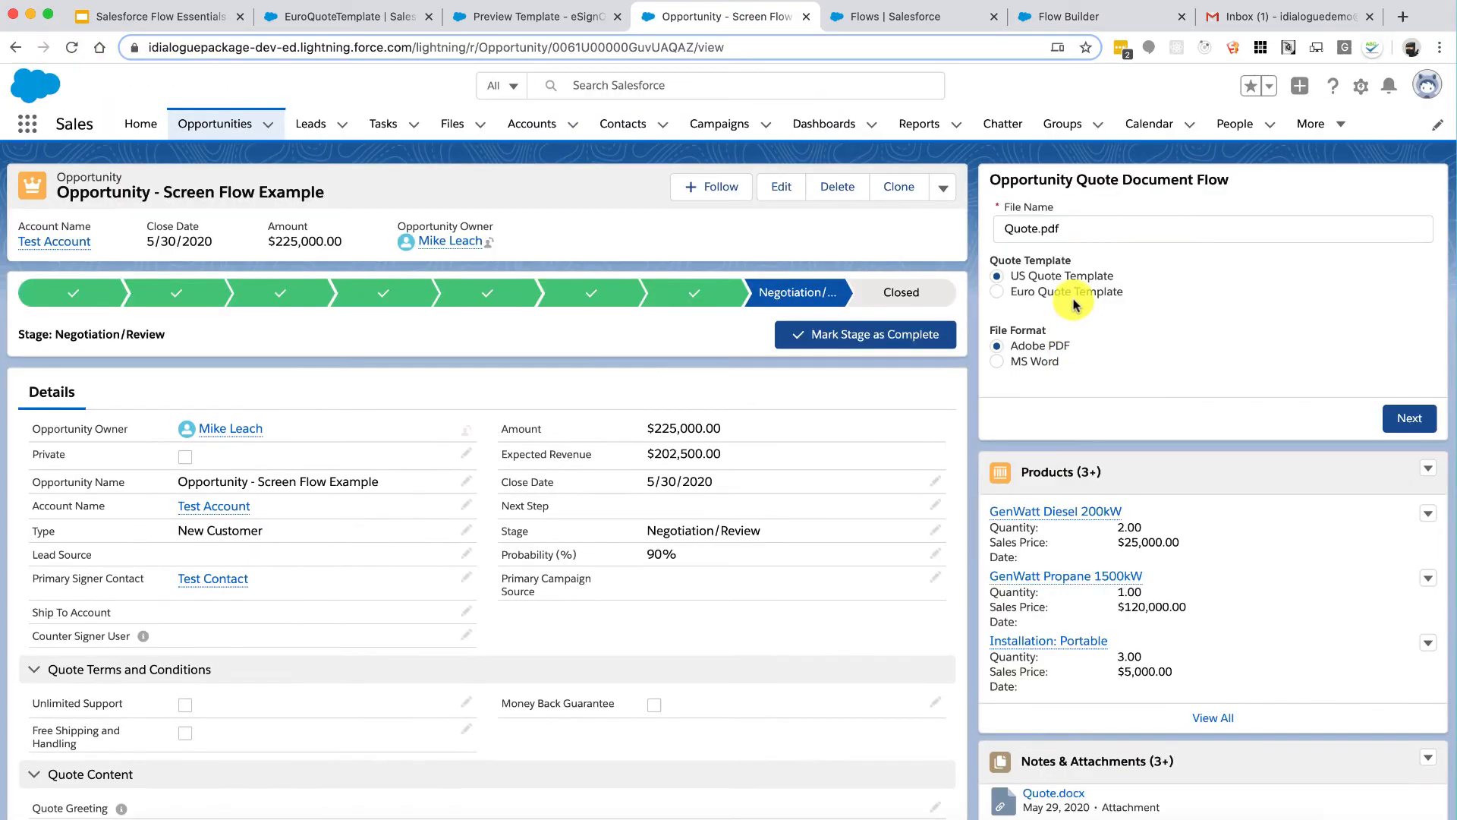
{"action": "left_click", "coordinate": [1072, 236]}
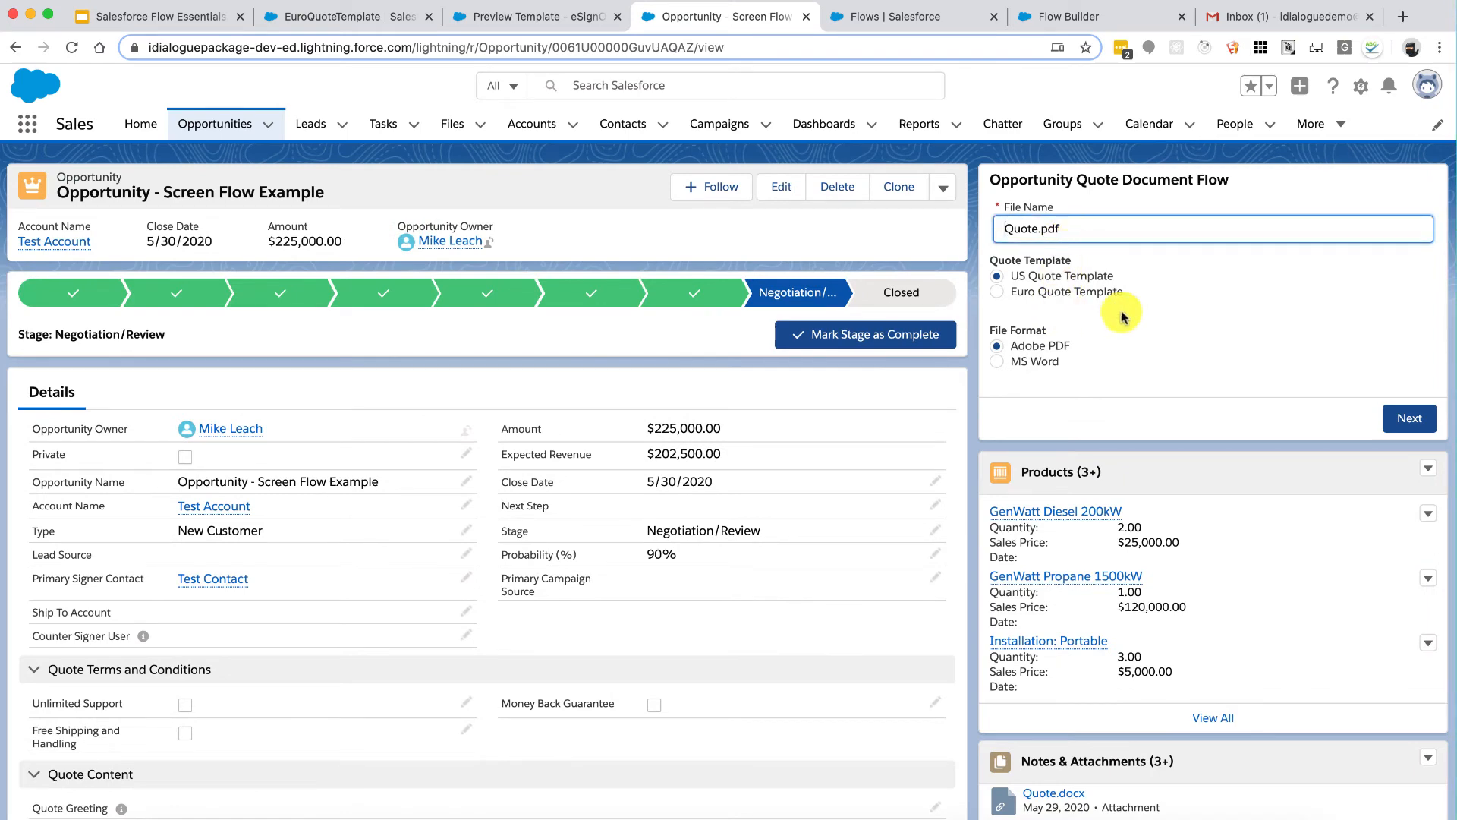
{"action": "left_click", "coordinate": [1410, 418]}
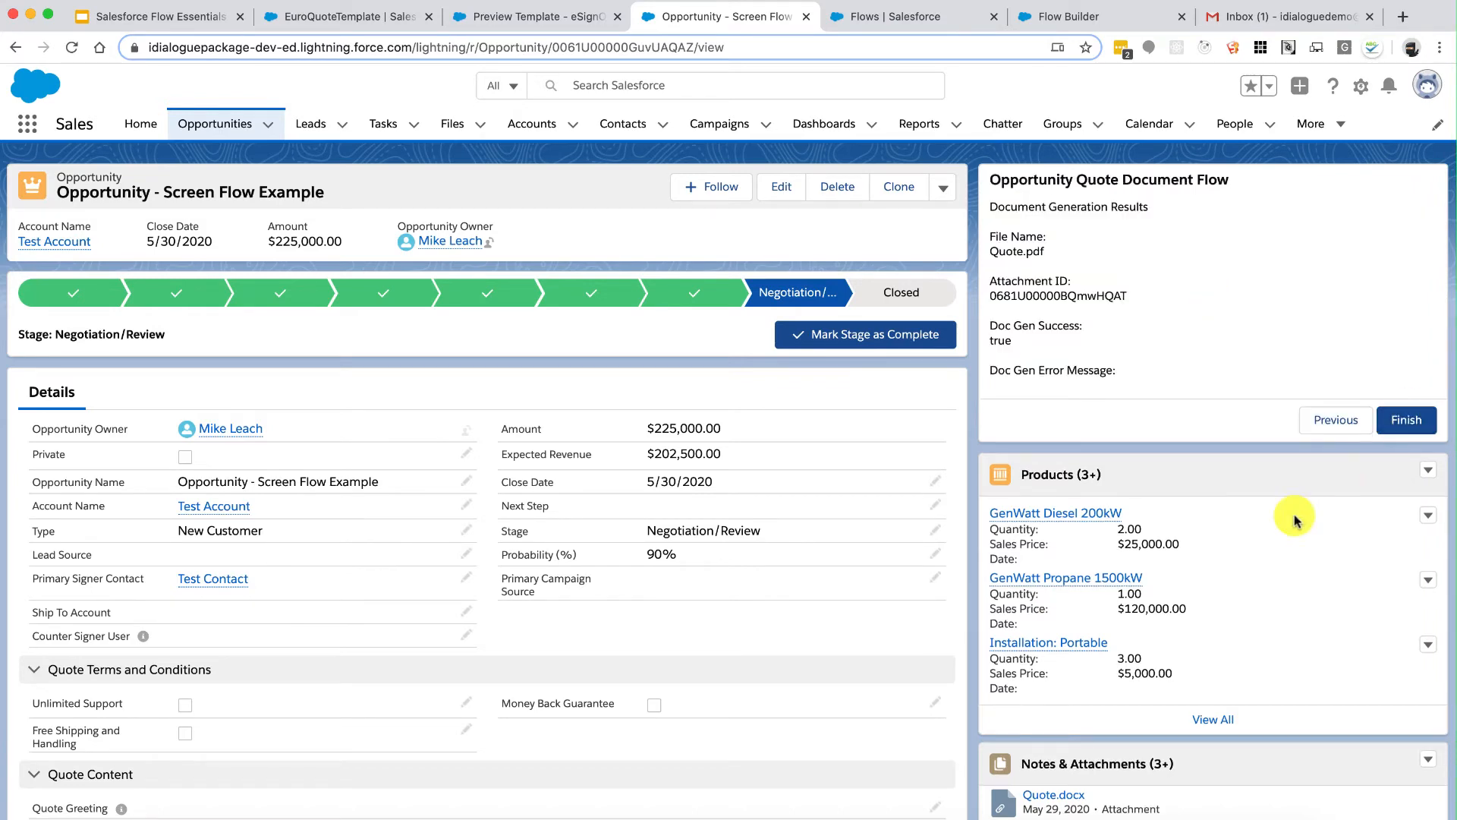
{"action": "scroll", "coordinate": [1201, 642], "scroll_direction": "down", "scroll_amount": 5}
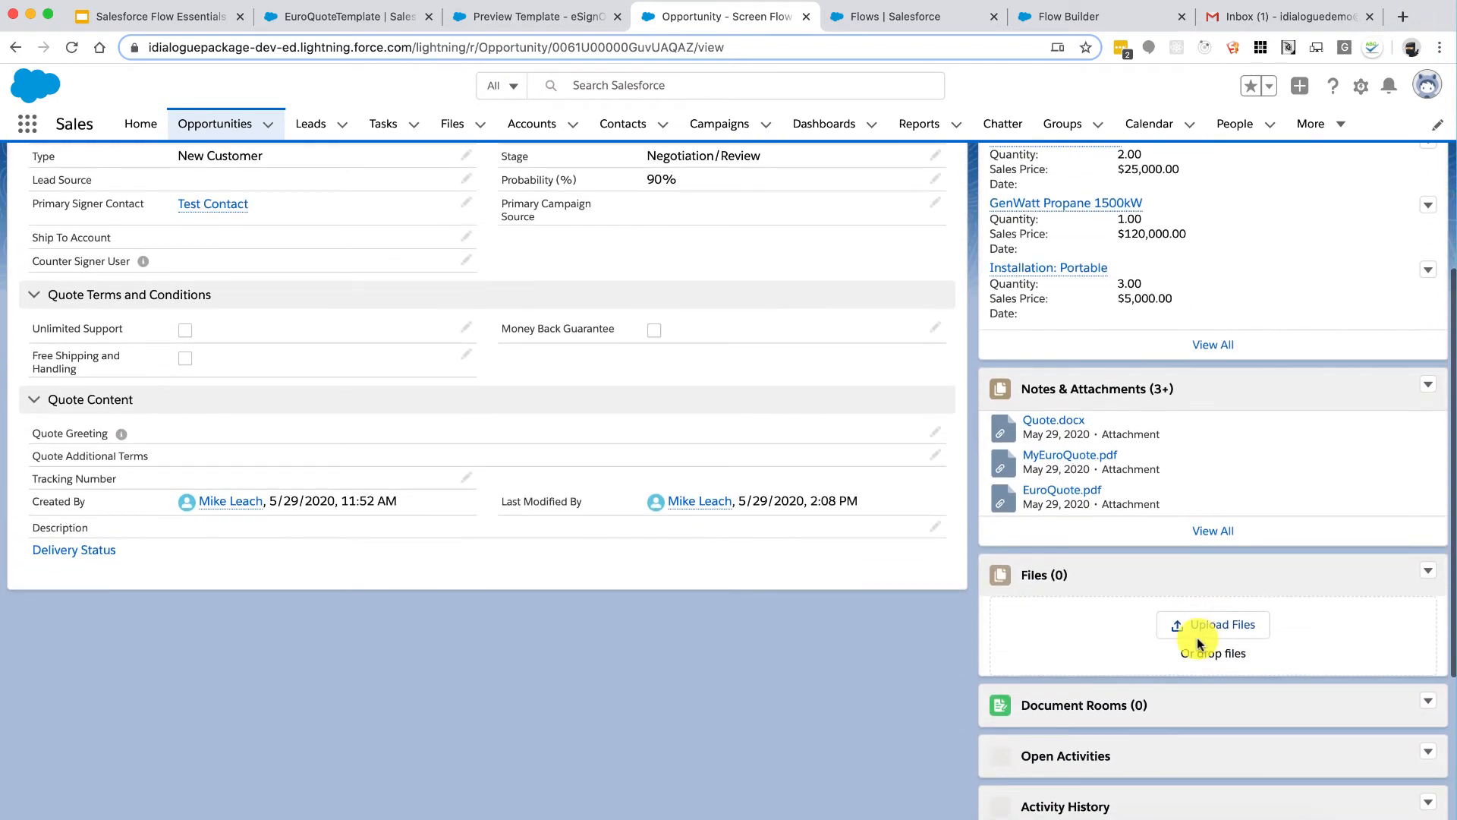
{"action": "left_click", "coordinate": [72, 47]}
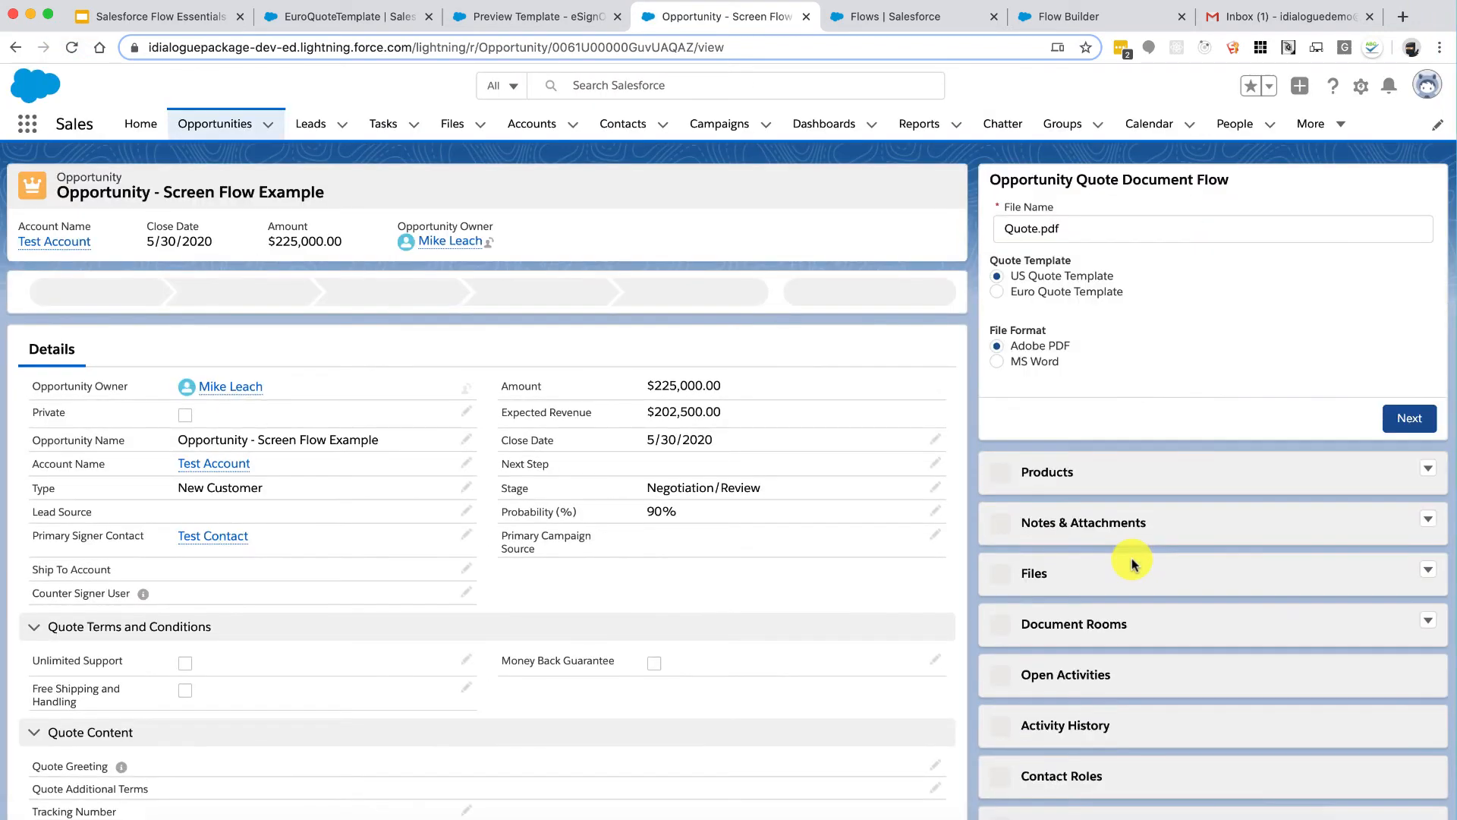
{"action": "scroll", "coordinate": [1131, 559], "scroll_direction": "down", "scroll_amount": 6}
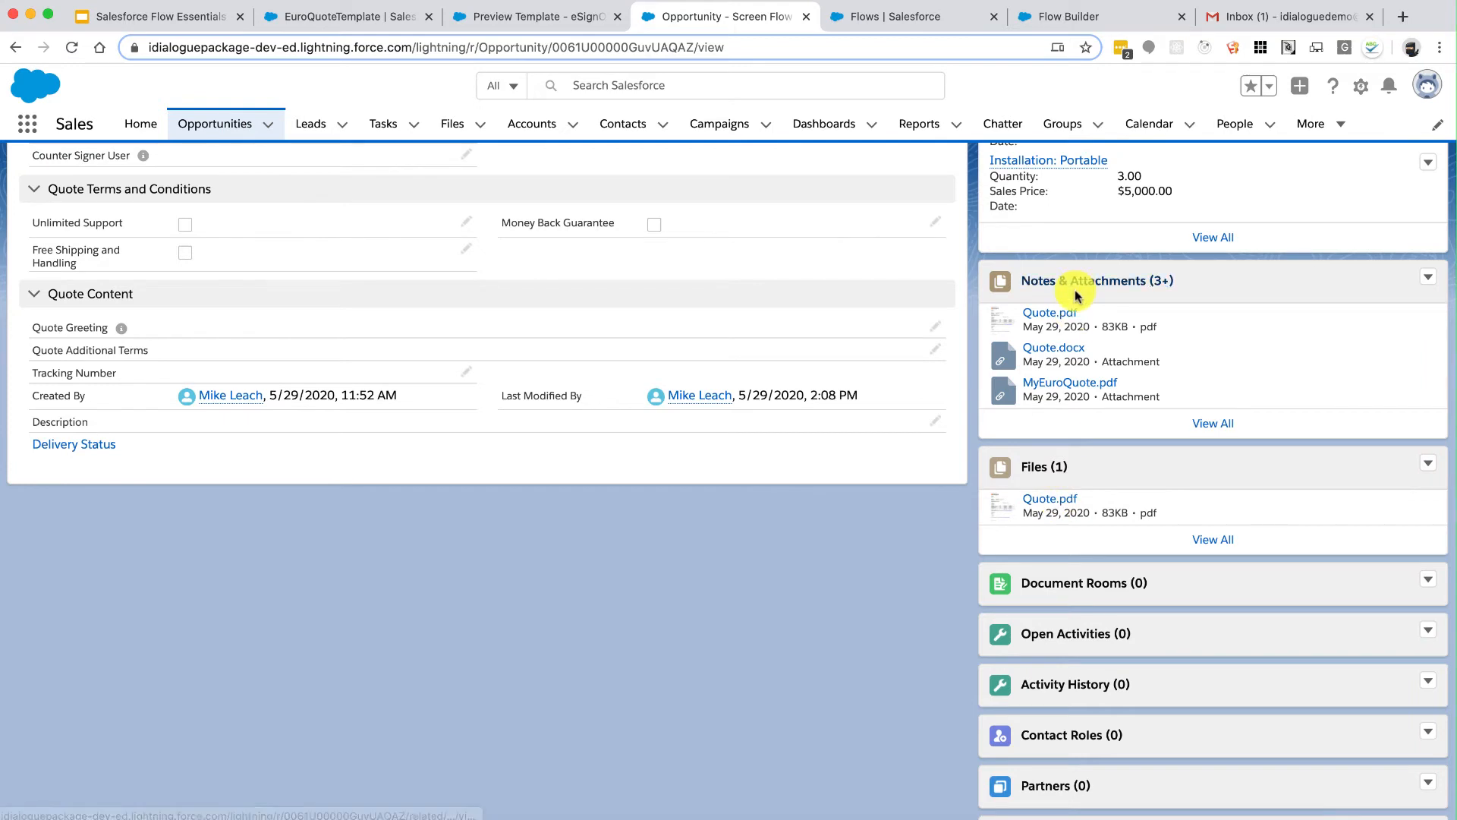
{"action": "left_click", "coordinate": [1208, 539]}
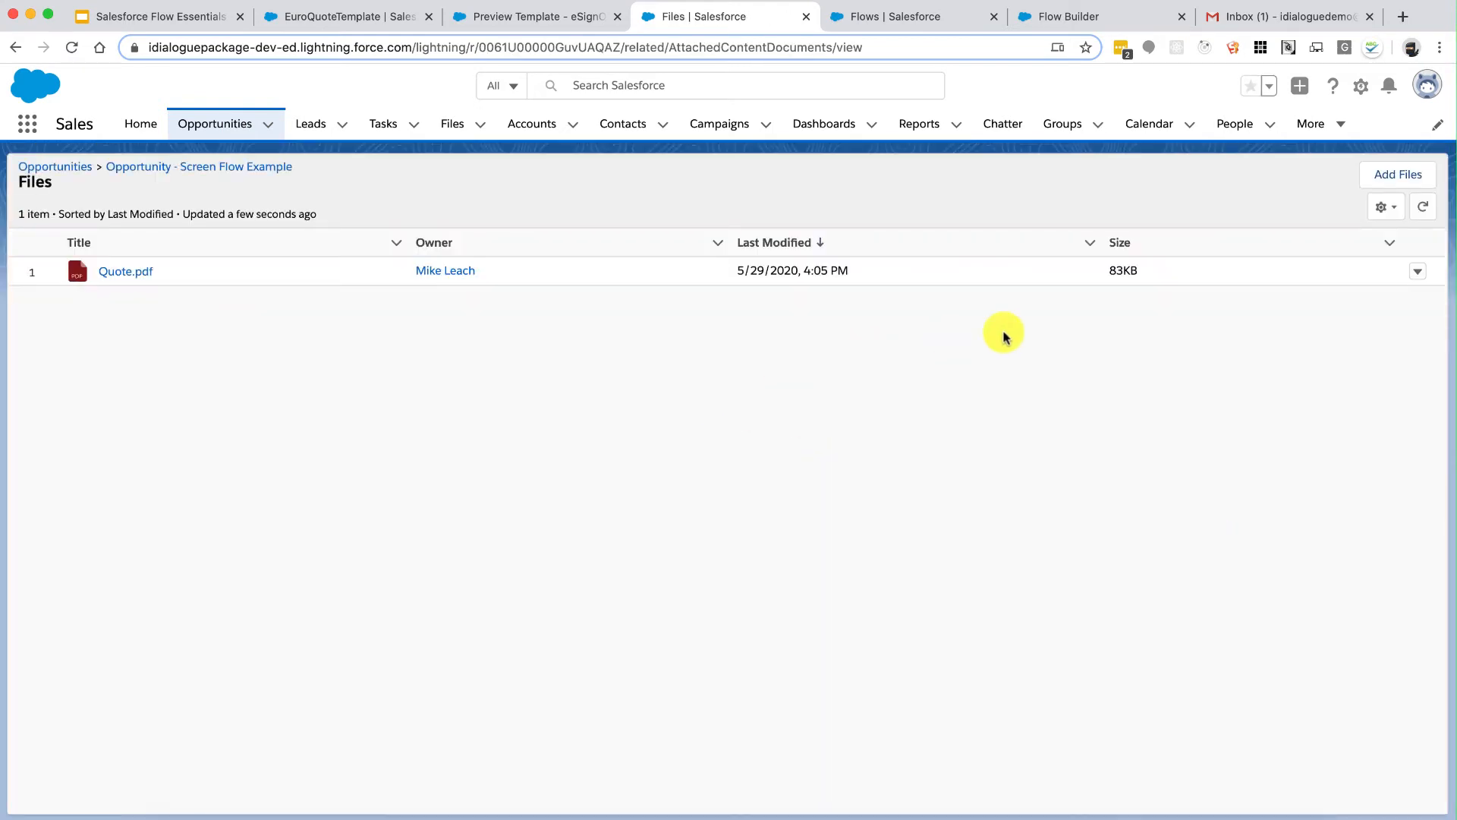
Step: Return to the opportunity record and rerun the quote flow to regenerate Quote.pdf
{"action": "left_click", "coordinate": [1417, 272]}
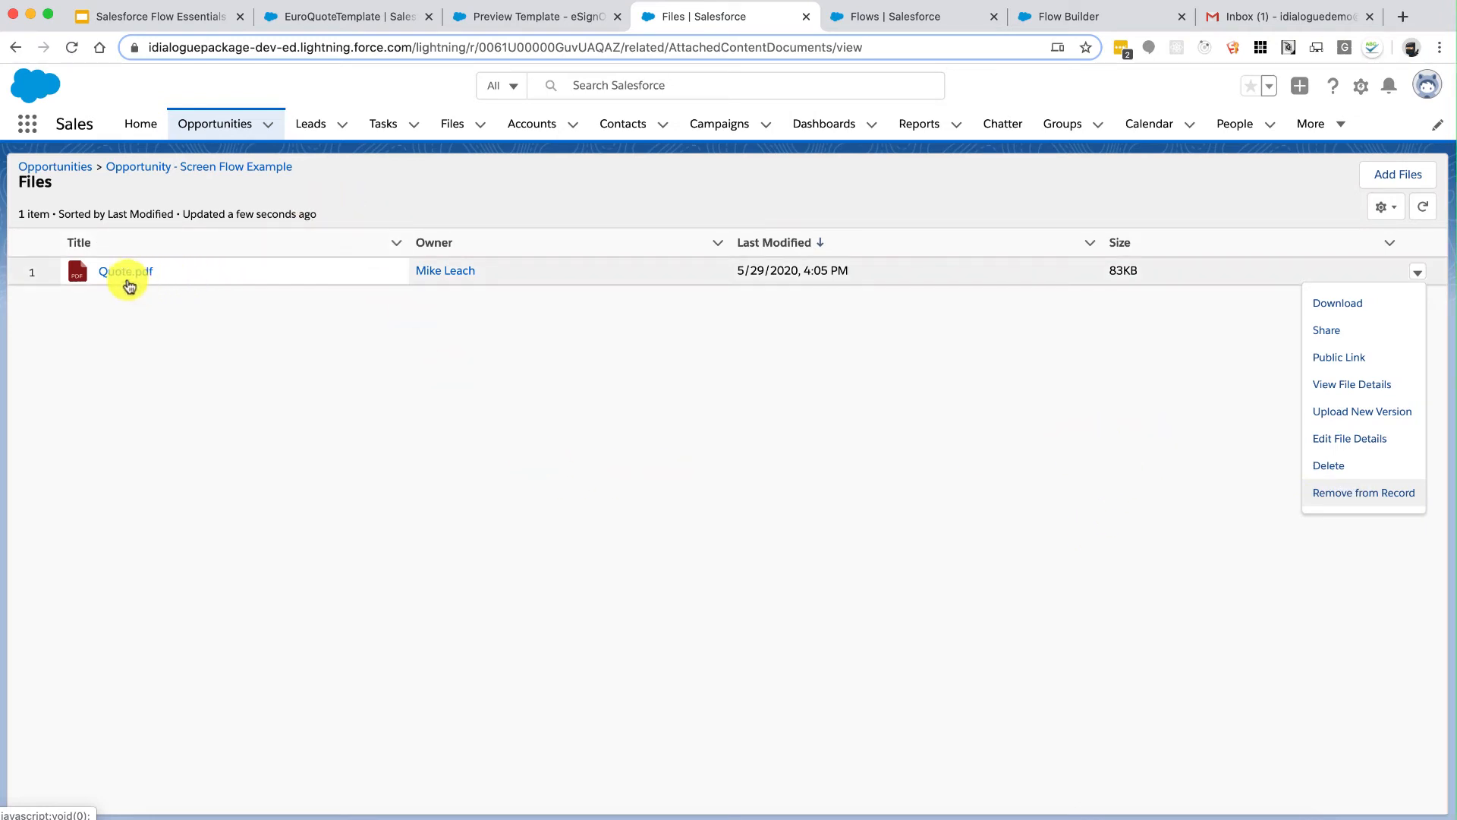
{"action": "left_click", "coordinate": [230, 168]}
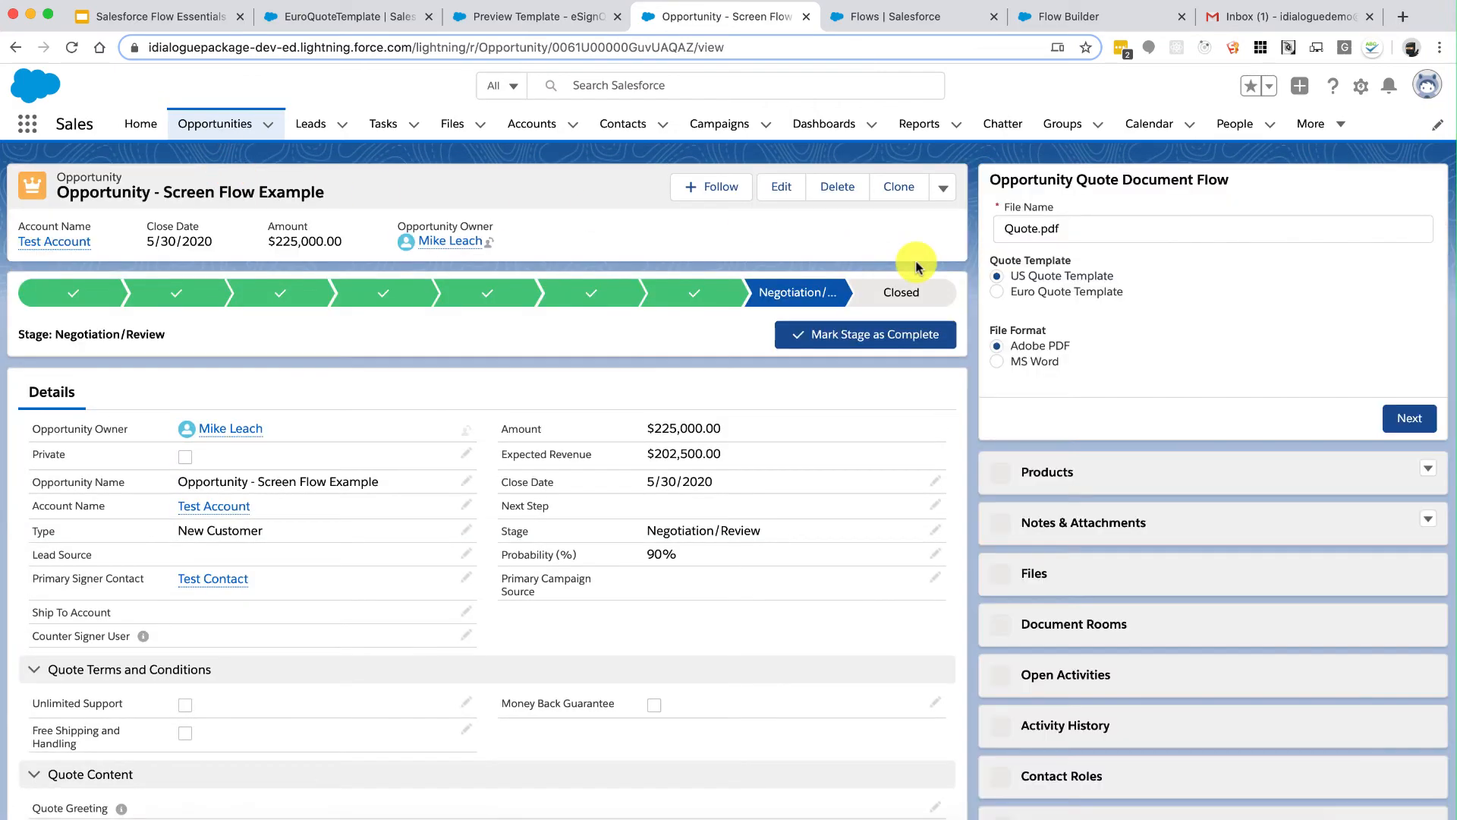
{"action": "left_click", "coordinate": [1408, 425]}
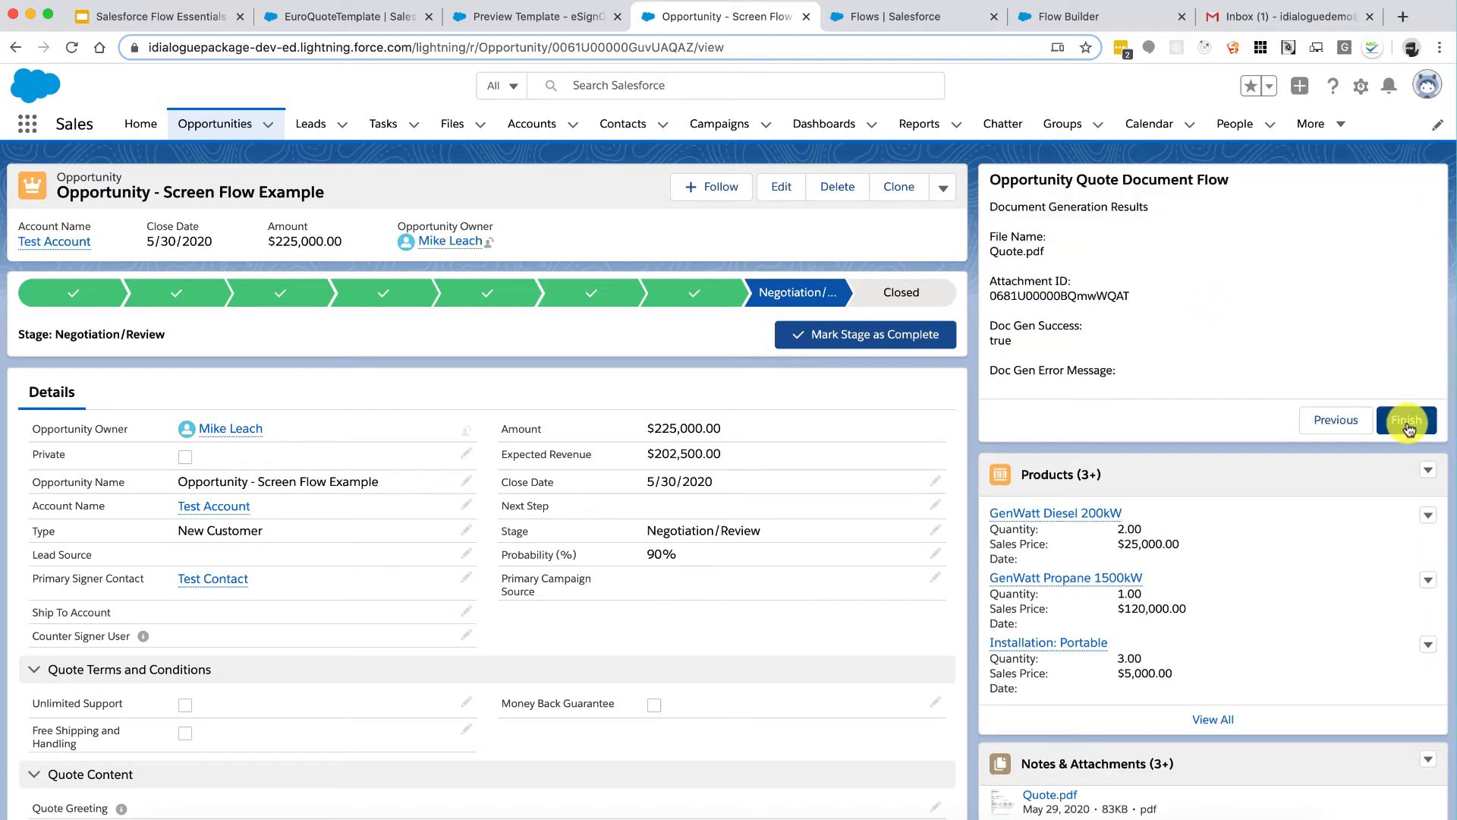
{"action": "scroll", "coordinate": [1296, 506], "scroll_direction": "down", "scroll_amount": 5}
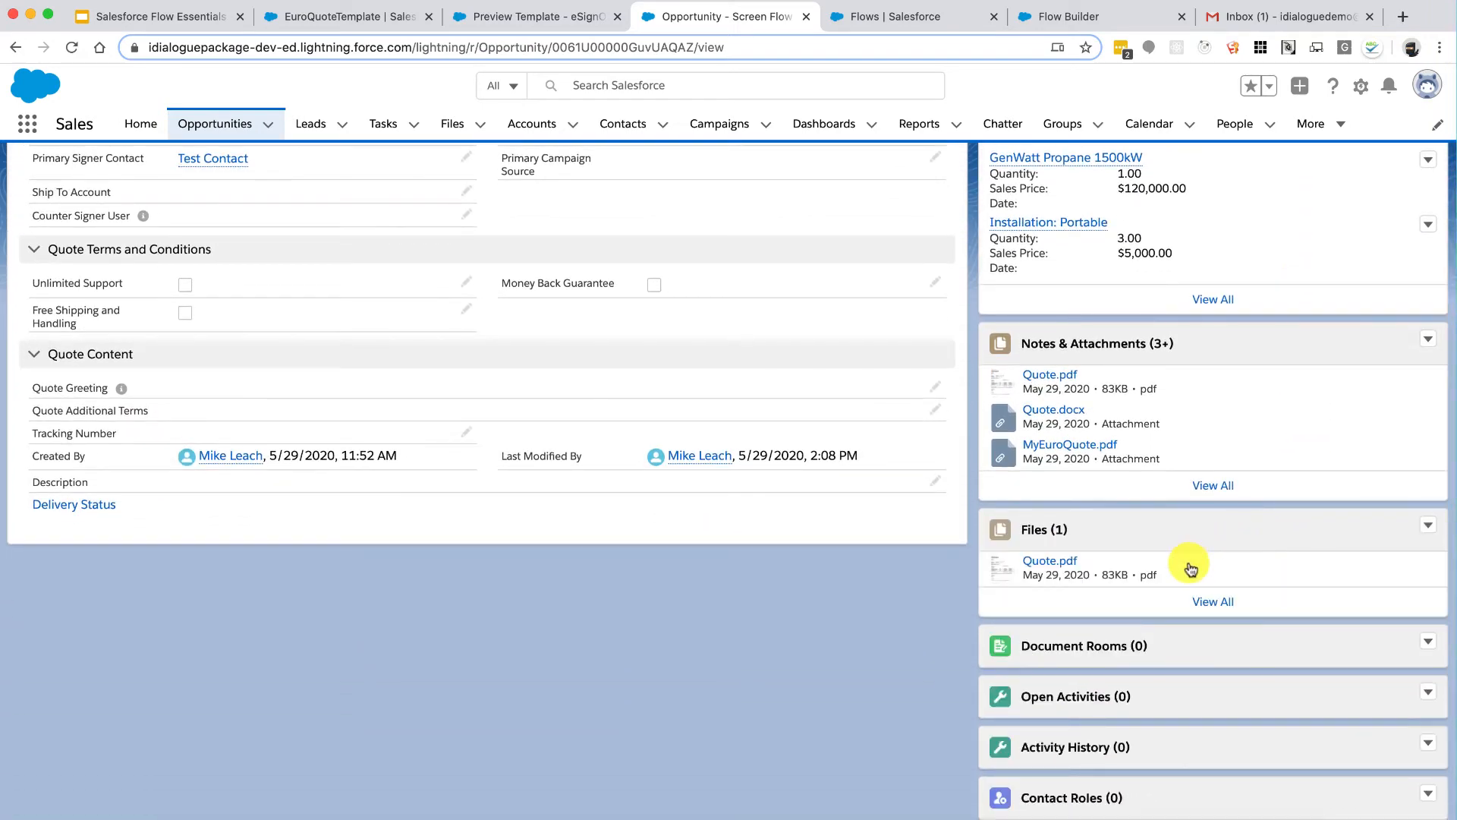
Step: Check that Quote.pdf's file details show Versions (2), then go back to the Files list
{"action": "left_click", "coordinate": [1206, 601]}
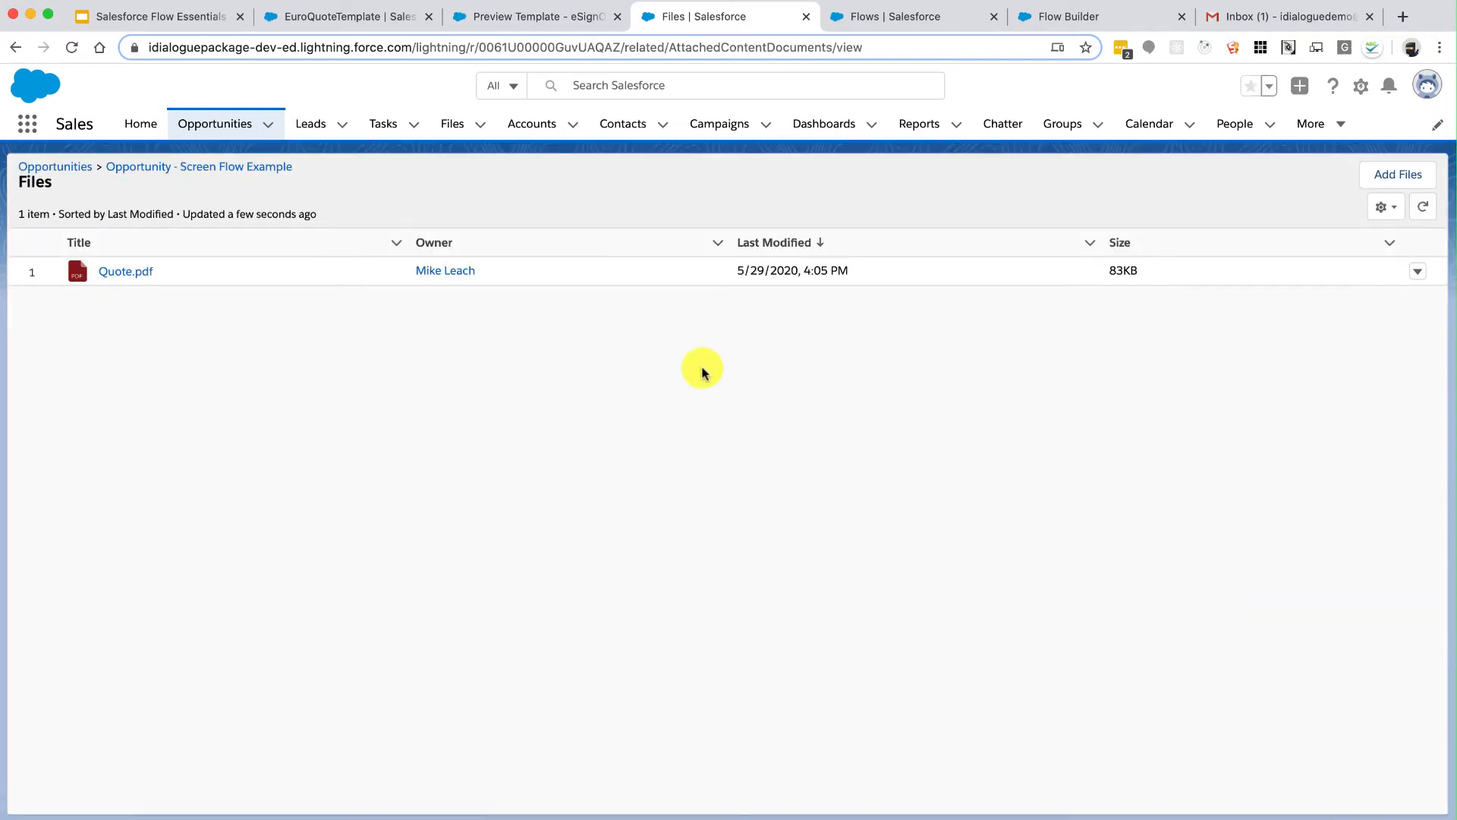
{"action": "left_click", "coordinate": [1410, 277]}
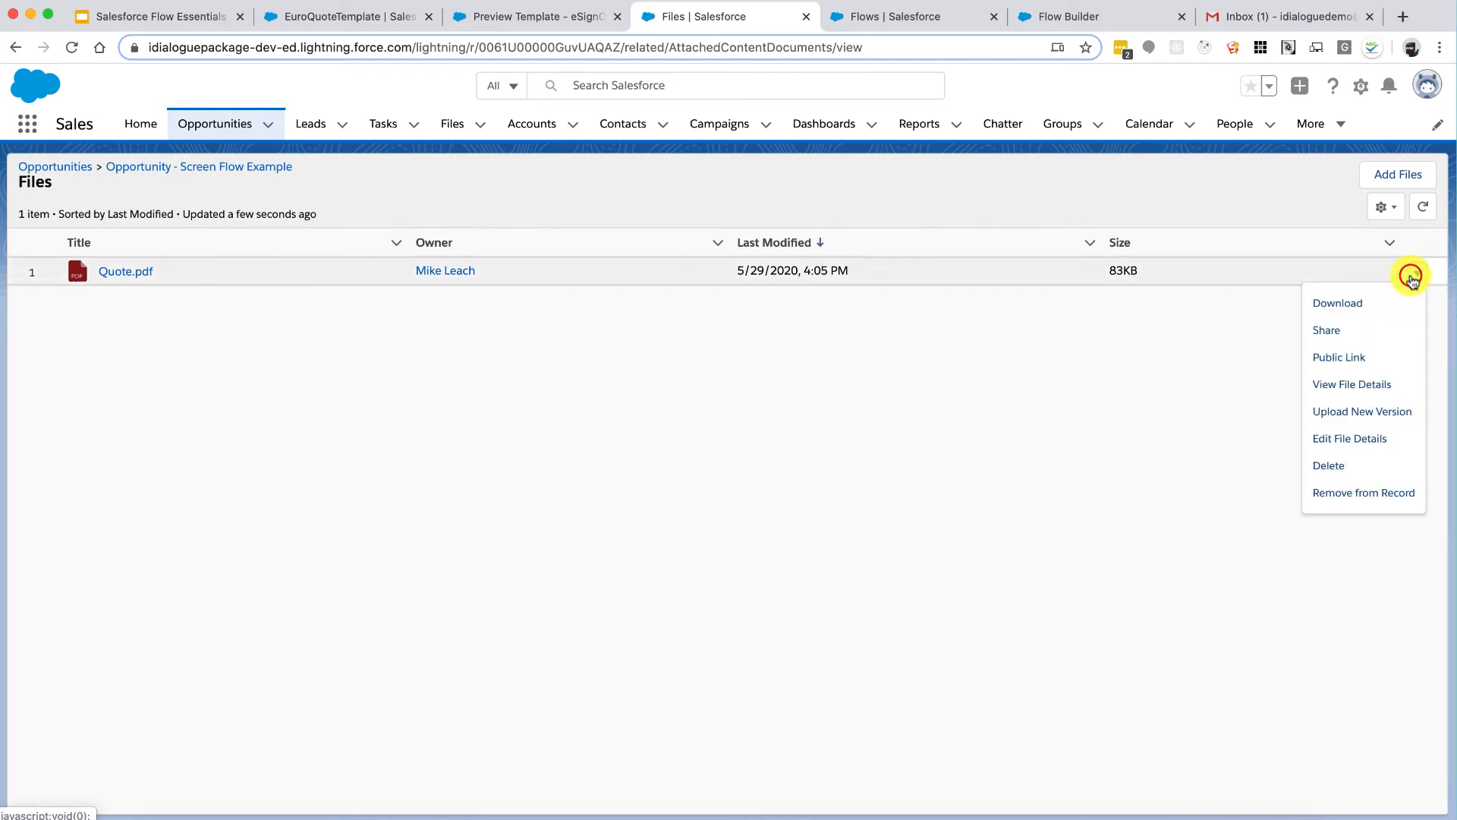
{"action": "left_click", "coordinate": [1342, 385]}
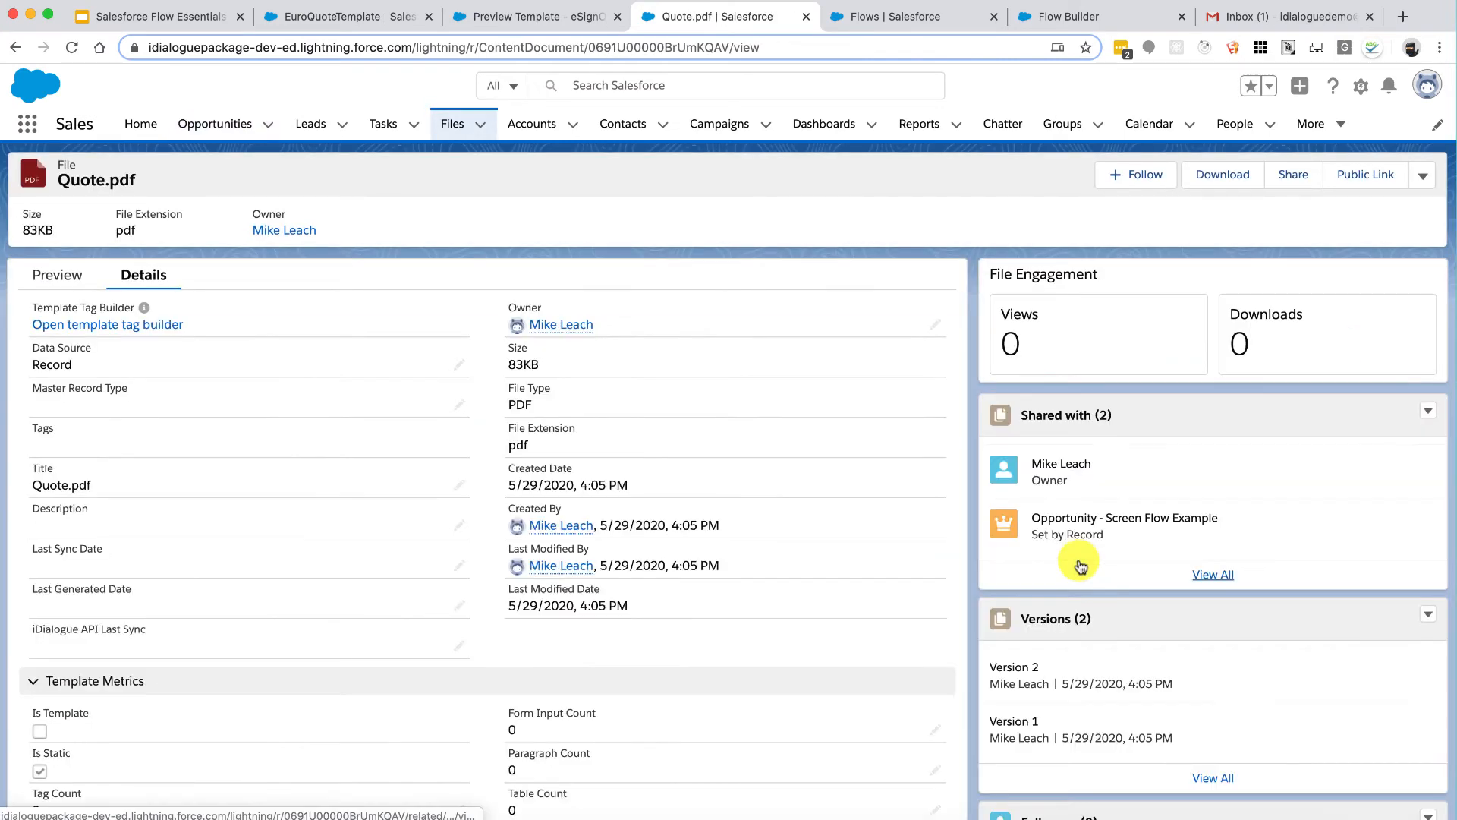
{"action": "scroll", "coordinate": [1078, 565], "scroll_direction": "down", "scroll_amount": 3}
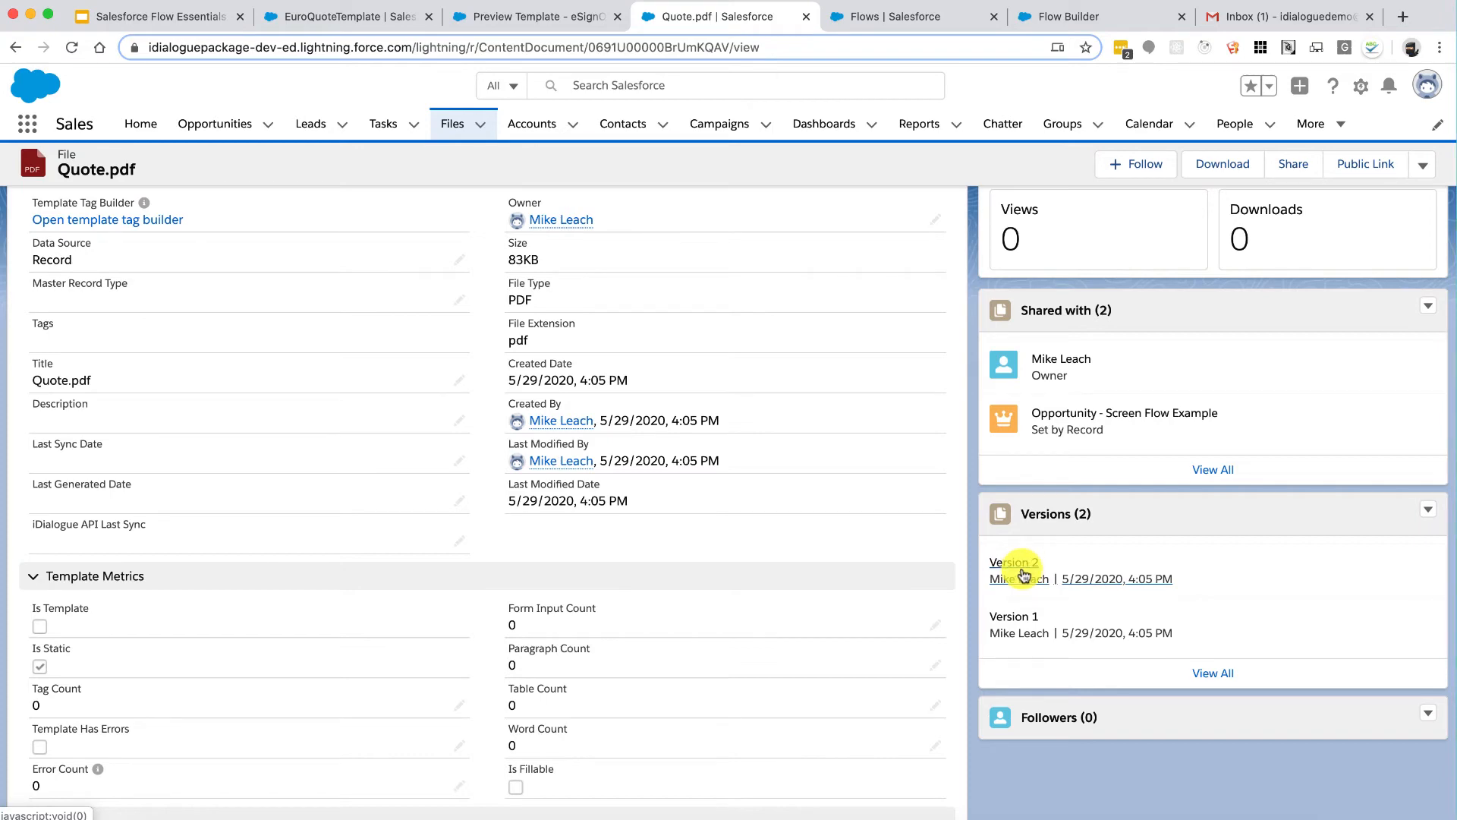
{"action": "scroll", "coordinate": [1024, 574], "scroll_direction": "up", "scroll_amount": 3}
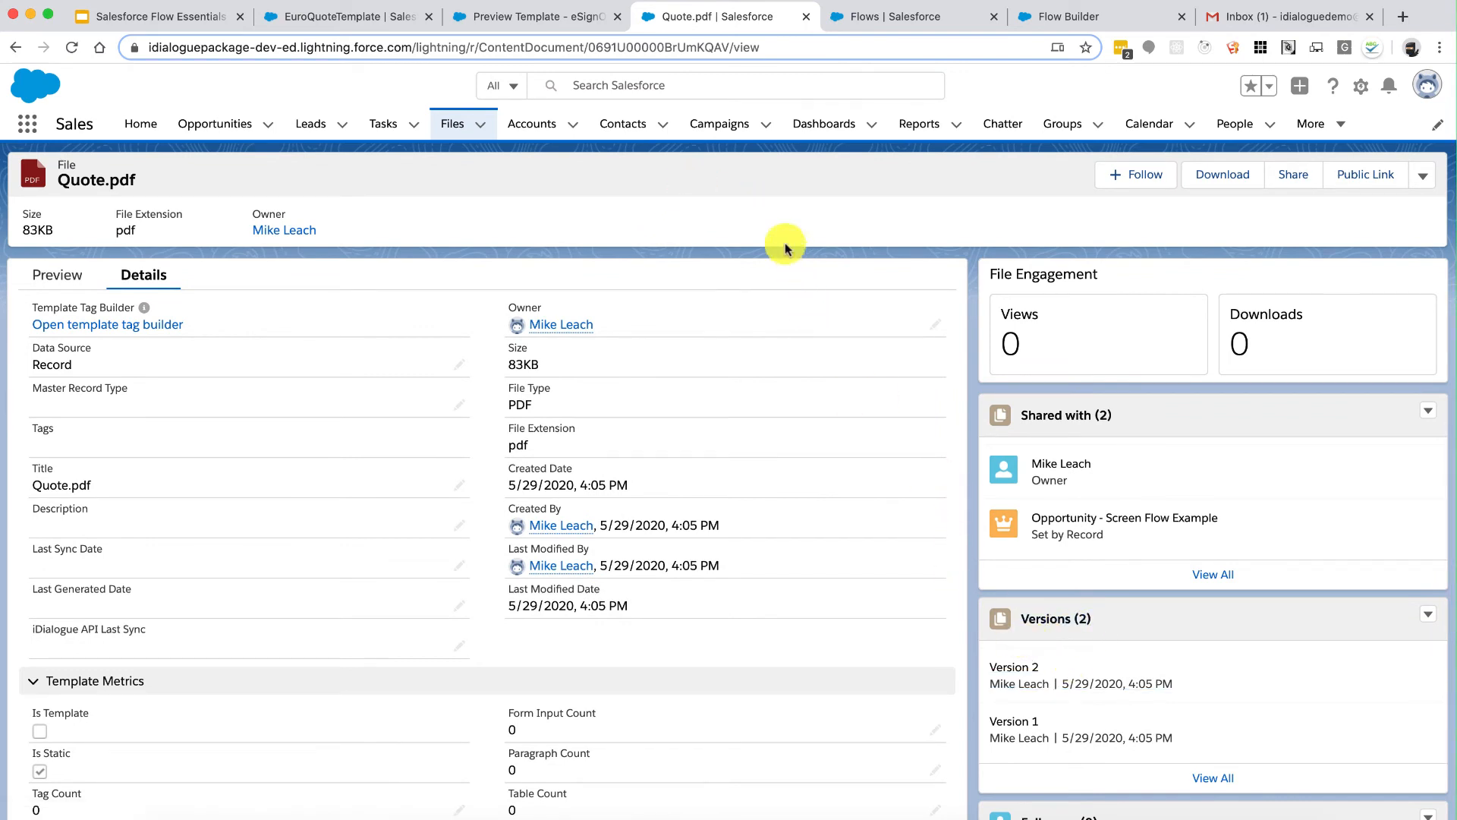
{"action": "left_click", "coordinate": [13, 47]}
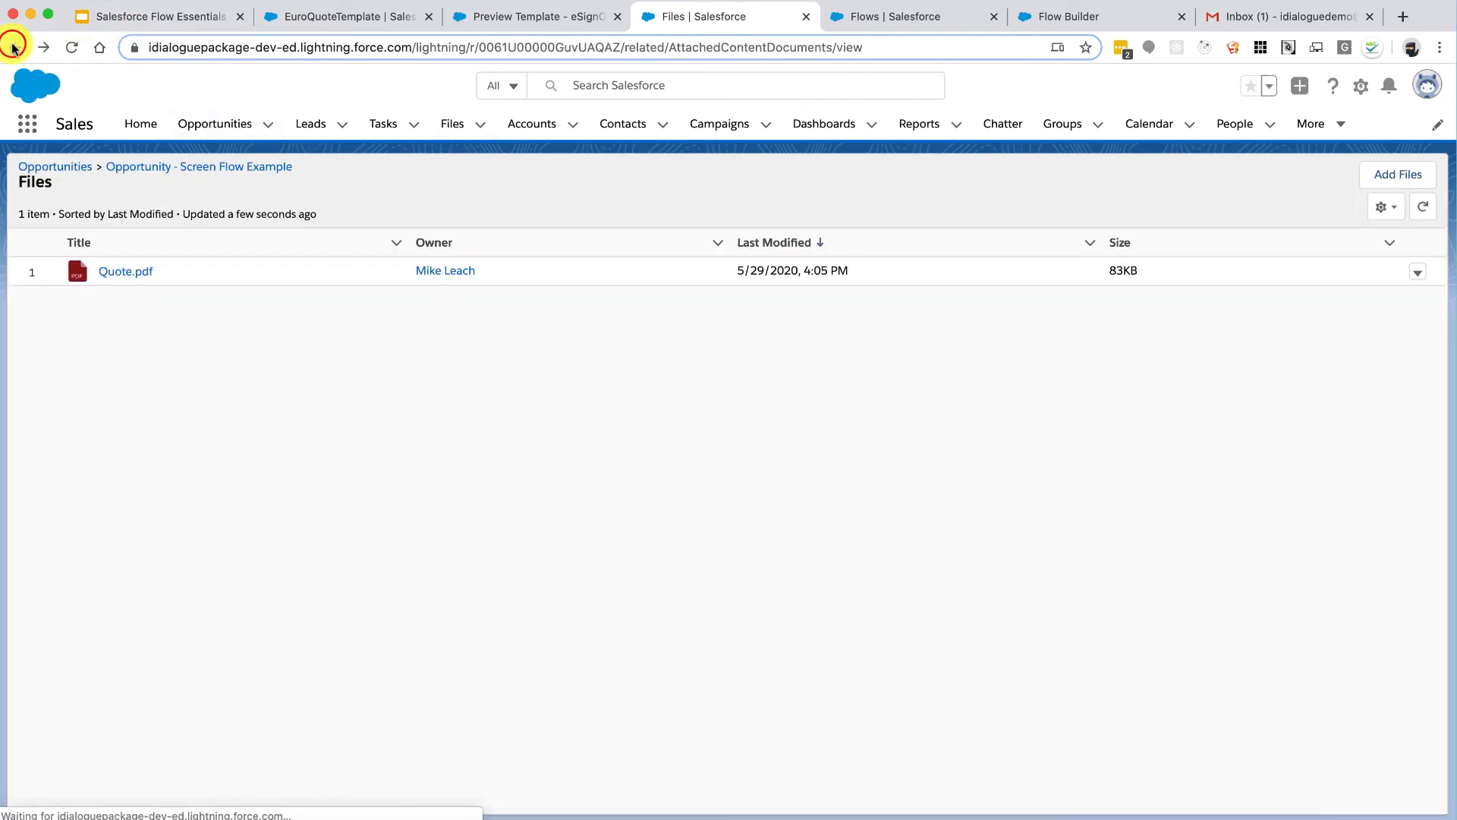
Step: Change the GenWatt Diesel 200kW quantity from 2.00 to 10, save, and rerun the quote flow
{"action": "left_click", "coordinate": [169, 165]}
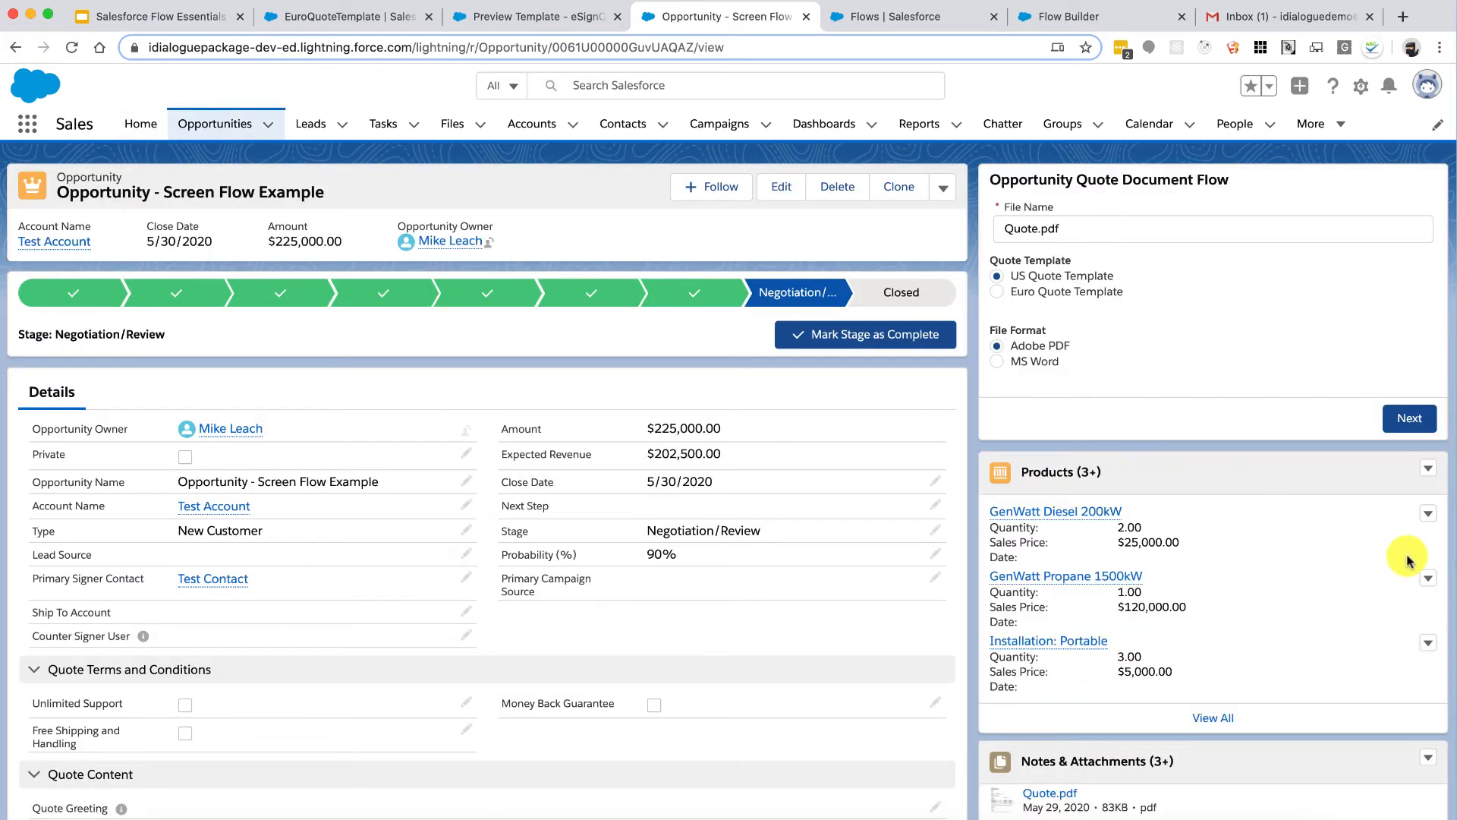
{"action": "left_click", "coordinate": [1427, 516]}
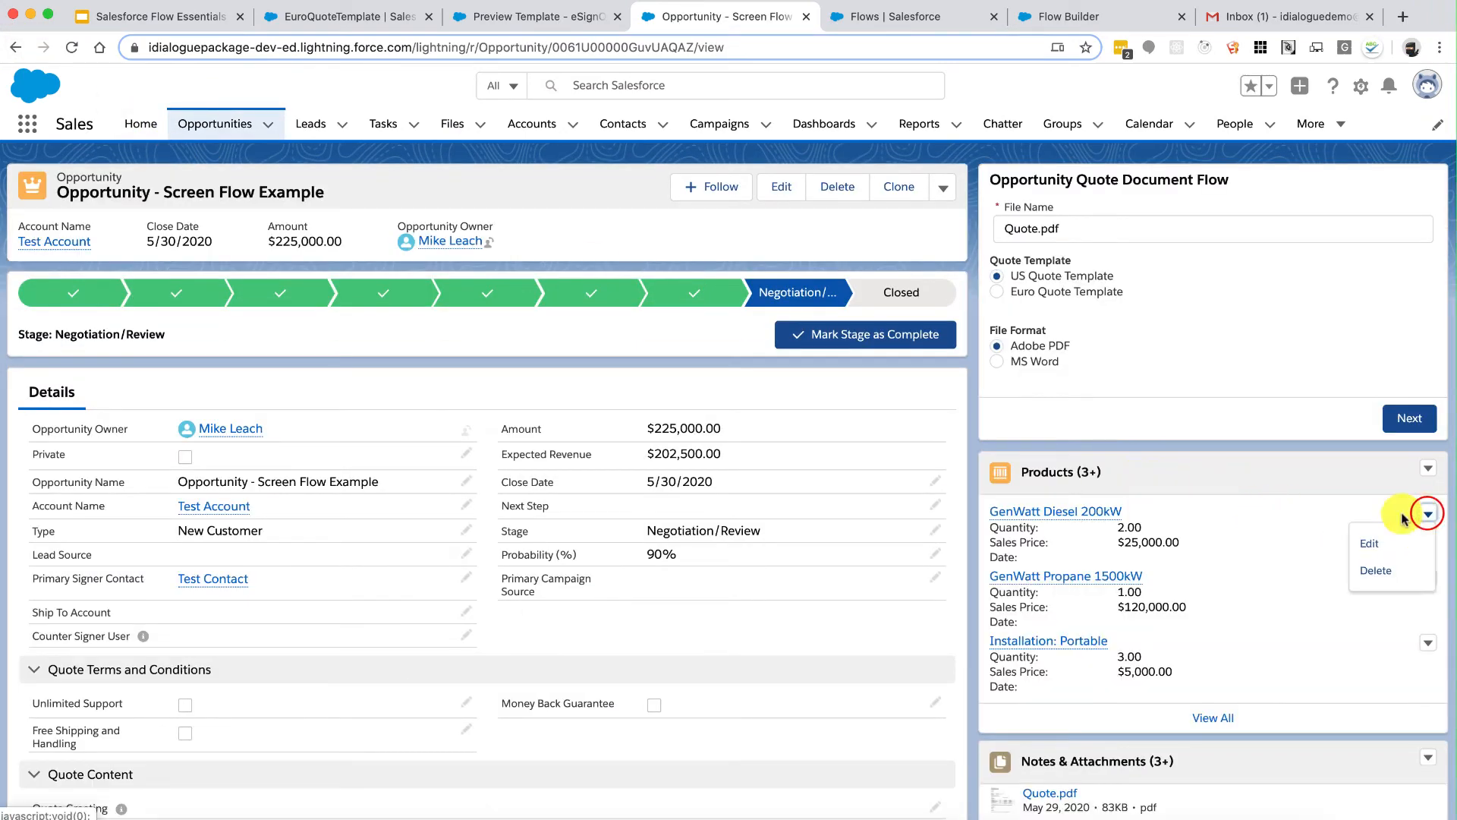
{"action": "left_click", "coordinate": [1376, 543]}
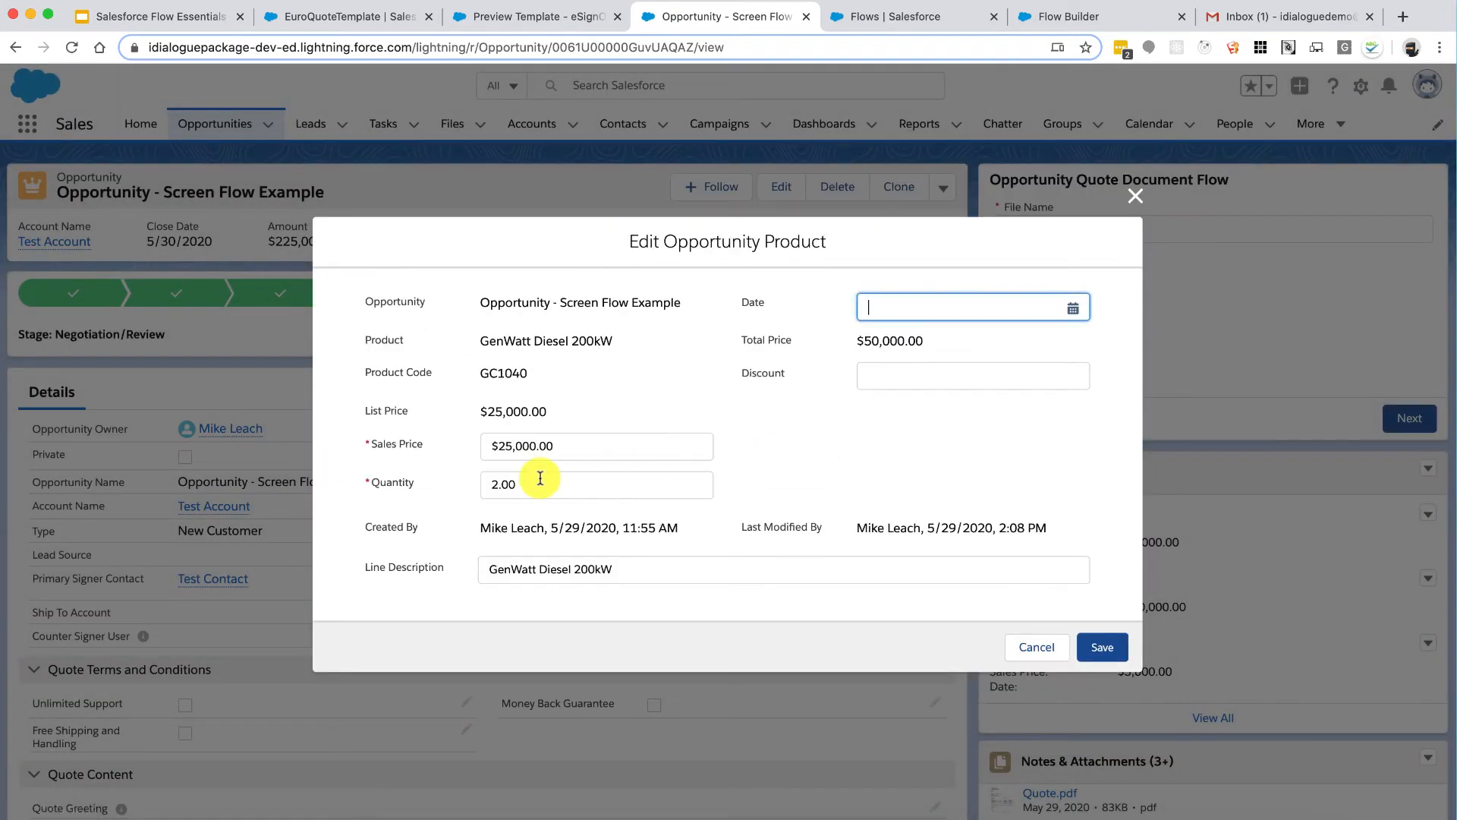
{"action": "left_click_drag", "start_coordinate": [540, 478], "coordinate": [481, 484]}
{"action": "type", "text": "10"}
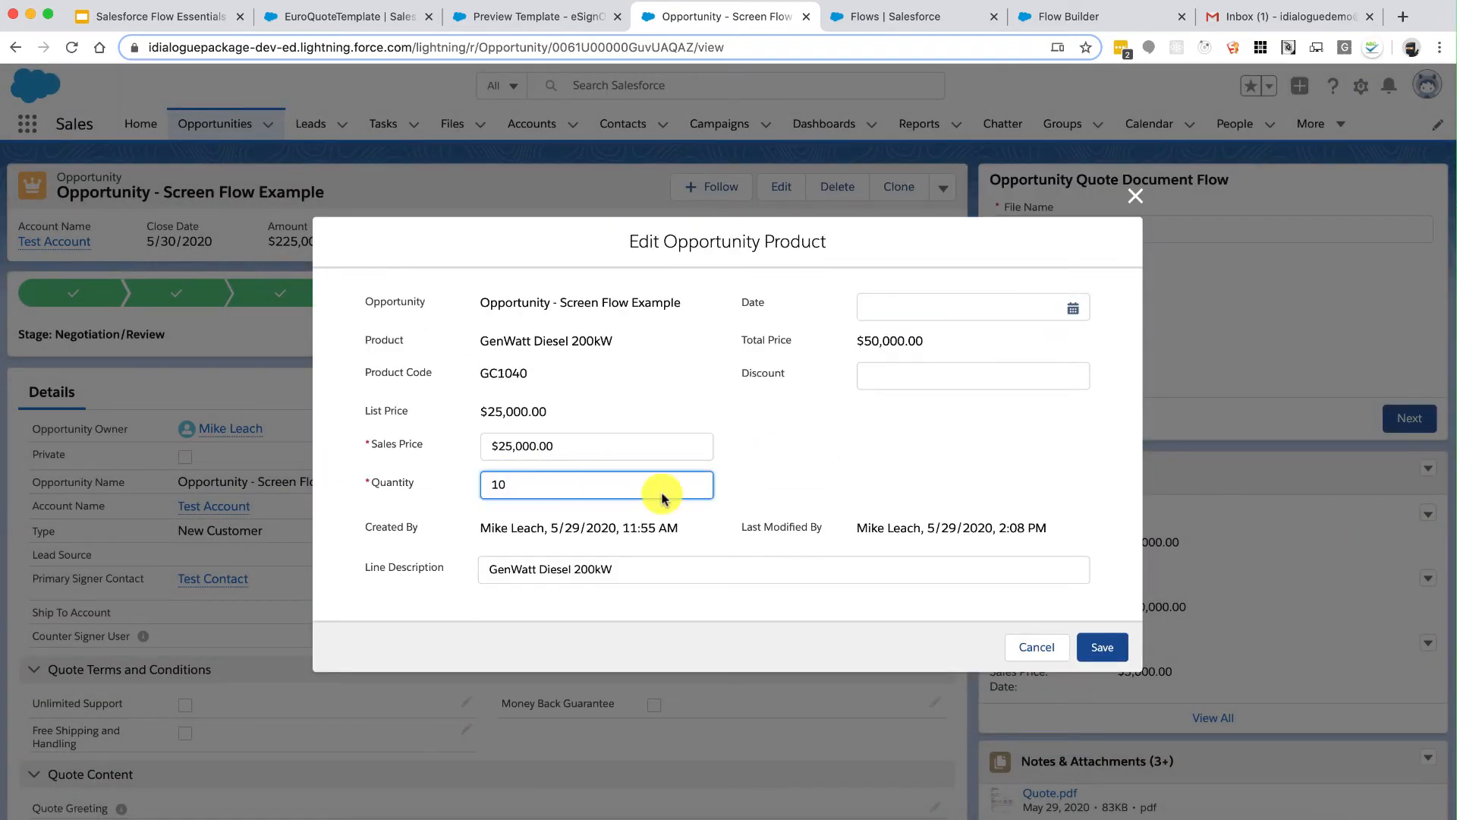
{"action": "left_click", "coordinate": [1102, 647]}
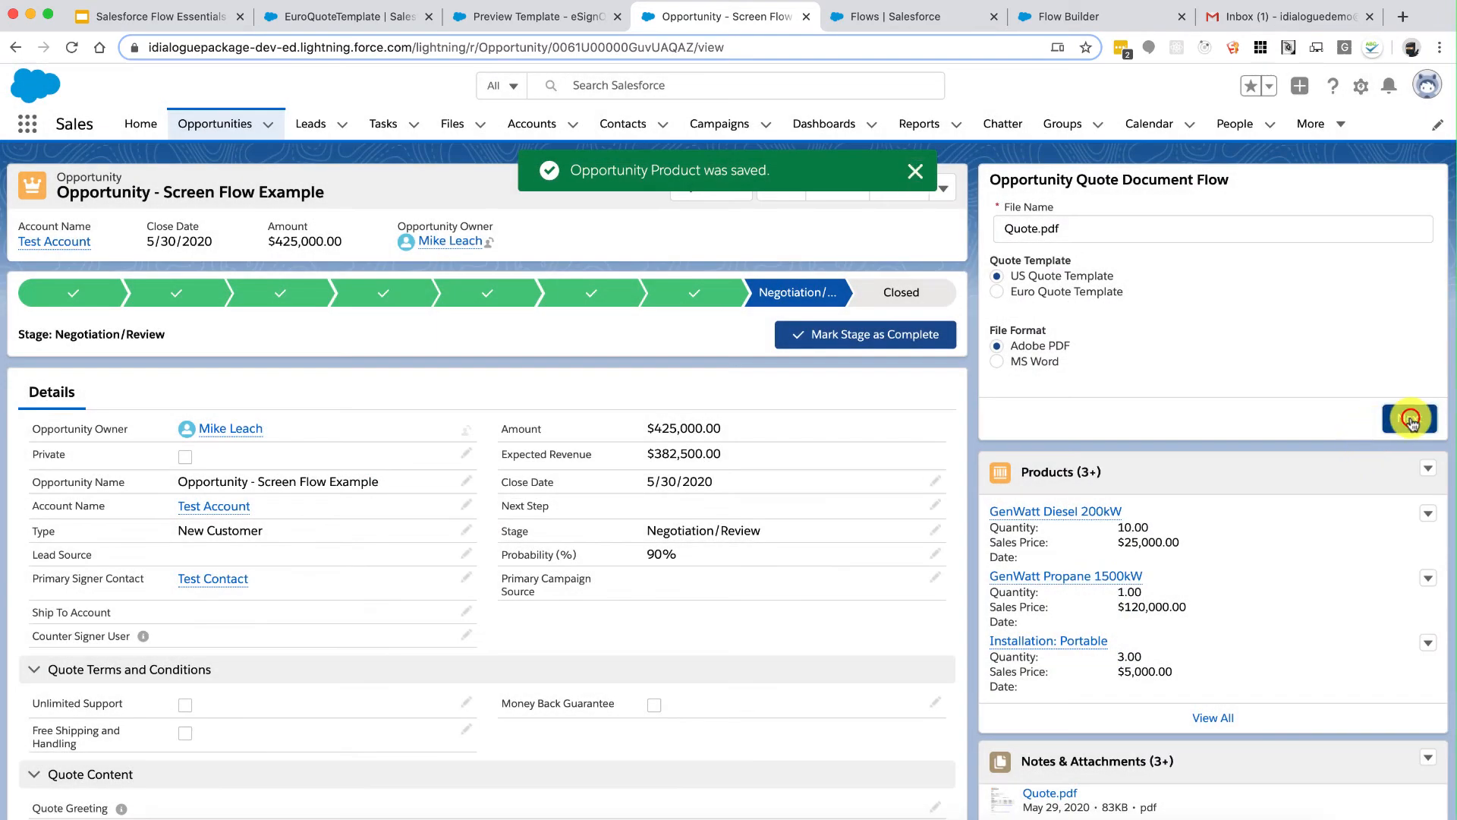
{"action": "left_click", "coordinate": [1410, 420]}
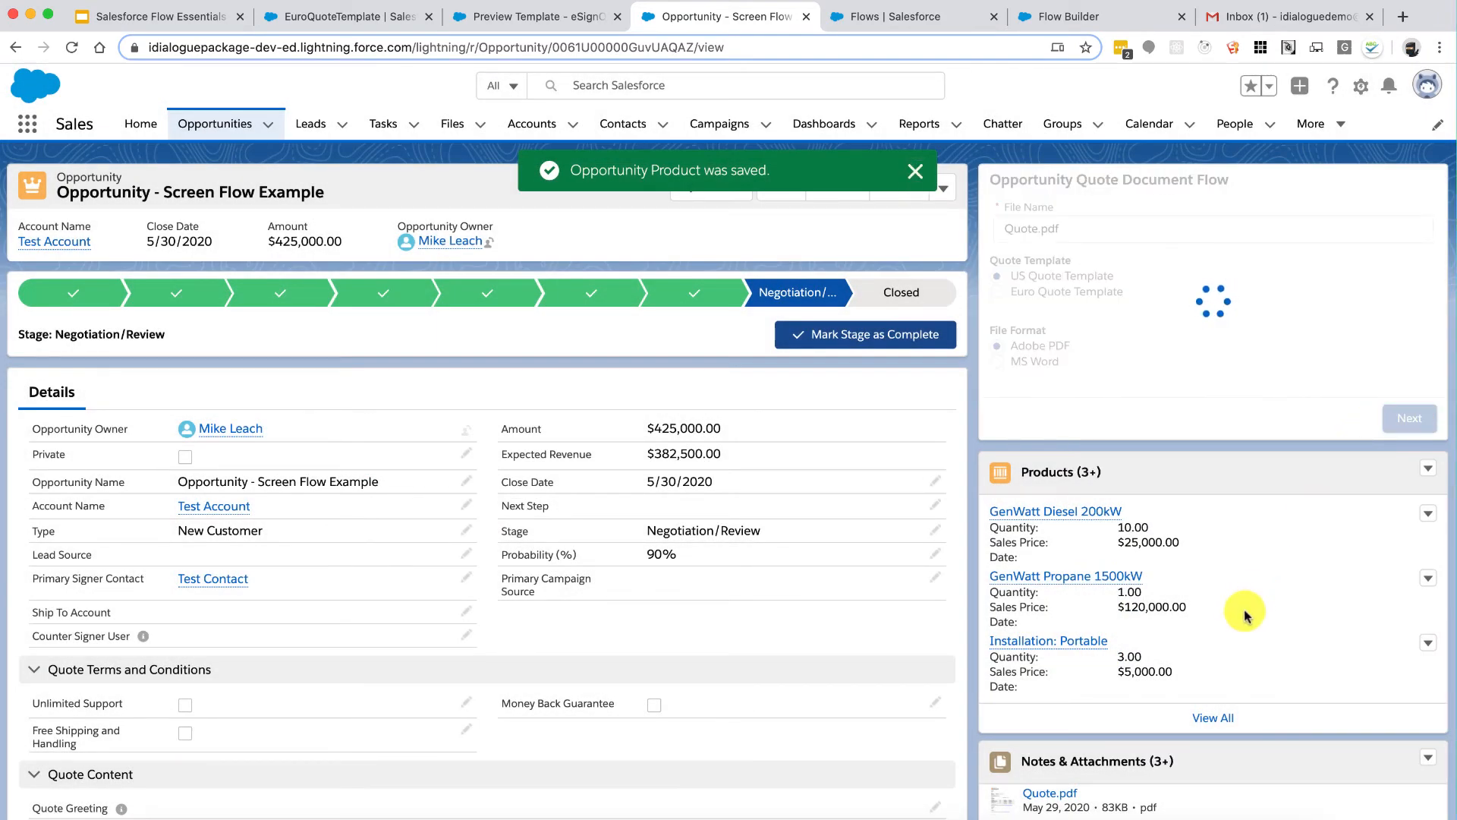
Step: Download Version 3 of Quote.pdf from its file details and open the downloaded PDF
{"action": "scroll", "coordinate": [1245, 613], "scroll_direction": "down", "scroll_amount": 6}
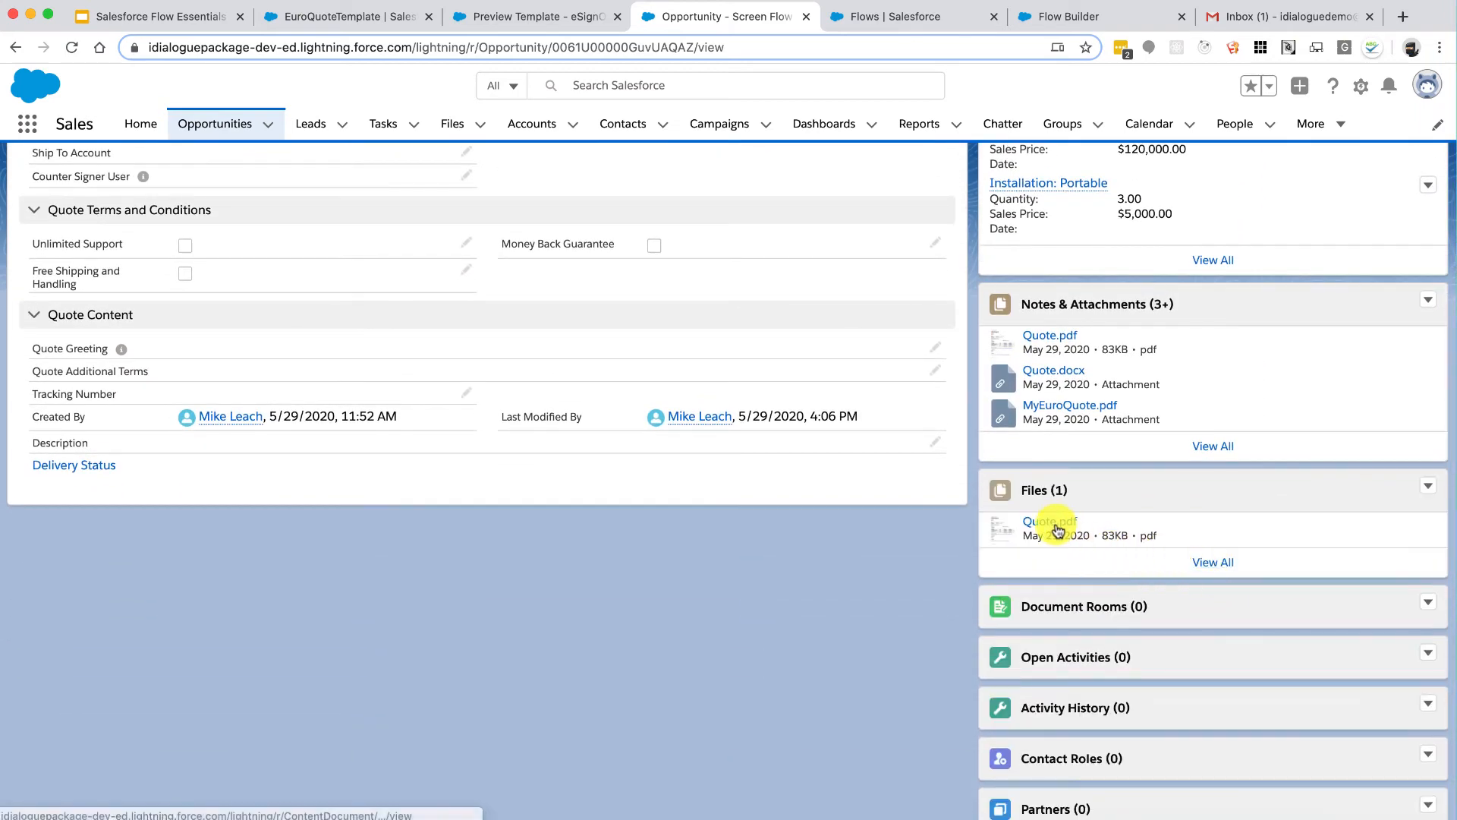
{"action": "left_click", "coordinate": [1204, 561]}
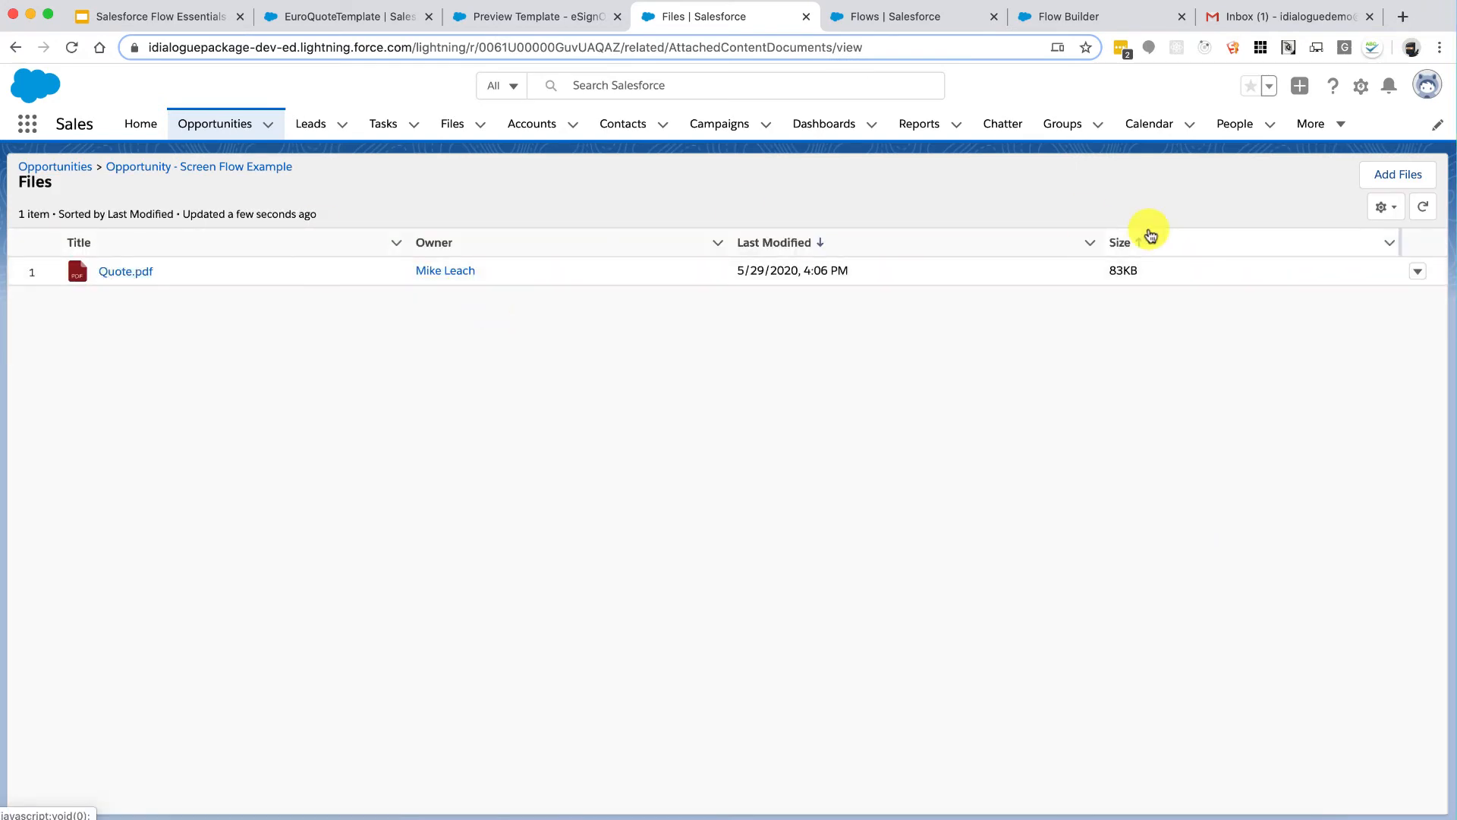
{"action": "left_click", "coordinate": [1416, 271]}
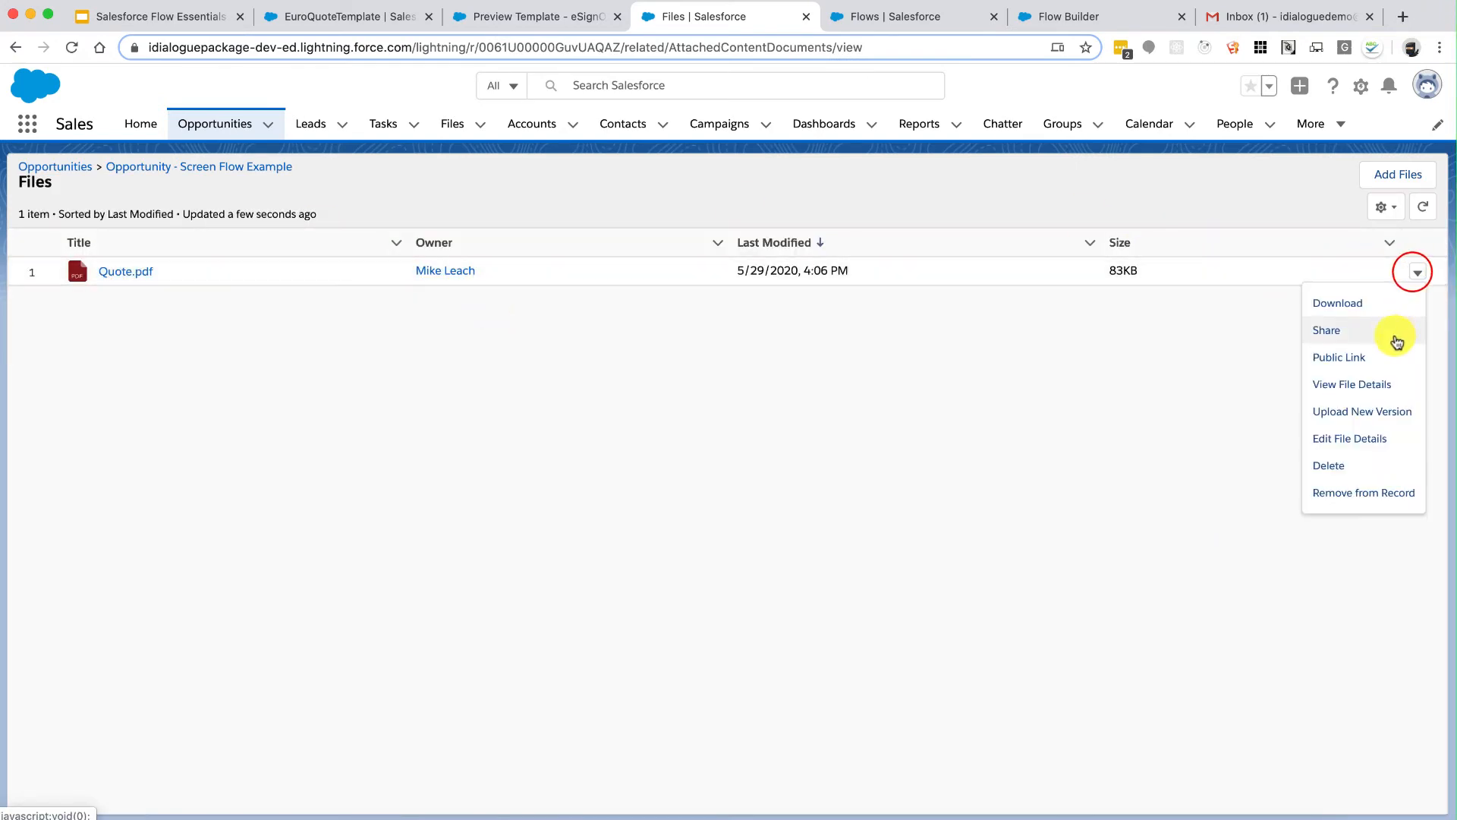
{"action": "left_click", "coordinate": [1361, 386]}
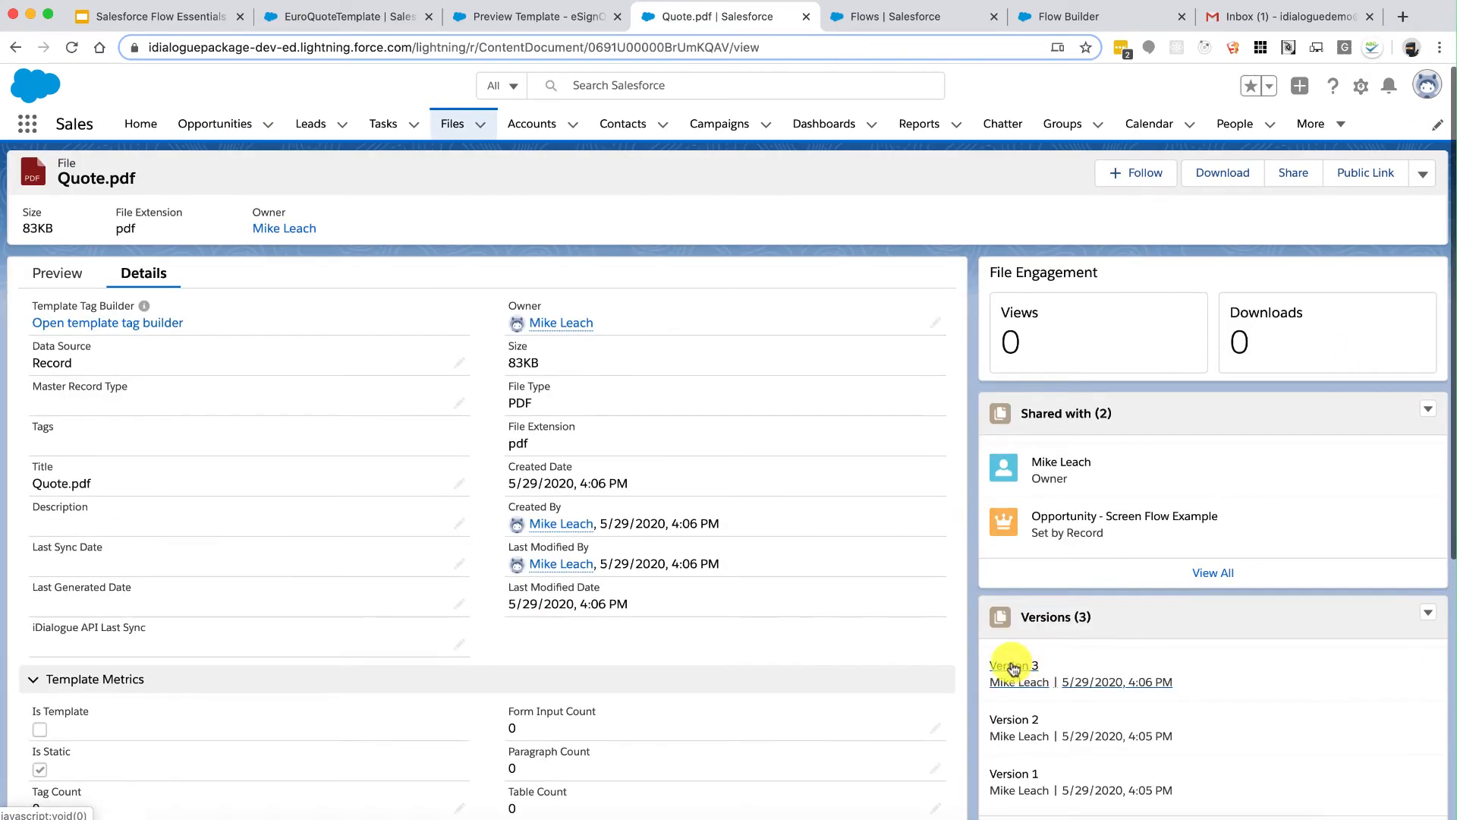
{"action": "left_click", "coordinate": [1013, 666]}
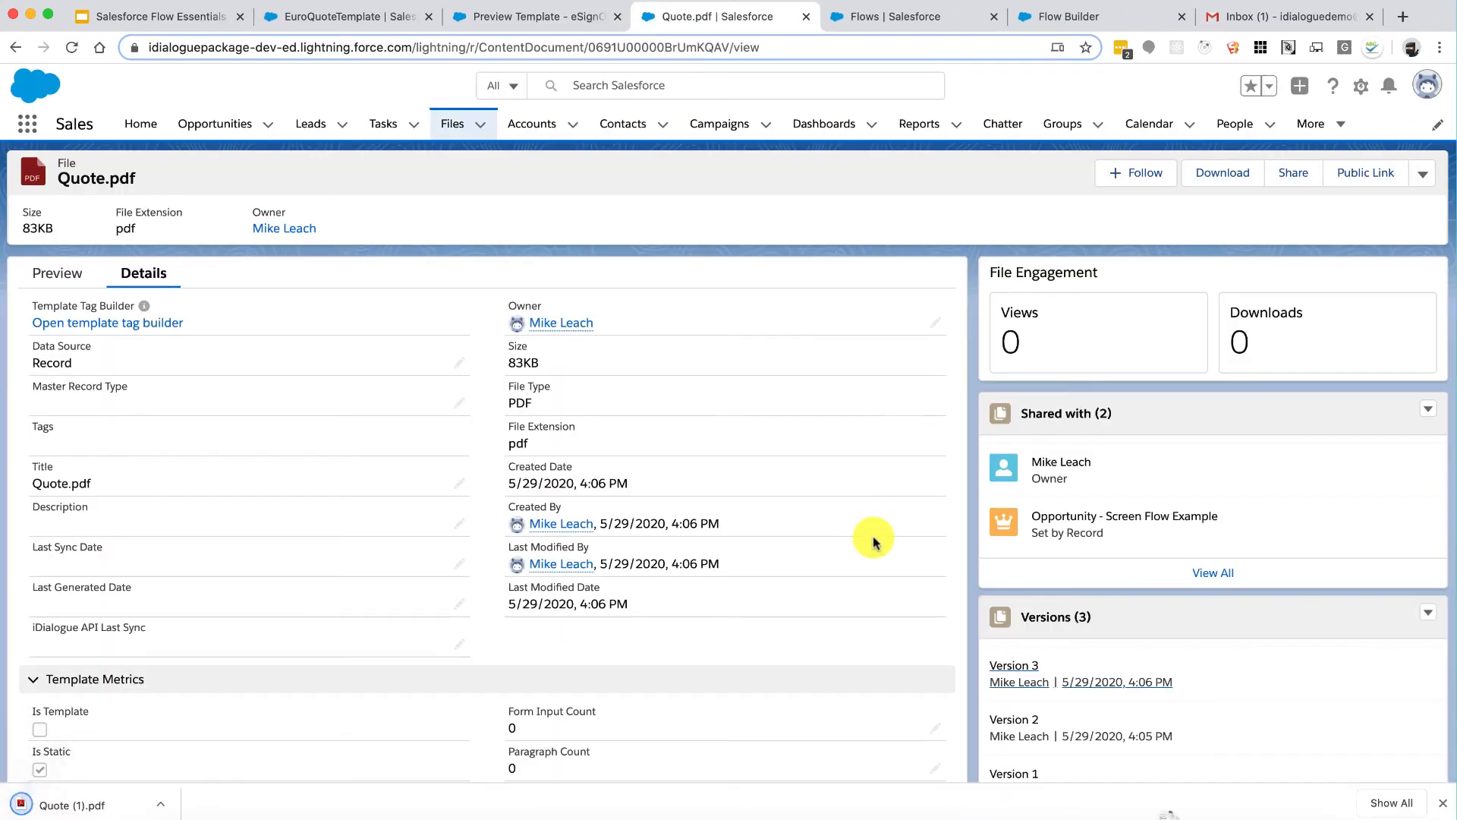
{"action": "left_click", "coordinate": [104, 804]}
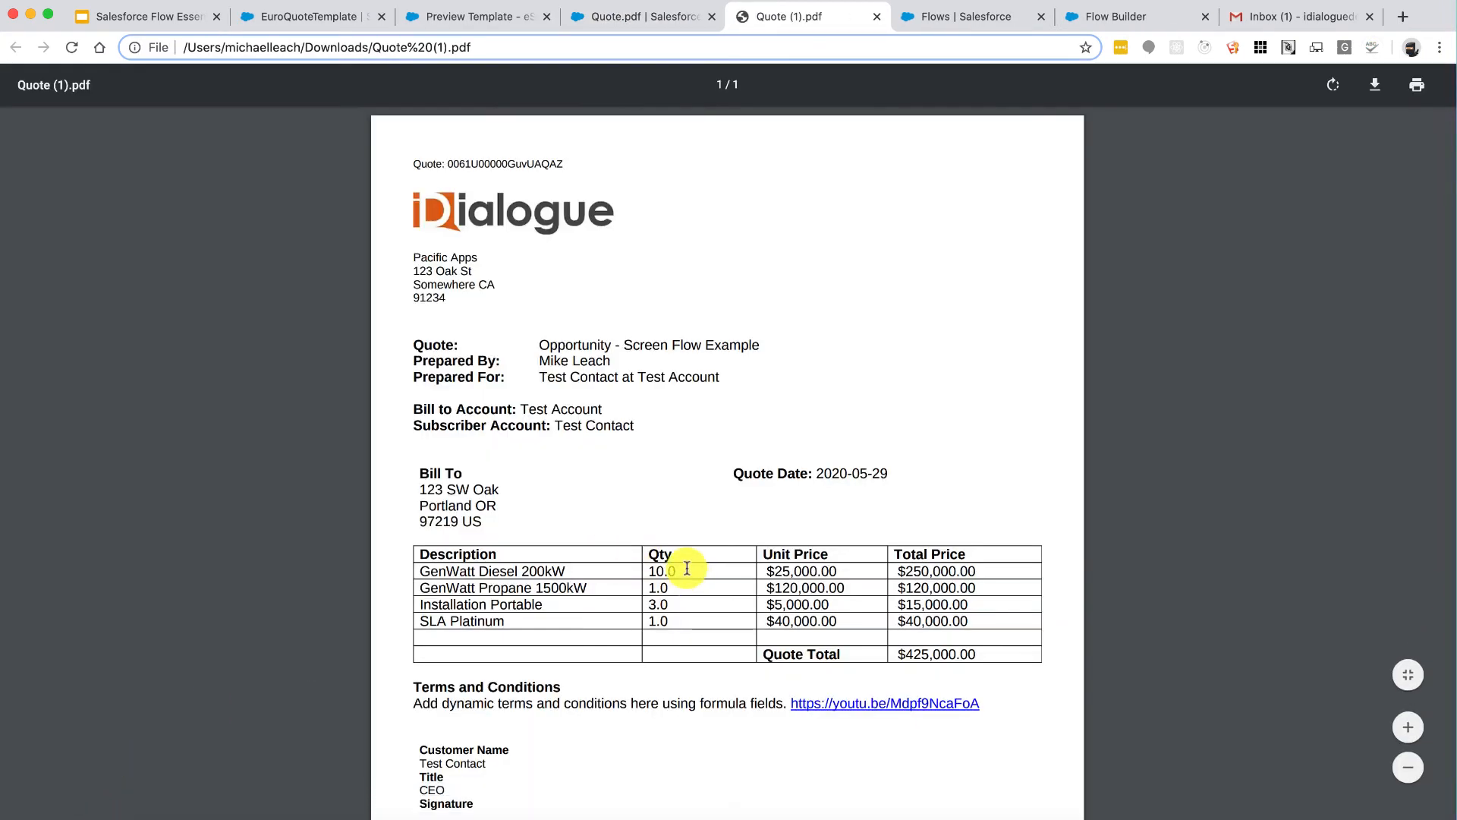
Step: Leave the downloaded quote PDF and switch back to the Flow Builder tab
{"action": "left_click", "coordinate": [652, 569]}
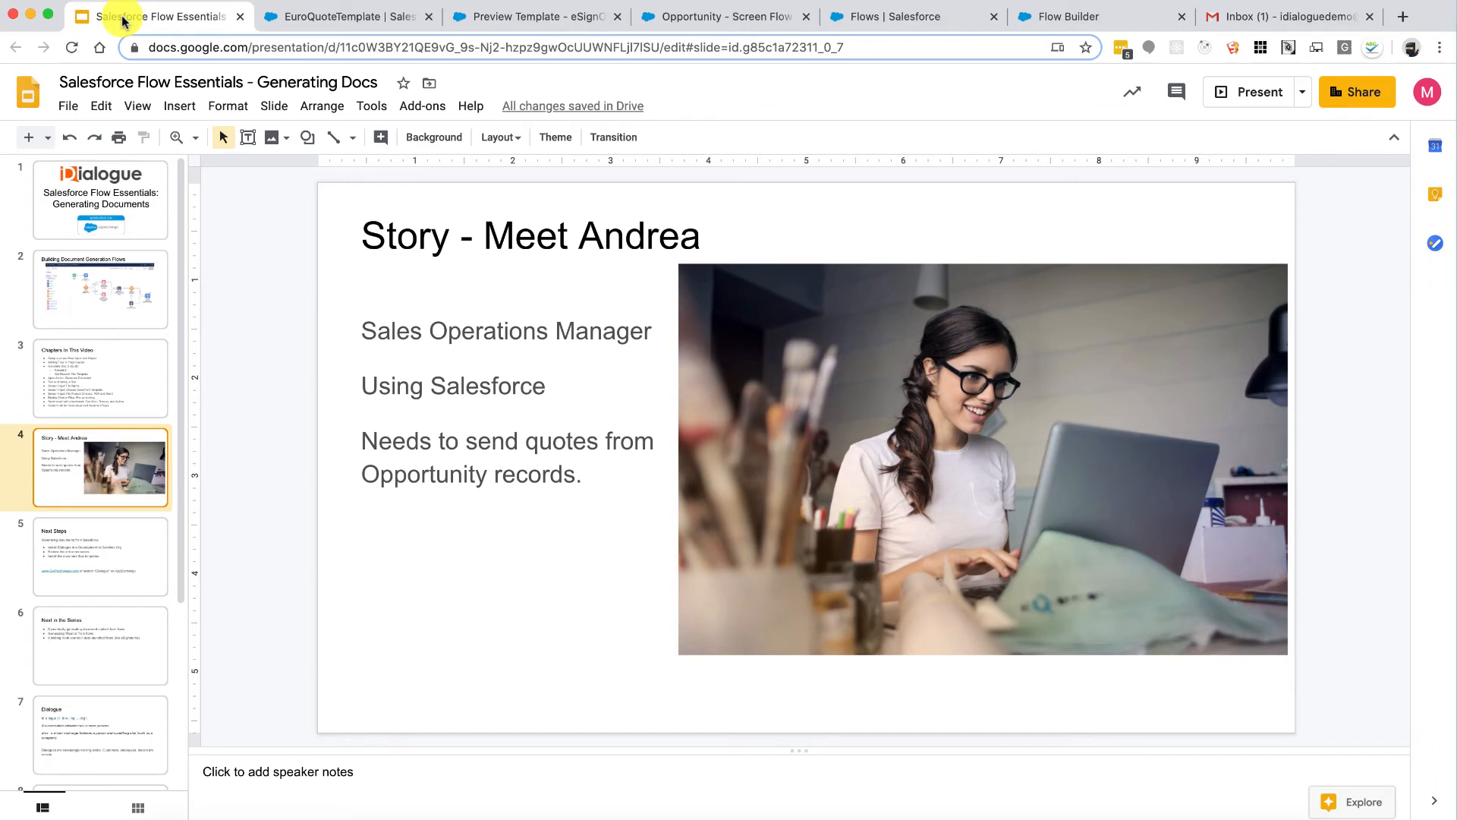
{"action": "left_click", "coordinate": [173, 15]}
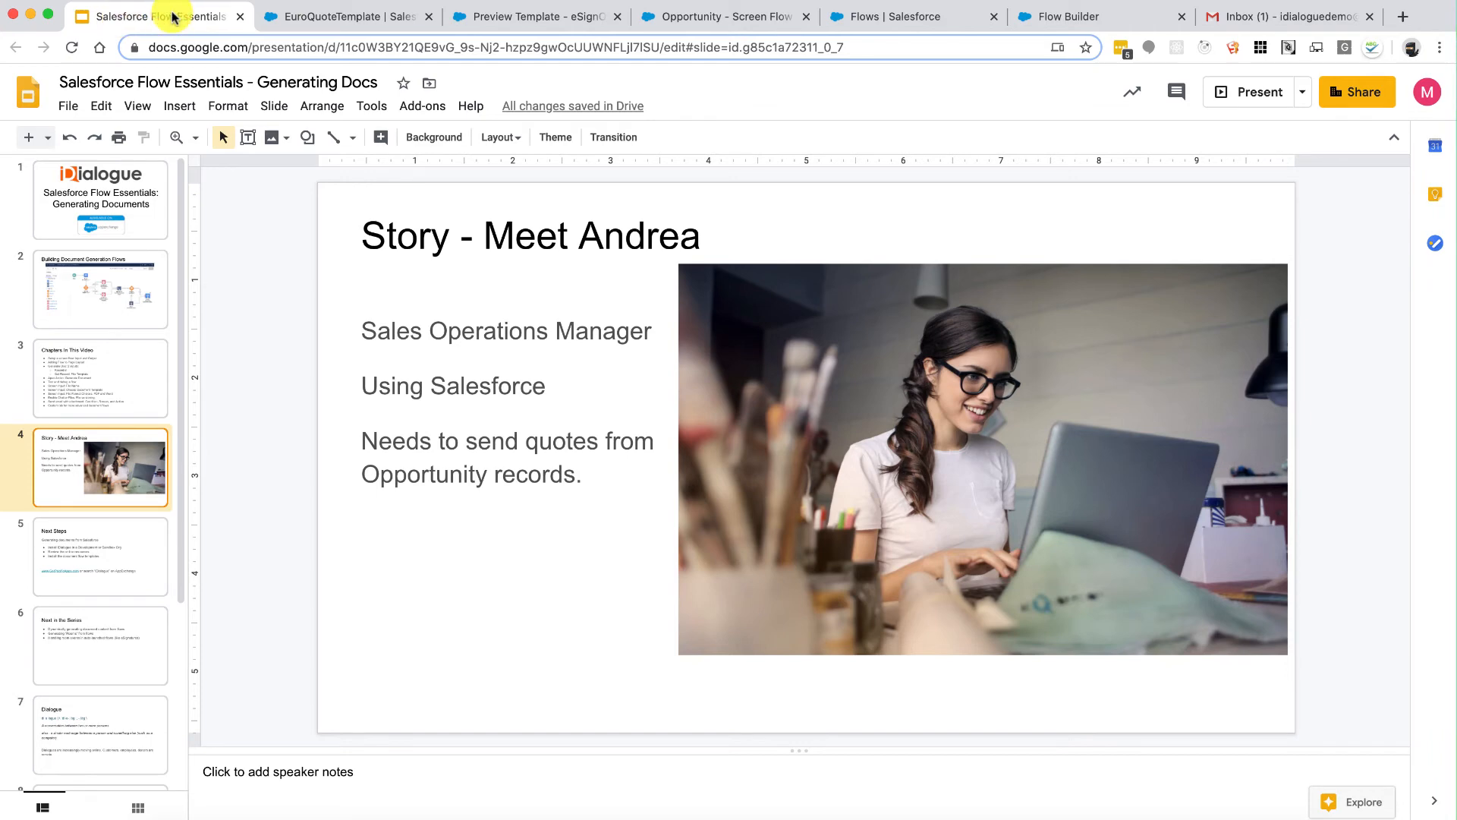
{"action": "left_click", "coordinate": [1090, 16]}
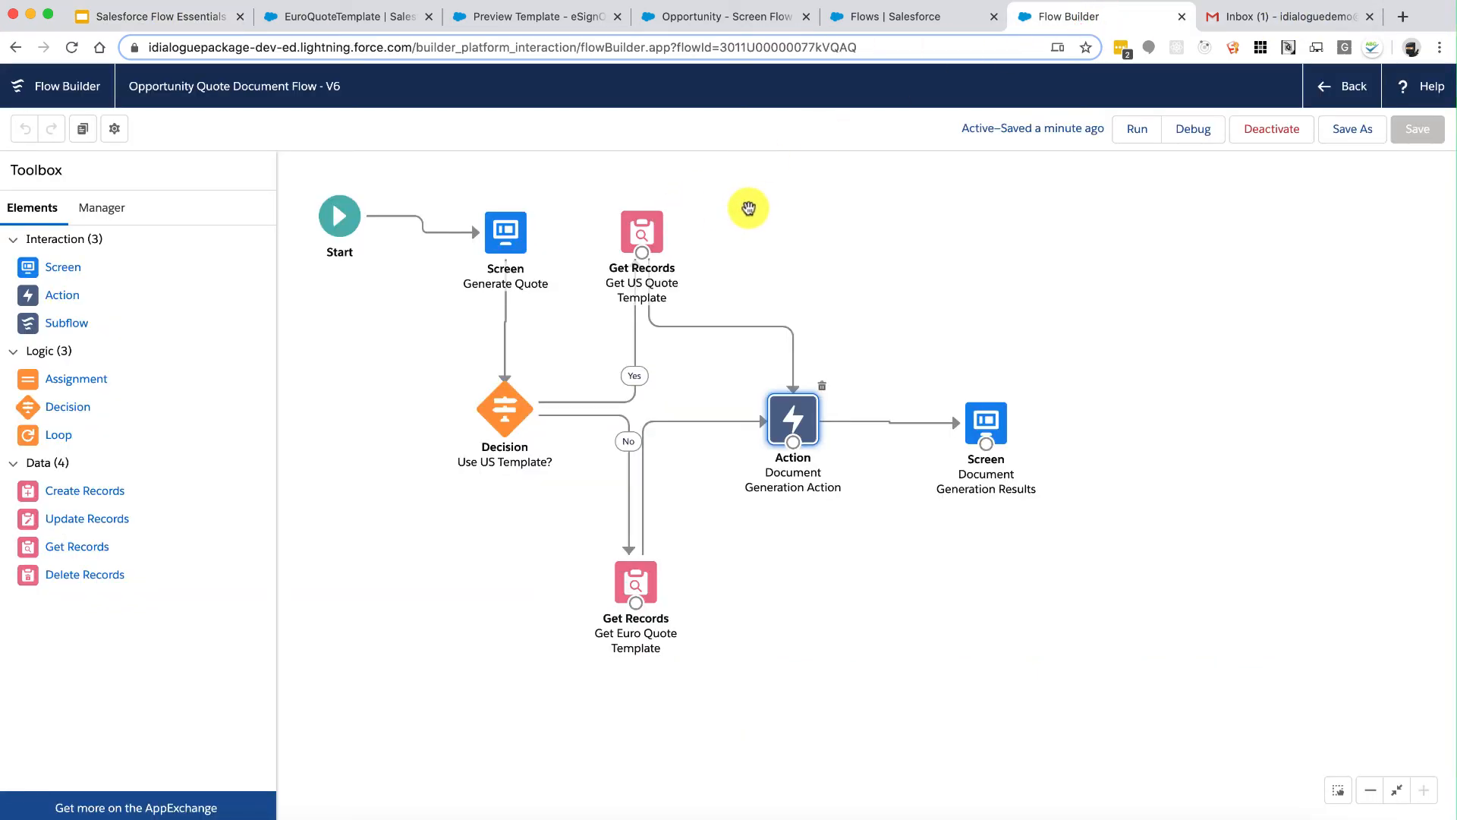
Step: Add a Checkbox component below File Format on the Generate Quote screen
{"action": "double_click", "coordinate": [503, 231]}
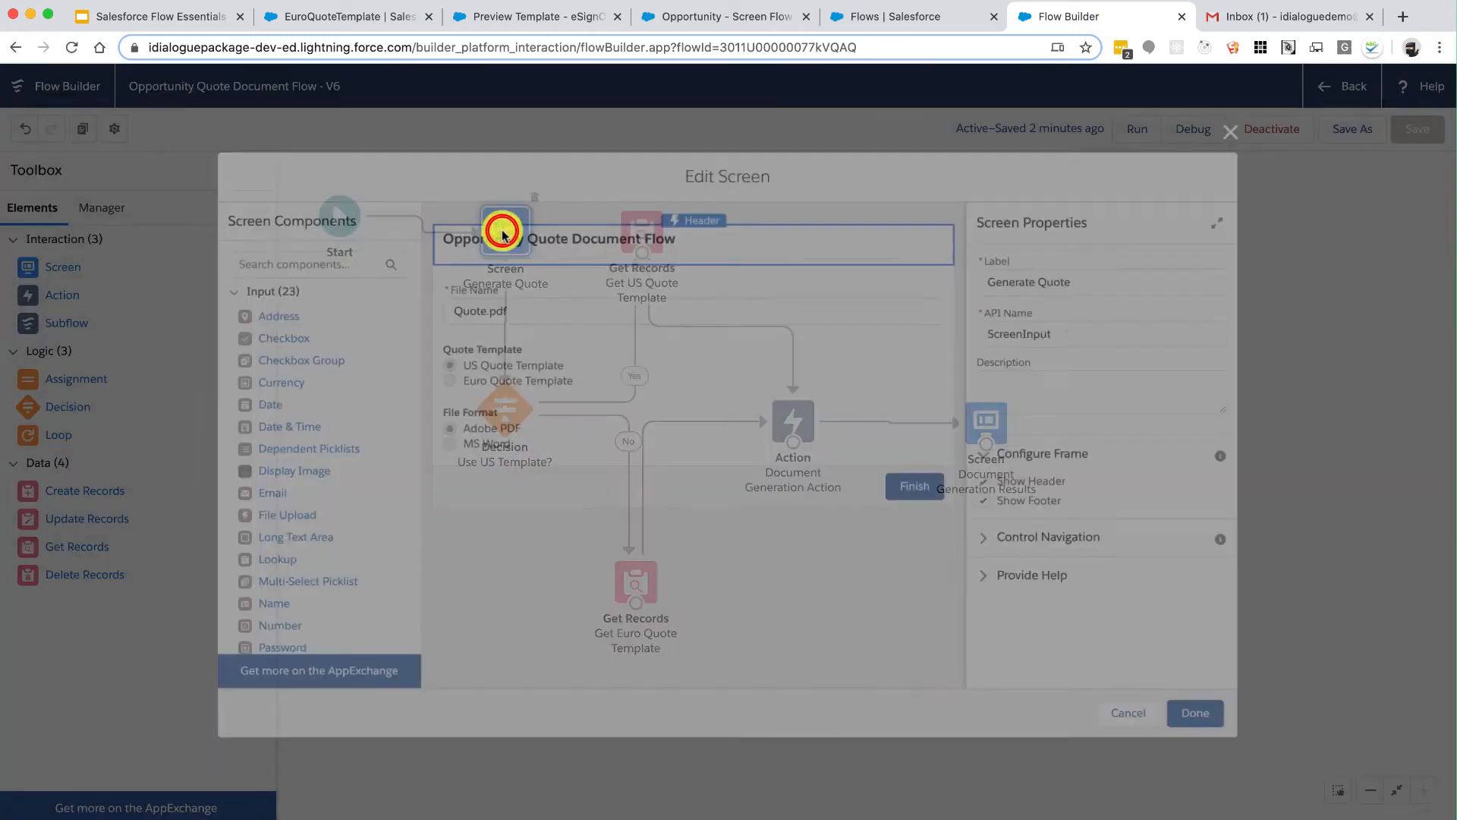
{"action": "left_click_drag", "start_coordinate": [285, 336], "coordinate": [578, 450]}
{"action": "left_click", "coordinate": [581, 466]}
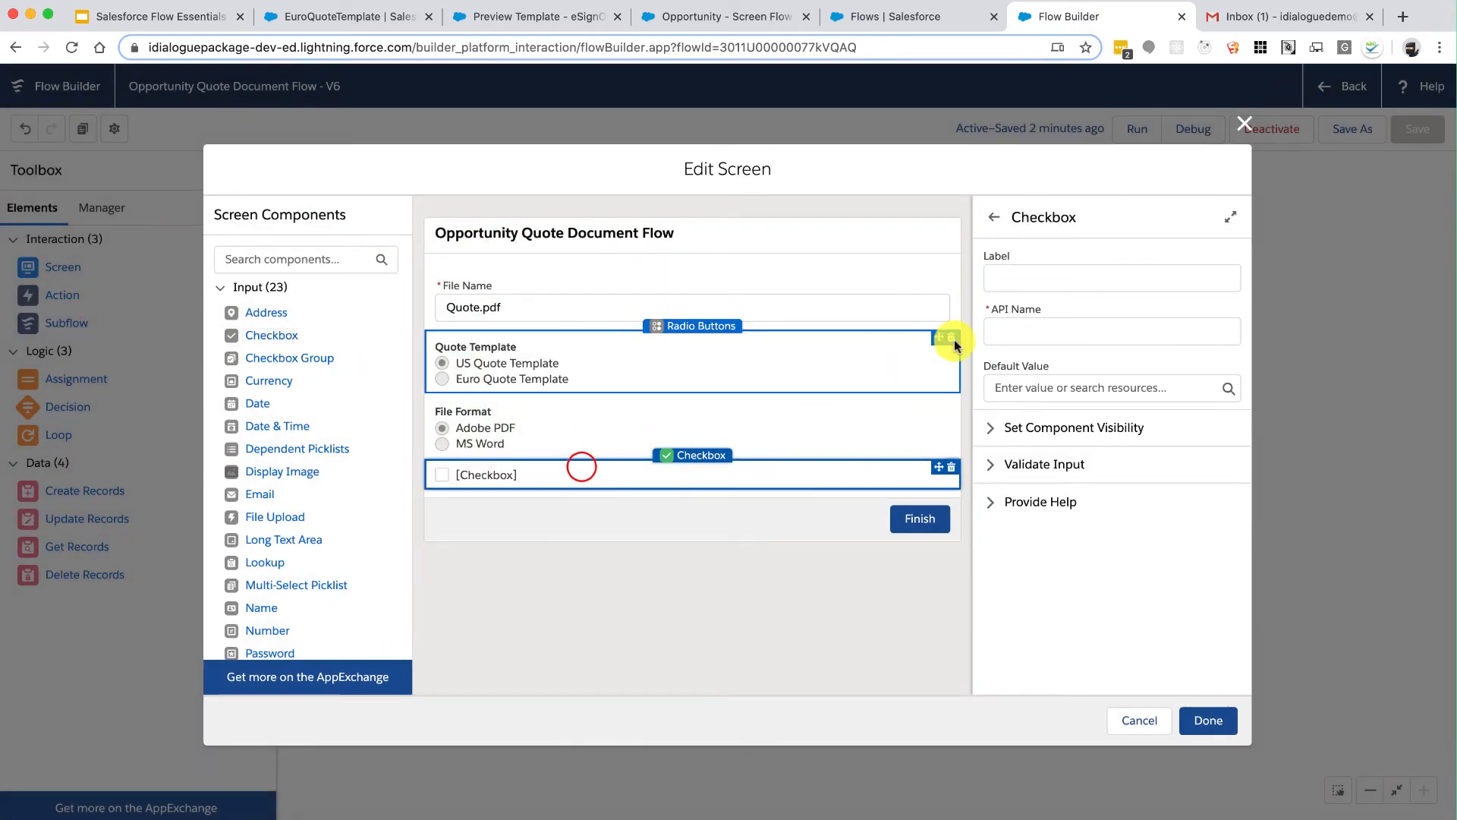
Step: Label the checkbox 'Send Email With Attachment' and prefix its API name with ScreenInput_
{"action": "left_click", "coordinate": [1050, 274]}
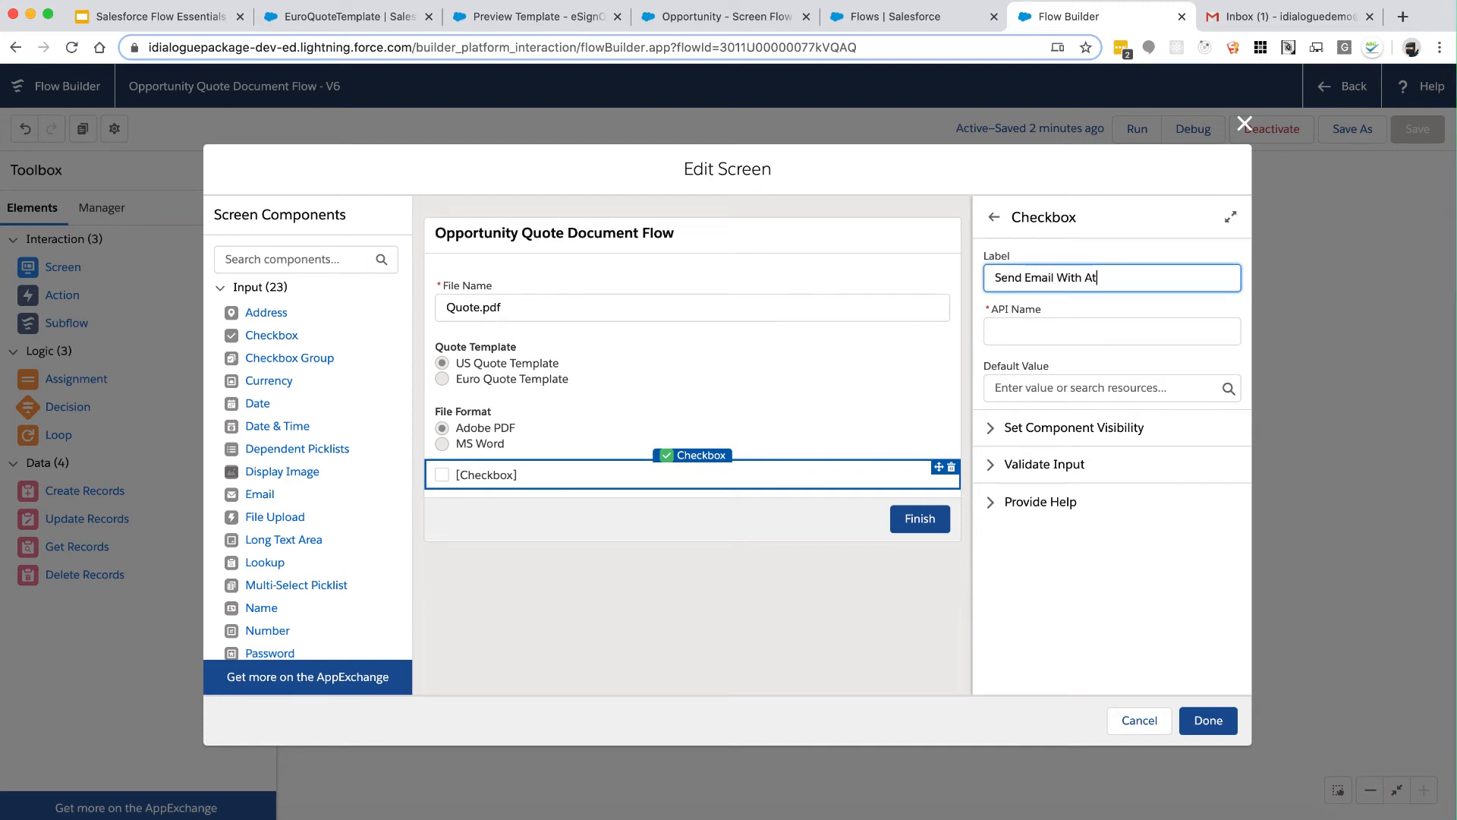
{"action": "type", "text": "Send Email With Attachment"}
{"action": "key", "text": "Tab"}
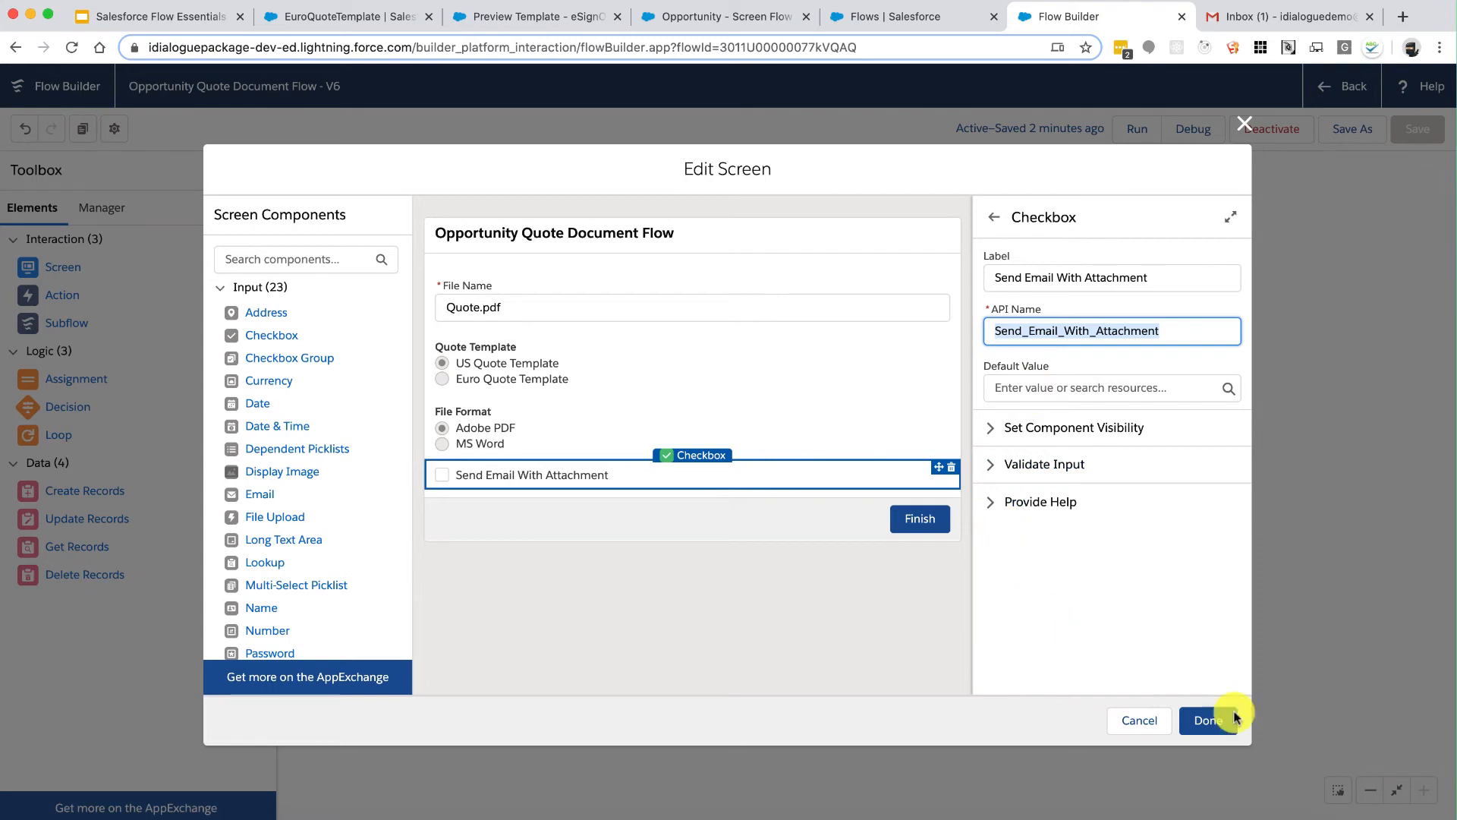
{"action": "left_click", "coordinate": [1139, 344]}
{"action": "left_click", "coordinate": [995, 331]}
{"action": "type", "text": "ScreenInput_"}
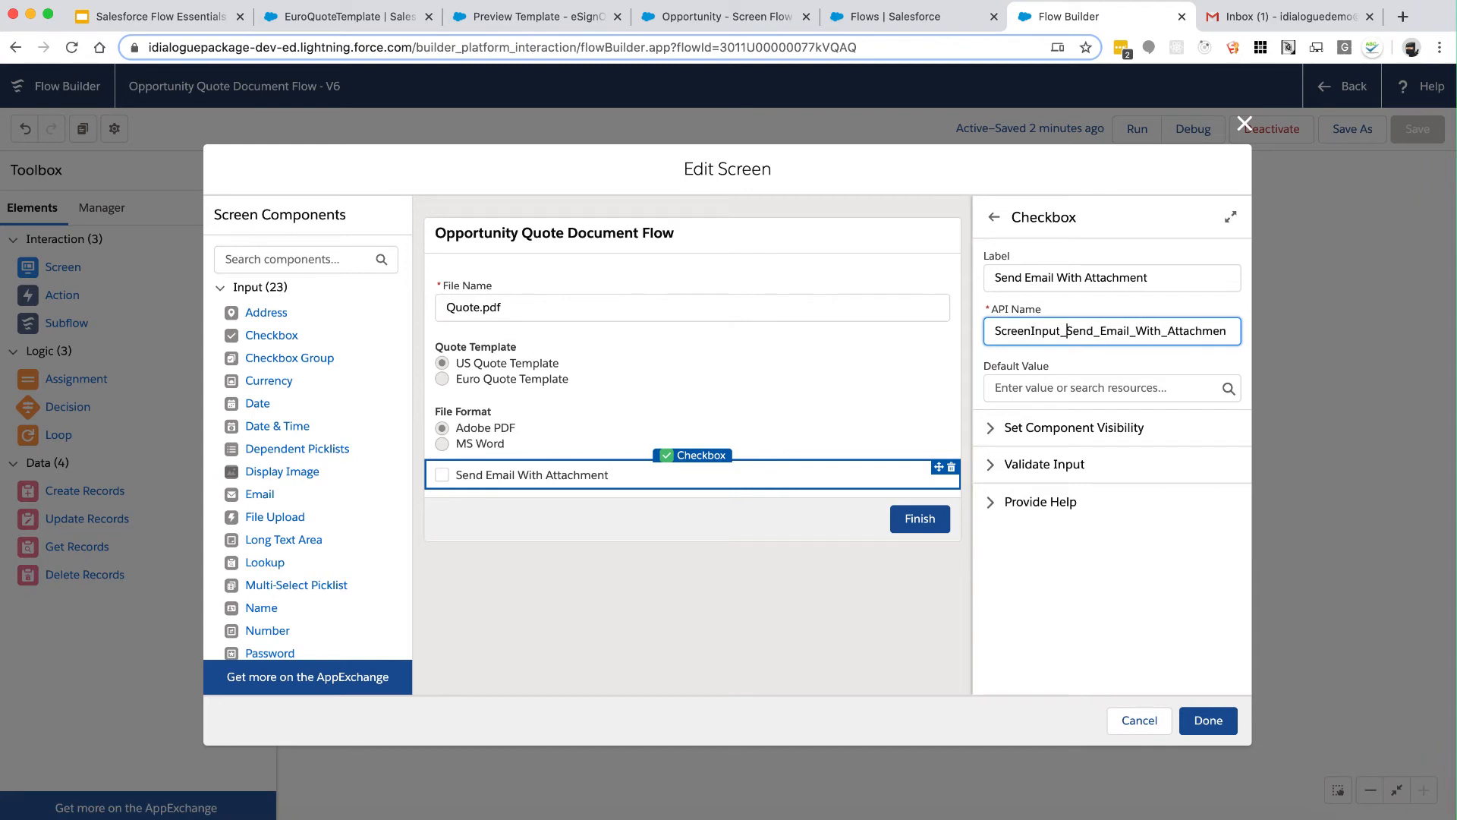
{"action": "key", "text": "BackSpace"}
{"action": "key", "text": "BackSpace"}
Step: Save the Generate Quote screen and add a Send Email With Attachment action from Document actions
{"action": "left_click", "coordinate": [1220, 715]}
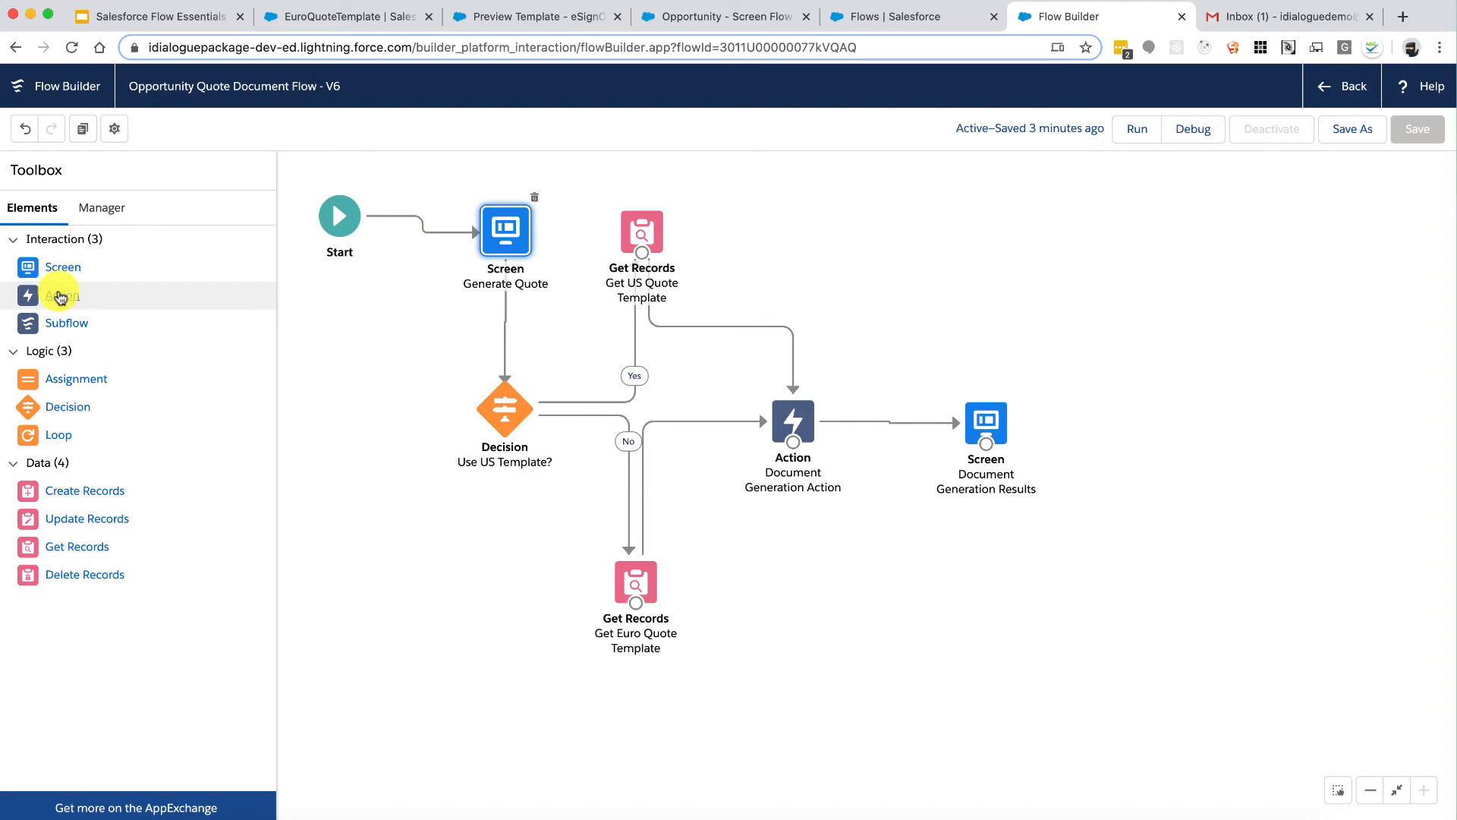
{"action": "left_click_drag", "start_coordinate": [60, 297], "coordinate": [883, 577]}
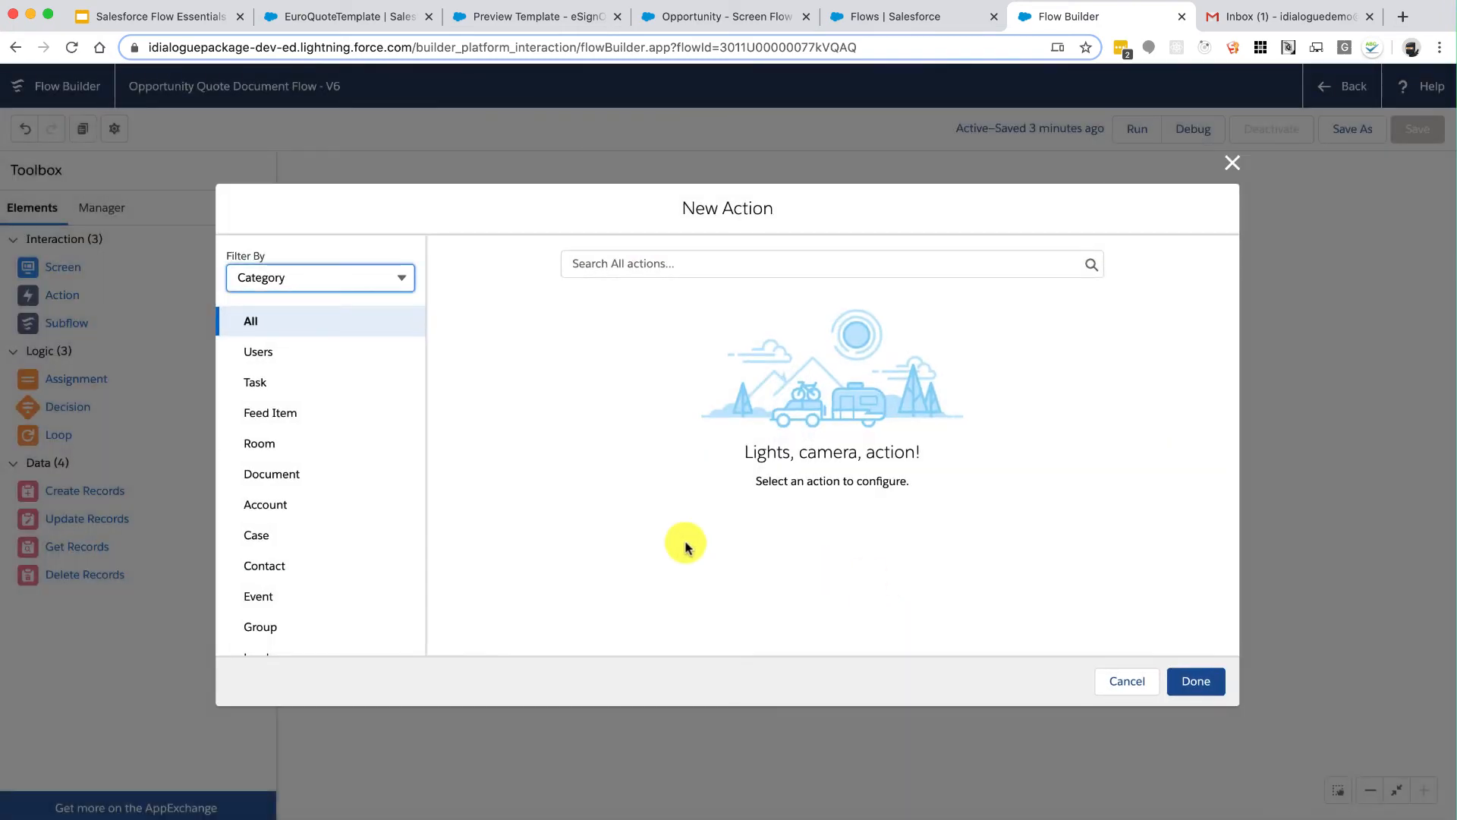
{"action": "left_click", "coordinate": [289, 482]}
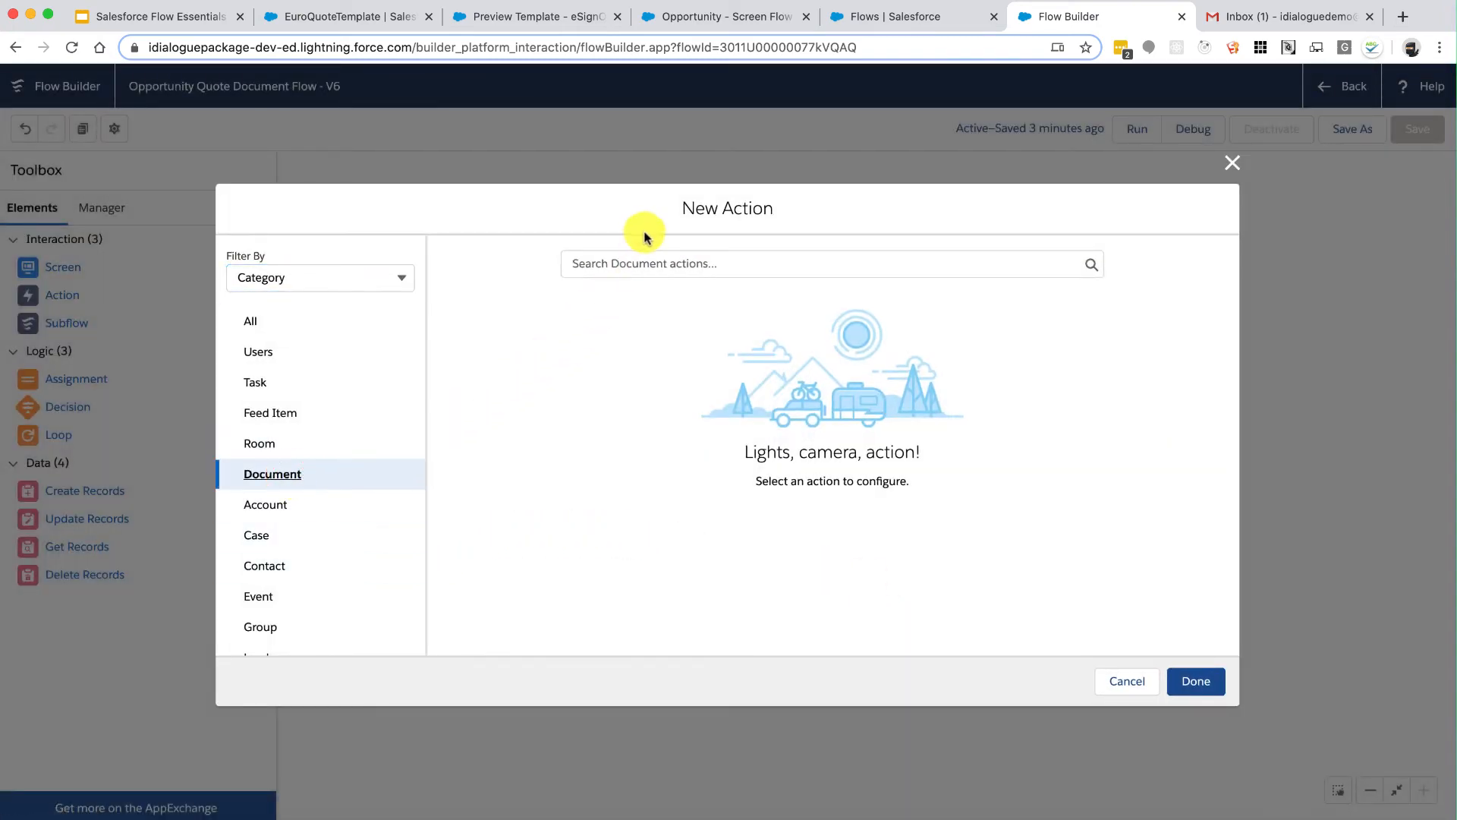
{"action": "left_click", "coordinate": [637, 263]}
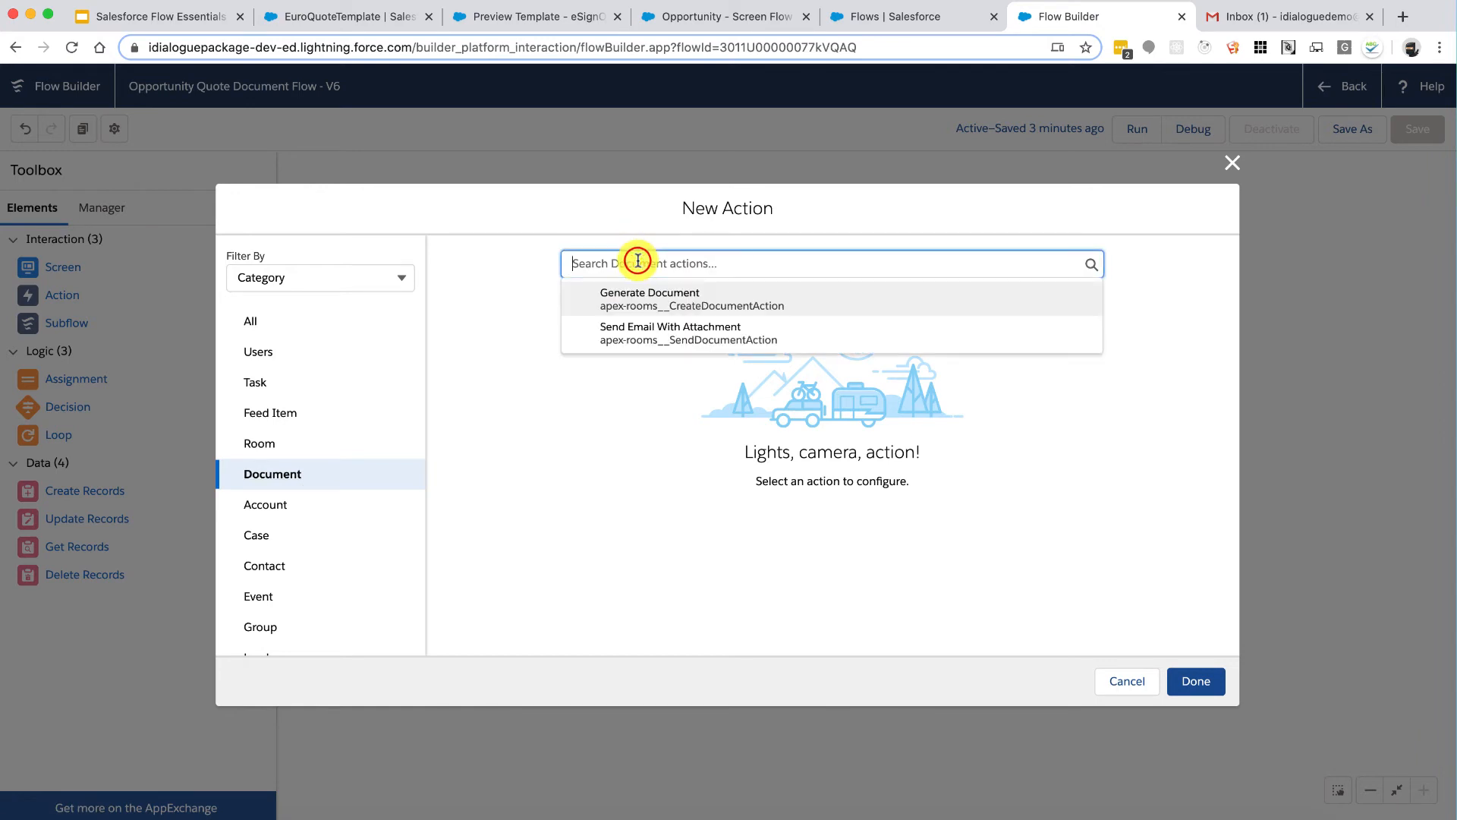
{"action": "left_click", "coordinate": [690, 335]}
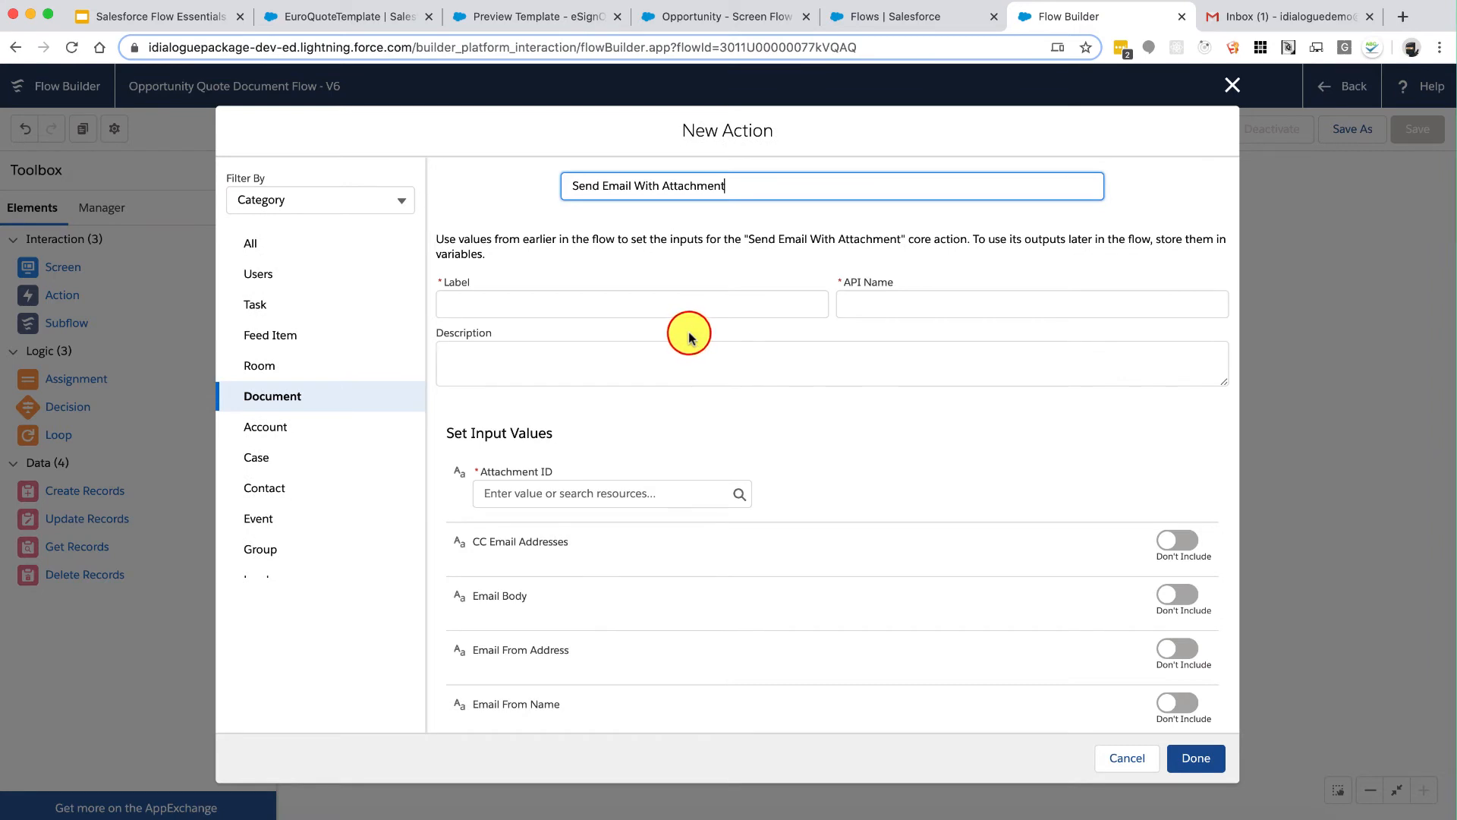
Step: Set Attachment ID to the AttachmentID variable and label the action 'Send Email Action'
{"action": "left_click", "coordinate": [632, 502]}
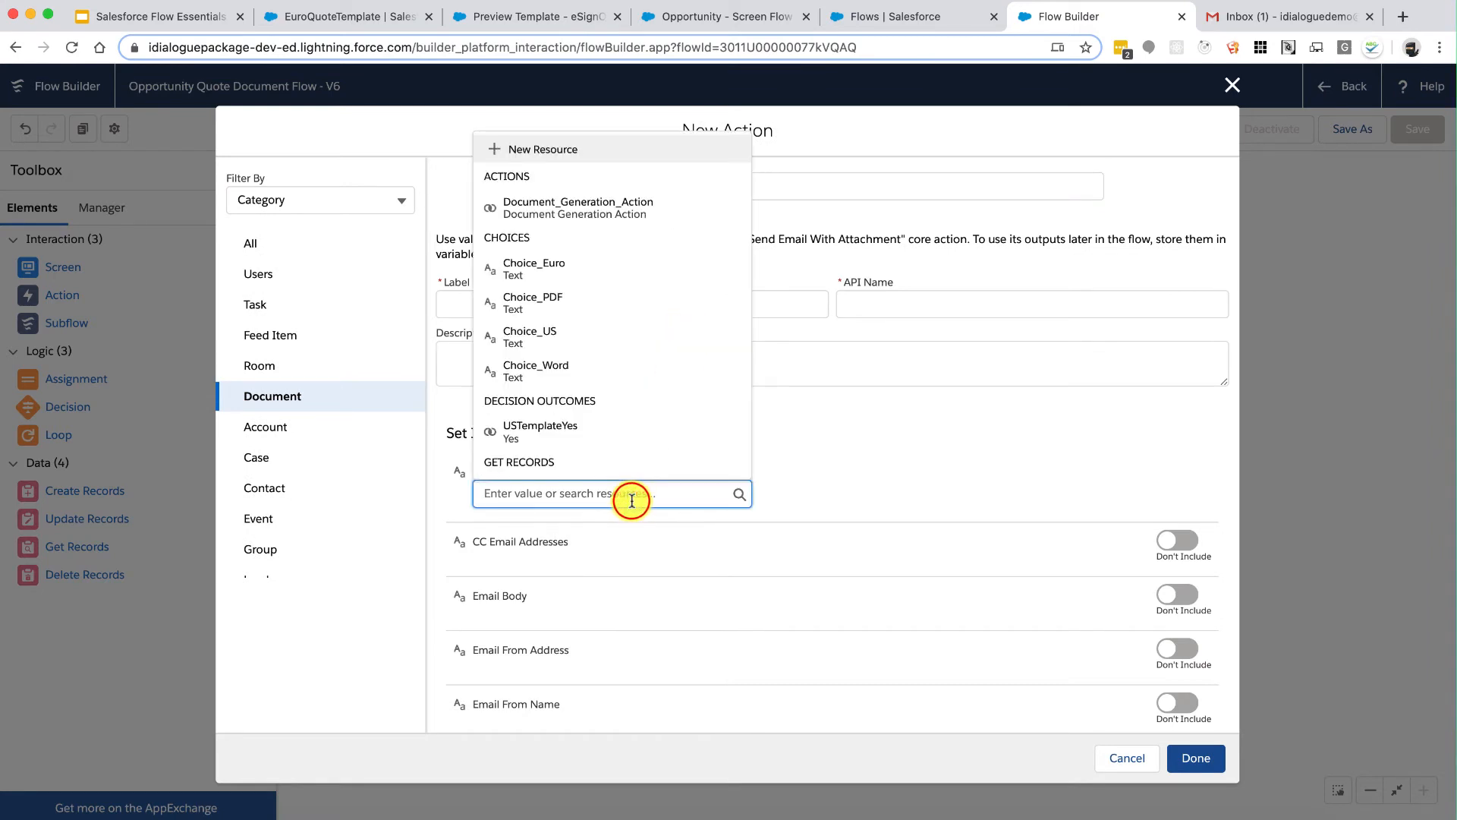
{"action": "scroll", "coordinate": [657, 414], "scroll_direction": "down", "scroll_amount": 10}
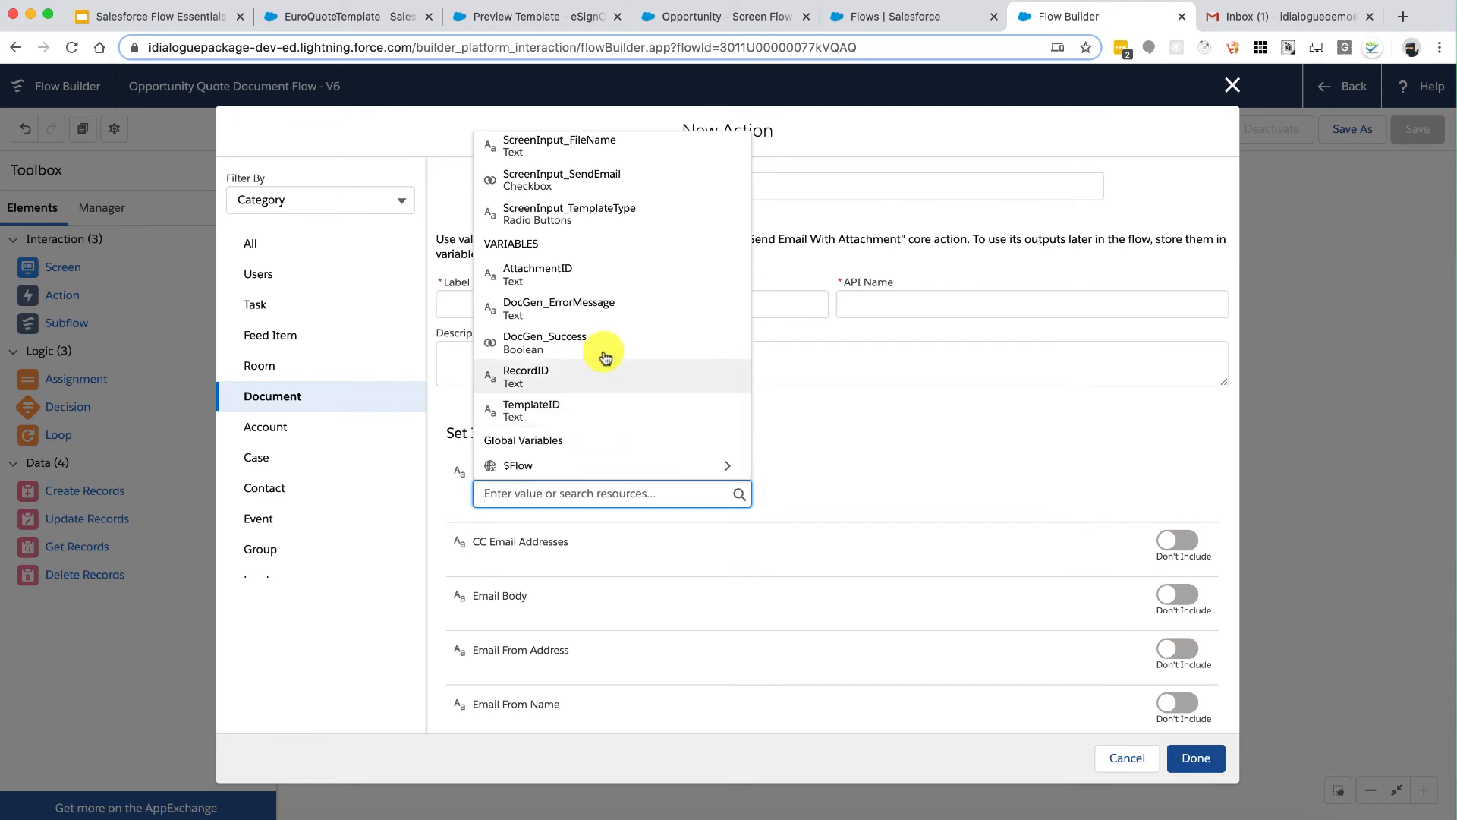
{"action": "left_click", "coordinate": [569, 270]}
{"action": "left_click", "coordinate": [543, 310]}
{"action": "type", "text": "Send Em"}
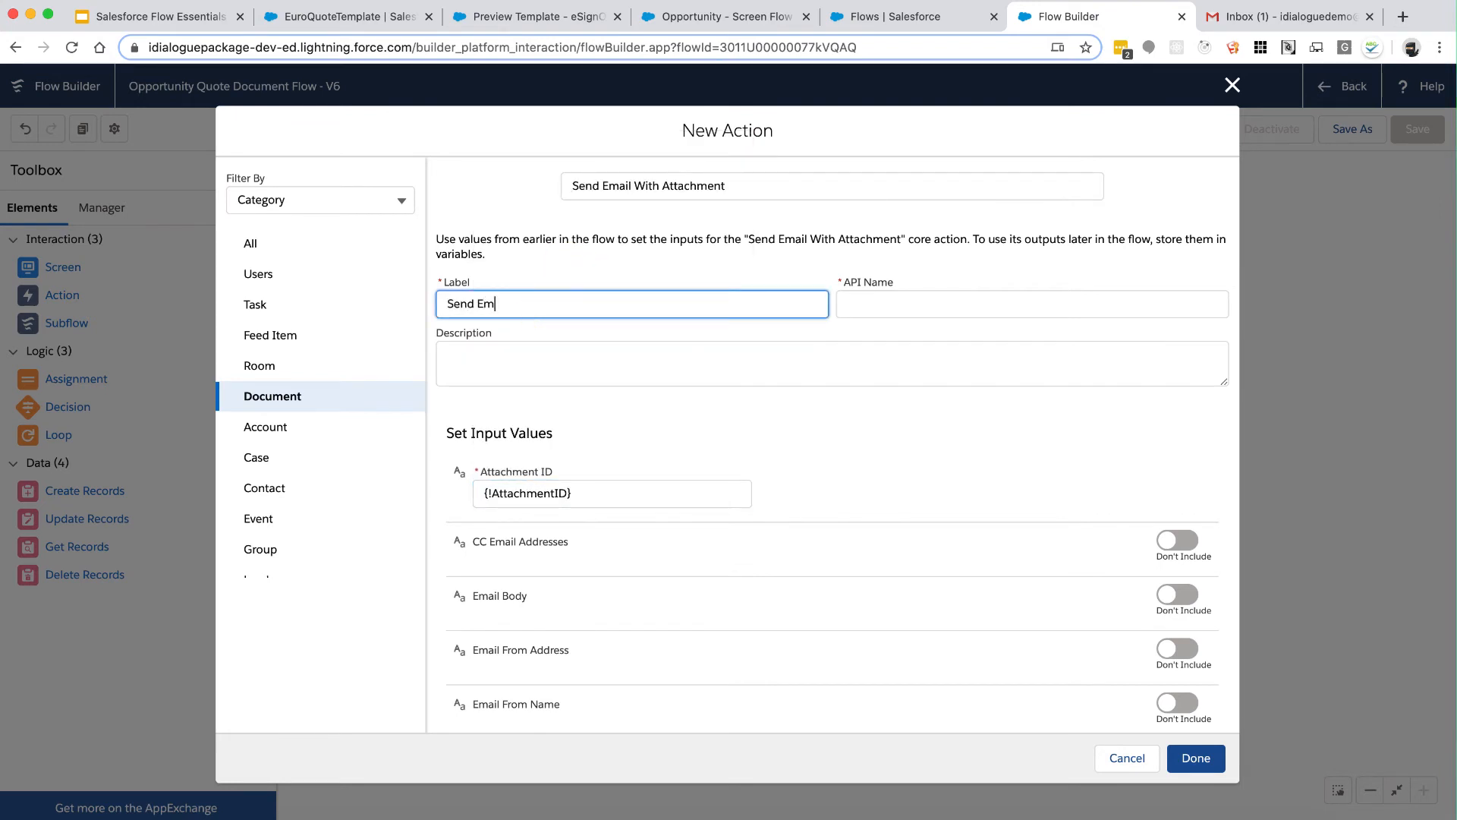
{"action": "type", "text": "ail"}
{"action": "key", "text": "Tab"}
{"action": "left_click", "coordinate": [562, 300]}
{"action": "type", "text": "Action"}
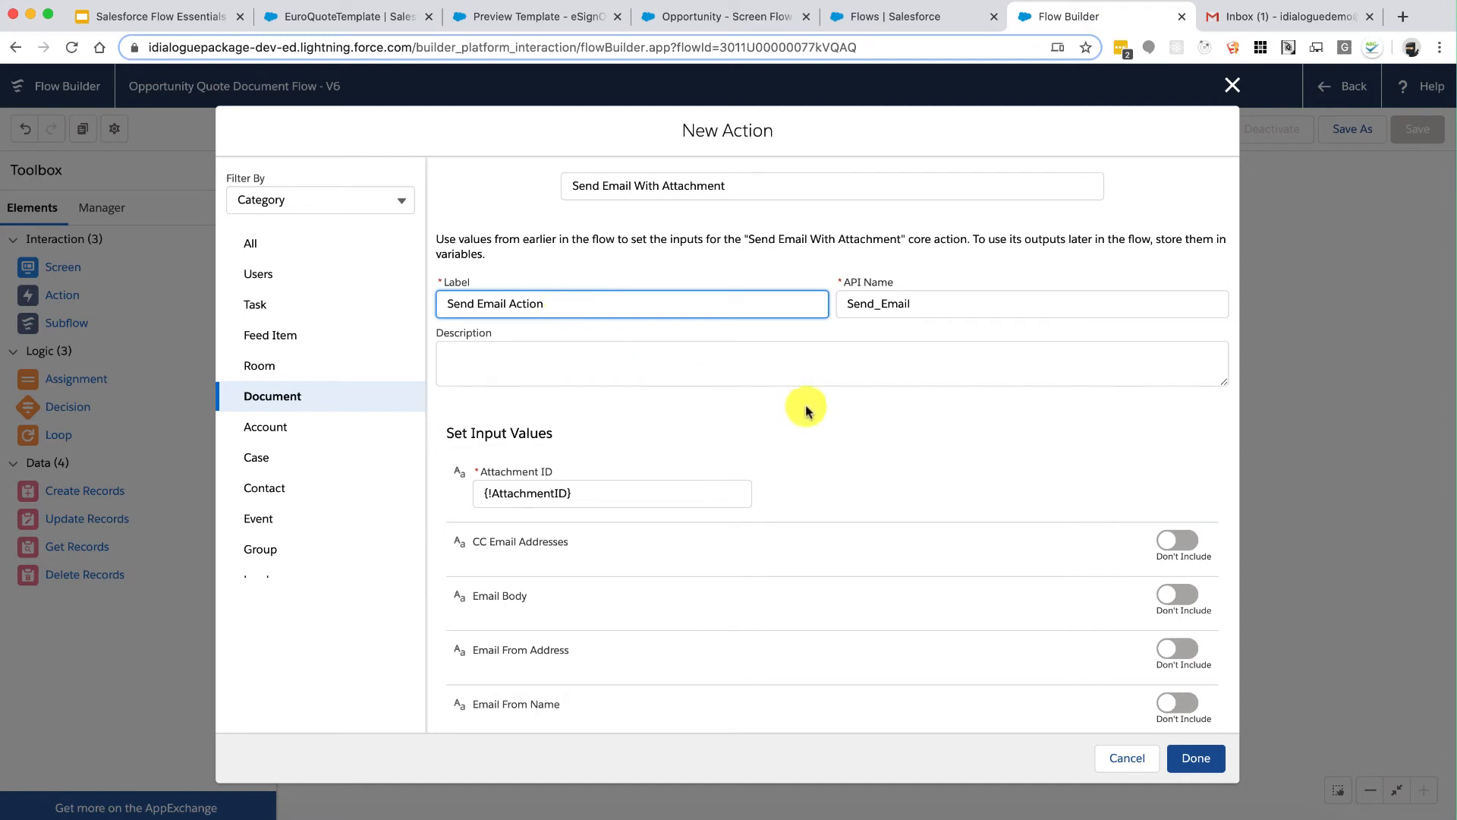
{"action": "left_click", "coordinate": [856, 434]}
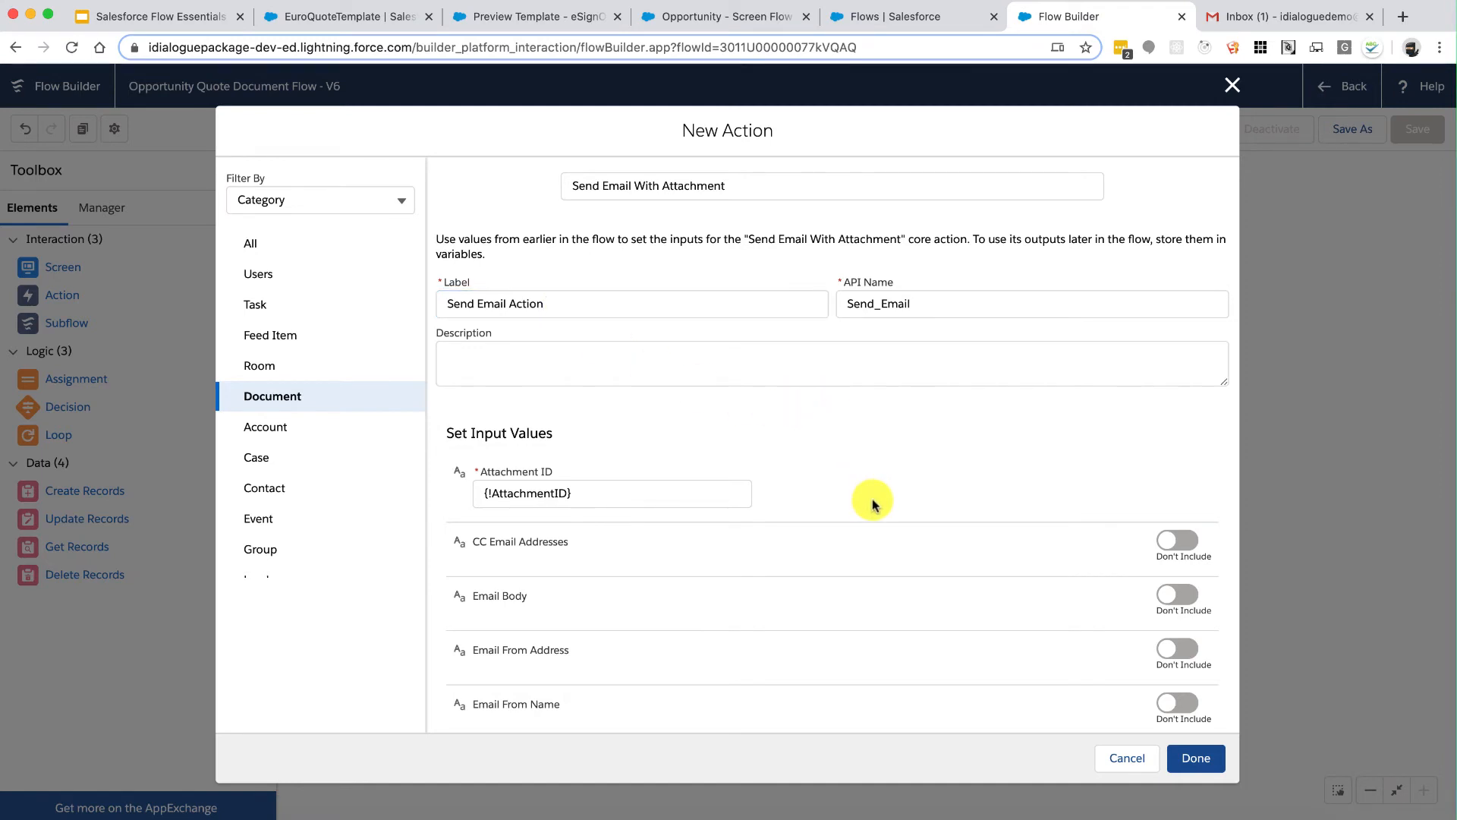
Step: Review the optional email inputs, leave them excluded, and place the action on the canvas
{"action": "scroll", "coordinate": [872, 503], "scroll_direction": "down", "scroll_amount": 4}
{"action": "scroll", "coordinate": [872, 504], "scroll_direction": "down", "scroll_amount": 5}
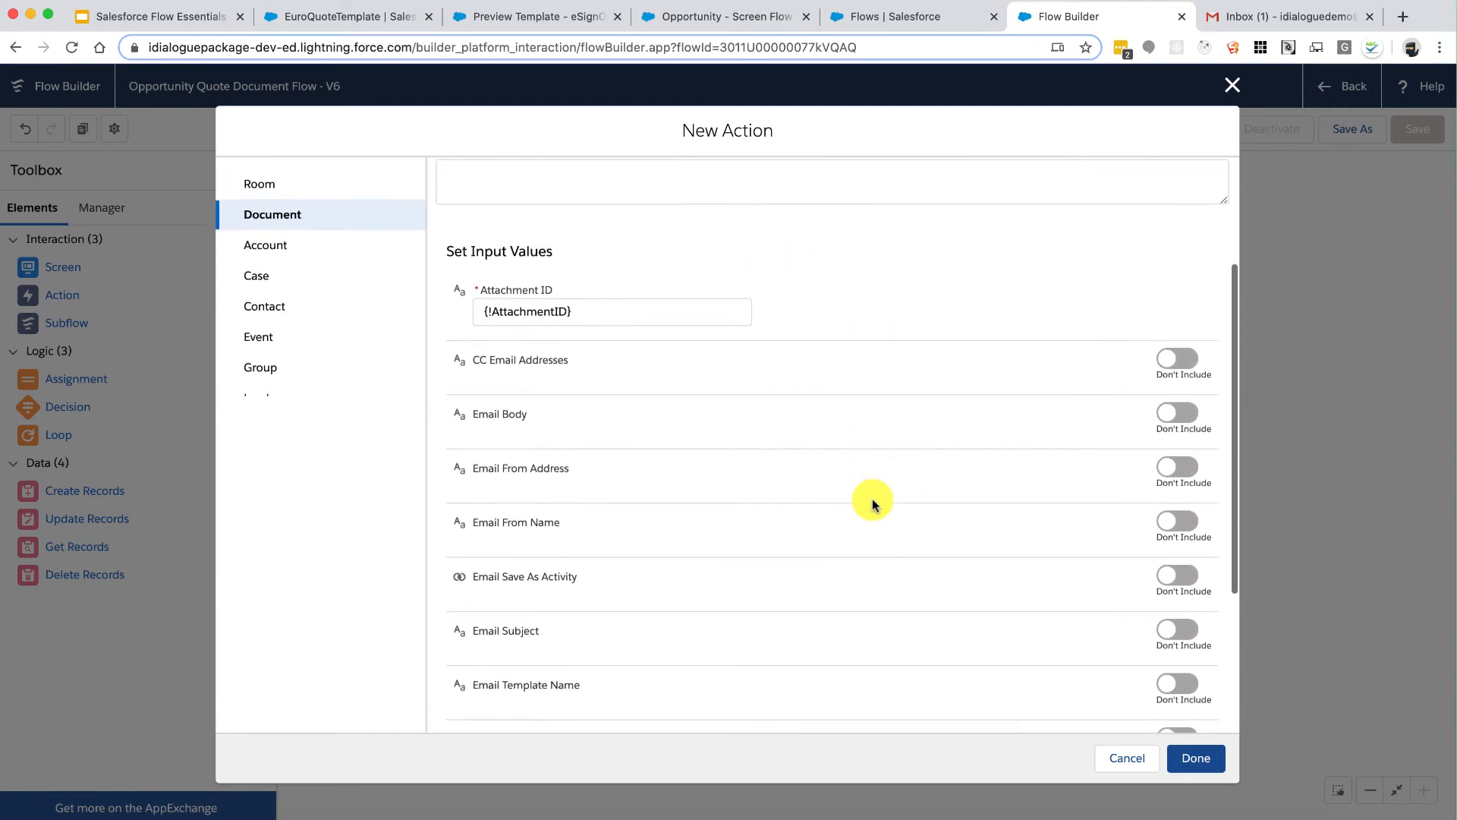
{"action": "scroll", "coordinate": [873, 503], "scroll_direction": "up", "scroll_amount": 1}
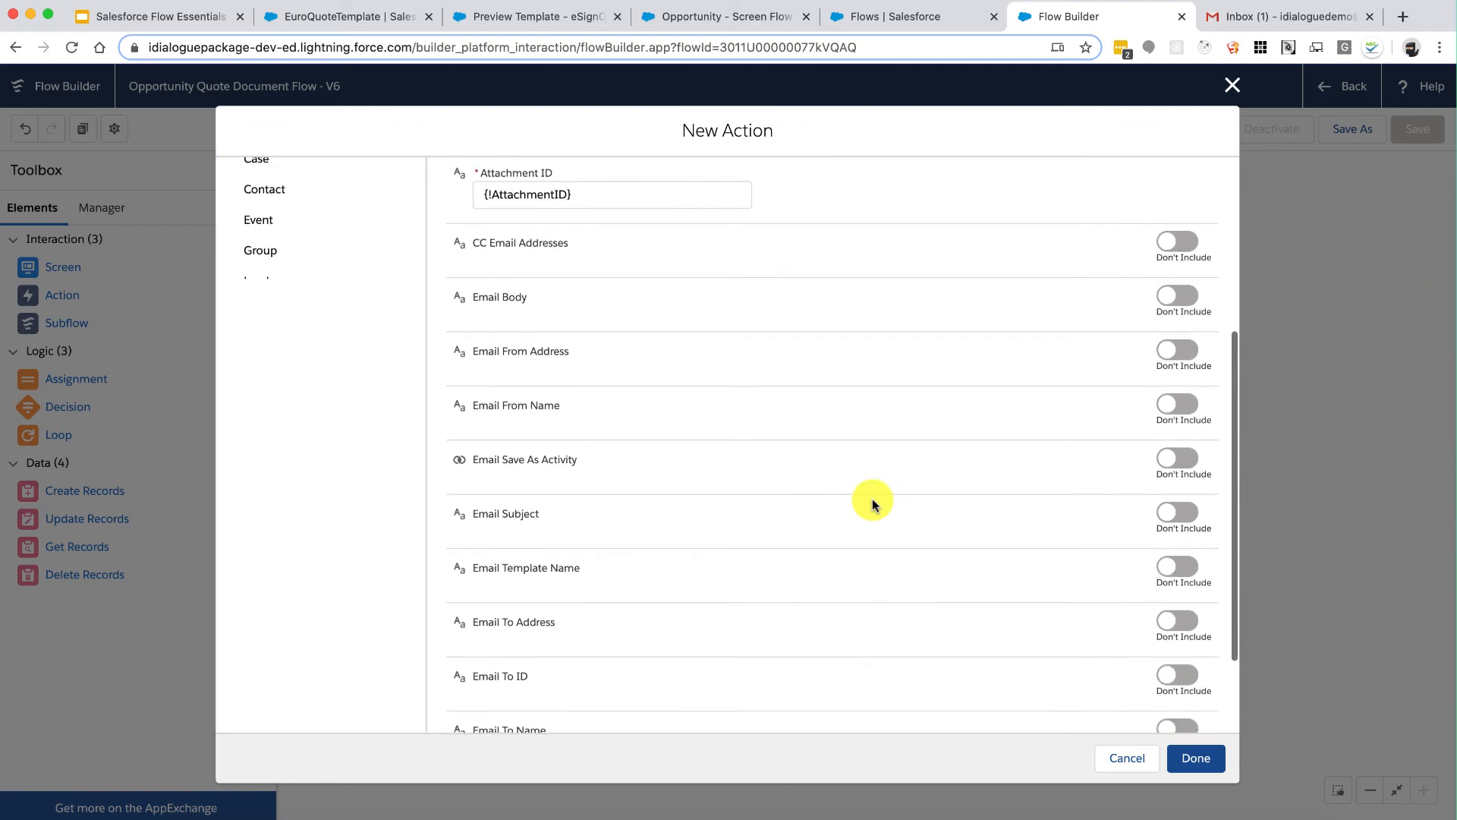
{"action": "scroll", "coordinate": [873, 503], "scroll_direction": "down", "scroll_amount": 3}
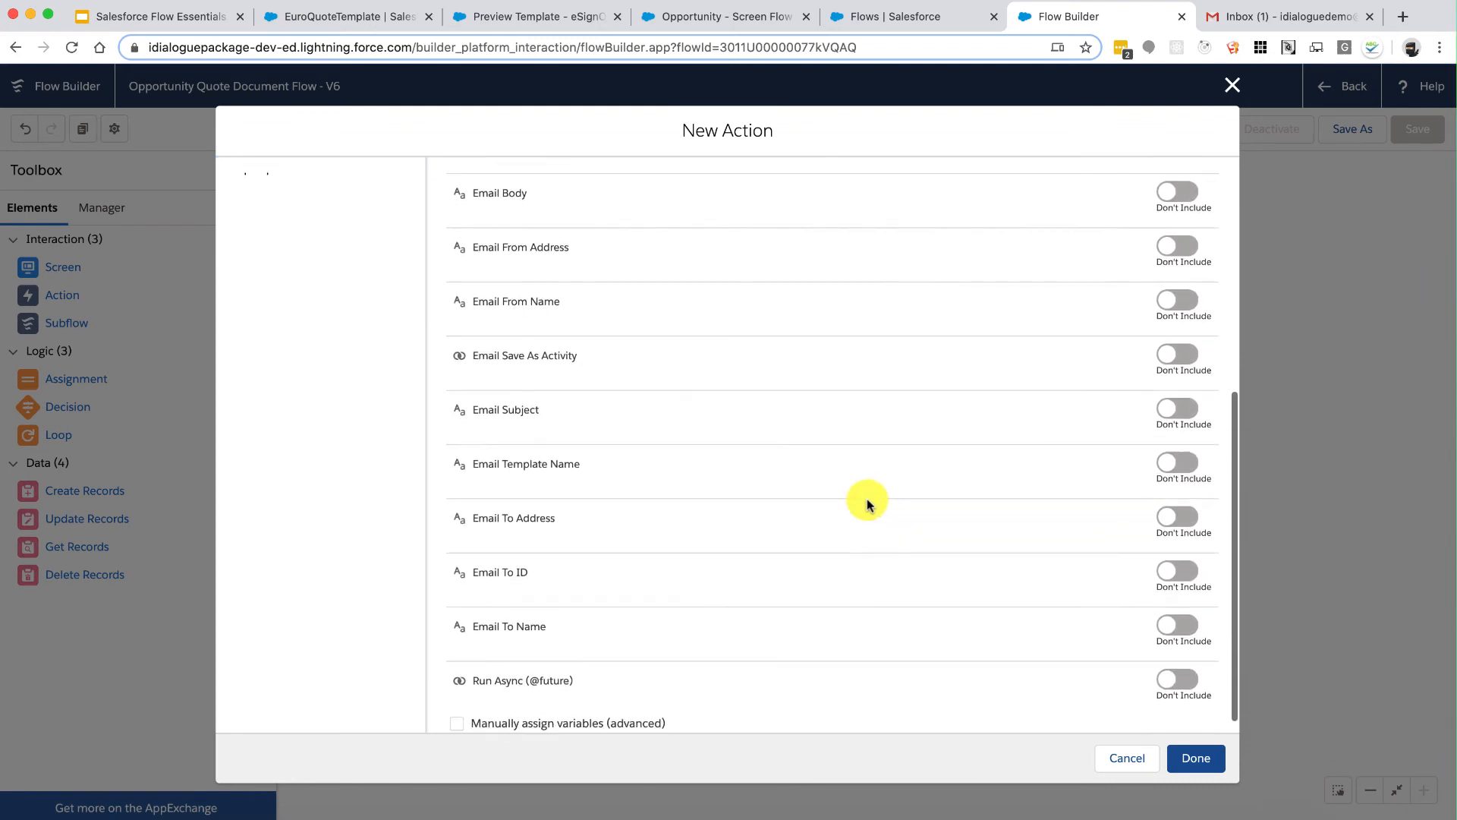
{"action": "left_click", "coordinate": [550, 462]}
{"action": "scroll", "coordinate": [902, 510], "scroll_direction": "down", "scroll_amount": 1}
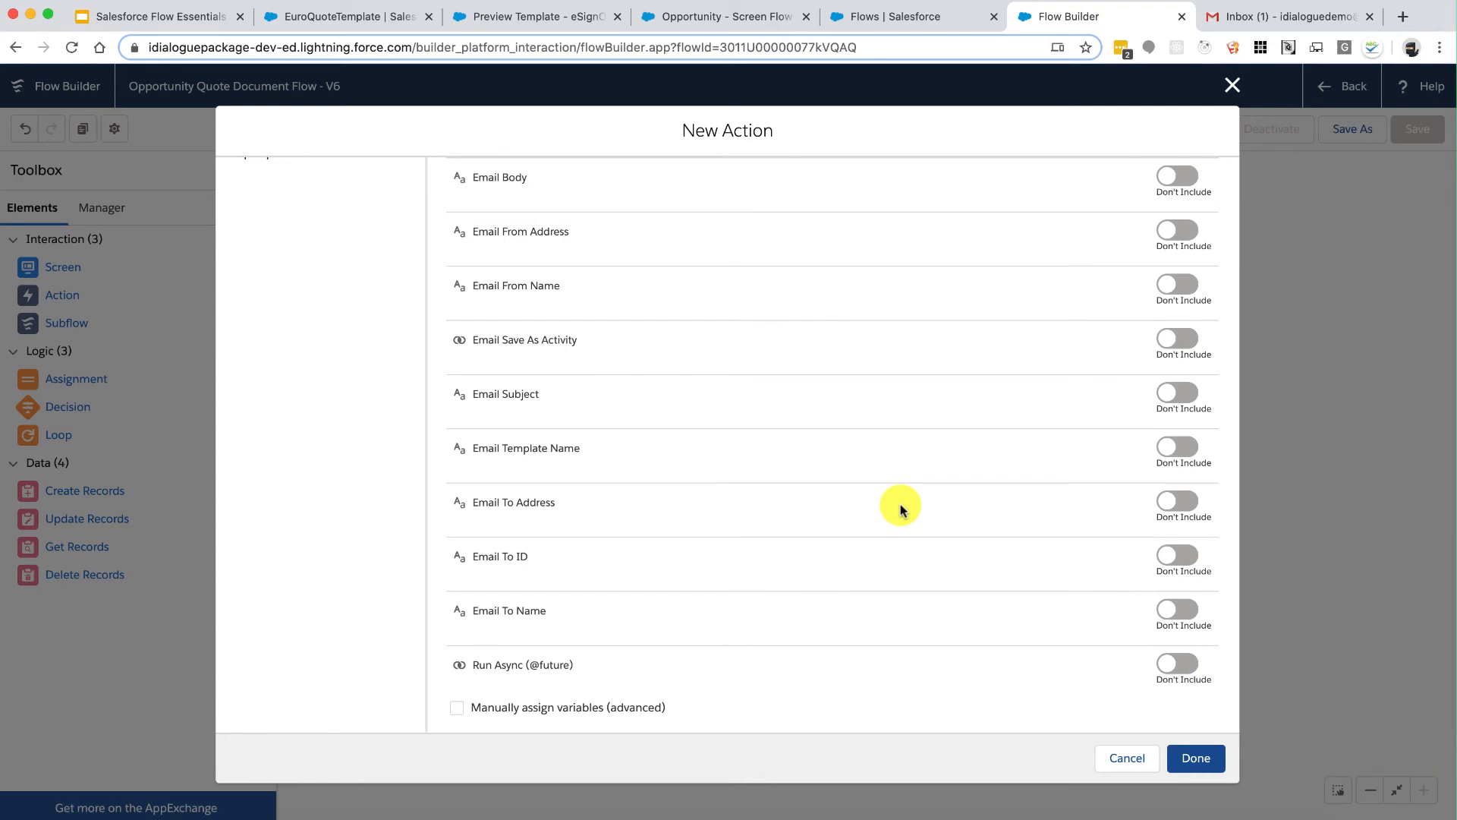
{"action": "left_click_drag", "start_coordinate": [473, 556], "coordinate": [528, 560]}
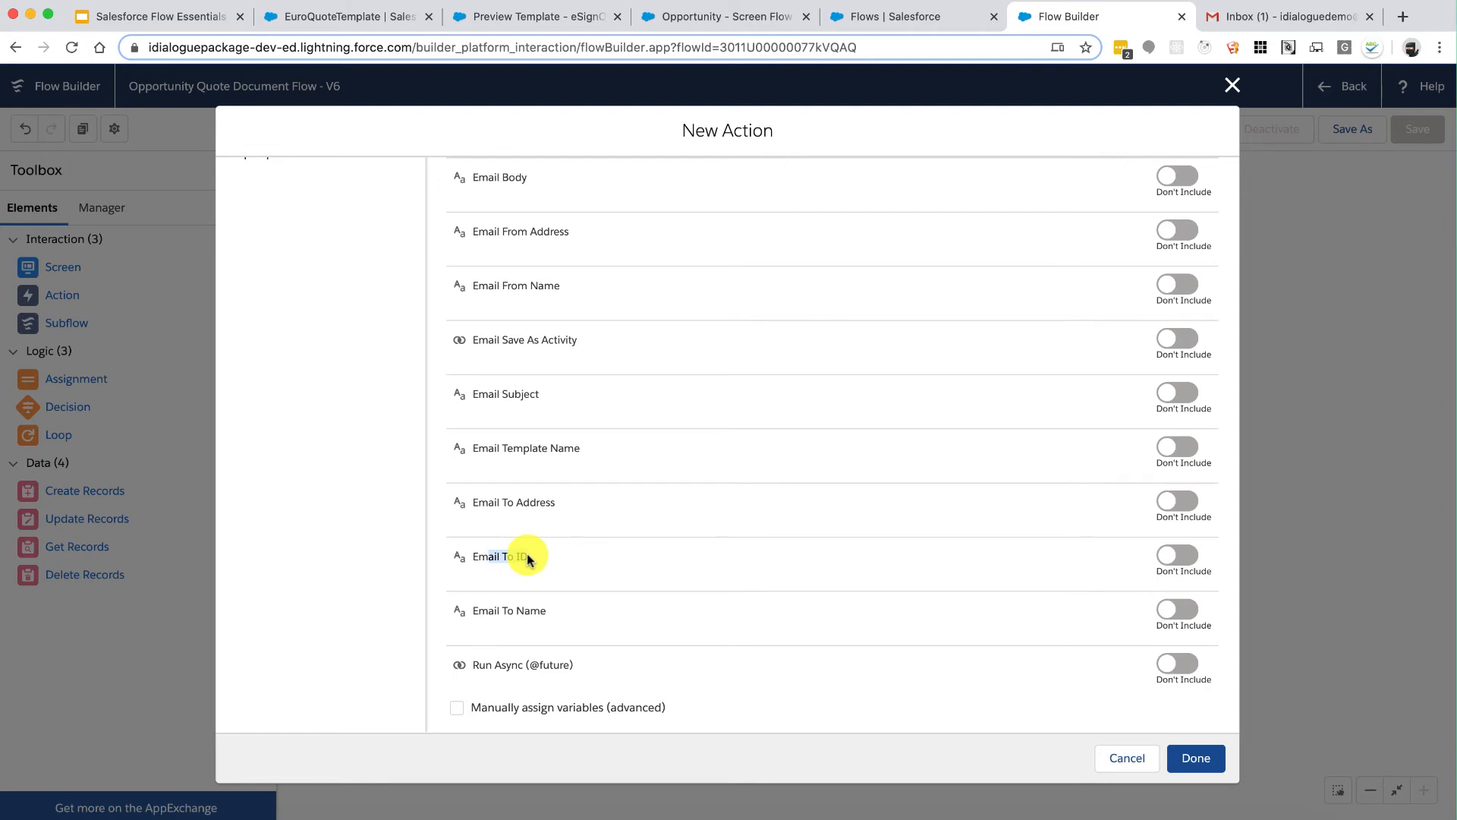
{"action": "left_click", "coordinate": [589, 562]}
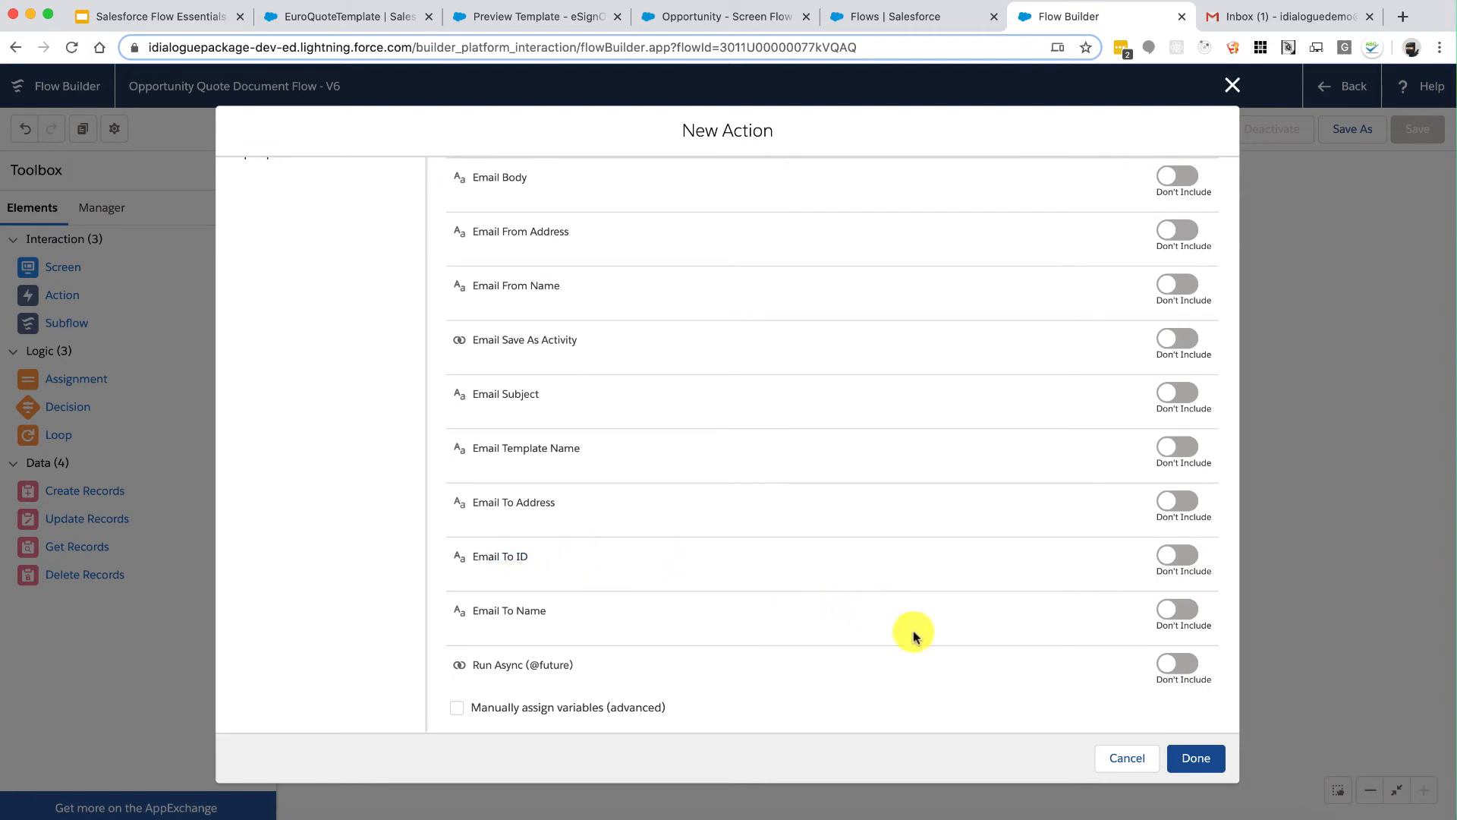
{"action": "left_click", "coordinate": [1189, 758]}
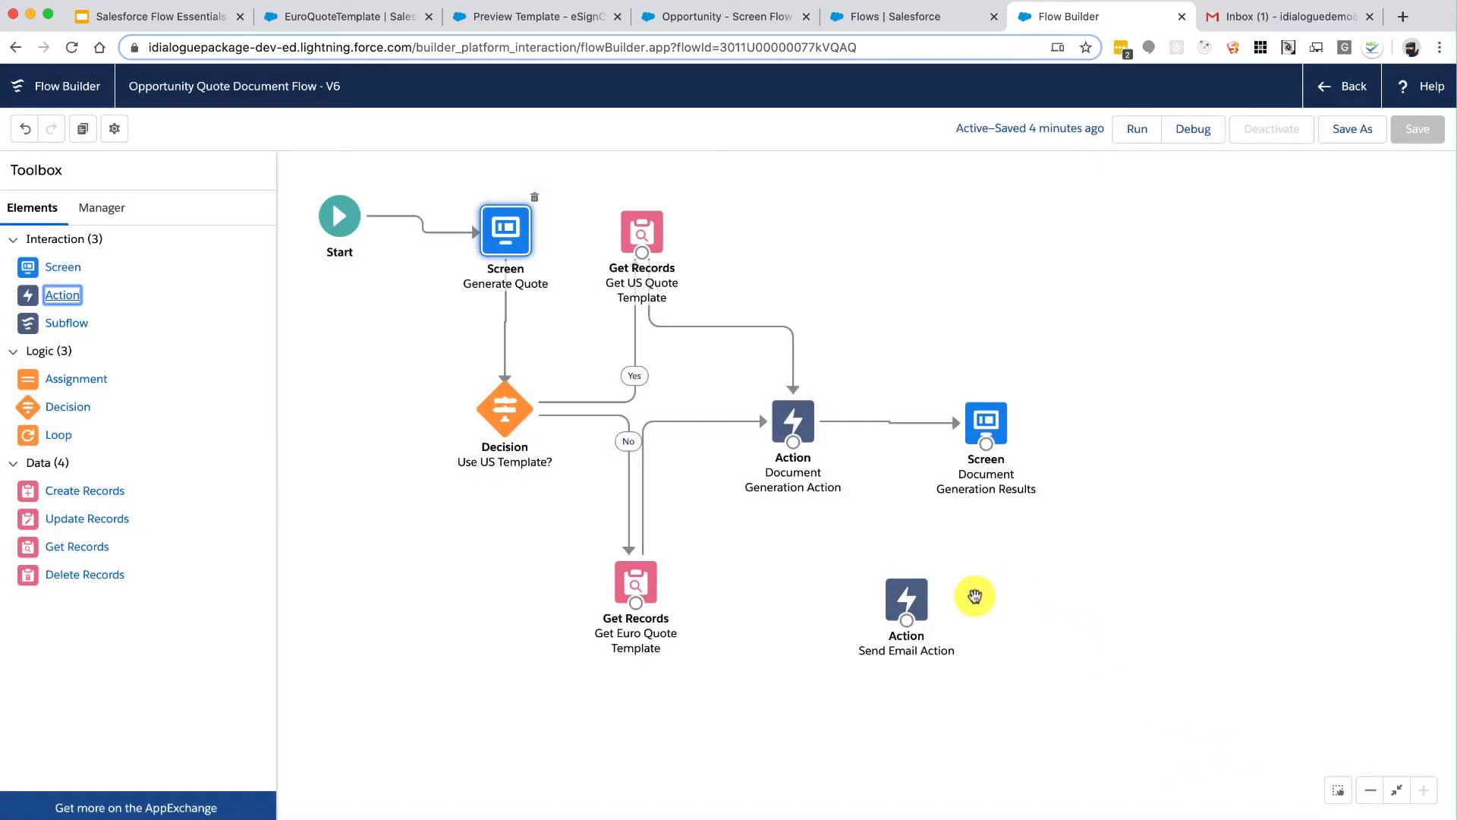
Step: Add a screen labelled 'Send Email' with API name Send_Email_Inputs and no Pause option
{"action": "left_click_drag", "start_coordinate": [910, 596], "coordinate": [992, 609]}
{"action": "left_click_drag", "start_coordinate": [27, 267], "coordinate": [793, 594]}
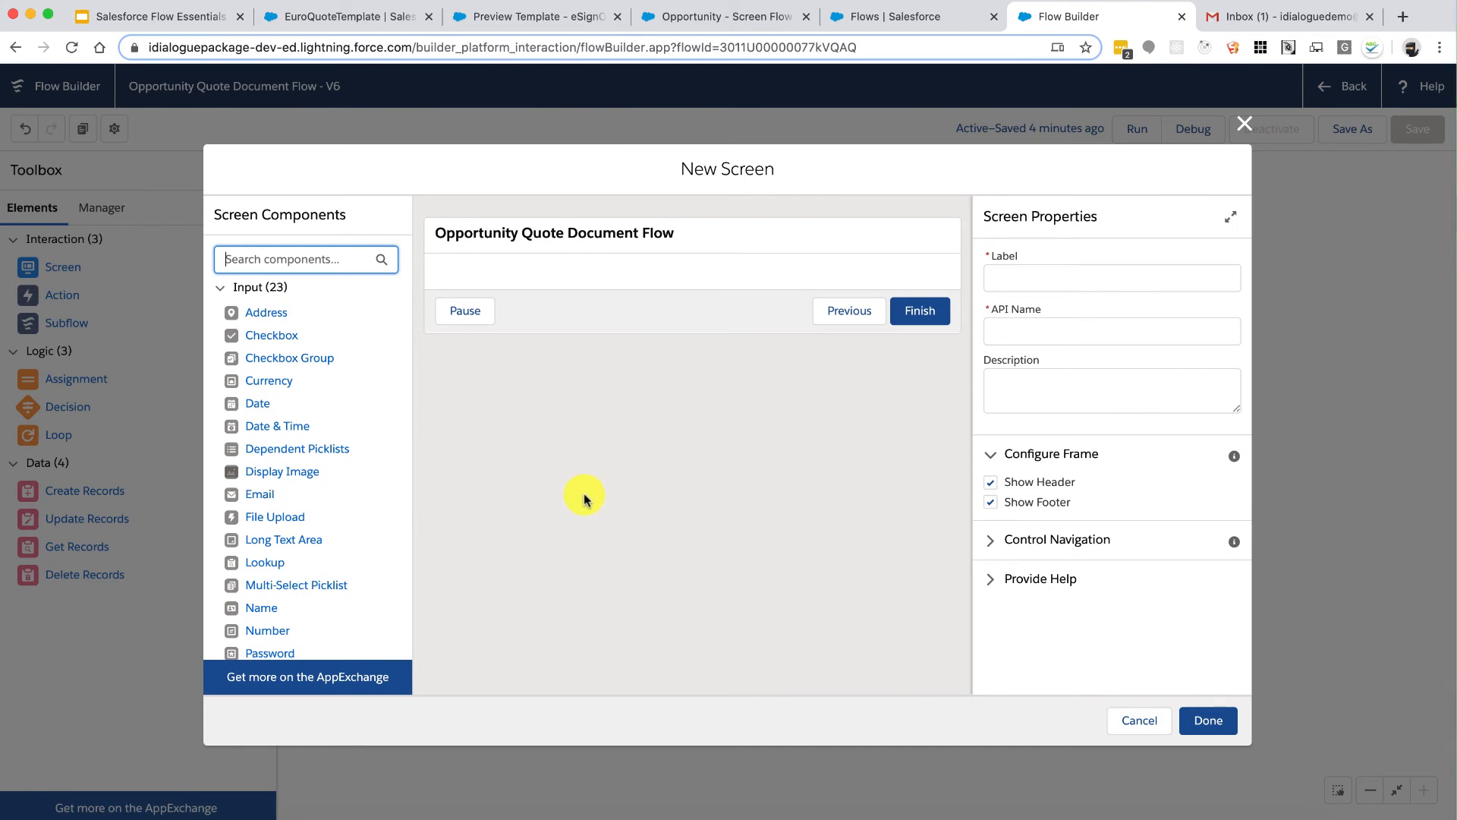
{"action": "left_click", "coordinate": [1054, 276]}
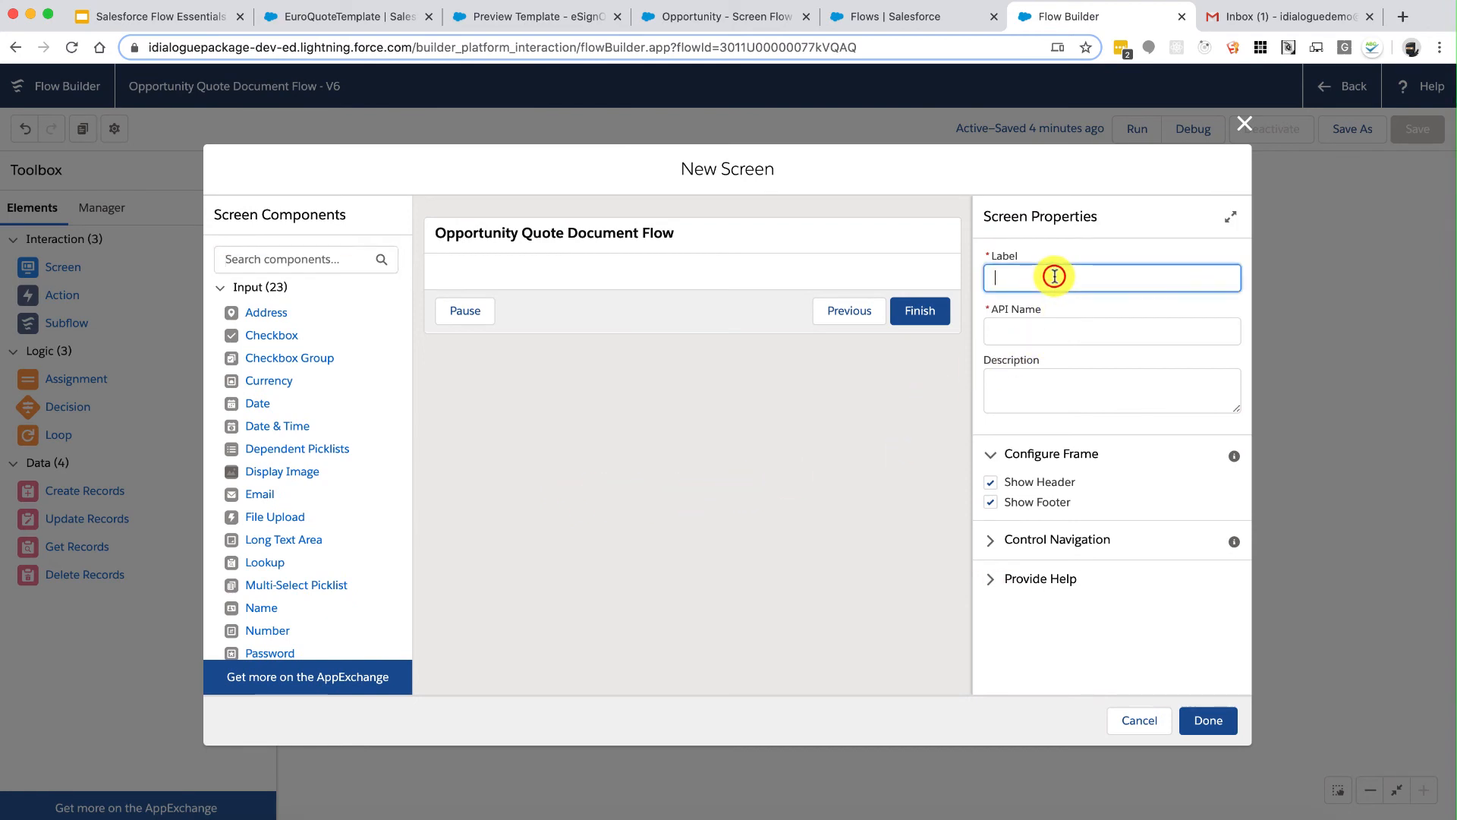
{"action": "type", "text": "S"}
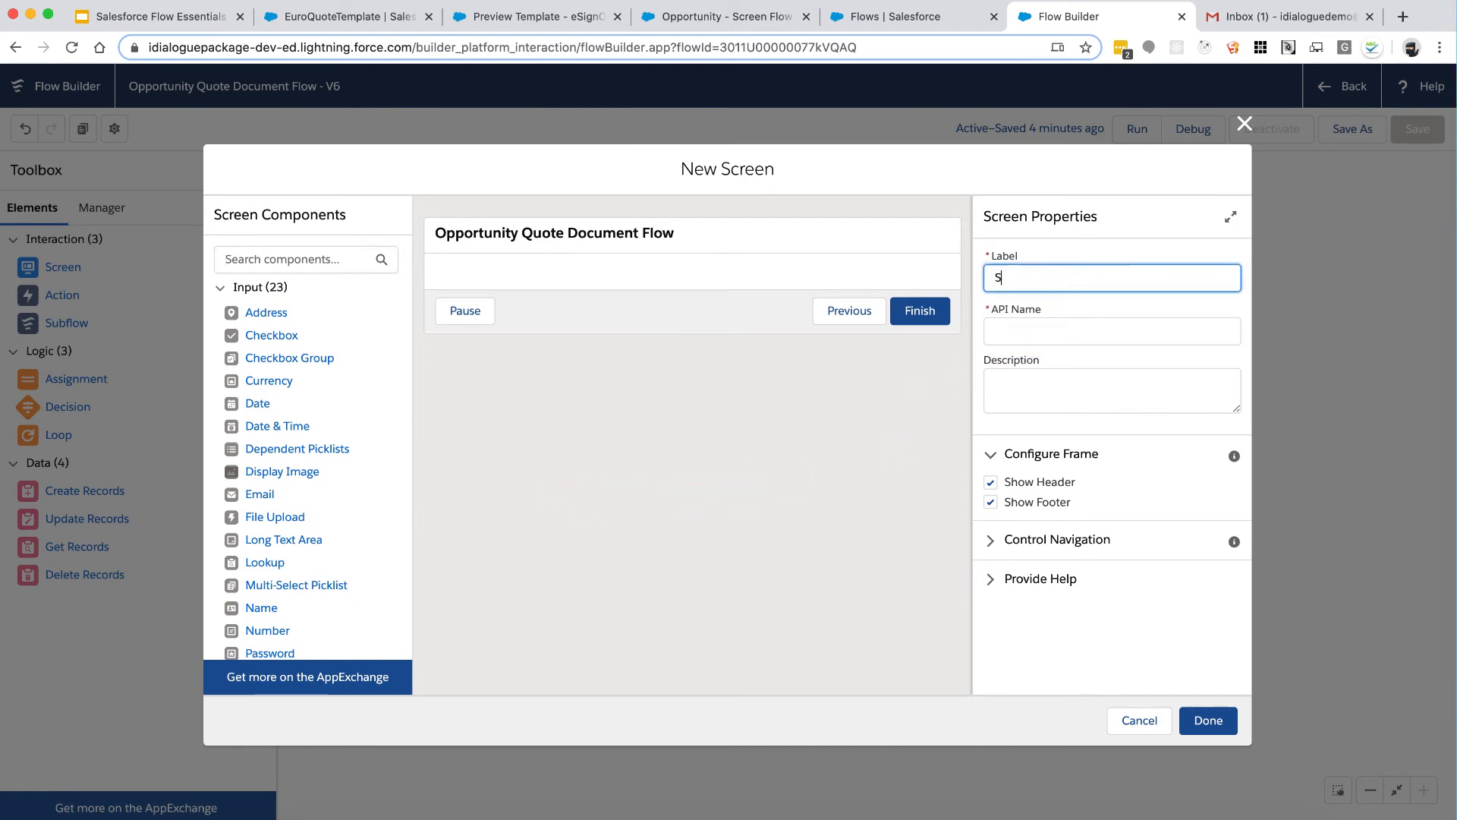
{"action": "type", "text": "end Email"}
{"action": "key", "text": "Tab"}
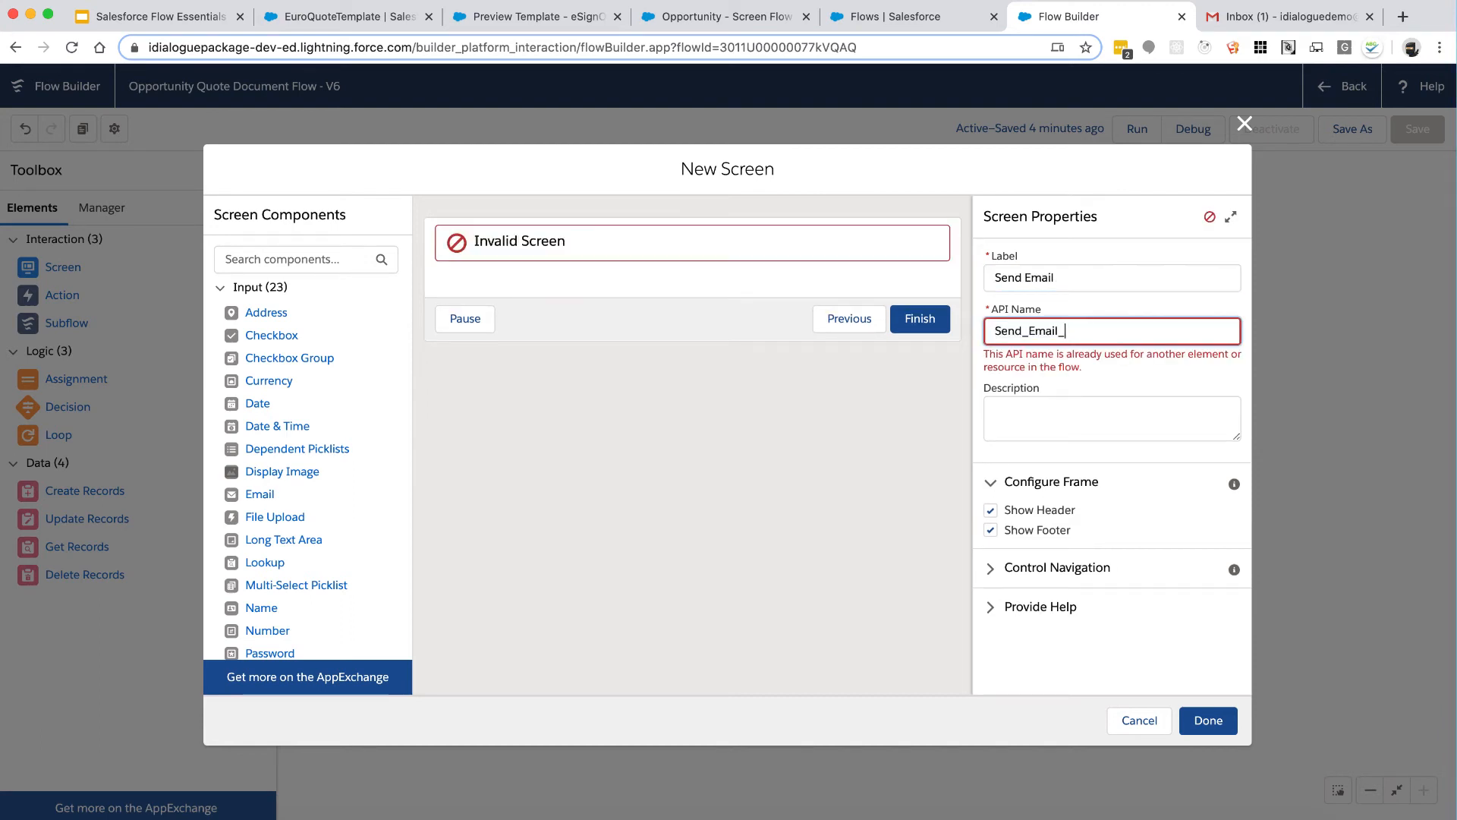
{"action": "type", "text": "_Inputs"}
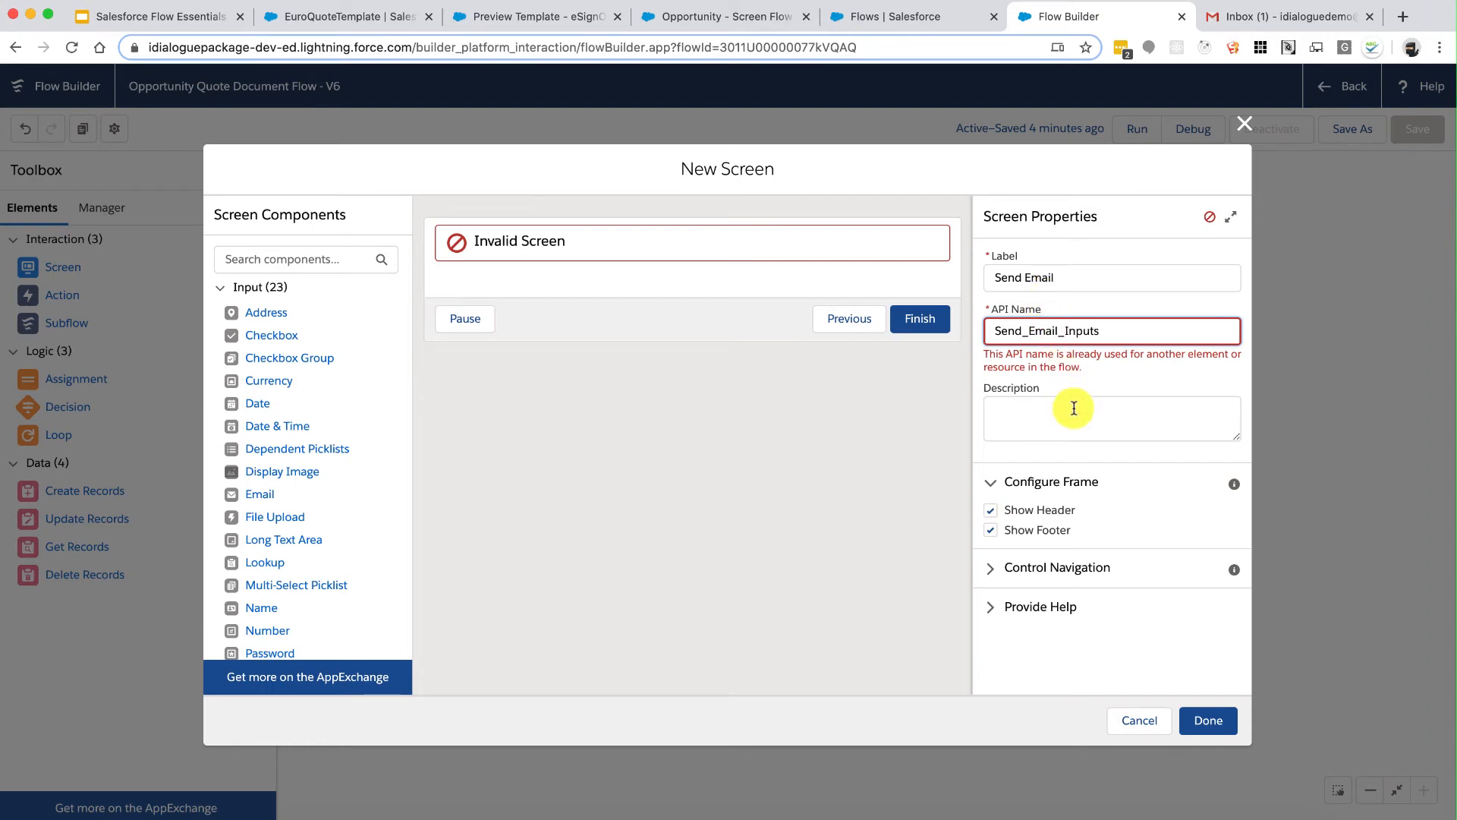
{"action": "left_click", "coordinate": [1073, 403]}
{"action": "left_click", "coordinate": [990, 539]}
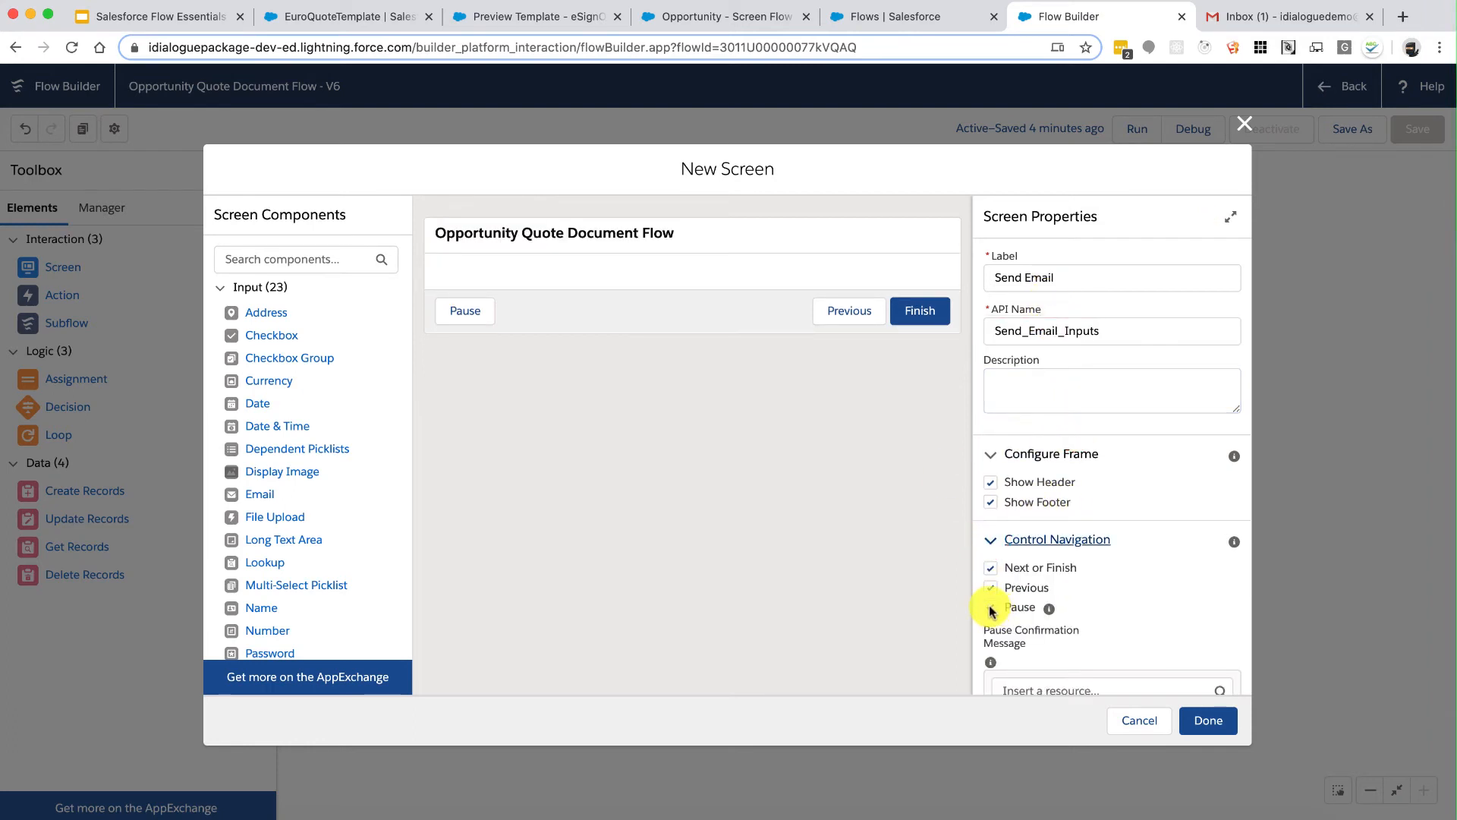
{"action": "left_click", "coordinate": [991, 608]}
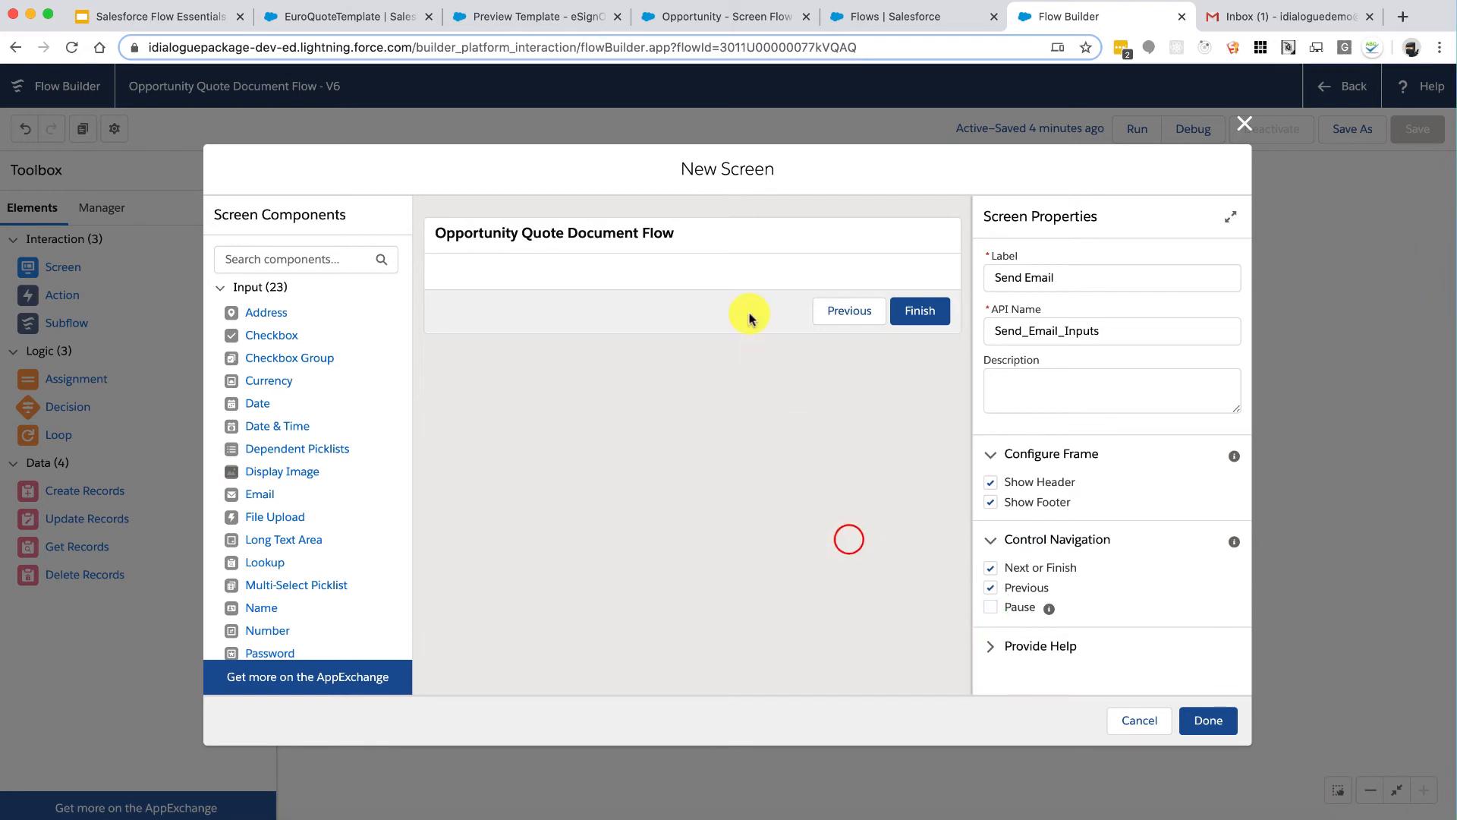
Step: Drag two Text components and a Long Text Area onto the Send Email screen
{"action": "scroll", "coordinate": [301, 501], "scroll_direction": "down", "scroll_amount": 2}
{"action": "scroll", "coordinate": [302, 501], "scroll_direction": "down", "scroll_amount": 5}
{"action": "left_click", "coordinate": [268, 558]}
{"action": "left_click_drag", "start_coordinate": [268, 558], "coordinate": [554, 285]}
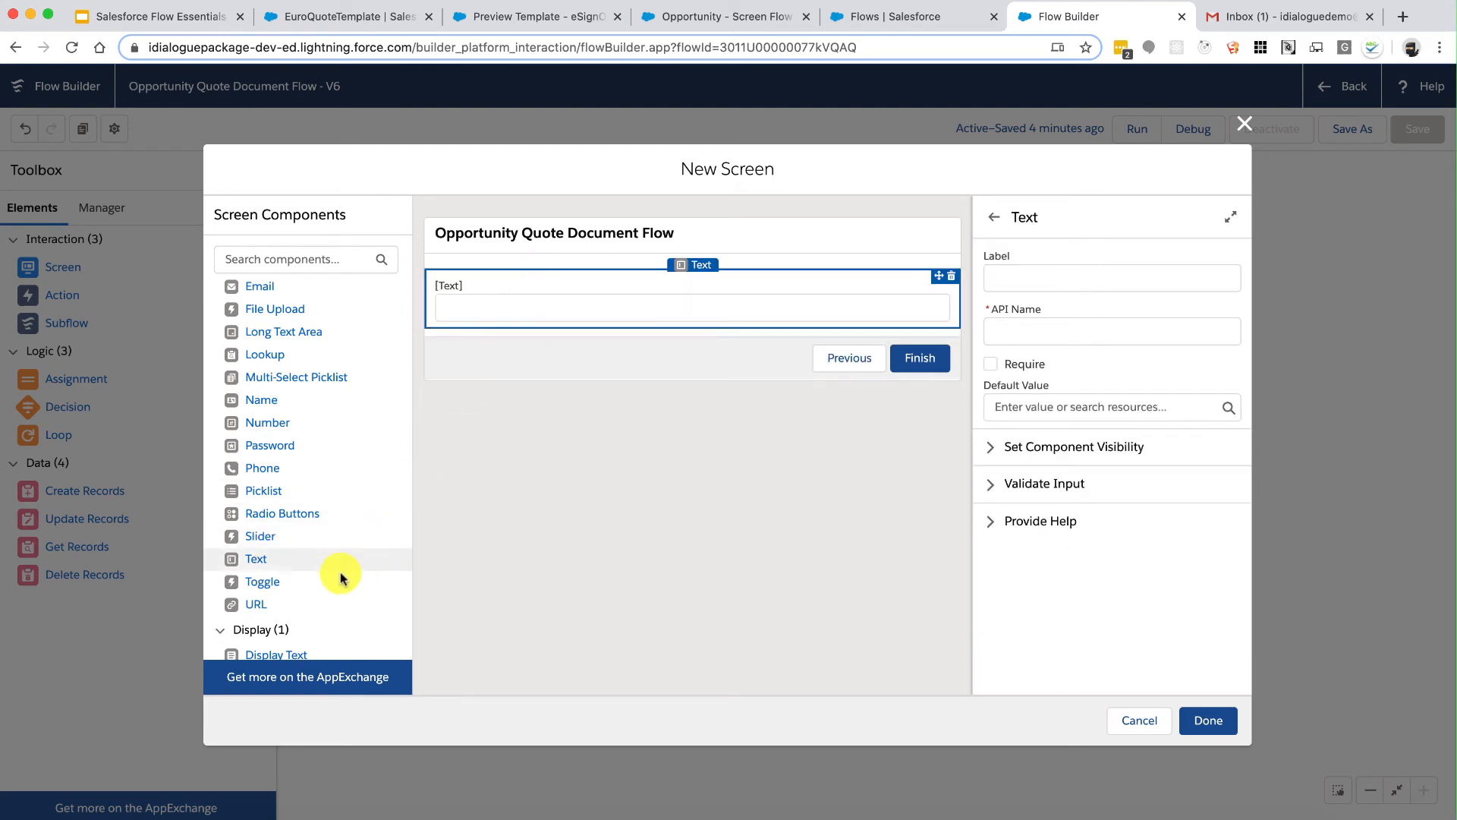
{"action": "left_click_drag", "start_coordinate": [305, 564], "coordinate": [548, 326]}
{"action": "scroll", "coordinate": [324, 602], "scroll_direction": "down", "scroll_amount": 1}
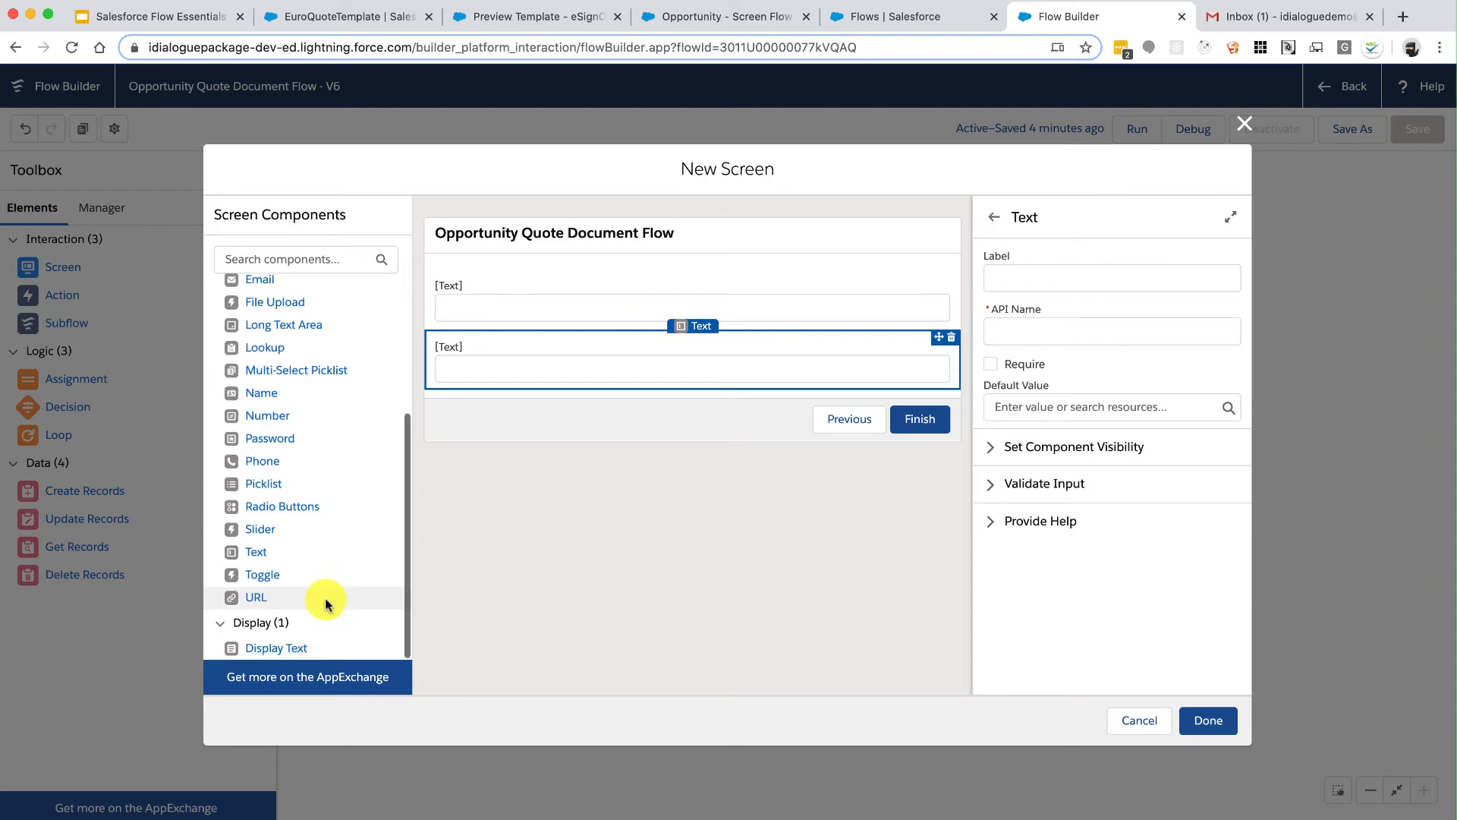
{"action": "left_click_drag", "start_coordinate": [302, 331], "coordinate": [560, 378]}
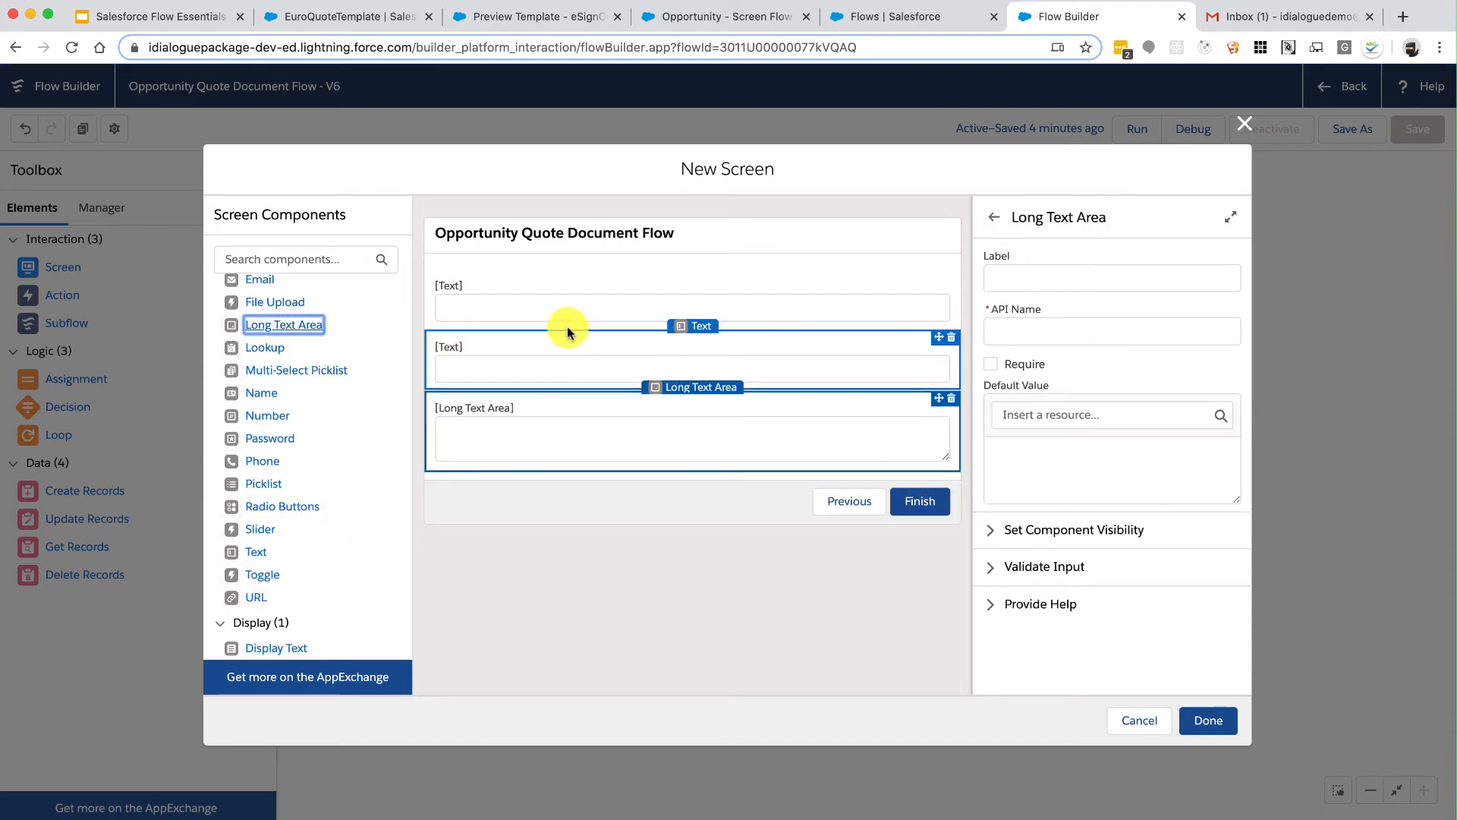
{"action": "left_click", "coordinate": [590, 306]}
Step: Make the first text field a required 'Email To Address' with API name EmailInput_EmailToAddress
{"action": "left_click", "coordinate": [1036, 281]}
{"action": "type", "text": "Email To Address"}
{"action": "key", "text": "Tab"}
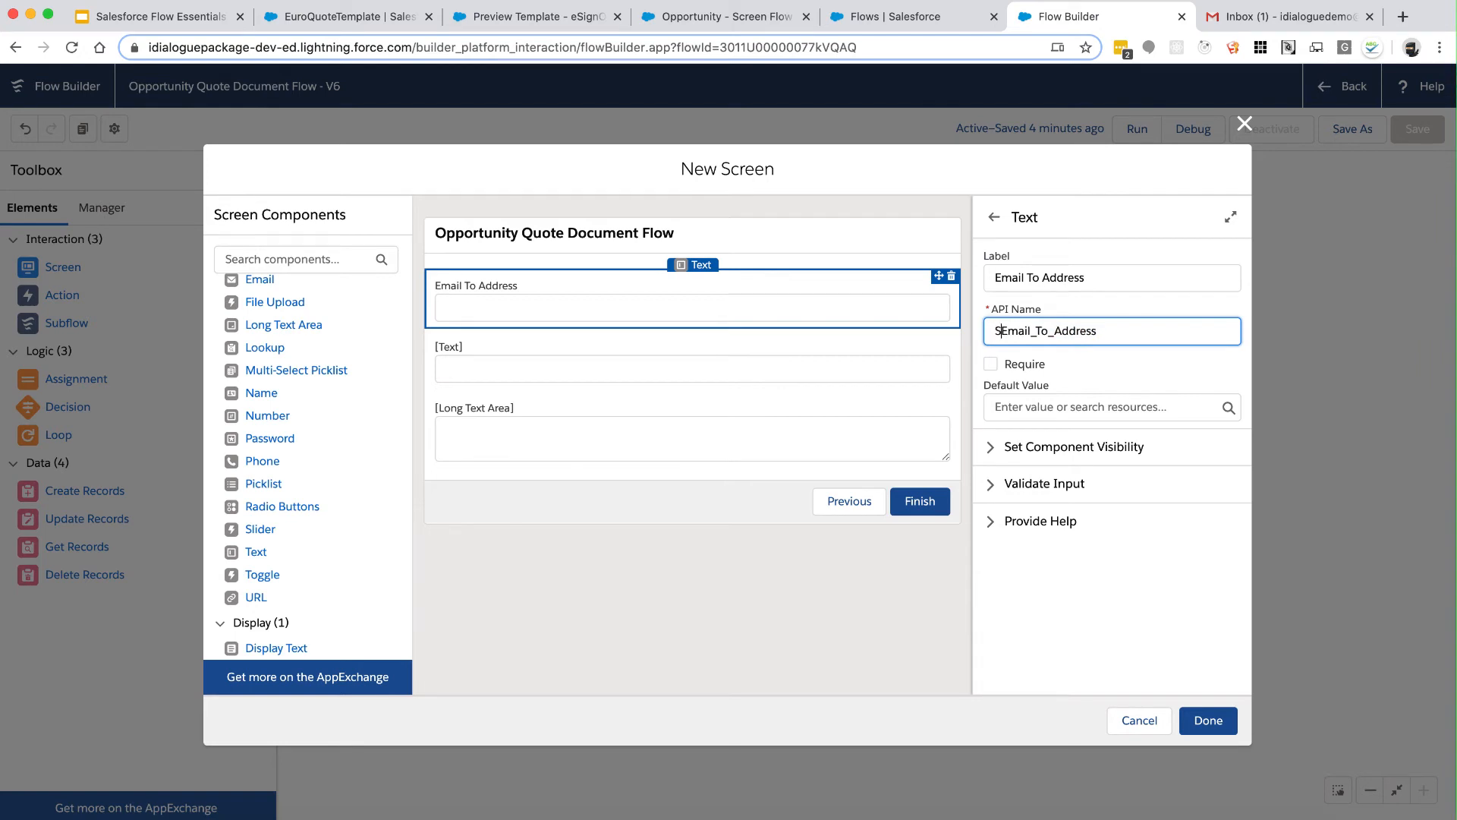
{"action": "type", "text": "EmailInput"}
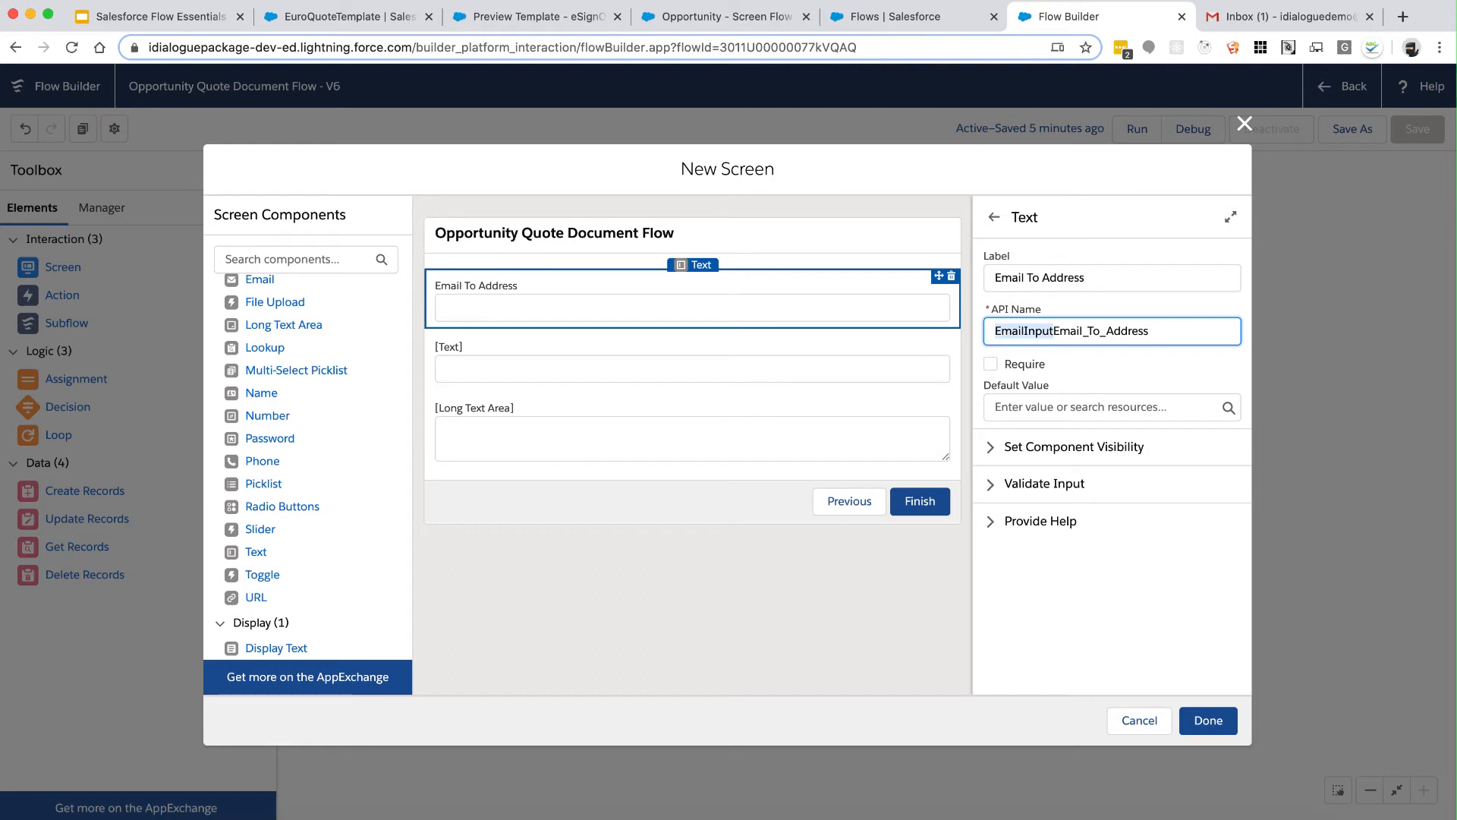
{"action": "type", "text": "_"}
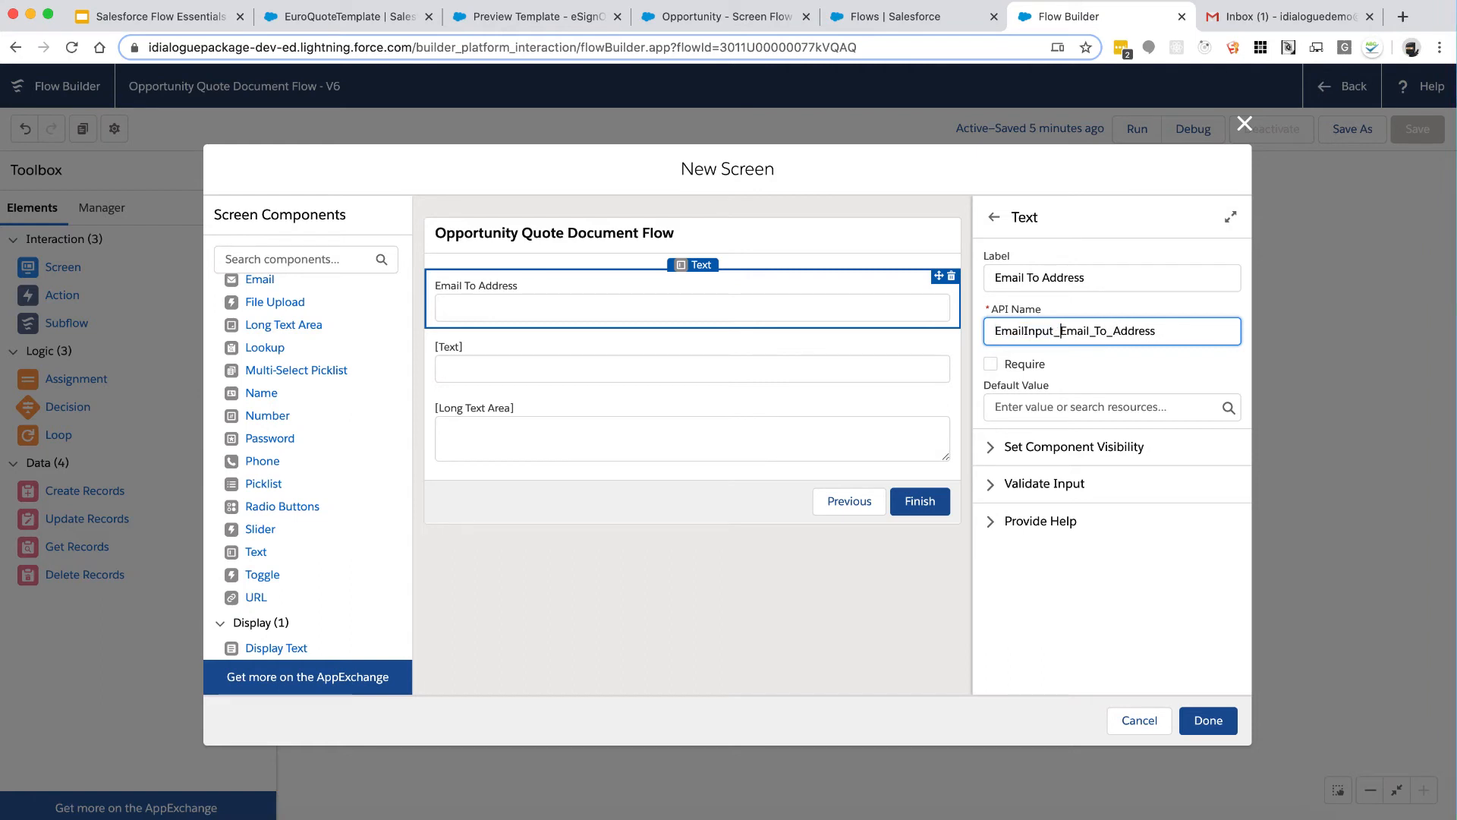
{"action": "left_click", "coordinate": [1090, 331]}
{"action": "key", "text": "Delete"}
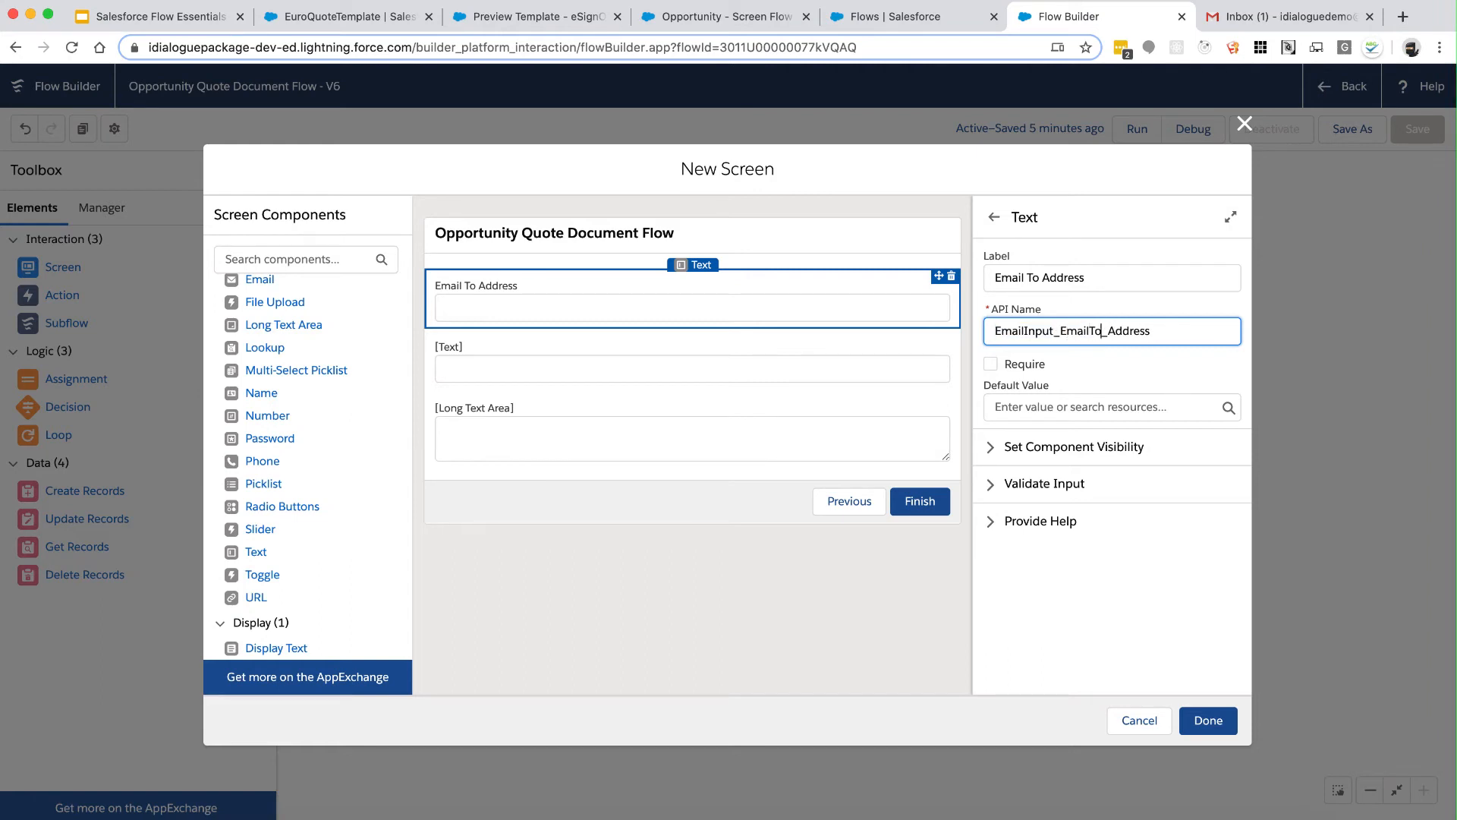
{"action": "left_click", "coordinate": [991, 366]}
Step: Make the second text field a required 'Subject' with API name EmailInput_Subject
{"action": "left_click", "coordinate": [672, 373]}
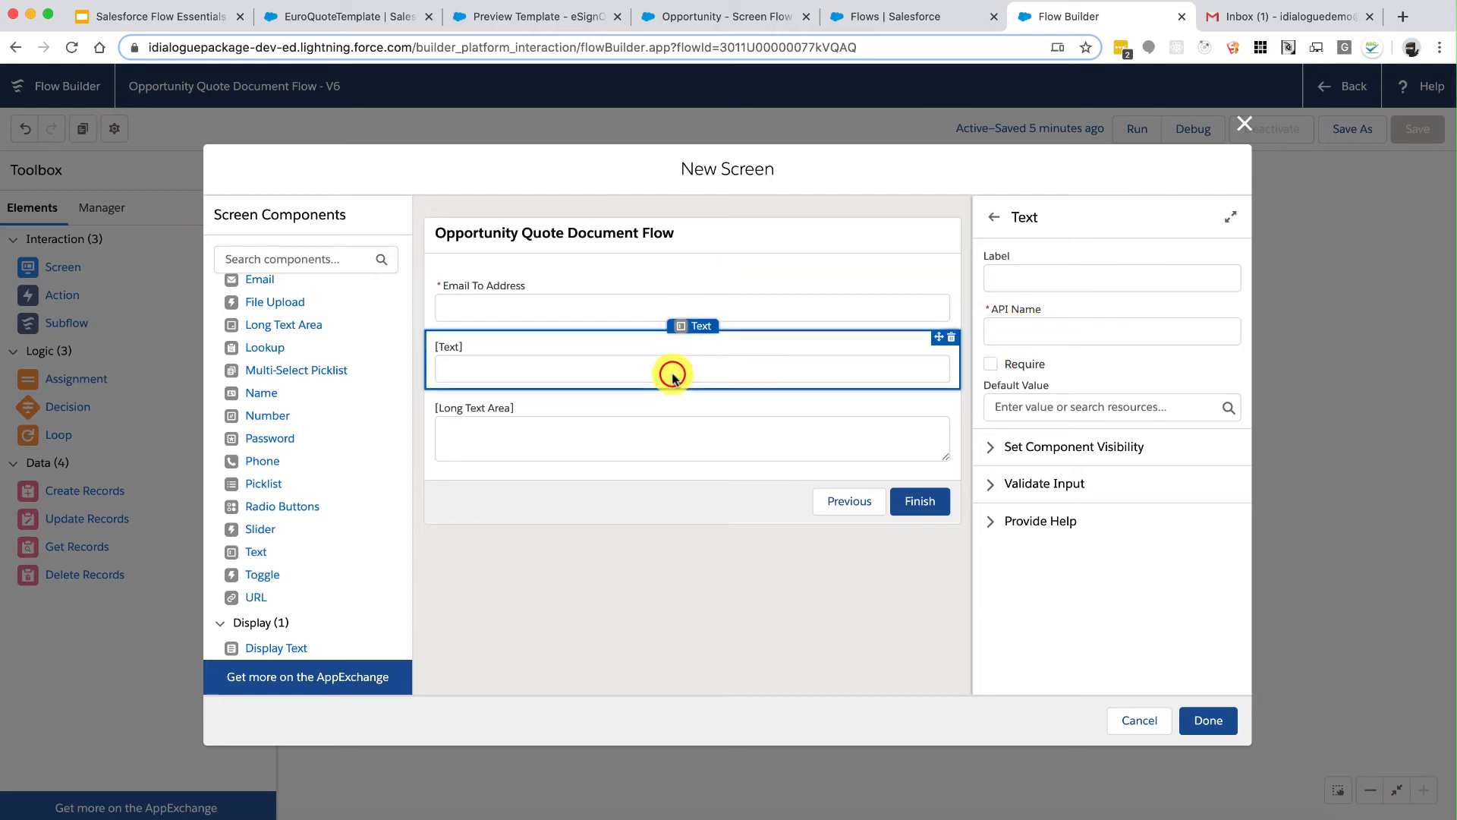
{"action": "left_click", "coordinate": [1039, 277]}
{"action": "type", "text": "Subject"}
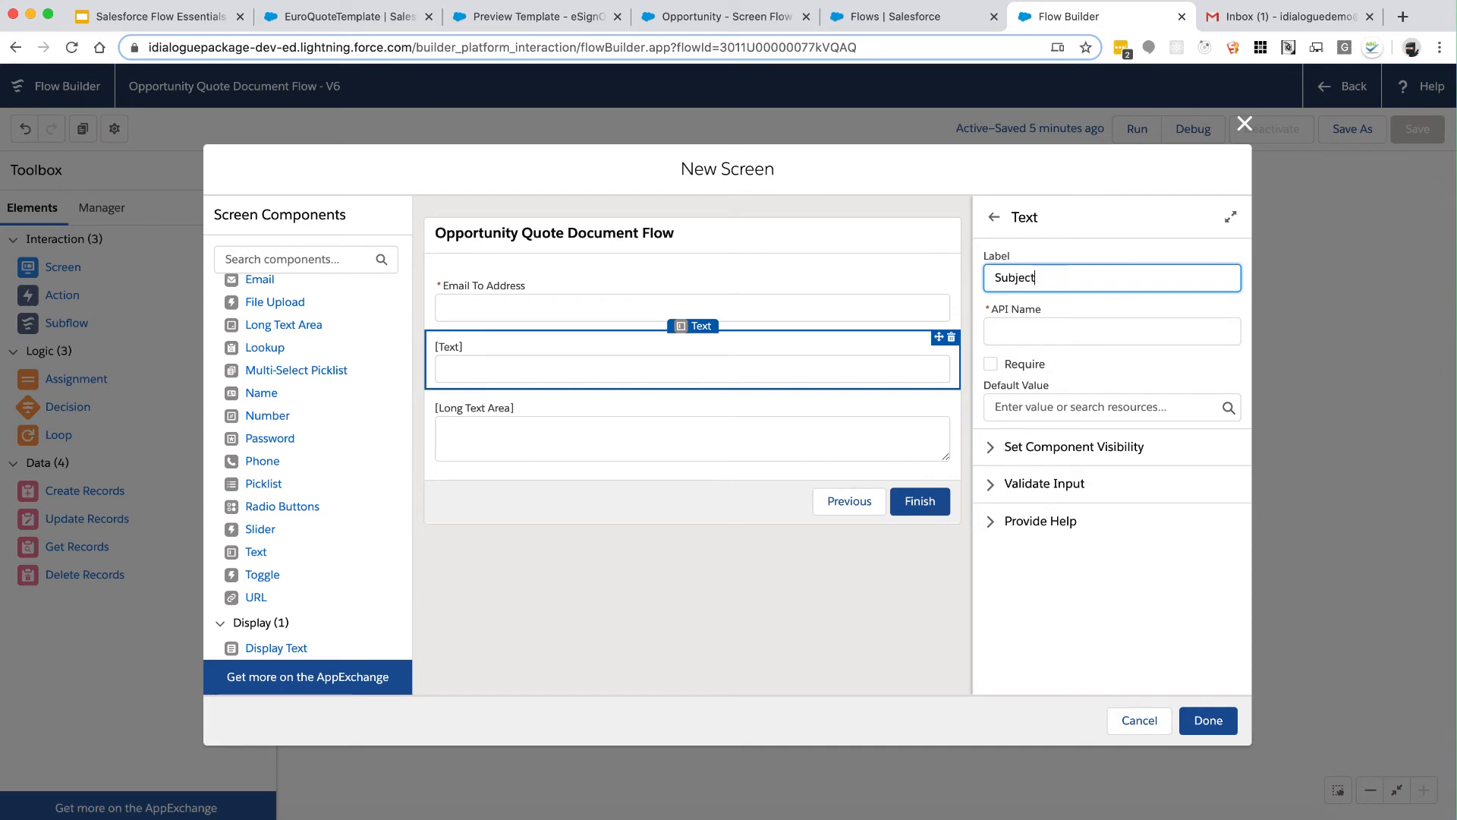
{"action": "key", "text": "Tab"}
{"action": "type", "text": "EmailInput"}
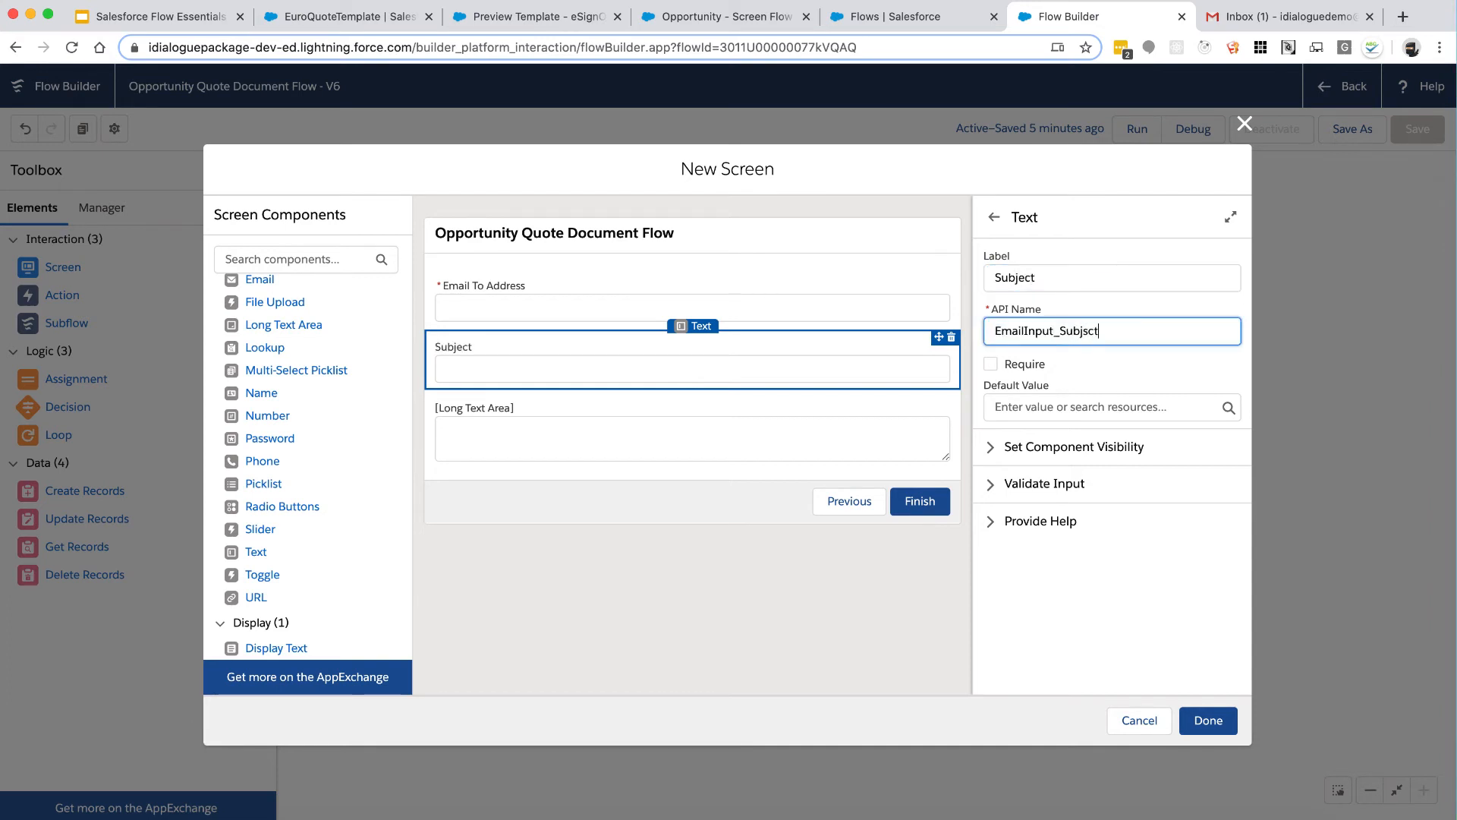
{"action": "type", "text": "_Subject"}
{"action": "left_click", "coordinate": [991, 365]}
Step: Make the long text area a required 'Email Message' with API name EmailInput_Body, and save the screen
{"action": "left_click", "coordinate": [692, 448]}
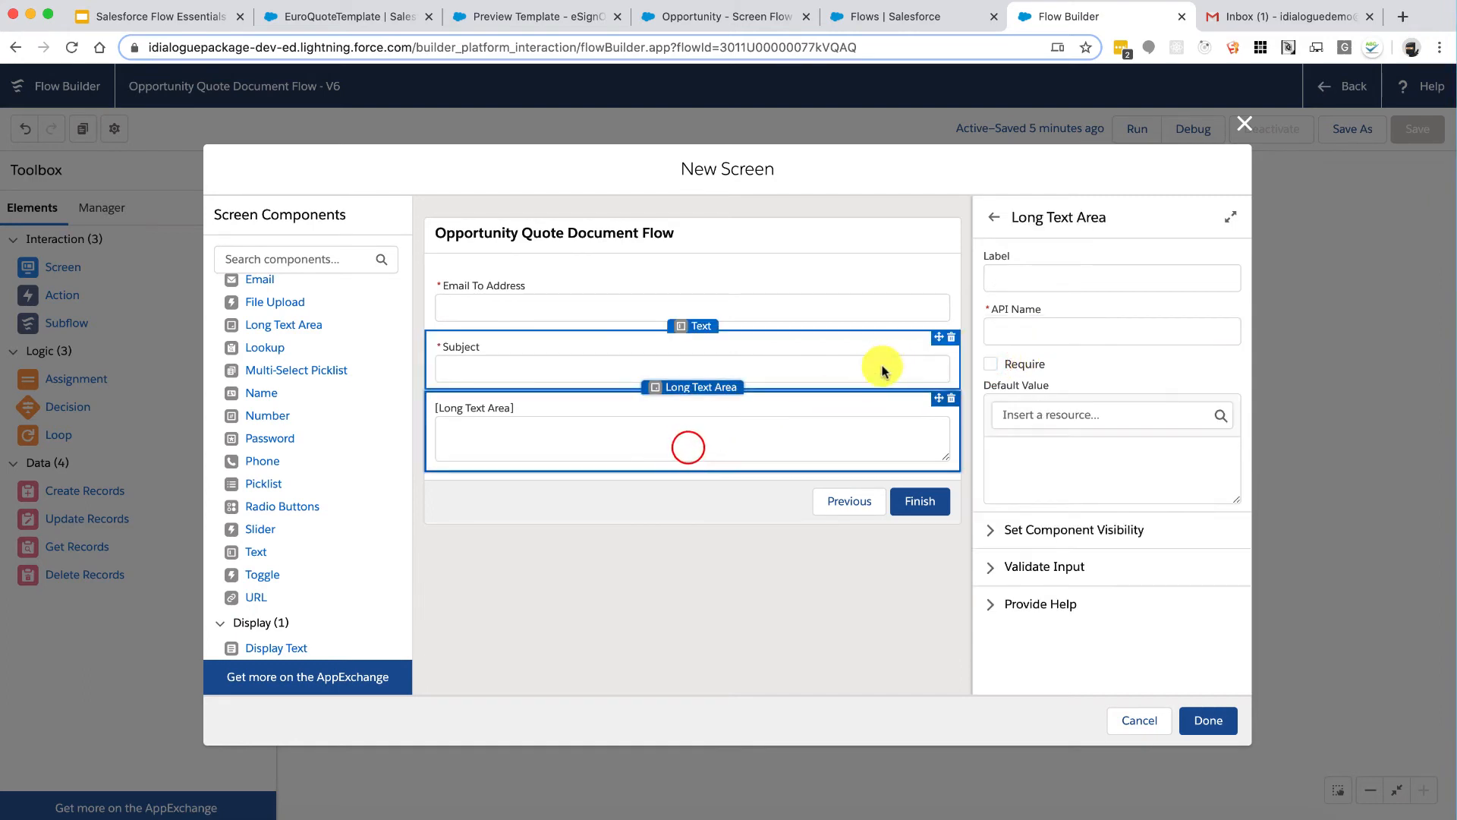
{"action": "left_click", "coordinate": [1025, 291]}
{"action": "type", "text": "Email "}
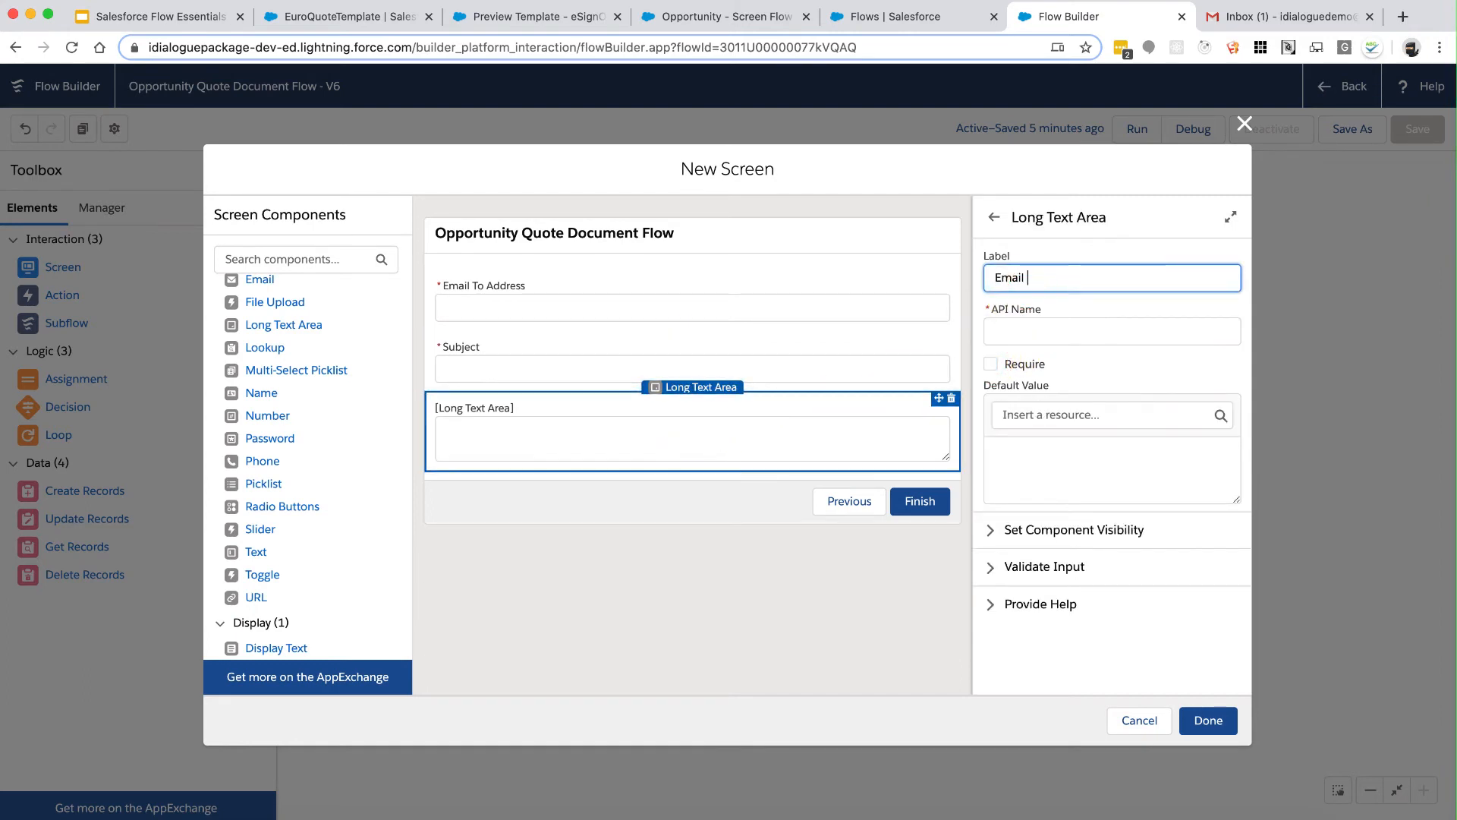
{"action": "type", "text": "Message"}
{"action": "key", "text": "Tab"}
{"action": "key", "text": "Home"}
{"action": "type", "text": "EmailInput"}
{"action": "key", "text": "shift+End"}
{"action": "type", "text": "Body"}
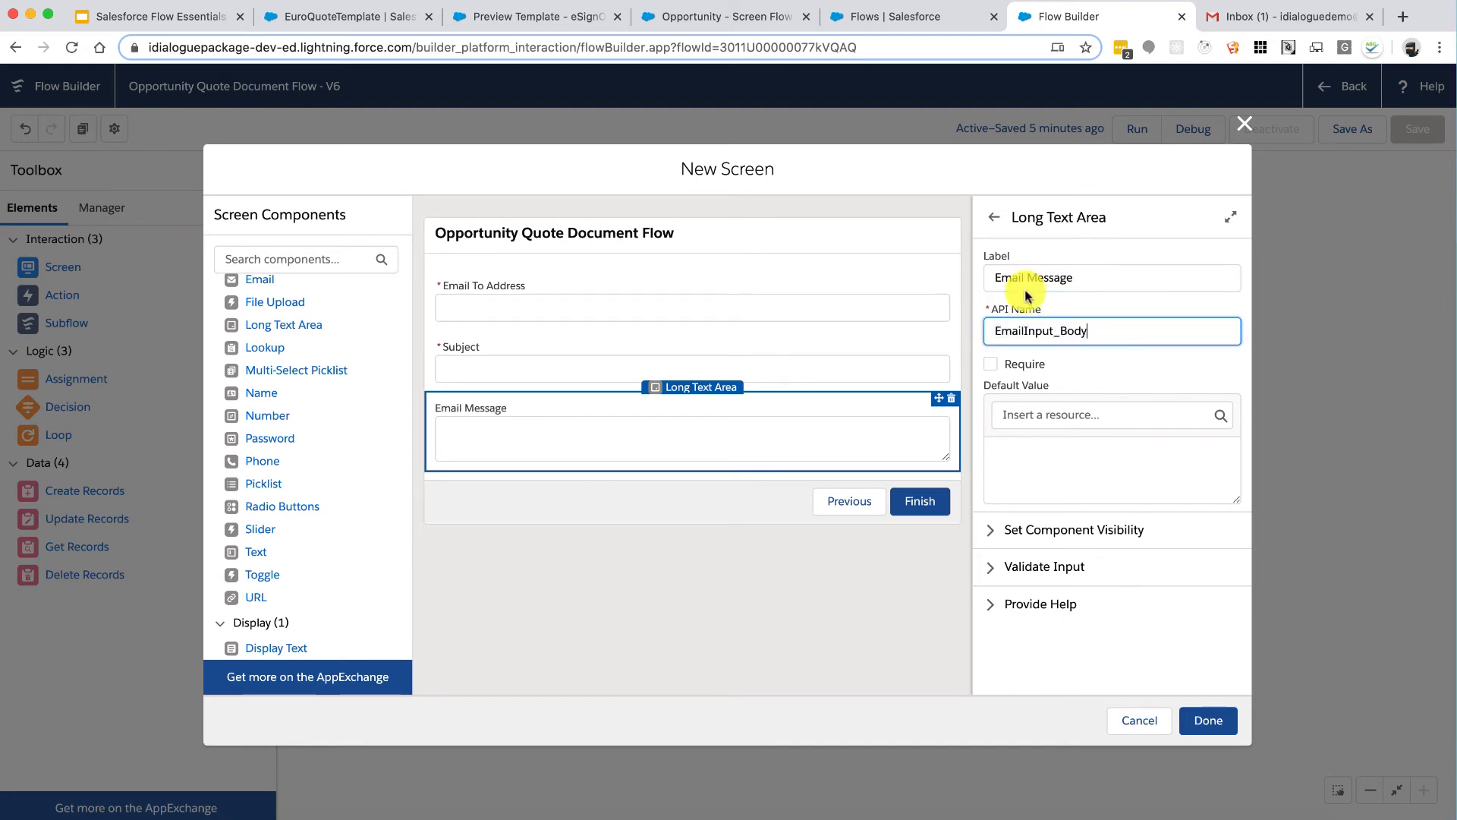
{"action": "left_click", "coordinate": [991, 364]}
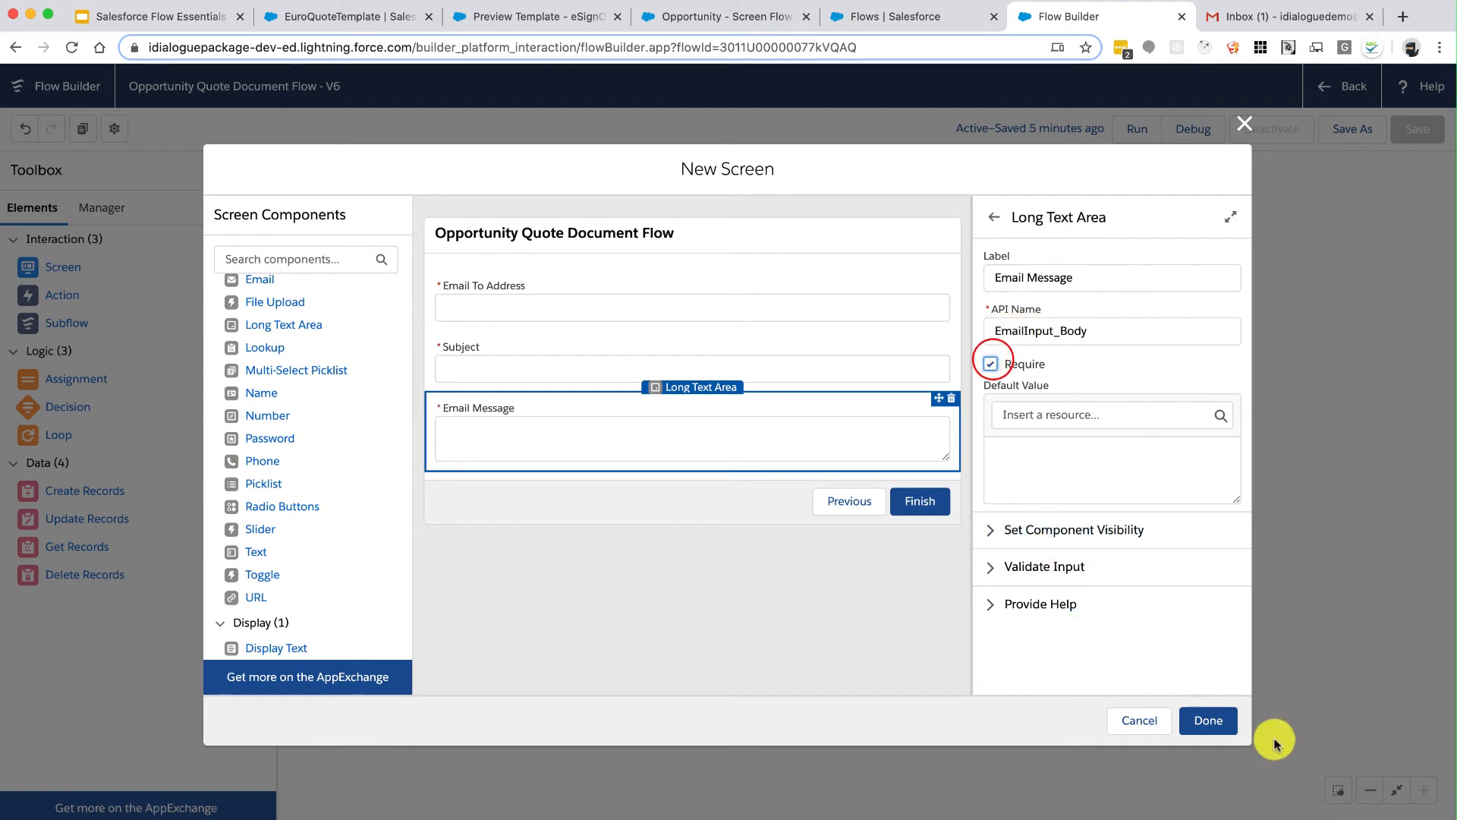
{"action": "left_click", "coordinate": [1212, 721]}
{"action": "double_click", "coordinate": [1001, 617]}
Step: Include Email Body and Subject, filled from EmailInput_Body and the subject screen input
{"action": "scroll", "coordinate": [734, 475], "scroll_direction": "down", "scroll_amount": 3}
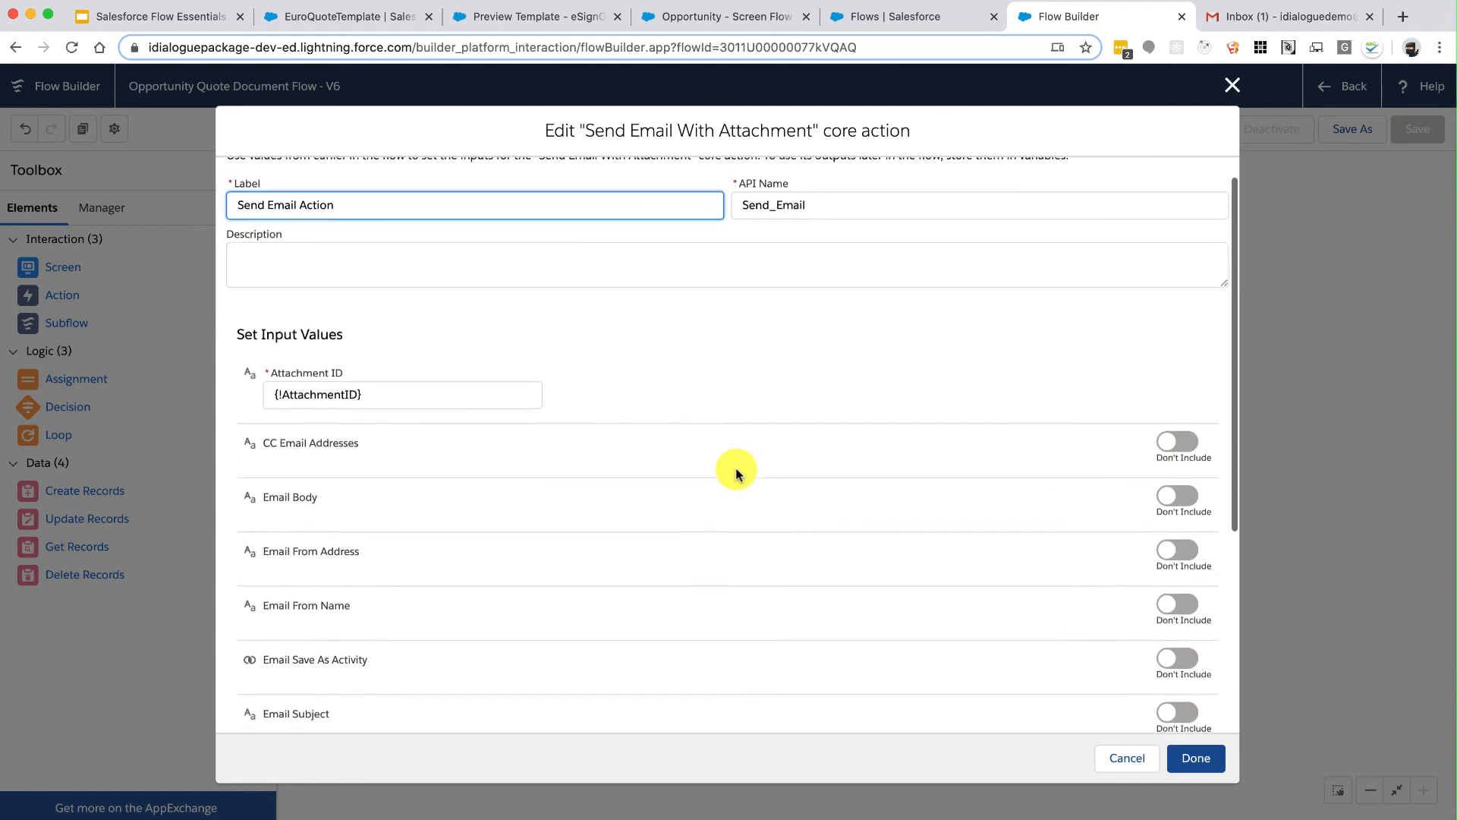
{"action": "left_click", "coordinate": [1178, 423]}
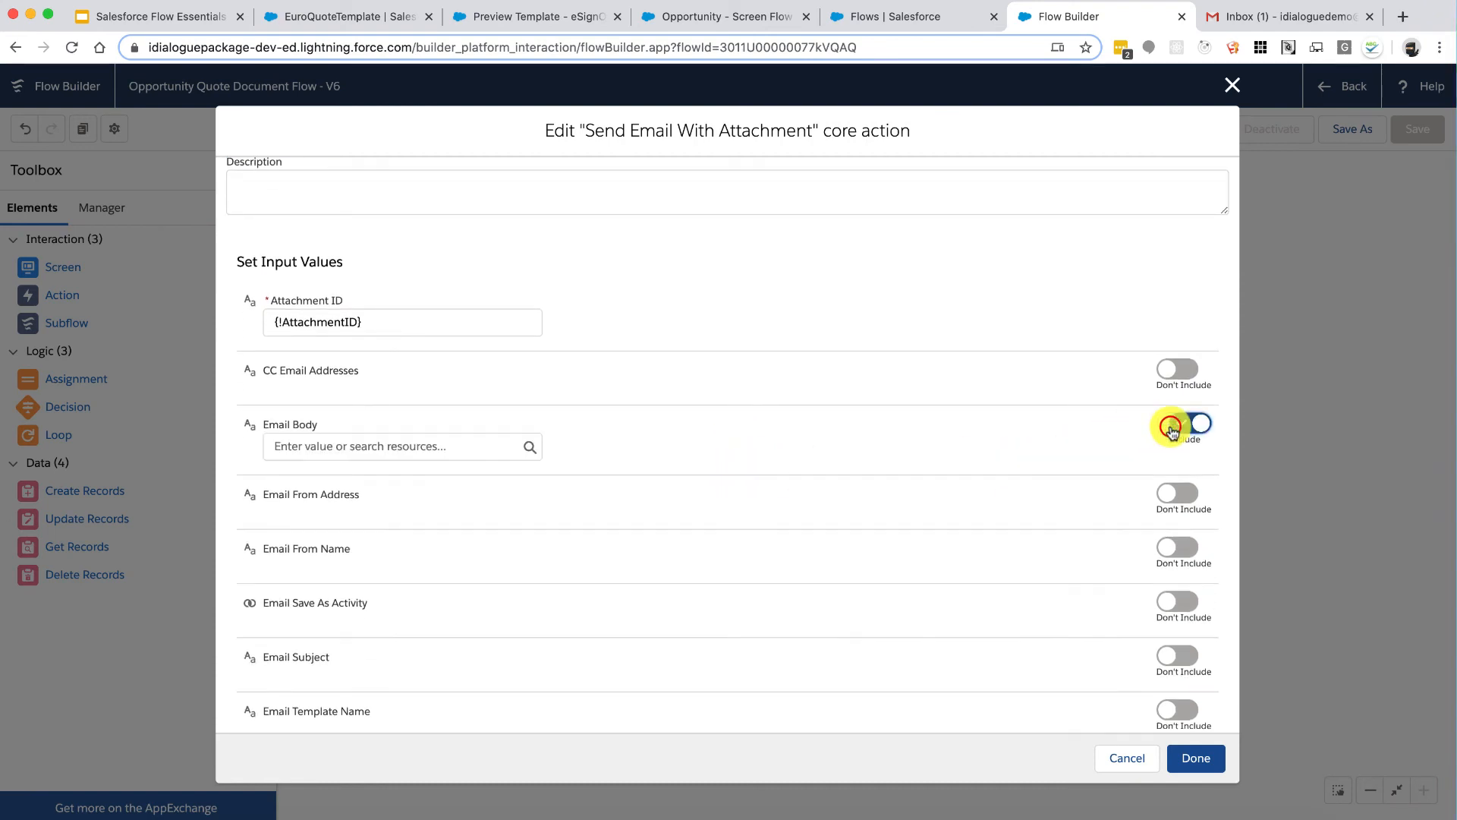
{"action": "left_click", "coordinate": [403, 447]}
{"action": "scroll", "coordinate": [446, 600], "scroll_direction": "down", "scroll_amount": 4}
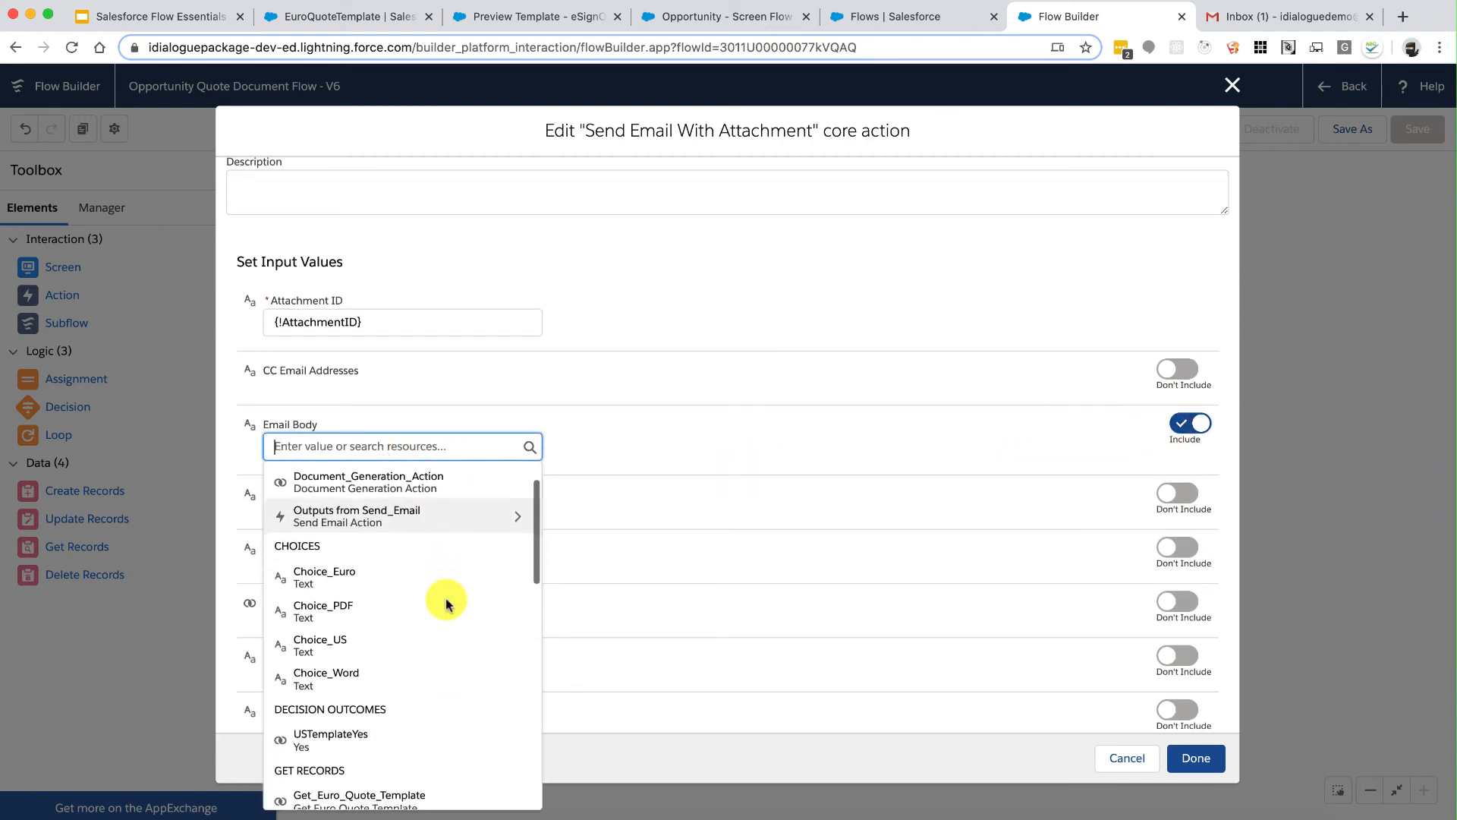
{"action": "scroll", "coordinate": [448, 604], "scroll_direction": "down", "scroll_amount": 3}
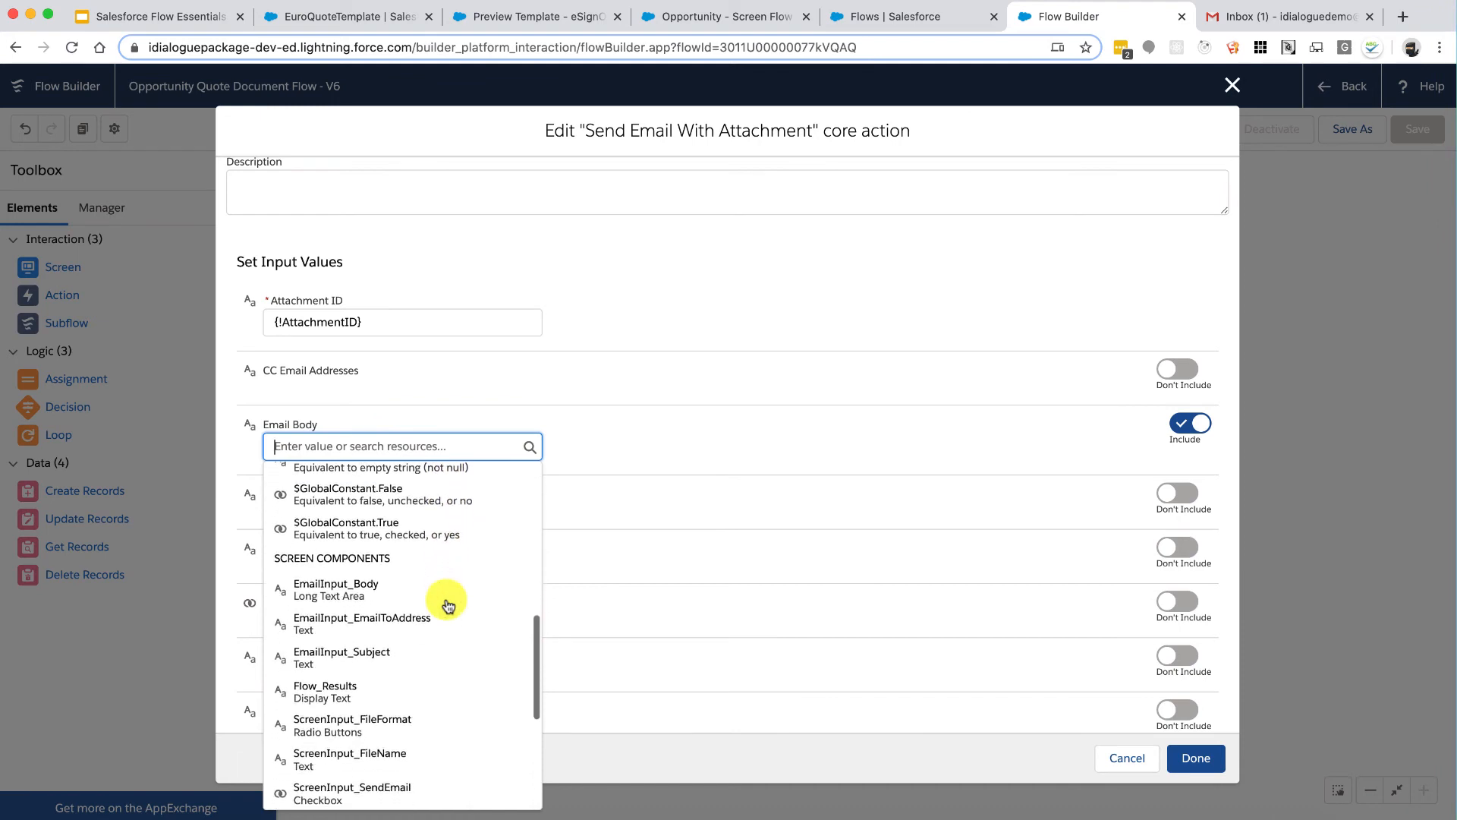
{"action": "left_click", "coordinate": [407, 593]}
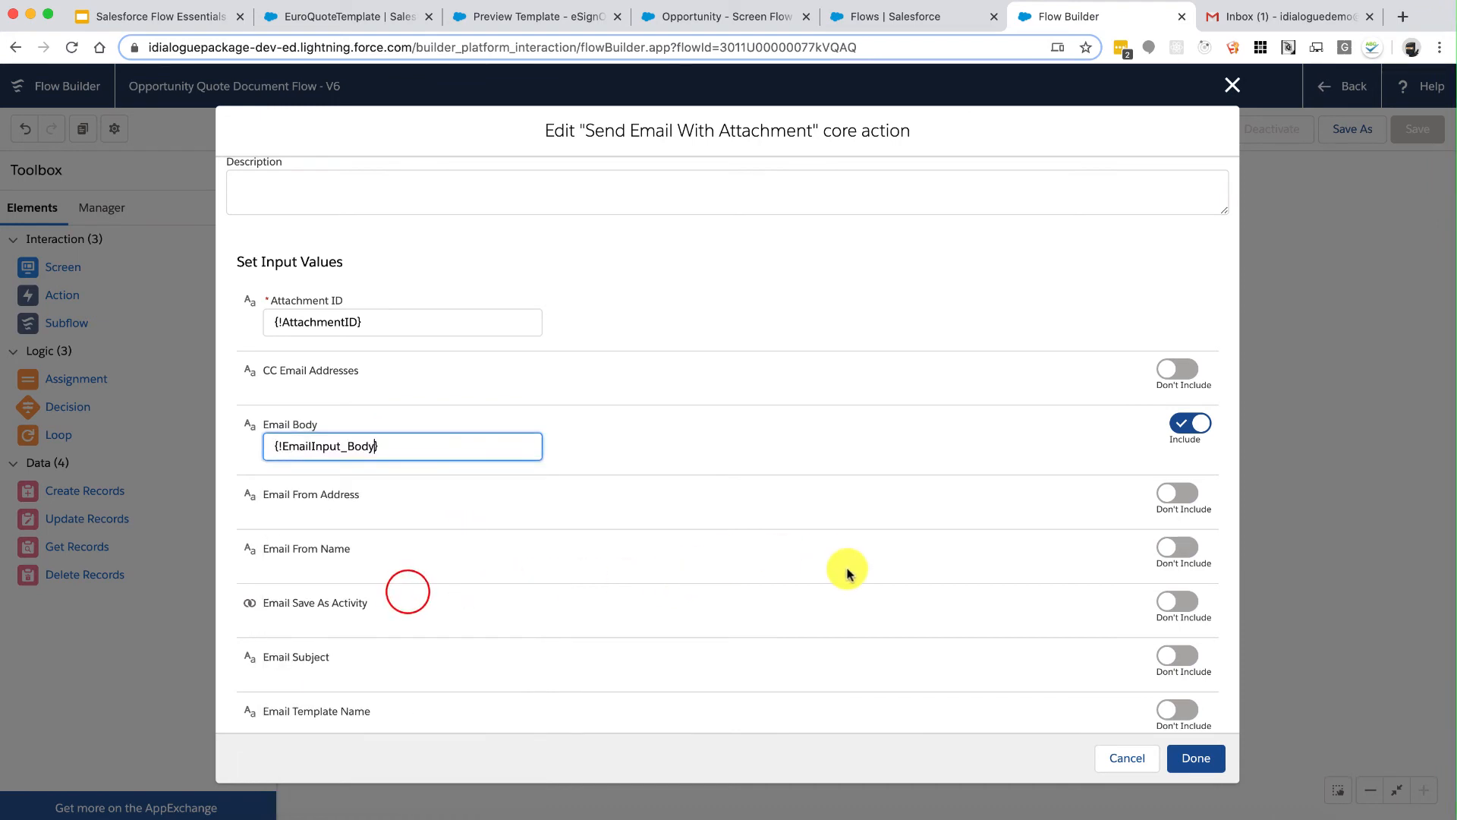
{"action": "scroll", "coordinate": [846, 569], "scroll_direction": "down", "scroll_amount": 5}
{"action": "left_click", "coordinate": [1172, 449]}
{"action": "left_click", "coordinate": [415, 474]}
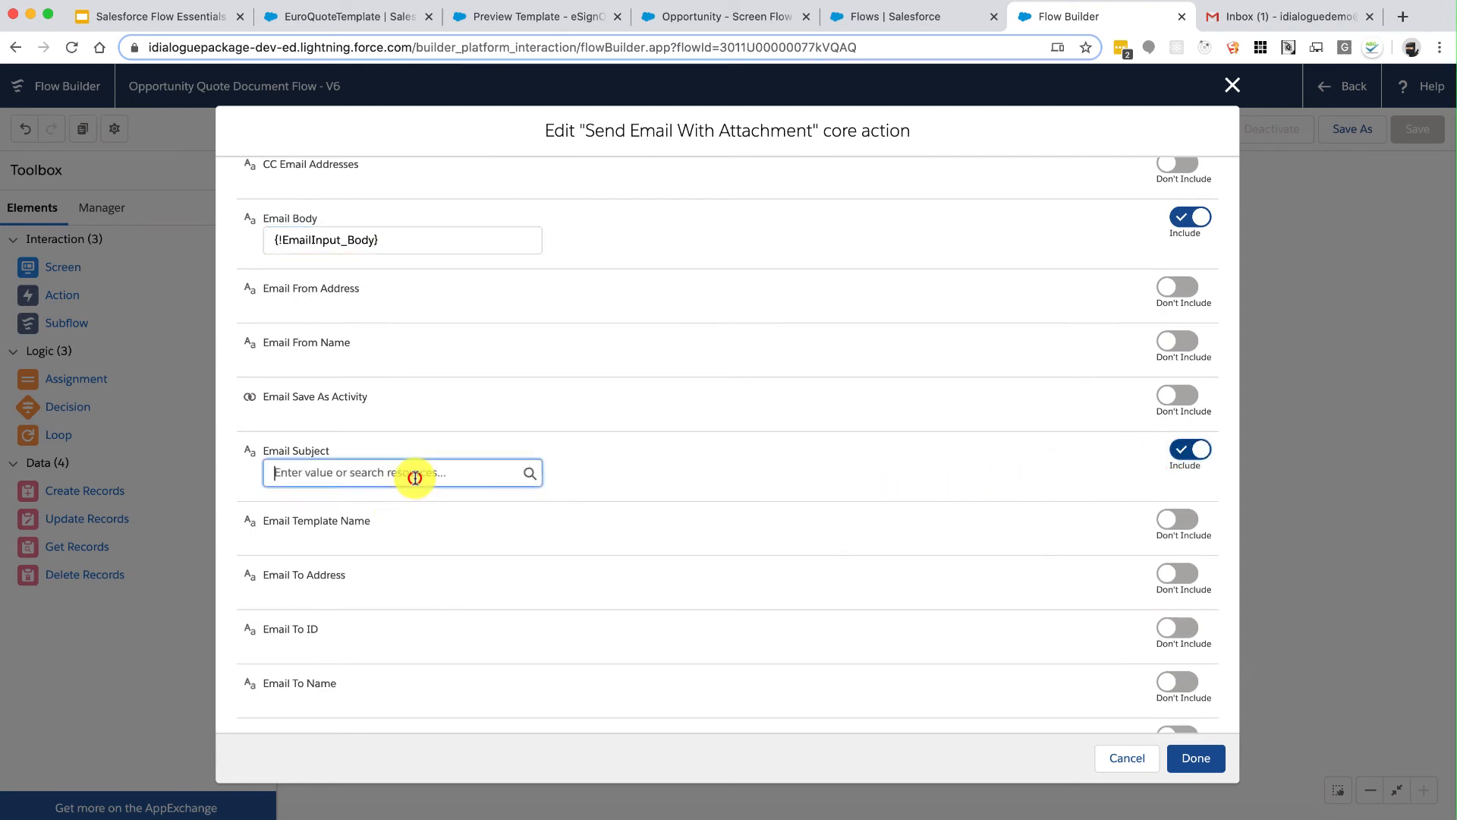
{"action": "scroll", "coordinate": [434, 413], "scroll_direction": "down", "scroll_amount": 3}
{"action": "scroll", "coordinate": [442, 414], "scroll_direction": "down", "scroll_amount": 2}
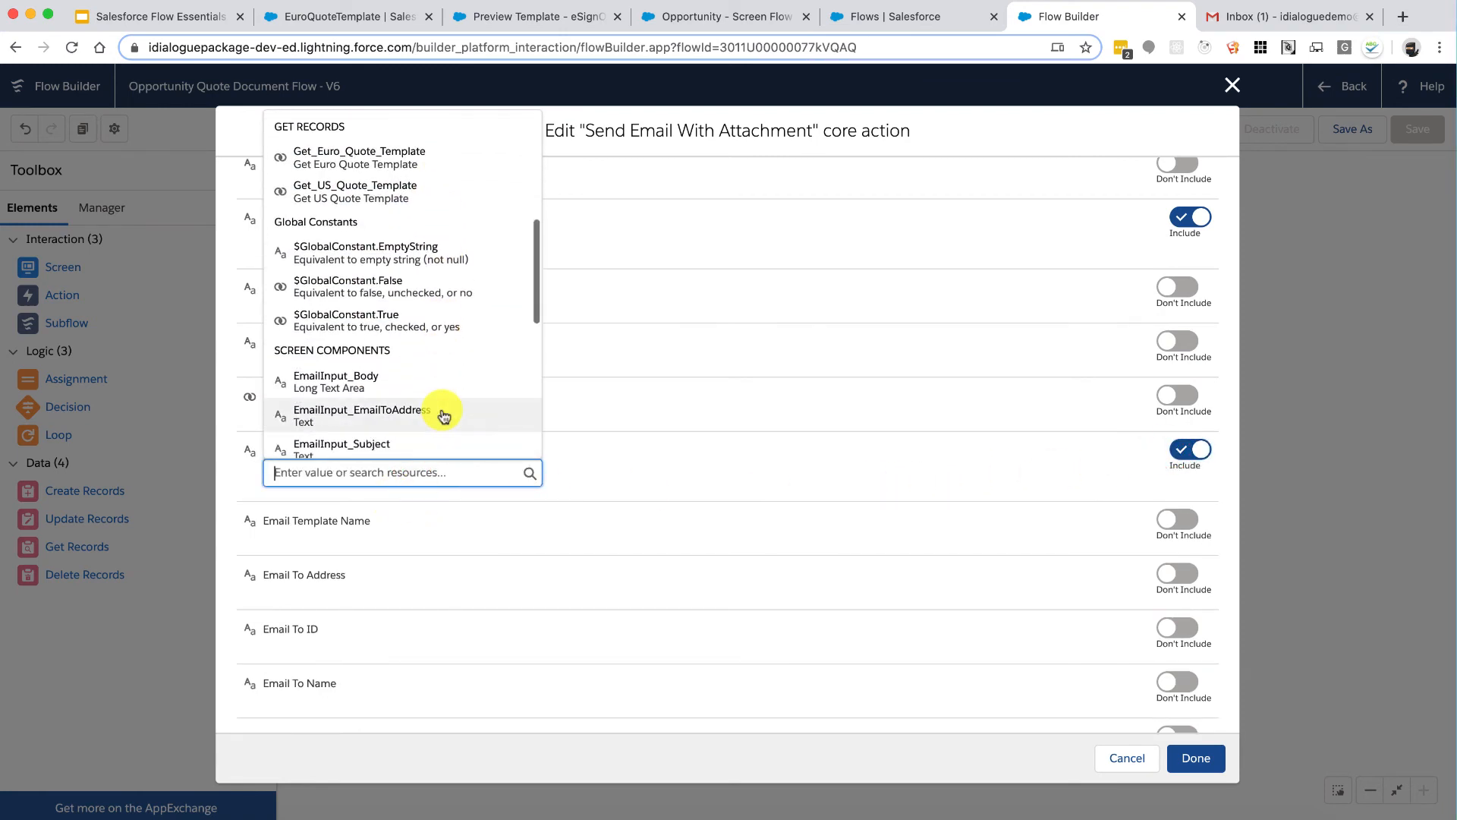
{"action": "scroll", "coordinate": [440, 414], "scroll_direction": "down", "scroll_amount": 2}
{"action": "left_click", "coordinate": [406, 368]}
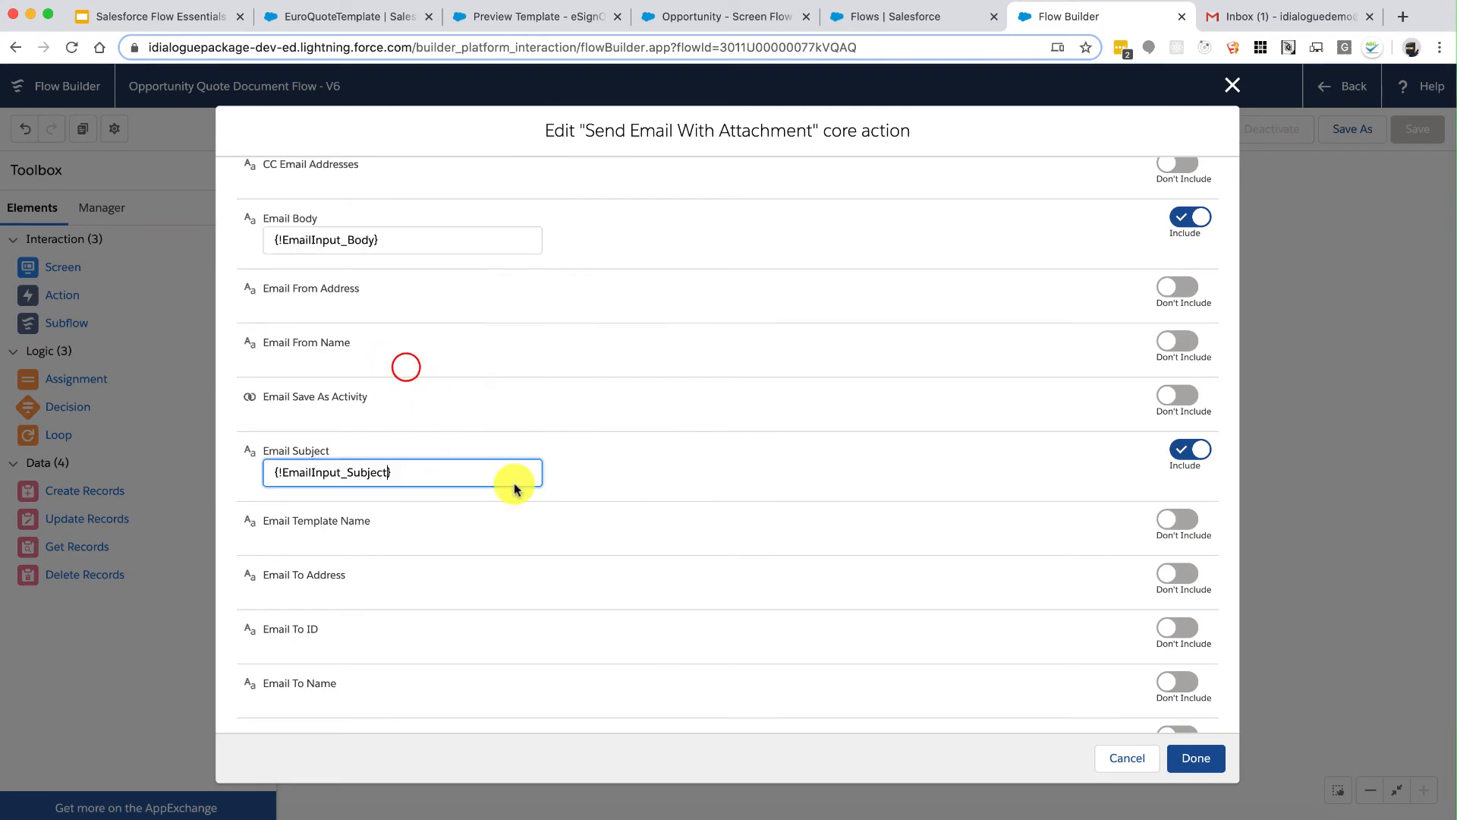
Step: Include Email To Address and Email To Name, both set to EmailInput_EmailToAddress
{"action": "left_click", "coordinate": [1165, 572]}
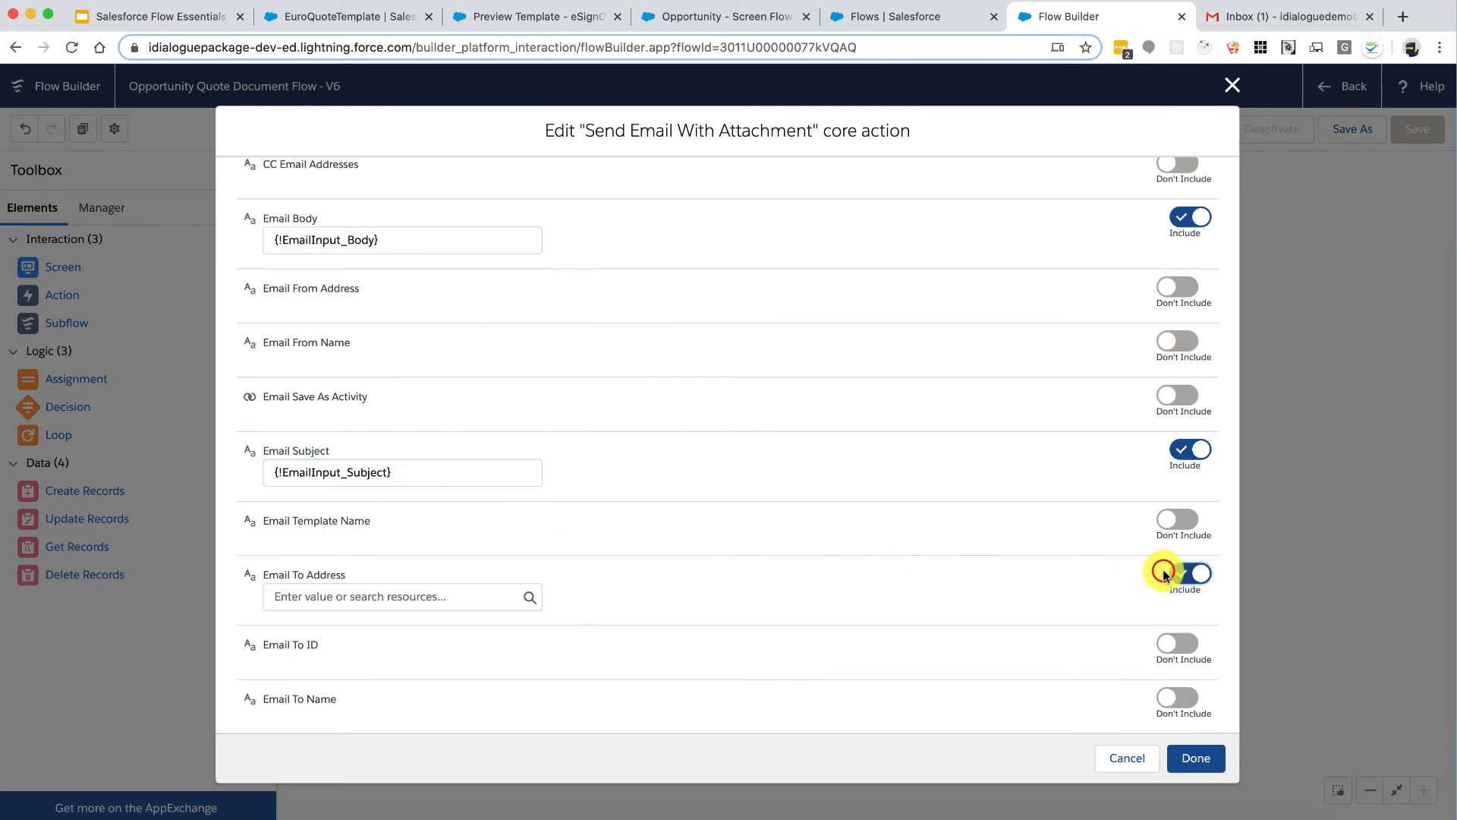
{"action": "left_click", "coordinate": [448, 596]}
{"action": "scroll", "coordinate": [456, 546], "scroll_direction": "down", "scroll_amount": 3}
{"action": "scroll", "coordinate": [455, 543], "scroll_direction": "down", "scroll_amount": 3}
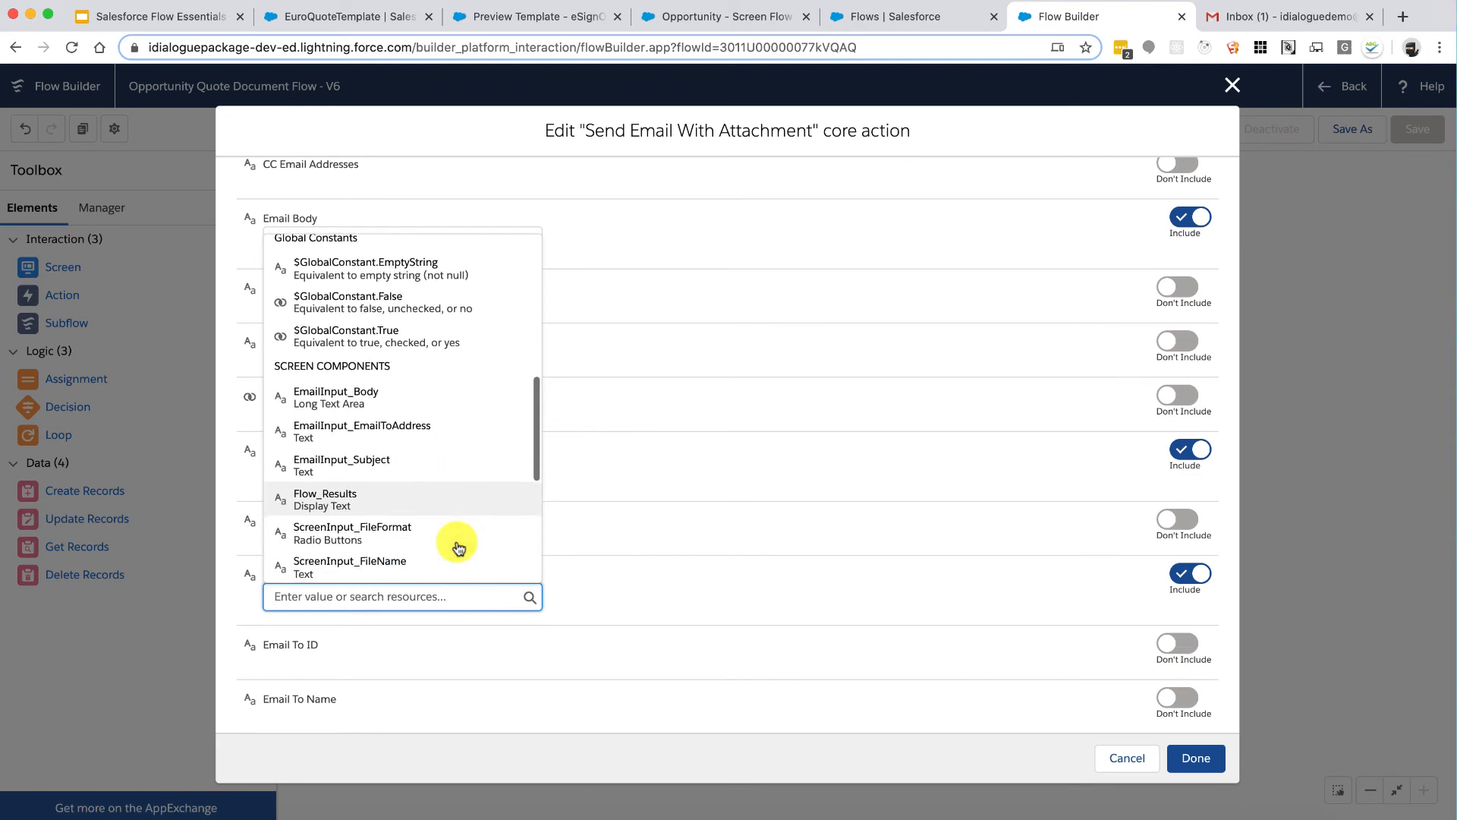
{"action": "left_click", "coordinate": [434, 432]}
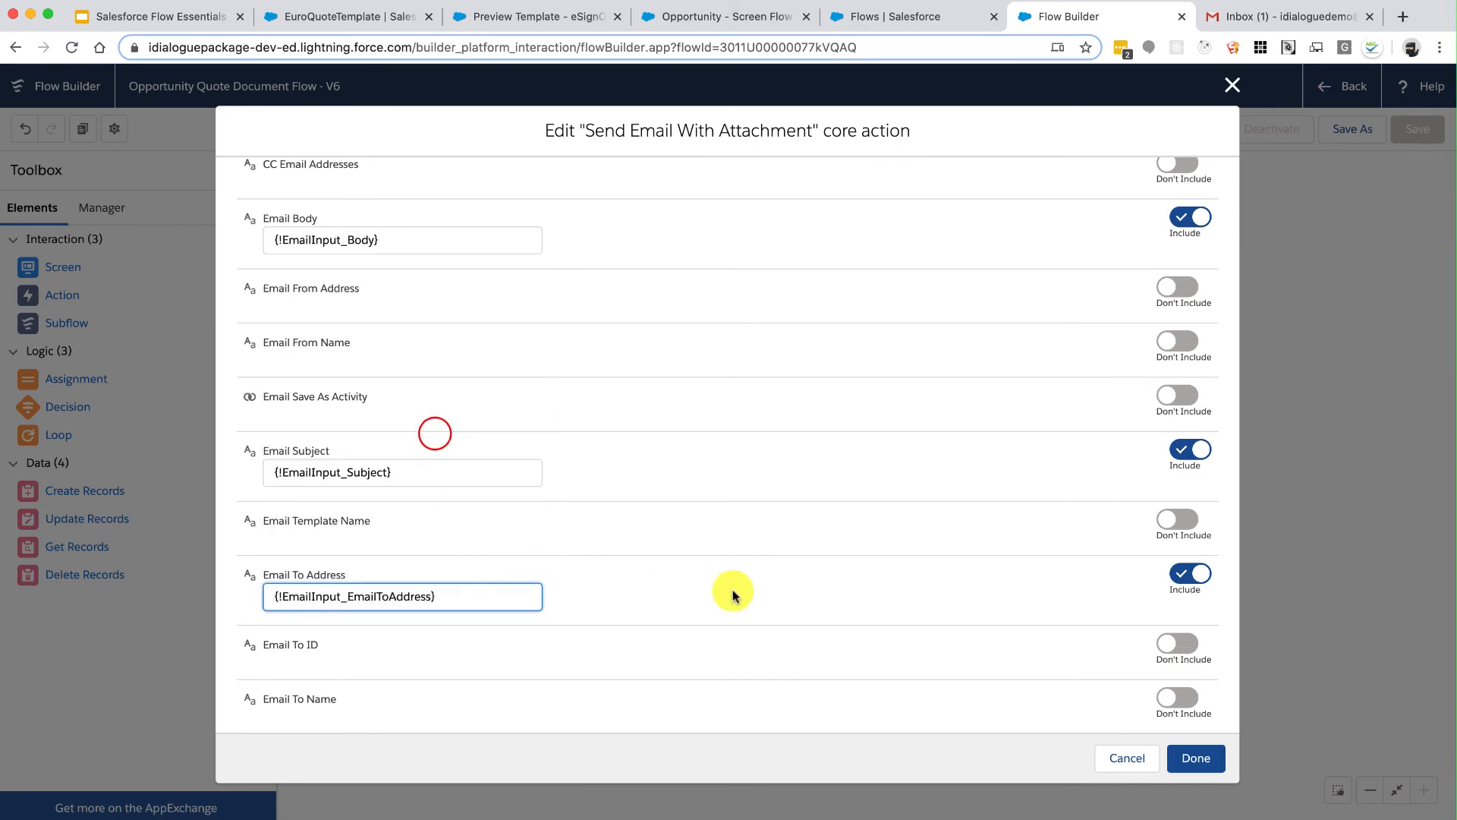
{"action": "left_click", "coordinate": [1176, 636]}
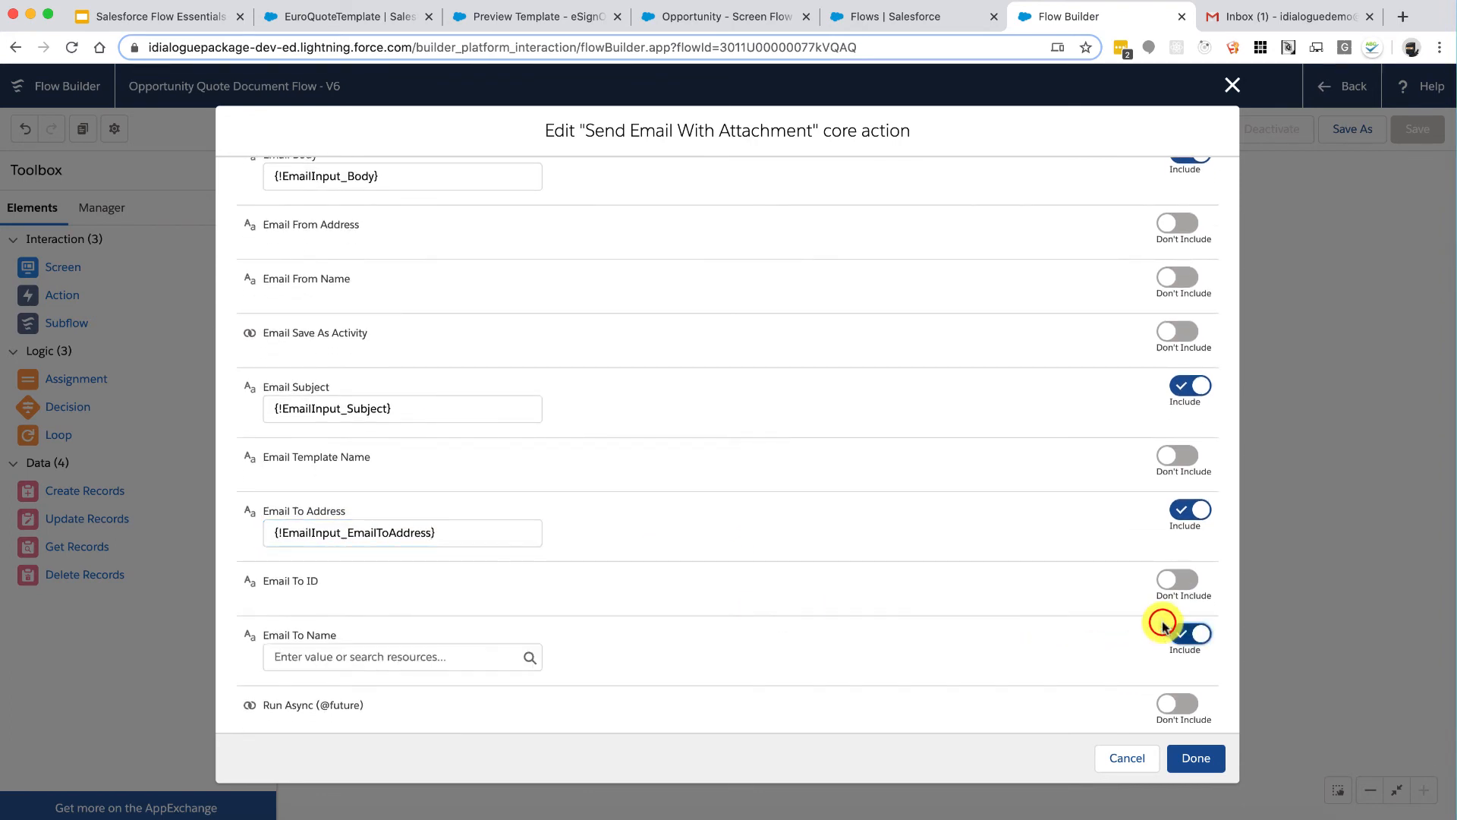
{"action": "left_click", "coordinate": [449, 655]}
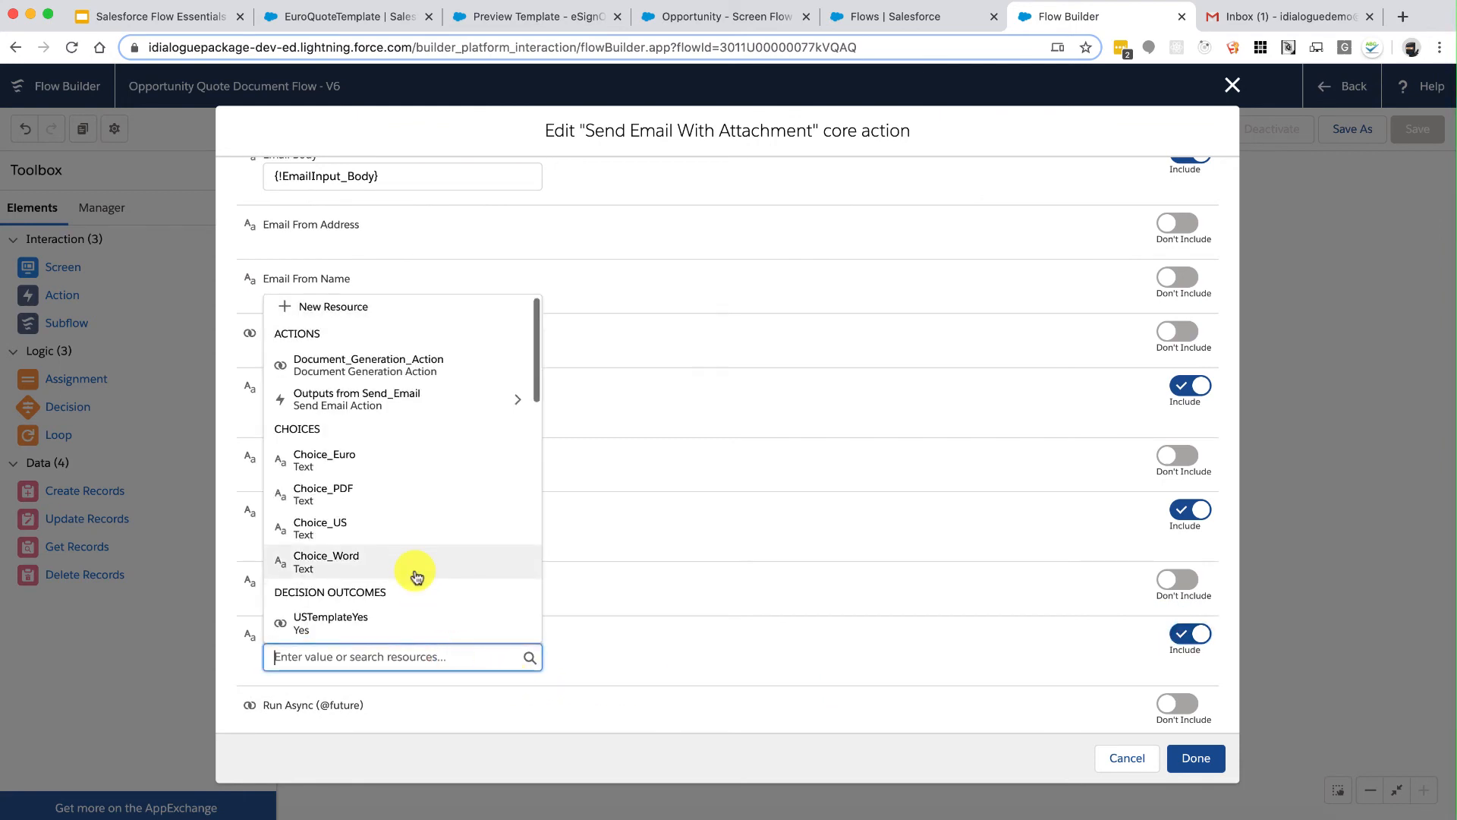
{"action": "scroll", "coordinate": [416, 575], "scroll_direction": "down", "scroll_amount": 2}
{"action": "scroll", "coordinate": [416, 576], "scroll_direction": "down", "scroll_amount": 5}
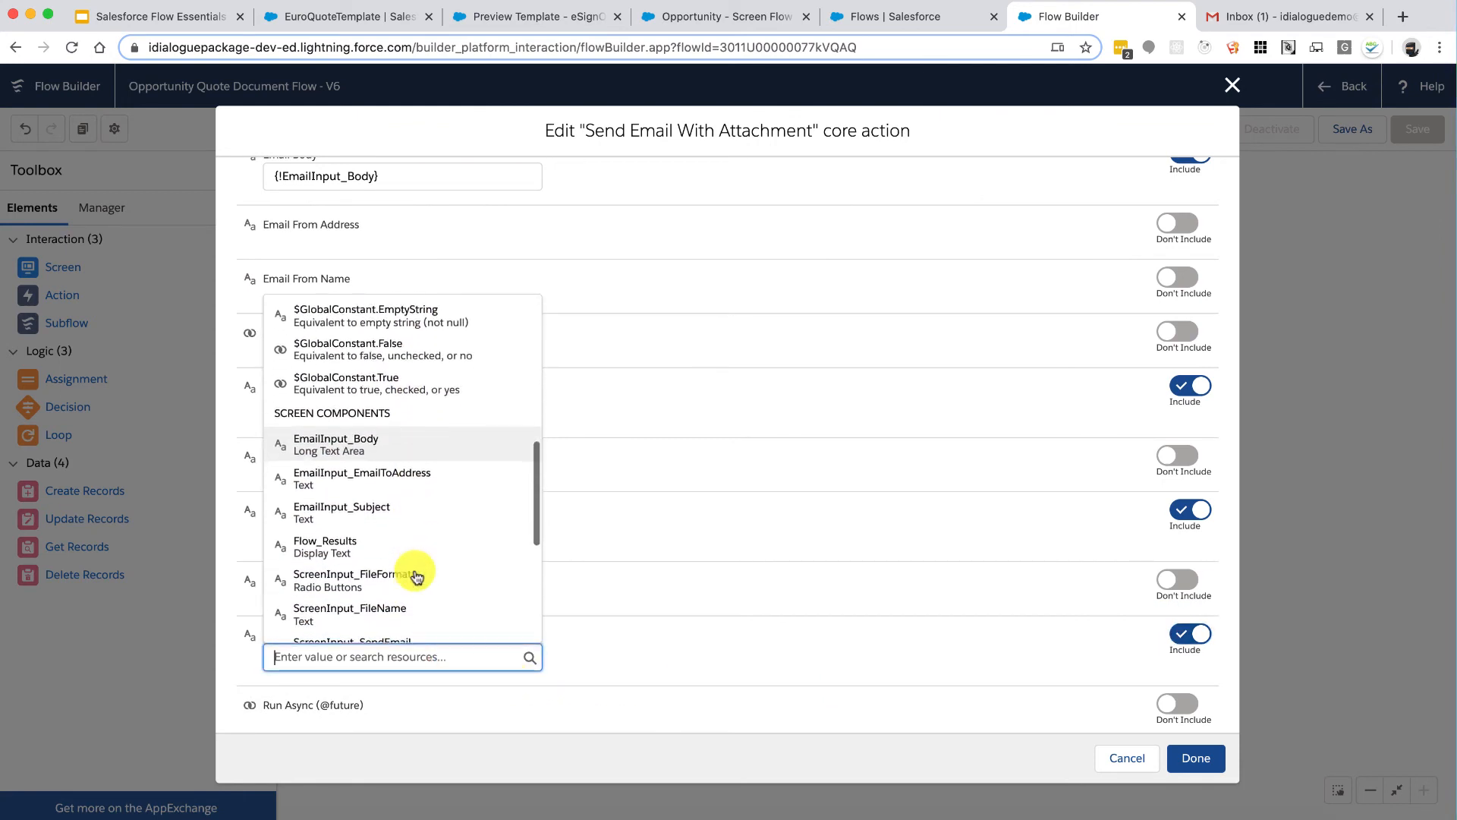
{"action": "left_click", "coordinate": [407, 442]}
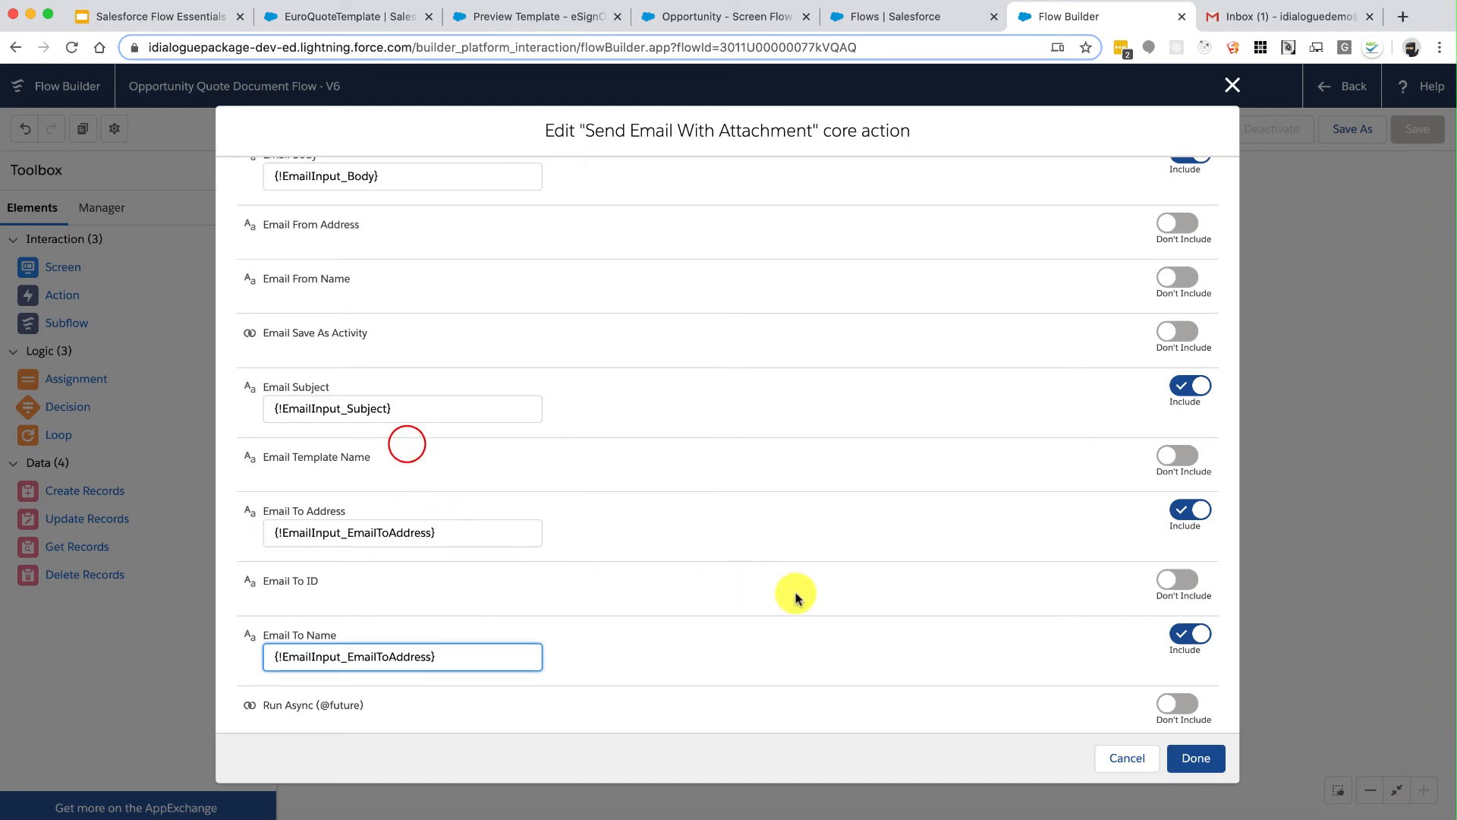
Step: Include Email From Name in the Send Email action and set it to 'iDialogue'
{"action": "left_click", "coordinate": [886, 587]}
{"action": "scroll", "coordinate": [889, 587], "scroll_direction": "up", "scroll_amount": 3}
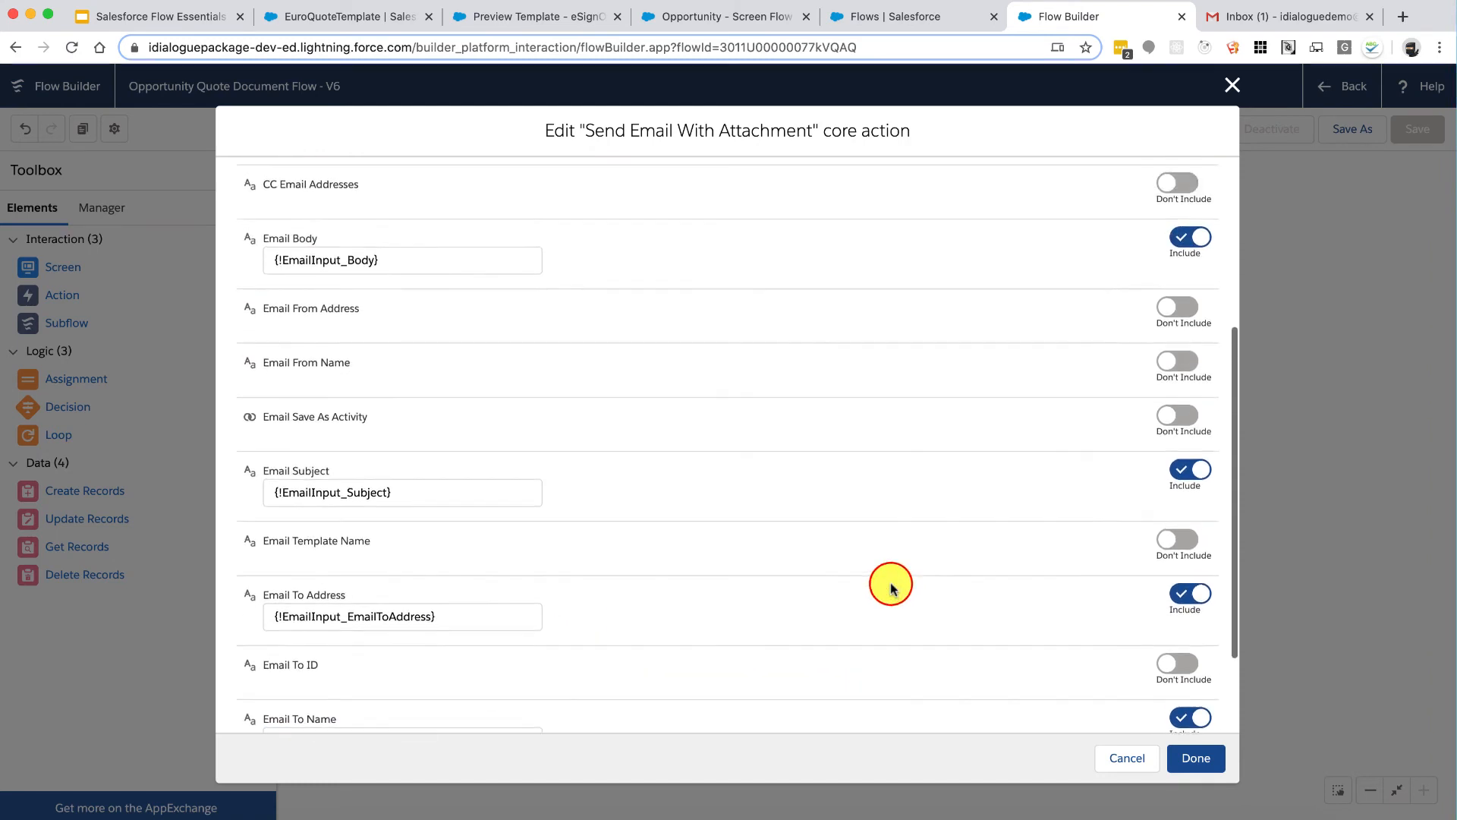
{"action": "scroll", "coordinate": [889, 586], "scroll_direction": "up", "scroll_amount": 1}
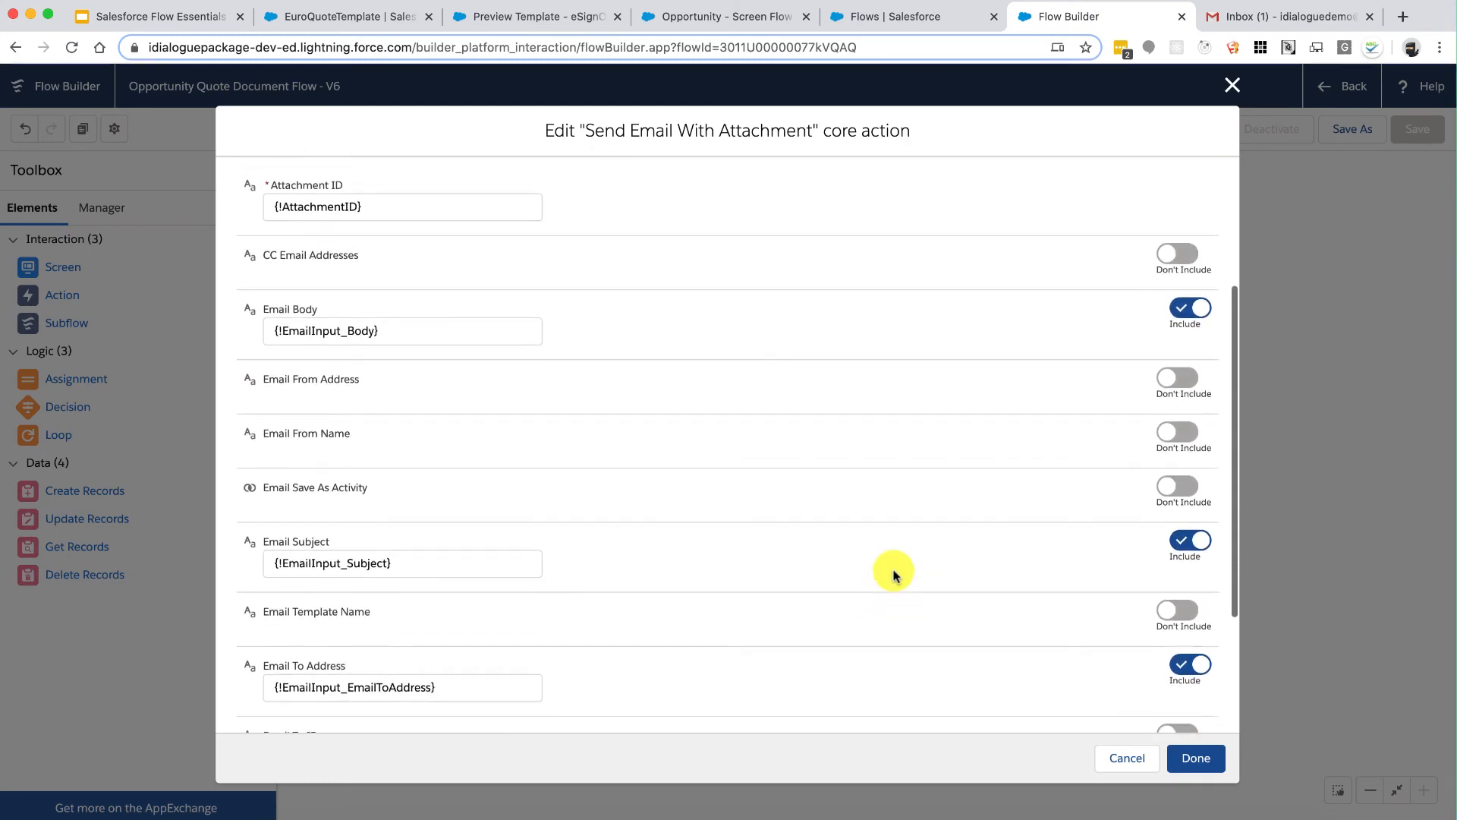
{"action": "left_click", "coordinate": [1165, 431]}
{"action": "left_click", "coordinate": [362, 453]}
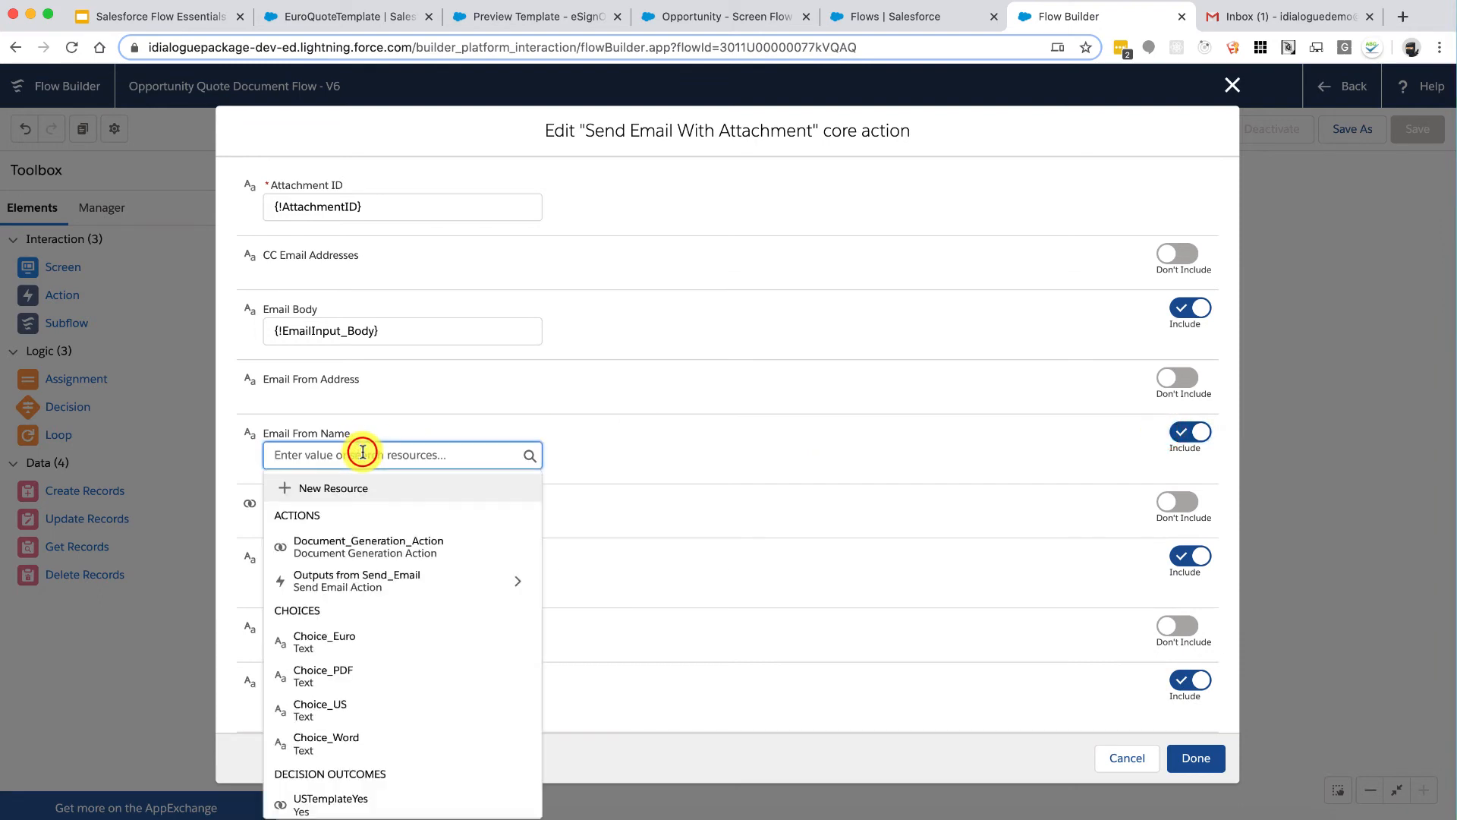
{"action": "type", "text": "iDialogue"}
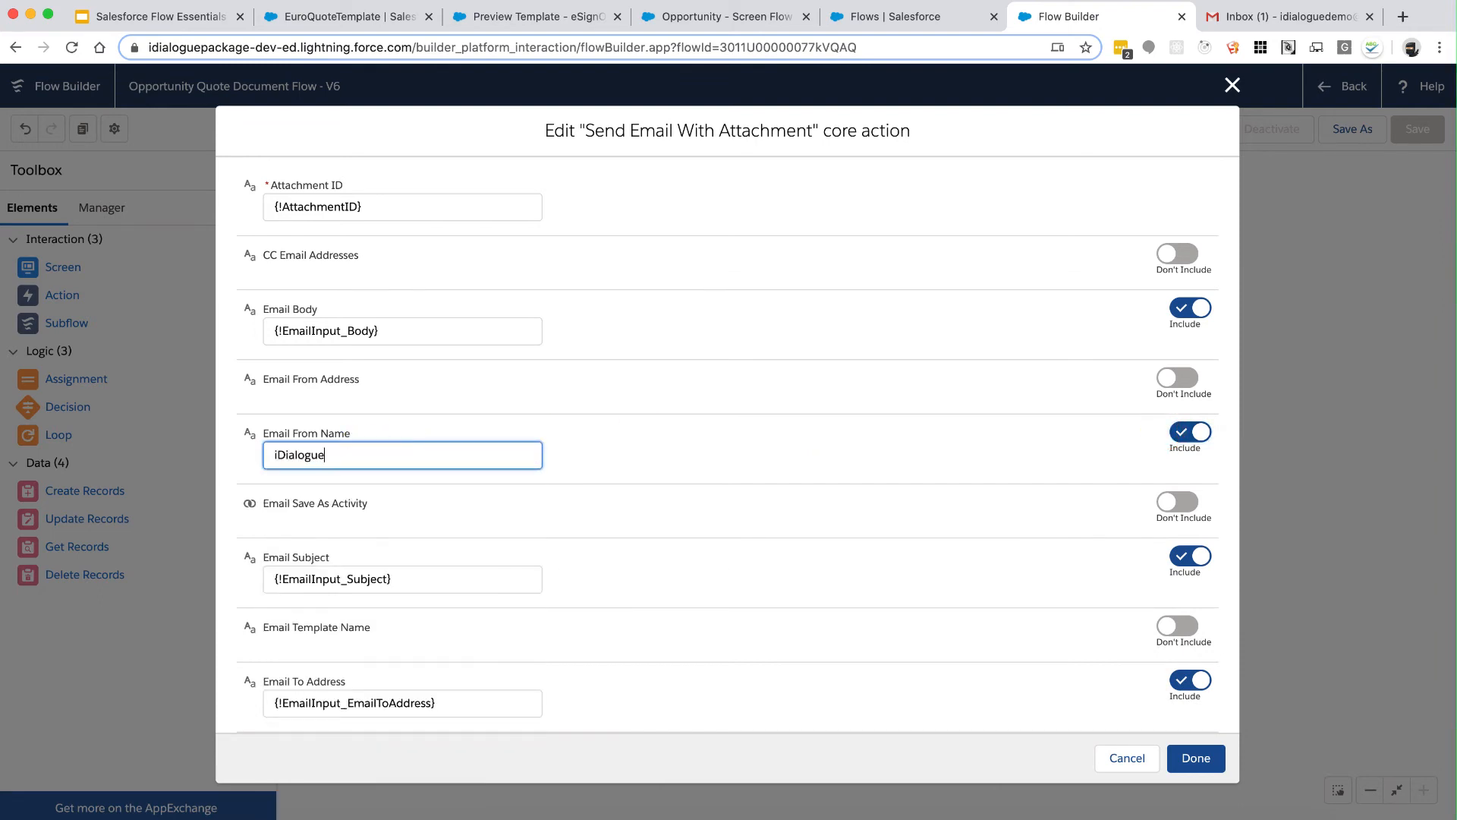
{"action": "left_click", "coordinate": [426, 374]}
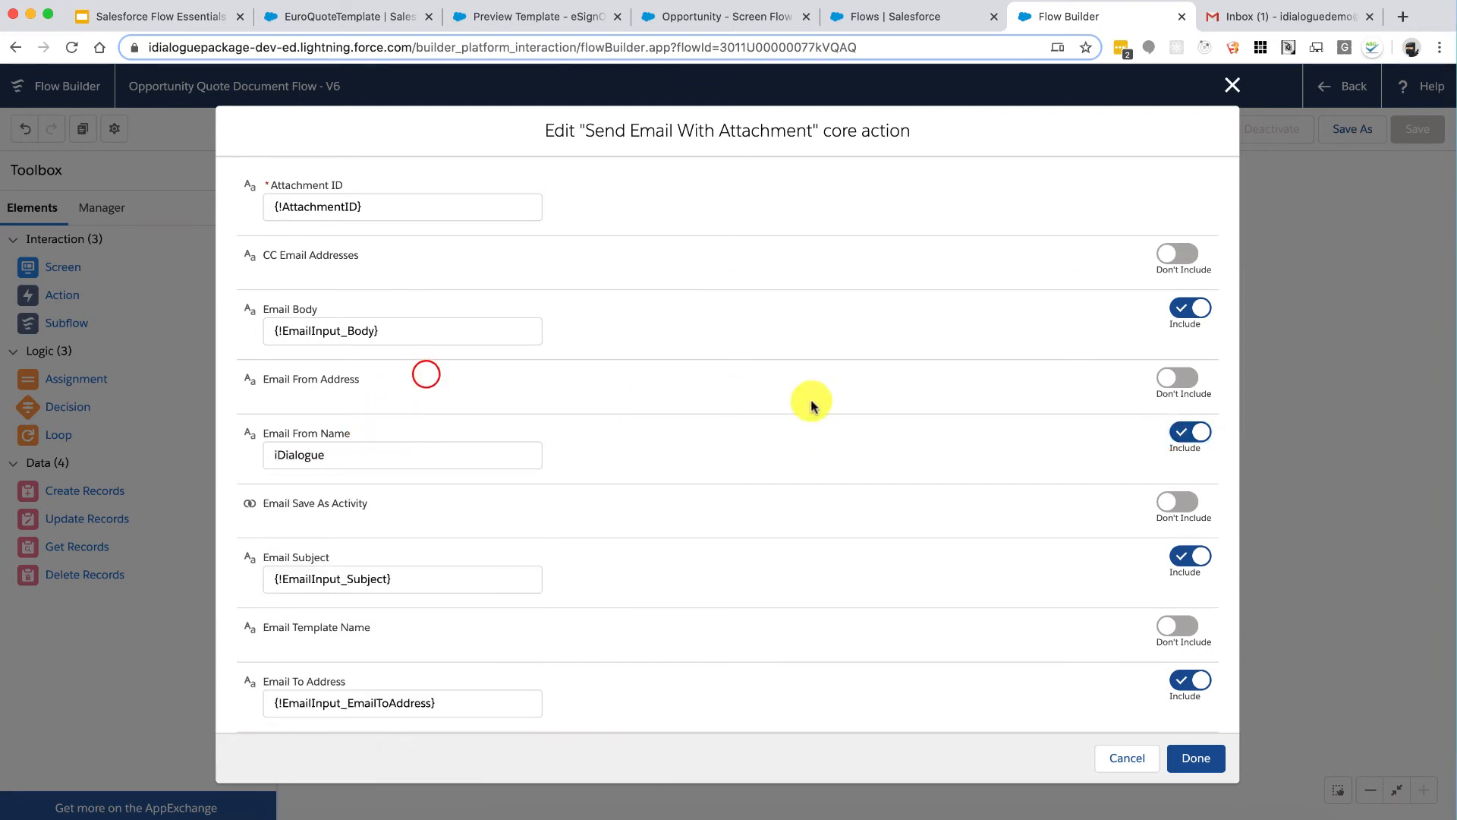
Step: Include Email From Address and enter the fixed sender email address
{"action": "left_click", "coordinate": [1189, 378]}
{"action": "left_click", "coordinate": [465, 403]}
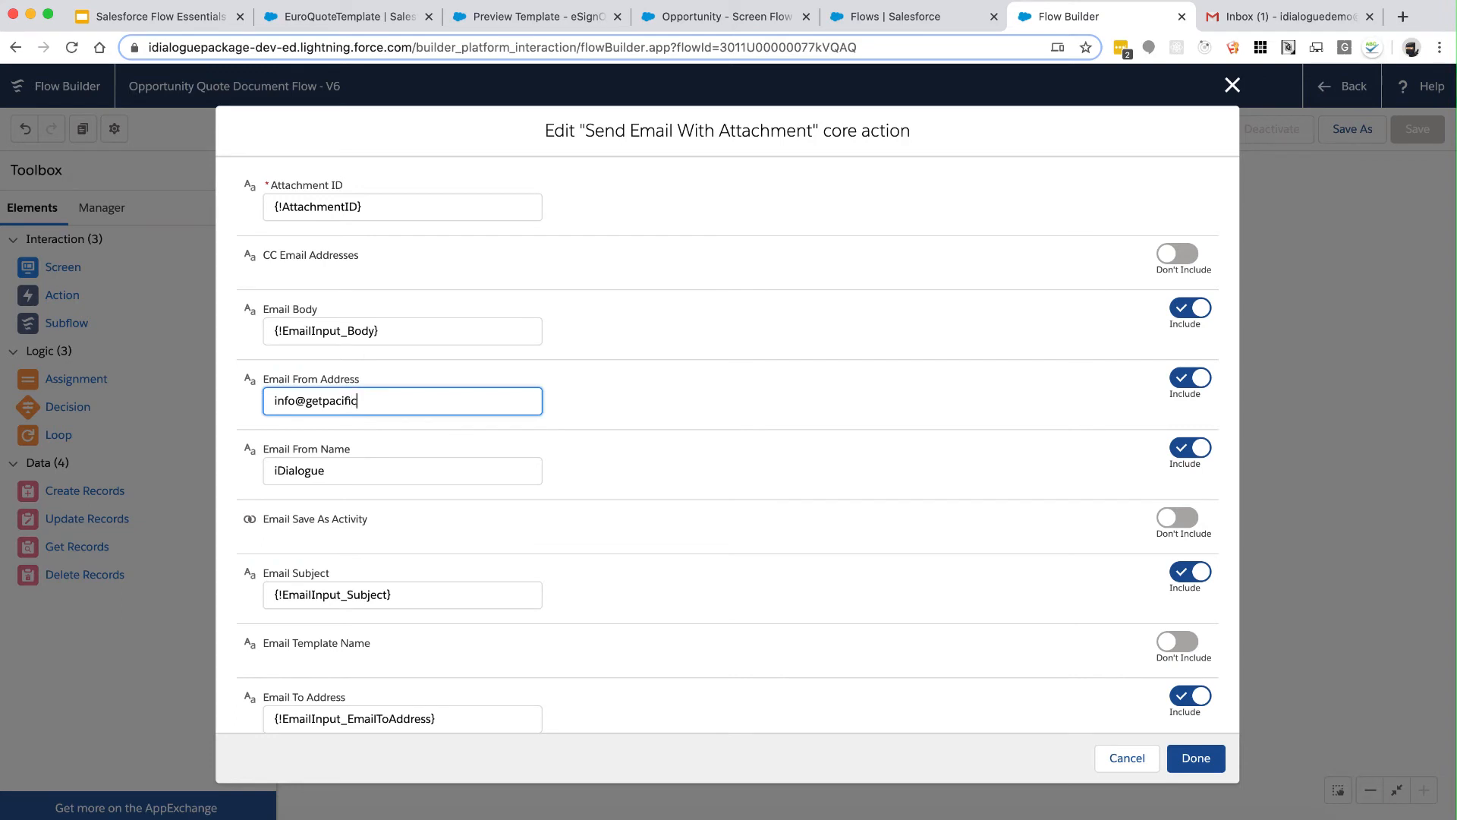
{"action": "left_click", "coordinate": [765, 417]}
Step: Include Email Save As Activity and set it to $GlobalConstant.True
{"action": "scroll", "coordinate": [793, 489], "scroll_direction": "down", "scroll_amount": 2}
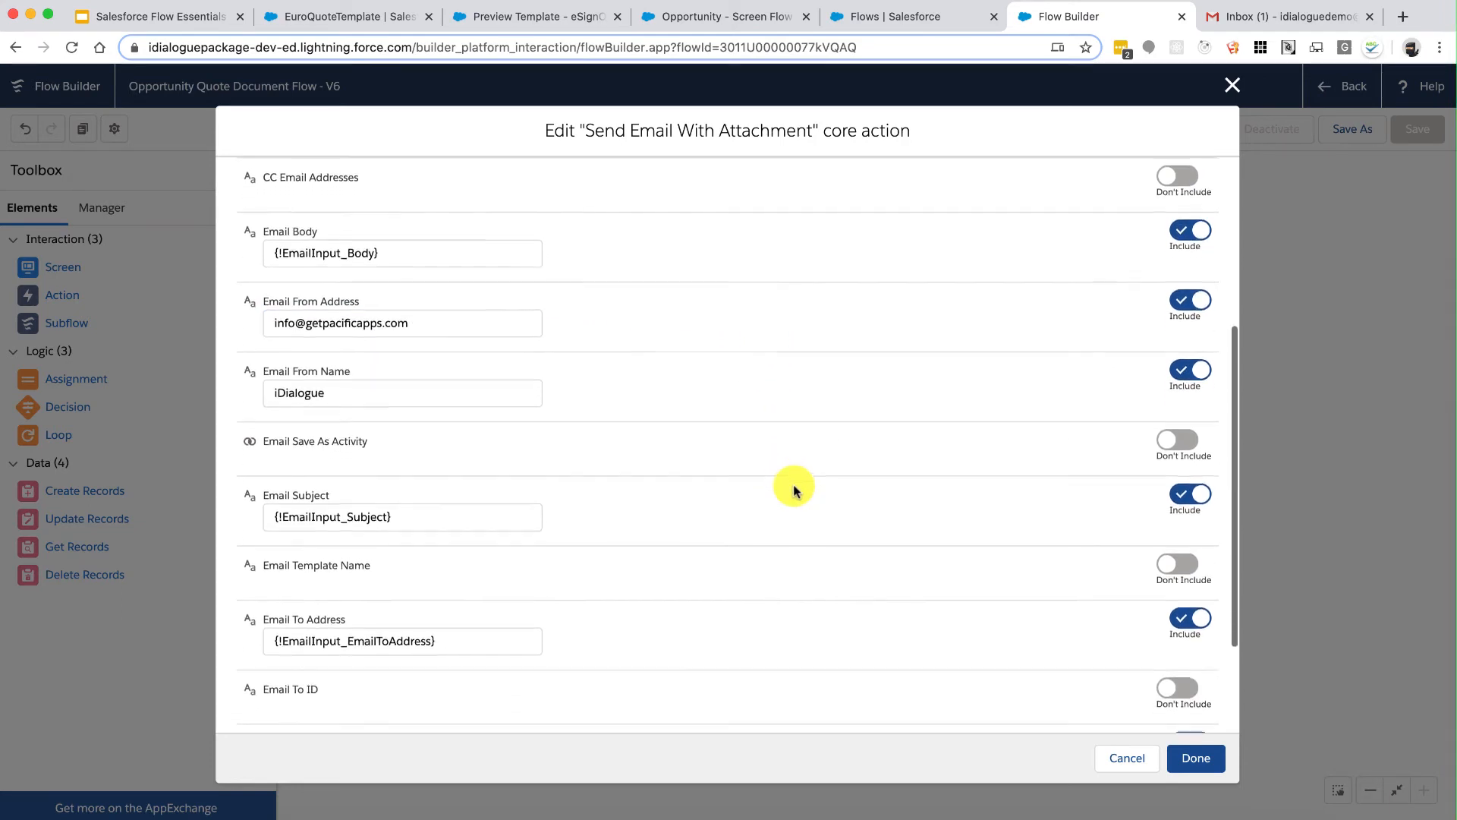
{"action": "left_click", "coordinate": [1169, 427]}
{"action": "left_click", "coordinate": [354, 447]}
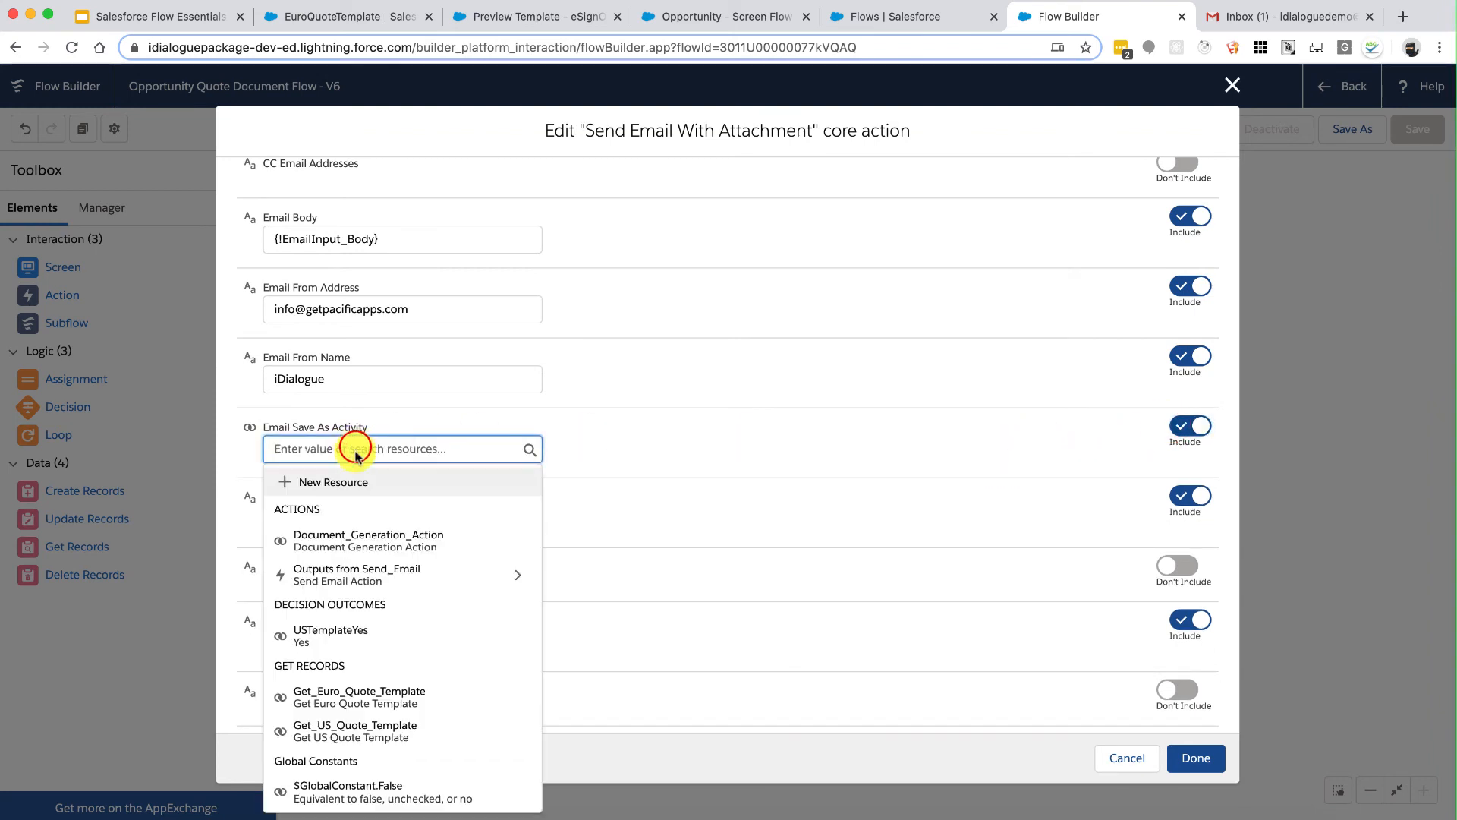
{"action": "scroll", "coordinate": [380, 626], "scroll_direction": "down", "scroll_amount": 3}
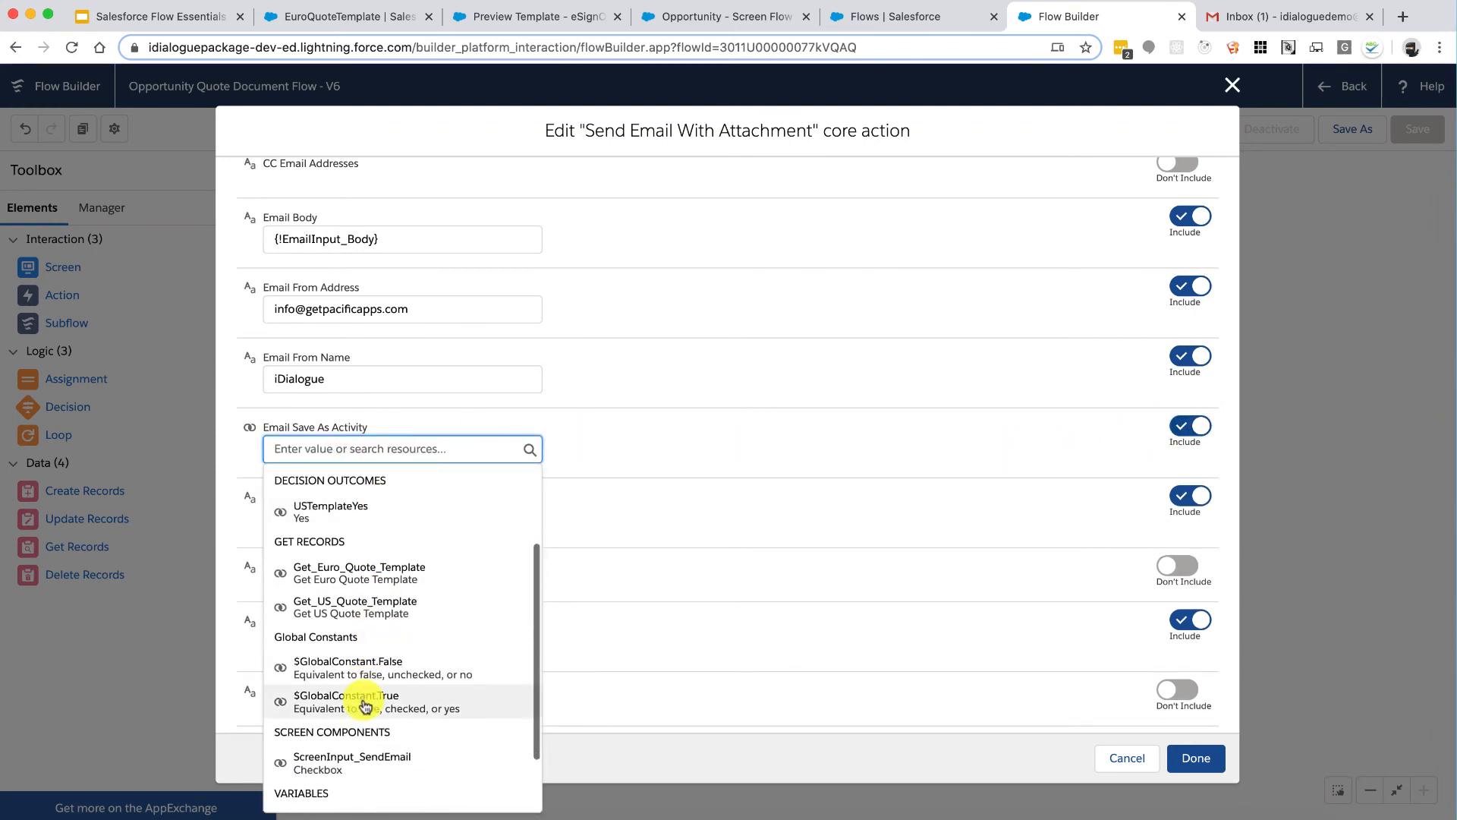
{"action": "left_click", "coordinate": [365, 705]}
{"action": "left_click", "coordinate": [753, 452]}
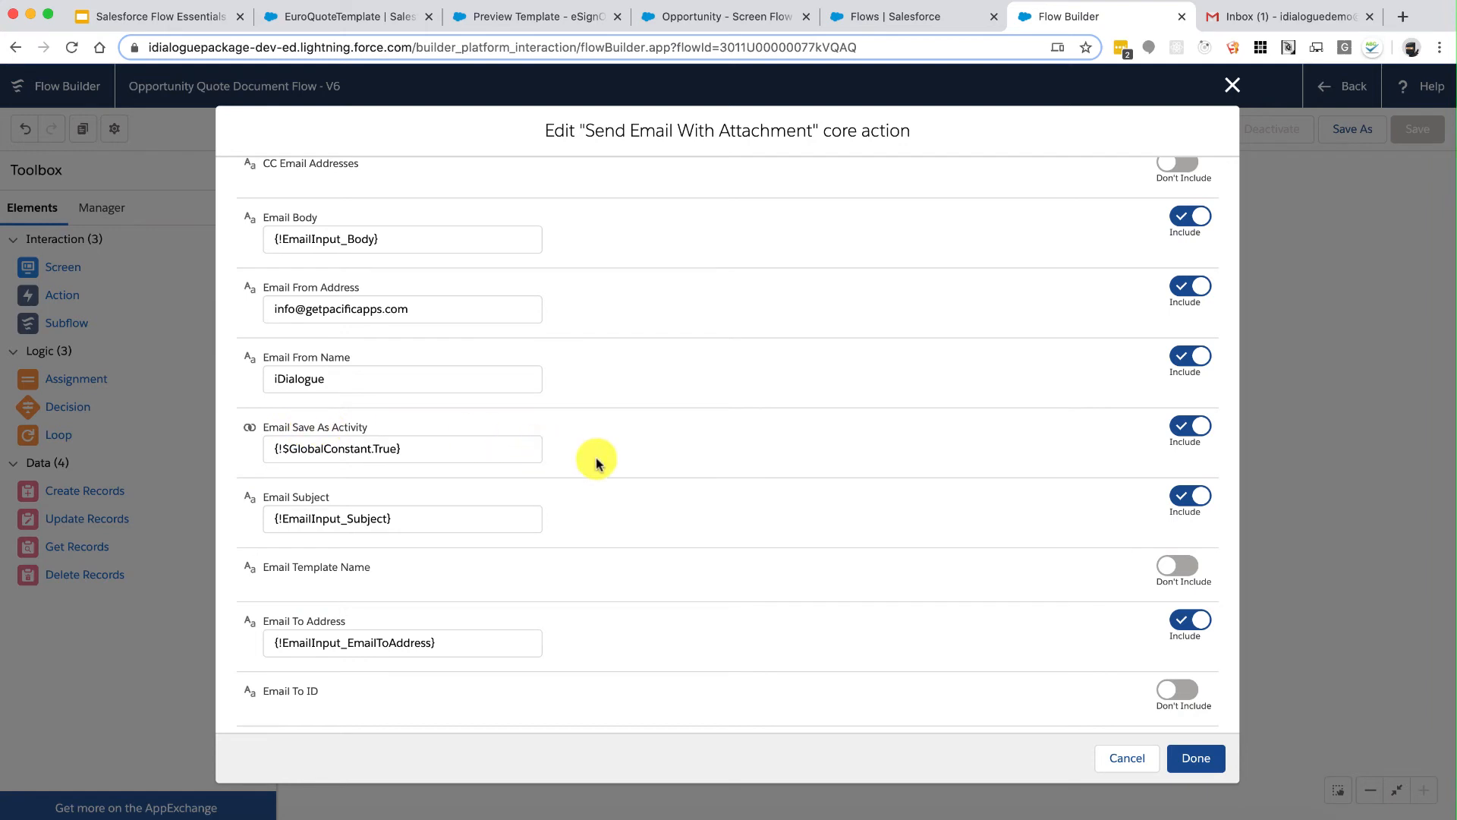
{"action": "scroll", "coordinate": [696, 483], "scroll_direction": "down", "scroll_amount": 2}
{"action": "scroll", "coordinate": [700, 484], "scroll_direction": "down", "scroll_amount": 2}
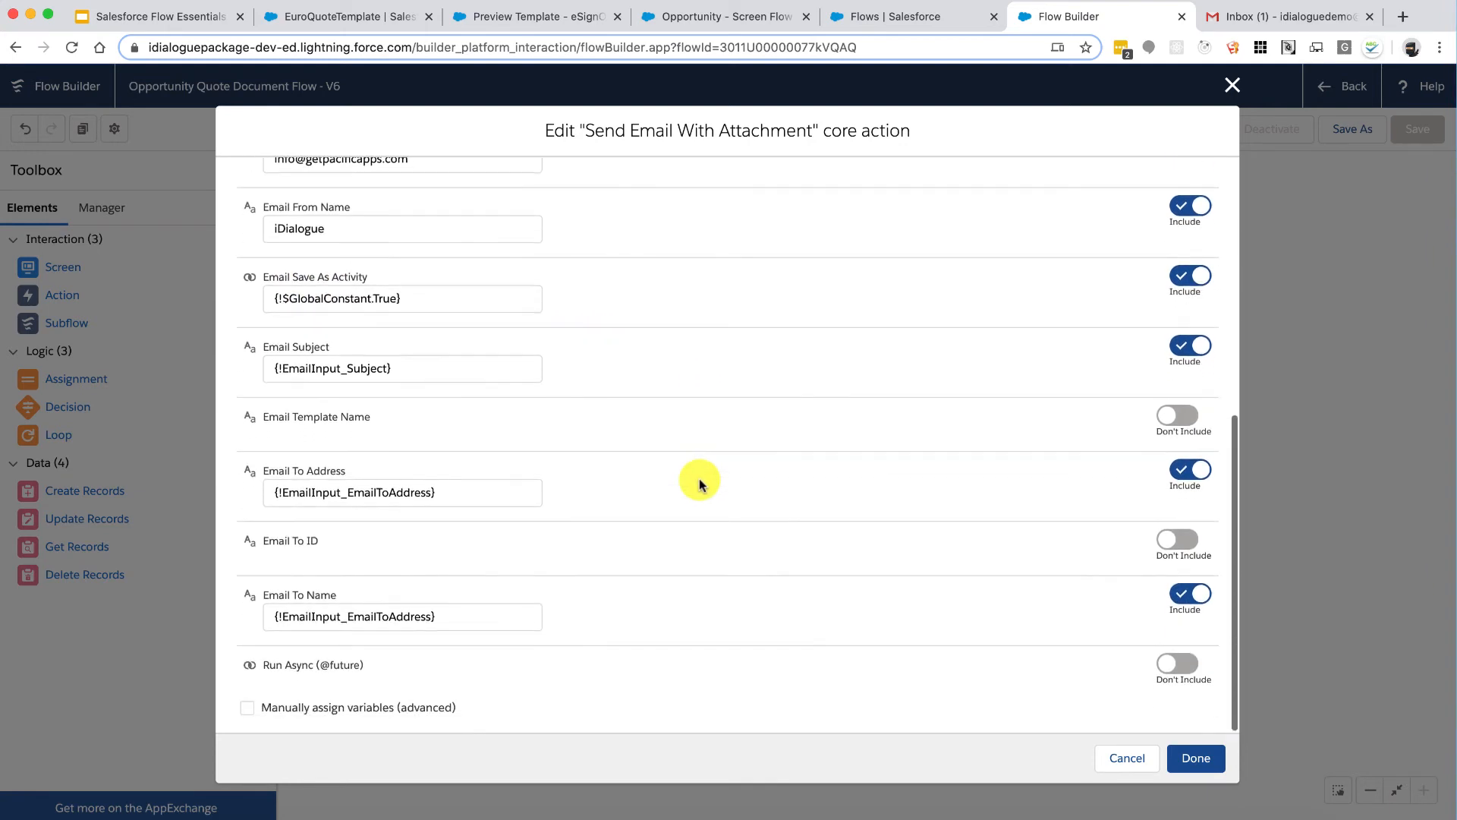
{"action": "scroll", "coordinate": [700, 484], "scroll_direction": "up", "scroll_amount": 4}
{"action": "scroll", "coordinate": [698, 483], "scroll_direction": "up", "scroll_amount": 2}
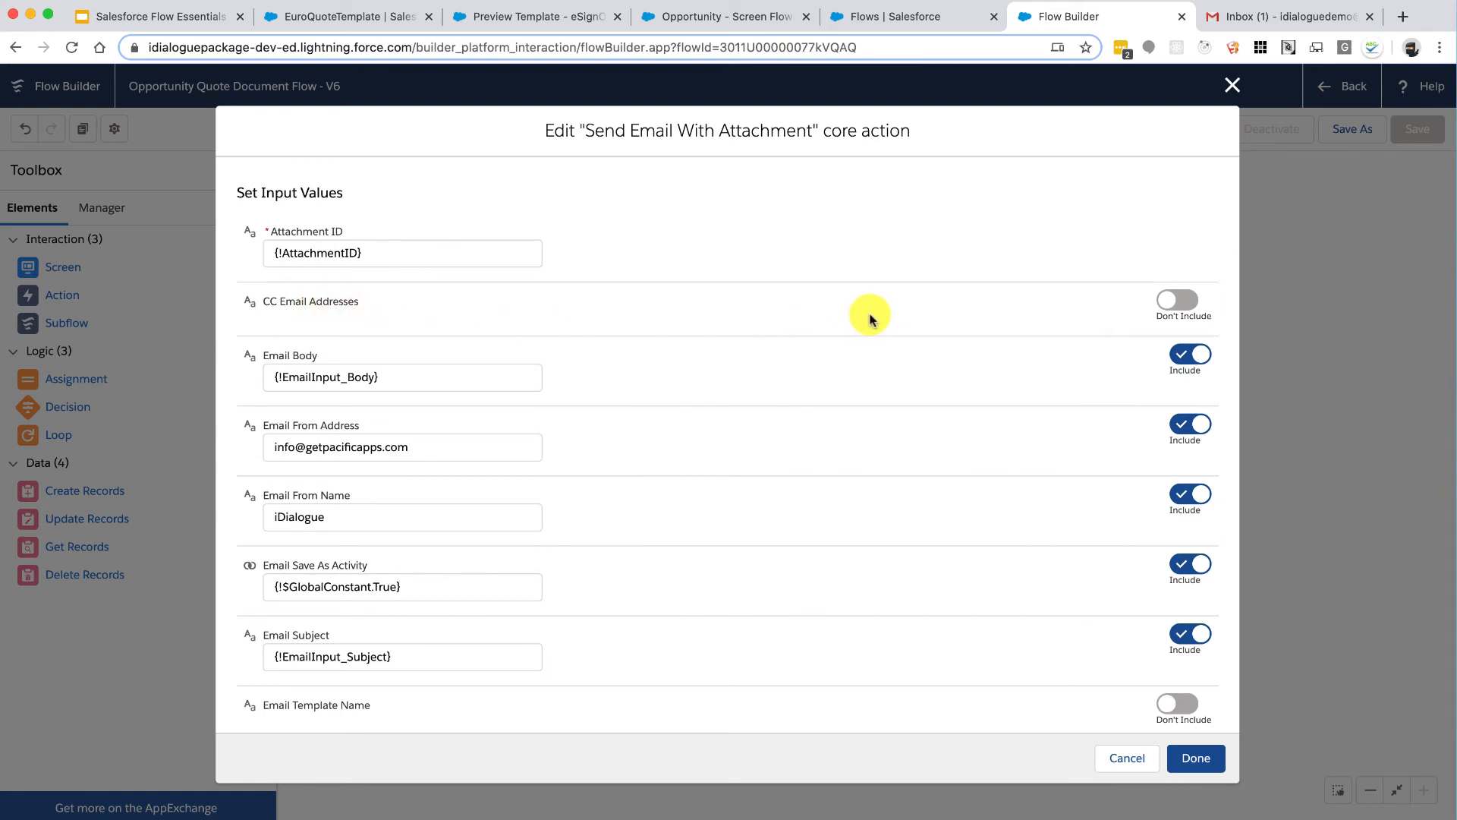
{"action": "left_click", "coordinate": [1175, 302]}
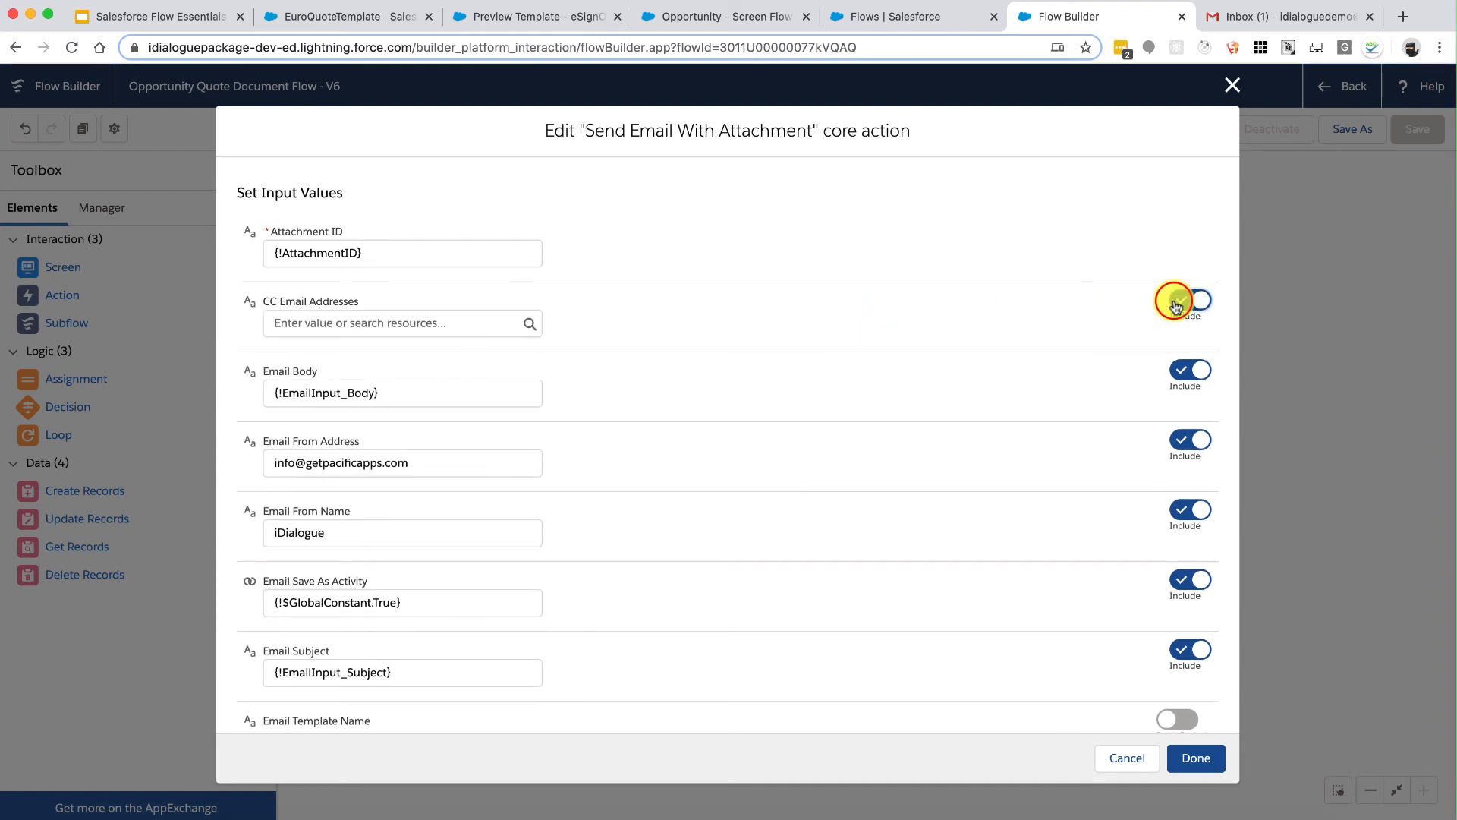
{"action": "left_click", "coordinate": [1196, 303]}
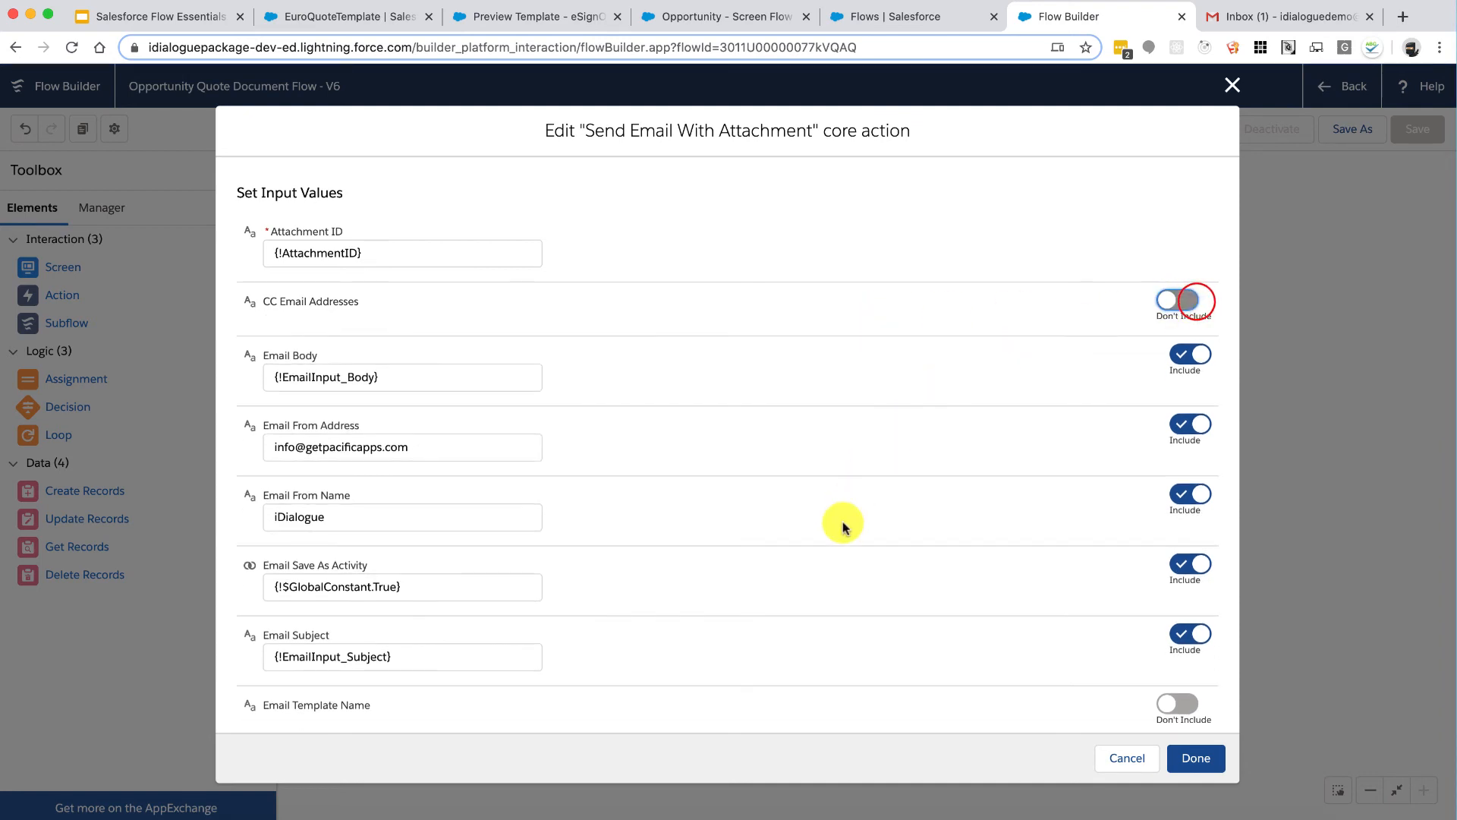
{"action": "scroll", "coordinate": [840, 524], "scroll_direction": "down", "scroll_amount": 3}
{"action": "scroll", "coordinate": [843, 526], "scroll_direction": "down", "scroll_amount": 2}
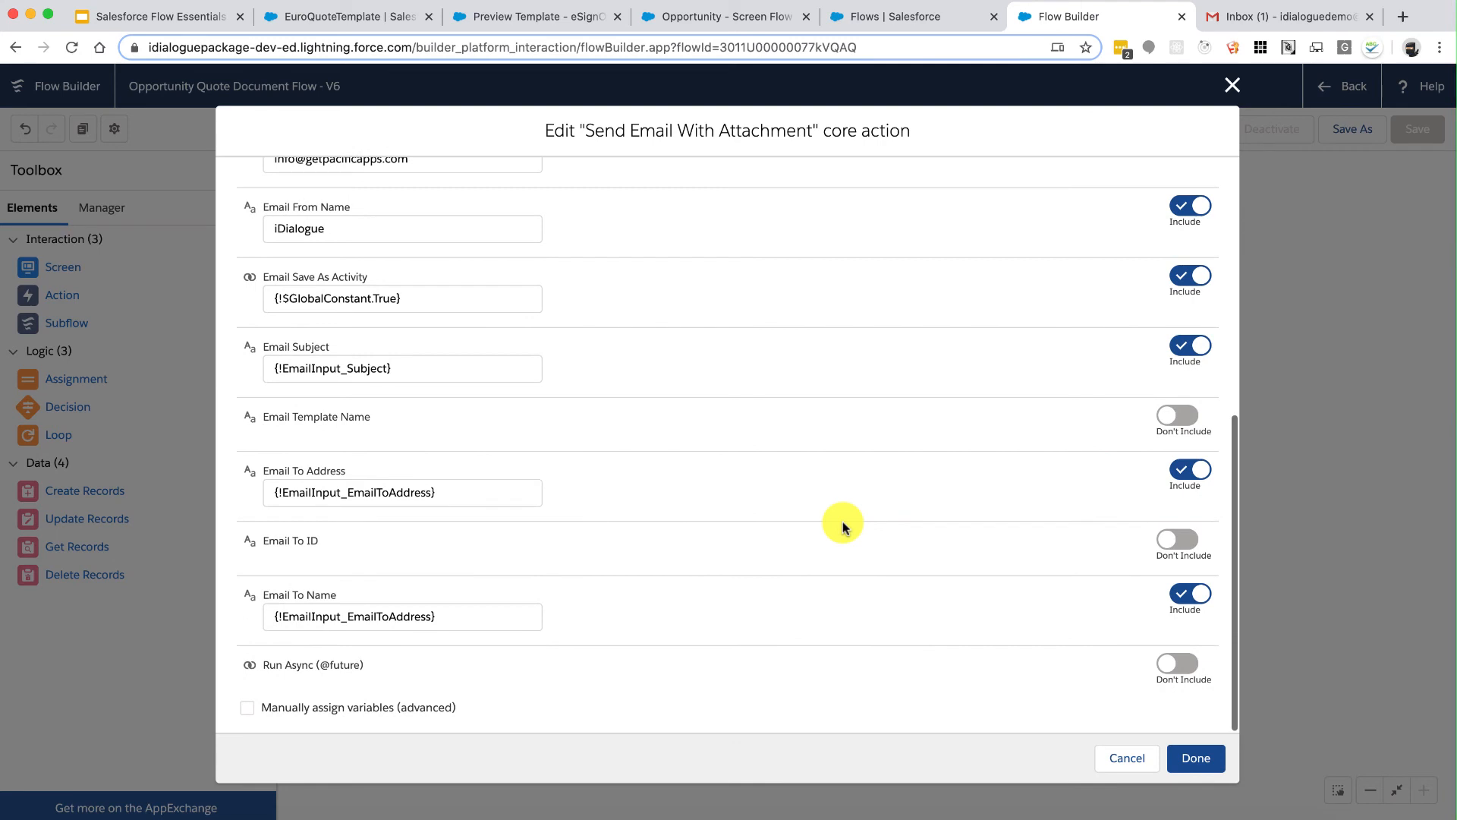
{"action": "scroll", "coordinate": [841, 524], "scroll_direction": "up", "scroll_amount": 1}
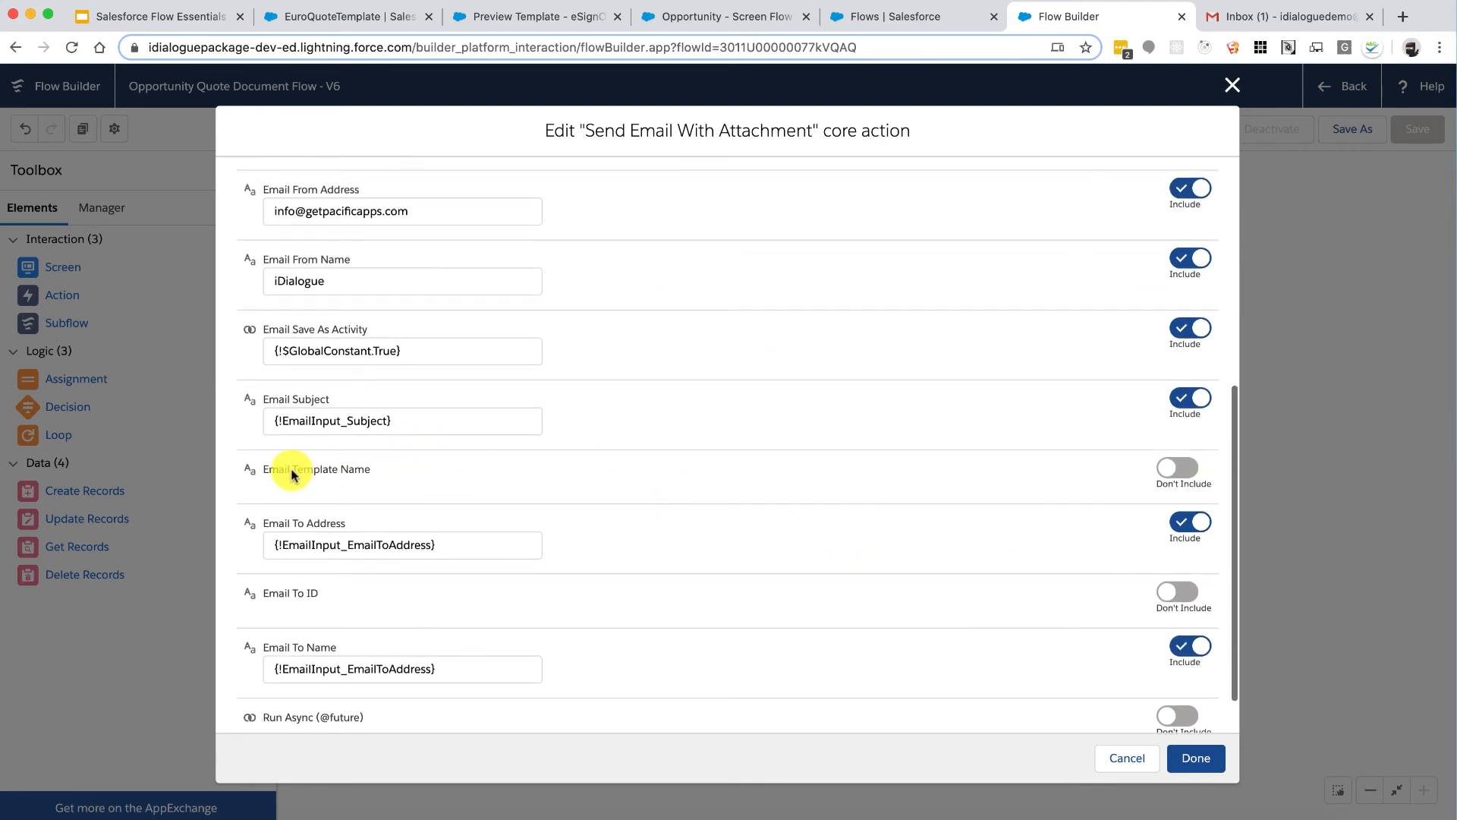
{"action": "left_click_drag", "start_coordinate": [265, 471], "coordinate": [357, 471]}
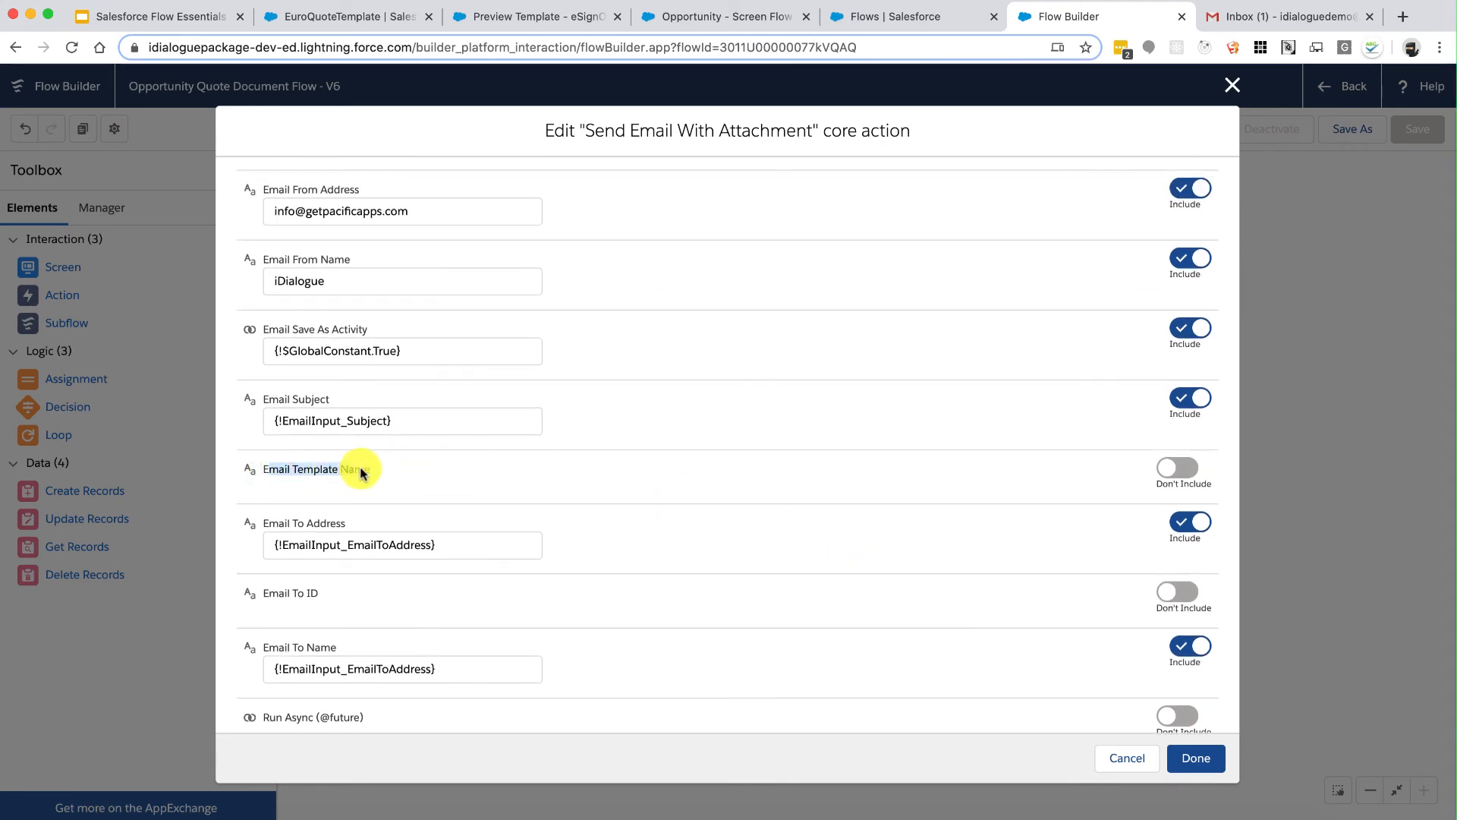
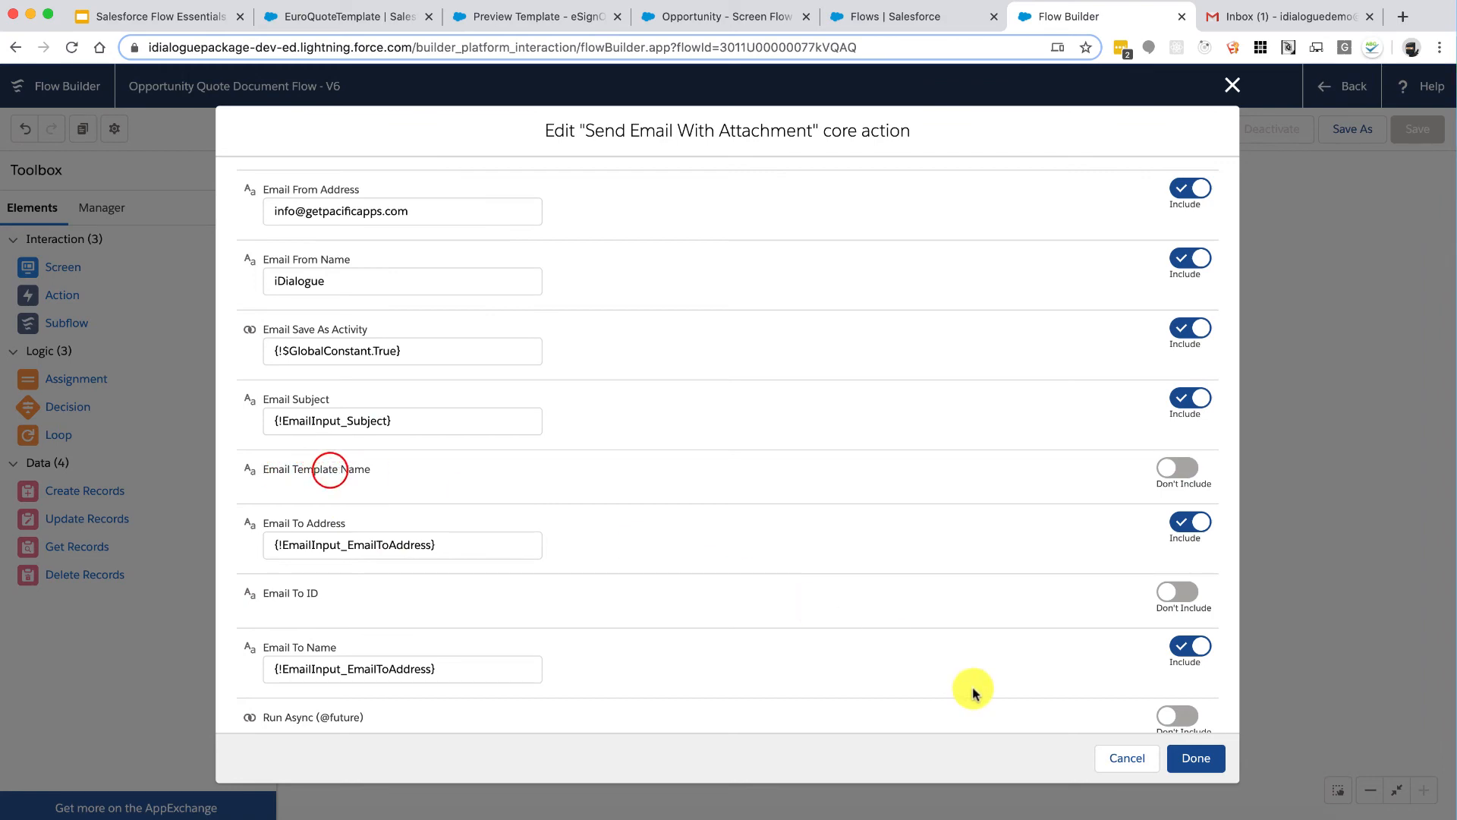
Step: Save the Send Email With Attachment action so a 'Send Email Action' element appears on the canvas
{"action": "left_click", "coordinate": [1195, 757]}
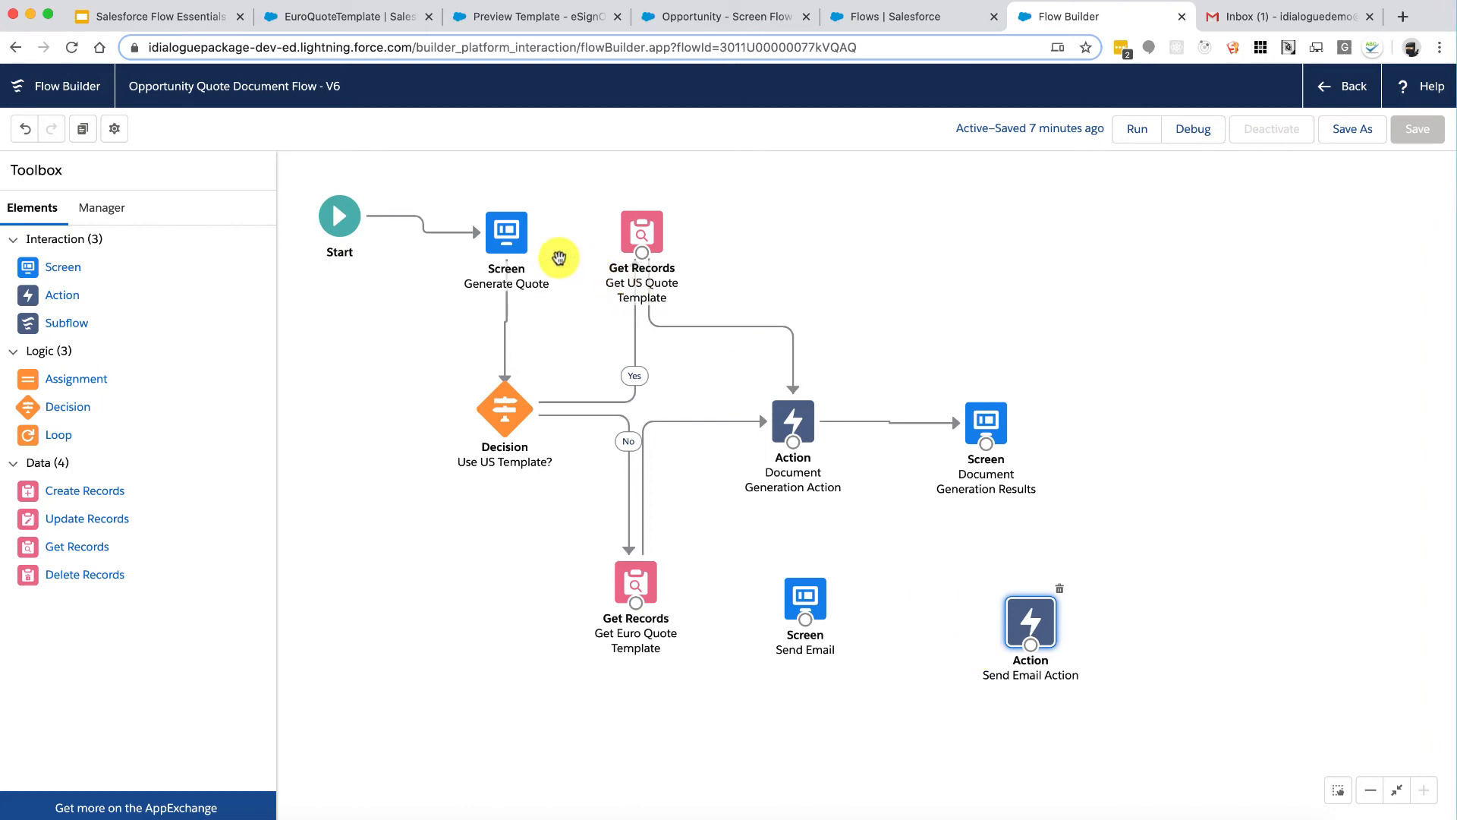
Step: Review the Generate Quote screen, shift the Send Email screen lower right, and drag in a new Decision
{"action": "double_click", "coordinate": [505, 231]}
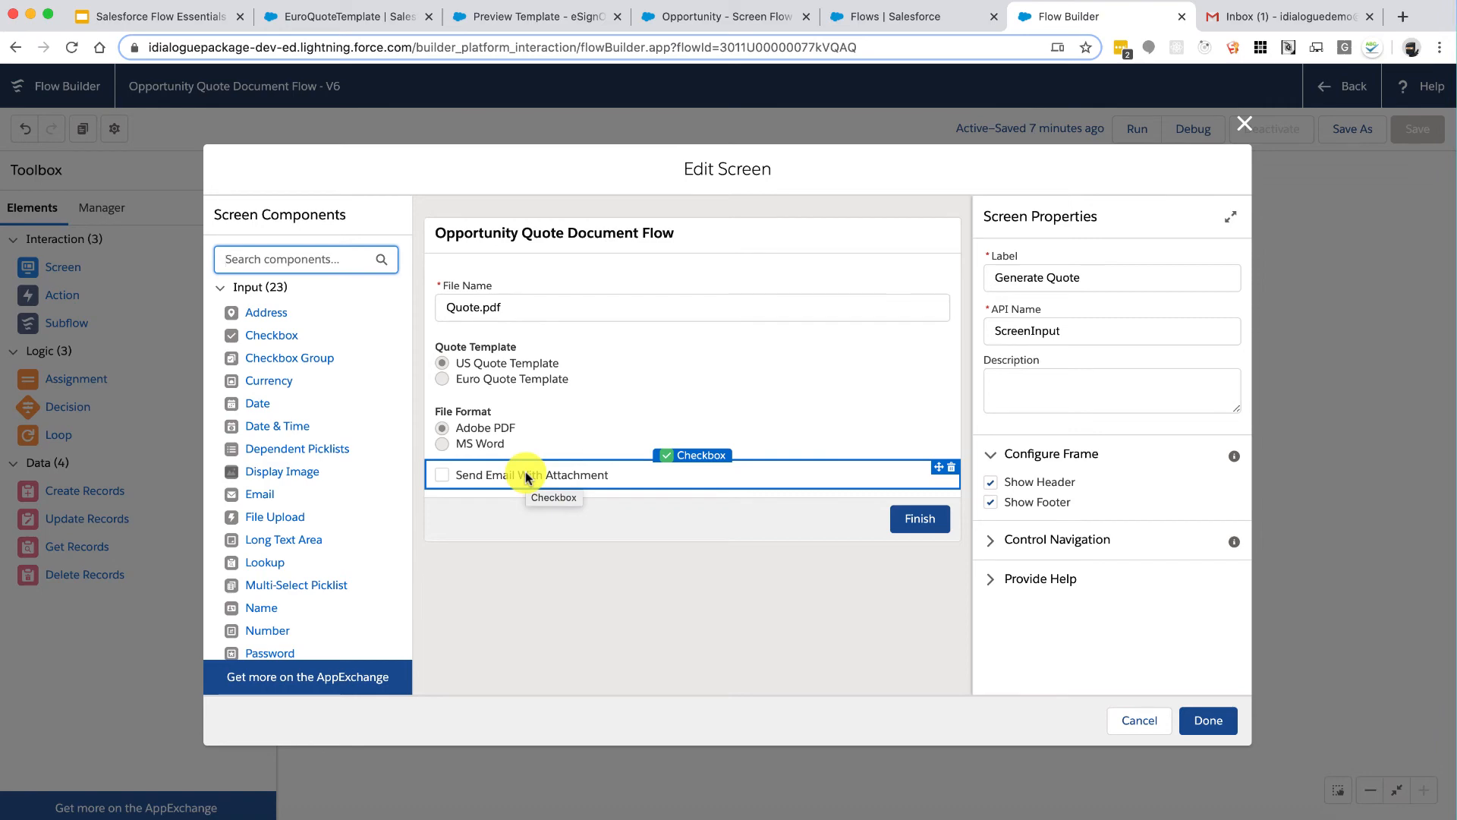
{"action": "left_click", "coordinate": [1205, 719]}
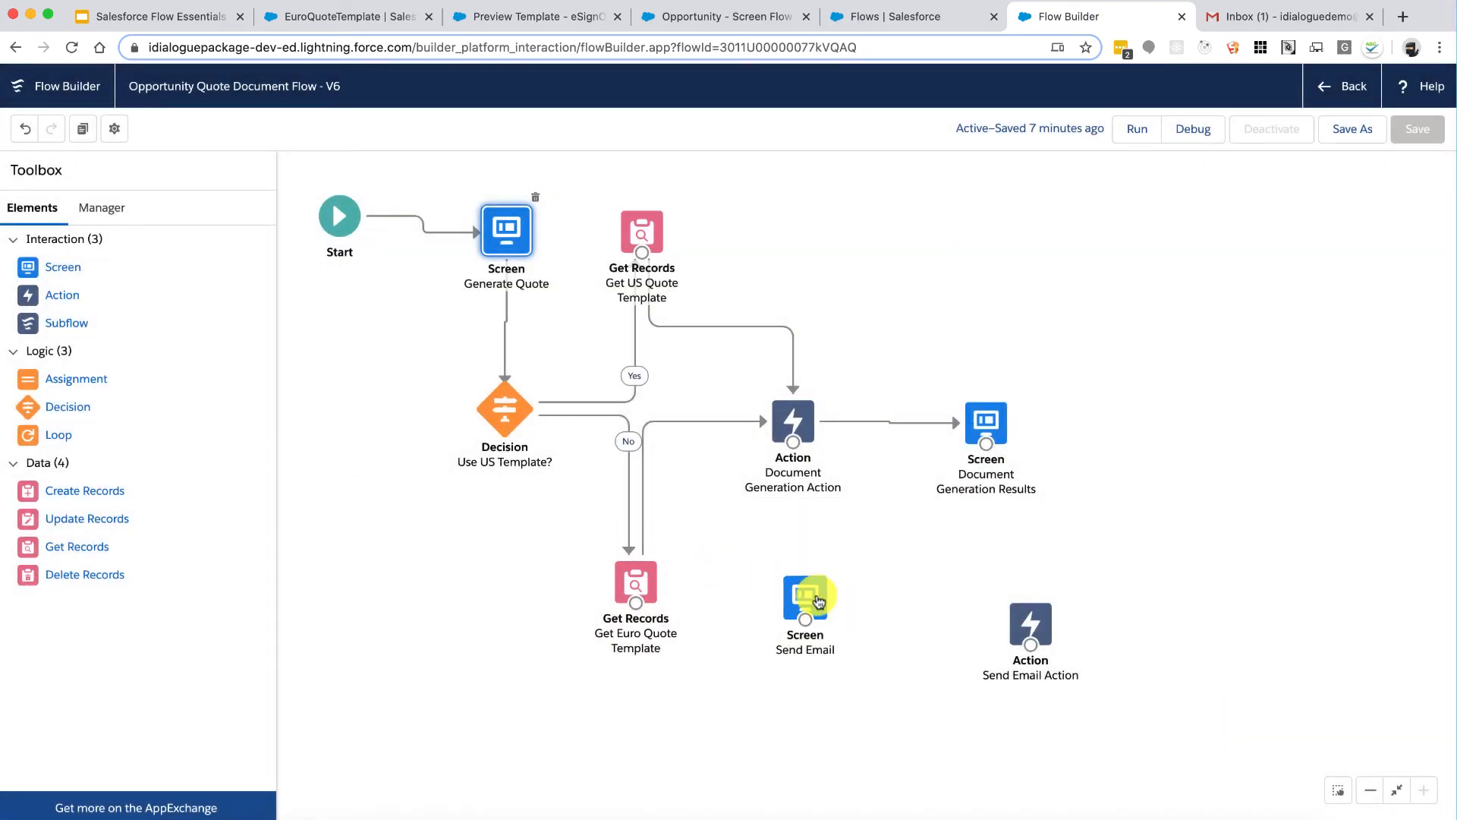
{"action": "left_click", "coordinate": [820, 598]}
{"action": "left_click", "coordinate": [796, 421]}
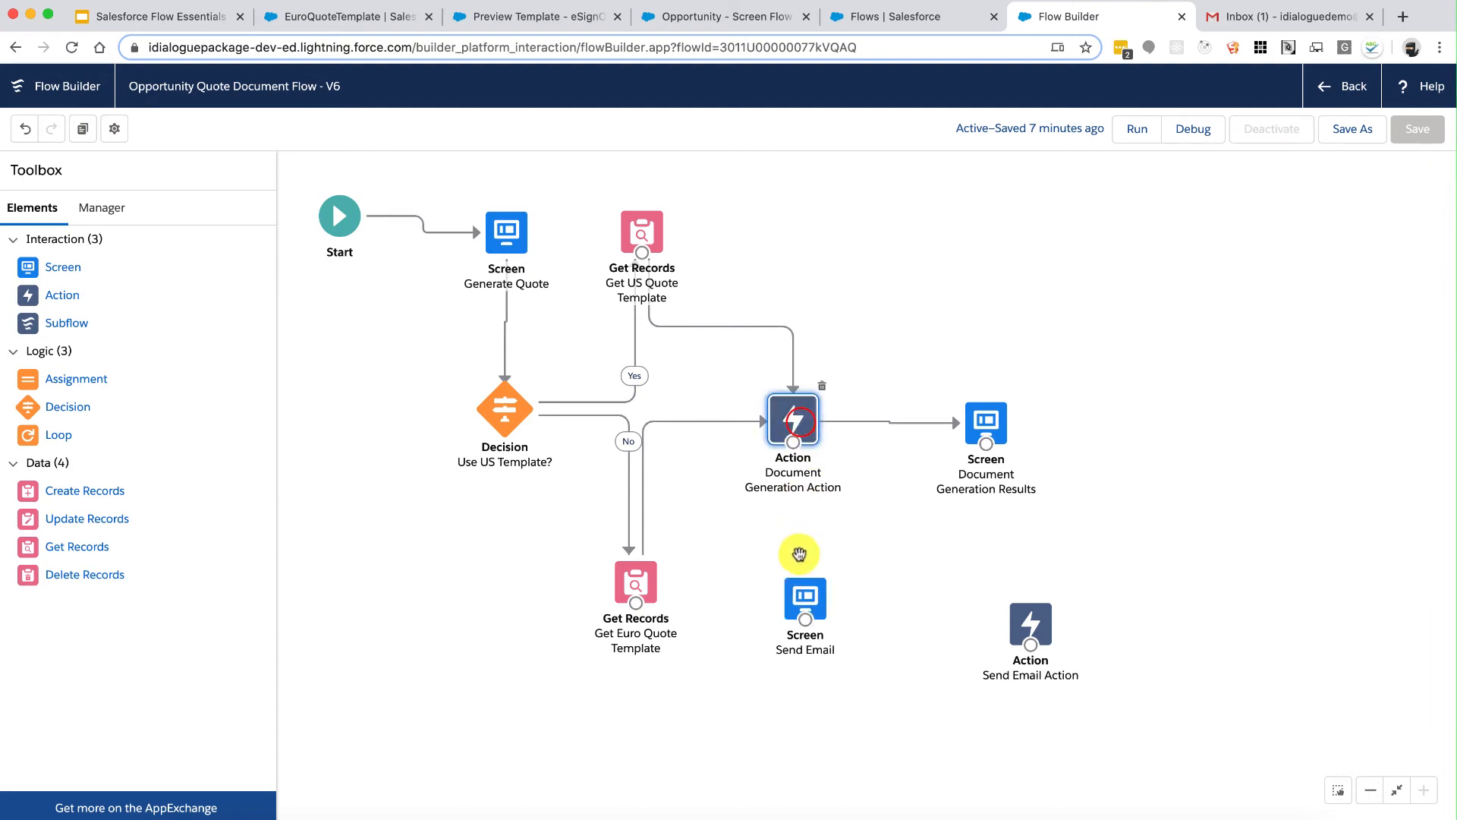
{"action": "left_click_drag", "start_coordinate": [806, 605], "coordinate": [898, 632]}
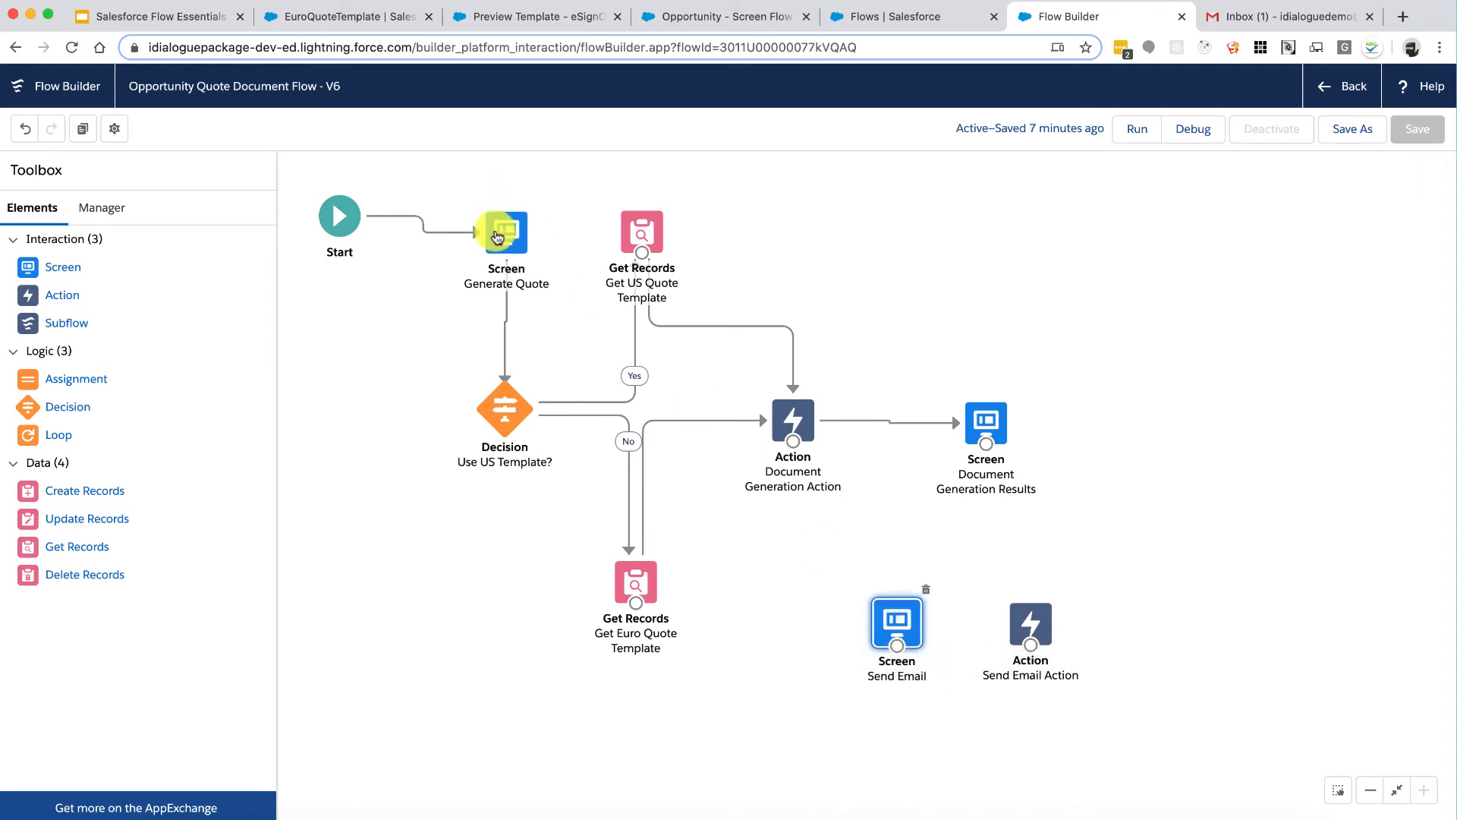
{"action": "left_click_drag", "start_coordinate": [30, 406], "coordinate": [782, 525]}
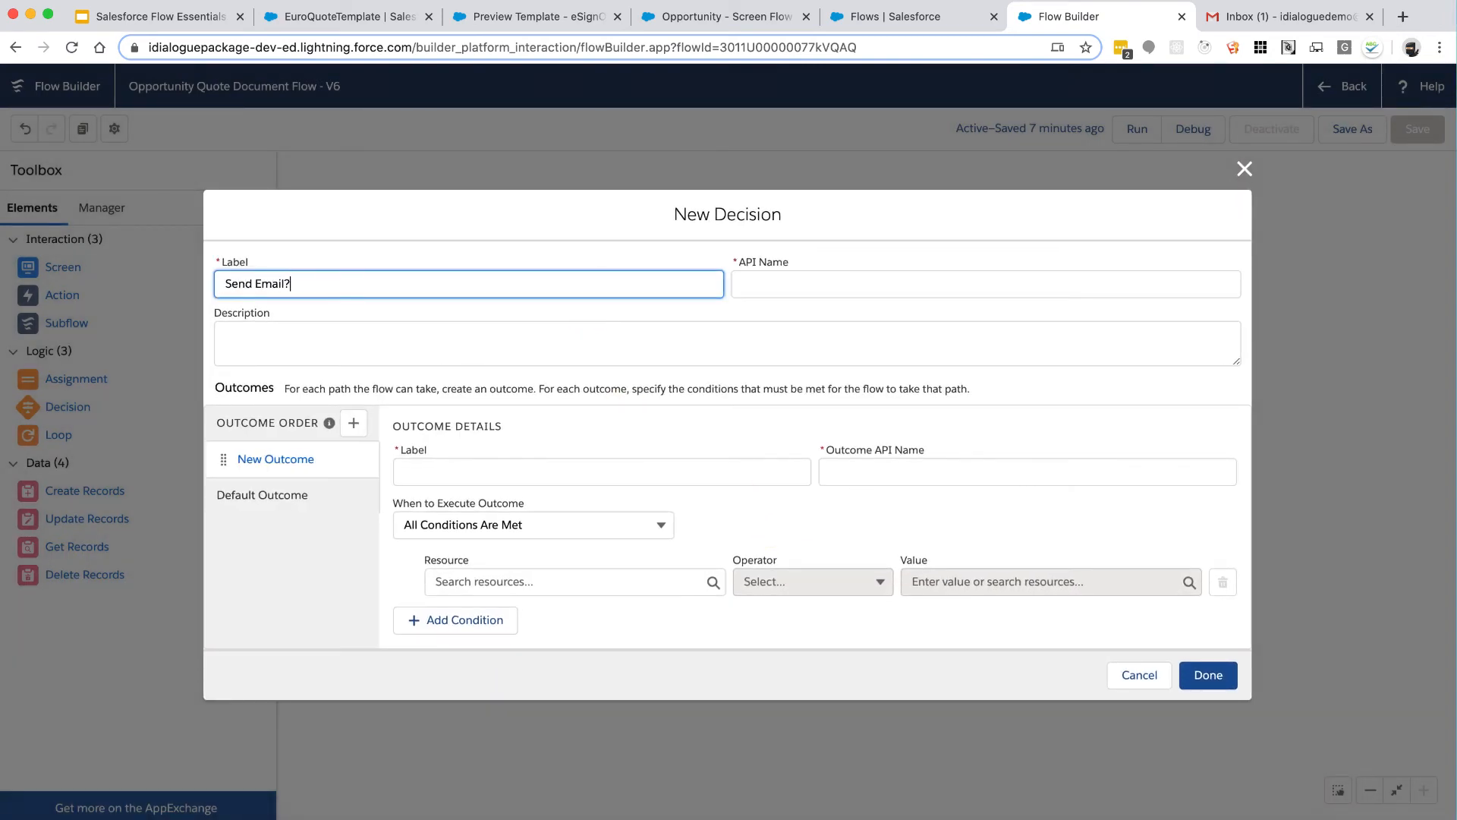
Step: Label the decision 'Send Email?' and add a first outcome named Yes
{"action": "key", "text": "Tab"}
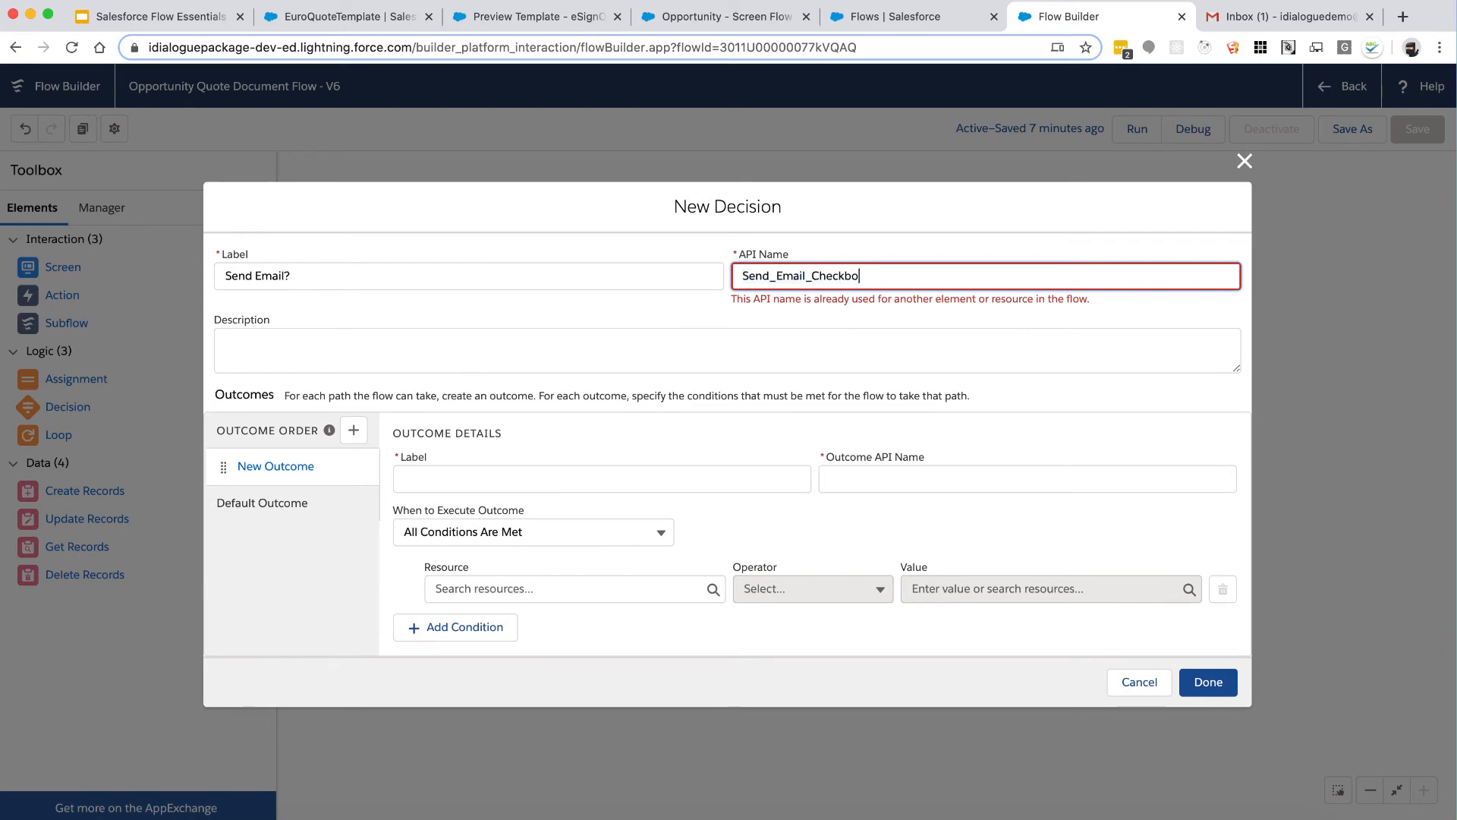
{"action": "key", "text": "Tab"}
{"action": "left_click", "coordinate": [550, 478]}
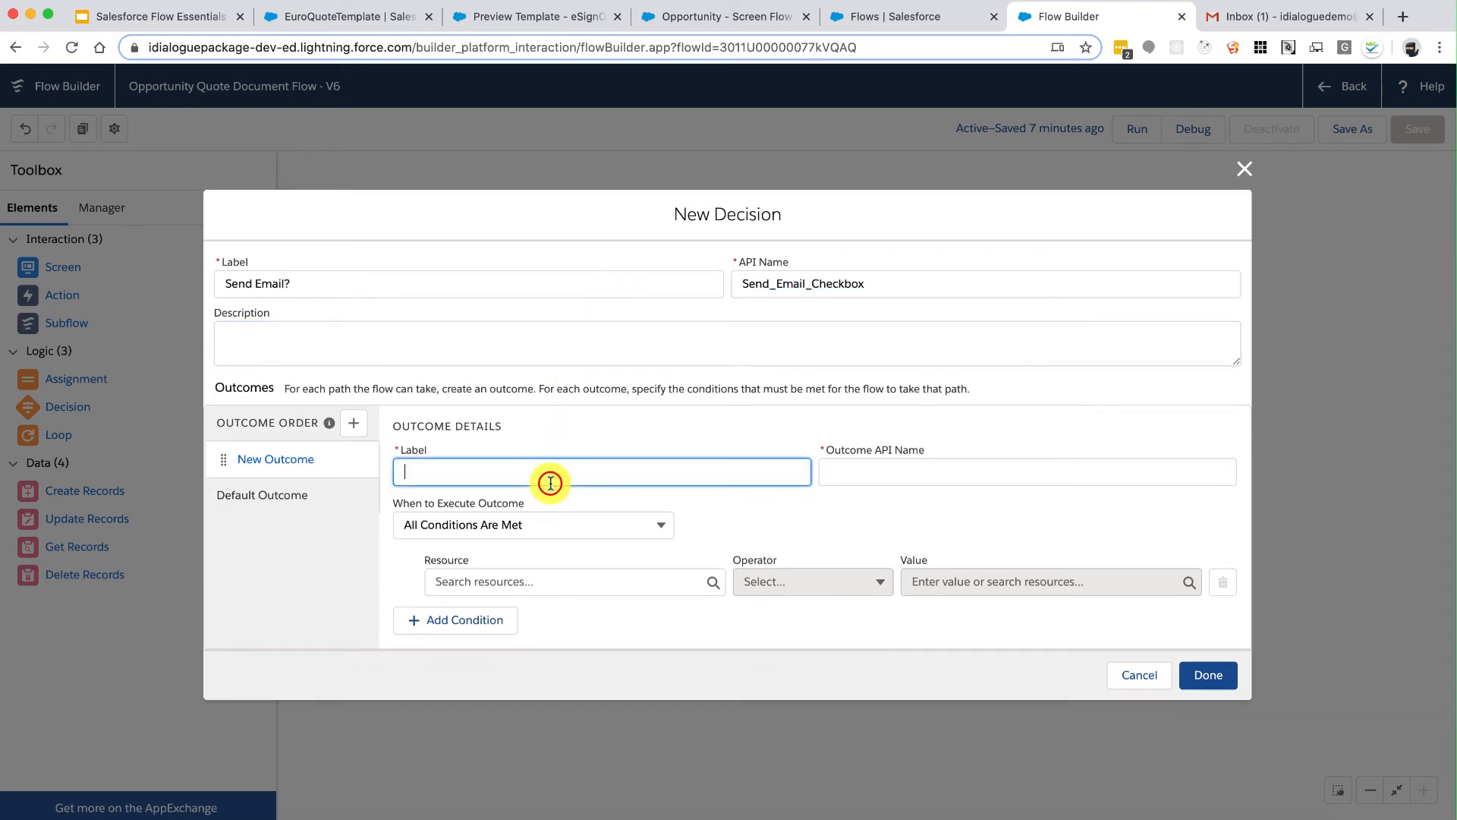
{"action": "left_click", "coordinate": [889, 483]}
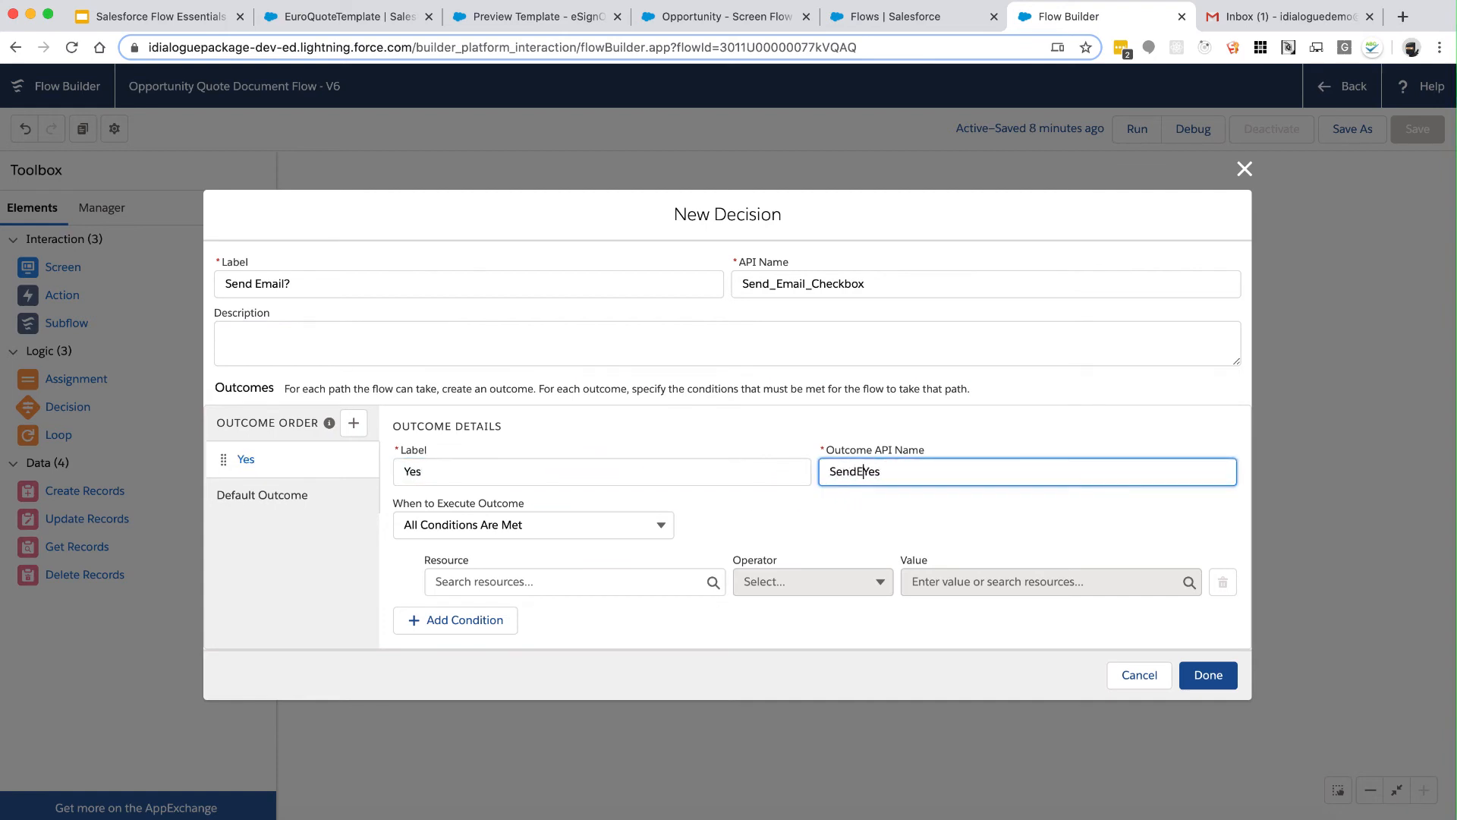
Step: Set the Yes condition to ScreenInput_SendEmail Equals $GlobalConstant.True
{"action": "left_click", "coordinate": [615, 579]}
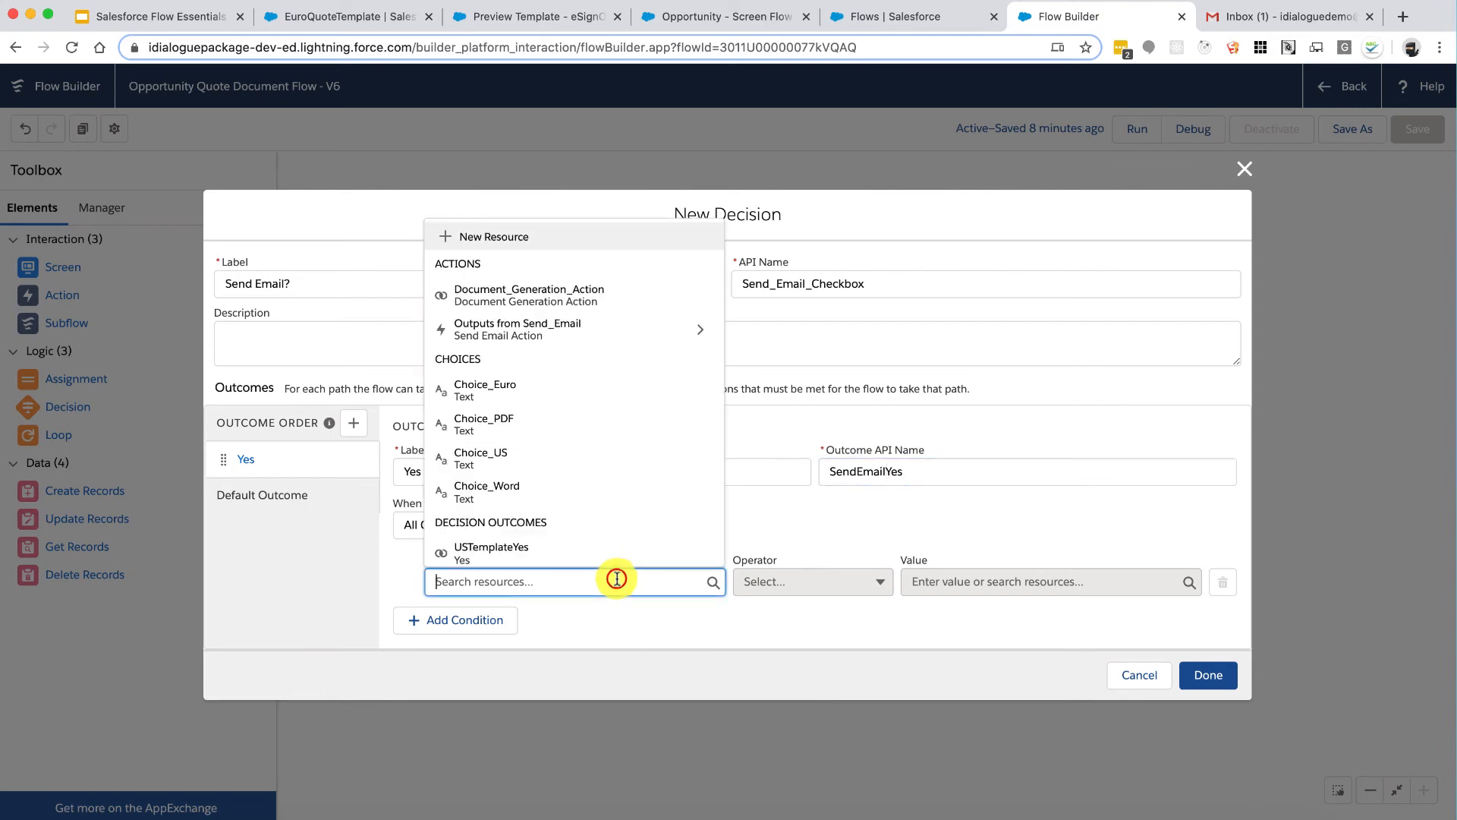
{"action": "scroll", "coordinate": [647, 504], "scroll_direction": "down", "scroll_amount": 5}
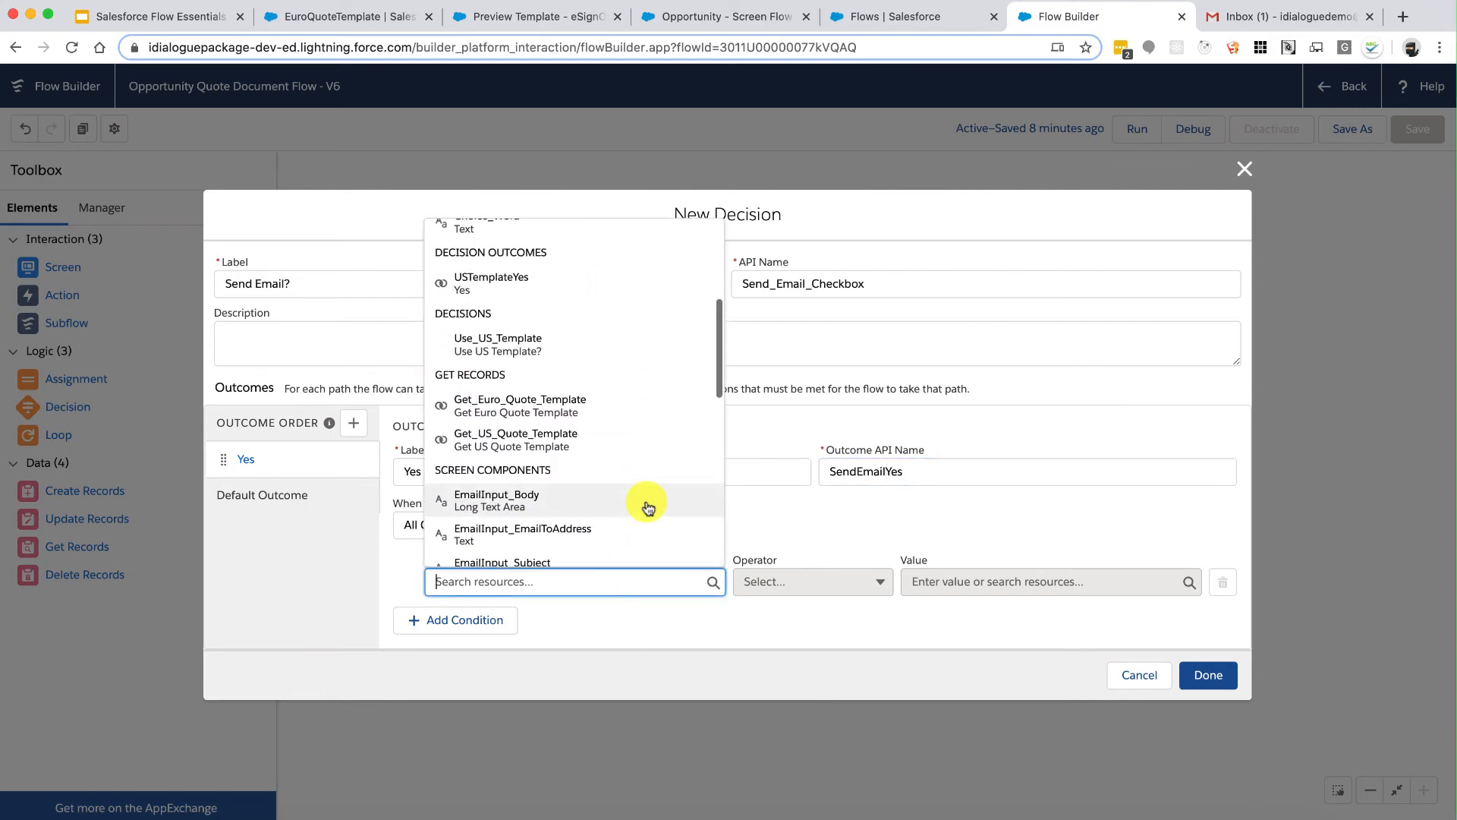
{"action": "scroll", "coordinate": [647, 504], "scroll_direction": "down", "scroll_amount": 4}
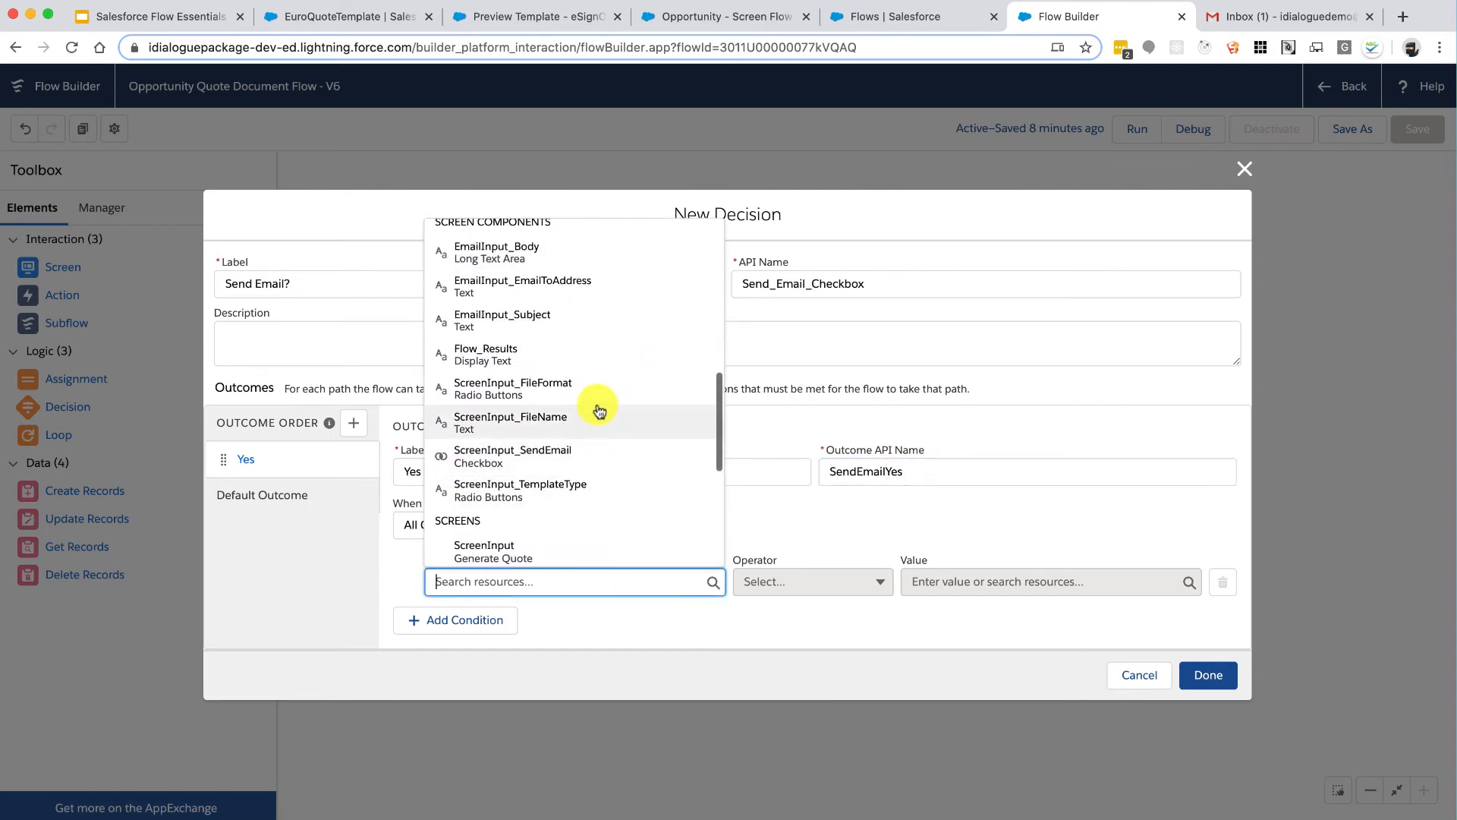
{"action": "left_click", "coordinate": [573, 454]}
{"action": "left_click", "coordinate": [959, 583]}
{"action": "scroll", "coordinate": [1028, 516], "scroll_direction": "down", "scroll_amount": 1}
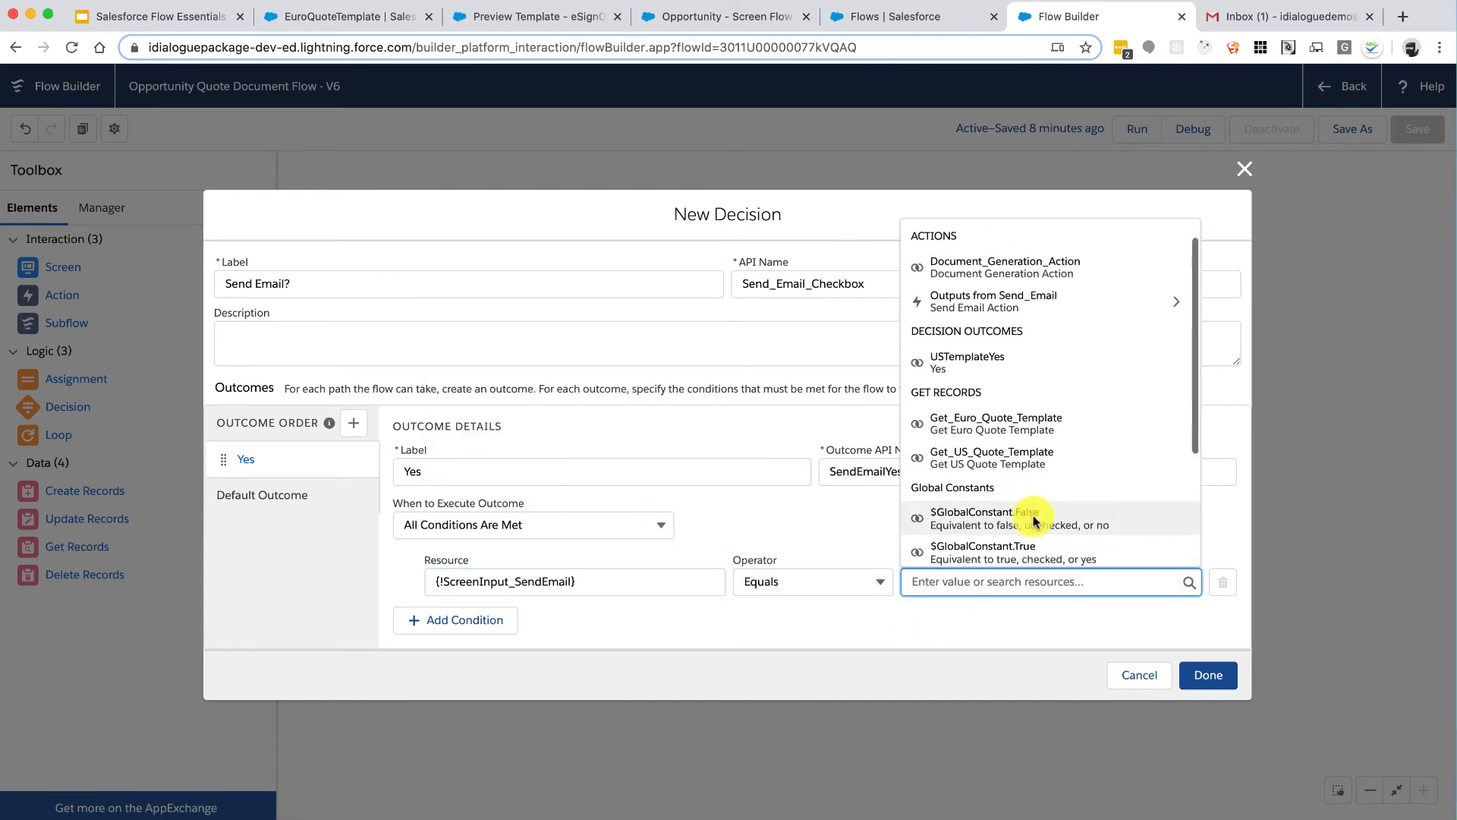
{"action": "left_click", "coordinate": [1028, 529]}
Step: Rename the default outcome to No and save the decision
{"action": "left_click", "coordinate": [286, 491]}
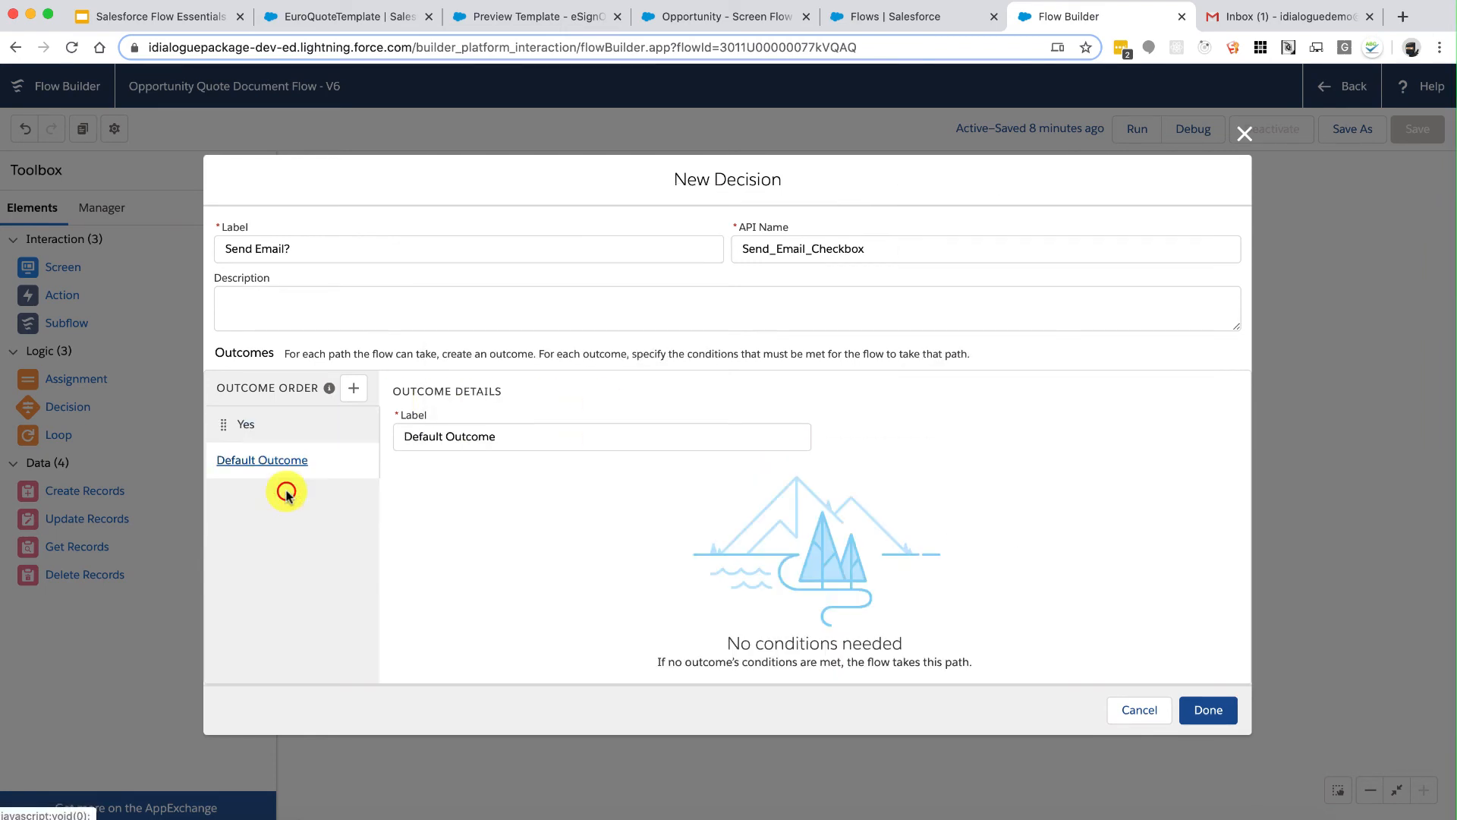
{"action": "triple_click", "coordinate": [488, 437]}
{"action": "type", "text": "No"}
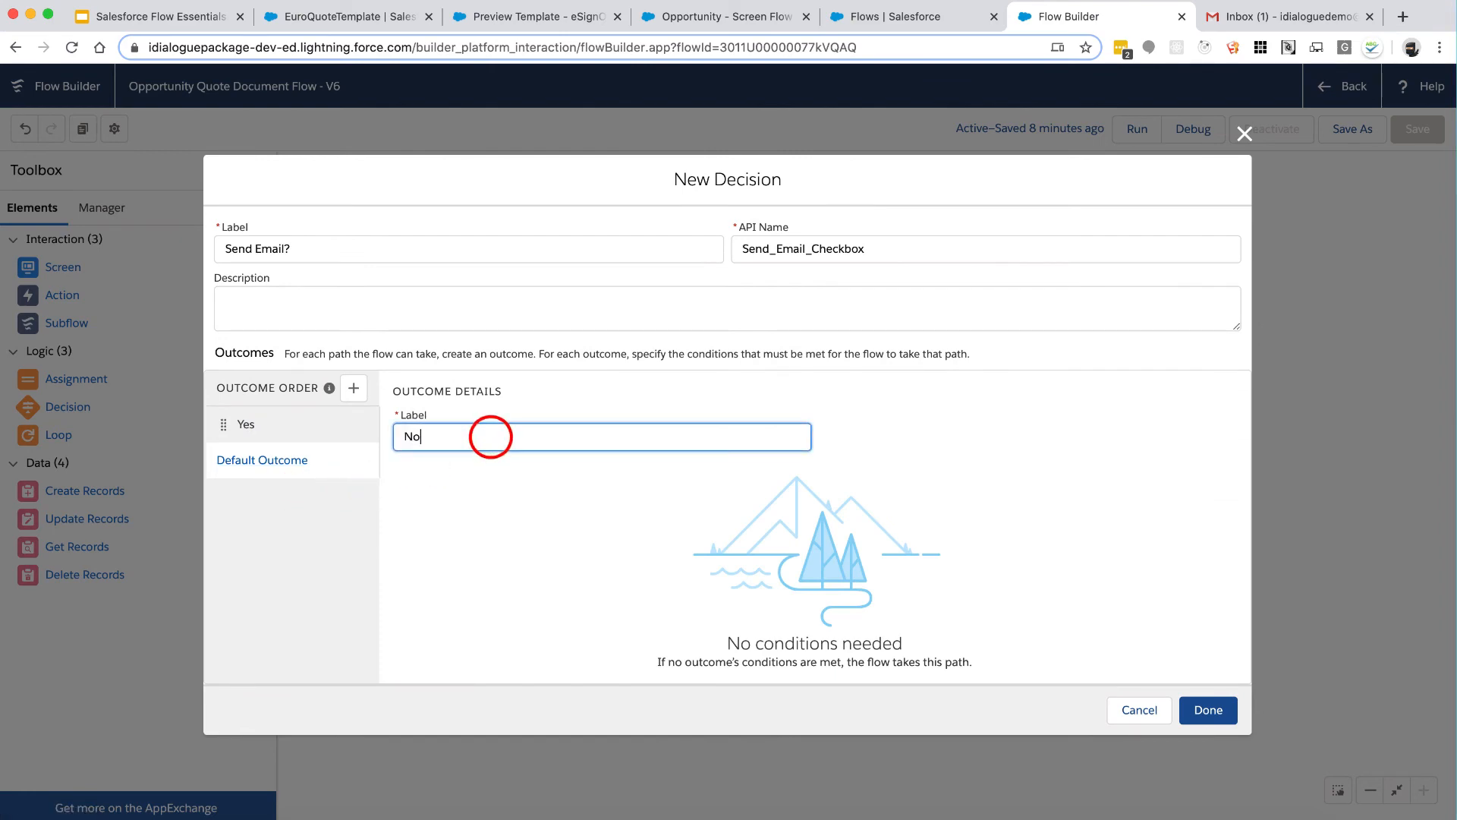
{"action": "left_click", "coordinate": [1206, 710]}
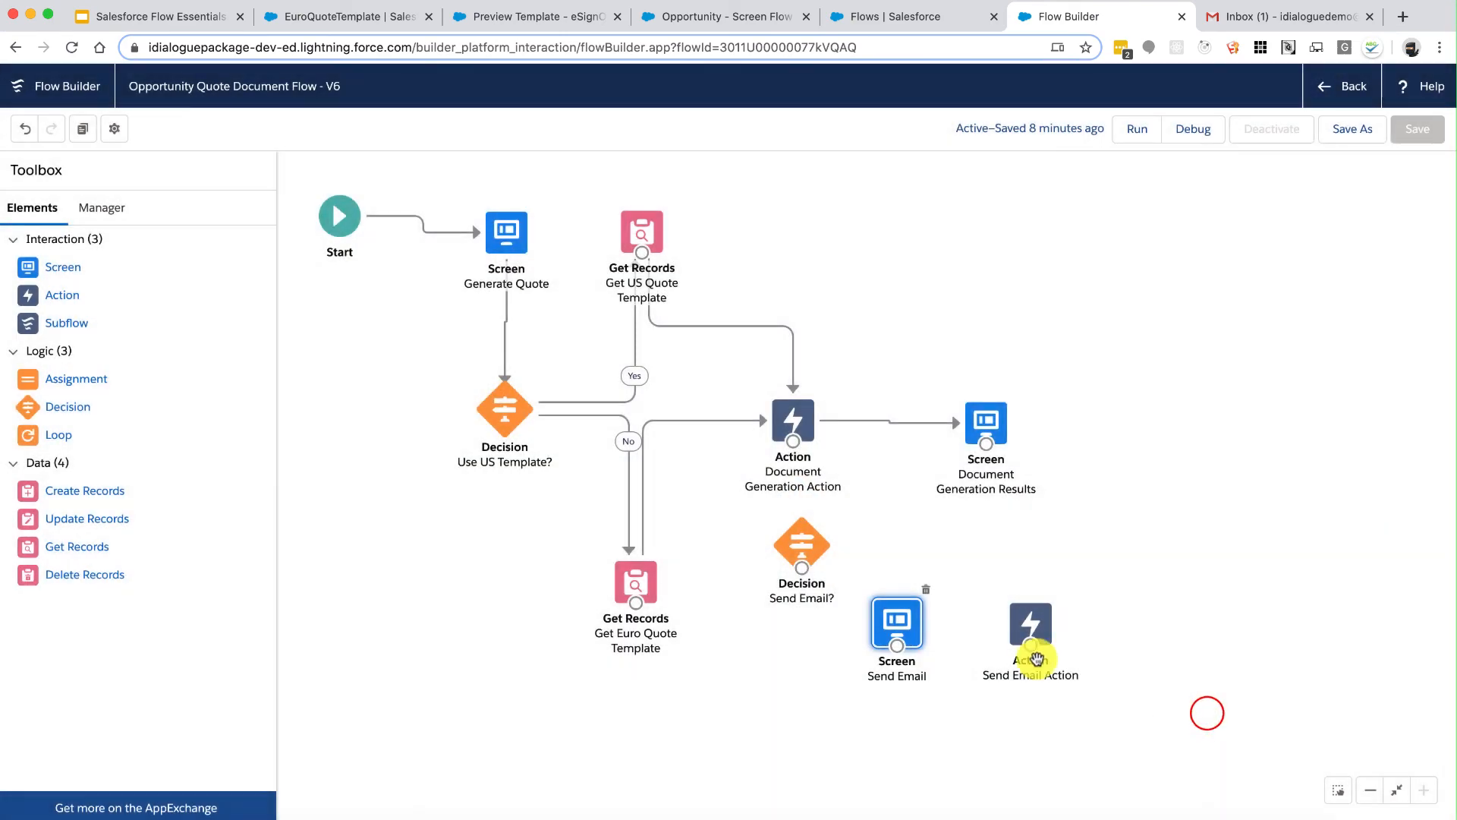
Step: Connect the decision's Yes outcome to Send Email and its No path to Document Generation Results
{"action": "left_click_drag", "start_coordinate": [803, 572], "coordinate": [898, 644]}
{"action": "left_click", "coordinate": [891, 464]}
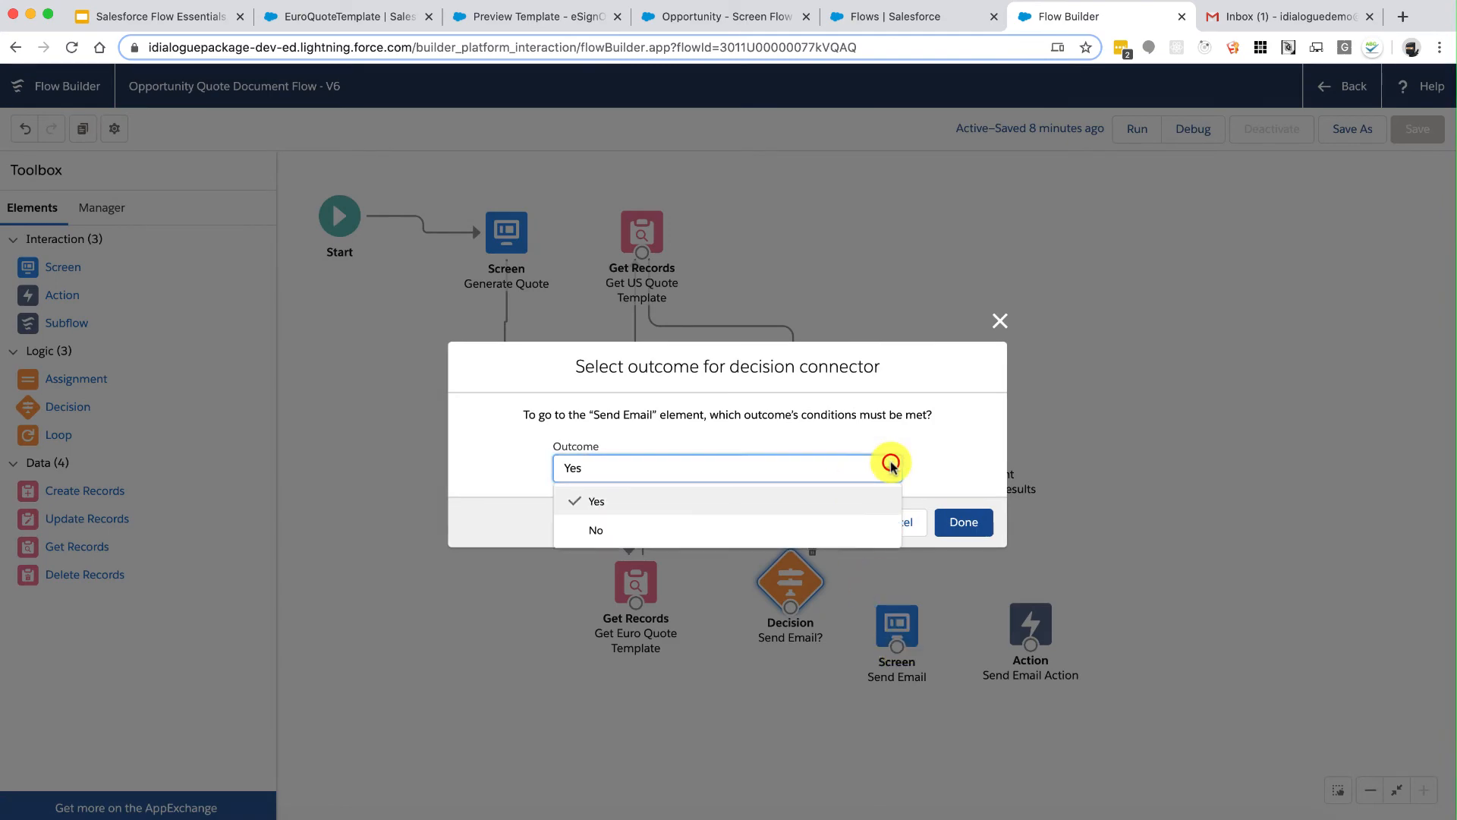
{"action": "left_click", "coordinate": [835, 500]}
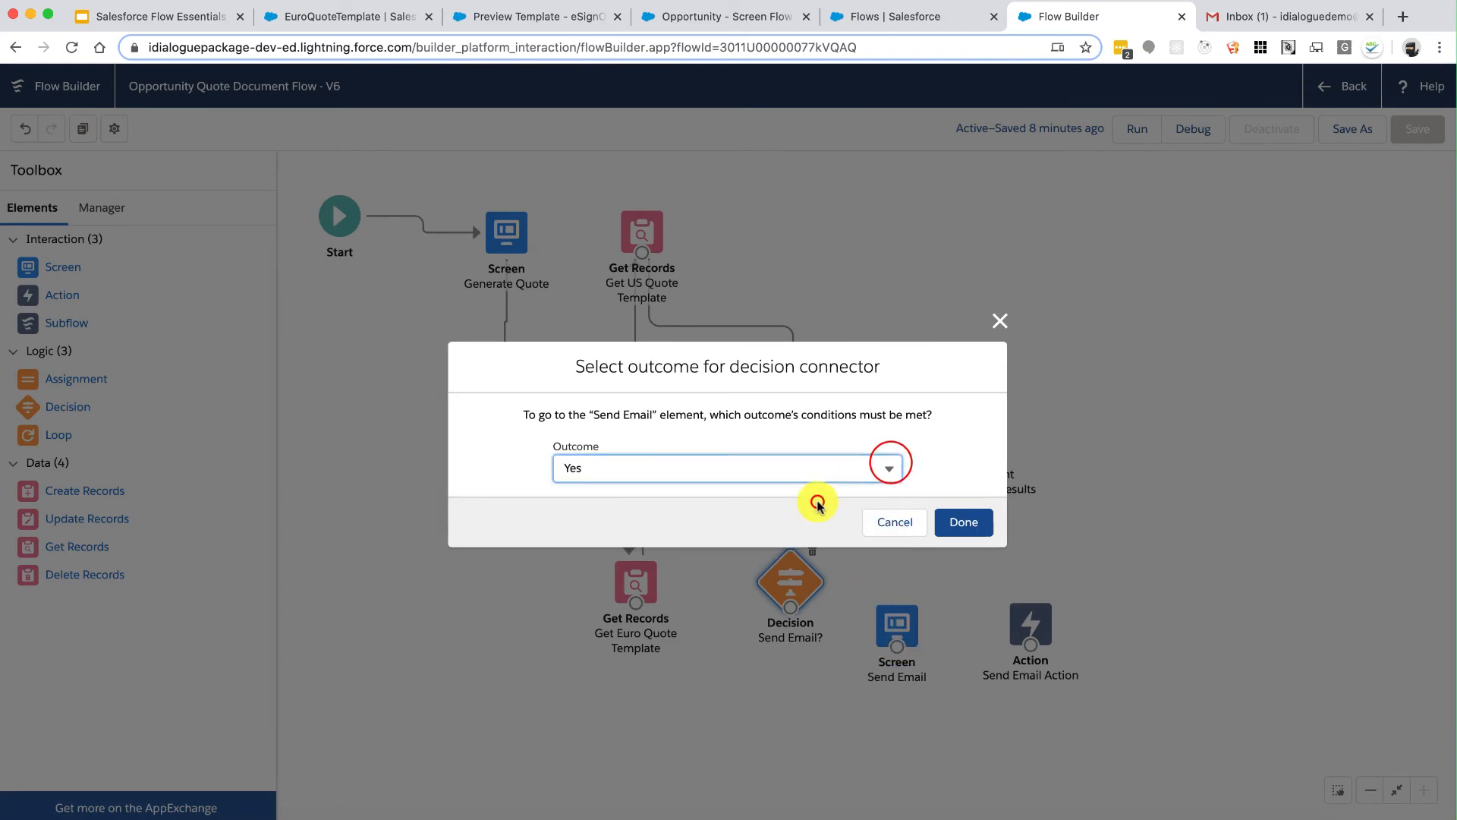
{"action": "left_click", "coordinate": [964, 523]}
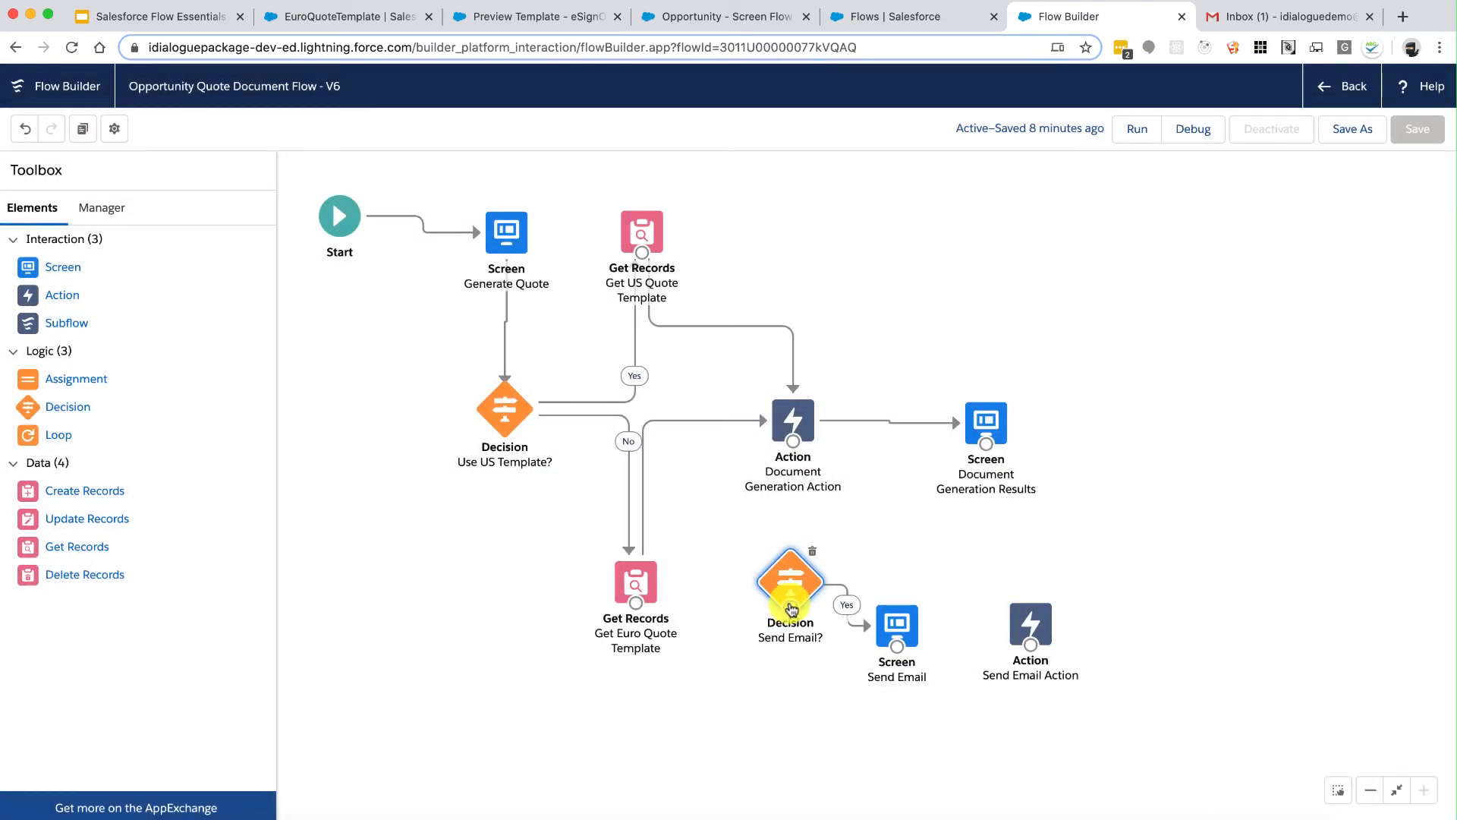
{"action": "left_click_drag", "start_coordinate": [826, 586], "coordinate": [1204, 439]}
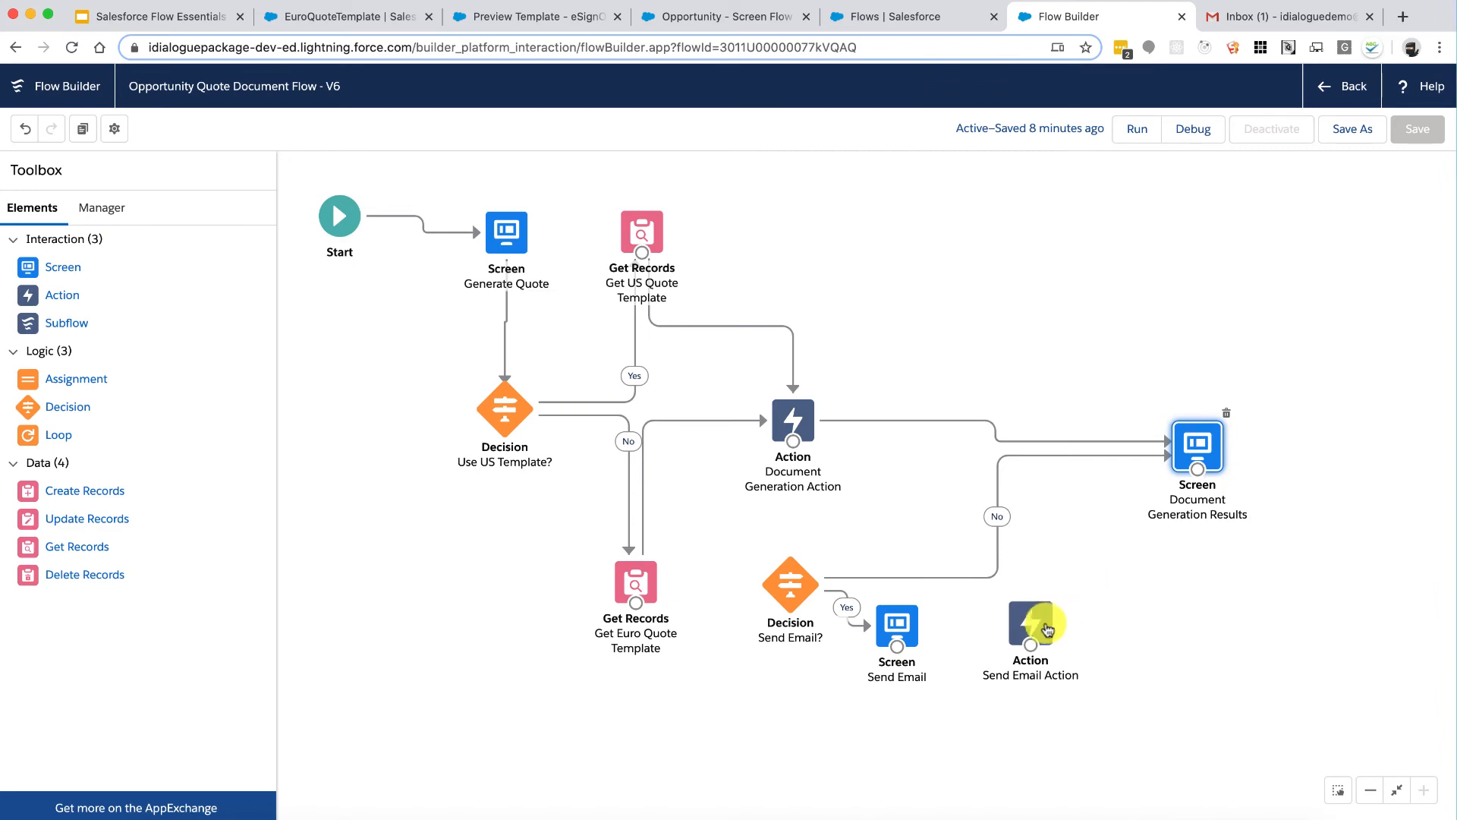
Step: Replace the old results connector by routing Document Generation Action into the Send Email? decision
{"action": "left_click_drag", "start_coordinate": [1055, 630], "coordinate": [1222, 647]}
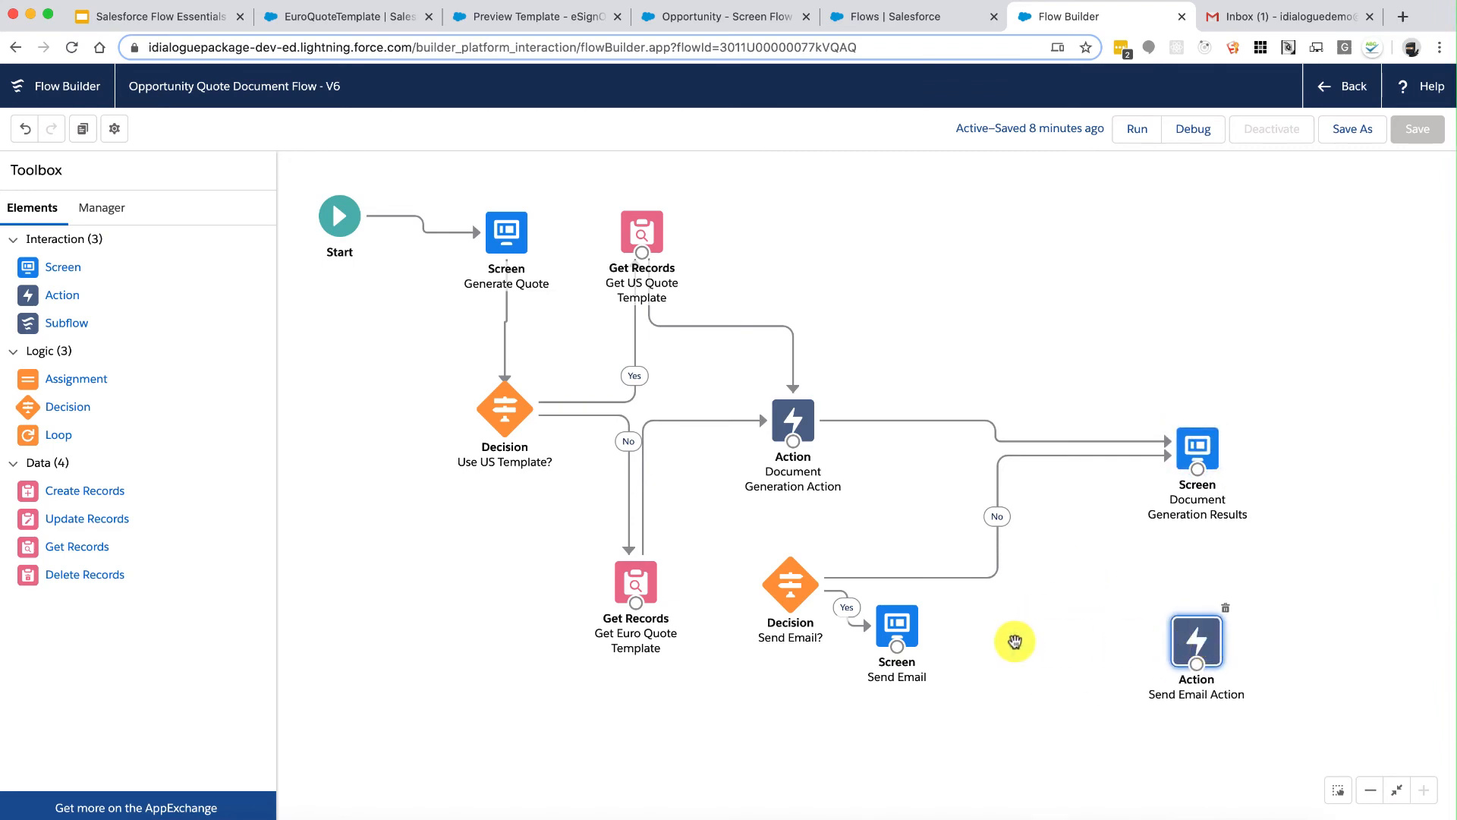
{"action": "left_click_drag", "start_coordinate": [908, 630], "coordinate": [1036, 634]}
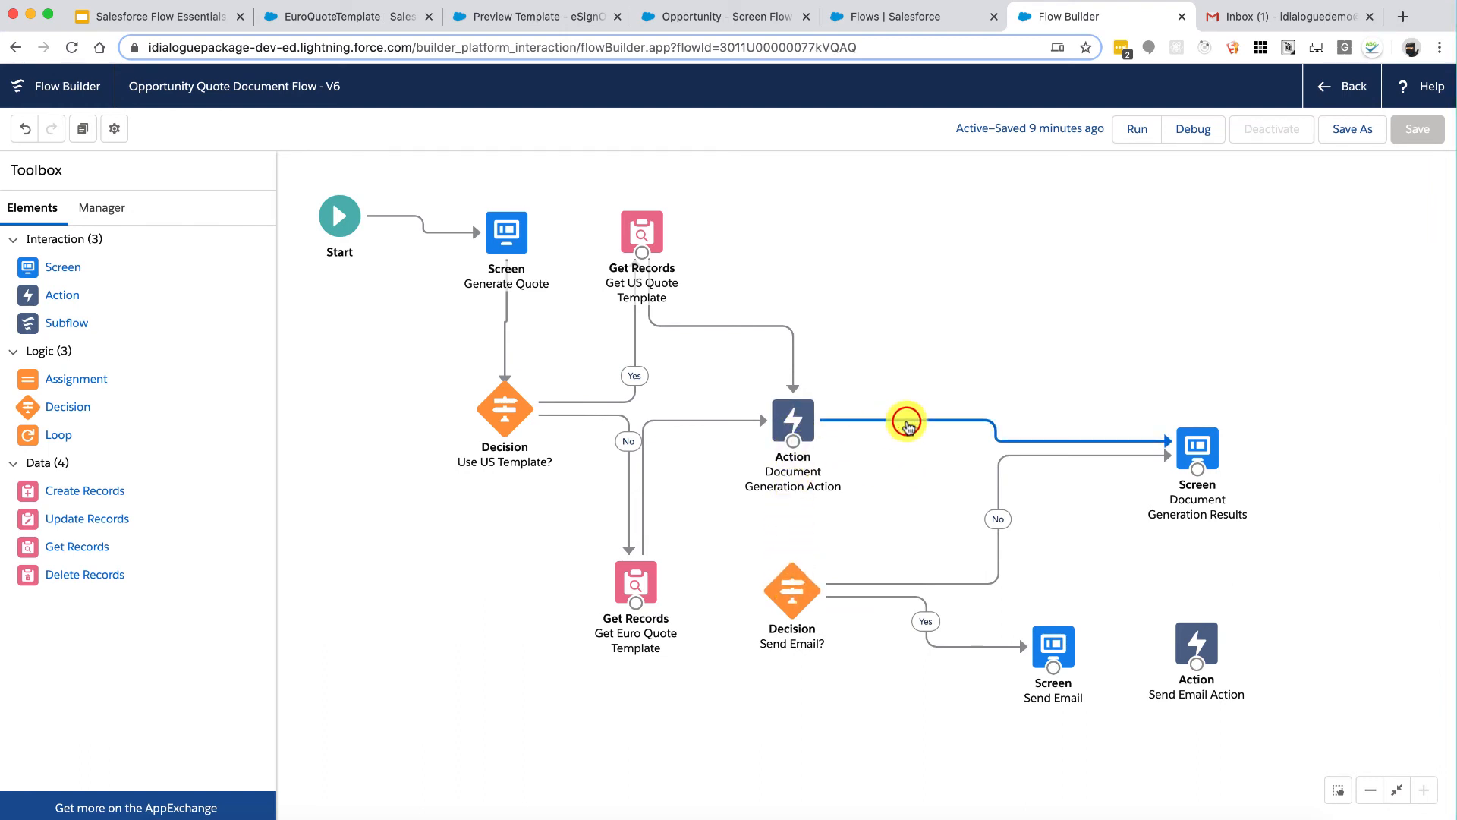
{"action": "key", "text": "Delete"}
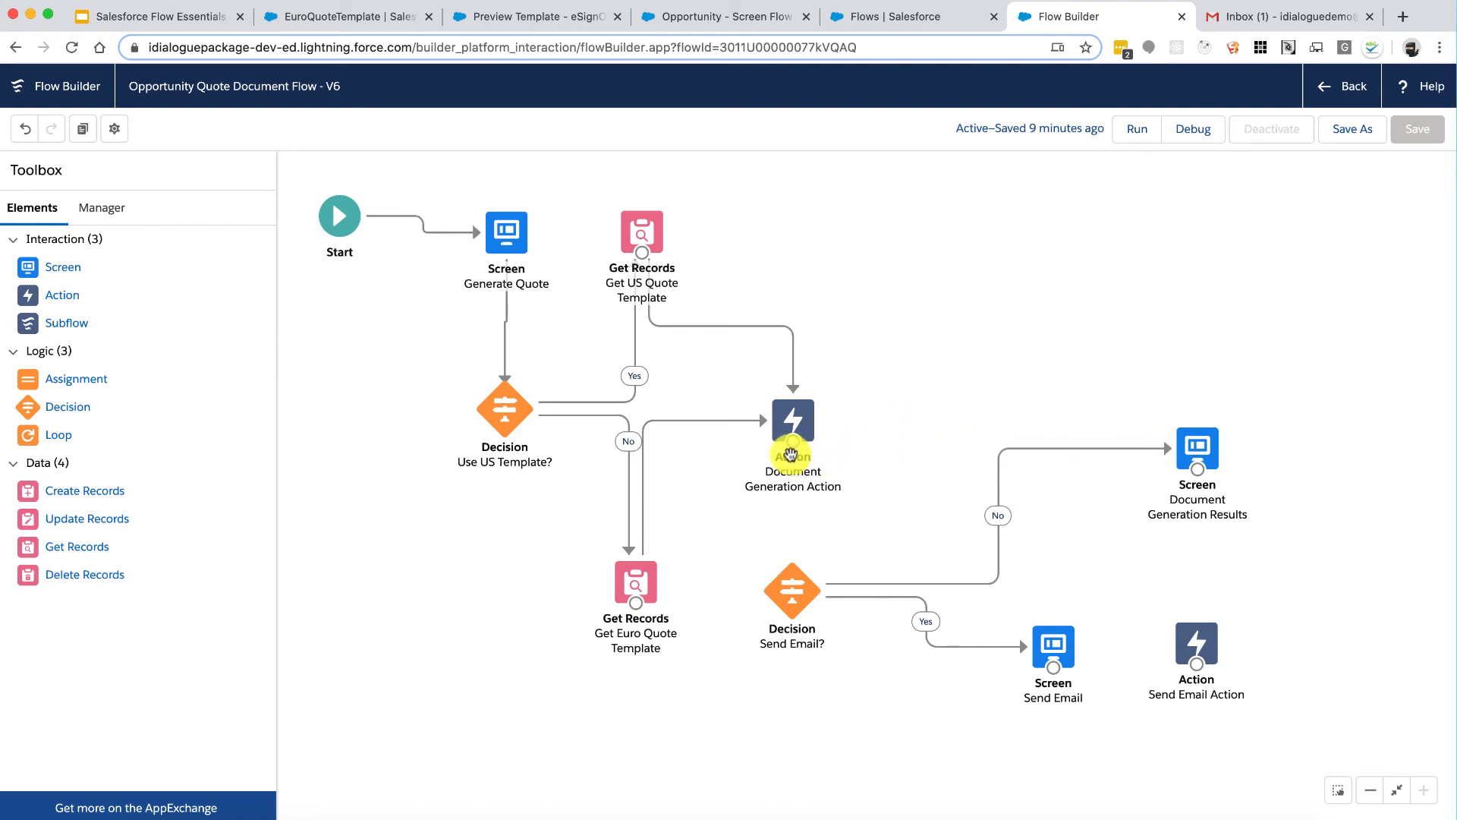
{"action": "left_click_drag", "start_coordinate": [793, 454], "coordinate": [797, 592]}
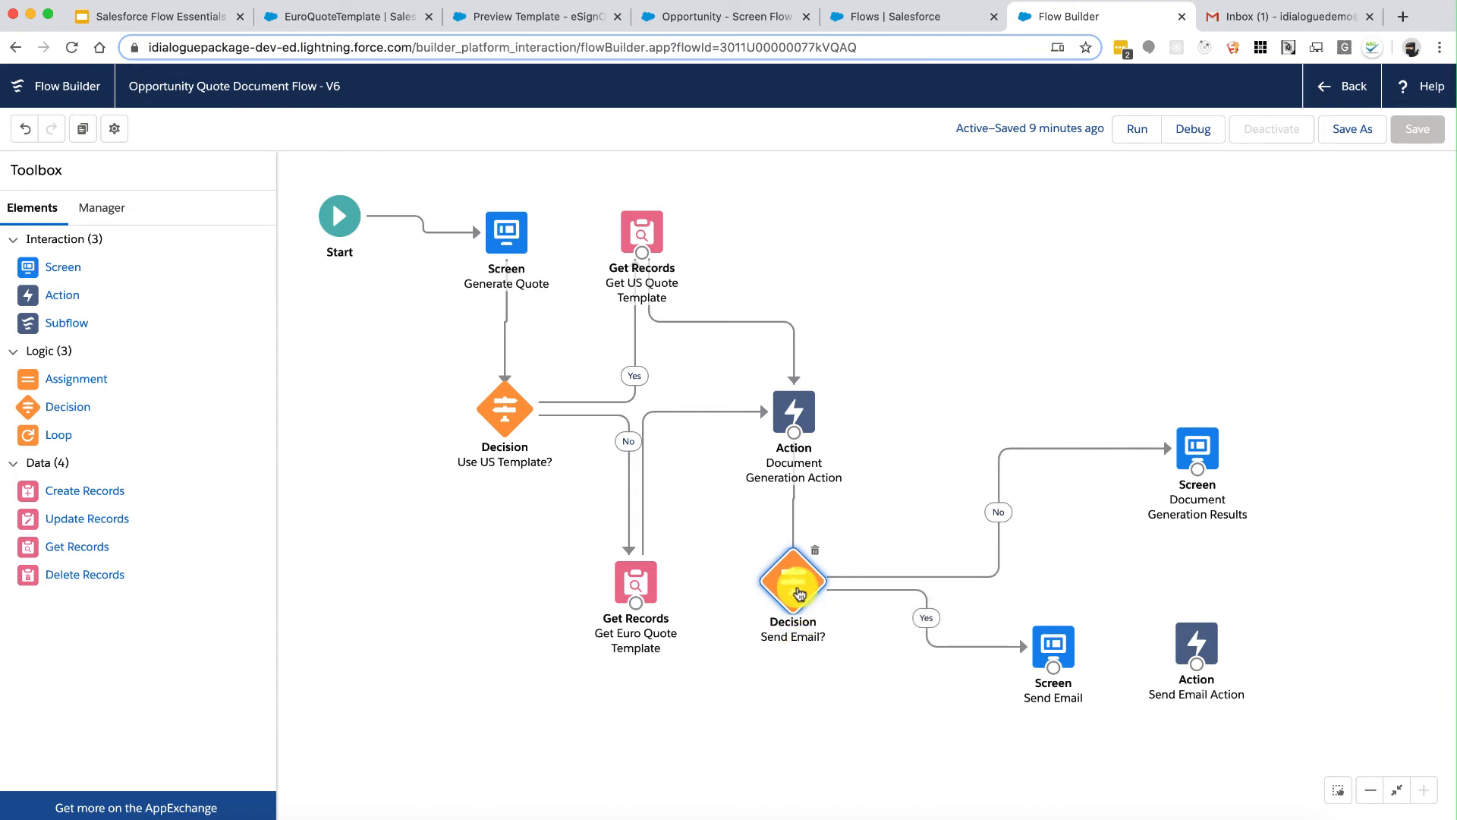
Step: Chain Send Email to Send Email Action, then Send Email Action to Document Generation Results
{"action": "left_click", "coordinate": [1057, 651]}
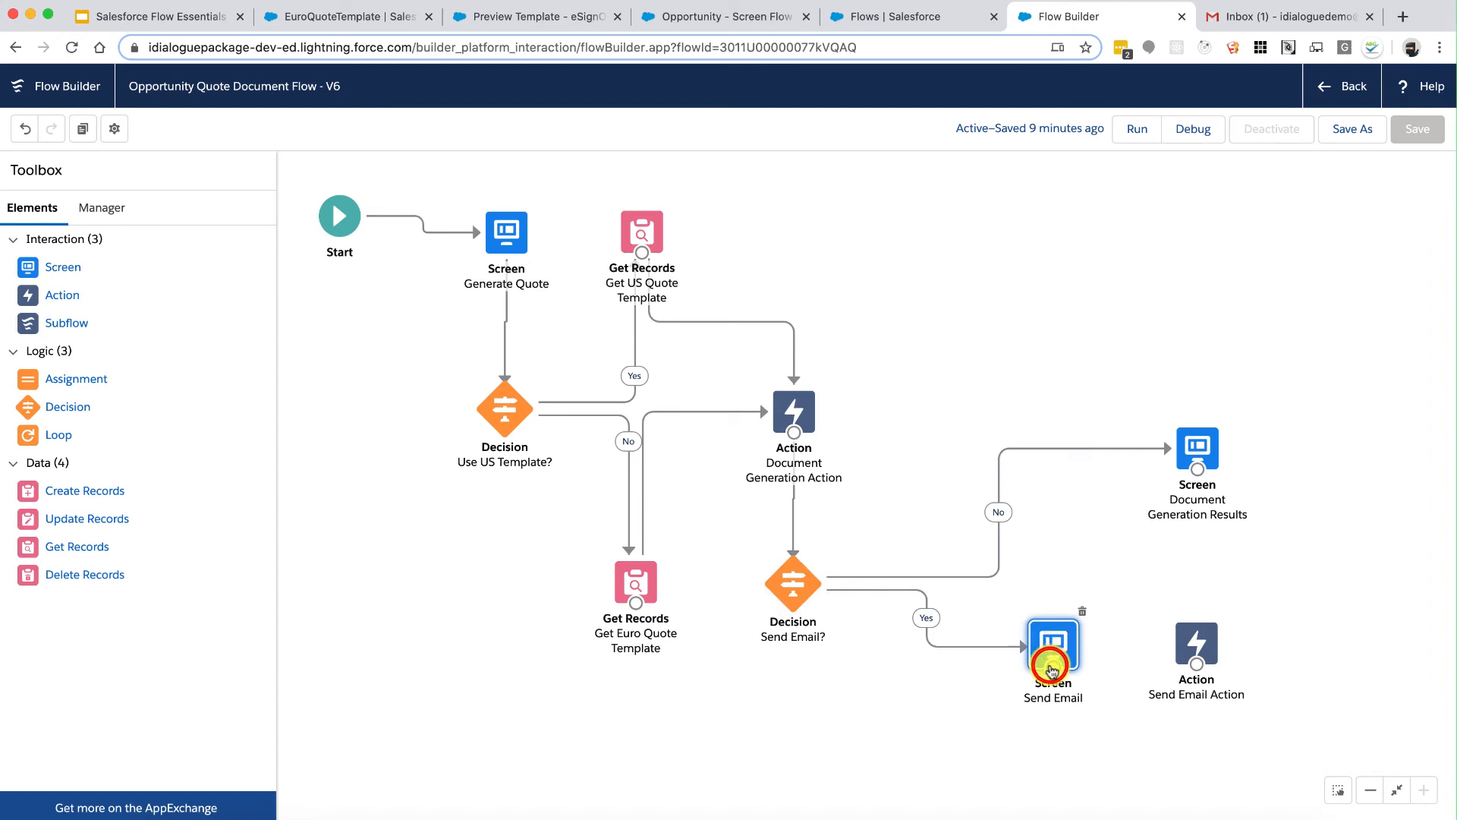
{"action": "left_click_drag", "start_coordinate": [1071, 671], "coordinate": [1196, 673]}
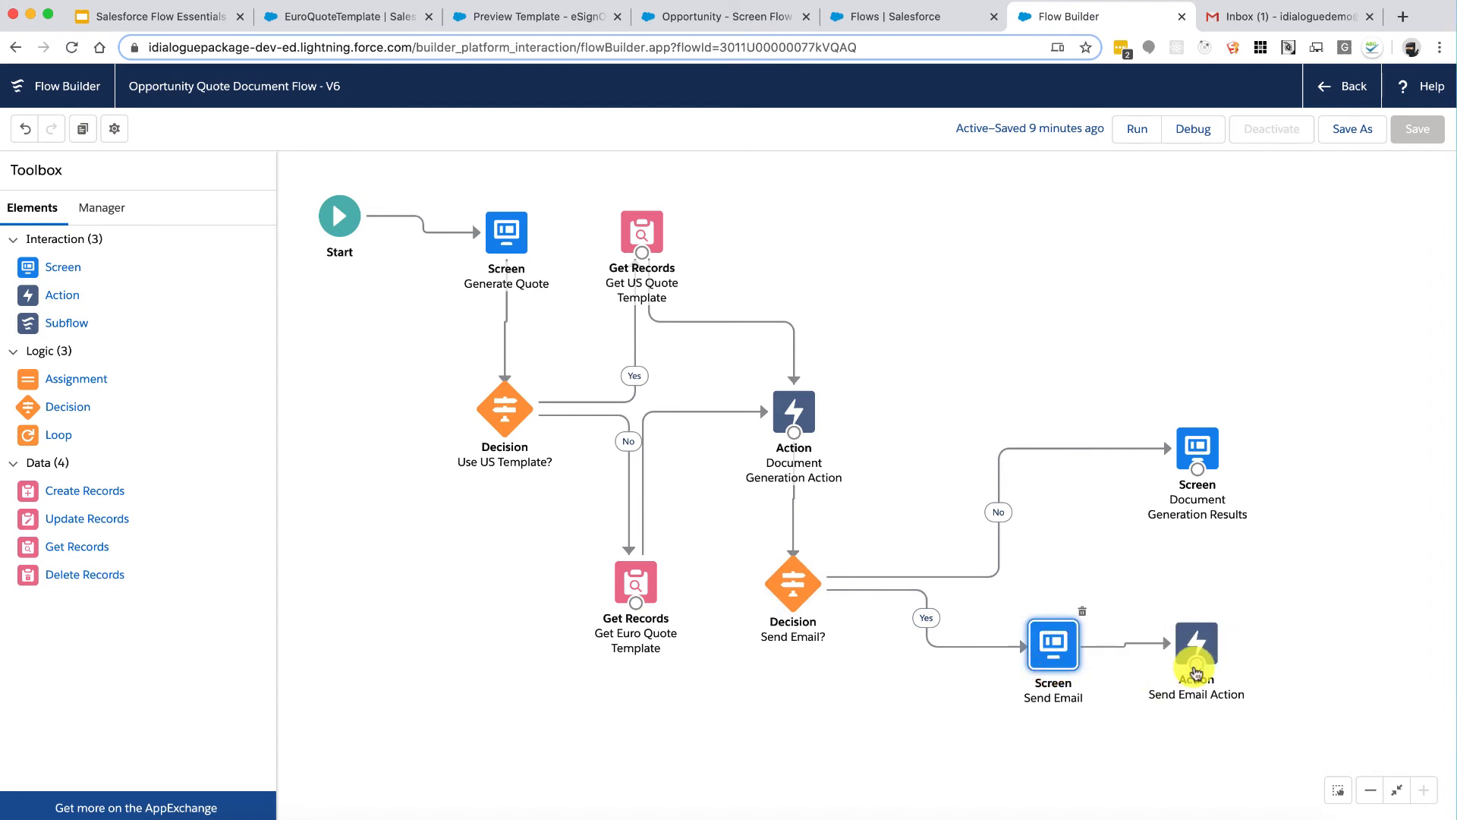
{"action": "left_click_drag", "start_coordinate": [1197, 669], "coordinate": [1200, 480]}
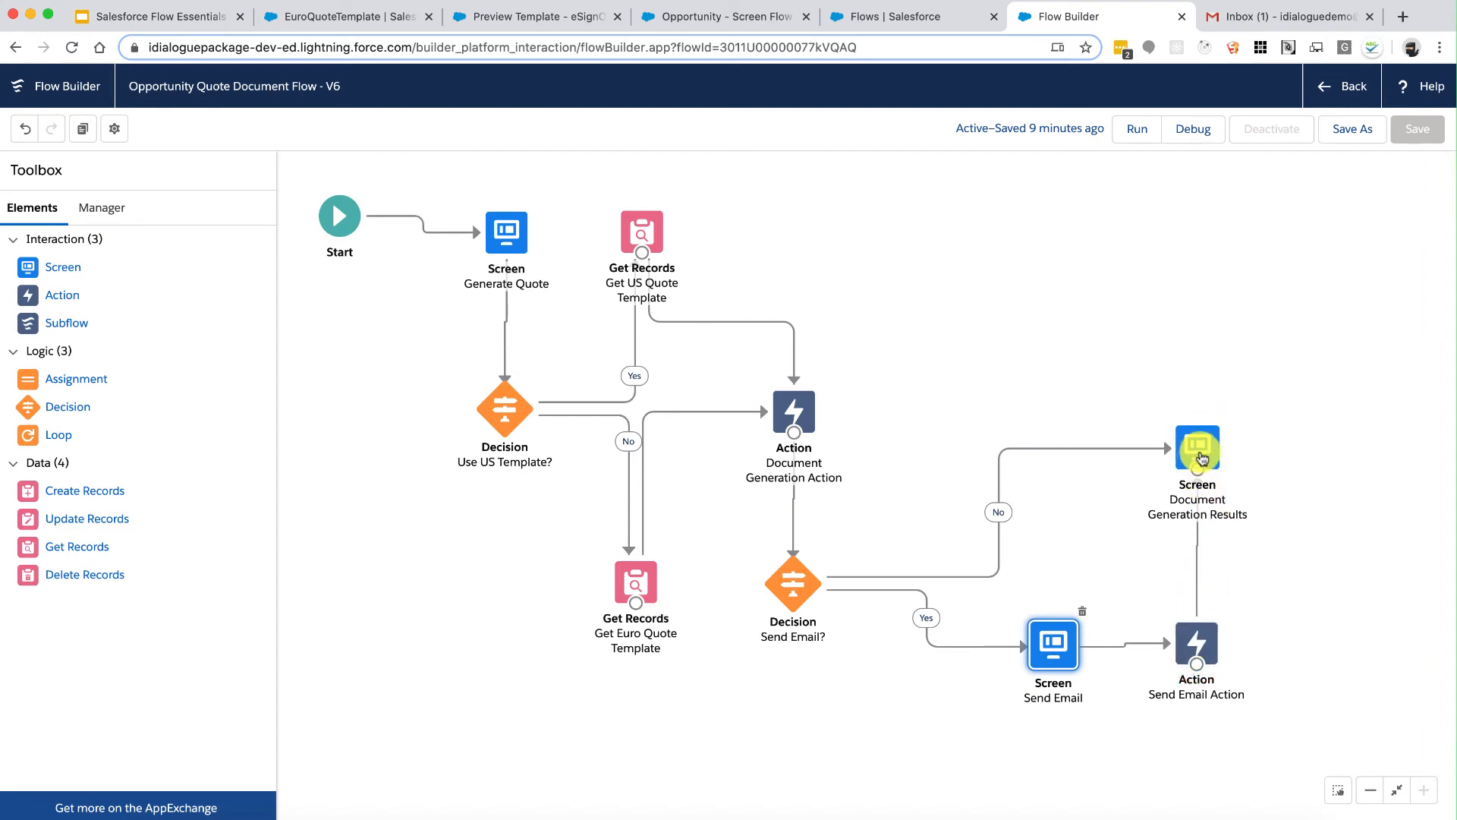
Step: Store the action's Success output in a new Boolean variable SendEmail_Success
{"action": "double_click", "coordinate": [1200, 641]}
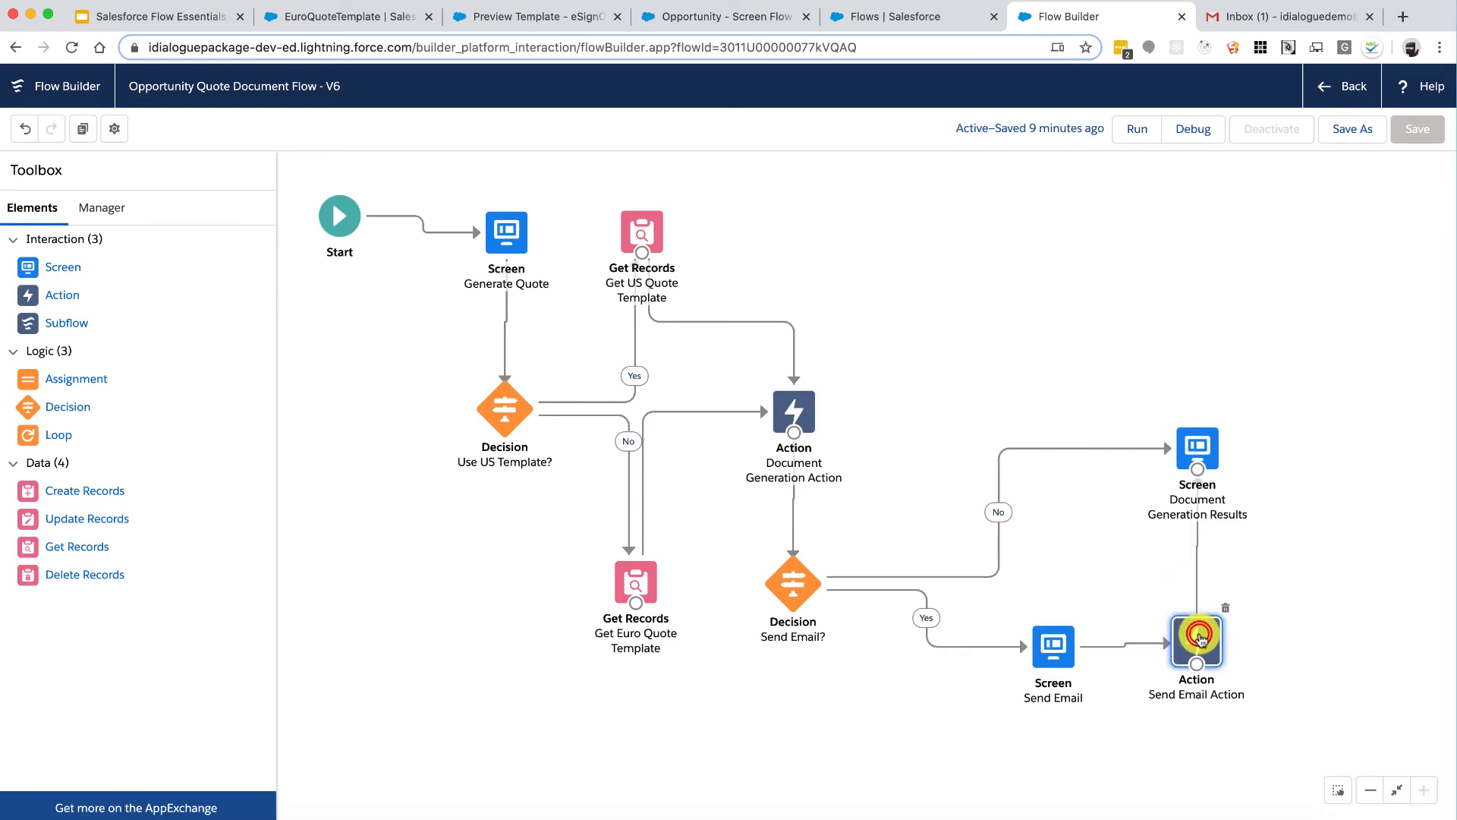
{"action": "scroll", "coordinate": [843, 573], "scroll_direction": "down", "scroll_amount": 6}
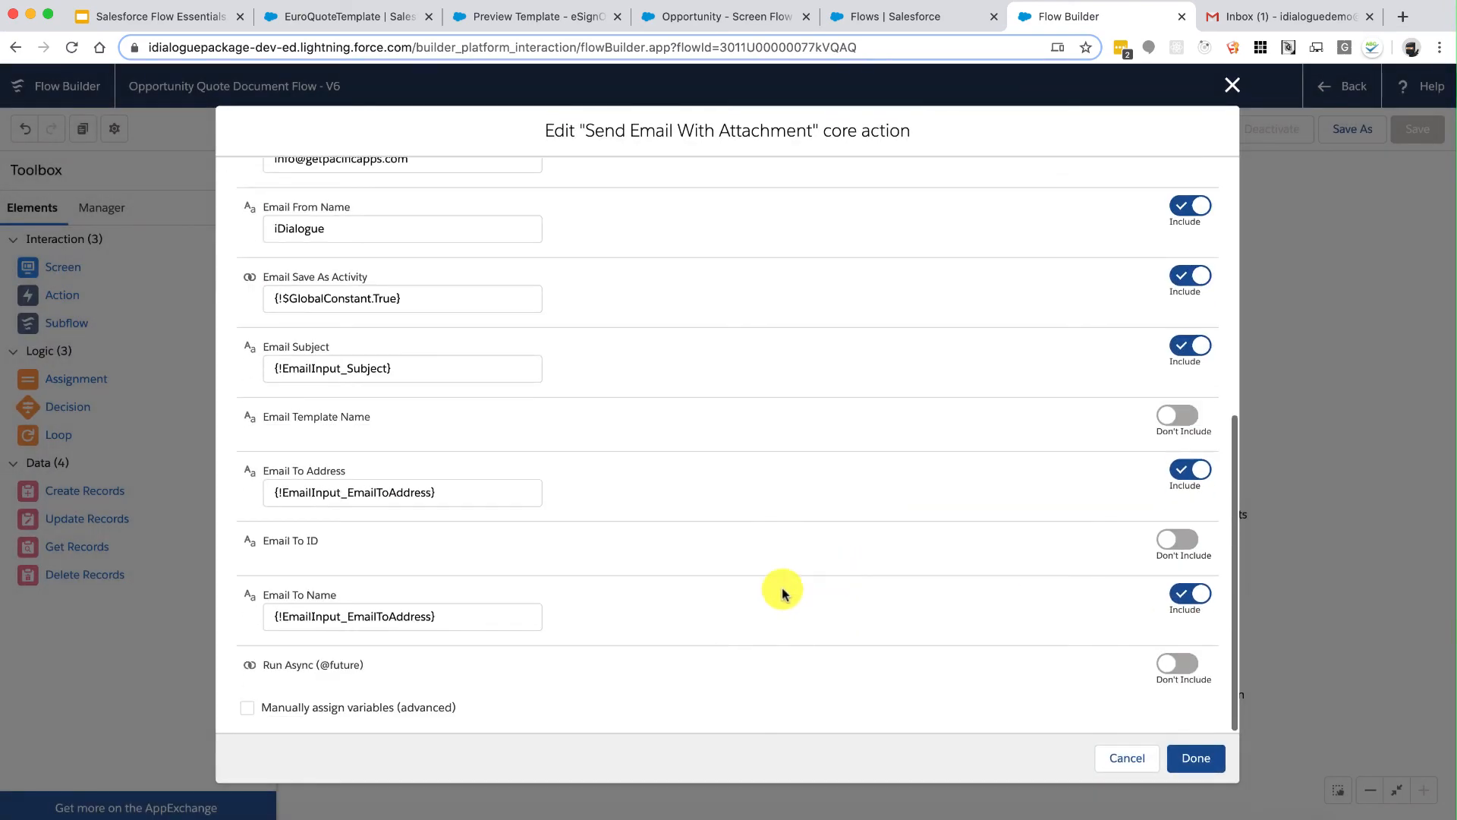
{"action": "left_click", "coordinate": [322, 708]}
{"action": "scroll", "coordinate": [554, 666], "scroll_direction": "down", "scroll_amount": 3}
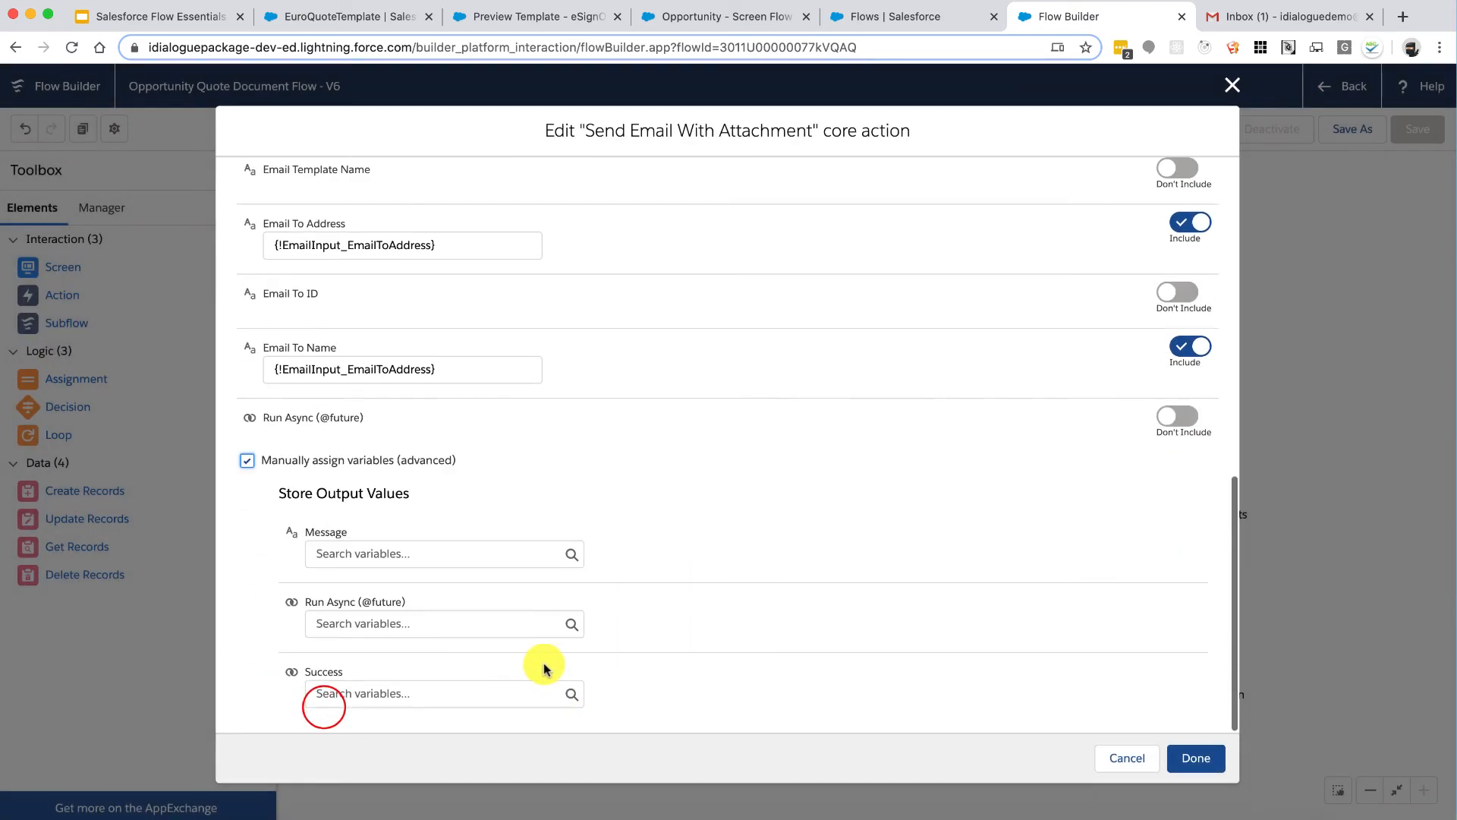
{"action": "left_click", "coordinate": [465, 692]}
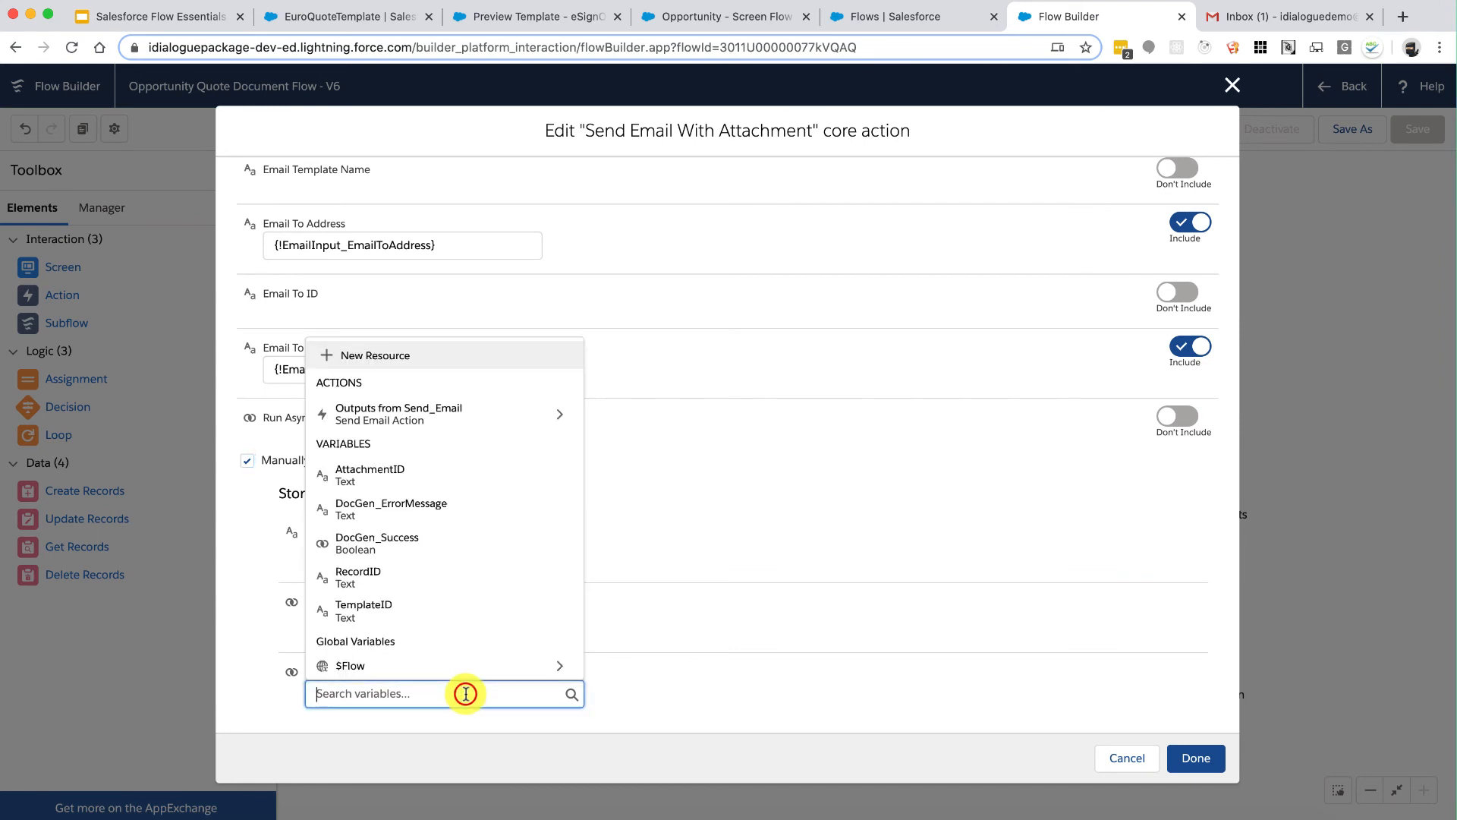
{"action": "left_click", "coordinate": [410, 371]}
{"action": "left_click", "coordinate": [350, 380]}
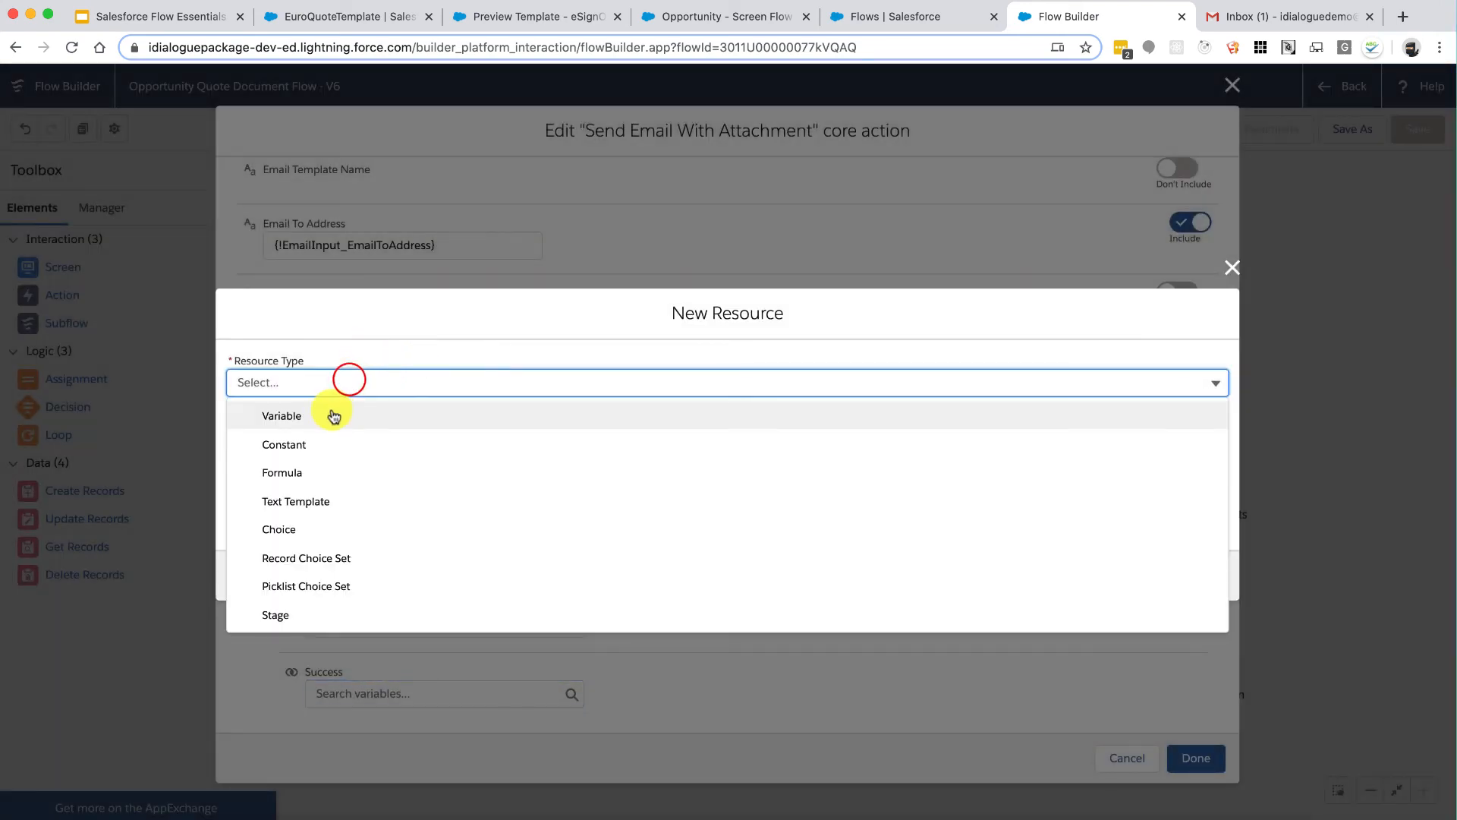
{"action": "left_click", "coordinate": [335, 415]}
{"action": "left_click", "coordinate": [302, 426]}
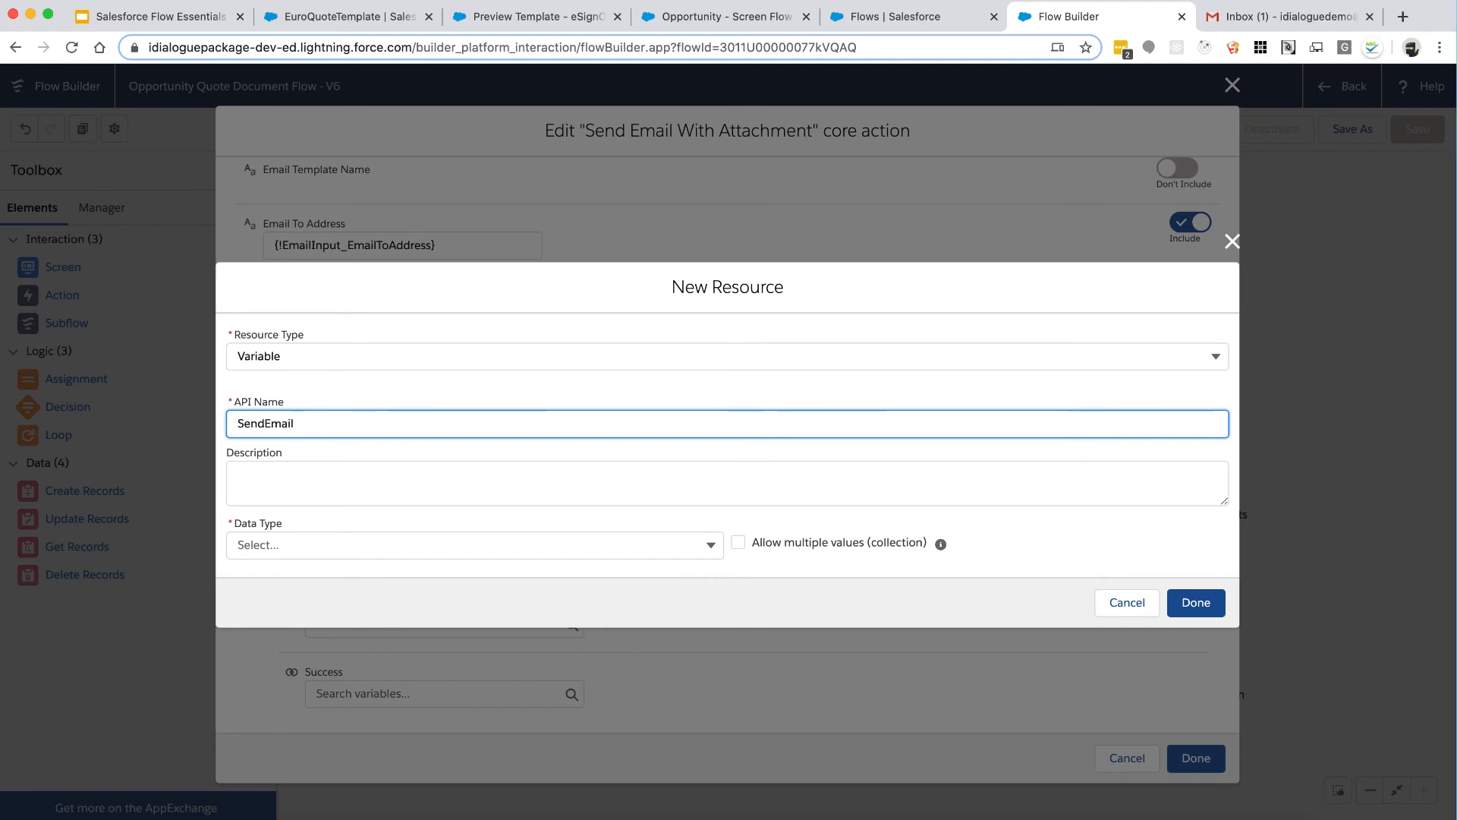
{"action": "left_click", "coordinate": [312, 544]}
{"action": "left_click", "coordinate": [349, 380]}
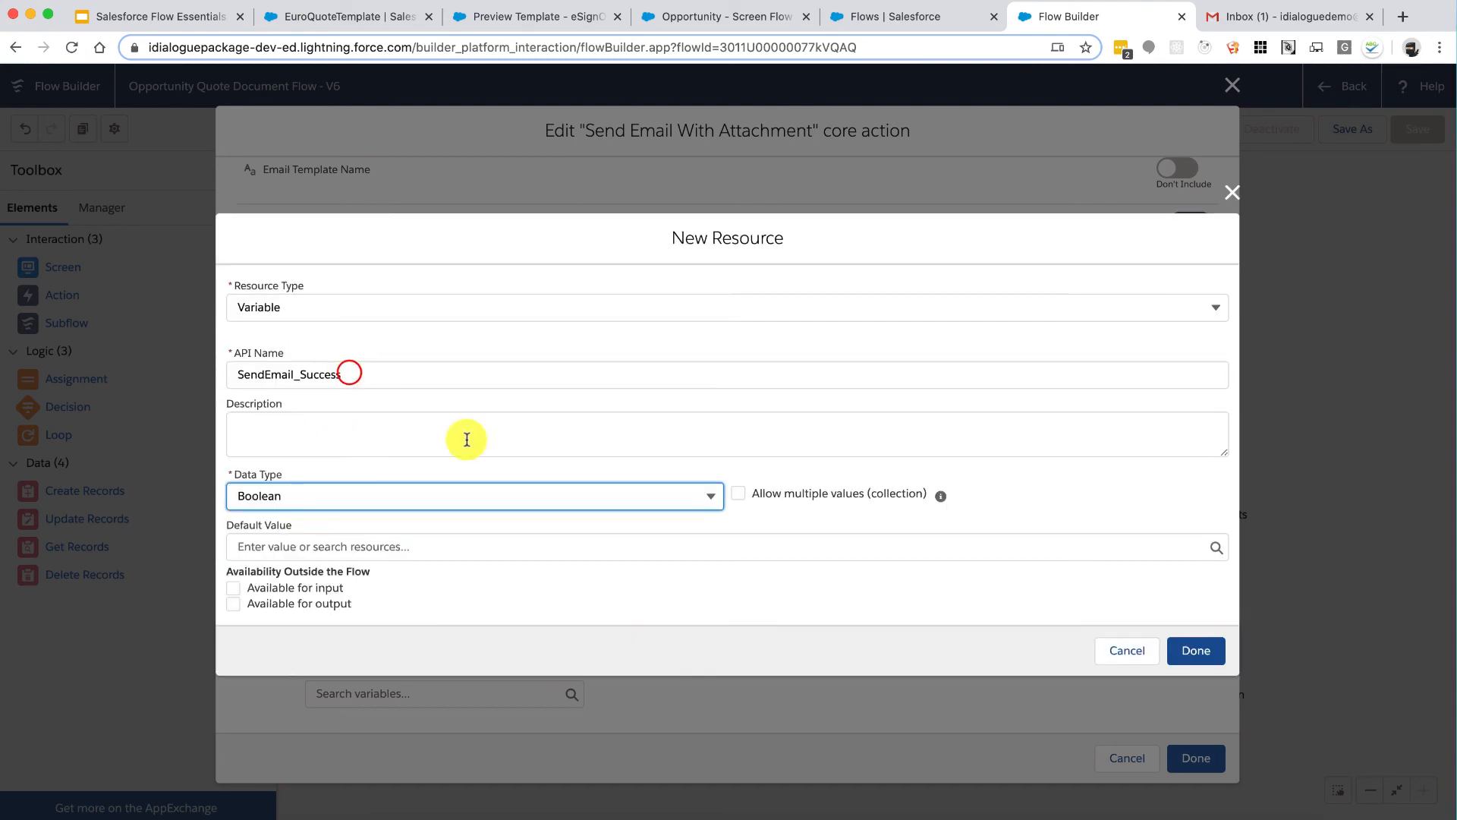
{"action": "left_click", "coordinate": [1196, 648]}
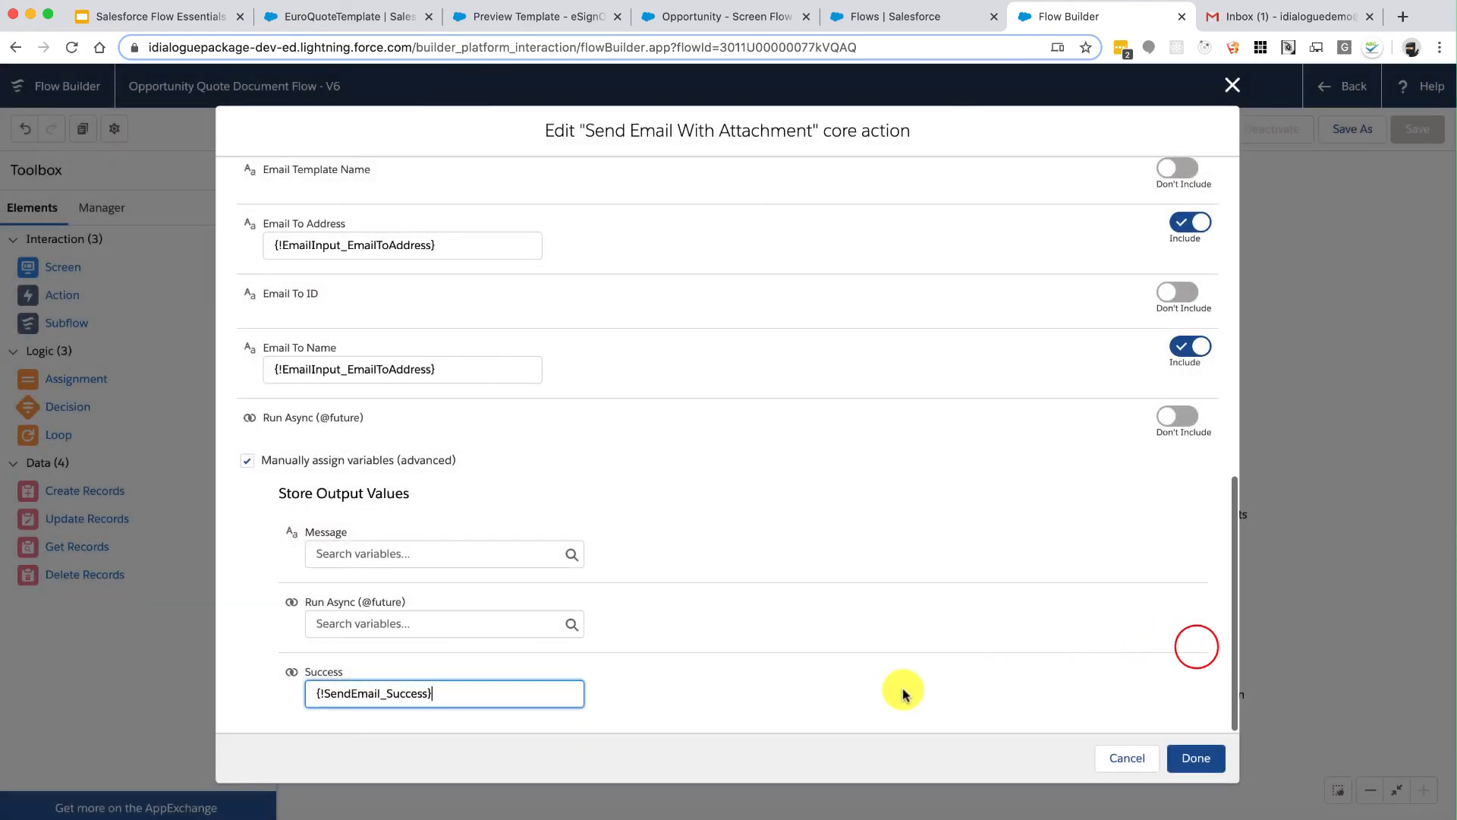
{"action": "left_click", "coordinate": [1190, 756]}
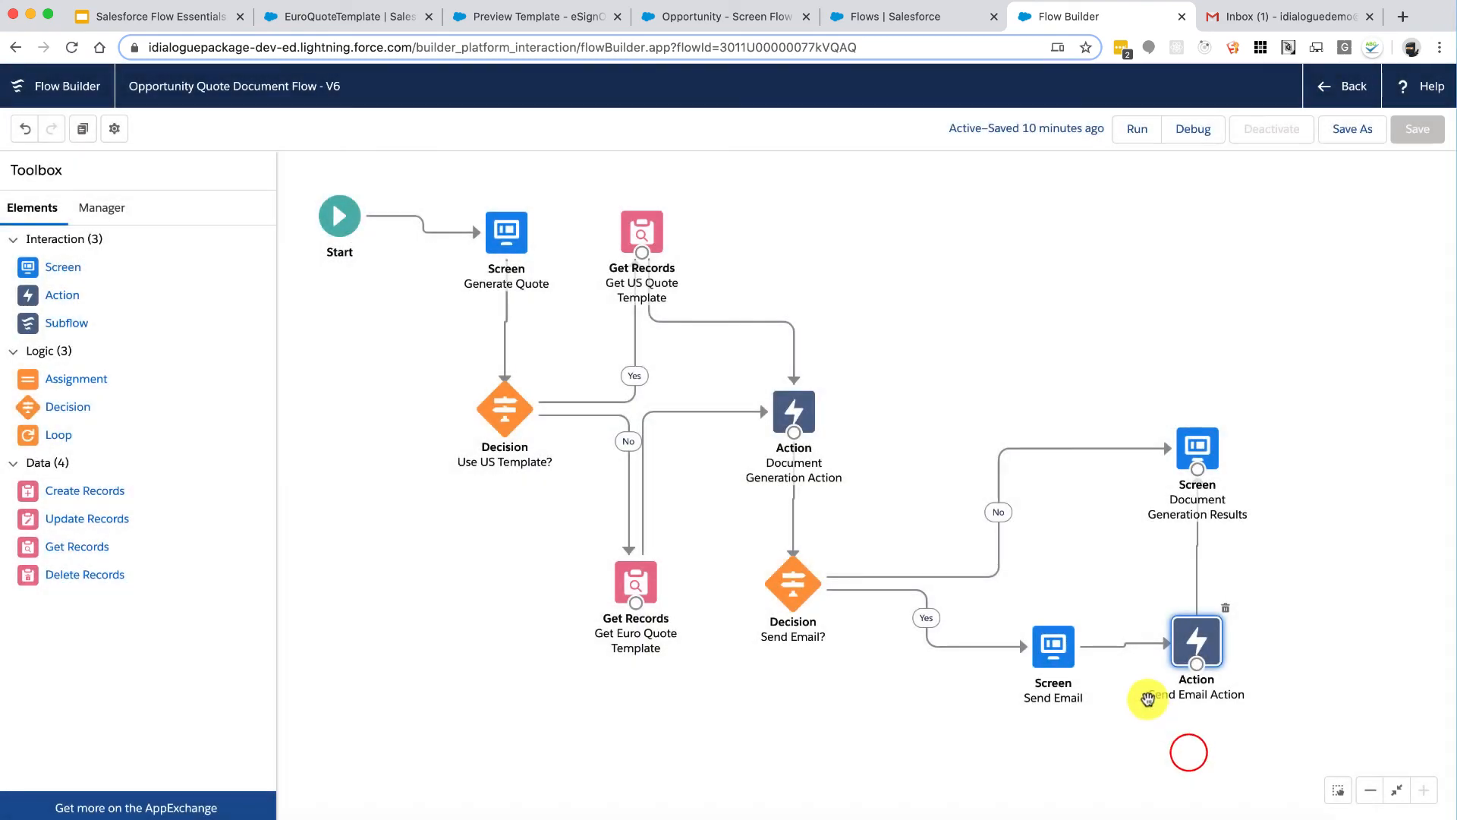
Step: Store the action's Message output in a new Text variable SendEmail_ErrorMessage
{"action": "double_click", "coordinate": [1202, 641]}
{"action": "scroll", "coordinate": [827, 579], "scroll_direction": "down", "scroll_amount": 10}
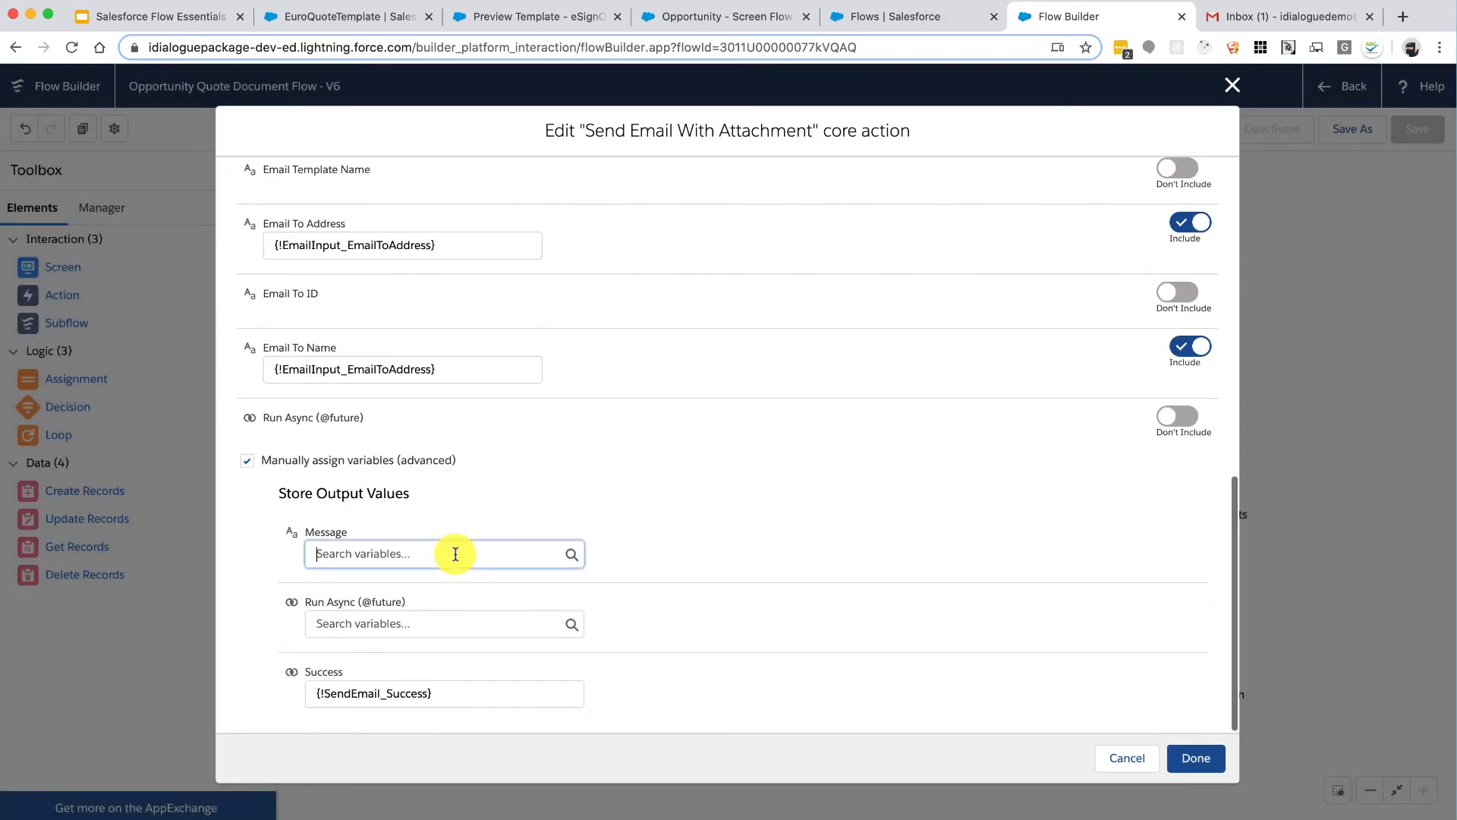
{"action": "left_click", "coordinate": [456, 554]}
{"action": "left_click", "coordinate": [405, 583]}
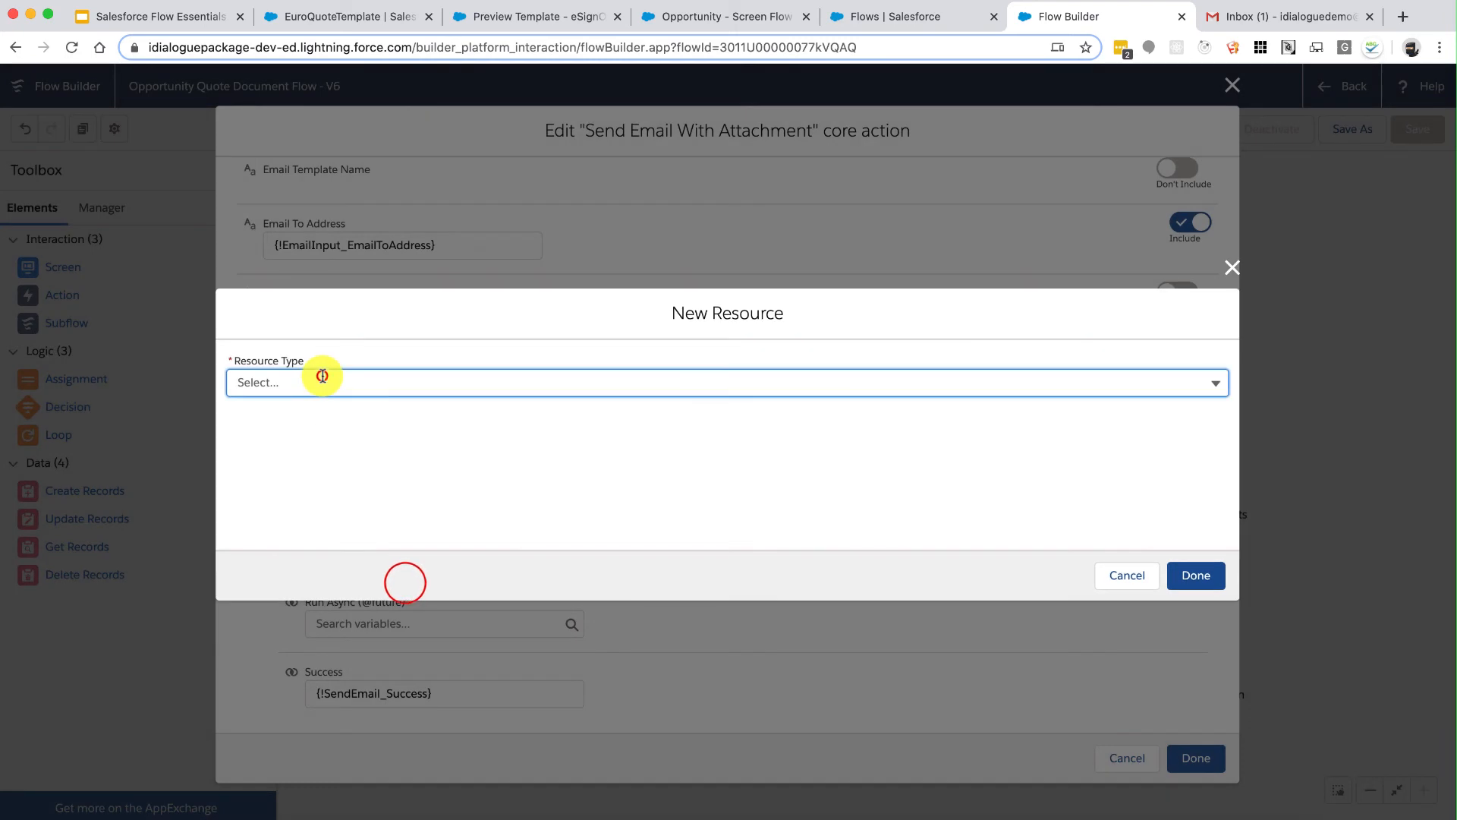
{"action": "left_click", "coordinate": [322, 380]}
{"action": "left_click", "coordinate": [286, 413]}
{"action": "left_click", "coordinate": [289, 423]}
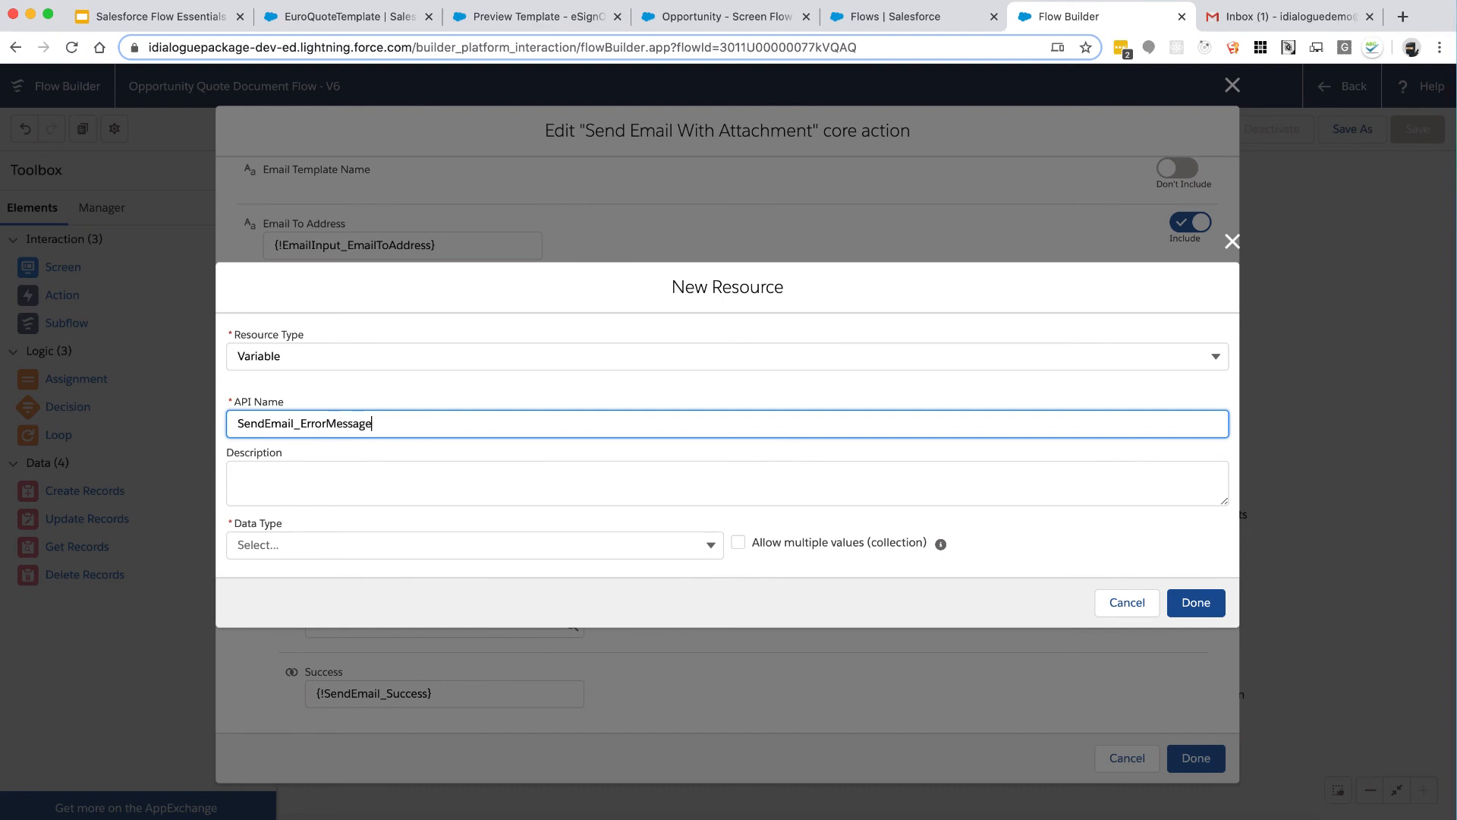
{"action": "left_click", "coordinate": [276, 544]}
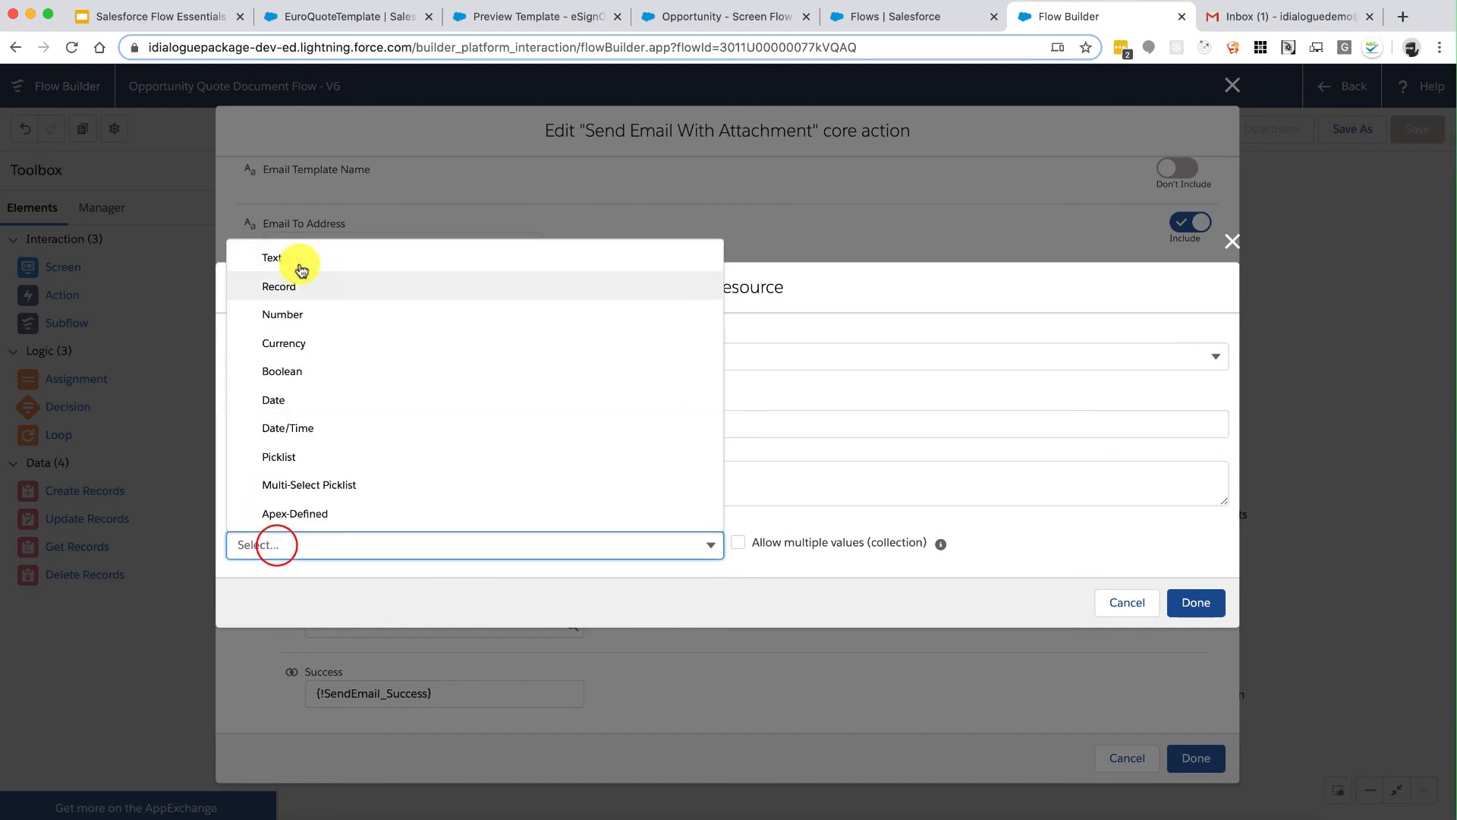
{"action": "left_click", "coordinate": [299, 260]}
{"action": "left_click", "coordinate": [1198, 651]}
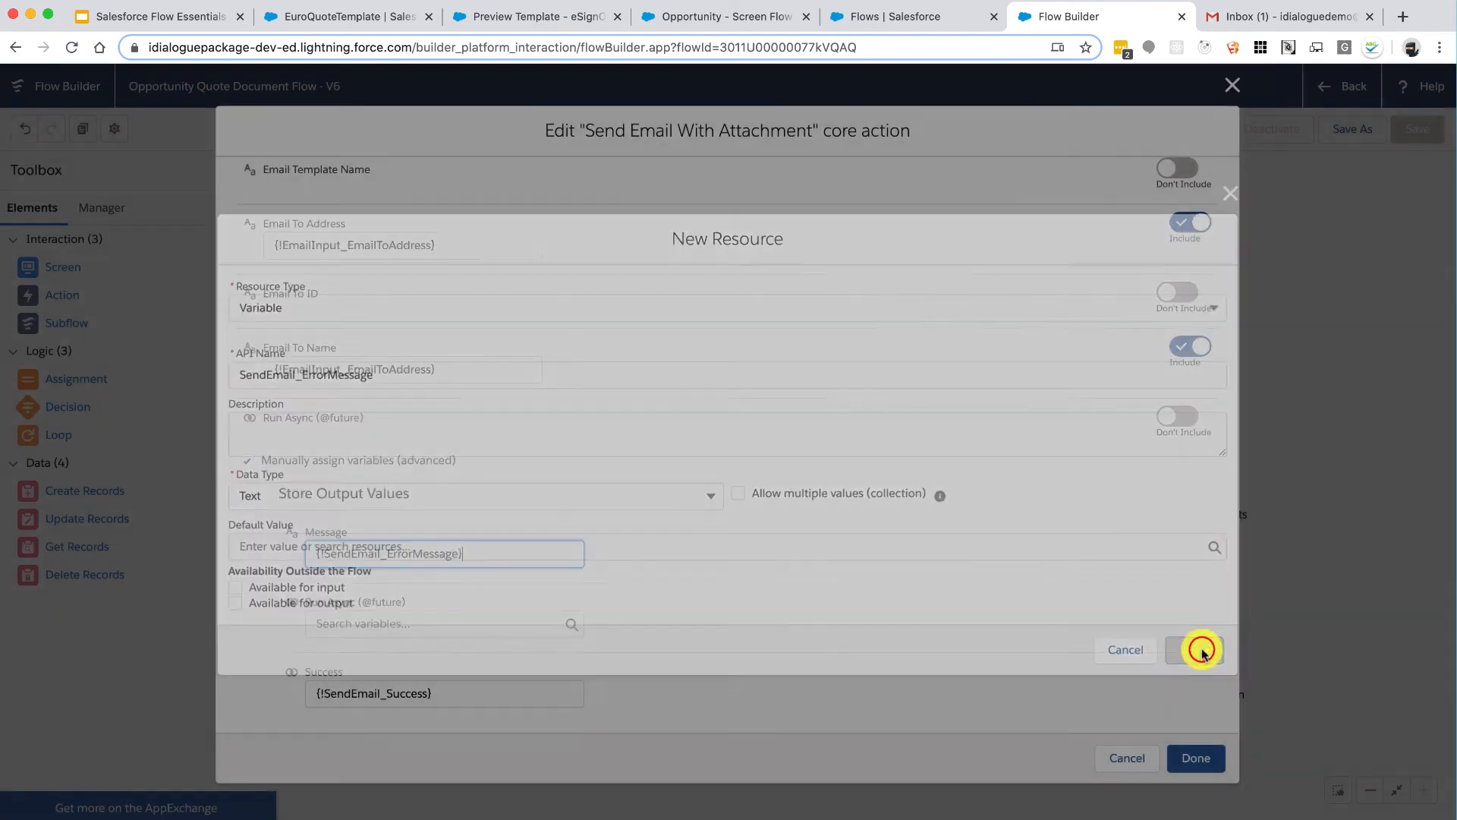
{"action": "left_click", "coordinate": [1197, 756]}
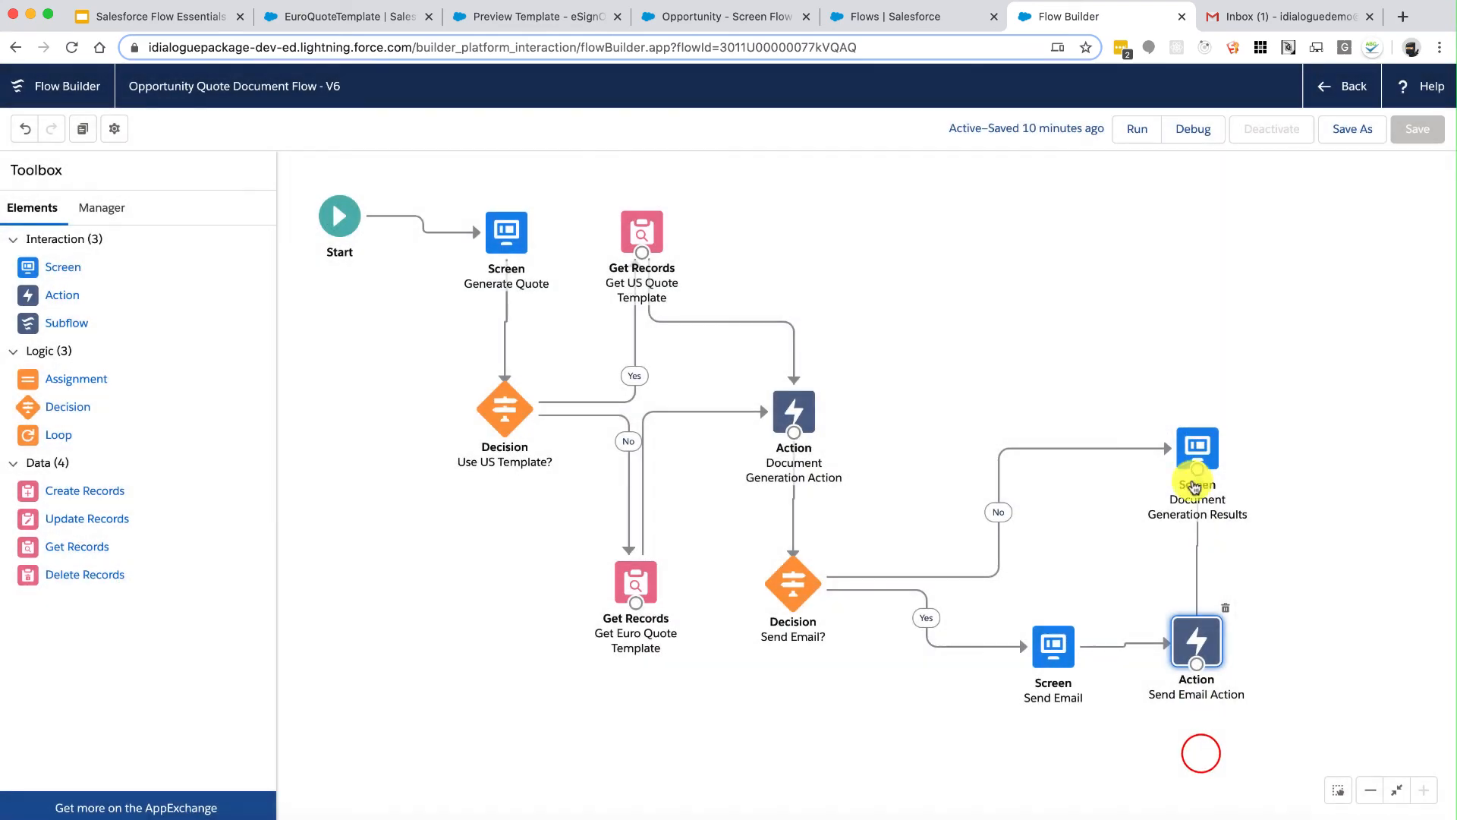
Step: Add an 'Email Sent?:' line to the Document Generation Results display text
{"action": "double_click", "coordinate": [1202, 444]}
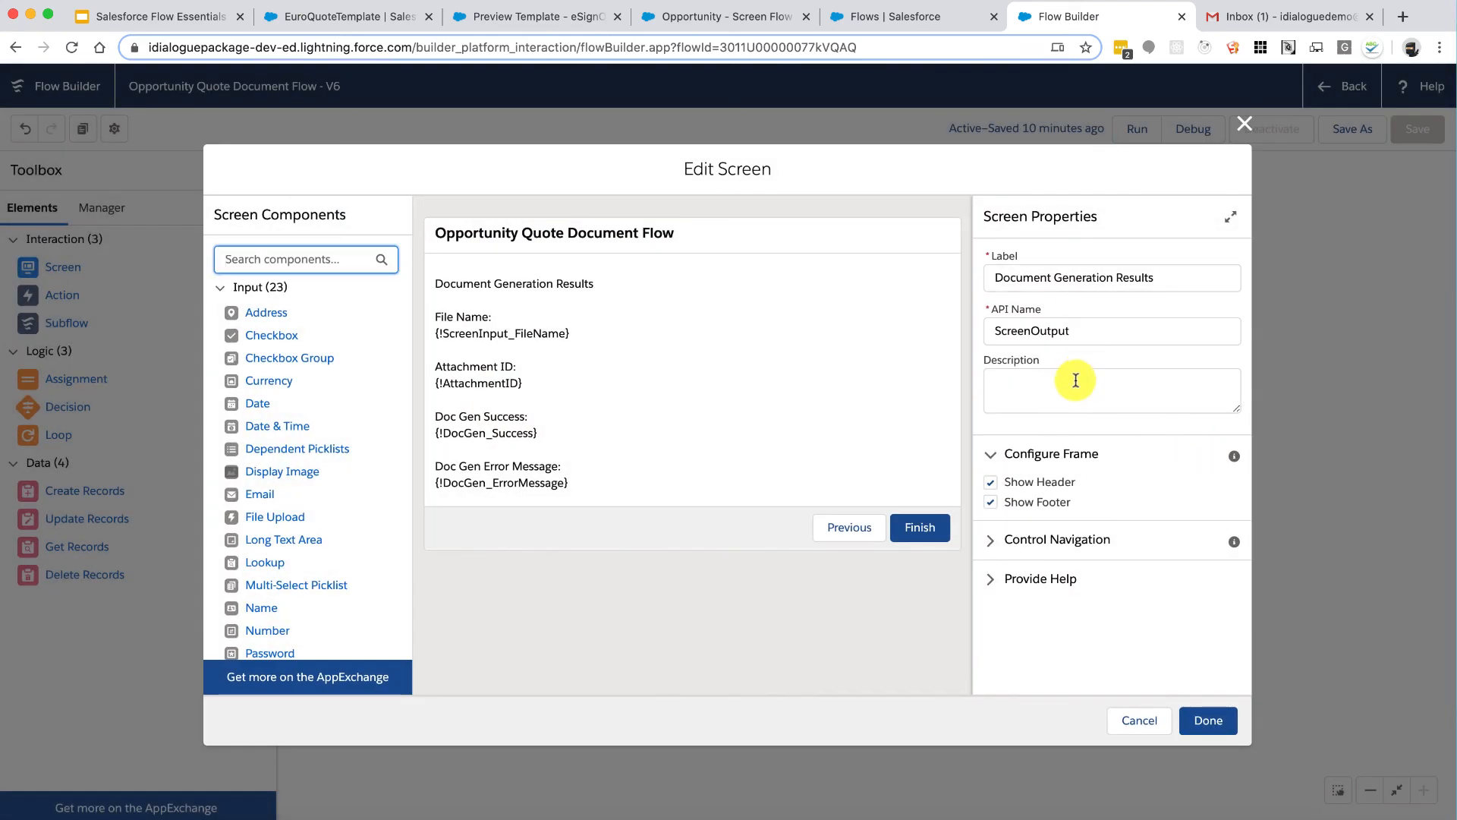
{"action": "left_click", "coordinate": [781, 394]}
{"action": "scroll", "coordinate": [1118, 506], "scroll_direction": "down", "scroll_amount": 2}
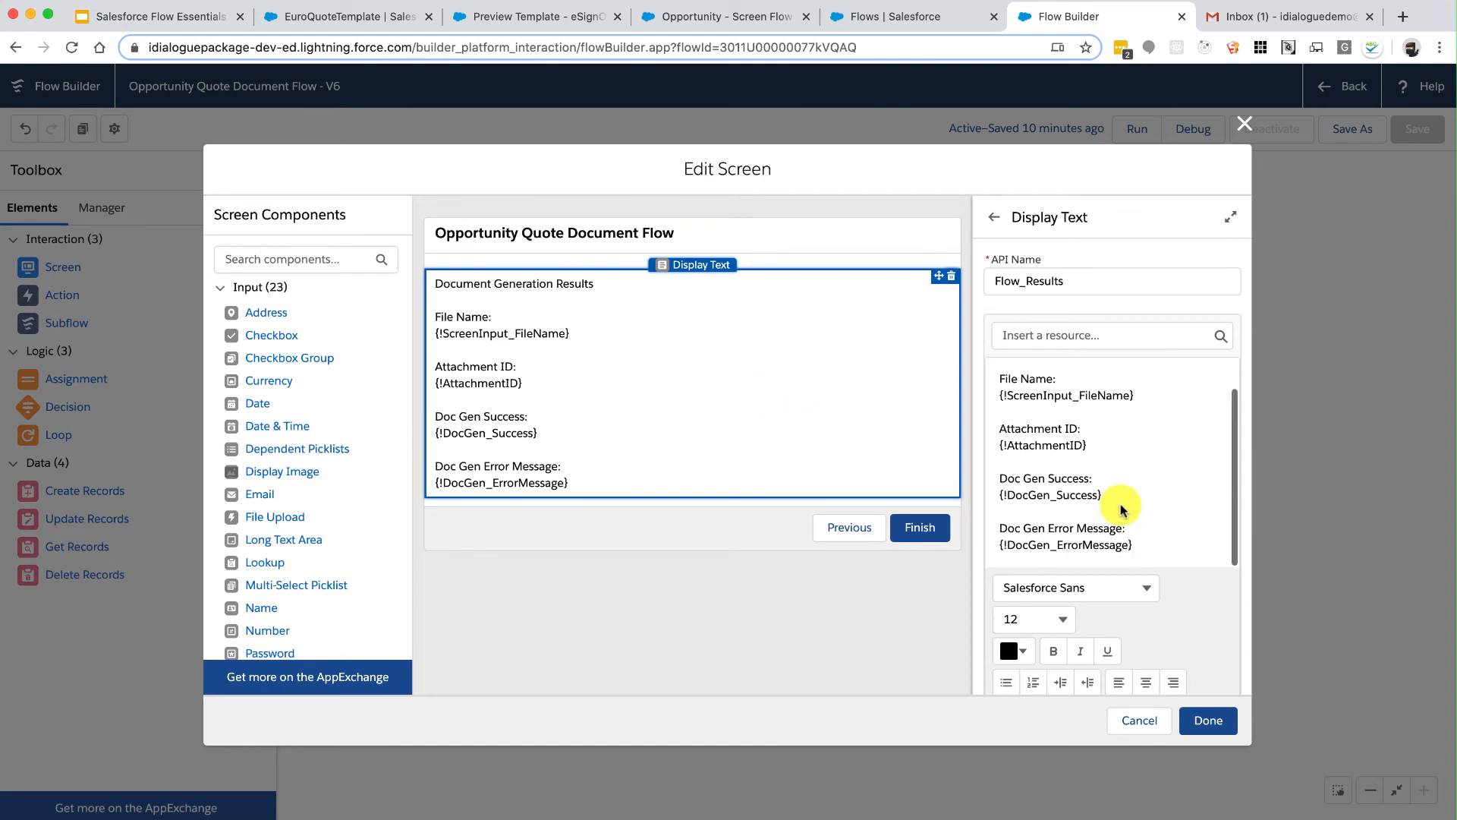
{"action": "left_click", "coordinate": [1172, 554]}
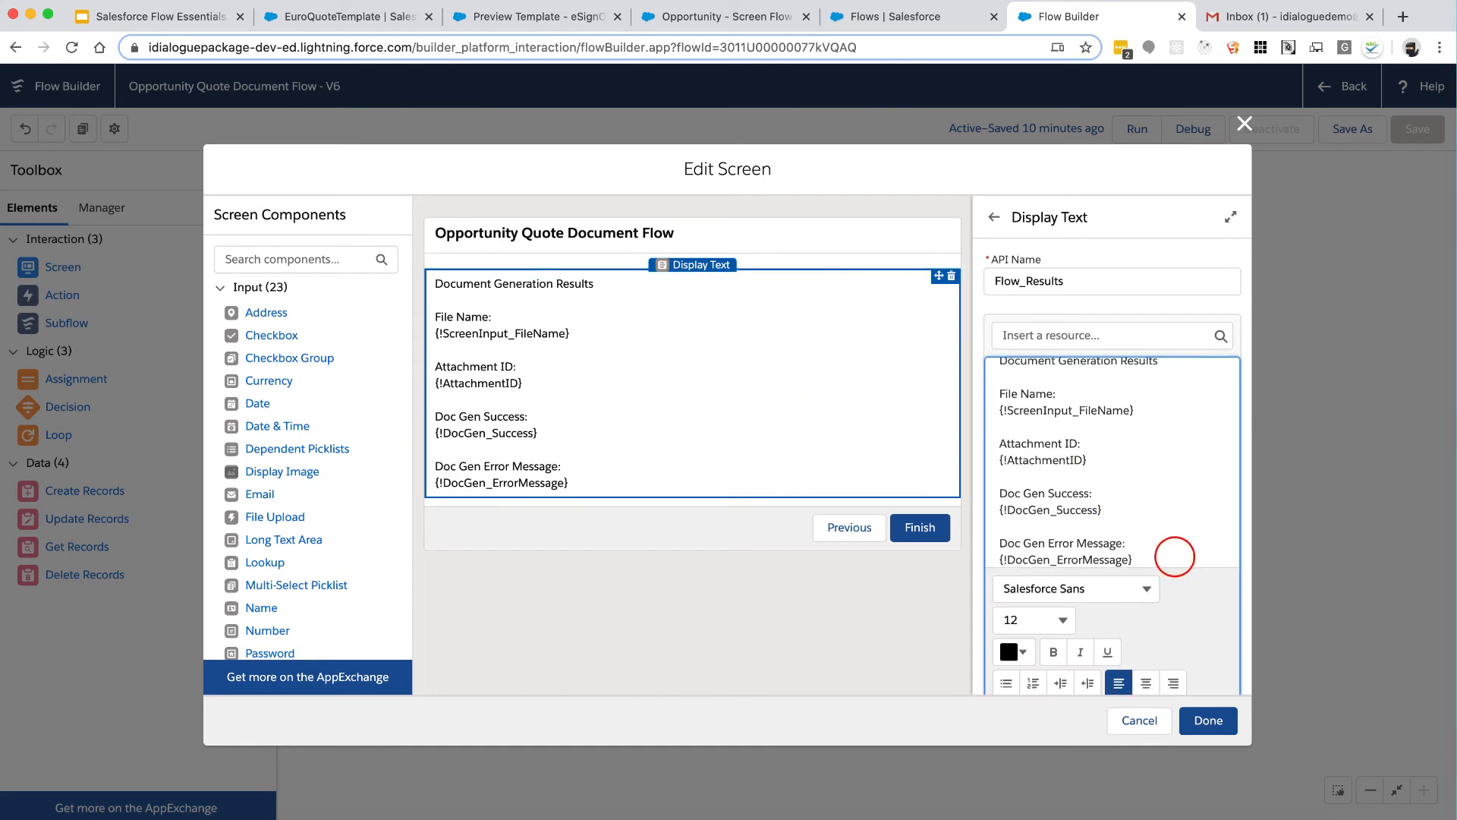
{"action": "key", "text": "Return"}
{"action": "type", "text": "E"}
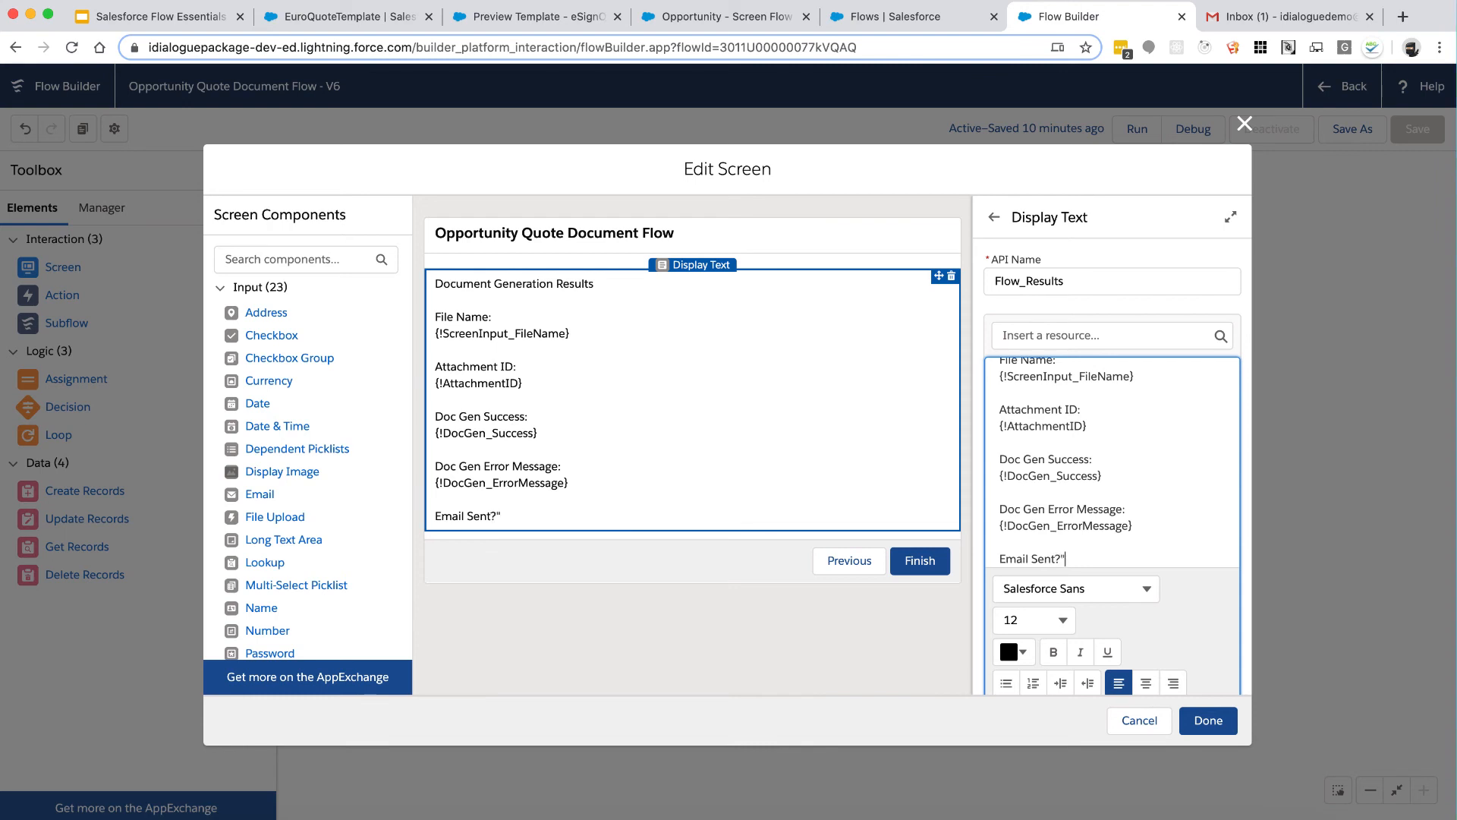
{"action": "key", "text": "Return"}
{"action": "key", "text": "BackSpace"}
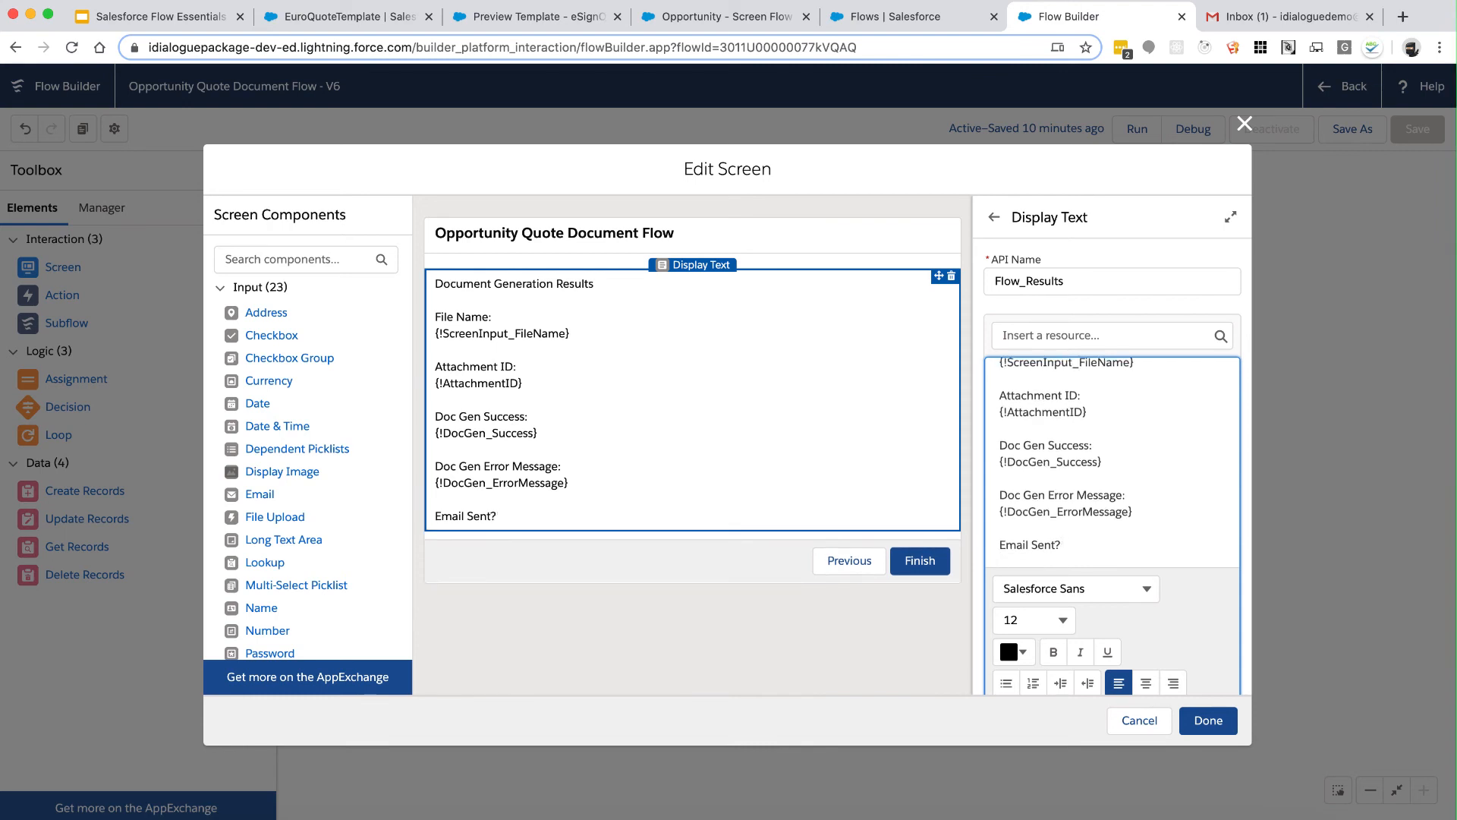
{"action": "key", "text": "Return"}
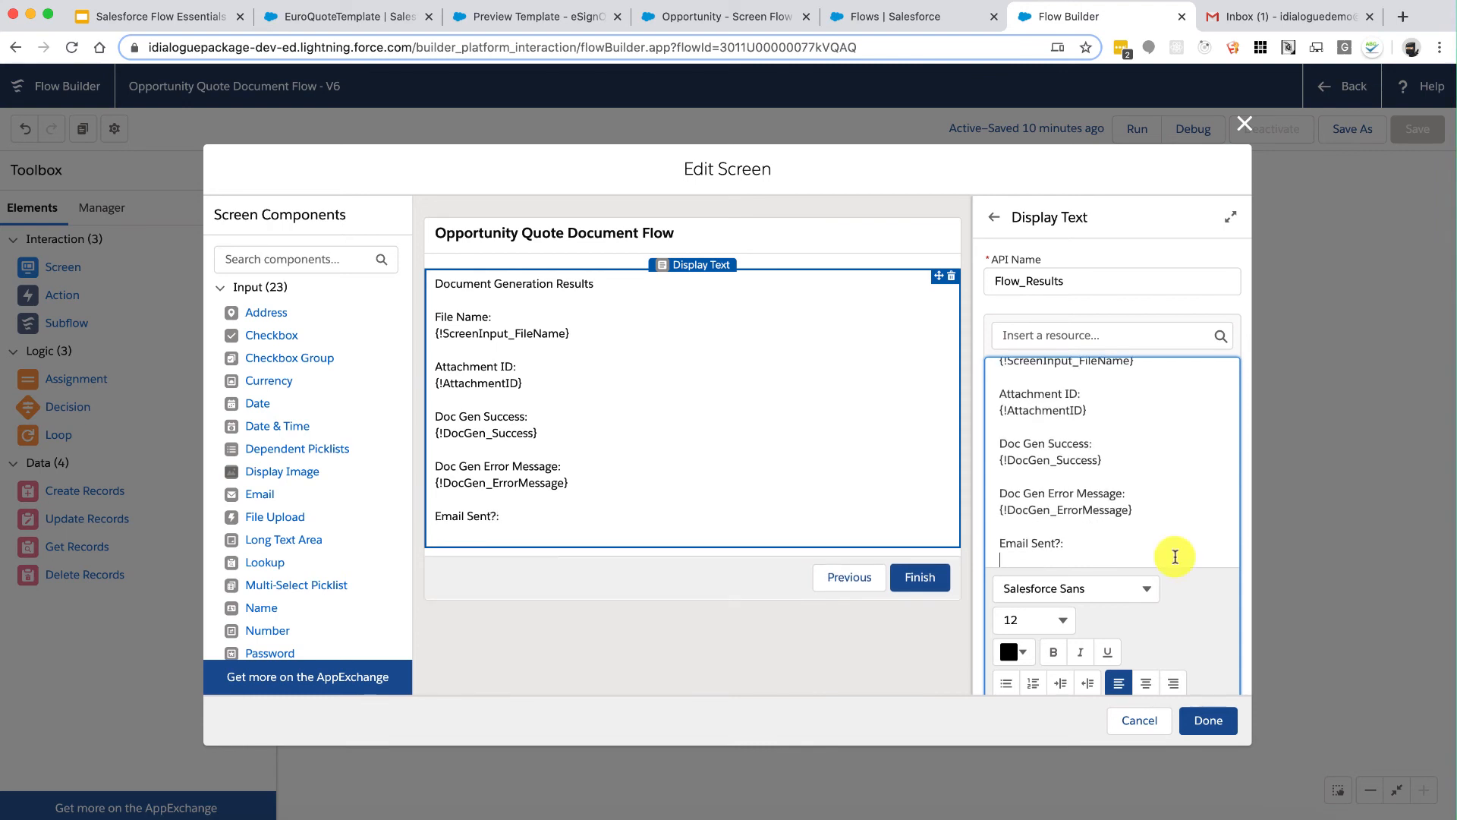
Step: Insert the {!SendEmail_Success} resource under 'Email Sent?:'
{"action": "left_click", "coordinate": [1122, 334]}
{"action": "scroll", "coordinate": [1091, 457], "scroll_direction": "down", "scroll_amount": 5}
{"action": "scroll", "coordinate": [1091, 456], "scroll_direction": "down", "scroll_amount": 5}
{"action": "scroll", "coordinate": [1091, 459], "scroll_direction": "down", "scroll_amount": 2}
{"action": "scroll", "coordinate": [1091, 461], "scroll_direction": "up", "scroll_amount": 1}
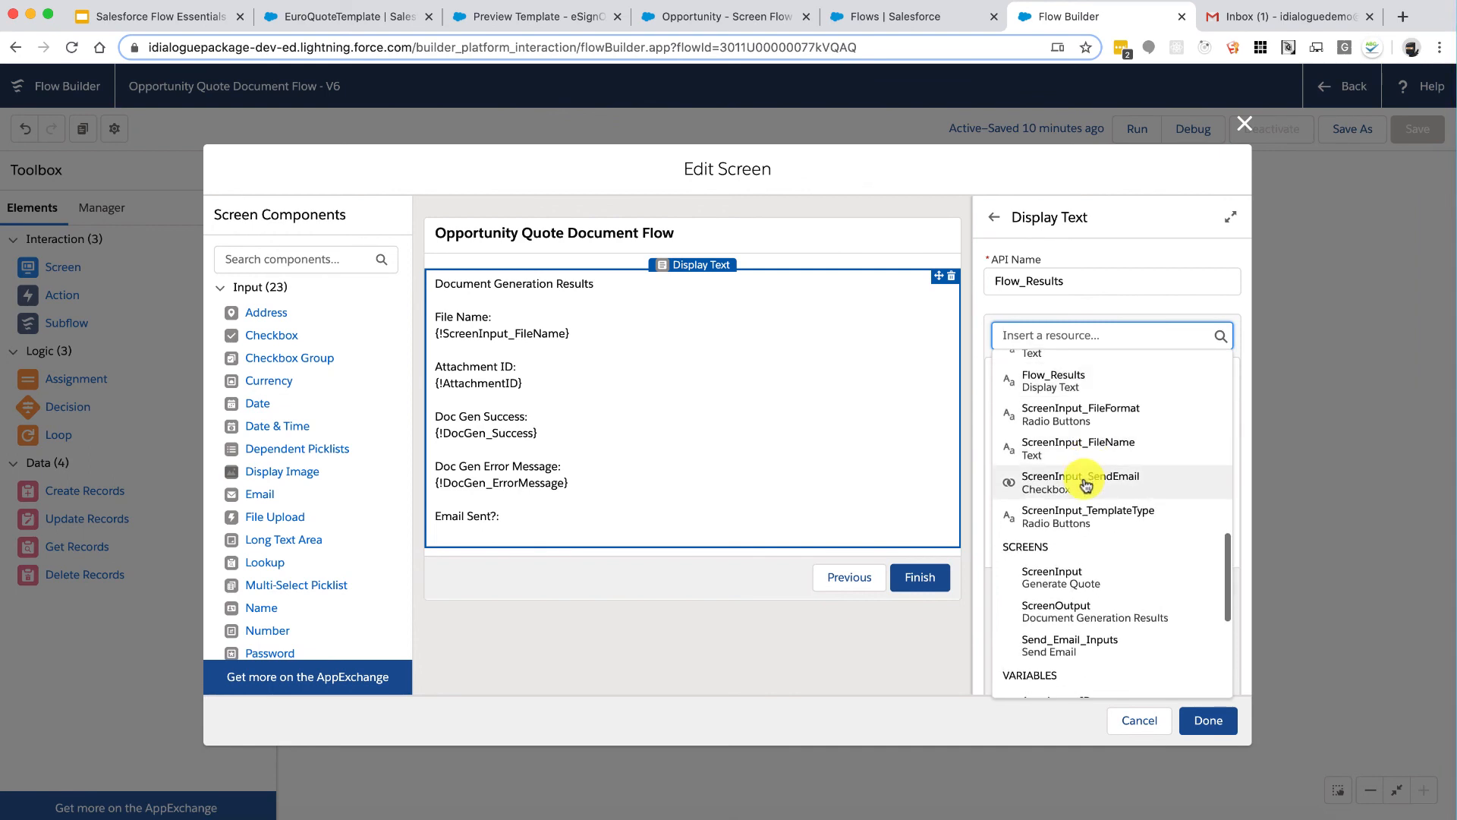
{"action": "scroll", "coordinate": [1086, 486], "scroll_direction": "down", "scroll_amount": 4}
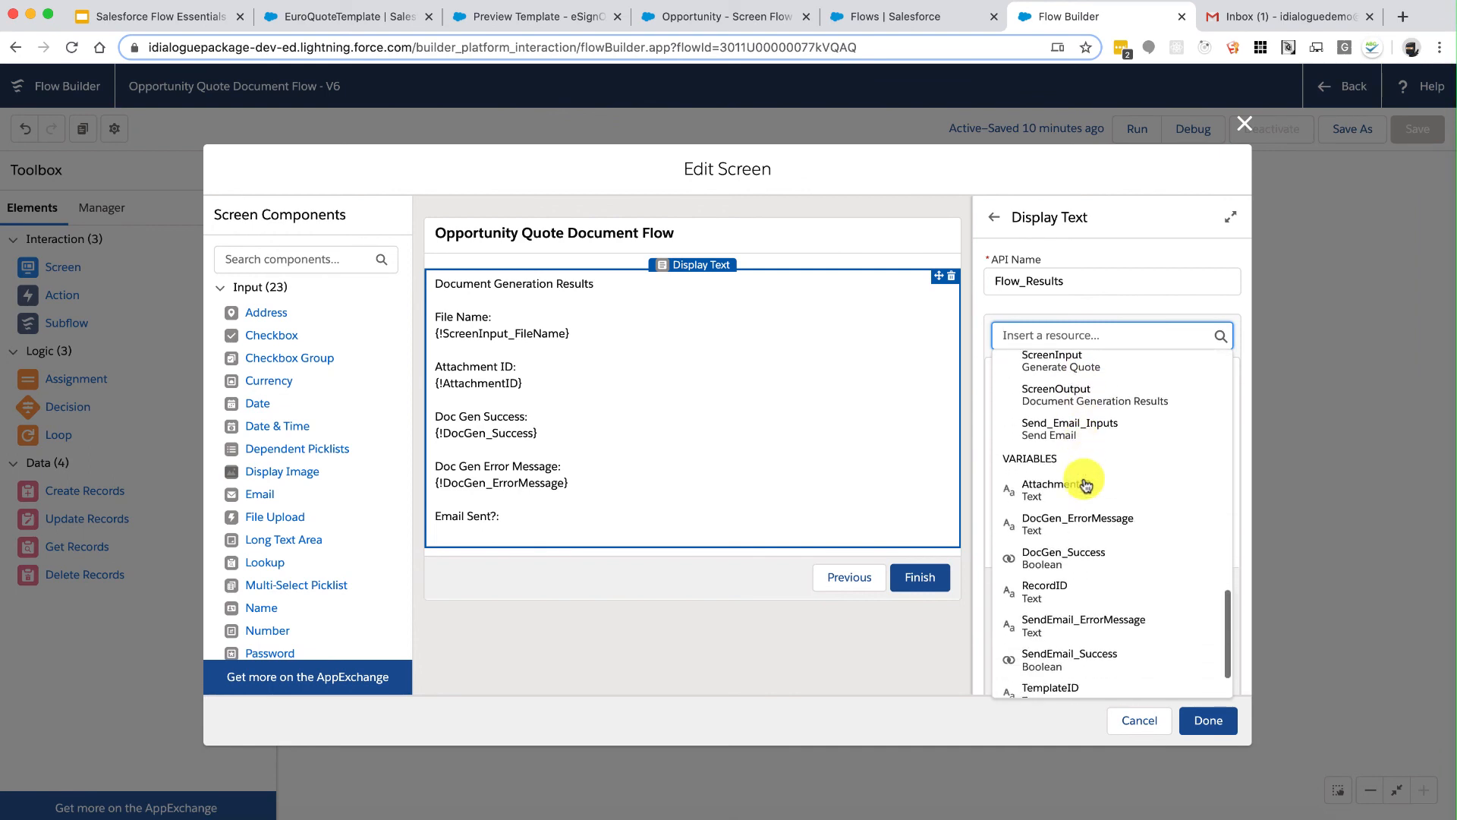
{"action": "left_click", "coordinate": [1102, 597]}
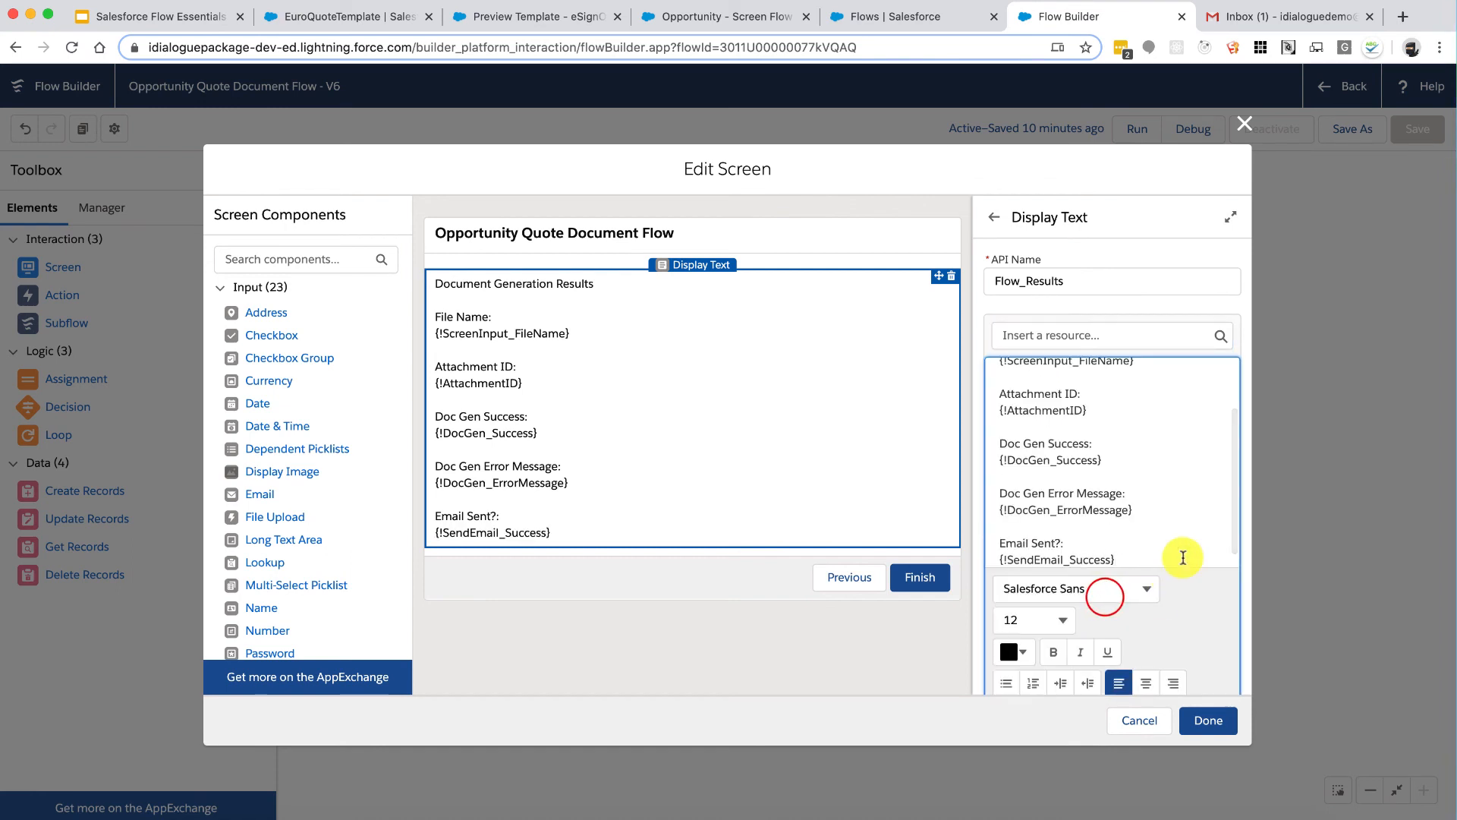
Step: Add an 'Email Error Message:' line followed by the {!SendEmail_ErrorMessage} resource
{"action": "key", "text": "Return"}
{"action": "key", "text": "Return"}
{"action": "type", "text": "Email Error Message:"}
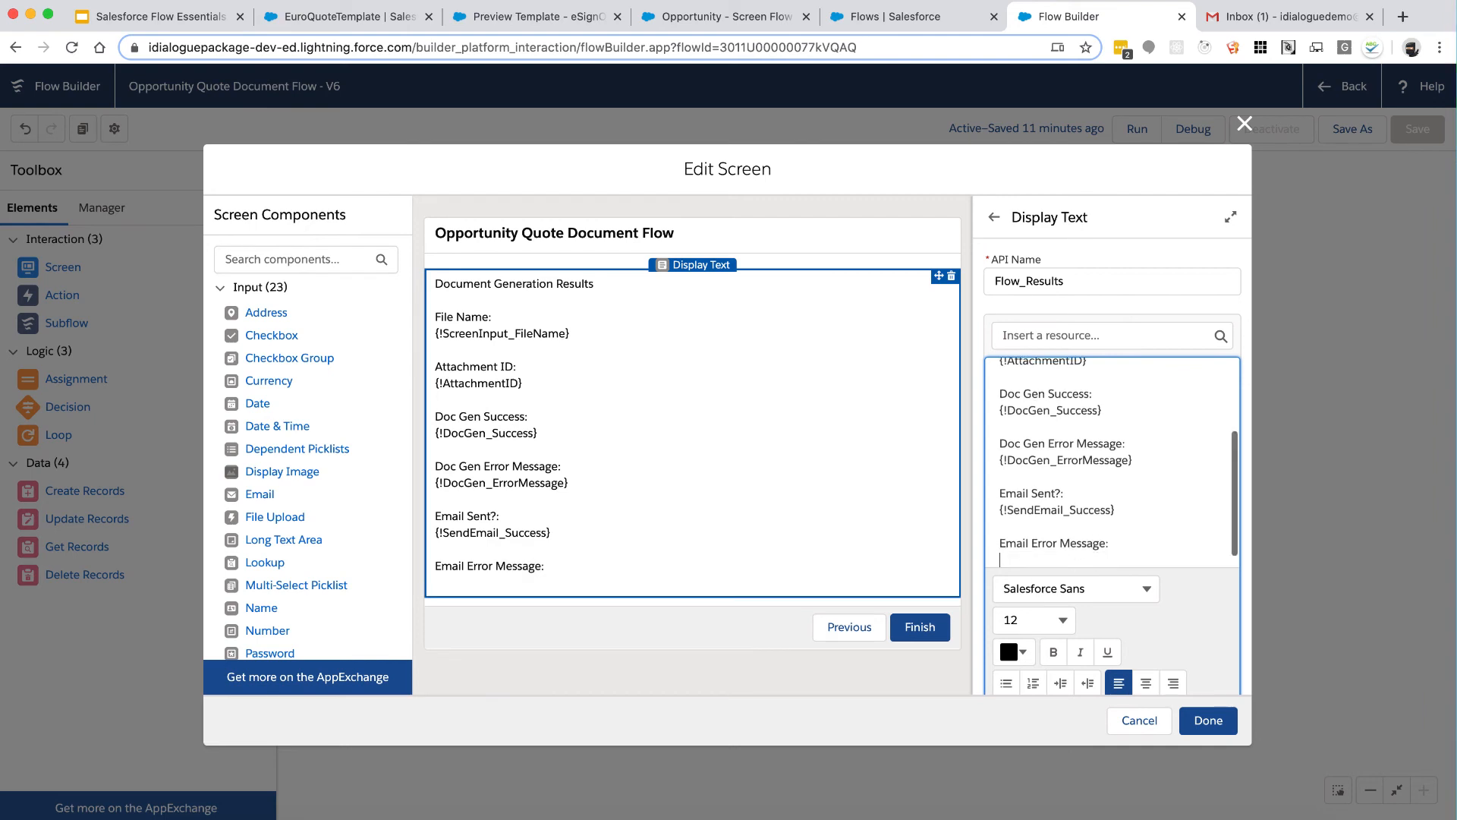
{"action": "left_click", "coordinate": [1103, 333]}
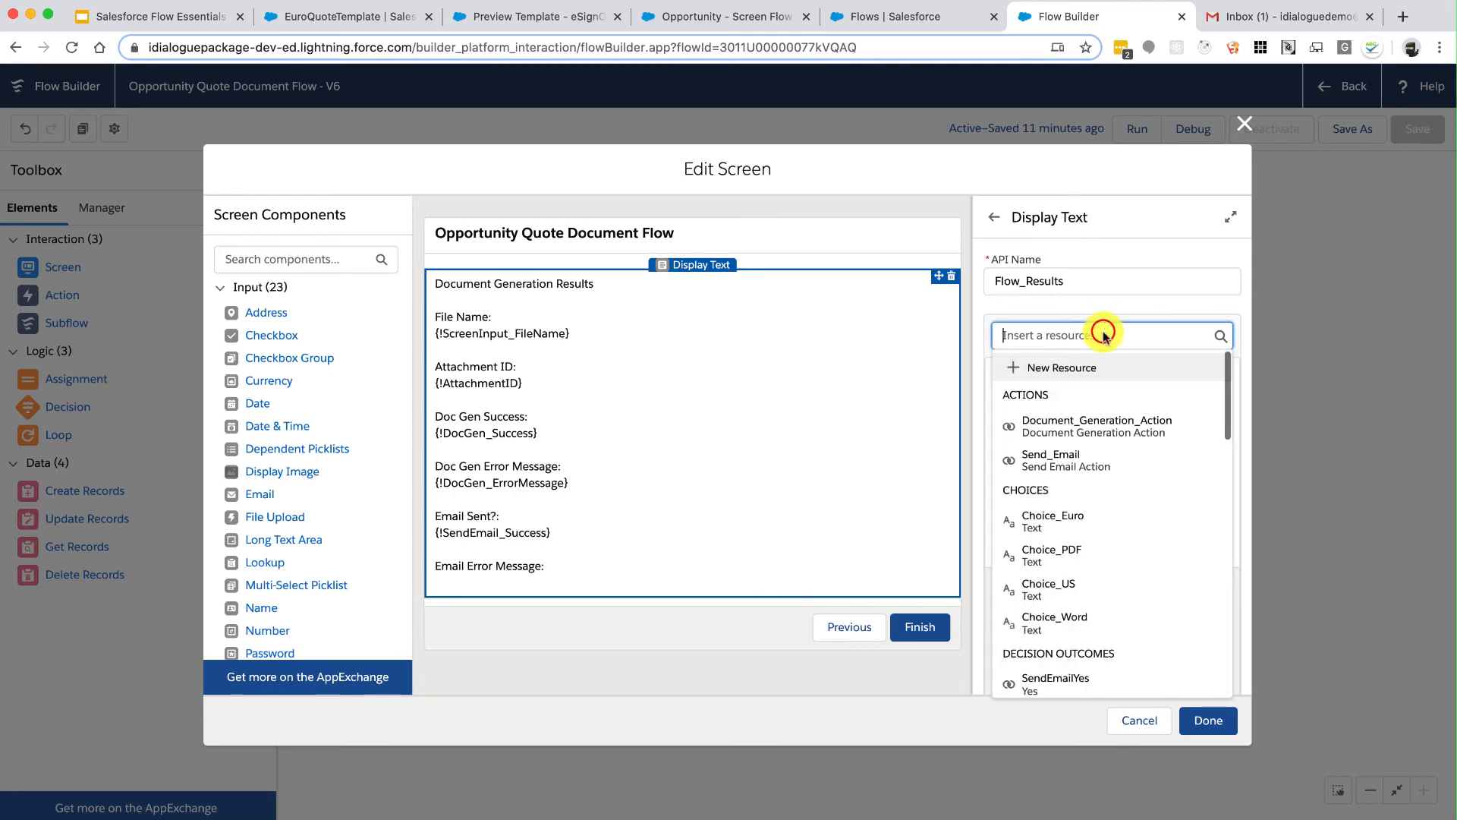
{"action": "scroll", "coordinate": [1101, 546], "scroll_direction": "down", "scroll_amount": 10}
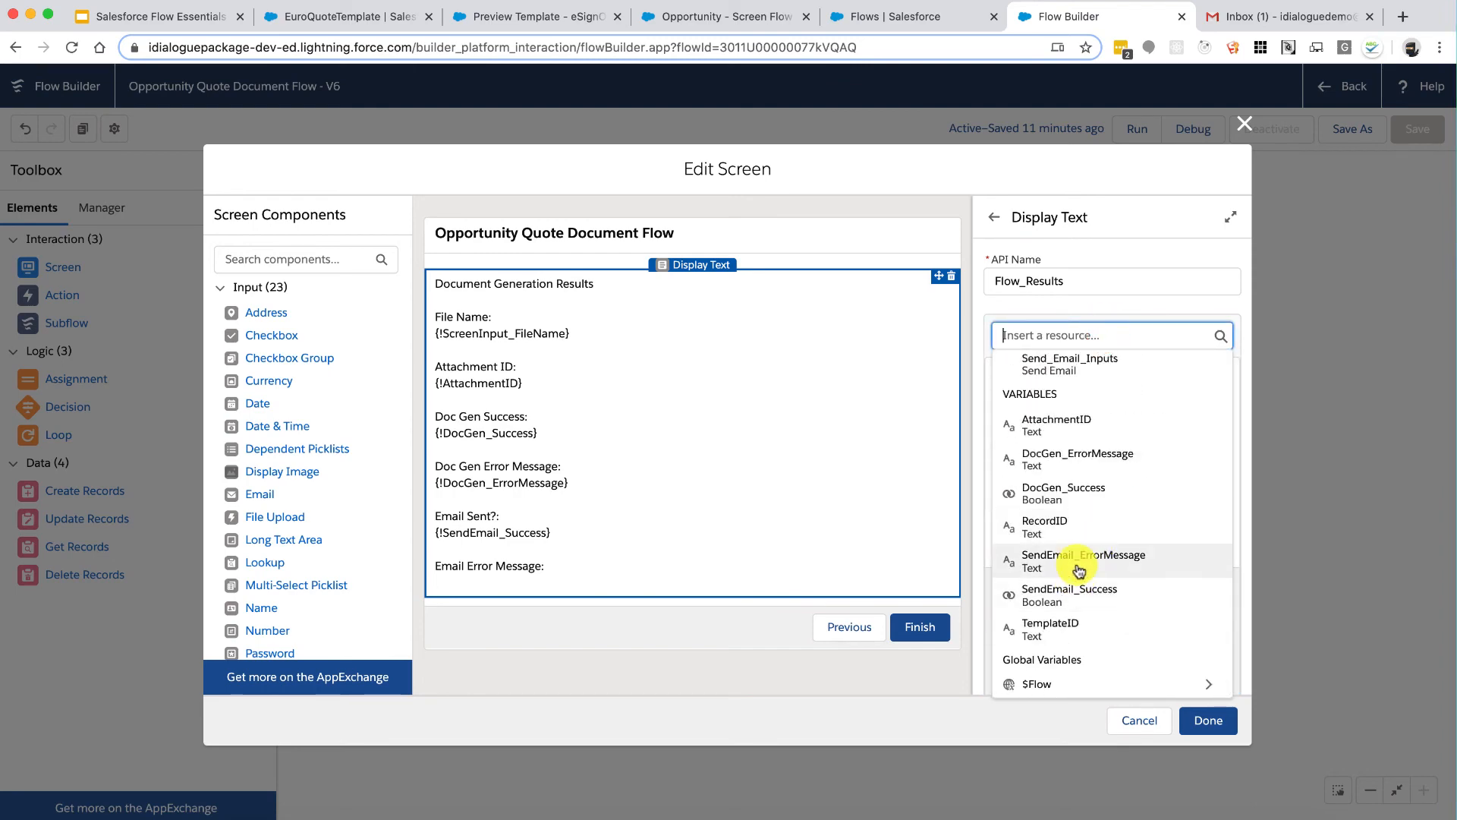
{"action": "left_click", "coordinate": [1089, 556]}
Step: Make the Document Generation Results heading bold at 16 pt and save the screen
{"action": "scroll", "coordinate": [1161, 470], "scroll_direction": "up", "scroll_amount": 3}
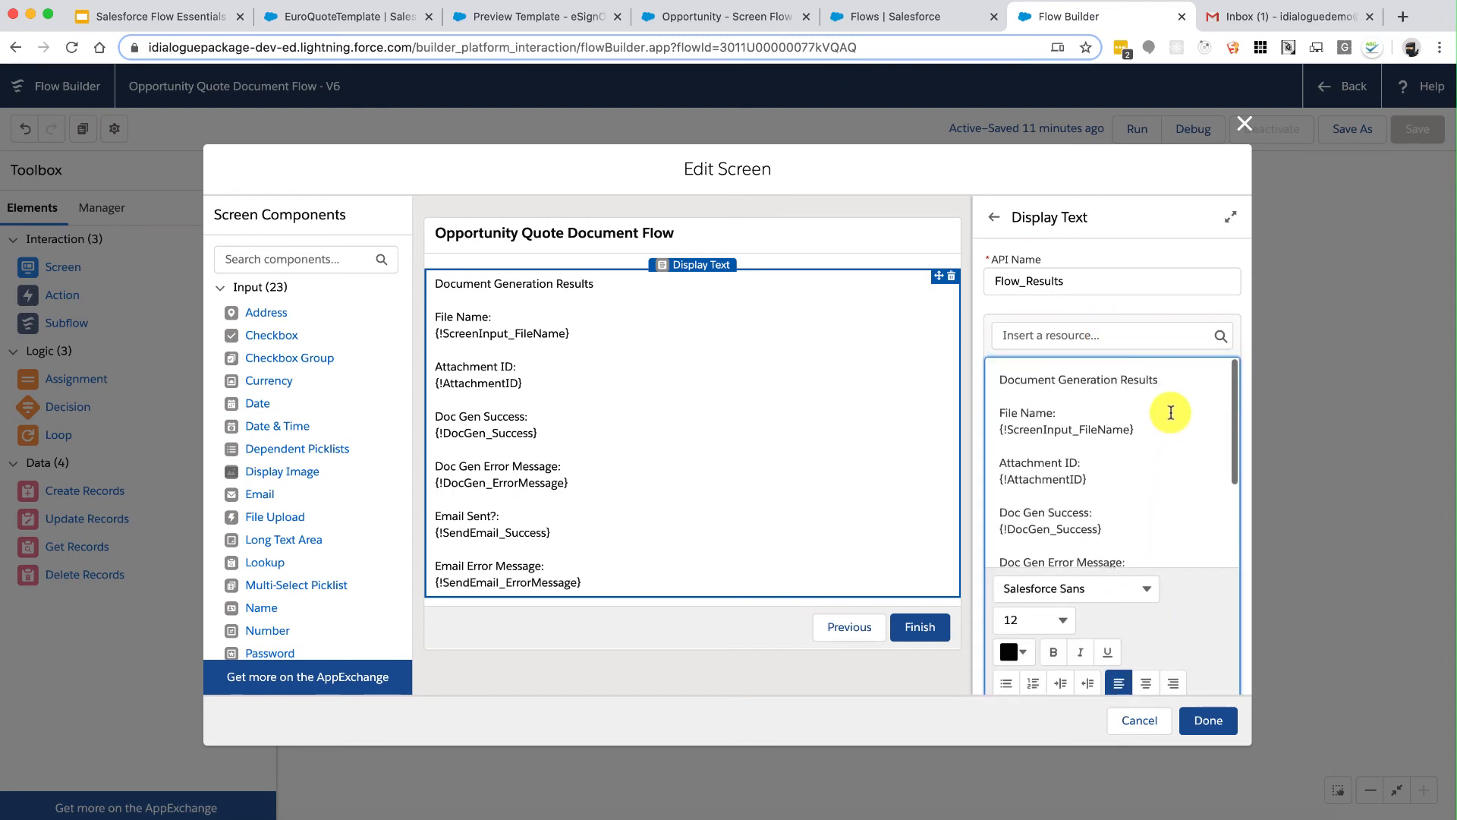
{"action": "triple_click", "coordinate": [1181, 377]}
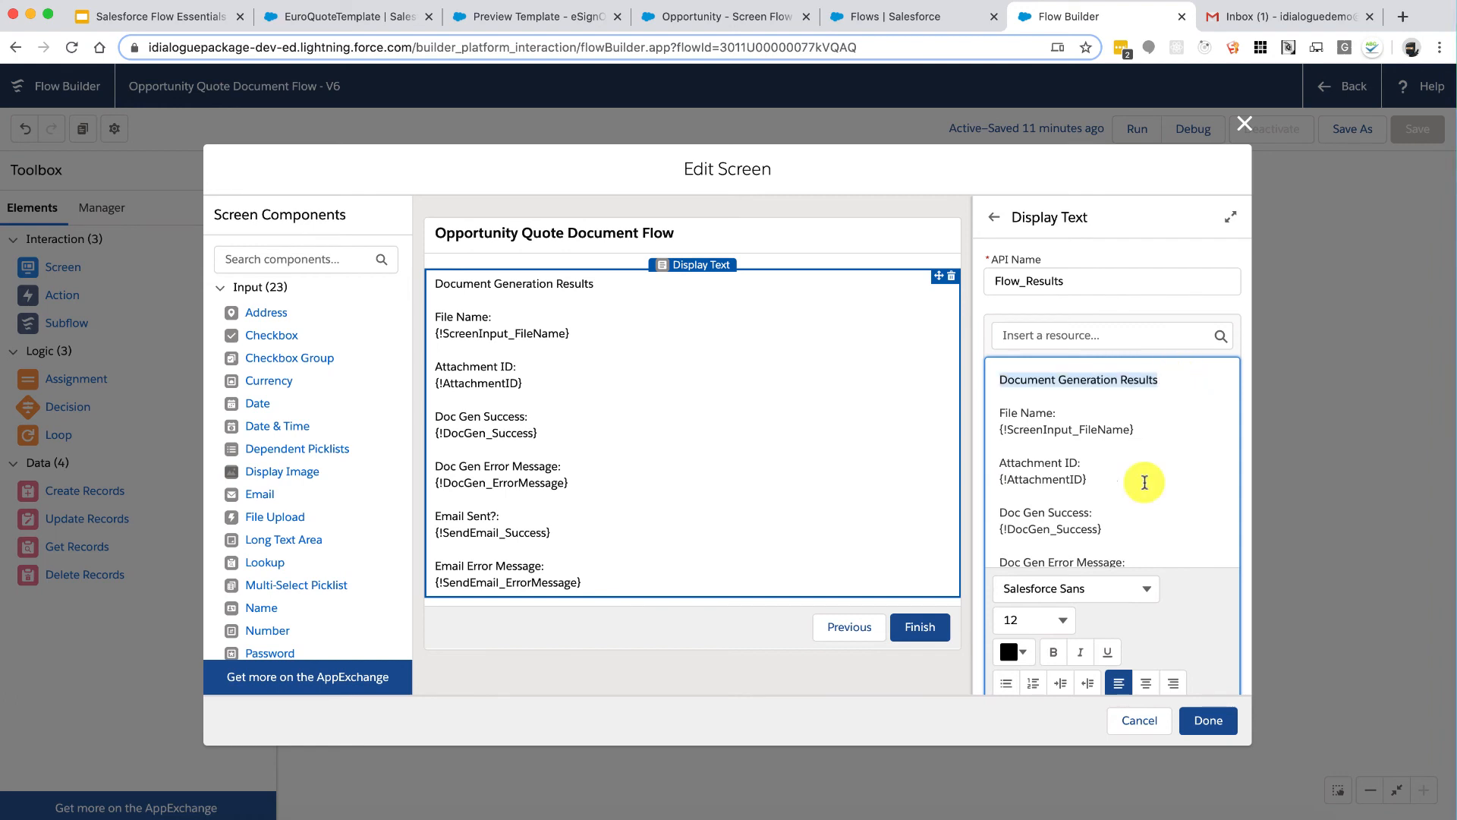
{"action": "left_click", "coordinate": [1052, 651]}
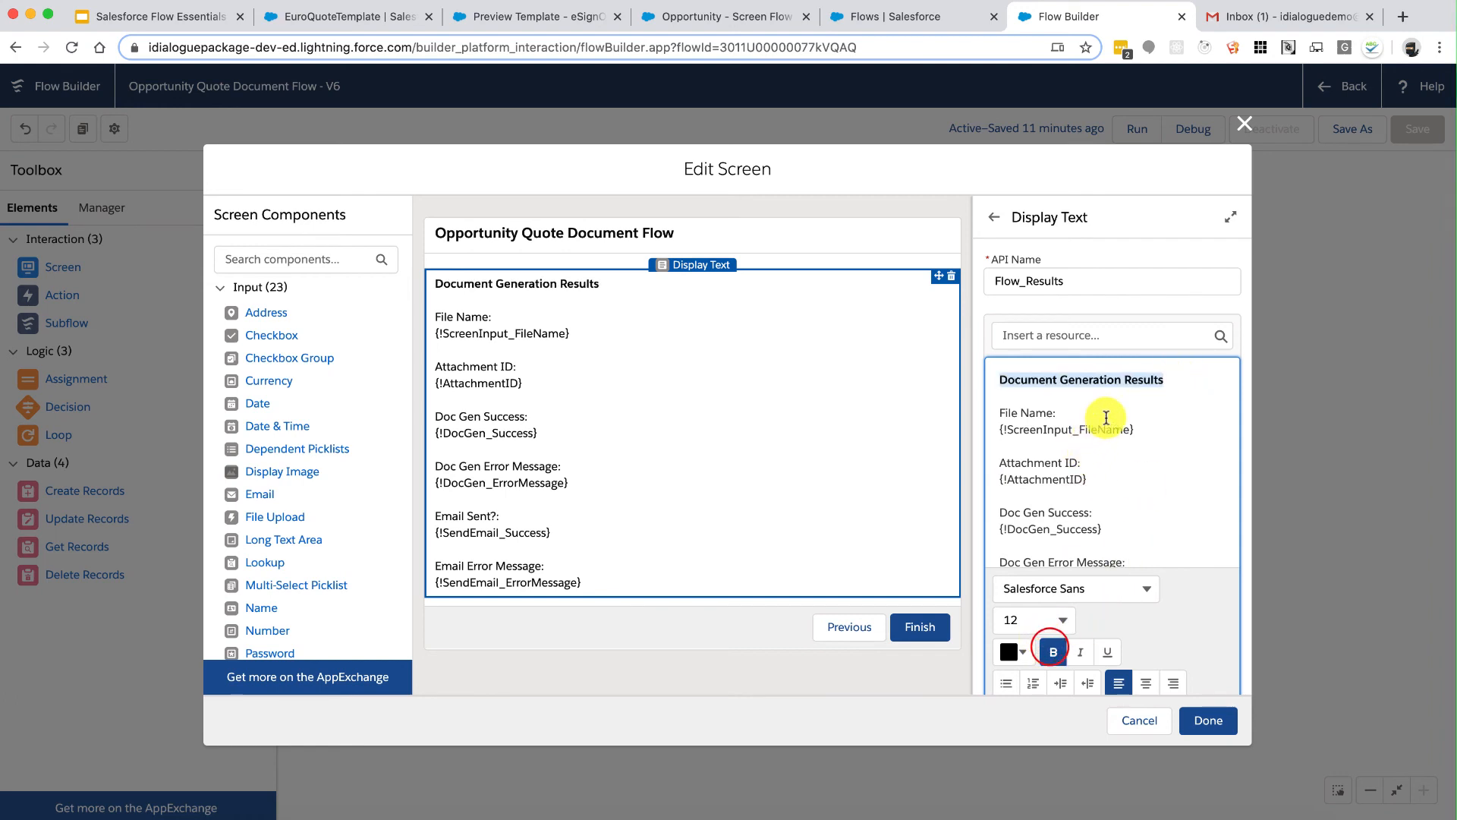
{"action": "left_click", "coordinate": [1063, 621]}
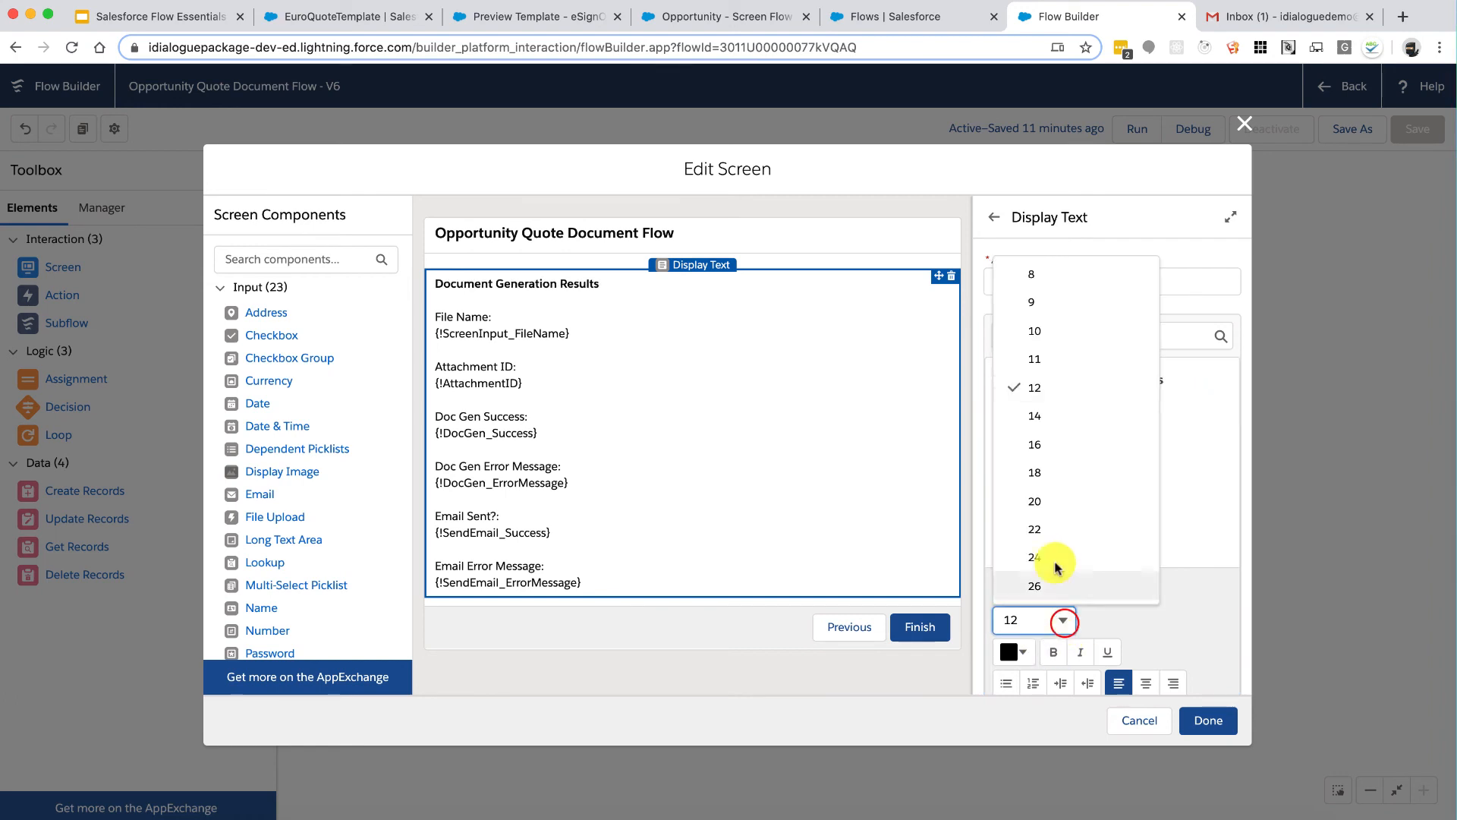
{"action": "left_click", "coordinate": [1051, 465]}
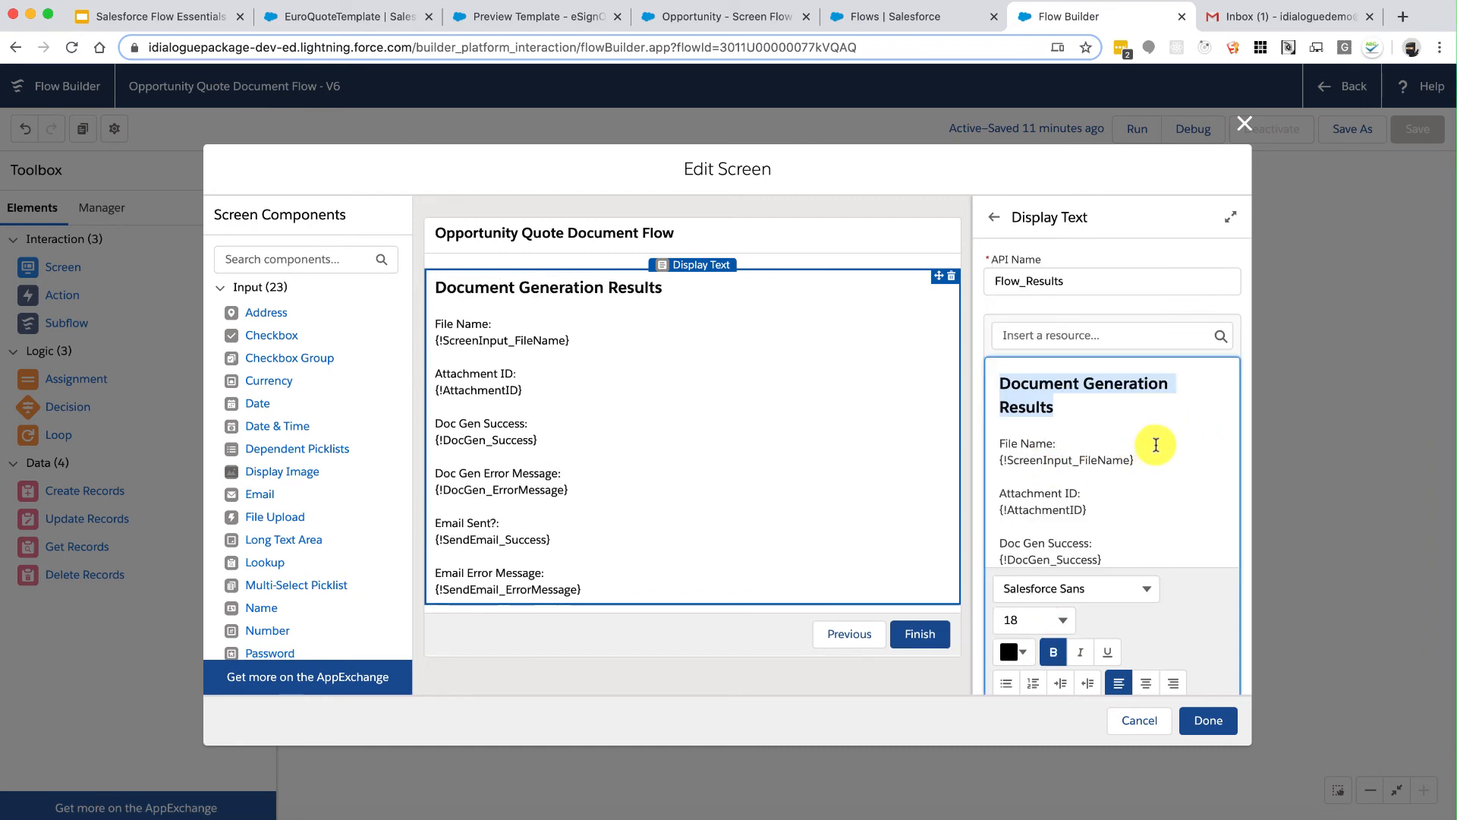
{"action": "left_click", "coordinate": [1063, 621]}
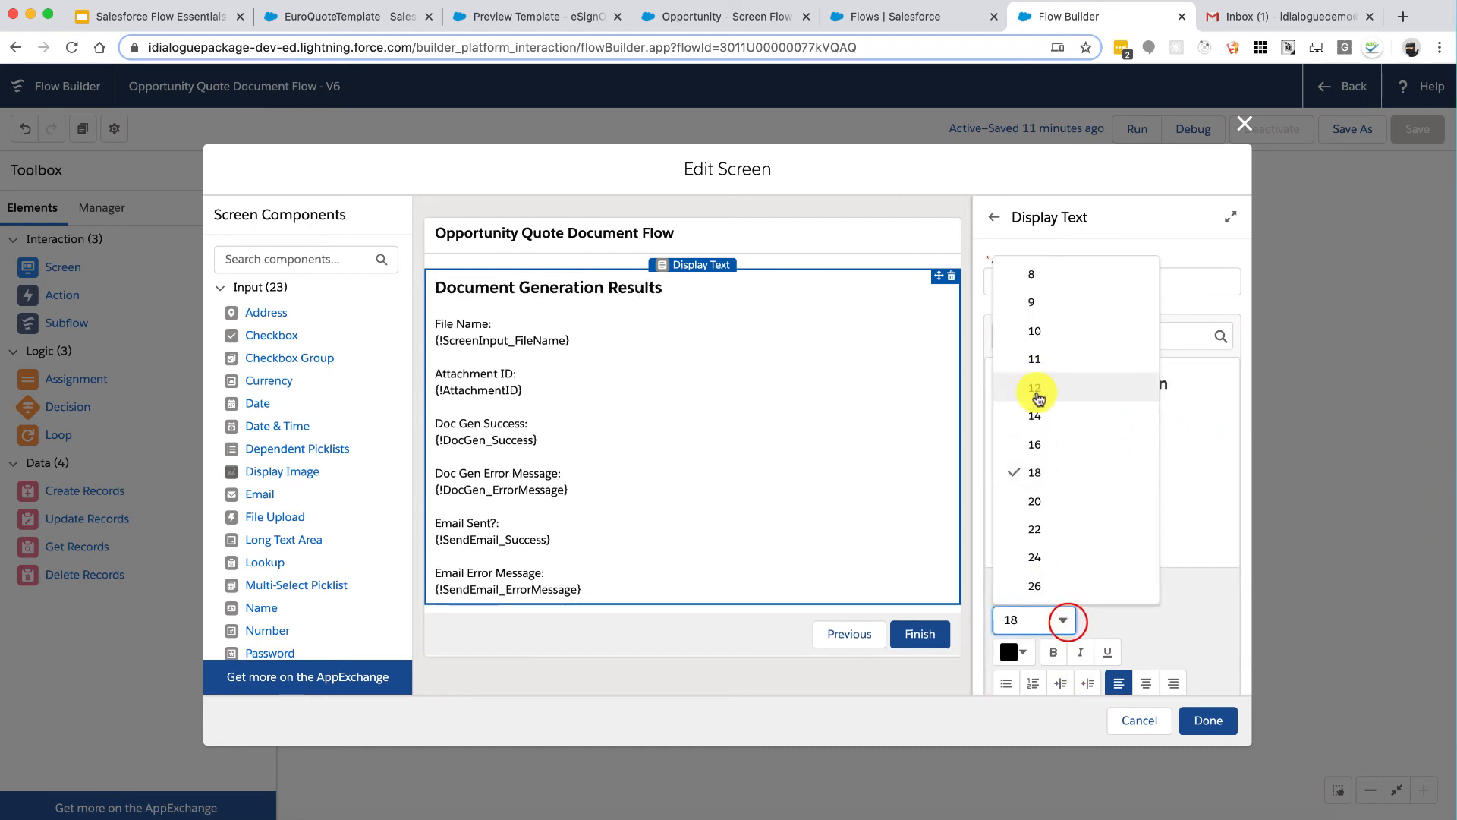
{"action": "left_click", "coordinate": [1052, 444]}
{"action": "left_click", "coordinate": [1138, 414]}
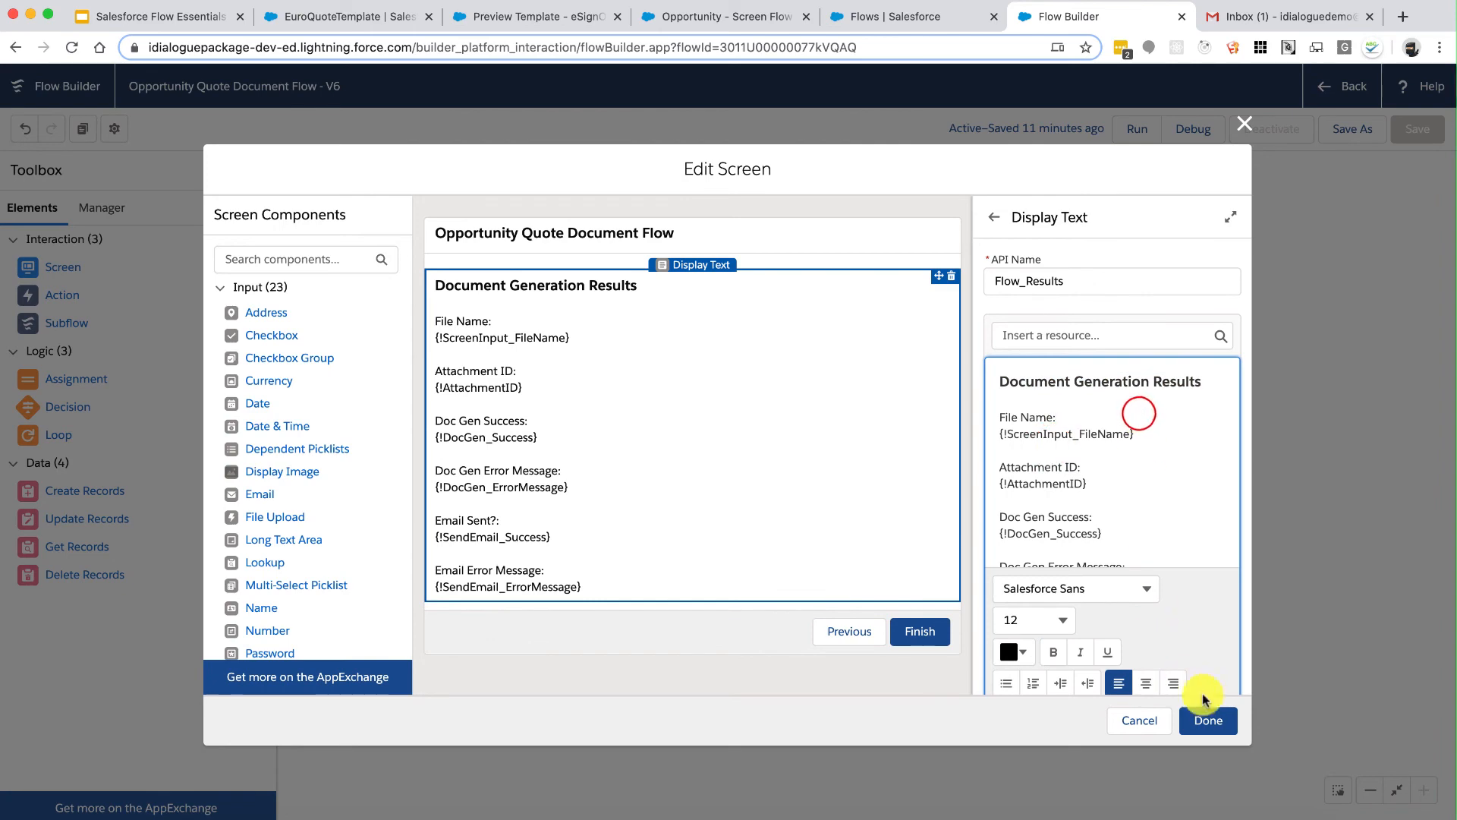
{"action": "left_click", "coordinate": [1209, 718]}
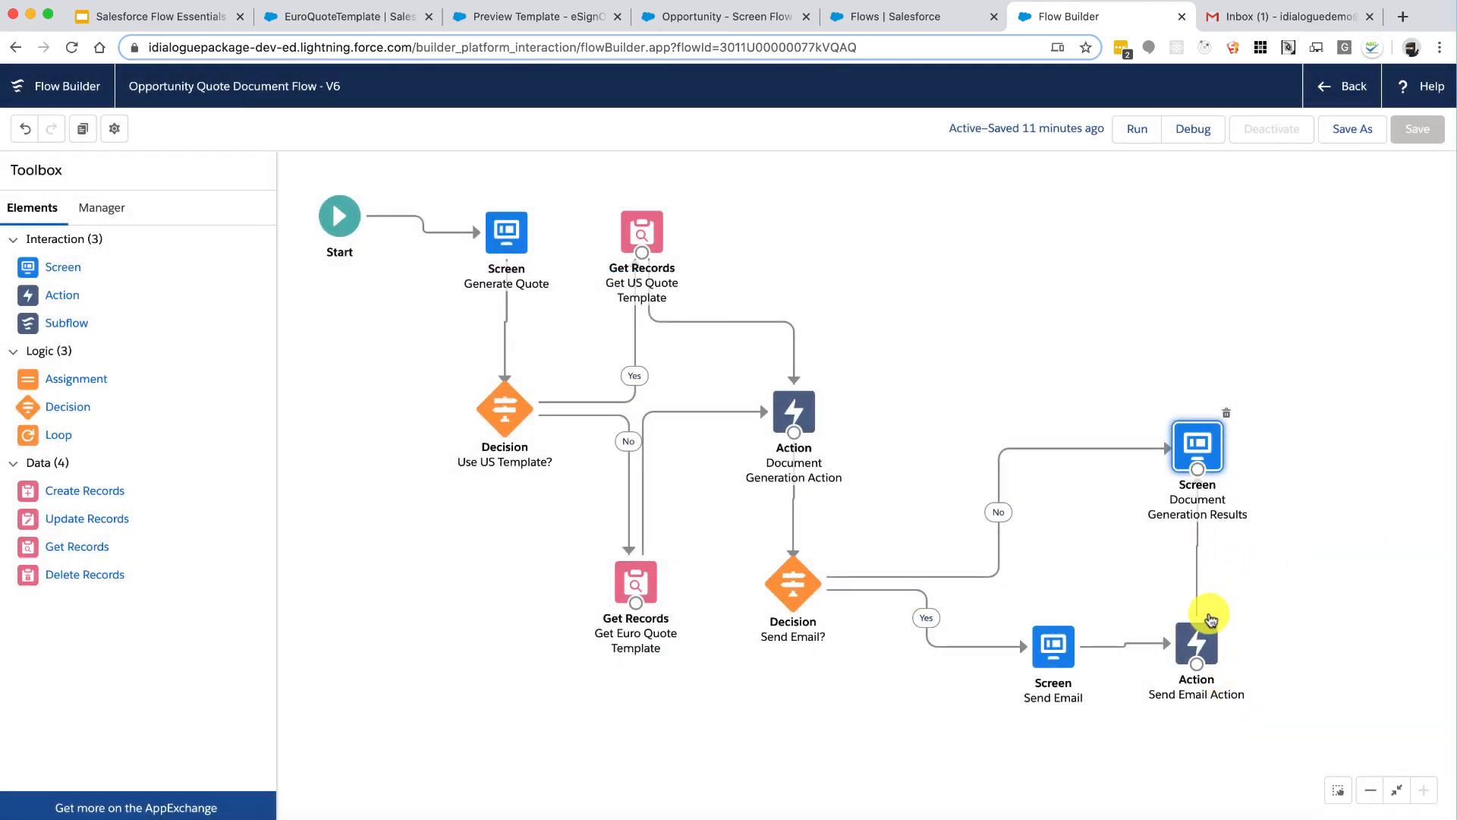
Step: Align the Send Email? decision, Send Email screen and Document Generation Results screen
{"action": "left_click", "coordinate": [1197, 636]}
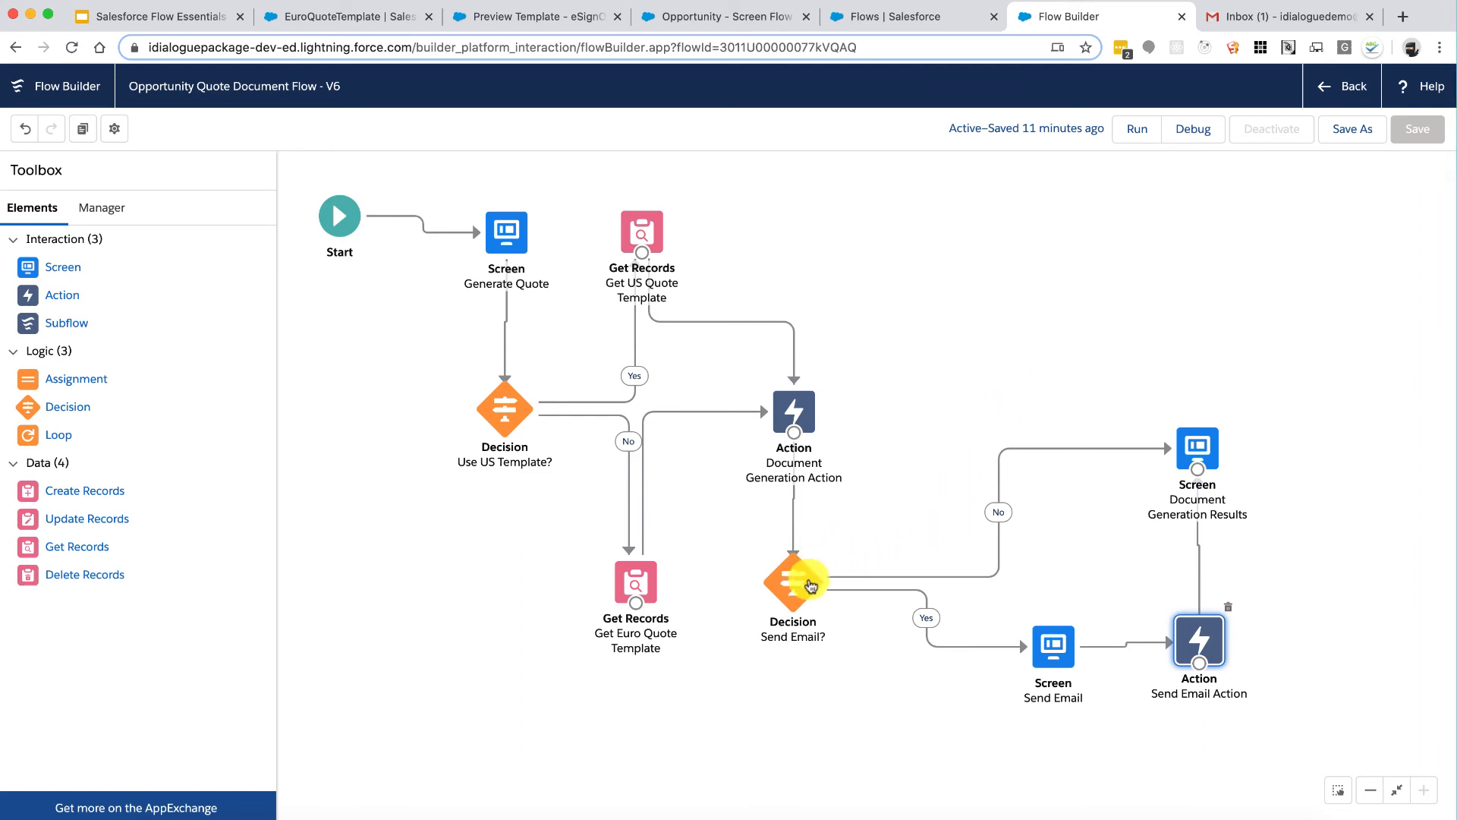
{"action": "left_click_drag", "start_coordinate": [795, 592], "coordinate": [796, 591]}
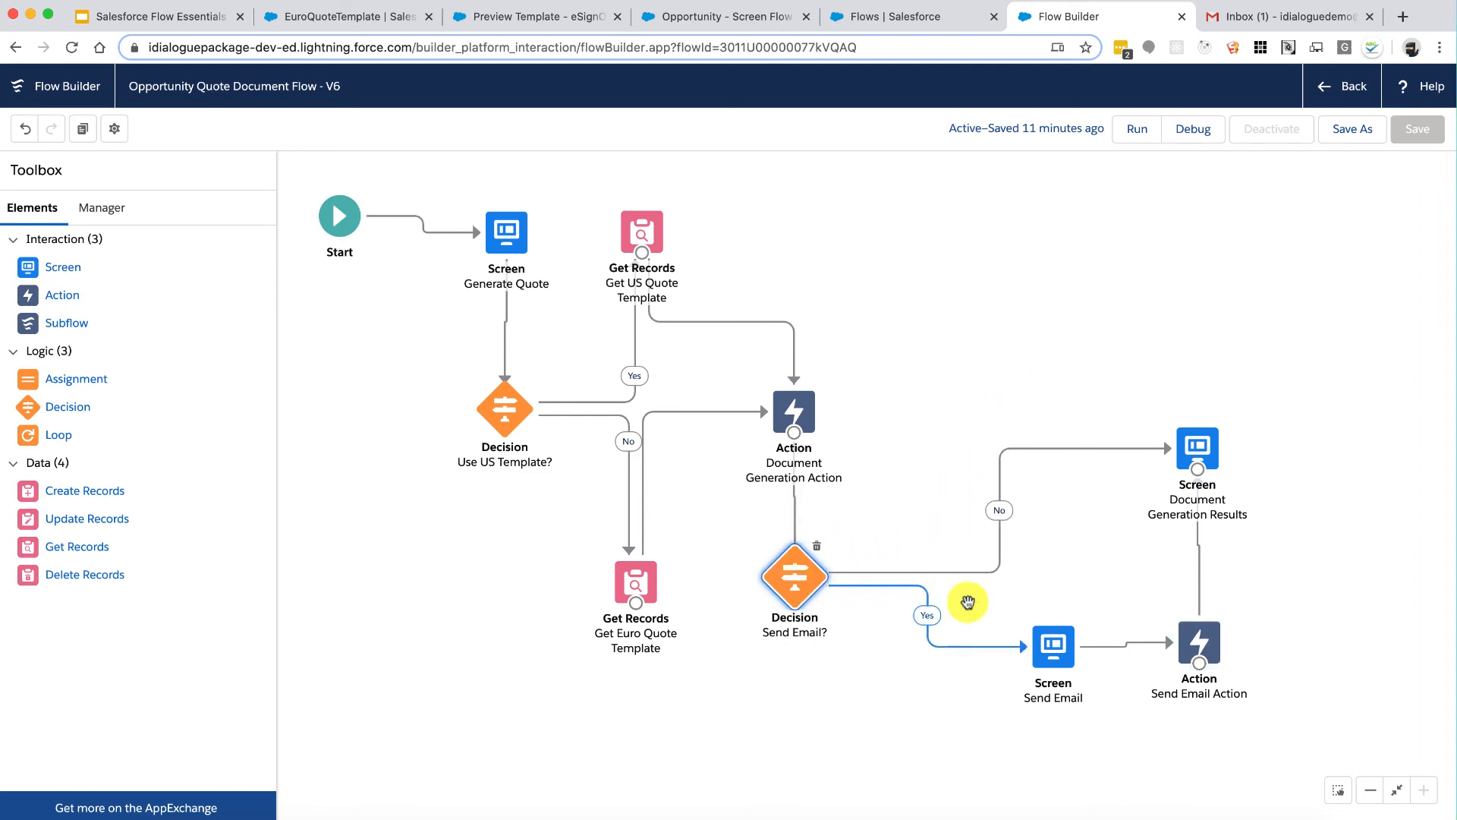
{"action": "left_click_drag", "start_coordinate": [1049, 643], "coordinate": [1028, 645]}
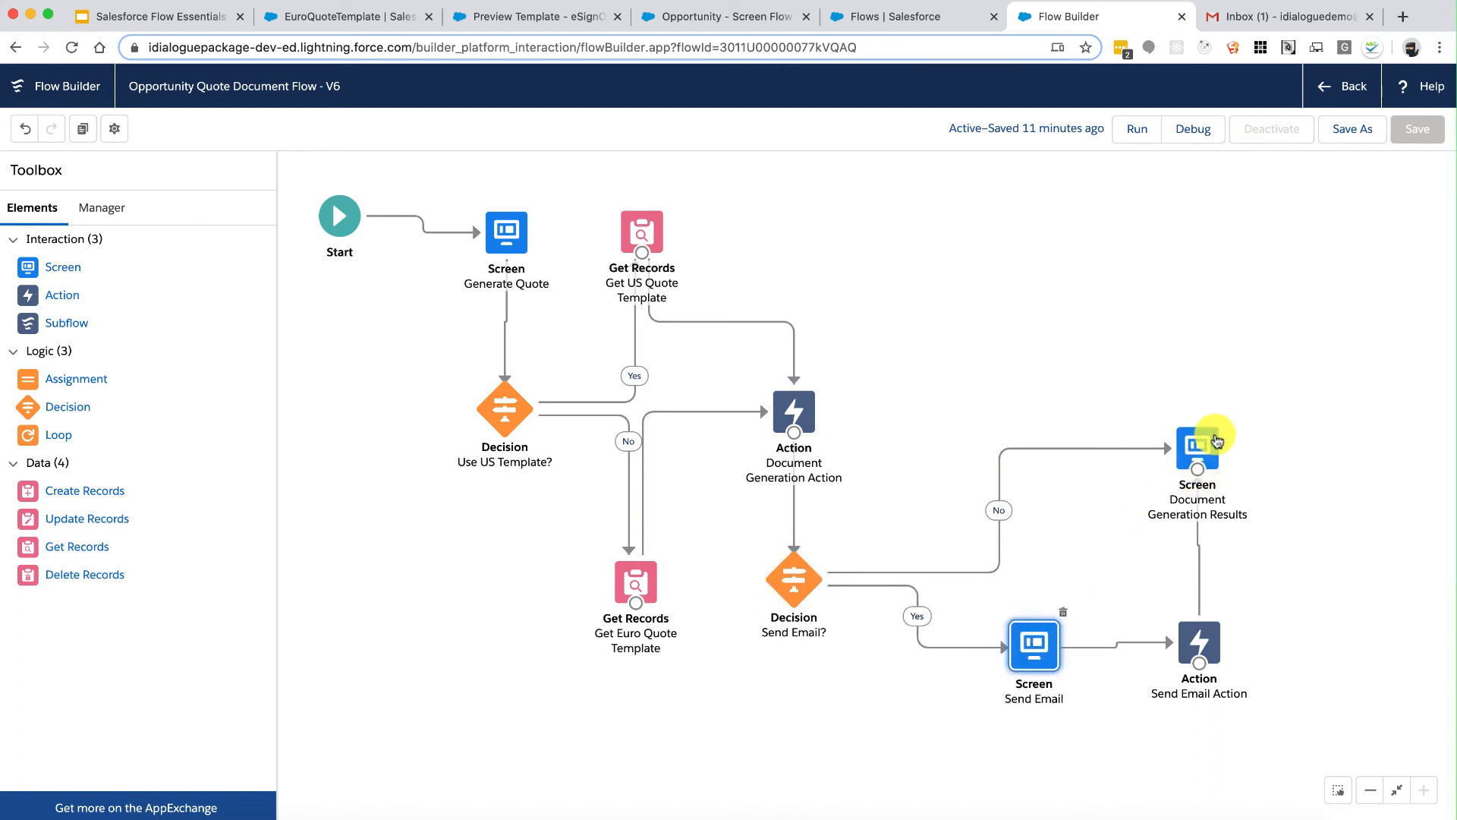
{"action": "mouse_move", "coordinate": [1203, 446]}
{"action": "left_mouse_down"}
{"action": "mouse_move", "coordinate": [1105, 442]}
{"action": "mouse_move", "coordinate": [1077, 460]}
{"action": "mouse_move", "coordinate": [1191, 454]}
{"action": "left_mouse_up"}
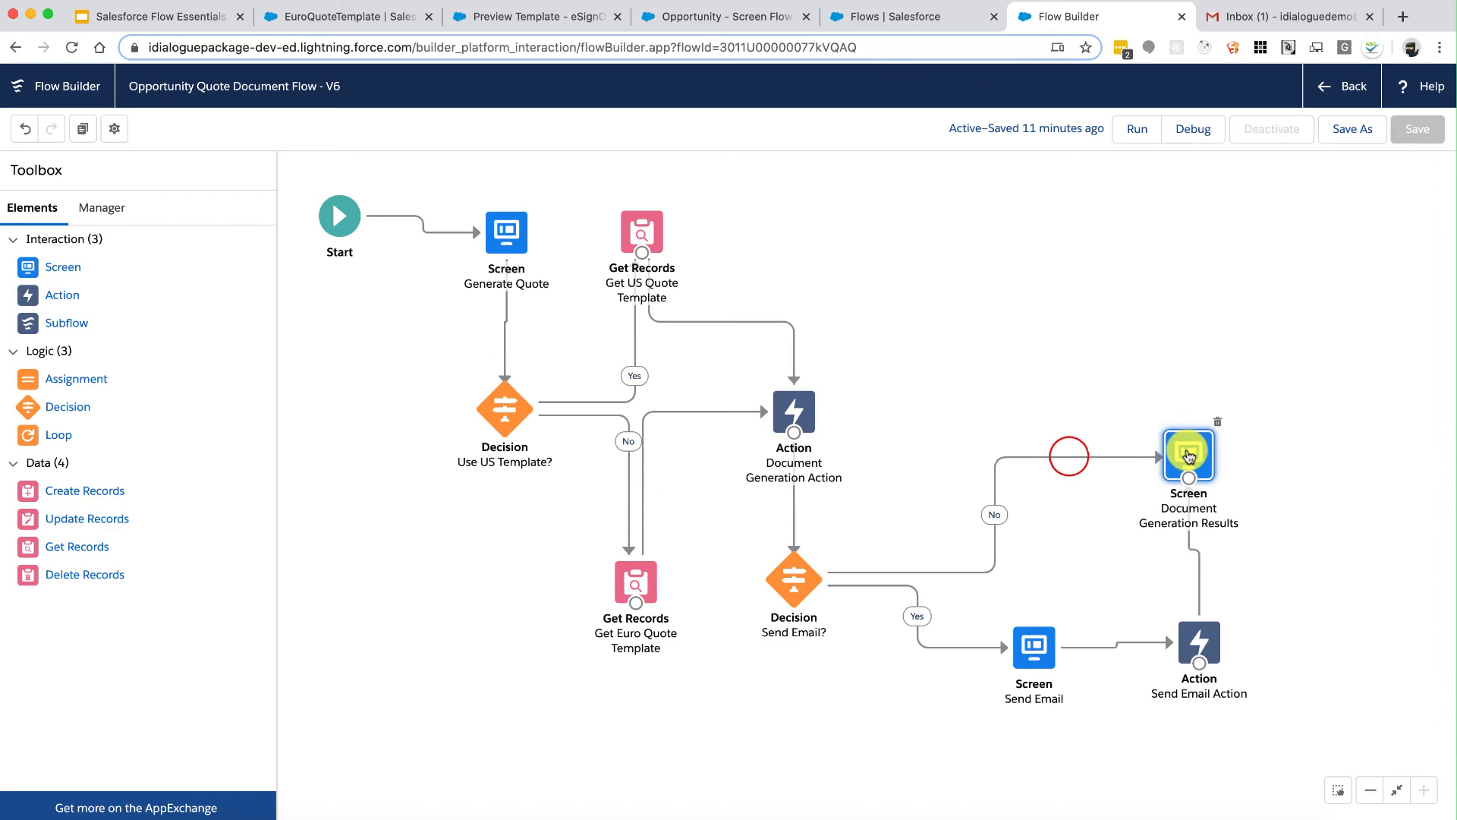
Step: Save as new version V7 with description 'Added send mail functionality', then nudge the results screen
{"action": "left_click", "coordinate": [1352, 129]}
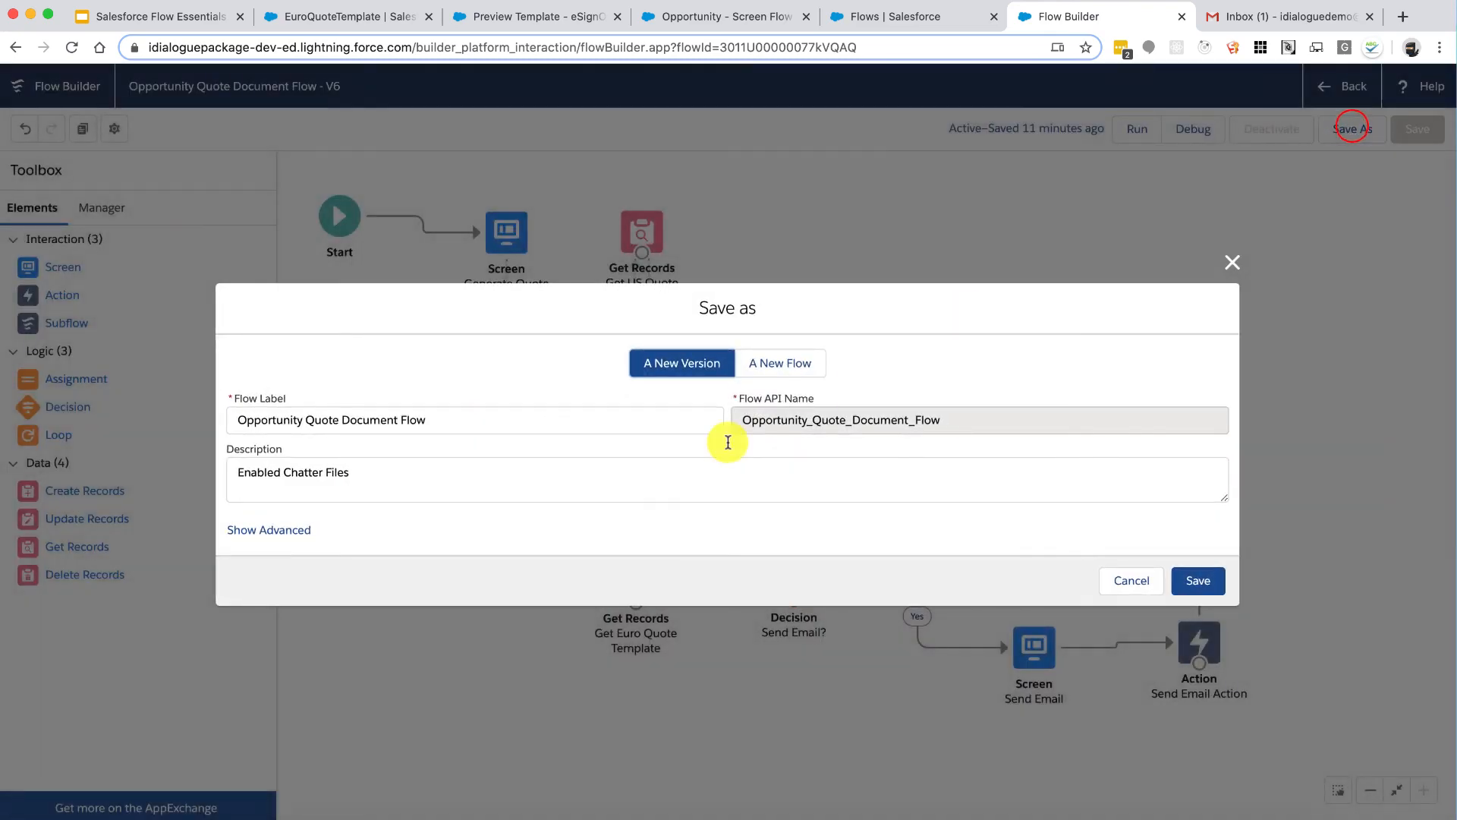
{"action": "double_click", "coordinate": [689, 484]}
{"action": "triple_click", "coordinate": [690, 483]}
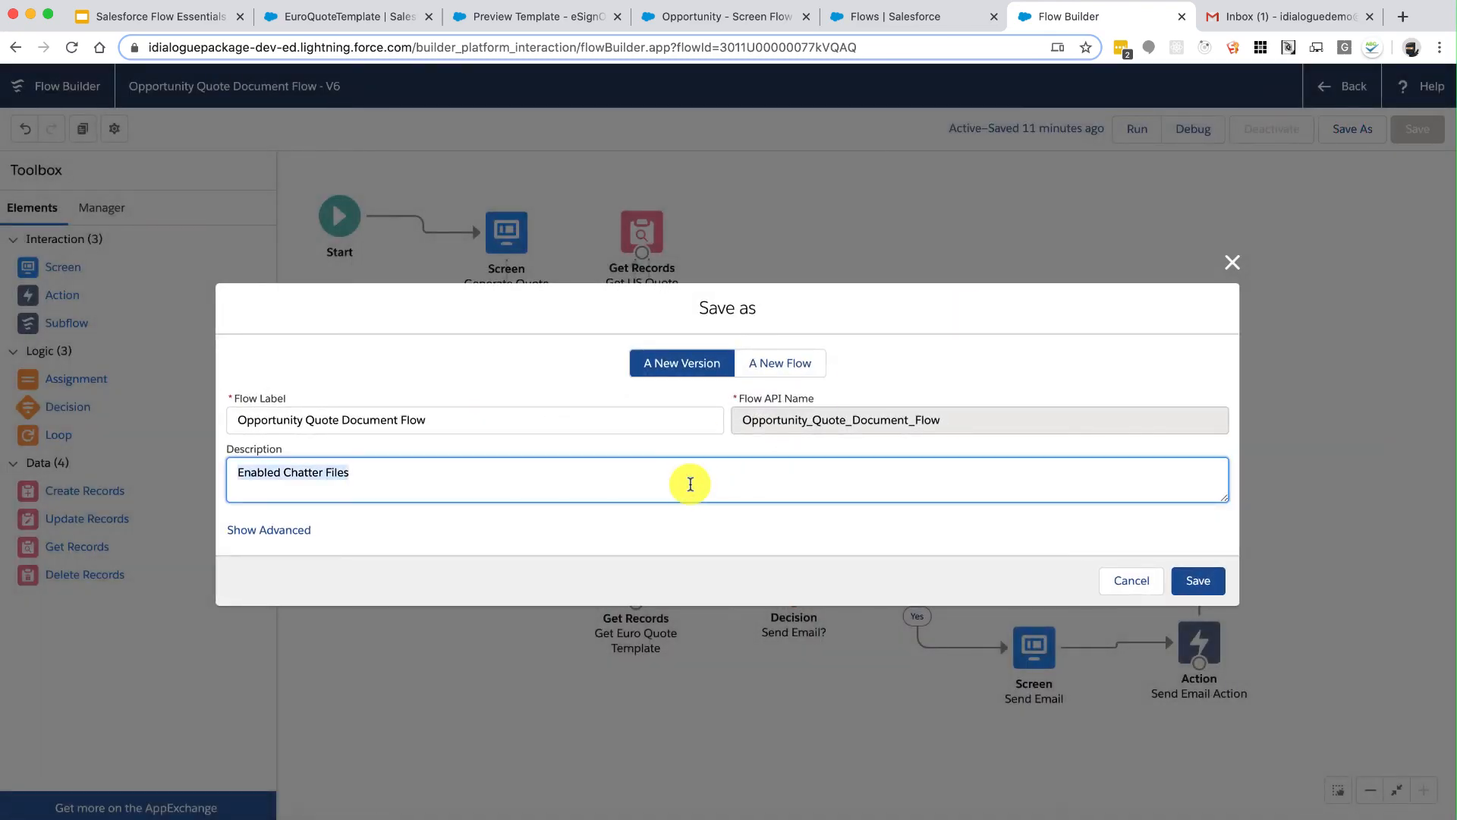
{"action": "type", "text": "Added send mail functionality"}
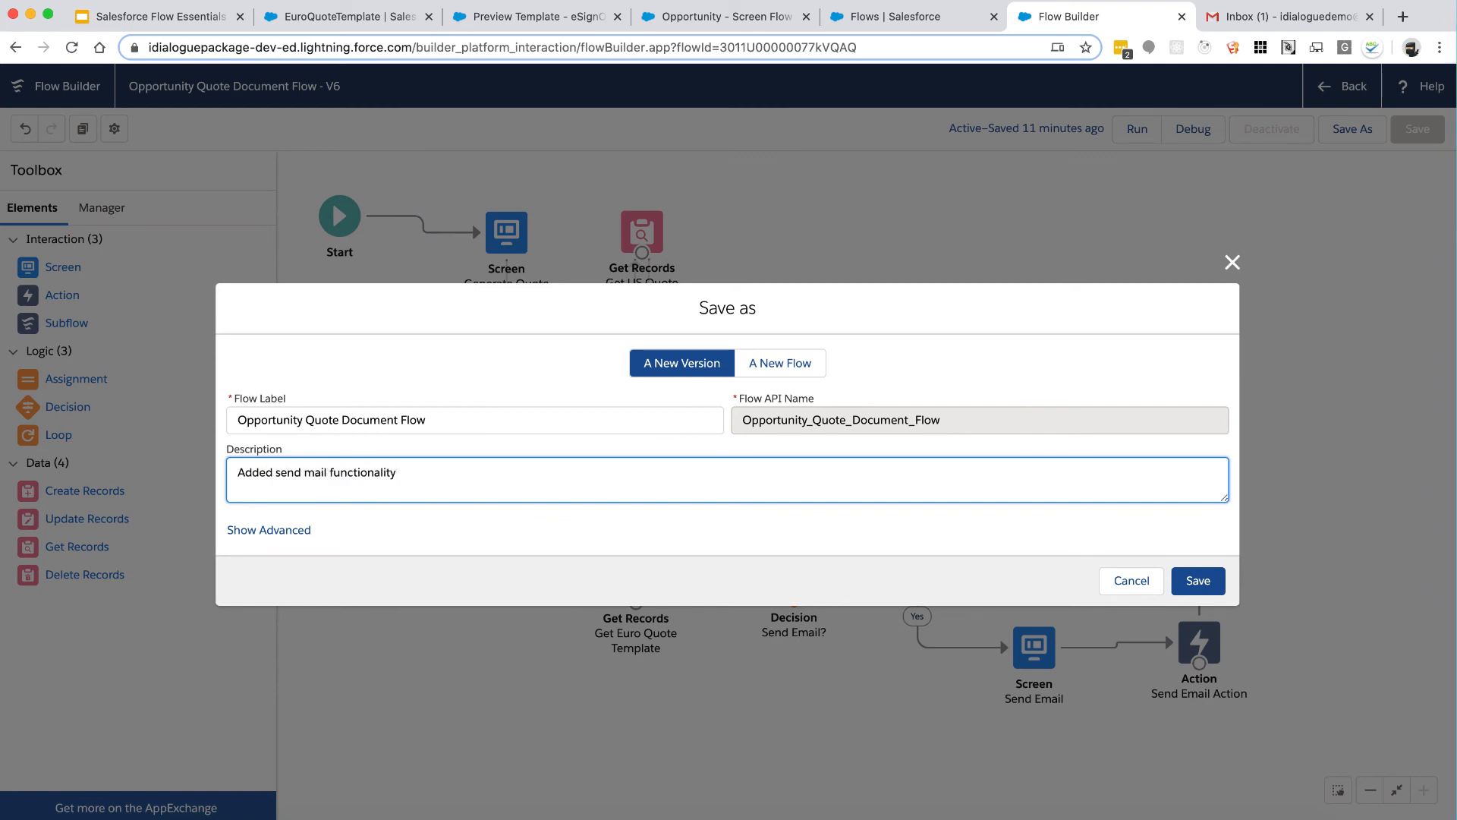
{"action": "left_click", "coordinate": [1198, 581]}
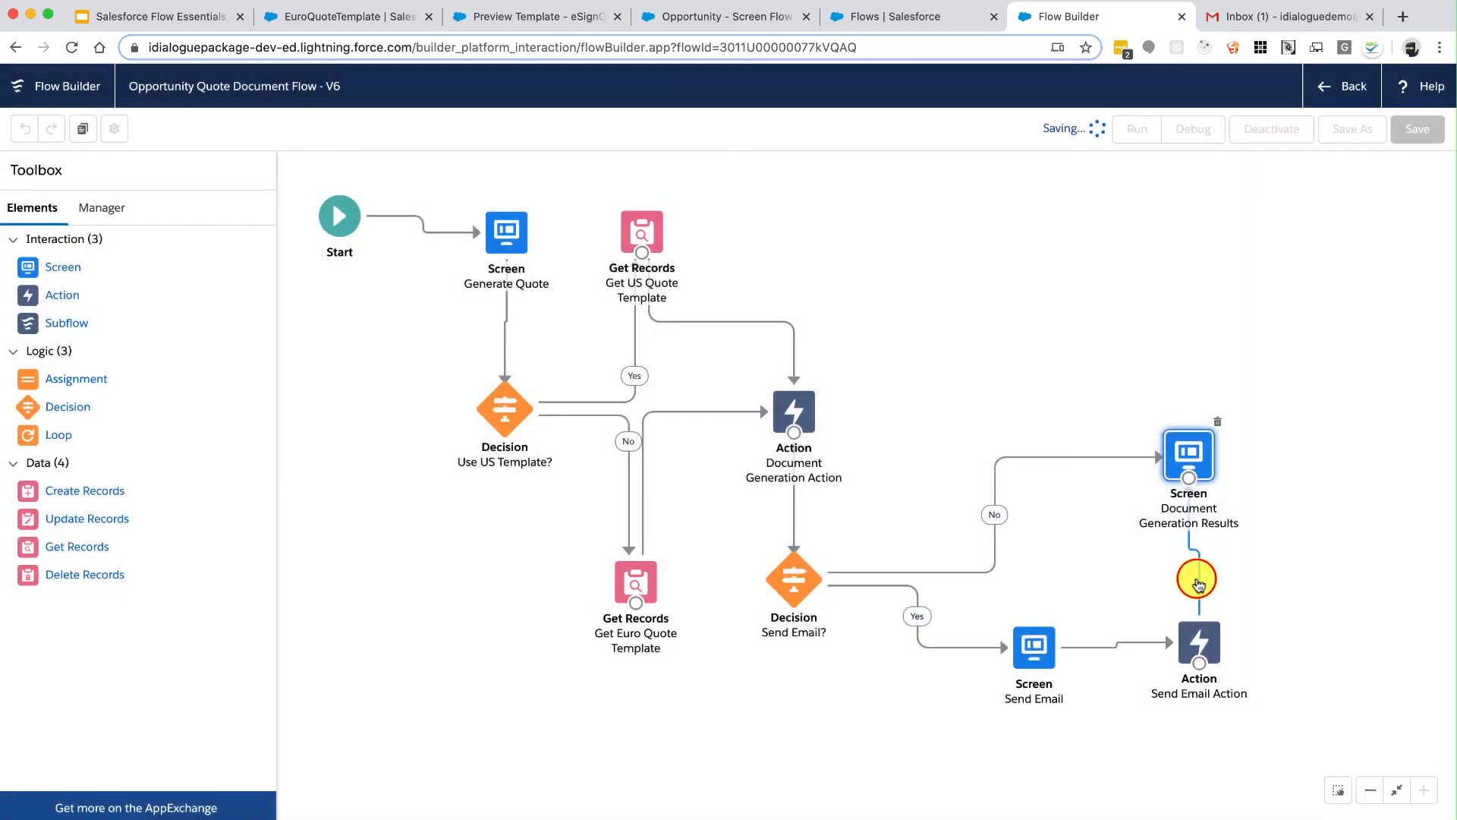
{"action": "left_click", "coordinate": [1192, 450]}
{"action": "left_click_drag", "start_coordinate": [1190, 447], "coordinate": [1197, 448]}
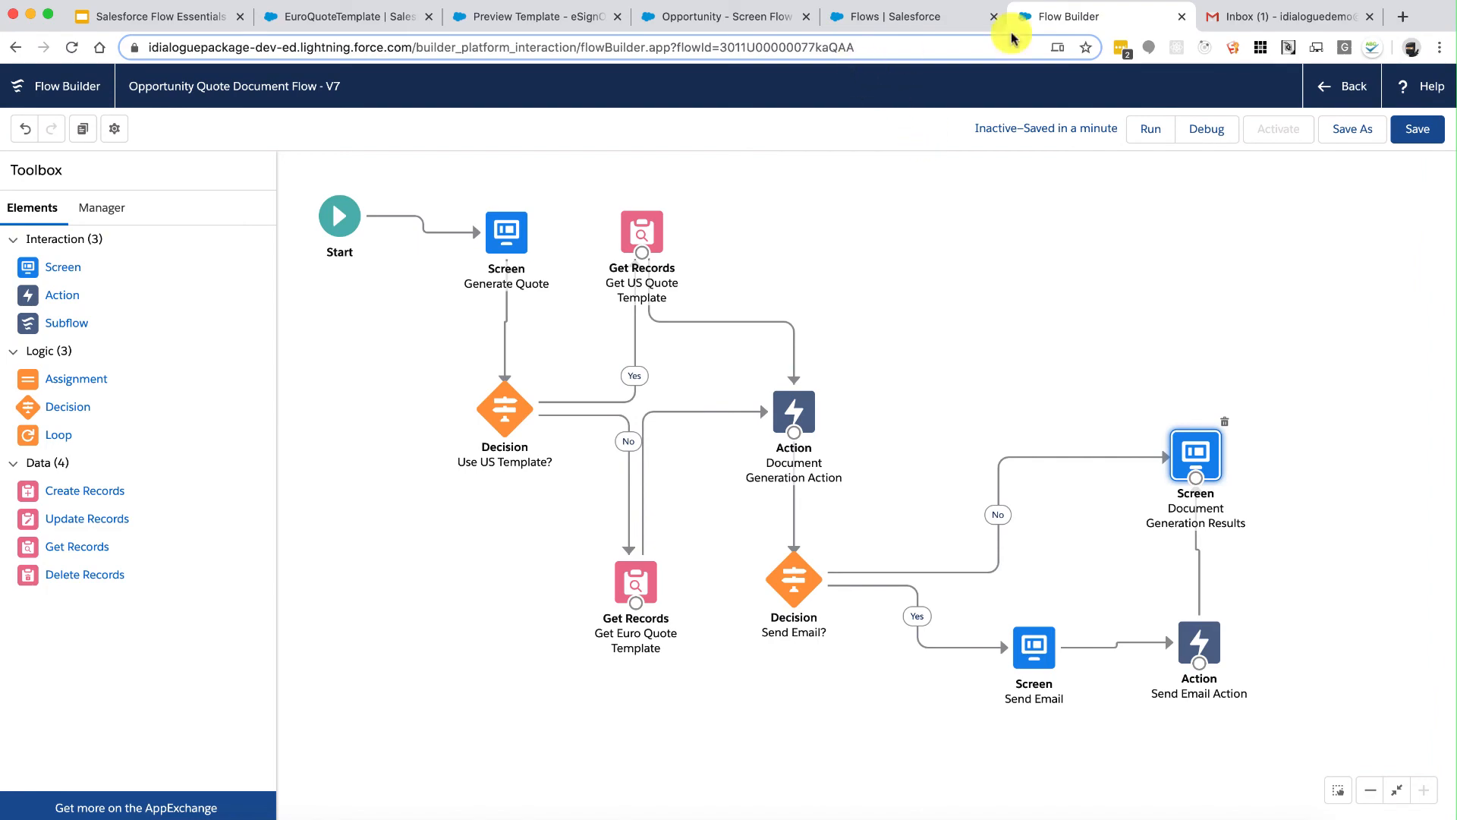
Step: Start a debug run using the opportunity's copied record ID
{"action": "left_click", "coordinate": [1196, 131]}
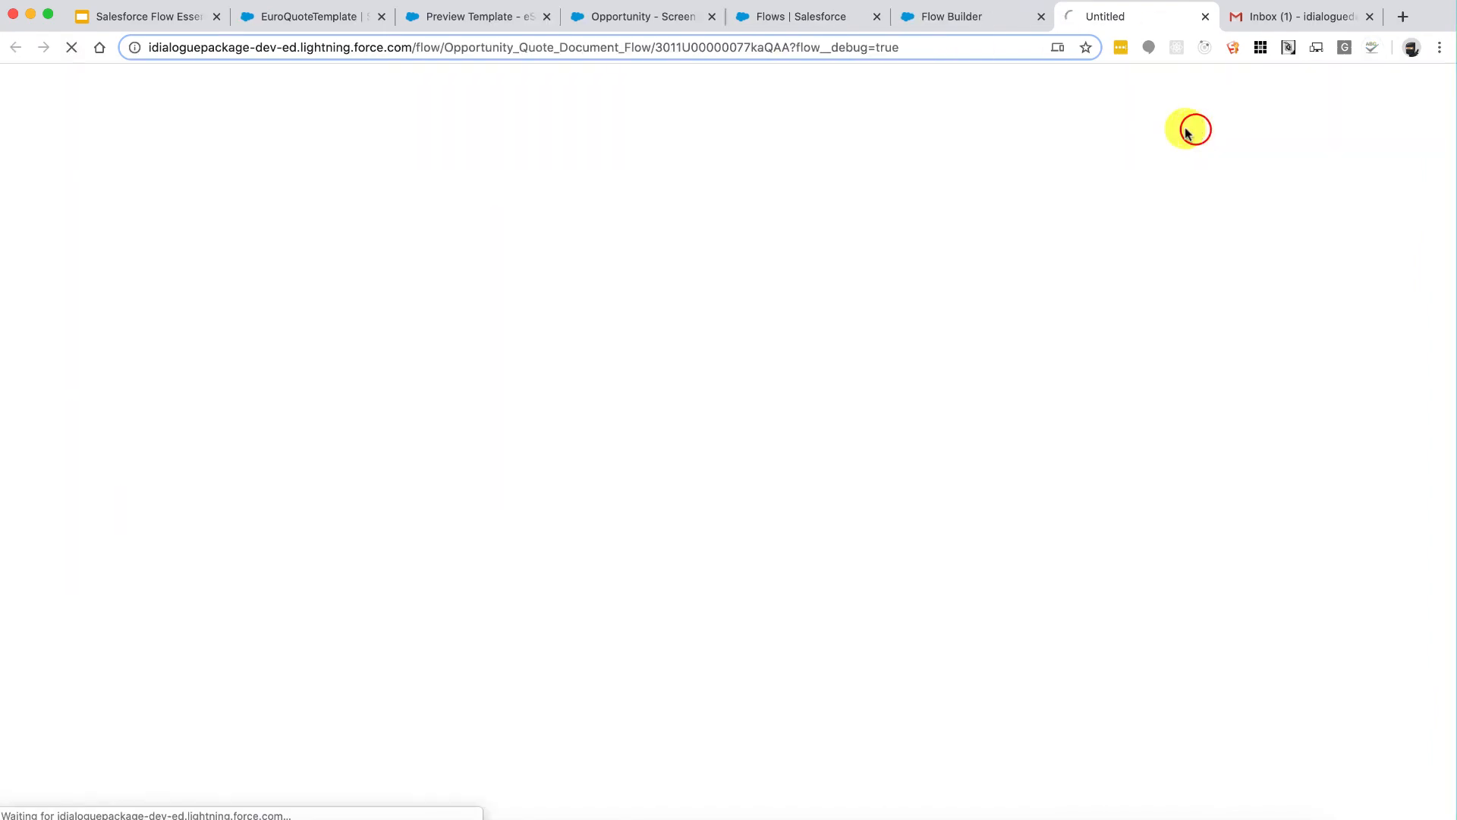
{"action": "left_click", "coordinate": [633, 16]}
{"action": "double_click", "coordinate": [654, 48]}
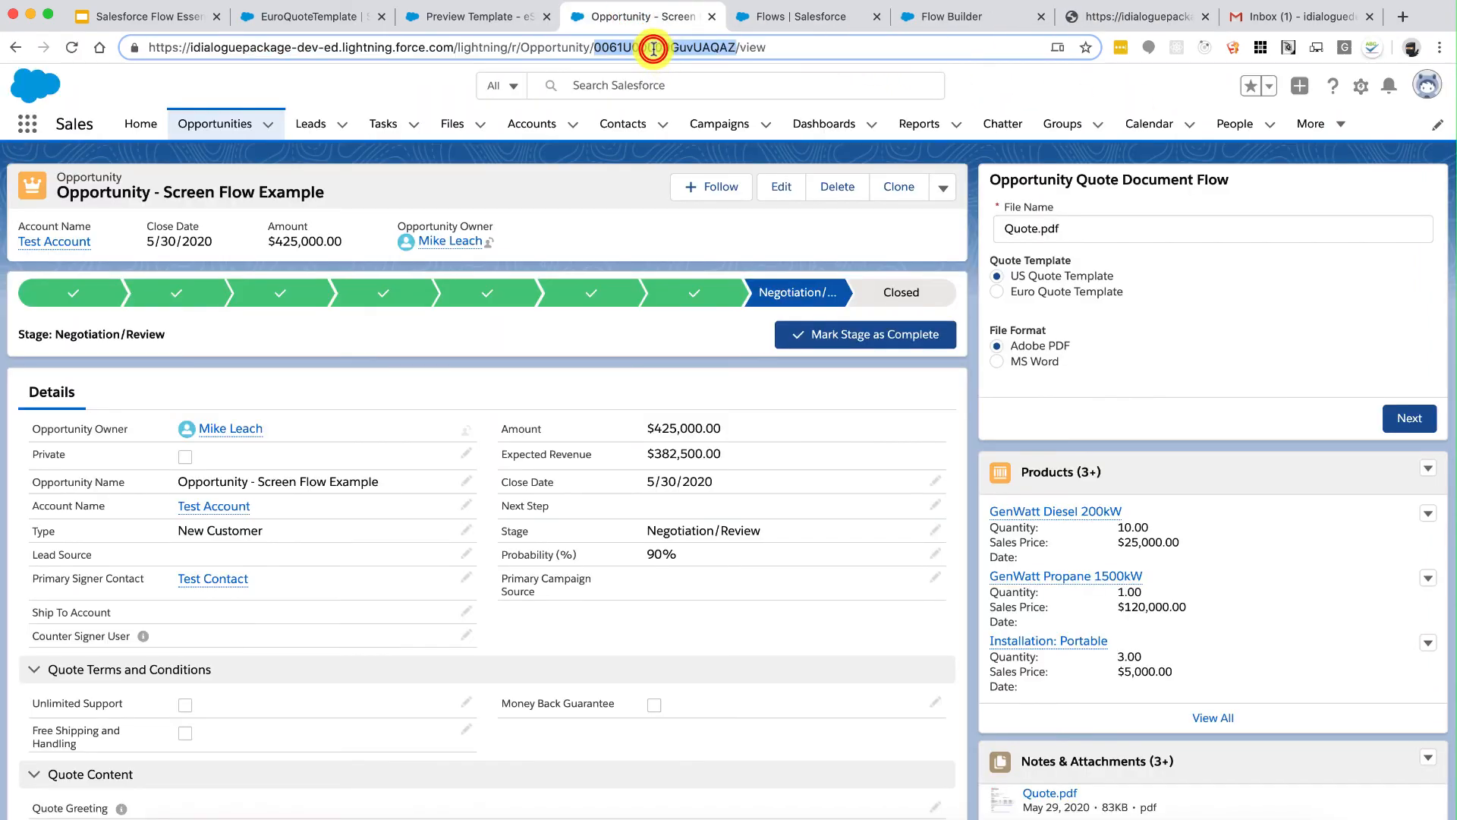
{"action": "left_click", "coordinate": [1127, 17]}
{"action": "left_click", "coordinate": [707, 535]}
{"action": "key", "text": "ctrl+v"}
{"action": "left_click", "coordinate": [964, 596]}
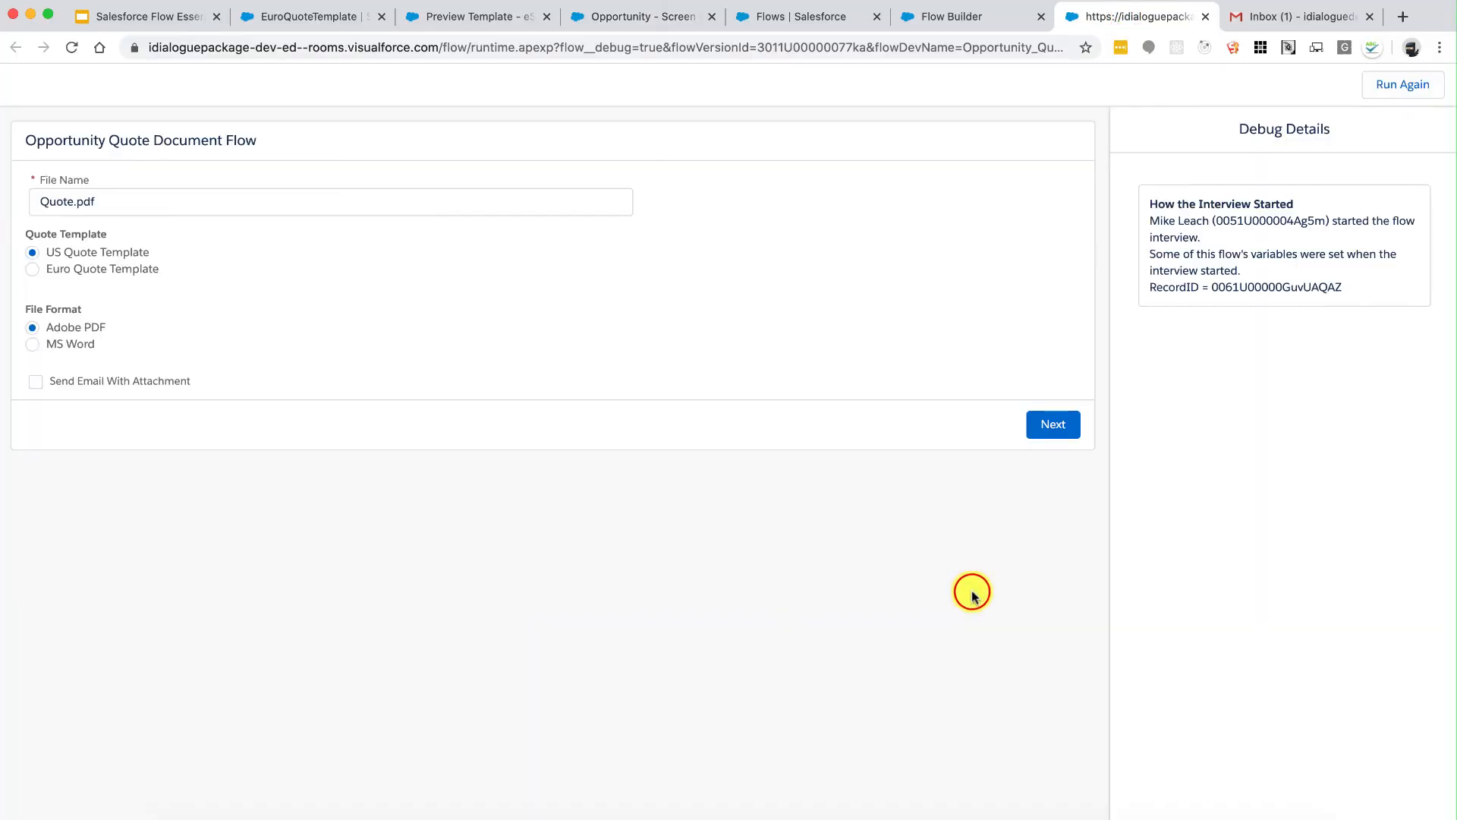
Step: Tick Send Email With Attachment on the quote screen and continue
{"action": "left_click", "coordinate": [84, 383]}
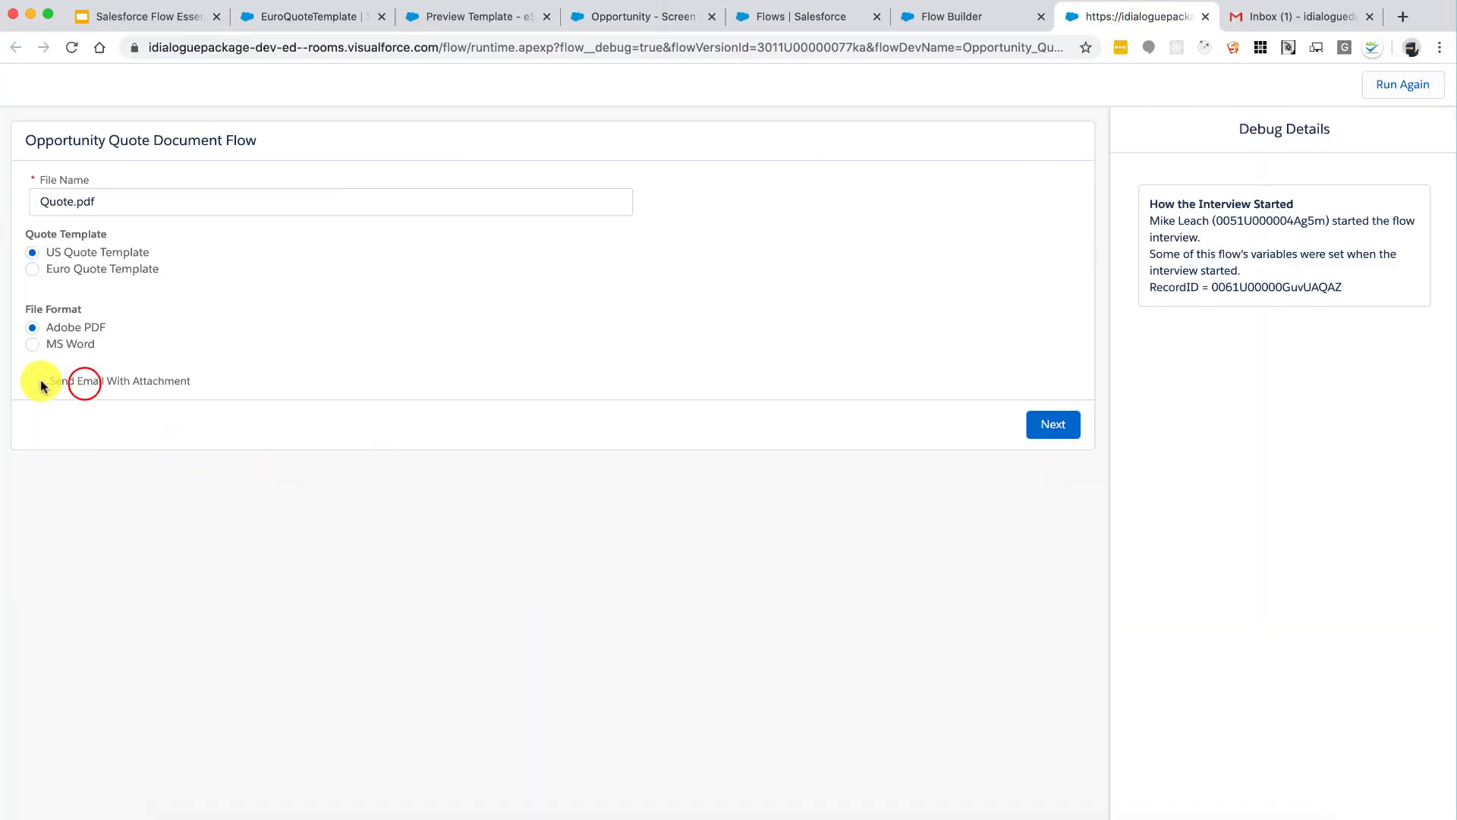
{"action": "left_click_drag", "start_coordinate": [61, 381], "coordinate": [133, 380]}
{"action": "left_click", "coordinate": [132, 381]}
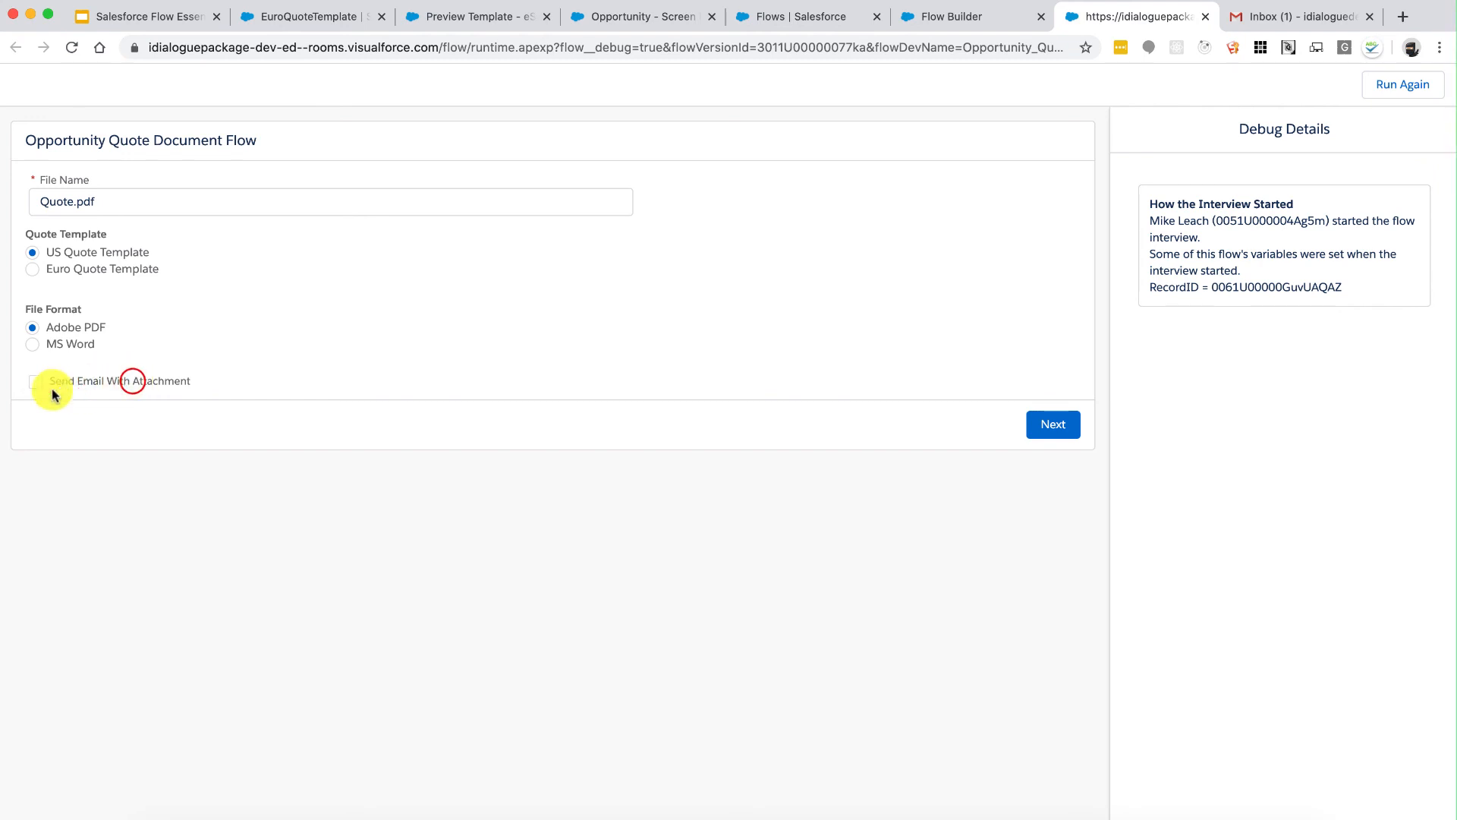
{"action": "left_click", "coordinate": [32, 383]}
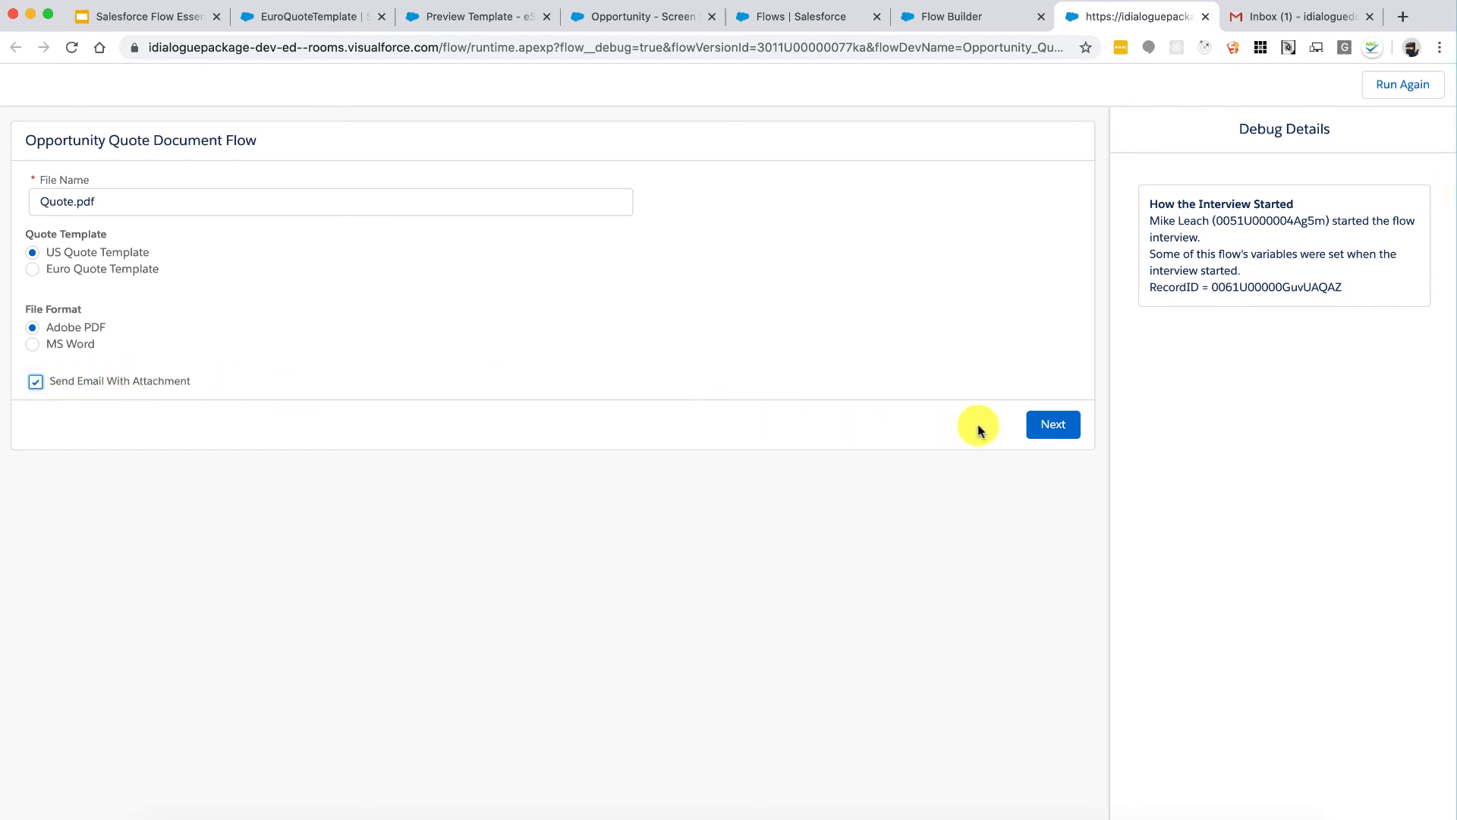
{"action": "left_click", "coordinate": [1049, 424]}
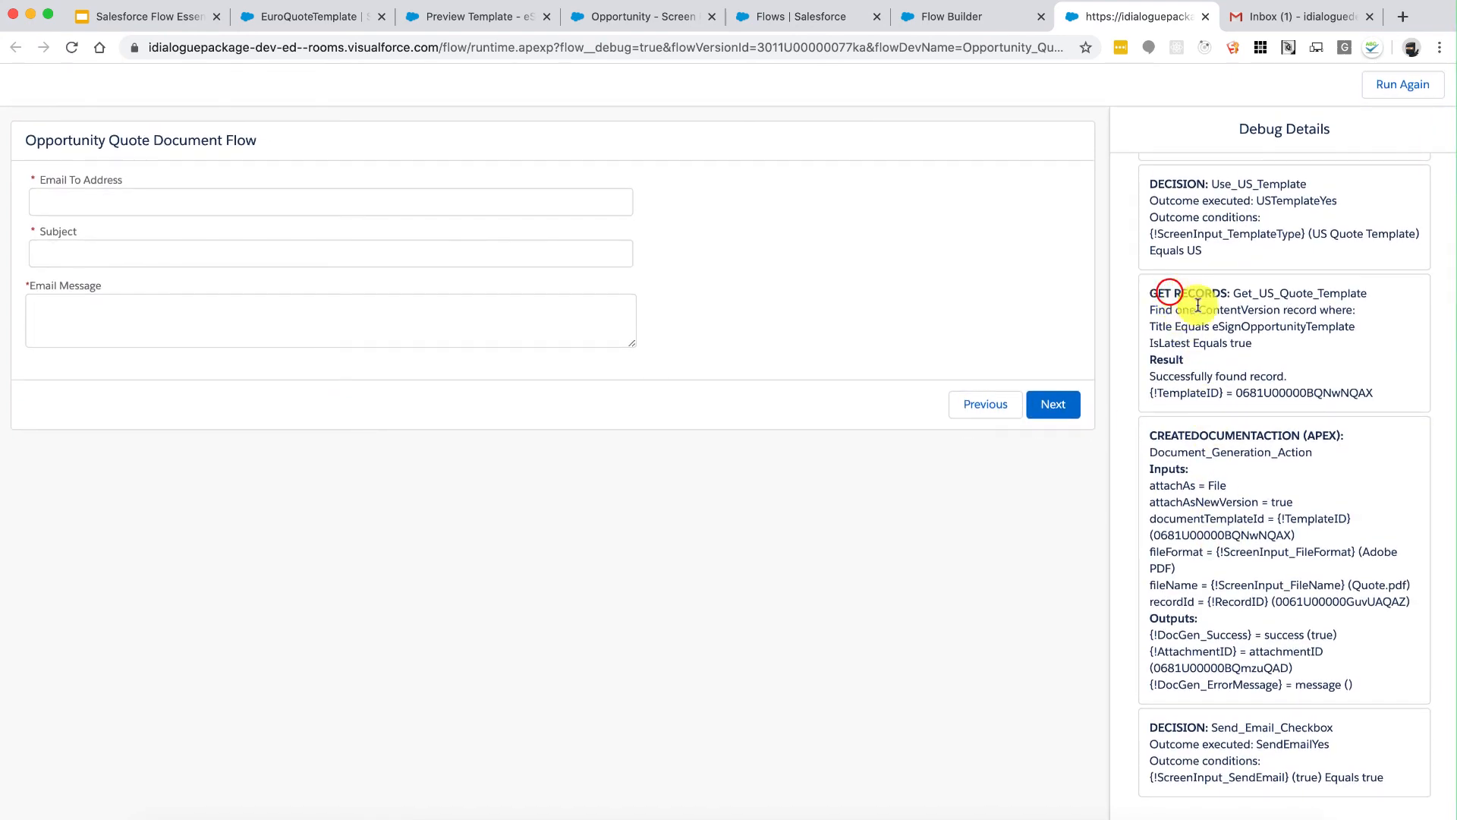
Step: Inspect the debug log's document generation step and Send Email? decision condition
{"action": "left_click_drag", "start_coordinate": [1183, 433], "coordinate": [1315, 727]}
{"action": "left_click", "coordinate": [1189, 726]}
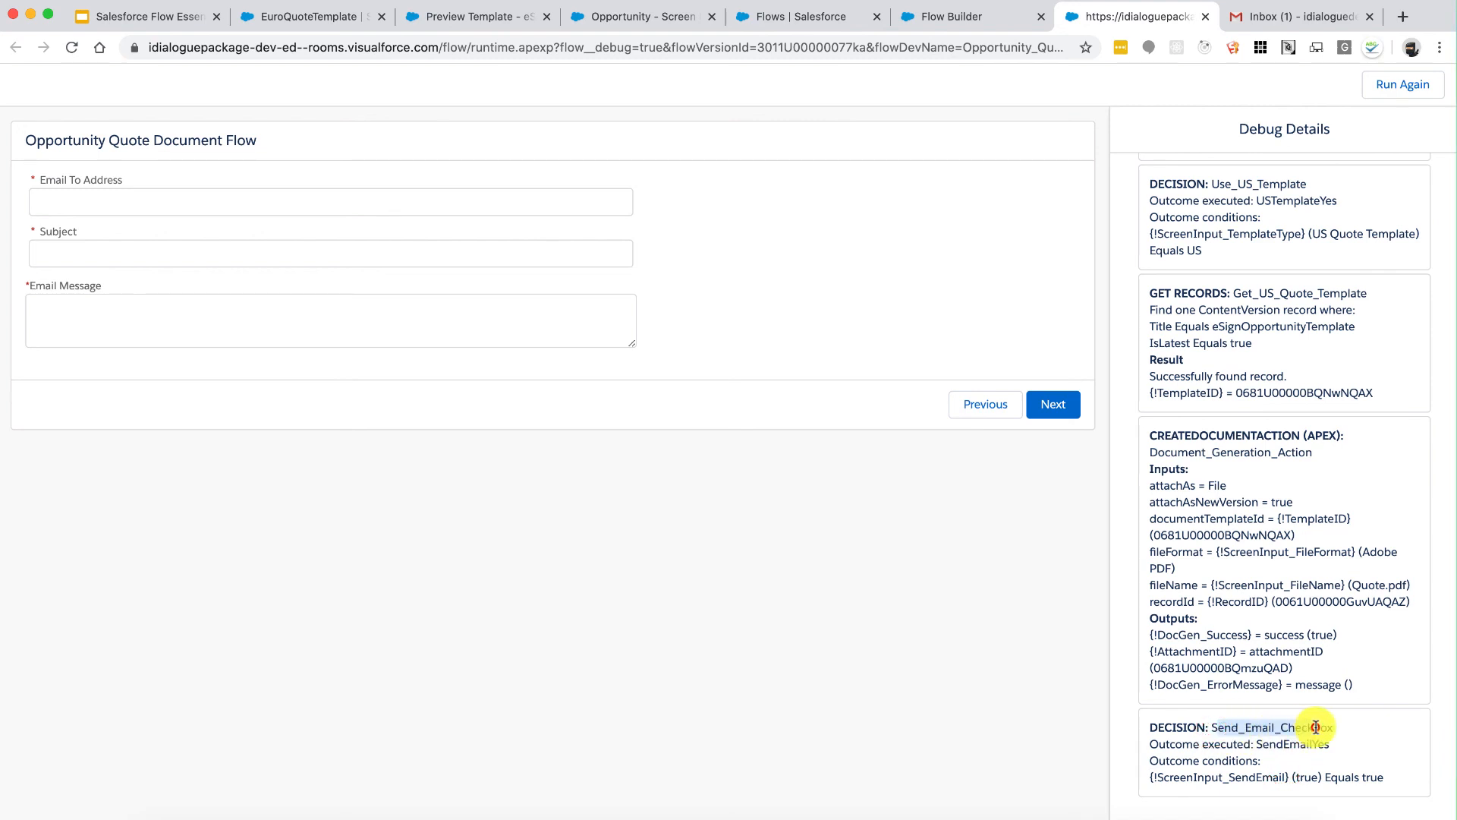
{"action": "left_click_drag", "start_coordinate": [1185, 777], "coordinate": [1339, 780]}
{"action": "left_click", "coordinate": [1339, 781]}
Step: Enter the recipient's Gmail address, subject 'Hello from iDialogue!' and a message, then send
{"action": "left_click", "coordinate": [452, 201]}
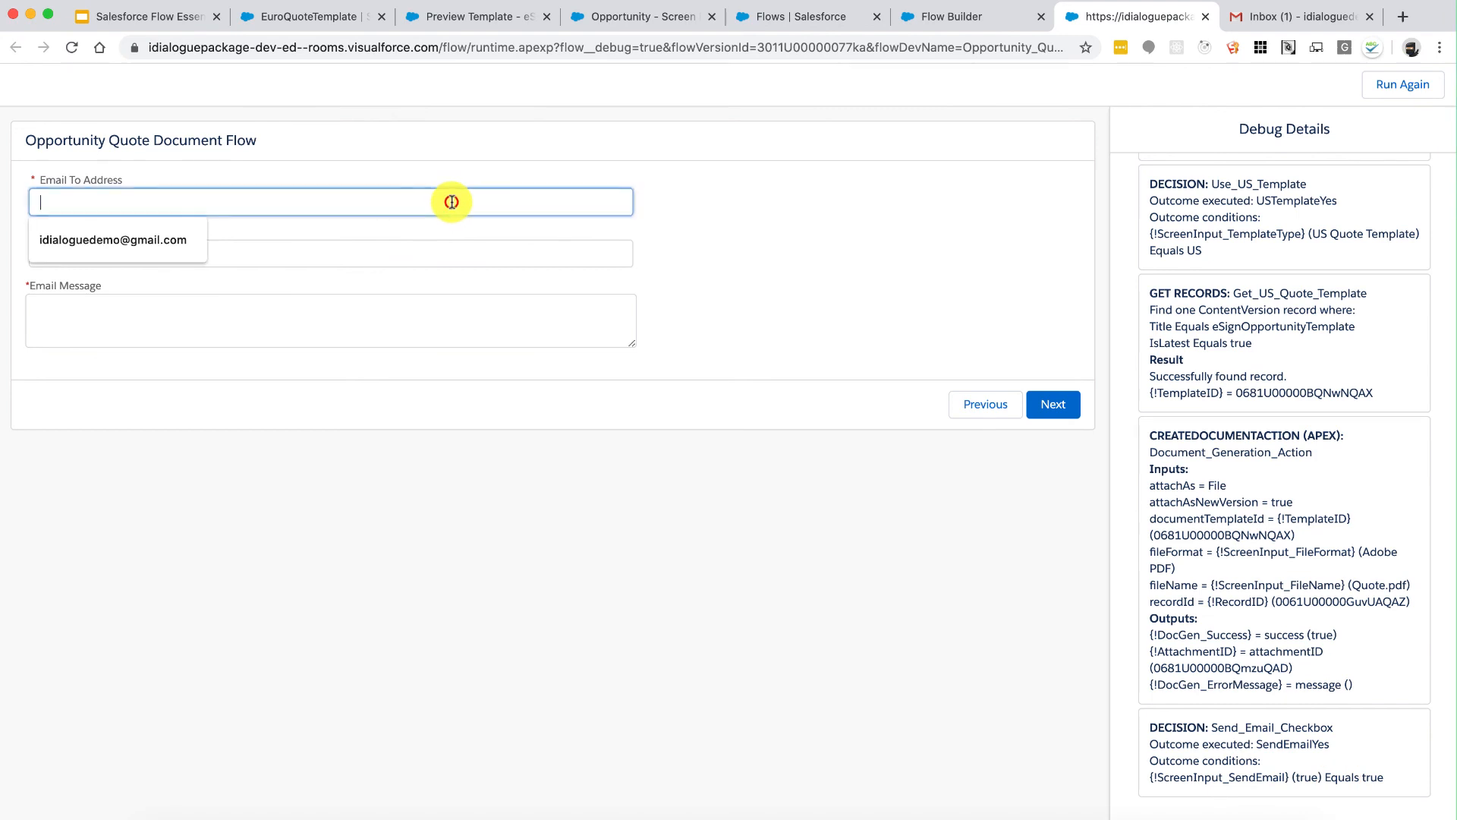
{"action": "left_click", "coordinate": [73, 238]}
{"action": "left_click", "coordinate": [147, 253]}
{"action": "left_click", "coordinate": [114, 290]}
{"action": "left_click", "coordinate": [144, 315]}
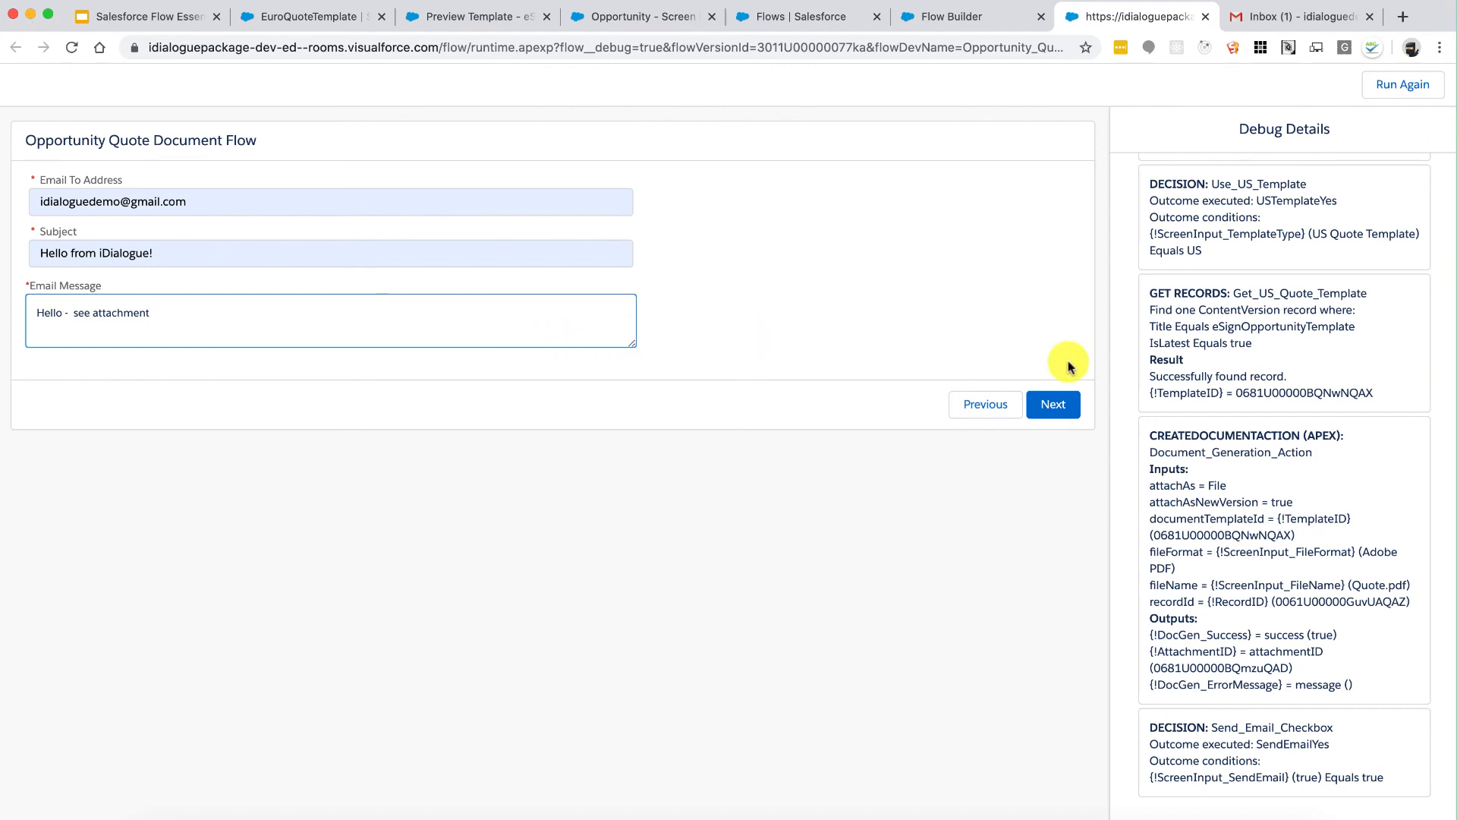
{"action": "left_click", "coordinate": [1061, 409]}
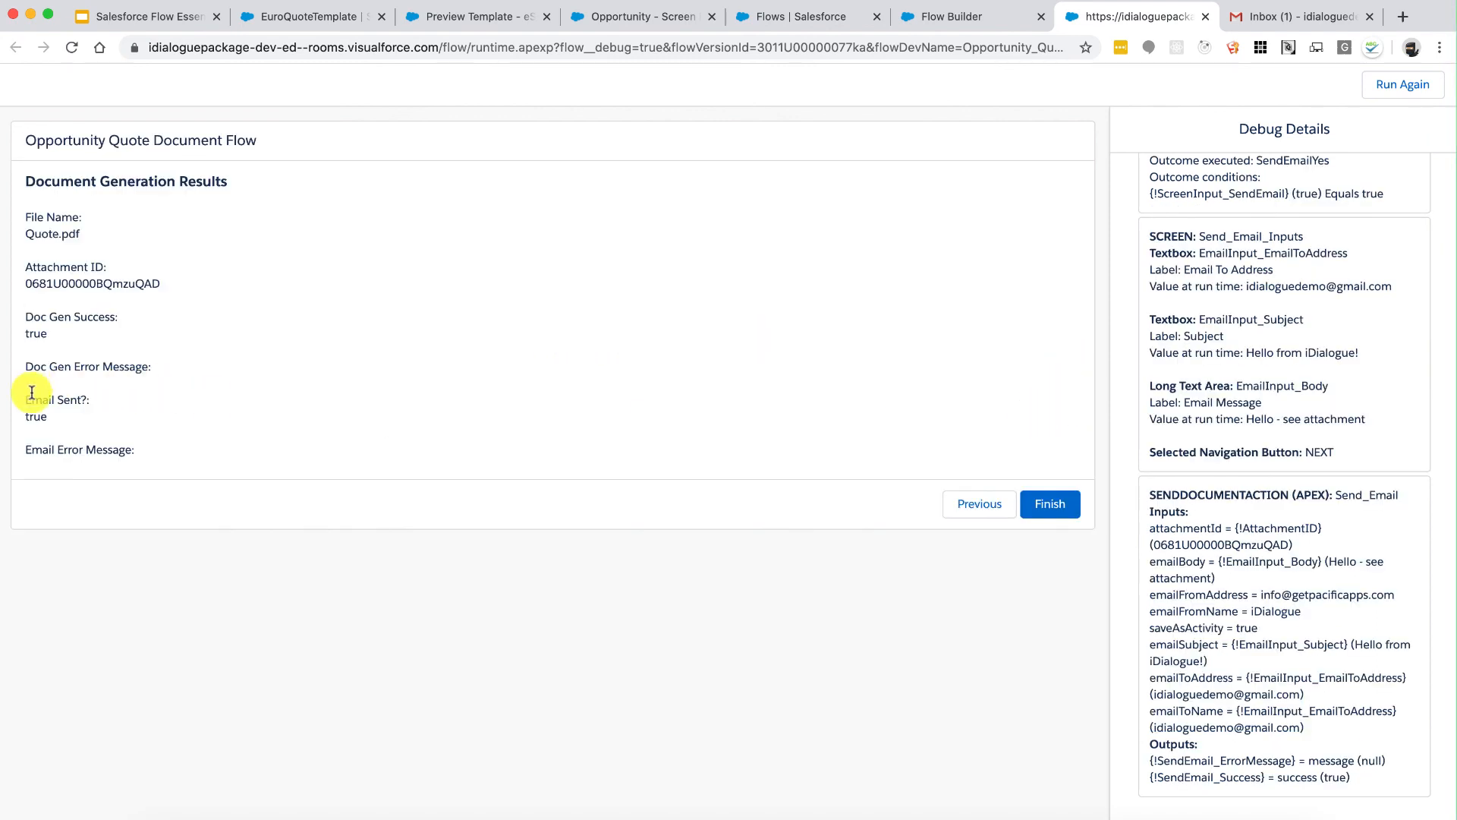
{"action": "left_click_drag", "start_coordinate": [29, 398], "coordinate": [150, 423]}
{"action": "left_click", "coordinate": [162, 423]}
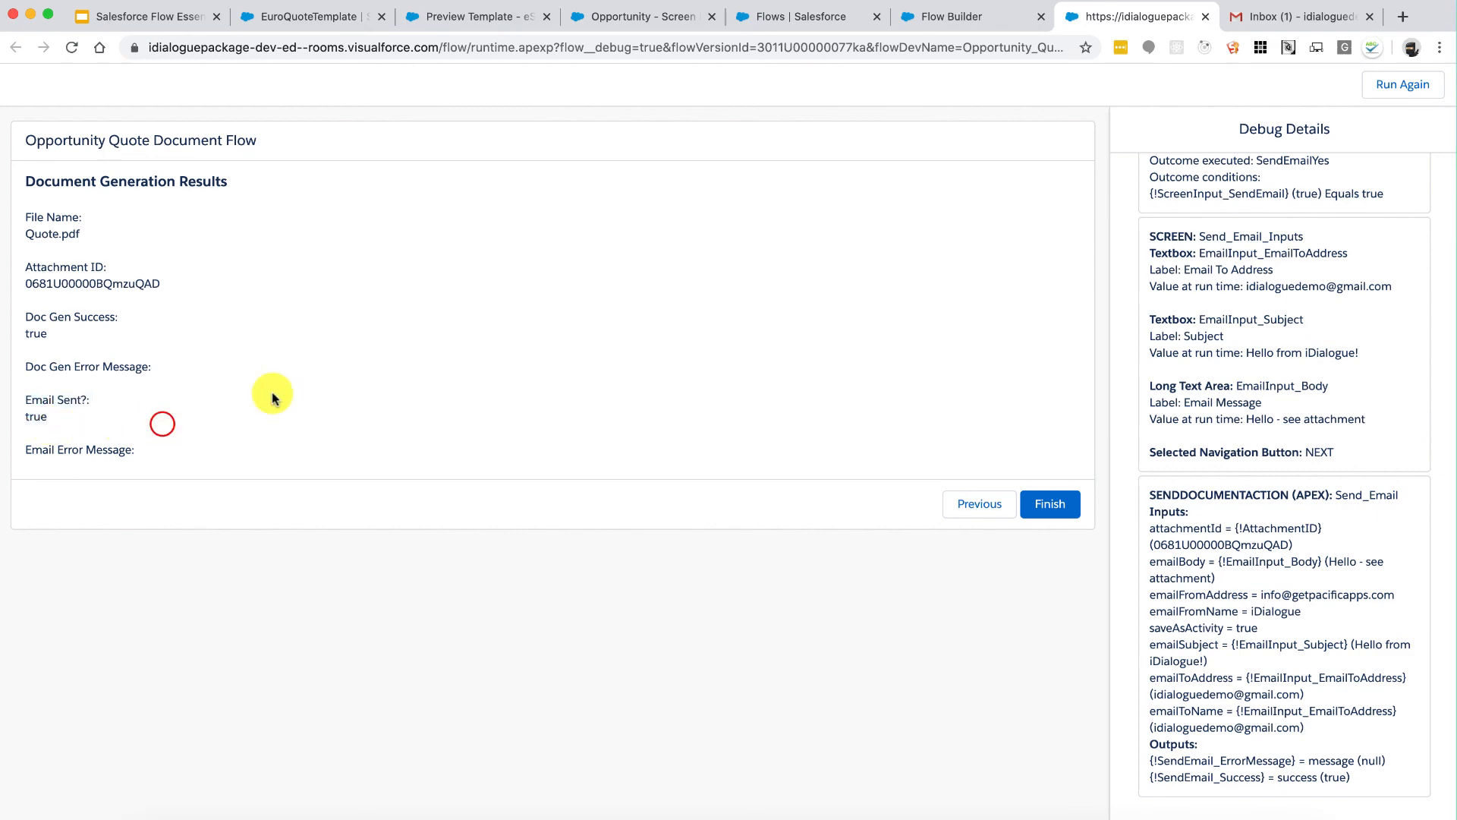
{"action": "scroll", "coordinate": [1237, 449], "scroll_direction": "up", "scroll_amount": 2}
{"action": "scroll", "coordinate": [1241, 447], "scroll_direction": "up", "scroll_amount": 4}
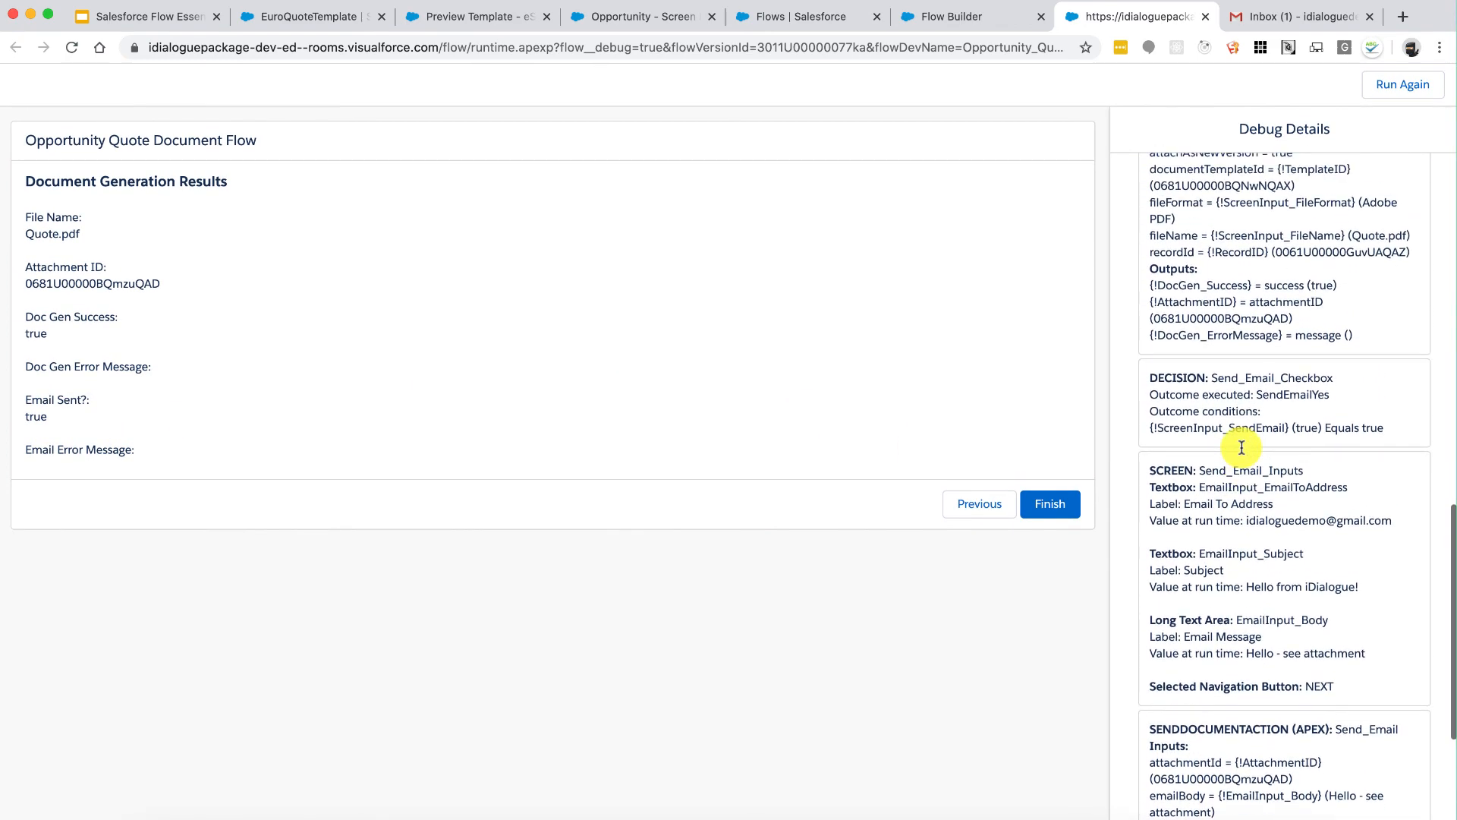
{"action": "scroll", "coordinate": [1241, 448], "scroll_direction": "down", "scroll_amount": 1}
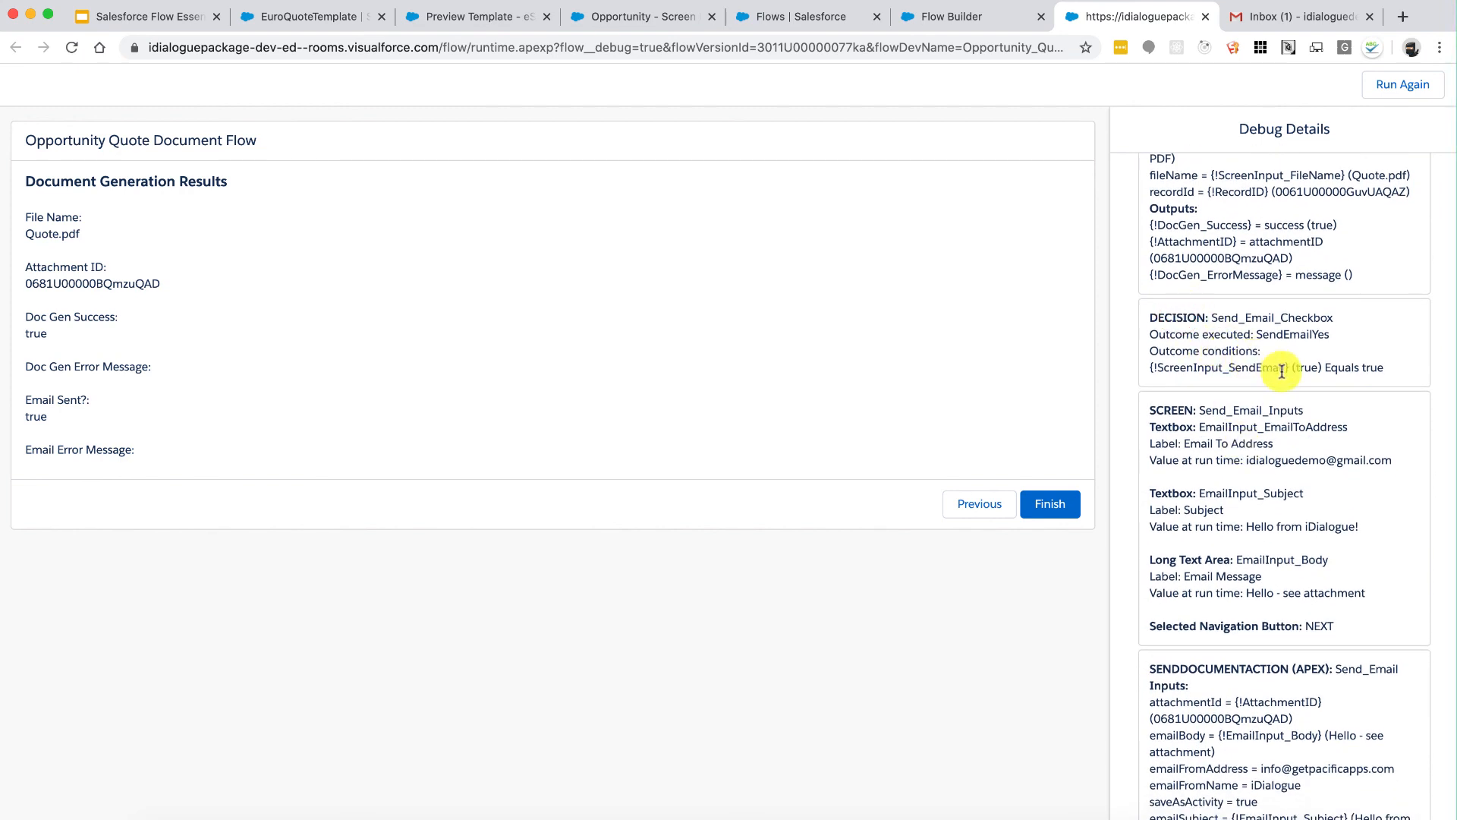
{"action": "left_click_drag", "start_coordinate": [1256, 356], "coordinate": [1275, 621]}
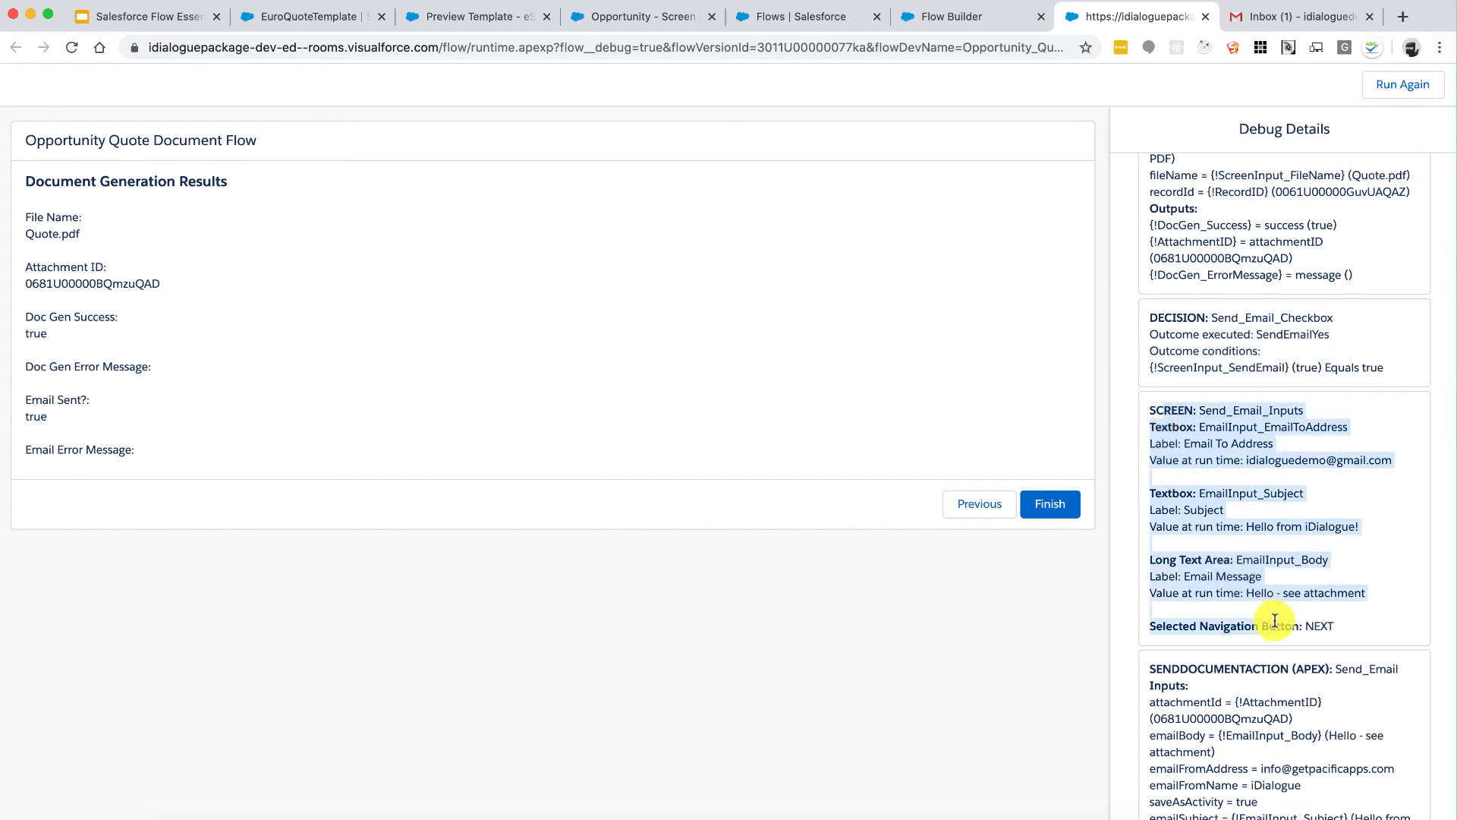
{"action": "left_click", "coordinate": [1320, 597]}
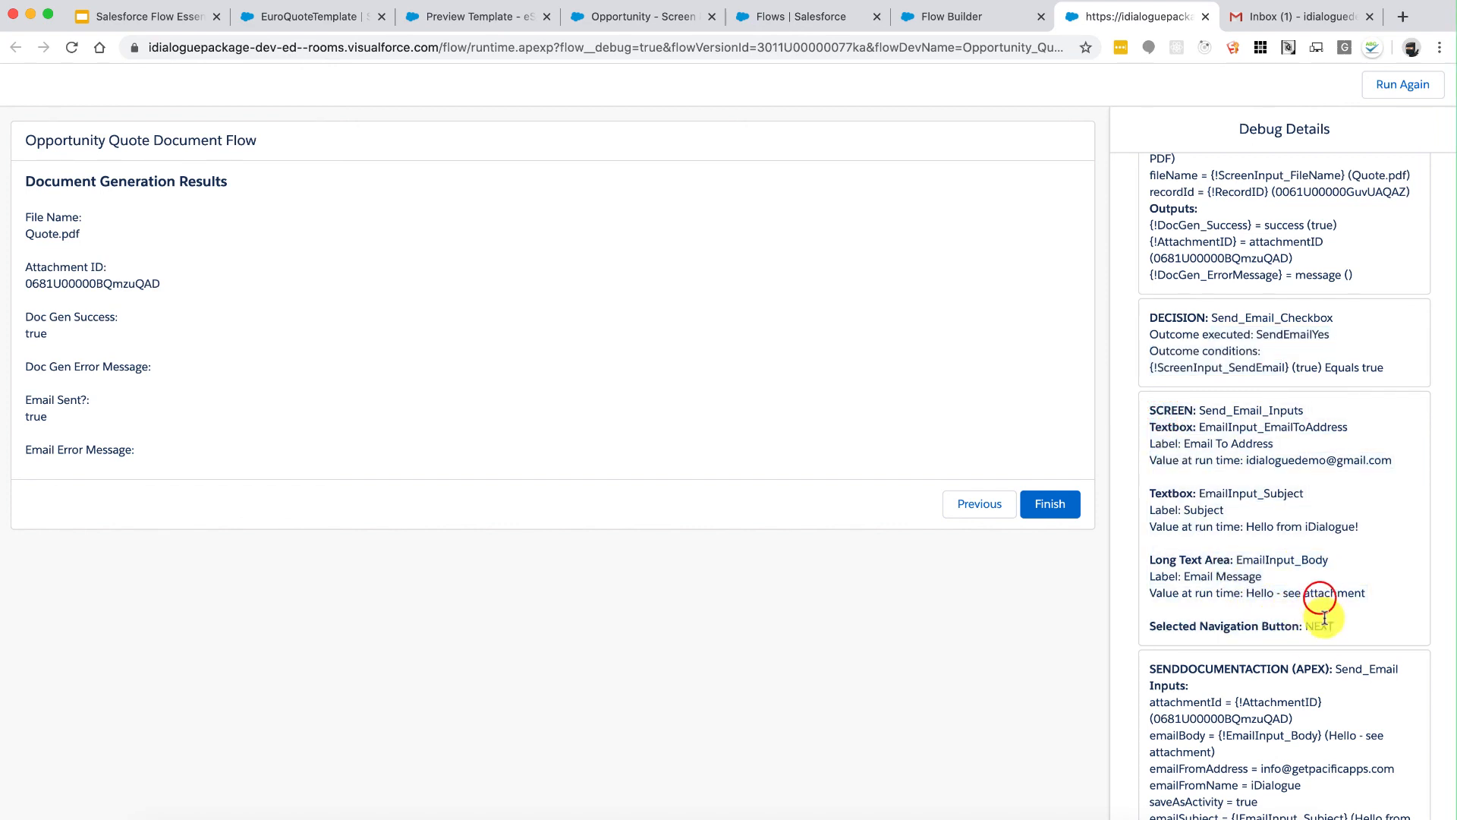
{"action": "scroll", "coordinate": [1321, 630], "scroll_direction": "down", "scroll_amount": 3}
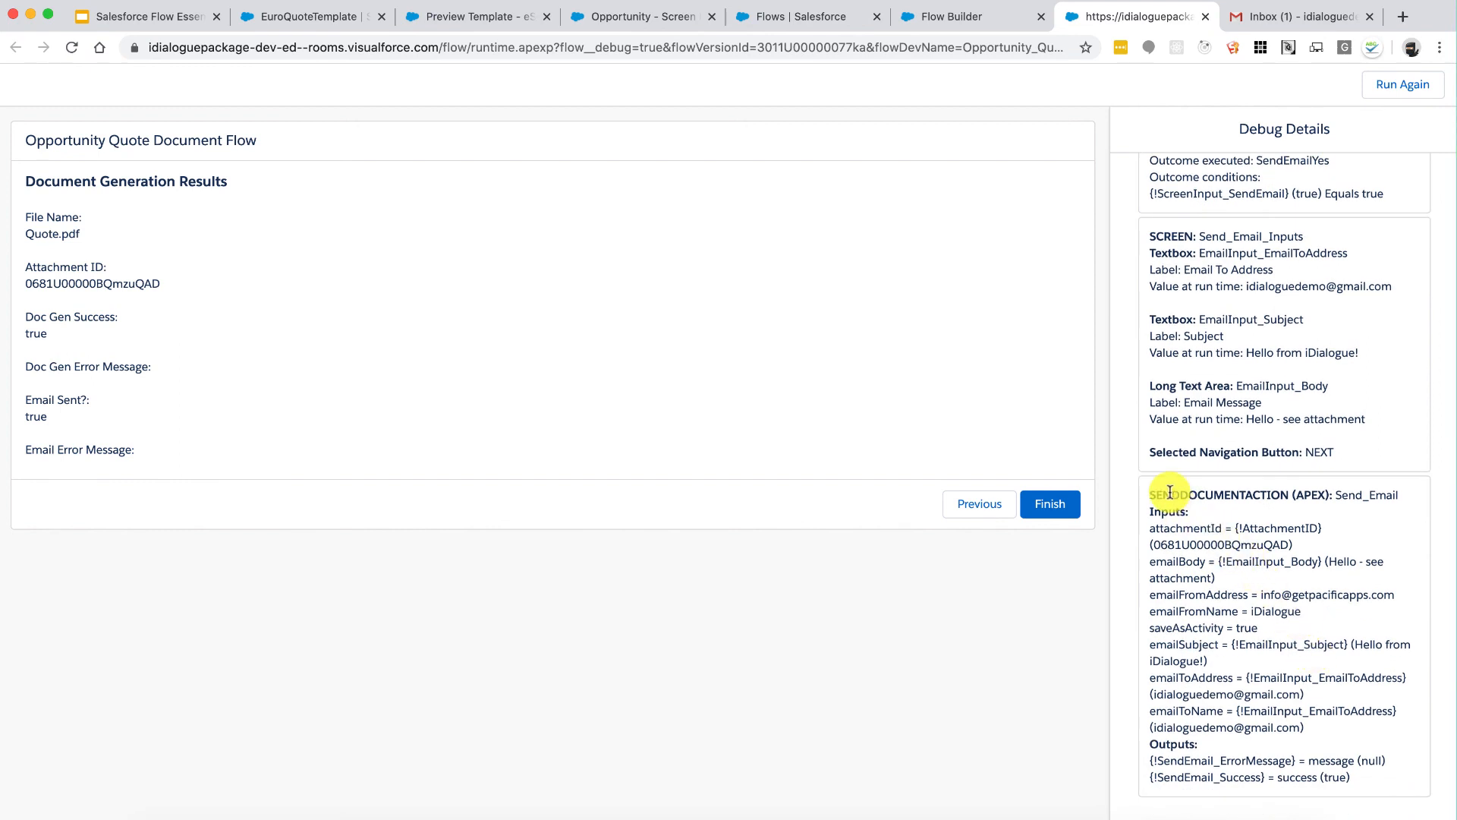
{"action": "left_click_drag", "start_coordinate": [1170, 492], "coordinate": [1241, 494]}
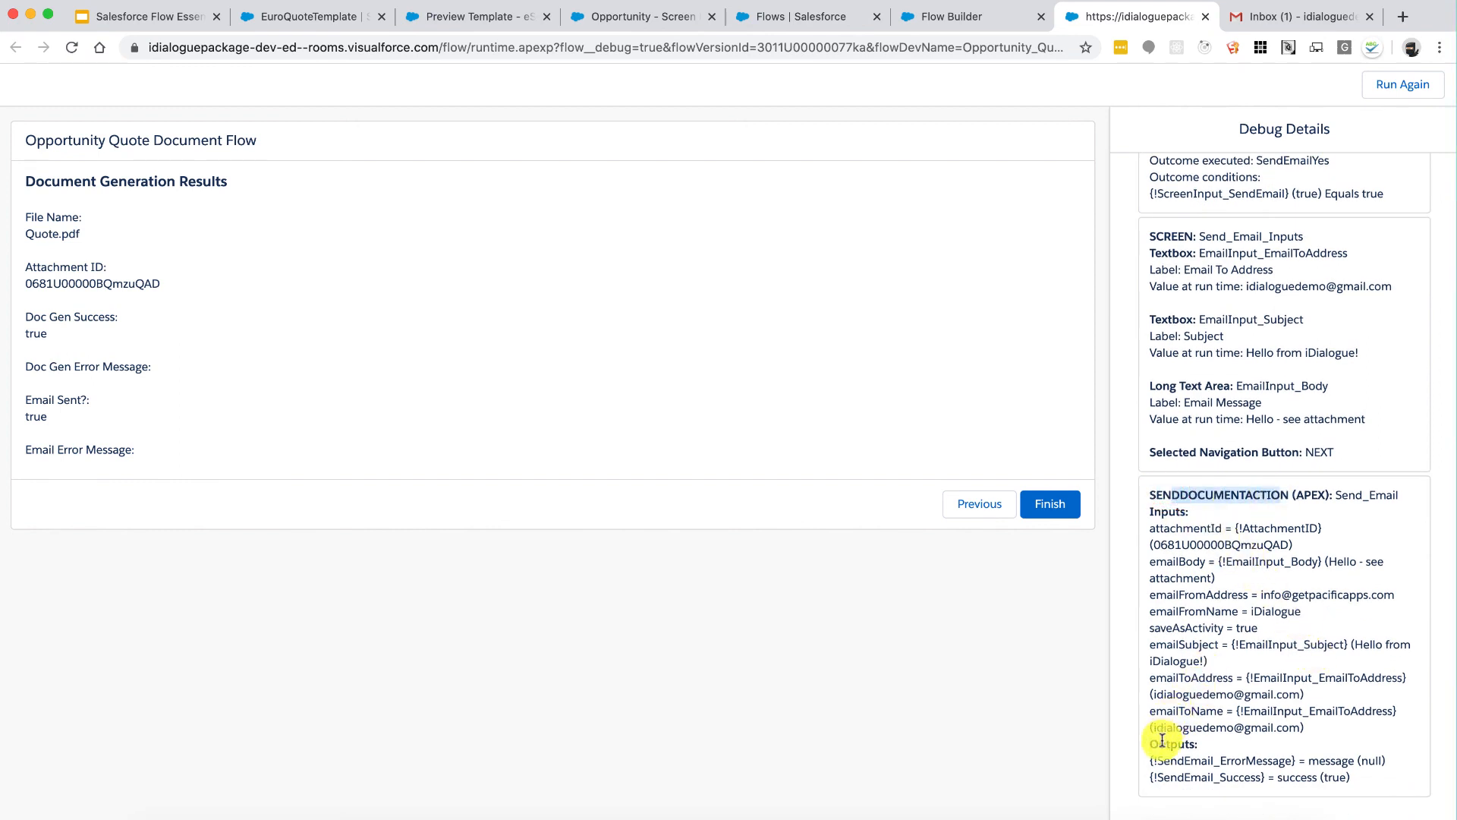
{"action": "left_click_drag", "start_coordinate": [1152, 760], "coordinate": [1295, 769]}
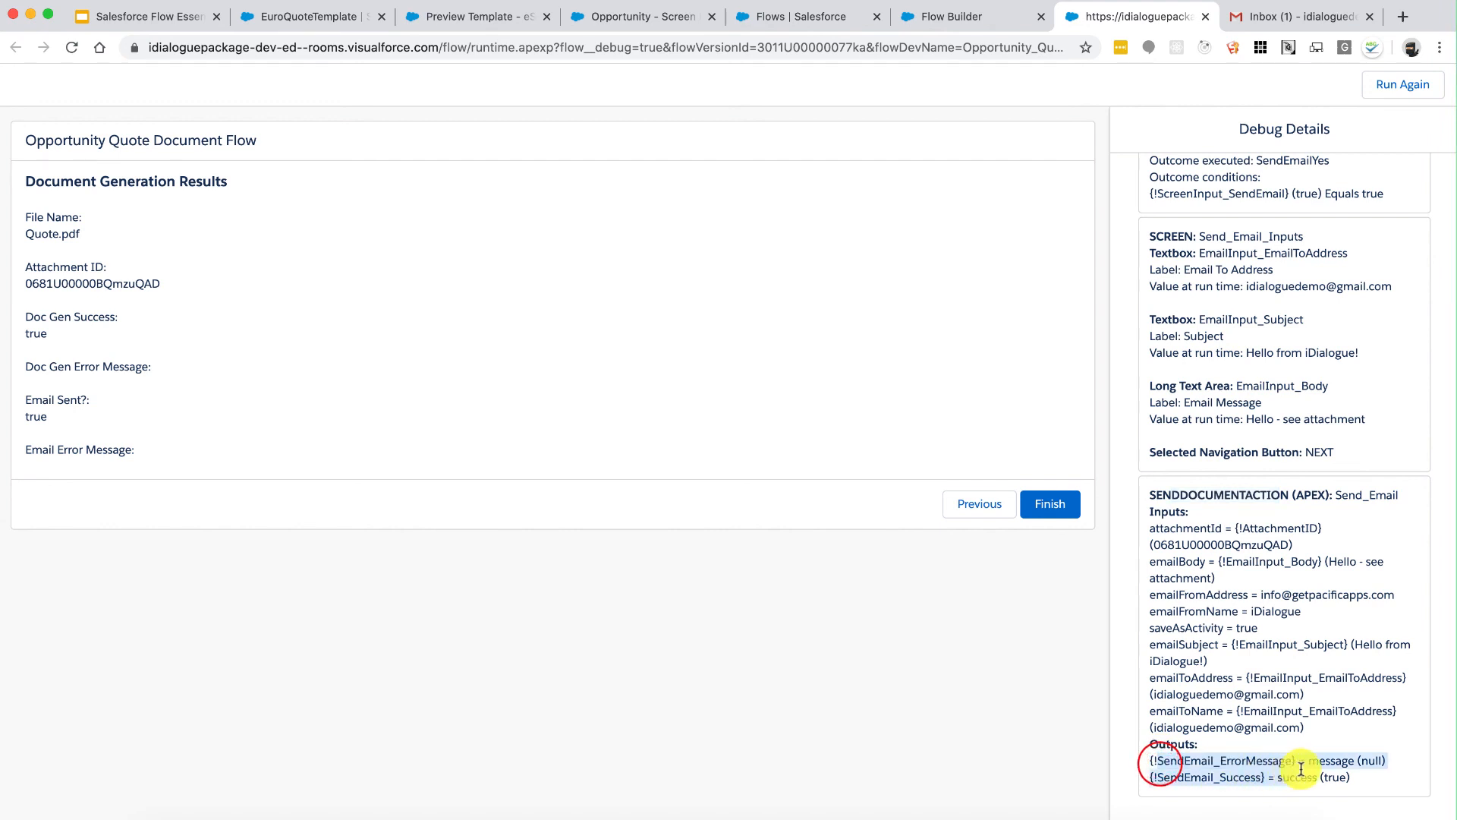
{"action": "left_click", "coordinate": [1305, 769]}
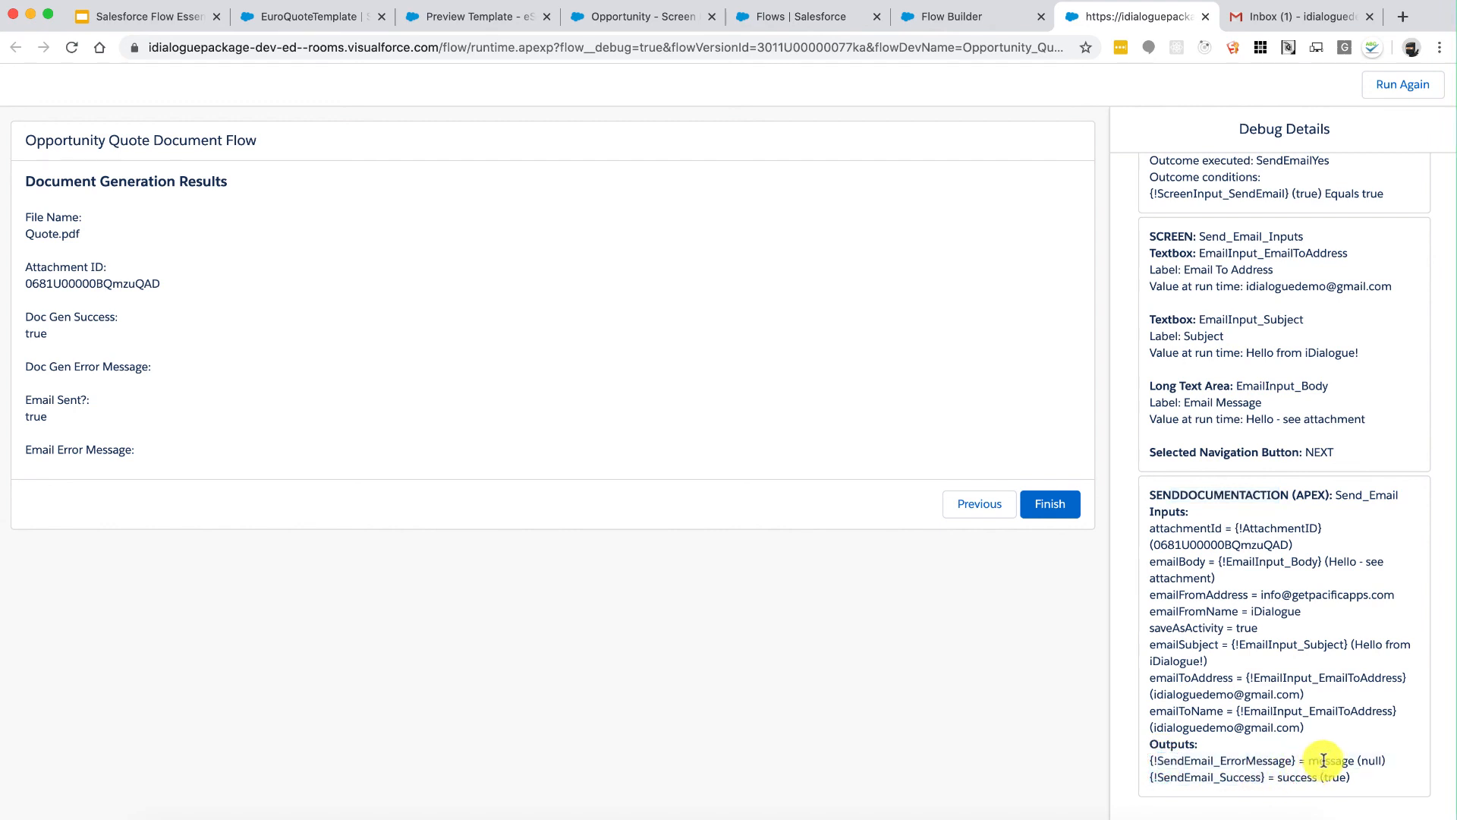
{"action": "left_click_drag", "start_coordinate": [1356, 761], "coordinate": [1247, 762]}
{"action": "left_click", "coordinate": [1247, 762]}
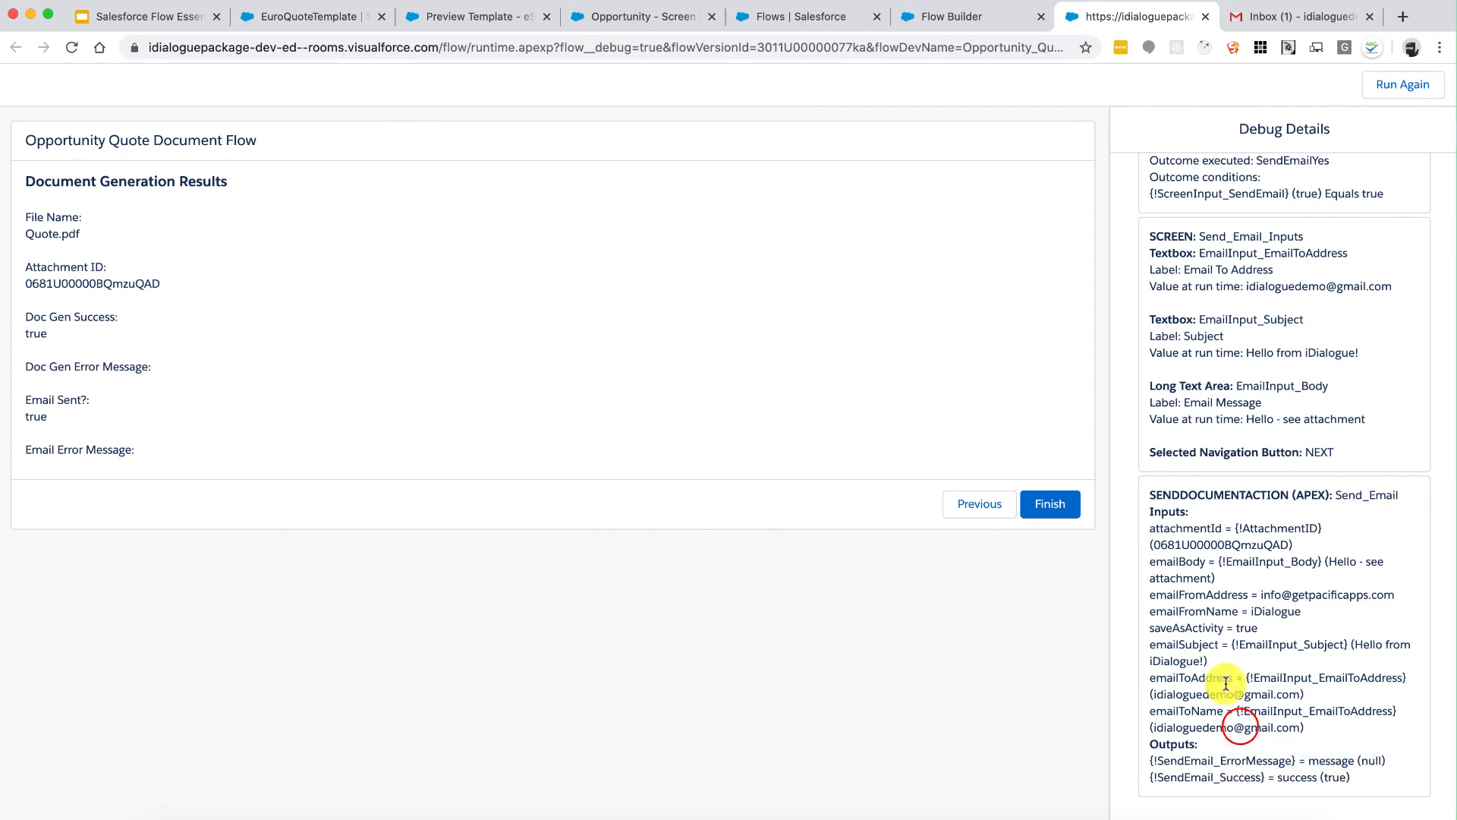
Step: Refresh Gmail and open the new 'Hello from iDialogue!' email, checking its arrival time
{"action": "left_click", "coordinate": [1256, 20]}
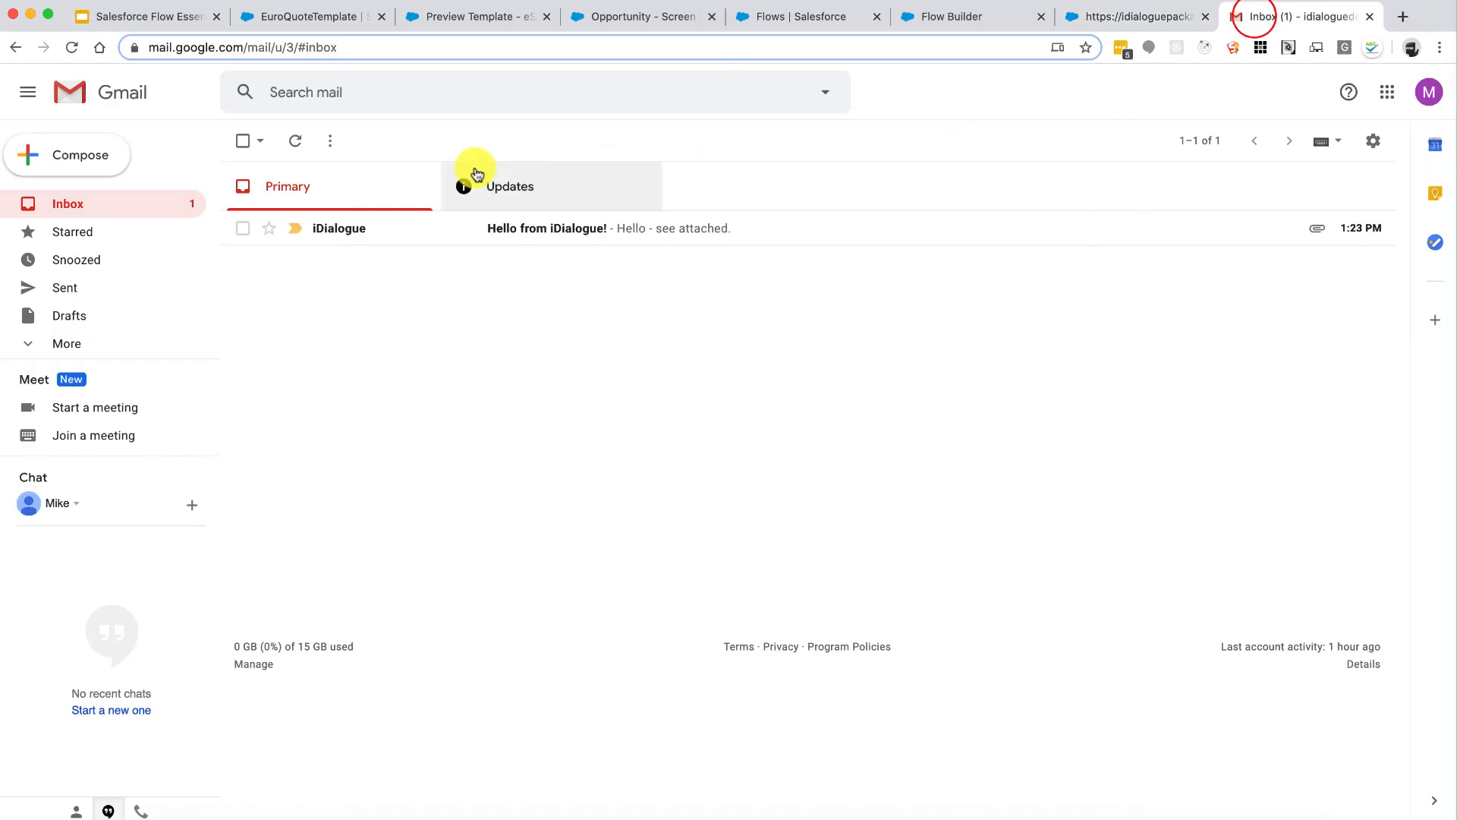
{"action": "left_click", "coordinate": [294, 142]}
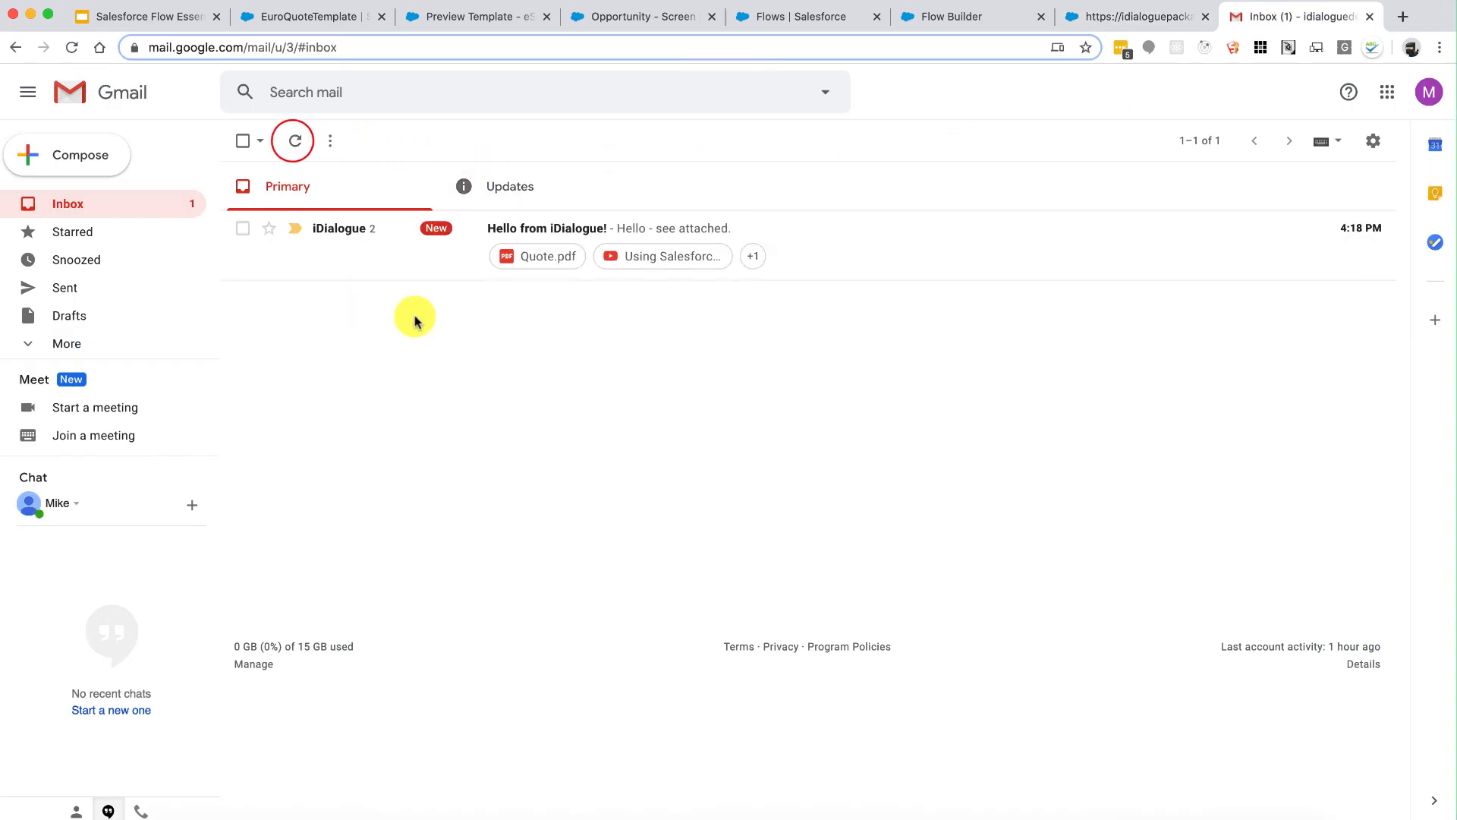
{"action": "left_click", "coordinate": [858, 236]}
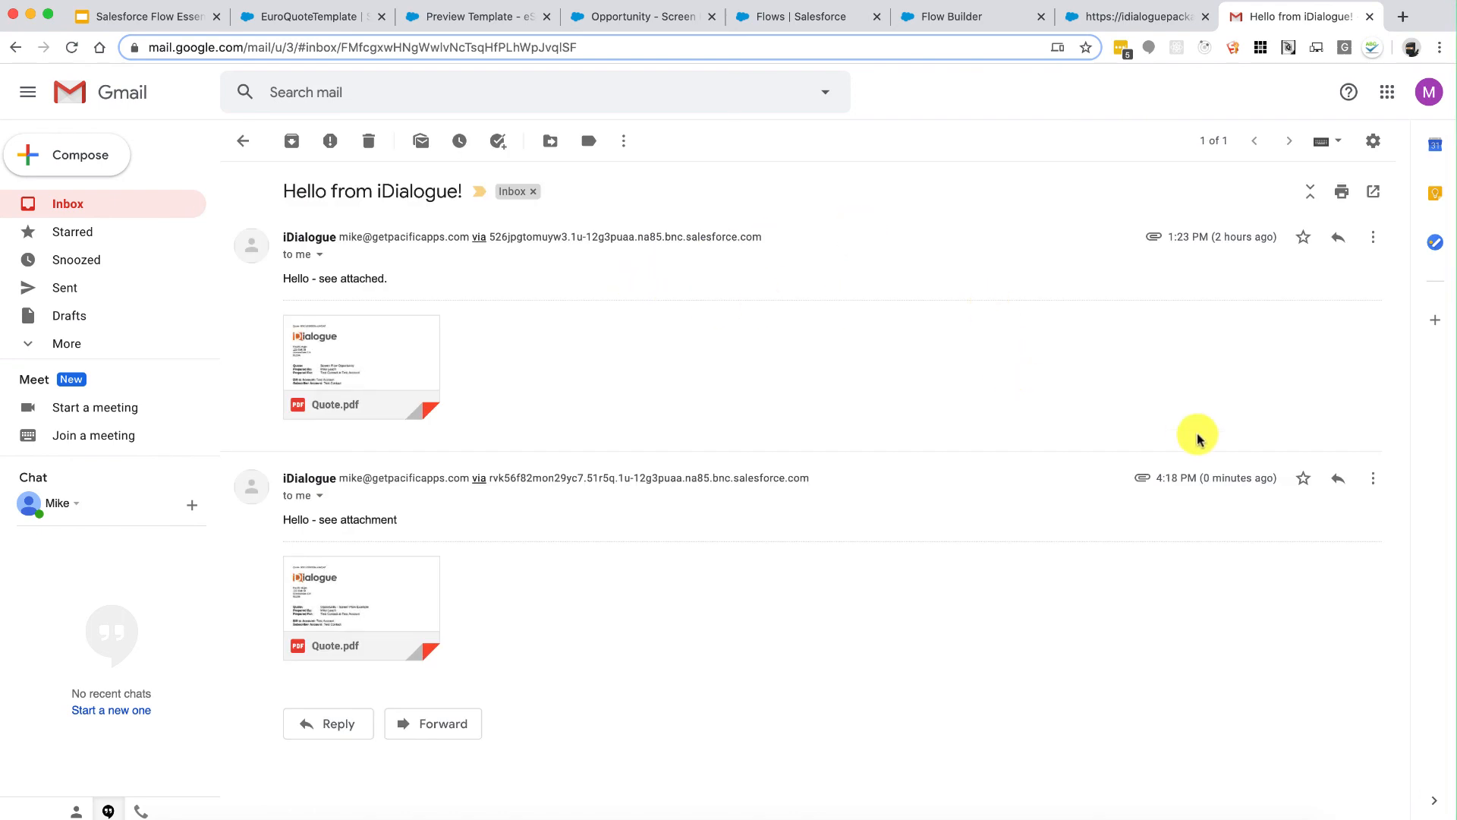
{"action": "left_click_drag", "start_coordinate": [1212, 478], "coordinate": [1237, 477]}
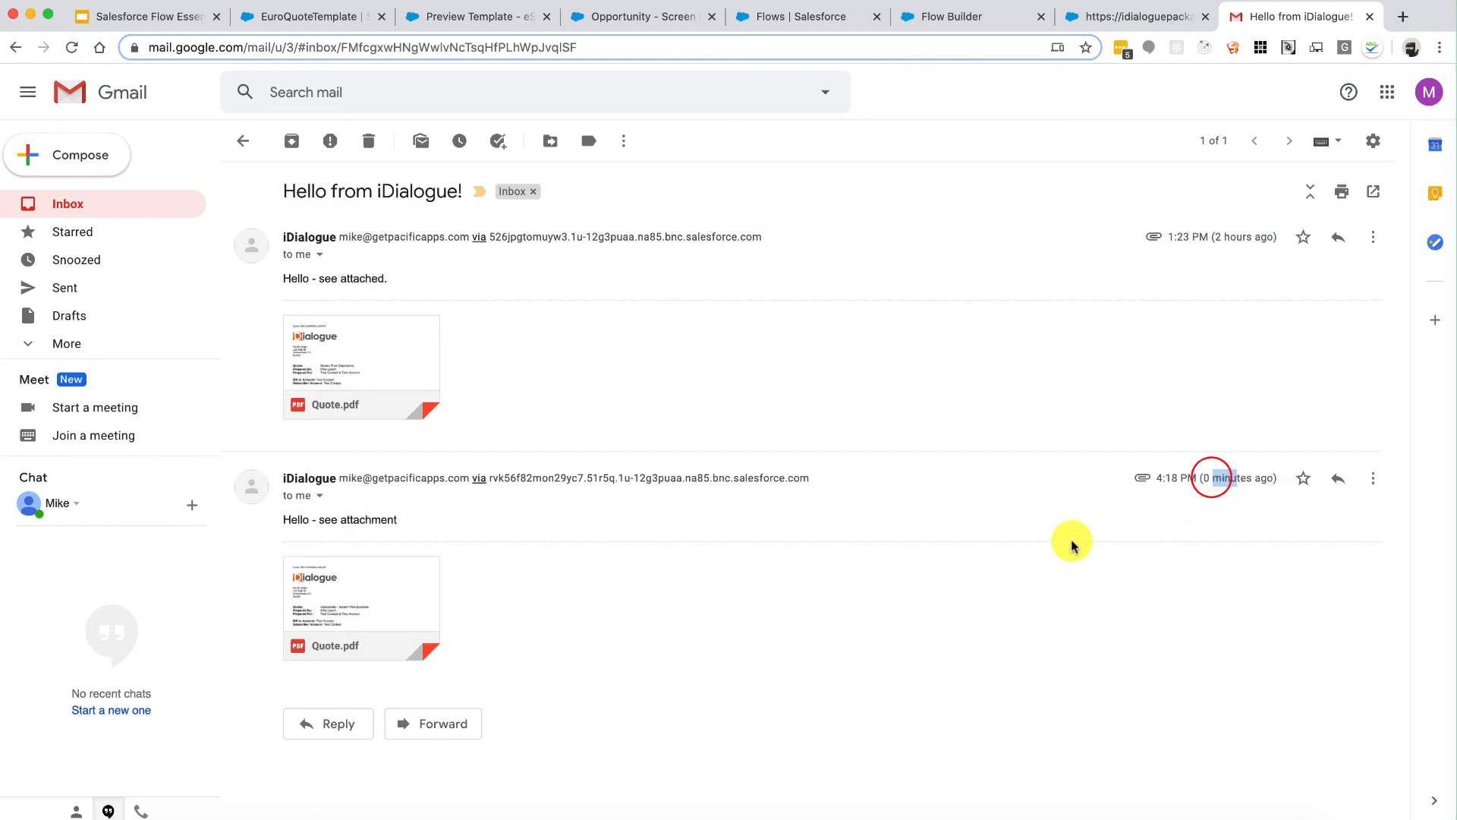
{"action": "double_click", "coordinate": [390, 519]}
{"action": "left_click", "coordinate": [322, 519]}
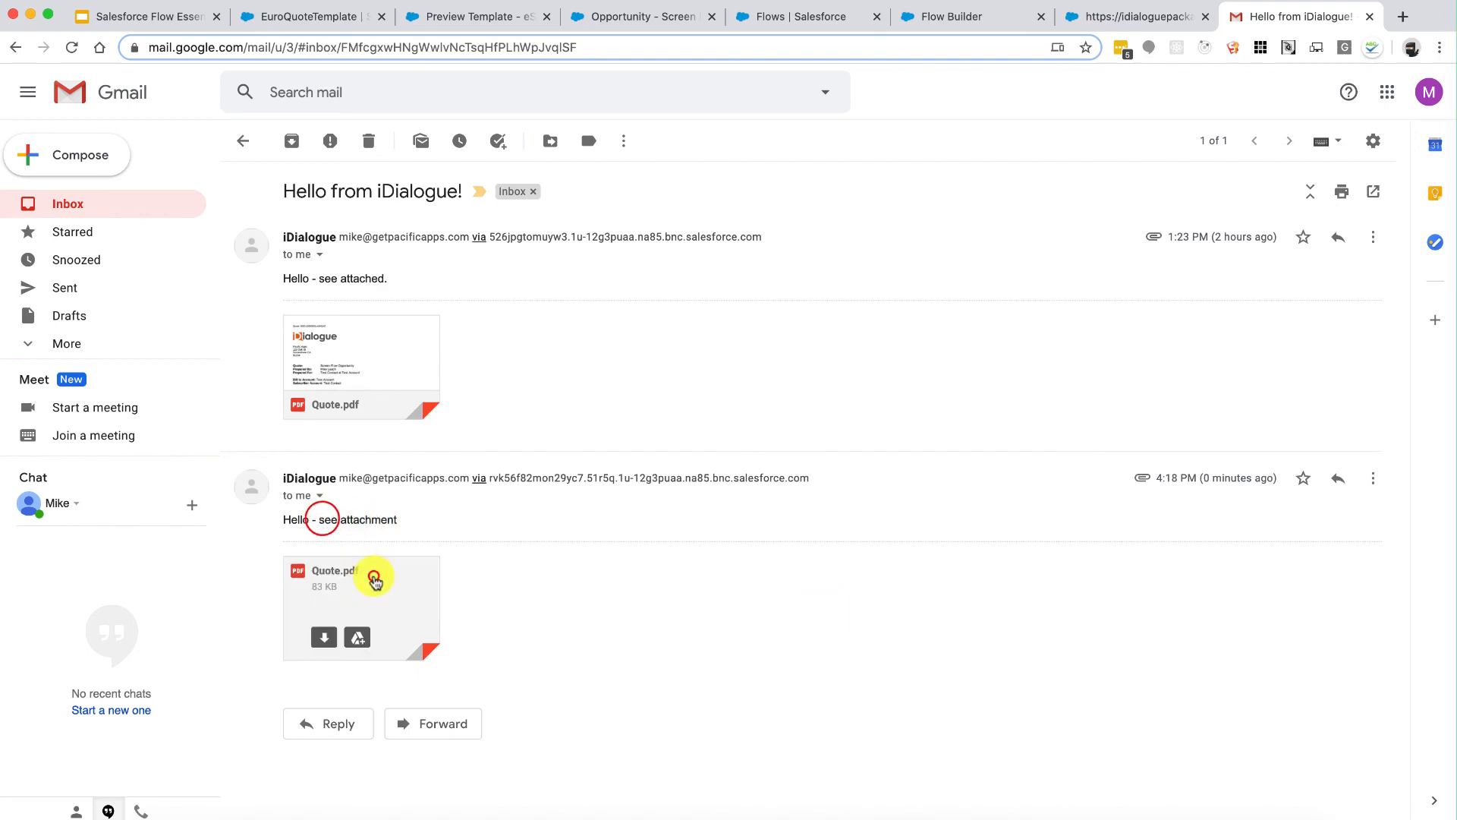
Step: Preview the attached Quote.pdf, then return to the flow debug results
{"action": "left_click", "coordinate": [372, 577]}
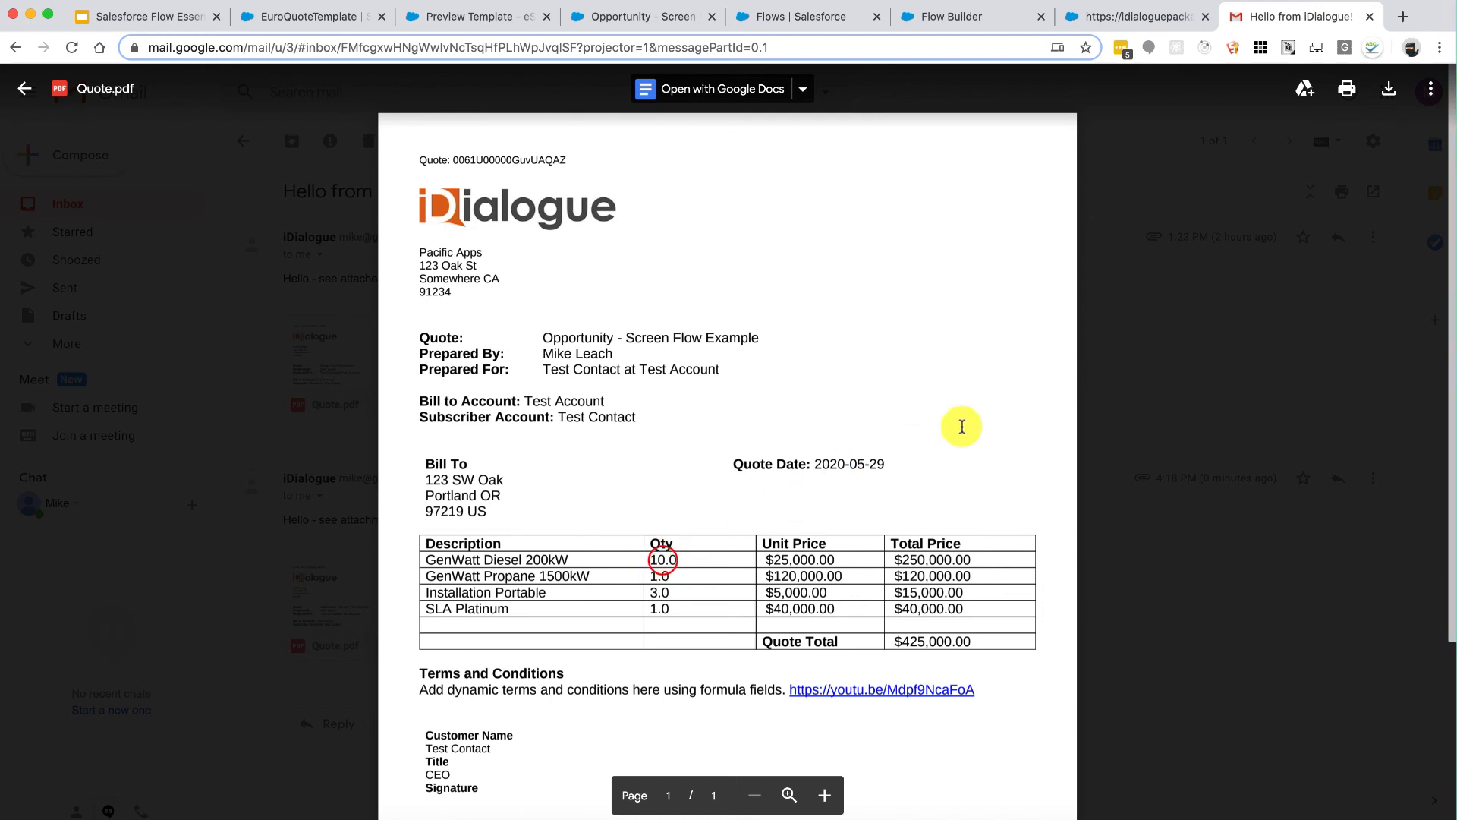
{"action": "left_click", "coordinate": [1103, 374]}
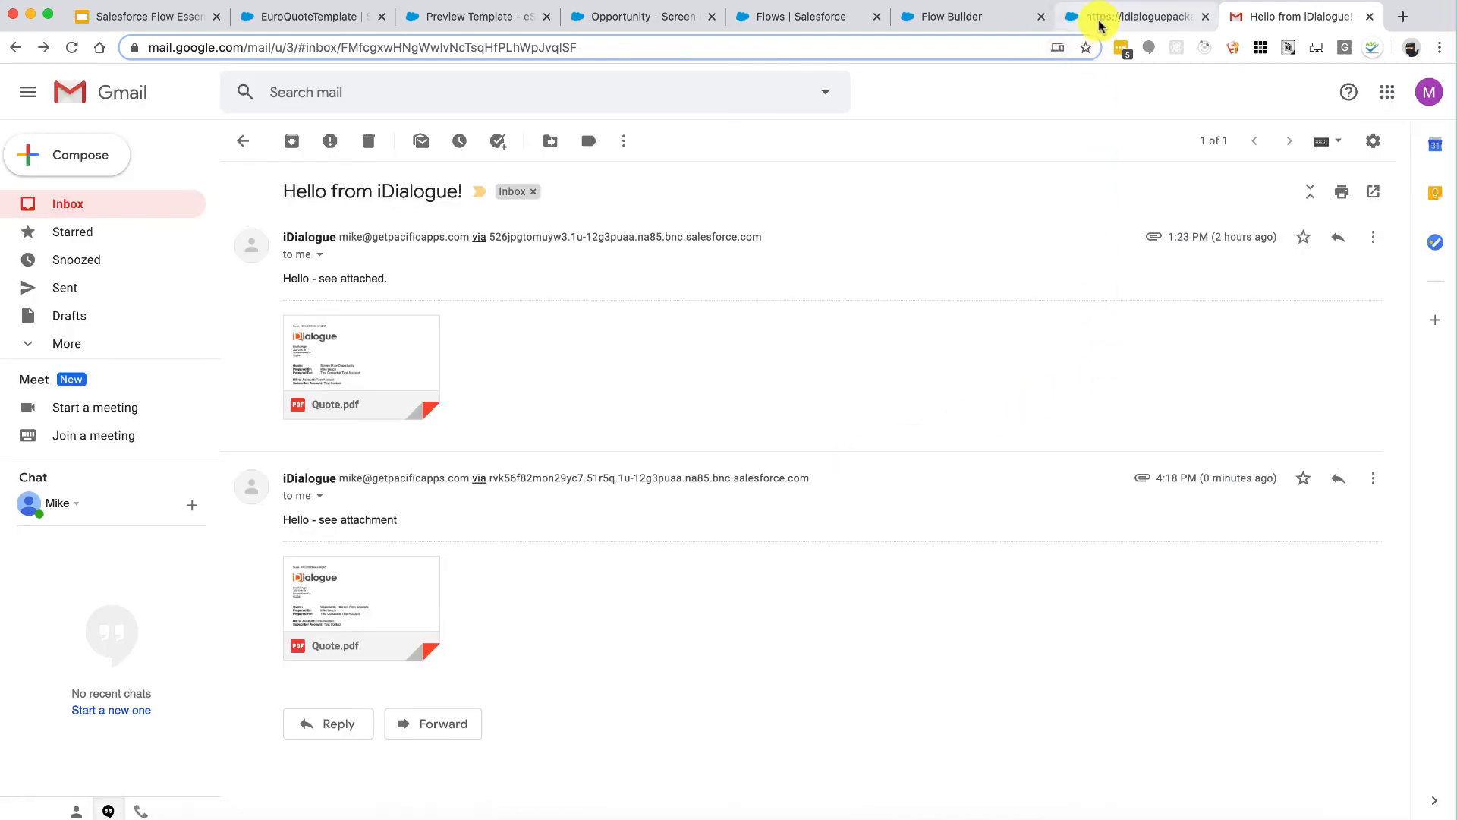
{"action": "left_click", "coordinate": [1101, 23]}
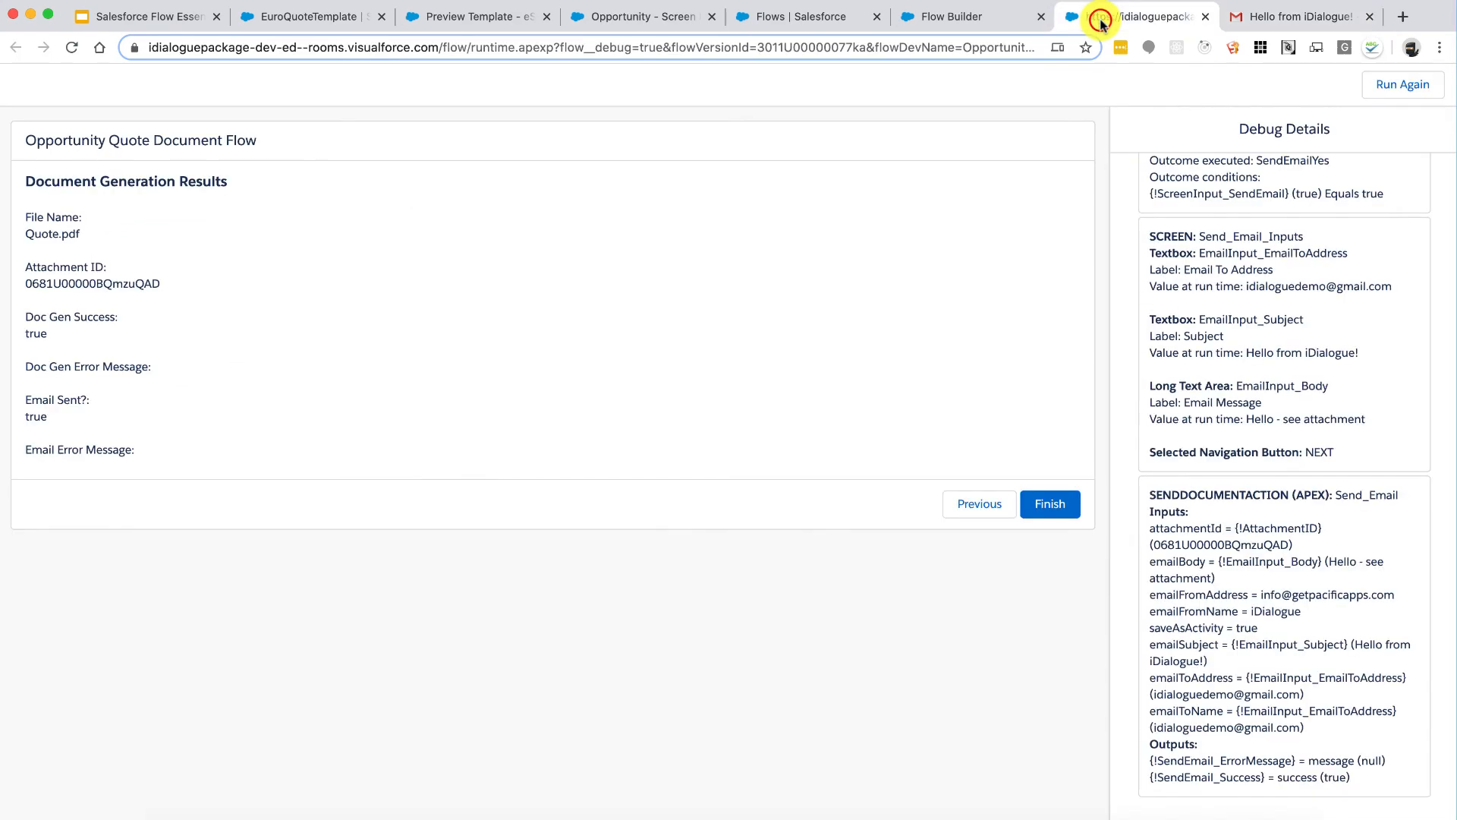
Step: Close the debug page and reload the Opportunity record page
{"action": "left_click", "coordinate": [1205, 16]}
{"action": "left_click", "coordinate": [1008, 29]}
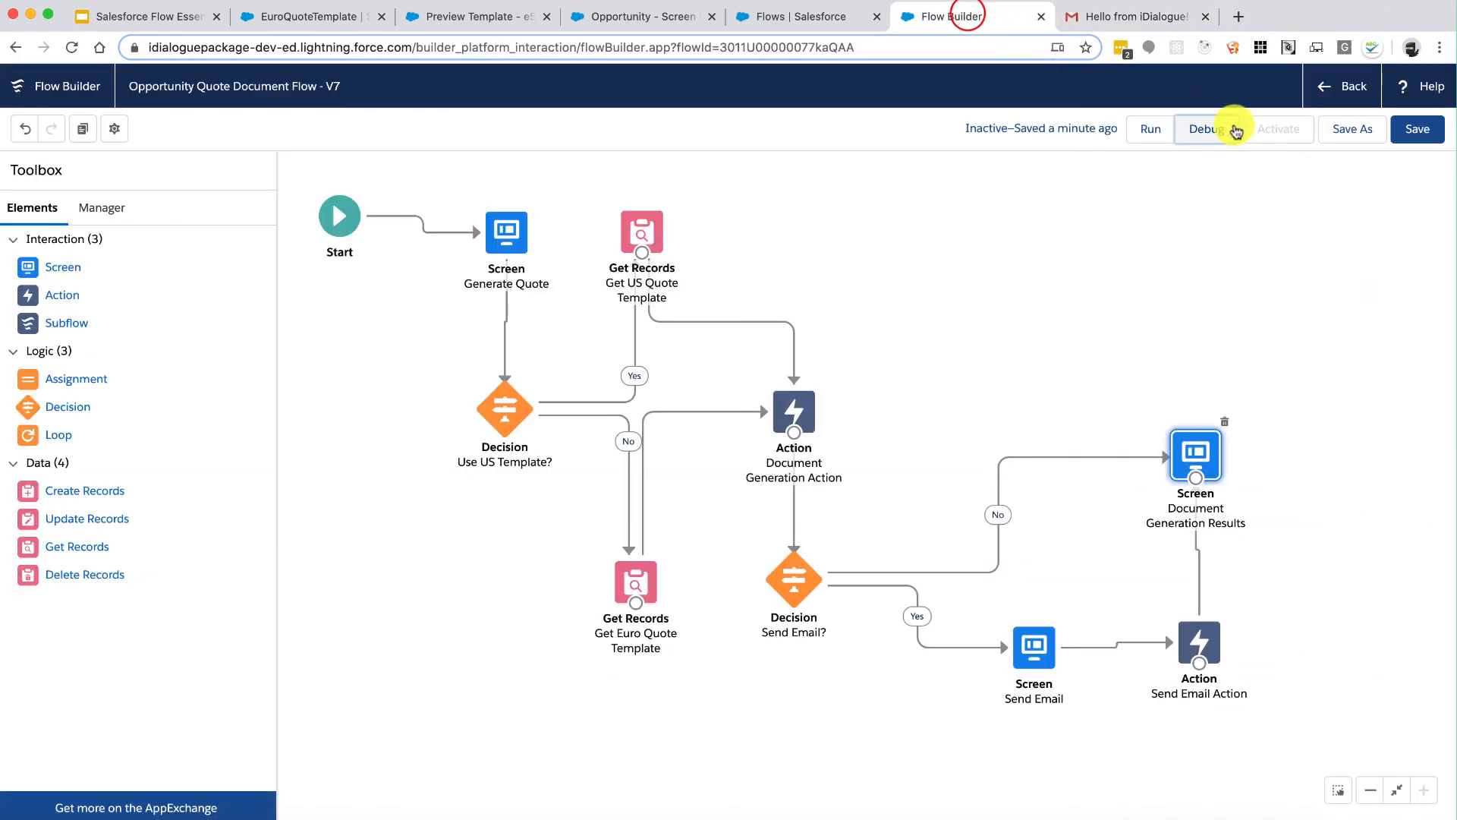
{"action": "left_click", "coordinate": [1188, 213]}
{"action": "left_click", "coordinate": [740, 16]}
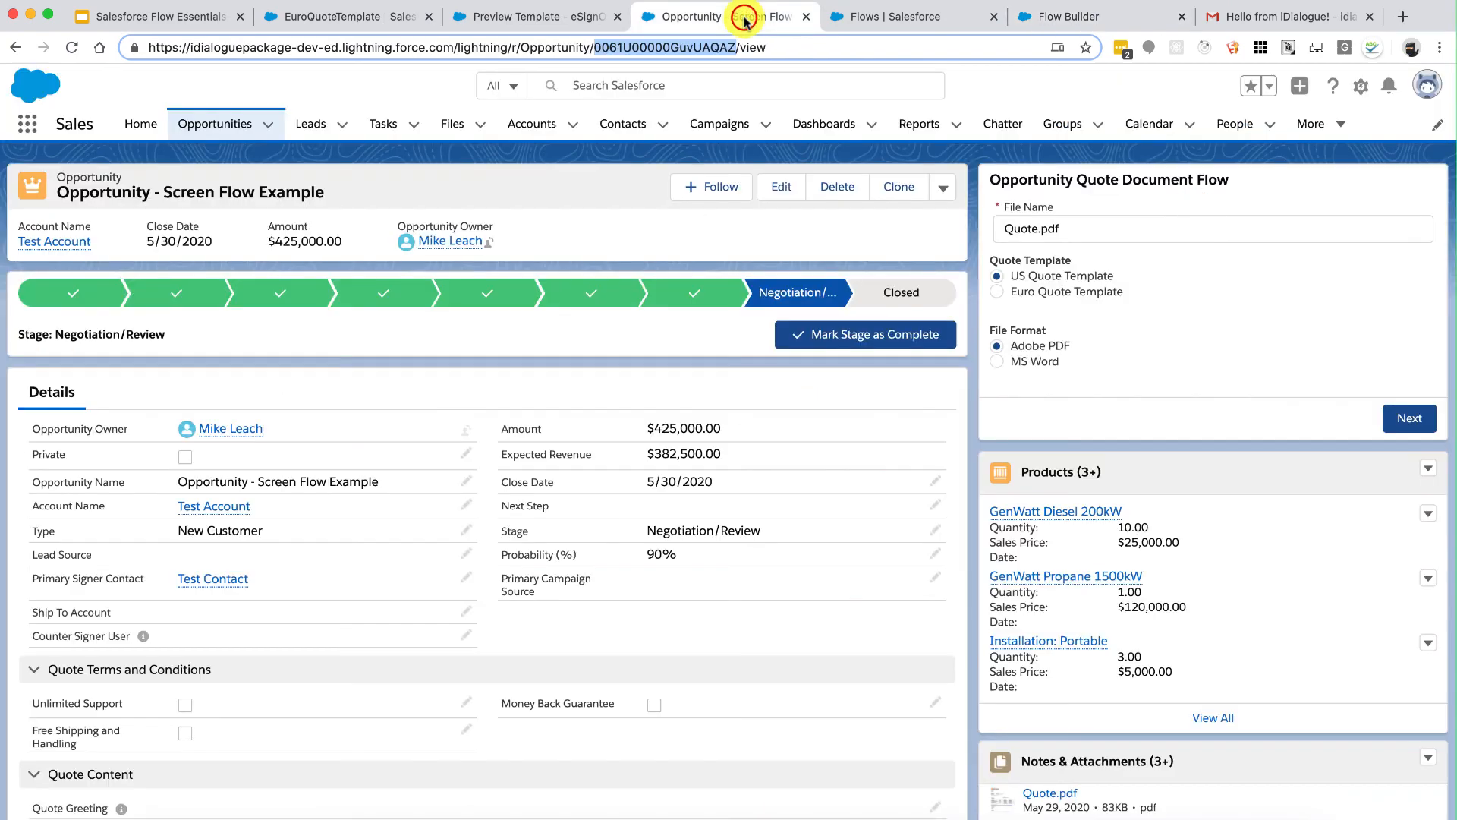
{"action": "left_click", "coordinate": [72, 49]}
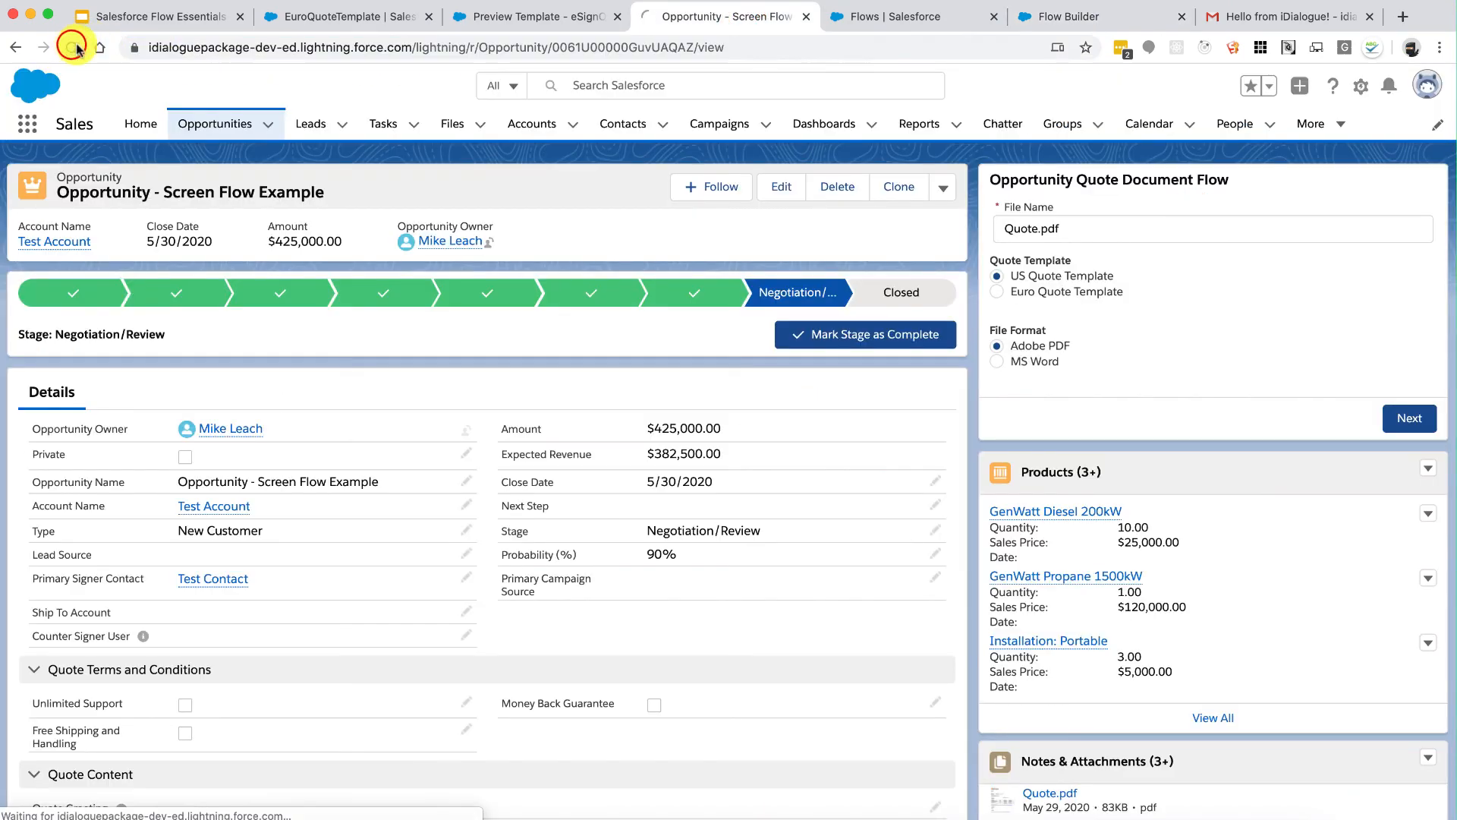
{"action": "left_click", "coordinate": [1064, 17]}
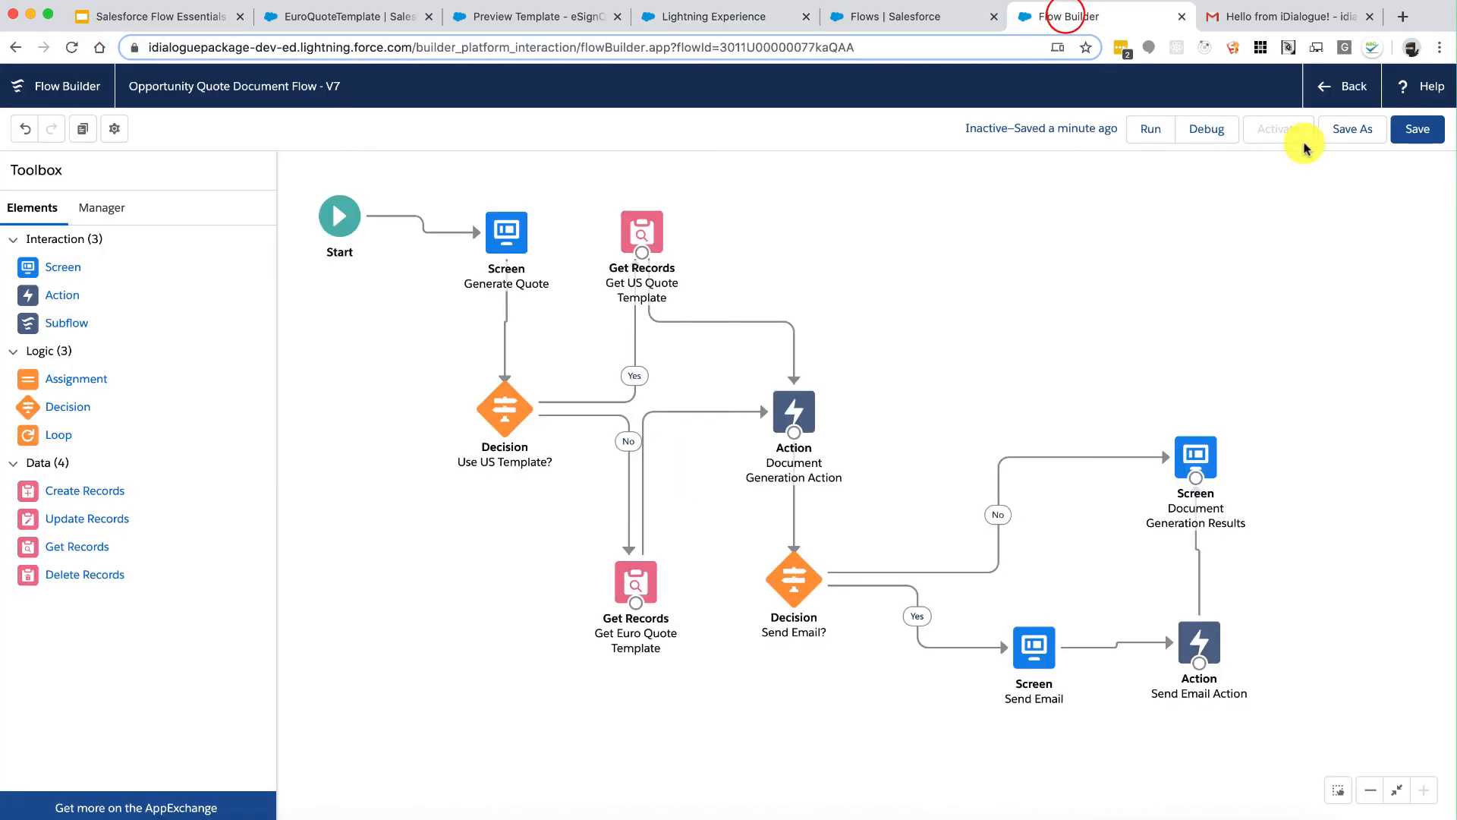
Step: Save and activate the quote document flow, then return to the opportunity page
{"action": "left_click", "coordinate": [1414, 129]}
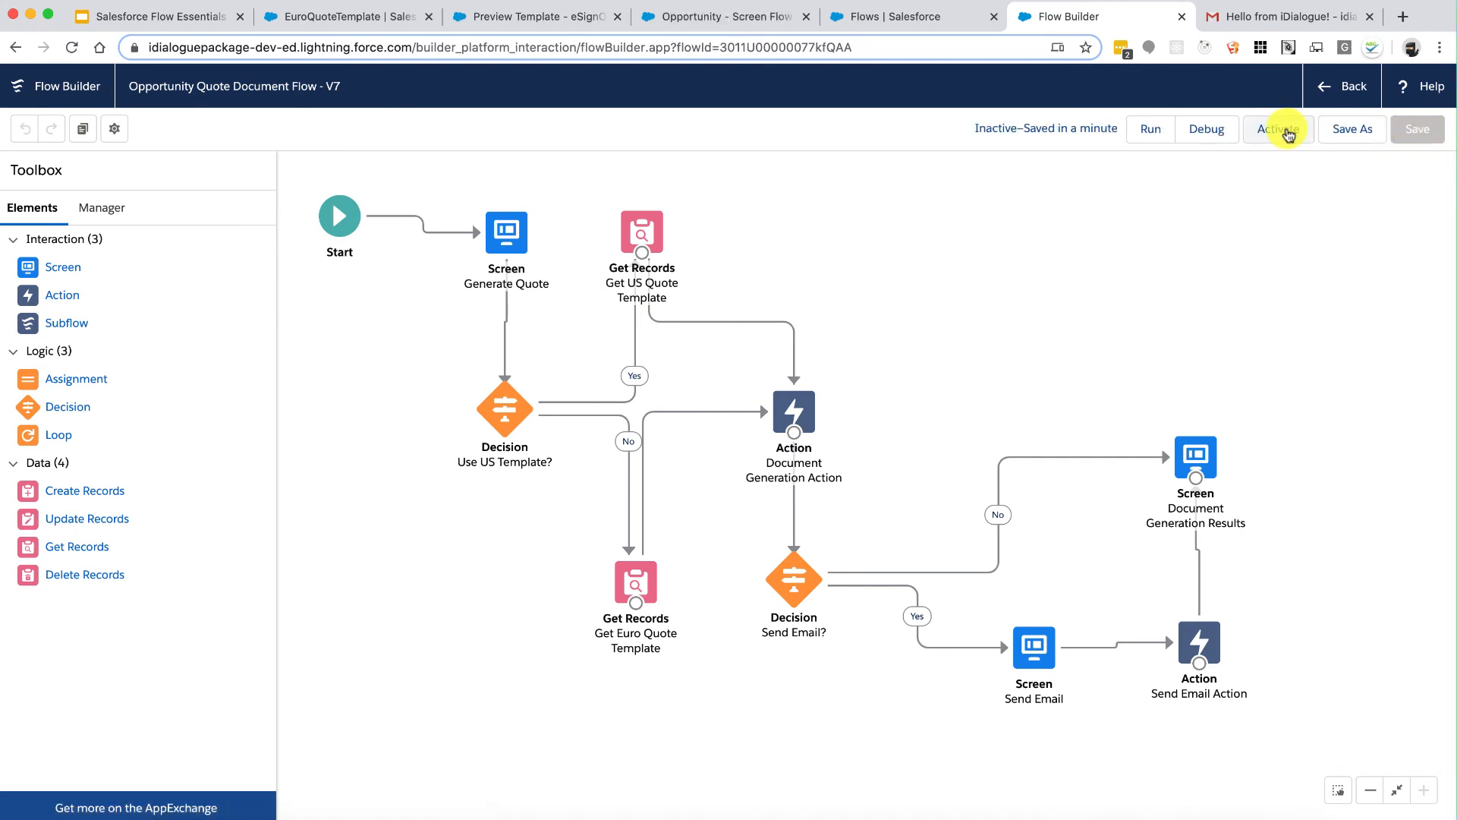
{"action": "left_click", "coordinate": [1288, 132]}
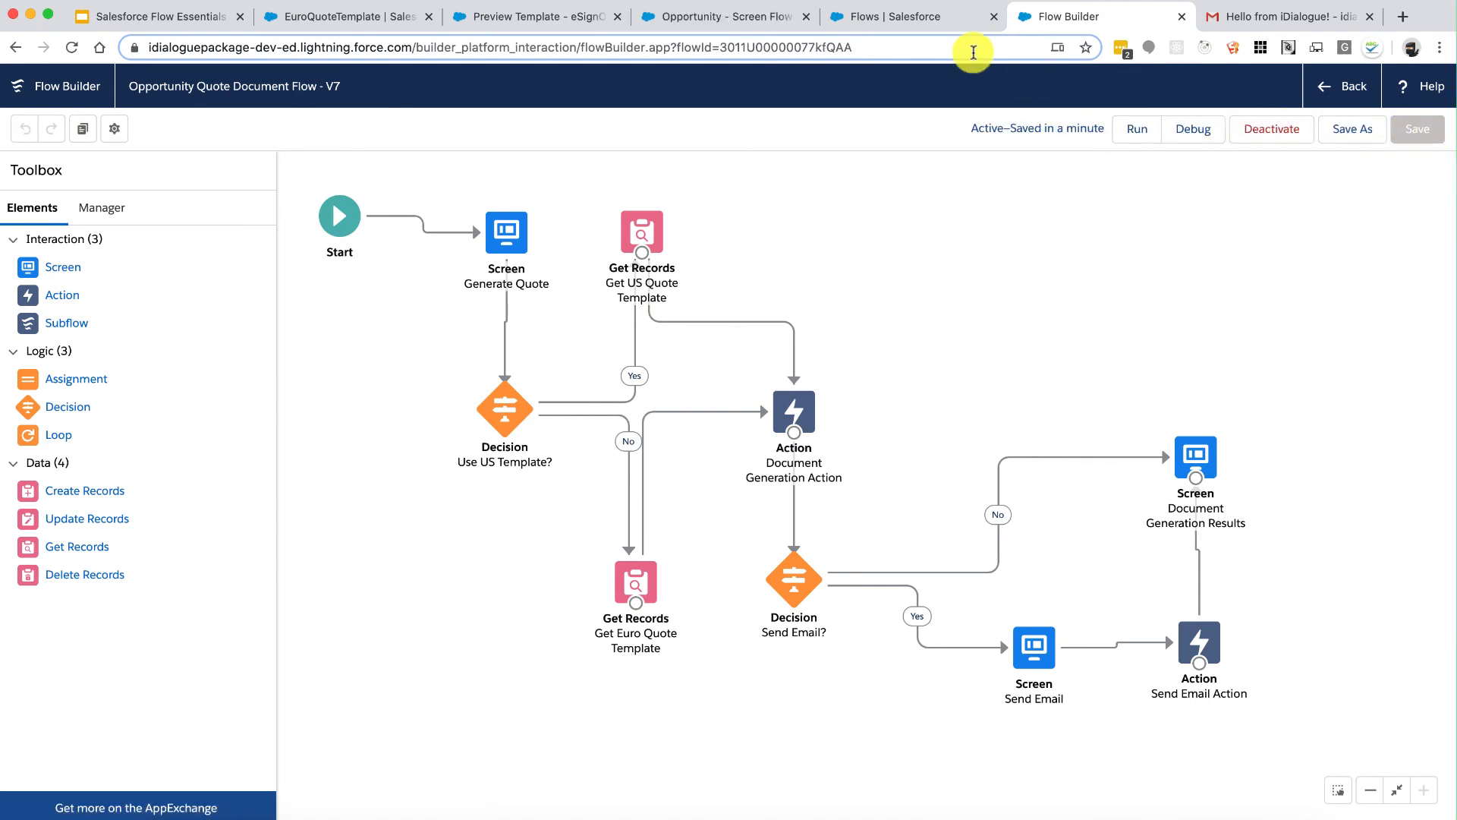
{"action": "left_click", "coordinate": [732, 16]}
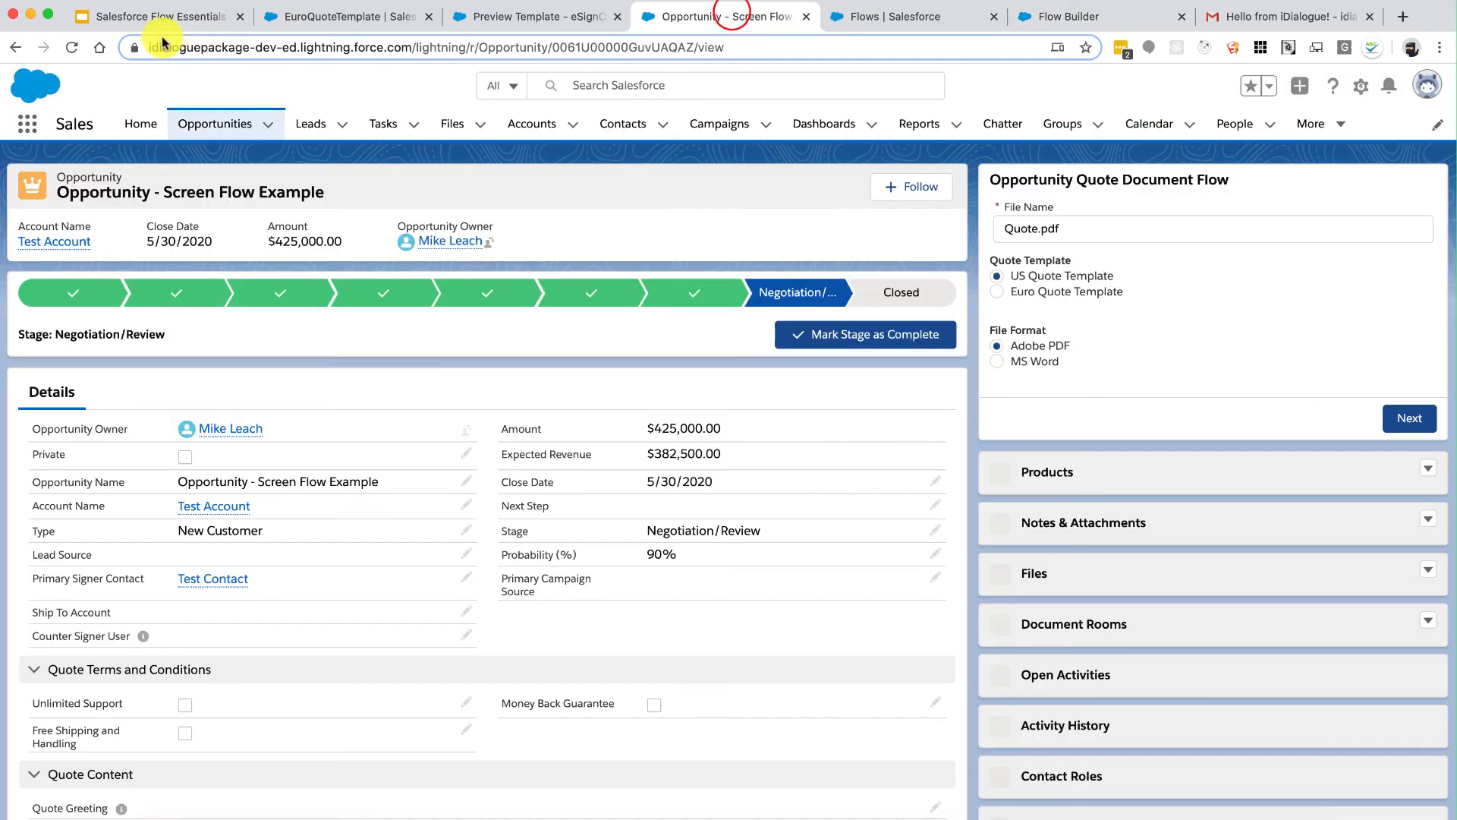
Step: Reload the page, then set file name MyQuote.docx, Euro Quote Template and Send Email With Attachment
{"action": "left_click", "coordinate": [71, 47]}
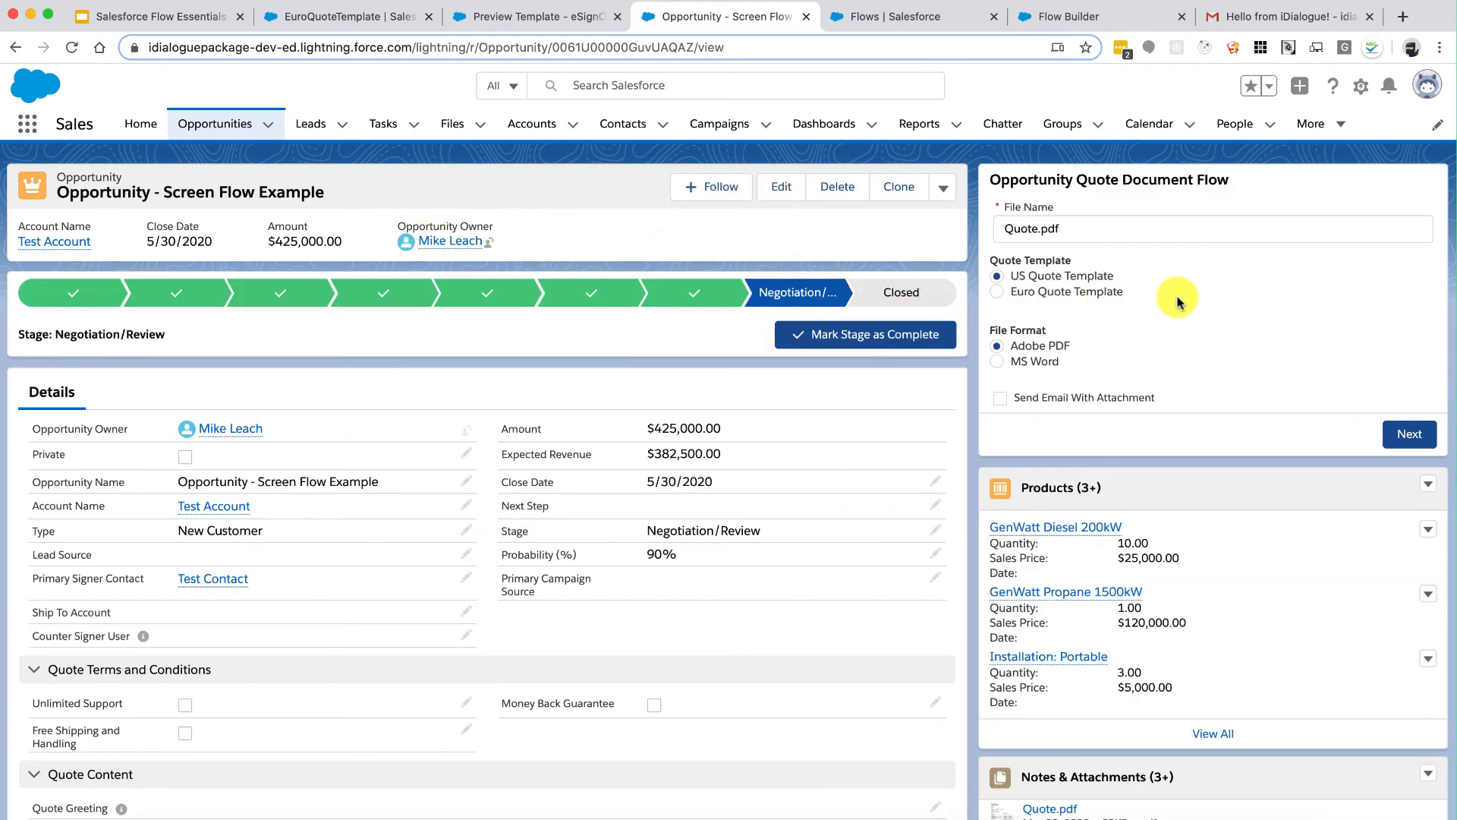
{"action": "left_click", "coordinate": [1209, 230]}
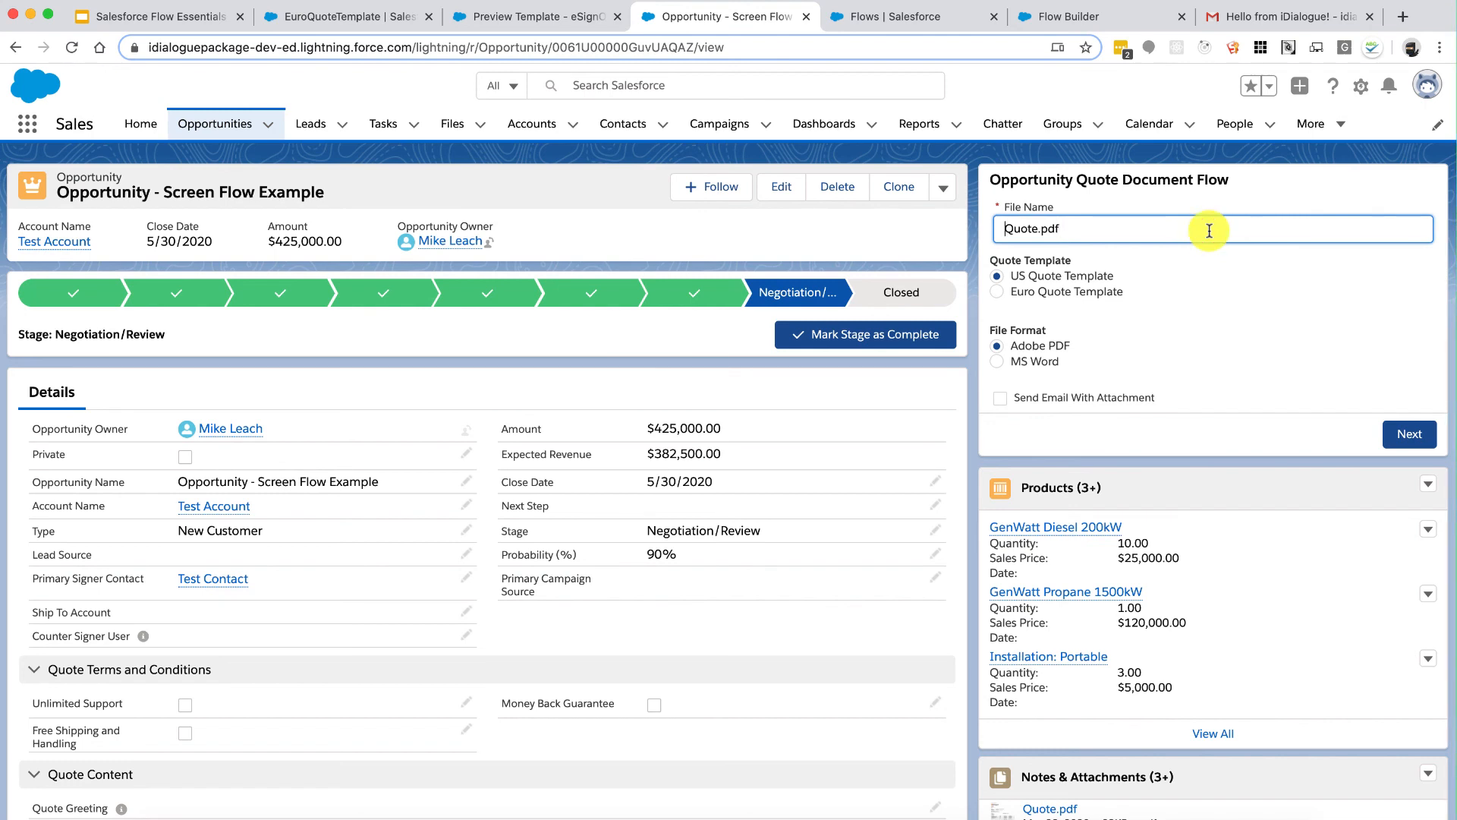
{"action": "type", "text": "My"}
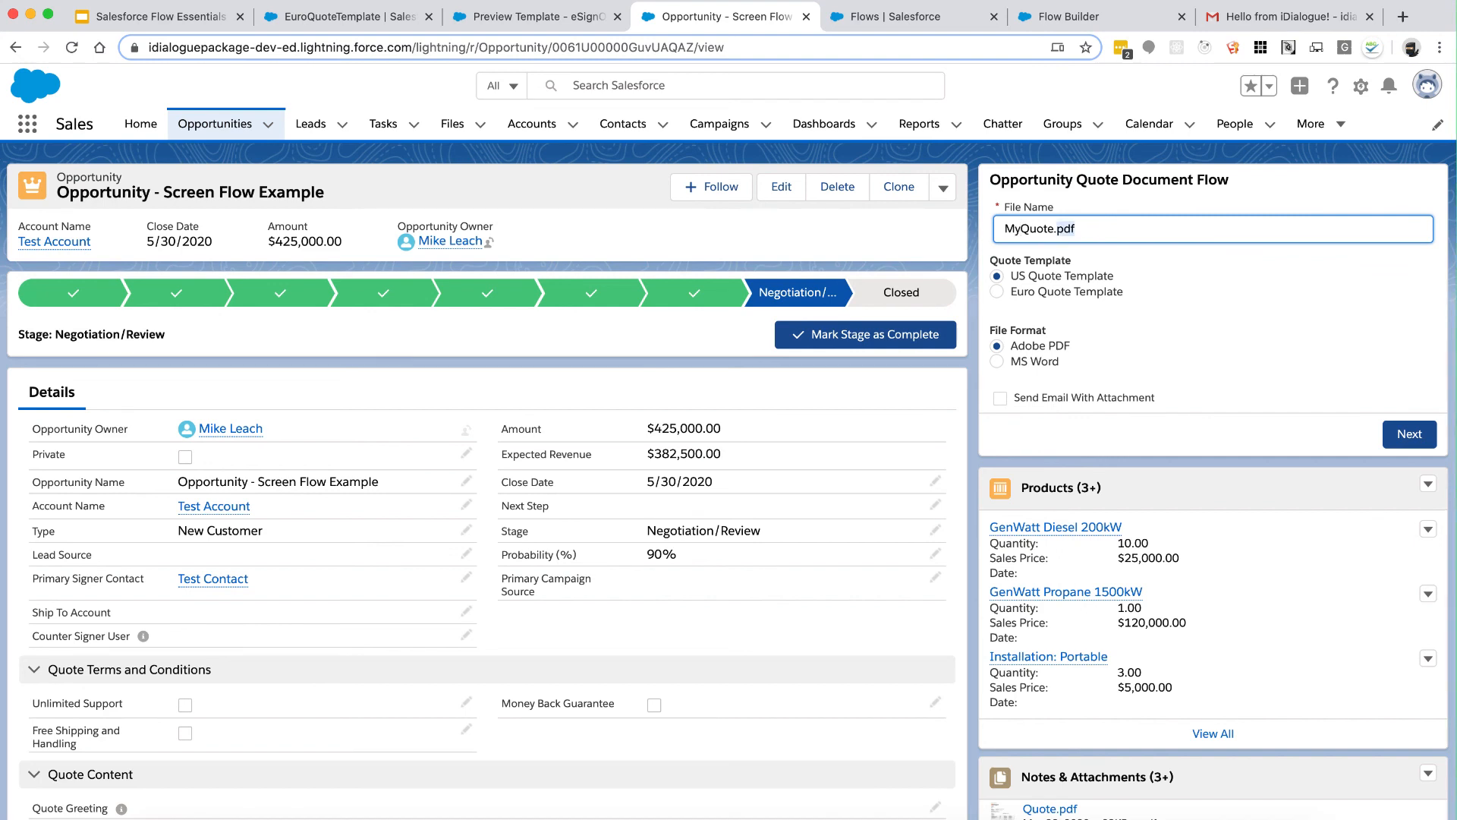
{"action": "left_click", "coordinate": [1105, 292]}
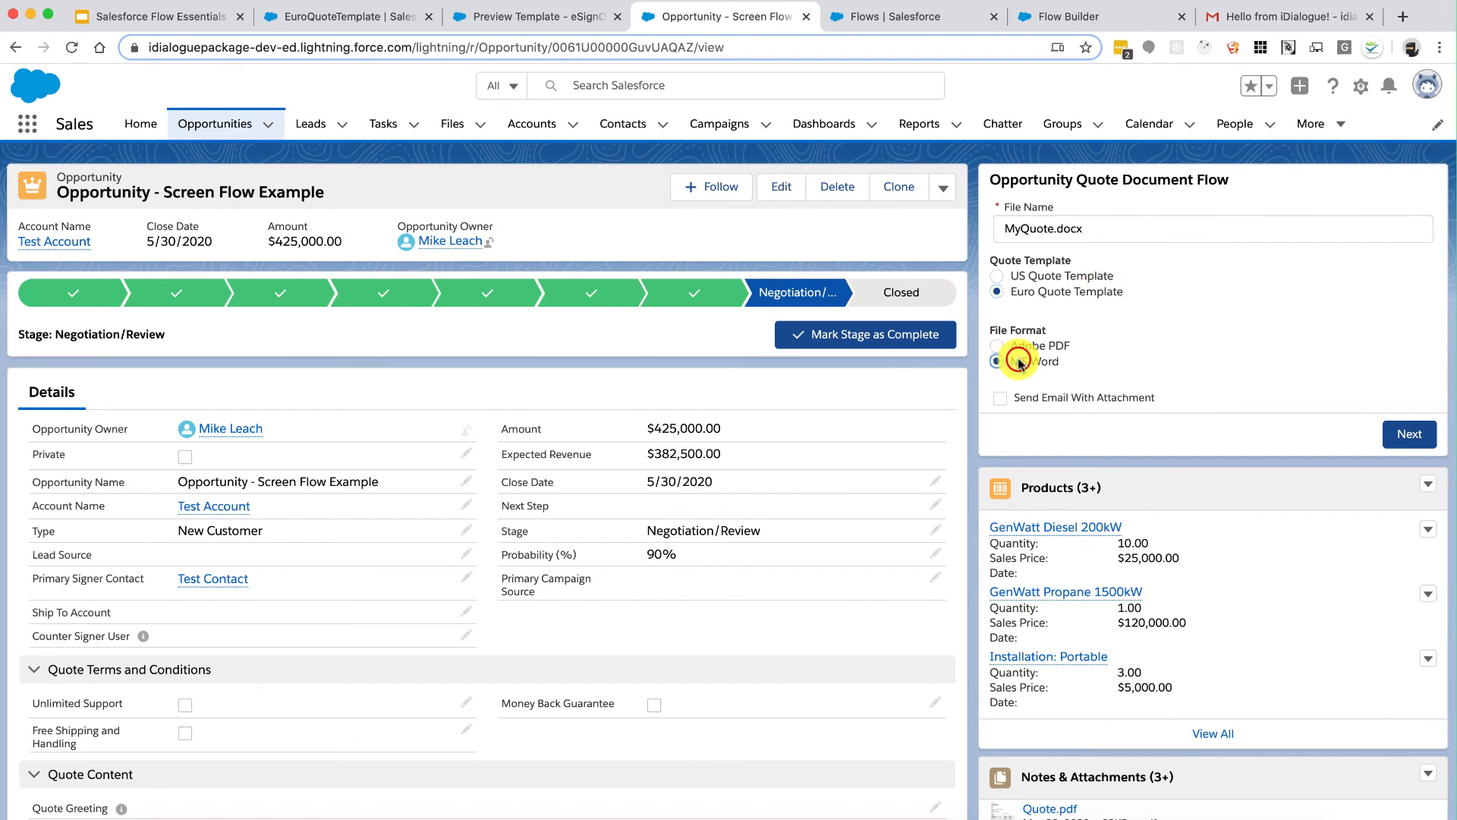
{"action": "left_click", "coordinate": [1000, 397]}
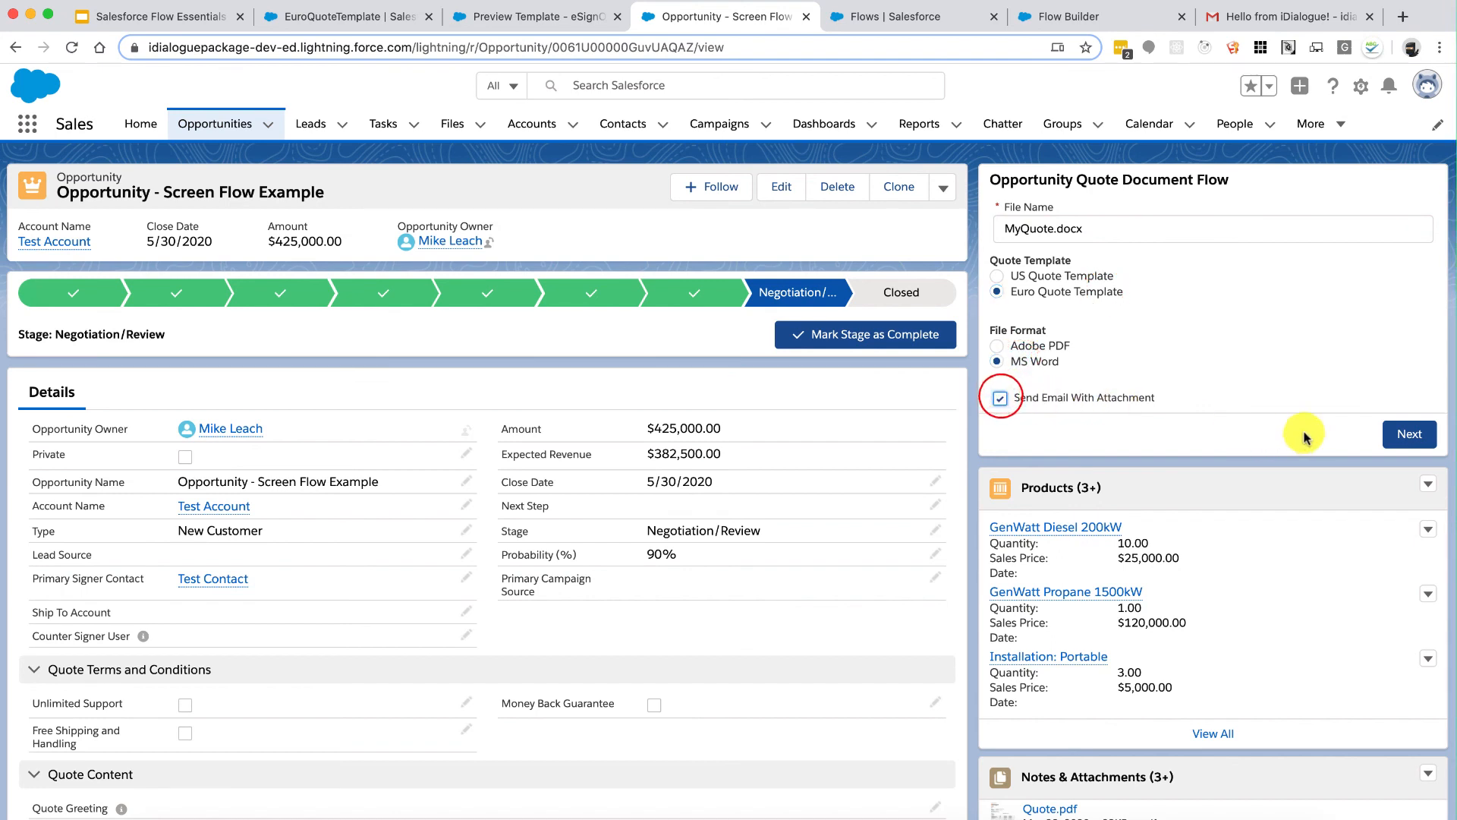
{"action": "left_click", "coordinate": [1407, 438]}
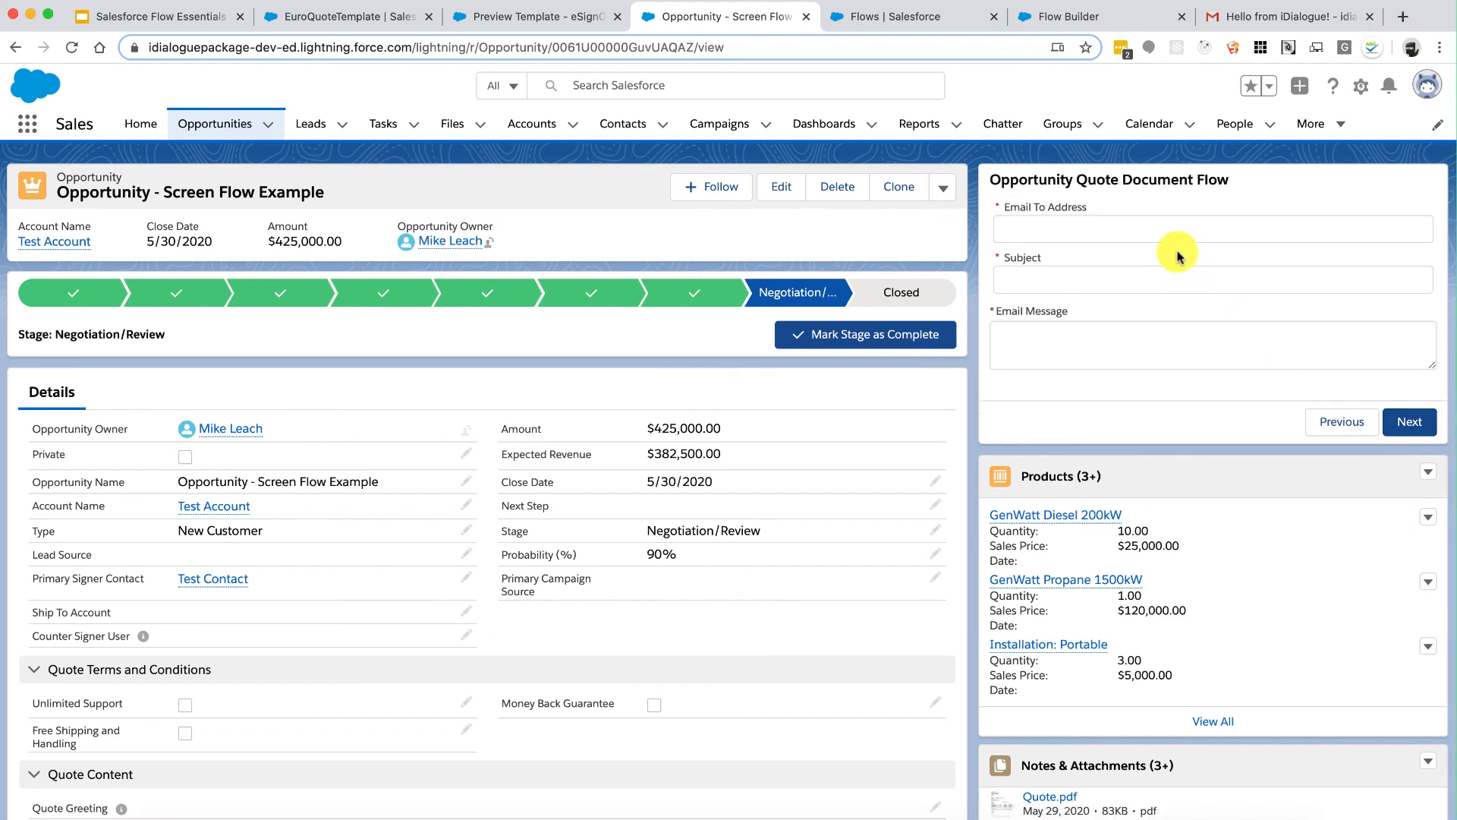
Step: Fill in the recipient address, subject 'Hello from iDialogue!' and a message, then generate and send
{"action": "left_click", "coordinate": [1178, 227]}
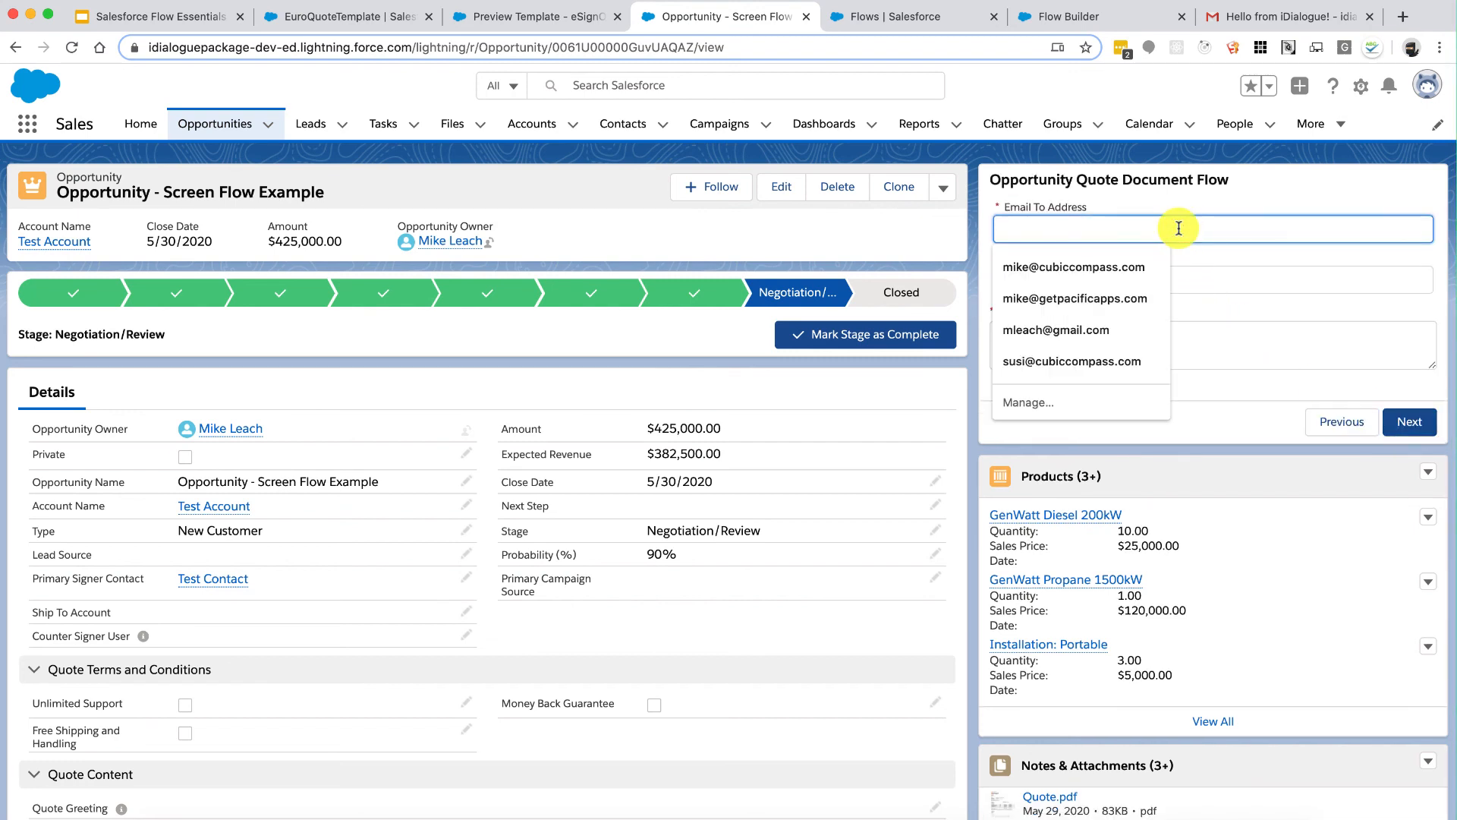
{"action": "type", "text": "id"}
{"action": "left_click", "coordinate": [1055, 266]}
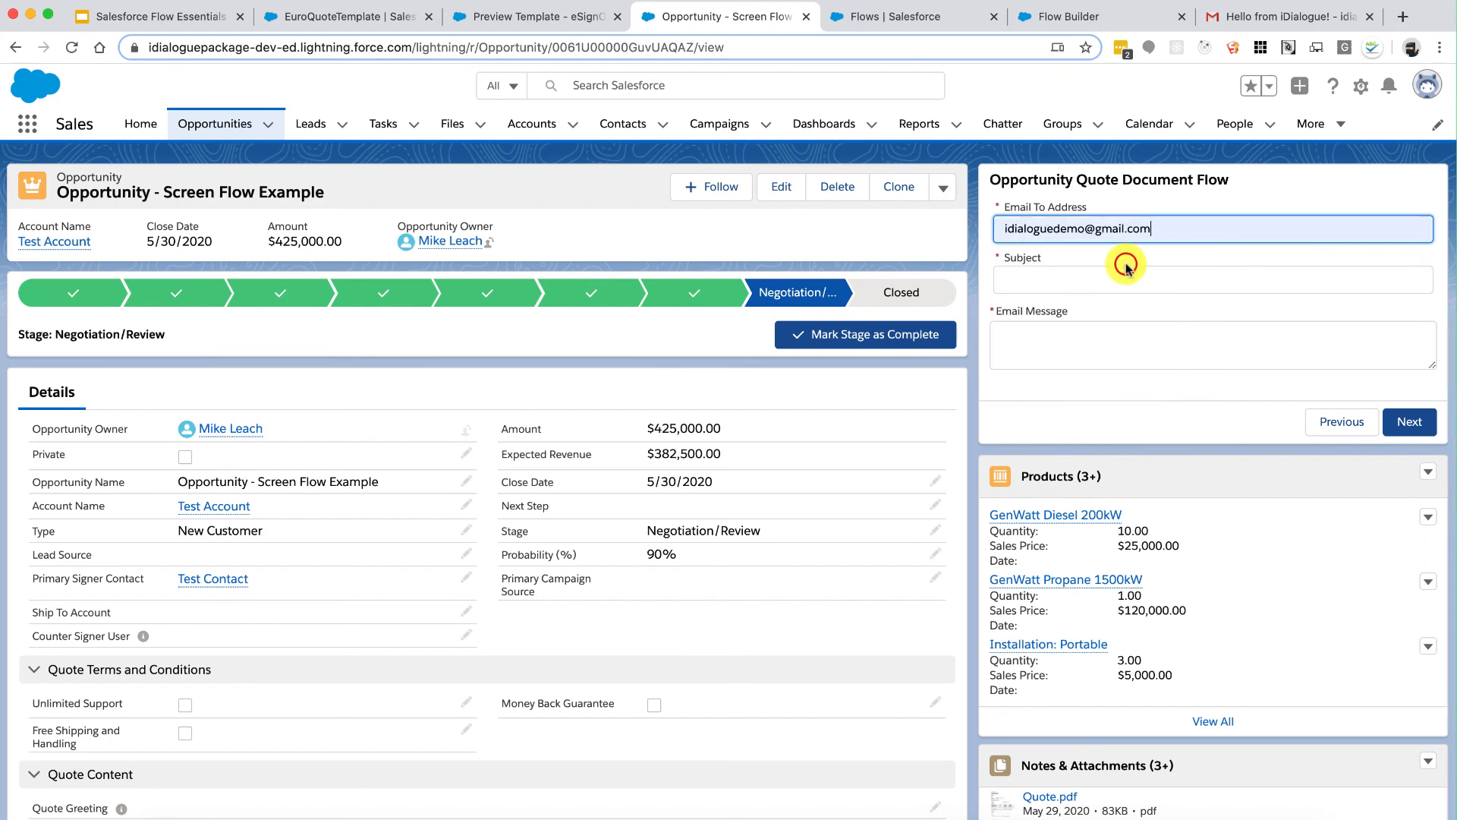
{"action": "left_click", "coordinate": [1121, 280]}
{"action": "type", "text": "H"}
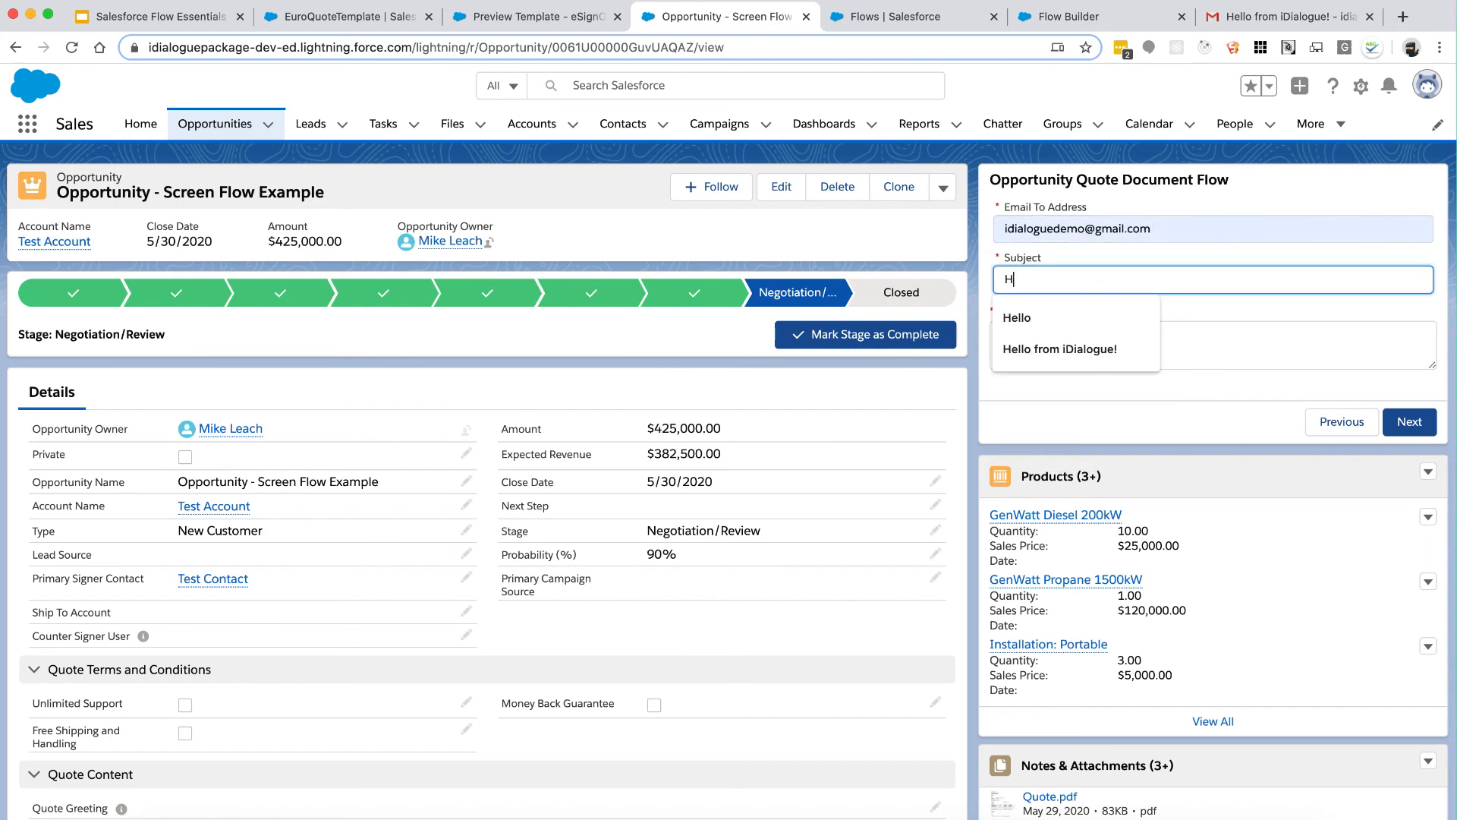
{"action": "type", "text": "ello"}
{"action": "left_click", "coordinate": [1085, 348]}
{"action": "left_click", "coordinate": [1084, 342]}
{"action": "type", "text": "ee attached"}
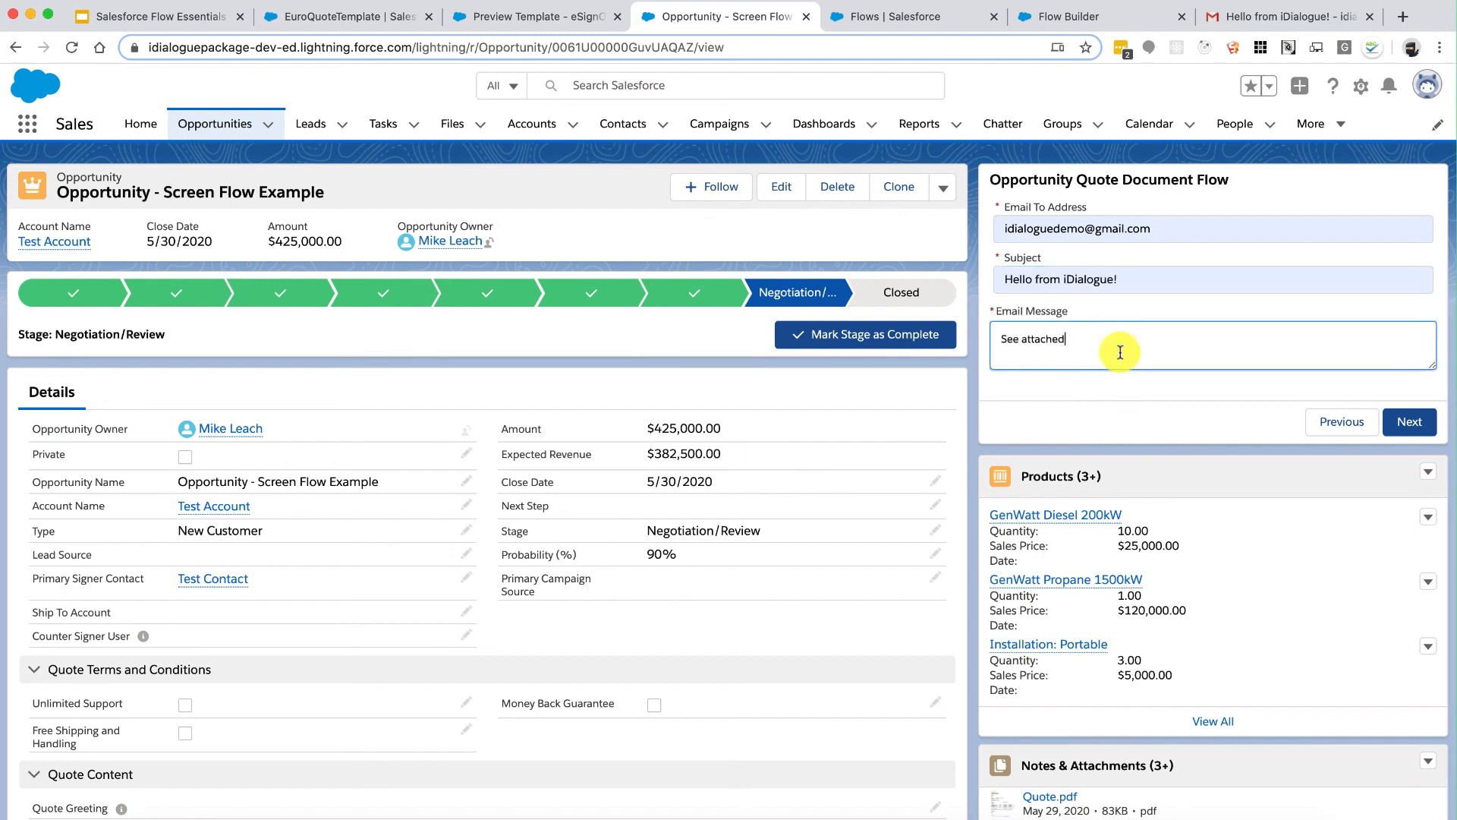
{"action": "left_click", "coordinate": [1404, 421]}
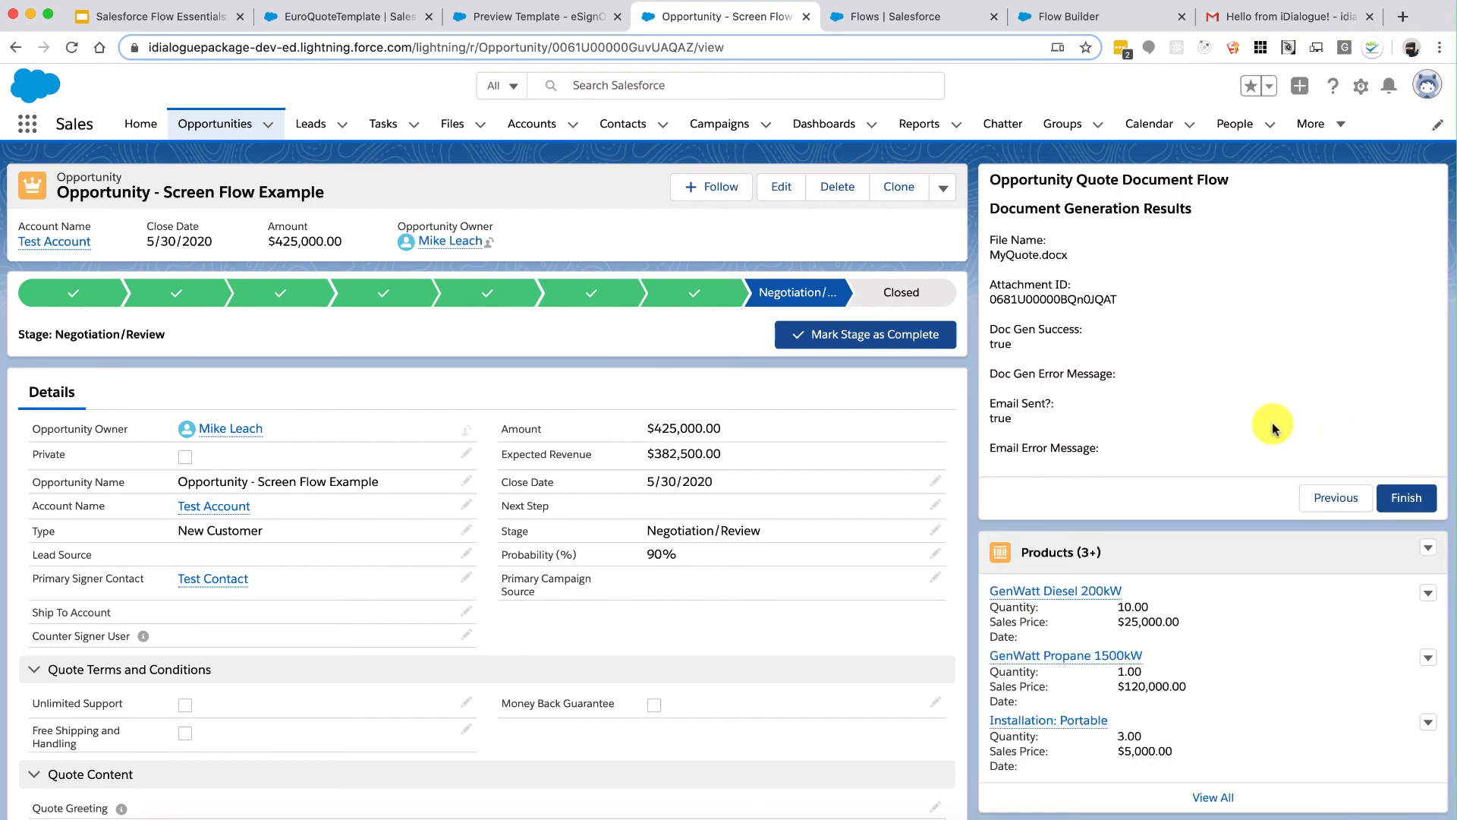
Step: Refresh the Gmail inbox, open the iDialogue email and preview its MyQuote.docx attachment
{"action": "left_click", "coordinate": [1257, 24]}
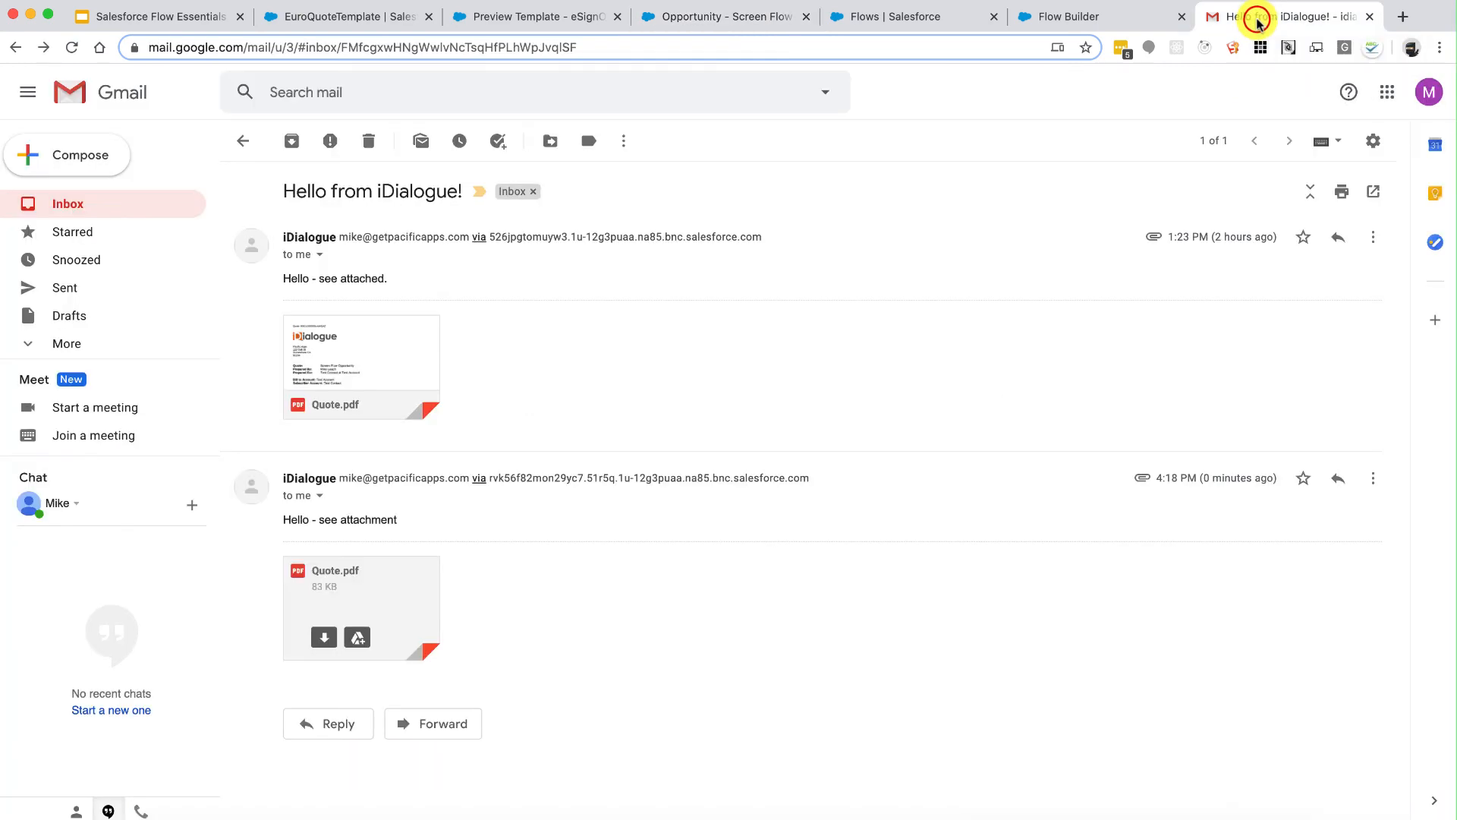
{"action": "left_click", "coordinate": [61, 202]}
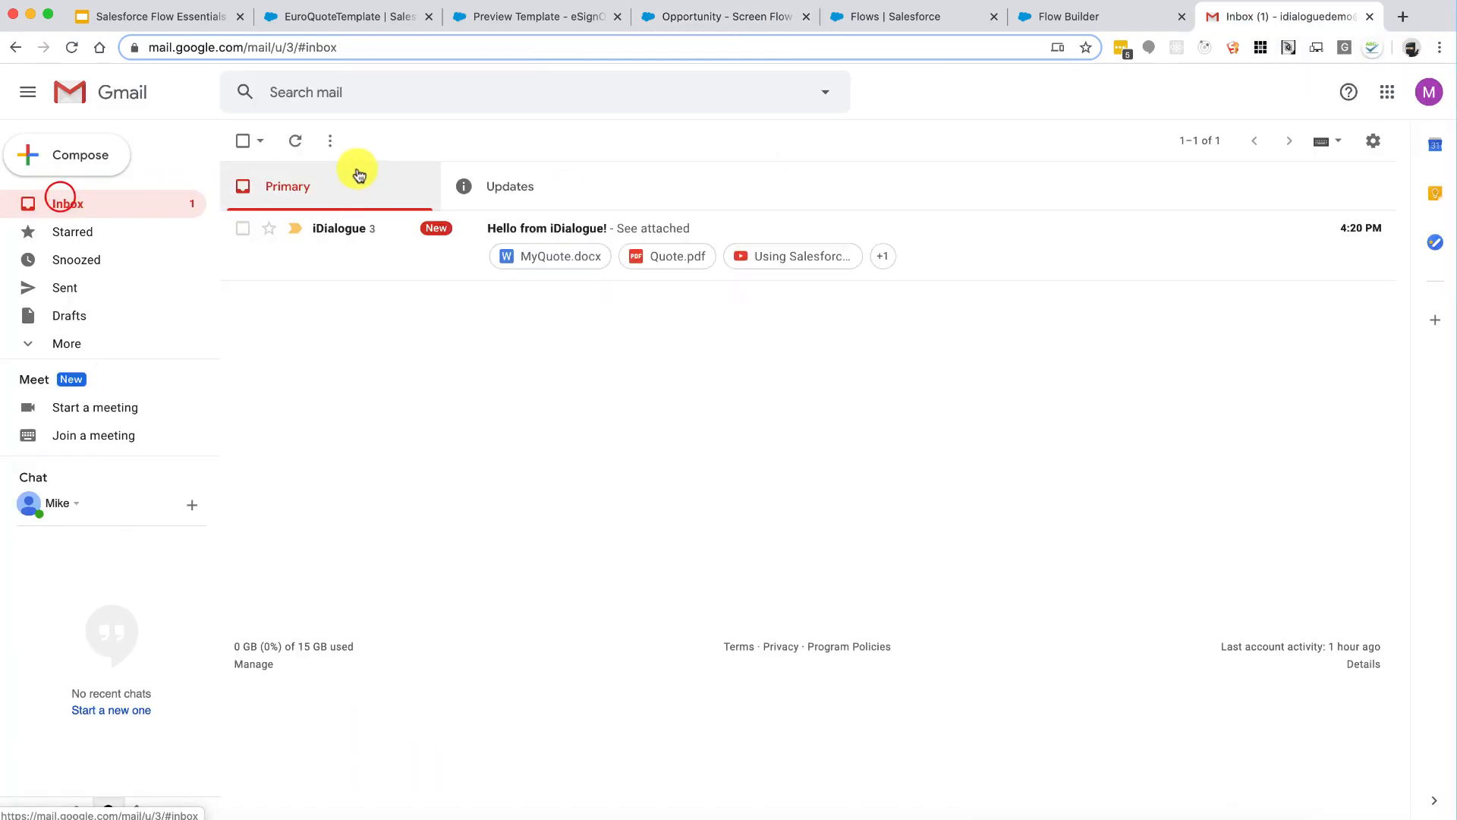
{"action": "left_click", "coordinate": [293, 143]}
{"action": "left_click", "coordinate": [997, 229]}
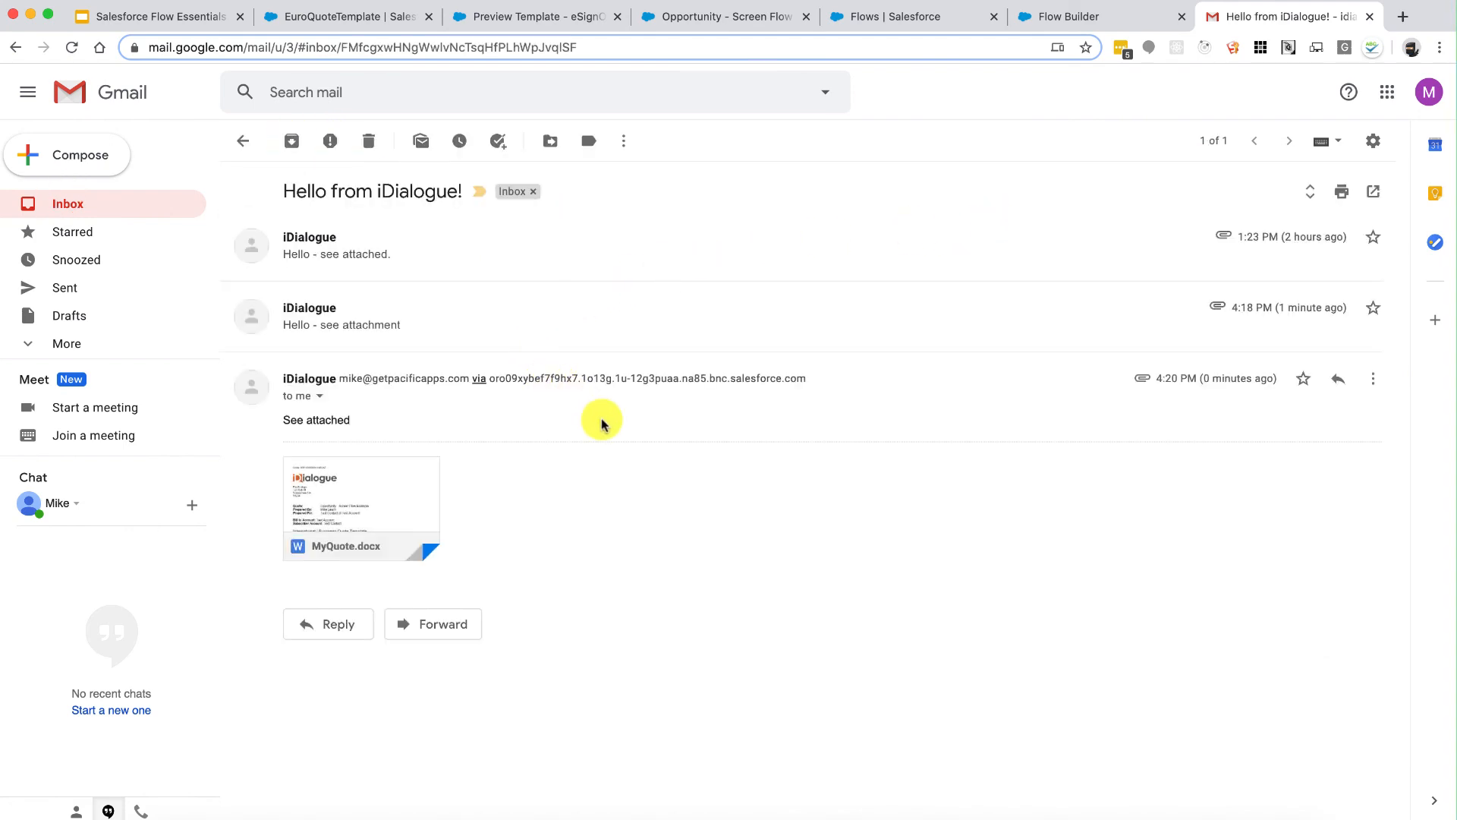
{"action": "mouse_move", "coordinate": [381, 483]}
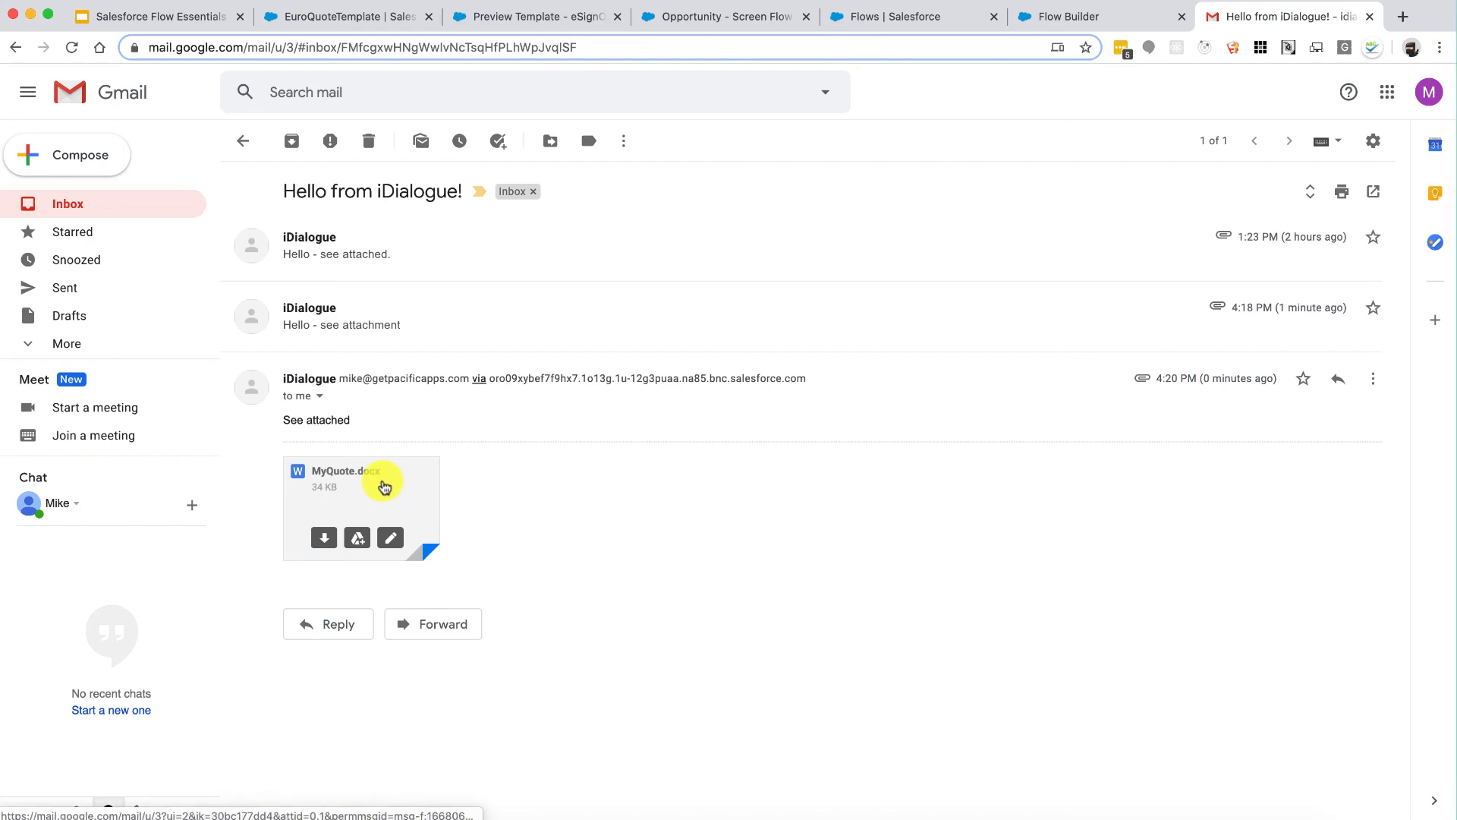
{"action": "left_click", "coordinate": [382, 482]}
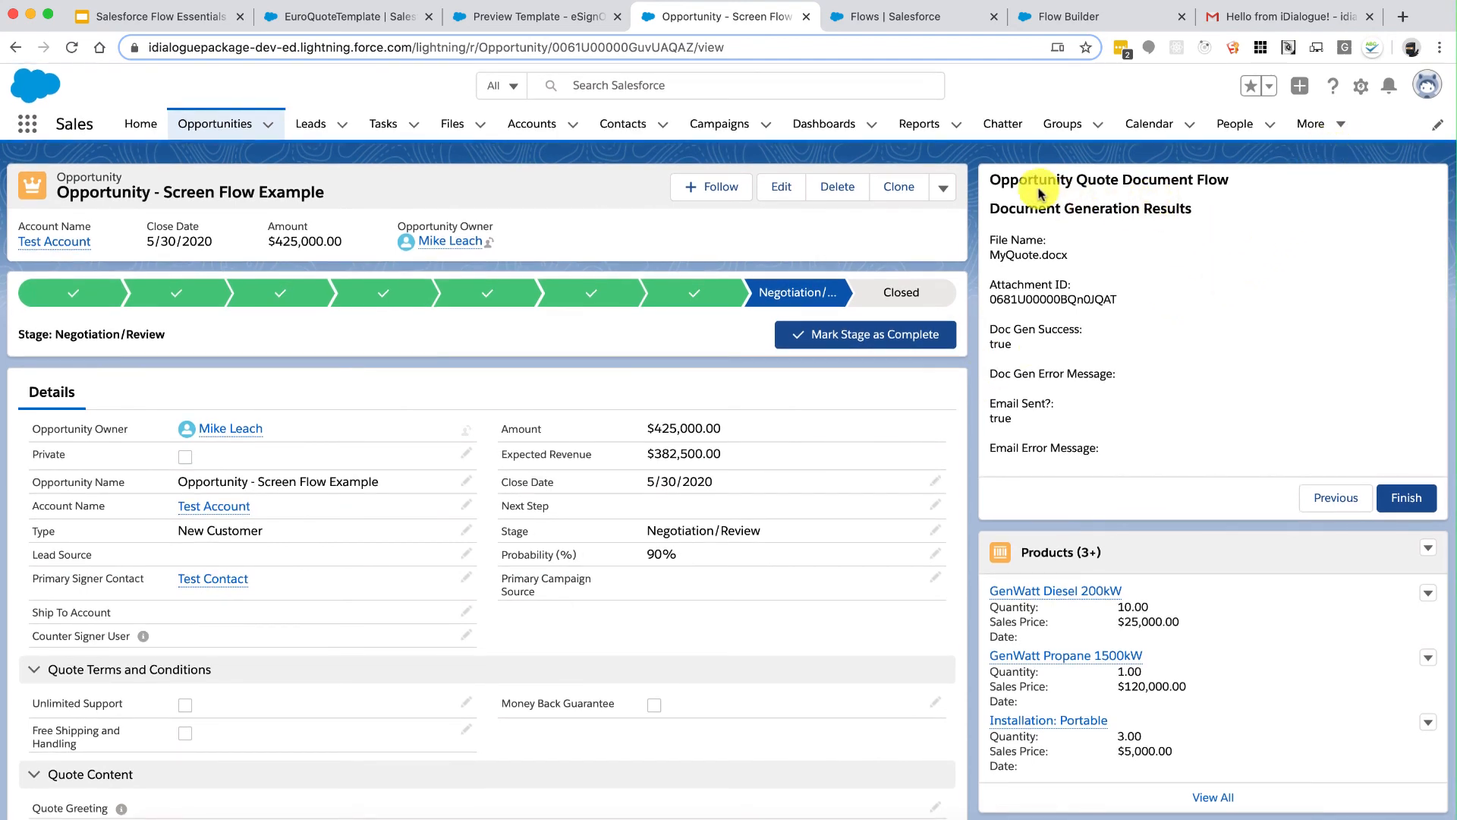
Step: Step the quote flow back twice to its file and template screen, then open the Setup menu
{"action": "left_click_drag", "start_coordinate": [1034, 181], "coordinate": [1162, 384]}
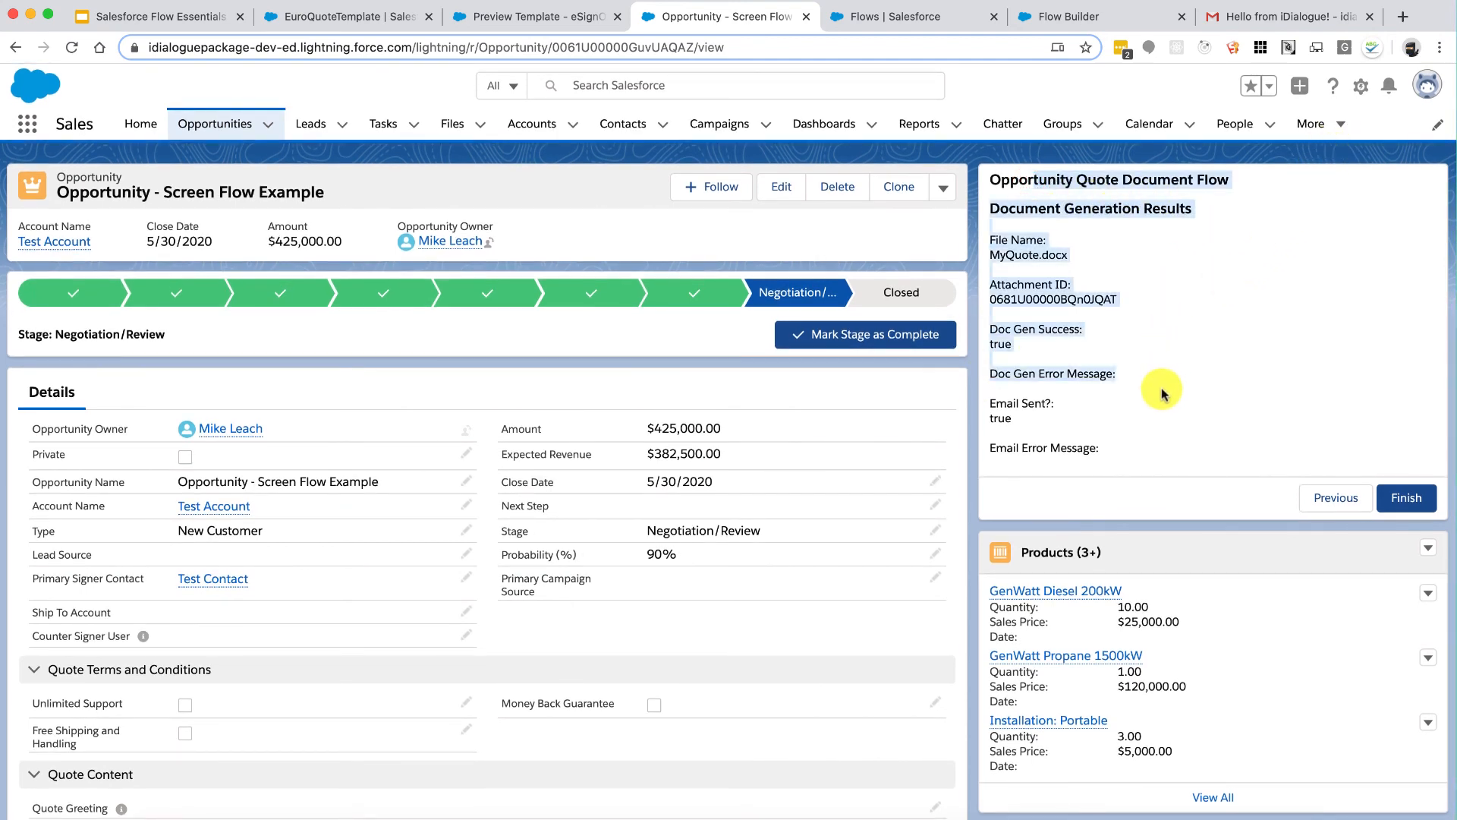
{"action": "left_click", "coordinate": [1161, 389]}
{"action": "left_click", "coordinate": [1334, 497]}
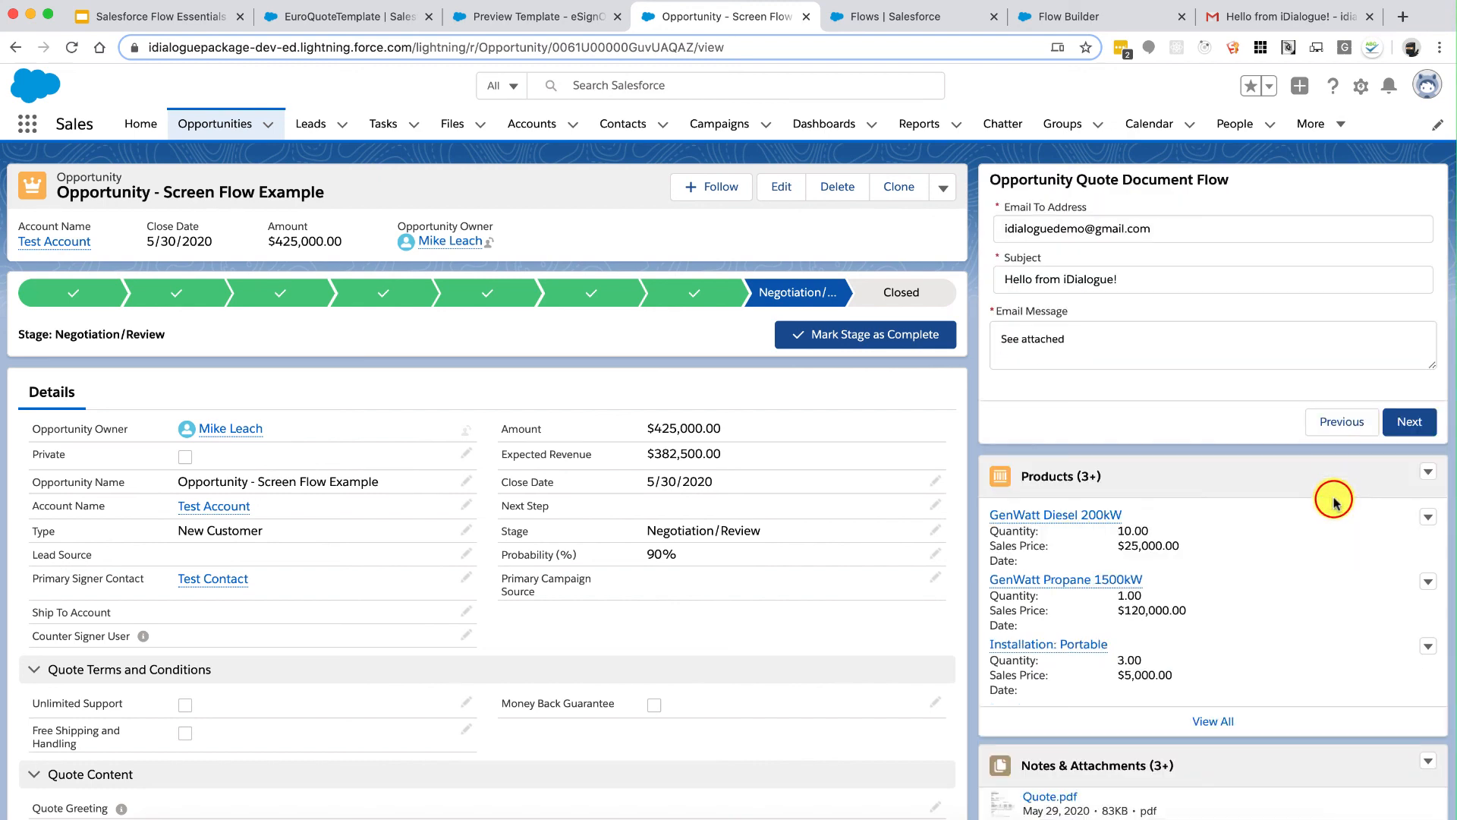
{"action": "left_click", "coordinate": [1342, 421]}
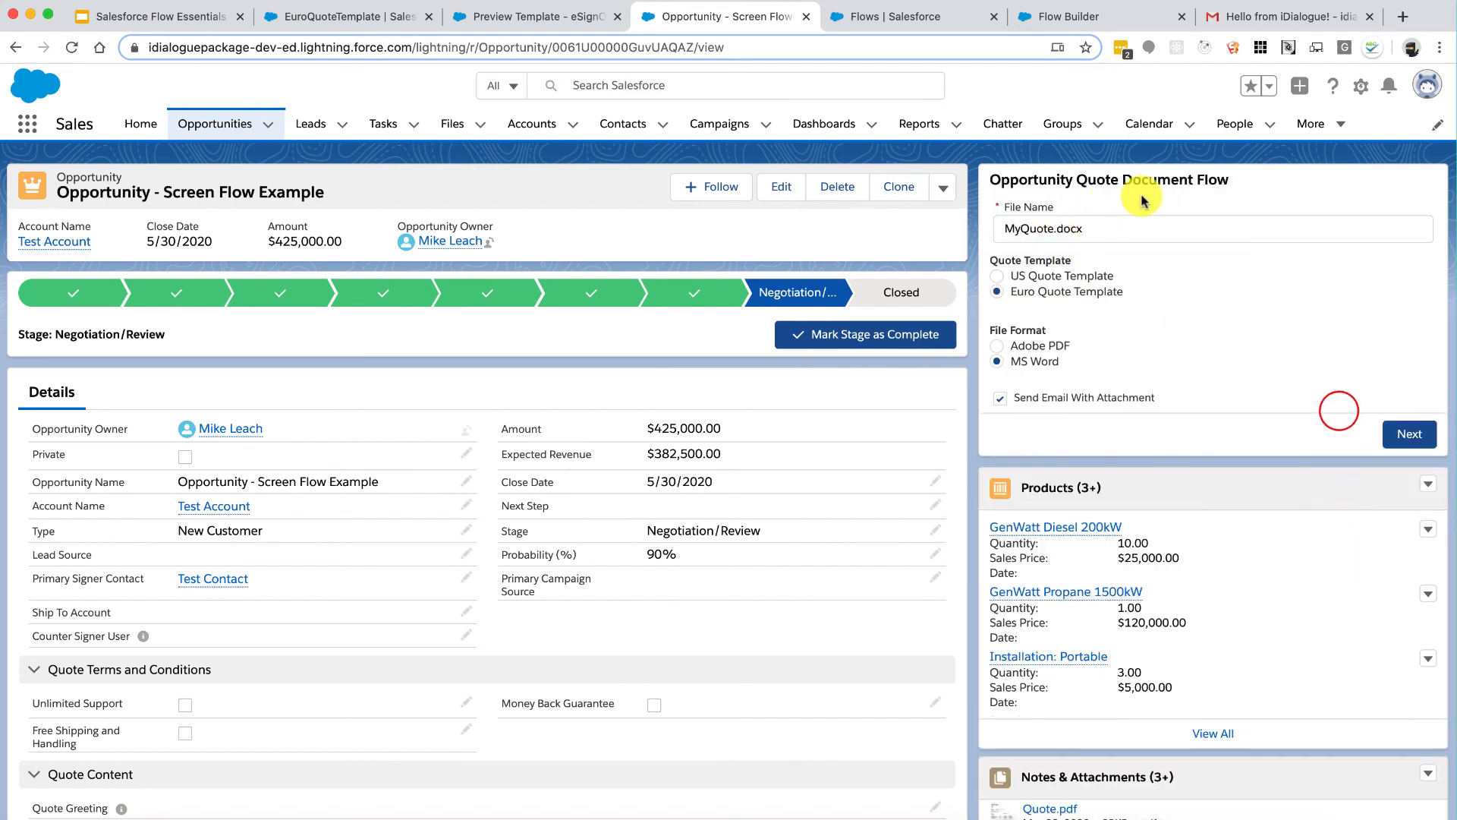
{"action": "left_click", "coordinate": [1360, 86]}
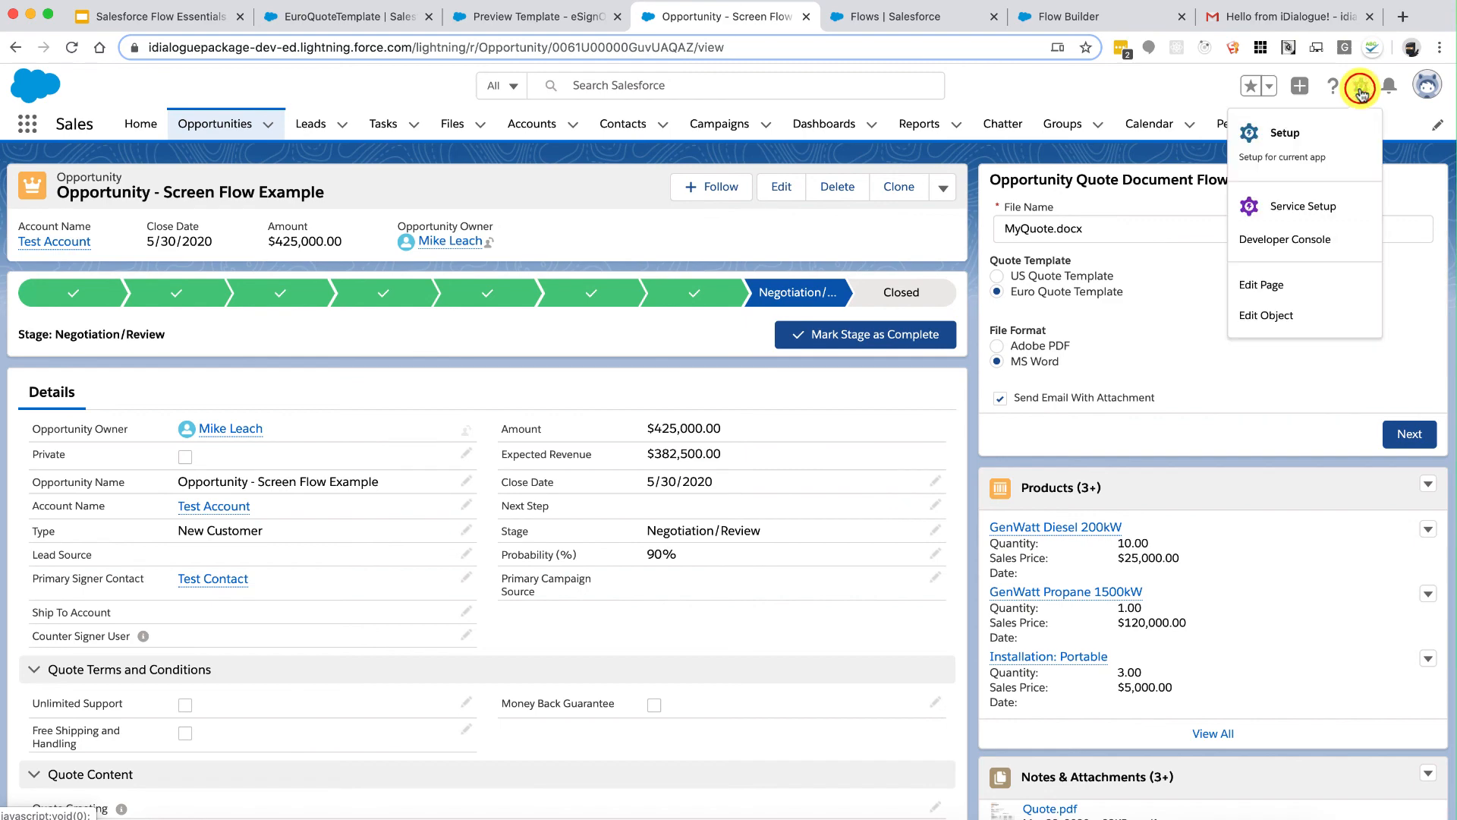
Step: Edit the Opportunity record page and select its Activity/Details tabs component
{"action": "left_click", "coordinate": [1260, 285]}
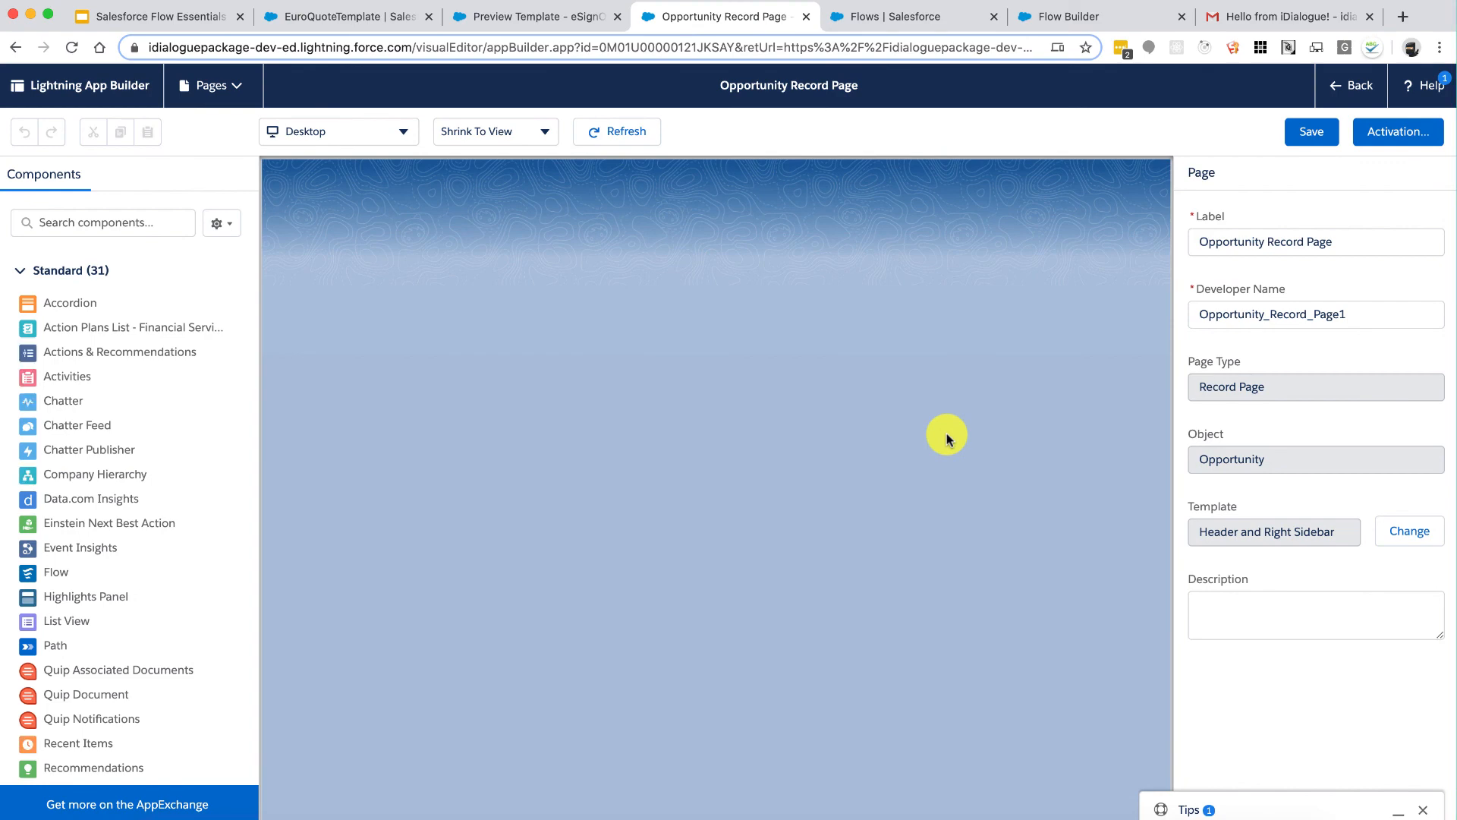
{"action": "left_click", "coordinate": [624, 457]}
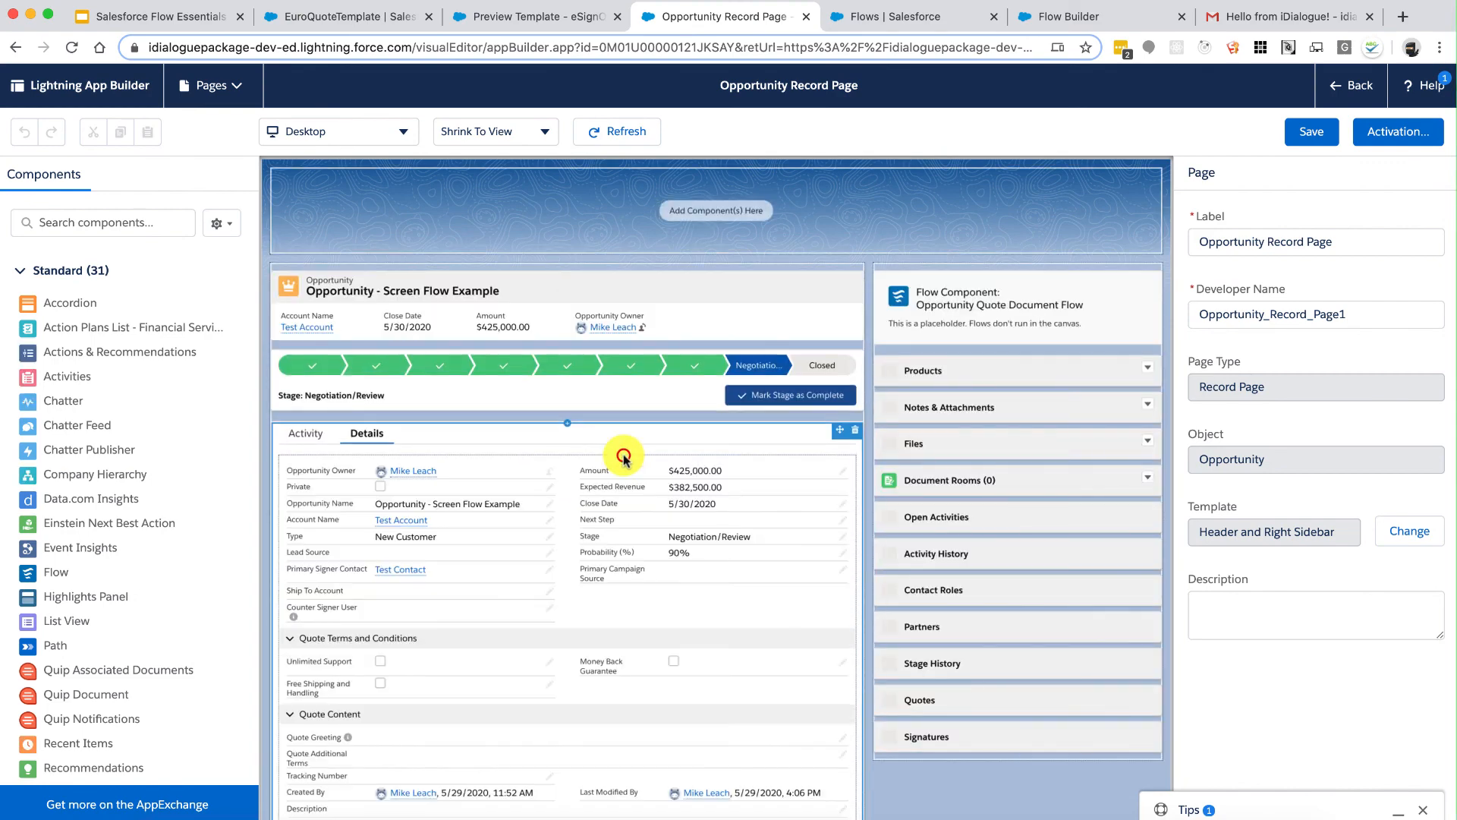
{"action": "left_click", "coordinate": [434, 438]}
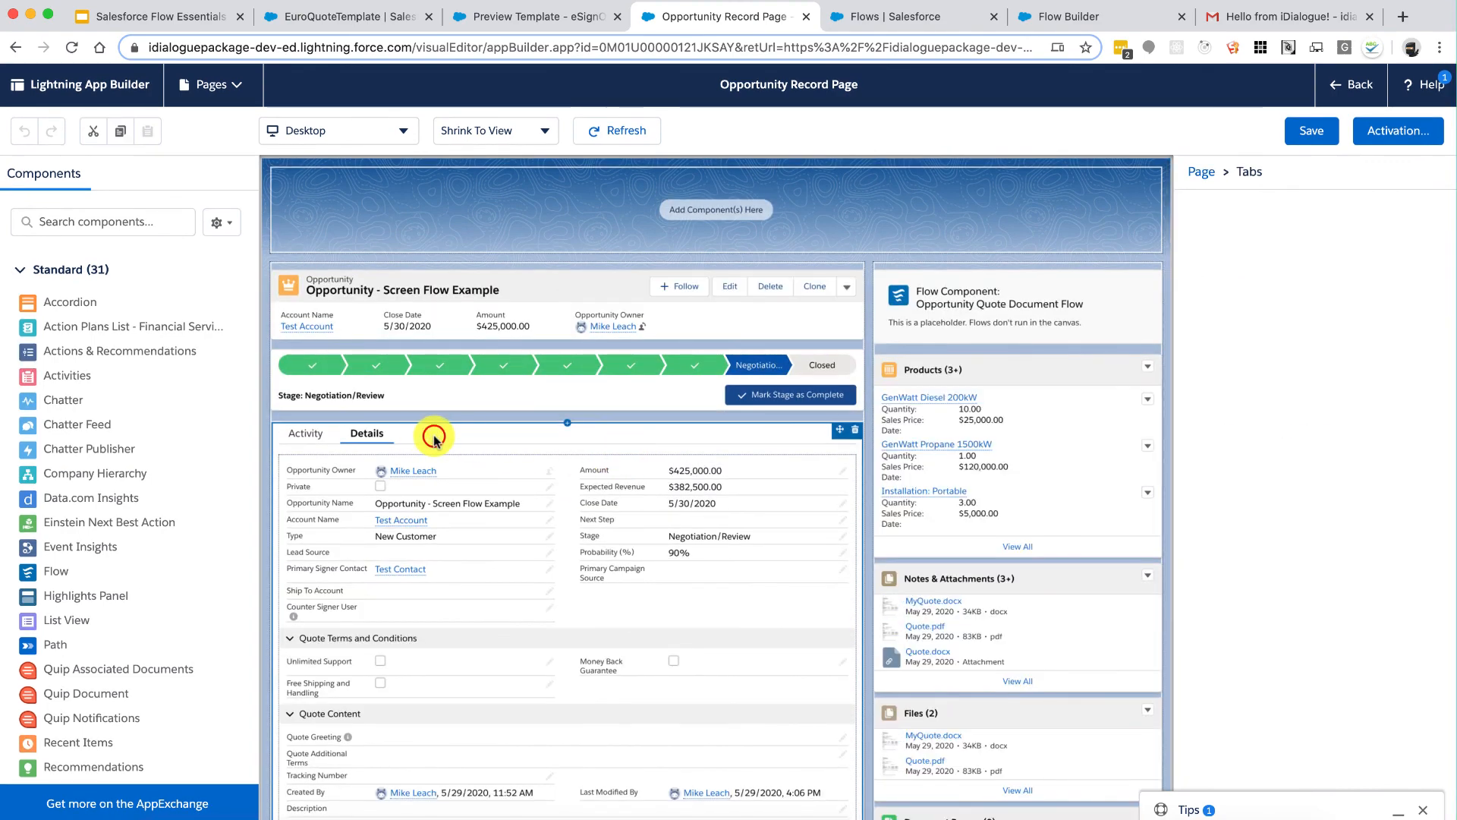
Step: Add a tab with custom label 'Quote Document', switch to it, and select the Quote Document Flow component
{"action": "left_click", "coordinate": [1231, 383]}
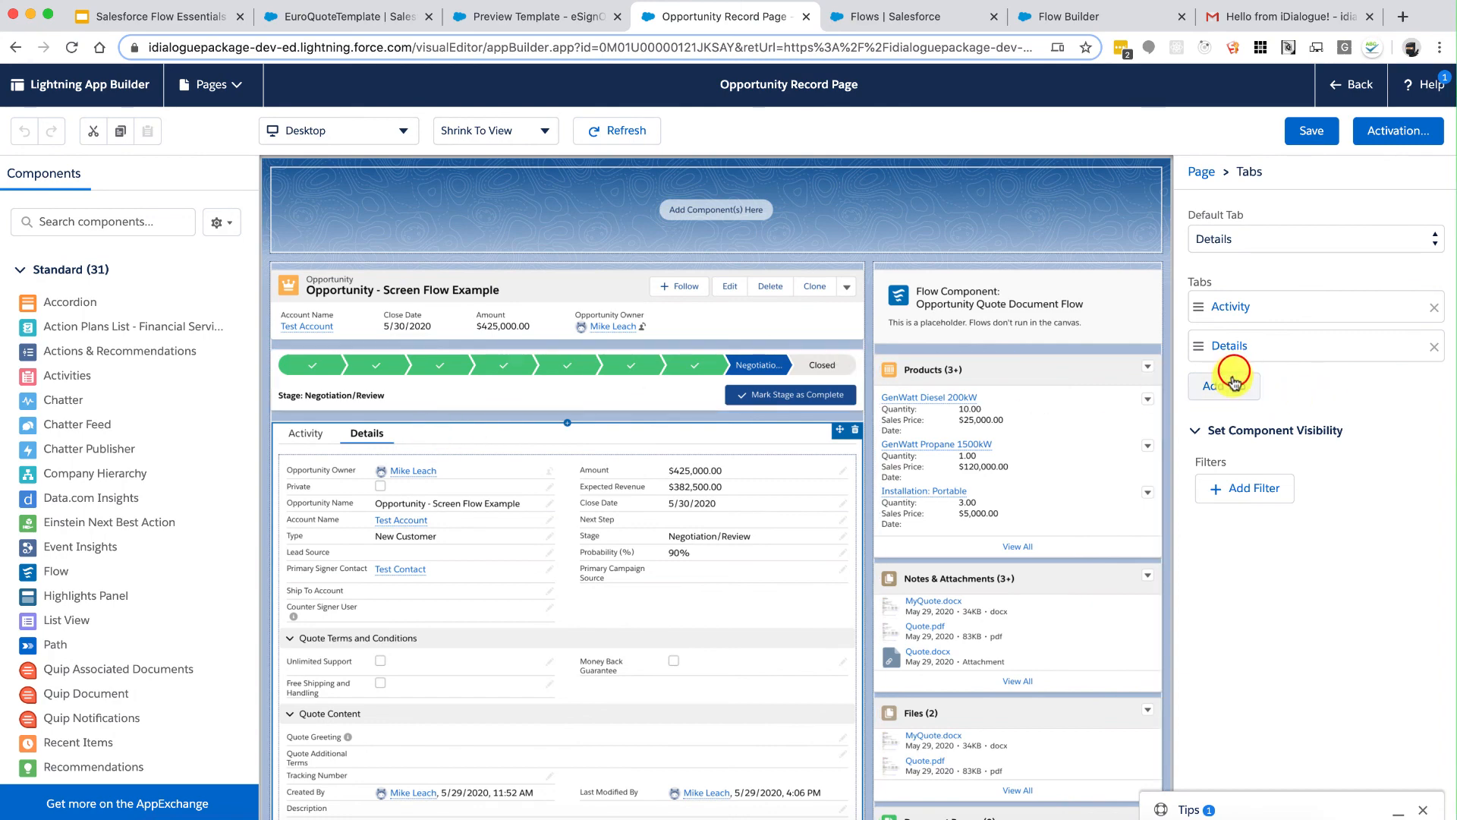
{"action": "left_click", "coordinate": [1234, 384]}
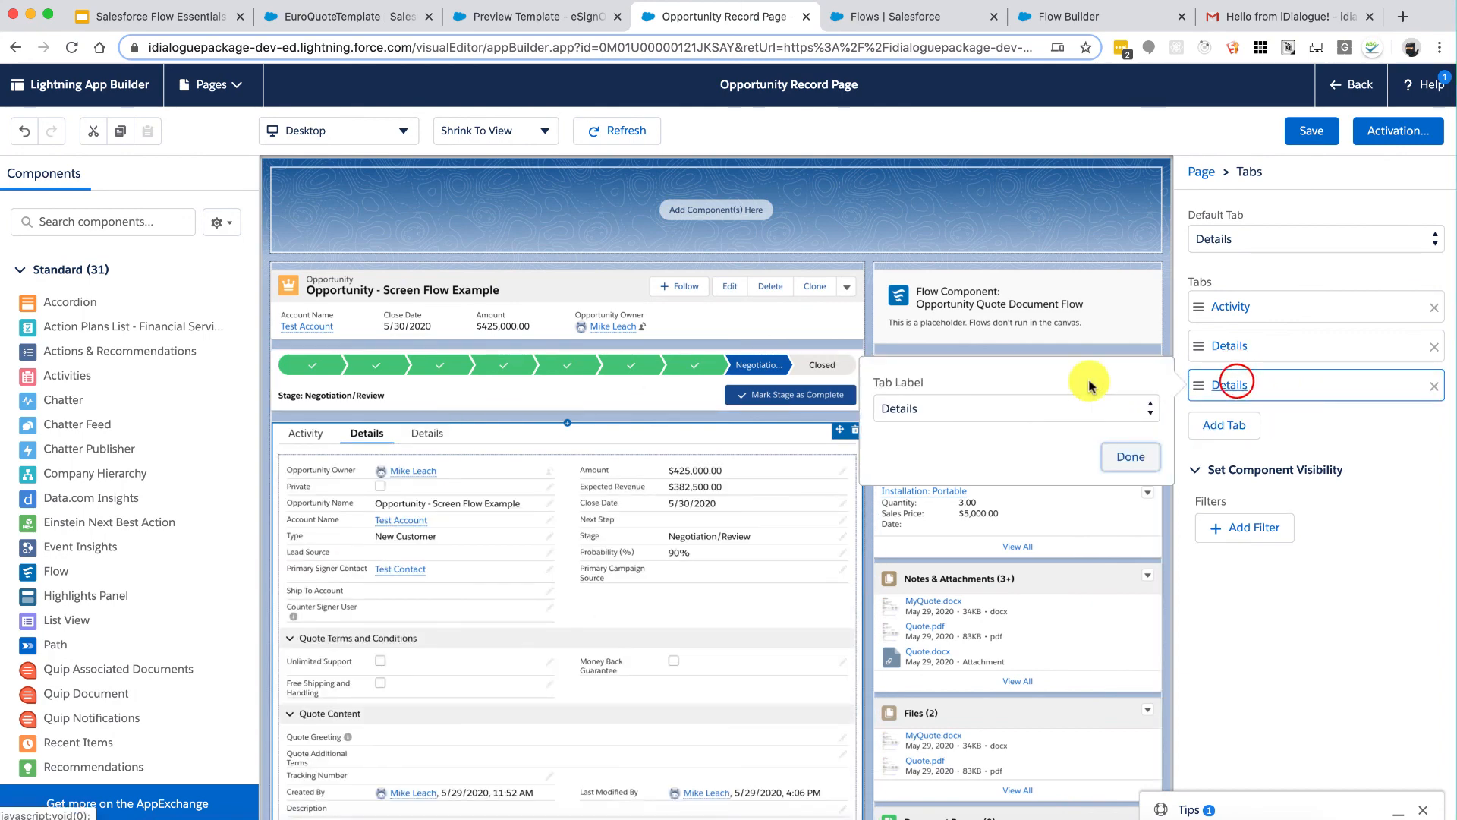
{"action": "left_click", "coordinate": [1028, 408]}
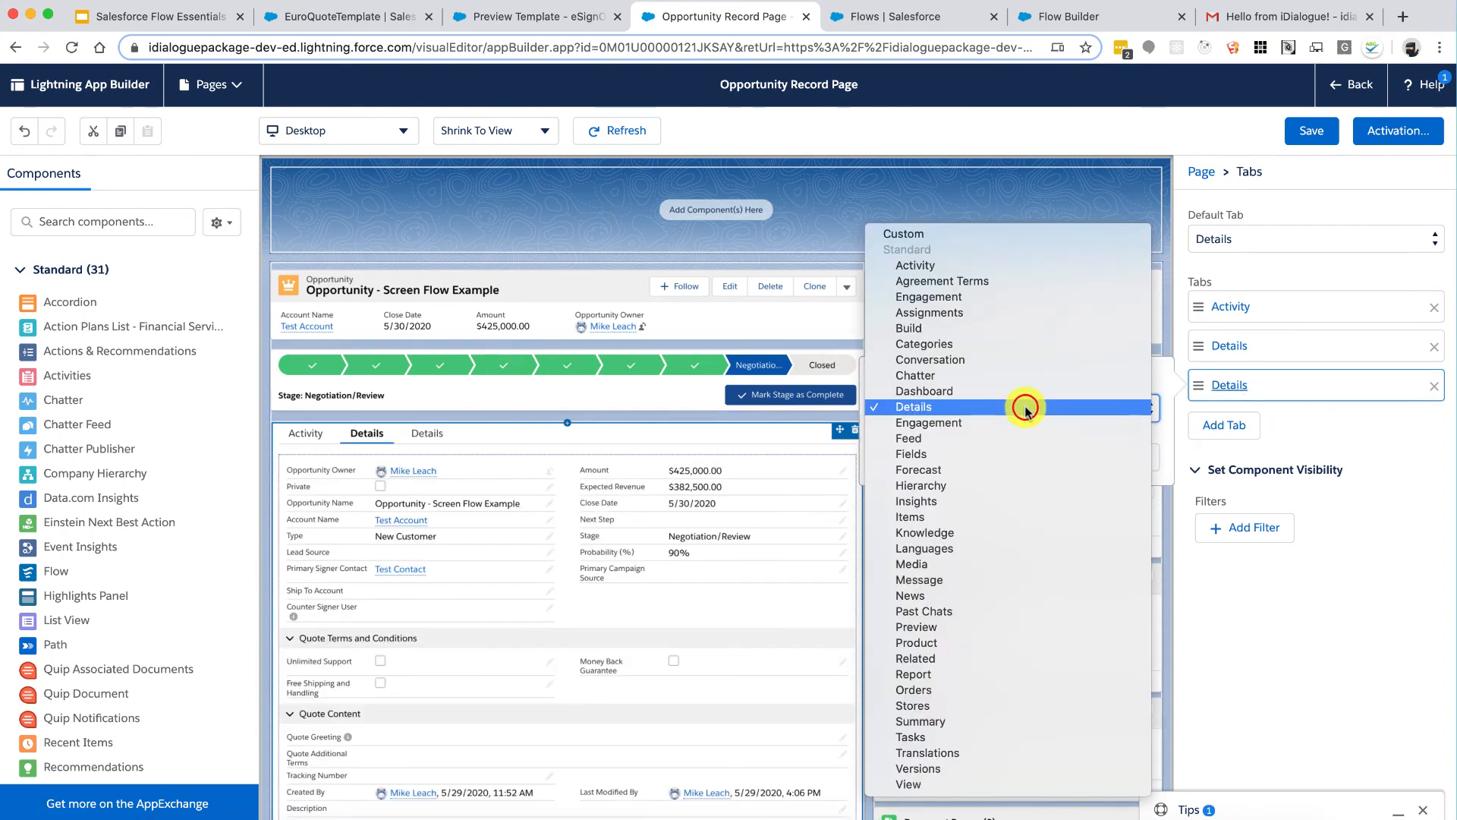
{"action": "left_click", "coordinate": [962, 235]}
{"action": "left_click", "coordinate": [961, 460]}
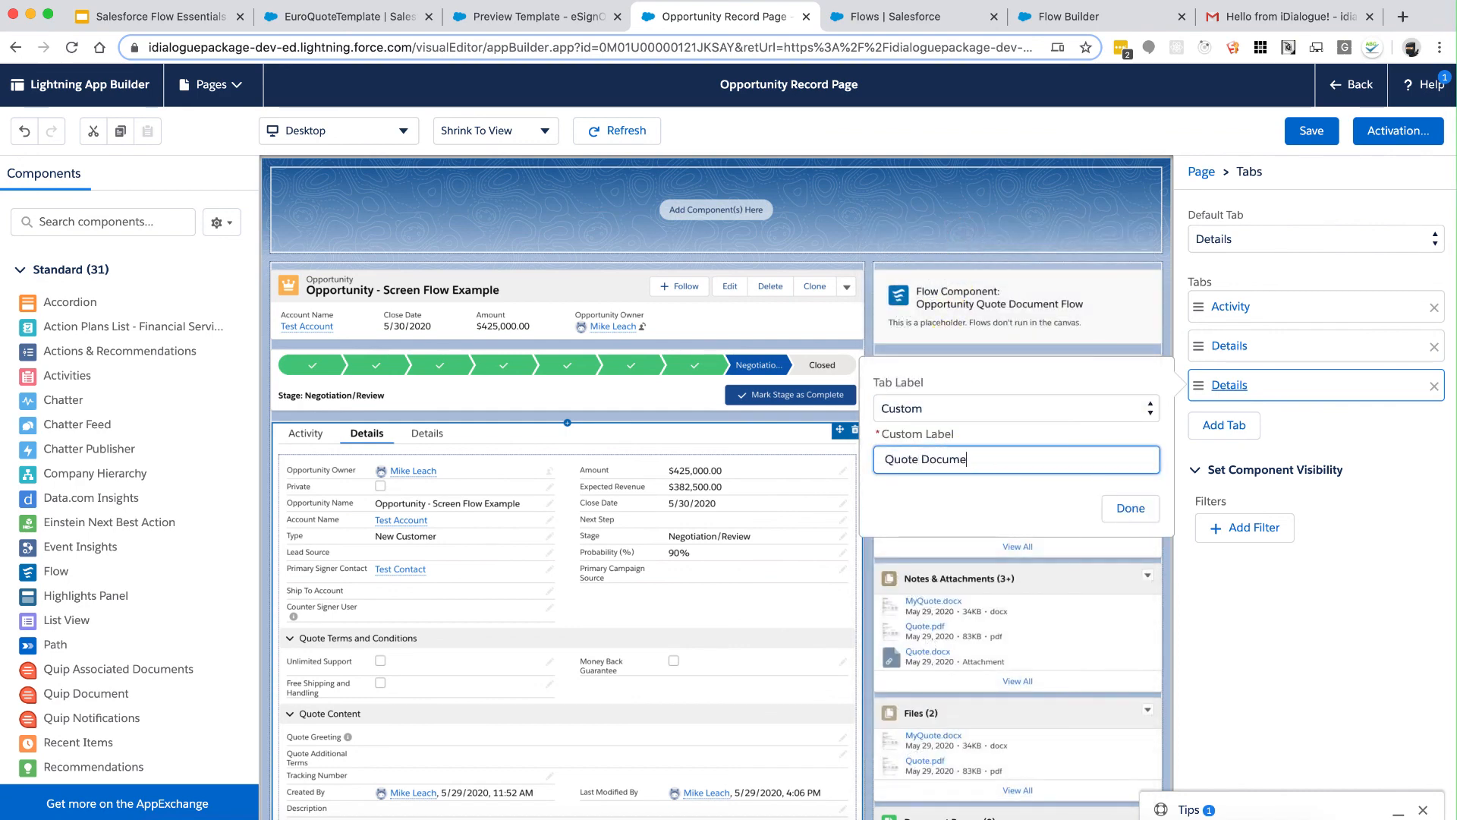
{"action": "left_click", "coordinate": [1129, 506]}
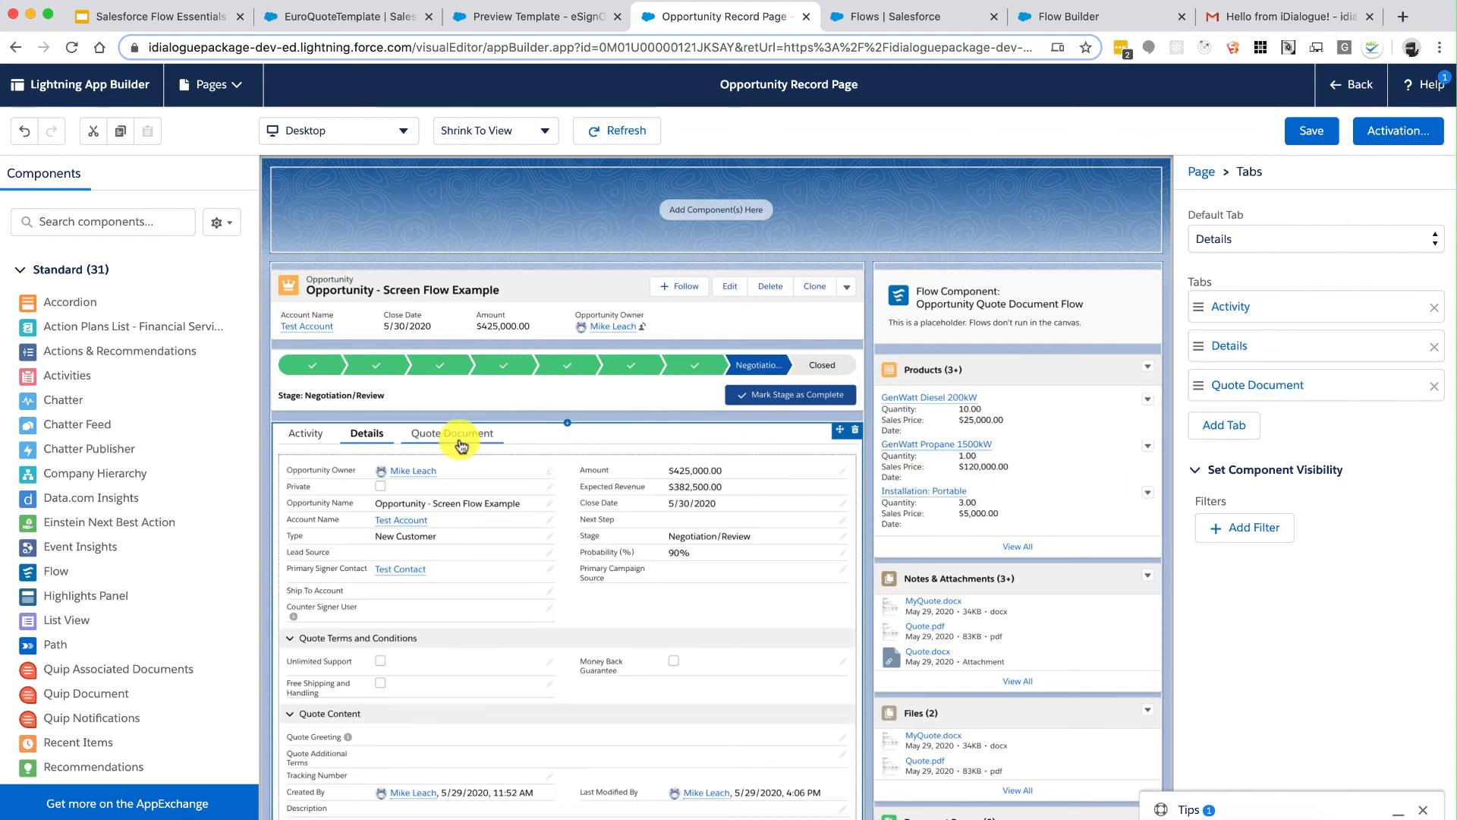
{"action": "left_click", "coordinate": [460, 437]}
{"action": "left_click", "coordinate": [979, 311]}
Step: Place the Opportunity Quote Document Flow in the Quote Document tab, save the page and exit the editor
{"action": "left_click_drag", "start_coordinate": [979, 311], "coordinate": [657, 480]}
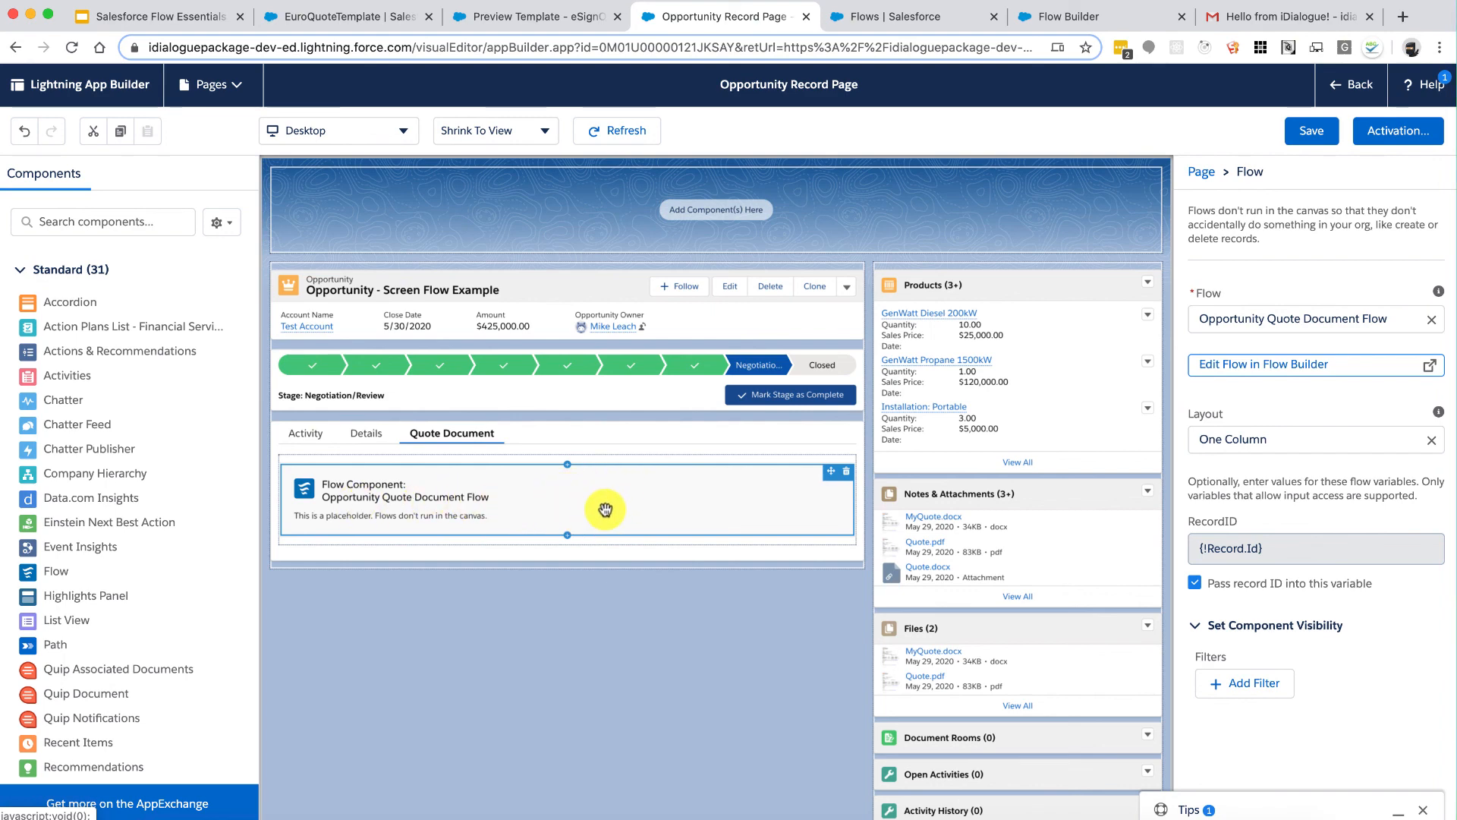
{"action": "left_click", "coordinate": [1311, 129]}
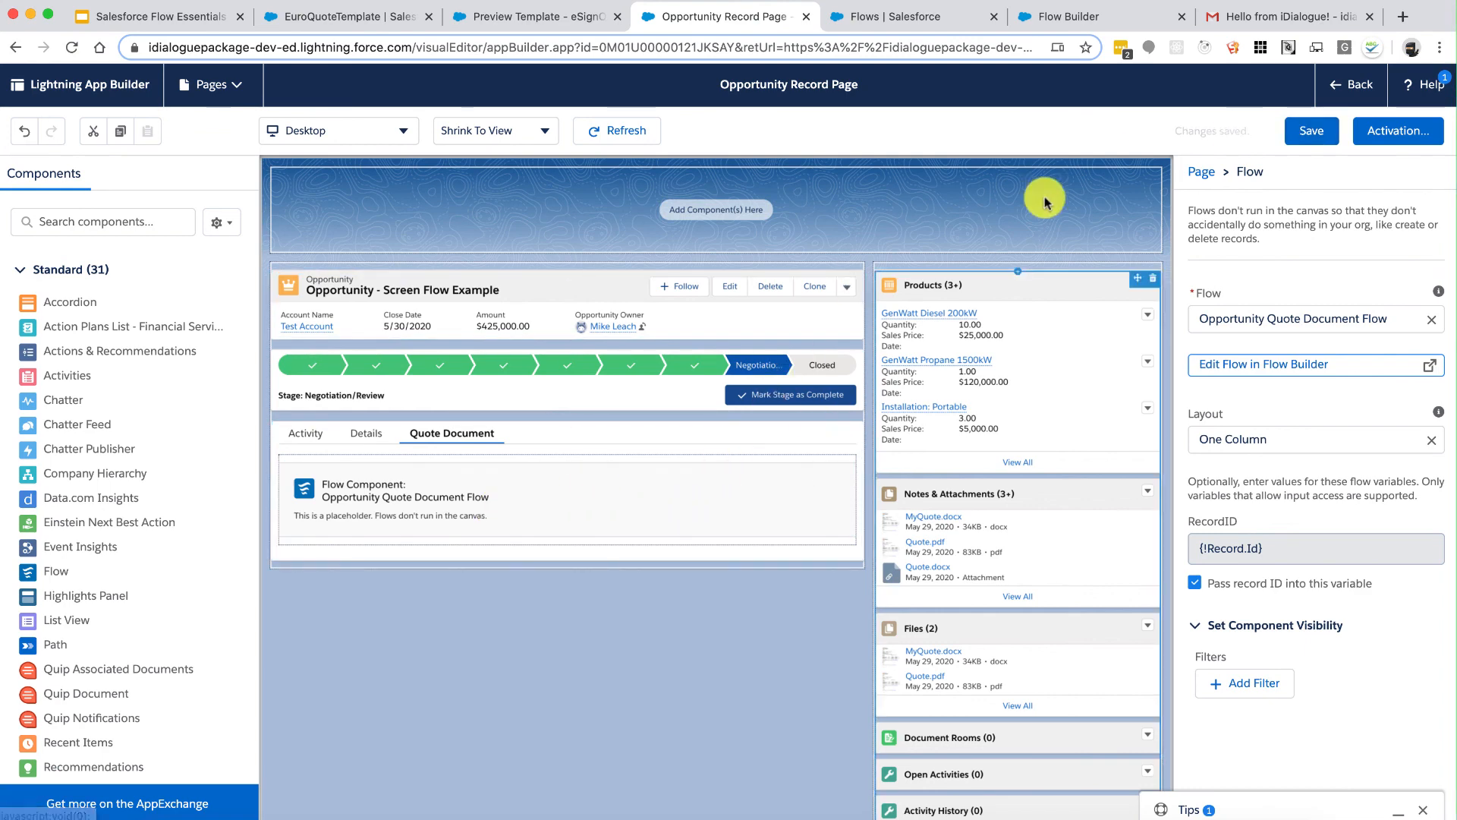
{"action": "left_click", "coordinate": [1349, 91]}
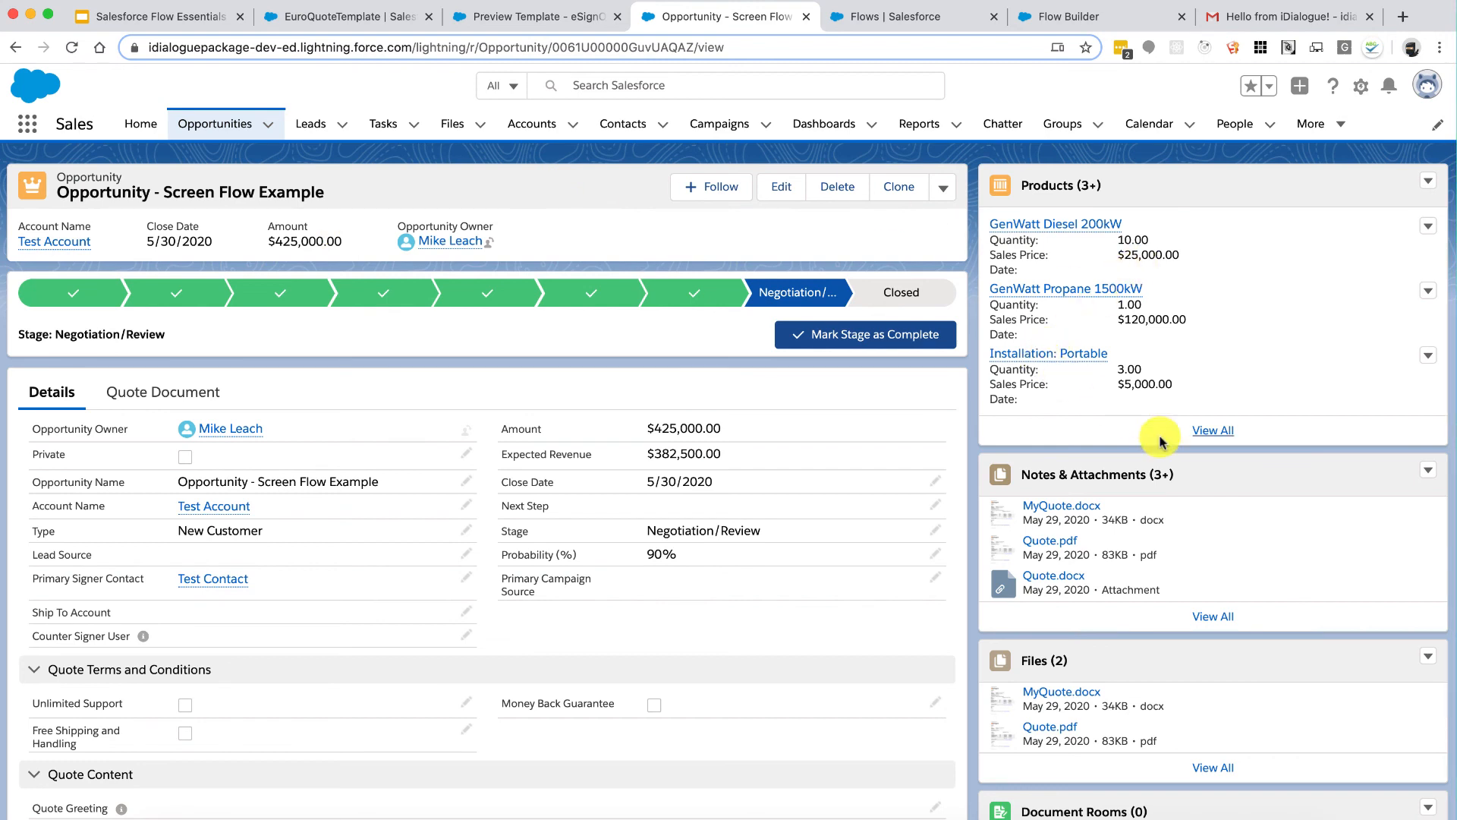
Step: Open the Quote Document tab on the Opportunity record to show the quote flow
{"action": "left_click", "coordinate": [175, 389]}
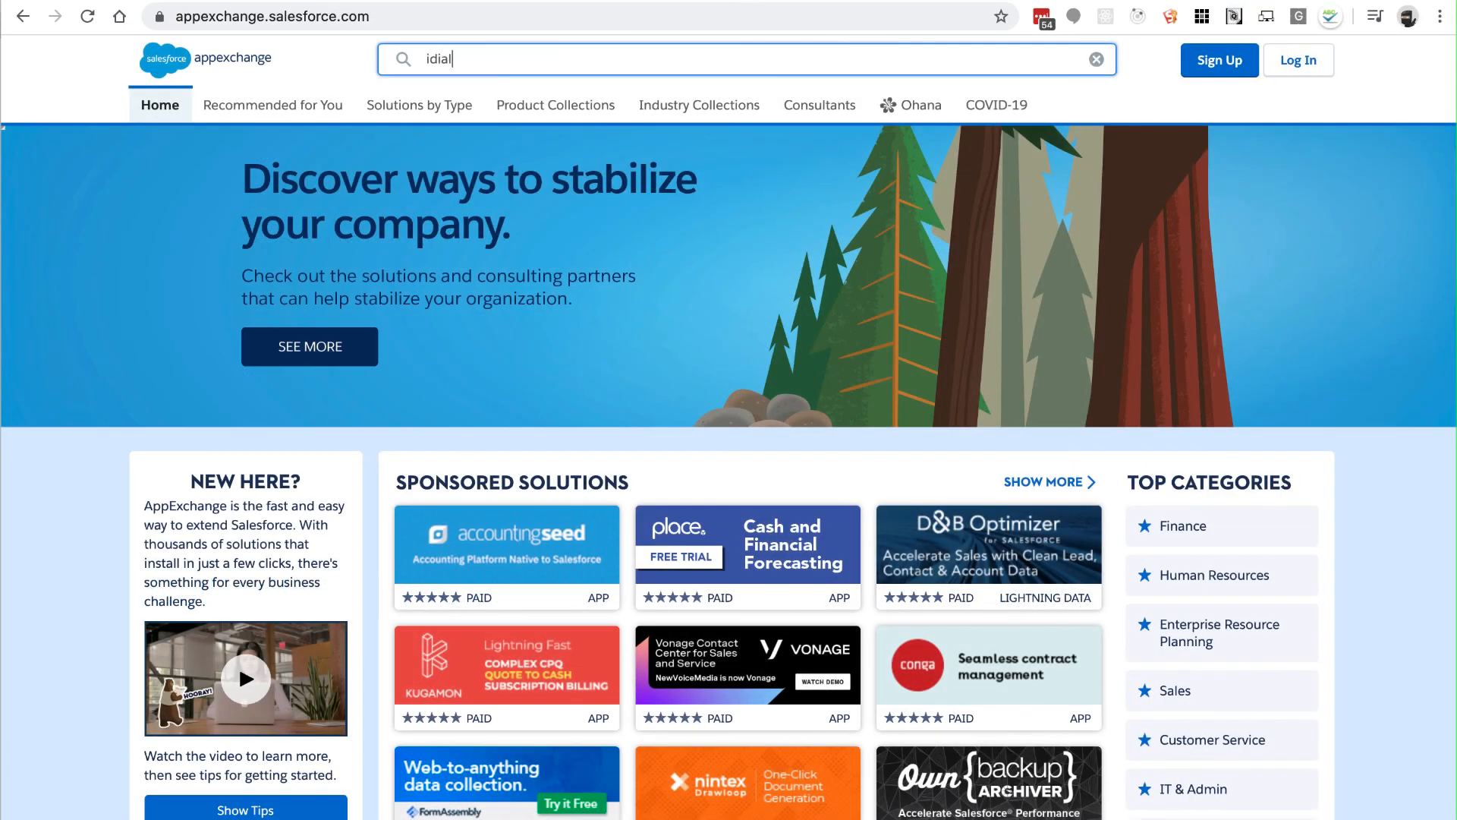
Step: Search AppExchange for 'idialogue', open the iDialogue eSign and Document Generation listing, and choose Get It Now
{"action": "type", "text": "ogue"}
{"action": "key", "text": "Return"}
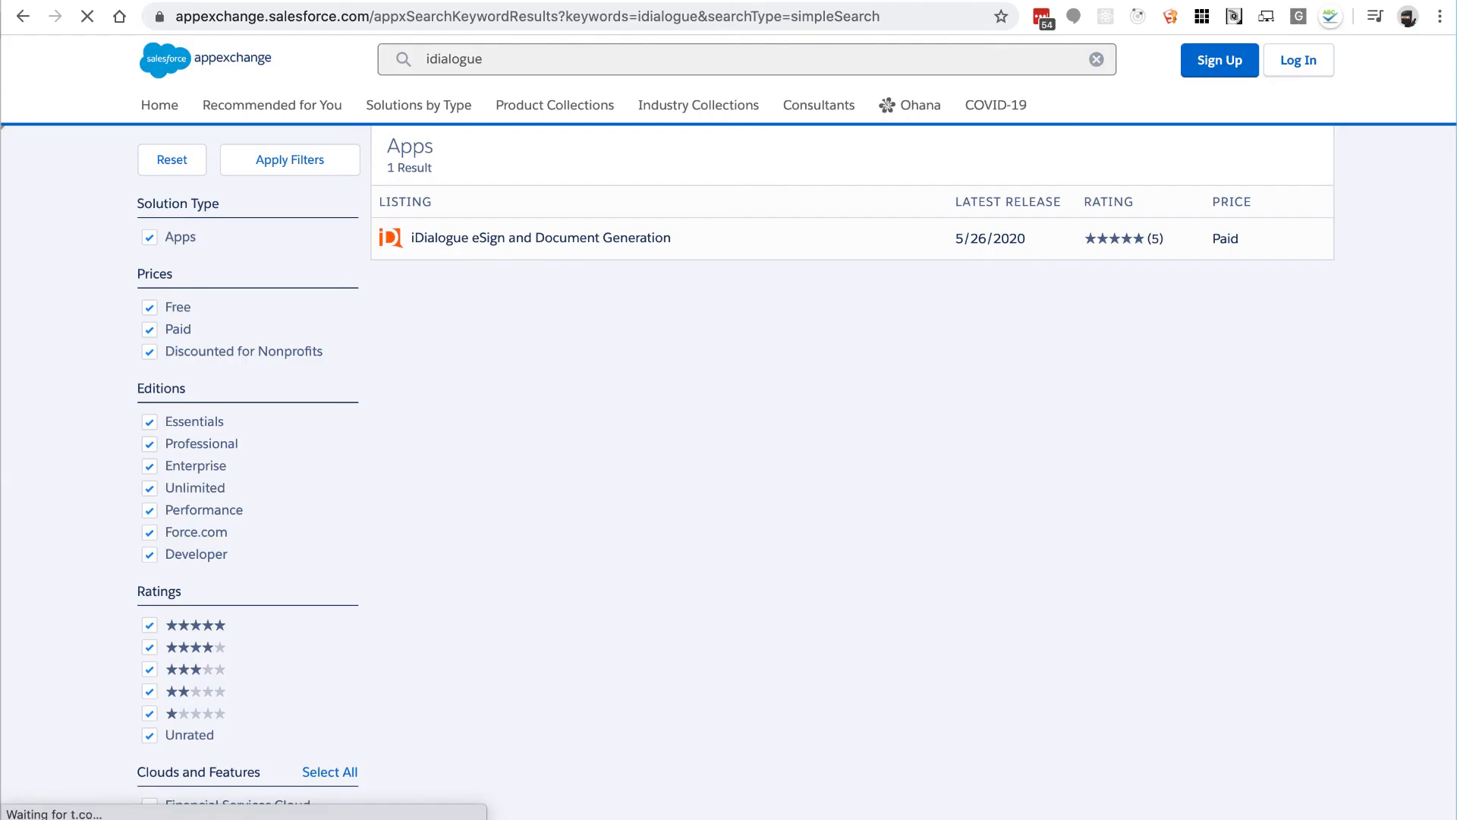
{"action": "left_click", "coordinate": [485, 239]}
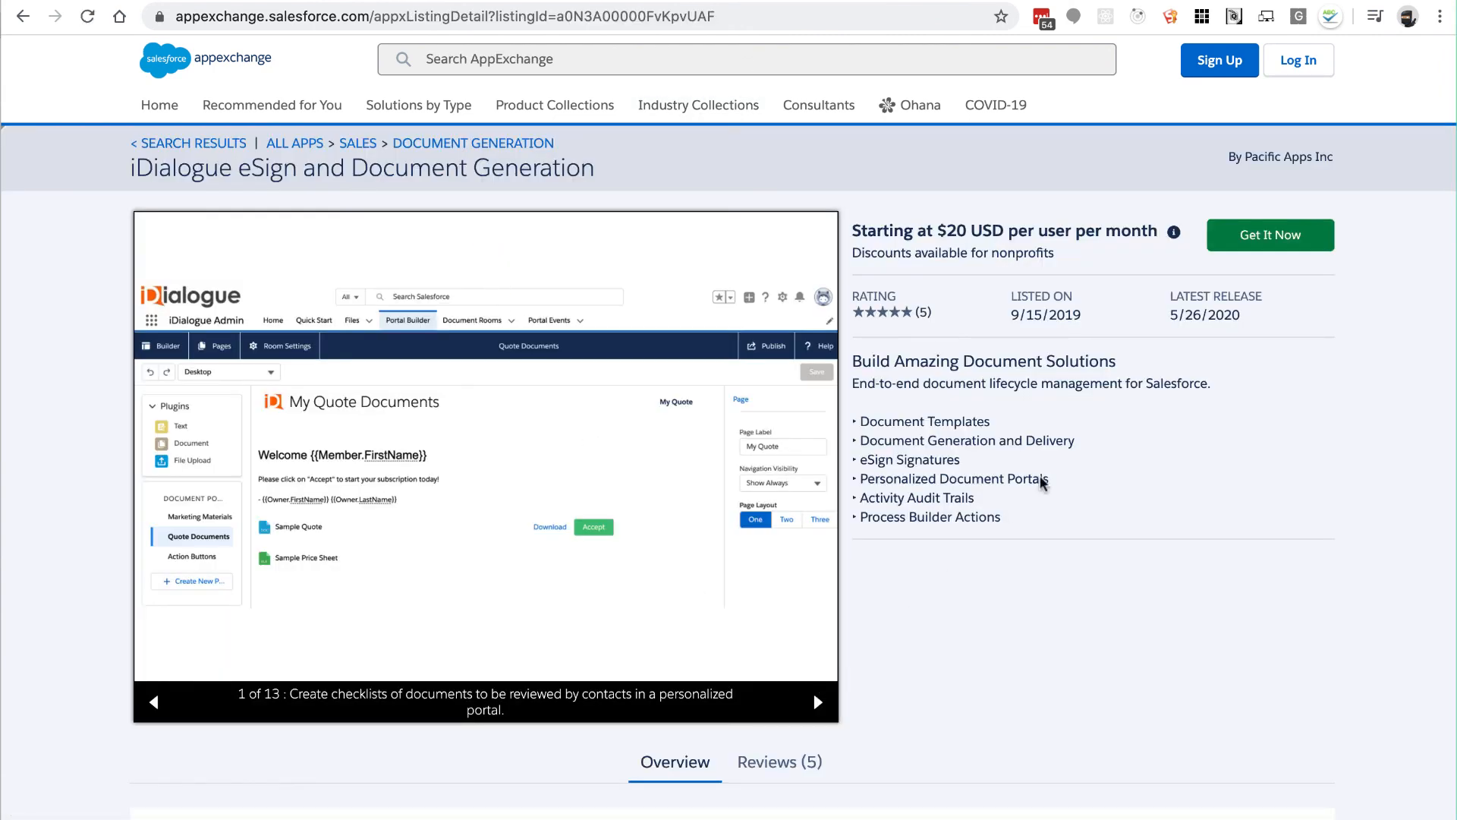
{"action": "left_click", "coordinate": [1240, 251]}
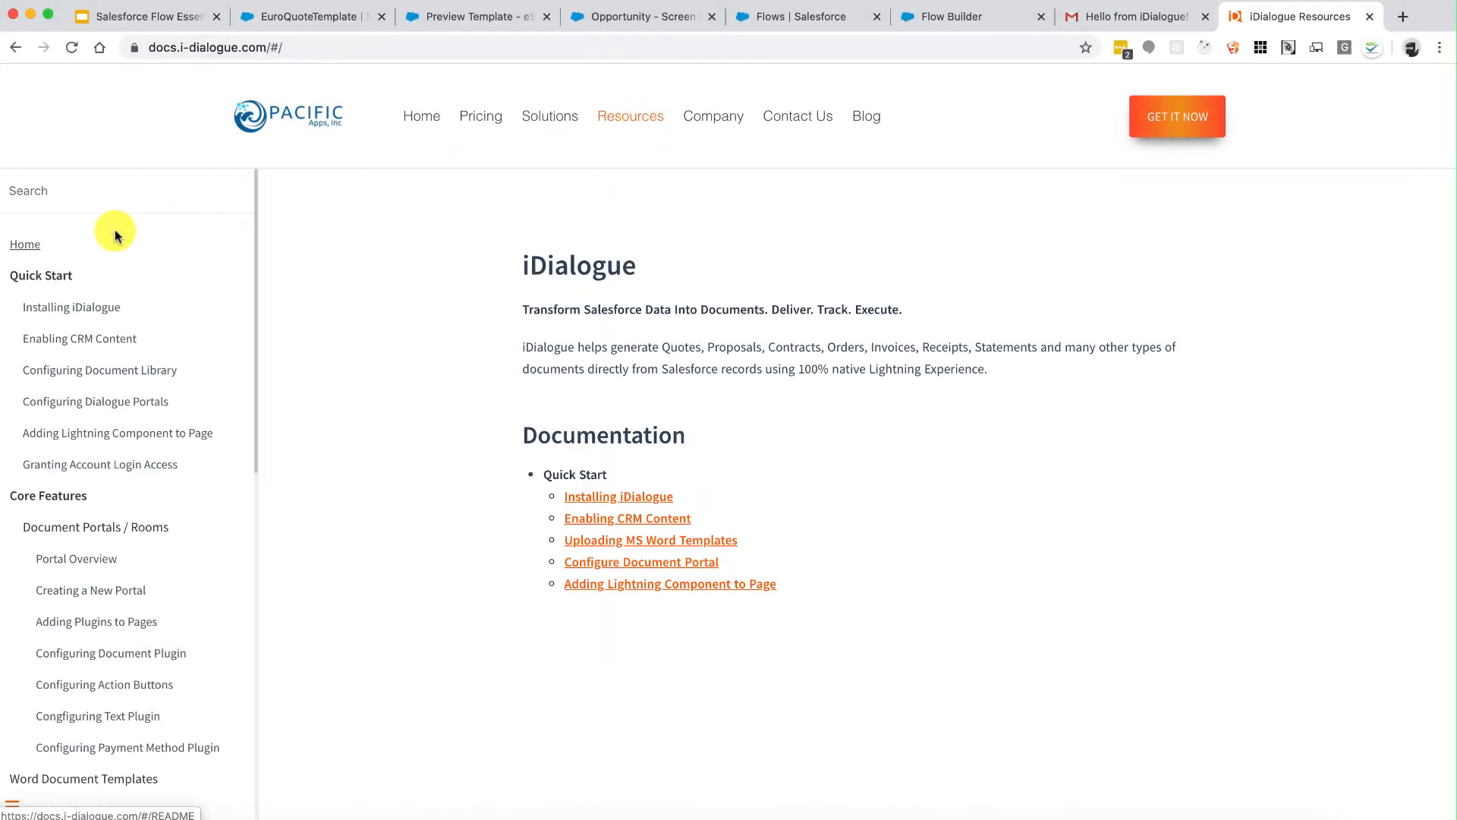
Step: Search the docs for 'flow' and open the Generate a Document in Flow Builder article
{"action": "left_click", "coordinate": [110, 198]}
{"action": "type", "text": "flow bui"}
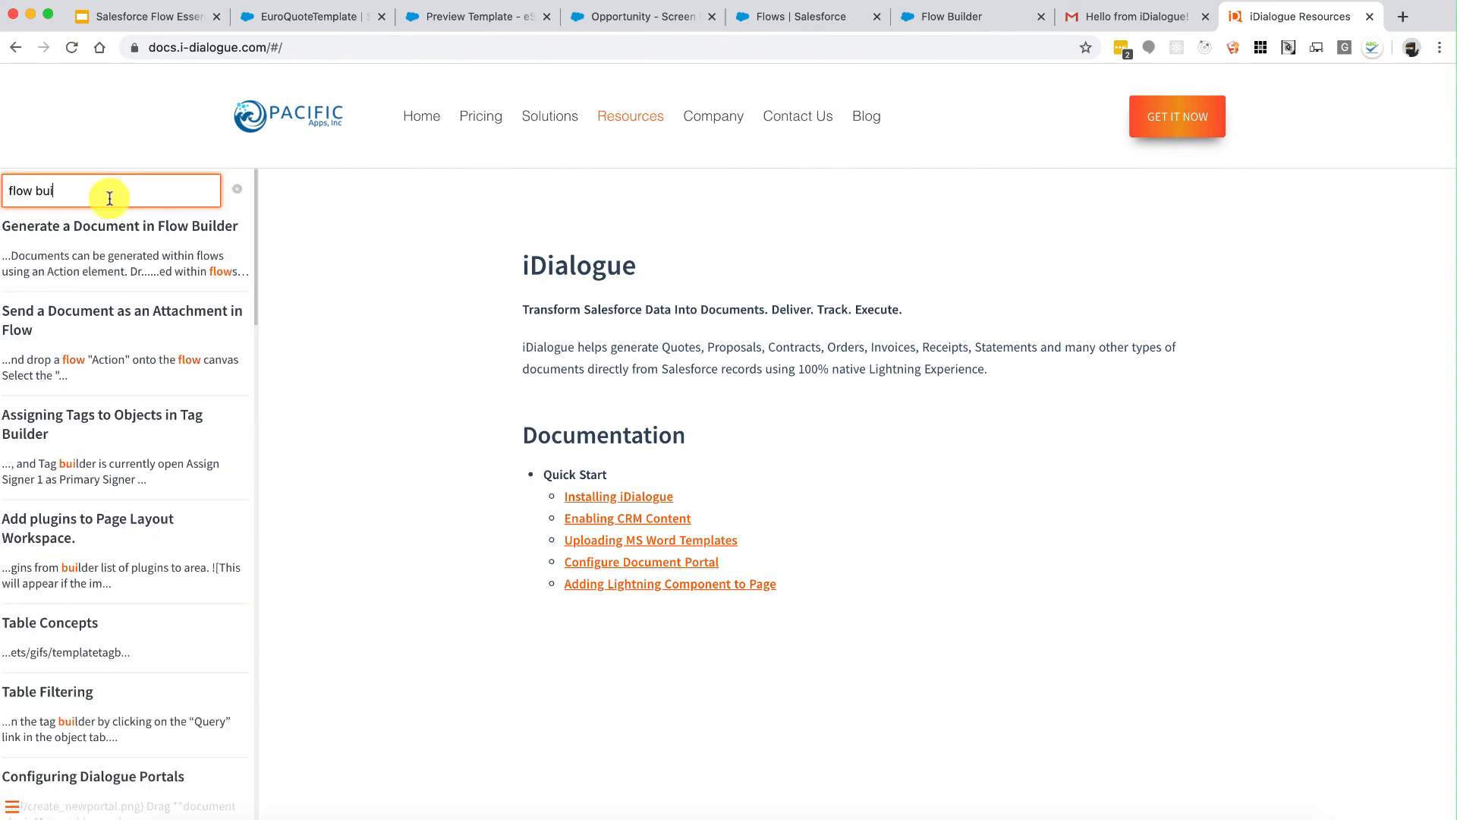
{"action": "left_click", "coordinate": [98, 225]}
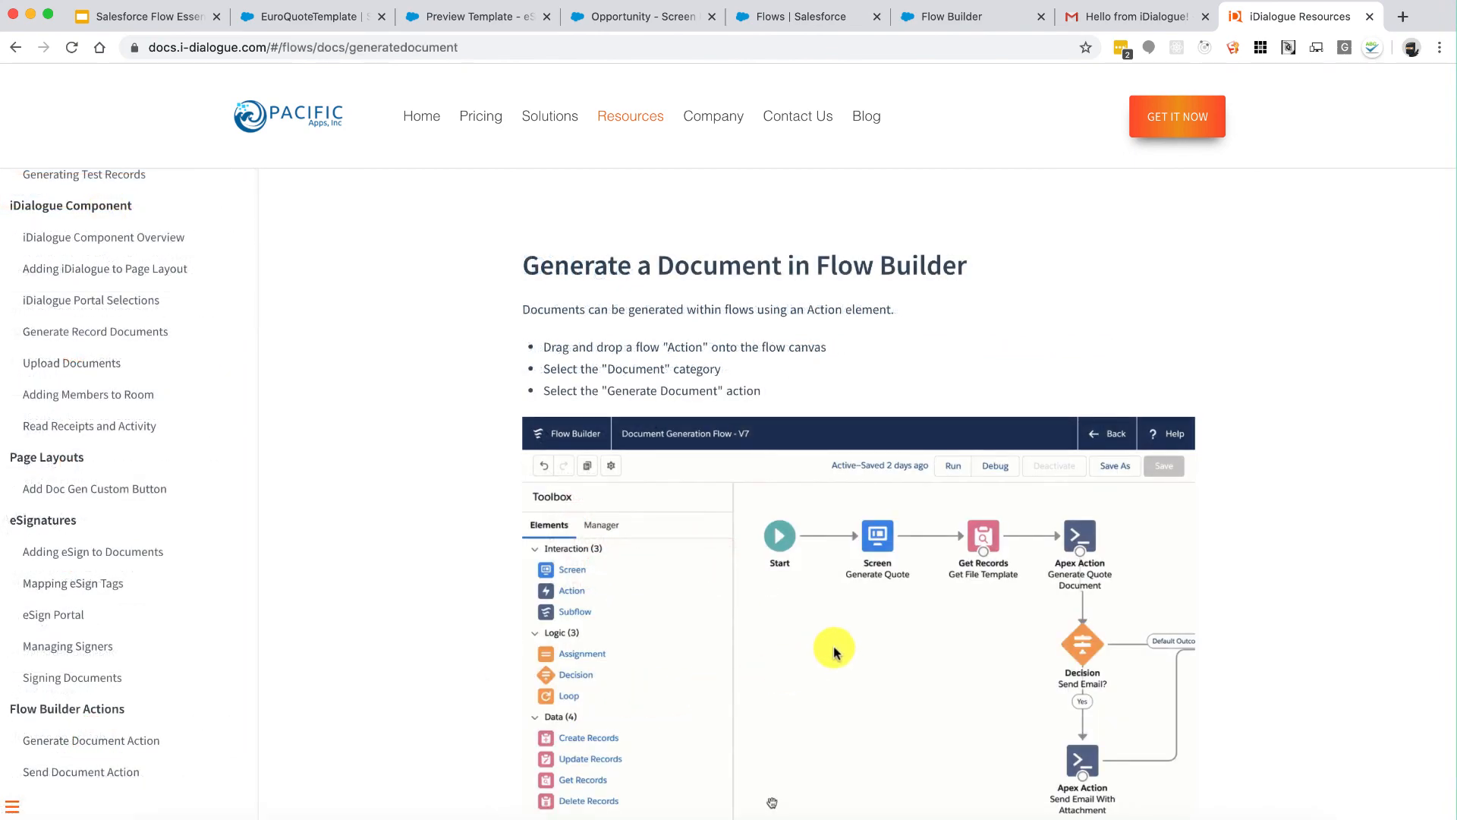
Step: Read down through the article's Record ID, Template ID and optional input sections
{"action": "scroll", "coordinate": [834, 651], "scroll_direction": "down", "scroll_amount": 3}
{"action": "scroll", "coordinate": [833, 651], "scroll_direction": "down", "scroll_amount": 4}
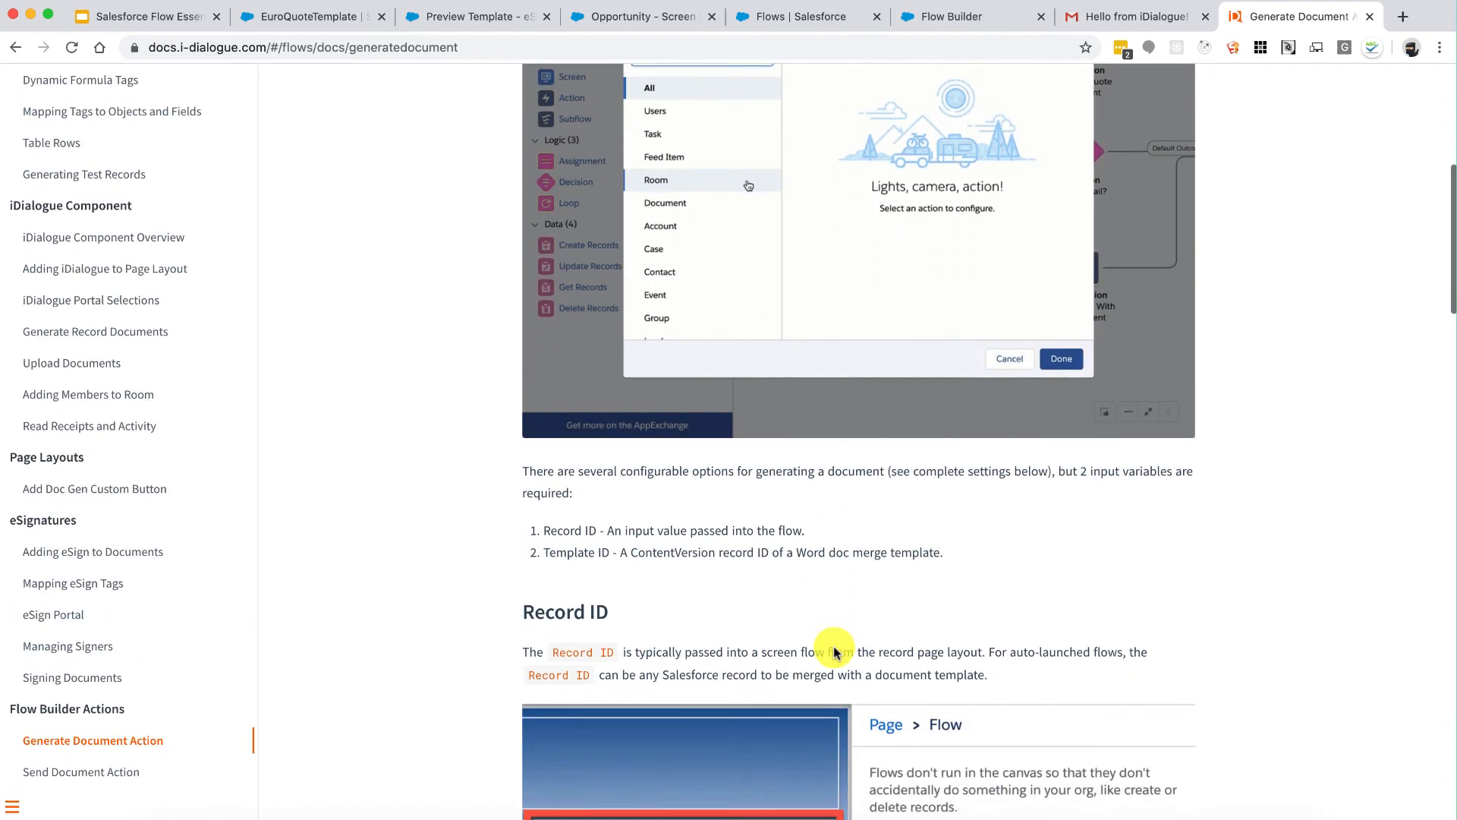
{"action": "scroll", "coordinate": [833, 653], "scroll_direction": "down", "scroll_amount": 4}
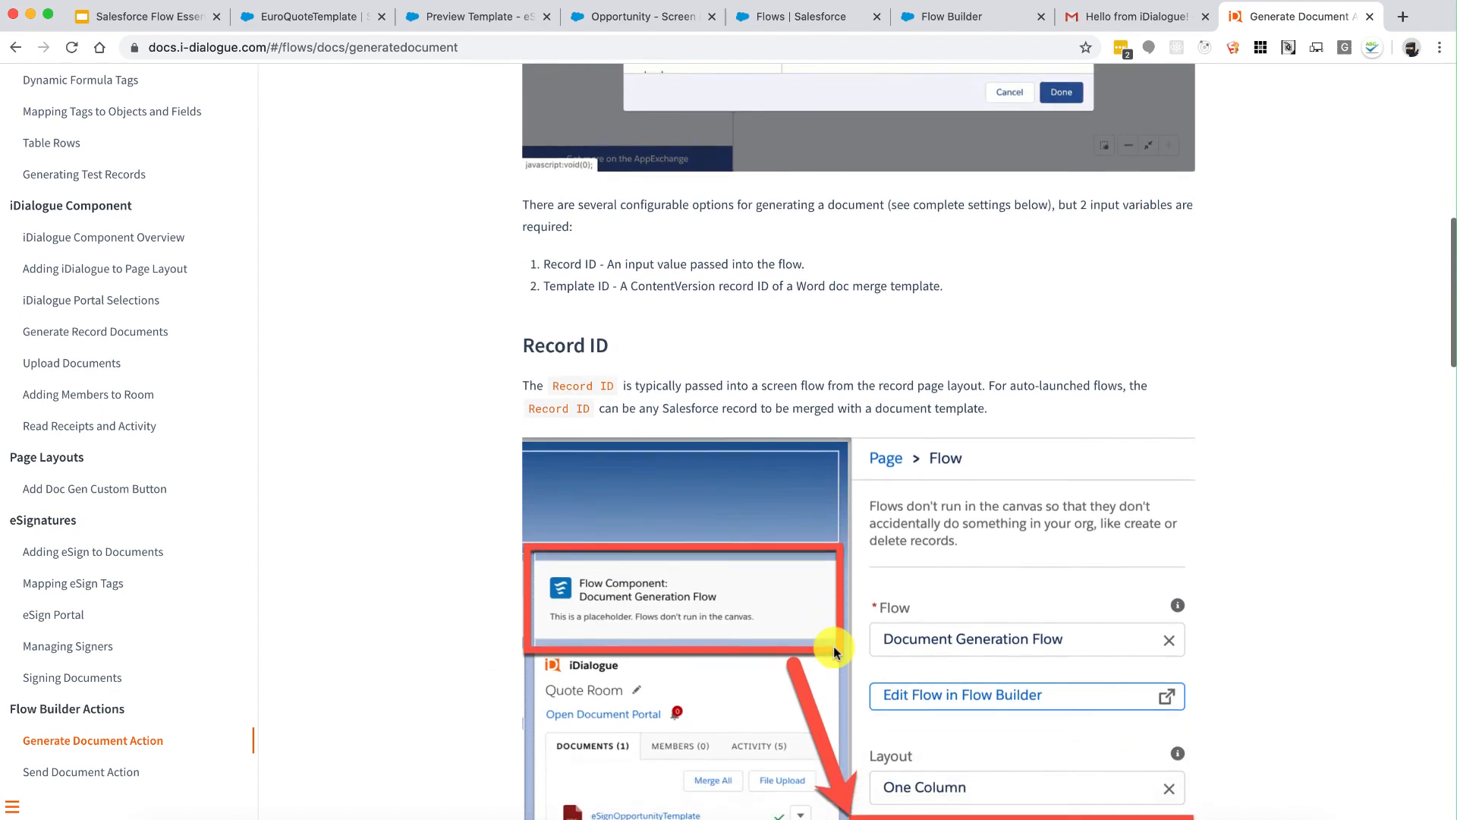
{"action": "scroll", "coordinate": [833, 651], "scroll_direction": "down", "scroll_amount": 5}
{"action": "scroll", "coordinate": [834, 652], "scroll_direction": "down", "scroll_amount": 3}
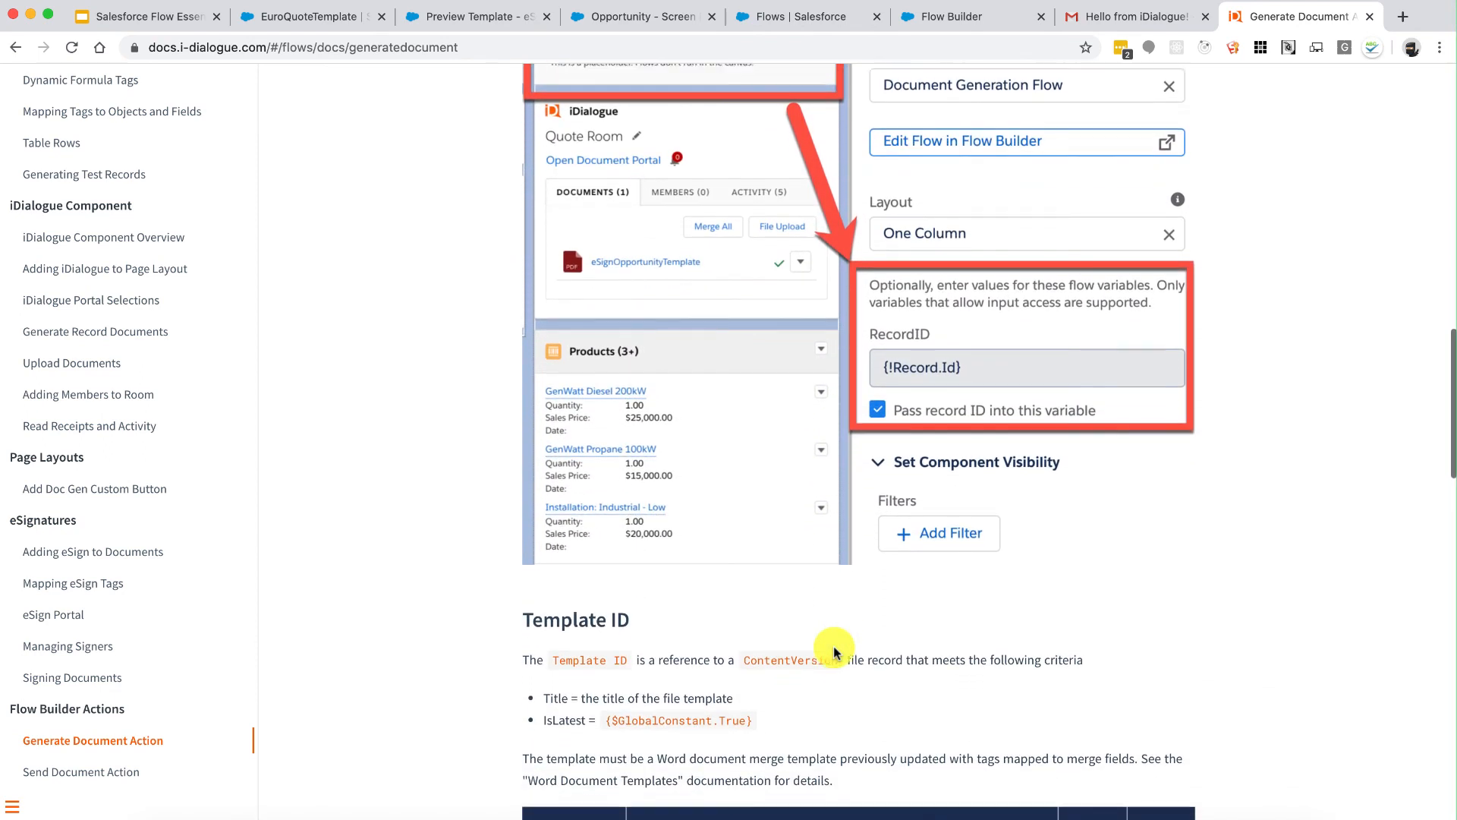
{"action": "scroll", "coordinate": [833, 651], "scroll_direction": "down", "scroll_amount": 6}
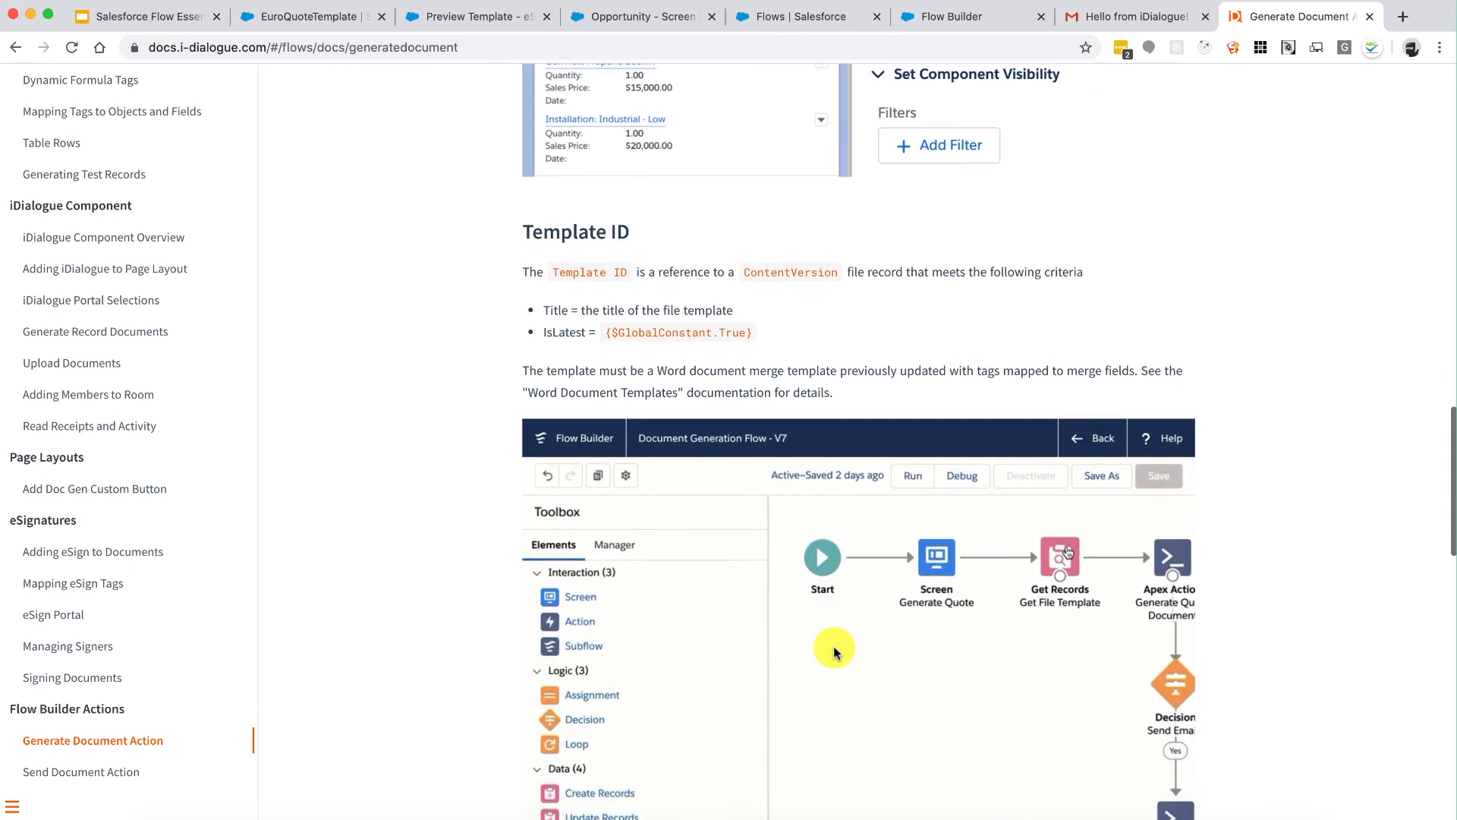
{"action": "scroll", "coordinate": [833, 651], "scroll_direction": "down", "scroll_amount": 7}
{"action": "scroll", "coordinate": [833, 652], "scroll_direction": "down", "scroll_amount": 6}
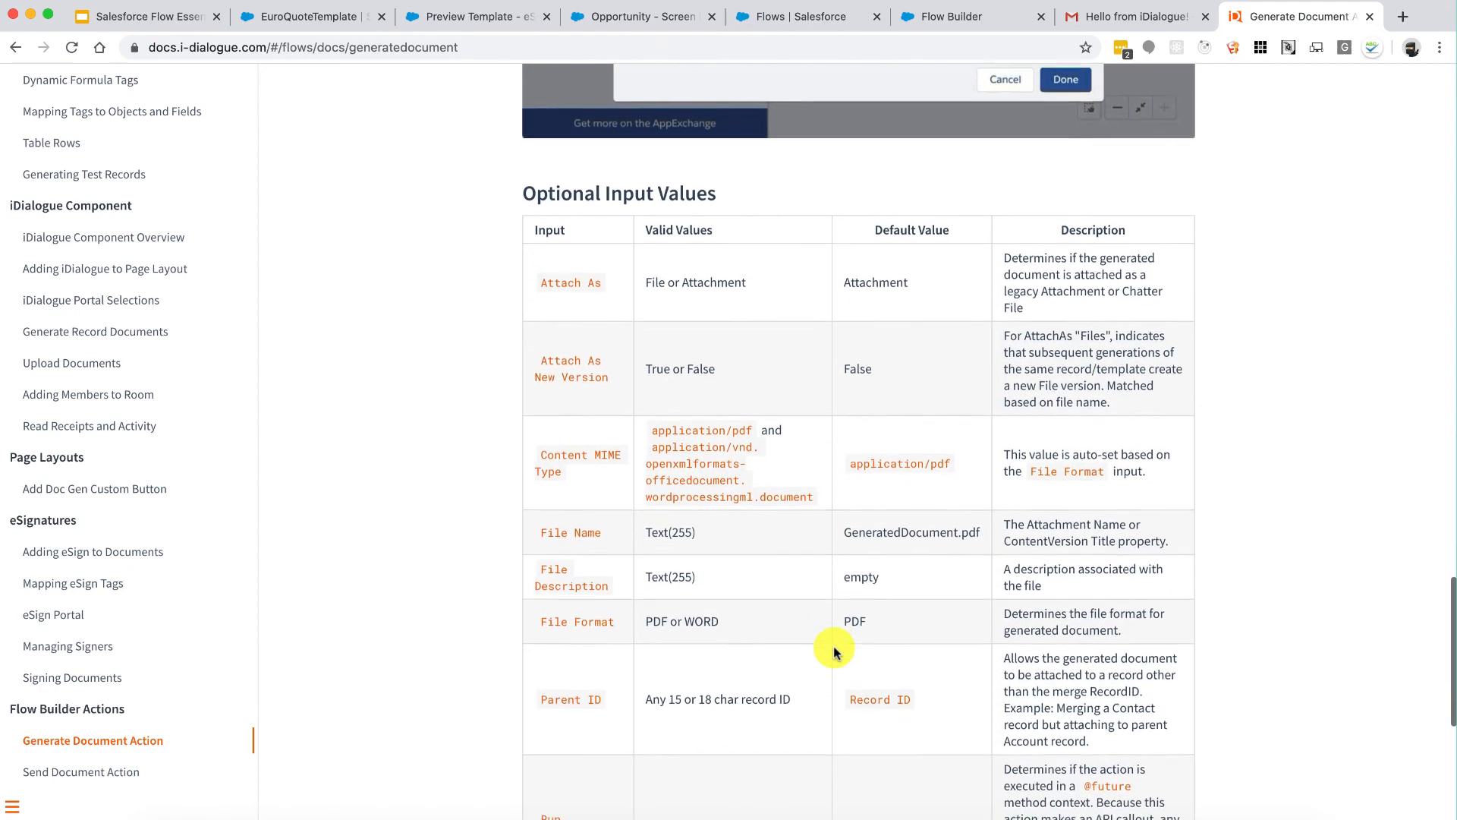
{"action": "scroll", "coordinate": [834, 651], "scroll_direction": "down", "scroll_amount": 5}
{"action": "scroll", "coordinate": [833, 645], "scroll_direction": "down", "scroll_amount": 1}
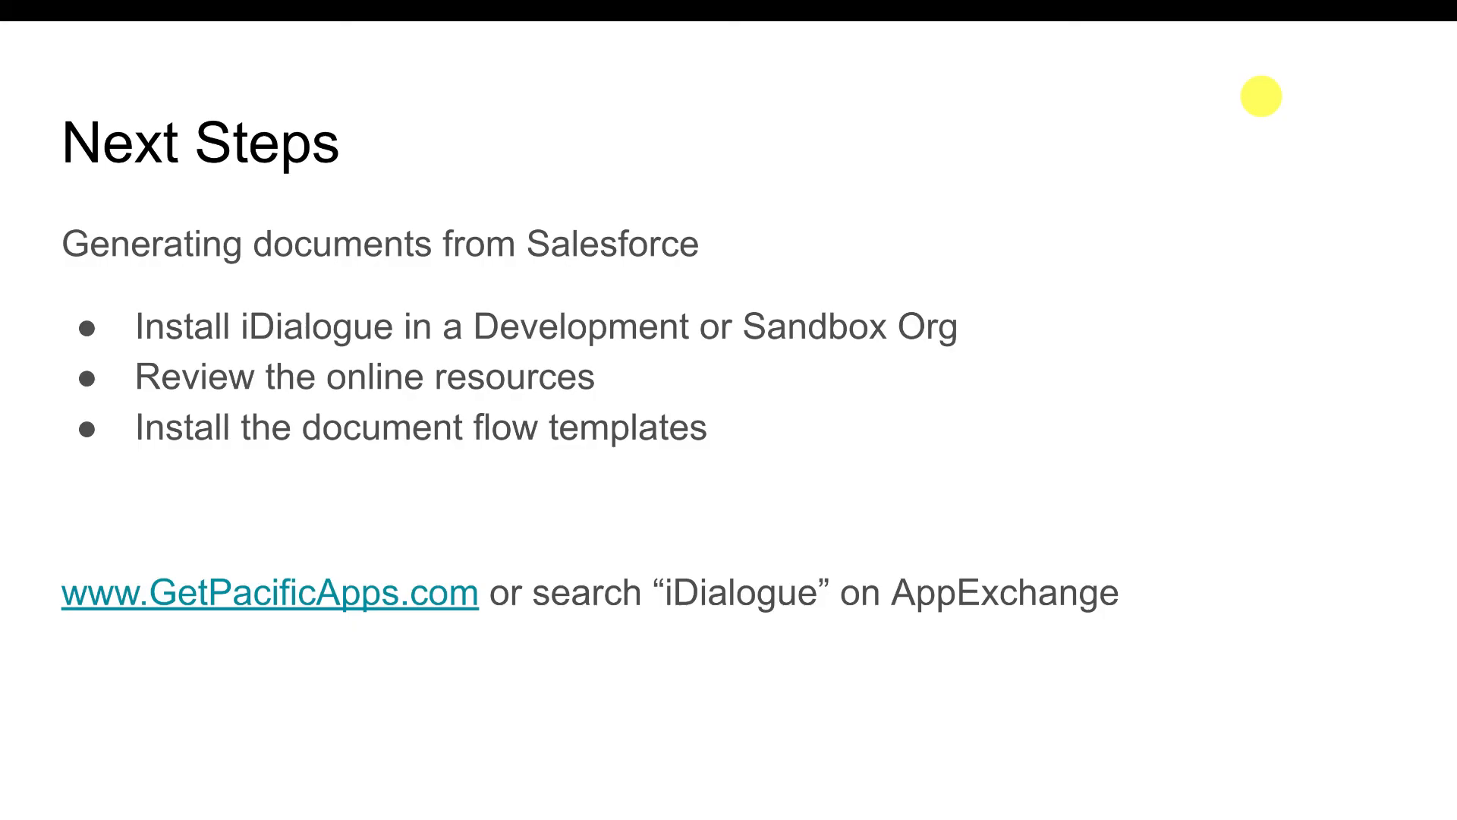